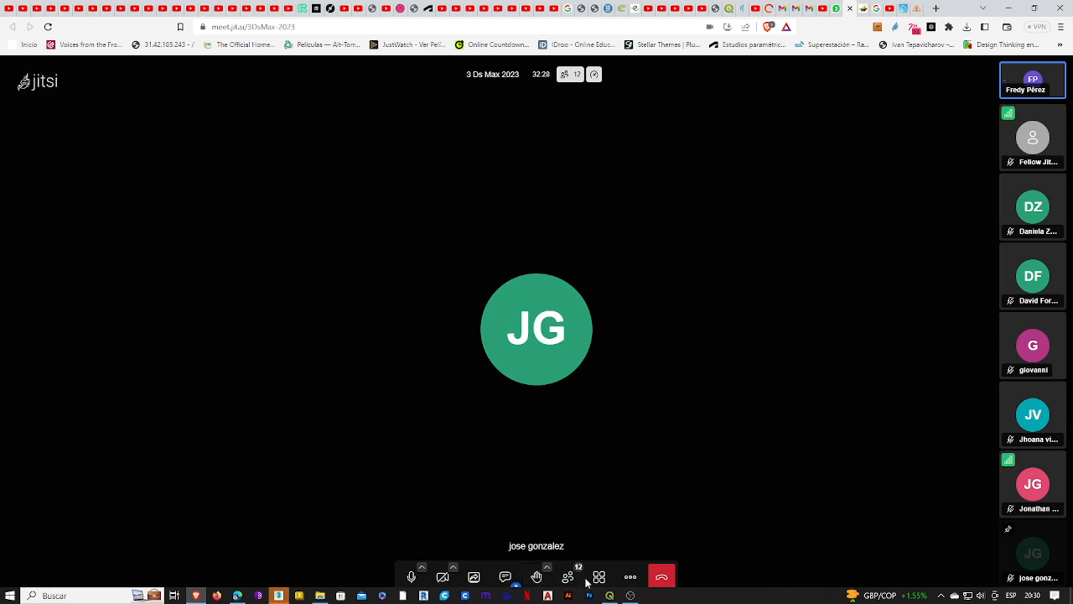
Step: Switch the Jitsi call to tile view and check the running recording in OBS Studio
{"action": "left_click", "coordinate": [599, 577]}
{"action": "left_click", "coordinate": [632, 595]}
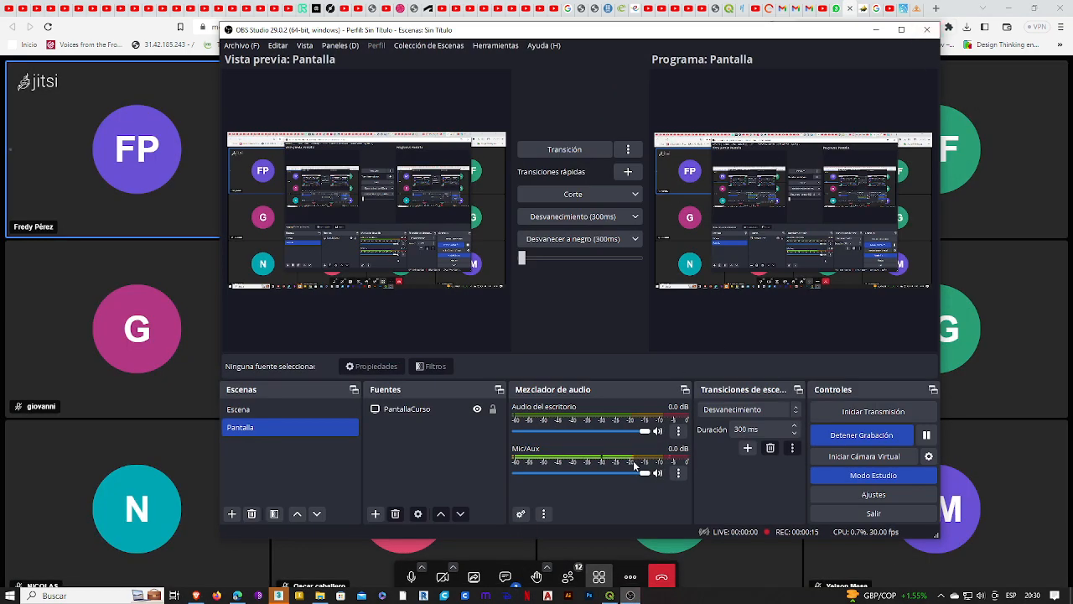
{"action": "left_click", "coordinate": [879, 34]}
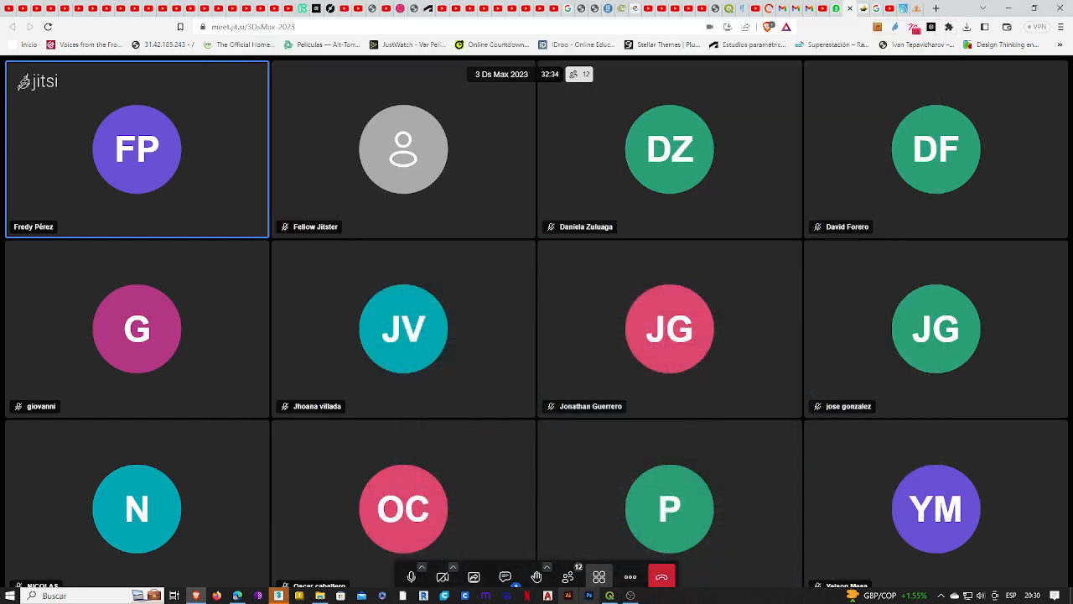
Step: Switch to QGIS and close it, saving the Colombia project
{"action": "left_click", "coordinate": [610, 596]}
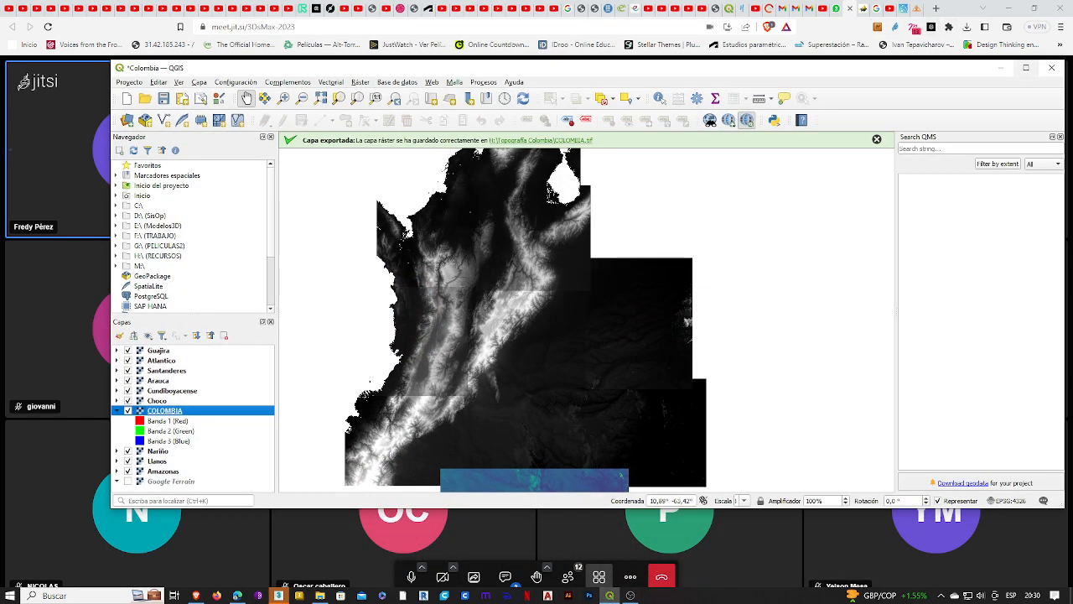
{"action": "left_click", "coordinate": [1053, 70]}
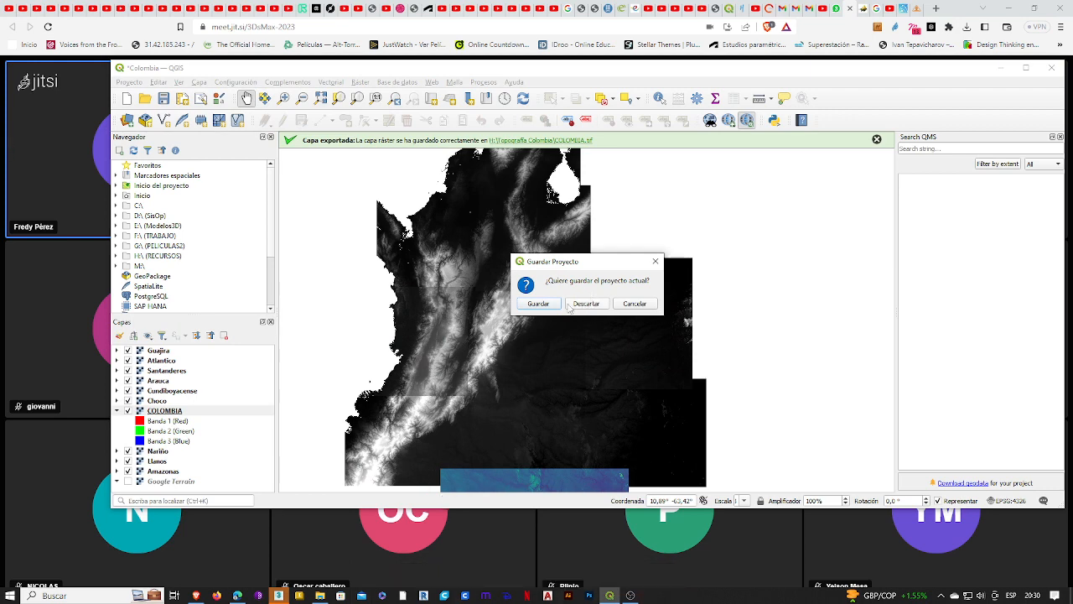
{"action": "left_click", "coordinate": [539, 304]}
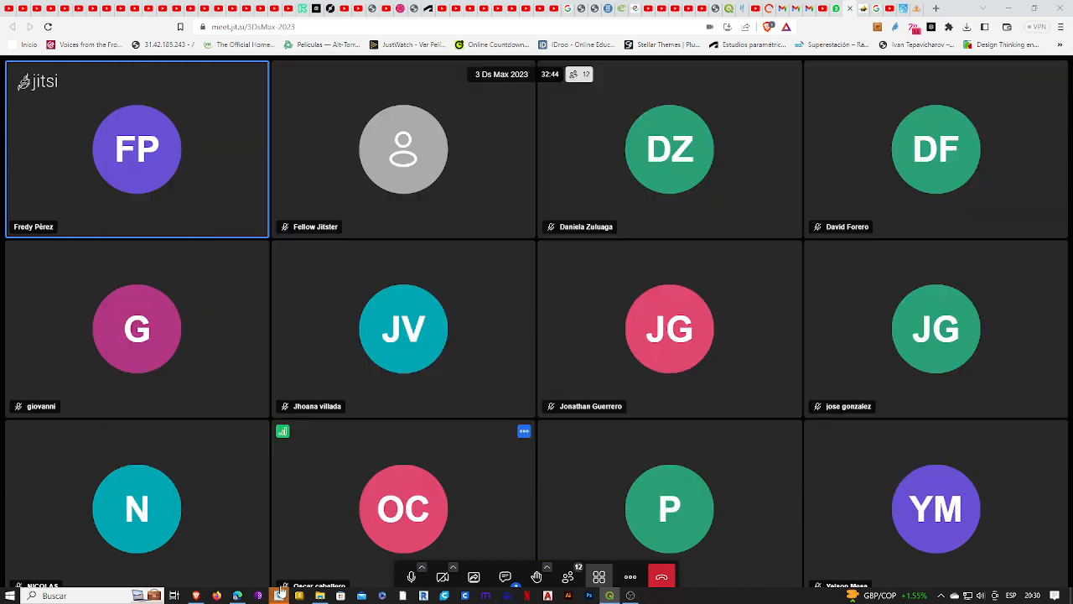
Step: Share the entire screen in the Jitsi call without system audio and hide the sharing notice
{"action": "left_click", "coordinate": [280, 587]}
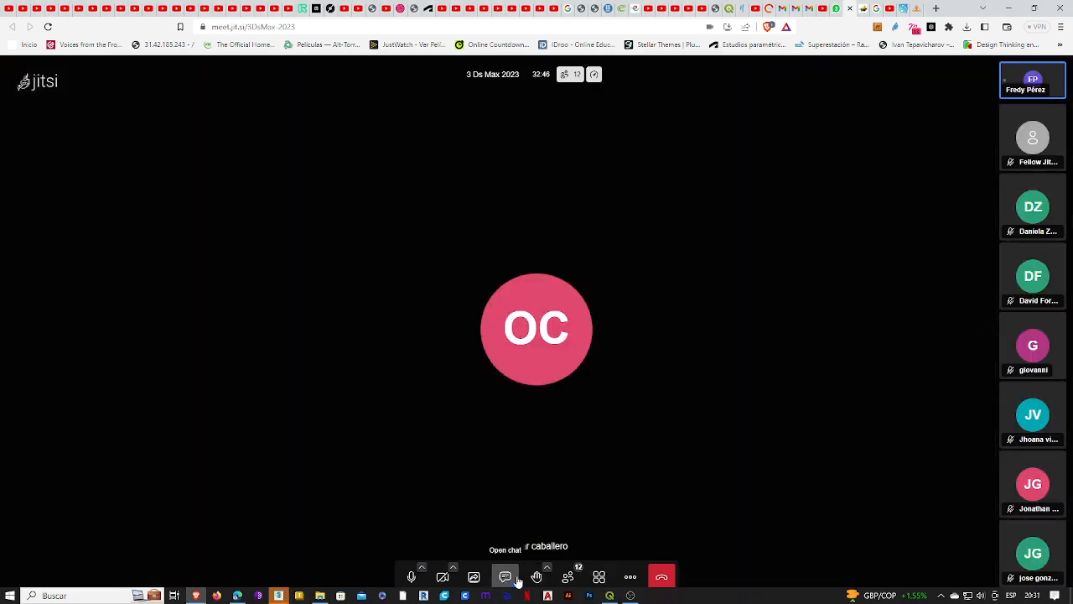
{"action": "left_click", "coordinate": [600, 576]}
{"action": "left_click", "coordinate": [474, 577]}
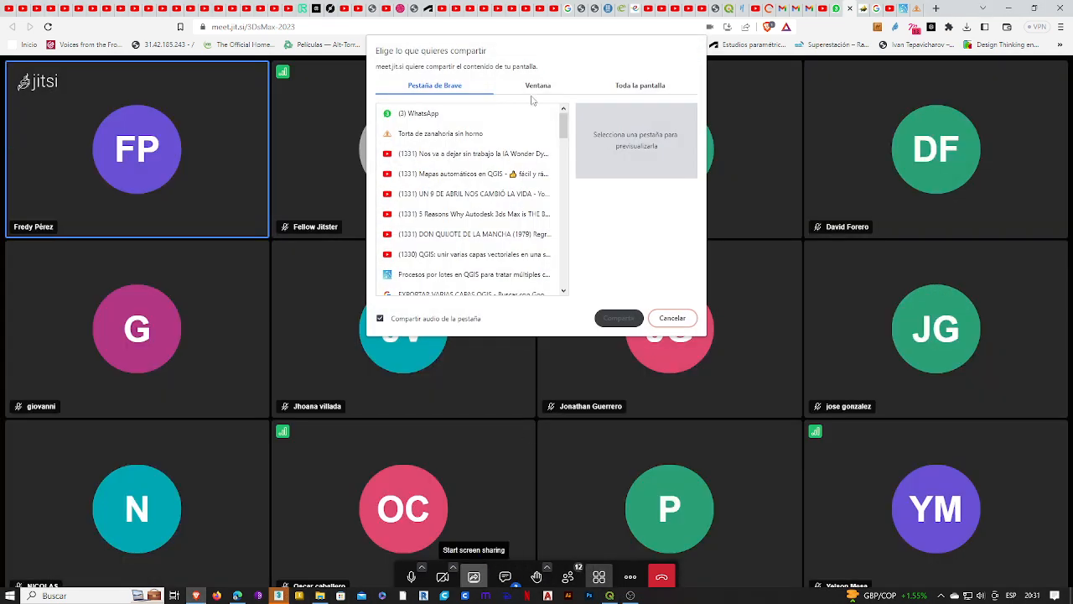
{"action": "left_click", "coordinate": [632, 87]}
{"action": "left_click", "coordinate": [529, 232]}
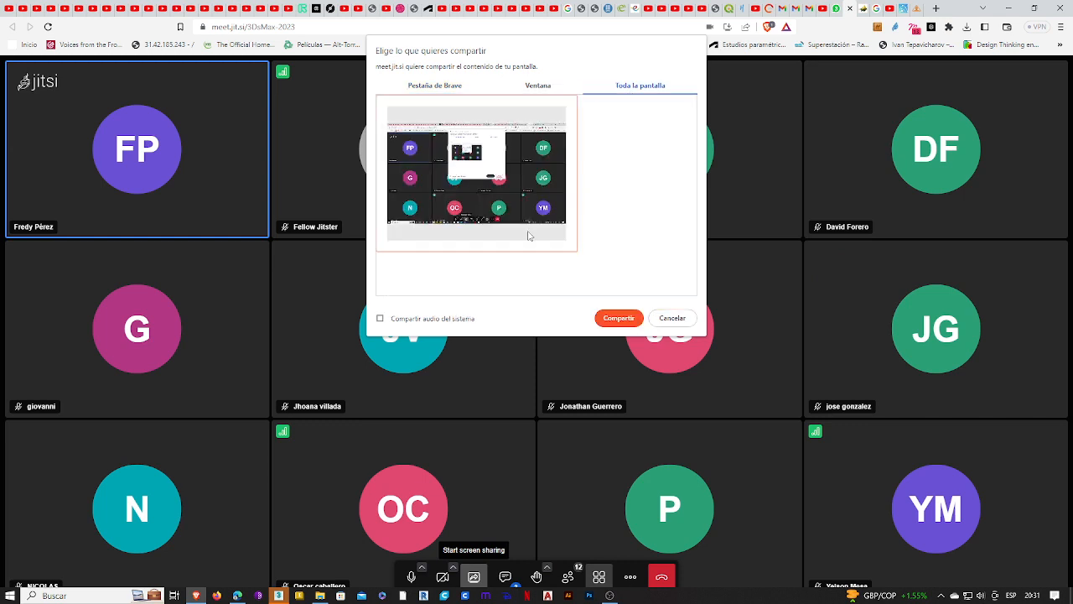
{"action": "left_click", "coordinate": [618, 318]}
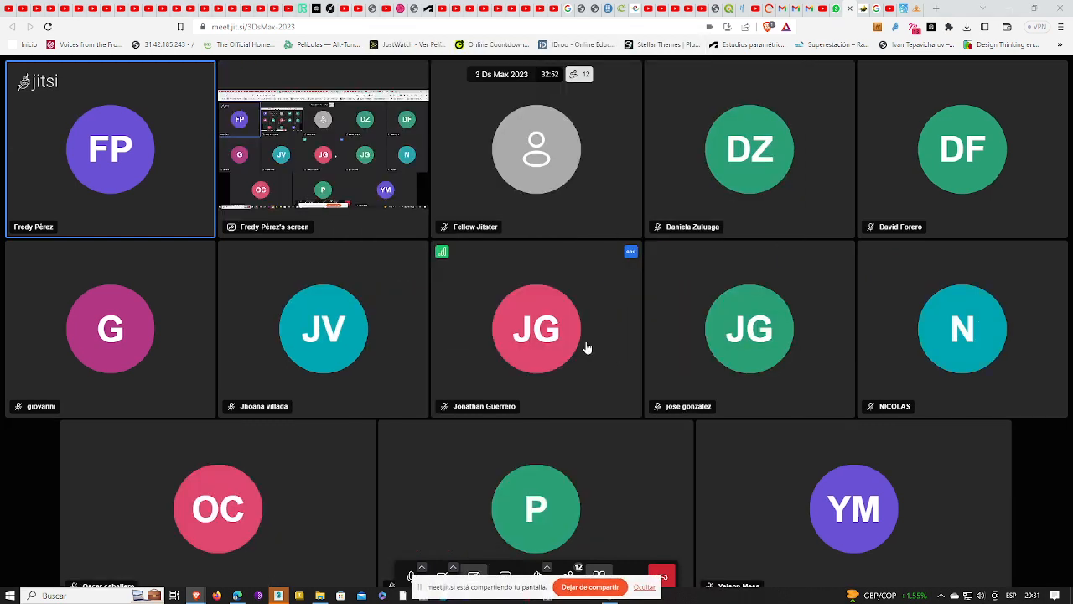
{"action": "left_click", "coordinate": [639, 586]}
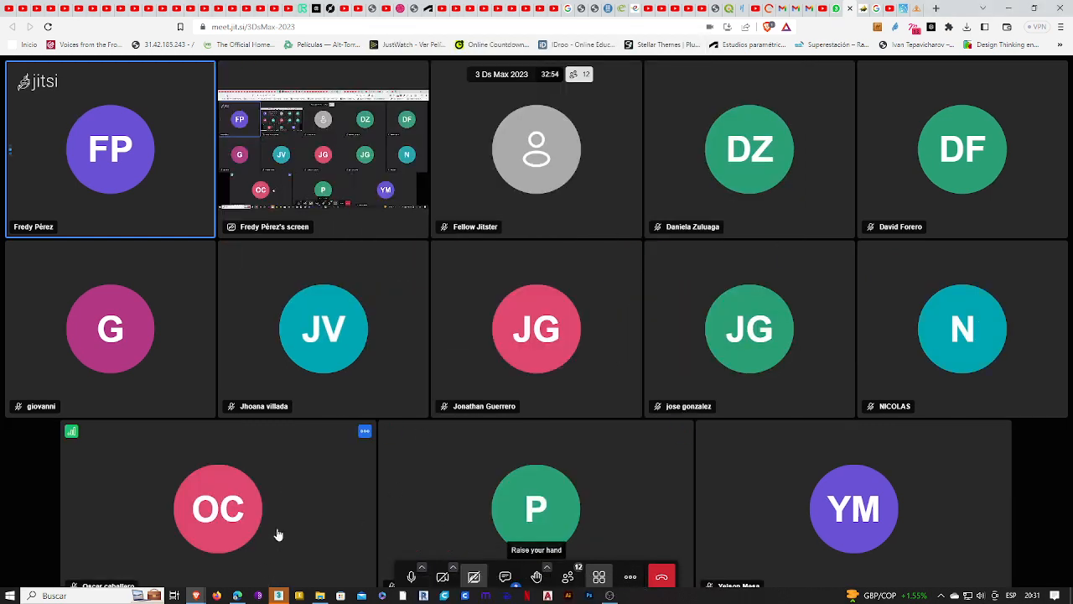
Step: Switch to 3ds Max and dismiss its welcome screen and the Security Messages window
{"action": "left_click", "coordinate": [278, 596]}
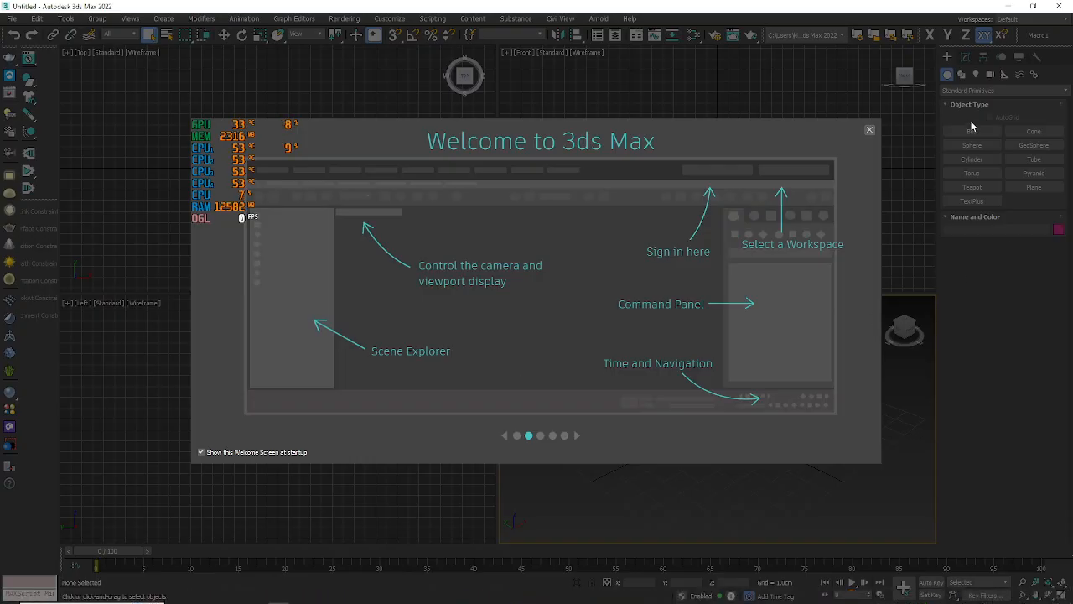
{"action": "left_click", "coordinate": [870, 131]}
{"action": "left_click", "coordinate": [610, 596]}
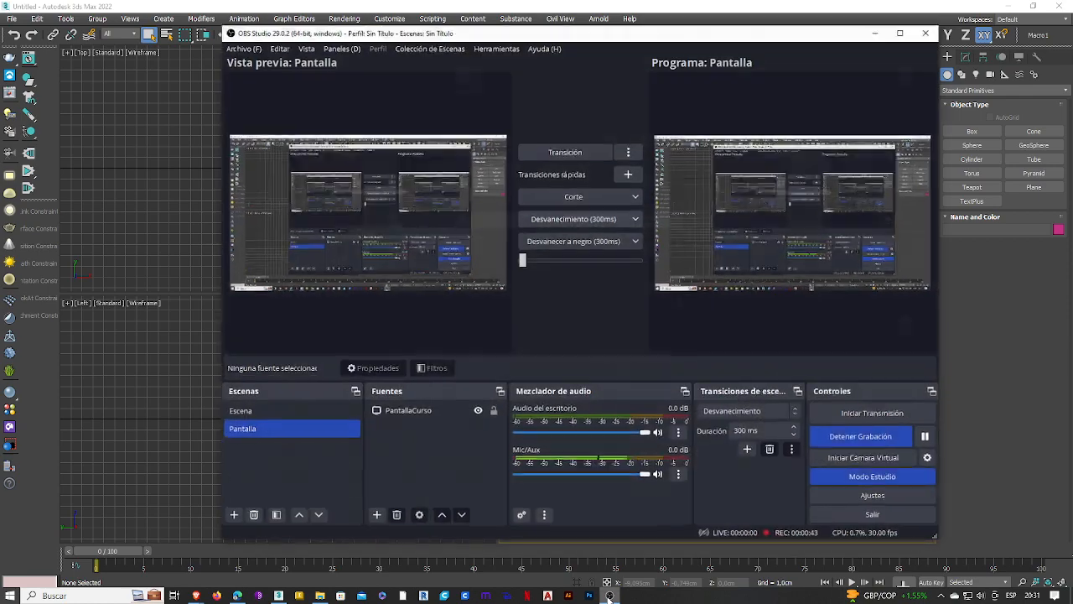
{"action": "left_click", "coordinate": [610, 596]}
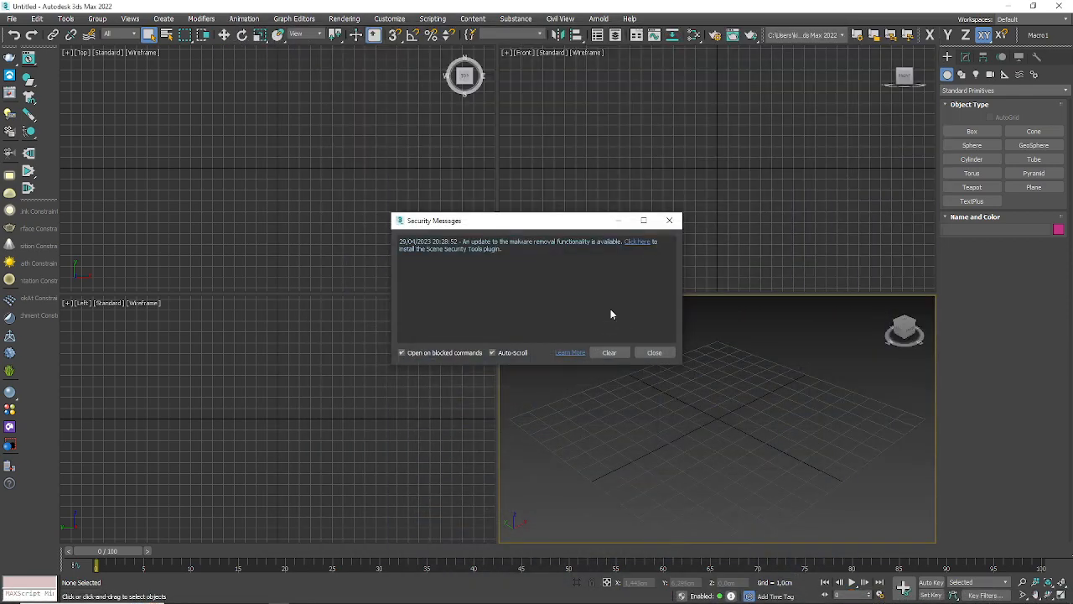
{"action": "left_click", "coordinate": [654, 353]}
Step: Activate the Top viewport, get the screen magnifier window out of the way and display the spline shapes available for creation
{"action": "left_click", "coordinate": [344, 134]}
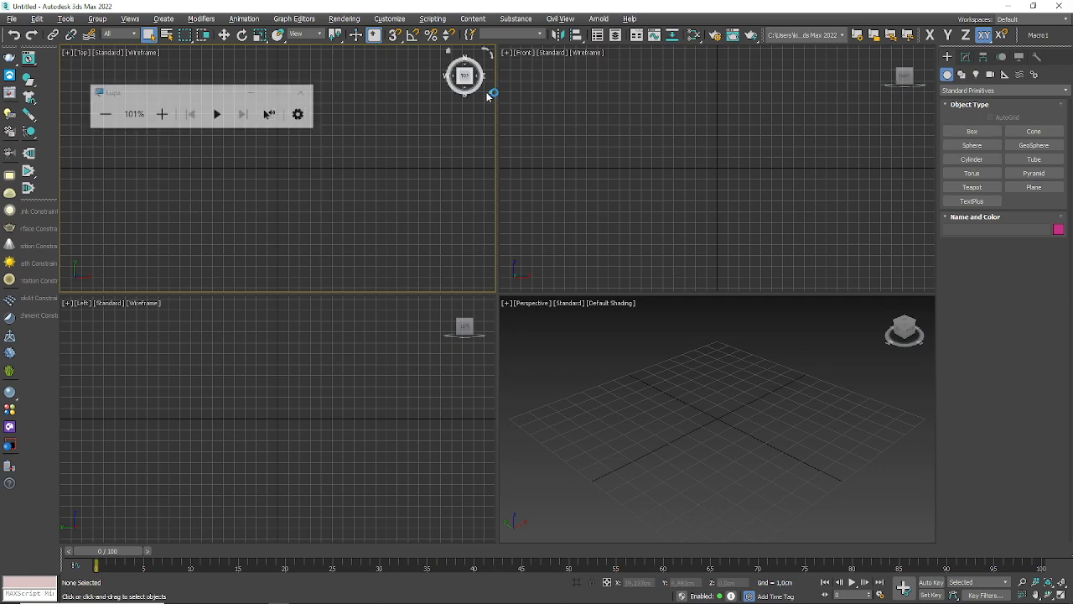
{"action": "left_click", "coordinate": [255, 93]}
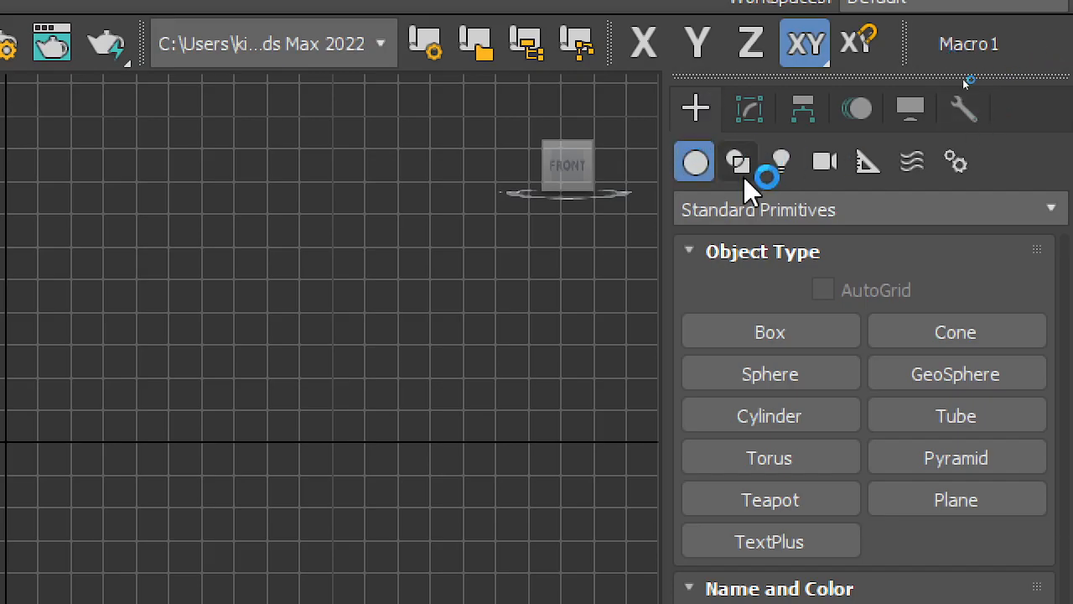
{"action": "left_click", "coordinate": [744, 167]}
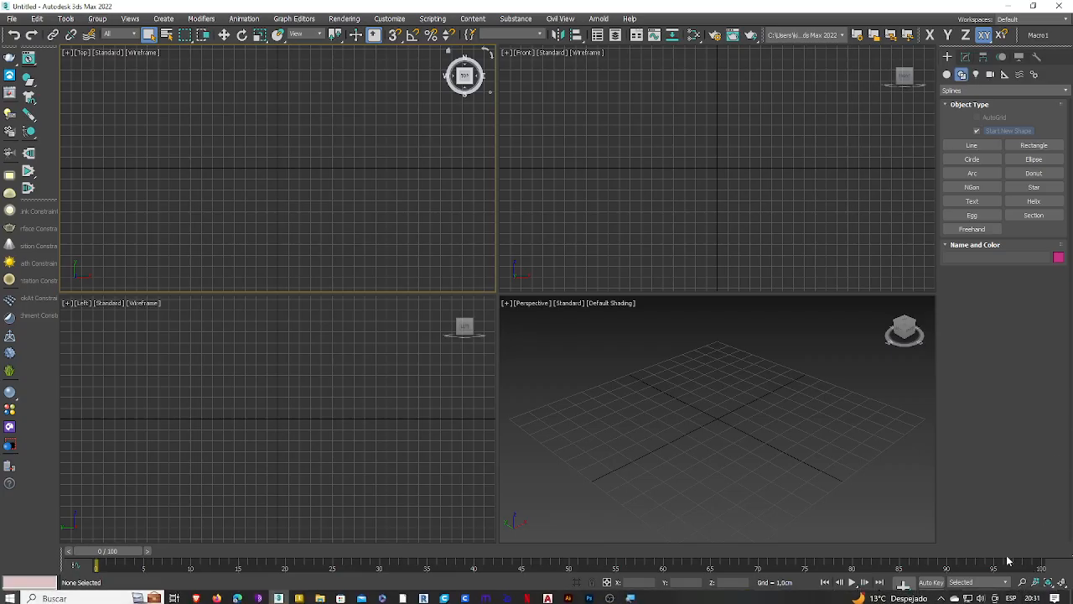
Step: Quit the hardware-monitoring overlay program running in the background and close the Windows location settings
{"action": "left_click", "coordinate": [943, 595]}
{"action": "left_click", "coordinate": [943, 596]}
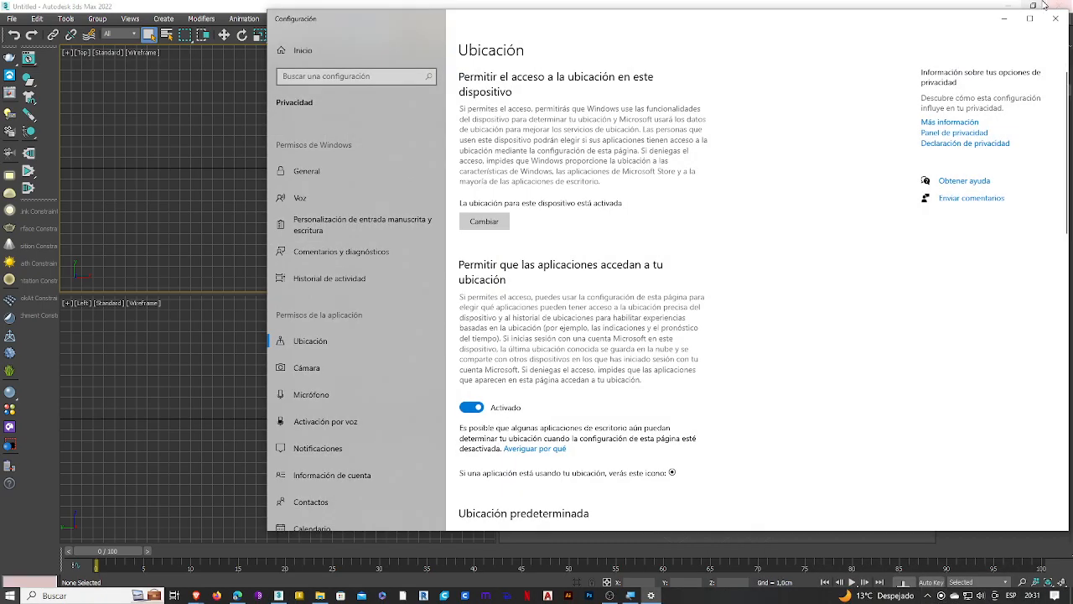
{"action": "left_click", "coordinate": [1055, 18]}
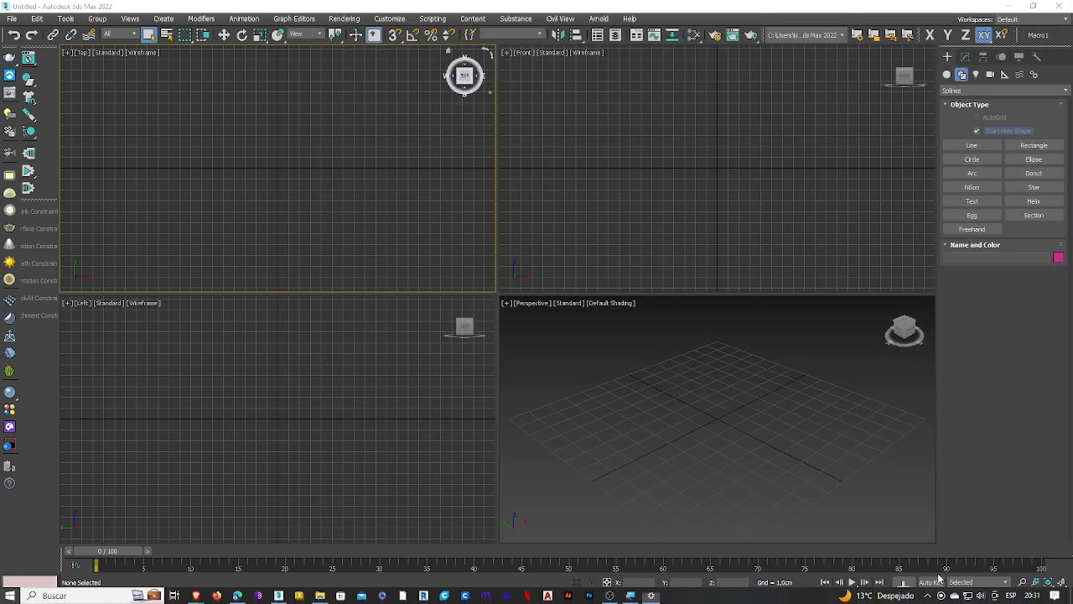
{"action": "left_click", "coordinate": [927, 595]}
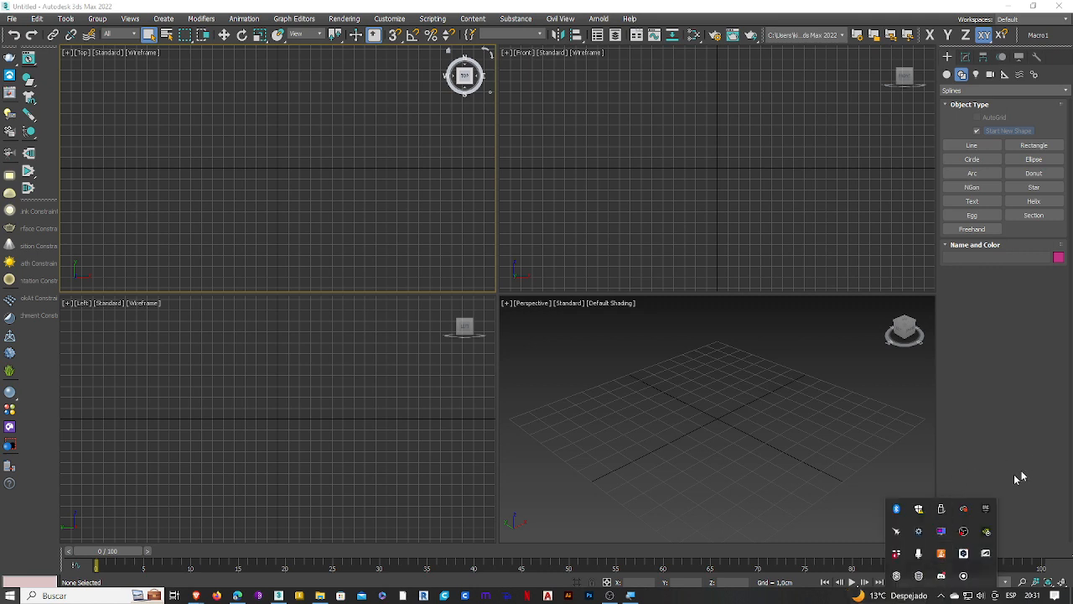
{"action": "right_click", "coordinate": [896, 534]}
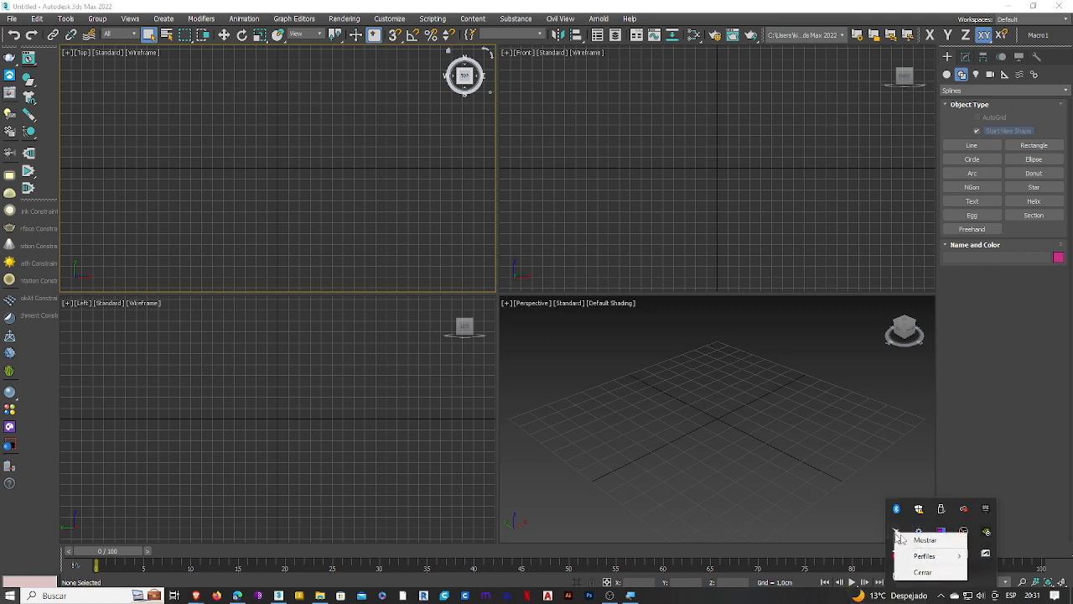
{"action": "left_click", "coordinate": [924, 572]}
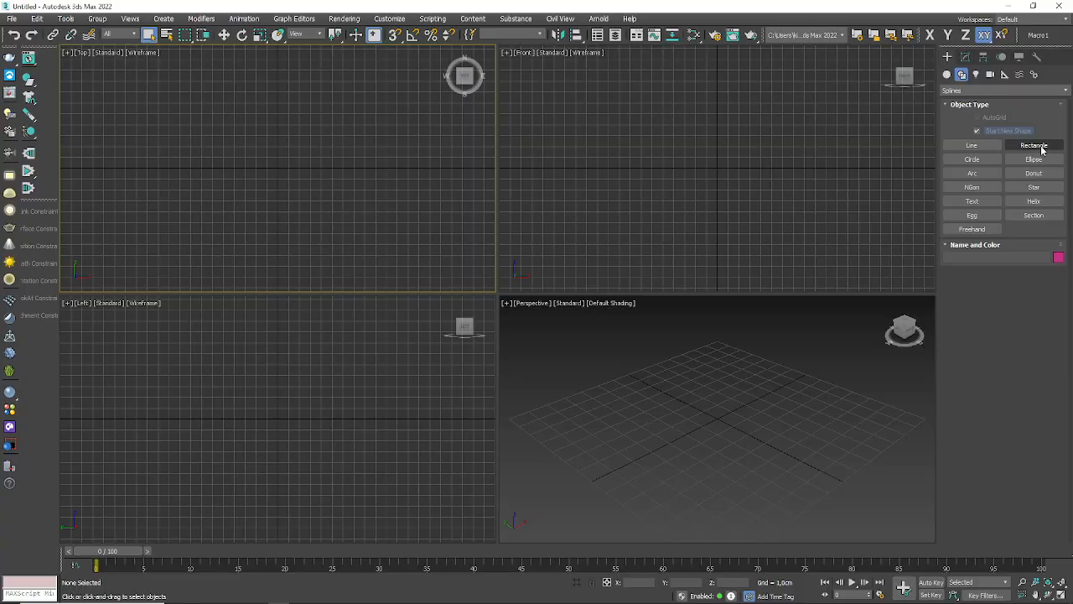
Step: Draw a rectangle in the Top viewport and reduce it to about 4.49 cm long and 8.84 cm wide
{"action": "left_click", "coordinate": [955, 289]}
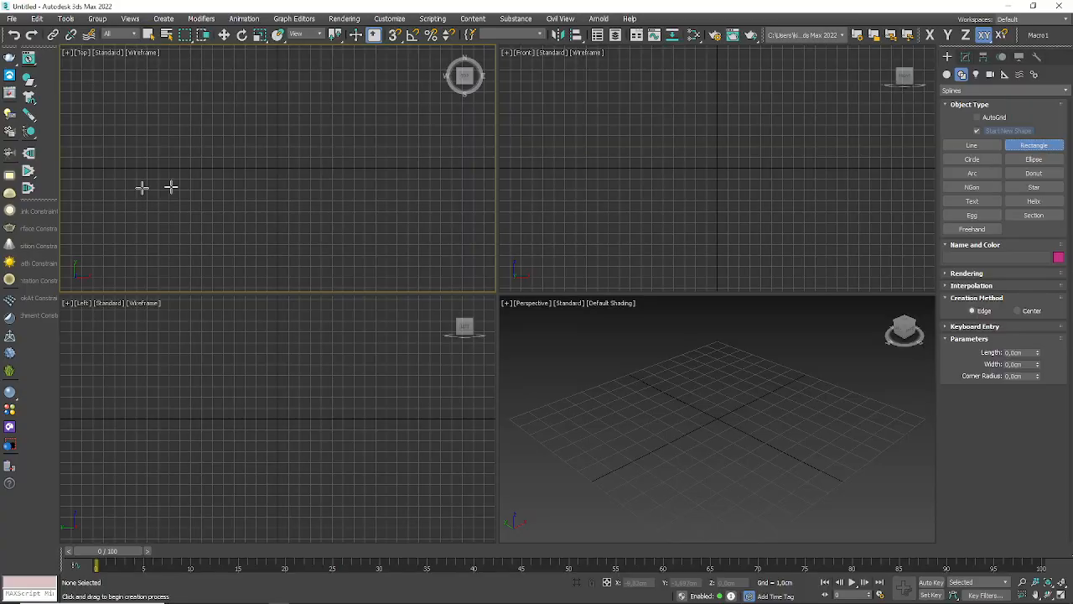
{"action": "left_click_drag", "start_coordinate": [202, 114], "coordinate": [394, 182]}
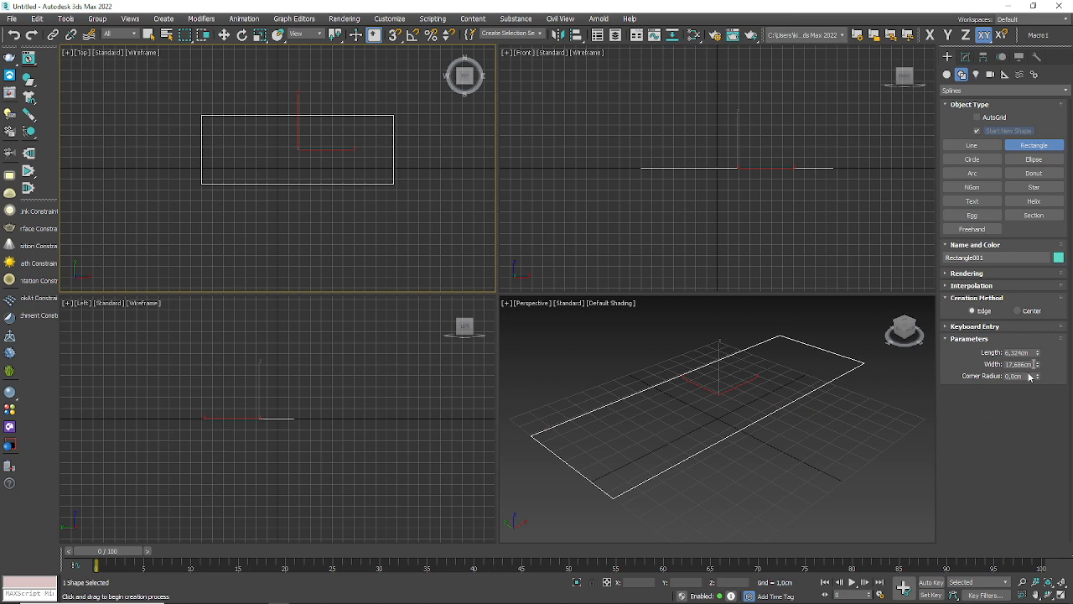
{"action": "left_click_drag", "start_coordinate": [1042, 353], "coordinate": [1053, 391]}
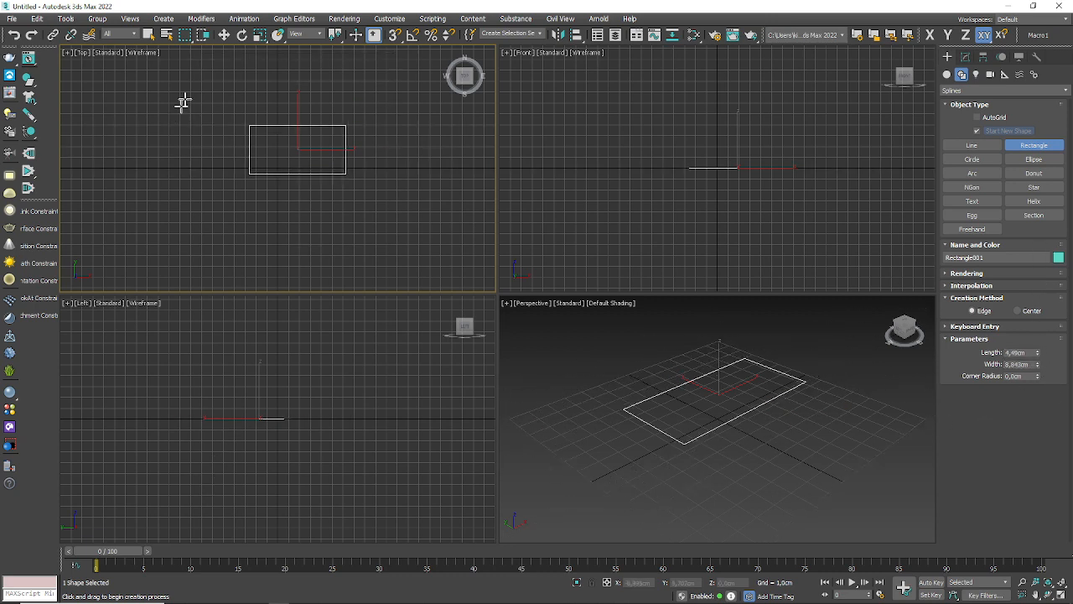
Step: Hide the grid in the Top, Front, Left and Perspective viewports
{"action": "scroll", "coordinate": [175, 74], "scroll_direction": "up", "scroll_amount": 4}
{"action": "middle_click_drag", "start_coordinate": [469, 222], "coordinate": [330, 168]}
{"action": "scroll", "coordinate": [328, 168], "scroll_direction": "up", "scroll_amount": 2}
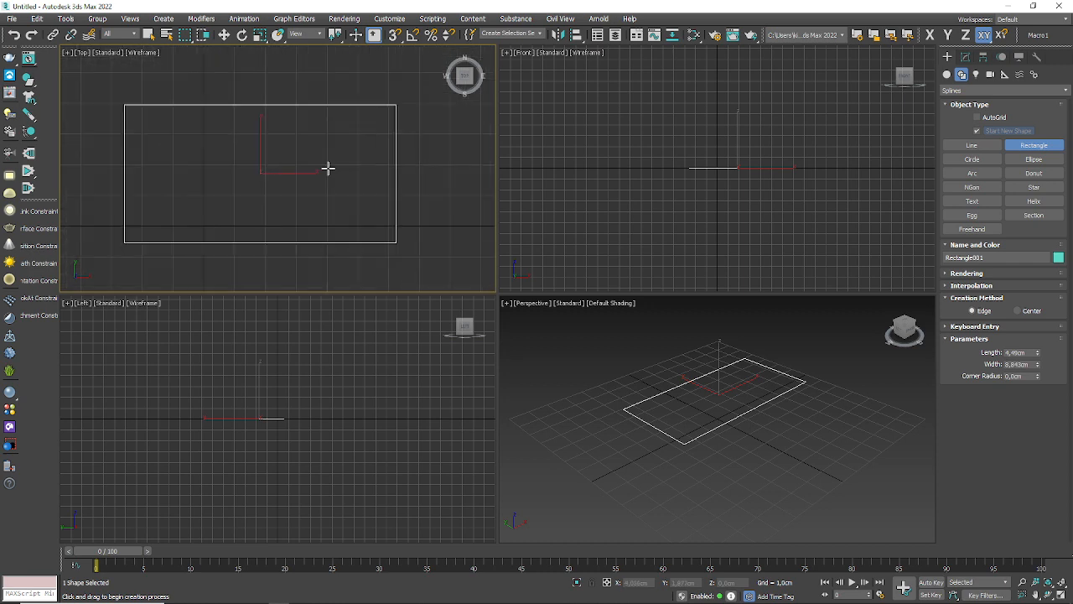
{"action": "right_click", "coordinate": [726, 137]}
{"action": "key", "text": "g"}
{"action": "key", "text": "g"}
{"action": "right_click", "coordinate": [330, 350]}
{"action": "key", "text": "g"}
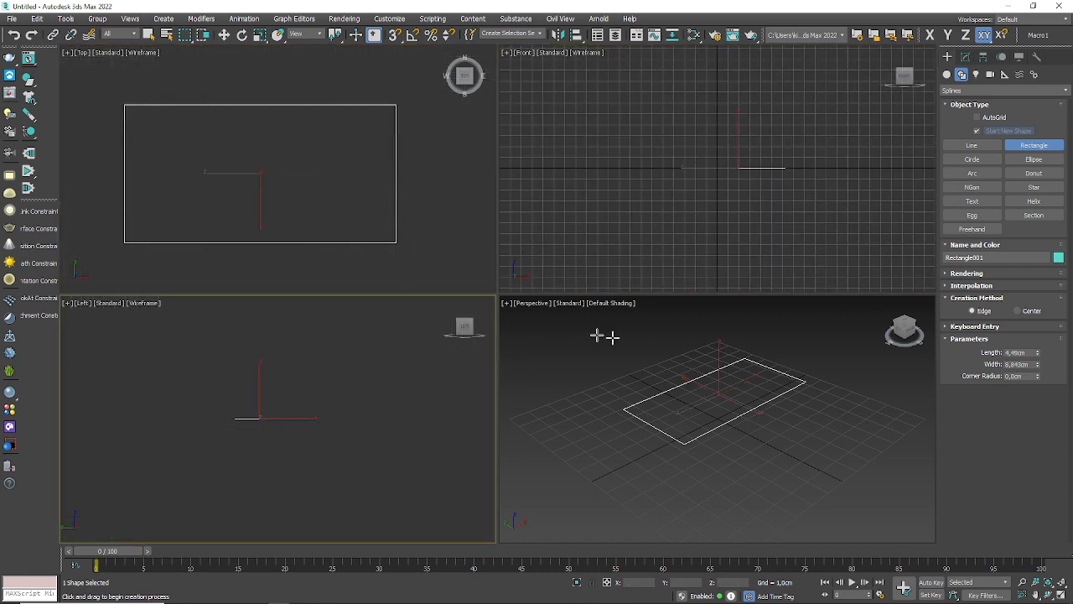
{"action": "right_click", "coordinate": [682, 139]}
{"action": "key", "text": "g"}
{"action": "right_click", "coordinate": [638, 442]}
{"action": "key", "text": "g"}
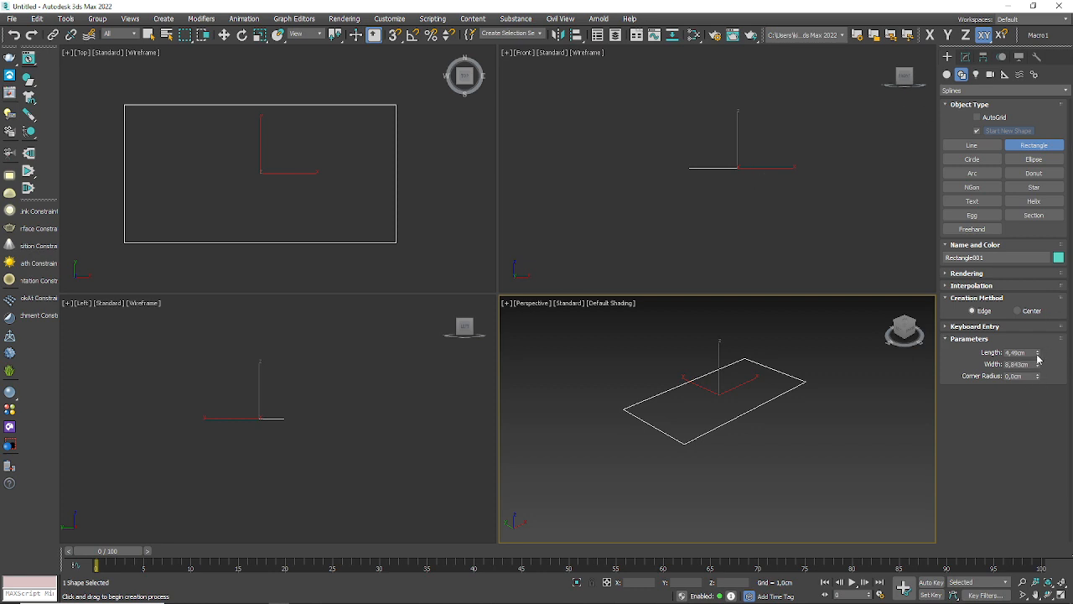
Step: Increase the rectangle's length to about 4.625 cm
{"action": "left_click_drag", "start_coordinate": [1040, 353], "coordinate": [30, 7]}
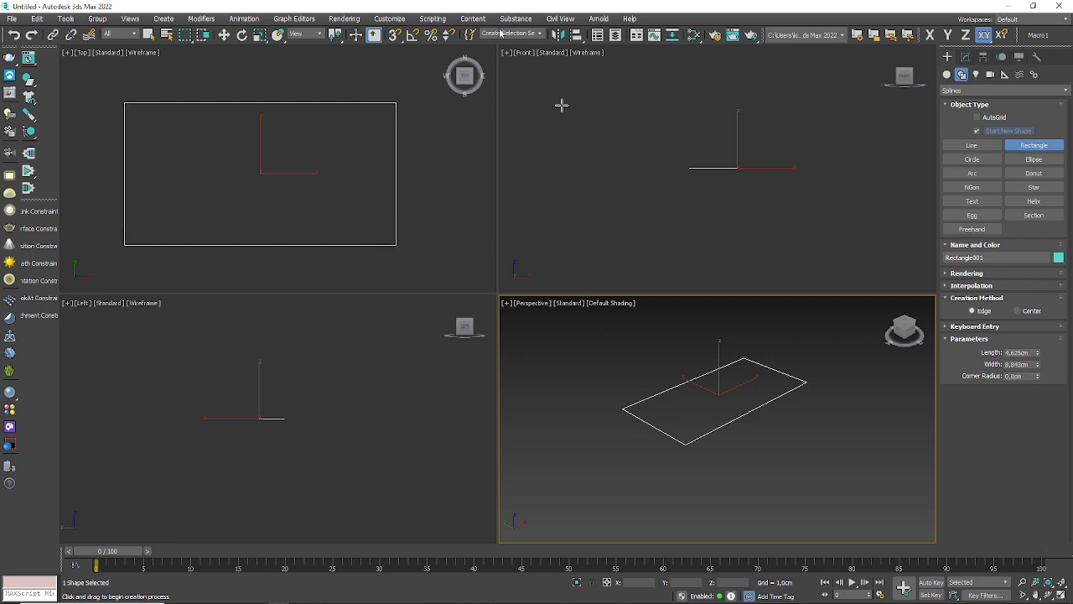
Step: Draw a circle beside the rectangle in the Top viewport and enlarge its radius to about 2 cm
{"action": "left_click", "coordinate": [973, 158]}
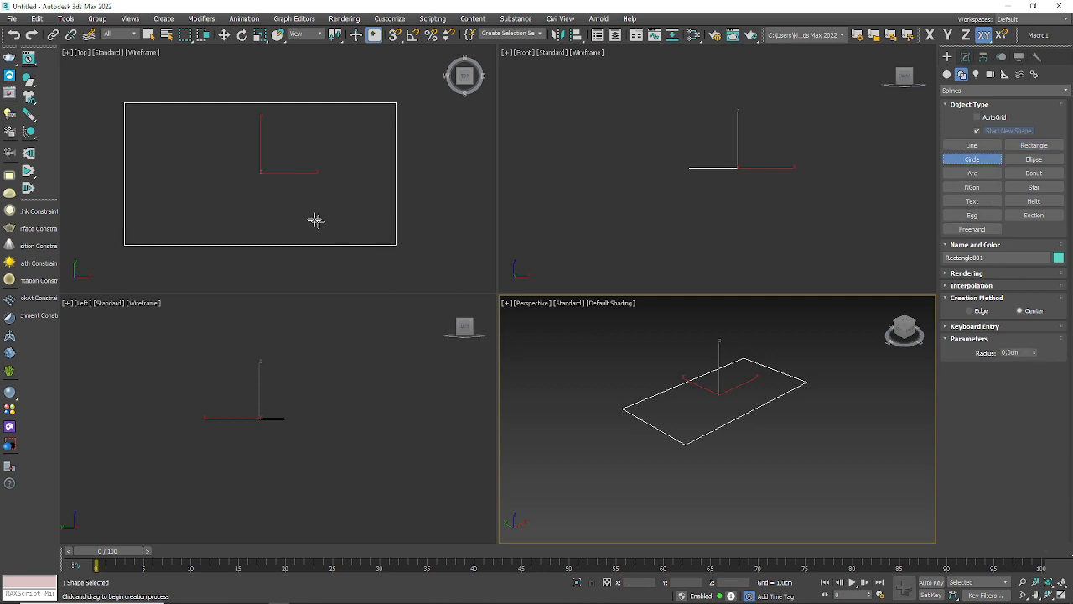
{"action": "middle_click_drag", "start_coordinate": [147, 183], "coordinate": [71, 193]}
{"action": "left_click_drag", "start_coordinate": [417, 200], "coordinate": [434, 150]}
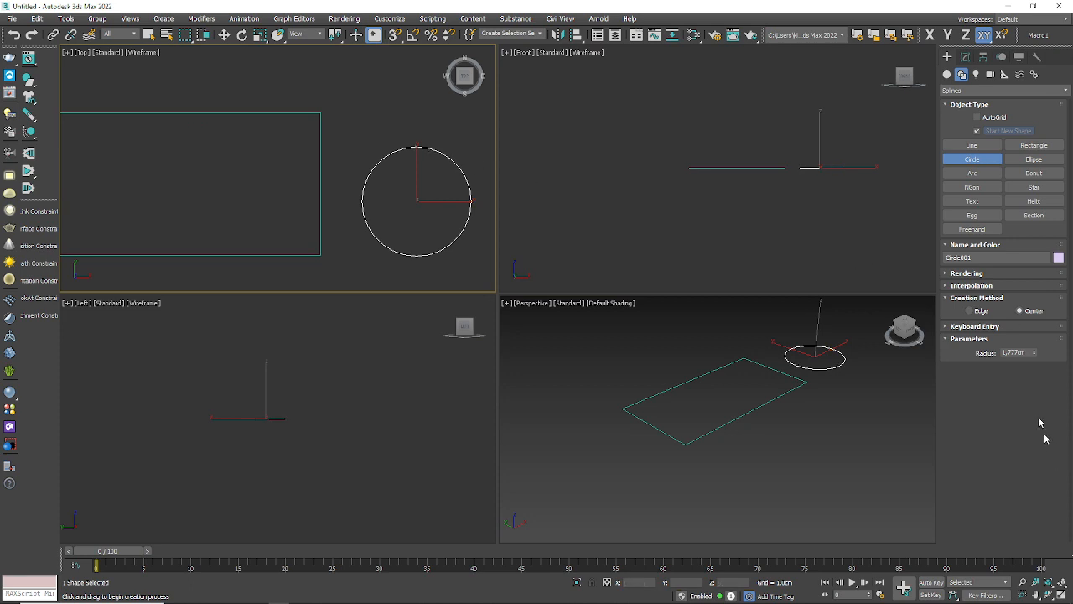
{"action": "mouse_move", "coordinate": [1035, 354]}
{"action": "left_mouse_down"}
{"action": "mouse_move", "coordinate": [1034, 271]}
{"action": "mouse_move", "coordinate": [1036, 340]}
{"action": "left_mouse_up"}
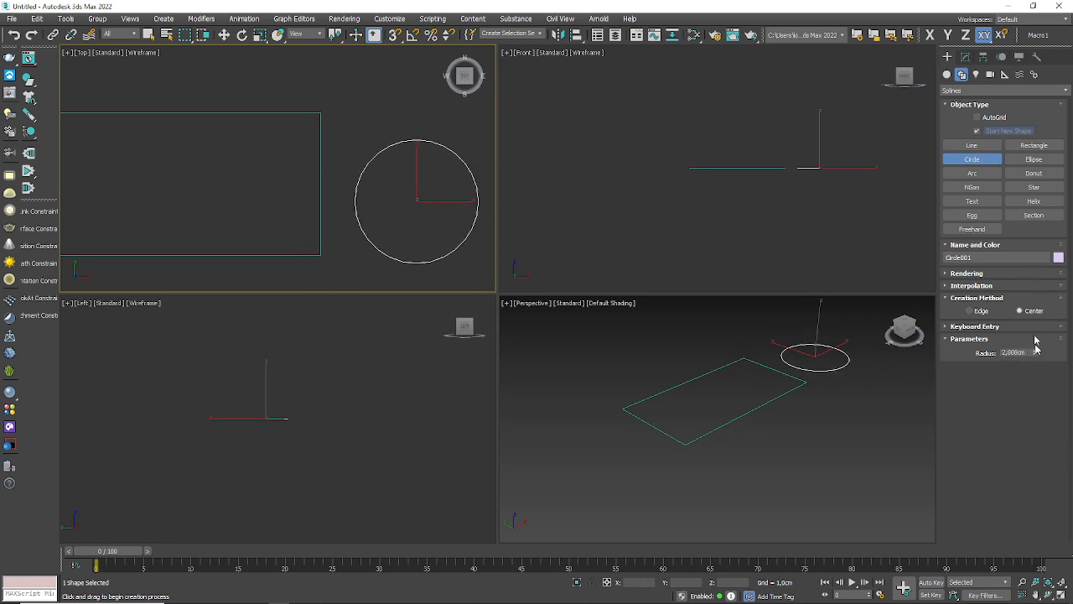
Step: Draw an ellipse below the circle in the Top viewport and adjust it to about 4.88 cm long and 13.8 cm wide
{"action": "left_click", "coordinate": [1034, 160]}
{"action": "scroll", "coordinate": [232, 84], "scroll_direction": "down", "scroll_amount": 4}
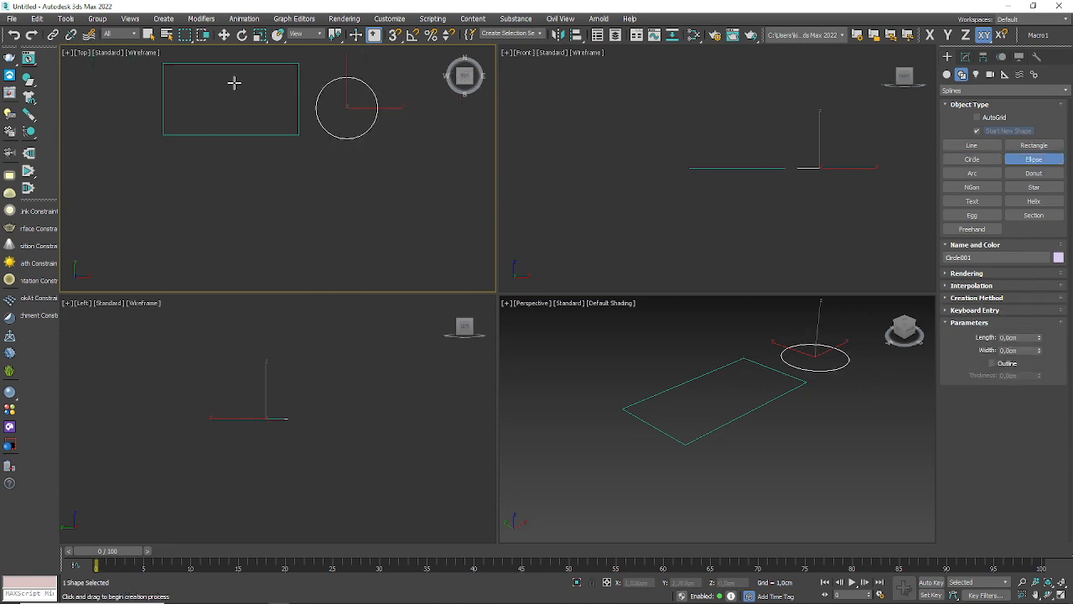
{"action": "left_click_drag", "start_coordinate": [234, 204], "coordinate": [487, 275]}
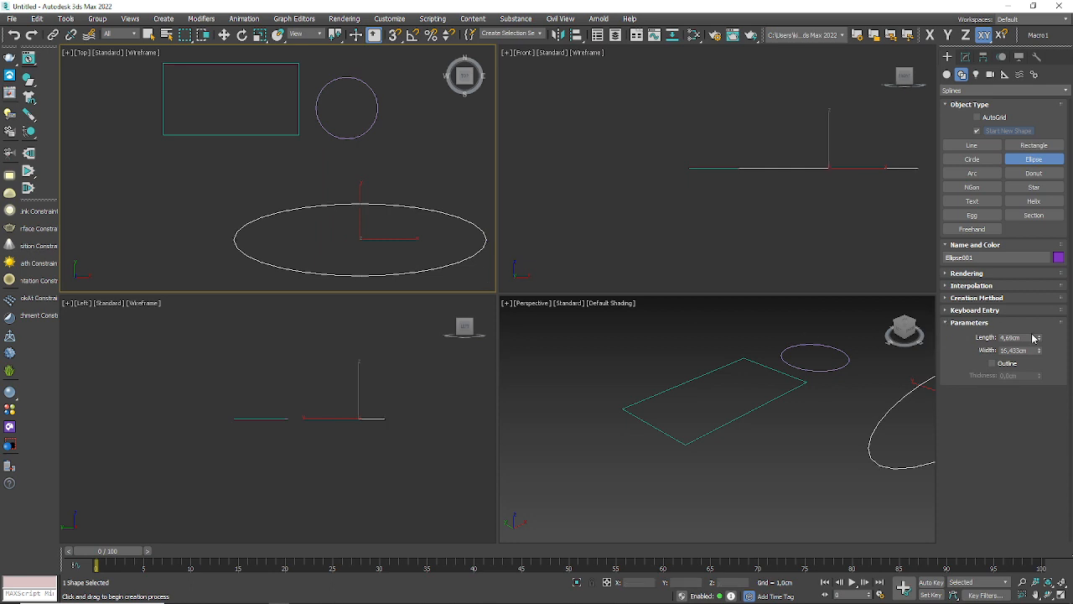
{"action": "mouse_move", "coordinate": [1040, 339]}
{"action": "left_mouse_down"}
{"action": "mouse_move", "coordinate": [1040, 302]}
{"action": "mouse_move", "coordinate": [1040, 346]}
{"action": "mouse_move", "coordinate": [1022, 375]}
{"action": "mouse_move", "coordinate": [1040, 332]}
{"action": "mouse_move", "coordinate": [1040, 356]}
{"action": "left_mouse_up"}
Step: Maximize the Top viewport and frame the rectangle, circle and ellipse in it
{"action": "middle_click_drag", "start_coordinate": [468, 220], "coordinate": [462, 214]}
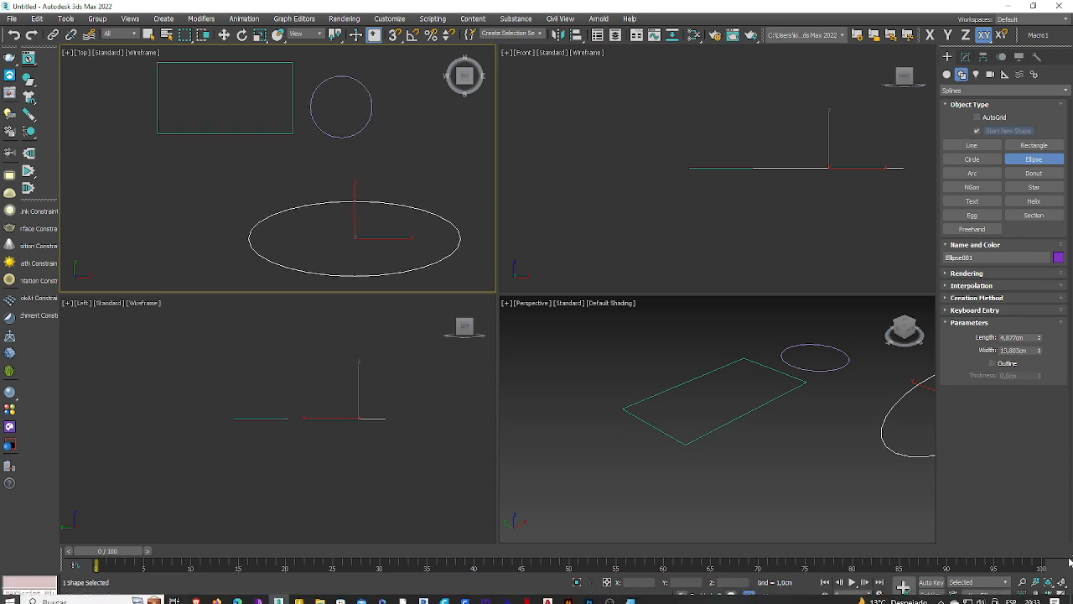
{"action": "left_click", "coordinate": [1062, 595]}
{"action": "middle_click_drag", "start_coordinate": [640, 300], "coordinate": [609, 278]}
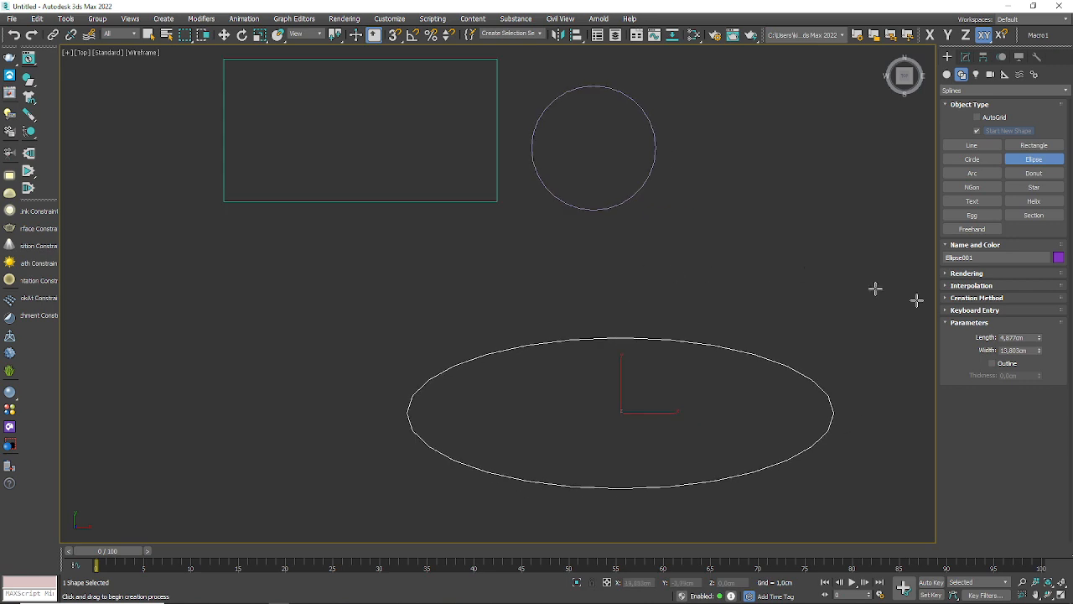
Step: Finish the ellipse, select the circle and view its modifiable parameters
{"action": "right_click", "coordinate": [613, 177]}
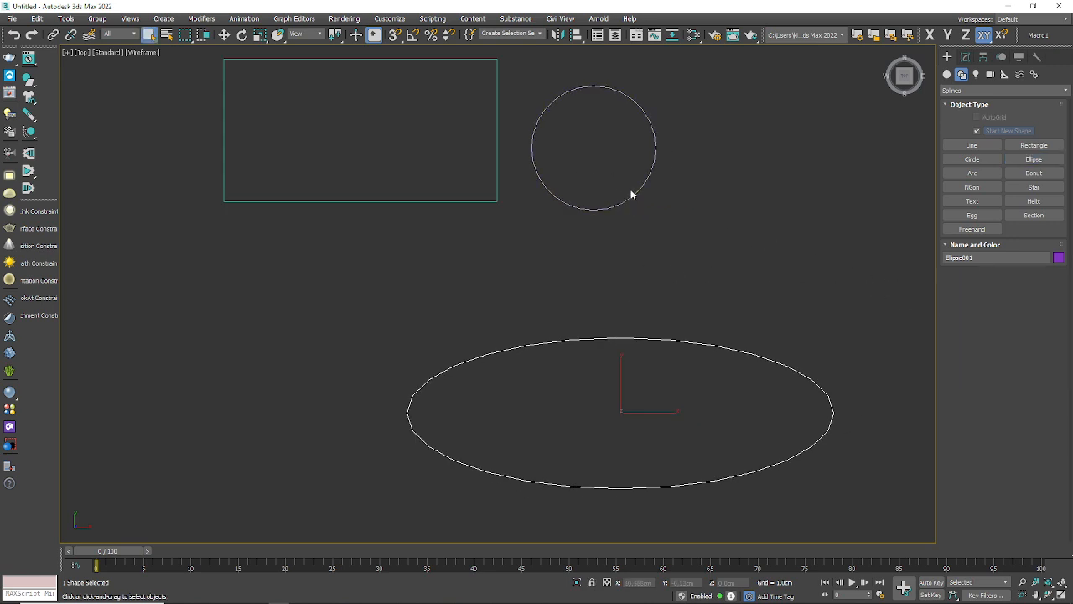
{"action": "left_click", "coordinate": [630, 196]}
{"action": "left_click", "coordinate": [633, 194]}
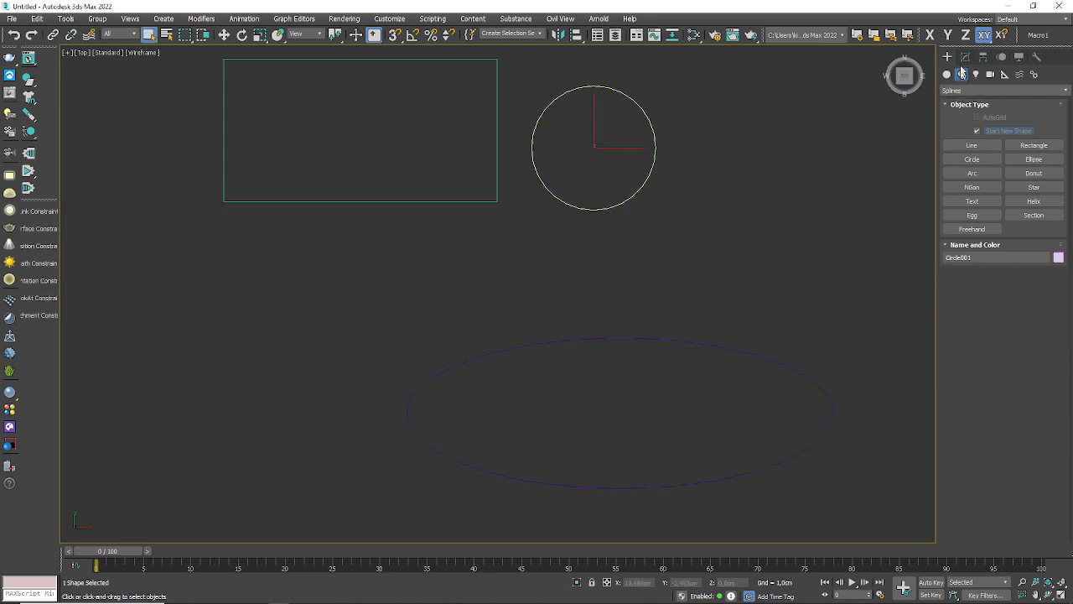
{"action": "left_click", "coordinate": [965, 57]}
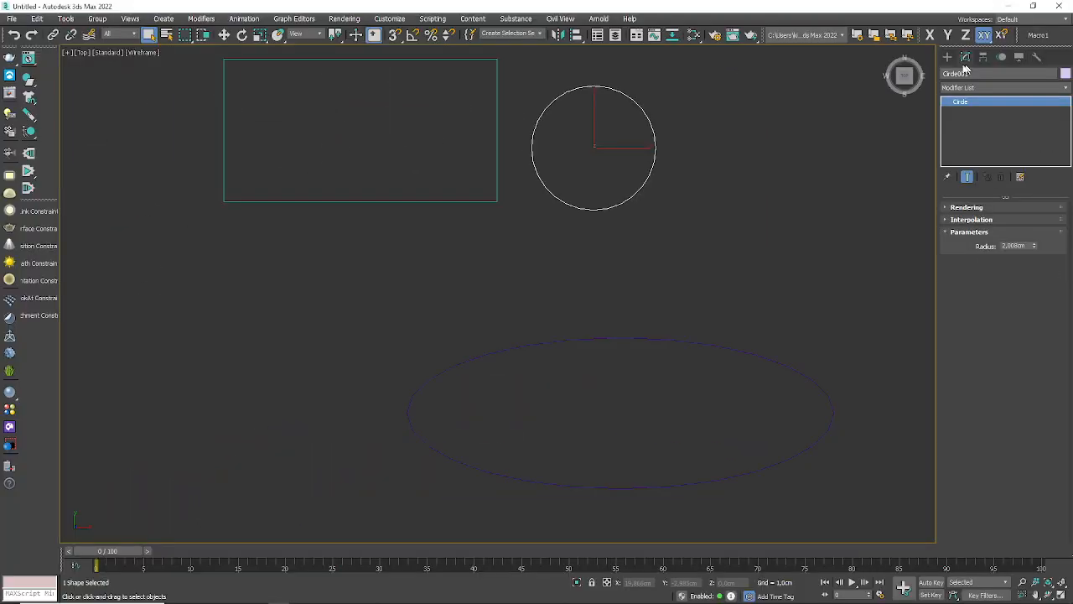
{"action": "left_click", "coordinate": [947, 57]}
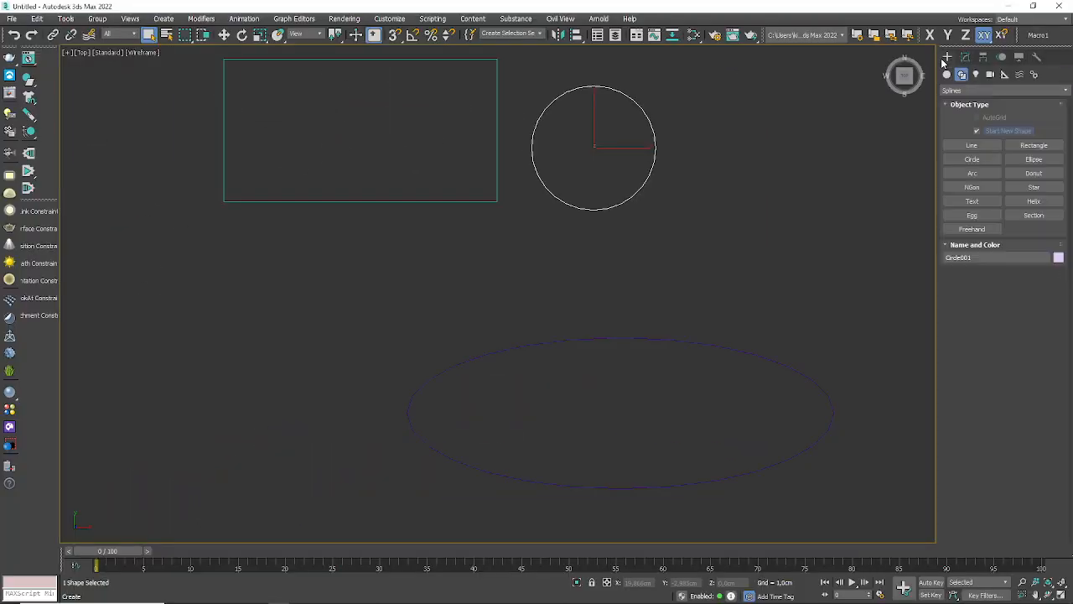
Step: Draw an End-End-Middle arc below the rectangle with a radius of about 5.64 cm
{"action": "left_click", "coordinate": [972, 173]}
{"action": "left_click_drag", "start_coordinate": [202, 302], "coordinate": [494, 302]}
{"action": "left_click", "coordinate": [377, 223]}
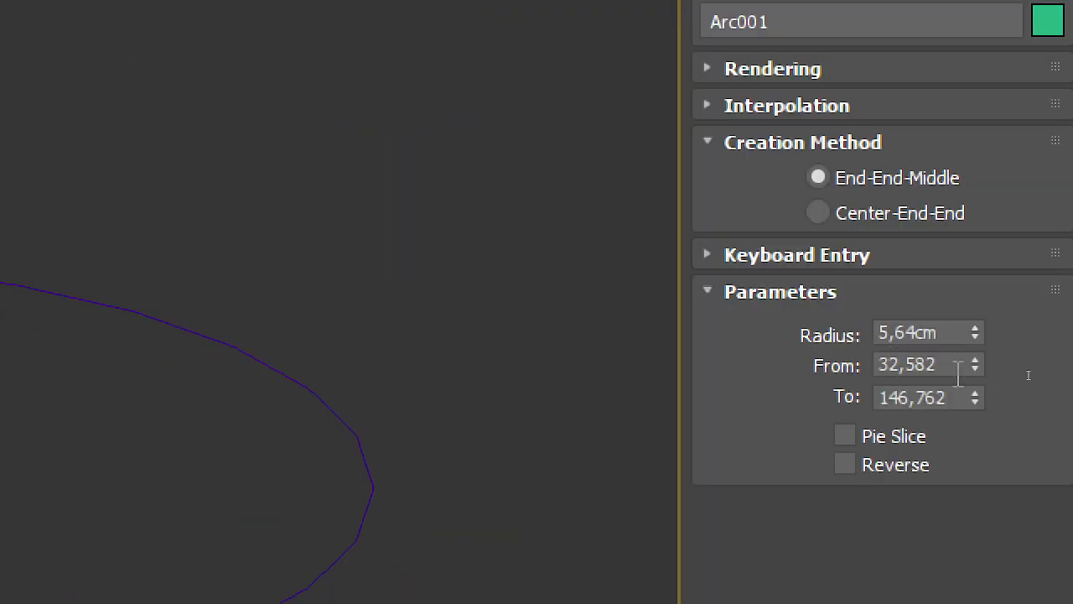
Step: Set the arc's radius to 5 cm and make it run from 0 to 180 degrees
{"action": "left_click_drag", "start_coordinate": [1031, 372], "coordinate": [989, 374]}
{"action": "left_click_drag", "start_coordinate": [955, 406], "coordinate": [692, 414]}
{"action": "left_click_drag", "start_coordinate": [944, 332], "coordinate": [700, 335]}
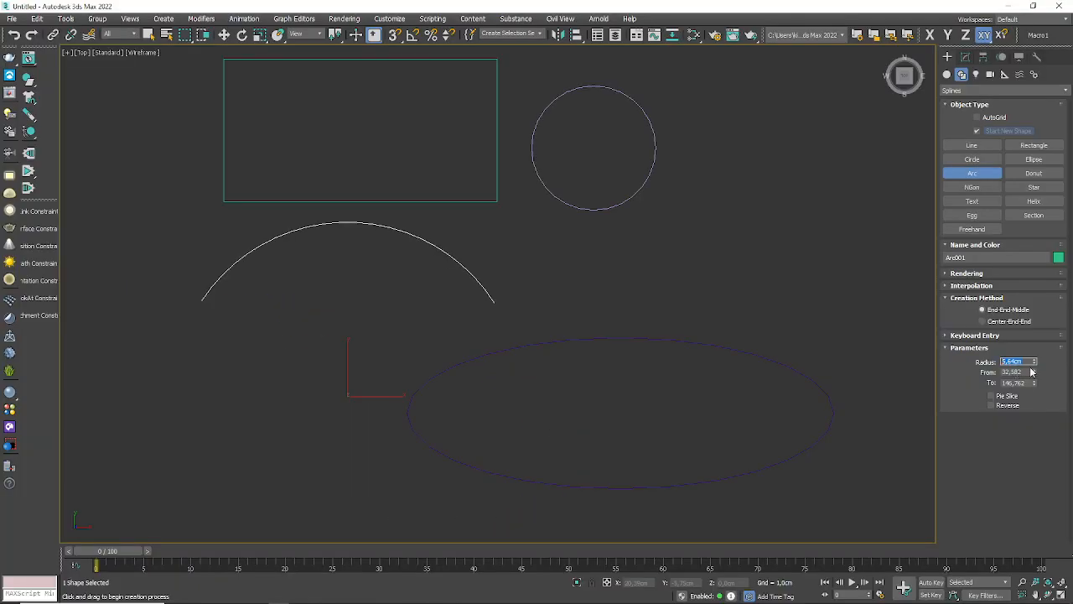
{"action": "type", "text": "5"}
{"action": "key", "text": "Return"}
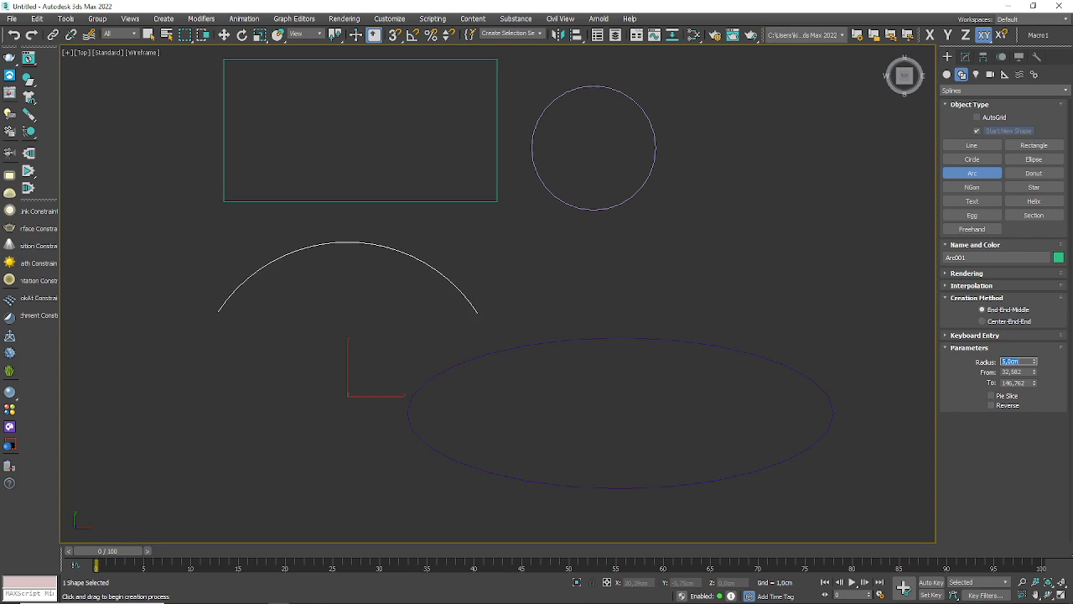
{"action": "double_click", "coordinate": [1025, 372]}
{"action": "type", "text": "0"}
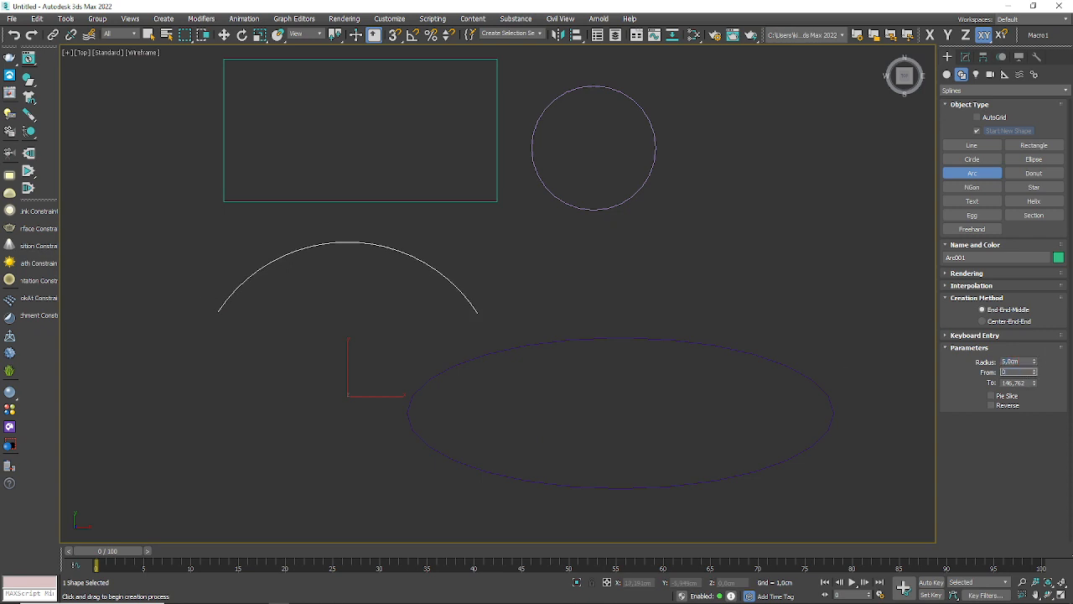
{"action": "key", "text": "Tab"}
{"action": "type", "text": "180"}
{"action": "key", "text": "Return"}
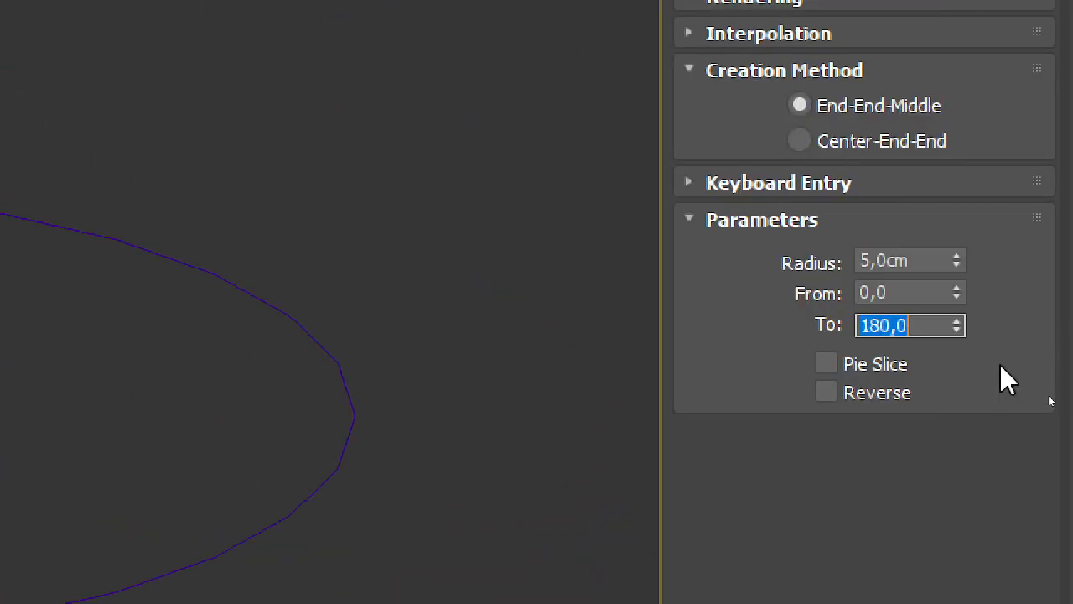
Step: Turn the arc into a pie slice and reduce its end angle to about 133.2 degrees
{"action": "left_click", "coordinate": [835, 366]}
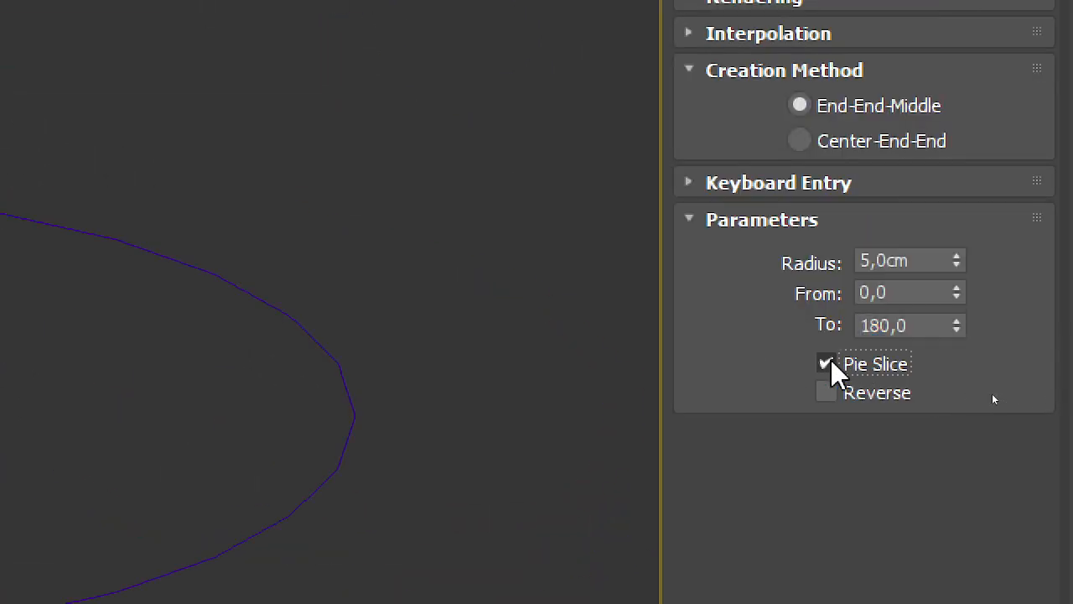
{"action": "scroll", "coordinate": [378, 379], "scroll_direction": "up", "scroll_amount": 2}
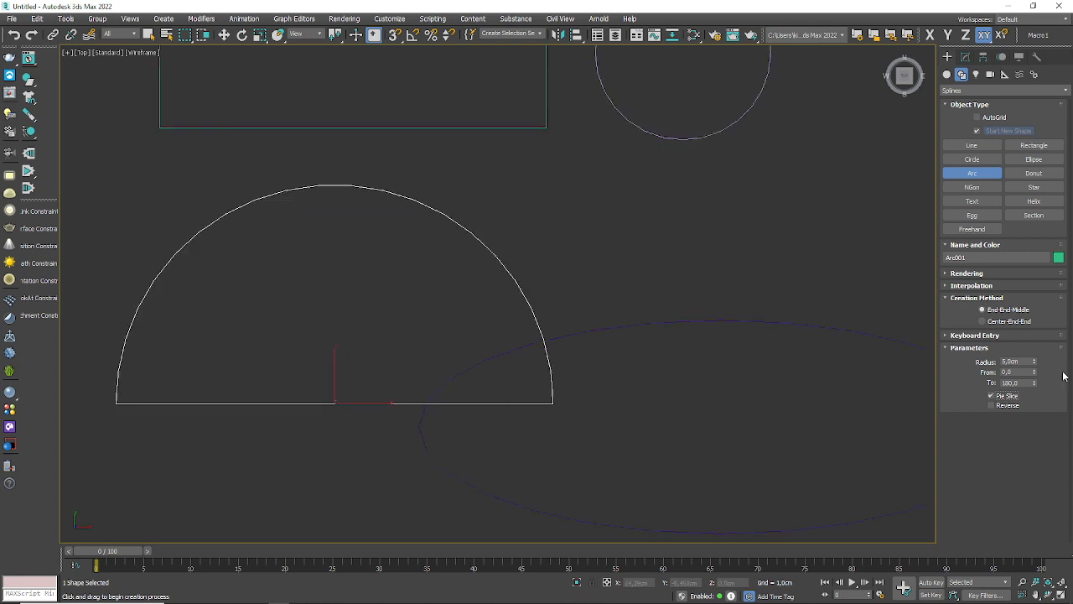
{"action": "middle_click_drag", "start_coordinate": [512, 372], "coordinate": [603, 330]}
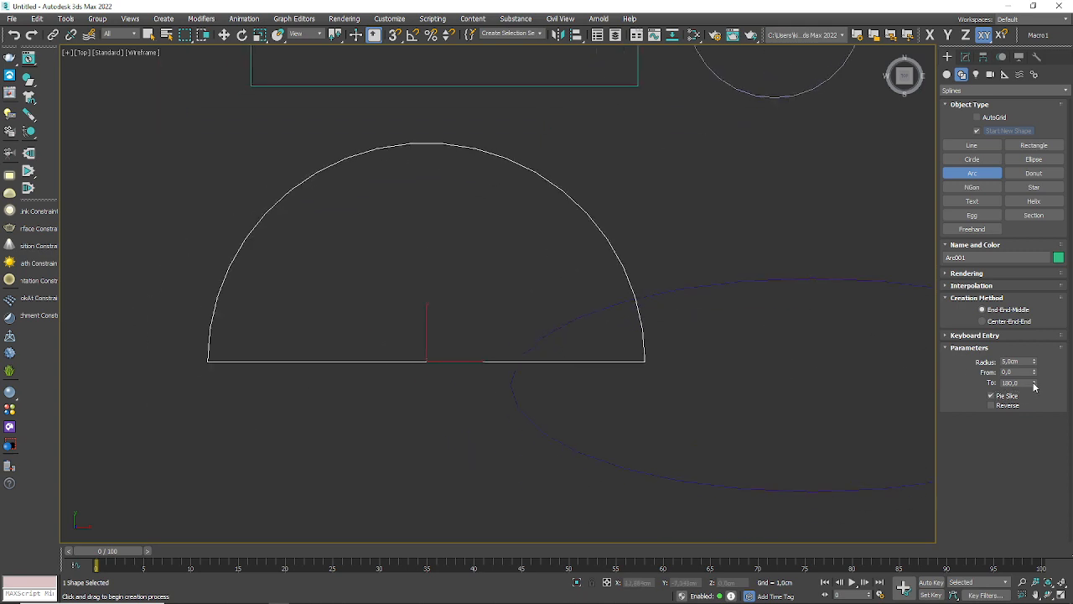
{"action": "left_click_drag", "start_coordinate": [1036, 384], "coordinate": [1035, 402]}
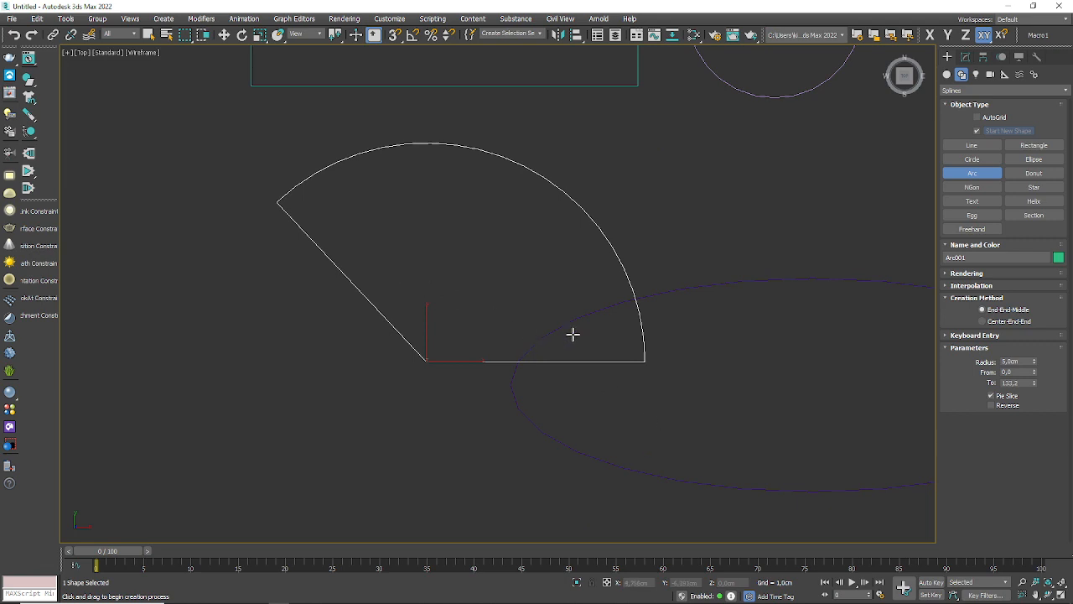
Step: Draw a donut beside the circle with an inner radius of about 1.47 cm and enlarge its outer radius to about 3.2 cm
{"action": "scroll", "coordinate": [598, 319], "scroll_direction": "down", "scroll_amount": 2}
{"action": "middle_click_drag", "start_coordinate": [862, 242], "coordinate": [563, 281]}
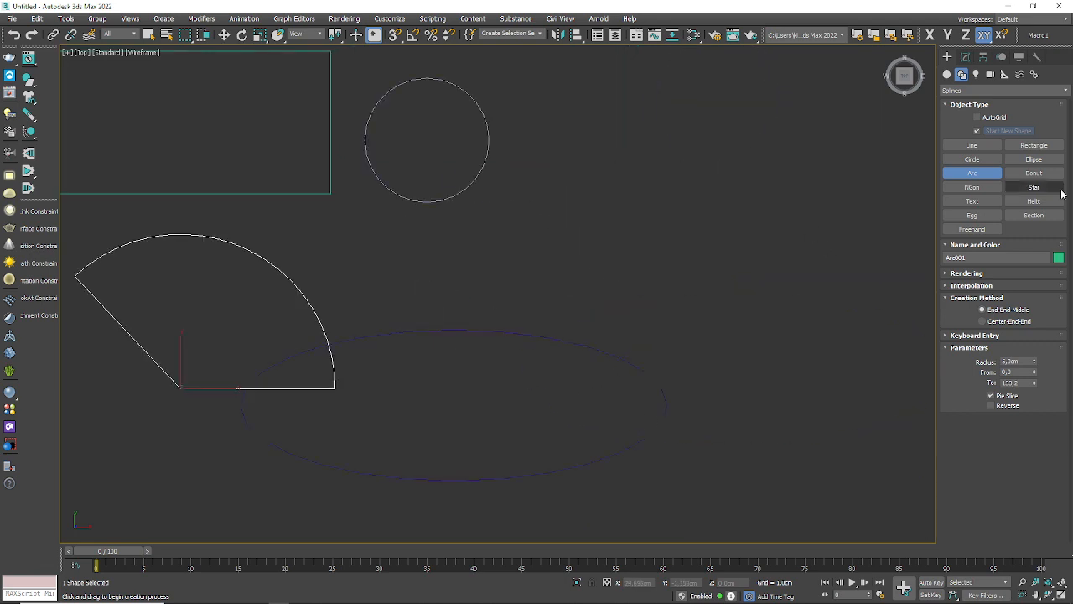
{"action": "left_click", "coordinate": [1034, 173]}
{"action": "left_click_drag", "start_coordinate": [561, 242], "coordinate": [633, 242]}
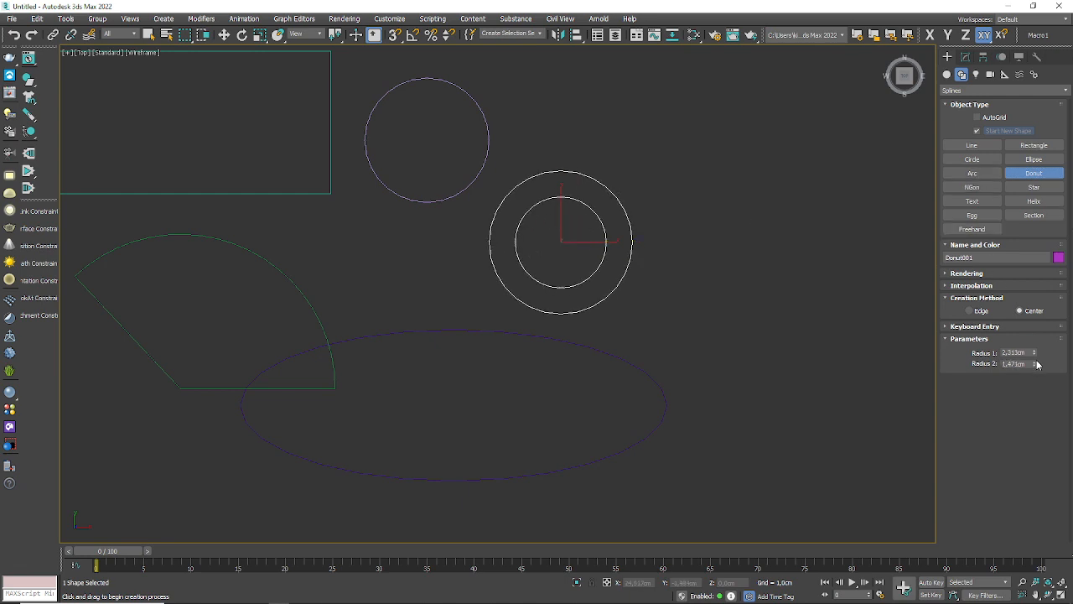
{"action": "left_click_drag", "start_coordinate": [1035, 353], "coordinate": [1049, 329]}
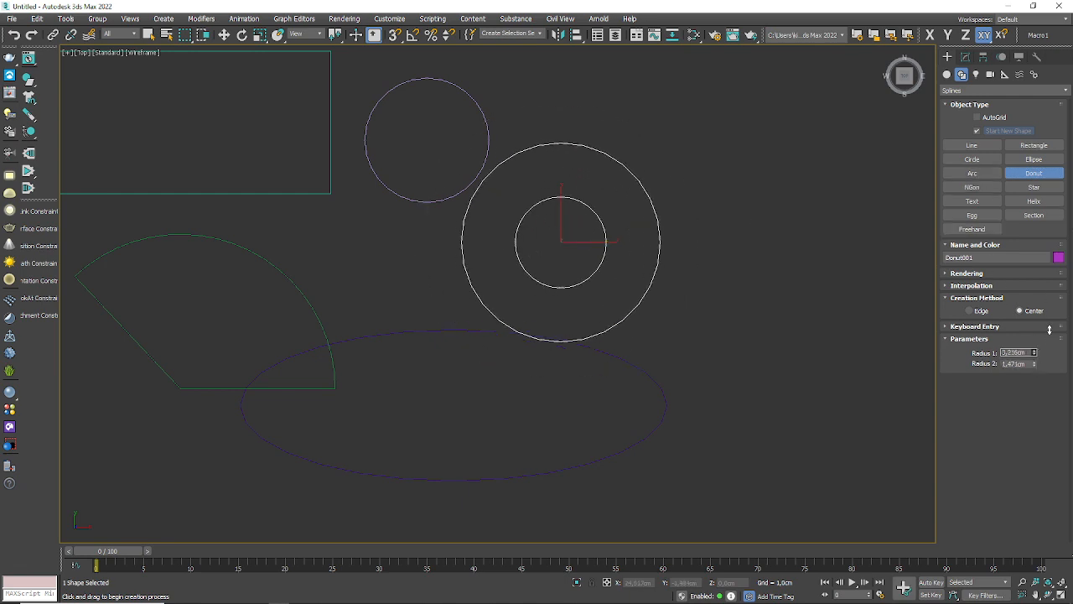
Step: Draw an inscribed six-sided NGon of about 3.14 cm radius beside the donut, briefly trying the circumscribed option
{"action": "left_click", "coordinate": [972, 187]}
{"action": "left_click_drag", "start_coordinate": [769, 260], "coordinate": [810, 345]}
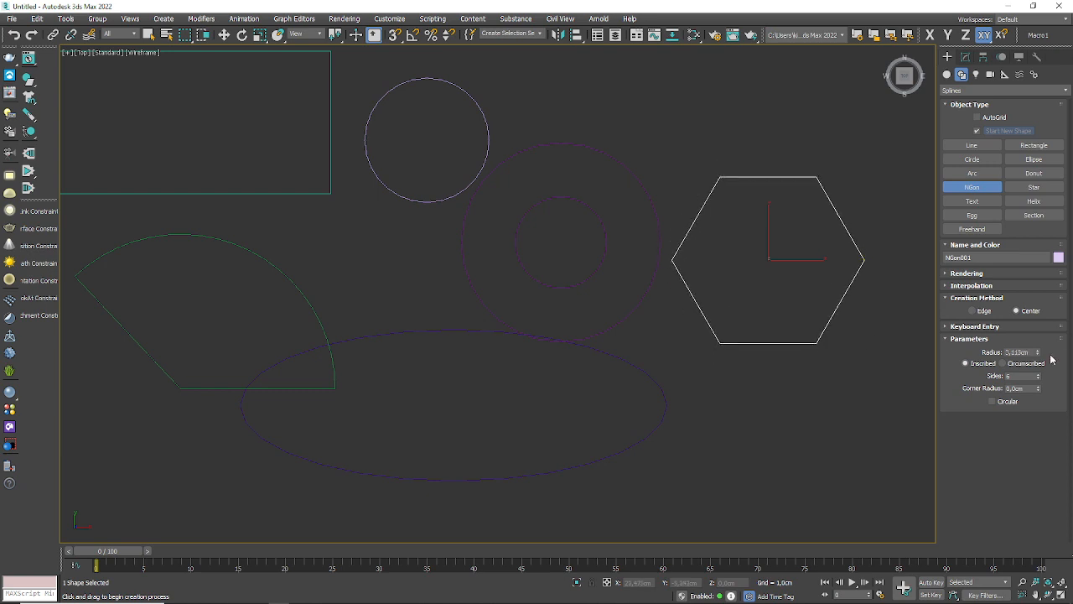
{"action": "left_click_drag", "start_coordinate": [1041, 353], "coordinate": [1045, 353]}
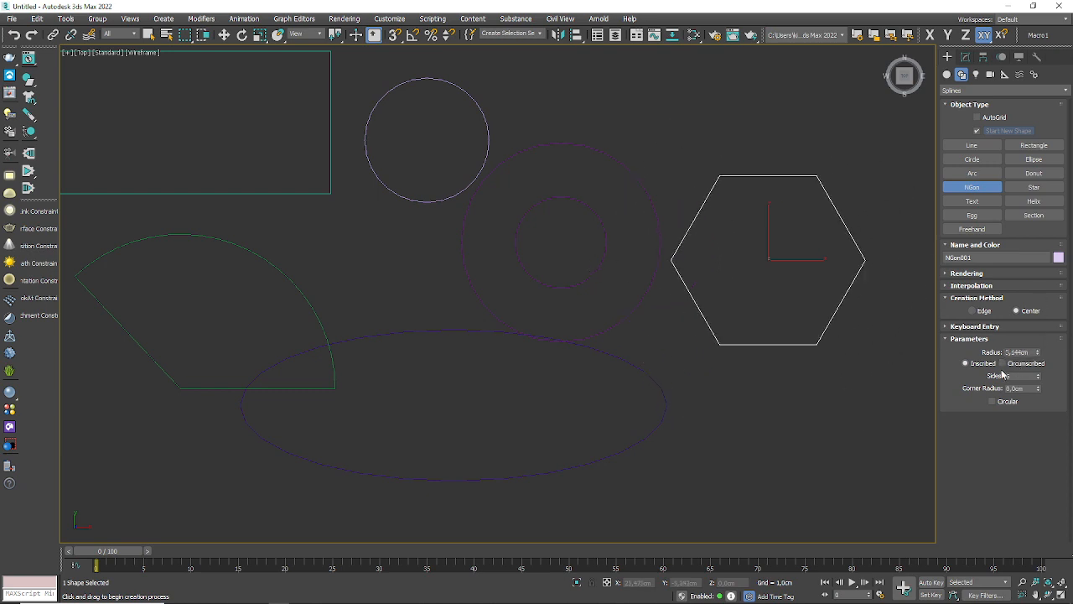
{"action": "left_click", "coordinate": [1010, 364]}
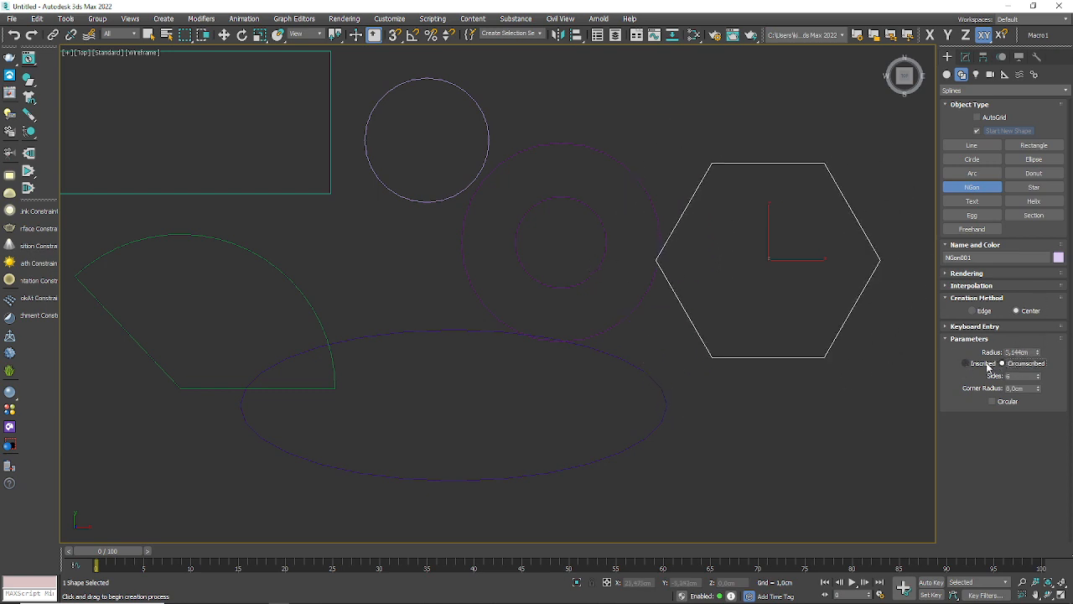
{"action": "left_click", "coordinate": [986, 365]}
Step: Set the hexagon's radius to 3 cm
{"action": "key", "text": "z"}
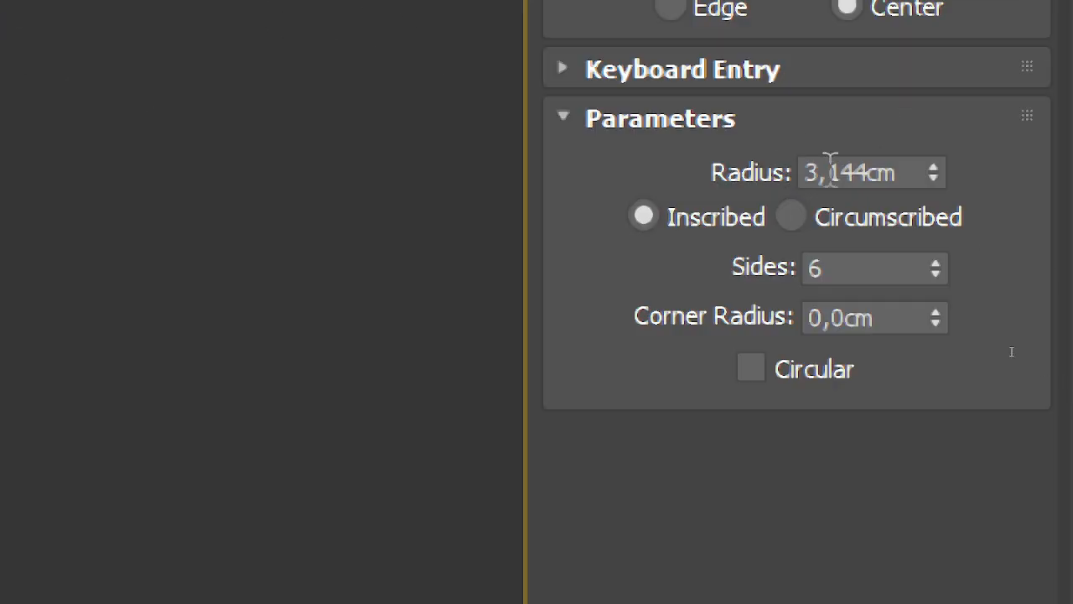
{"action": "double_click", "coordinate": [874, 173]}
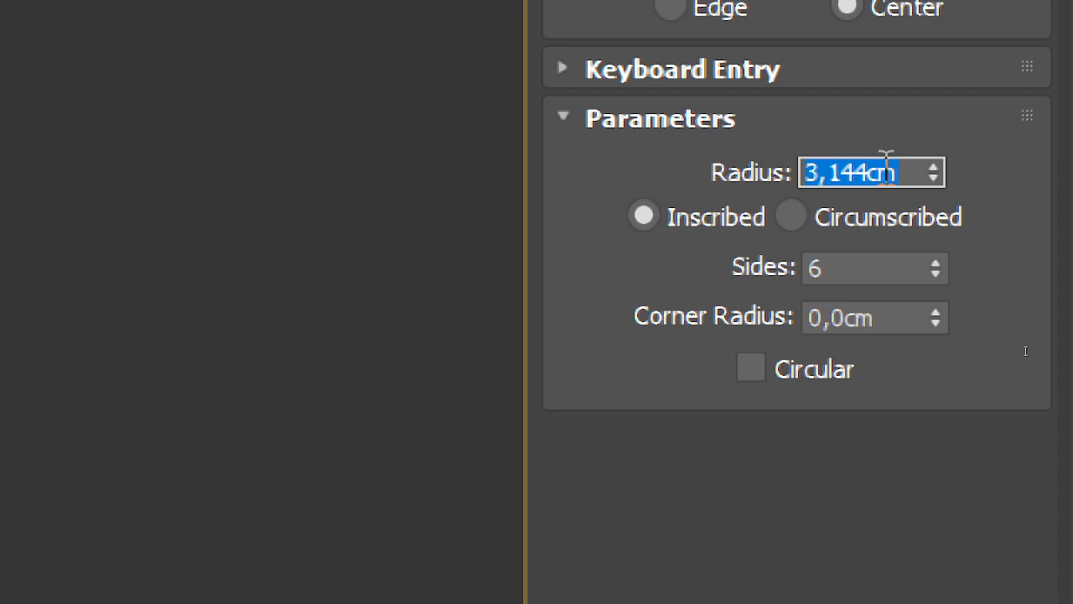
{"action": "type", "text": "32"}
{"action": "key", "text": "Return"}
{"action": "type", "text": "3"}
{"action": "key", "text": "Return"}
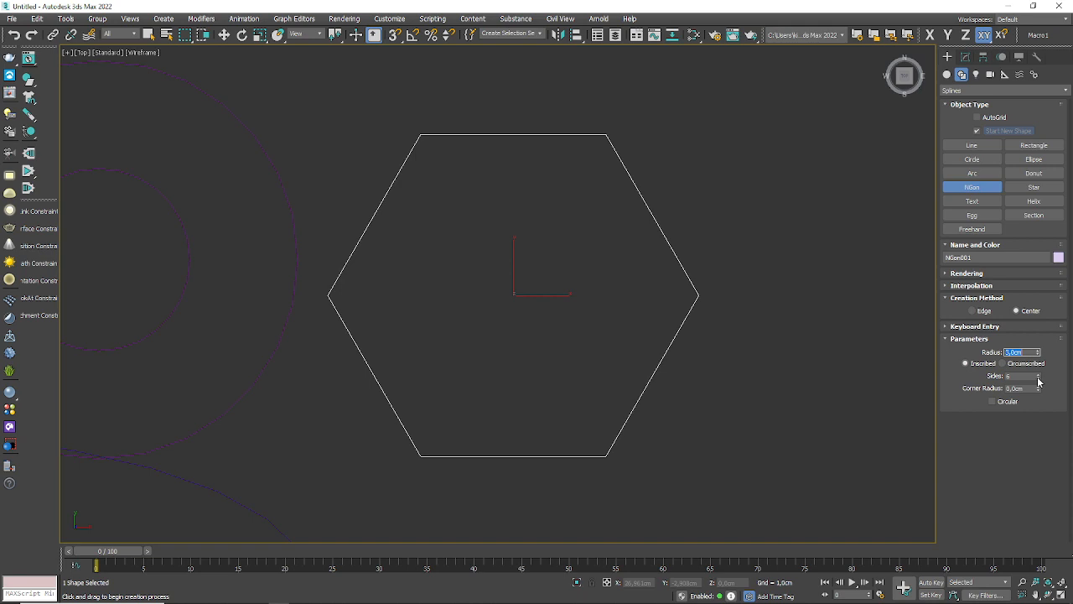
Step: Set the NGon to 5 sides after trying 100 and 3, and test its corner radius
{"action": "mouse_move", "coordinate": [1040, 380]}
{"action": "left_mouse_down"}
{"action": "mouse_move", "coordinate": [1045, 466]}
{"action": "mouse_move", "coordinate": [1046, 363]}
{"action": "left_mouse_up"}
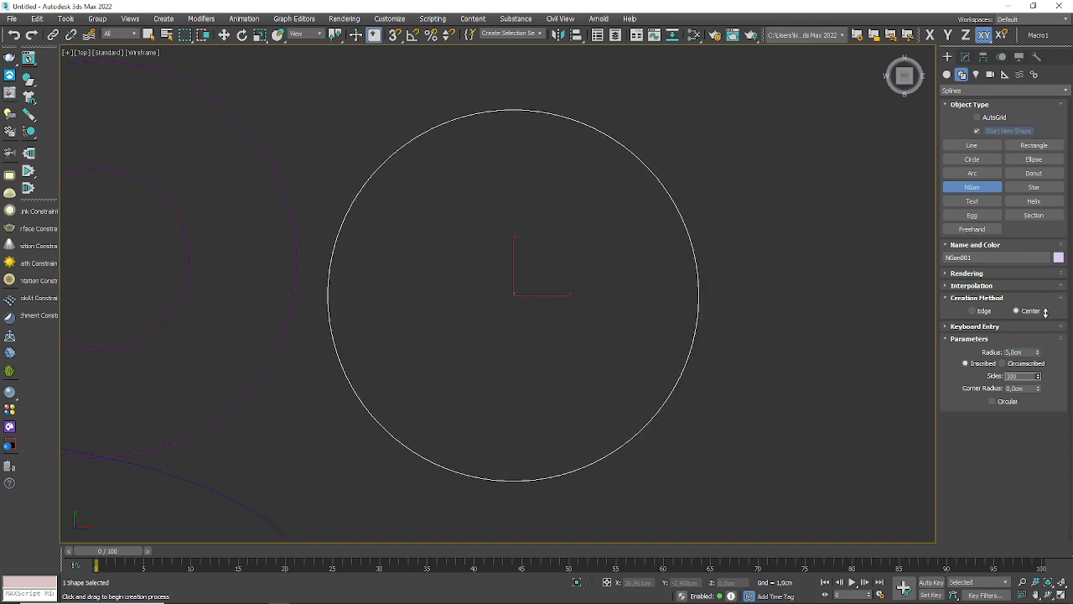
{"action": "left_click_drag", "start_coordinate": [1046, 216], "coordinate": [1053, 490]}
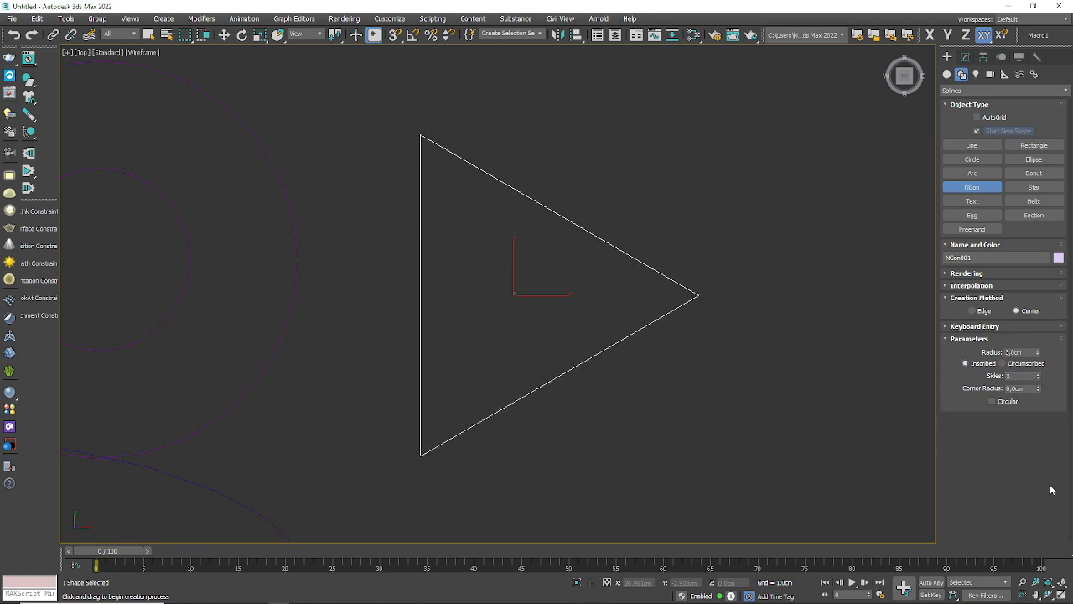
{"action": "left_click_drag", "start_coordinate": [1019, 376], "coordinate": [984, 375]}
{"action": "type", "text": "5"}
{"action": "key", "text": "Return"}
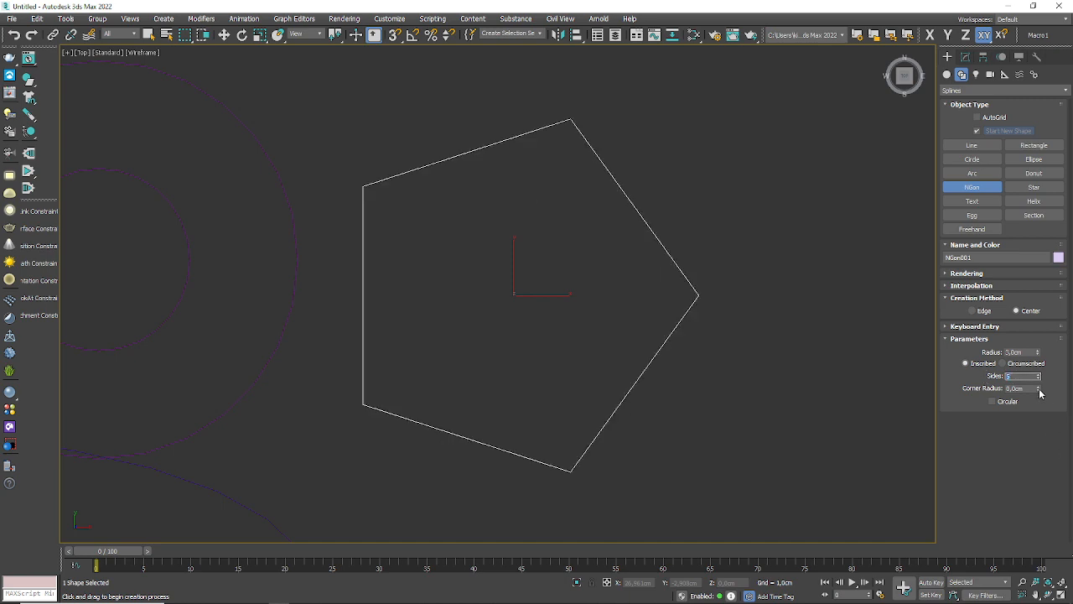
{"action": "left_click_drag", "start_coordinate": [1040, 390], "coordinate": [1046, 302]}
Step: Draw a six-pointed star above the pentagon and enlarge its radii to about 3.96 cm and 1.49 cm
{"action": "left_click", "coordinate": [1034, 187]}
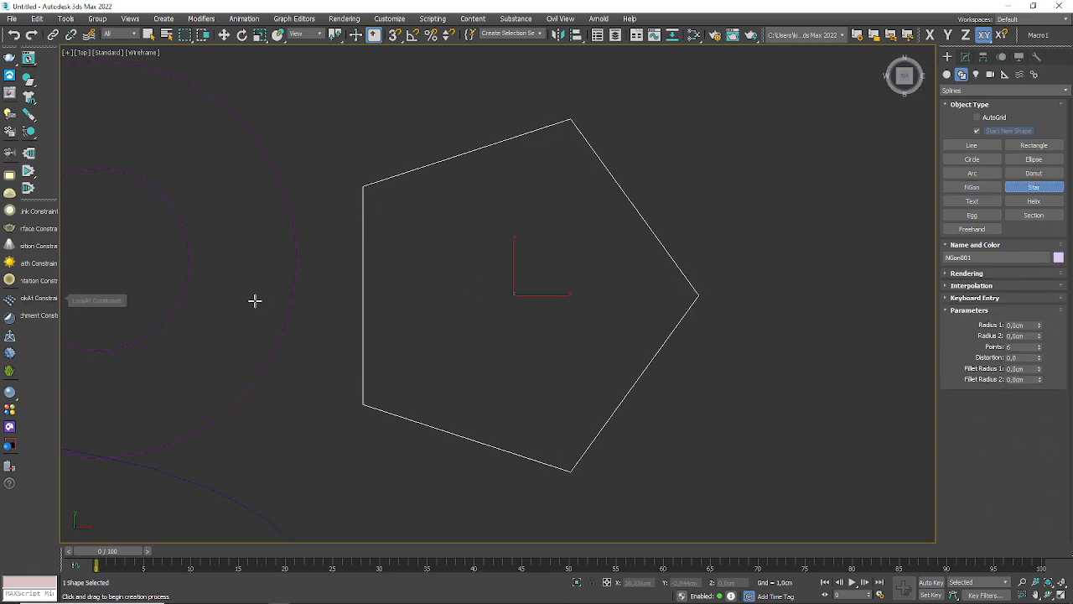
{"action": "scroll", "coordinate": [530, 218], "scroll_direction": "down", "scroll_amount": 3}
{"action": "scroll", "coordinate": [525, 260], "scroll_direction": "down", "scroll_amount": 3}
{"action": "middle_click_drag", "start_coordinate": [525, 259], "coordinate": [519, 387]}
{"action": "scroll", "coordinate": [408, 179], "scroll_direction": "up", "scroll_amount": 2}
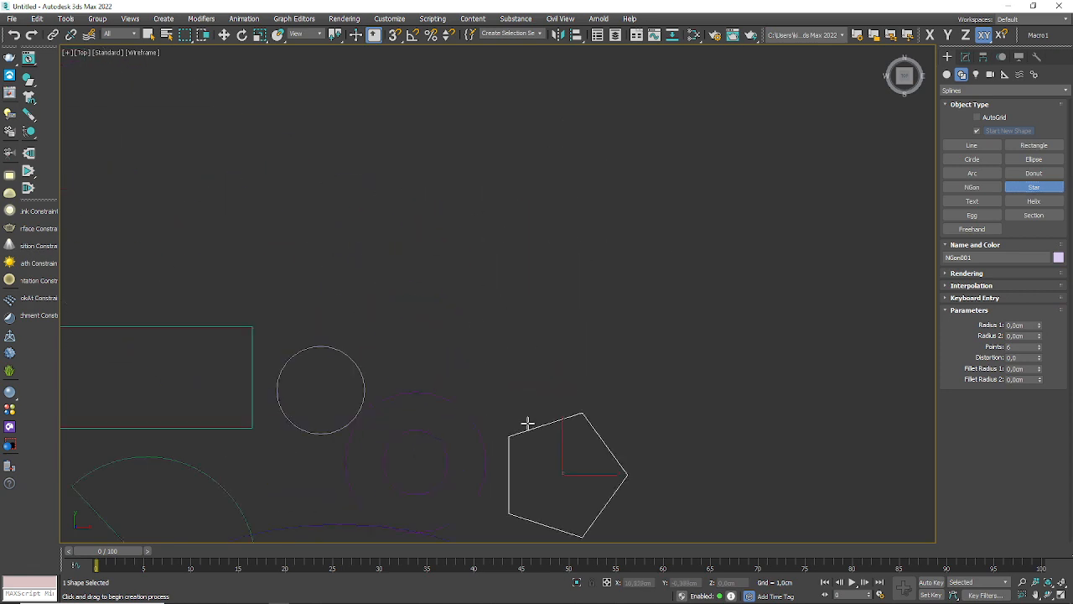
{"action": "left_click_drag", "start_coordinate": [523, 333], "coordinate": [560, 277]}
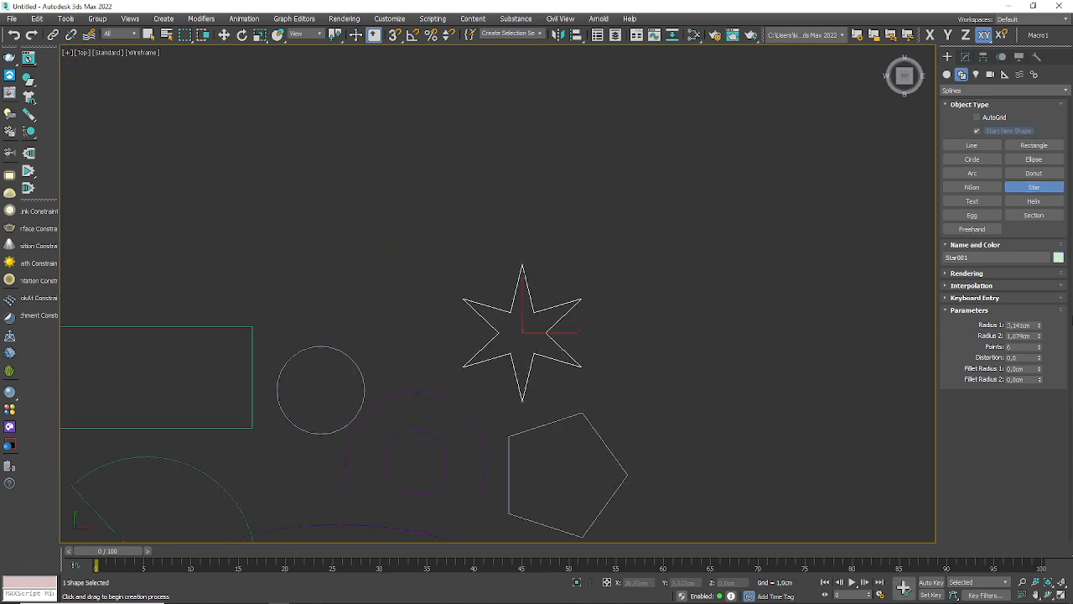
{"action": "mouse_move", "coordinate": [1038, 327]}
{"action": "left_mouse_down"}
{"action": "mouse_move", "coordinate": [1038, 302]}
{"action": "mouse_move", "coordinate": [1040, 344]}
{"action": "left_mouse_up"}
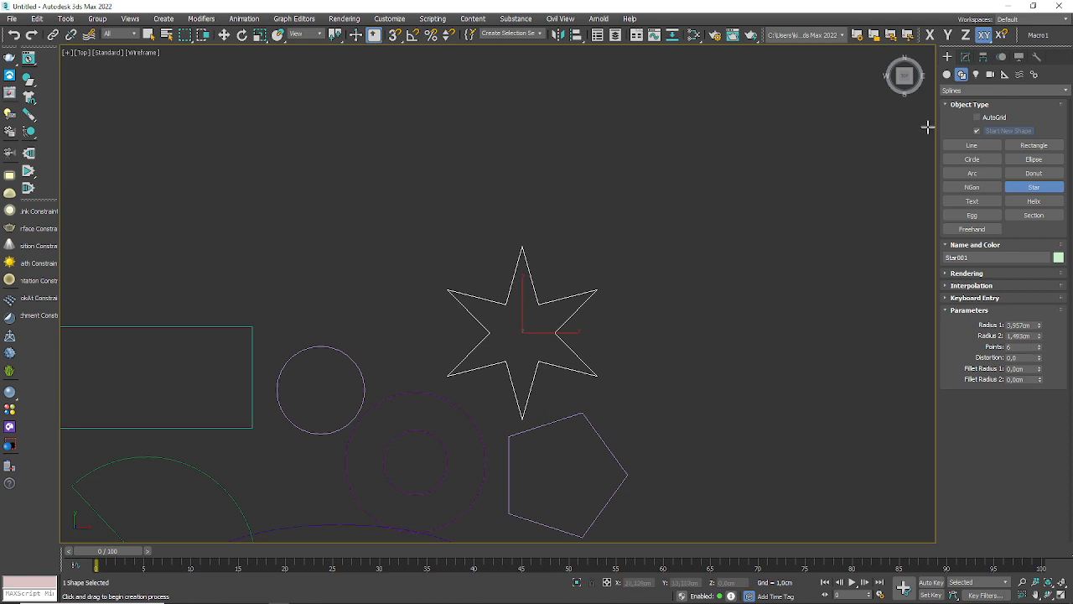
Step: Place a 10 cm Arial text shape reading "MAX Text" to the right of the pentagon
{"action": "left_click", "coordinate": [957, 201]}
{"action": "middle_click_drag", "start_coordinate": [665, 381], "coordinate": [334, 151]}
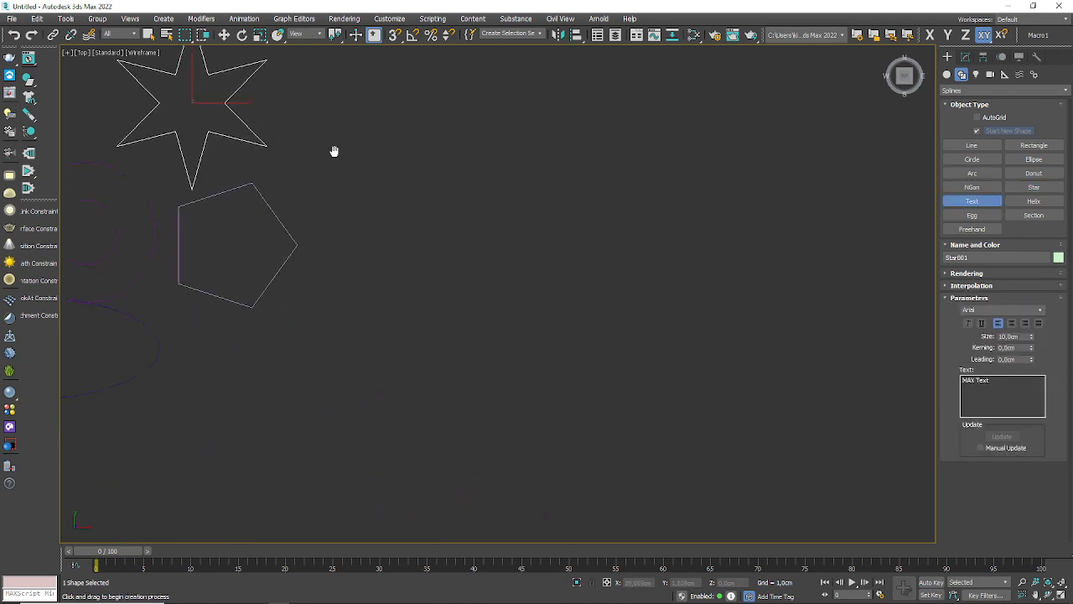
{"action": "left_click", "coordinate": [412, 254]}
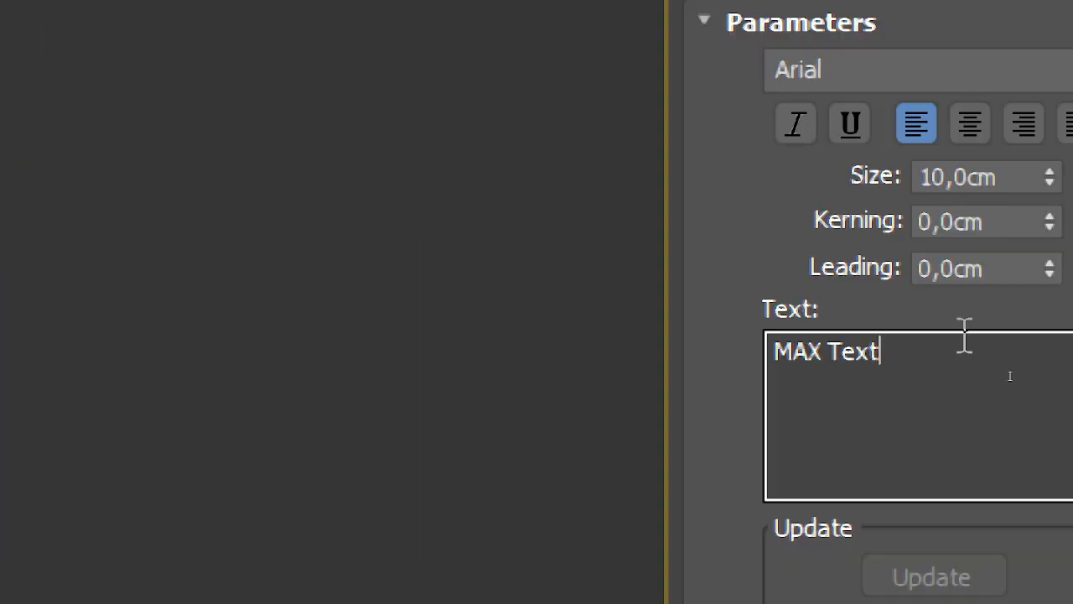
Step: Change the text shape's wording to "Texto" and move it clear of the star and pentagon
{"action": "left_click_drag", "start_coordinate": [1010, 377], "coordinate": [861, 396]}
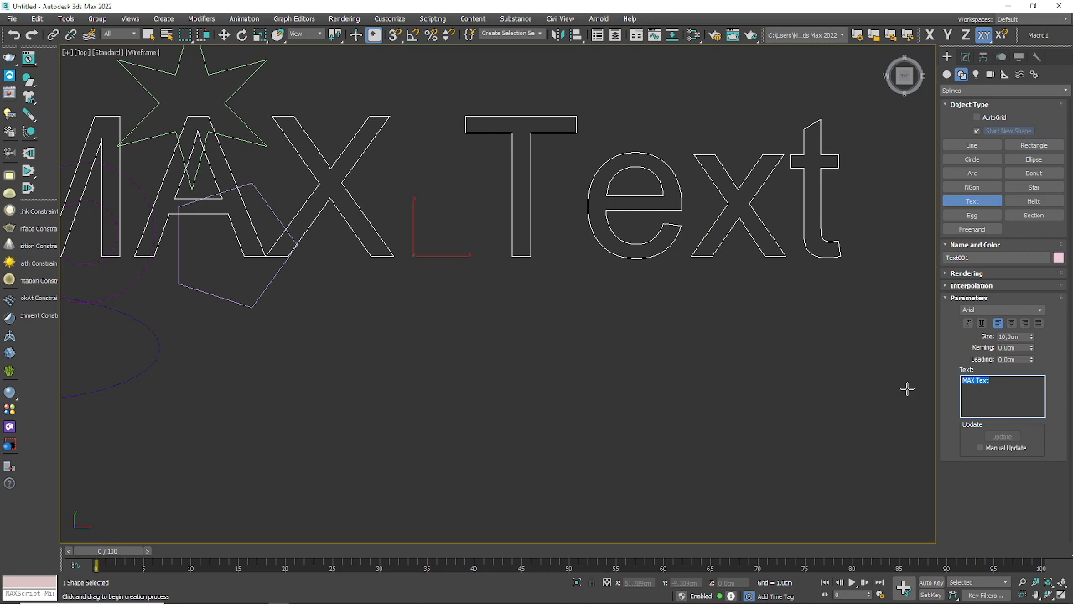
{"action": "type", "text": "tEXTO"}
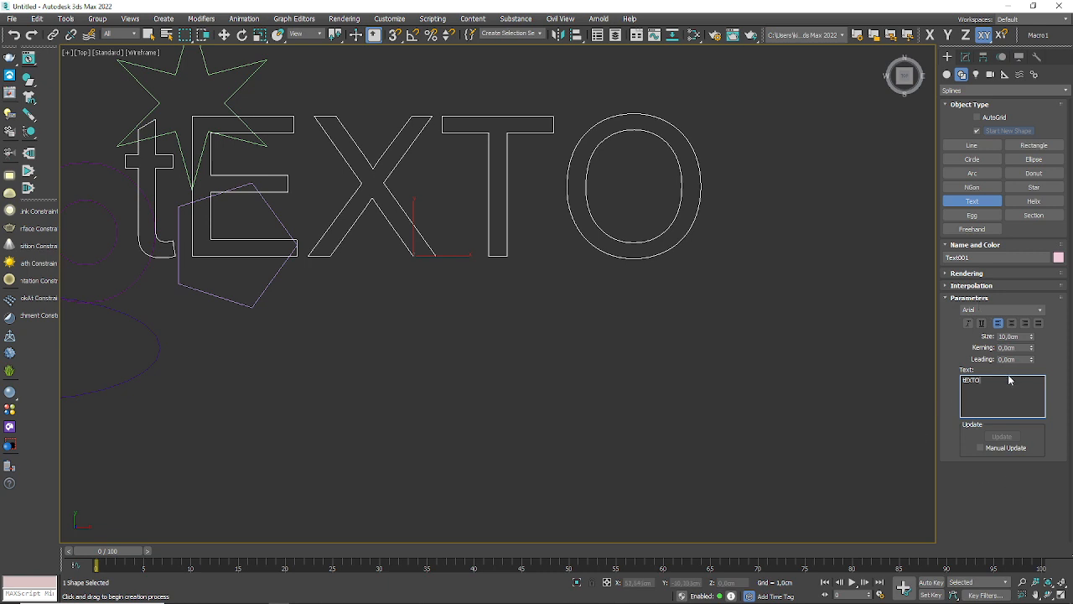
{"action": "double_click", "coordinate": [982, 380]}
{"action": "type", "text": "Texto"}
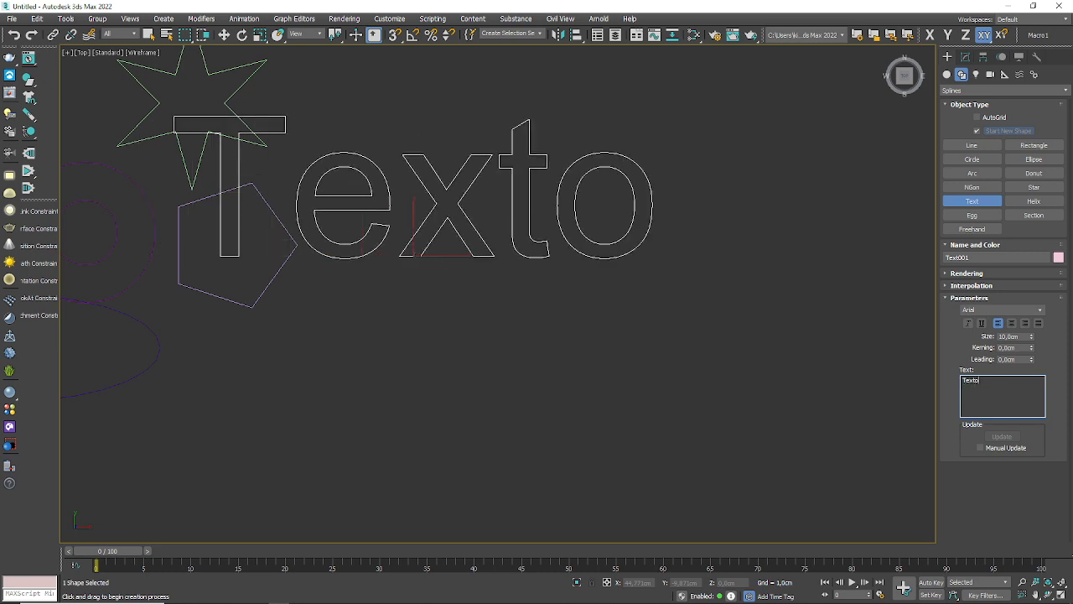
{"action": "left_click", "coordinate": [227, 35]}
{"action": "left_click_drag", "start_coordinate": [420, 245], "coordinate": [553, 350]}
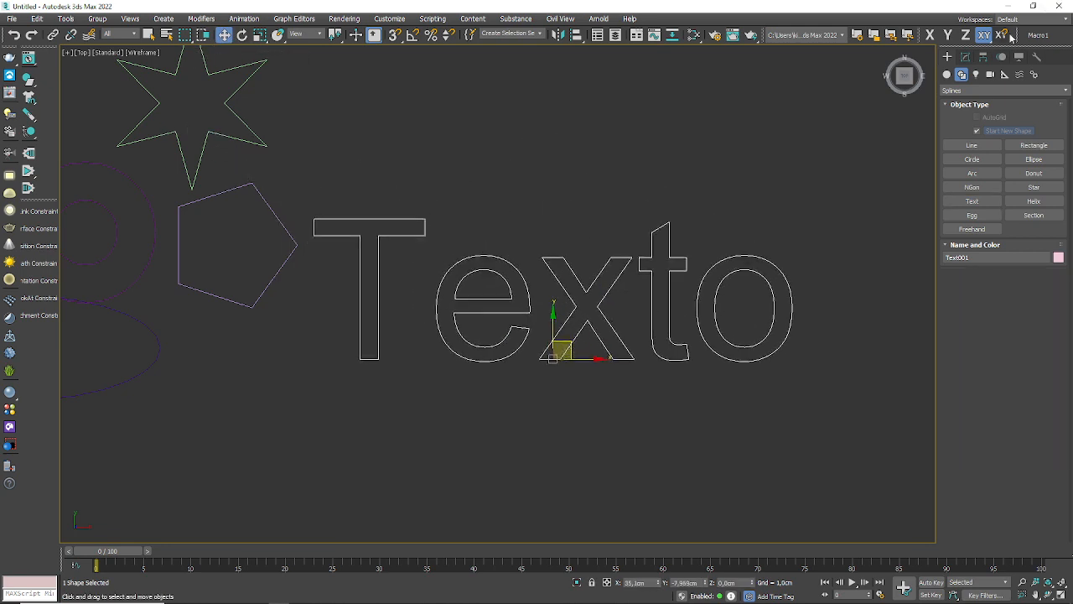
Step: Tighten the kerning of the "Texto" text shape to about -0.202 cm
{"action": "left_click", "coordinate": [966, 57]}
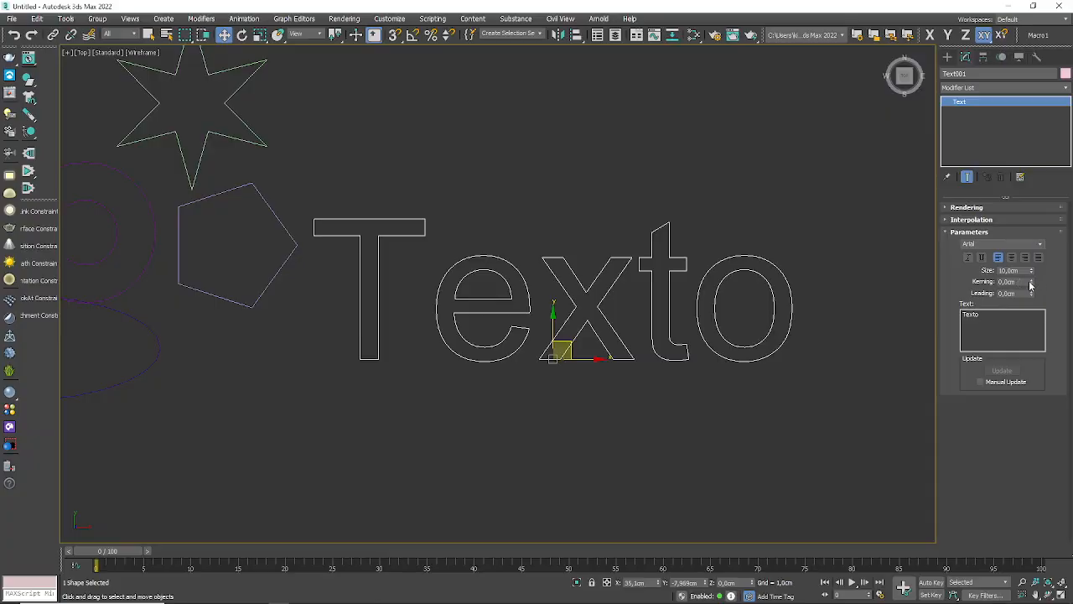
{"action": "left_click_drag", "start_coordinate": [1030, 285], "coordinate": [1016, 399]}
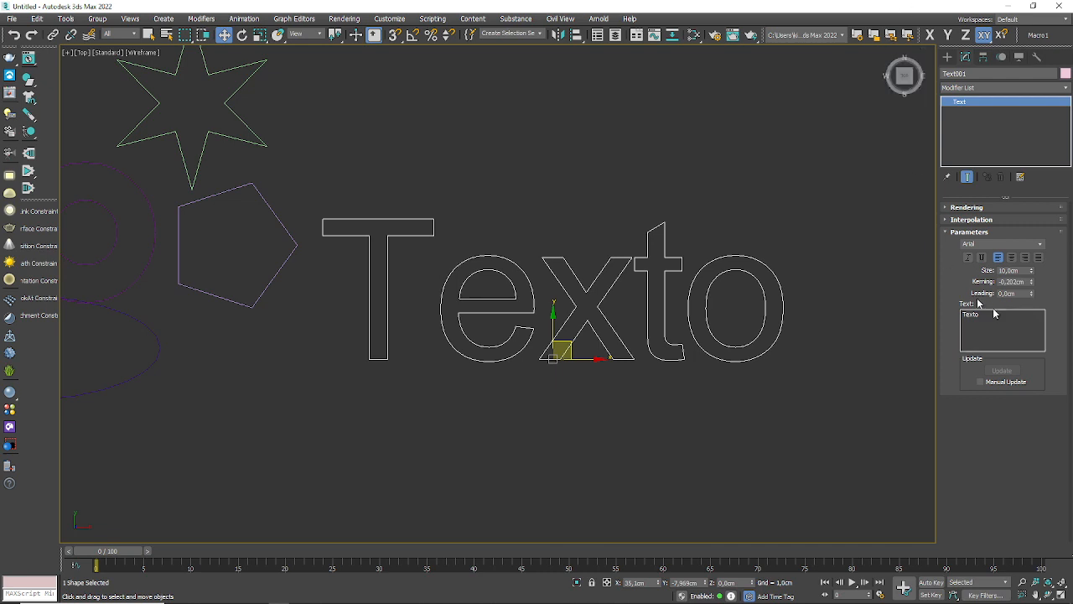
Step: Draw a one-turn helix above the text, with radii about 4.92 cm and 4.51 cm and a height of about 1.02 cm
{"action": "left_click", "coordinate": [946, 58]}
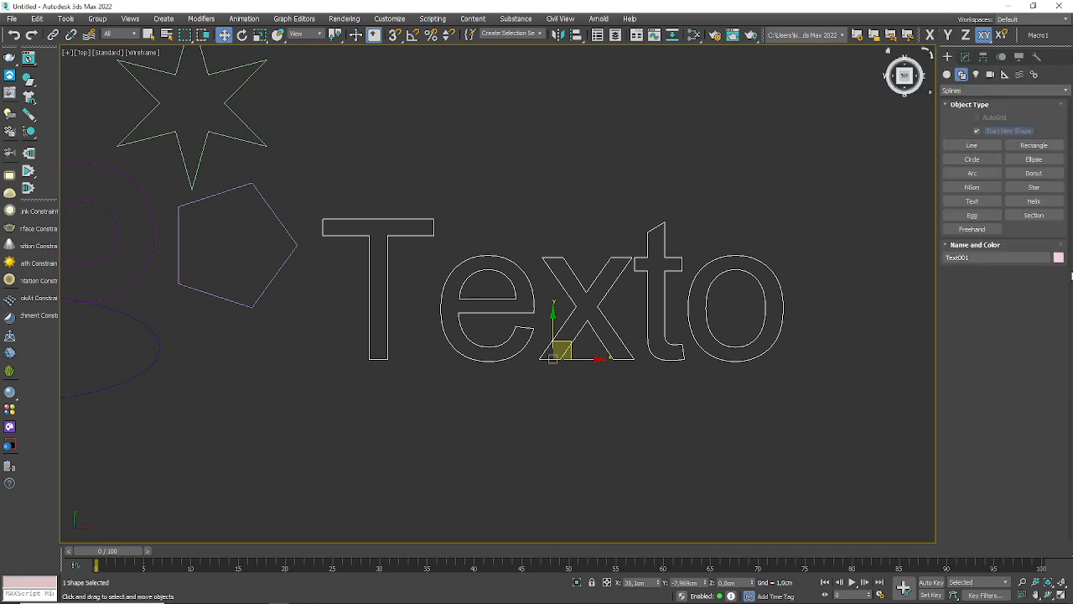
{"action": "left_click", "coordinate": [1034, 201]}
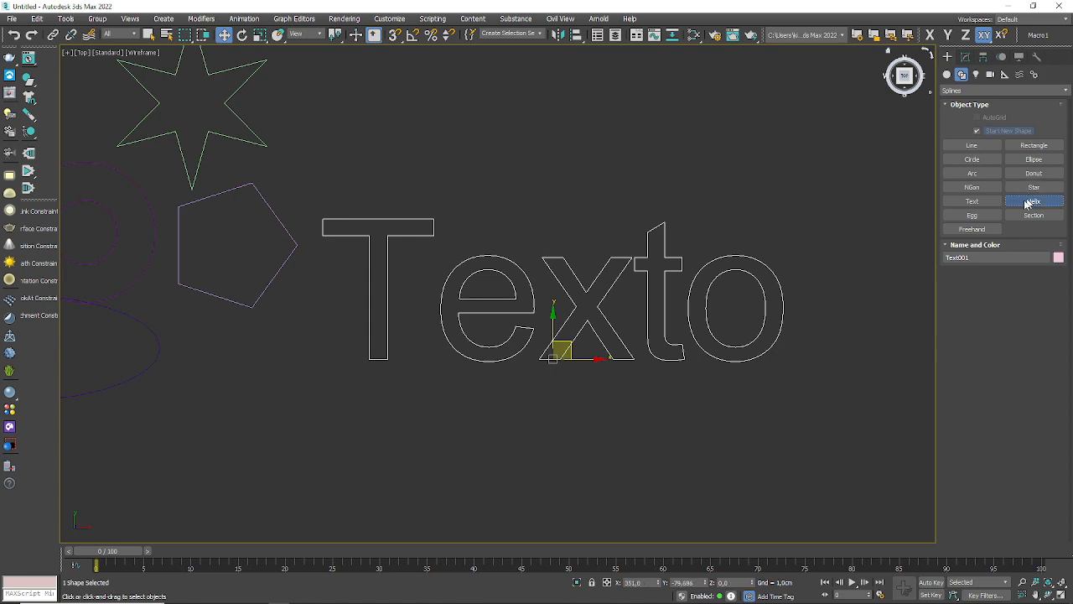
{"action": "left_click_drag", "start_coordinate": [517, 149], "coordinate": [604, 96]}
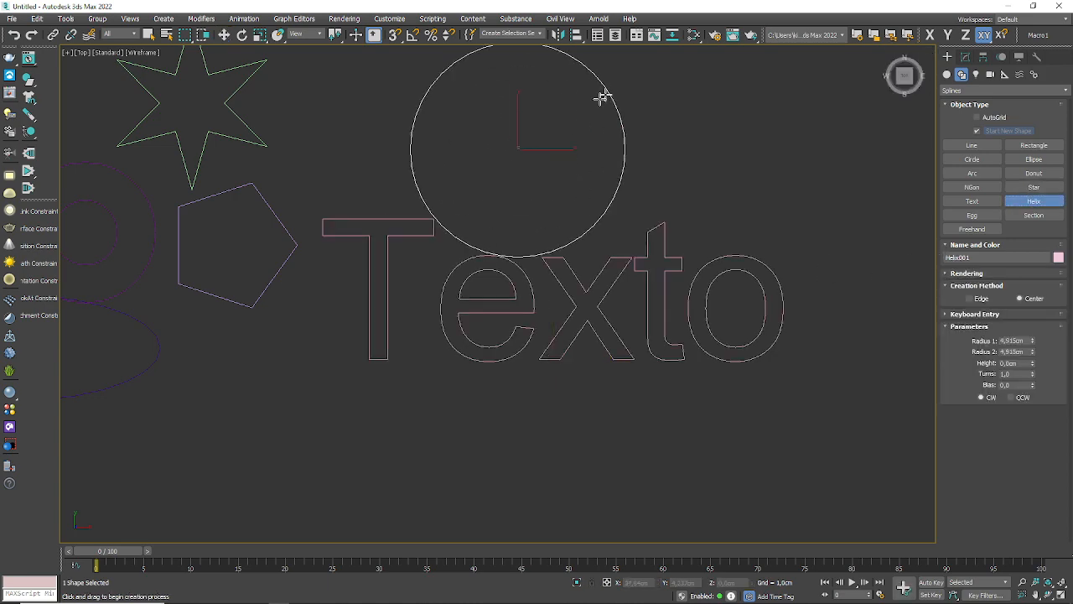
{"action": "left_click", "coordinate": [608, 70]}
{"action": "left_click", "coordinate": [561, 308]}
{"action": "middle_click_drag", "start_coordinate": [561, 307], "coordinate": [1070, 398], "text": "alt"}
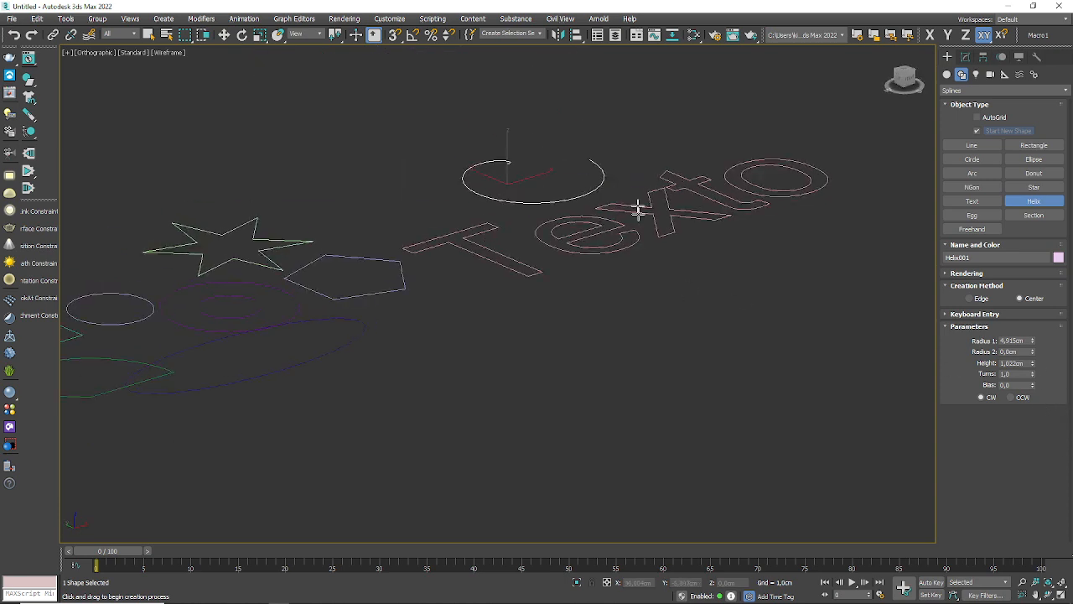
{"action": "left_click", "coordinate": [563, 72]}
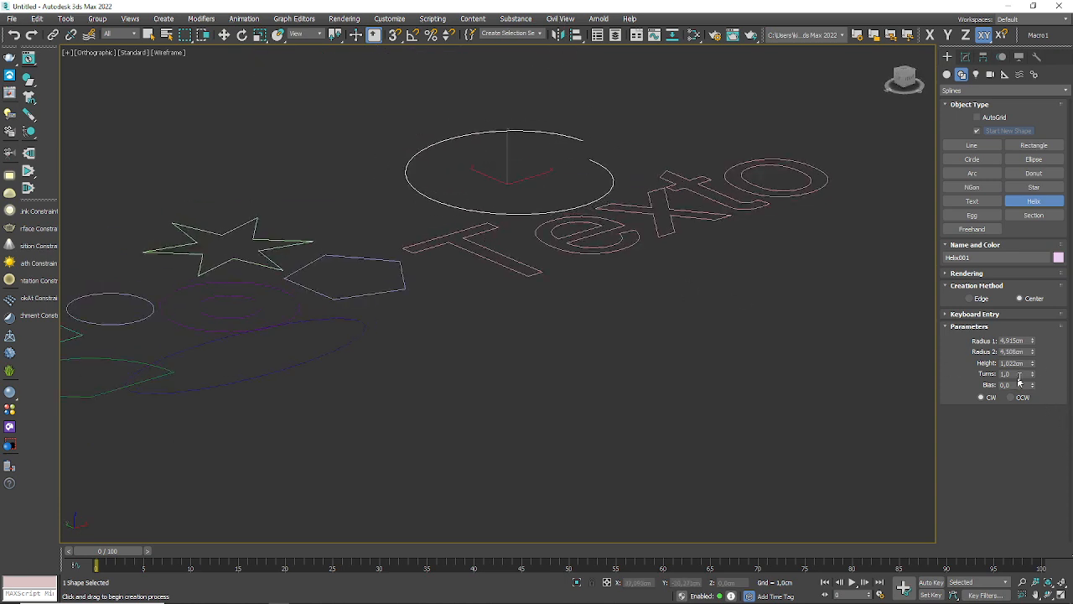
Step: Set the helix's height to about 9.51 cm, its turns to 5 and its bias to -0.03
{"action": "left_click_drag", "start_coordinate": [1035, 364], "coordinate": [1030, 32]}
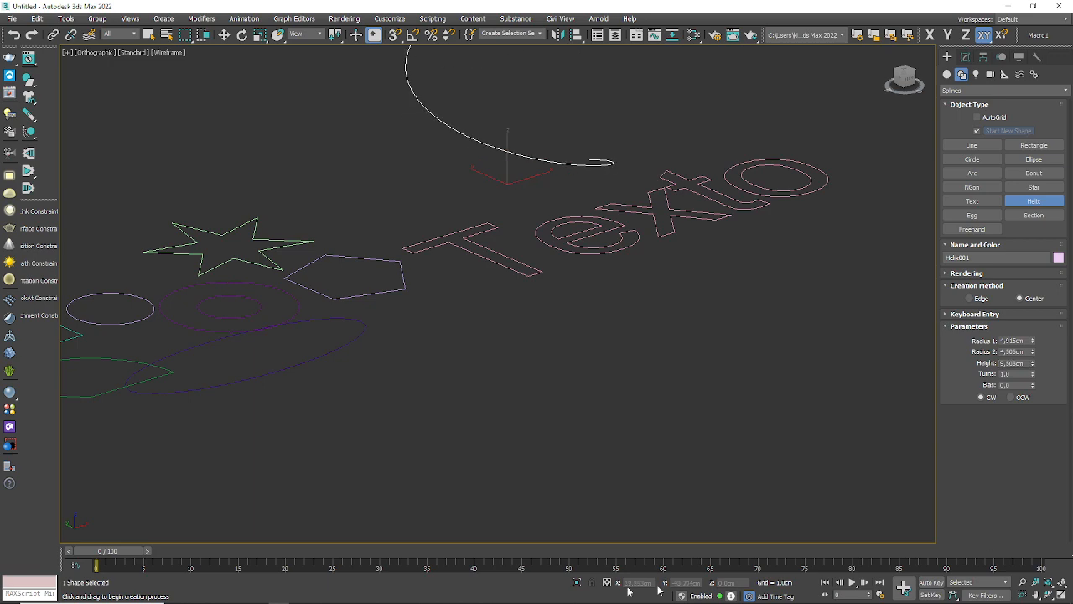
{"action": "middle_click_drag", "start_coordinate": [422, 233], "coordinate": [531, 462], "text": "alt"}
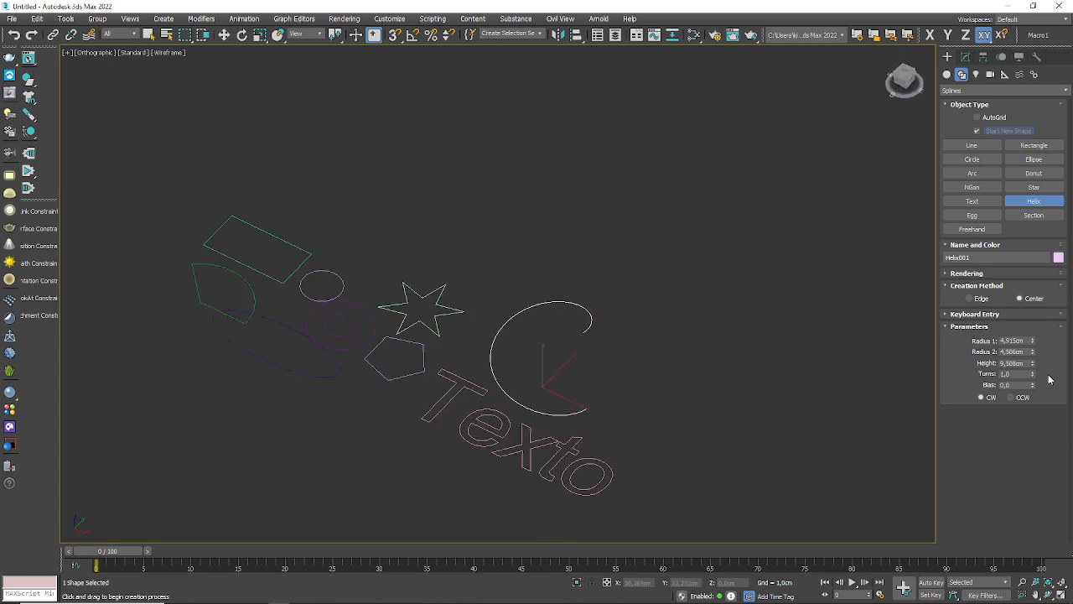
{"action": "left_click", "coordinate": [1022, 372]}
{"action": "type", "text": "5"}
{"action": "key", "text": "Return"}
{"action": "middle_click_drag", "start_coordinate": [561, 416], "coordinate": [525, 371], "text": "alt"}
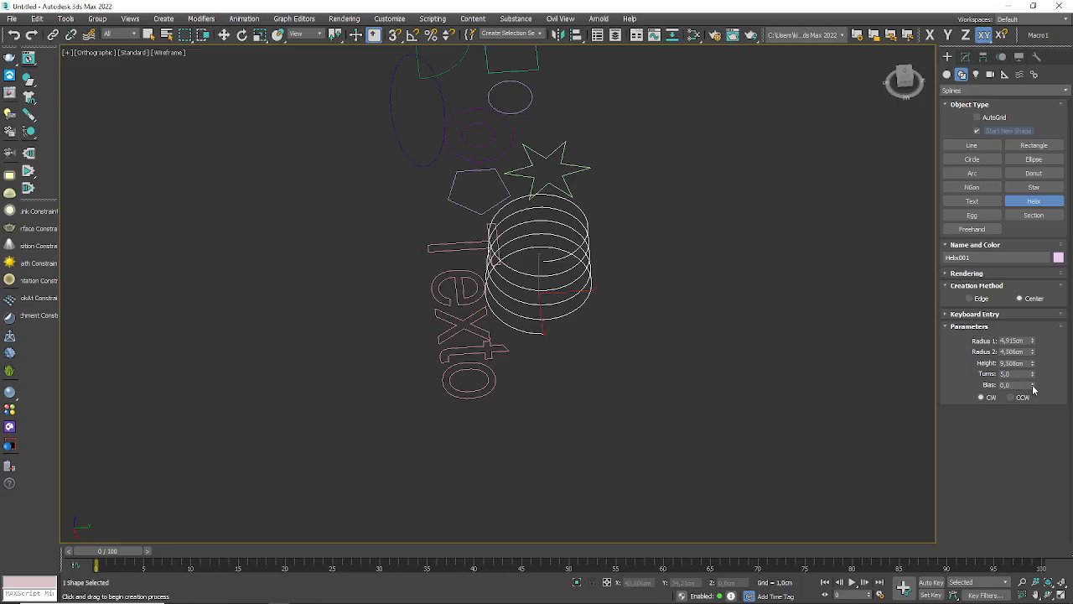
{"action": "left_click_drag", "start_coordinate": [1033, 385], "coordinate": [1066, 393]}
{"action": "left_click_drag", "start_coordinate": [14, 391], "coordinate": [11, 388]}
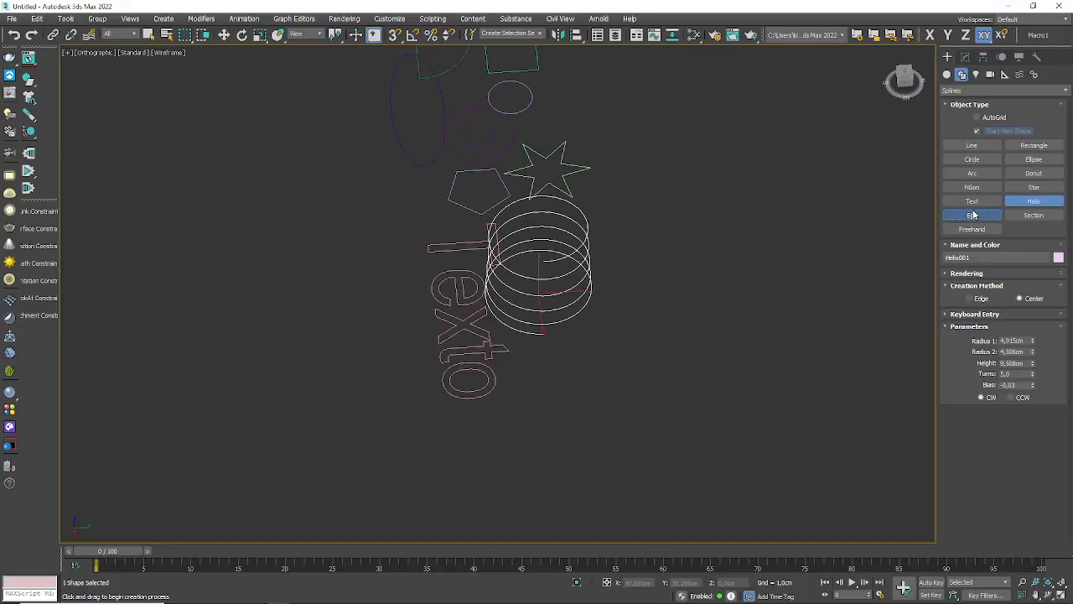
Step: Draw a tilted egg about 9.33 cm long and 6.22 cm wide between the star and helix in the top view, and test its outline option
{"action": "left_click", "coordinate": [975, 215]}
{"action": "middle_click_drag", "start_coordinate": [374, 312], "coordinate": [407, 341]}
{"action": "key", "text": "t"}
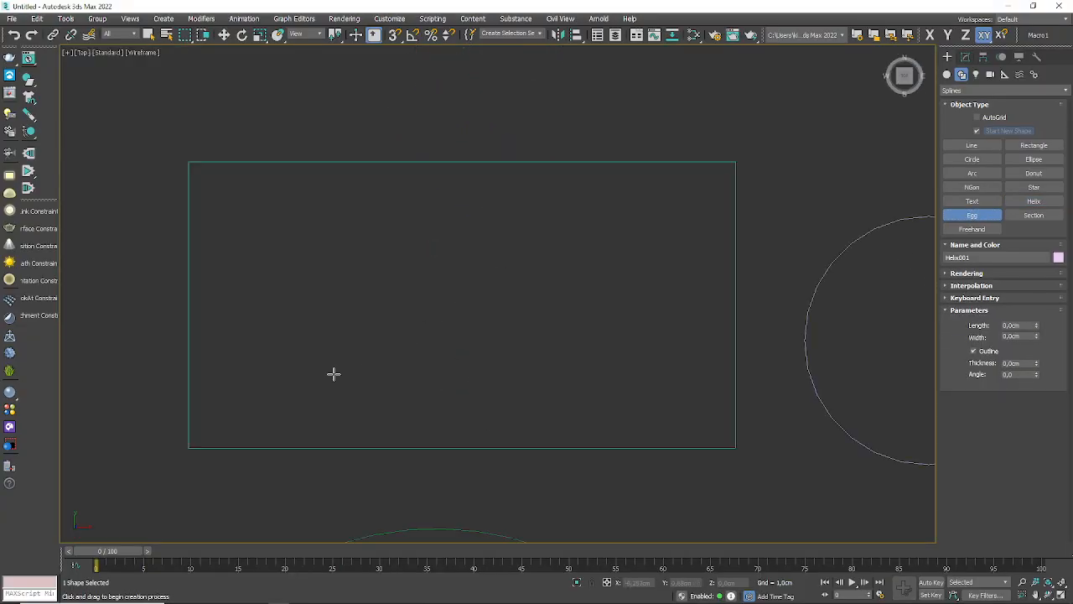
{"action": "scroll", "coordinate": [379, 334], "scroll_direction": "down", "scroll_amount": 5}
{"action": "middle_click_drag", "start_coordinate": [579, 197], "coordinate": [175, 219]}
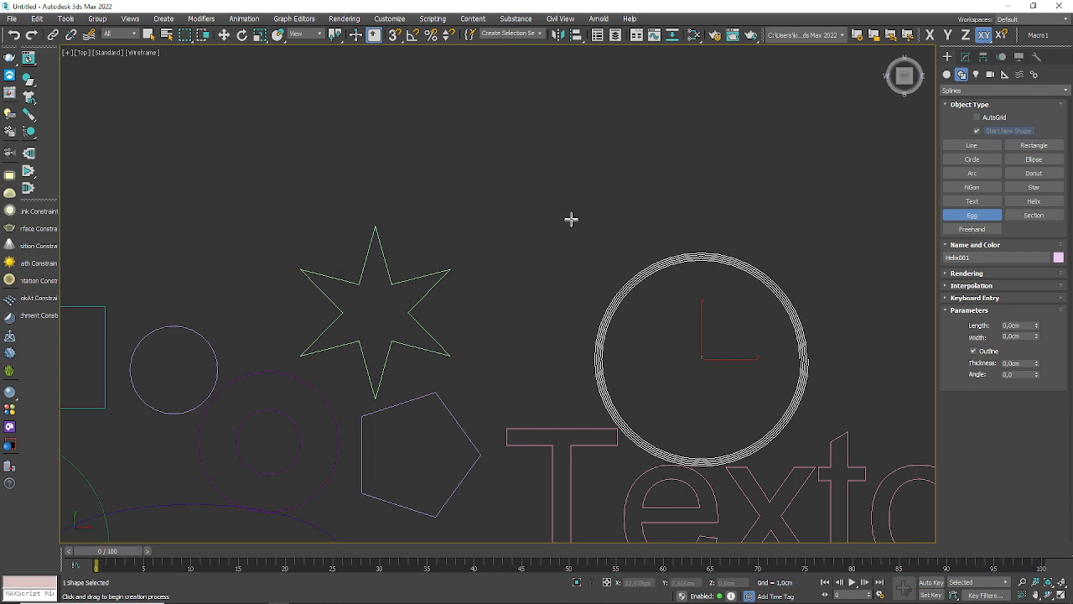
{"action": "left_click_drag", "start_coordinate": [541, 225], "coordinate": [583, 139]}
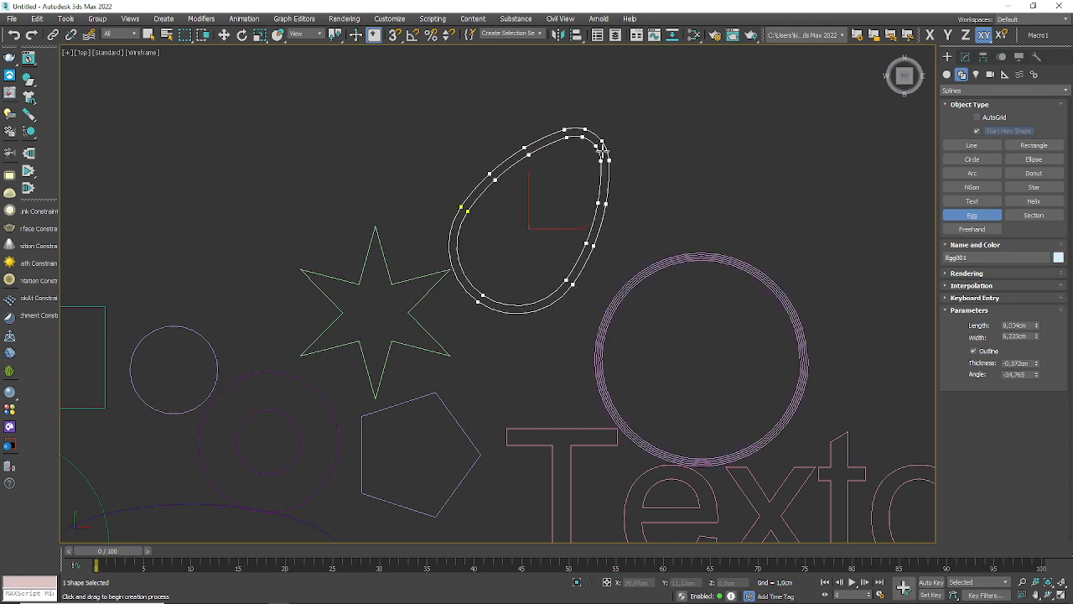
{"action": "left_click", "coordinate": [974, 352]}
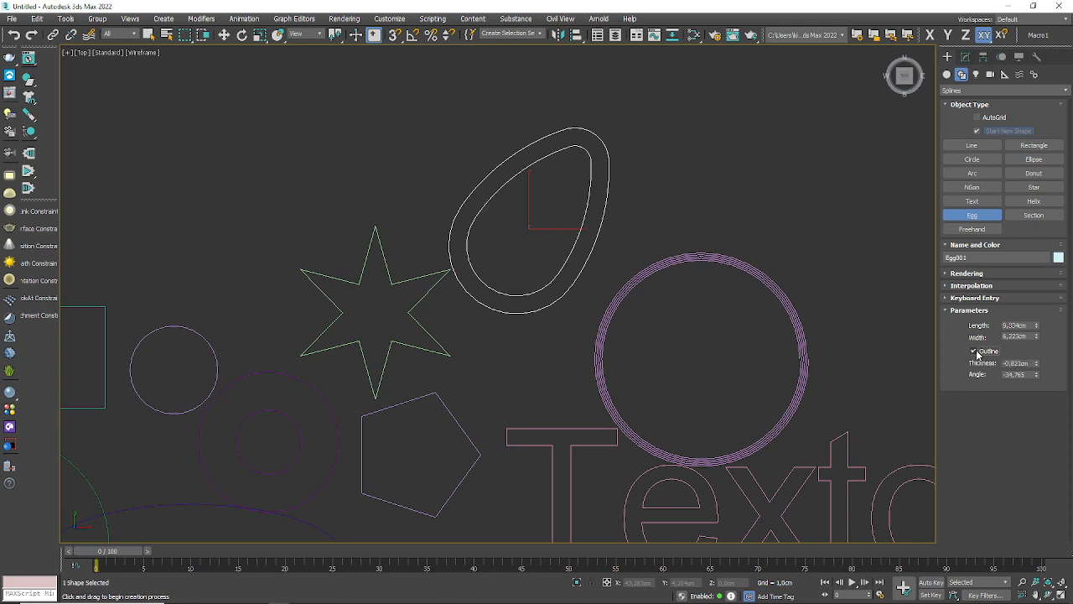
{"action": "left_click", "coordinate": [975, 352]}
{"action": "left_click", "coordinate": [975, 352]}
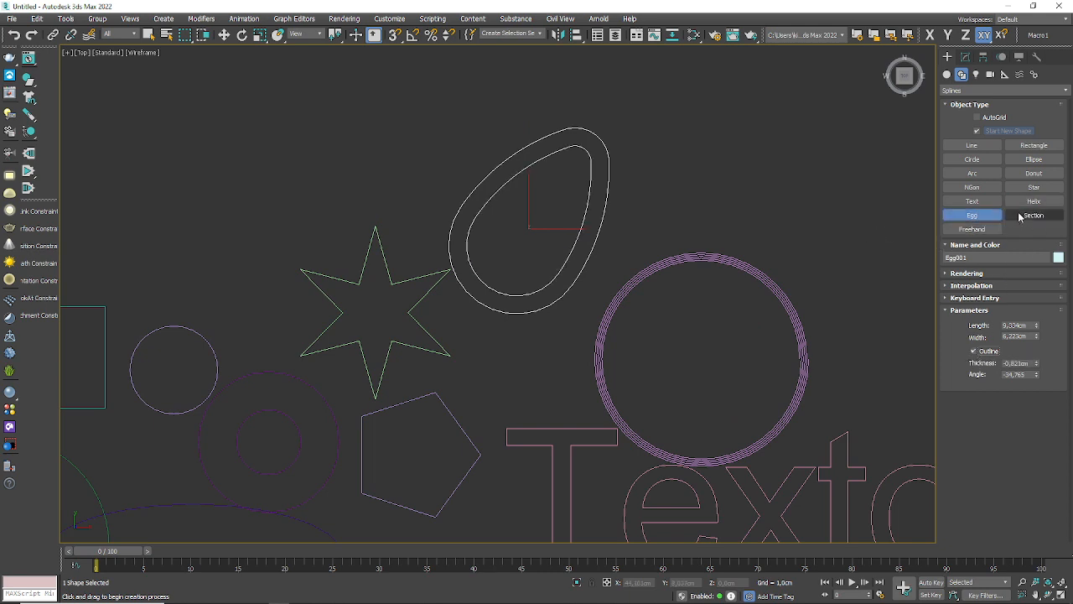
Step: Try a looping freehand spline to the right of the helix, and undo it together with the egg's last outline change
{"action": "left_click", "coordinate": [973, 229]}
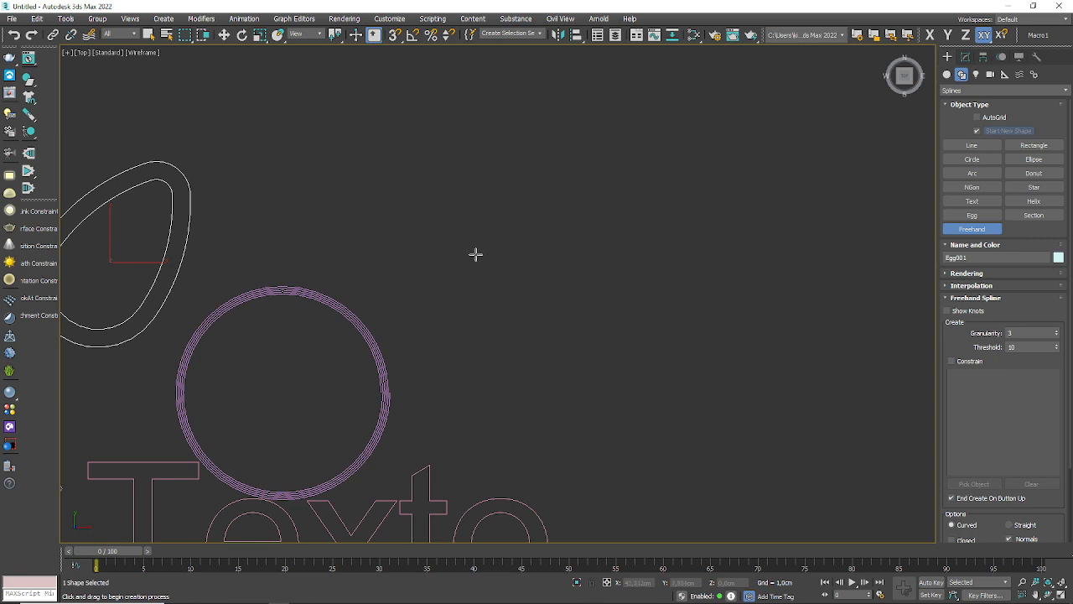
{"action": "mouse_move", "coordinate": [461, 270]}
{"action": "left_mouse_down"}
{"action": "mouse_move", "coordinate": [462, 260]}
{"action": "mouse_move", "coordinate": [762, 410]}
{"action": "mouse_move", "coordinate": [754, 191]}
{"action": "mouse_move", "coordinate": [738, 367]}
{"action": "left_mouse_up"}
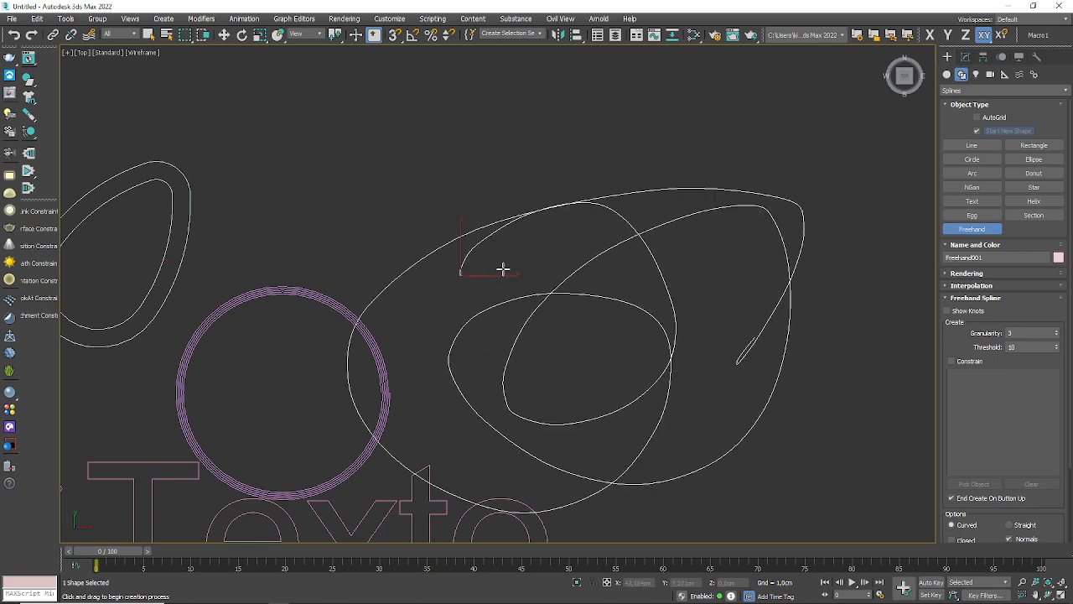
{"action": "key", "text": "ctrl+z"}
{"action": "key", "text": "ctrl+z"}
Step: Draw a straight two-point line sloping upward to the right below all the other shapes
{"action": "scroll", "coordinate": [502, 198], "scroll_direction": "down", "scroll_amount": 5}
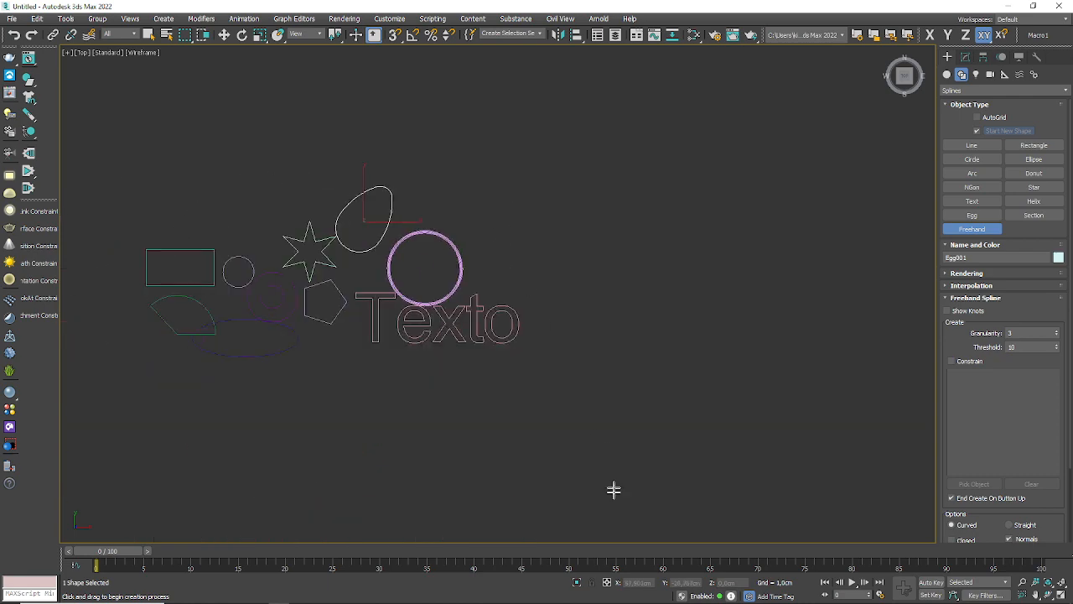
{"action": "middle_click_drag", "start_coordinate": [394, 191], "coordinate": [567, 164]}
{"action": "scroll", "coordinate": [611, 384], "scroll_direction": "up", "scroll_amount": 2}
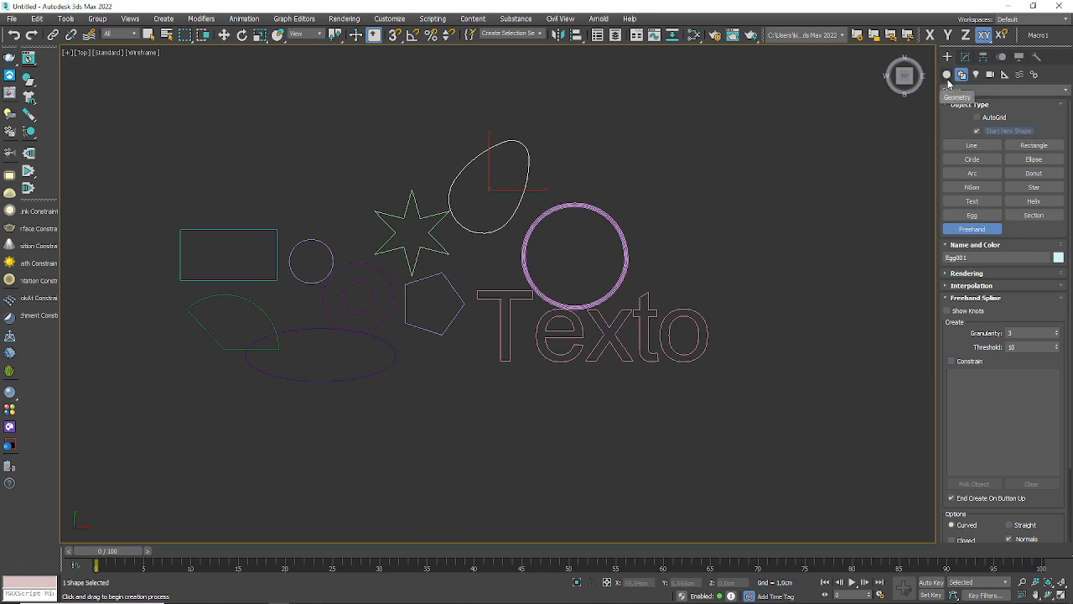
{"action": "left_click", "coordinate": [972, 145]}
{"action": "mouse_move", "coordinate": [532, 272]}
{"action": "middle_mouse_down"}
{"action": "mouse_move", "coordinate": [532, 168]}
{"action": "mouse_move", "coordinate": [520, 289]}
{"action": "middle_mouse_up"}
{"action": "left_click", "coordinate": [298, 413]}
{"action": "left_click", "coordinate": [649, 321]}
{"action": "right_click", "coordinate": [688, 347]}
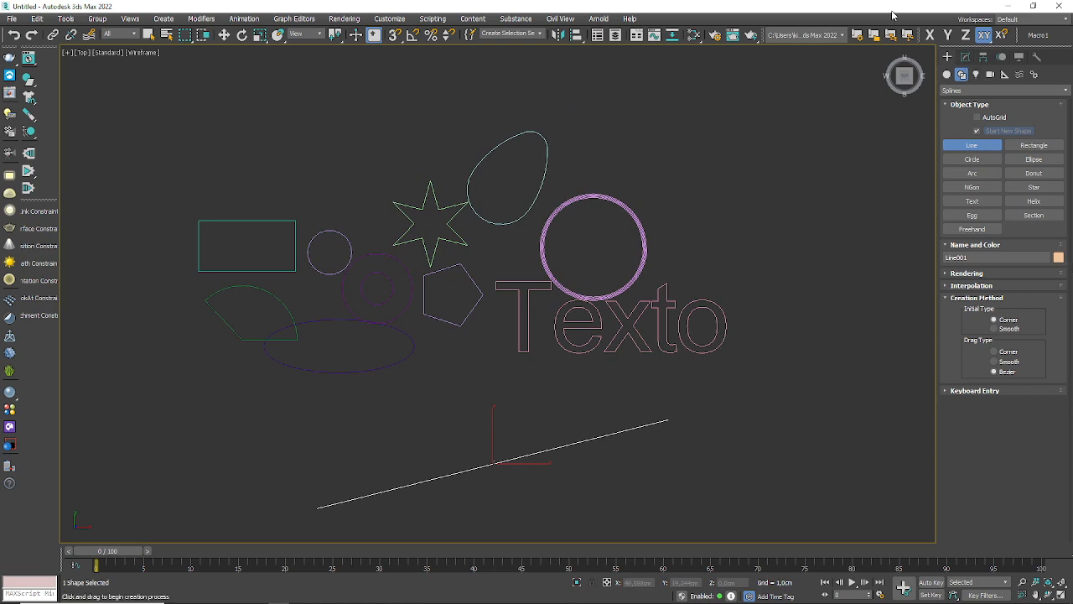
Step: Change the pentagon beside the text to six sides
{"action": "left_click", "coordinate": [965, 56]}
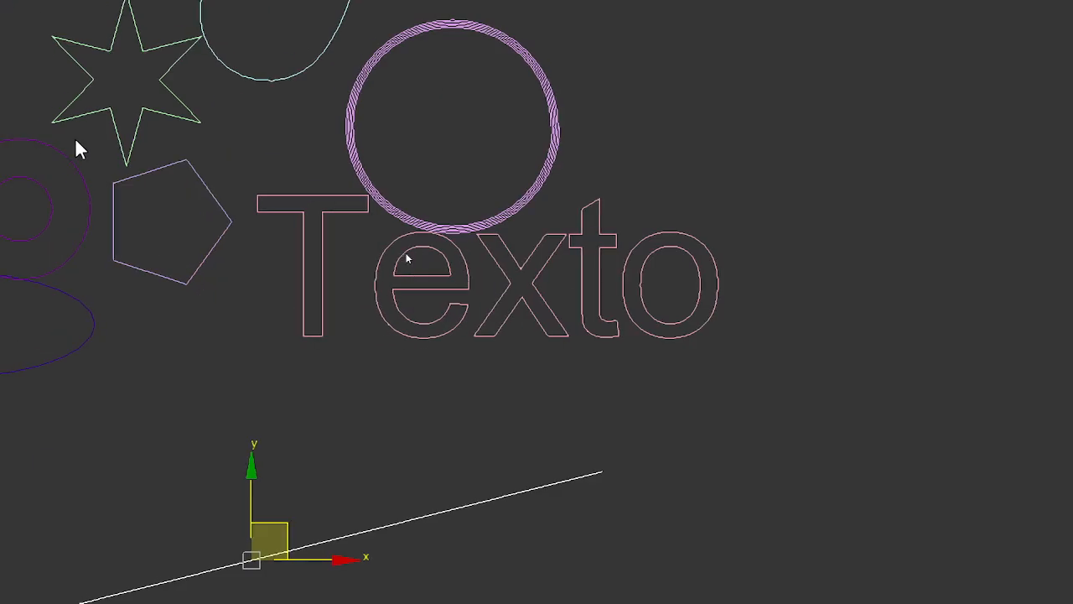
{"action": "left_click", "coordinate": [209, 262]}
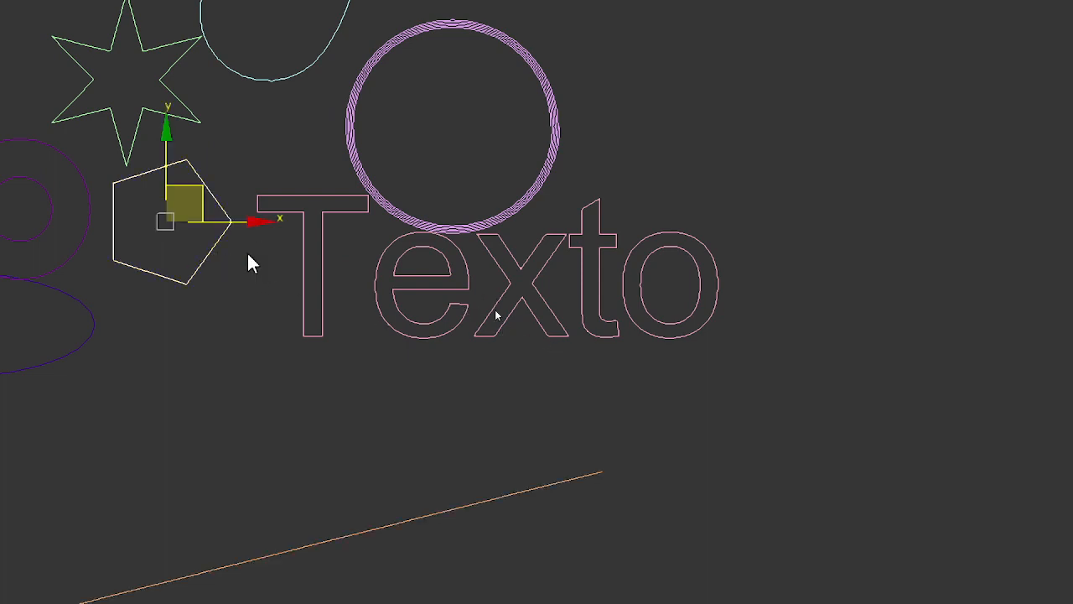
{"action": "left_click", "coordinate": [1003, 167]}
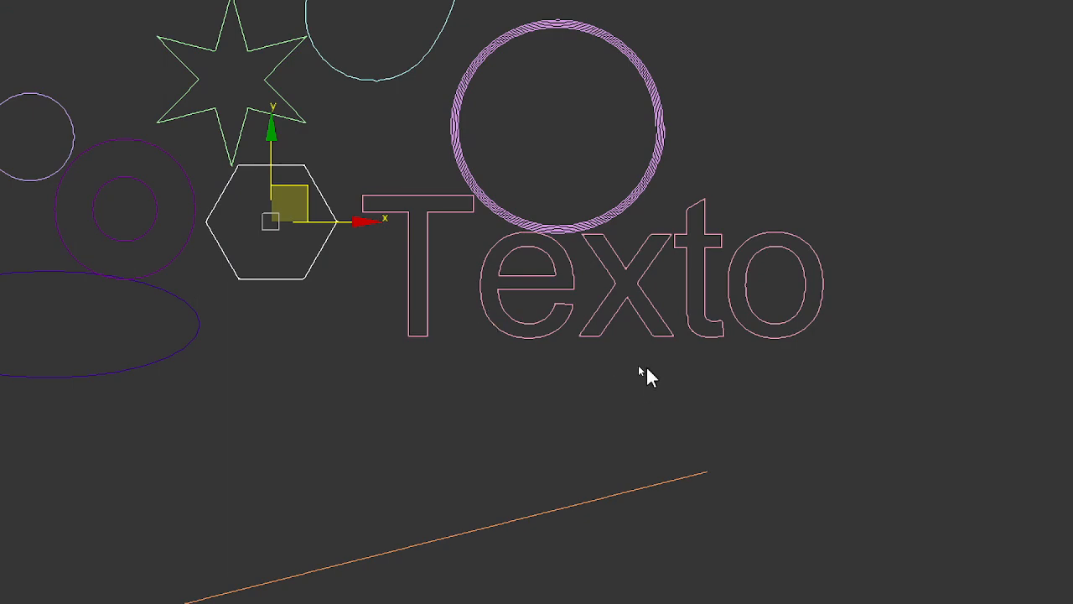
Step: Change the text shape's wording to "Editar"
{"action": "left_click", "coordinate": [642, 329]}
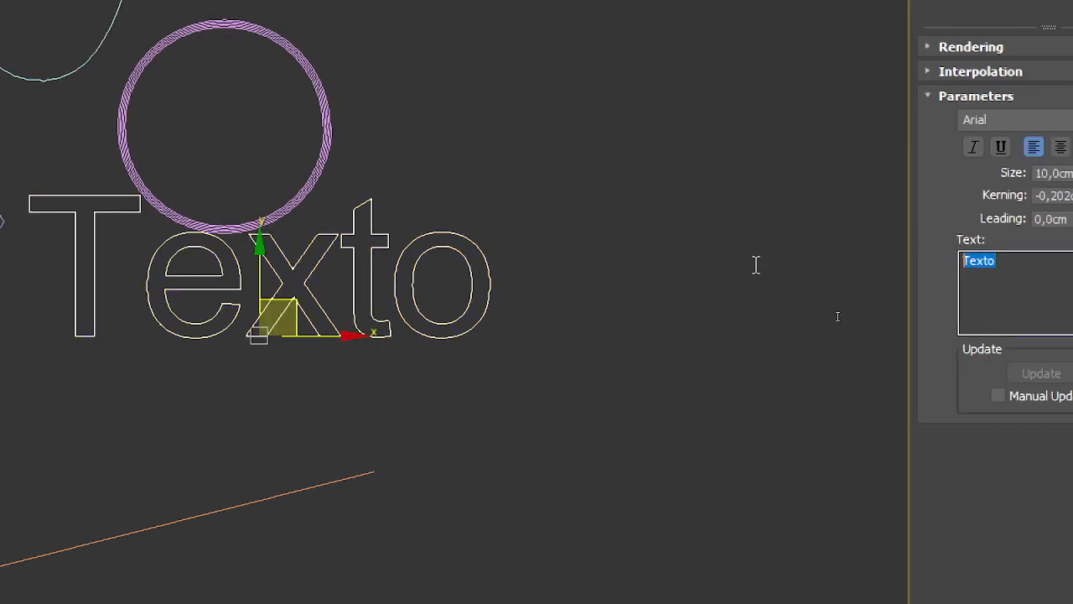
{"action": "type", "text": "Ediota"}
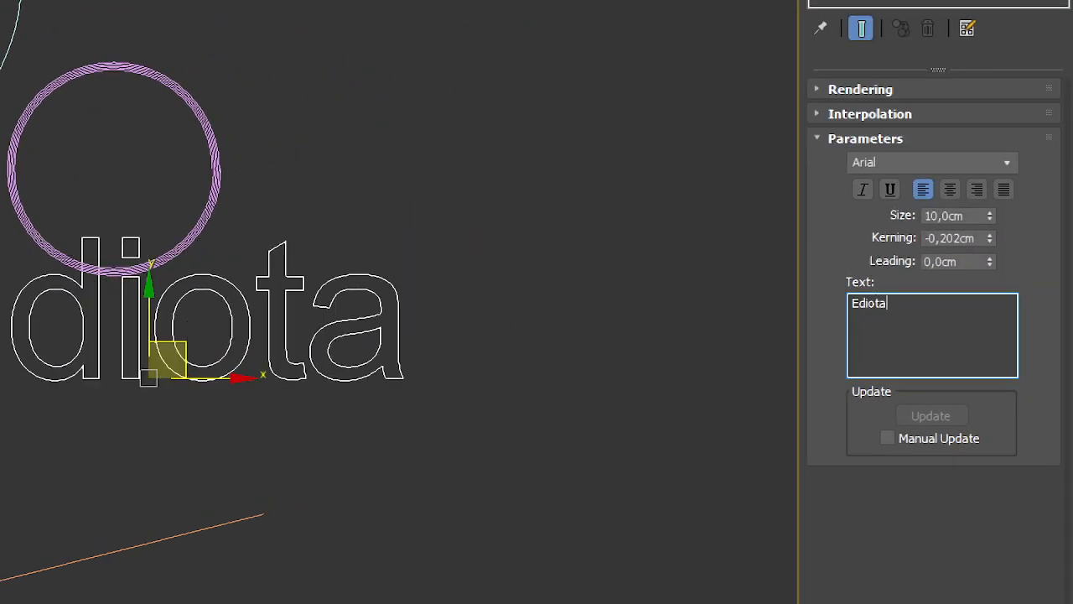
{"action": "key", "text": "BackSpace"}
{"action": "key", "text": "BackSpace"}
{"action": "key", "text": "BackSpace"}
{"action": "type", "text": "tar"}
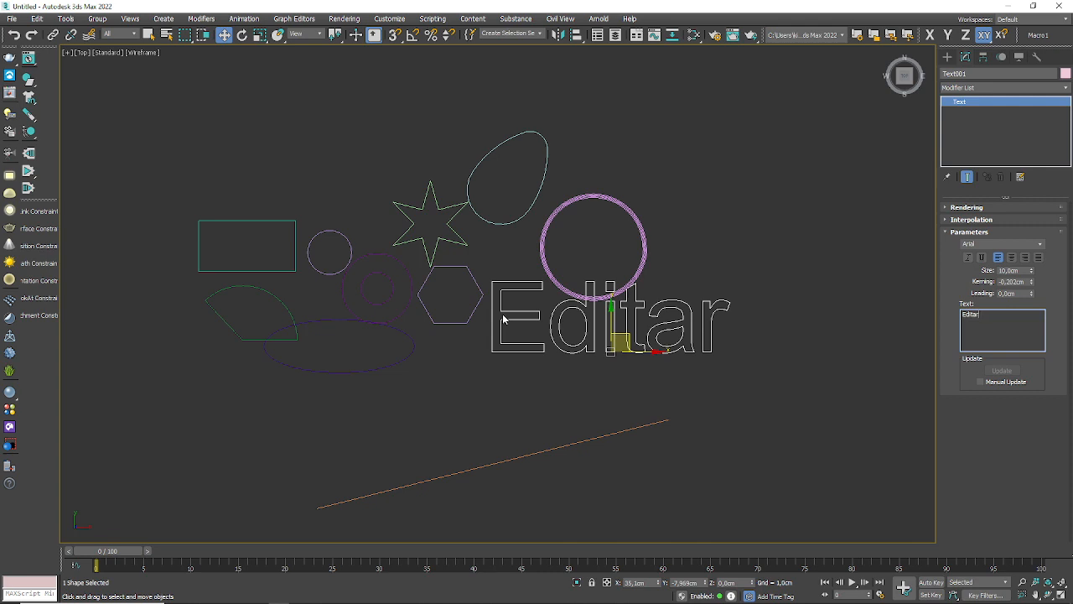
Step: Open the straight line for vertex editing and select its upper-right end vertex
{"action": "left_click", "coordinate": [568, 443]}
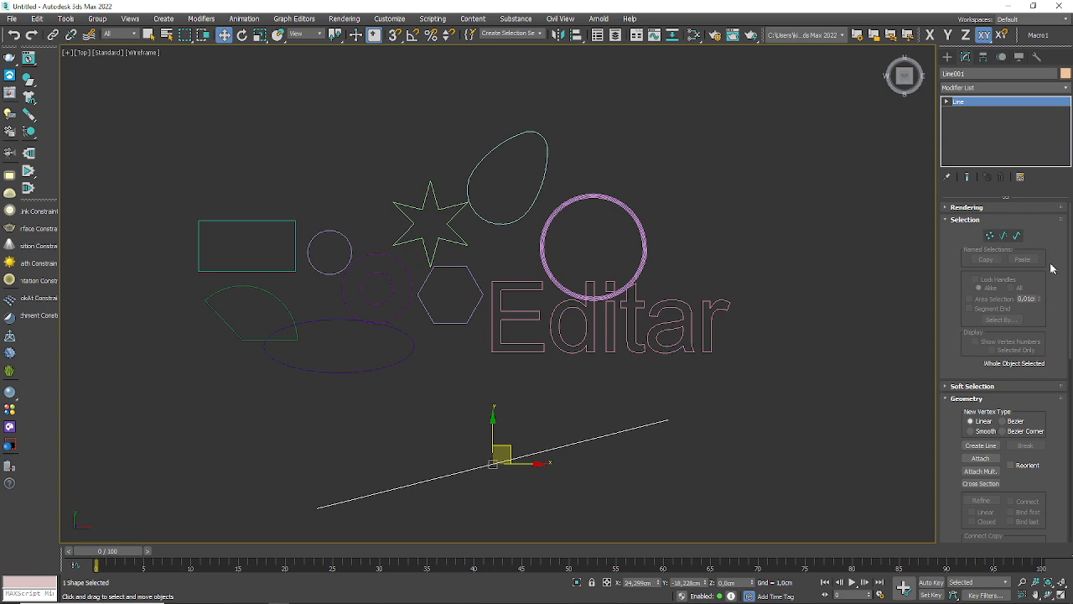
{"action": "right_click", "coordinate": [1009, 255]}
{"action": "left_click", "coordinate": [749, 202]}
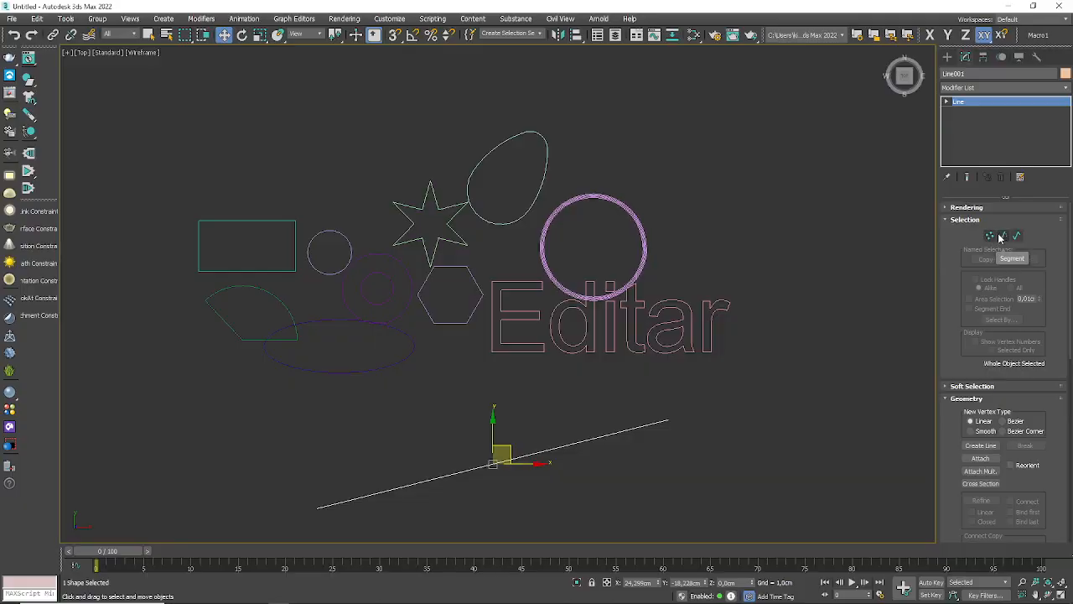
{"action": "left_click", "coordinate": [991, 235]}
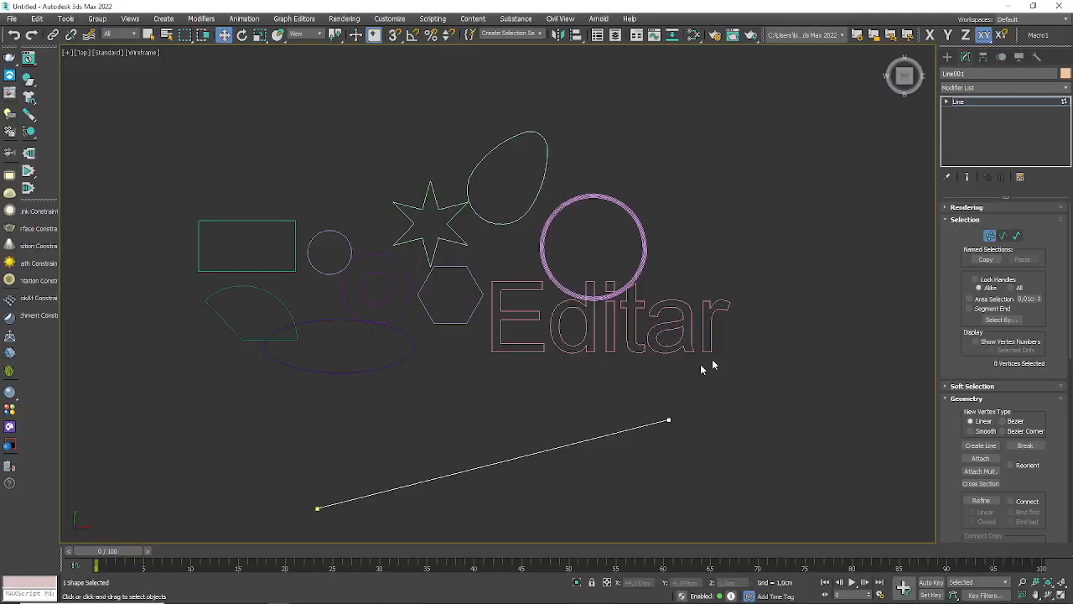
{"action": "middle_click_drag", "start_coordinate": [707, 366], "coordinate": [671, 249]}
{"action": "scroll", "coordinate": [681, 250], "scroll_direction": "up", "scroll_amount": 3}
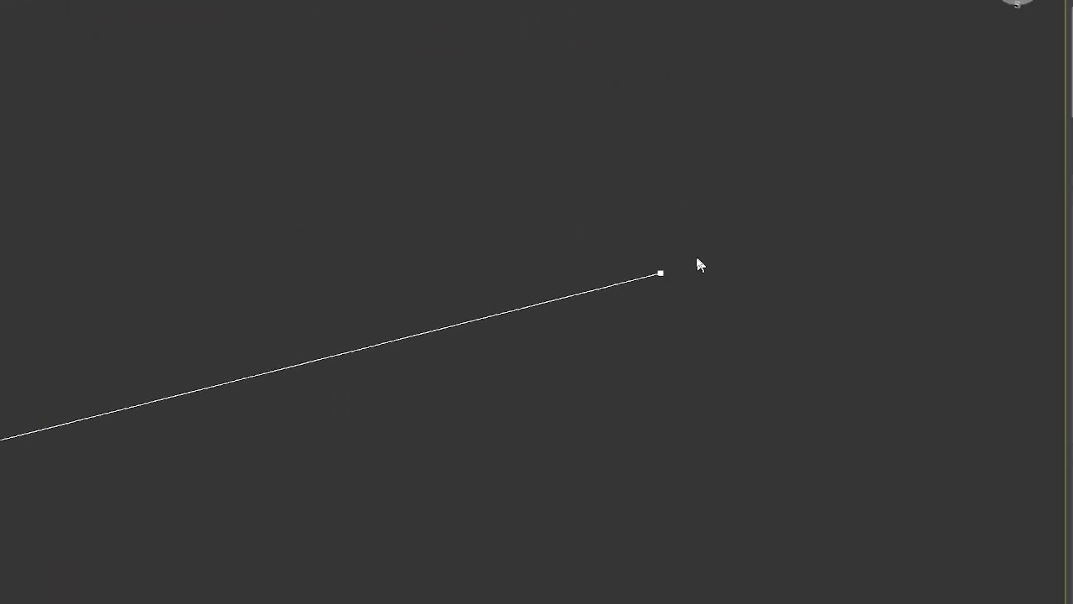
{"action": "left_click", "coordinate": [627, 290]}
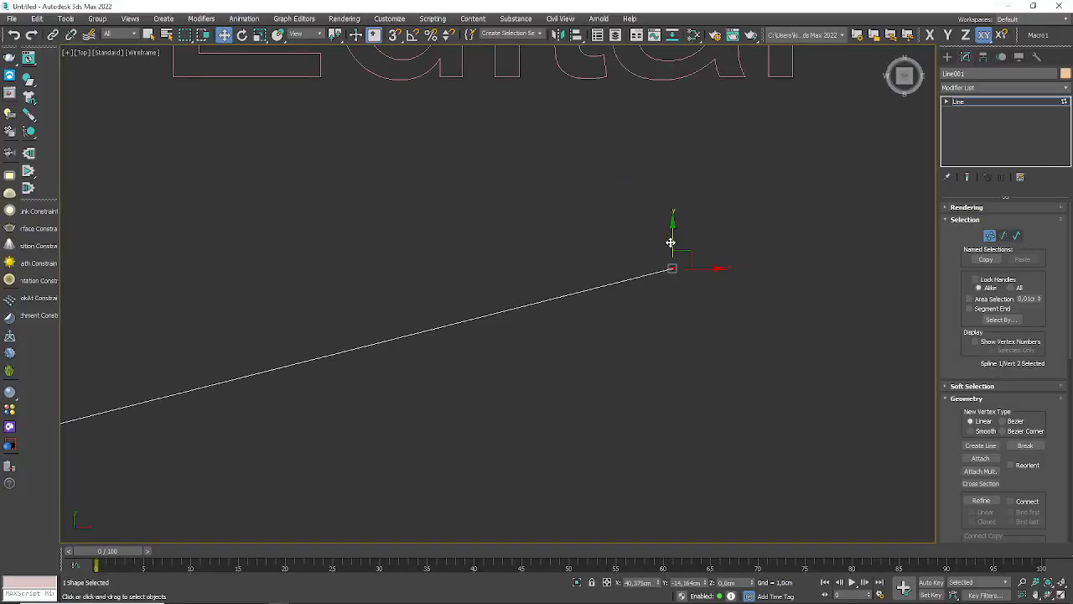
Step: Convert the straight line's upper-right end vertex to the Bezier Corner type
{"action": "scroll", "coordinate": [551, 251], "scroll_direction": "down", "scroll_amount": 5}
{"action": "scroll", "coordinate": [548, 256], "scroll_direction": "up", "scroll_amount": 3}
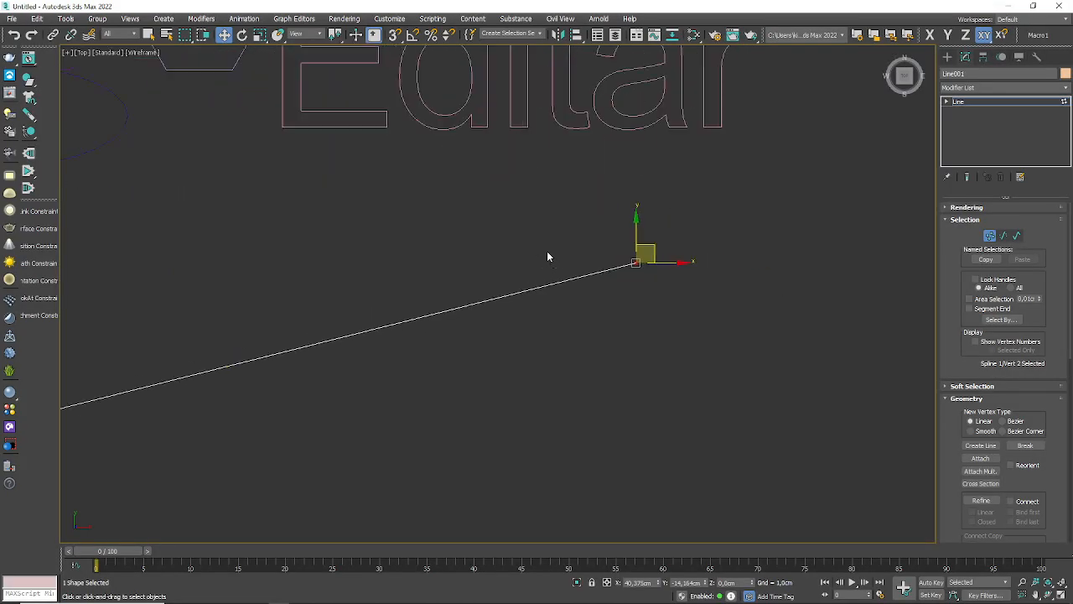
{"action": "scroll", "coordinate": [721, 255], "scroll_direction": "up", "scroll_amount": 3}
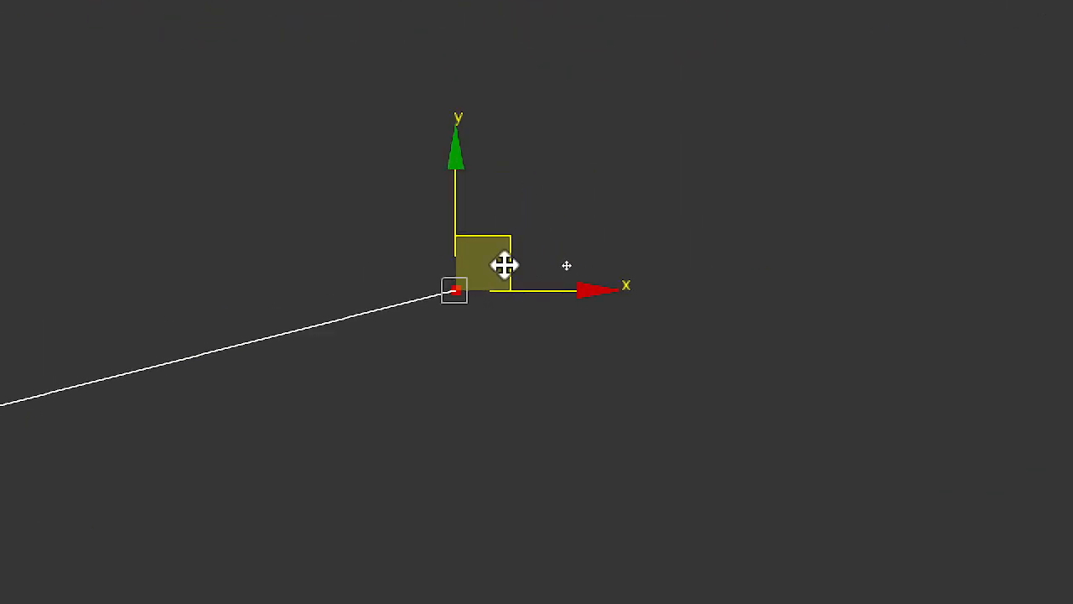
{"action": "right_click", "coordinate": [504, 265]}
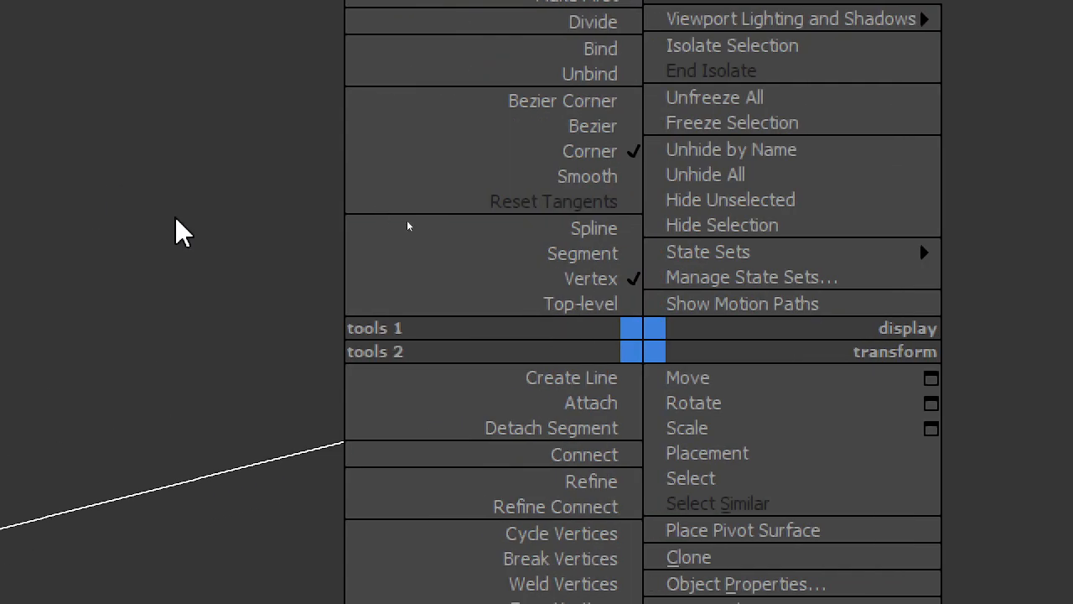
{"action": "right_click", "coordinate": [662, 334]}
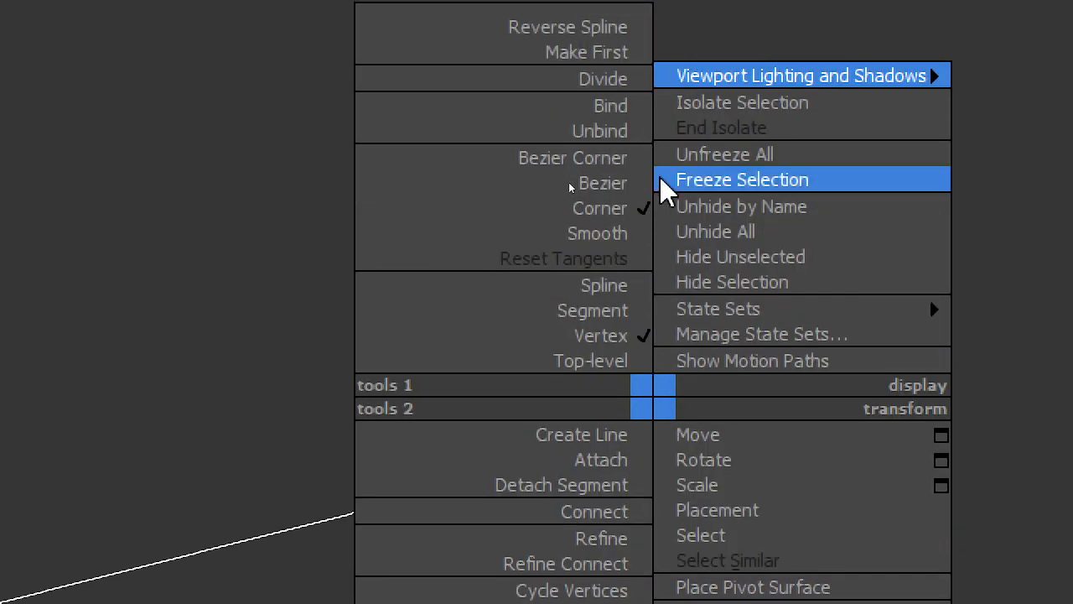
{"action": "left_click", "coordinate": [587, 159]}
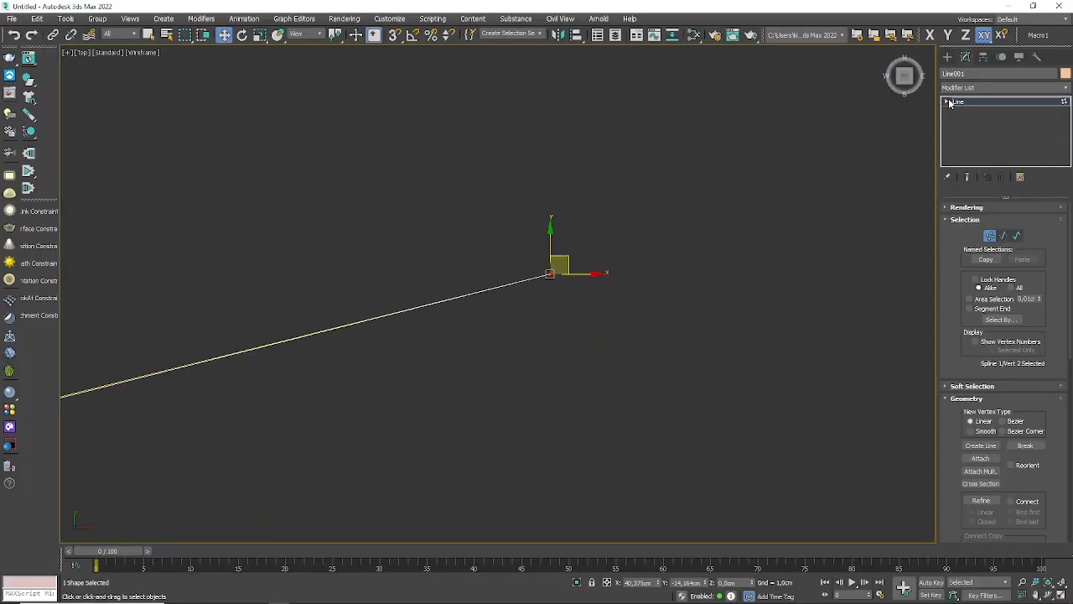
Step: Return the line to whole-object level and attach the hexagon beside the text to it
{"action": "left_click", "coordinate": [1065, 102]}
{"action": "scroll", "coordinate": [566, 247], "scroll_direction": "down", "scroll_amount": 5}
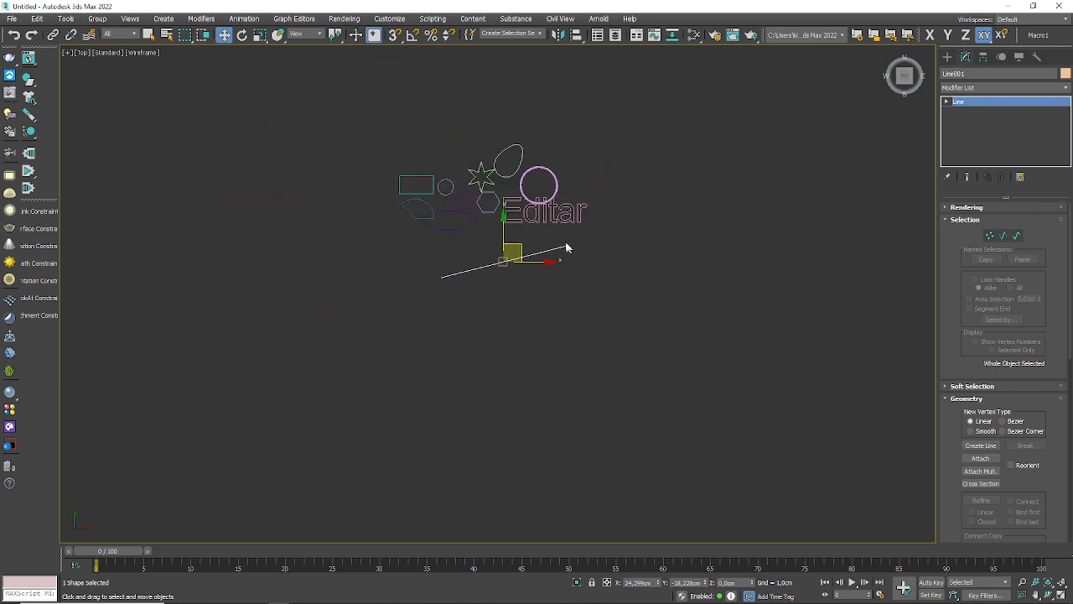
{"action": "scroll", "coordinate": [565, 247], "scroll_direction": "up", "scroll_amount": 4}
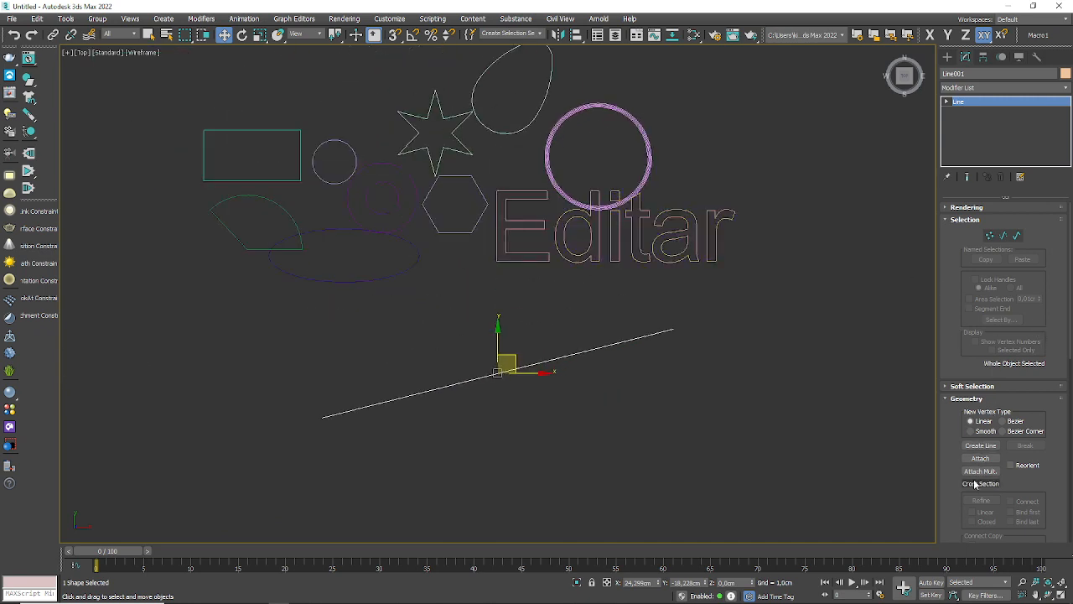
{"action": "left_click", "coordinate": [980, 459]}
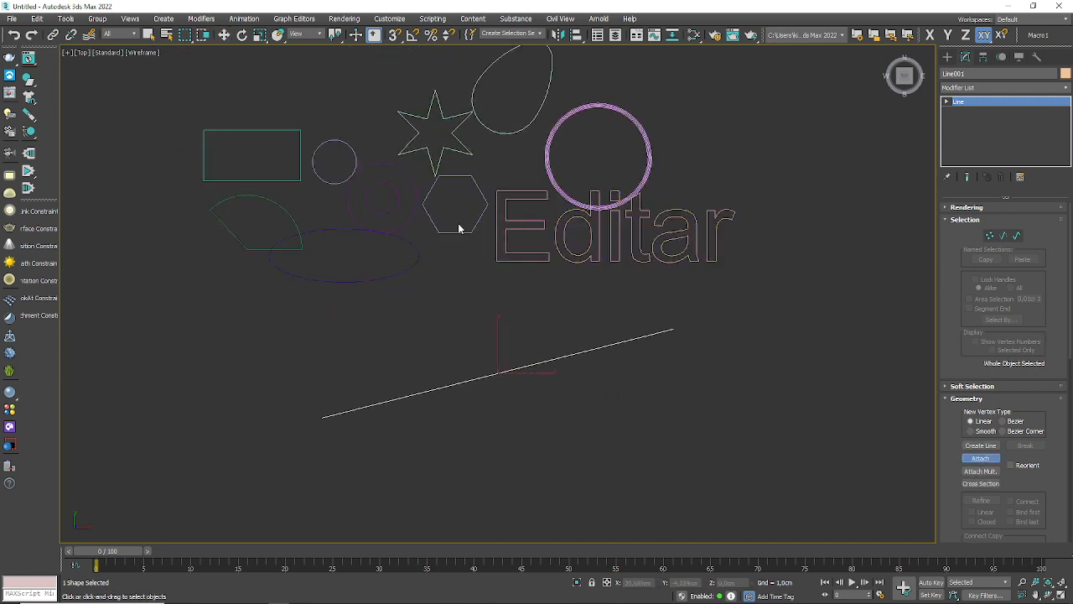
{"action": "key", "text": "w"}
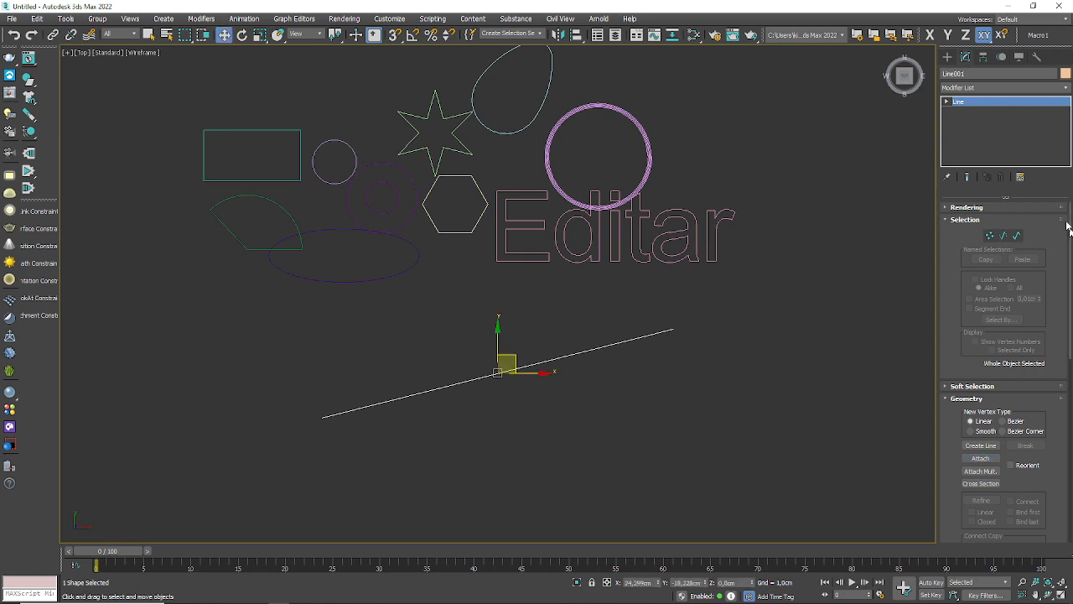
Step: Select the attached hexagon at spline level and move it below the right part of the straight line
{"action": "left_click", "coordinate": [1018, 236]}
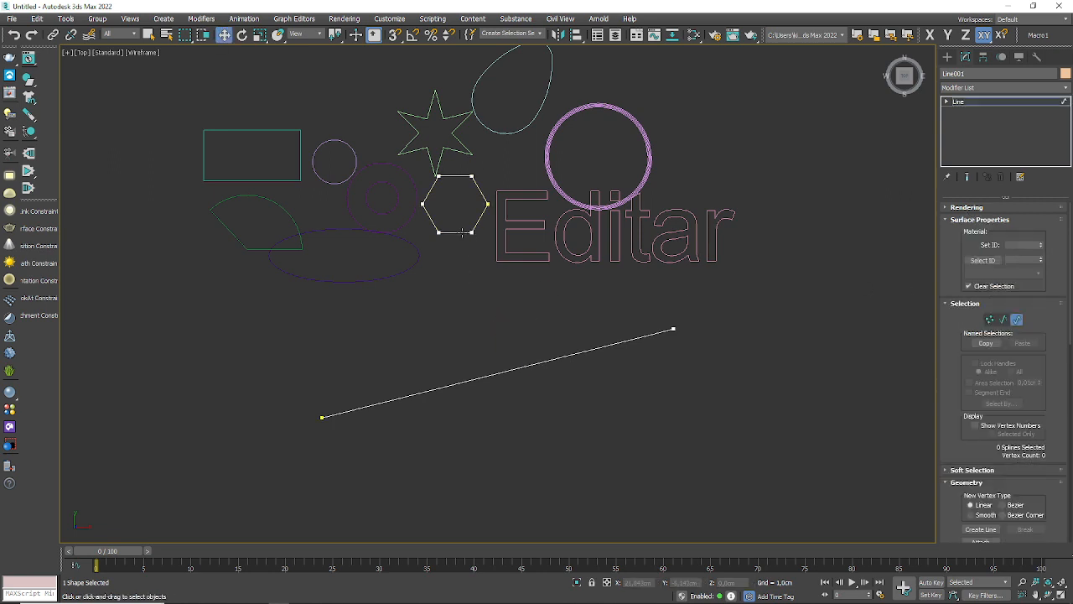
{"action": "left_click", "coordinate": [461, 233]}
{"action": "left_click_drag", "start_coordinate": [469, 191], "coordinate": [613, 382]}
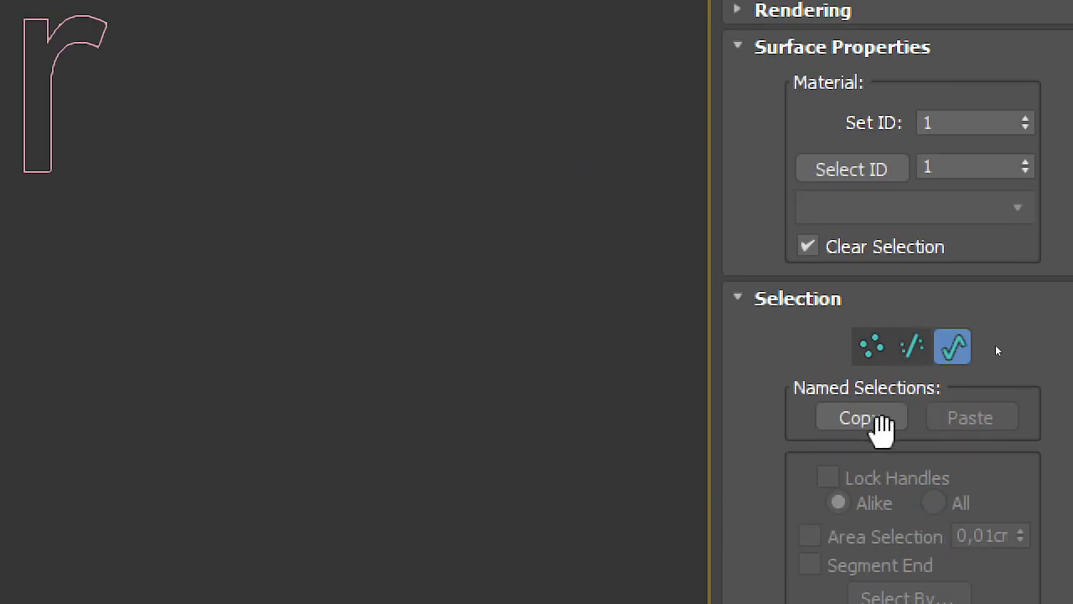
Step: Switch to vertex editing and select the hexagon's rightmost vertex
{"action": "left_click", "coordinate": [963, 74]}
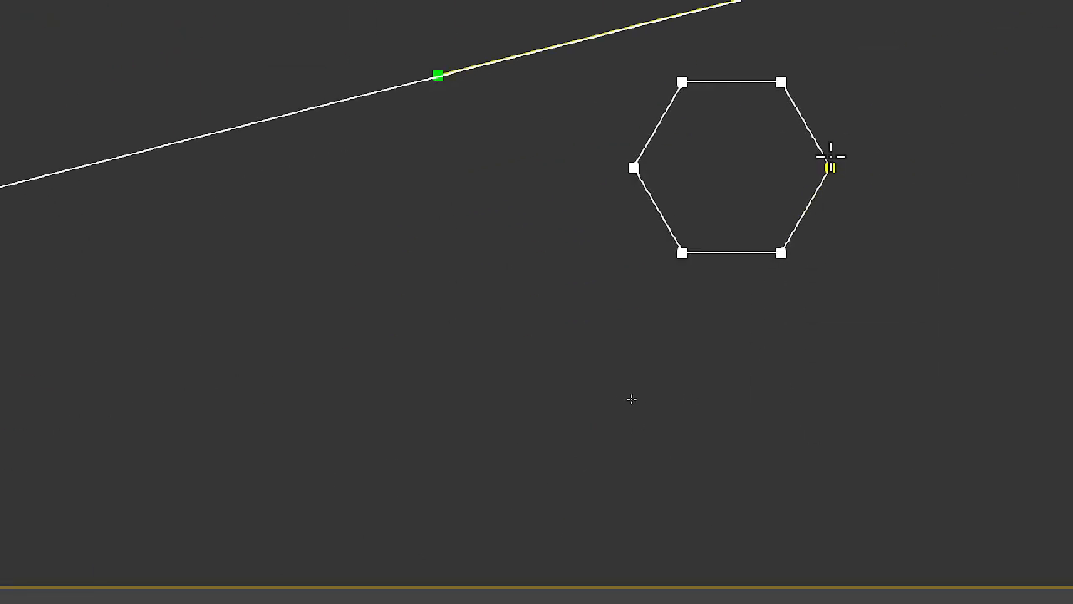
{"action": "left_click", "coordinate": [961, 168]}
{"action": "middle_click_drag", "start_coordinate": [704, 101], "coordinate": [486, 252]}
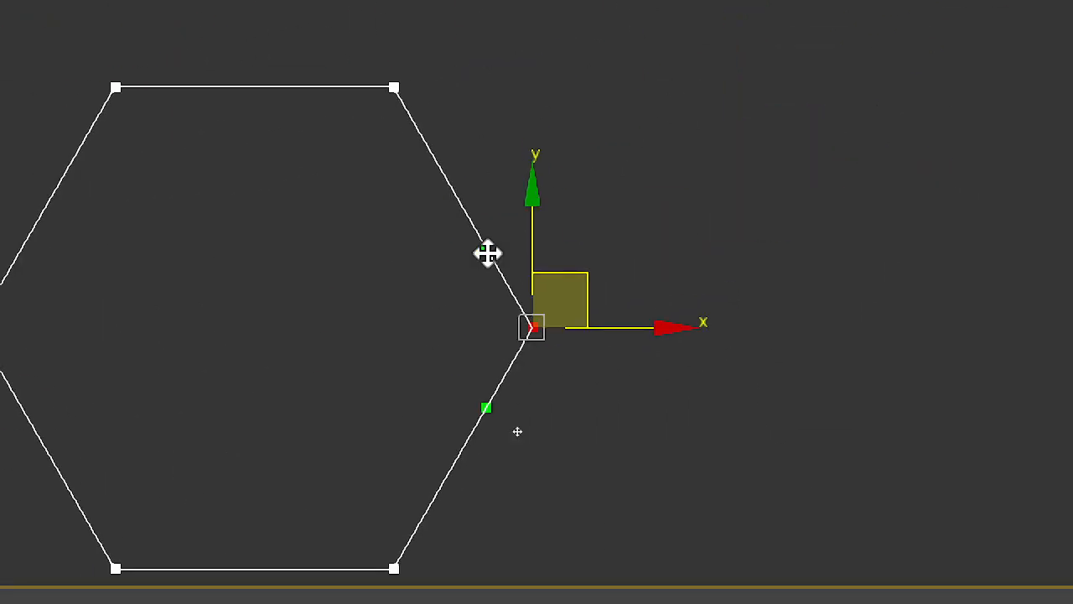
Step: Try bending the hexagon's adjacent sides with each Bezier Corner handle of the rightmost vertex, undoing both bends
{"action": "right_click", "coordinate": [542, 338]}
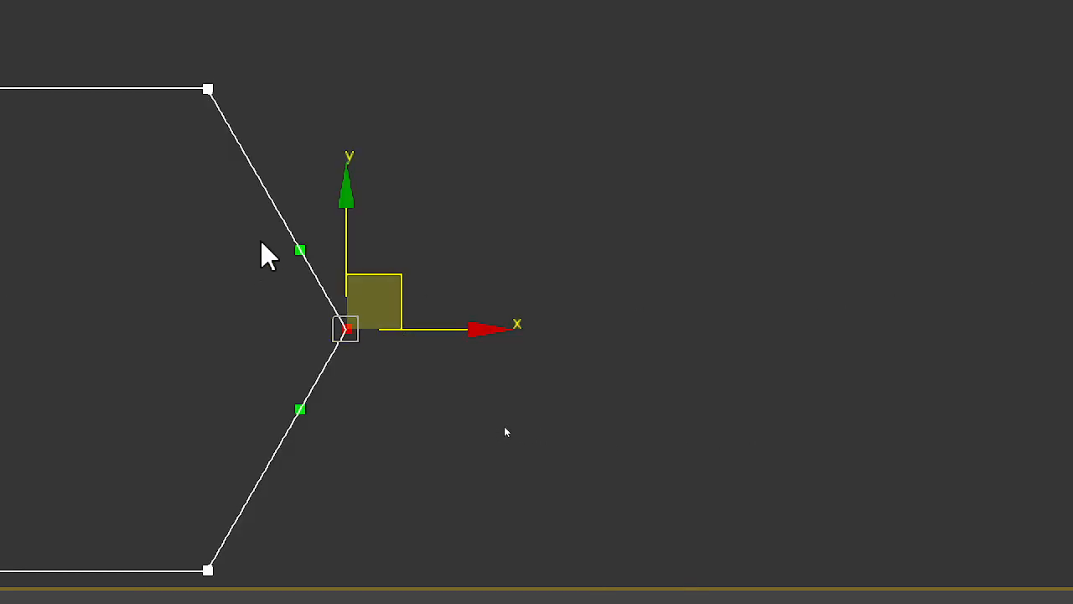
{"action": "left_click_drag", "start_coordinate": [300, 250], "coordinate": [0, 208]}
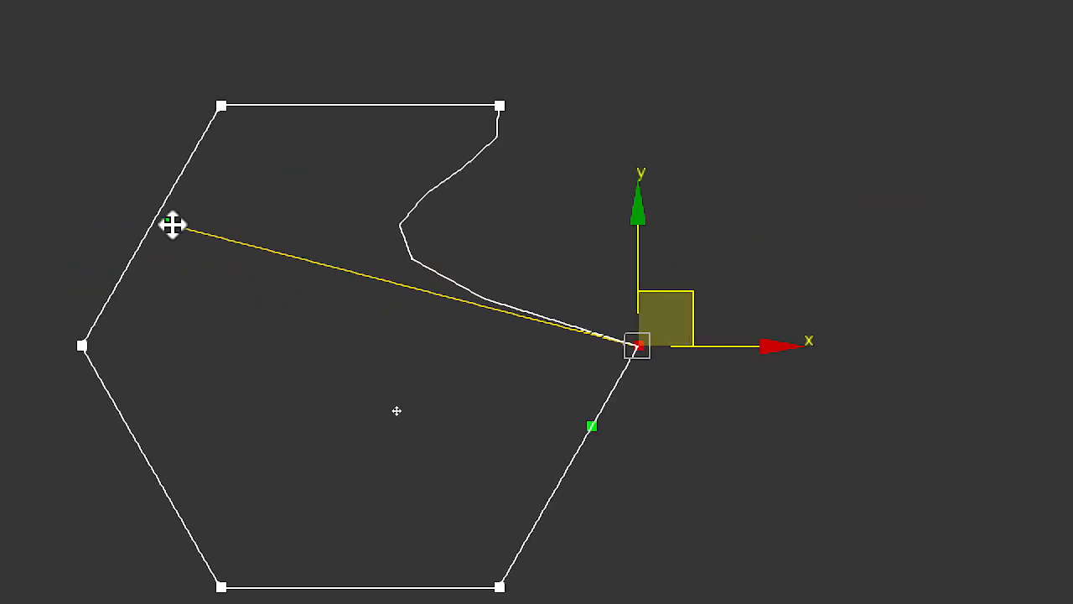
{"action": "left_click_drag", "start_coordinate": [173, 225], "coordinate": [893, 169]}
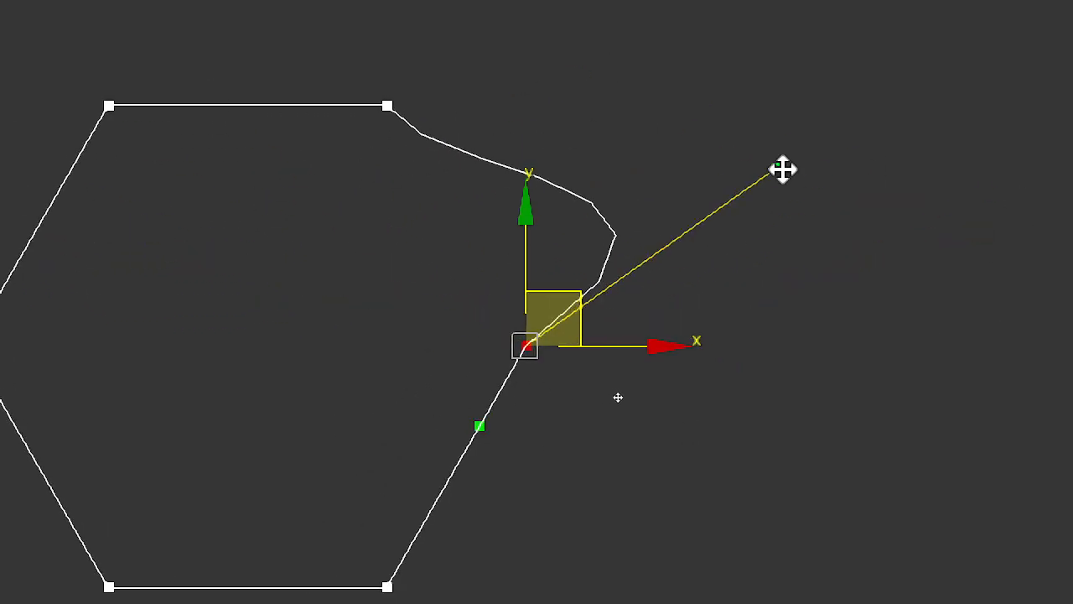
{"action": "key", "text": "ctrl+z"}
{"action": "left_click_drag", "start_coordinate": [470, 426], "coordinate": [283, 499]}
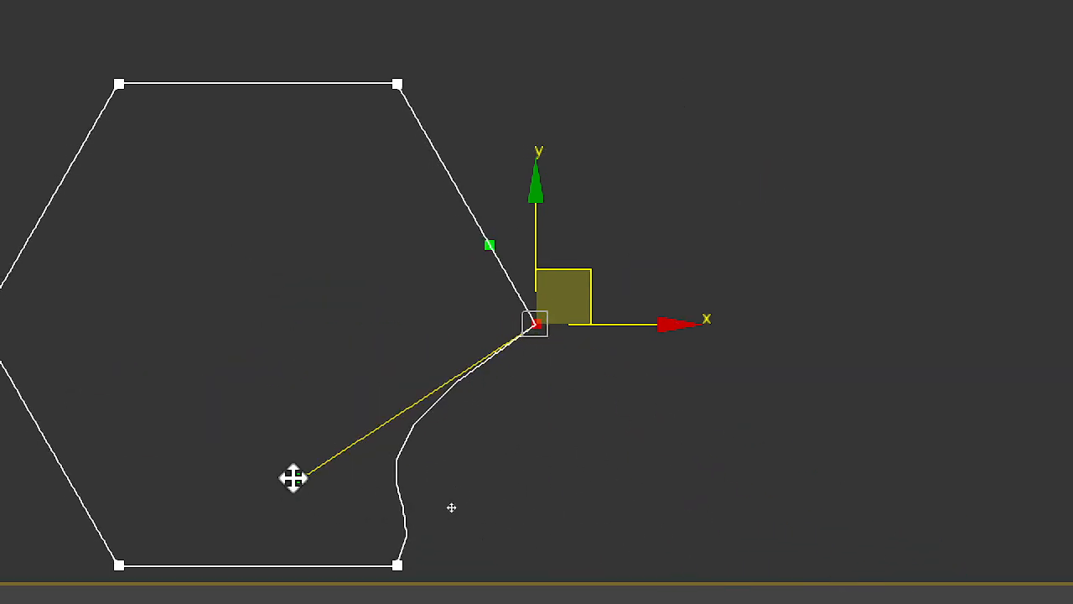
{"action": "key", "text": "ctrl+z"}
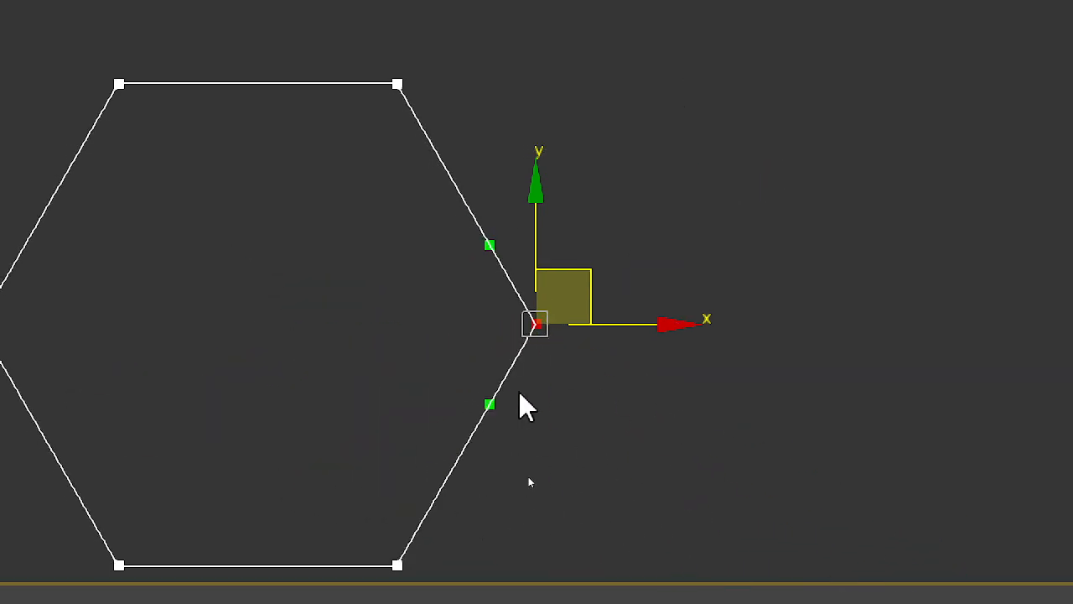
Step: Test a Bezier handle bend on the hexagon's rightmost vertex, undo it, and set the vertex to Corner
{"action": "right_click", "coordinate": [537, 317]}
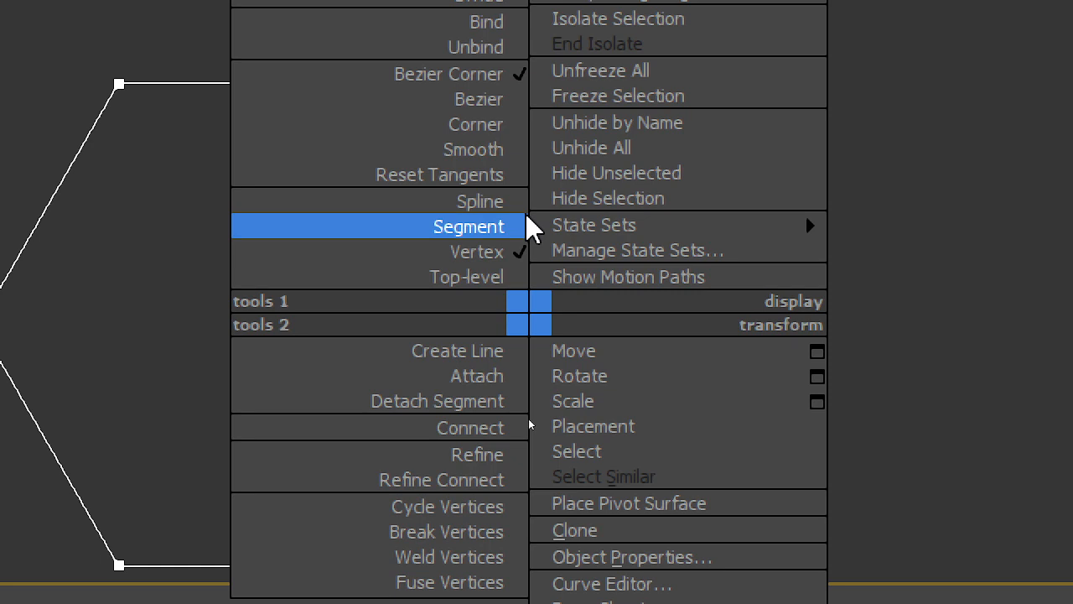
{"action": "left_click", "coordinate": [494, 101]}
{"action": "left_click_drag", "start_coordinate": [581, 251], "coordinate": [657, 235]}
{"action": "key", "text": "ctrl+z"}
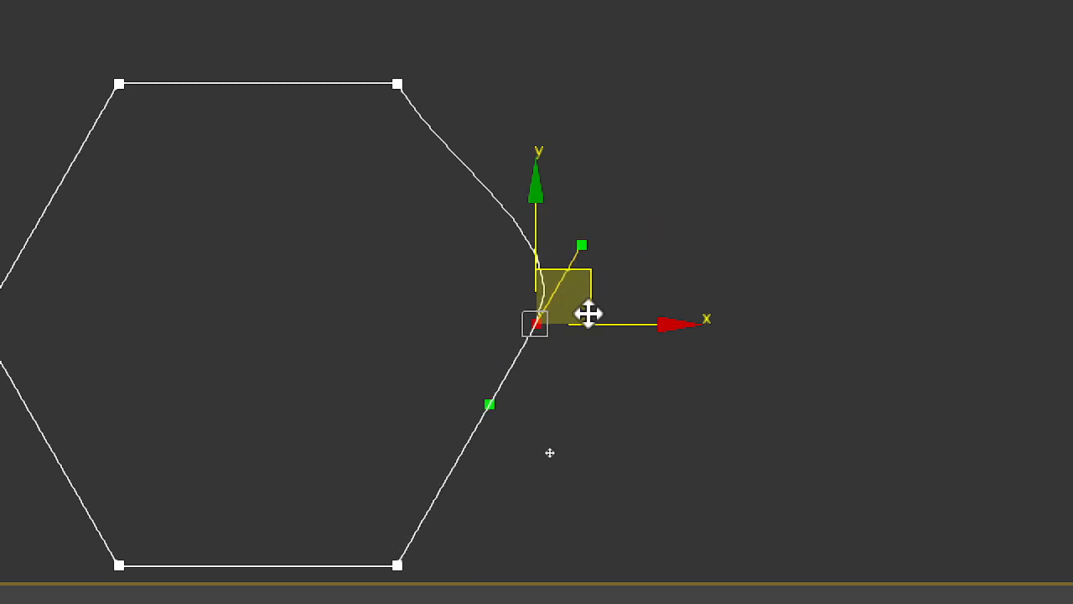
{"action": "right_click", "coordinate": [532, 319]}
{"action": "left_click", "coordinate": [501, 124]}
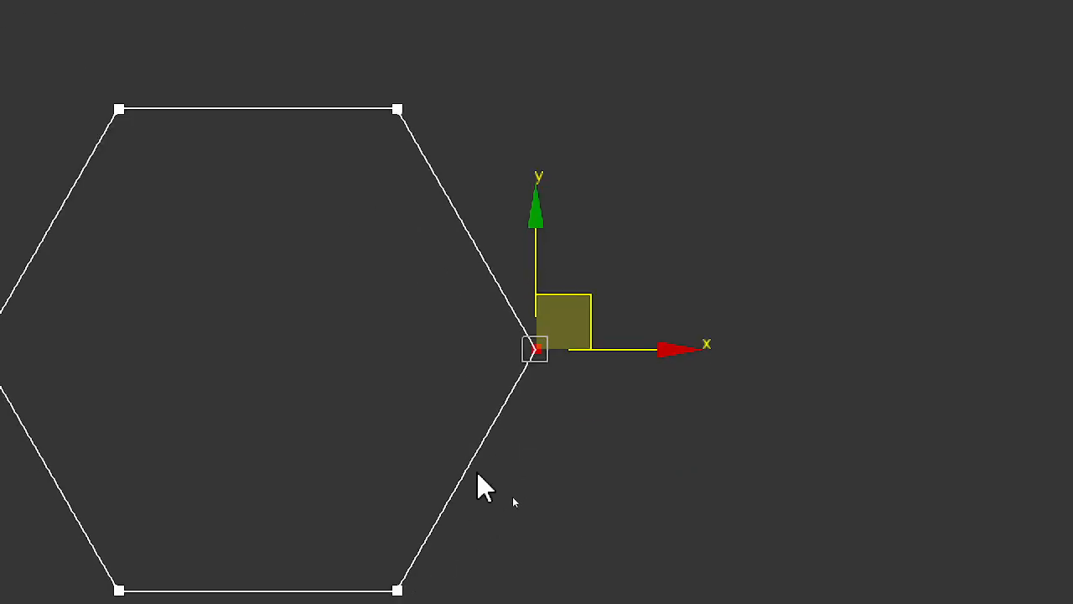
Step: Curve the hexagon's lower-right side outward using the upper handle of its lower-right vertex
{"action": "left_click", "coordinate": [397, 590]}
{"action": "middle_click_drag", "start_coordinate": [532, 563], "coordinate": [573, 350]}
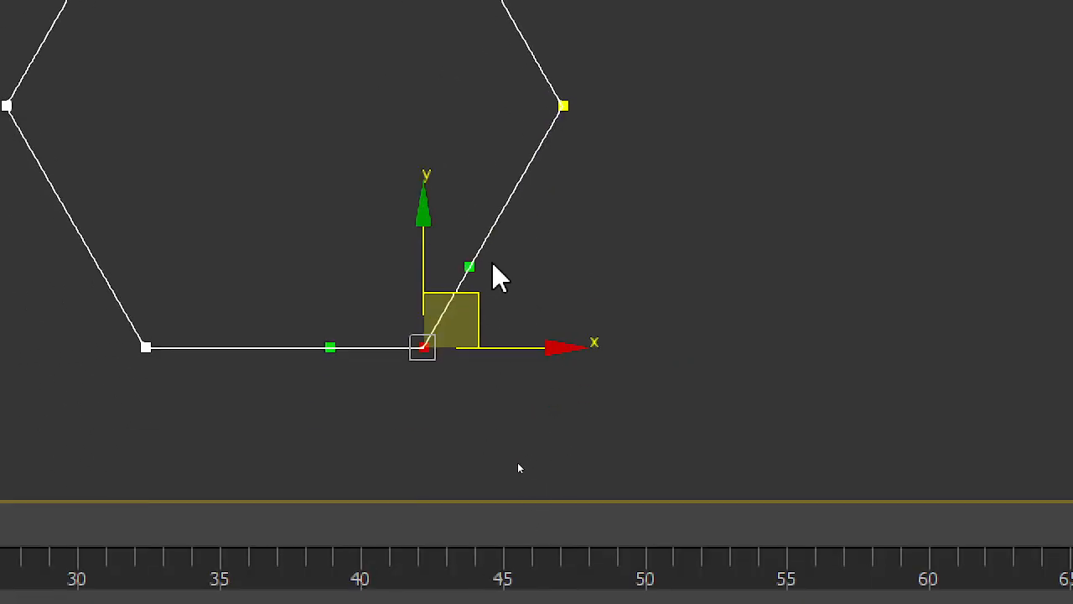
{"action": "left_click_drag", "start_coordinate": [471, 267], "coordinate": [579, 289]}
{"action": "left_click", "coordinate": [560, 104]}
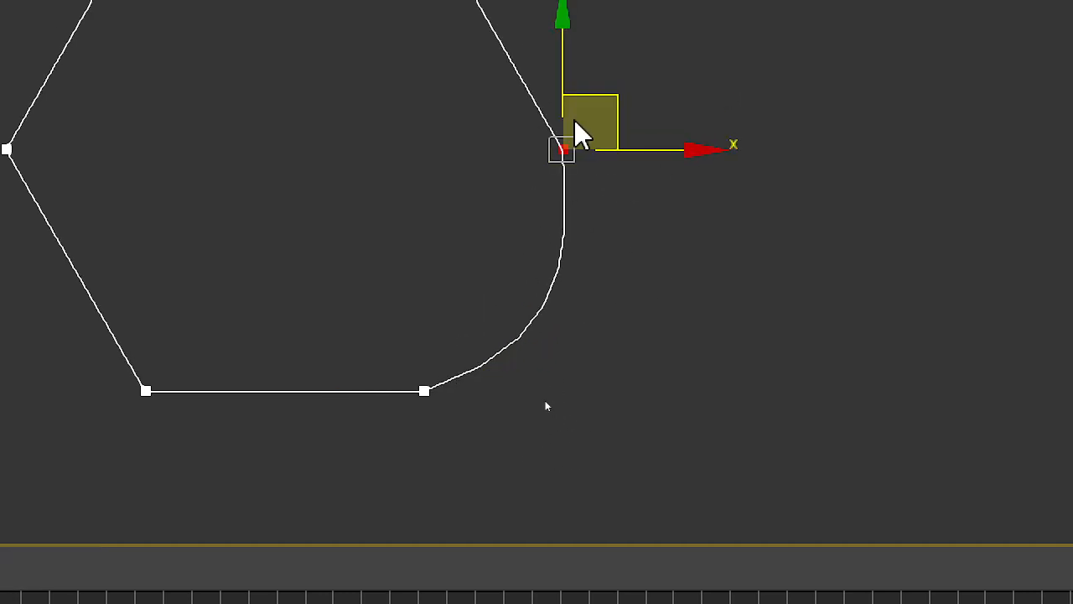
Step: Try another handle adjustment on the hexagon's lower-right vertex, undo it, and set that vertex to Corner
{"action": "left_click", "coordinate": [425, 391]}
{"action": "left_click_drag", "start_coordinate": [576, 340], "coordinate": [594, 406]}
{"action": "key", "text": "ctrl+z"}
{"action": "key", "text": "ctrl+z"}
{"action": "key", "text": "ctrl+z"}
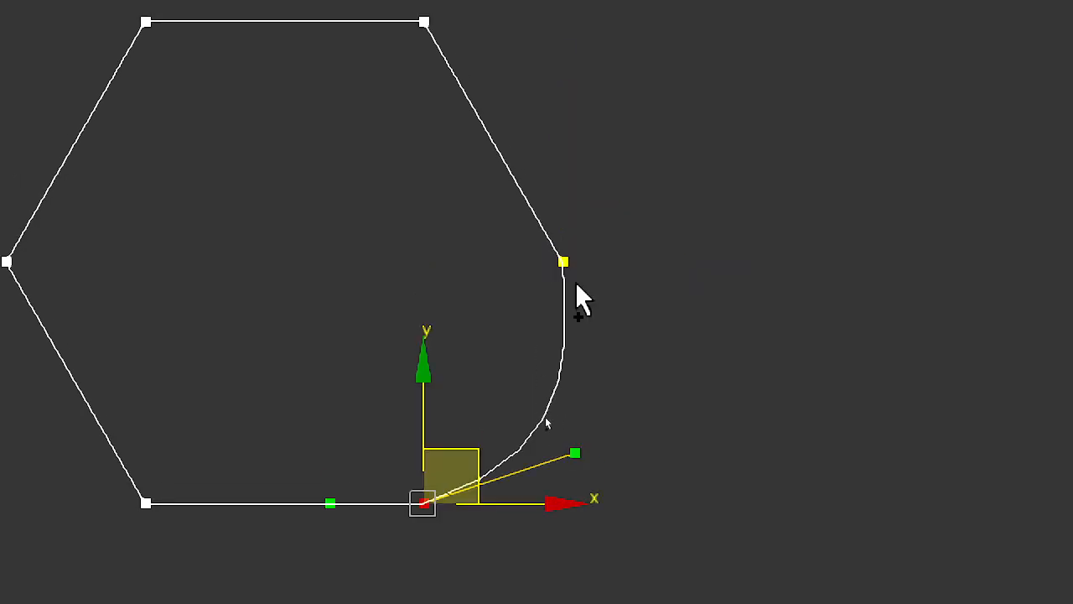
{"action": "right_click", "coordinate": [476, 450]}
{"action": "left_click", "coordinate": [424, 249]}
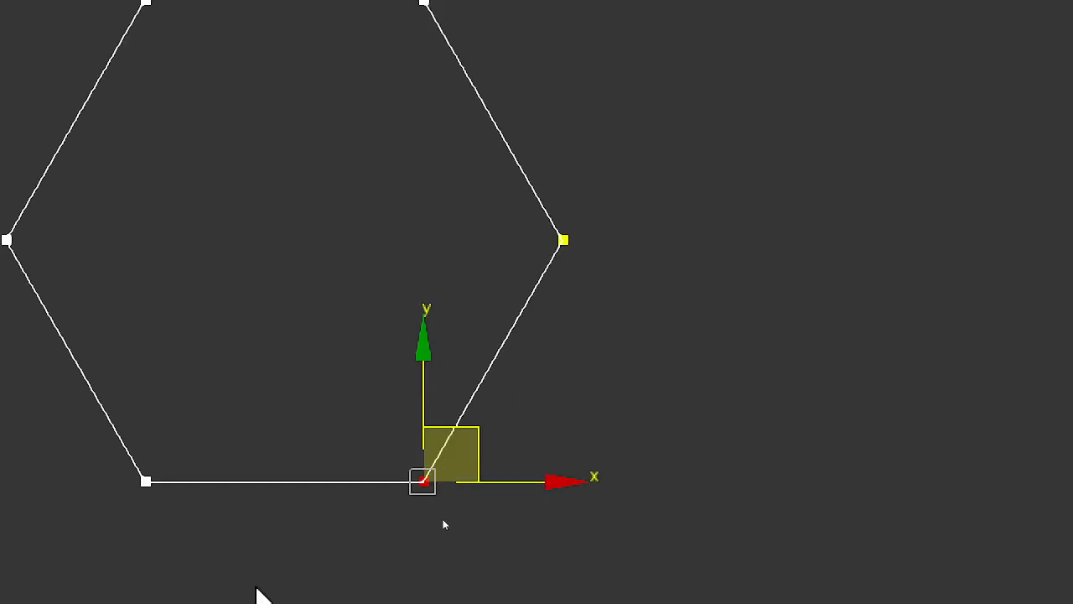
Step: Try the Smooth type on the hexagon's rightmost vertex and undo the change
{"action": "left_click", "coordinate": [554, 241]}
{"action": "right_click", "coordinate": [554, 241]}
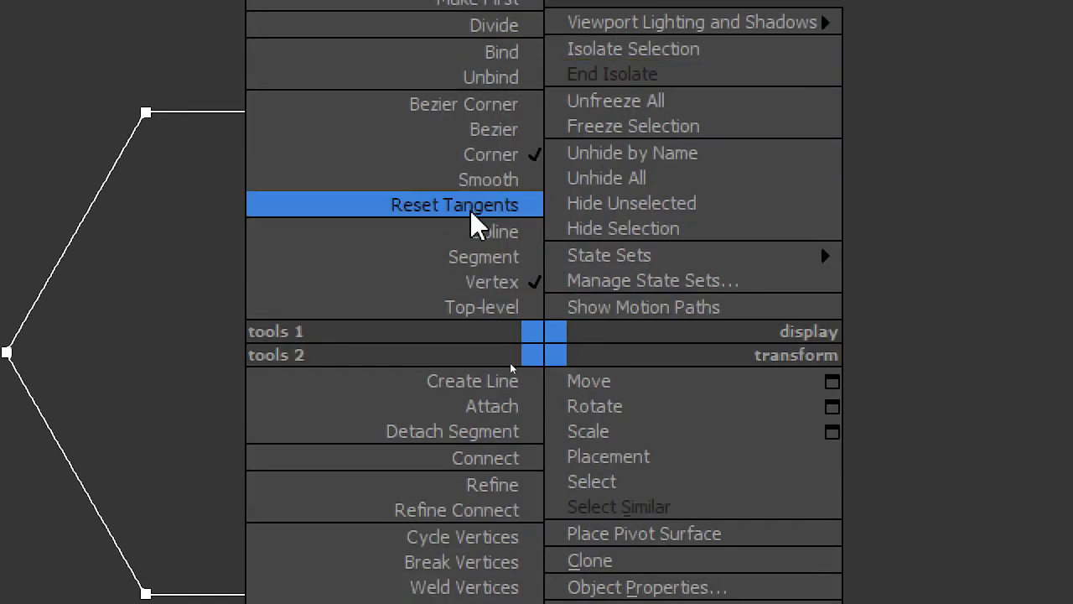
{"action": "left_click", "coordinate": [493, 181]}
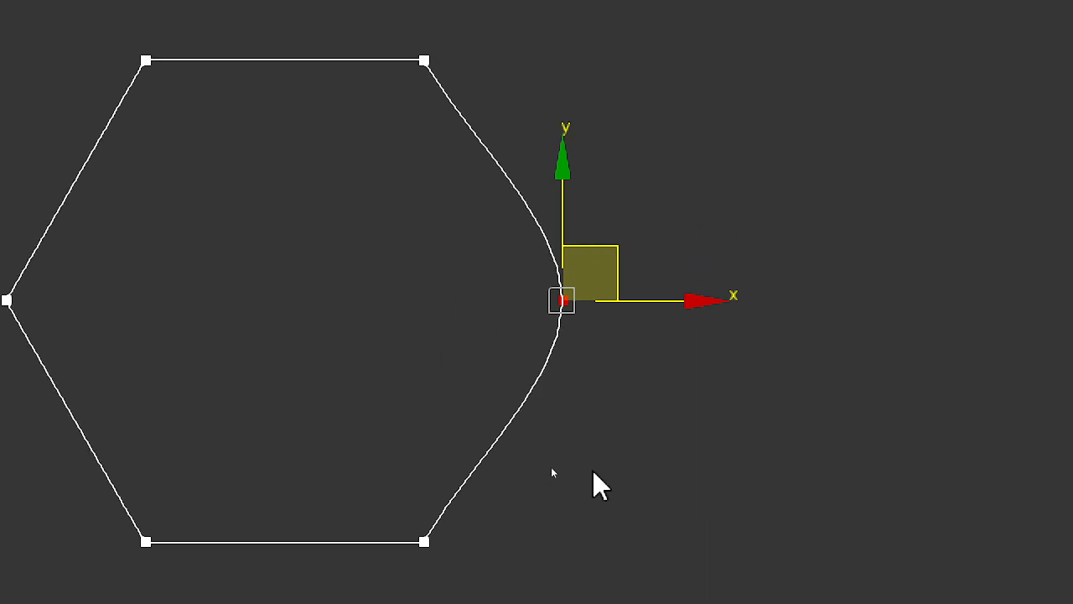
{"action": "key", "text": "ctrl+z"}
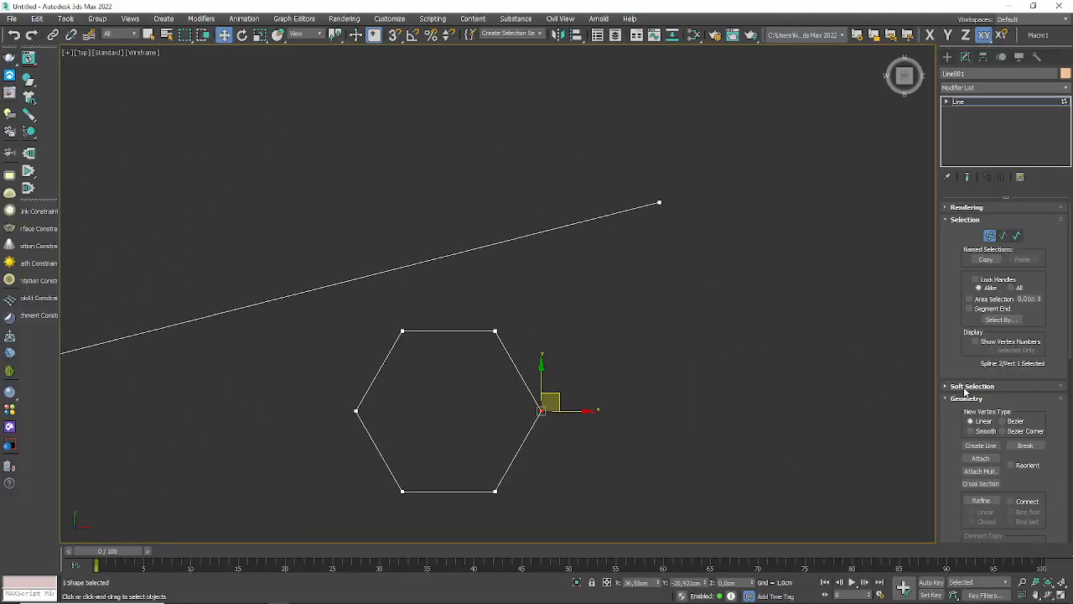
Step: Expand the line's sub-object levels, leave vertex level, and activate Vertex again
{"action": "left_click_drag", "start_coordinate": [965, 392], "coordinate": [942, 210]}
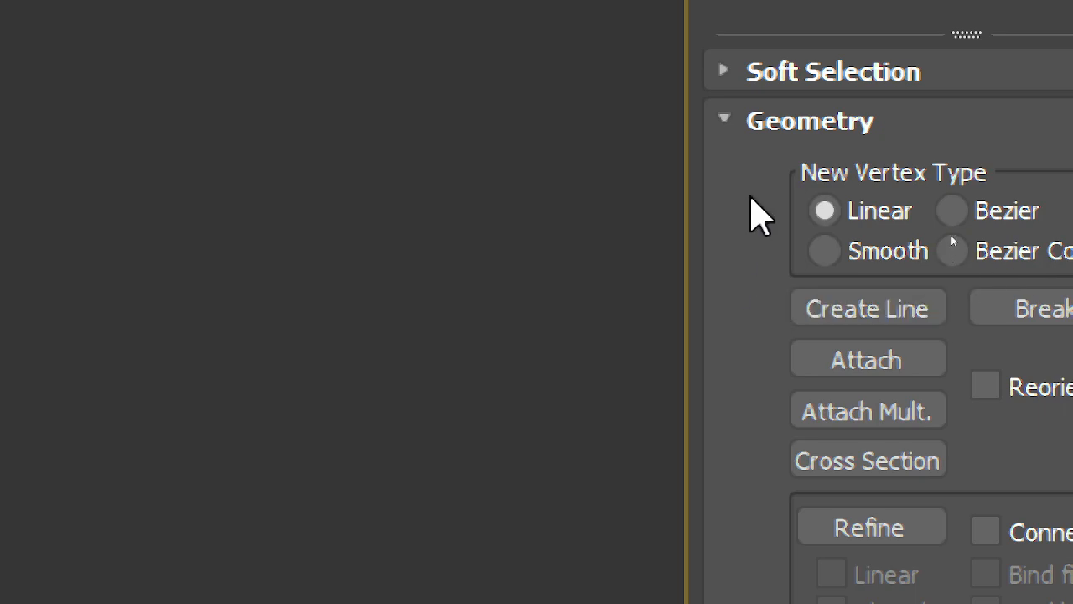
{"action": "left_click_drag", "start_coordinate": [761, 209], "coordinate": [763, 305]}
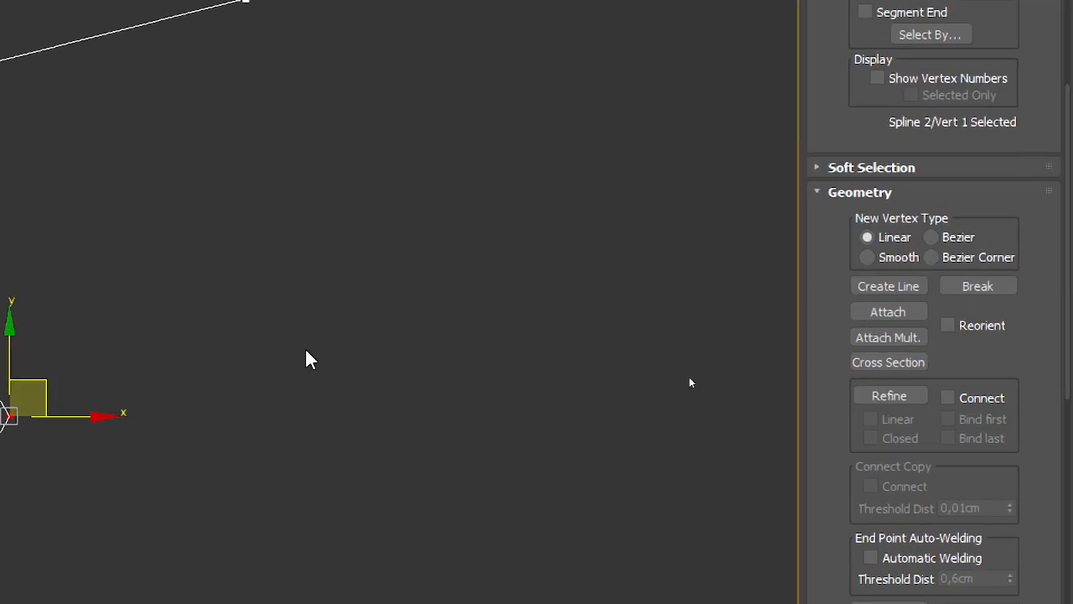
{"action": "middle_click_drag", "start_coordinate": [313, 360], "coordinate": [808, 286]}
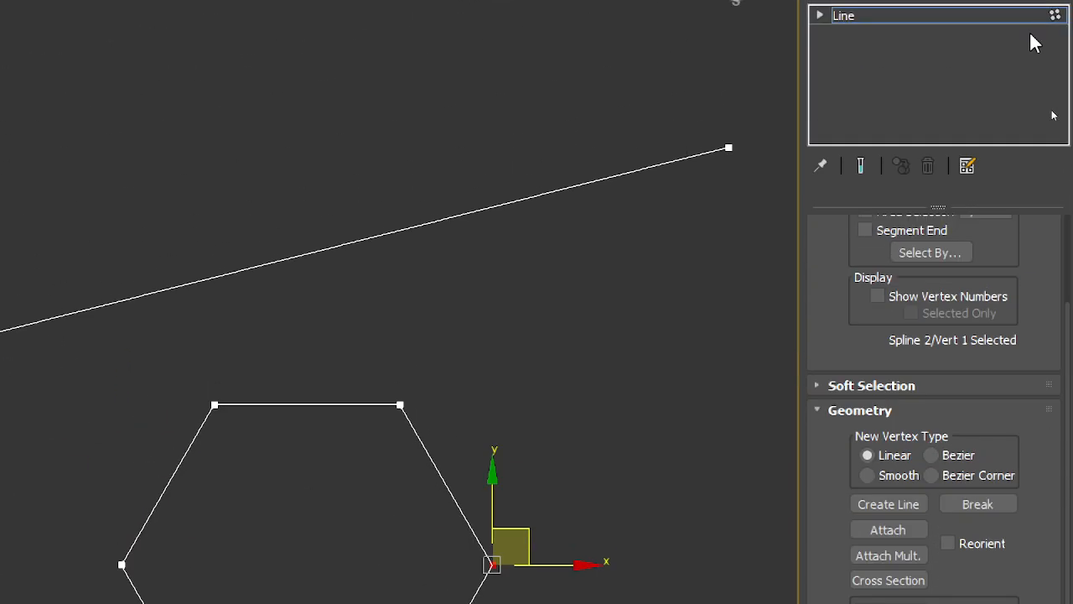
{"action": "left_click", "coordinate": [820, 143]}
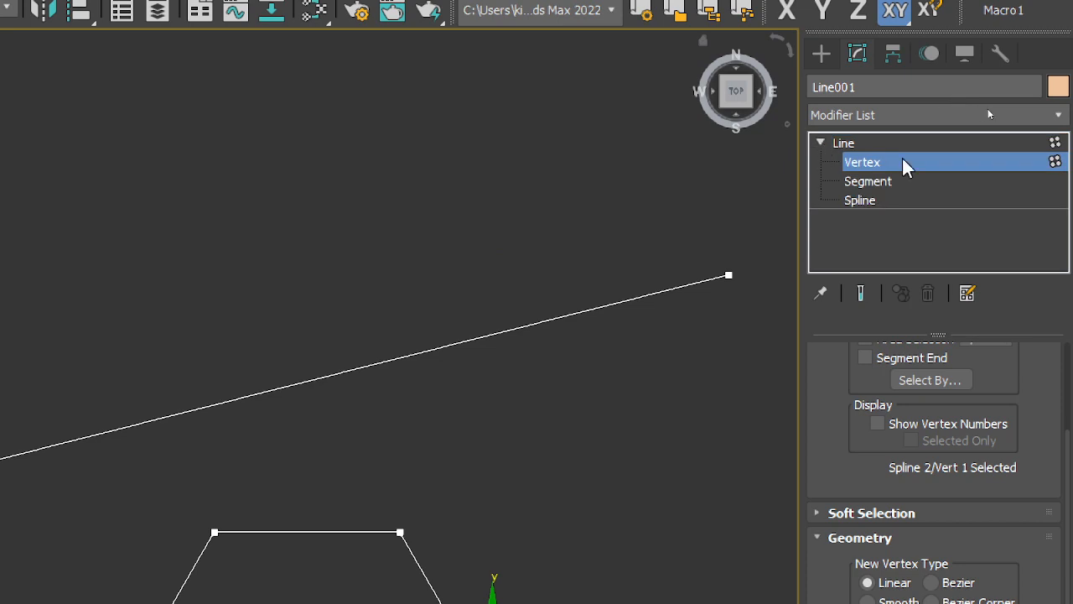
{"action": "left_click", "coordinate": [877, 166]}
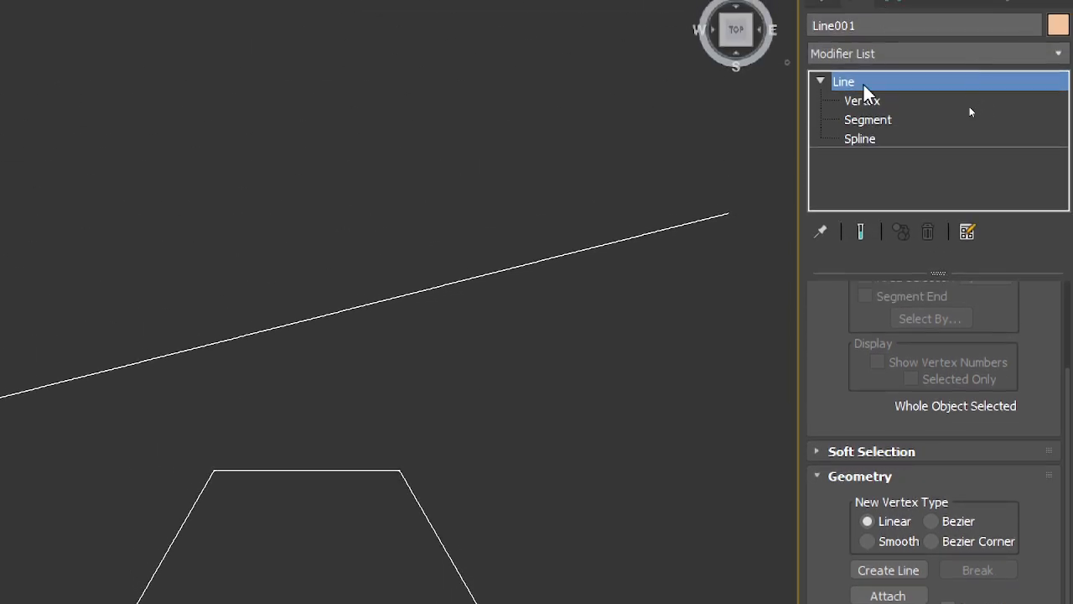
{"action": "left_click", "coordinate": [869, 102]}
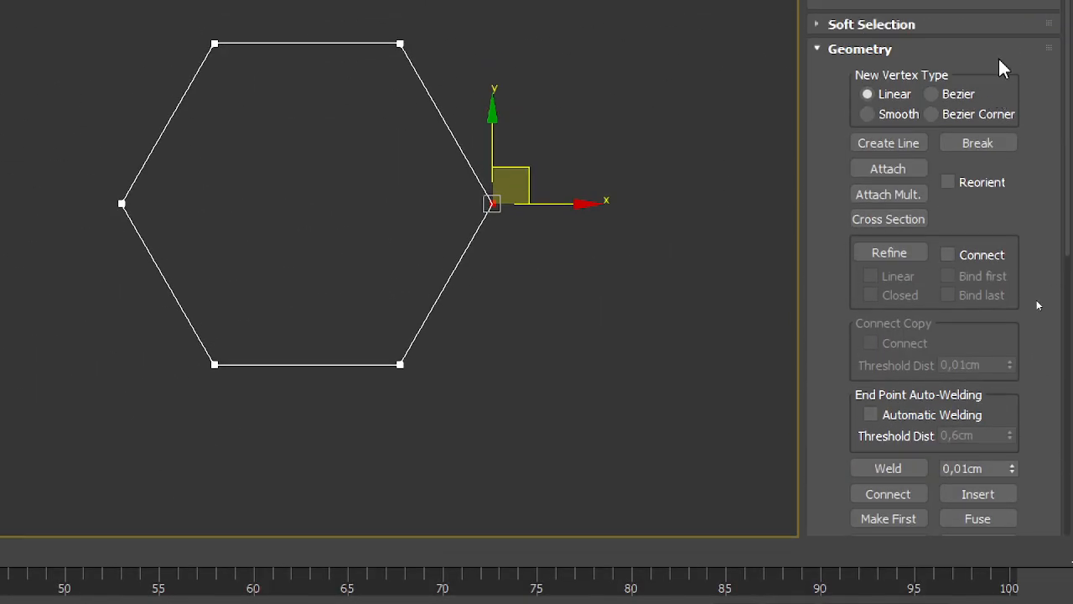
Step: Use Create Line to draw a three-point inverted V to the right of the hexagon within the same shape
{"action": "left_click", "coordinate": [983, 84]}
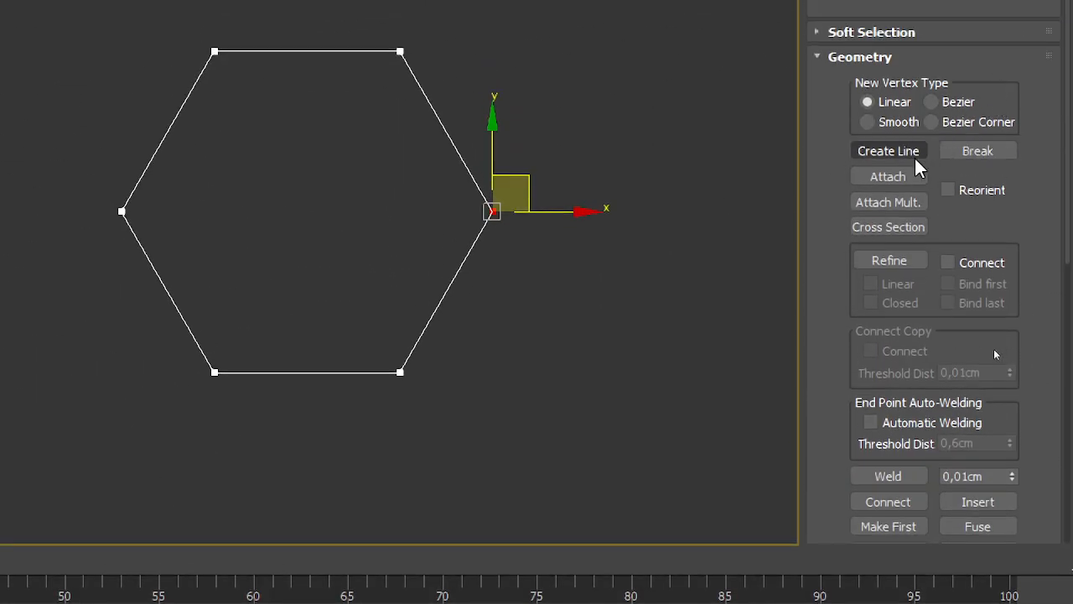
{"action": "left_click", "coordinate": [892, 152]}
{"action": "scroll", "coordinate": [893, 154], "scroll_direction": "down", "scroll_amount": 2}
{"action": "scroll", "coordinate": [56, 301], "scroll_direction": "down", "scroll_amount": 5}
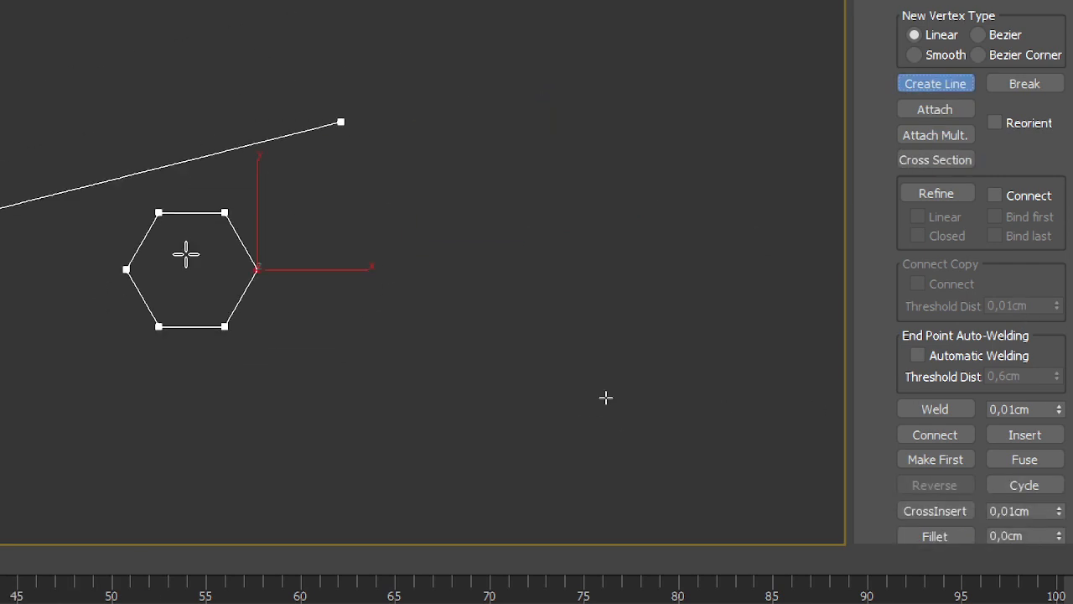
{"action": "left_click", "coordinate": [274, 386]}
{"action": "left_click", "coordinate": [423, 225]}
{"action": "left_click", "coordinate": [517, 357]}
{"action": "right_click", "coordinate": [597, 251]}
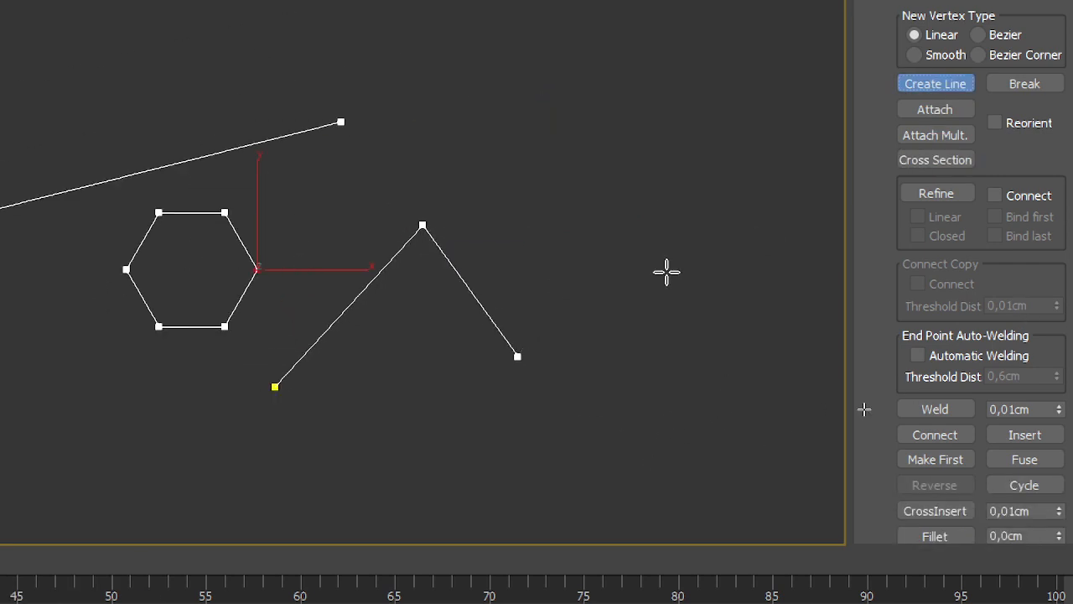
Step: Attach the small circle beside the rectangle to the current line shape
{"action": "left_click", "coordinate": [954, 110]}
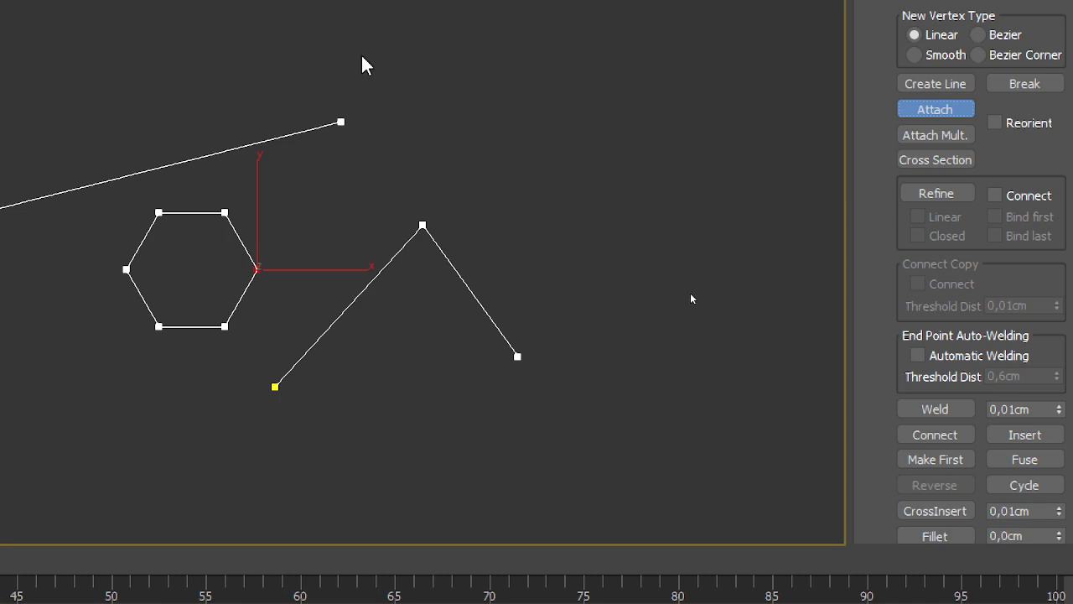
{"action": "middle_click_drag", "start_coordinate": [363, 65], "coordinate": [786, 246]}
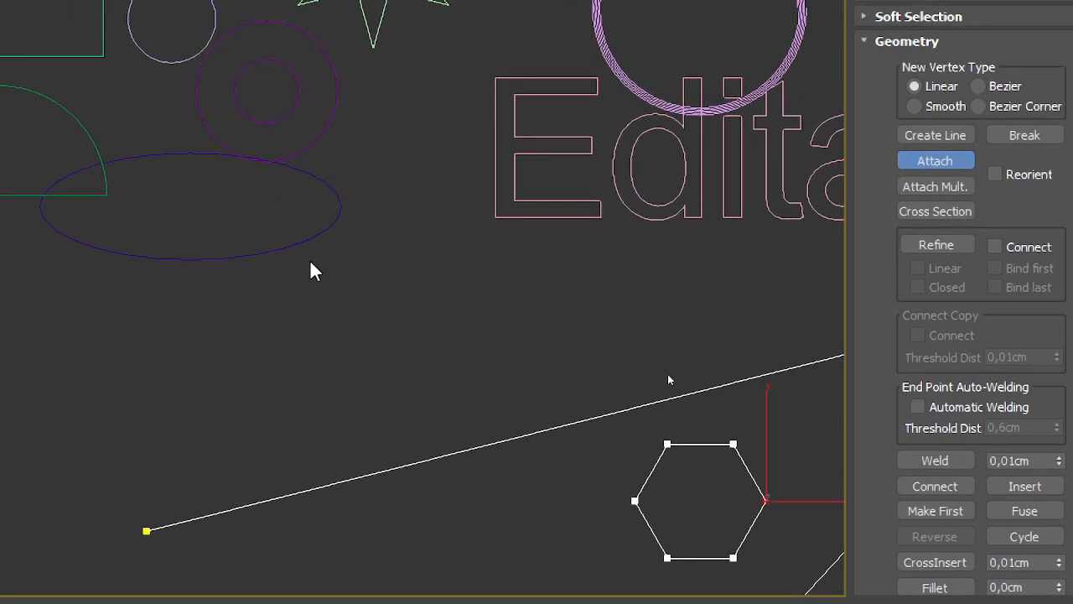
{"action": "middle_click_drag", "start_coordinate": [367, 179], "coordinate": [445, 217]}
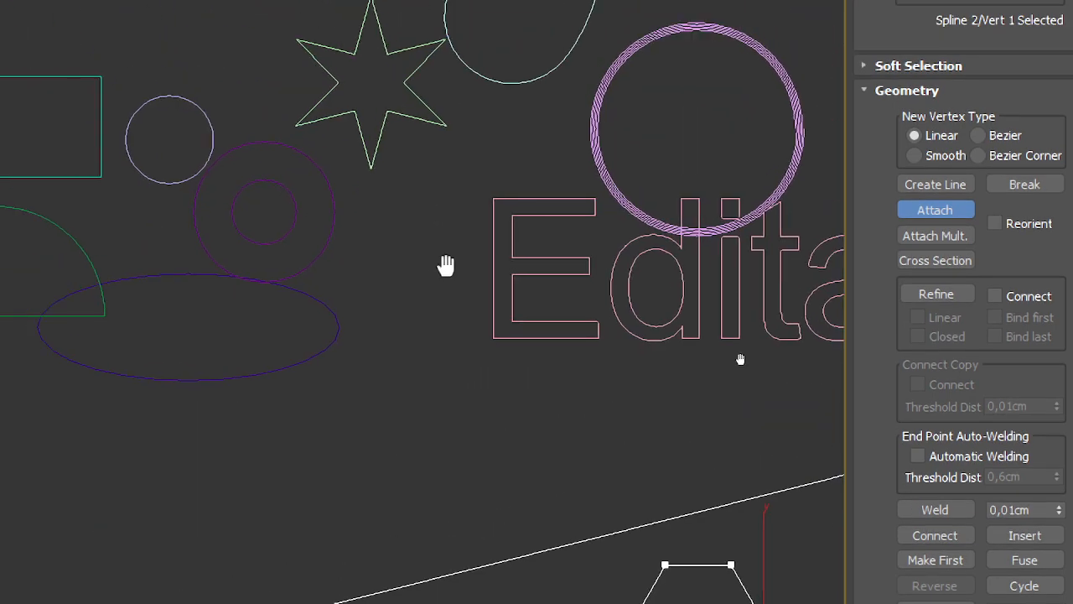
{"action": "middle_click_drag", "start_coordinate": [446, 265], "coordinate": [547, 393]}
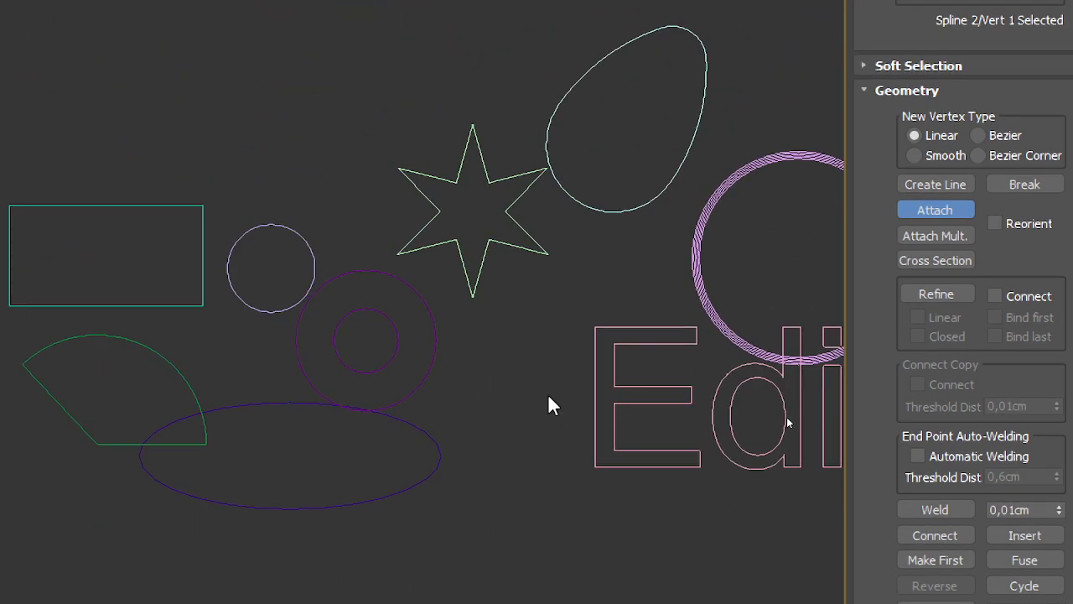
{"action": "left_click", "coordinate": [309, 251]}
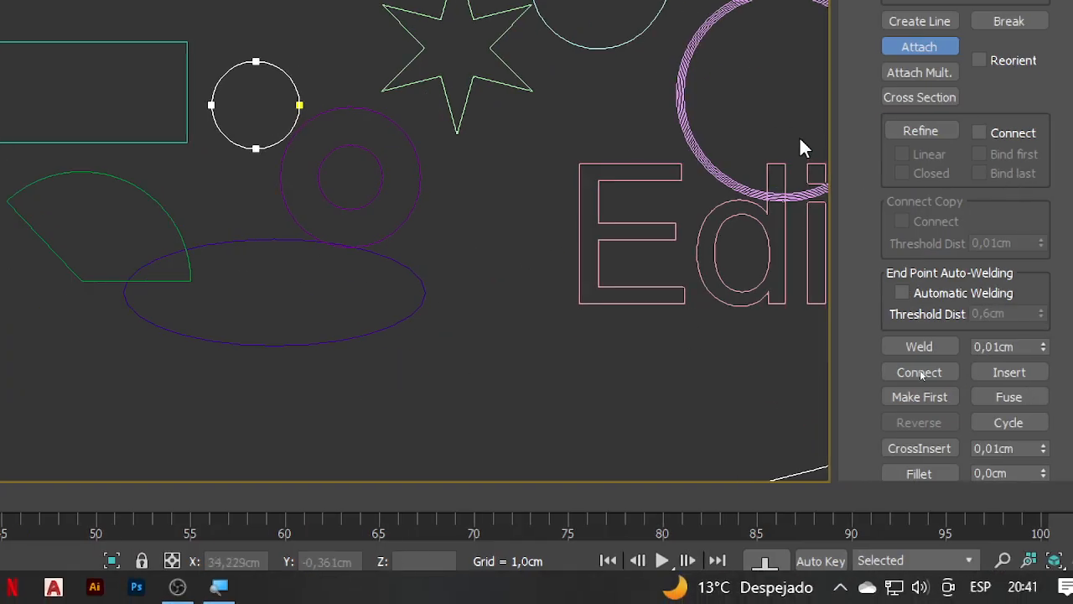
Step: Open the Attach Multiple list, expand the 0 (default) layer to view the attachable shapes, and close it without attaching any
{"action": "middle_click_drag", "start_coordinate": [770, 413], "coordinate": [255, 178]}
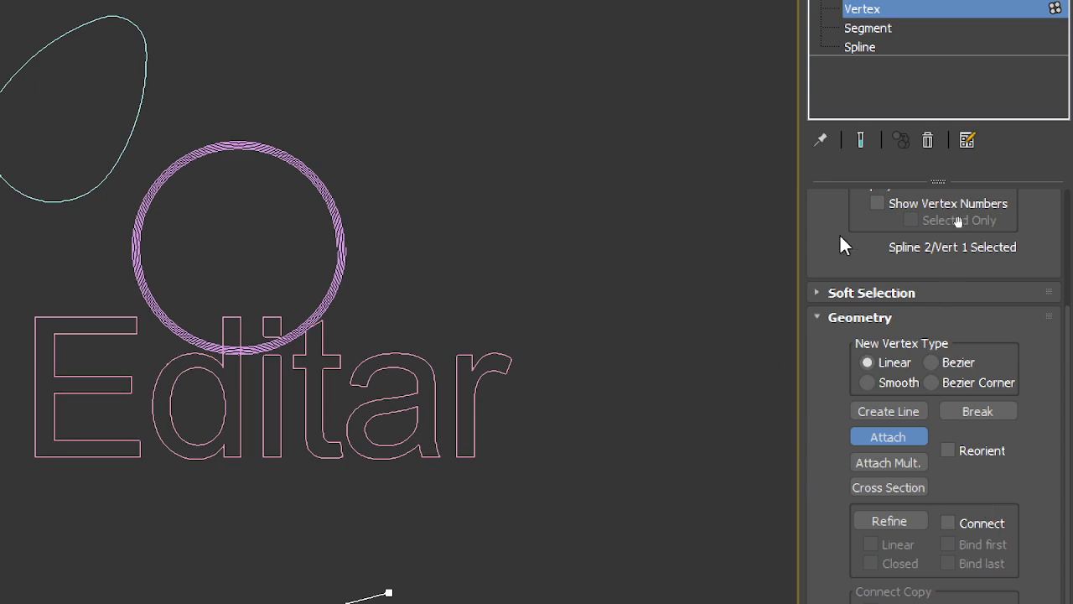
{"action": "left_click", "coordinate": [879, 464]}
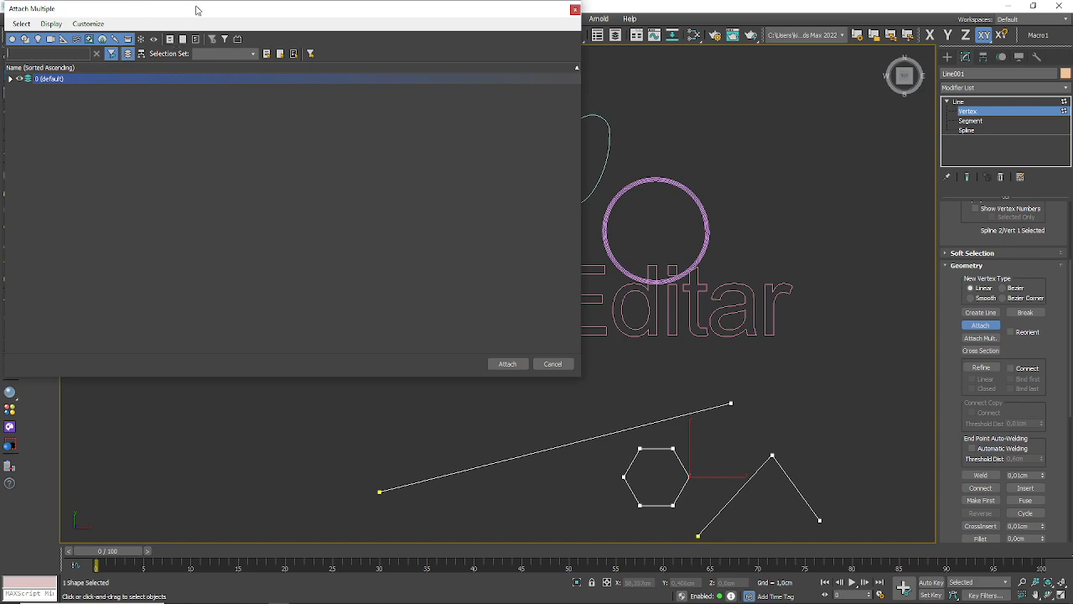
{"action": "left_click_drag", "start_coordinate": [196, 10], "coordinate": [553, 101]}
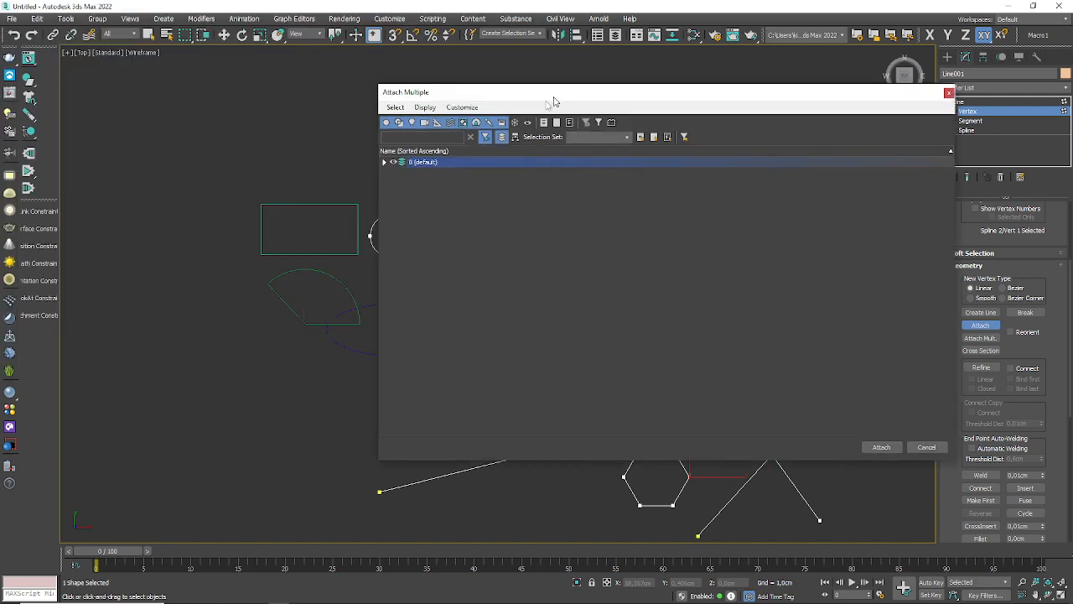
{"action": "left_click", "coordinate": [384, 162]}
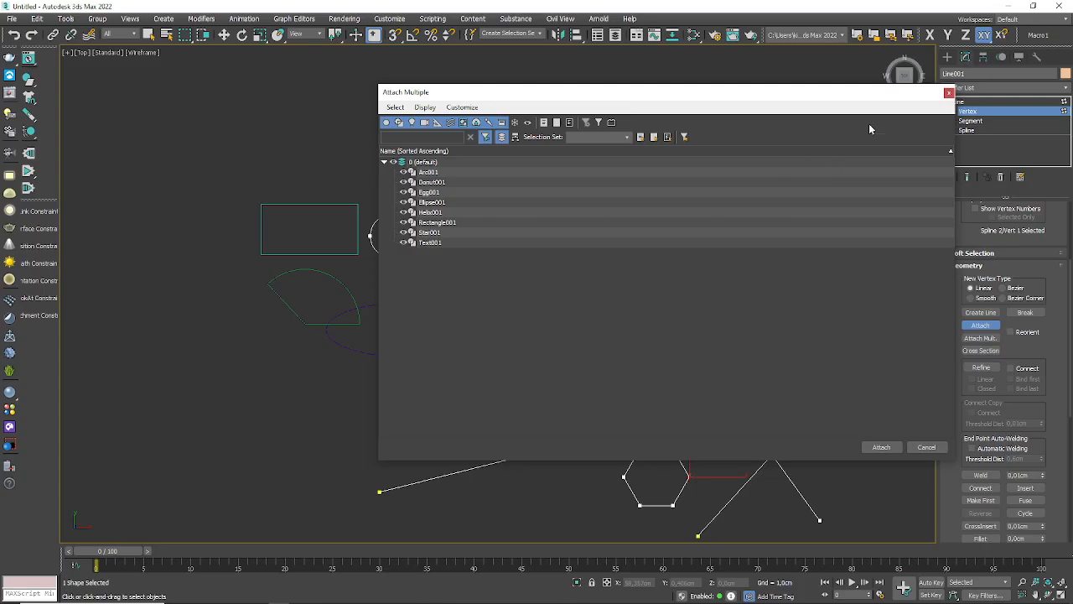
{"action": "left_click", "coordinate": [948, 95]}
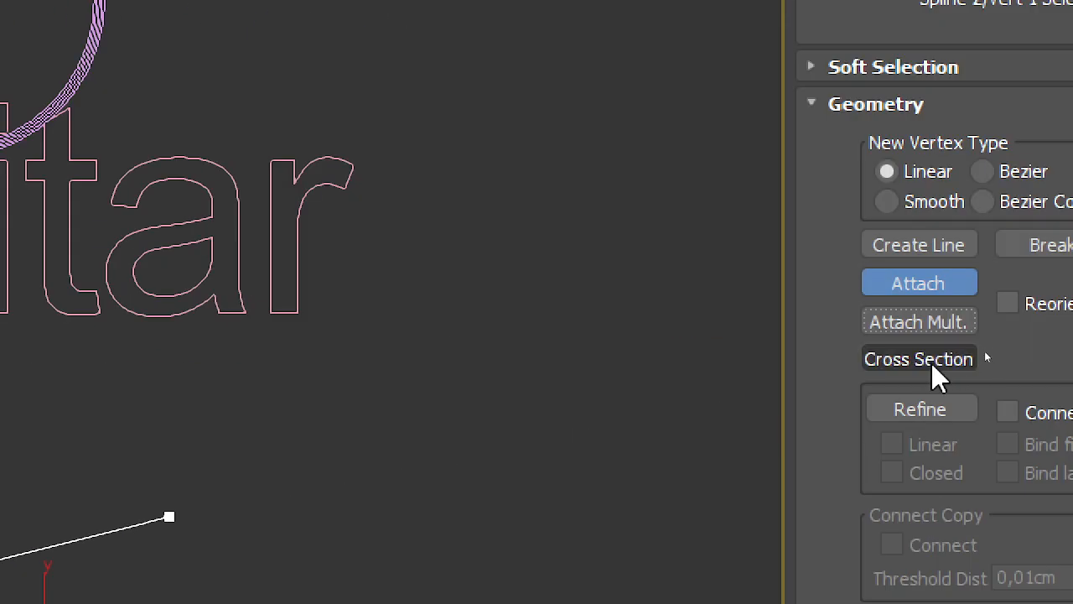
Step: Try Cross Section from the inverted V's lower-left endpoint toward its lower-right endpoint, and cancel the command
{"action": "left_click", "coordinate": [930, 362]}
{"action": "scroll", "coordinate": [431, 284], "scroll_direction": "down", "scroll_amount": 5}
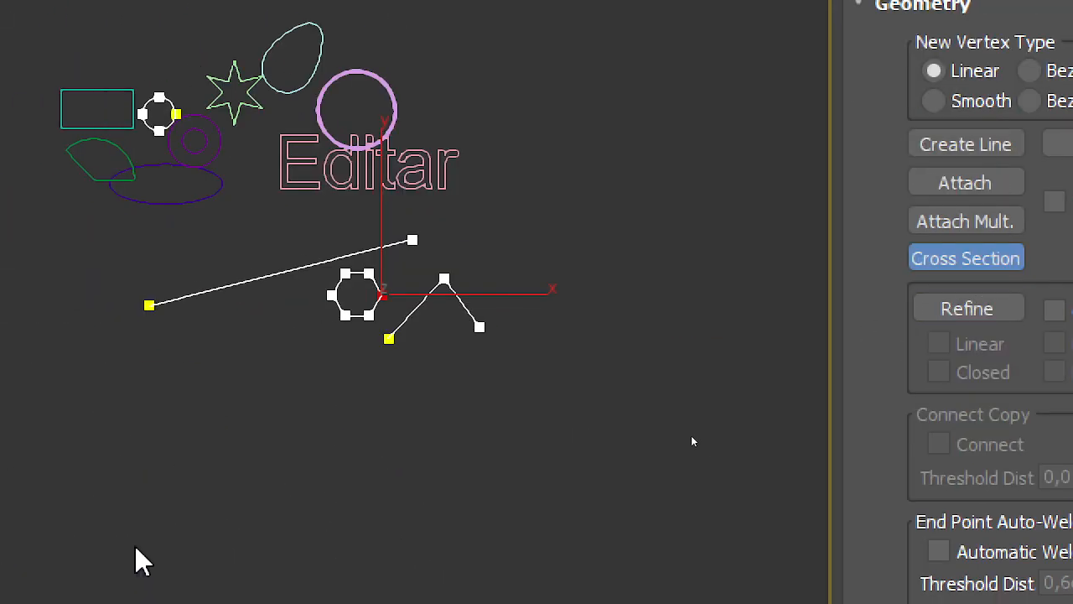
{"action": "left_click", "coordinate": [516, 240]}
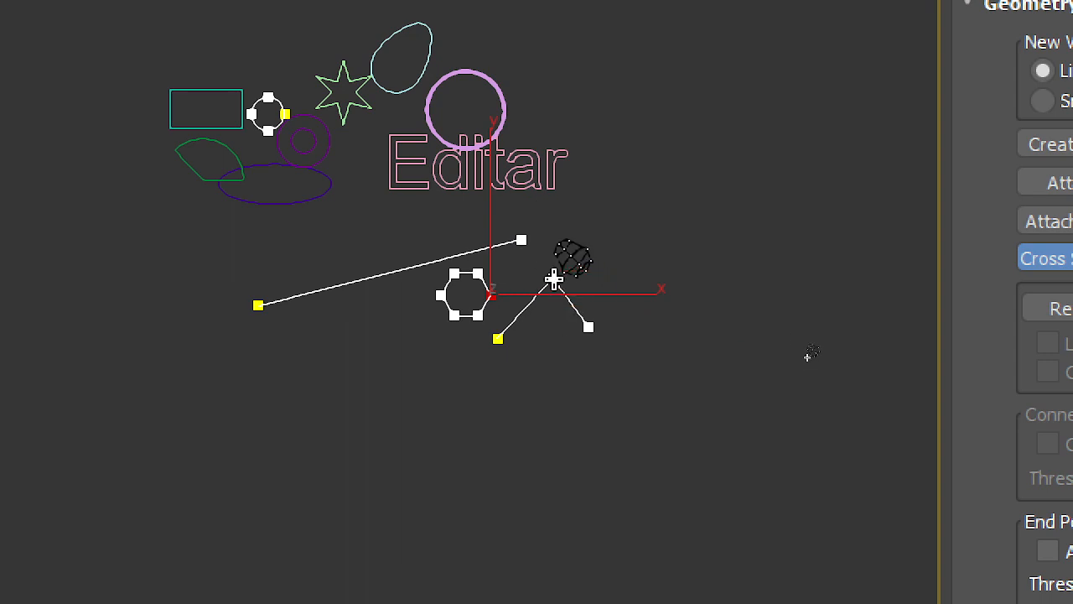
{"action": "left_click", "coordinate": [553, 279]}
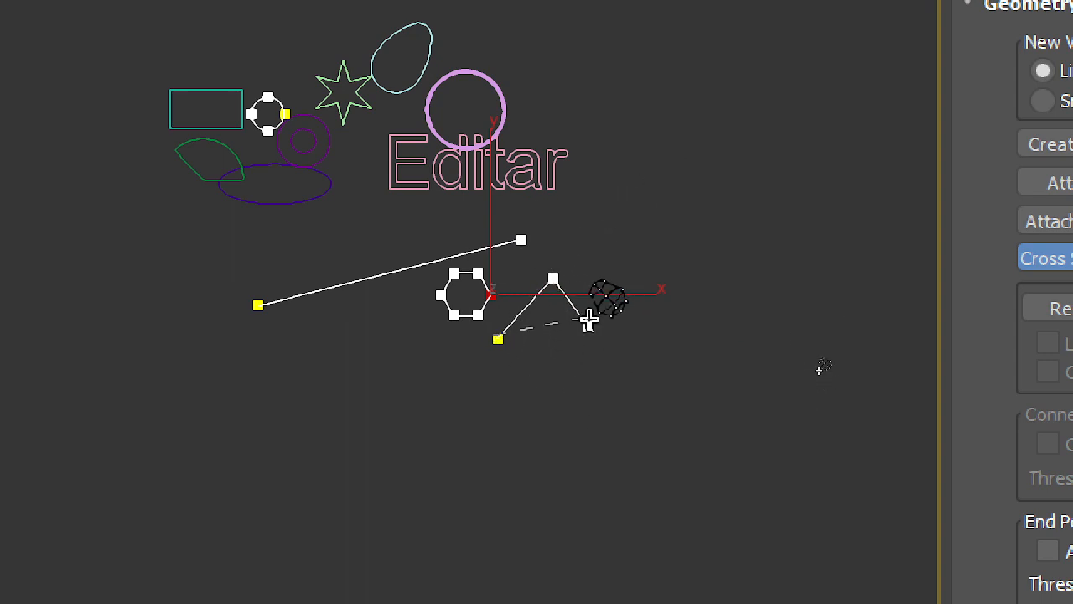
{"action": "right_click", "coordinate": [622, 358]}
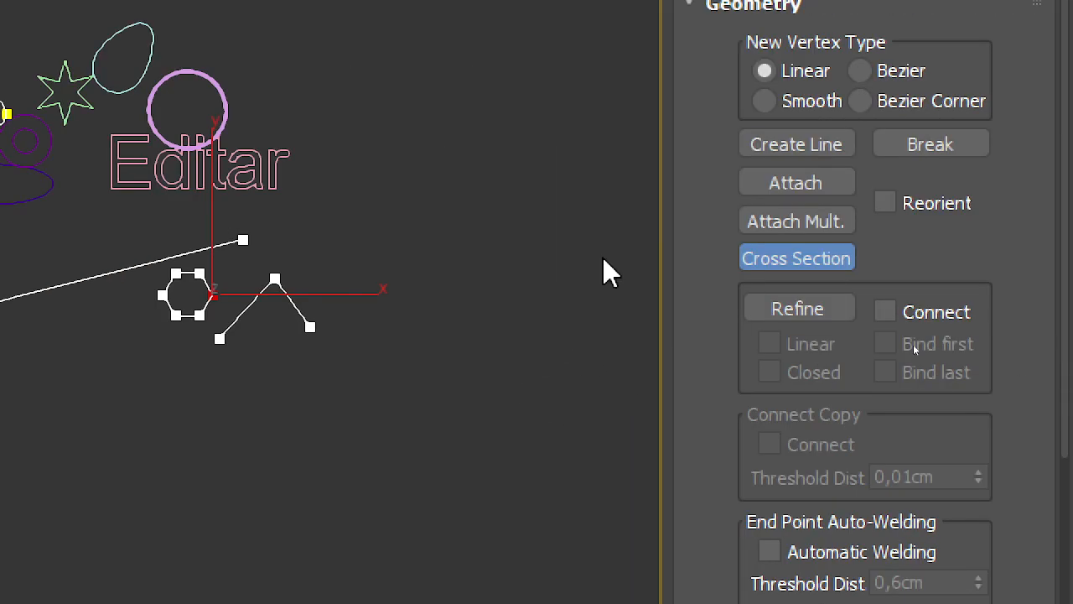
Step: Use Refine to add three vertices along the long slanted line and one in the middle of the hexagon's top edge
{"action": "left_click", "coordinate": [1066, 316]}
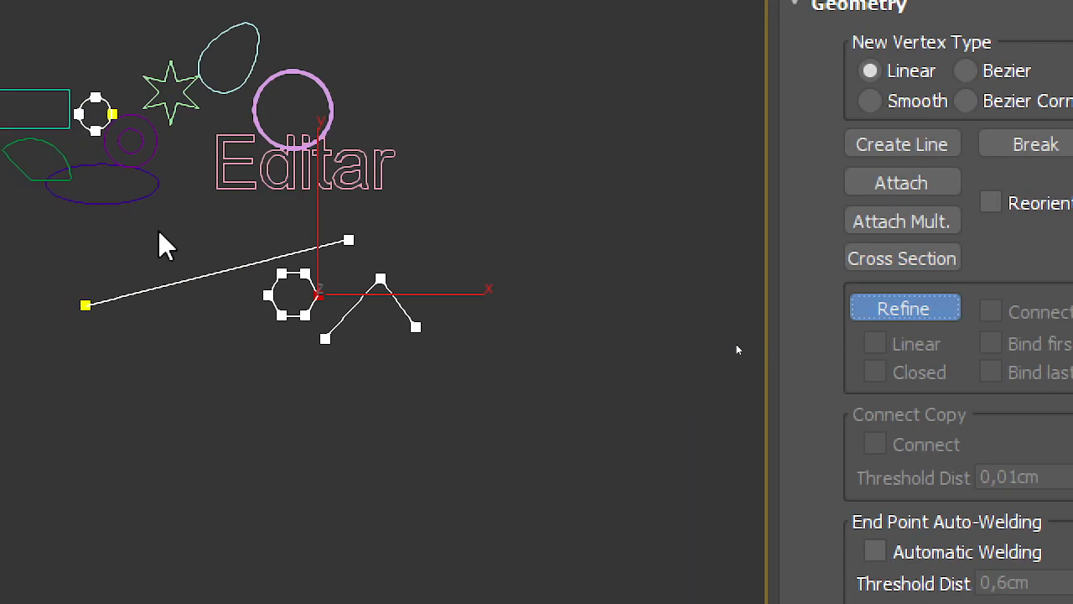
{"action": "scroll", "coordinate": [42, 252], "scroll_direction": "up", "scroll_amount": 3}
{"action": "left_click", "coordinate": [137, 260]}
{"action": "left_click", "coordinate": [257, 232]}
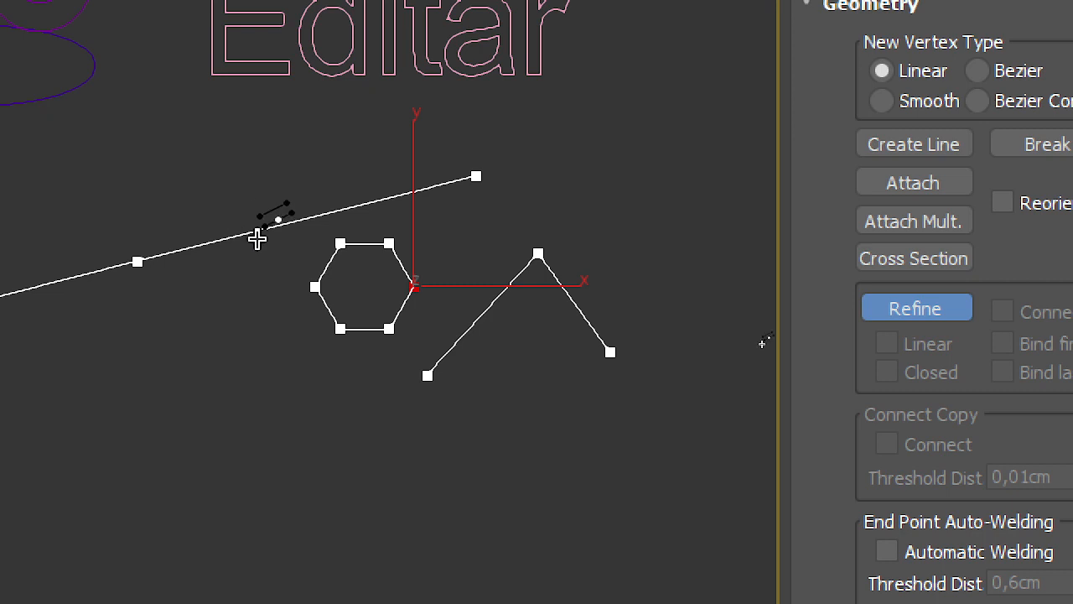
{"action": "left_click", "coordinate": [365, 243]}
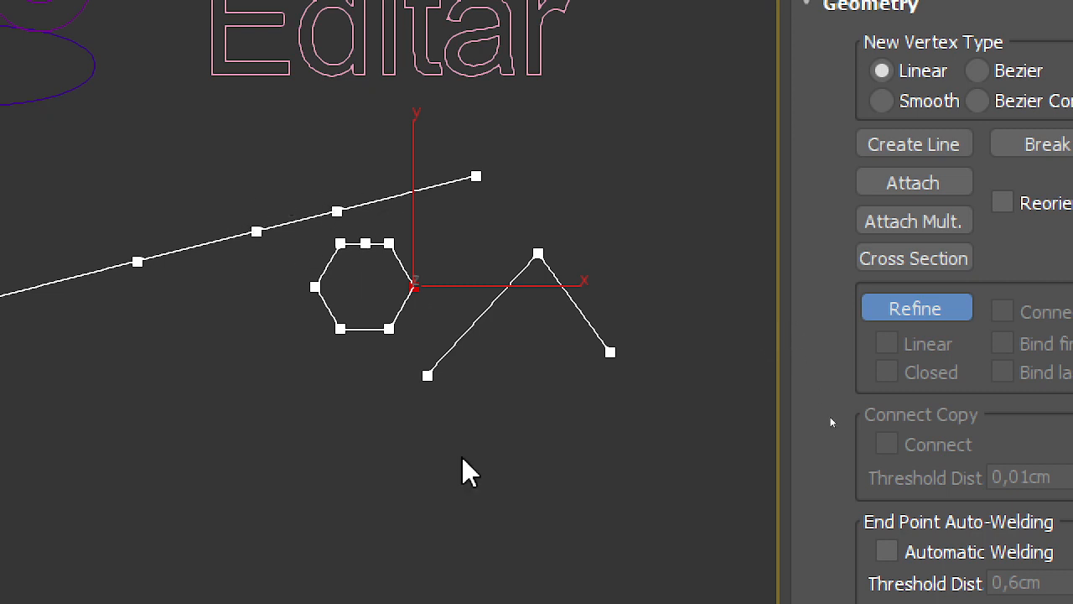
Step: Use Insert to add five vertices in a zigzag on the last segment of the long slanted line
{"action": "scroll", "coordinate": [321, 176], "scroll_direction": "up", "scroll_amount": 4}
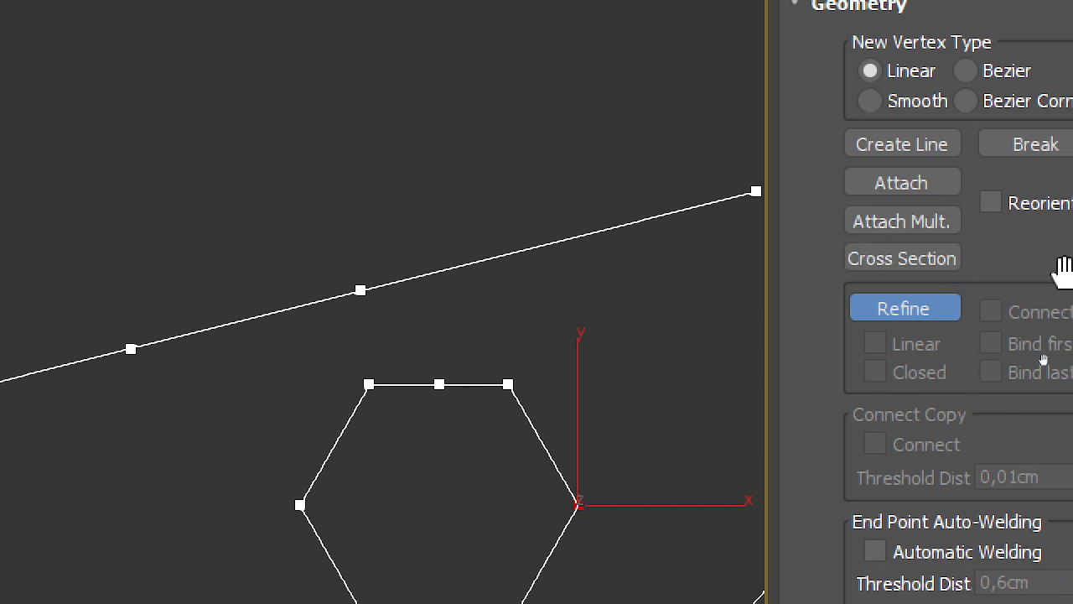
{"action": "scroll", "coordinate": [791, 296], "scroll_direction": "down", "scroll_amount": 1}
{"action": "left_click_drag", "start_coordinate": [717, 296], "coordinate": [713, 41]}
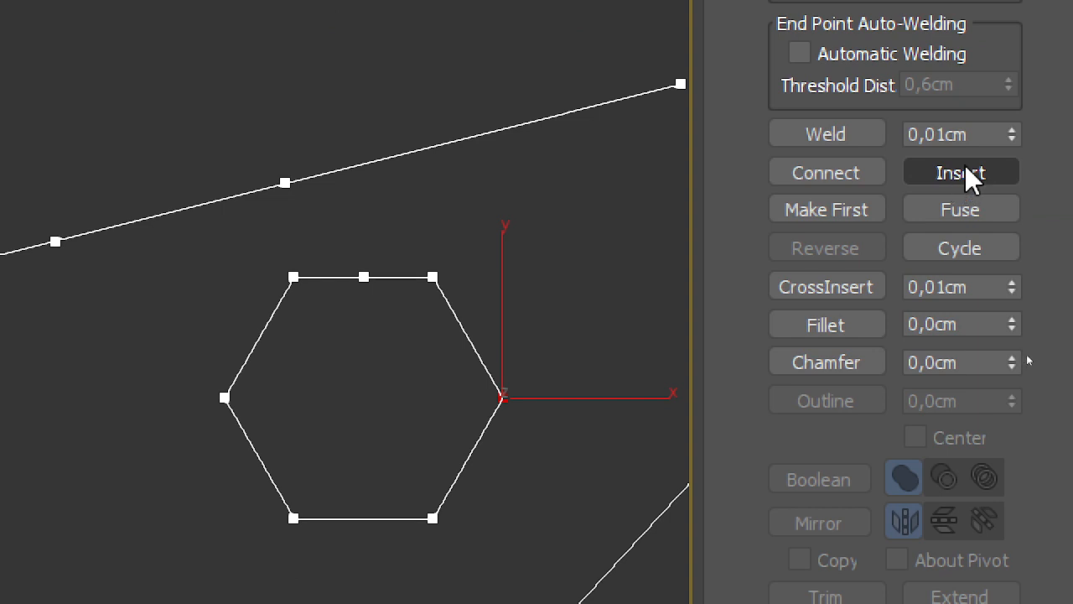
{"action": "left_click", "coordinate": [965, 171]}
{"action": "left_click", "coordinate": [463, 137]}
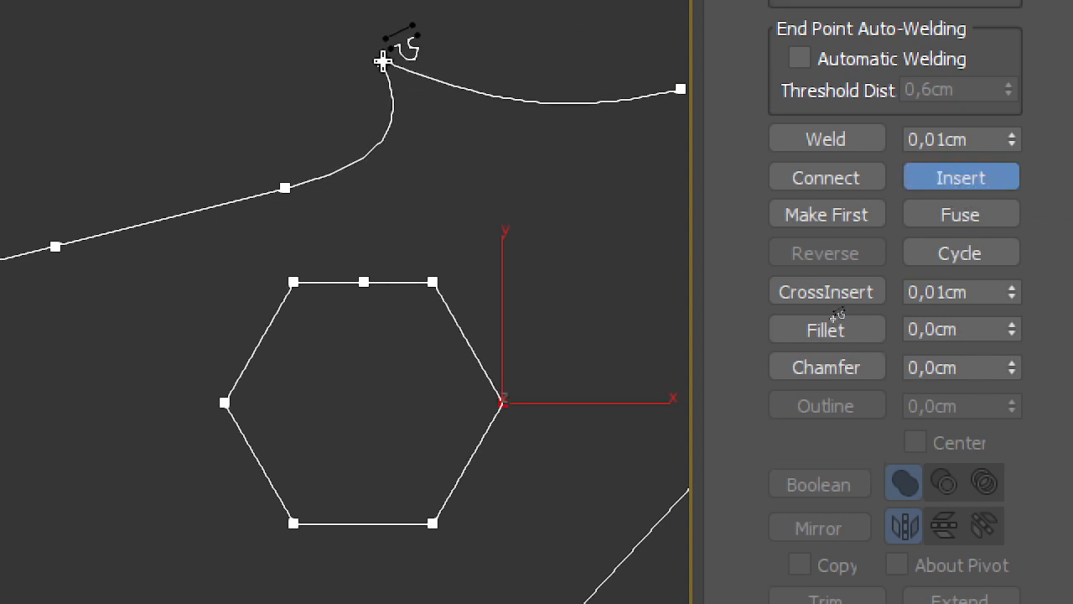
{"action": "middle_click_drag", "start_coordinate": [407, 89], "coordinate": [363, 333]}
{"action": "left_click", "coordinate": [337, 297]}
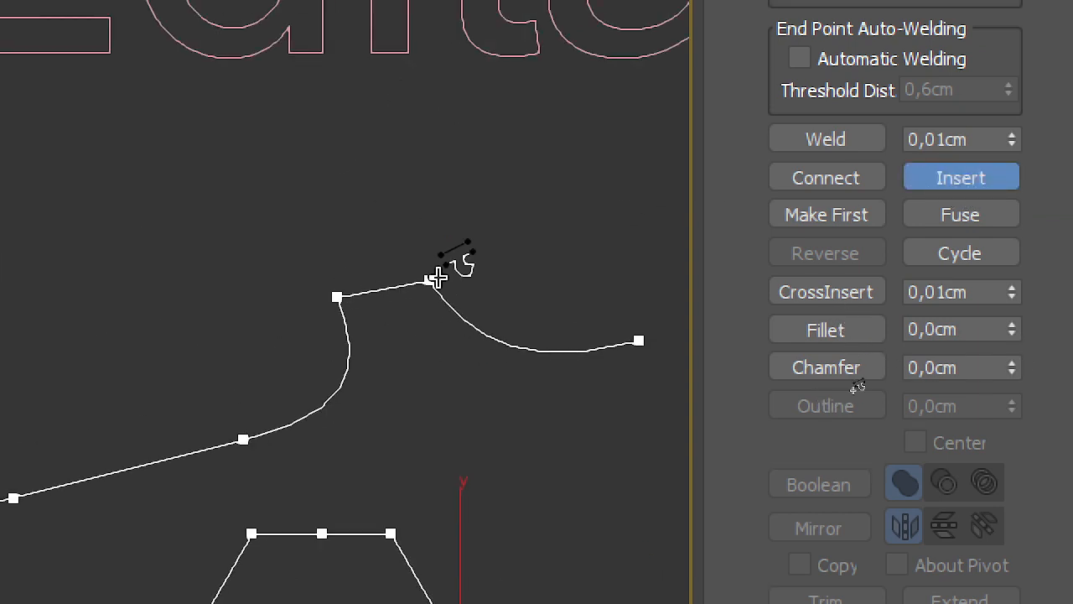
{"action": "left_click", "coordinate": [475, 234]}
{"action": "left_click", "coordinate": [436, 396]}
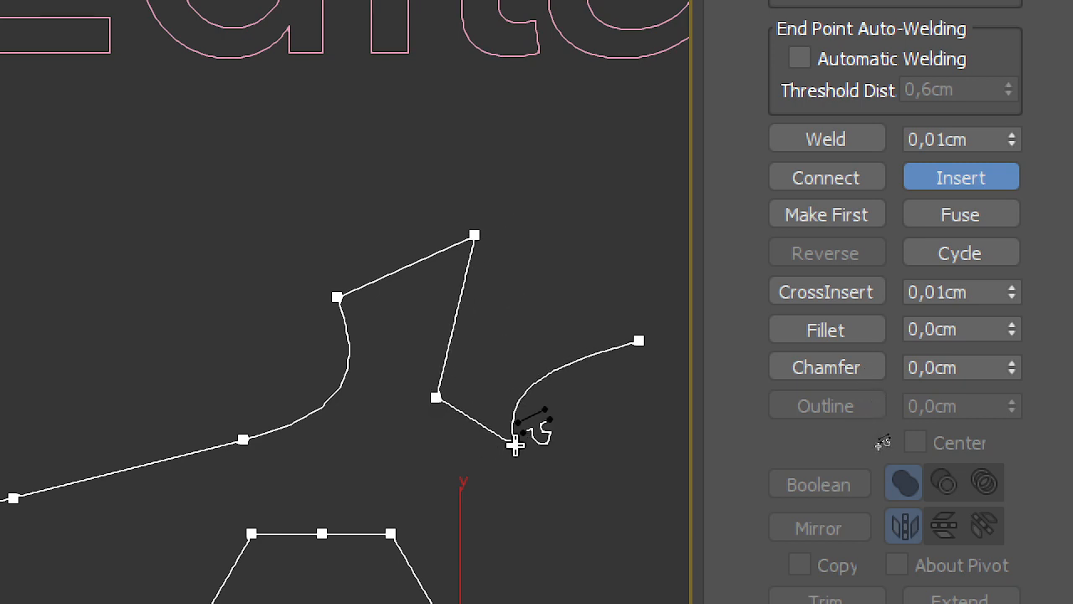
{"action": "left_click", "coordinate": [520, 282]}
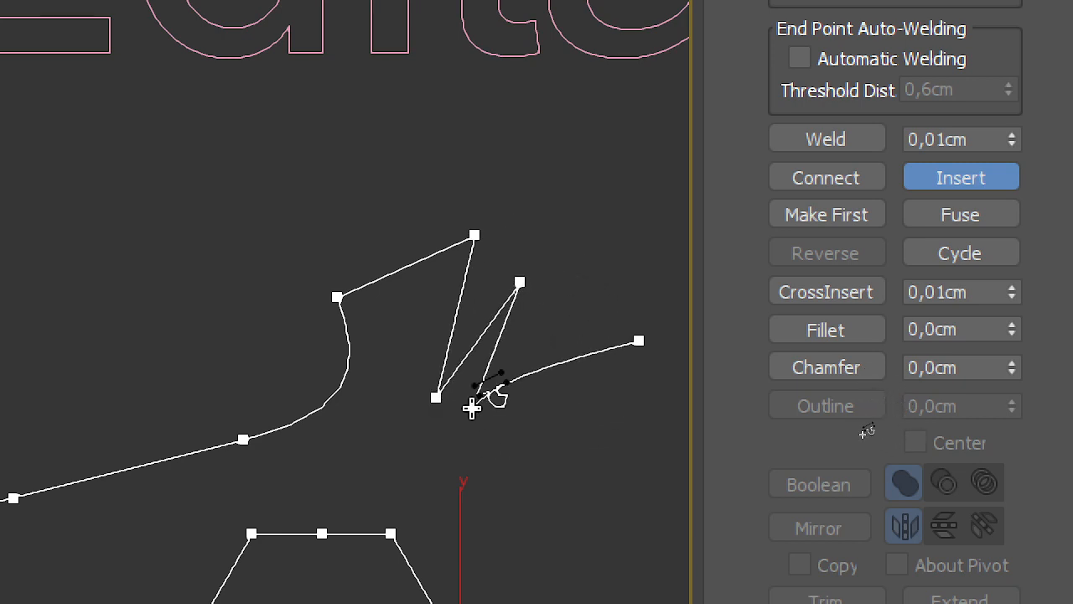
{"action": "left_click", "coordinate": [469, 435]}
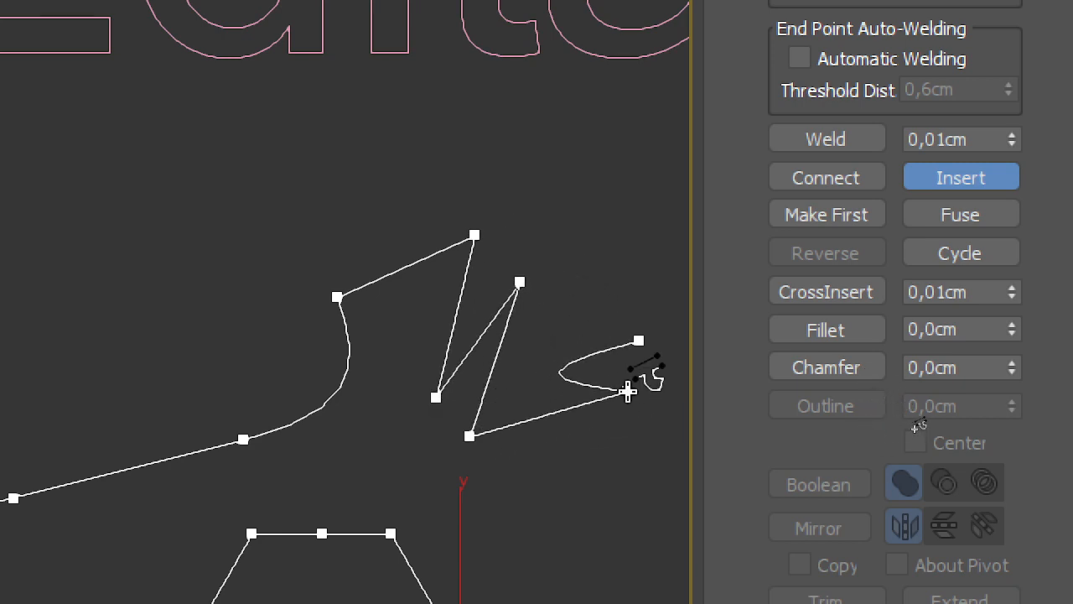
{"action": "right_click", "coordinate": [605, 428]}
{"action": "middle_click_drag", "start_coordinate": [543, 392], "coordinate": [533, 338]}
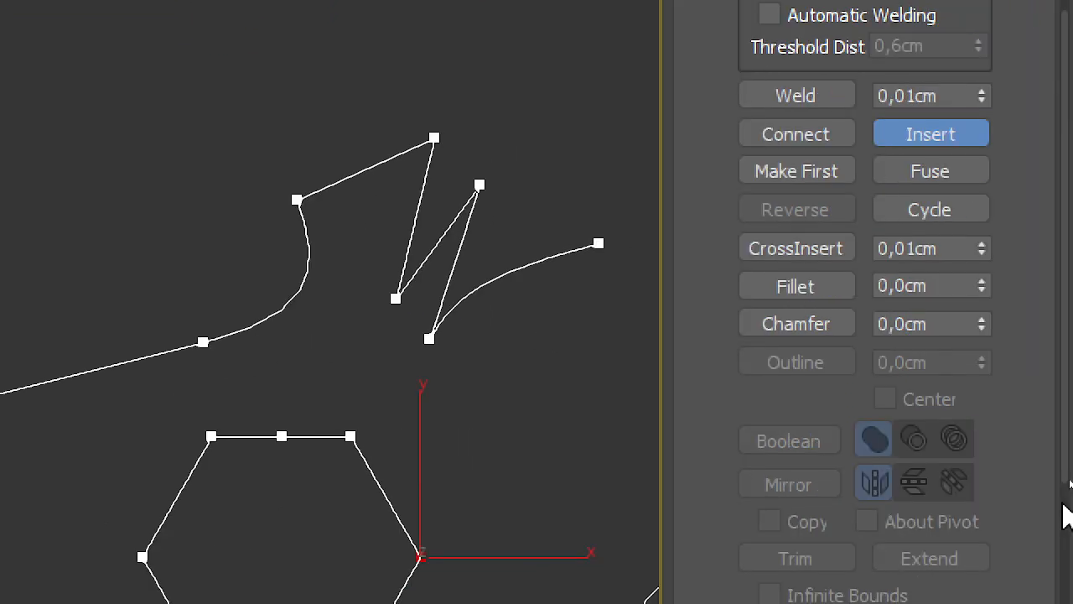
Step: Leave the Insert tool, clear the vertex selection, and examine the first vertex at the hexagon's rightmost corner
{"action": "left_click", "coordinate": [801, 171]}
{"action": "scroll", "coordinate": [480, 233], "scroll_direction": "down", "scroll_amount": 4}
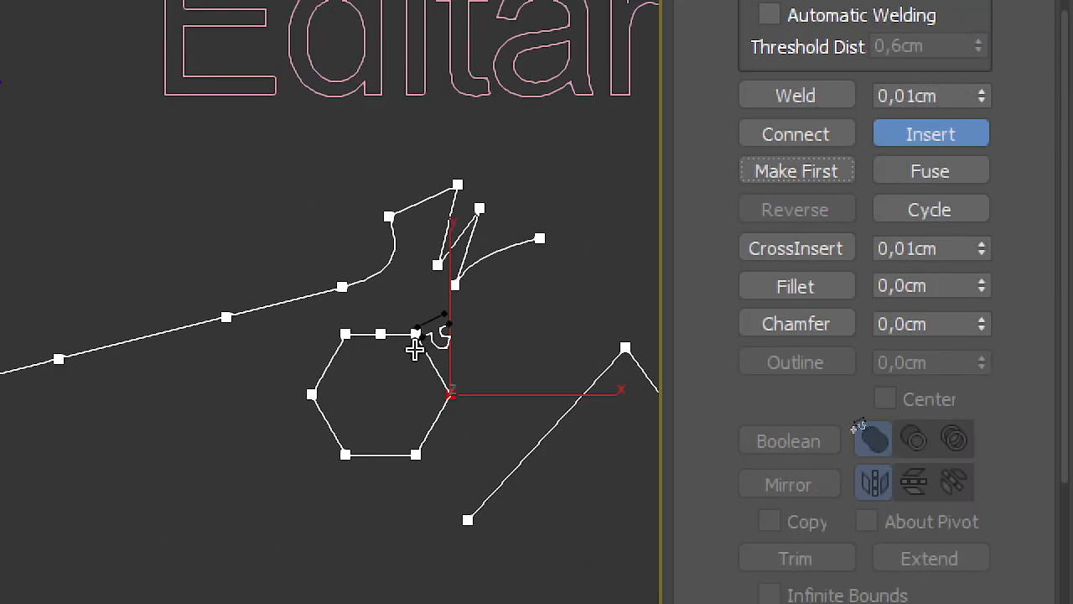
{"action": "middle_click_drag", "start_coordinate": [431, 336], "coordinate": [468, 222]}
{"action": "scroll", "coordinate": [468, 222], "scroll_direction": "up", "scroll_amount": 2}
{"action": "left_click", "coordinate": [961, 162]}
{"action": "right_click", "coordinate": [484, 203]}
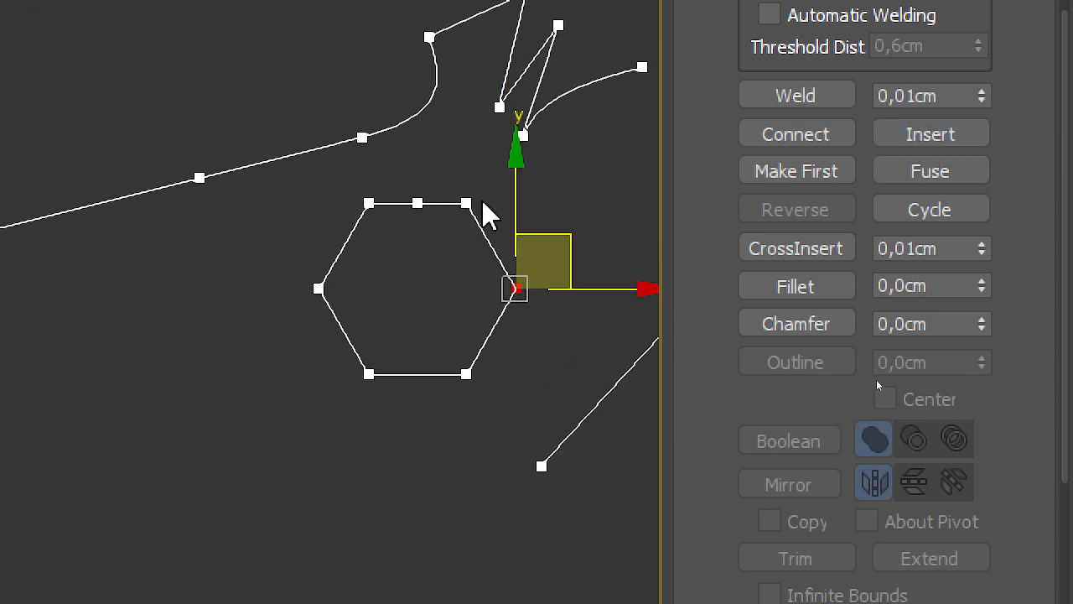
{"action": "left_click", "coordinate": [604, 206]}
{"action": "scroll", "coordinate": [525, 289], "scroll_direction": "up", "scroll_amount": 5}
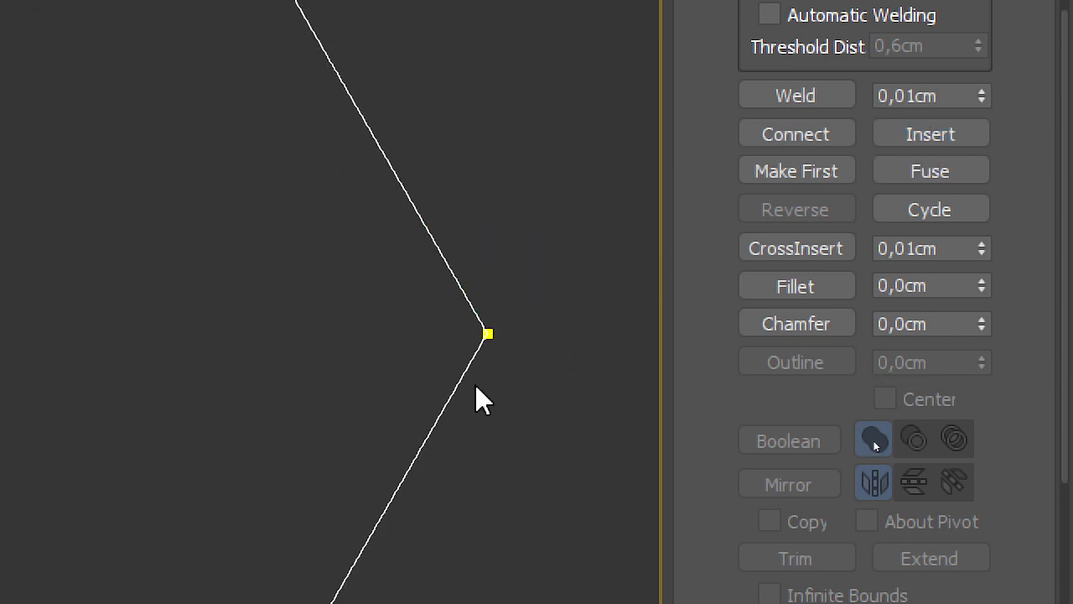
{"action": "scroll", "coordinate": [513, 335], "scroll_direction": "down", "scroll_amount": 3}
{"action": "middle_click_drag", "start_coordinate": [511, 338], "coordinate": [546, 307]}
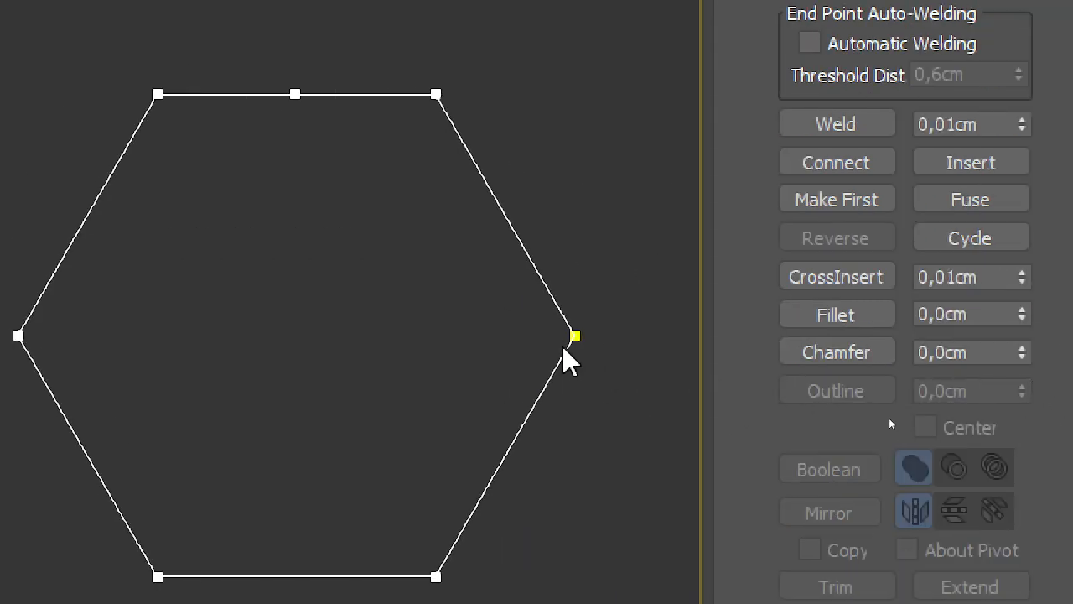
{"action": "left_click", "coordinate": [576, 335]}
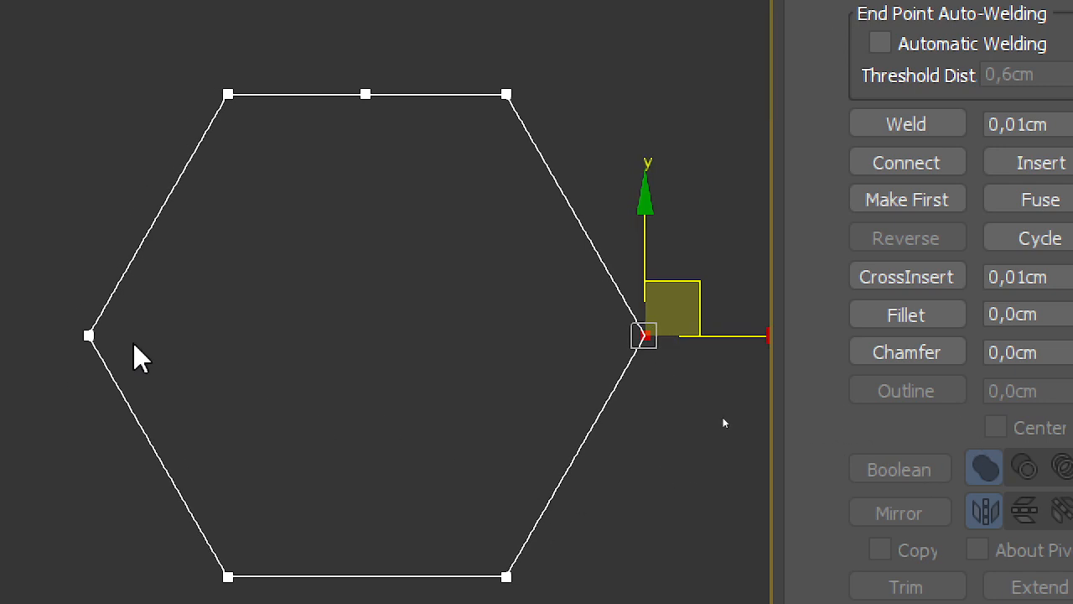
Step: Make the middle vertex of the hexagon's top edge the first vertex of that spline
{"action": "left_click", "coordinate": [401, 93]}
{"action": "left_click", "coordinate": [818, 356]}
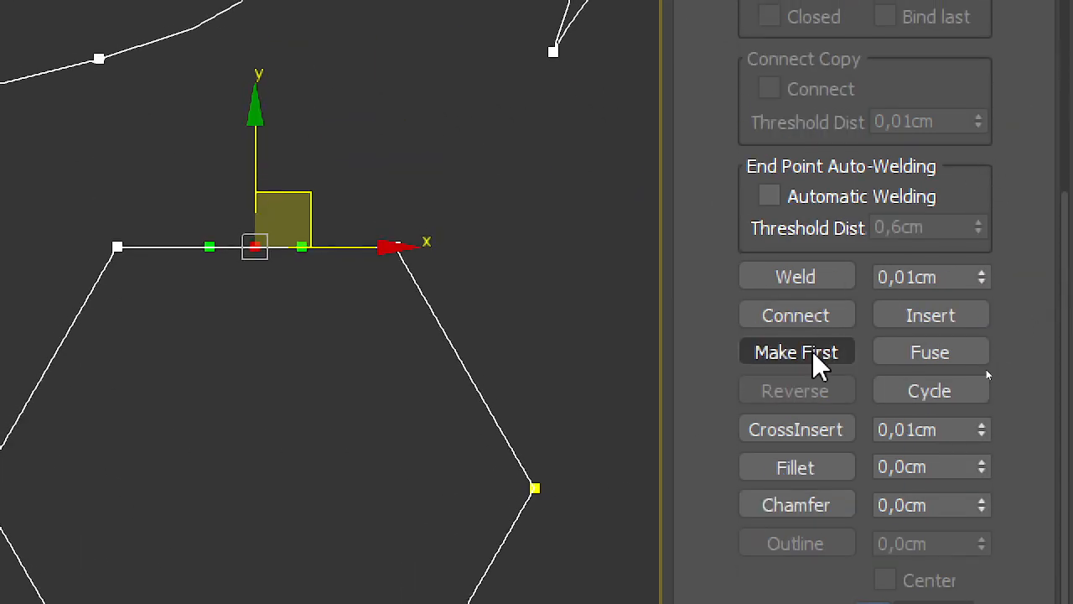
{"action": "left_click", "coordinate": [682, 120]}
{"action": "scroll", "coordinate": [369, 224], "scroll_direction": "up", "scroll_amount": 3}
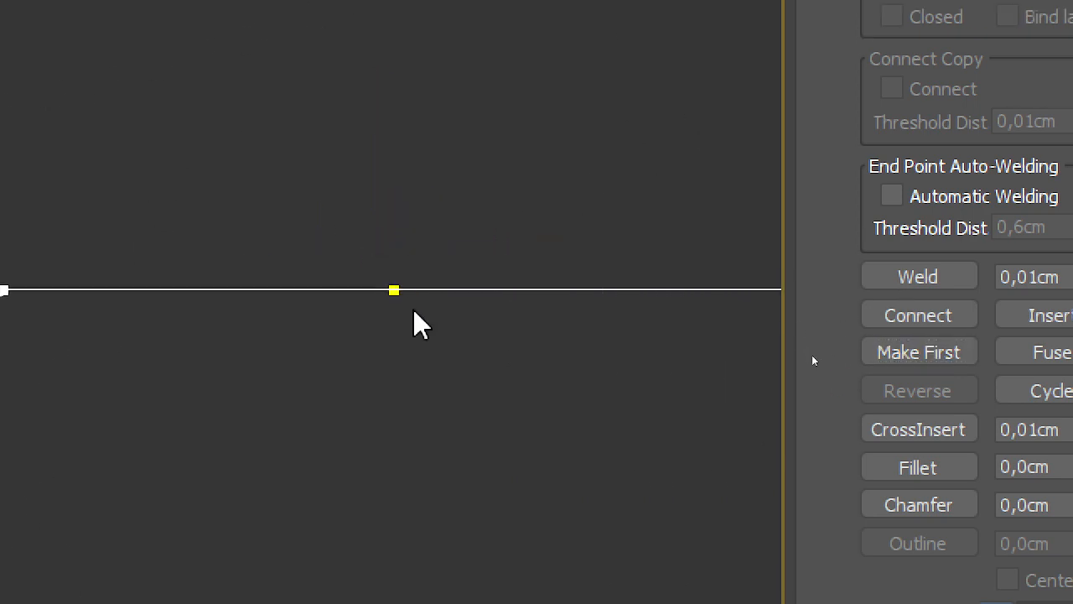
{"action": "scroll", "coordinate": [391, 335], "scroll_direction": "down", "scroll_amount": 5}
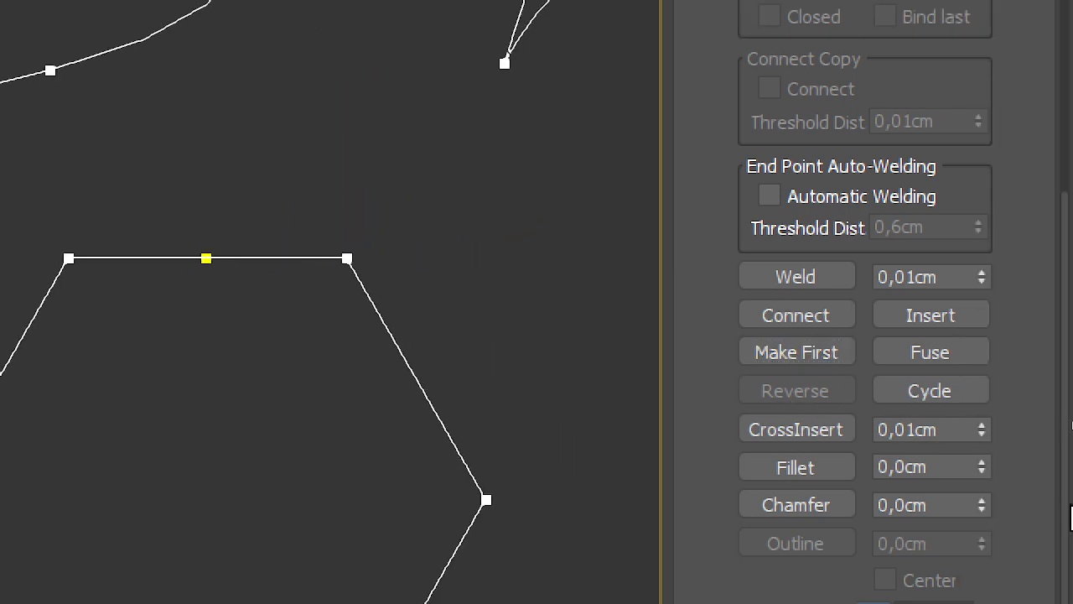
Step: Use Connect to join the zigzag line's free end to the lower-left endpoint of the peaked line beside the hexagon
{"action": "left_click", "coordinate": [1059, 394]}
{"action": "left_click", "coordinate": [852, 316]}
{"action": "scroll", "coordinate": [342, 216], "scroll_direction": "down", "scroll_amount": 6}
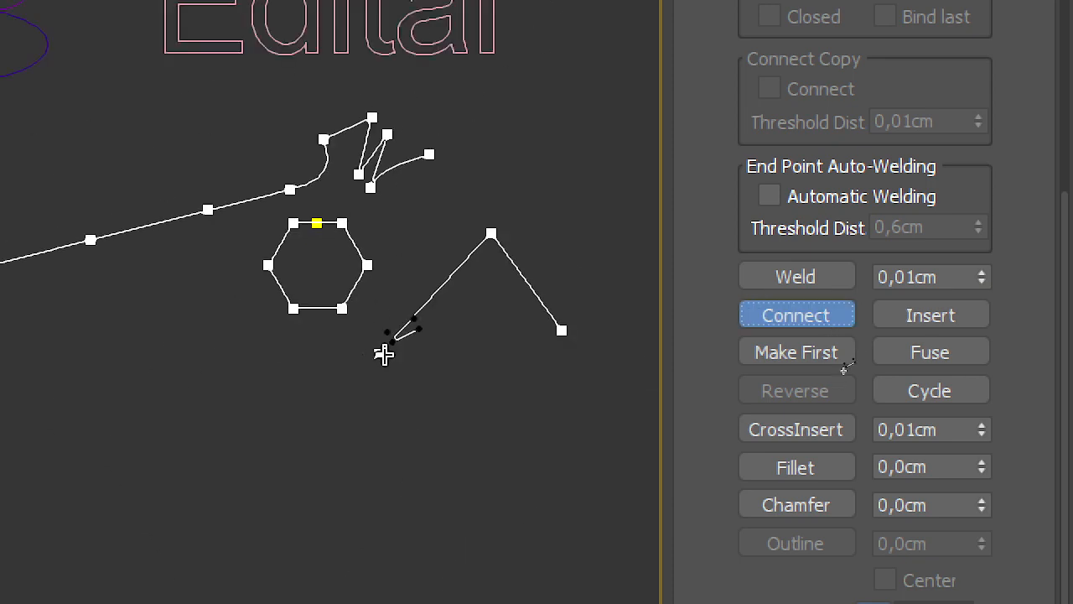
{"action": "scroll", "coordinate": [438, 181], "scroll_direction": "up", "scroll_amount": 2}
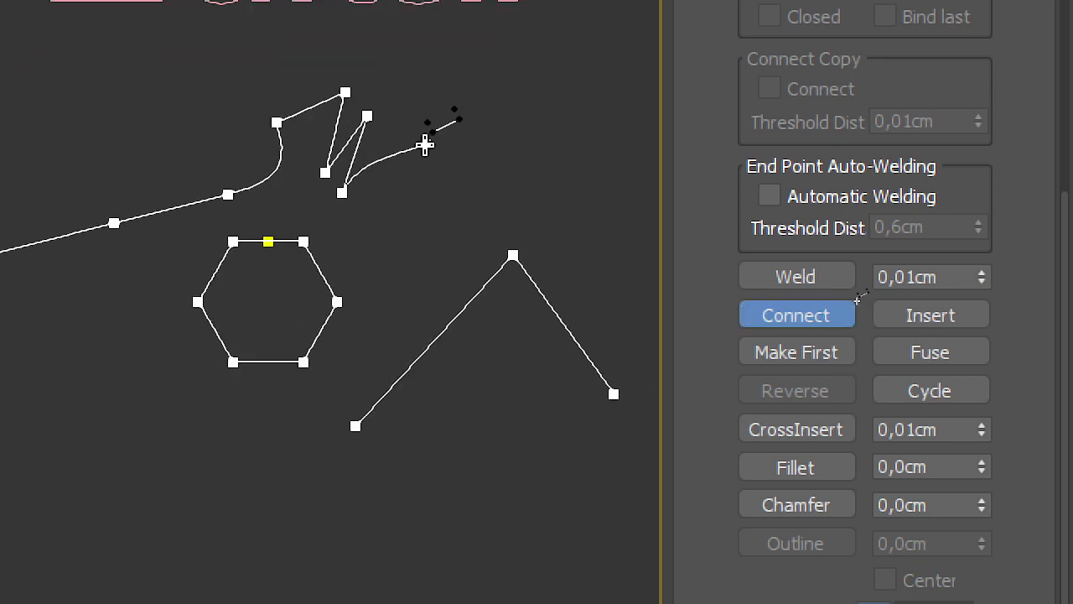
{"action": "mouse_move", "coordinate": [350, 411]}
{"action": "left_mouse_down"}
{"action": "mouse_move", "coordinate": [367, 432]}
{"action": "mouse_move", "coordinate": [356, 428]}
{"action": "left_mouse_up"}
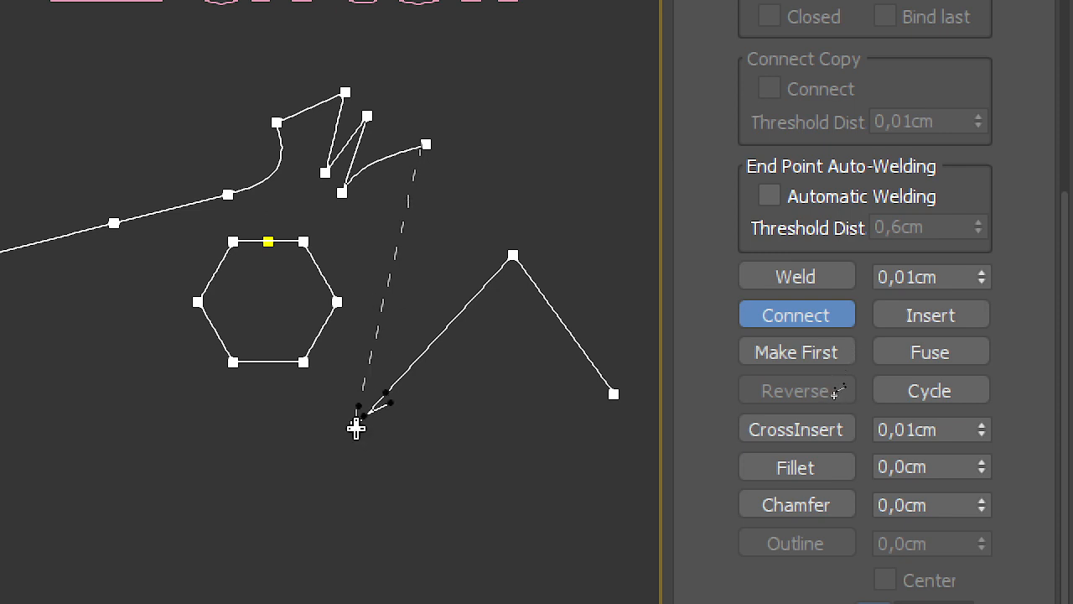
{"action": "left_click_drag", "start_coordinate": [356, 427], "coordinate": [356, 428]}
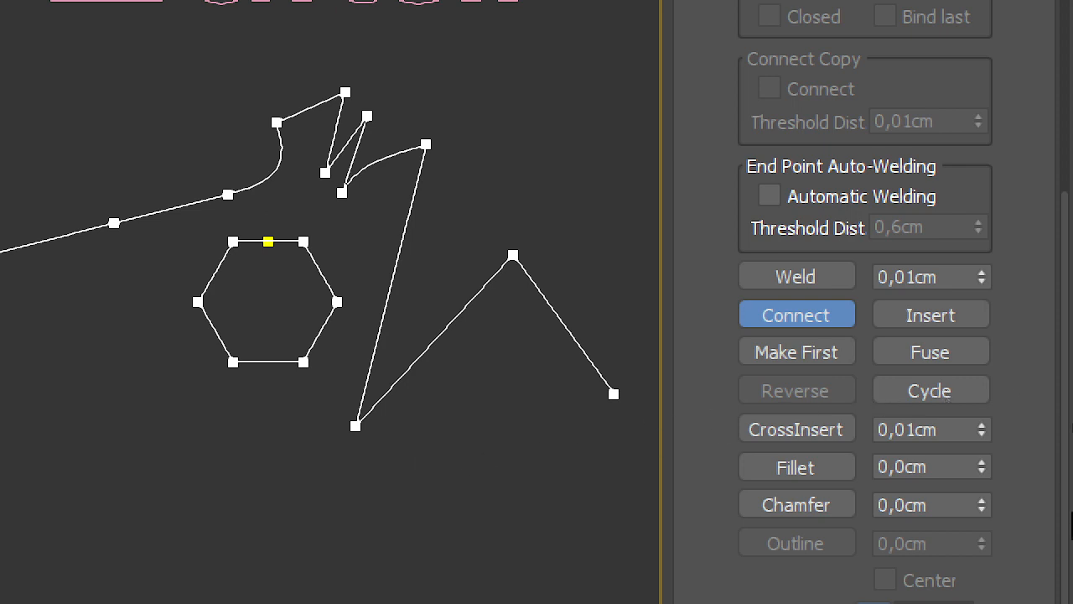
Step: Leave the Connect tool, fuse the zigzag's five inserted vertices and its end vertex into one point, and clear the selection
{"action": "left_click", "coordinate": [943, 356]}
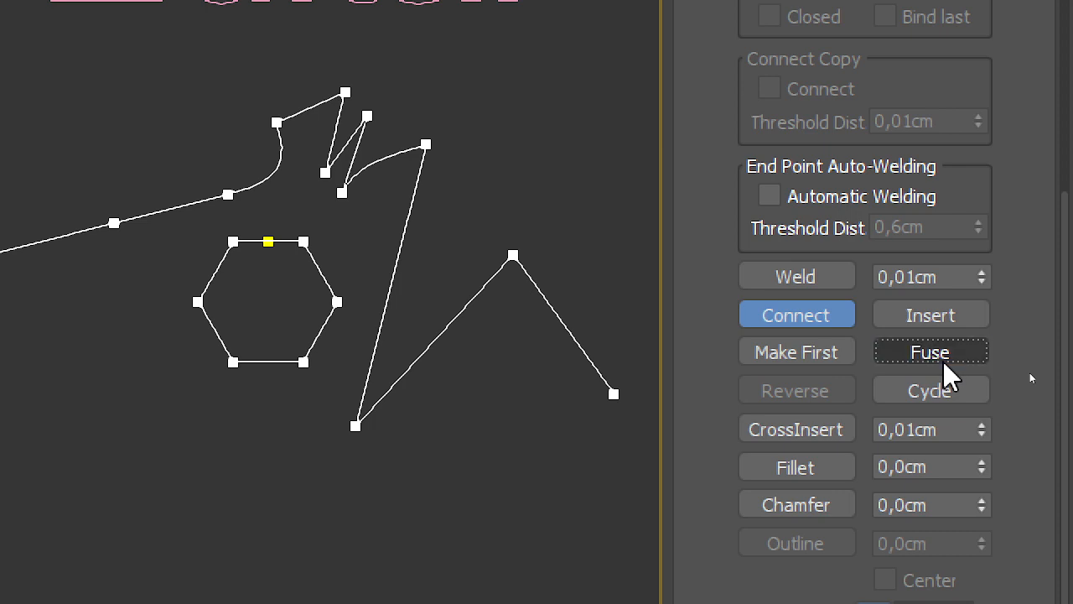
{"action": "right_click", "coordinate": [388, 139]}
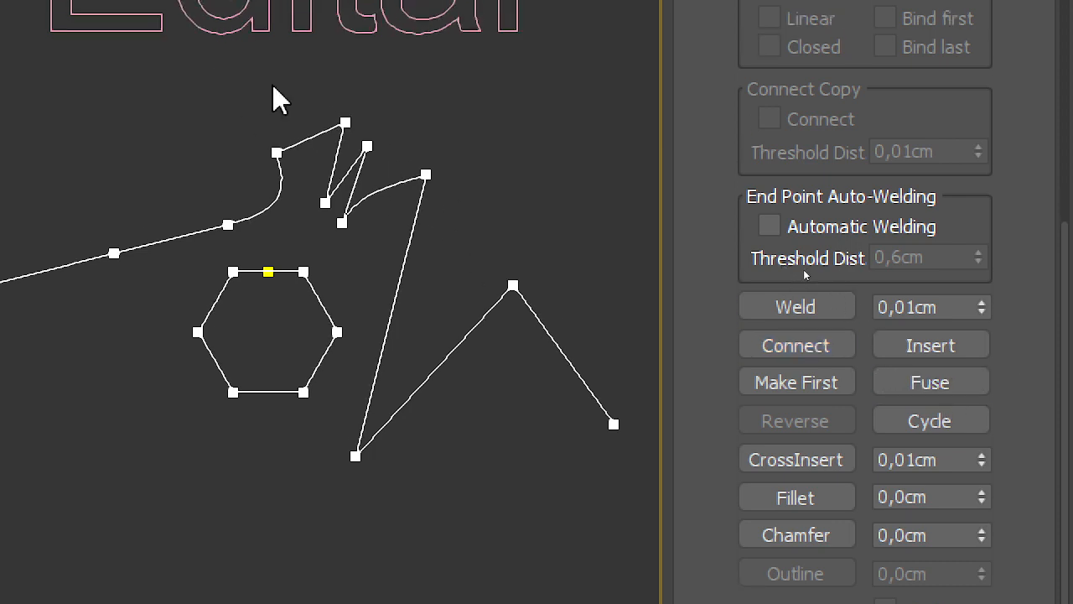
{"action": "left_click_drag", "start_coordinate": [258, 85], "coordinate": [481, 241]}
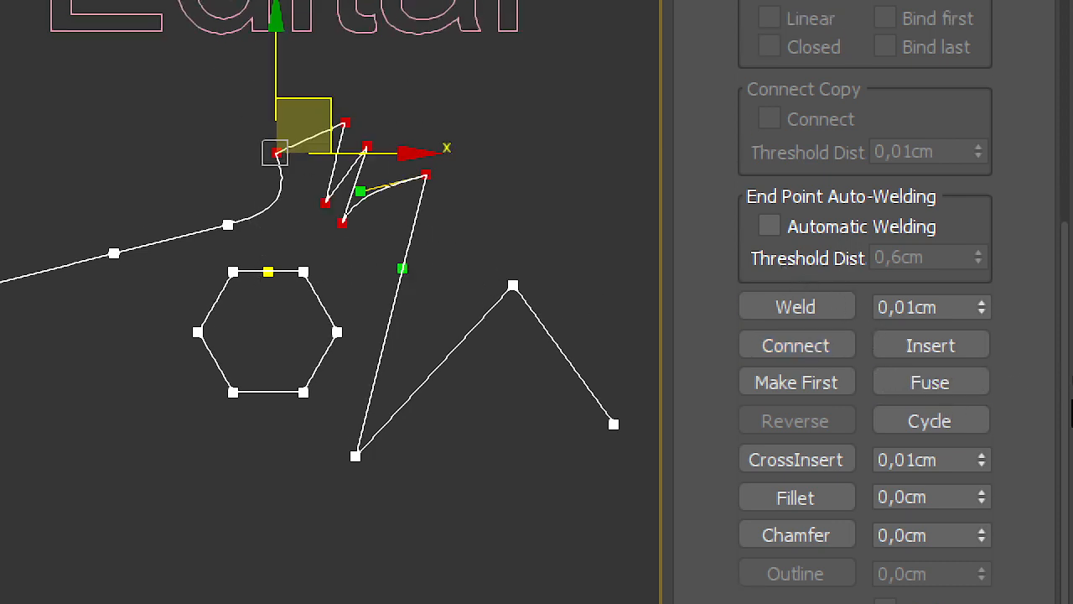
{"action": "left_click", "coordinate": [956, 382]}
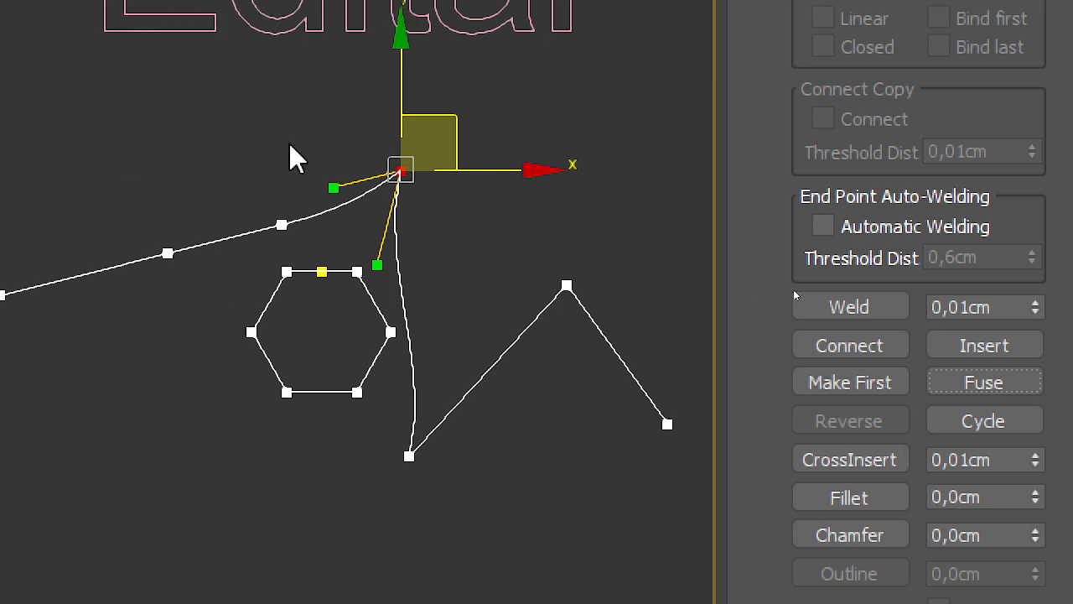
{"action": "left_click", "coordinate": [440, 242]}
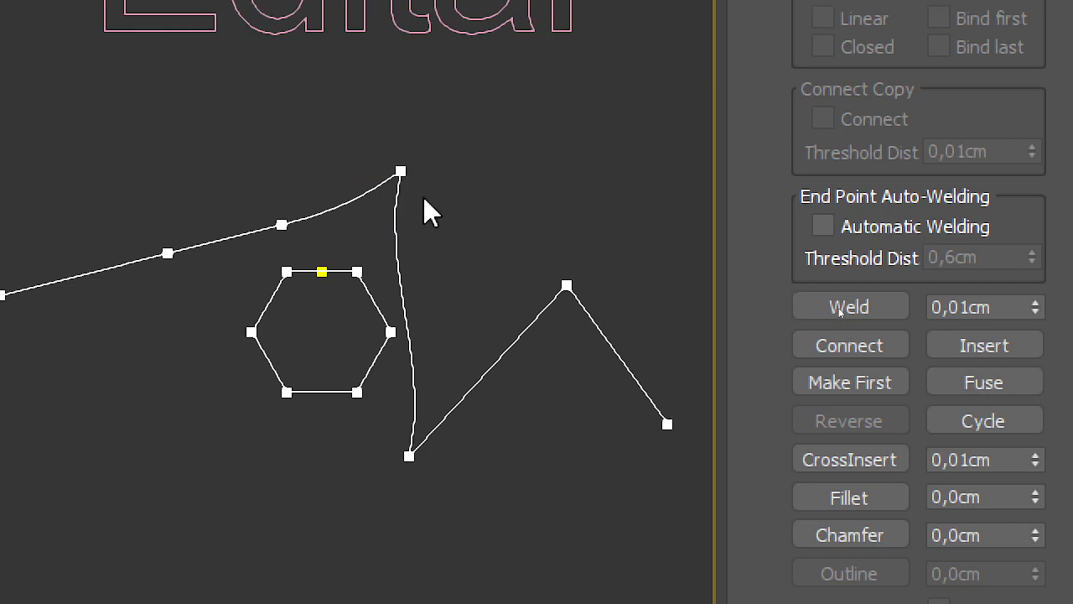
Step: Separate the fused vertices by moving them individually, then rearrange them into an open bump above the hexagon
{"action": "left_click_drag", "start_coordinate": [403, 174], "coordinate": [486, 65]}
{"action": "left_click_drag", "start_coordinate": [400, 172], "coordinate": [368, 118]}
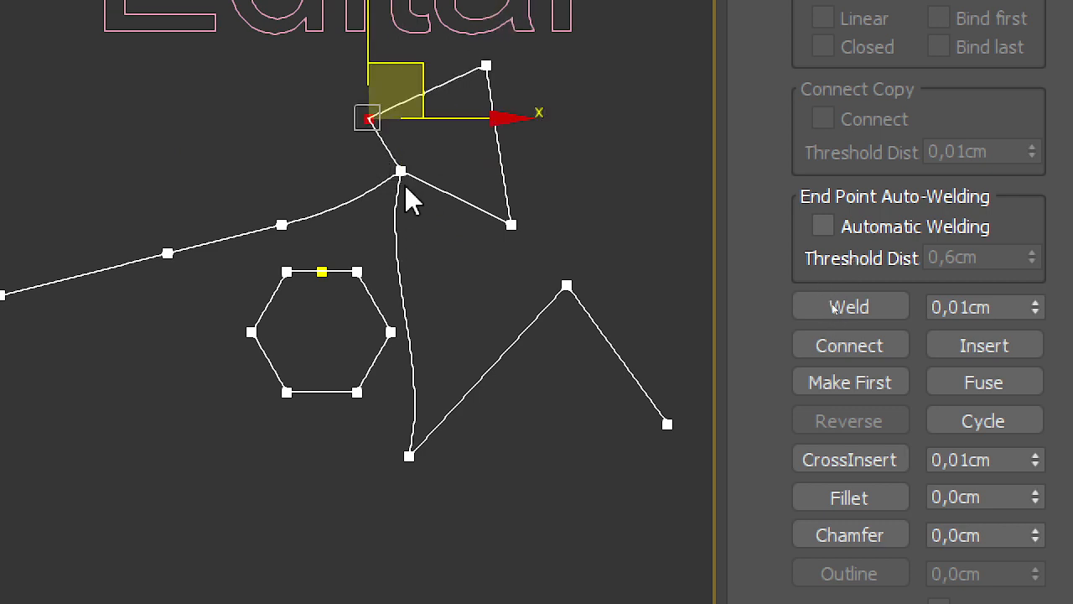
{"action": "left_click_drag", "start_coordinate": [401, 173], "coordinate": [429, 239]}
{"action": "left_click_drag", "start_coordinate": [400, 171], "coordinate": [410, 197]}
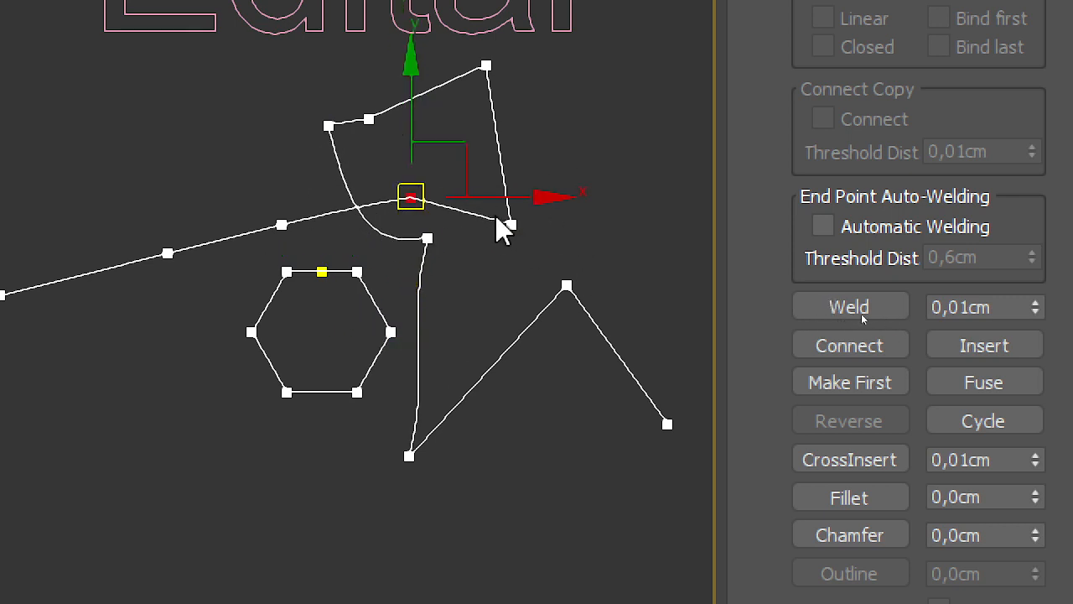
{"action": "left_click_drag", "start_coordinate": [335, 124], "coordinate": [313, 164]}
{"action": "left_click", "coordinate": [260, 149]}
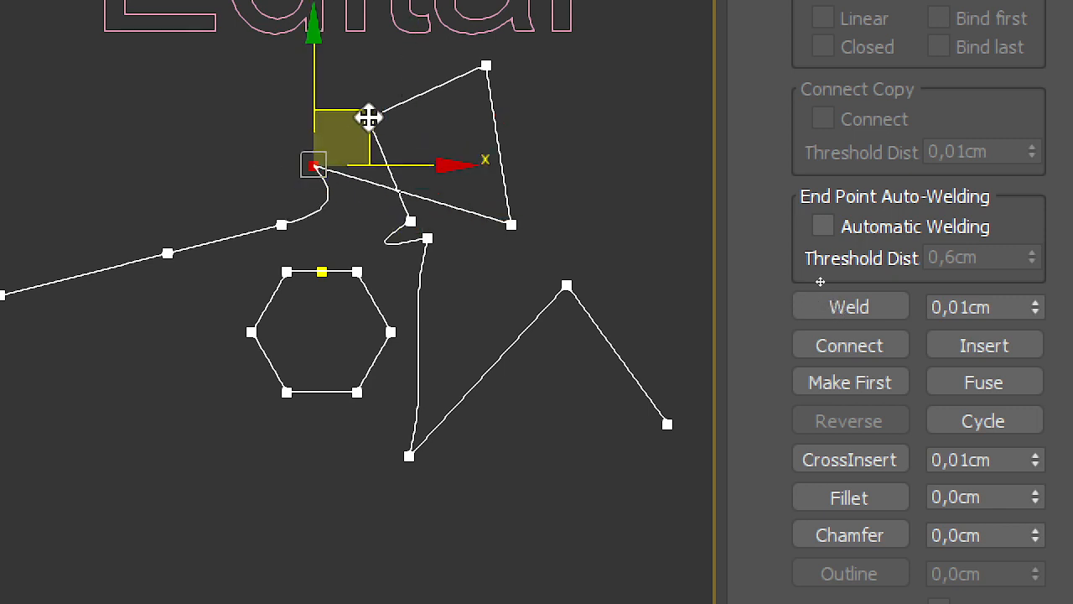
{"action": "left_click_drag", "start_coordinate": [510, 224], "coordinate": [358, 165]}
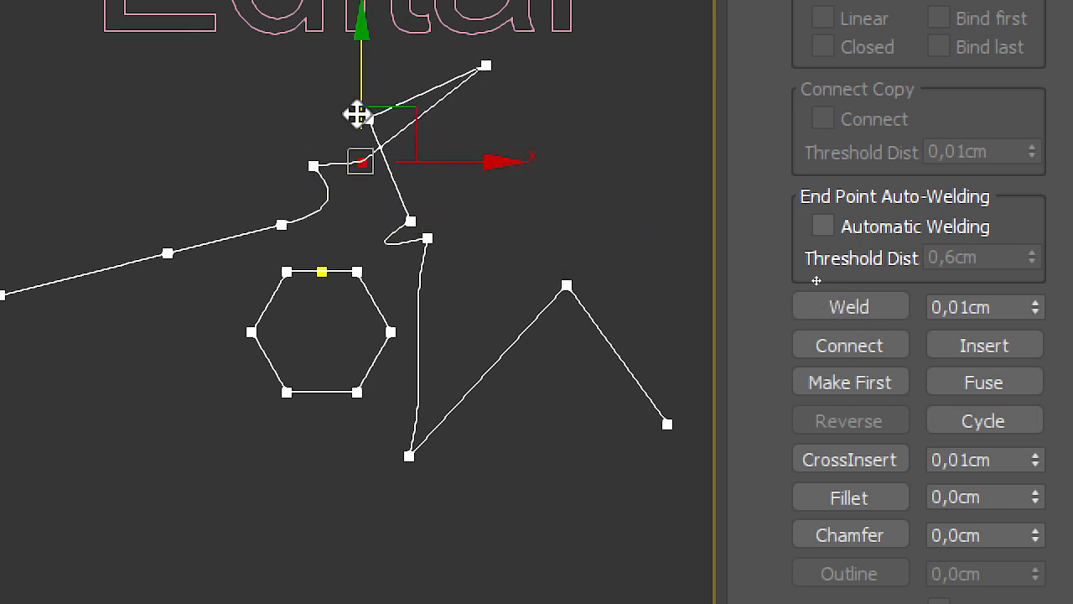
{"action": "left_click_drag", "start_coordinate": [367, 114], "coordinate": [439, 175]}
{"action": "left_click_drag", "start_coordinate": [486, 65], "coordinate": [418, 144]}
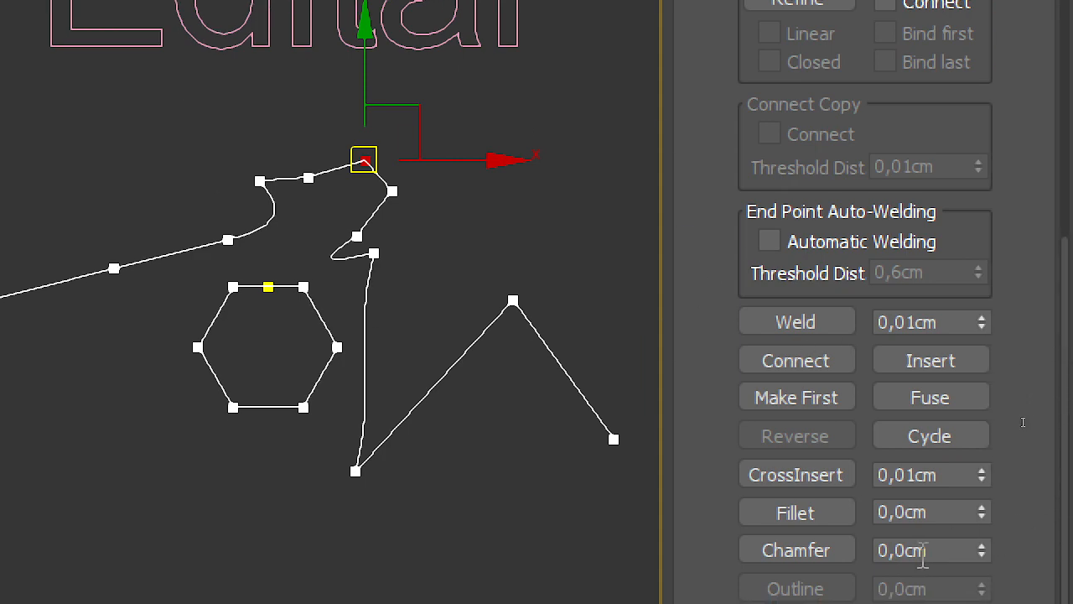
Step: Move the bump's top vertex slightly up, break the spline there, and pull the two loose ends apart
{"action": "scroll", "coordinate": [999, 297], "scroll_direction": "up", "scroll_amount": 5}
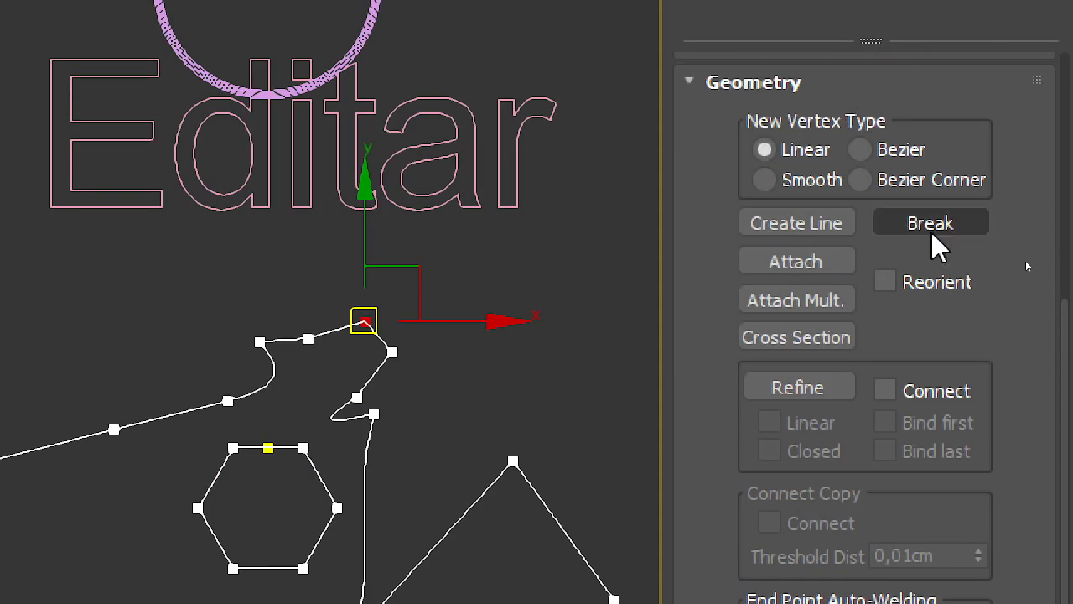
{"action": "left_click", "coordinate": [455, 403]}
{"action": "scroll", "coordinate": [393, 297], "scroll_direction": "up", "scroll_amount": 4}
{"action": "middle_click_drag", "start_coordinate": [393, 201], "coordinate": [403, 151]}
{"action": "scroll", "coordinate": [388, 235], "scroll_direction": "up", "scroll_amount": 2}
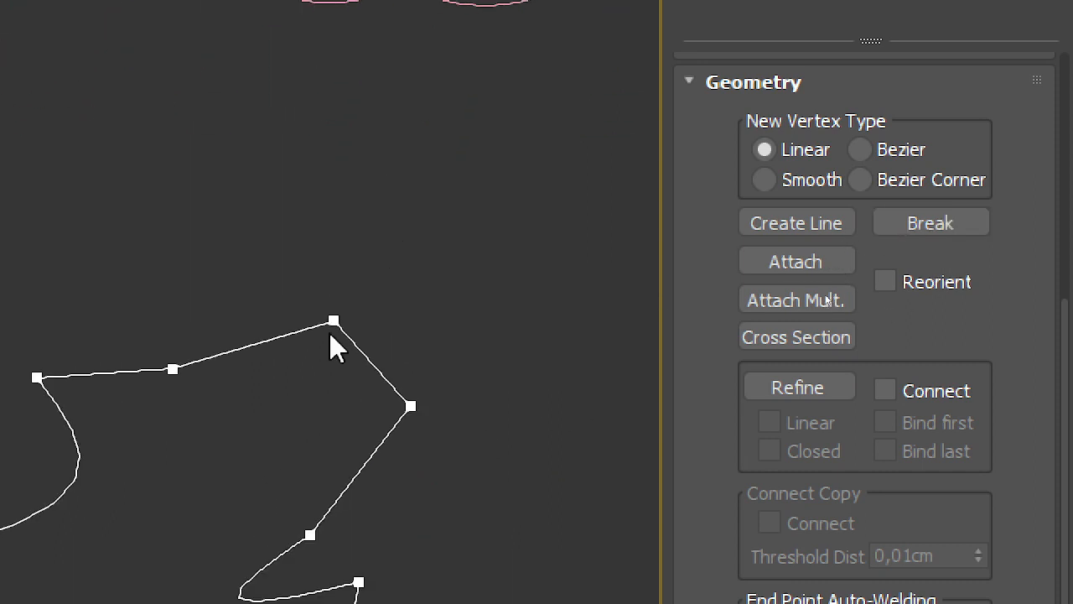
{"action": "left_click_drag", "start_coordinate": [333, 323], "coordinate": [313, 287]}
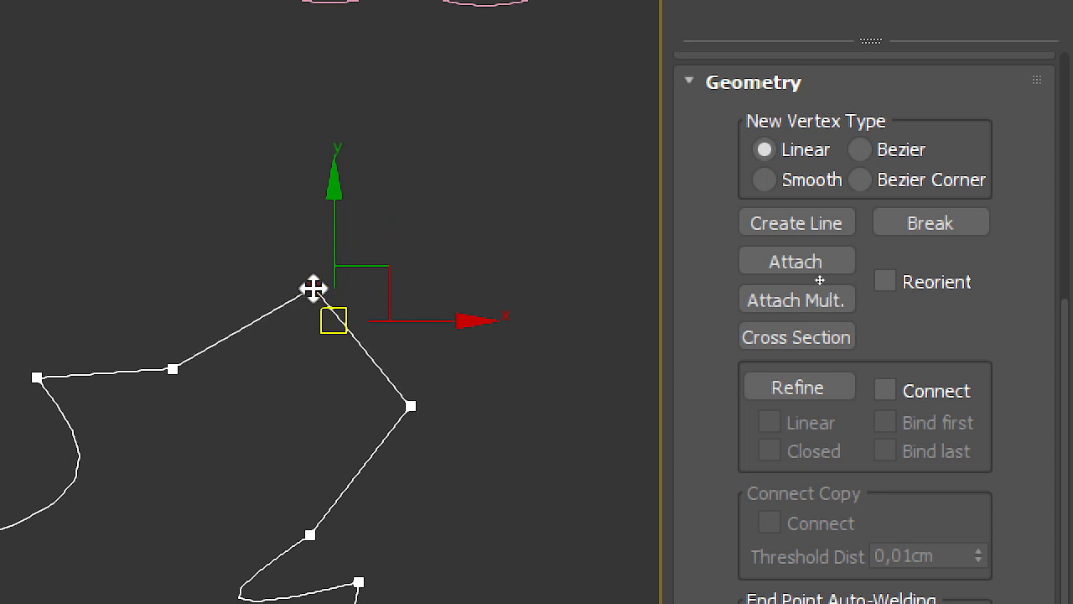
{"action": "left_click", "coordinate": [908, 222]}
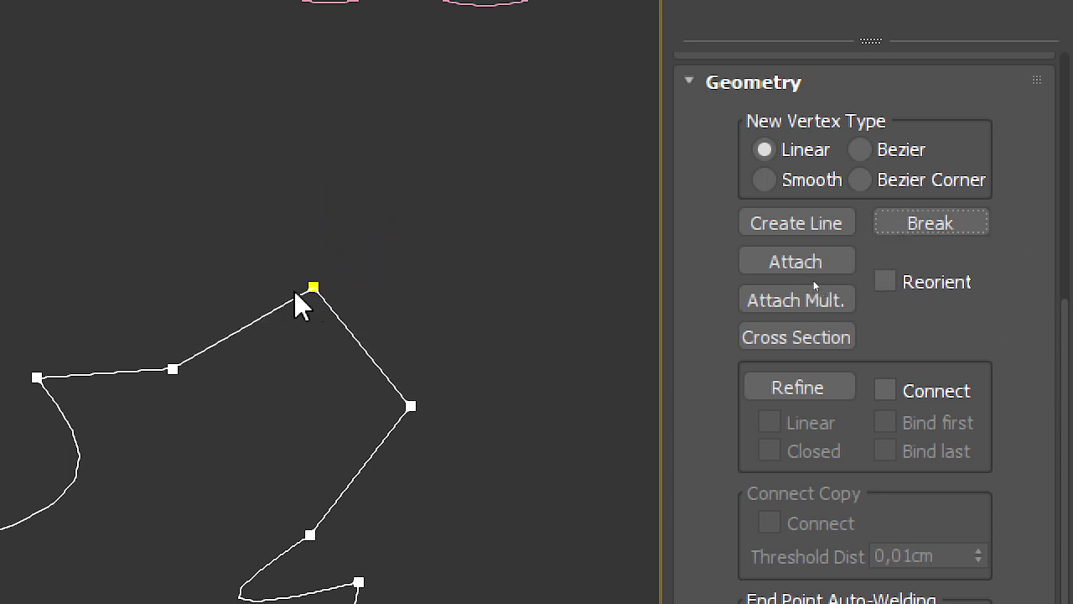
{"action": "left_click_drag", "start_coordinate": [319, 287], "coordinate": [493, 220]}
{"action": "left_click", "coordinate": [399, 339]}
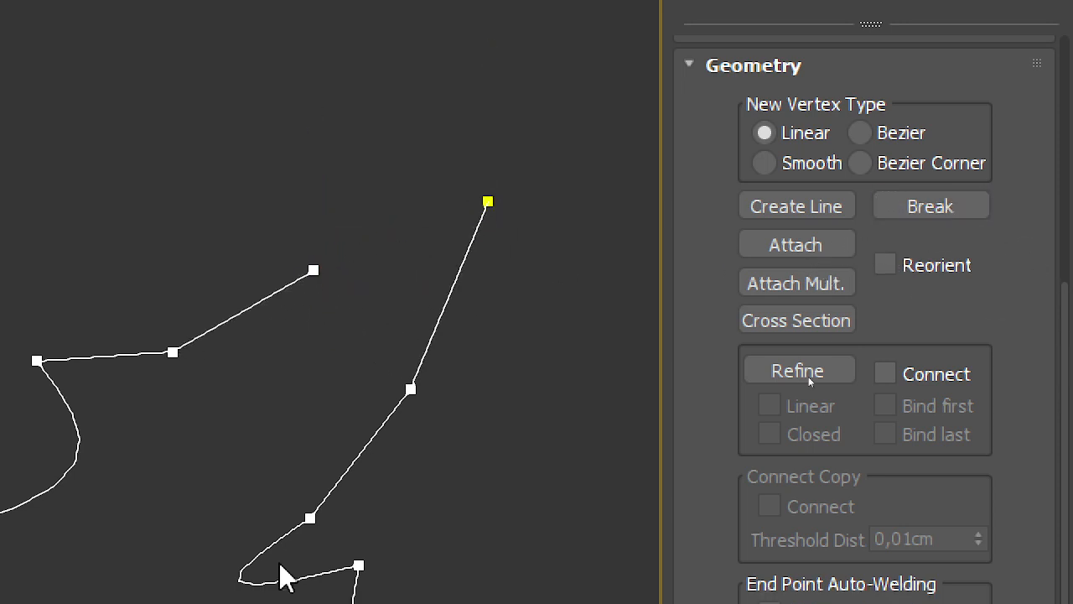
{"action": "left_click_drag", "start_coordinate": [312, 269], "coordinate": [324, 192]}
{"action": "left_click", "coordinate": [513, 191]}
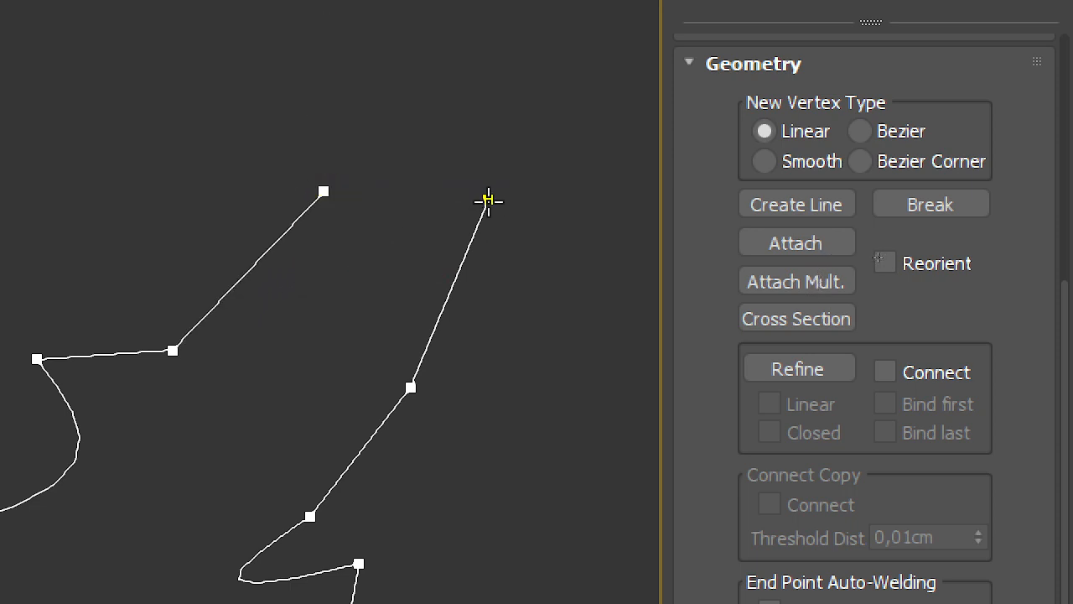
Step: Examine the first vertices of the two broken line pieces and compare the attached splines with the separate shapes
{"action": "scroll", "coordinate": [505, 228], "scroll_direction": "down", "scroll_amount": 3}
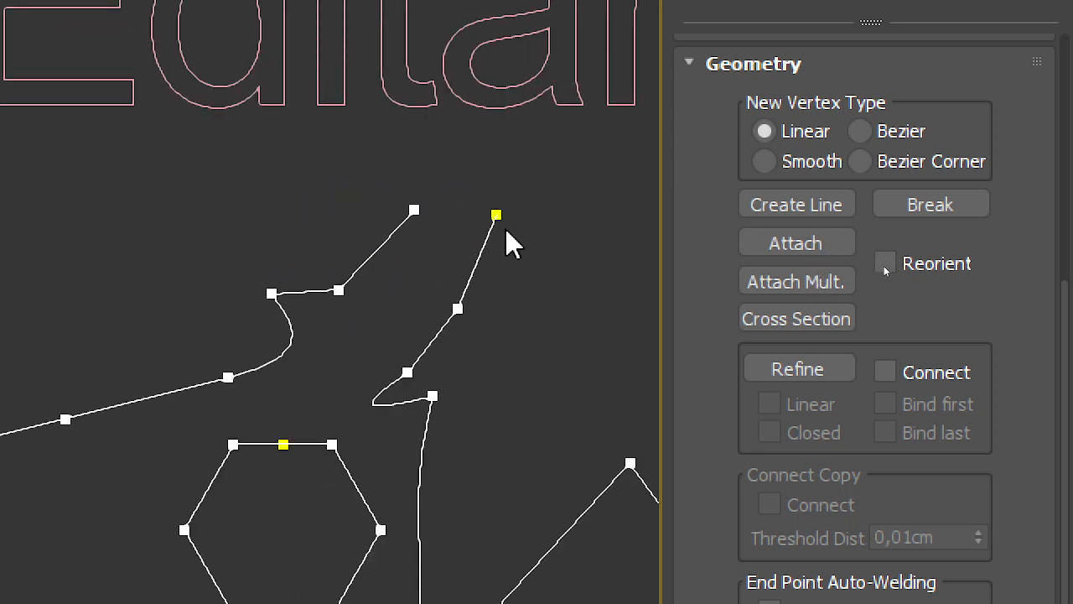
{"action": "middle_click_drag", "start_coordinate": [505, 228], "coordinate": [354, 0]}
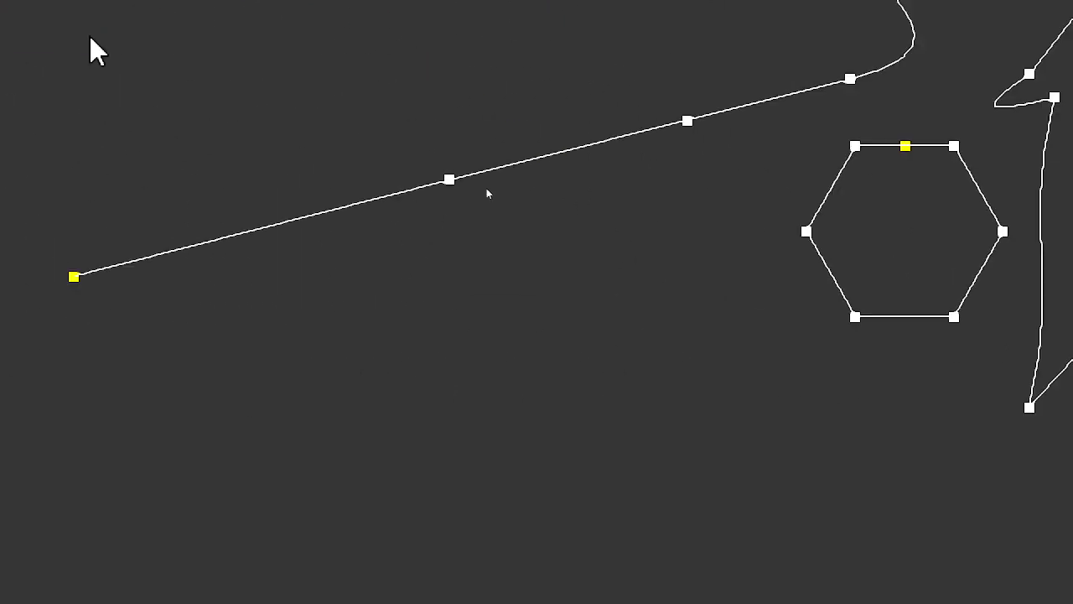
{"action": "scroll", "coordinate": [92, 270], "scroll_direction": "up", "scroll_amount": 3}
{"action": "scroll", "coordinate": [184, 342], "scroll_direction": "up", "scroll_amount": 3}
{"action": "scroll", "coordinate": [90, 295], "scroll_direction": "down", "scroll_amount": 6}
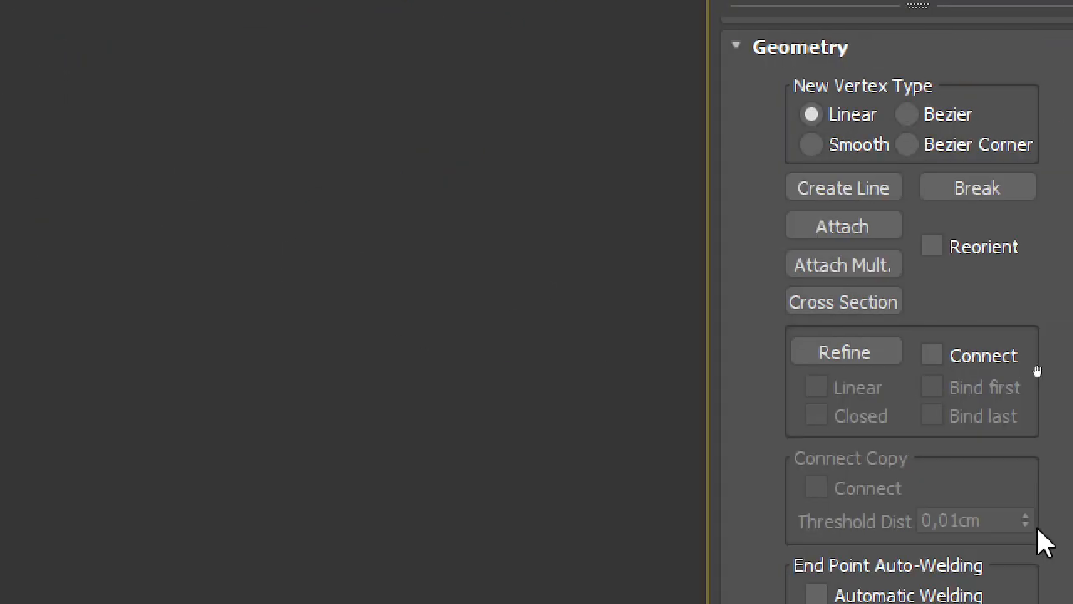
{"action": "scroll", "coordinate": [206, 153], "scroll_direction": "up", "scroll_amount": 3}
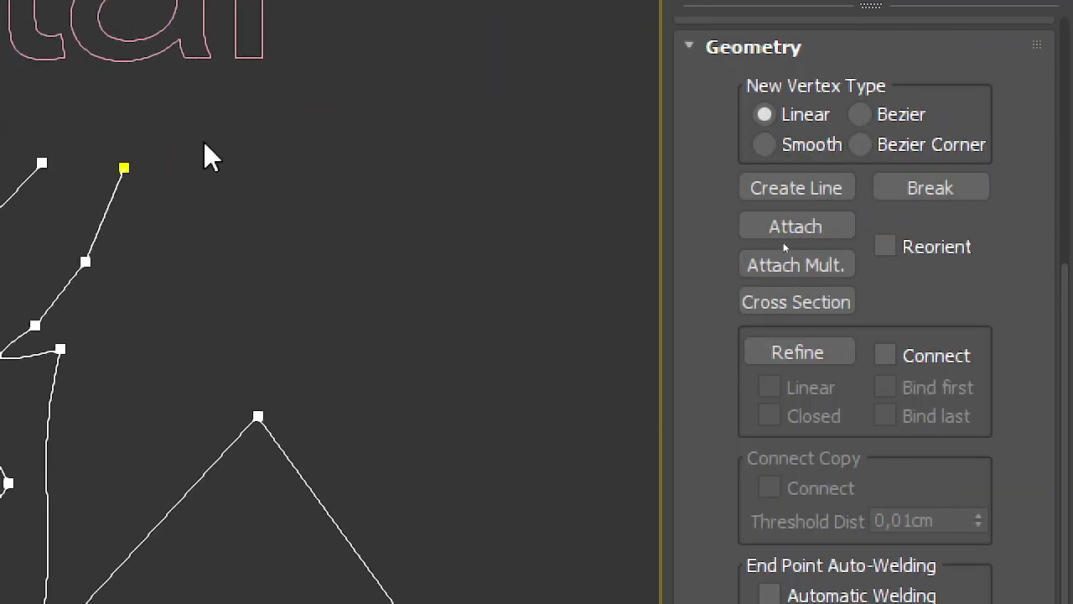
{"action": "middle_click_drag", "start_coordinate": [233, 237], "coordinate": [541, 221]}
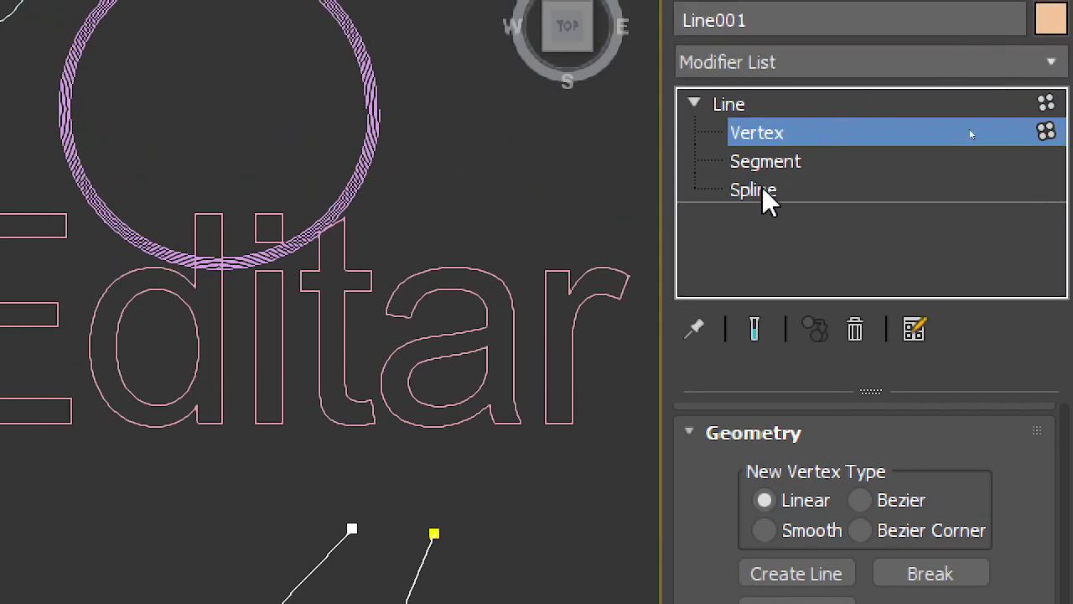
{"action": "scroll", "coordinate": [256, 382], "scroll_direction": "down", "scroll_amount": 3}
{"action": "middle_click_drag", "start_coordinate": [257, 382], "coordinate": [340, 276]}
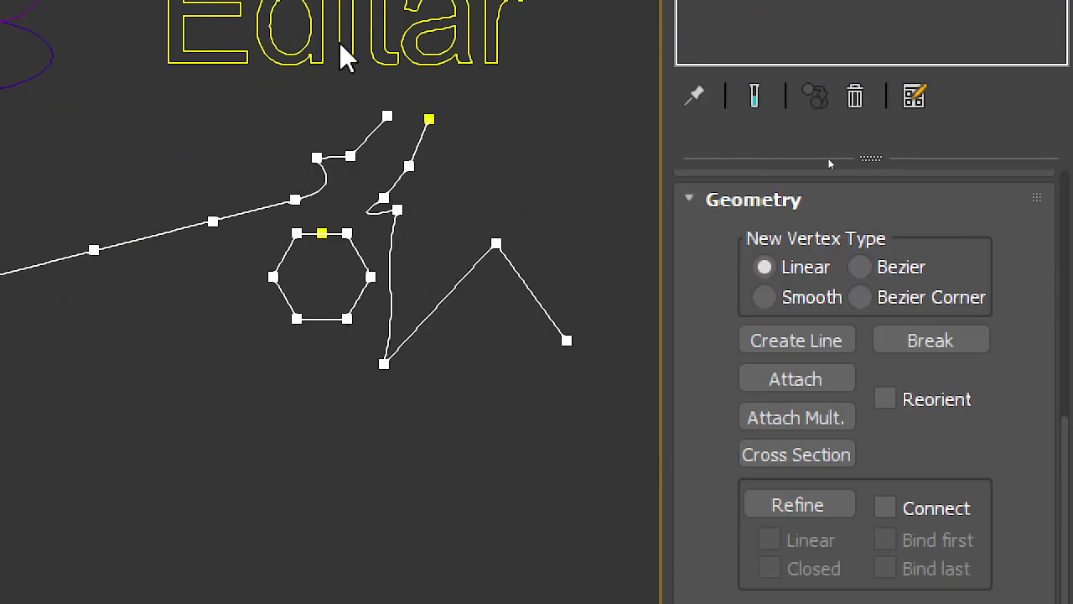
{"action": "middle_click_drag", "start_coordinate": [405, 502], "coordinate": [444, 522]}
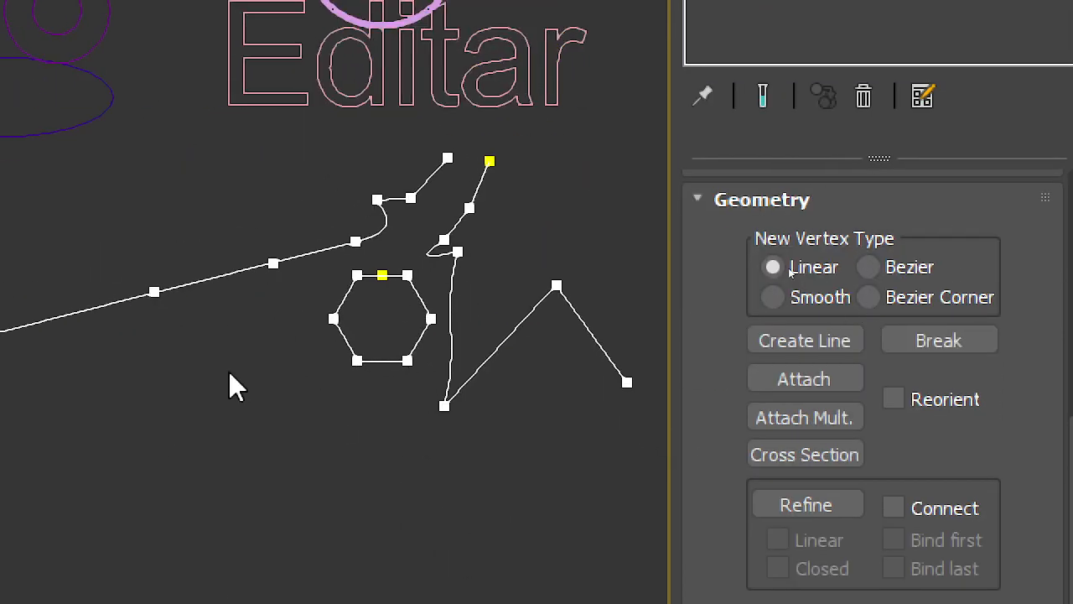
{"action": "middle_click_drag", "start_coordinate": [60, 242], "coordinate": [279, 498]}
{"action": "middle_click_drag", "start_coordinate": [421, 288], "coordinate": [195, 84]}
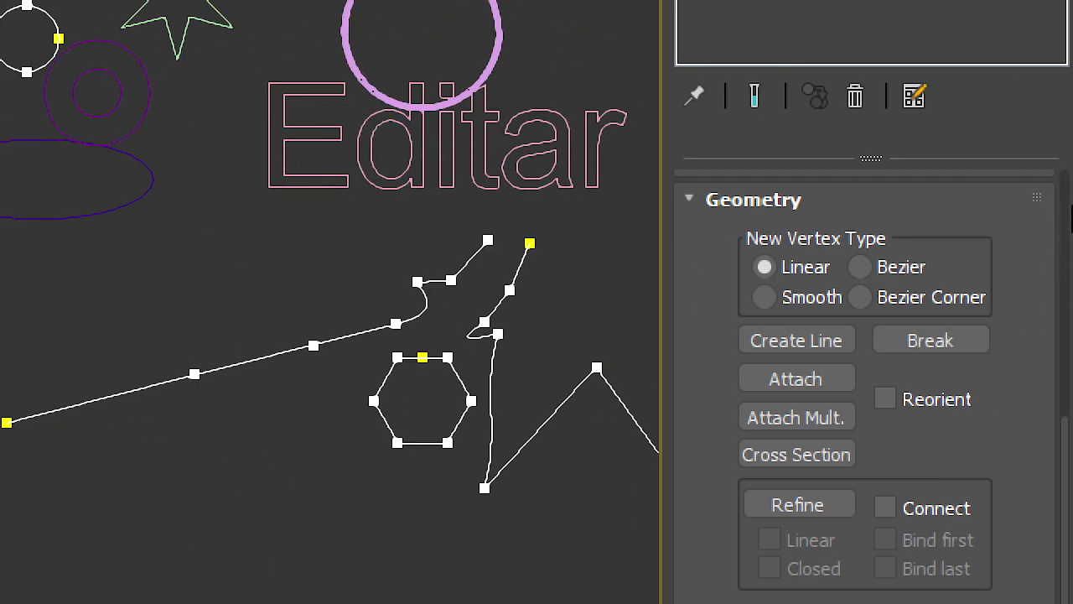
Step: Switch to Spline editing and select the hexagon, the peaked line piece, and the long slanted piece one after another
{"action": "left_click", "coordinate": [764, 0]}
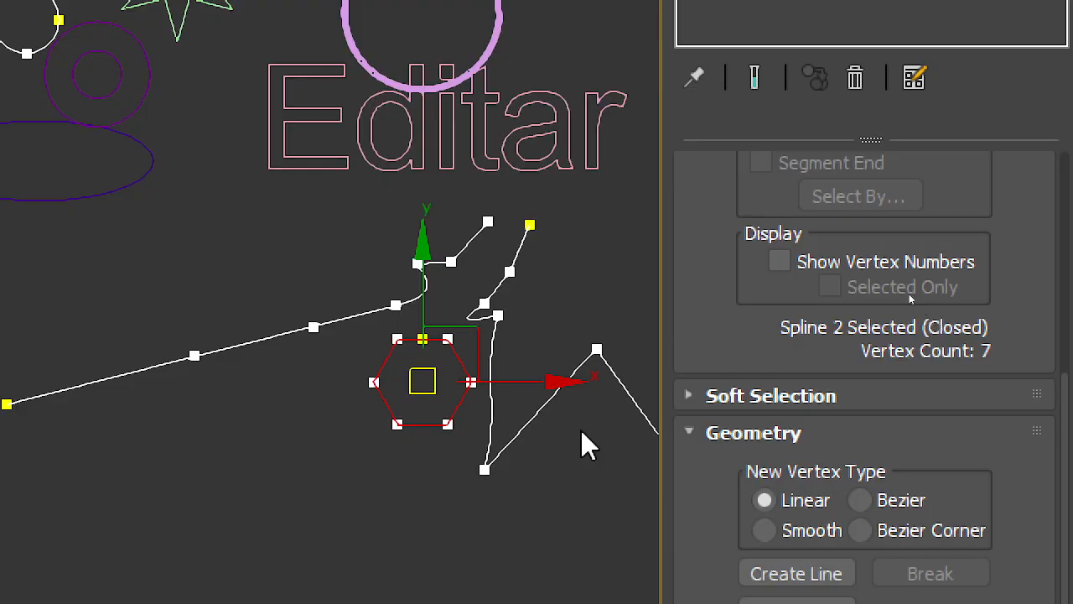
{"action": "left_click", "coordinate": [531, 426]}
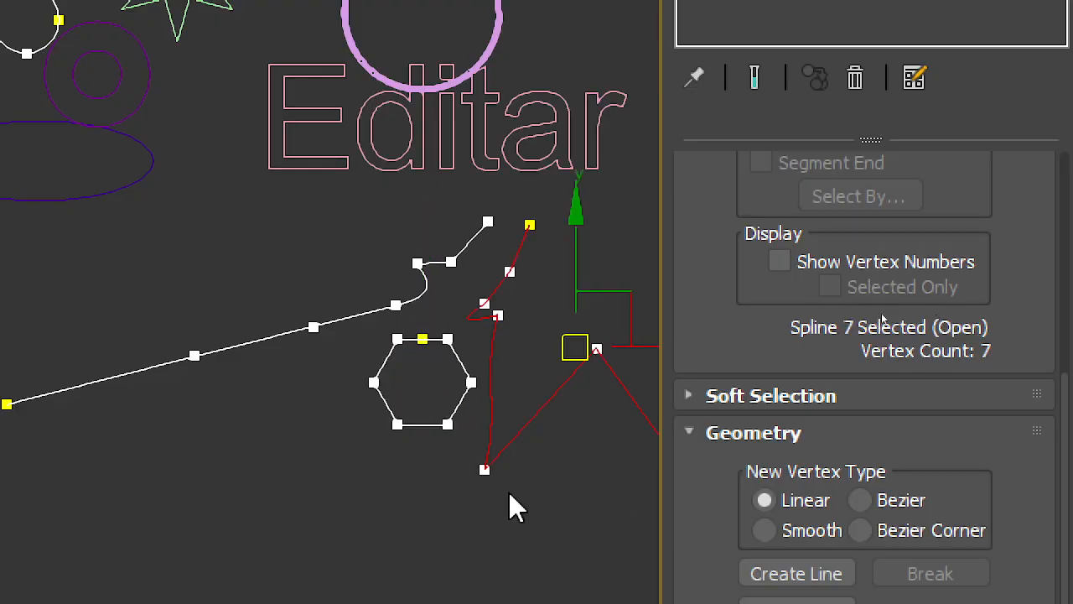
{"action": "left_click", "coordinate": [331, 321]}
Step: Select the attached circle spline and move it below the long slanted line, beside the hexagon
{"action": "middle_click_drag", "start_coordinate": [228, 132], "coordinate": [408, 294]}
{"action": "left_click", "coordinate": [315, 263]}
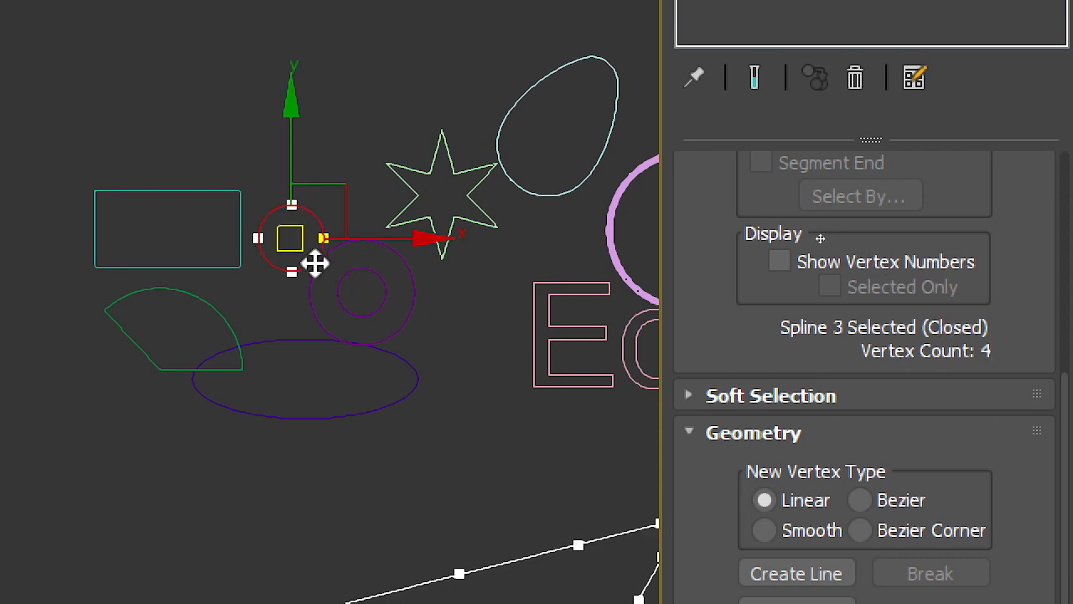
{"action": "left_click_drag", "start_coordinate": [350, 182], "coordinate": [549, 453]}
{"action": "middle_click_drag", "start_coordinate": [549, 452], "coordinate": [175, 126]}
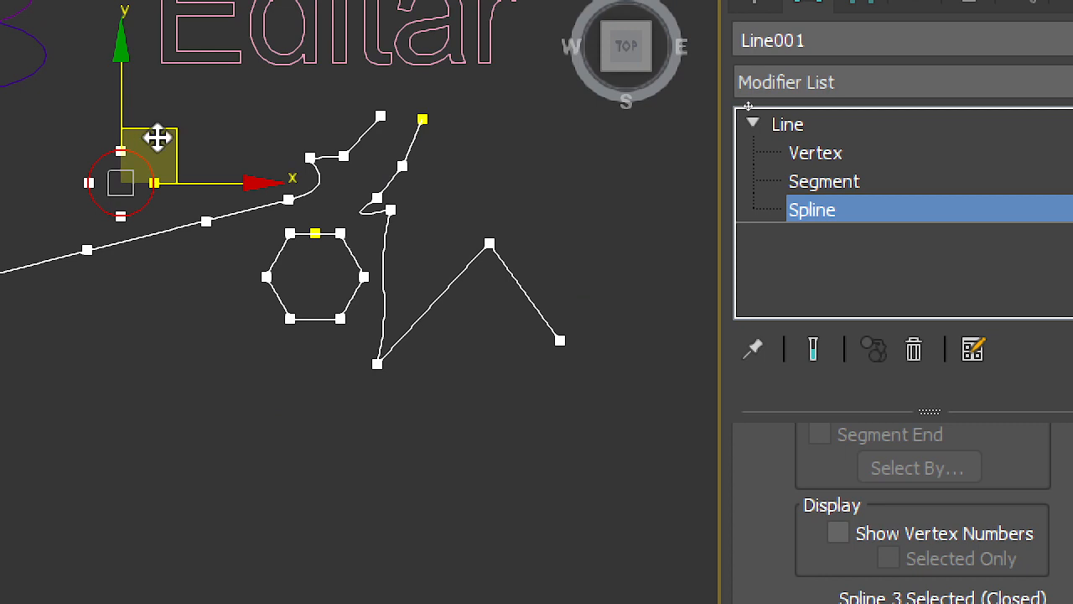
{"action": "left_click_drag", "start_coordinate": [161, 138], "coordinate": [192, 337]}
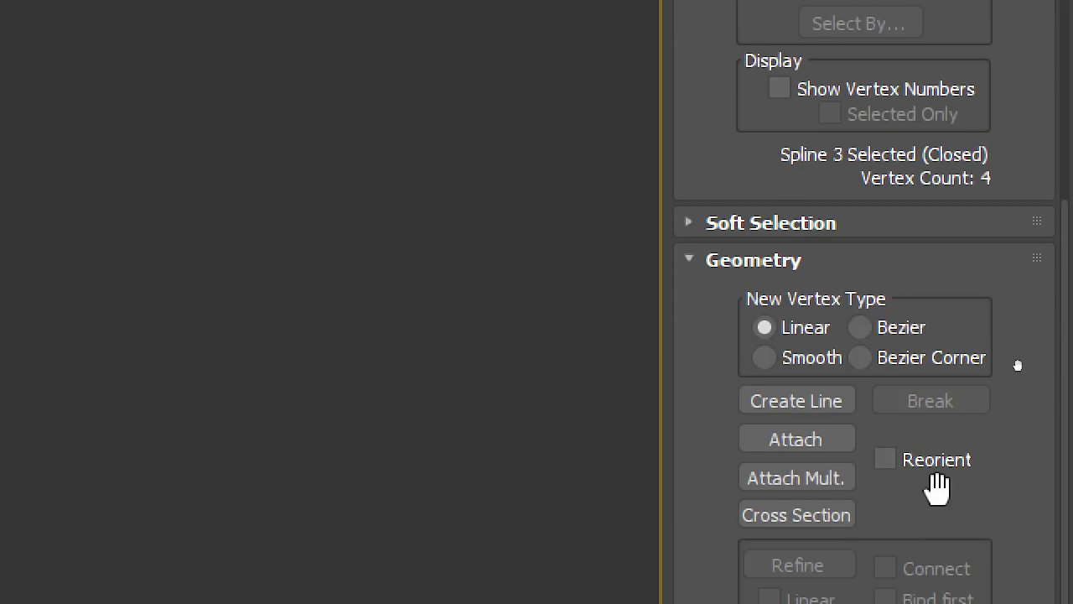
Step: Activate the Outline tool for the selected circle spline
{"action": "left_click_drag", "start_coordinate": [916, 528], "coordinate": [864, 155]}
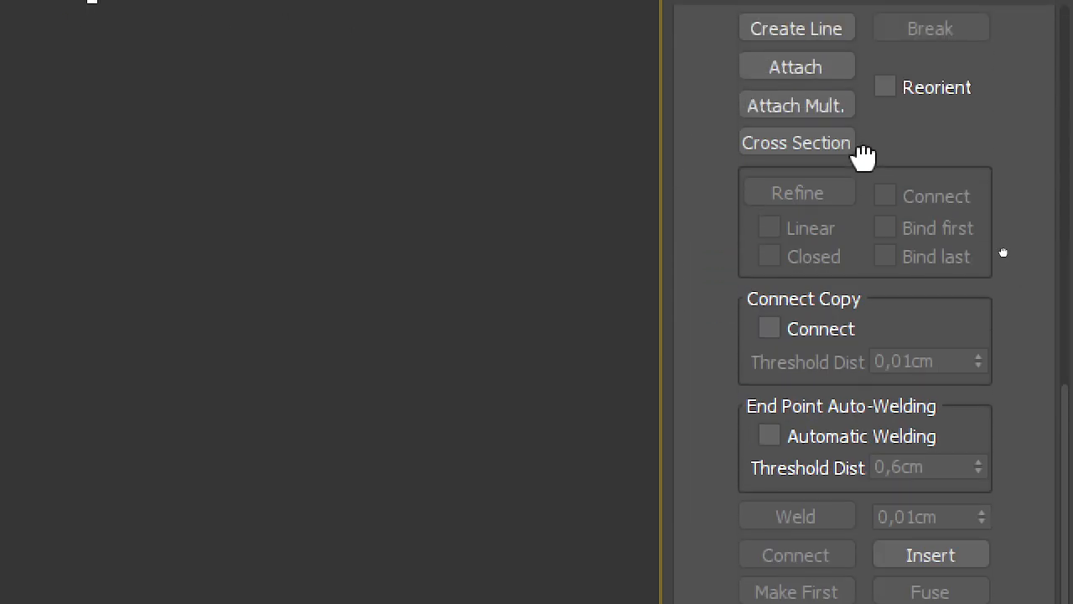
{"action": "left_click_drag", "start_coordinate": [1006, 346], "coordinate": [1009, 247]}
{"action": "left_click", "coordinate": [766, 372]}
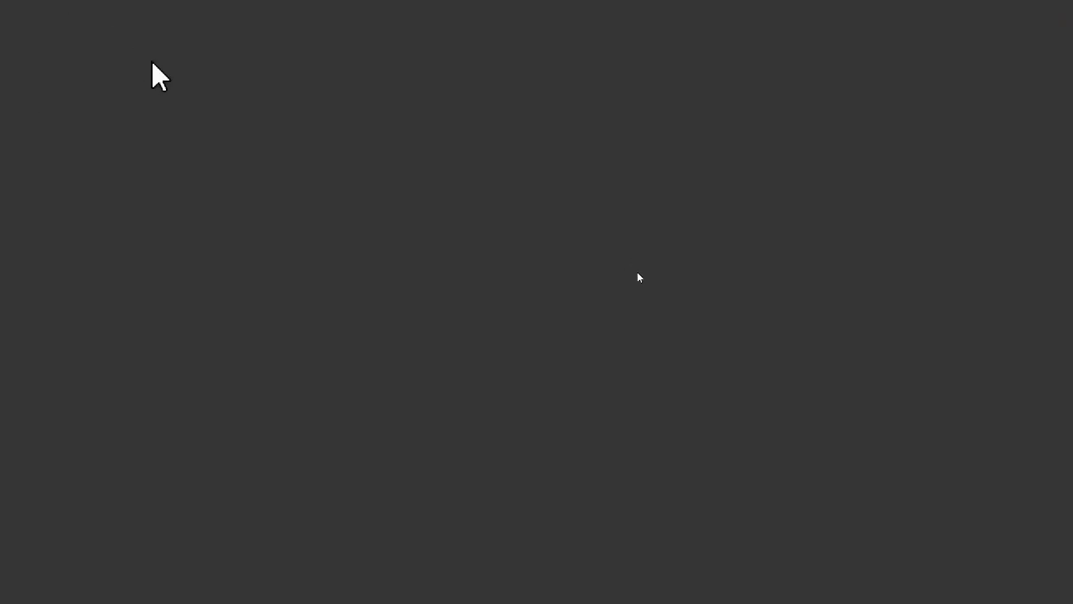
{"action": "middle_click_drag", "start_coordinate": [421, 340], "coordinate": [549, 541]}
{"action": "scroll", "coordinate": [549, 542], "scroll_direction": "down", "scroll_amount": 4}
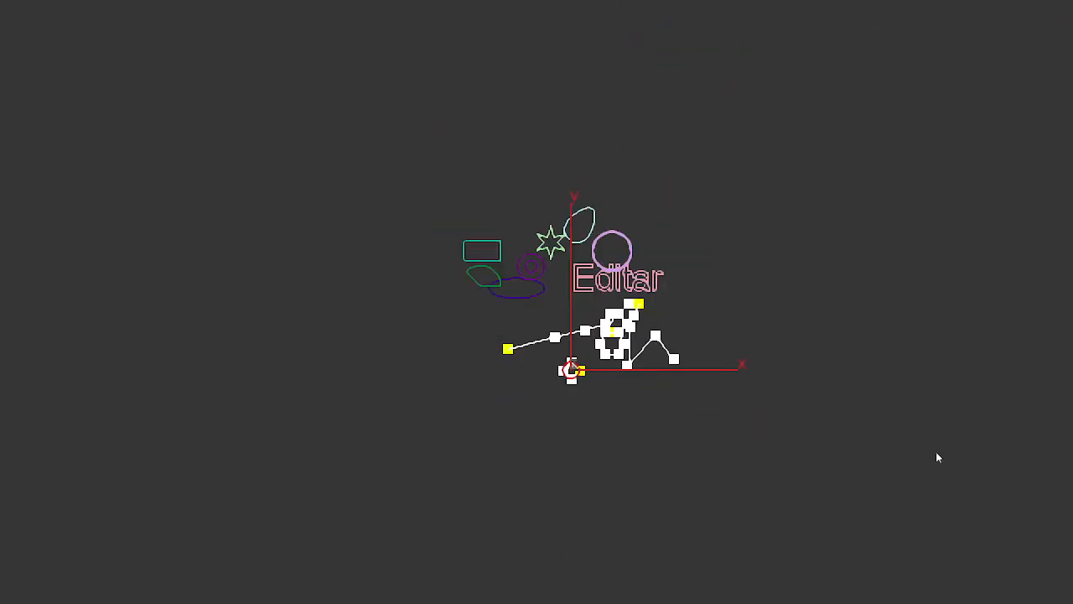
{"action": "key", "text": "z"}
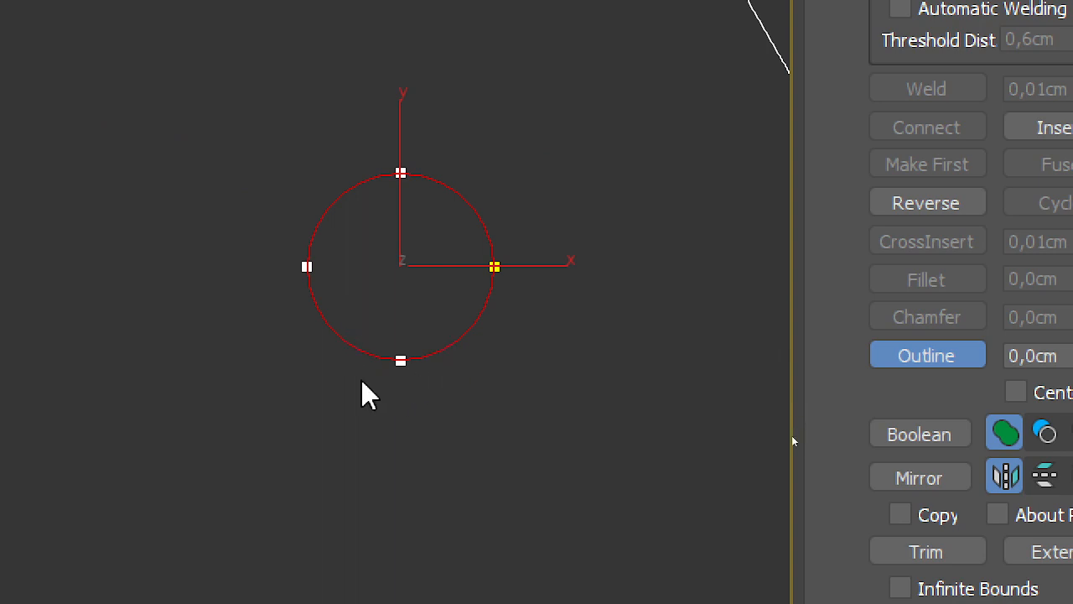
Step: Try outlining the circle outward freehand and inward with the offset value, and undo the outlines
{"action": "left_click_drag", "start_coordinate": [473, 337], "coordinate": [505, 393]}
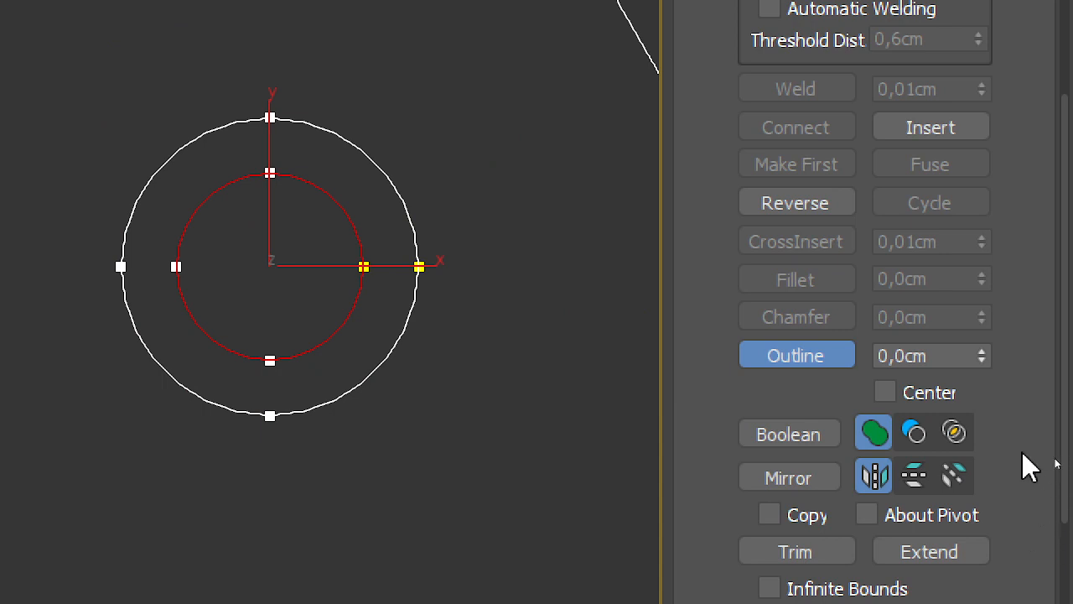
{"action": "key", "text": "ctrl+z"}
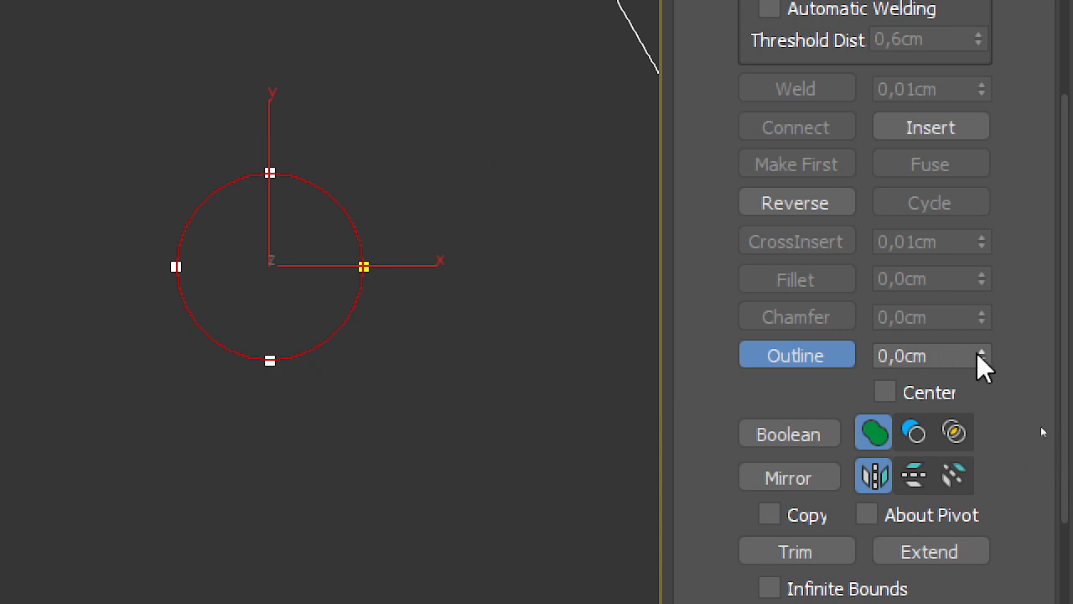
{"action": "mouse_move", "coordinate": [982, 357]}
{"action": "left_mouse_down"}
{"action": "mouse_move", "coordinate": [990, 340]}
{"action": "mouse_move", "coordinate": [1001, 352]}
{"action": "left_mouse_up"}
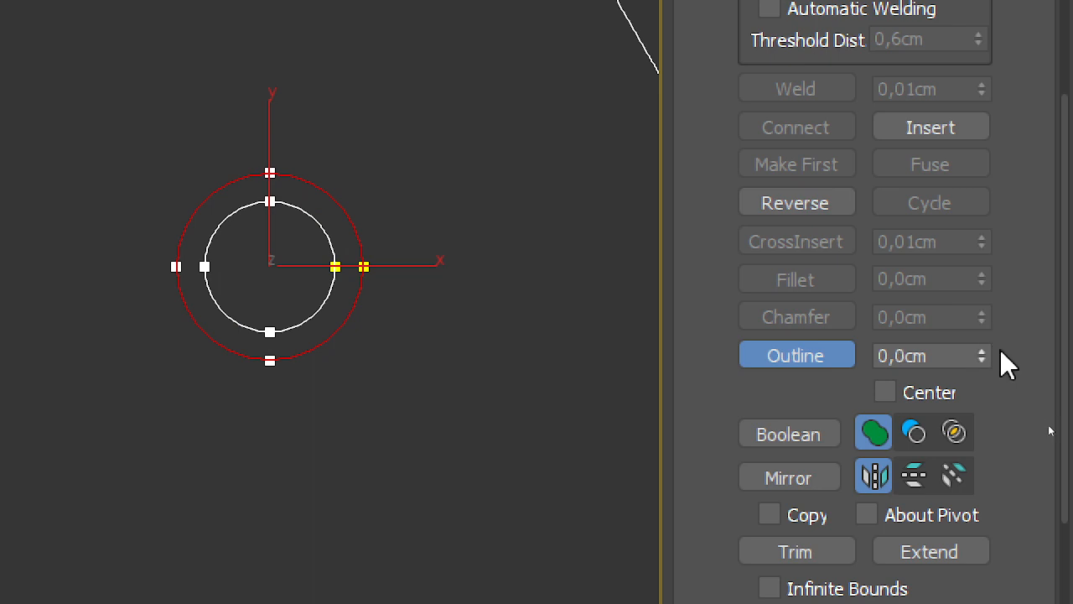
{"action": "left_click_drag", "start_coordinate": [981, 359], "coordinate": [990, 379]}
{"action": "key", "text": "ctrl+z"}
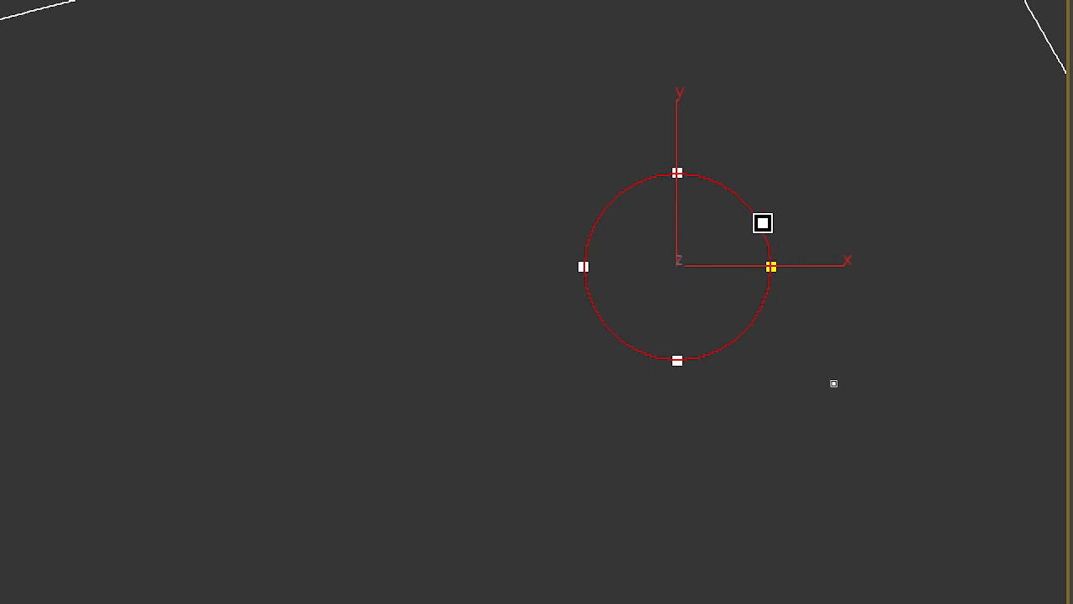
Step: Outline the circle slightly outward into a thin ring, and outline the long slanted line piece along its upper side
{"action": "left_click_drag", "start_coordinate": [762, 223], "coordinate": [839, 247]}
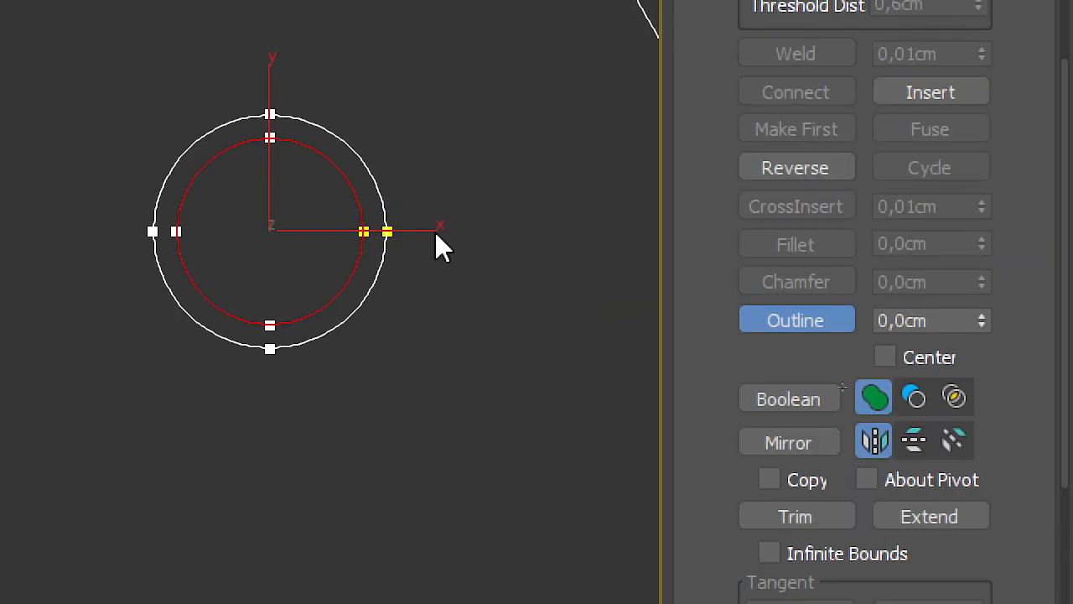
{"action": "scroll", "coordinate": [755, 212], "scroll_direction": "down", "scroll_amount": 5}
{"action": "middle_click_drag", "start_coordinate": [772, 163], "coordinate": [726, 603]}
{"action": "middle_click_drag", "start_coordinate": [853, 401], "coordinate": [860, 279]}
{"action": "middle_click_drag", "start_coordinate": [453, 246], "coordinate": [446, 181]}
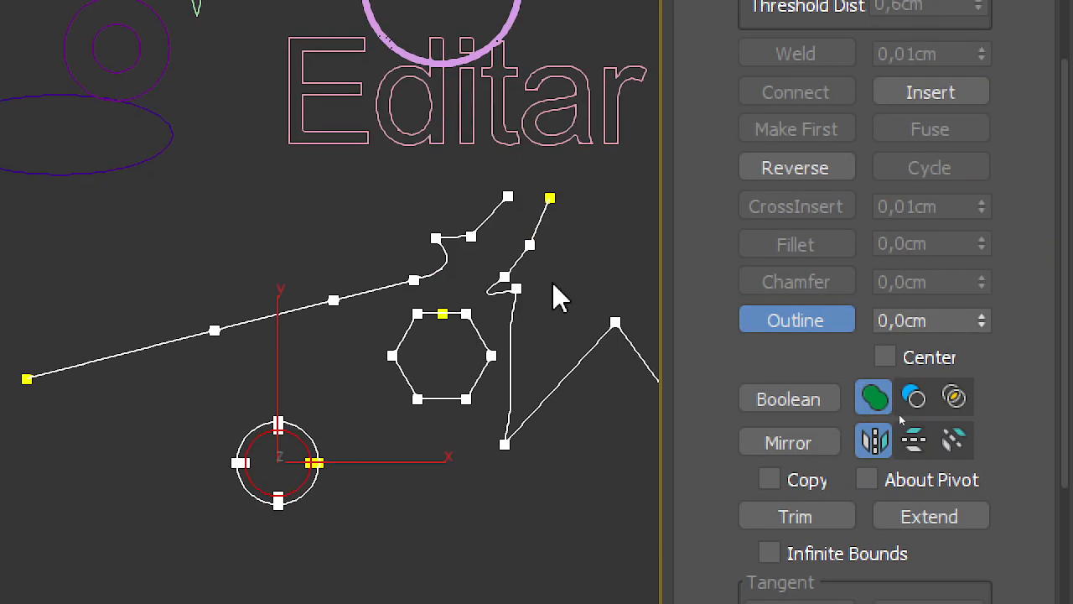
{"action": "middle_click_drag", "start_coordinate": [552, 281], "coordinate": [524, 269]}
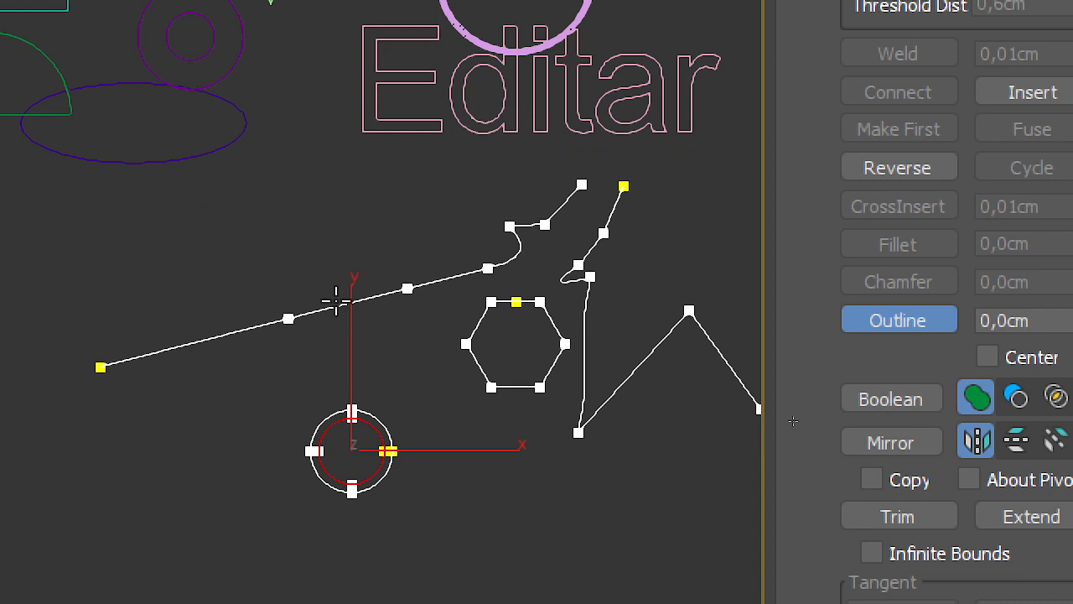
{"action": "mouse_move", "coordinate": [335, 300]}
{"action": "left_mouse_down"}
{"action": "mouse_move", "coordinate": [324, 274]}
{"action": "mouse_move", "coordinate": [333, 263]}
{"action": "mouse_move", "coordinate": [341, 282]}
{"action": "left_mouse_up"}
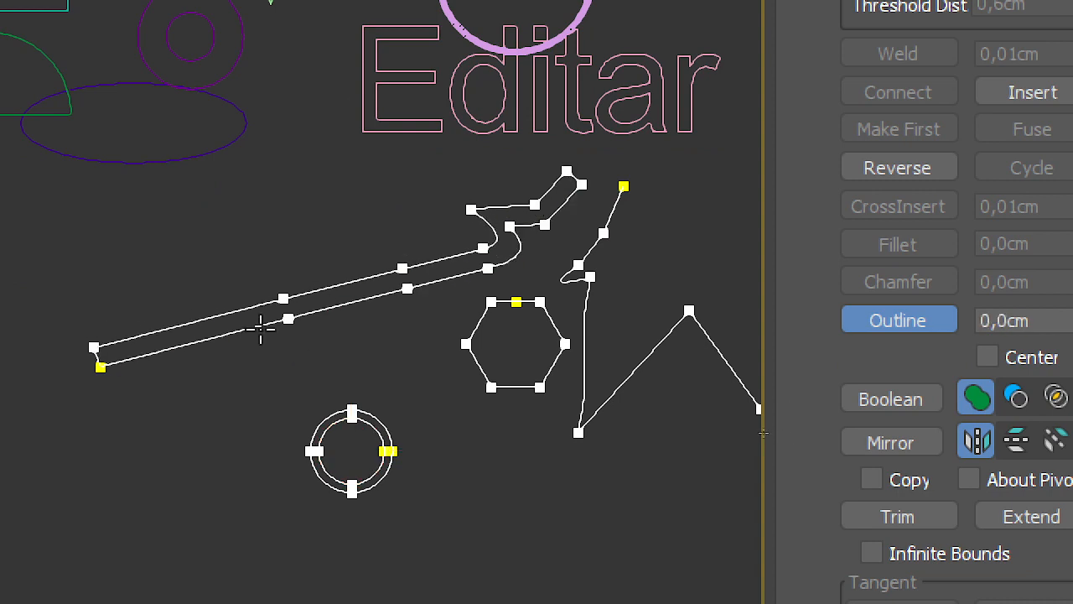
Step: Examine both ends of the outlined slanted line piece and the ring beneath it
{"action": "scroll", "coordinate": [260, 329], "scroll_direction": "up", "scroll_amount": 4}
{"action": "middle_click_drag", "start_coordinate": [528, 206], "coordinate": [205, 323]}
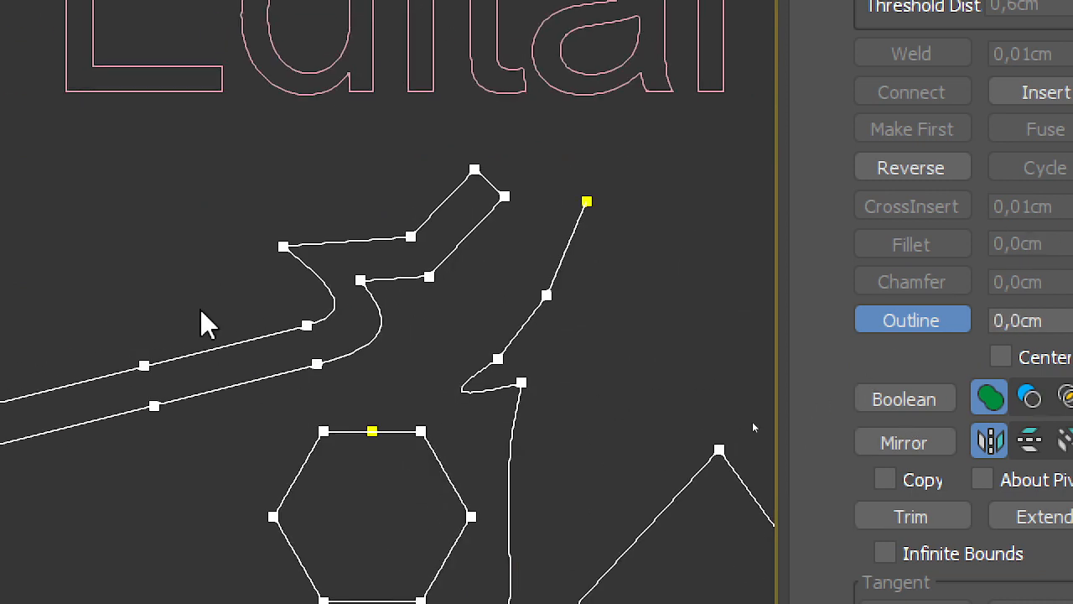
{"action": "scroll", "coordinate": [420, 245], "scroll_direction": "up", "scroll_amount": 4}
{"action": "scroll", "coordinate": [546, 201], "scroll_direction": "up", "scroll_amount": 4}
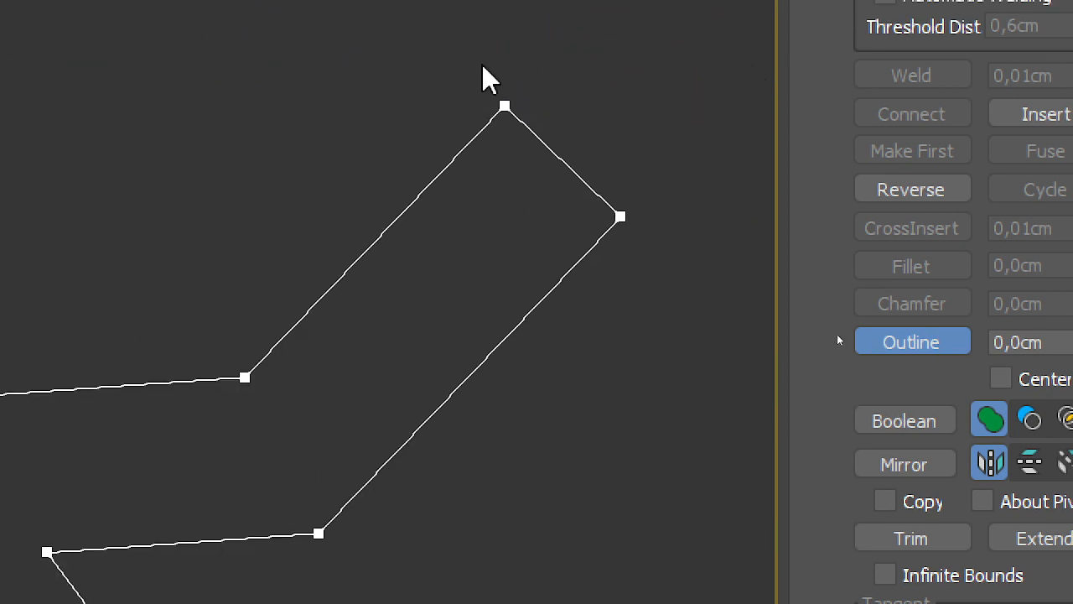
{"action": "scroll", "coordinate": [618, 215], "scroll_direction": "down", "scroll_amount": 3}
{"action": "middle_click_drag", "start_coordinate": [350, 370], "coordinate": [772, 132]}
{"action": "middle_click_drag", "start_coordinate": [168, 244], "coordinate": [798, 96]}
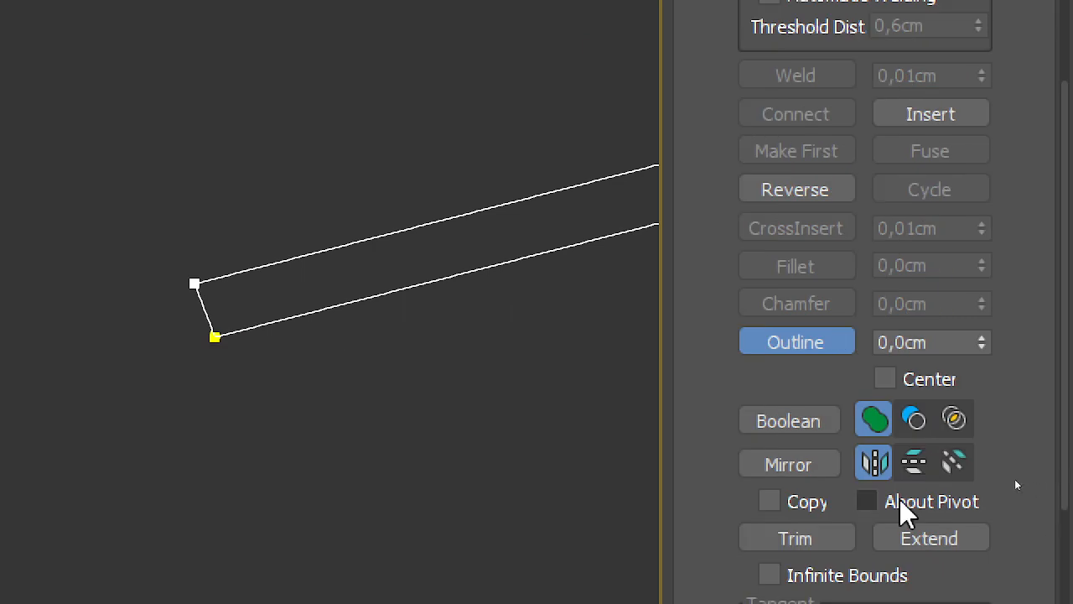
{"action": "middle_click_drag", "start_coordinate": [369, 284], "coordinate": [186, 284]}
{"action": "scroll", "coordinate": [191, 284], "scroll_direction": "down", "scroll_amount": 3}
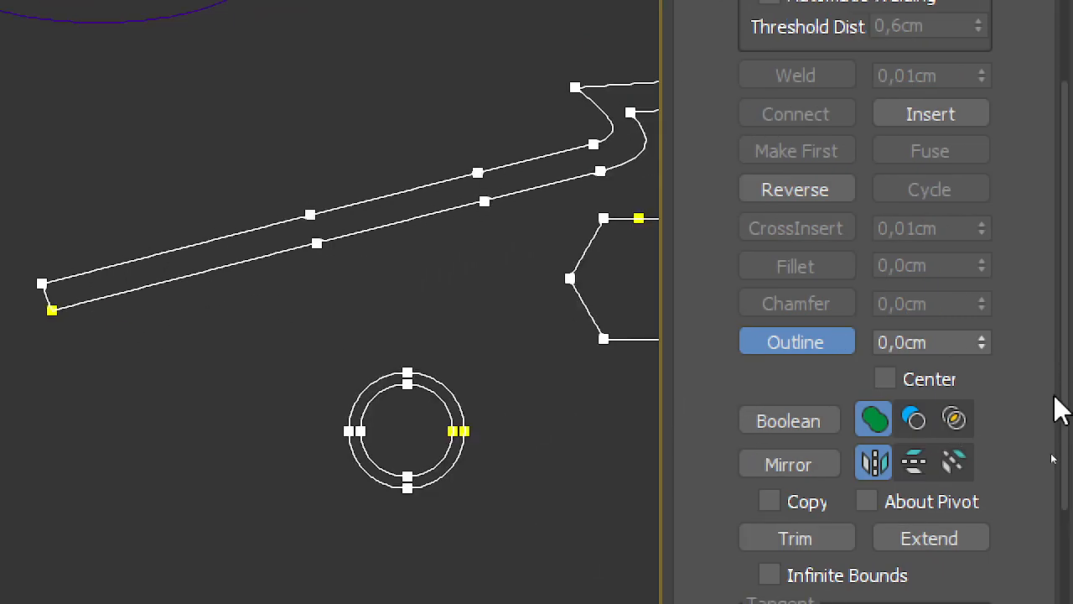
{"action": "middle_click_drag", "start_coordinate": [589, 351], "coordinate": [312, 383]}
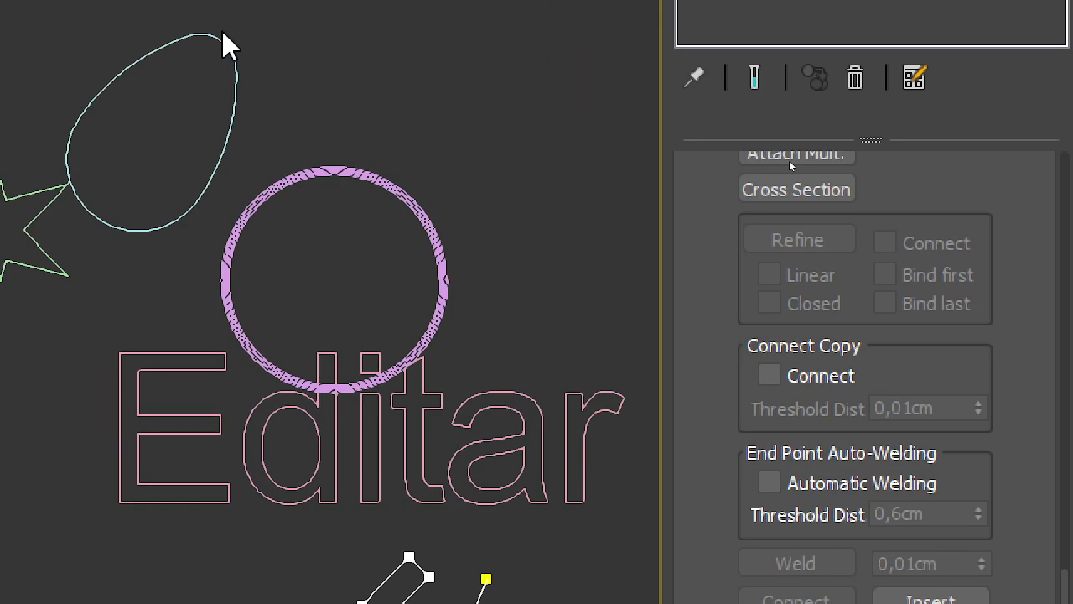
Step: Leave Outline, switch to Vertex editing, select the peak vertex of the angular line piece, hide it, and unhide everything
{"action": "right_click", "coordinate": [362, 220]}
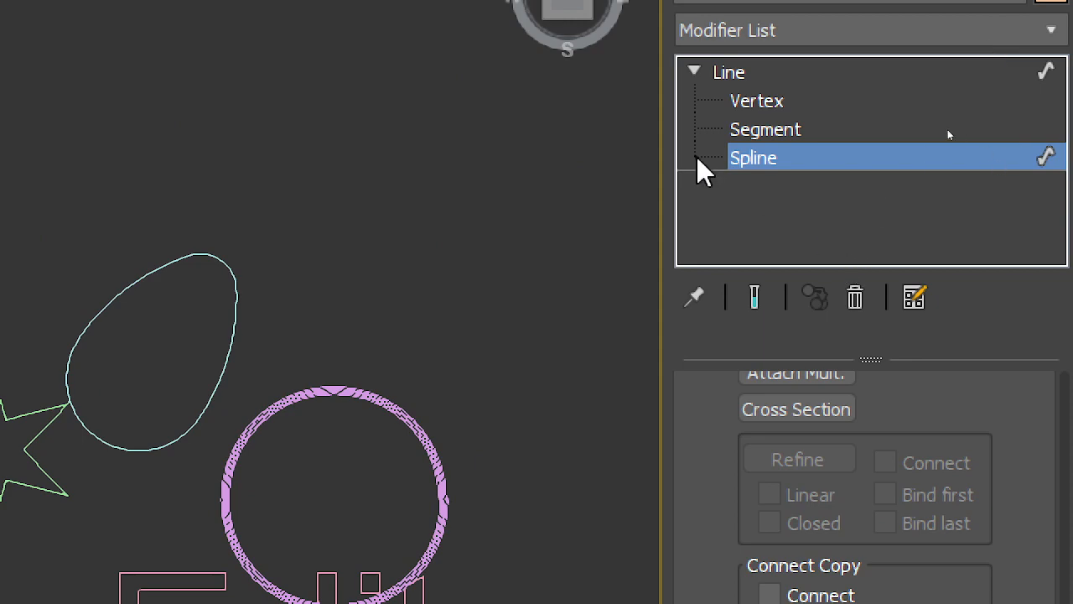
{"action": "left_click", "coordinate": [778, 104]}
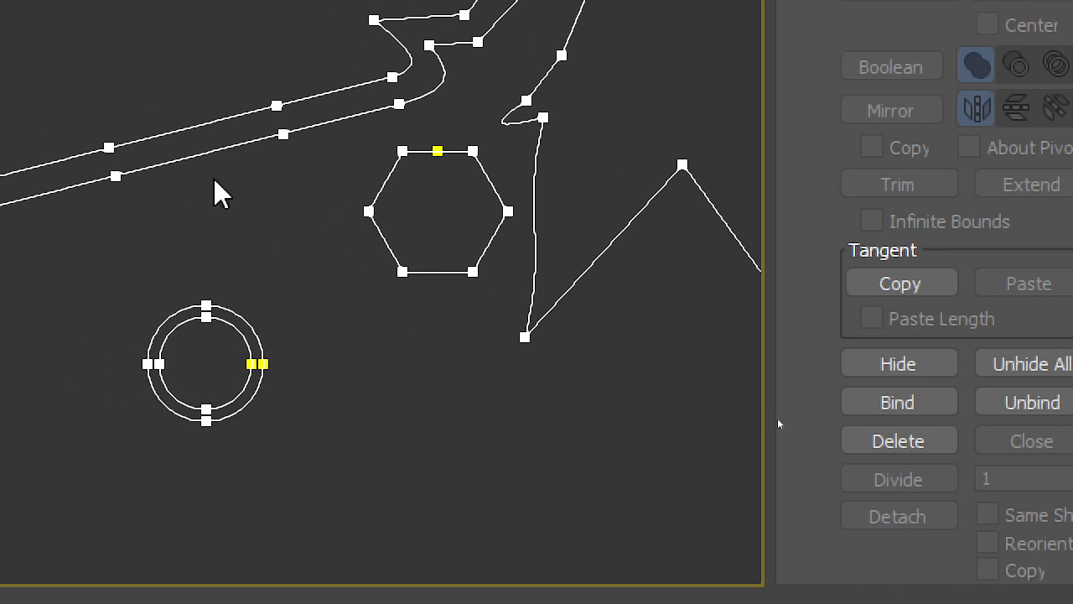
{"action": "middle_click_drag", "start_coordinate": [243, 185], "coordinate": [133, 286]}
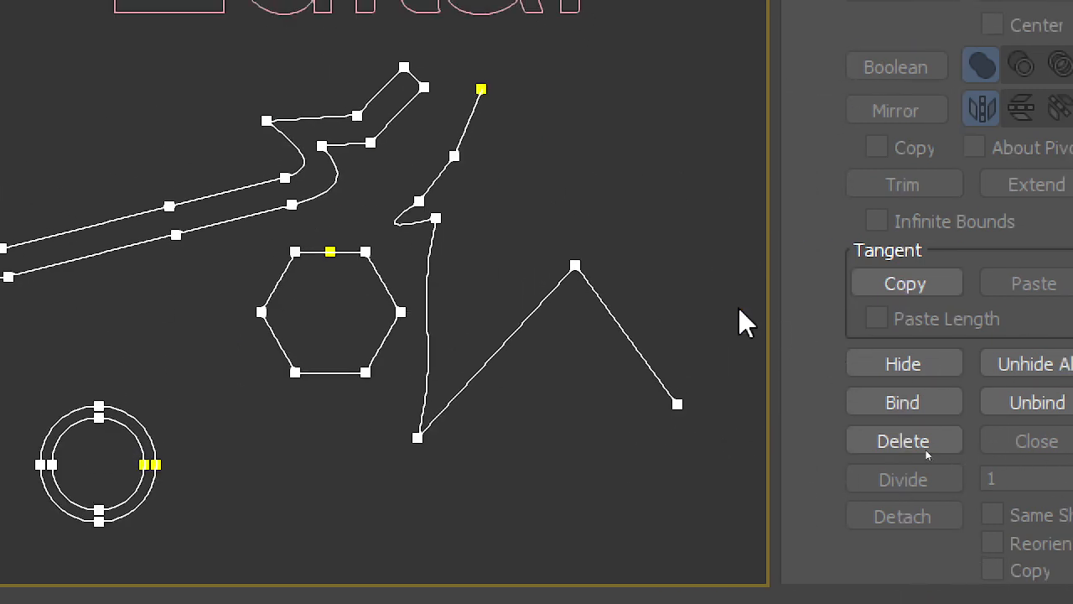
{"action": "left_click_drag", "start_coordinate": [643, 243], "coordinate": [517, 322]}
{"action": "left_click", "coordinate": [927, 364]}
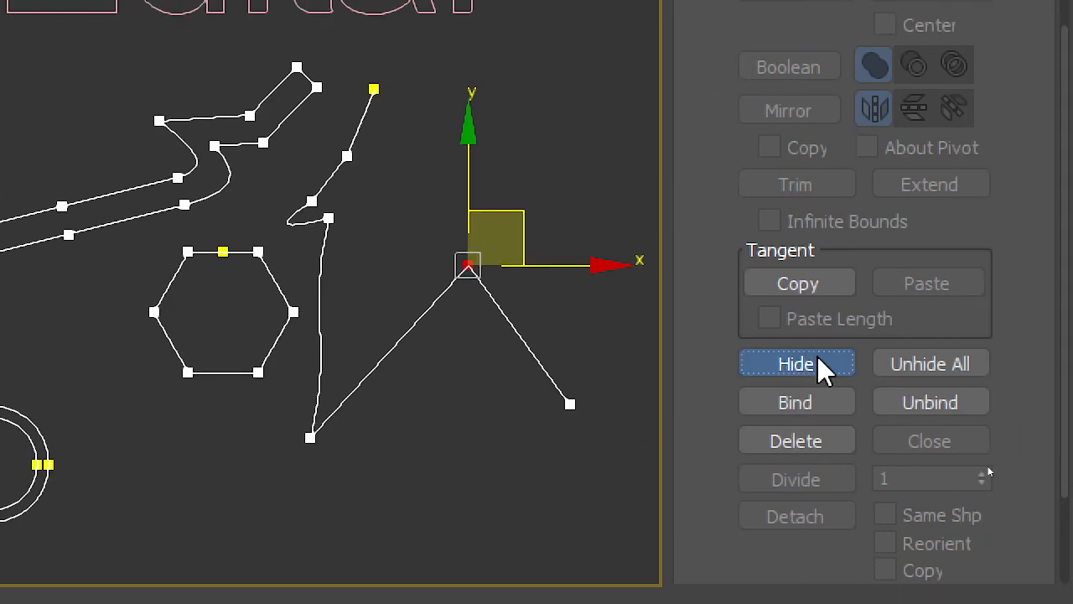
{"action": "left_click", "coordinate": [971, 371]}
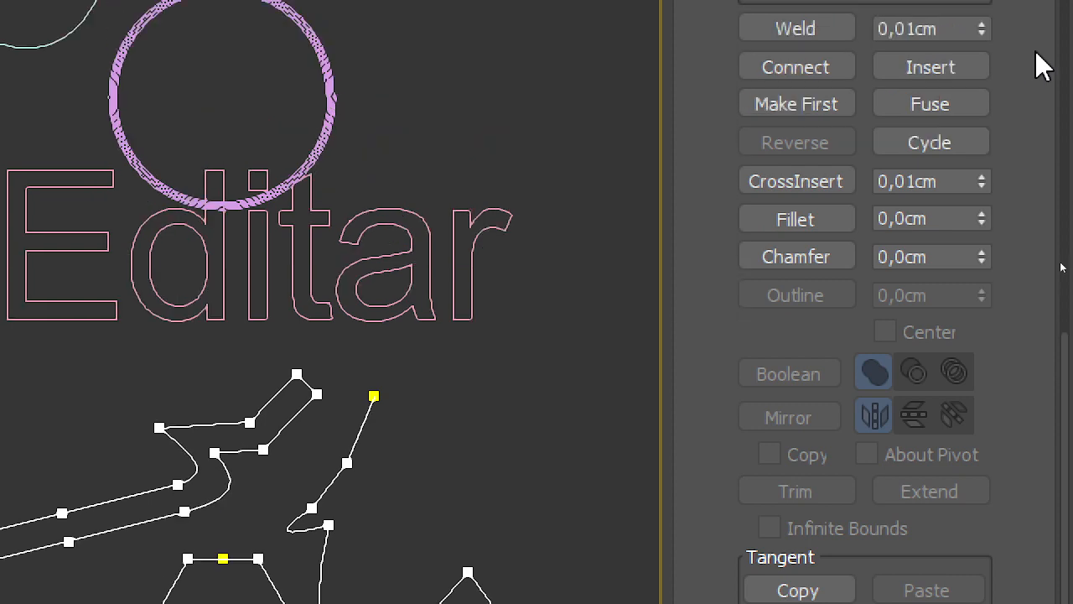
Step: Select the peak vertex of the angular line piece and try chamfering it
{"action": "left_click_drag", "start_coordinate": [512, 508], "coordinate": [398, 603]}
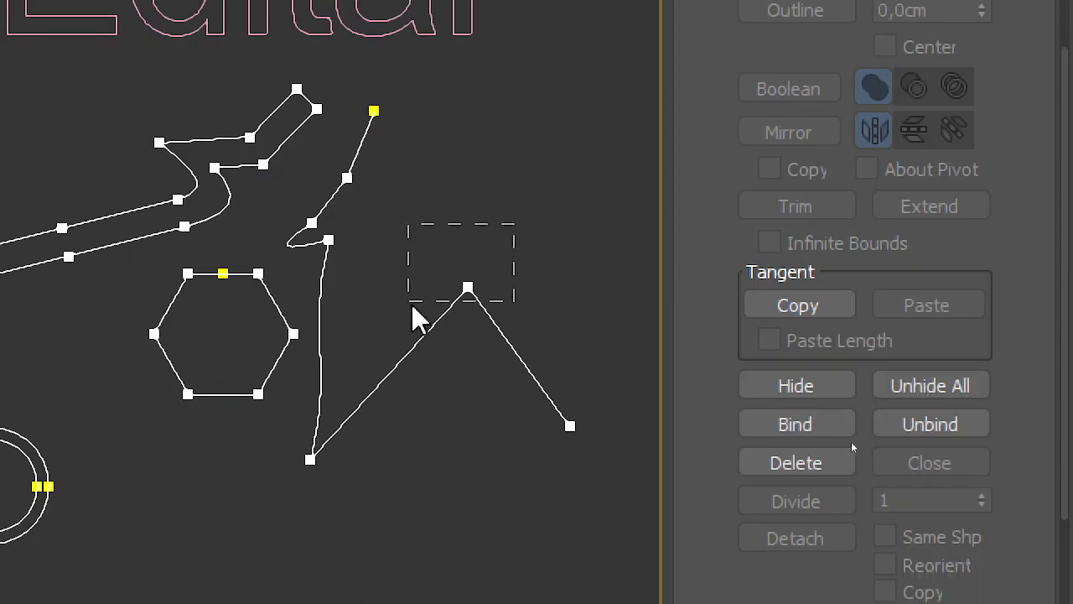
{"action": "scroll", "coordinate": [541, 292], "scroll_direction": "up", "scroll_amount": 5}
{"action": "left_click", "coordinate": [912, 45]}
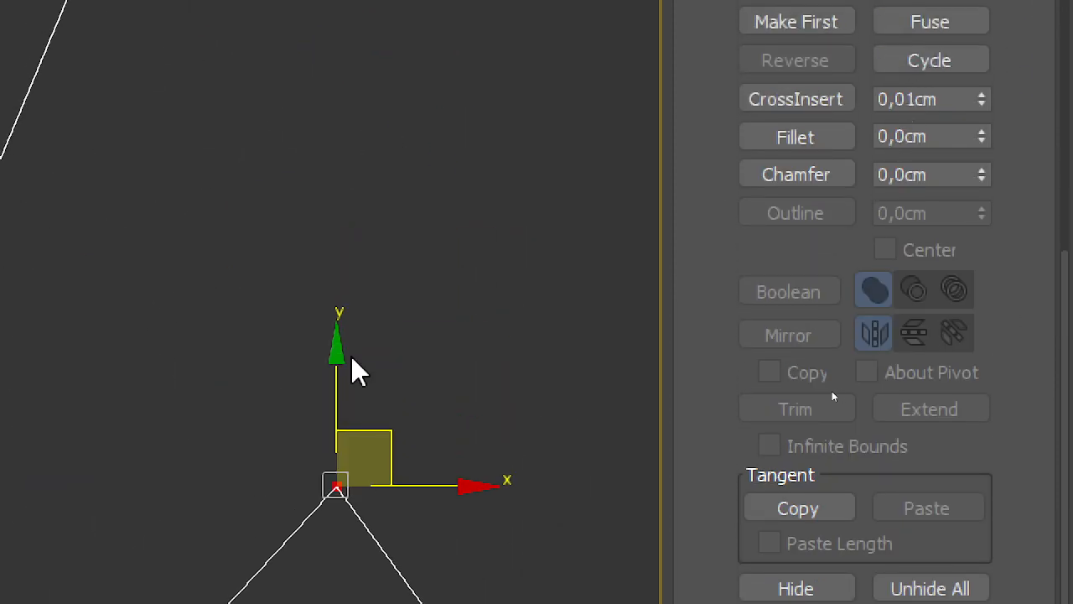
{"action": "middle_click_drag", "start_coordinate": [402, 290], "coordinate": [456, 96]}
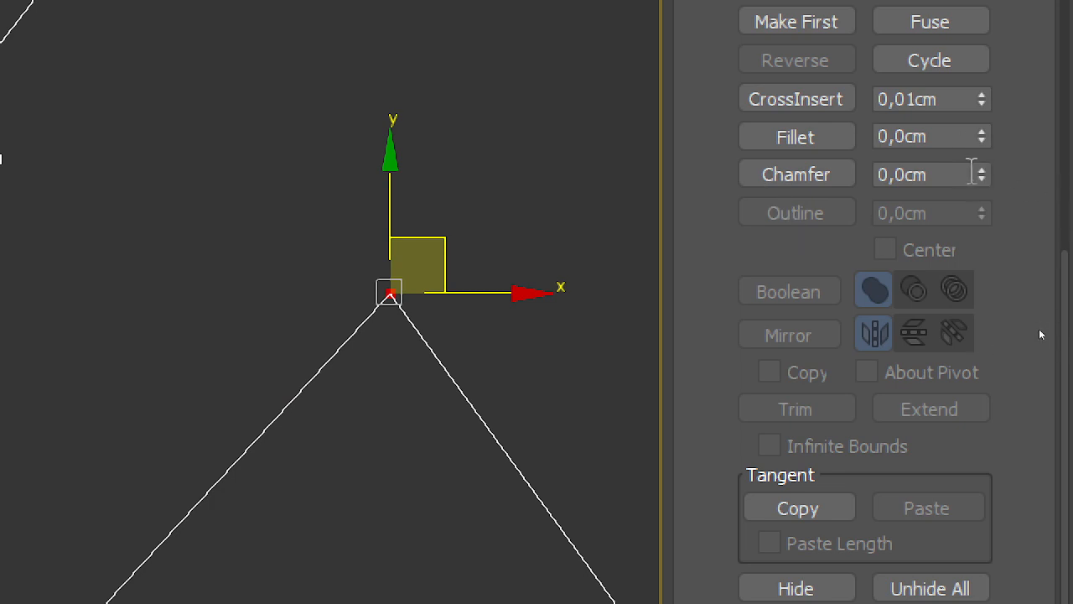
{"action": "left_click_drag", "start_coordinate": [982, 174], "coordinate": [1020, 235]}
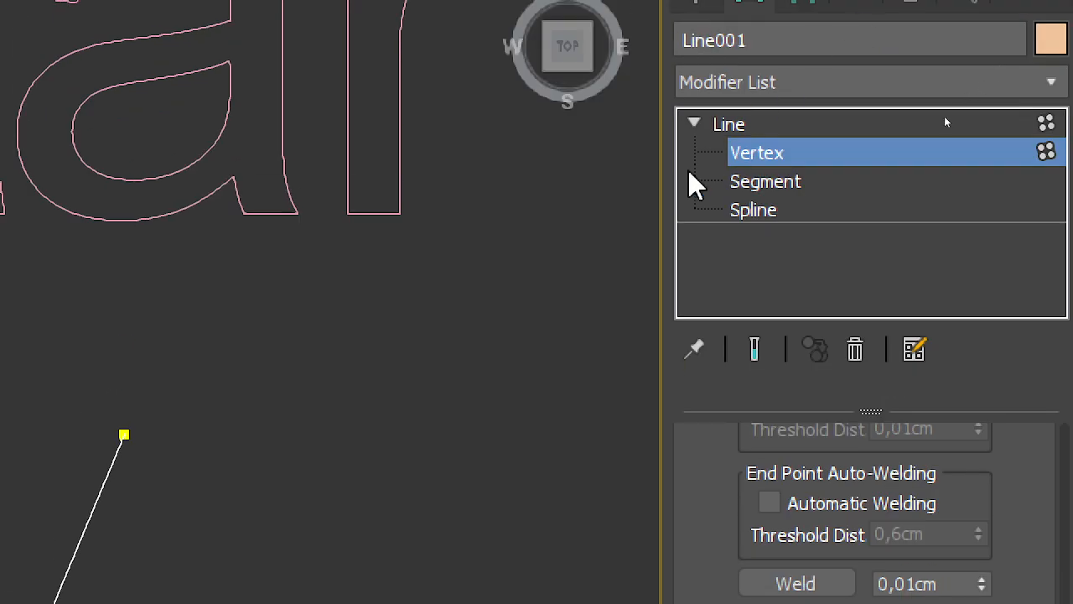
Step: Switch to Segment editing and divide the segment descending from the peak to the line's free end, using a Divide value of 3
{"action": "left_click", "coordinate": [786, 182]}
{"action": "left_click_drag", "start_coordinate": [680, 275], "coordinate": [697, 58]}
{"action": "scroll", "coordinate": [225, 411], "scroll_direction": "down", "scroll_amount": 4}
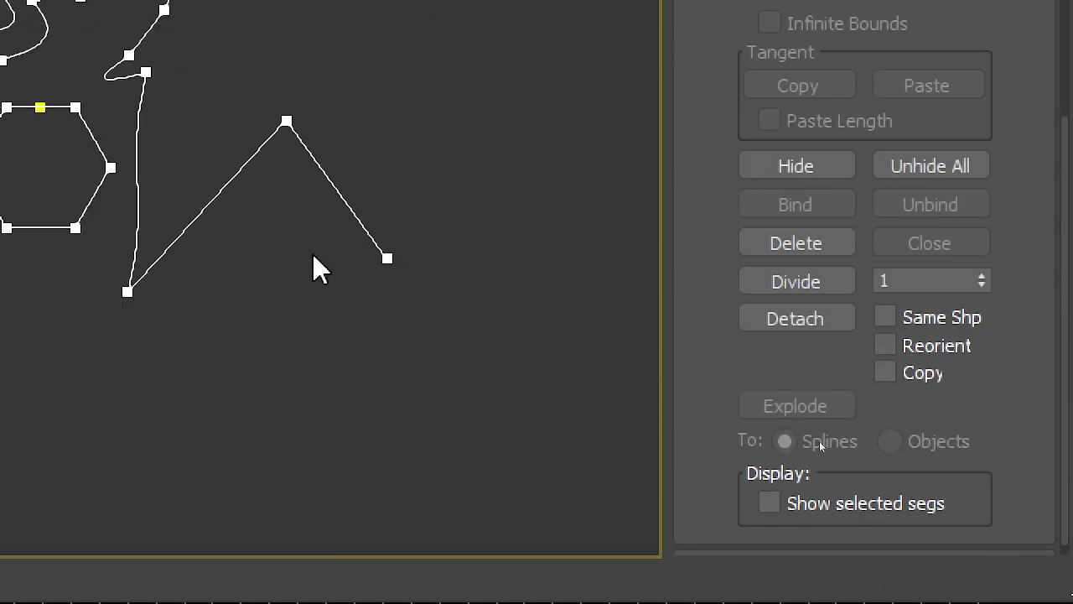
{"action": "left_click", "coordinate": [319, 178]}
{"action": "key", "text": "z"}
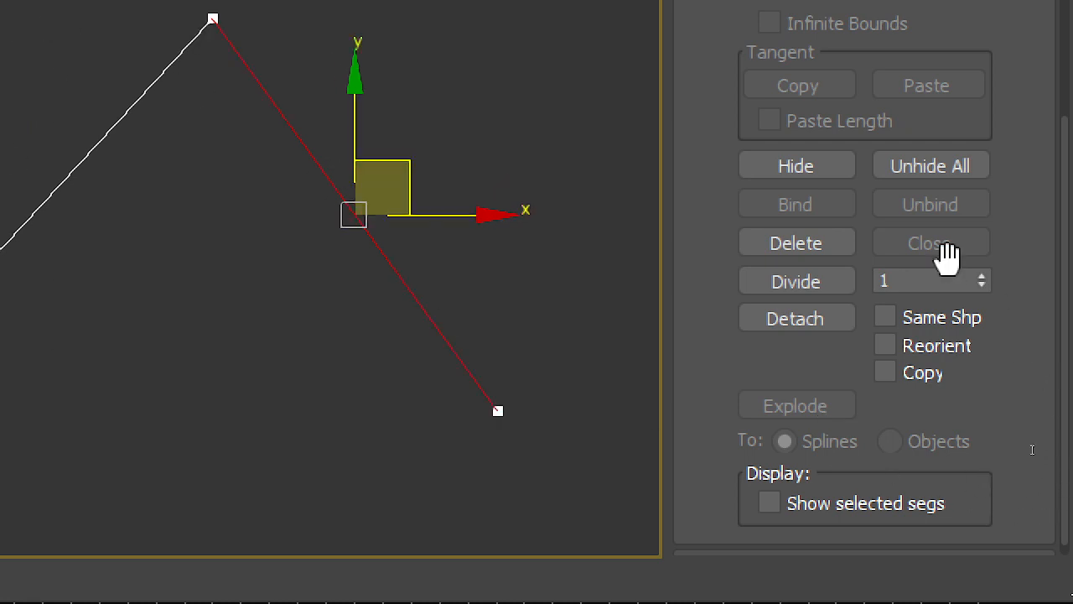
{"action": "left_click", "coordinate": [982, 276]}
{"action": "left_click", "coordinate": [982, 276]}
{"action": "middle_click_drag", "start_coordinate": [438, 261], "coordinate": [479, 299]}
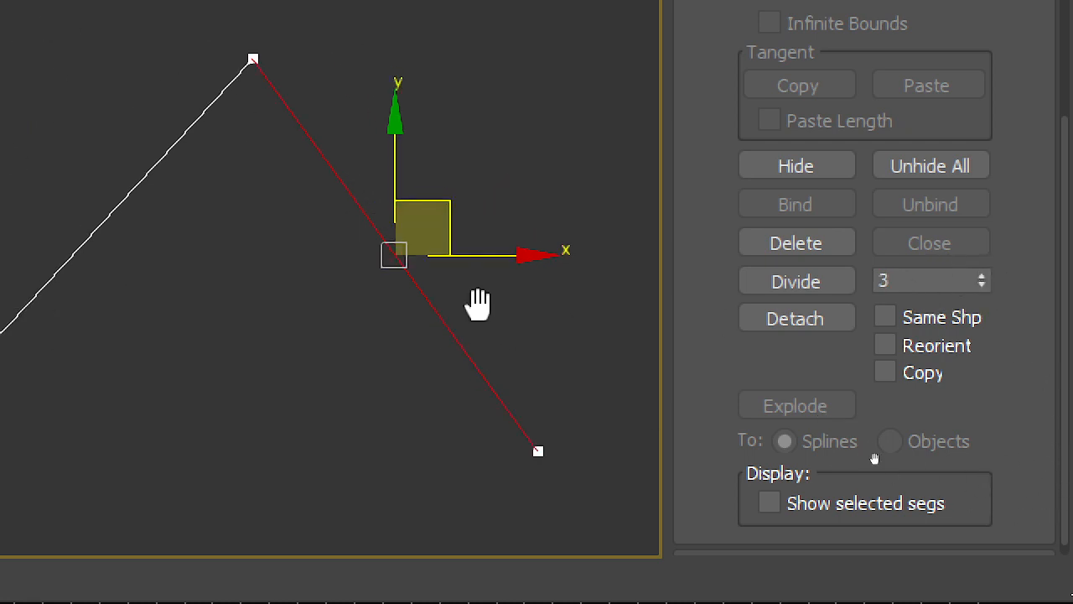
{"action": "left_click", "coordinate": [806, 279]}
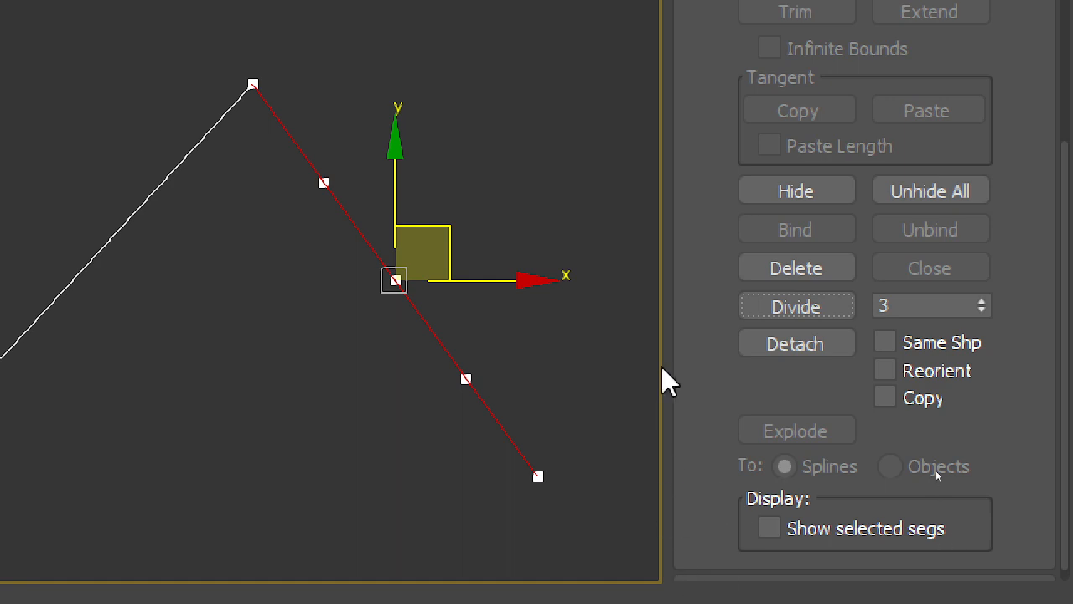
Step: Divide the curved hook segment in the upper part of the angular line piece, using a Divide value of 9
{"action": "scroll", "coordinate": [193, 206], "scroll_direction": "down", "scroll_amount": 4}
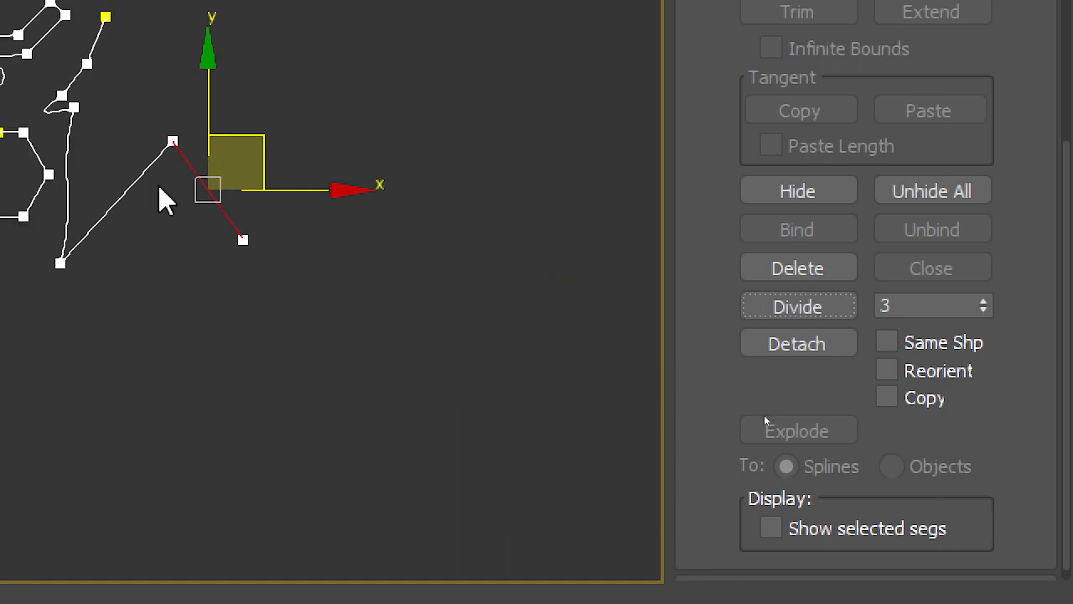
{"action": "middle_click_drag", "start_coordinate": [163, 199], "coordinate": [388, 455]}
{"action": "scroll", "coordinate": [369, 440], "scroll_direction": "up", "scroll_amount": 5}
{"action": "middle_click_drag", "start_coordinate": [102, 54], "coordinate": [216, 172]}
{"action": "scroll", "coordinate": [281, 292], "scroll_direction": "up", "scroll_amount": 5}
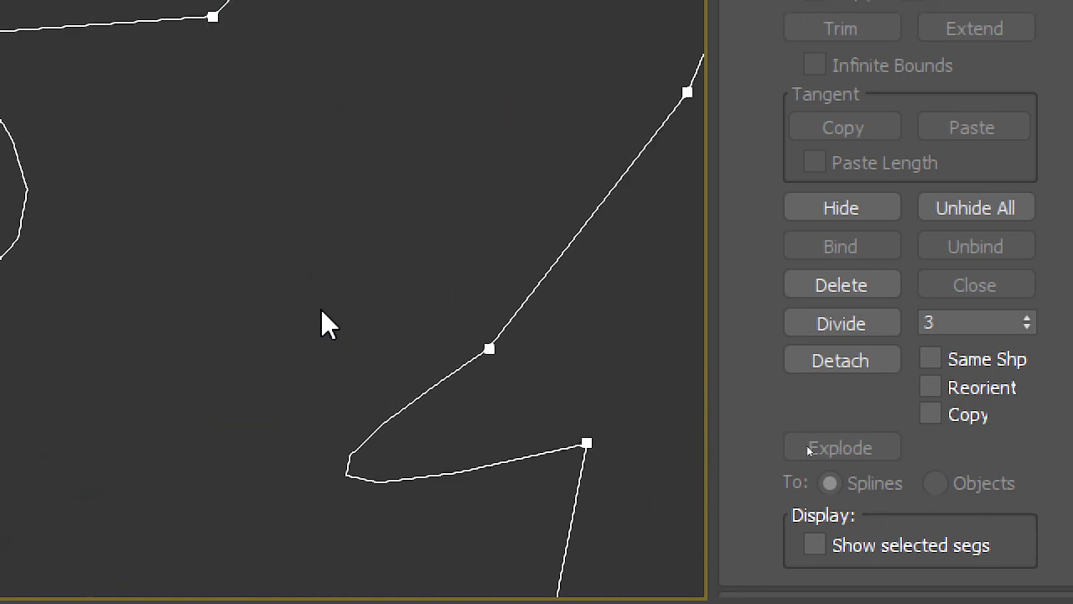
{"action": "middle_click_drag", "start_coordinate": [369, 350], "coordinate": [317, 200]}
{"action": "left_click", "coordinate": [399, 323]}
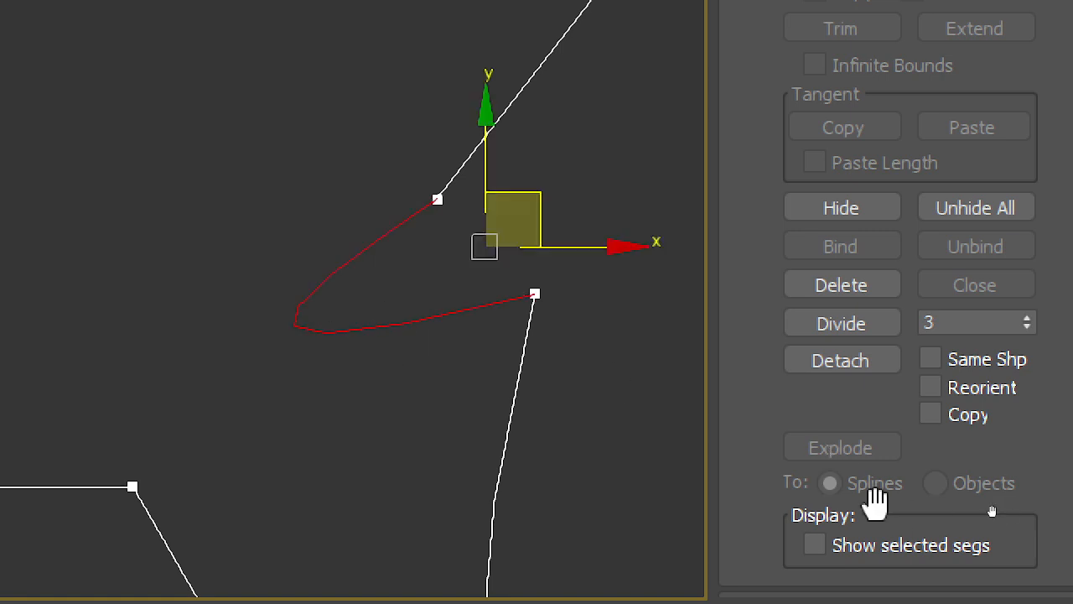
{"action": "left_click", "coordinate": [983, 319]}
{"action": "left_click", "coordinate": [983, 319]}
{"action": "left_click", "coordinate": [983, 318]}
{"action": "left_click", "coordinate": [983, 318]}
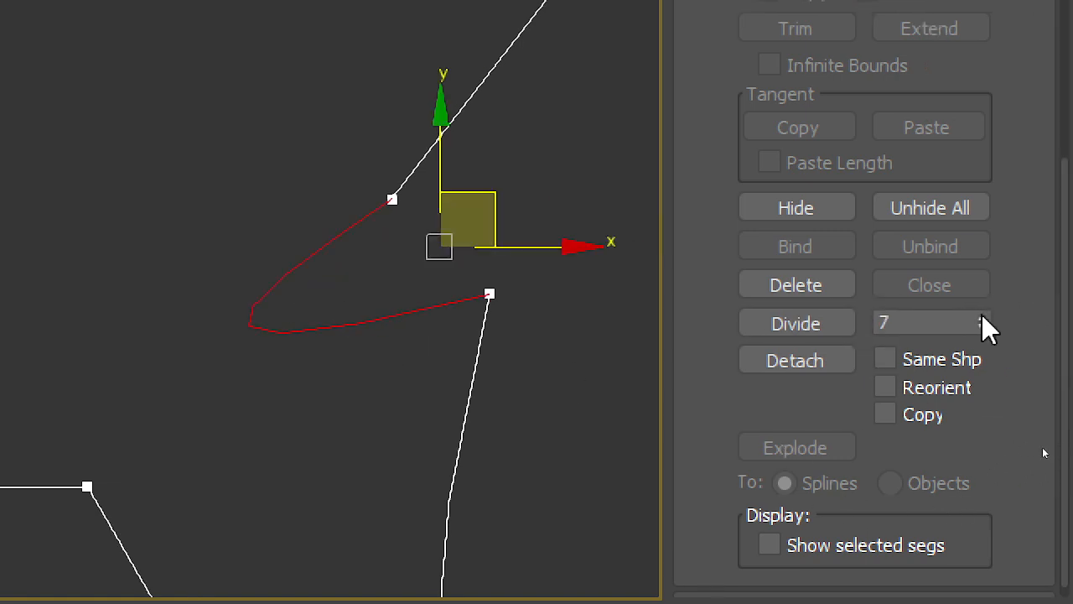
{"action": "left_click", "coordinate": [983, 319]}
{"action": "left_click", "coordinate": [983, 319]}
{"action": "left_click", "coordinate": [983, 319]}
{"action": "left_click", "coordinate": [982, 318]}
{"action": "left_click", "coordinate": [982, 326]}
{"action": "left_click", "coordinate": [982, 326]}
{"action": "left_click", "coordinate": [828, 329]}
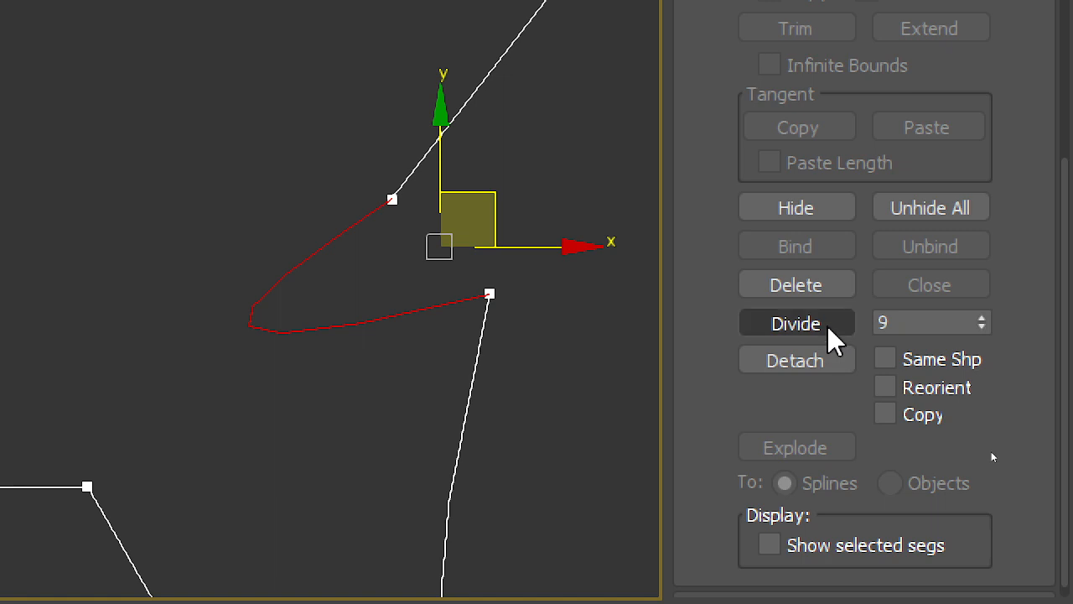
{"action": "scroll", "coordinate": [252, 352], "scroll_direction": "up", "scroll_amount": 5}
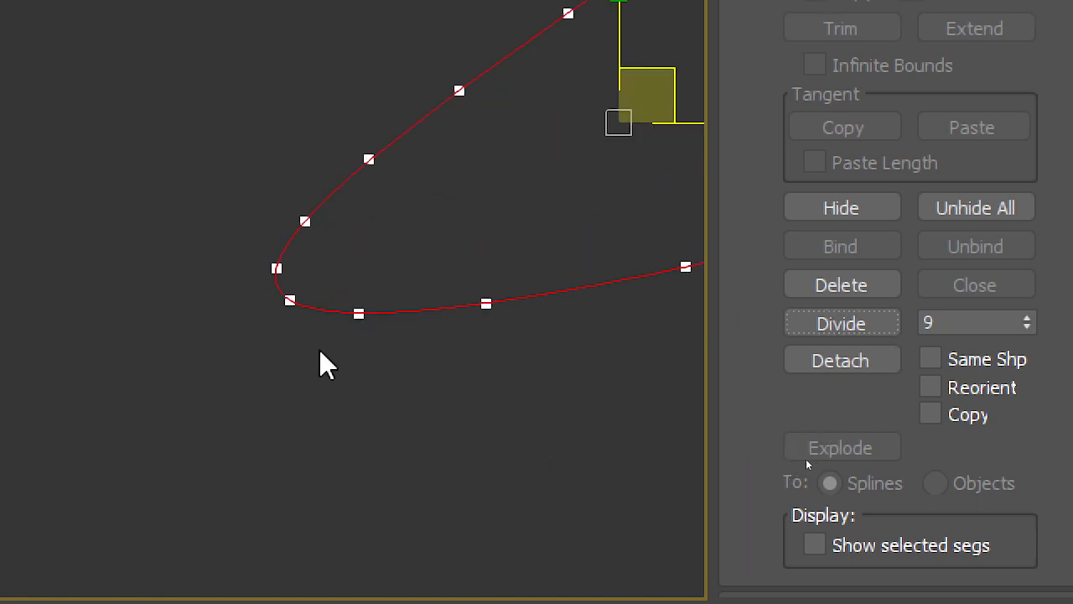
Step: Select all the segments of the hexagon together, including both halves of its split upper edge
{"action": "middle_click_drag", "start_coordinate": [454, 170], "coordinate": [100, 355]}
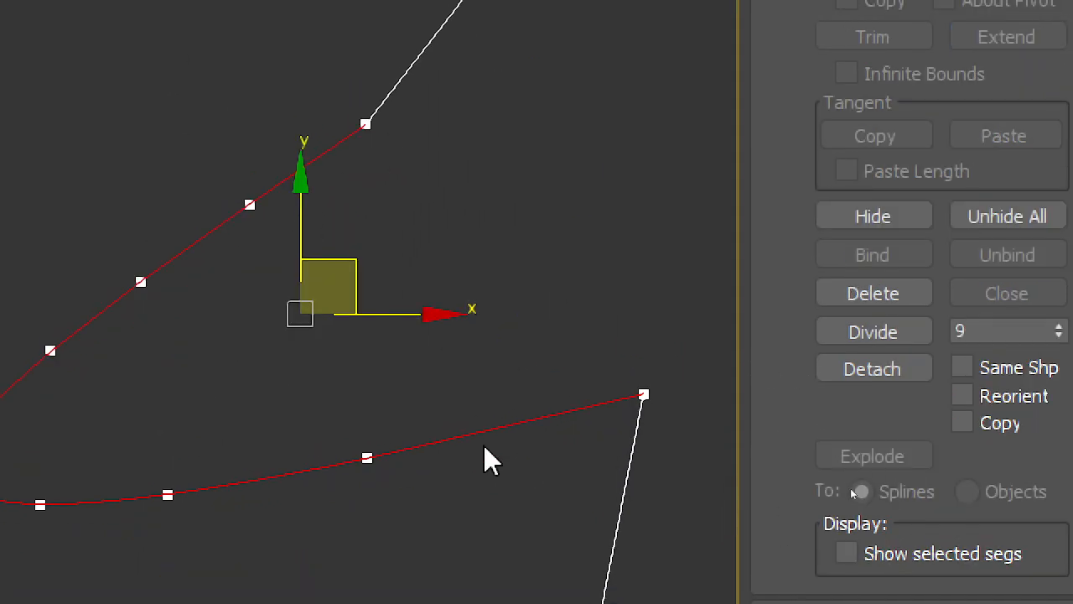
{"action": "scroll", "coordinate": [424, 315], "scroll_direction": "down", "scroll_amount": 3}
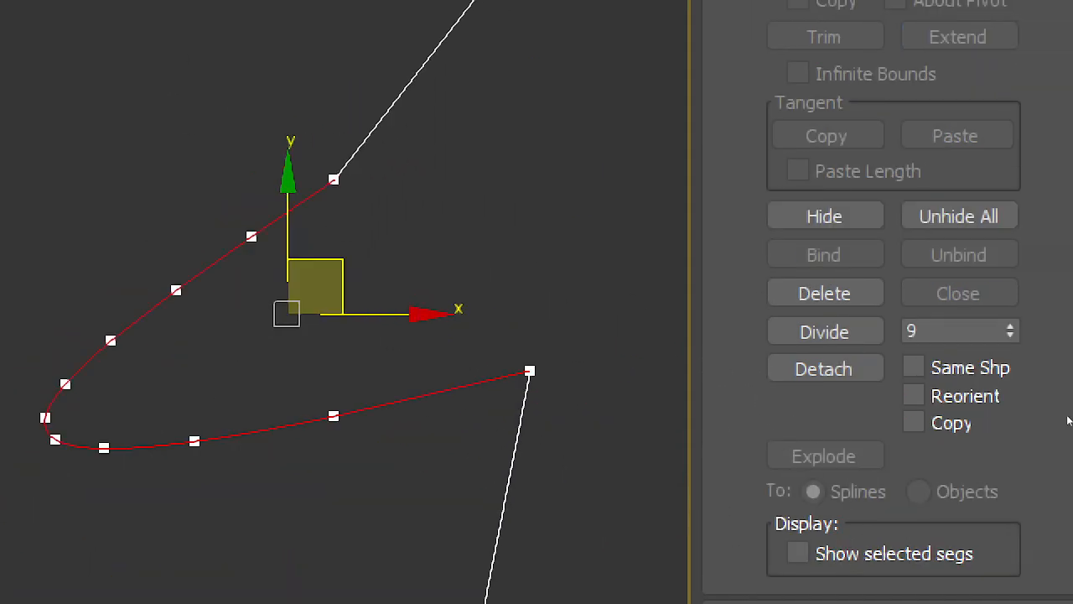
{"action": "scroll", "coordinate": [316, 252], "scroll_direction": "down", "scroll_amount": 5}
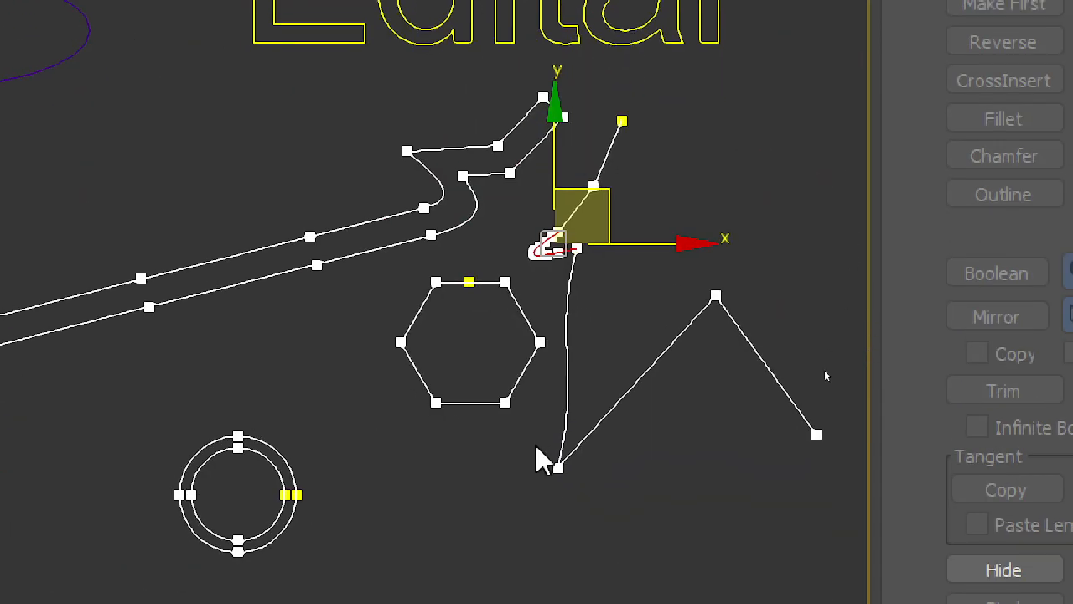
{"action": "left_click_drag", "start_coordinate": [552, 244], "coordinate": [522, 371]}
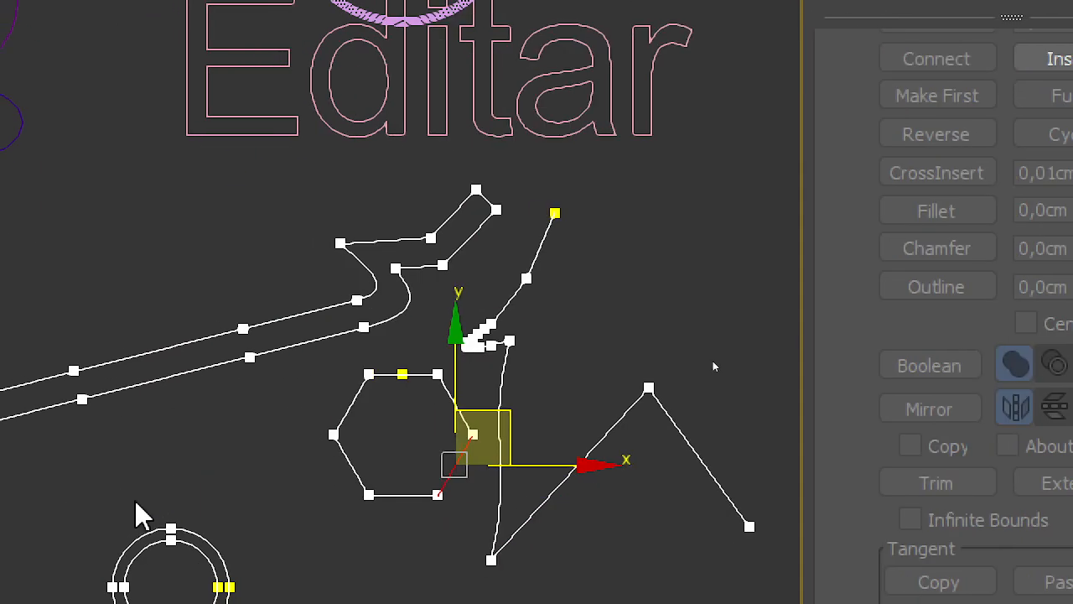
{"action": "scroll", "coordinate": [412, 252], "scroll_direction": "up", "scroll_amount": 3}
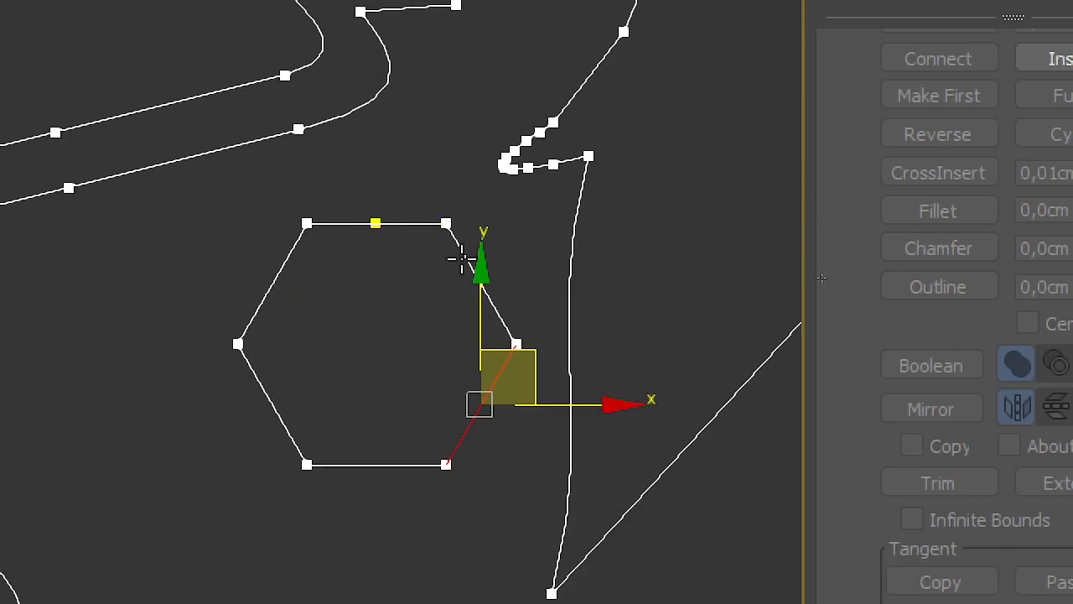
{"action": "left_click", "coordinate": [463, 260], "text": "ctrl"}
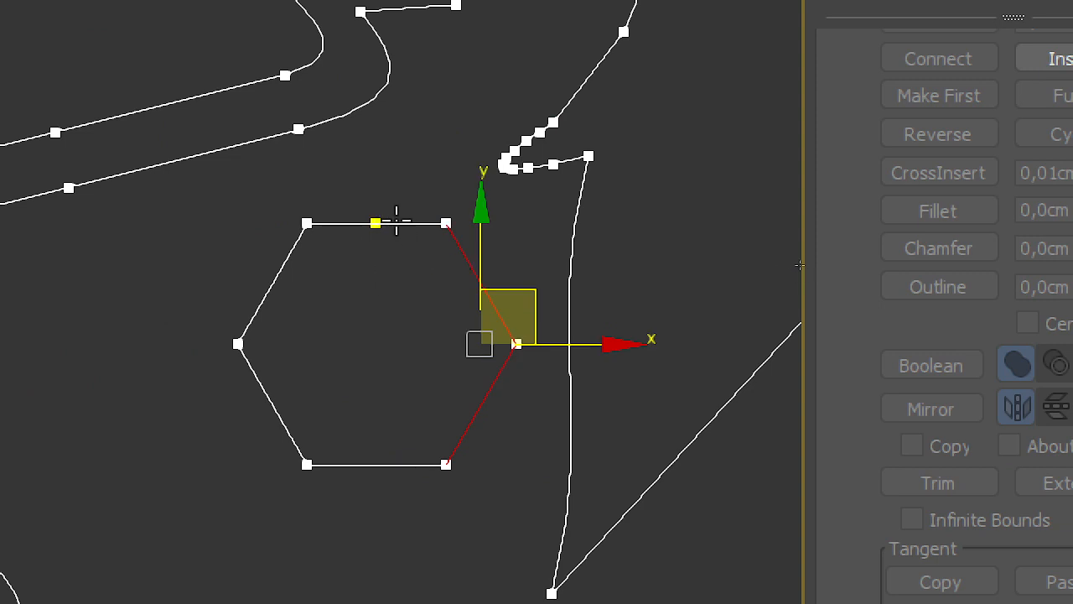
{"action": "left_click", "coordinate": [396, 221], "text": "ctrl"}
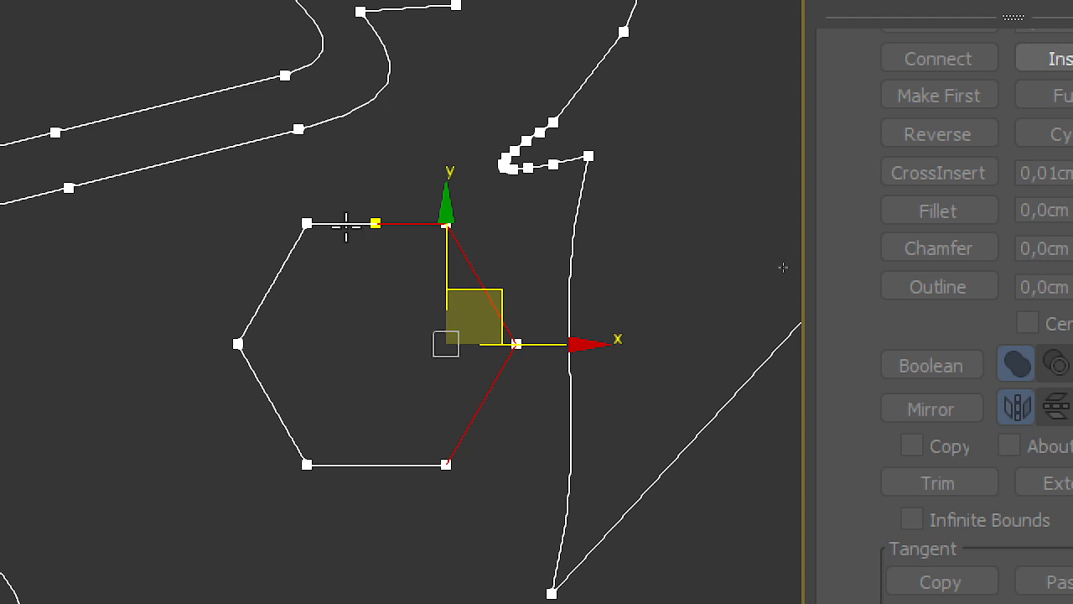
{"action": "left_click", "coordinate": [347, 224], "text": "ctrl"}
{"action": "left_click", "coordinate": [282, 270], "text": "ctrl"}
{"action": "left_click", "coordinate": [275, 411], "text": "ctrl"}
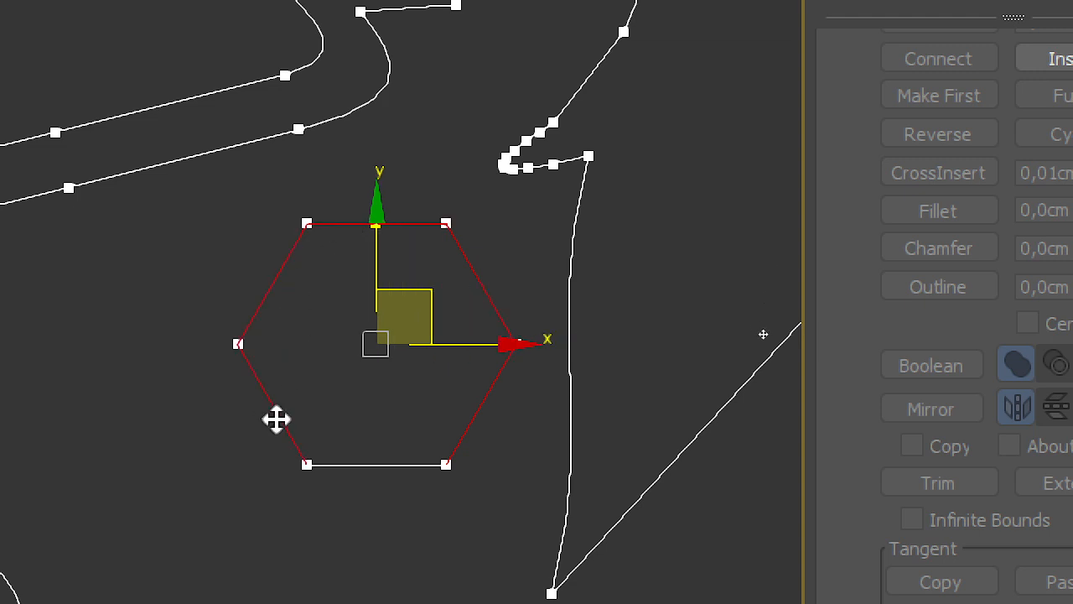
{"action": "left_click", "coordinate": [345, 464], "text": "ctrl"}
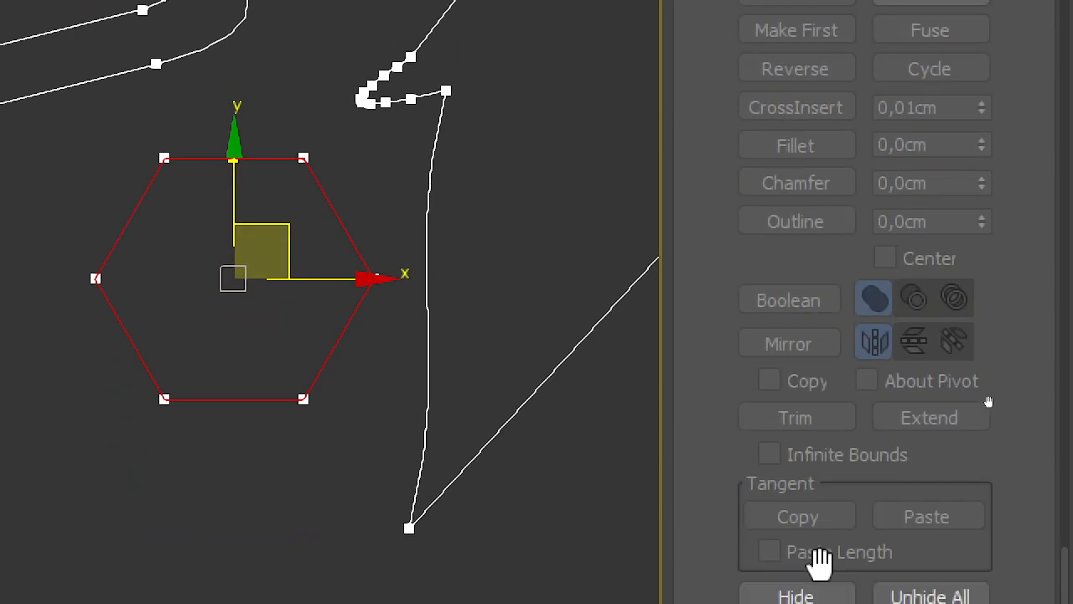
Step: Detach the selected hexagon segments from the line as a separate shape named Poligono01
{"action": "left_click_drag", "start_coordinate": [726, 386], "coordinate": [726, 361]}
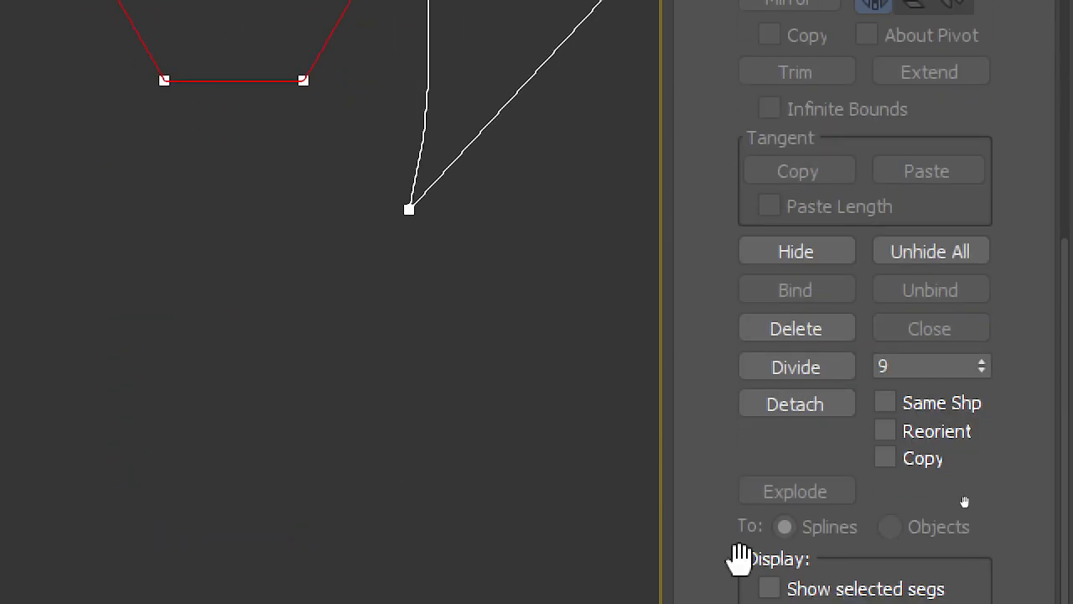
{"action": "left_click", "coordinate": [812, 579]}
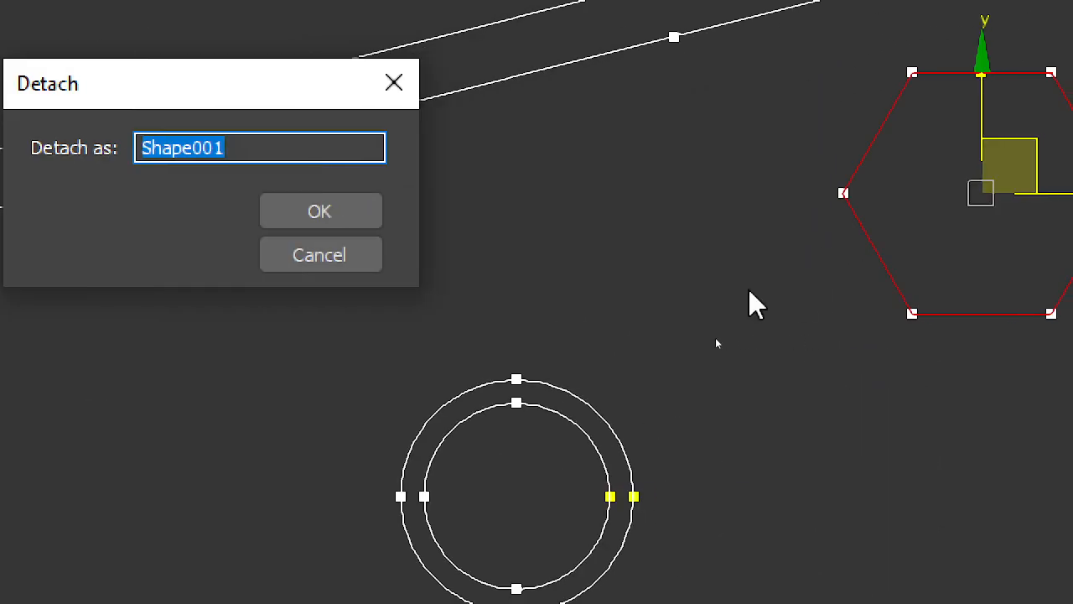
{"action": "type", "text": "Poligono"}
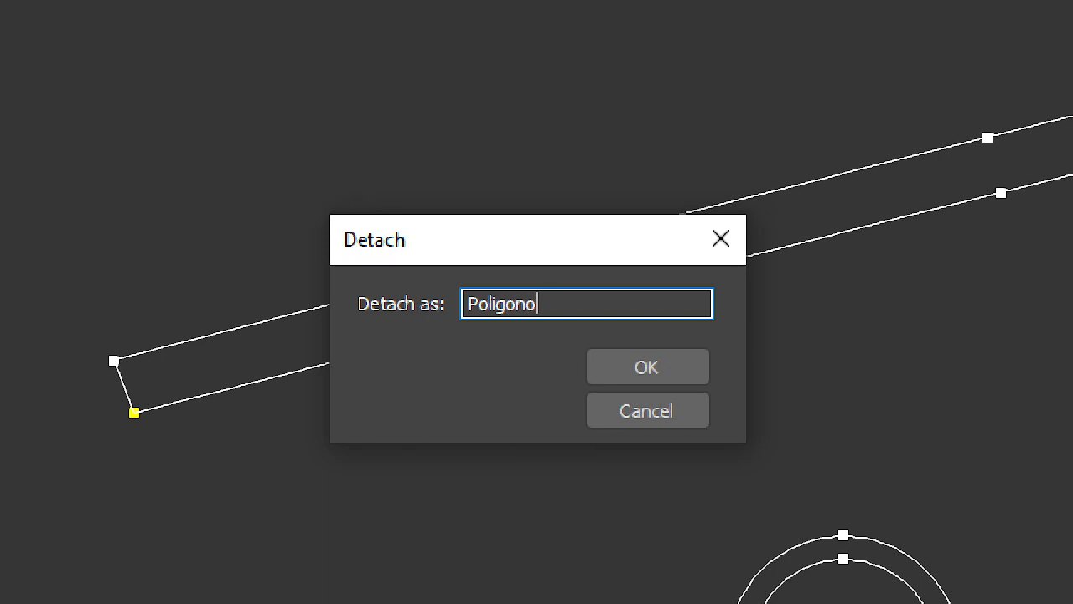
{"action": "type", "text": "01"}
{"action": "key", "text": "Return"}
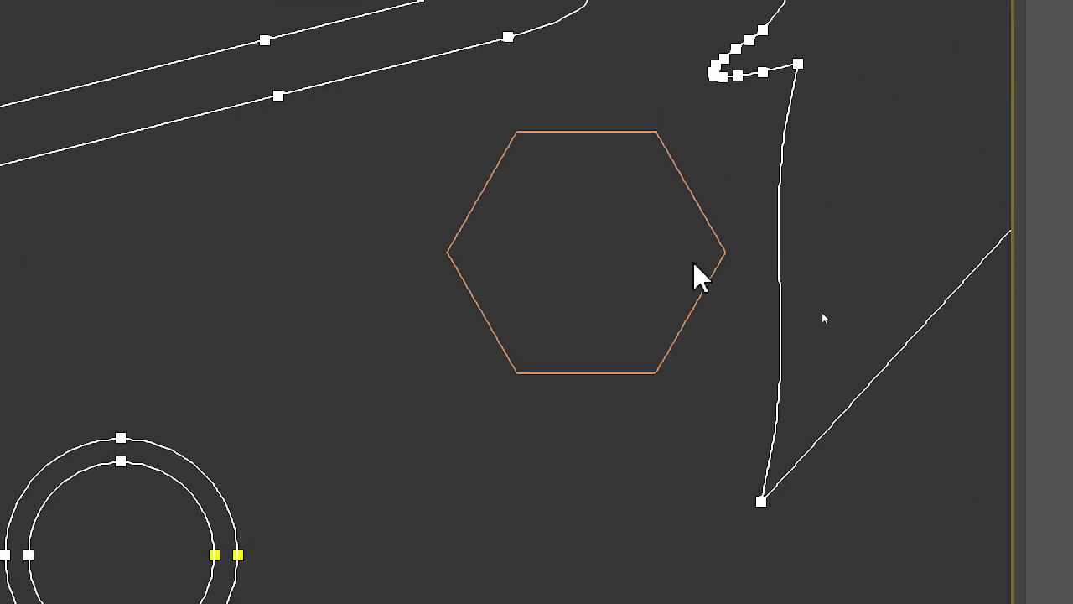
Step: Leave Segment editing and select the detached hexagon as an independent object
{"action": "middle_click_drag", "start_coordinate": [666, 362], "coordinate": [664, 361]}
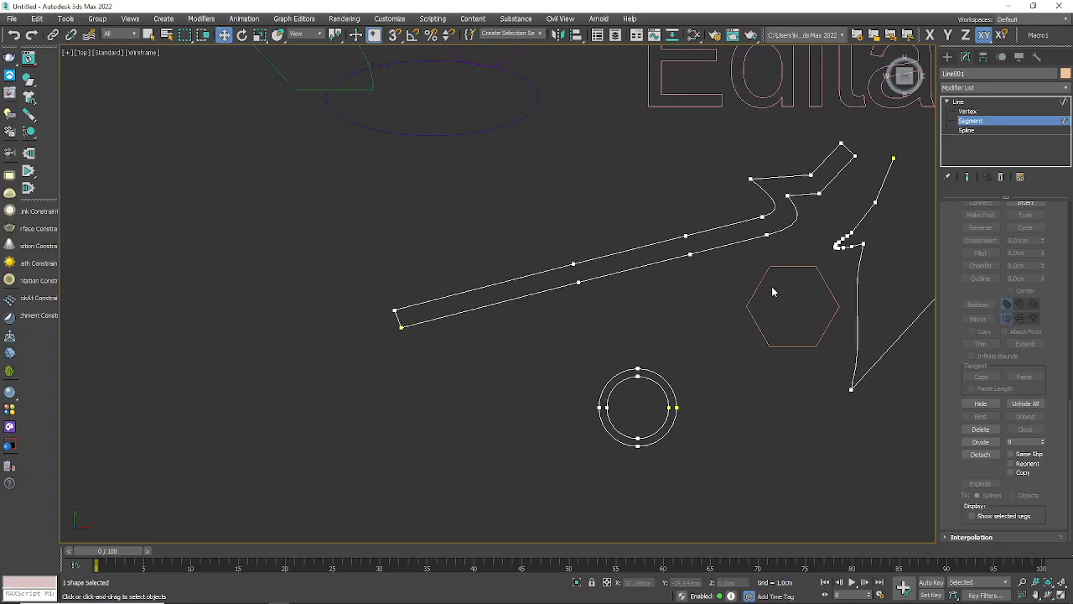
{"action": "scroll", "coordinate": [732, 337], "scroll_direction": "up", "scroll_amount": 3}
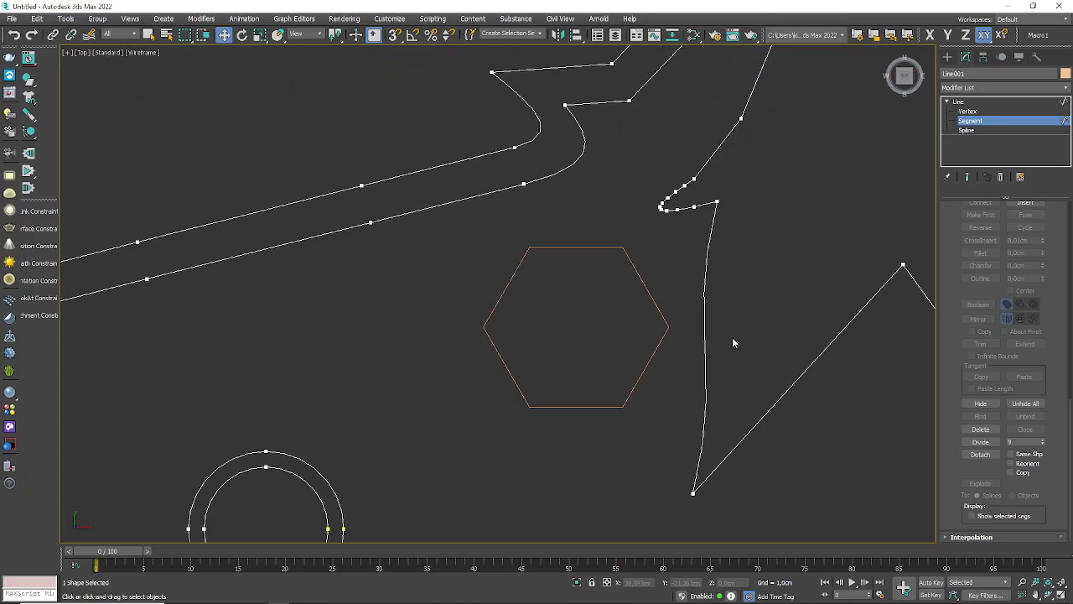
{"action": "left_click", "coordinate": [1067, 124]}
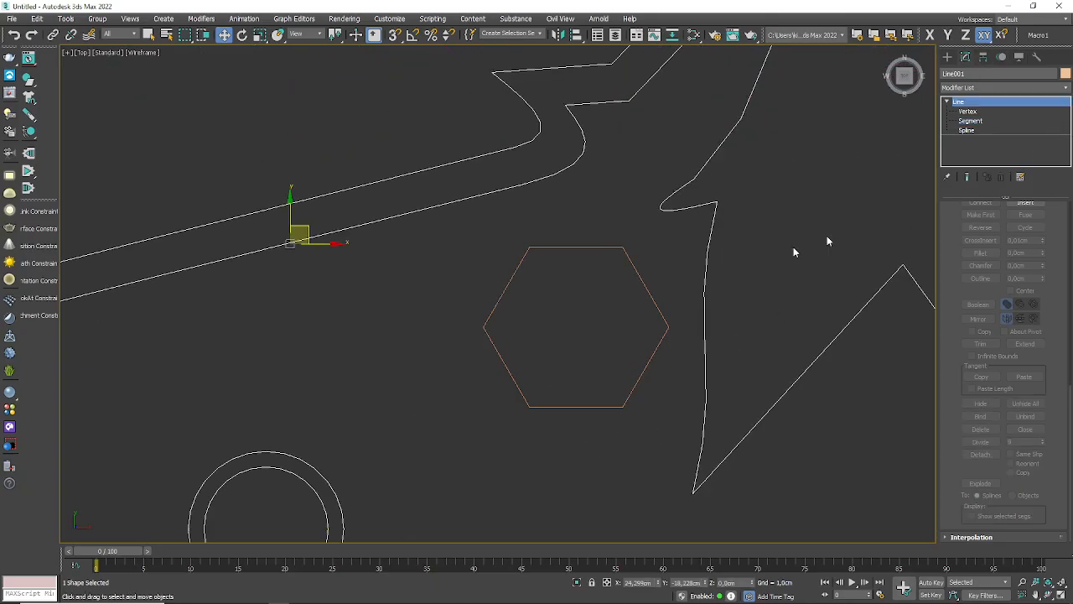
{"action": "left_click", "coordinate": [659, 310]}
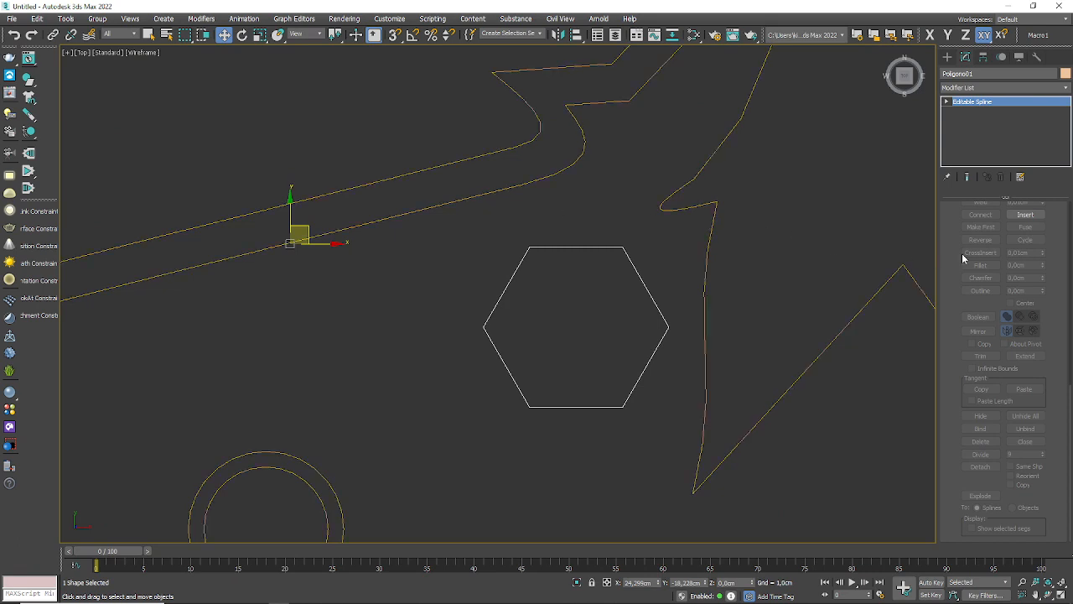
Step: Delete the unneeded shapes above the line, including the Editar text, and delete the detached hexagon
{"action": "scroll", "coordinate": [559, 266], "scroll_direction": "down", "scroll_amount": 8}
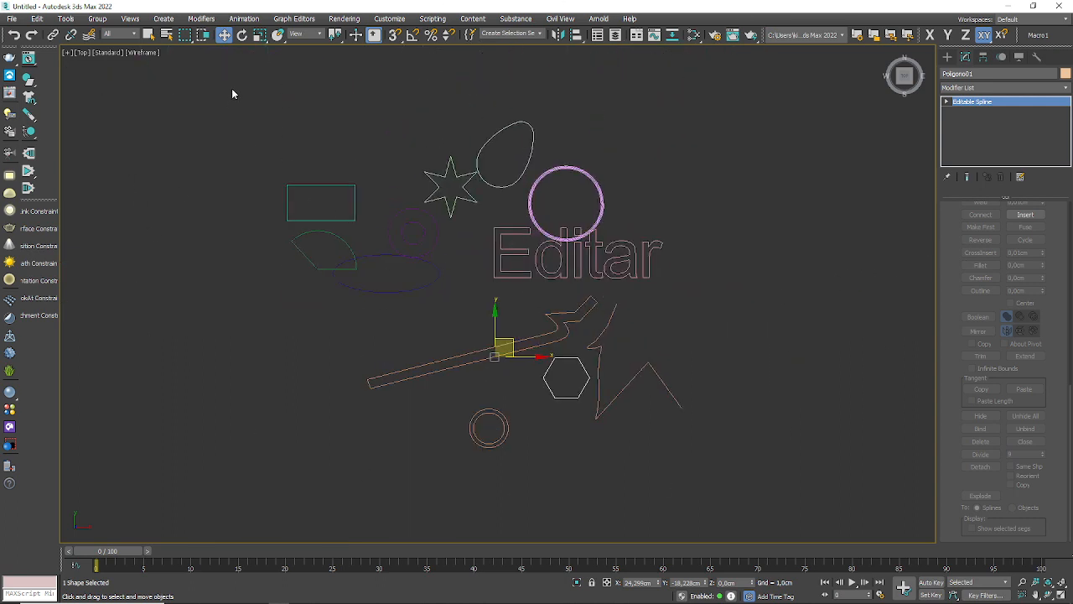
{"action": "mouse_move", "coordinate": [232, 89]}
{"action": "left_mouse_down"}
{"action": "mouse_move", "coordinate": [865, 477]}
{"action": "mouse_move", "coordinate": [791, 499]}
{"action": "mouse_move", "coordinate": [612, 159]}
{"action": "mouse_move", "coordinate": [713, 284]}
{"action": "left_mouse_up"}
{"action": "key", "text": "Delete"}
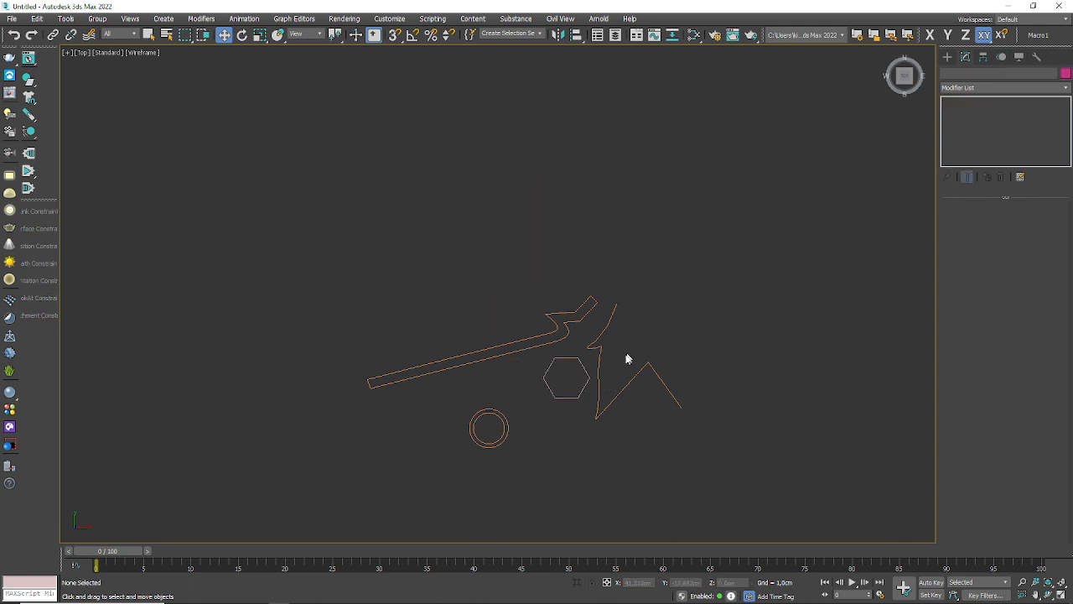
{"action": "left_click", "coordinate": [601, 377]}
{"action": "left_click", "coordinate": [582, 391]}
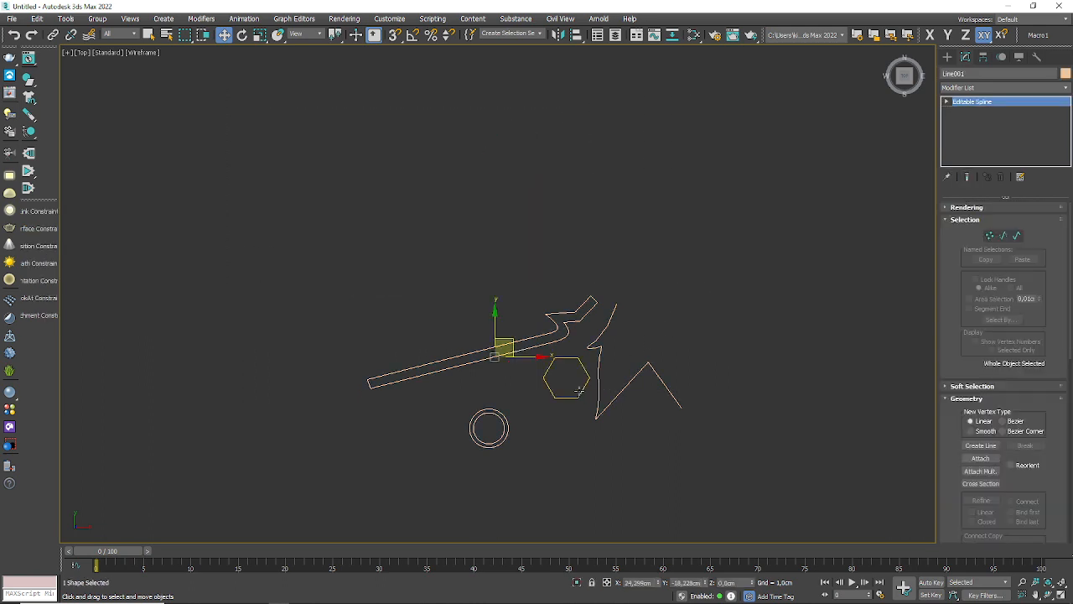
{"action": "key", "text": "Delete"}
Step: Switch the viewport to Perspective and frame the remaining splines
{"action": "middle_click_drag", "start_coordinate": [582, 389], "coordinate": [602, 342]}
{"action": "scroll", "coordinate": [570, 346], "scroll_direction": "up", "scroll_amount": 2}
{"action": "scroll", "coordinate": [541, 375], "scroll_direction": "up", "scroll_amount": 2}
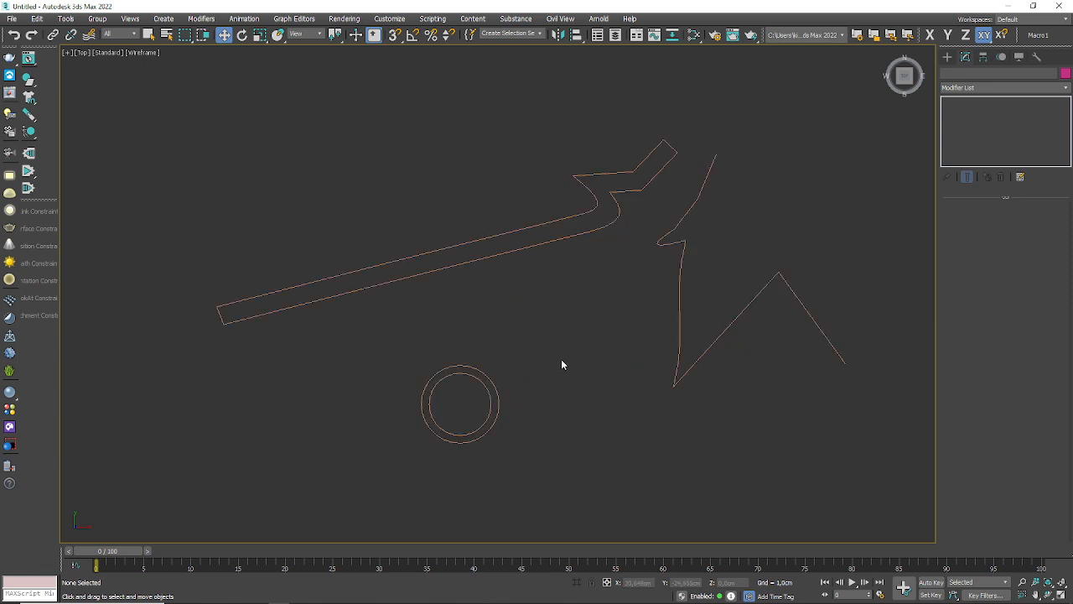
{"action": "key", "text": "p"}
{"action": "middle_click_drag", "start_coordinate": [659, 374], "coordinate": [274, 357]}
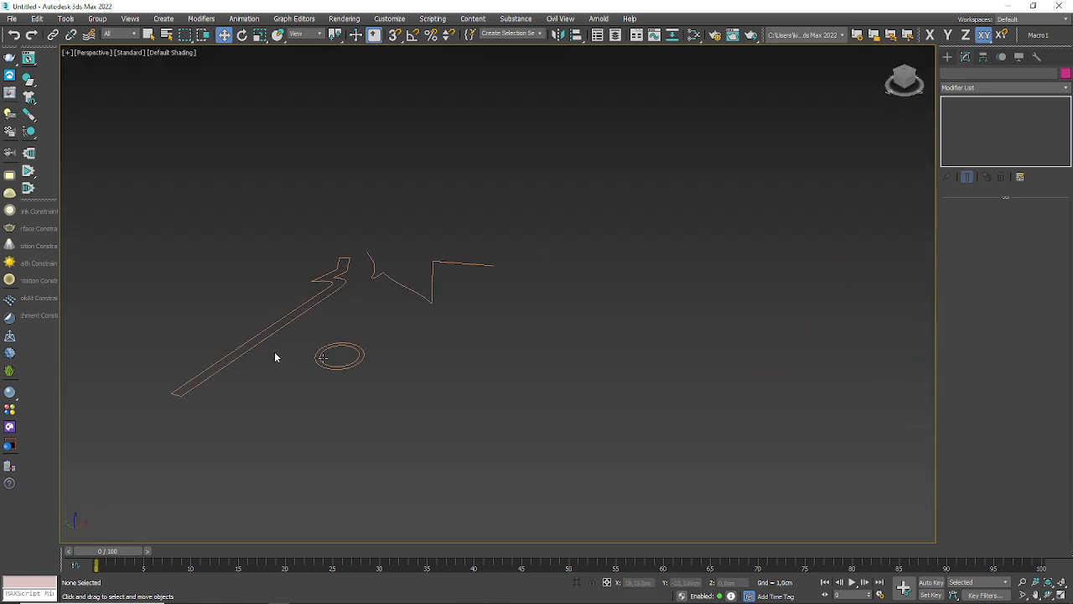
{"action": "scroll", "coordinate": [334, 341], "scroll_direction": "up", "scroll_amount": 3}
{"action": "scroll", "coordinate": [334, 340], "scroll_direction": "down", "scroll_amount": 2}
{"action": "scroll", "coordinate": [592, 365], "scroll_direction": "up", "scroll_amount": 2}
{"action": "middle_click_drag", "start_coordinate": [302, 299], "coordinate": [522, 340]}
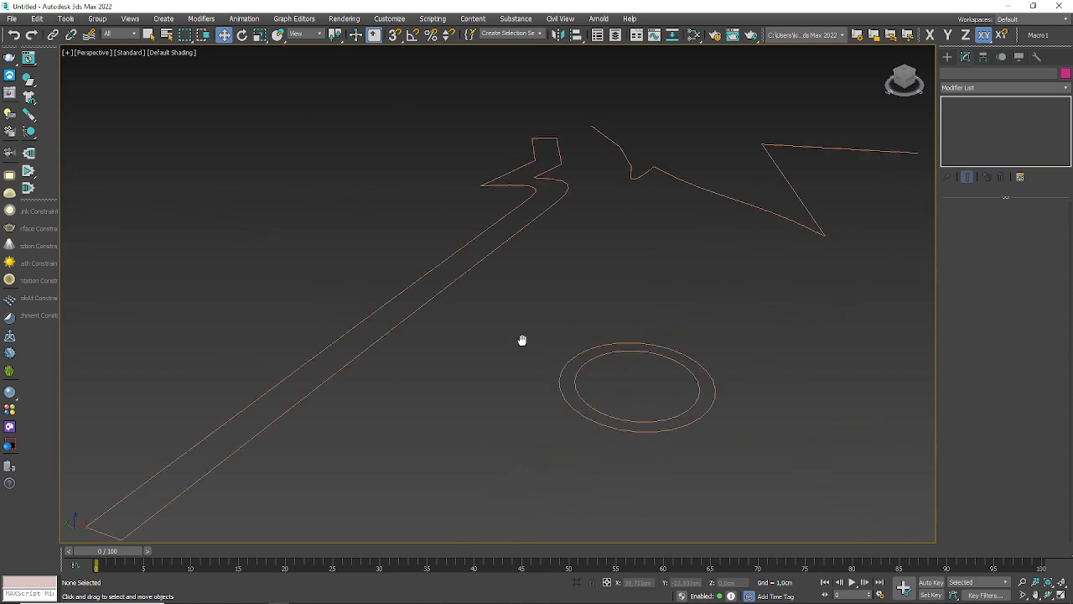
{"action": "scroll", "coordinate": [522, 340], "scroll_direction": "down", "scroll_amount": 3}
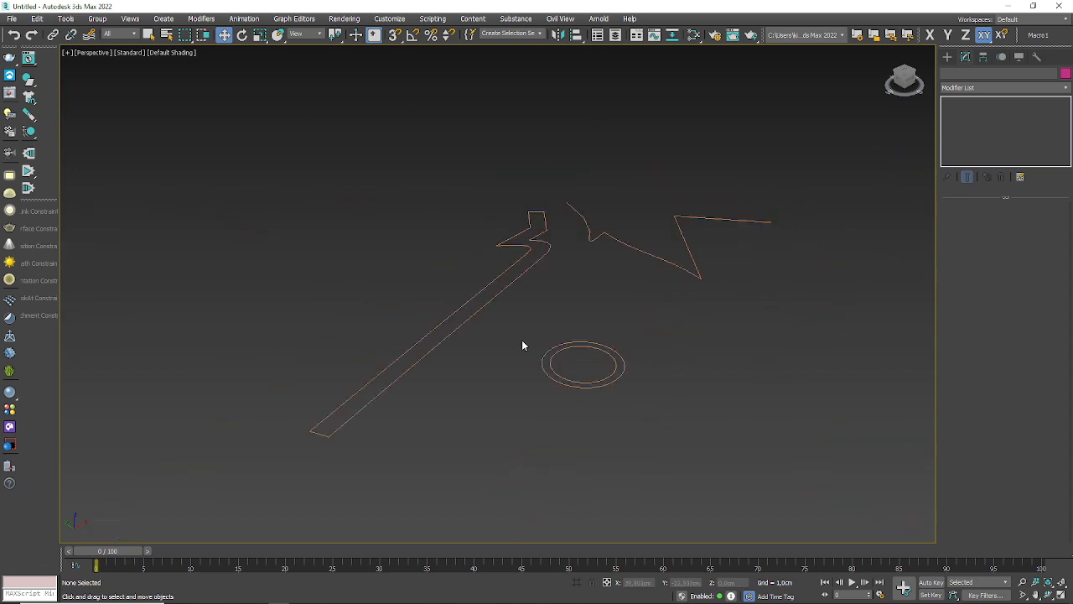
Step: Change the renderer from Arnold to Scanline Renderer and close the render setup
{"action": "left_click", "coordinate": [714, 34]}
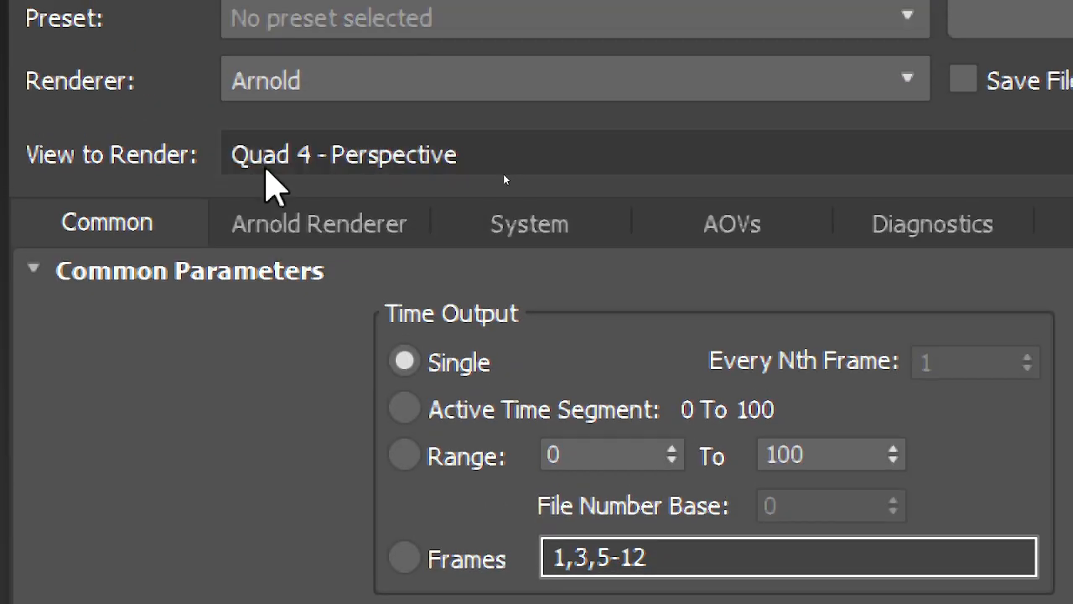
{"action": "left_click", "coordinate": [319, 87]}
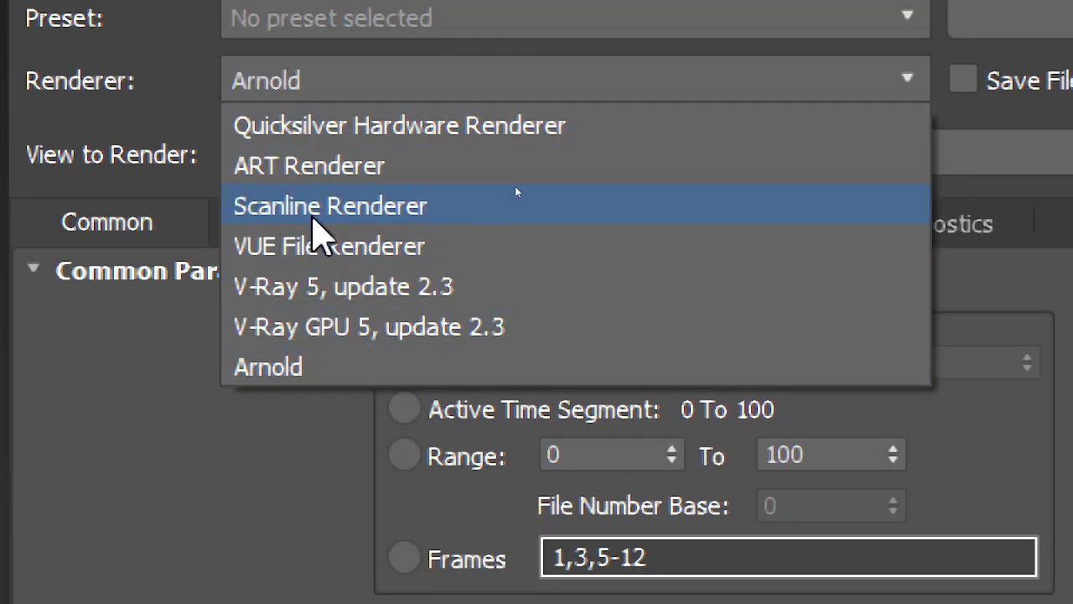
{"action": "left_click", "coordinate": [313, 206]}
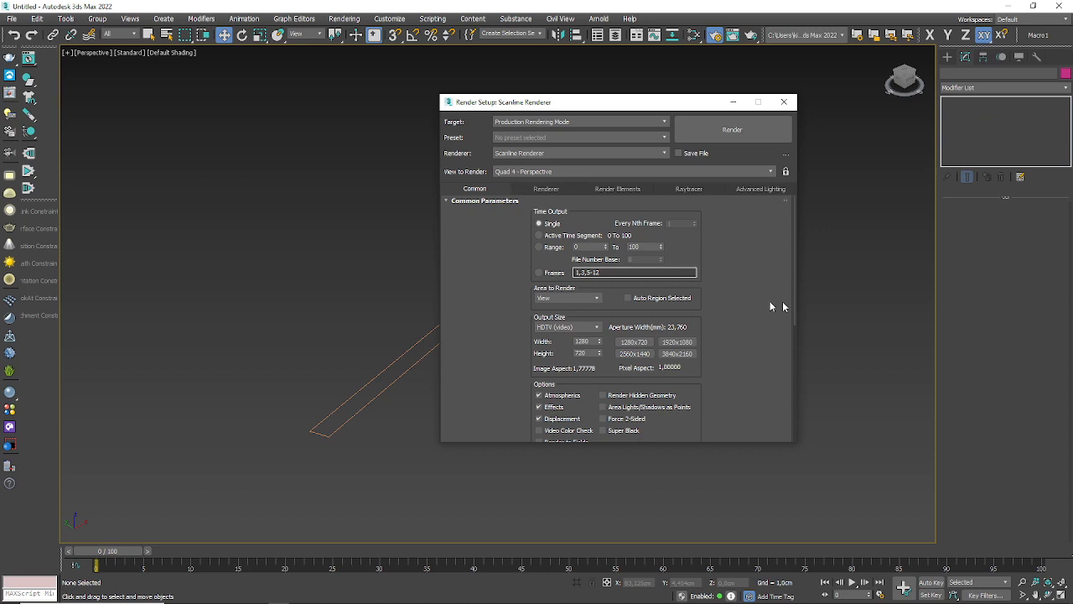
{"action": "left_click", "coordinate": [784, 101]}
Step: Render the Perspective view of the splines, check the image, and close the render window
{"action": "scroll", "coordinate": [571, 270], "scroll_direction": "down", "scroll_amount": 5}
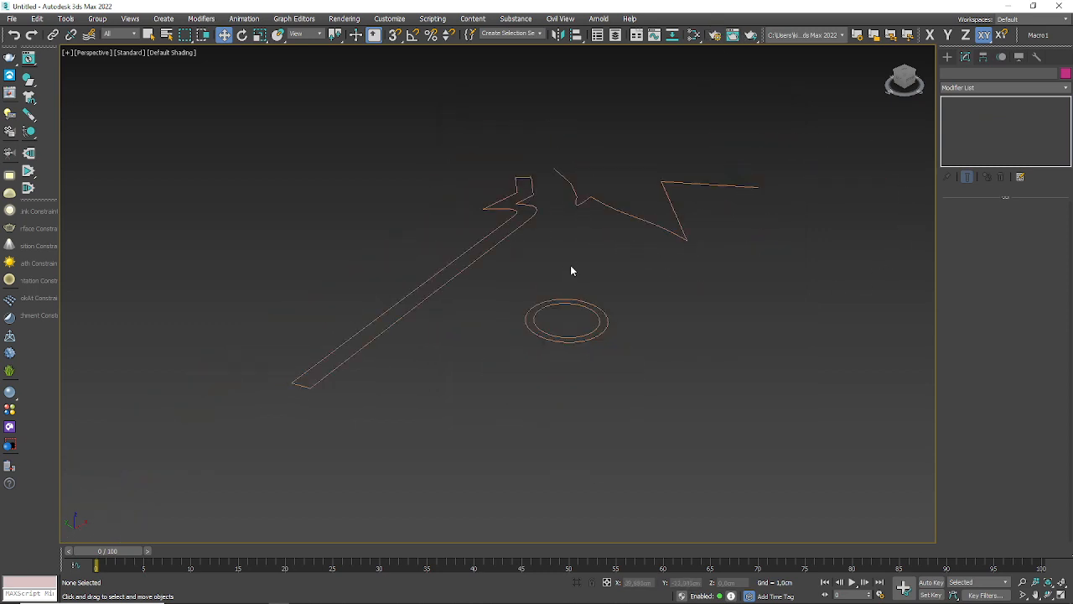
{"action": "scroll", "coordinate": [560, 293], "scroll_direction": "up", "scroll_amount": 4}
{"action": "middle_click_drag", "start_coordinate": [561, 293], "coordinate": [637, 290]}
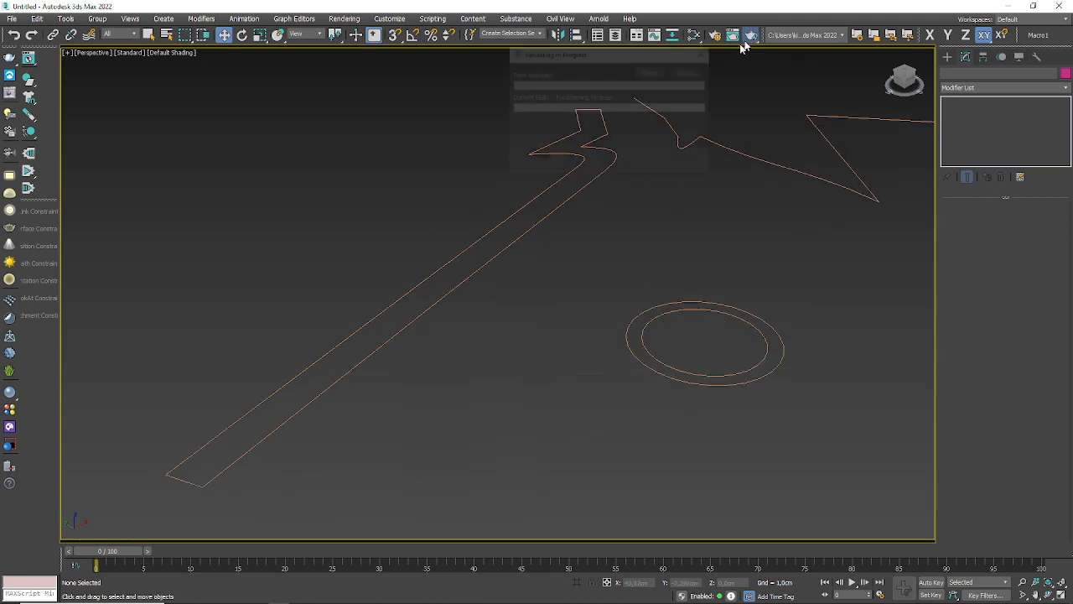
{"action": "left_click", "coordinate": [749, 35]}
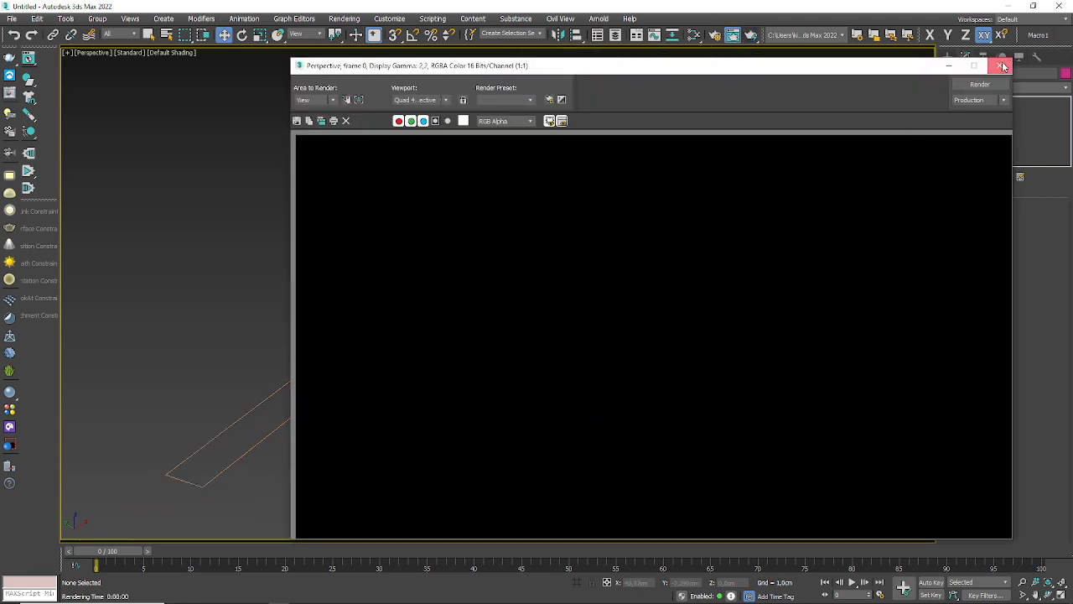
{"action": "left_click", "coordinate": [1000, 66]}
Step: Select the attached line object and enable its Rendering options for both the viewport and the renderer
{"action": "left_click", "coordinate": [503, 250]}
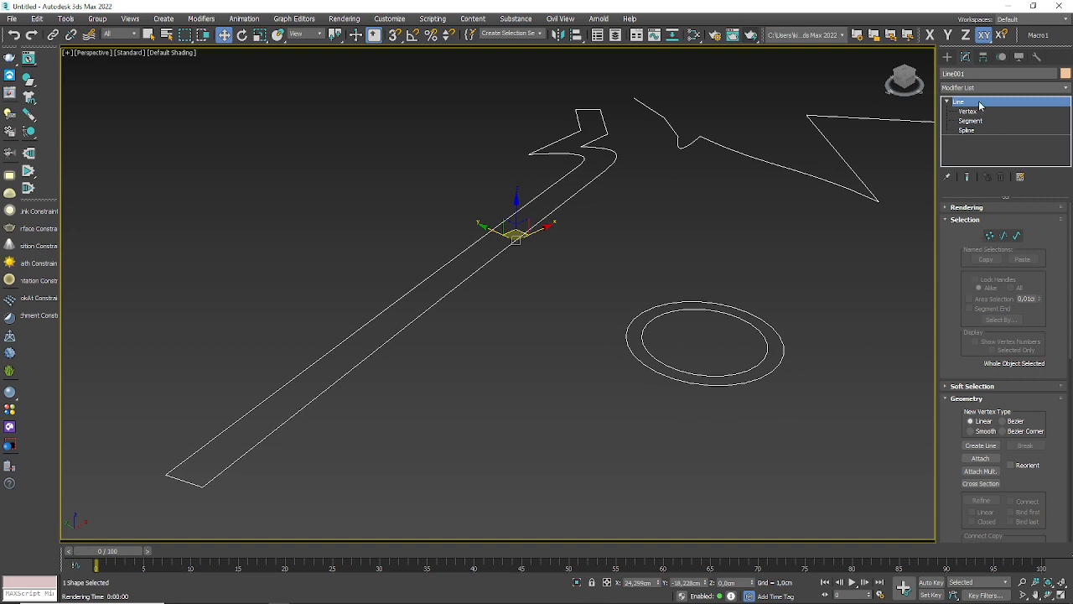
{"action": "left_click", "coordinate": [953, 221]}
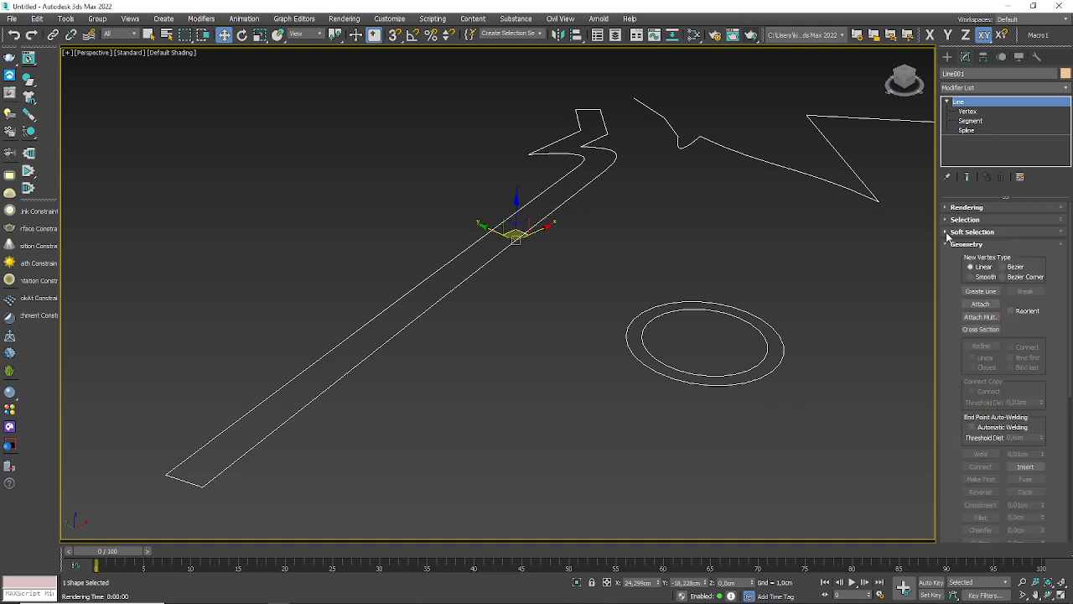
{"action": "left_click", "coordinate": [948, 244]}
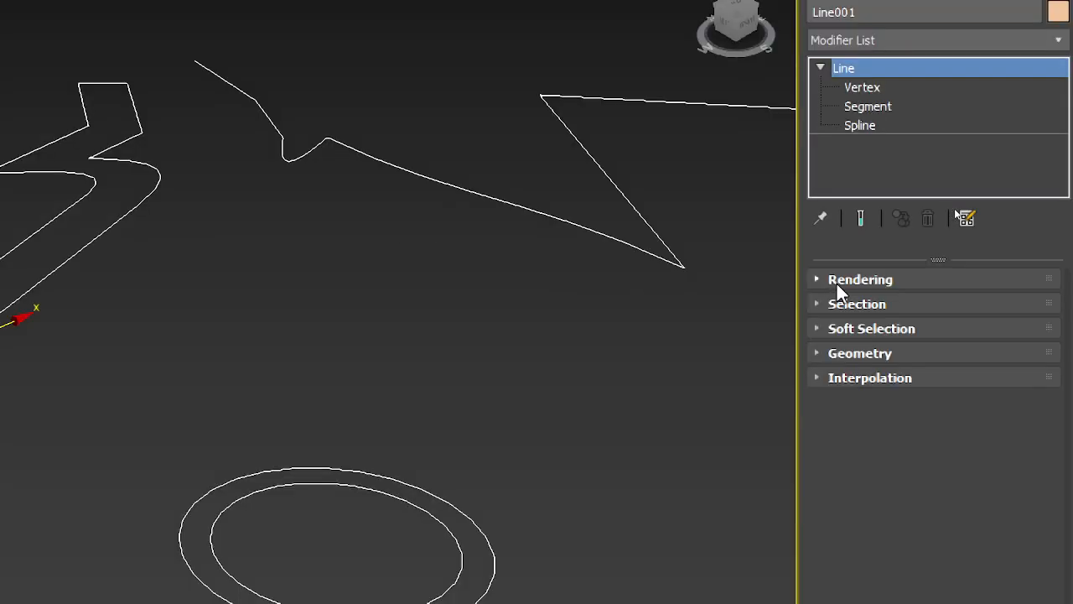
{"action": "left_click", "coordinate": [608, 266]}
{"action": "middle_click_drag", "start_coordinate": [169, 387], "coordinate": [616, 436]}
{"action": "middle_click_drag", "start_coordinate": [616, 295], "coordinate": [676, 233]}
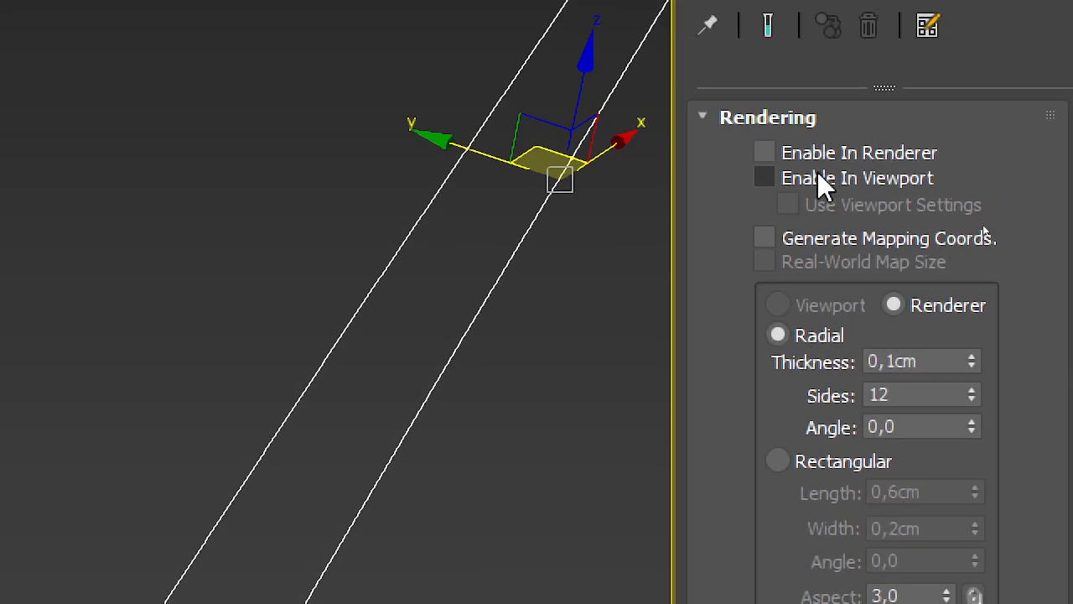
{"action": "left_click", "coordinate": [771, 183]}
{"action": "left_click", "coordinate": [766, 152]}
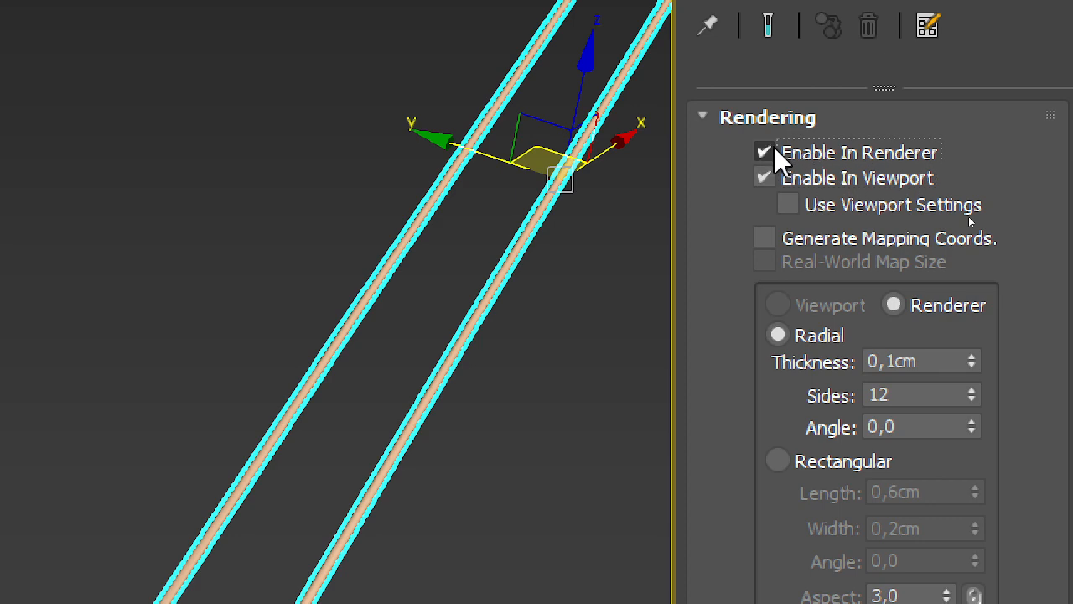
Step: Examine the thickened splines up close in the Perspective view and from the Top view
{"action": "scroll", "coordinate": [460, 282], "scroll_direction": "down", "scroll_amount": 2}
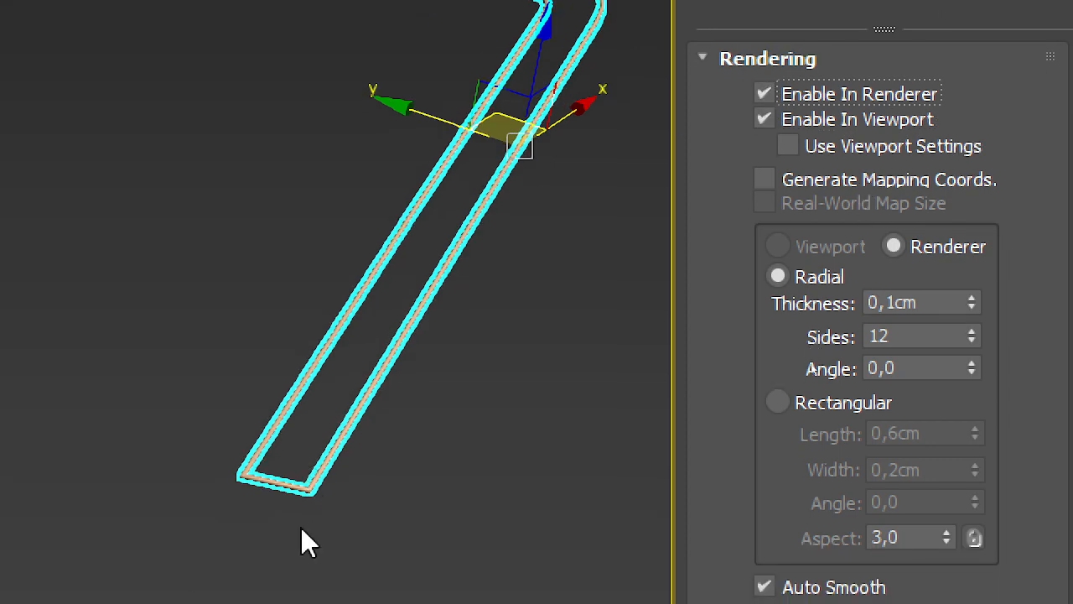
{"action": "scroll", "coordinate": [300, 585], "scroll_direction": "up", "scroll_amount": 2}
{"action": "scroll", "coordinate": [339, 460], "scroll_direction": "up", "scroll_amount": 1}
{"action": "scroll", "coordinate": [337, 437], "scroll_direction": "down", "scroll_amount": 1}
{"action": "middle_click_drag", "start_coordinate": [337, 437], "coordinate": [375, 356]}
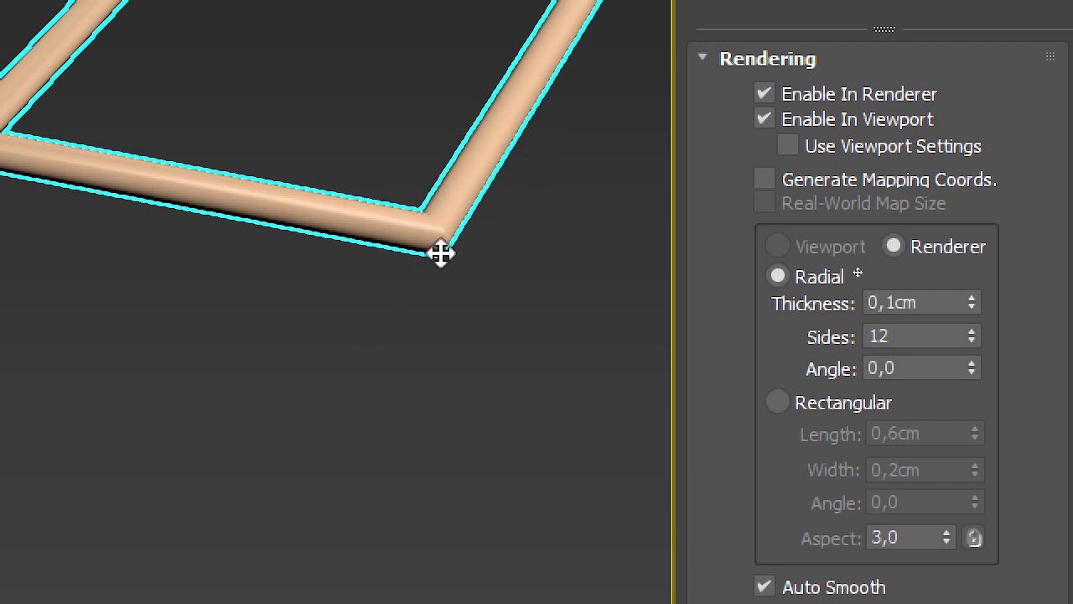
{"action": "scroll", "coordinate": [441, 253], "scroll_direction": "down", "scroll_amount": 4}
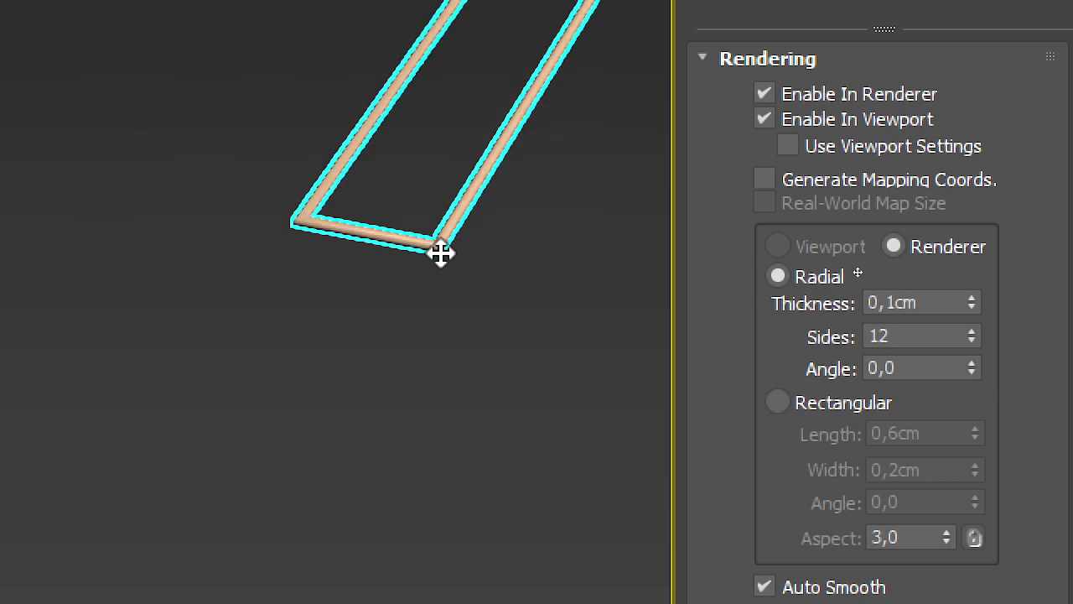
{"action": "scroll", "coordinate": [600, 332], "scroll_direction": "up", "scroll_amount": 2}
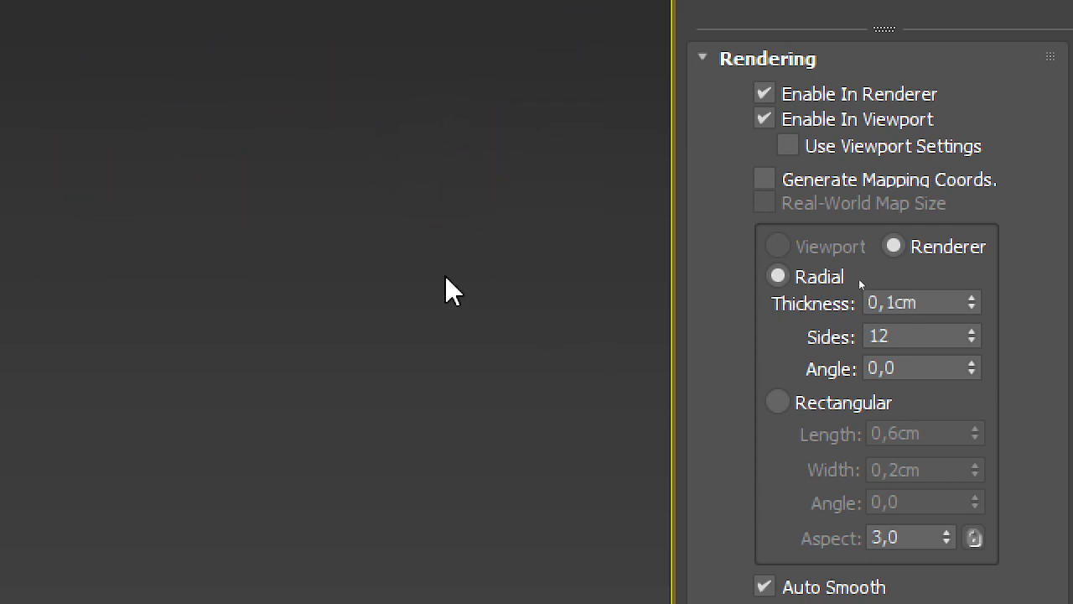
{"action": "scroll", "coordinate": [414, 258], "scroll_direction": "down", "scroll_amount": 2}
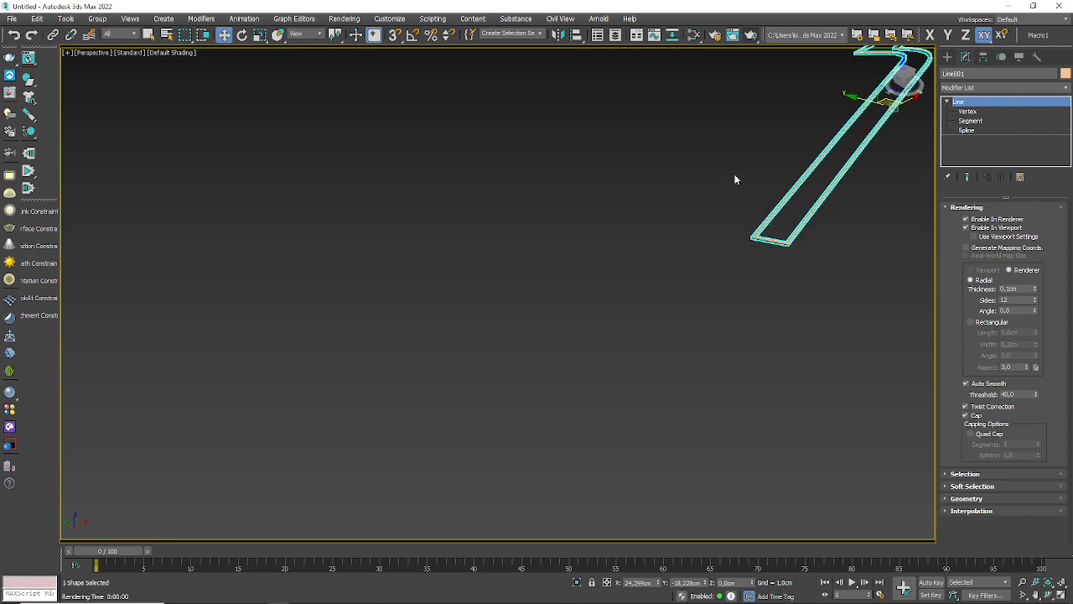
{"action": "middle_click_drag", "start_coordinate": [736, 179], "coordinate": [380, 321]}
{"action": "middle_click_drag", "start_coordinate": [458, 392], "coordinate": [530, 331]}
{"action": "scroll", "coordinate": [529, 331], "scroll_direction": "up", "scroll_amount": 3}
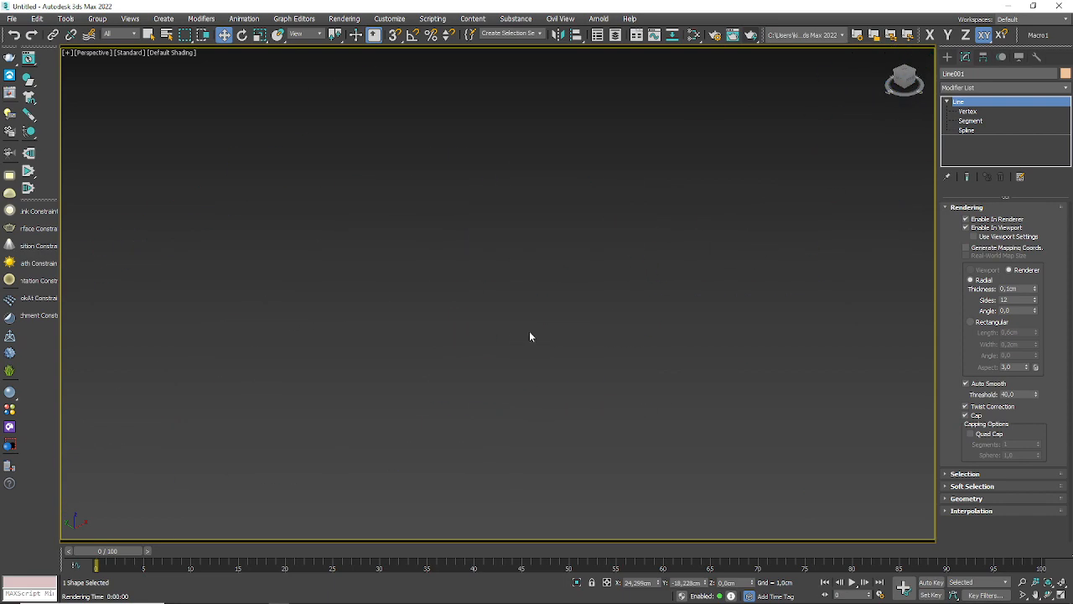
{"action": "scroll", "coordinate": [531, 330], "scroll_direction": "down", "scroll_amount": 2}
{"action": "scroll", "coordinate": [540, 324], "scroll_direction": "up", "scroll_amount": 2}
{"action": "middle_click_drag", "start_coordinate": [858, 343], "coordinate": [753, 317]}
{"action": "key", "text": "t"}
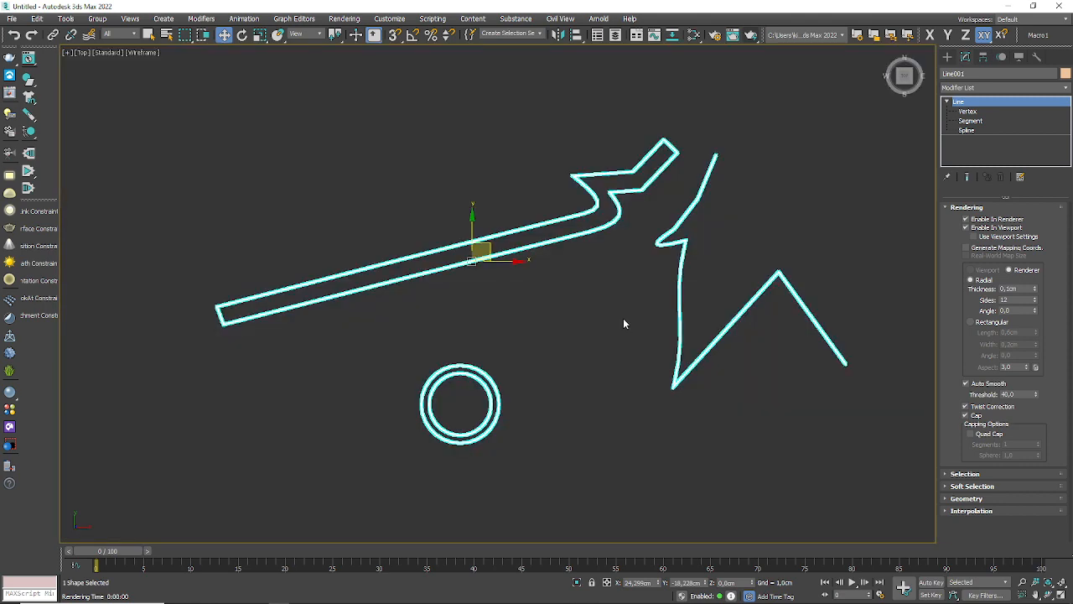
{"action": "scroll", "coordinate": [444, 426], "scroll_direction": "up", "scroll_amount": 4}
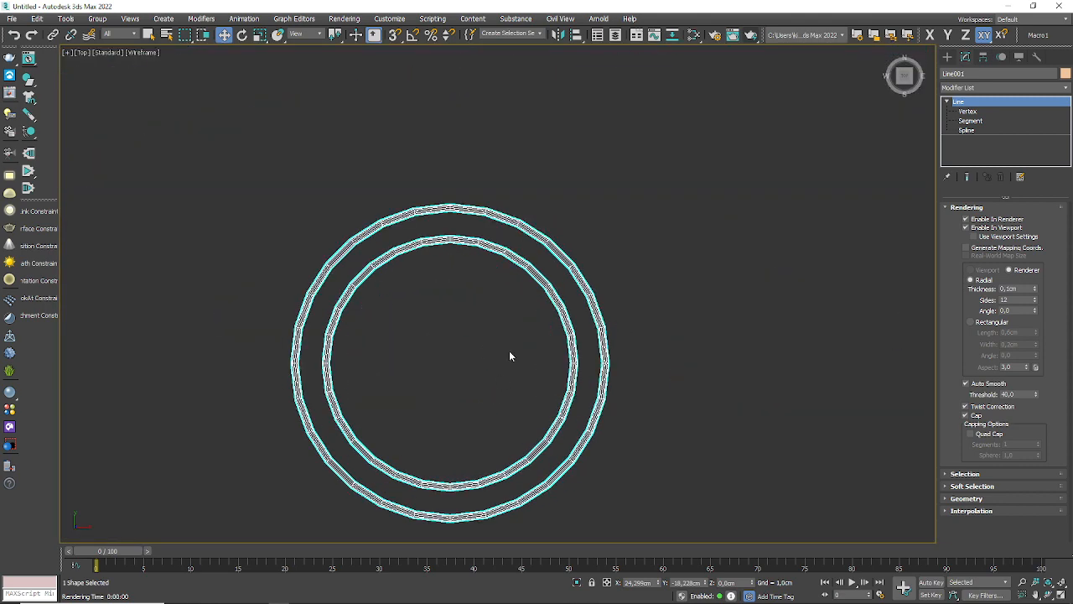
Step: Render the Perspective view with the double ring and the other thickened splines in frame, and close the render window
{"action": "key", "text": "p"}
{"action": "scroll", "coordinate": [509, 355], "scroll_direction": "down", "scroll_amount": 4}
{"action": "scroll", "coordinate": [456, 307], "scroll_direction": "up", "scroll_amount": 2}
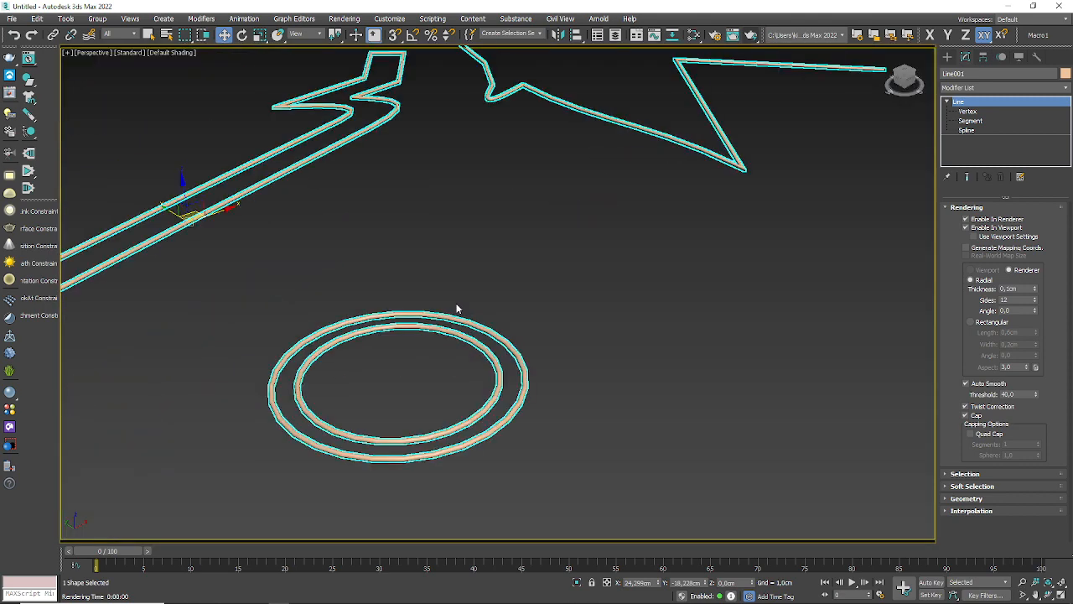
{"action": "mouse_move", "coordinate": [456, 307]}
{"action": "middle_mouse_down"}
{"action": "mouse_move", "coordinate": [513, 334]}
{"action": "mouse_move", "coordinate": [527, 316]}
{"action": "middle_mouse_up"}
{"action": "left_click", "coordinate": [749, 36]}
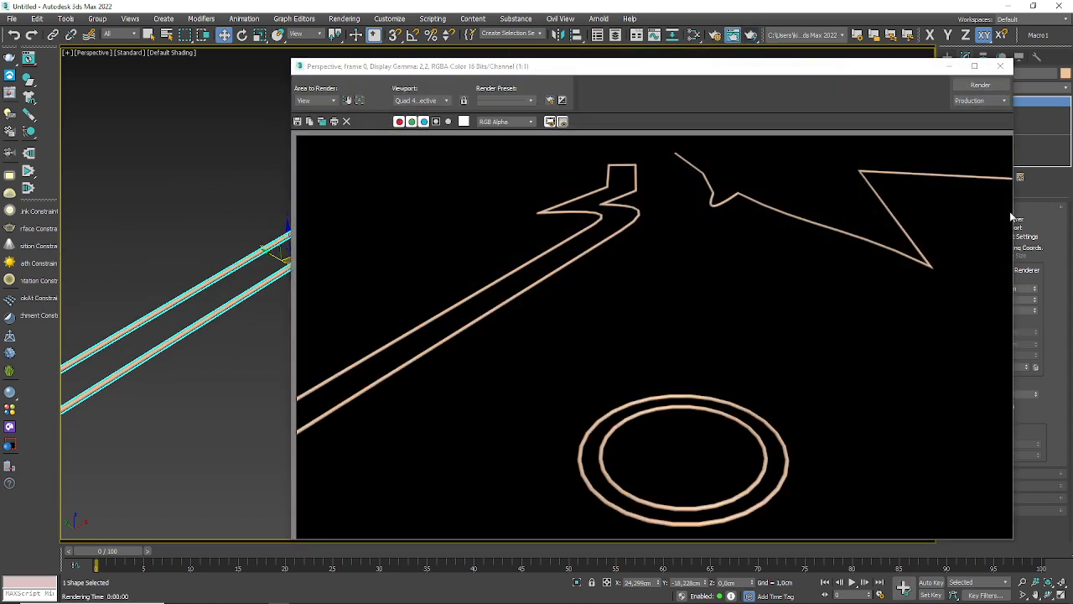
{"action": "left_click", "coordinate": [1001, 65]}
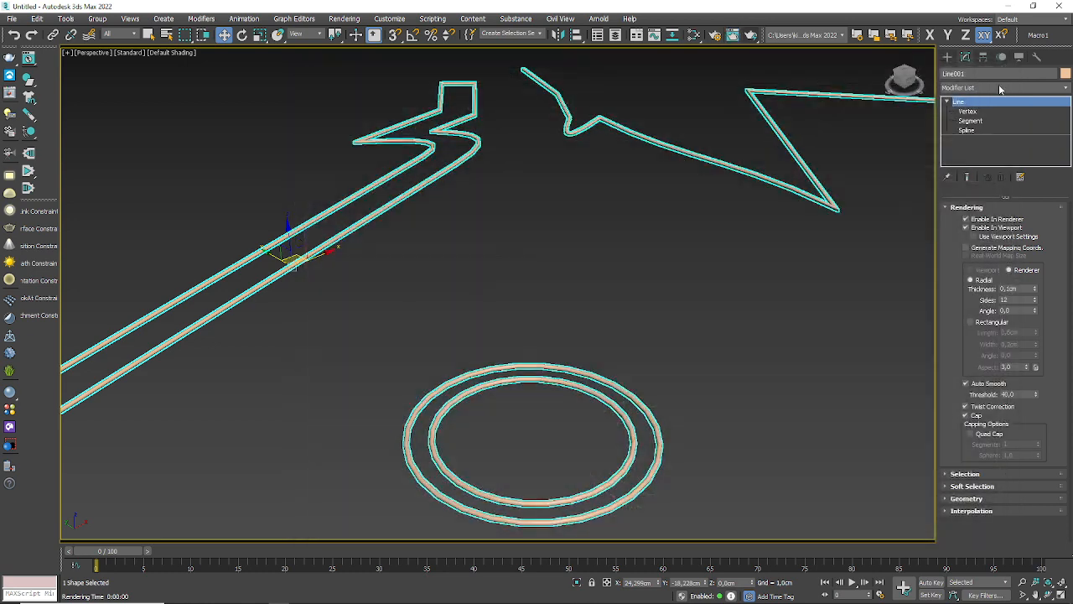
Step: Set the line's radial rendering thickness to 0,112 cm
{"action": "middle_click_drag", "start_coordinate": [576, 454], "coordinate": [610, 345]}
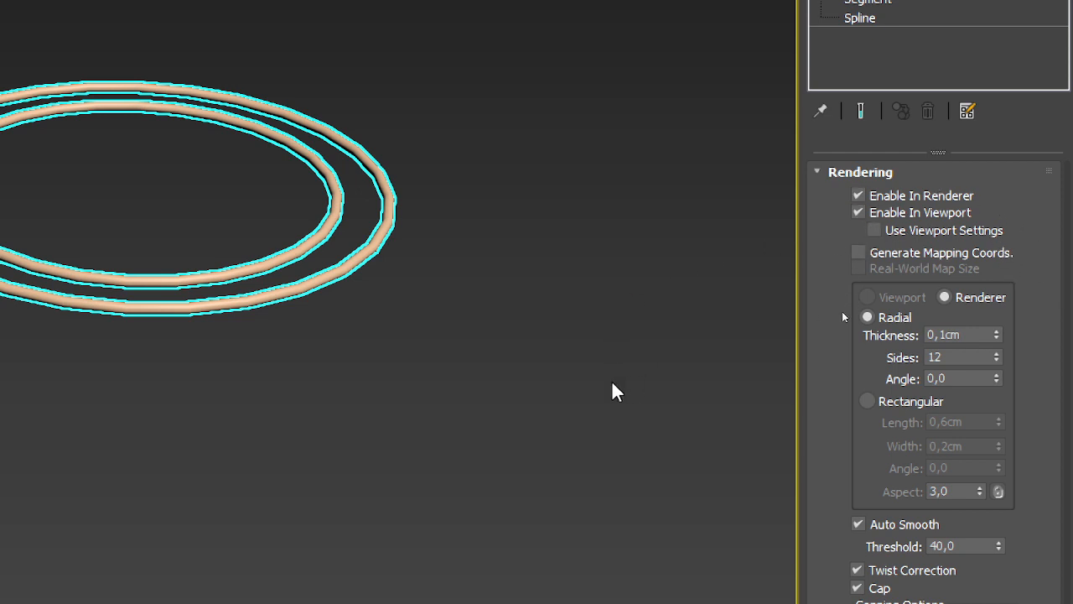
{"action": "middle_click_drag", "start_coordinate": [612, 367], "coordinate": [688, 396]}
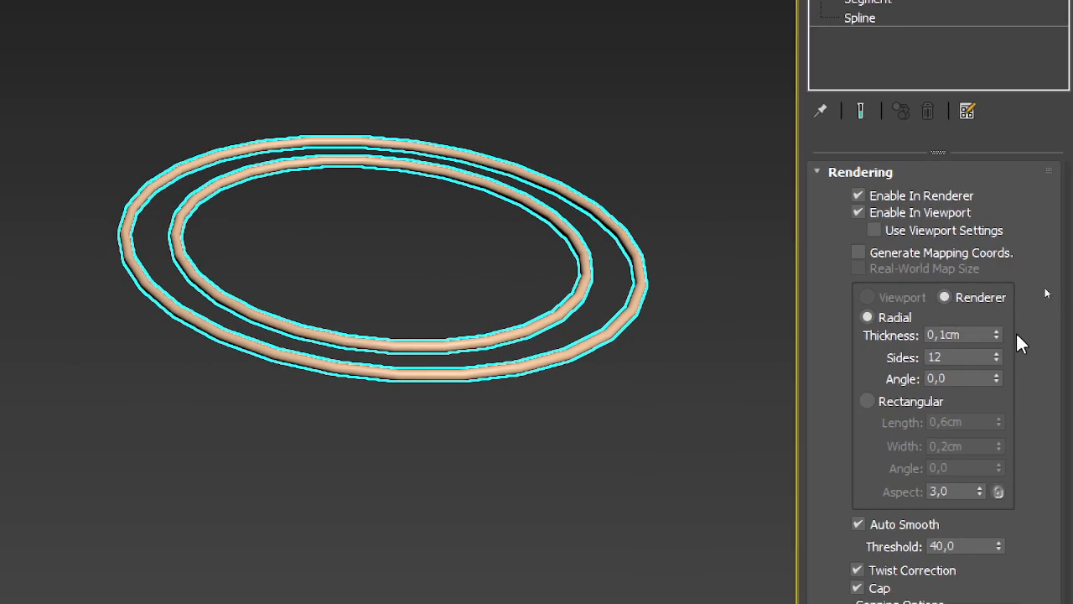
{"action": "left_click_drag", "start_coordinate": [998, 340], "coordinate": [1004, 317]}
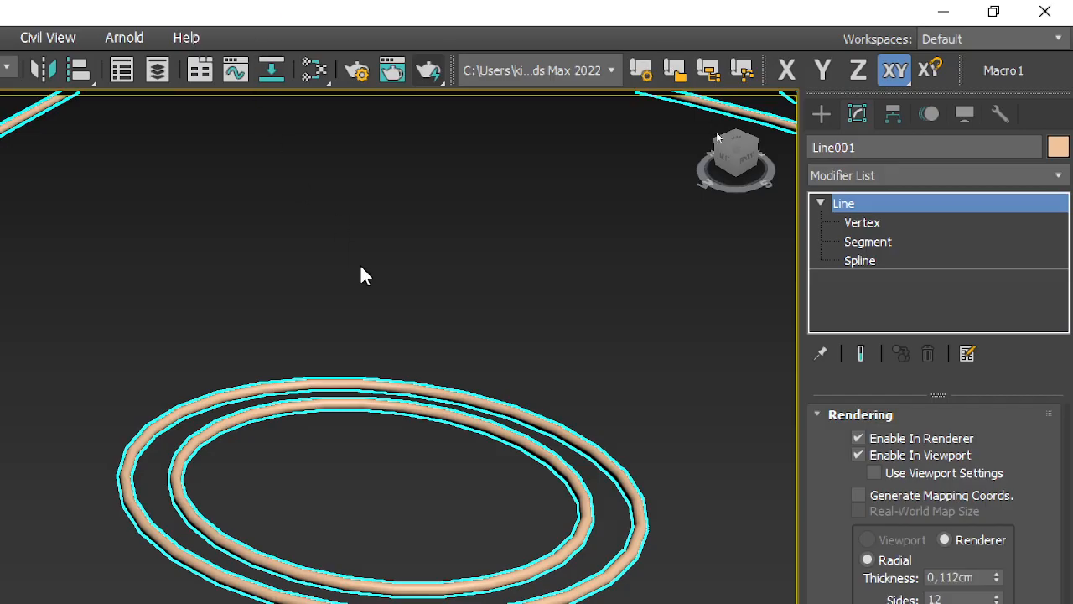
Step: Examine the sides and segments of the double ring's tubes up close in the Top wireframe view
{"action": "key", "text": "t"}
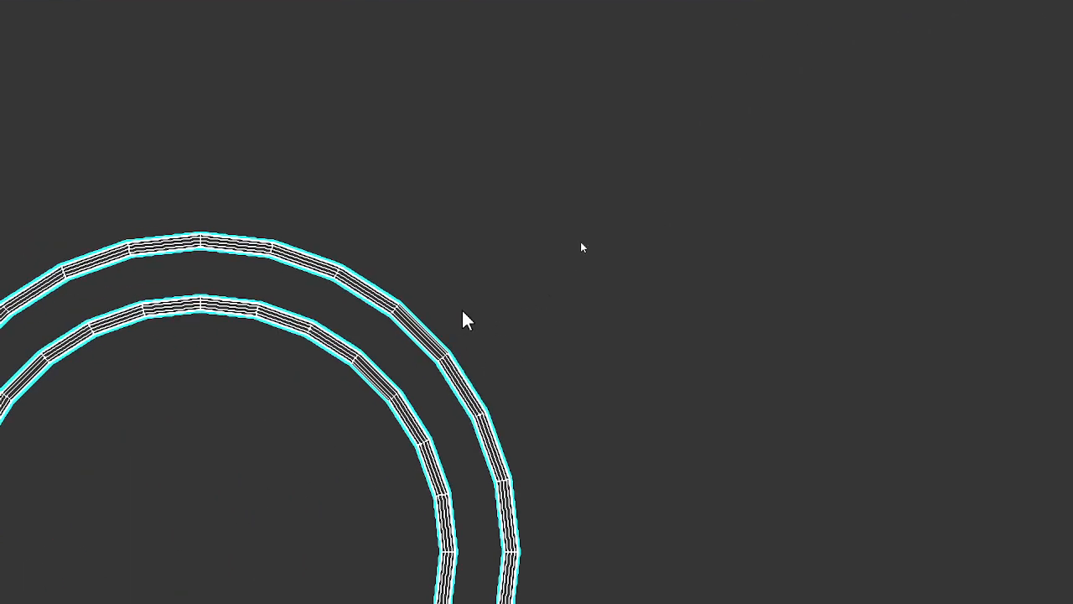
{"action": "scroll", "coordinate": [465, 310], "scroll_direction": "up", "scroll_amount": 2}
{"action": "middle_click_drag", "start_coordinate": [457, 342], "coordinate": [502, 273]}
{"action": "middle_click_drag", "start_coordinate": [540, 431], "coordinate": [482, 386], "text": "alt"}
{"action": "middle_click_drag", "start_coordinate": [90, 81], "coordinate": [272, 174]}
{"action": "scroll", "coordinate": [272, 174], "scroll_direction": "up", "scroll_amount": 3}
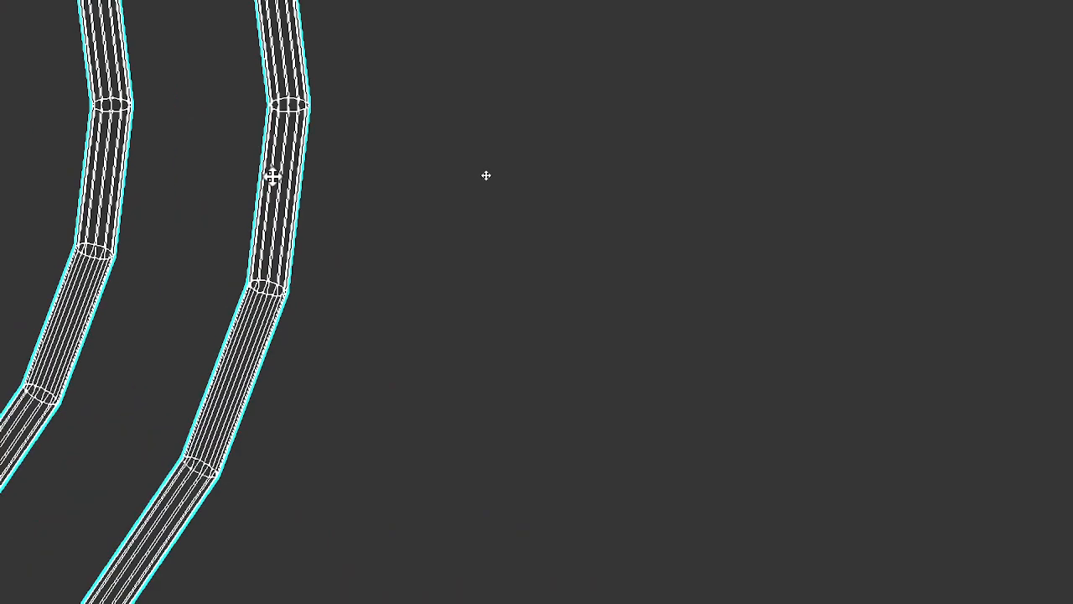
{"action": "scroll", "coordinate": [285, 244], "scroll_direction": "down", "scroll_amount": 2}
{"action": "middle_click_drag", "start_coordinate": [279, 331], "coordinate": [785, 366], "text": "alt"}
{"action": "scroll", "coordinate": [321, 173], "scroll_direction": "up", "scroll_amount": 2}
{"action": "scroll", "coordinate": [321, 180], "scroll_direction": "up", "scroll_amount": 1}
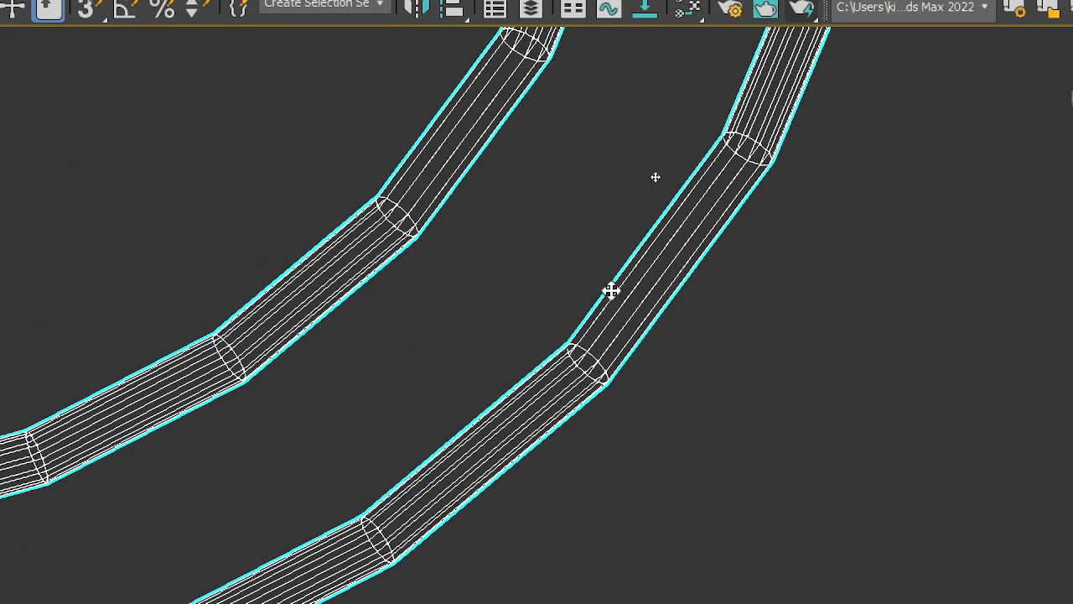
{"action": "scroll", "coordinate": [682, 295], "scroll_direction": "up", "scroll_amount": 3}
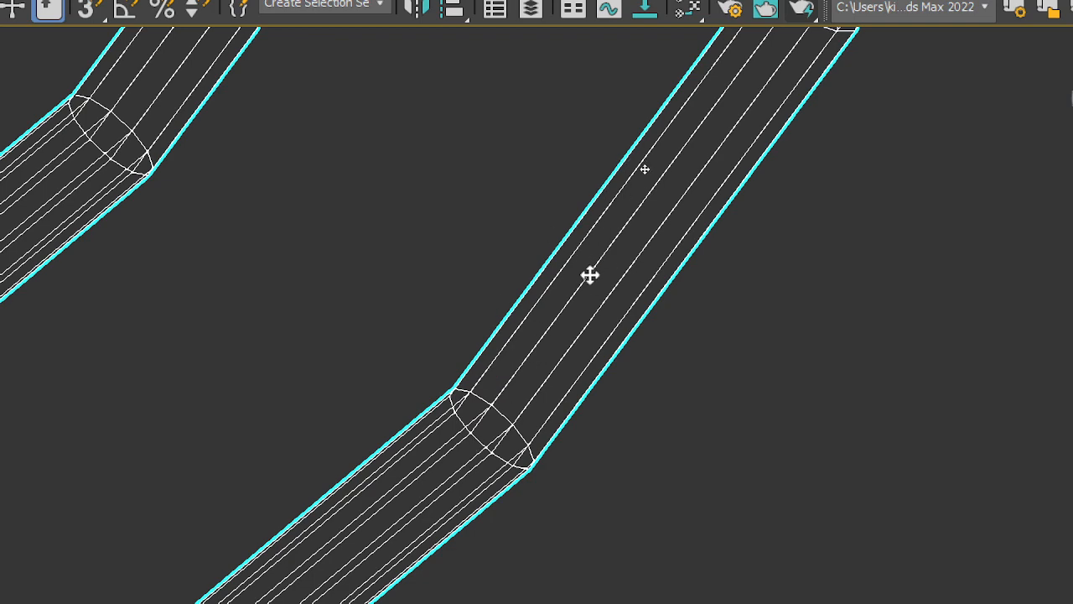
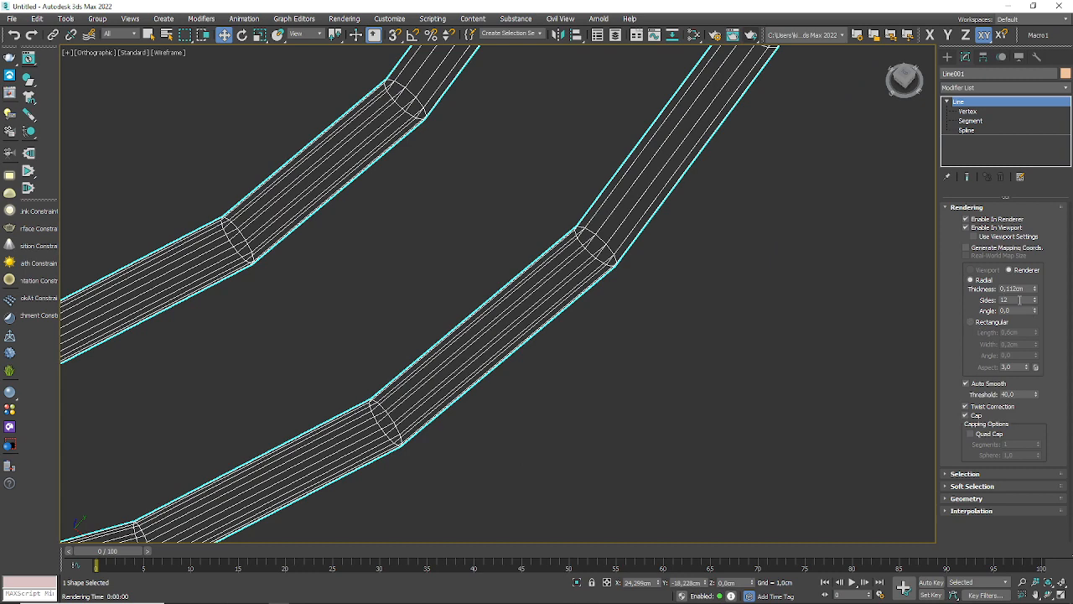
Step: Set the line's radial rendering sides to 60, and reduce them to 20
{"action": "left_click_drag", "start_coordinate": [1020, 299], "coordinate": [902, 294]}
{"action": "type", "text": "60"}
{"action": "key", "text": "Return"}
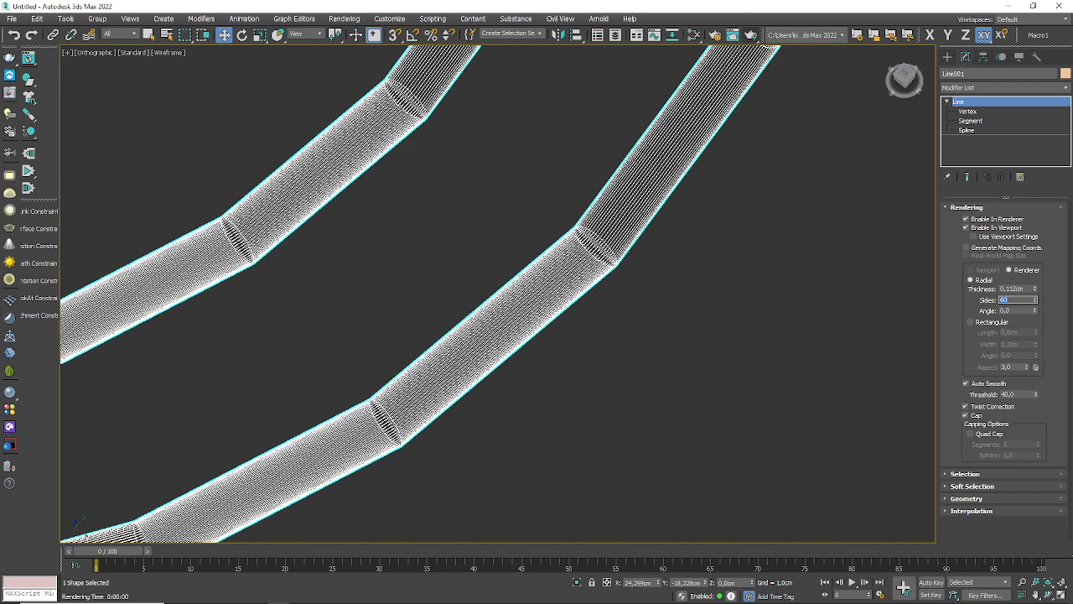
{"action": "type", "text": "20"}
{"action": "key", "text": "Return"}
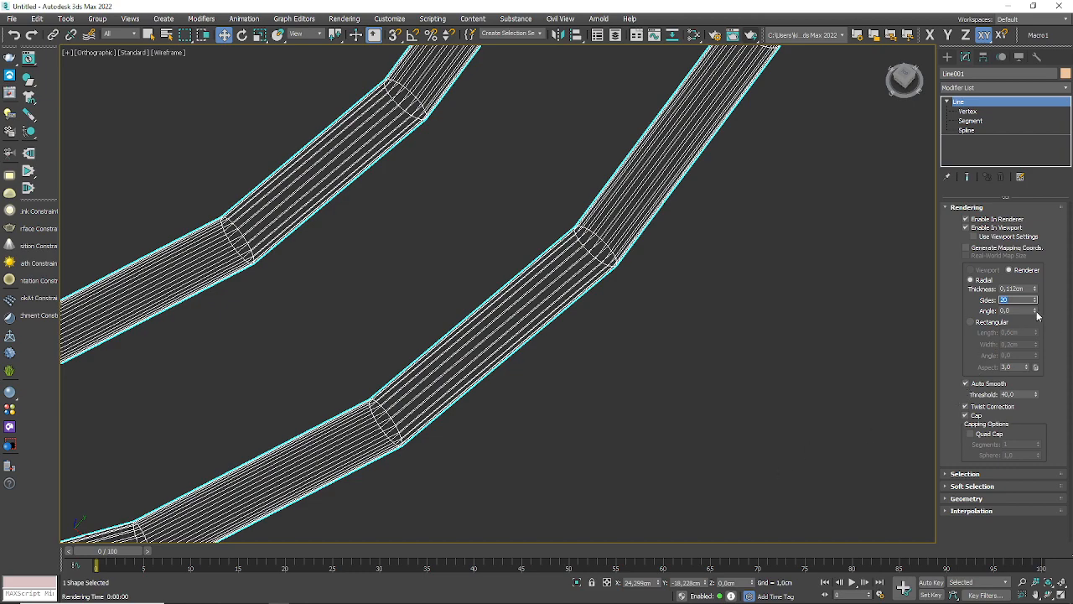
Step: Try a radial rendering angle of 2,36 on the line and reset it to 0
{"action": "left_click_drag", "start_coordinate": [1036, 311], "coordinate": [1037, 180]}
{"action": "scroll", "coordinate": [576, 339], "scroll_direction": "down", "scroll_amount": 6}
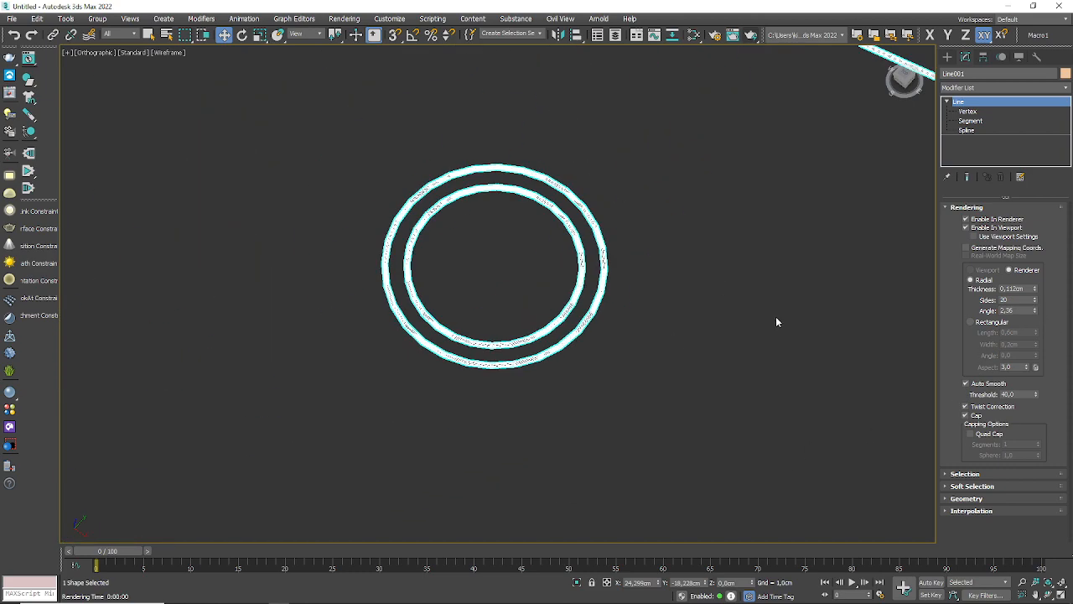
{"action": "left_click", "coordinate": [1015, 311]}
{"action": "type", "text": "0"}
{"action": "key", "text": "Return"}
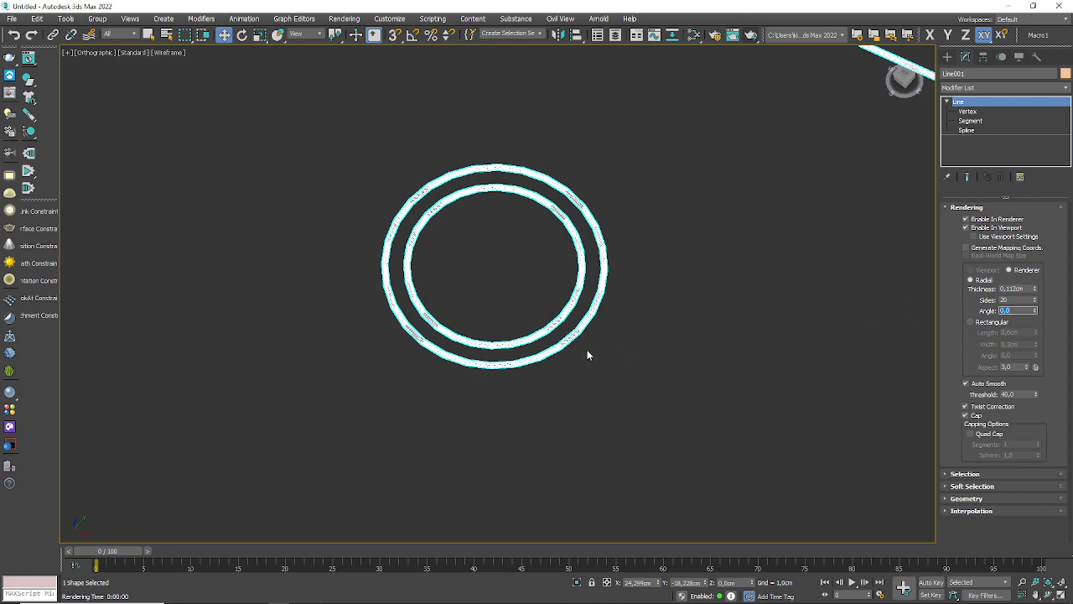
Step: Switch the line's rendering cross-section from radial to rectangular
{"action": "scroll", "coordinate": [683, 255], "scroll_direction": "down", "scroll_amount": 5}
{"action": "middle_click_drag", "start_coordinate": [706, 264], "coordinate": [535, 281]}
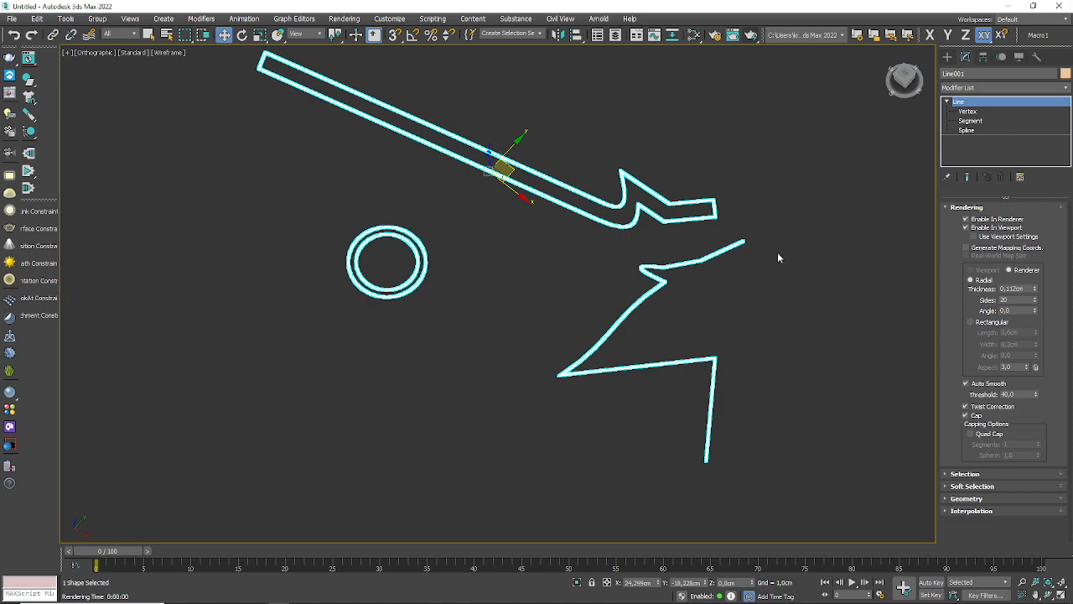
{"action": "middle_click_drag", "start_coordinate": [762, 290], "coordinate": [760, 237], "text": "alt"}
{"action": "scroll", "coordinate": [733, 184], "scroll_direction": "up", "scroll_amount": 6}
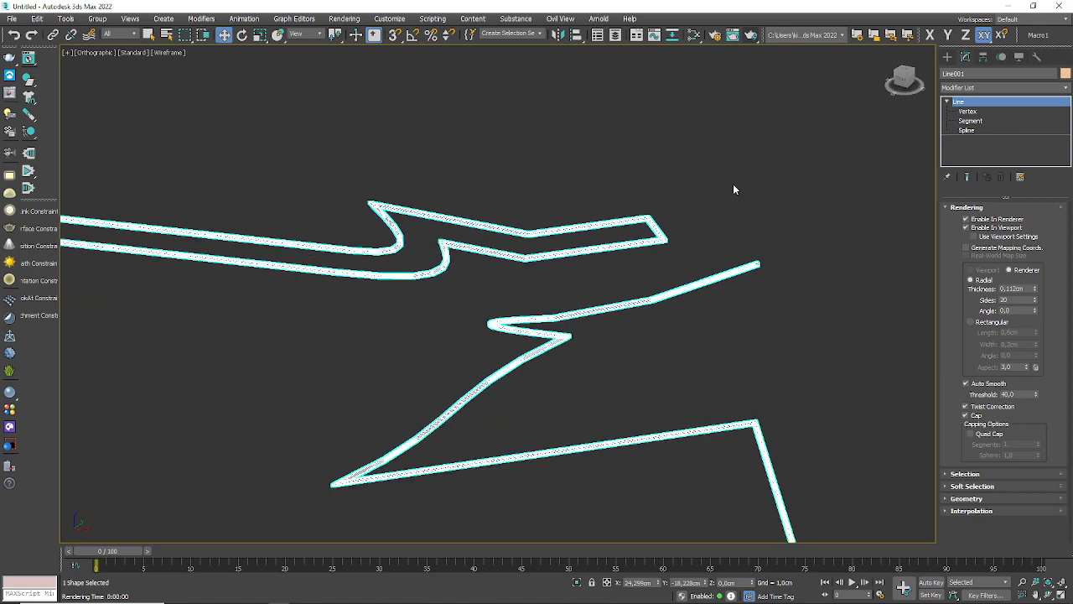
{"action": "scroll", "coordinate": [775, 248], "scroll_direction": "up", "scroll_amount": 10}
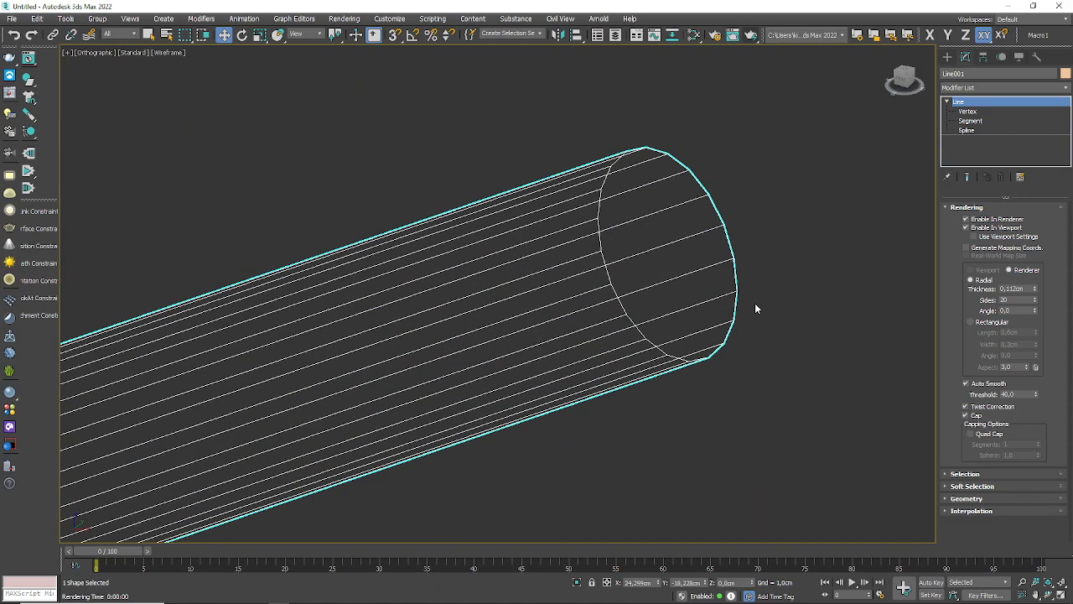
{"action": "left_click", "coordinate": [973, 323]}
Step: Set the line's rectangular rendering length to 1,548 cm and its width to 0,178 cm
{"action": "scroll", "coordinate": [762, 283], "scroll_direction": "down", "scroll_amount": 8}
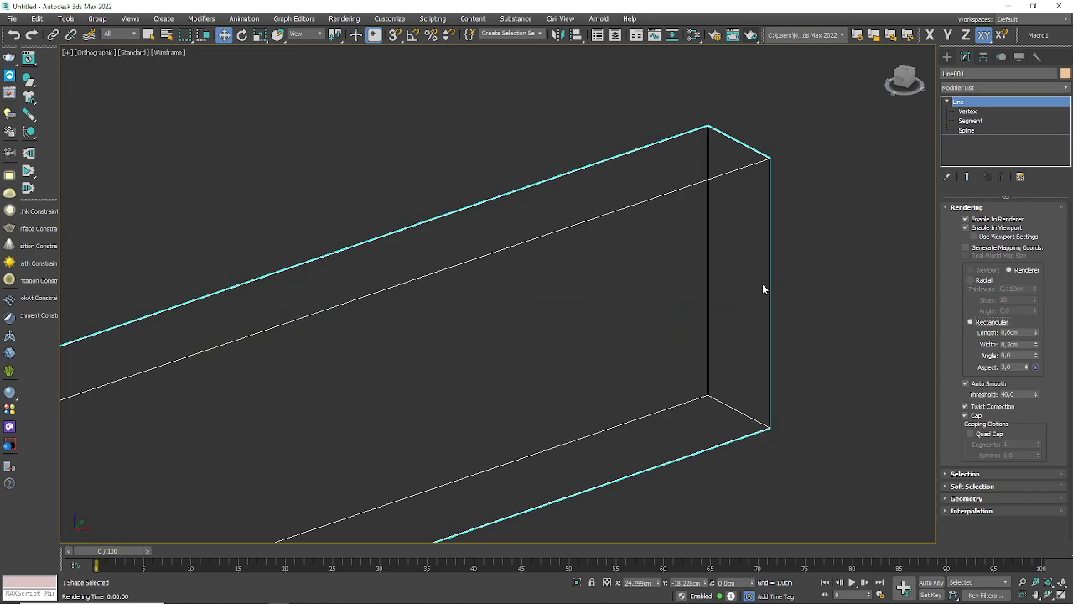
{"action": "scroll", "coordinate": [607, 202], "scroll_direction": "down", "scroll_amount": 12}
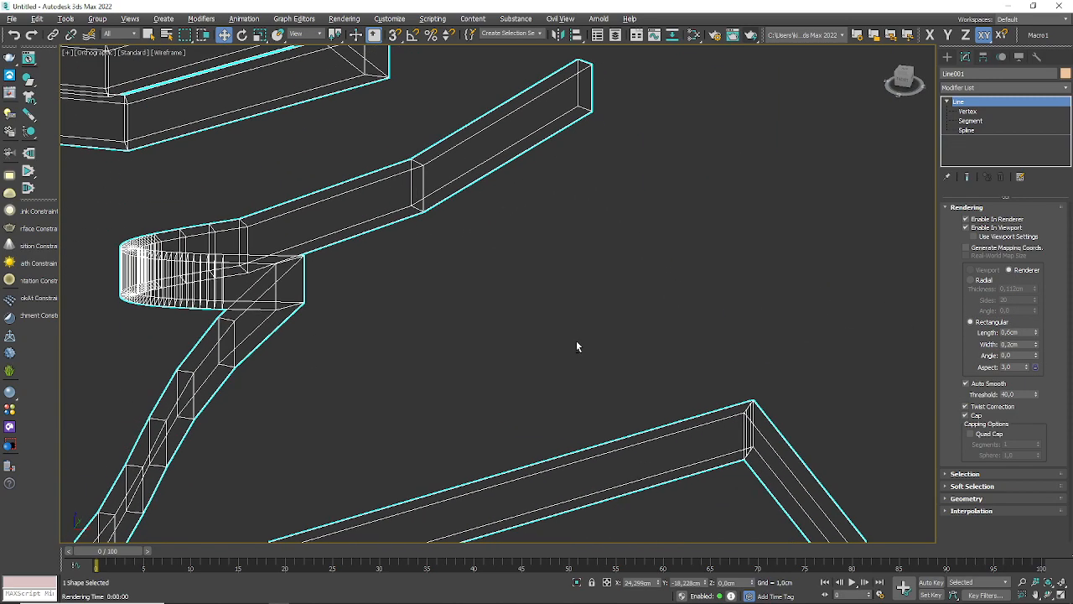
{"action": "middle_click_drag", "start_coordinate": [510, 355], "coordinate": [534, 375], "text": "alt"}
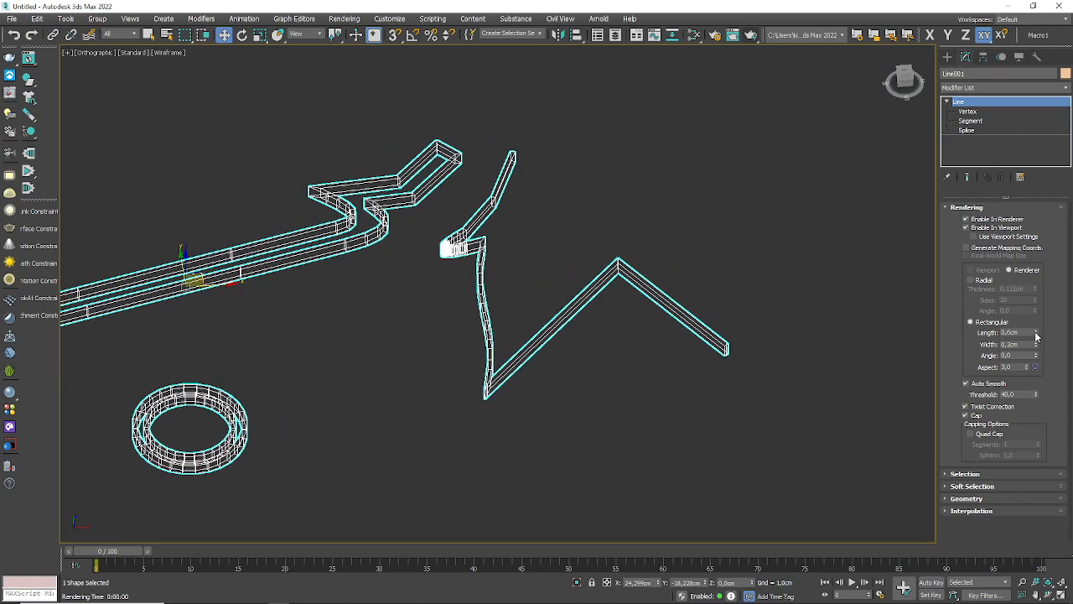
{"action": "left_click_drag", "start_coordinate": [1037, 333], "coordinate": [1003, 243]}
{"action": "left_click_drag", "start_coordinate": [1037, 344], "coordinate": [1060, 357]}
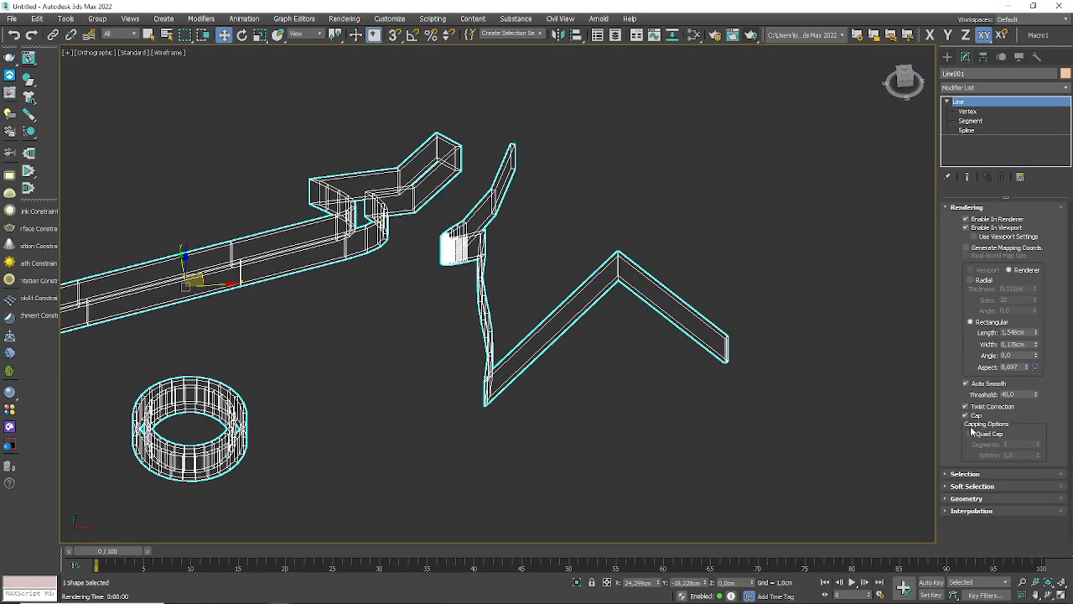
Step: Examine the rectangular-profile splines in the Perspective view, ending with a close-up of the zigzag spline's open end
{"action": "middle_click_drag", "start_coordinate": [503, 389], "coordinate": [628, 330]}
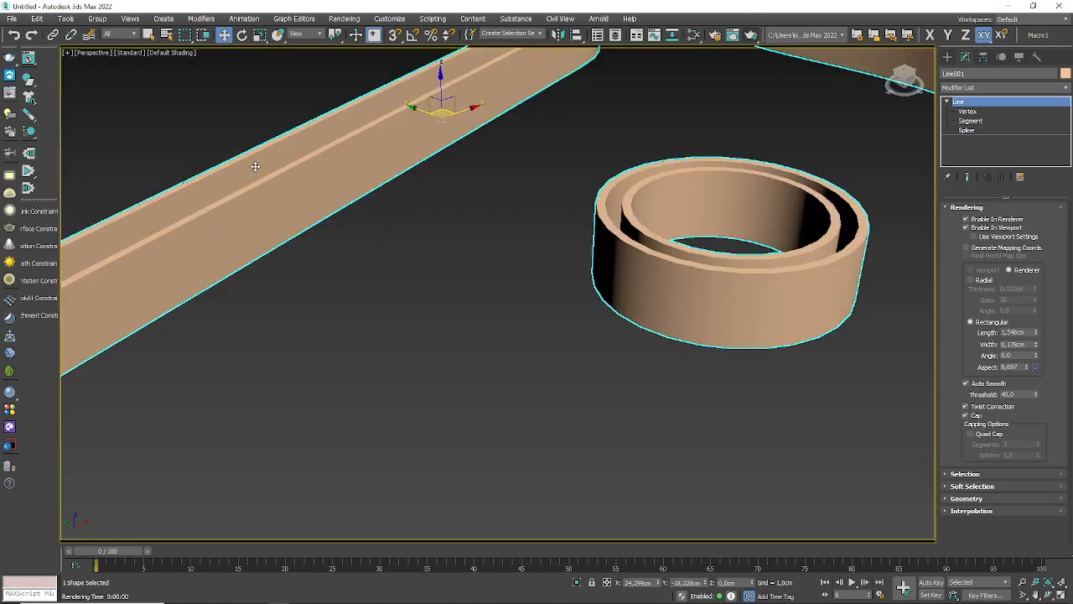
{"action": "scroll", "coordinate": [362, 302], "scroll_direction": "down", "scroll_amount": 6}
{"action": "scroll", "coordinate": [240, 304], "scroll_direction": "up", "scroll_amount": 3}
{"action": "middle_click_drag", "start_coordinate": [452, 308], "coordinate": [371, 369]}
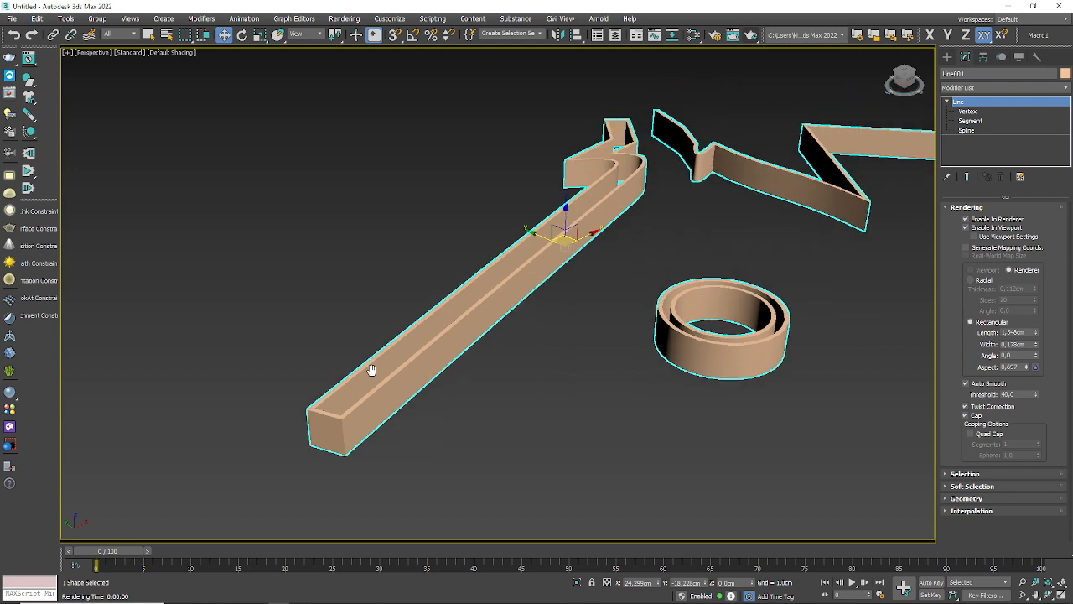
{"action": "middle_click_drag", "start_coordinate": [827, 210], "coordinate": [655, 303]}
{"action": "scroll", "coordinate": [822, 220], "scroll_direction": "up", "scroll_amount": 3}
{"action": "middle_click_drag", "start_coordinate": [755, 337], "coordinate": [514, 262], "text": "alt"}
{"action": "middle_click_drag", "start_coordinate": [678, 410], "coordinate": [650, 369], "text": "alt"}
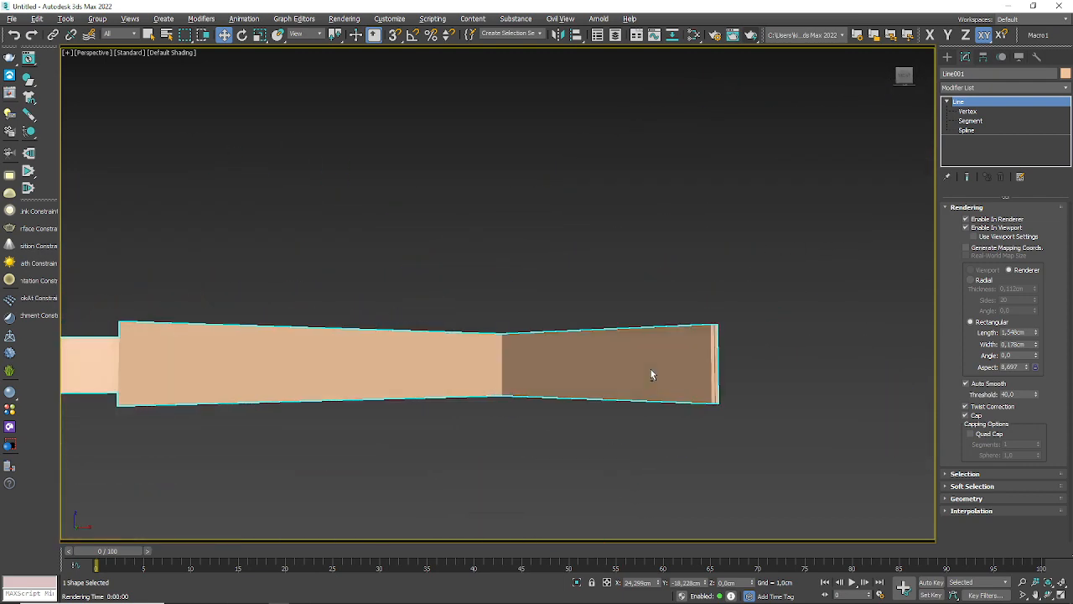
{"action": "scroll", "coordinate": [697, 348], "scroll_direction": "up", "scroll_amount": 4}
{"action": "scroll", "coordinate": [856, 419], "scroll_direction": "down", "scroll_amount": 3}
{"action": "middle_click_drag", "start_coordinate": [856, 417], "coordinate": [472, 266], "text": "alt"}
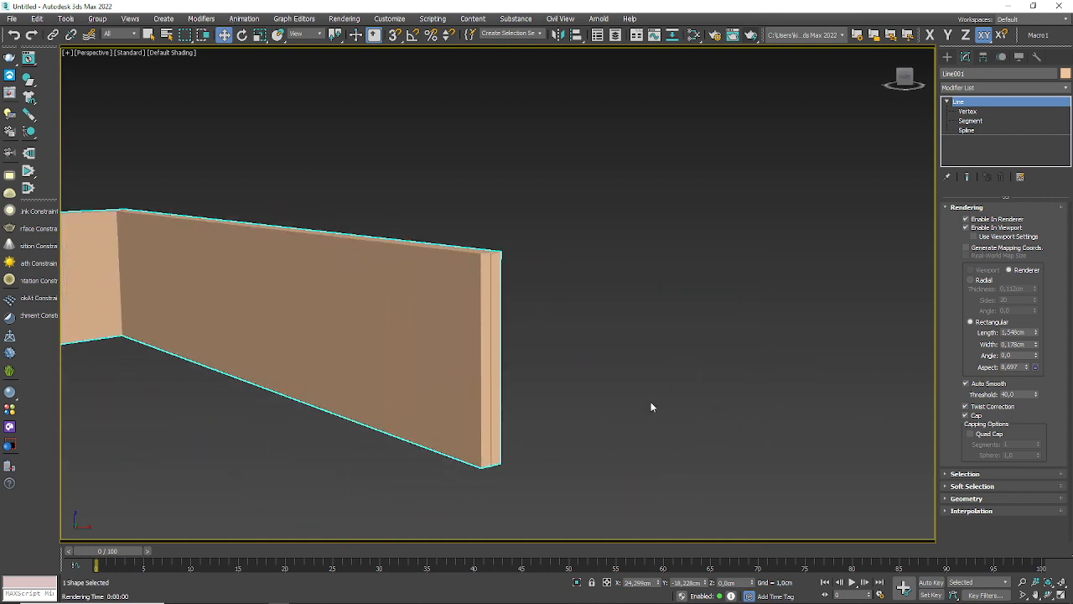
Step: Toggle the line's Cap option off and on to compare its open and closed ends, leaving it enabled
{"action": "left_click", "coordinate": [969, 416]}
{"action": "left_click", "coordinate": [970, 416]}
{"action": "left_click", "coordinate": [970, 416]}
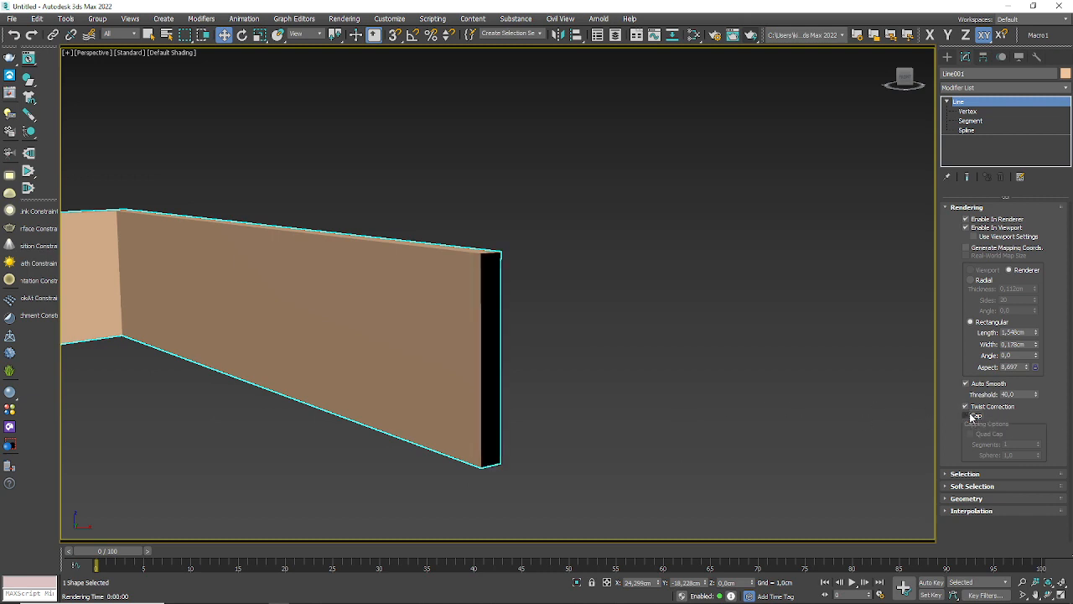
{"action": "left_click", "coordinate": [971, 416]}
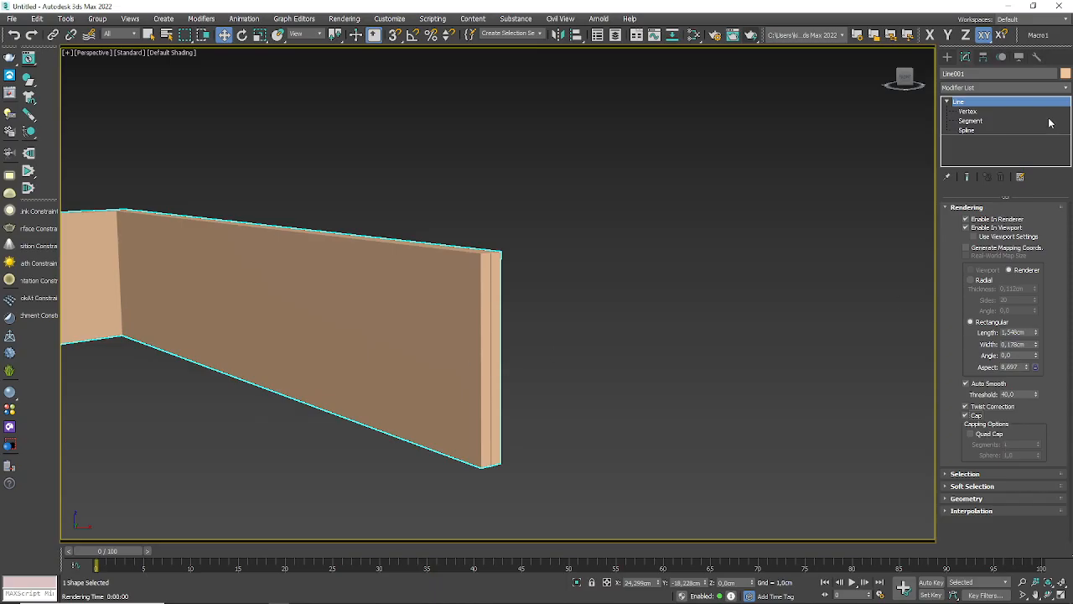
Step: Examine the segments along the double ring's curves up close in the Perspective view
{"action": "scroll", "coordinate": [647, 251], "scroll_direction": "down", "scroll_amount": 4}
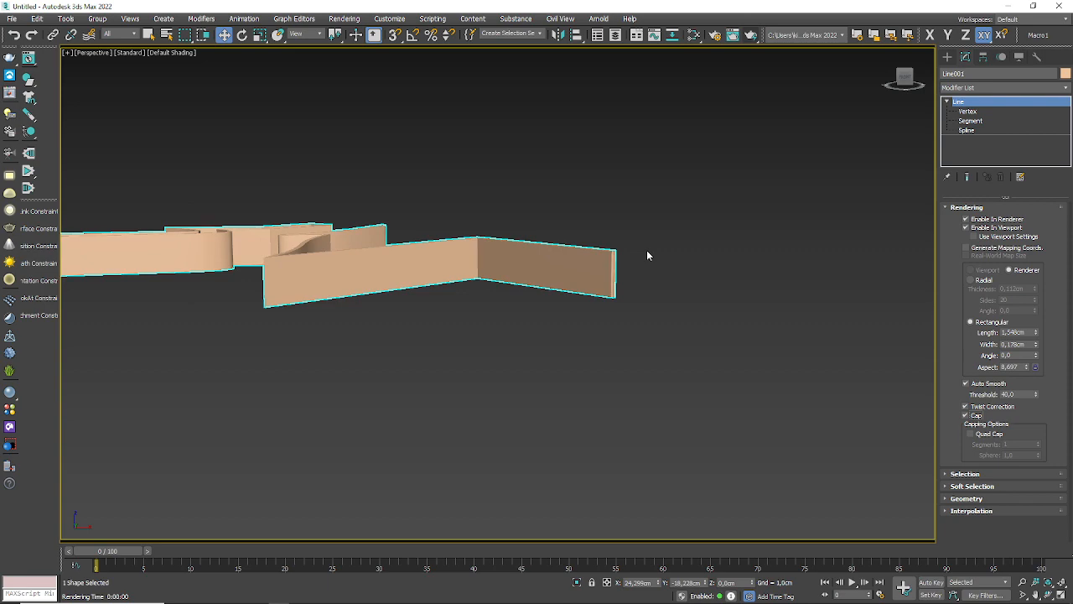
{"action": "key", "text": "r"}
{"action": "middle_click_drag", "start_coordinate": [492, 265], "coordinate": [646, 283]}
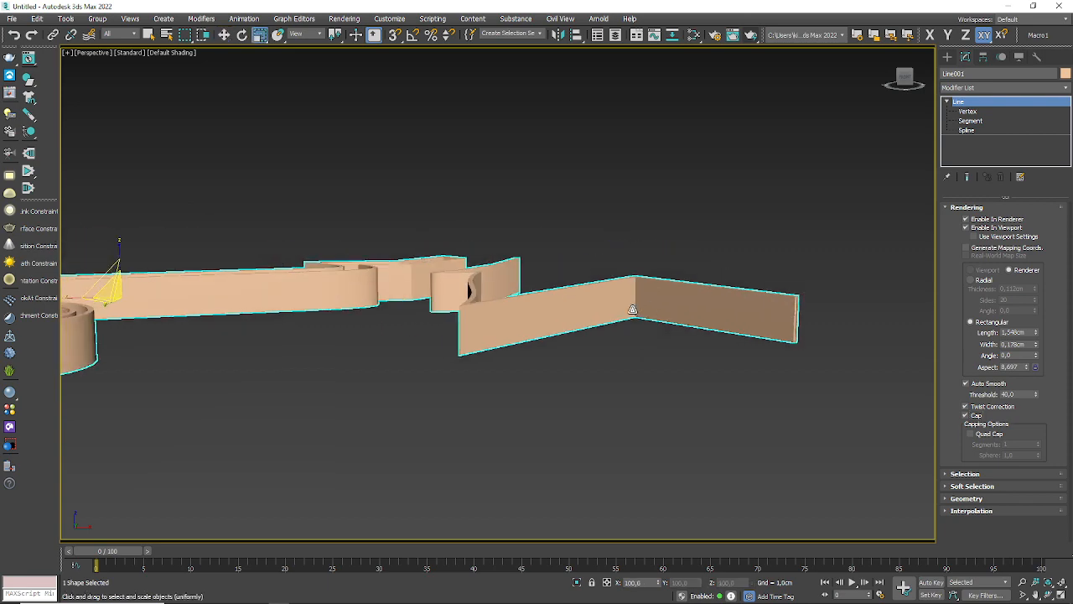
{"action": "scroll", "coordinate": [556, 307], "scroll_direction": "down", "scroll_amount": 4}
{"action": "scroll", "coordinate": [374, 340], "scroll_direction": "up", "scroll_amount": 5}
{"action": "mouse_move", "coordinate": [521, 361]}
{"action": "middle_mouse_down", "text": "alt"}
{"action": "mouse_move", "coordinate": [530, 428]}
{"action": "mouse_move", "coordinate": [531, 354]}
{"action": "middle_mouse_up", "text": "alt"}
{"action": "scroll", "coordinate": [530, 458], "scroll_direction": "up", "scroll_amount": 4}
{"action": "scroll", "coordinate": [517, 433], "scroll_direction": "up", "scroll_amount": 3}
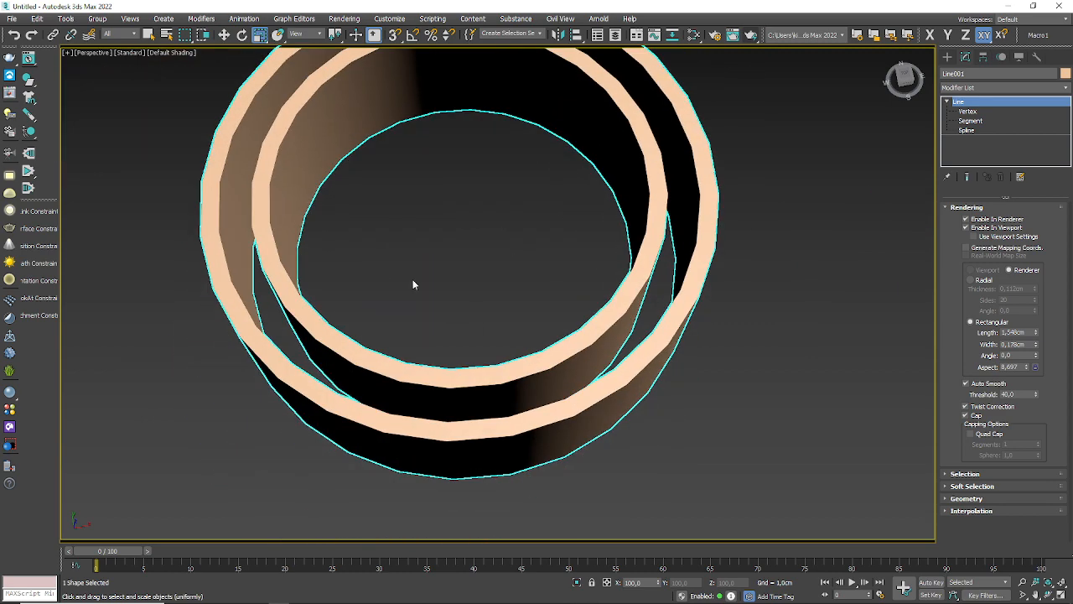
{"action": "middle_click_drag", "start_coordinate": [413, 280], "coordinate": [404, 419], "text": "alt"}
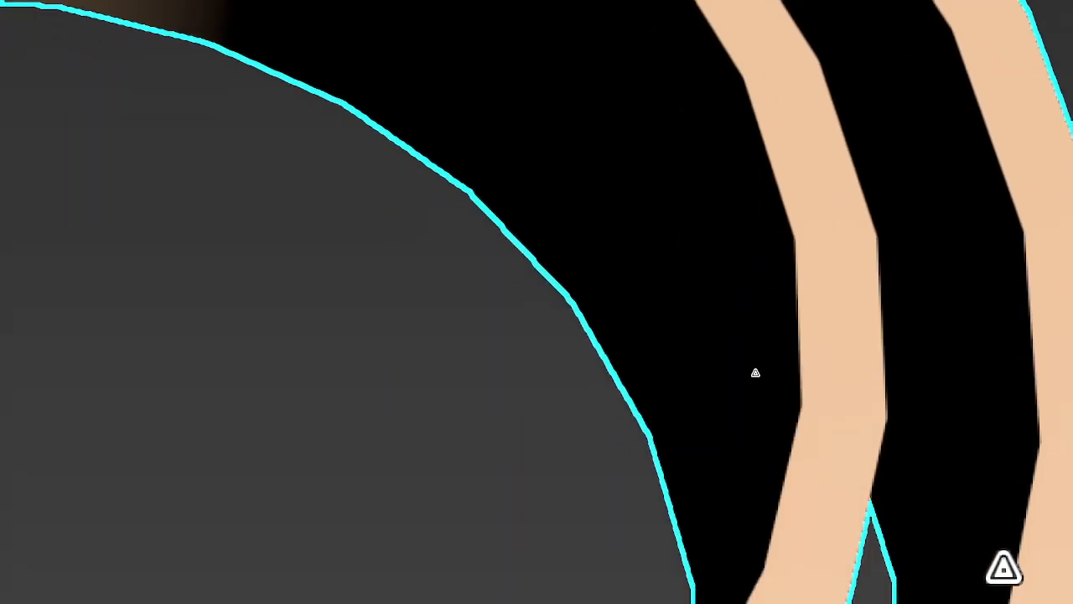
{"action": "scroll", "coordinate": [545, 381], "scroll_direction": "down", "scroll_amount": 4}
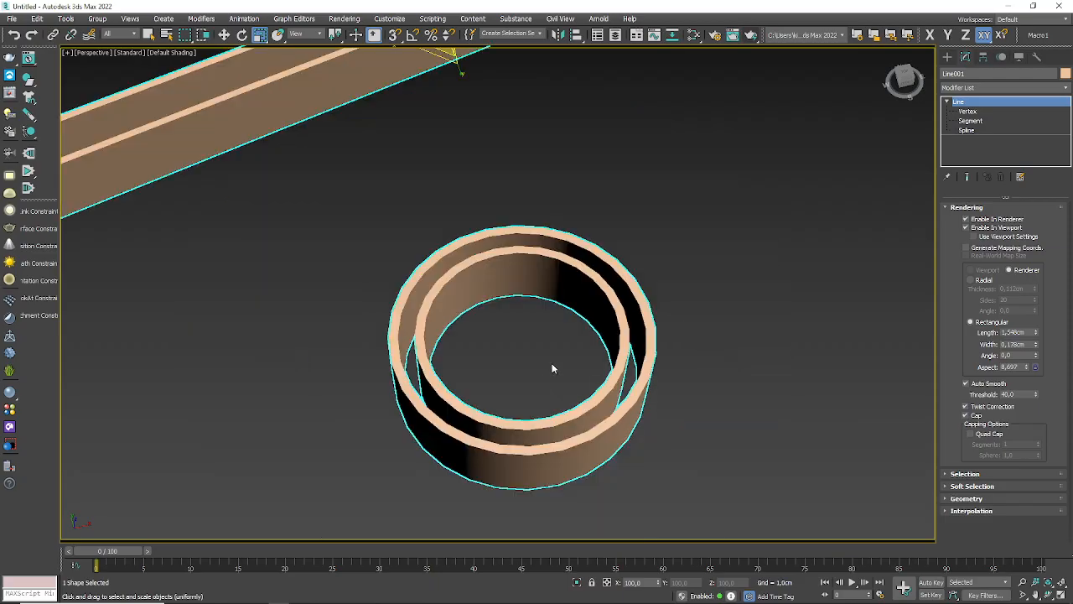
{"action": "scroll", "coordinate": [552, 363], "scroll_direction": "up", "scroll_amount": 4}
{"action": "middle_click_drag", "start_coordinate": [552, 363], "coordinate": [569, 308]}
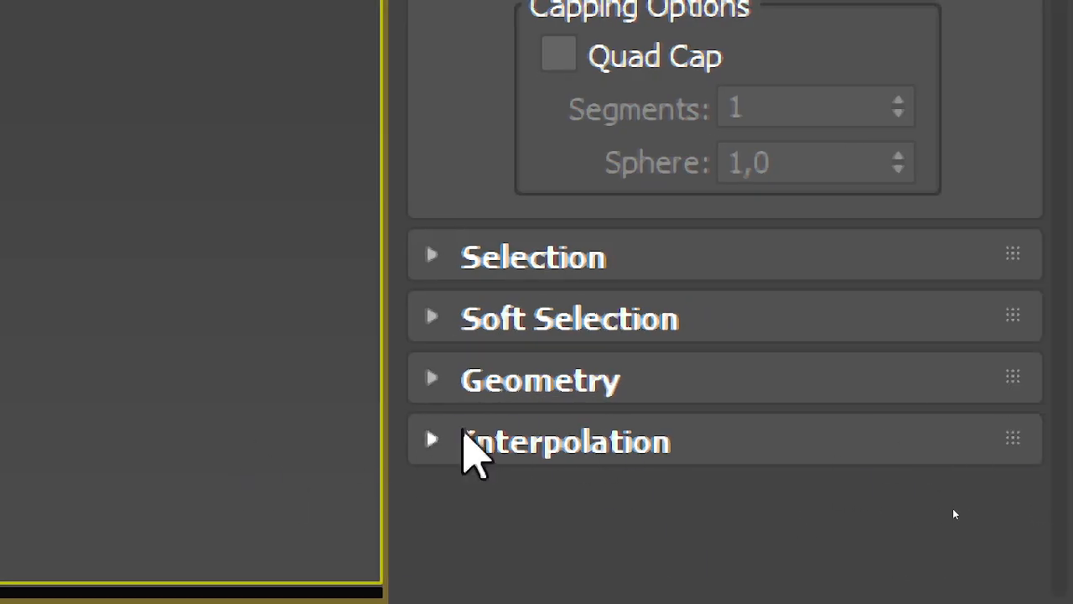
Step: Show the line's Interpolation settings and display Edged Faces in the Perspective view
{"action": "left_click", "coordinate": [448, 442]}
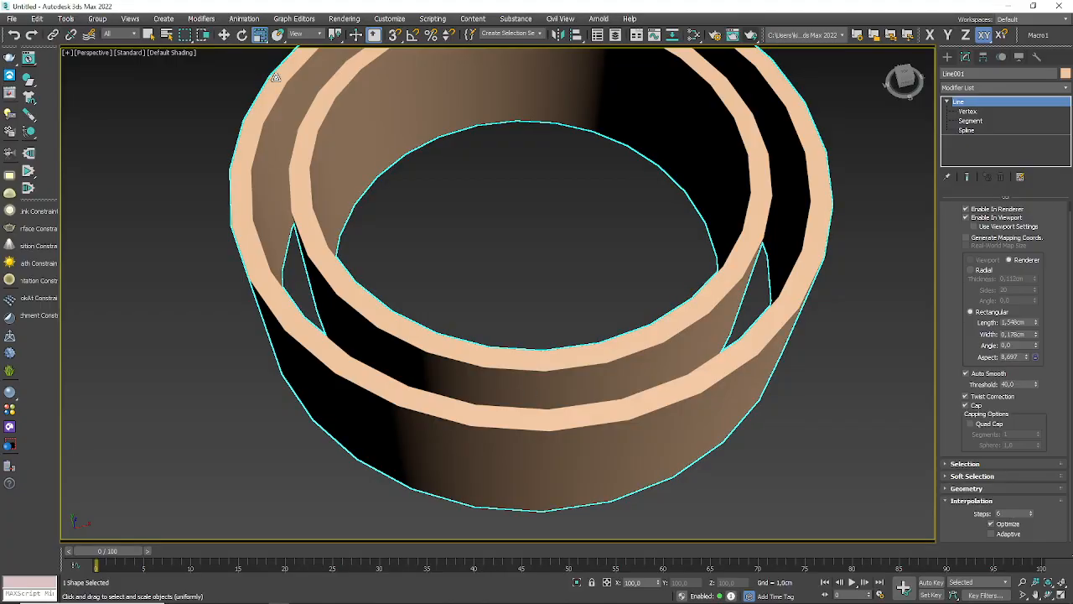
{"action": "left_click", "coordinate": [180, 53]}
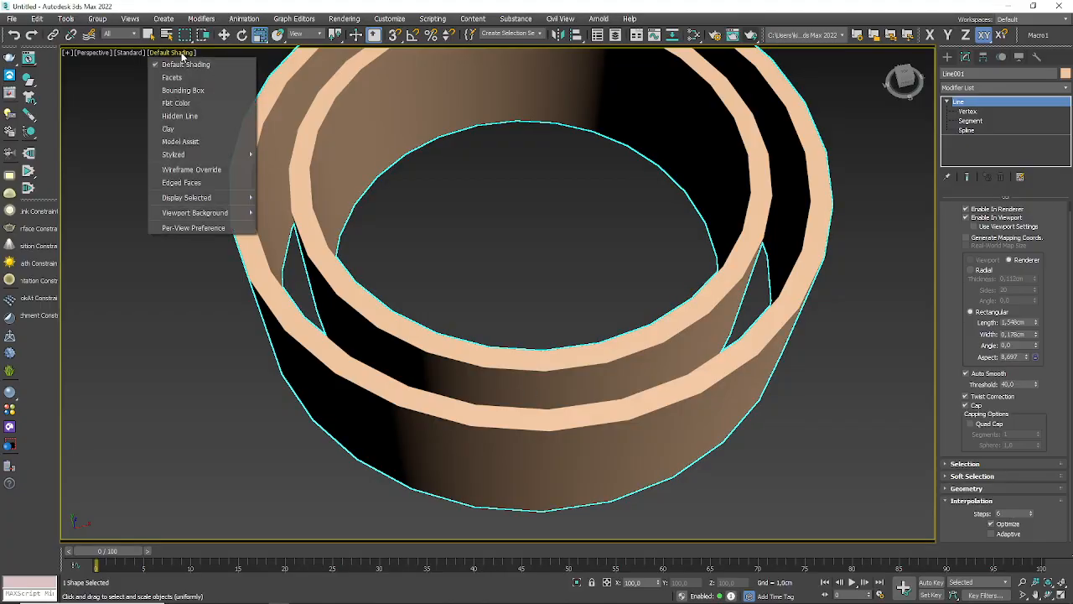
{"action": "left_click", "coordinate": [185, 183]}
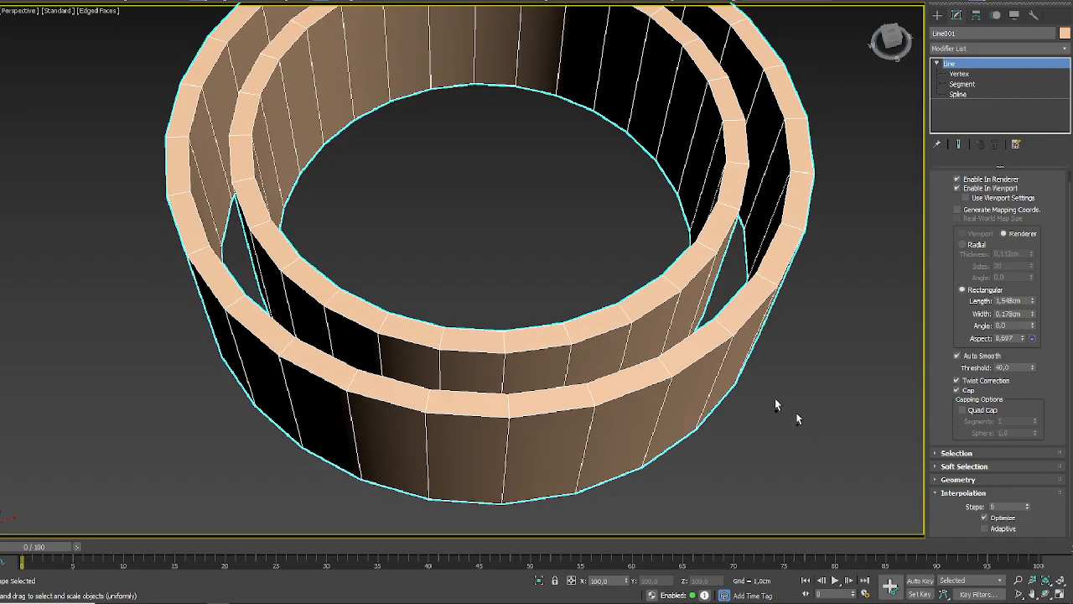
Step: Set the line's interpolation steps to 20 and enable Adaptive interpolation
{"action": "left_click", "coordinate": [1000, 506]}
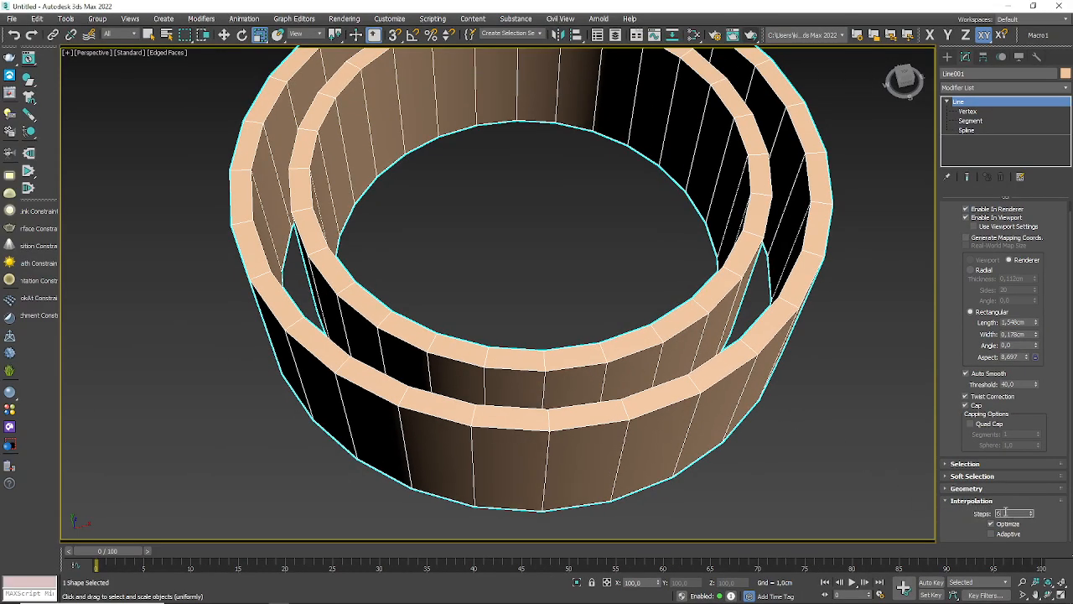
{"action": "type", "text": "20"}
{"action": "key", "text": "Return"}
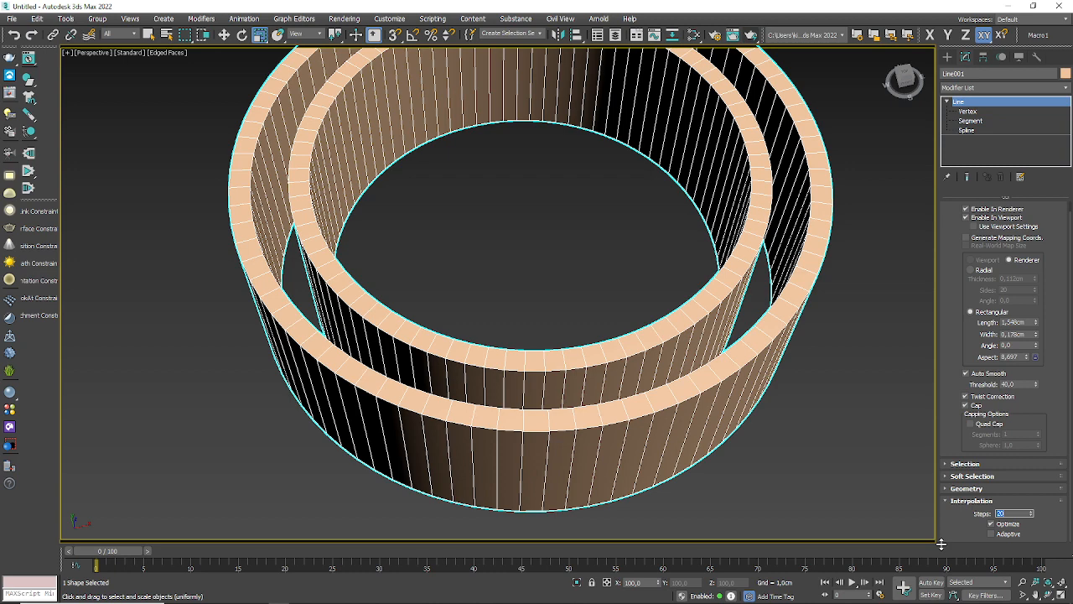
{"action": "left_click", "coordinate": [994, 535]}
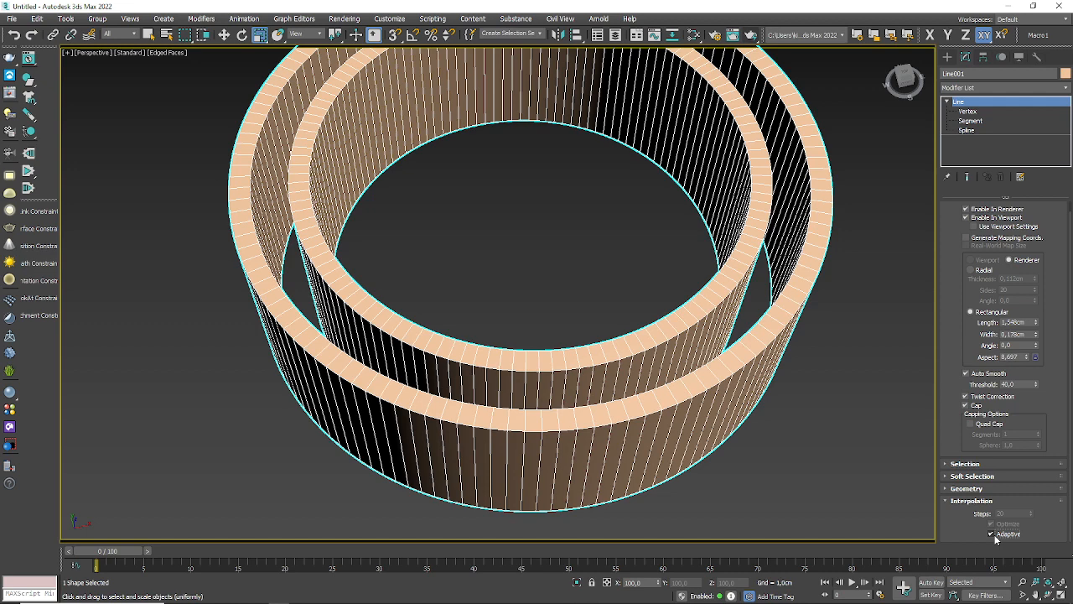
Step: Examine how segments are distributed on the double ring and around the zigzag spline's tight bend
{"action": "scroll", "coordinate": [499, 312], "scroll_direction": "down", "scroll_amount": 10}
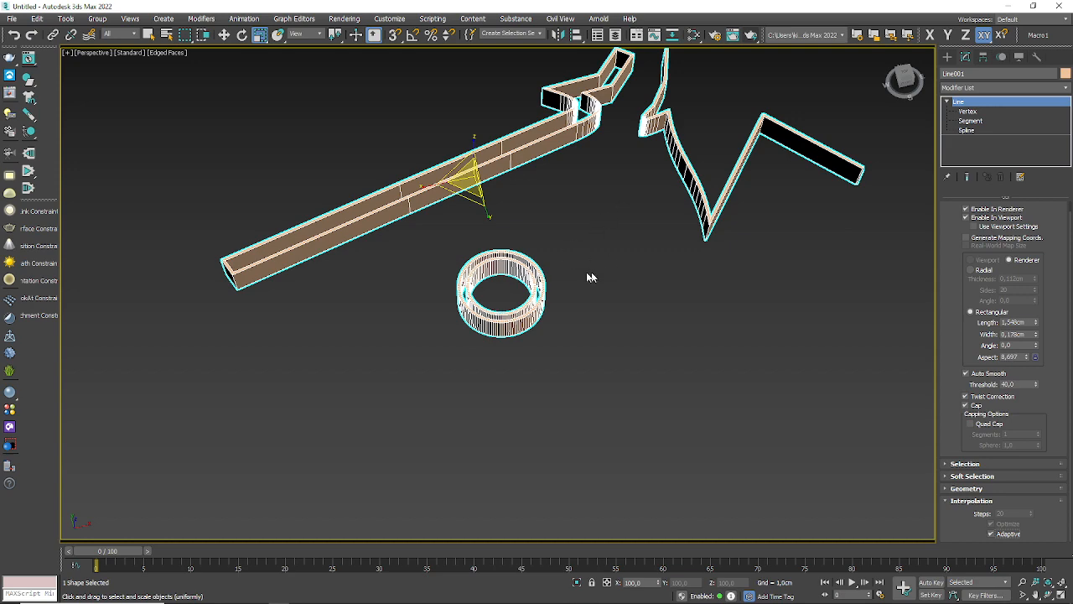
{"action": "scroll", "coordinate": [456, 316], "scroll_direction": "up", "scroll_amount": 10}
{"action": "scroll", "coordinate": [699, 311], "scroll_direction": "down", "scroll_amount": 5}
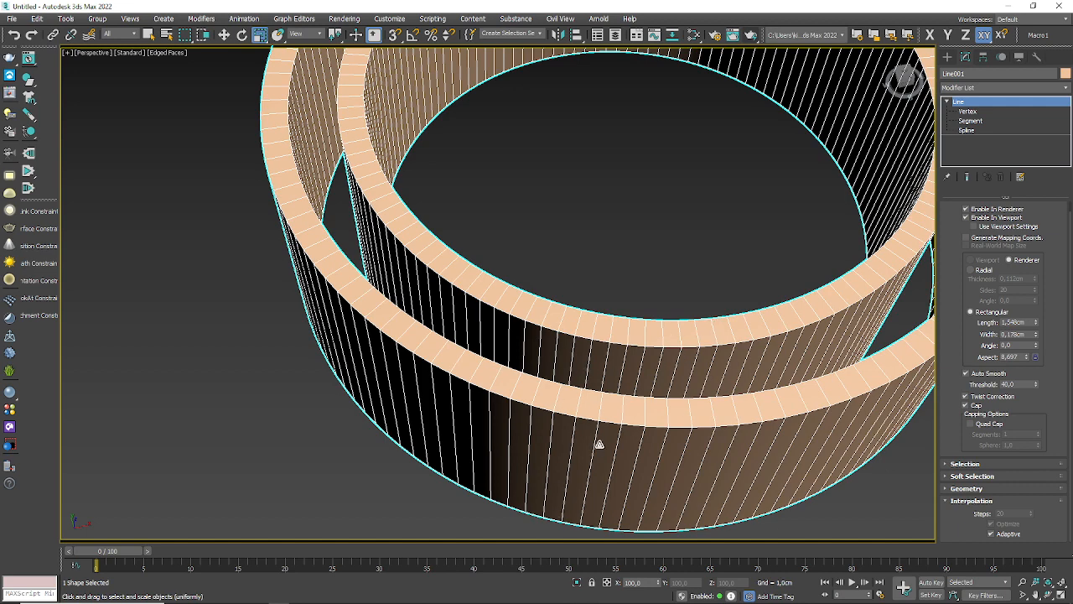
{"action": "scroll", "coordinate": [240, 457], "scroll_direction": "down", "scroll_amount": 8}
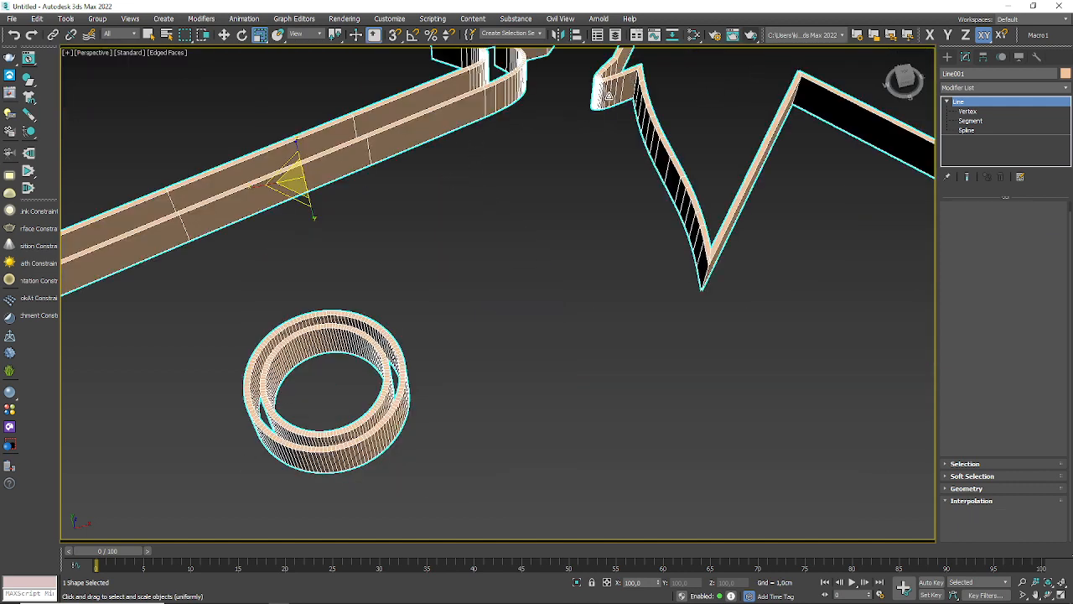
{"action": "middle_click_drag", "start_coordinate": [609, 83], "coordinate": [615, 153]}
{"action": "scroll", "coordinate": [615, 154], "scroll_direction": "up", "scroll_amount": 10}
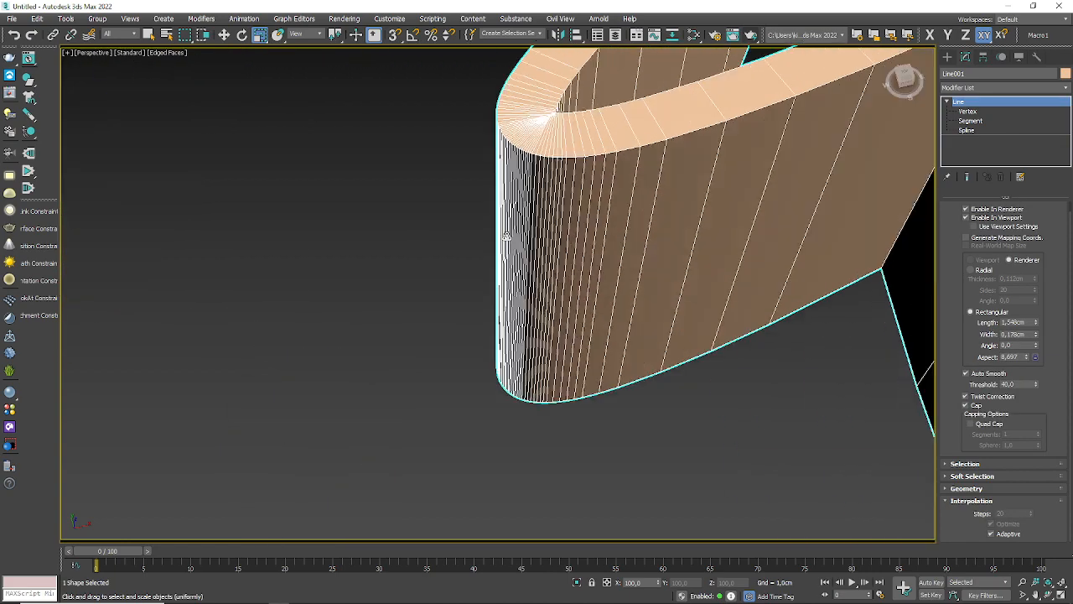
{"action": "scroll", "coordinate": [509, 156], "scroll_direction": "up", "scroll_amount": 3}
{"action": "scroll", "coordinate": [490, 285], "scroll_direction": "up", "scroll_amount": 4}
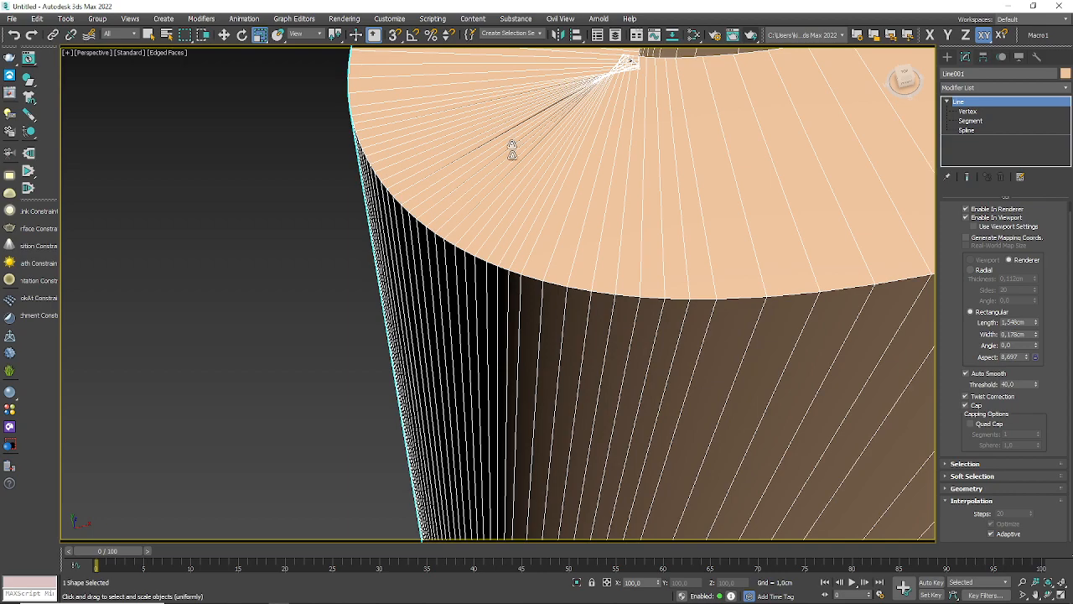
{"action": "middle_click_drag", "start_coordinate": [586, 193], "coordinate": [556, 168]}
{"action": "scroll", "coordinate": [381, 126], "scroll_direction": "down", "scroll_amount": 10}
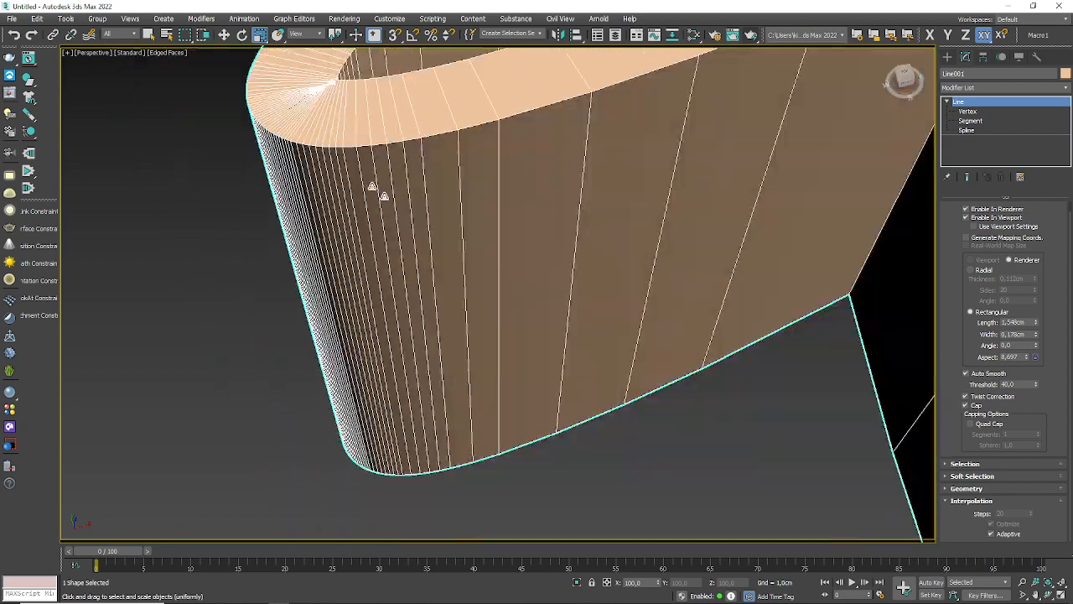
Step: Examine the segments crowding together at the inside of the zigzag spline's tight bend
{"action": "scroll", "coordinate": [550, 206], "scroll_direction": "up", "scroll_amount": 5}
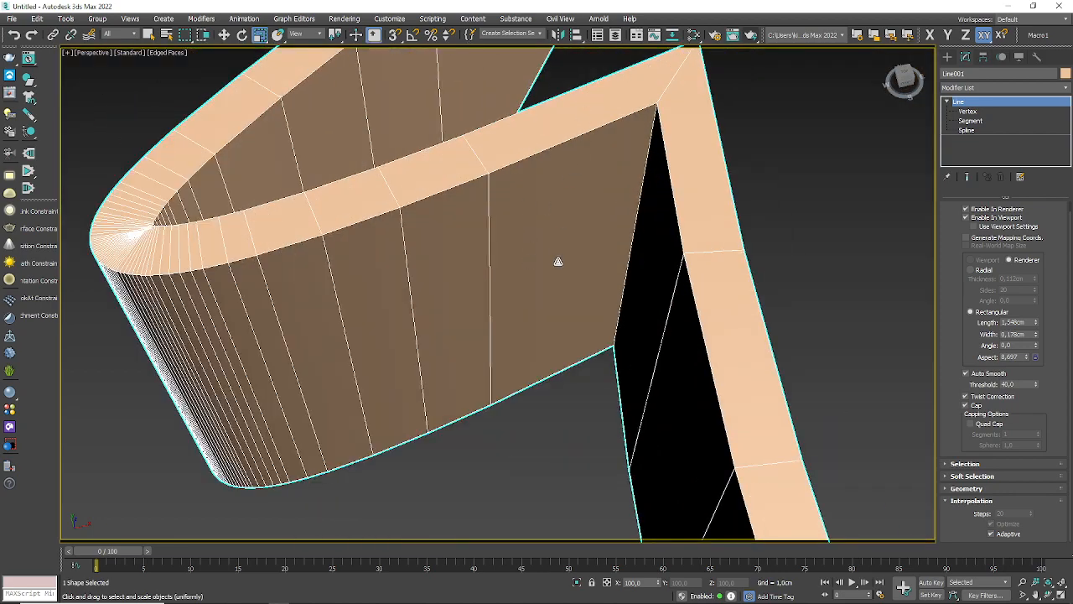
{"action": "middle_click_drag", "start_coordinate": [285, 243], "coordinate": [484, 242]}
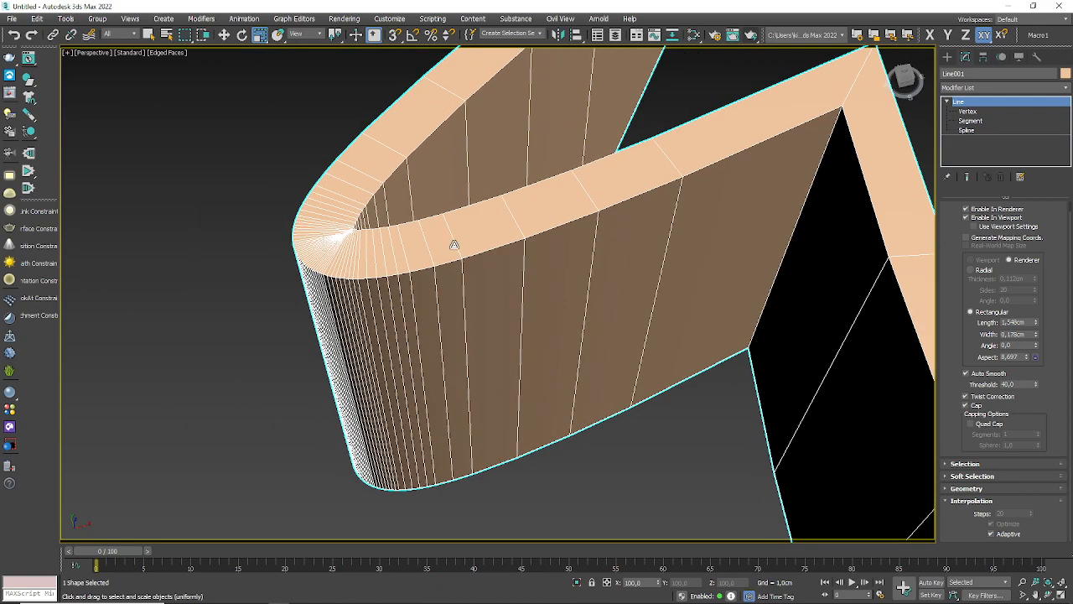
{"action": "scroll", "coordinate": [450, 242], "scroll_direction": "up", "scroll_amount": 2}
{"action": "scroll", "coordinate": [251, 232], "scroll_direction": "up", "scroll_amount": 5}
{"action": "scroll", "coordinate": [251, 233], "scroll_direction": "up", "scroll_amount": 4}
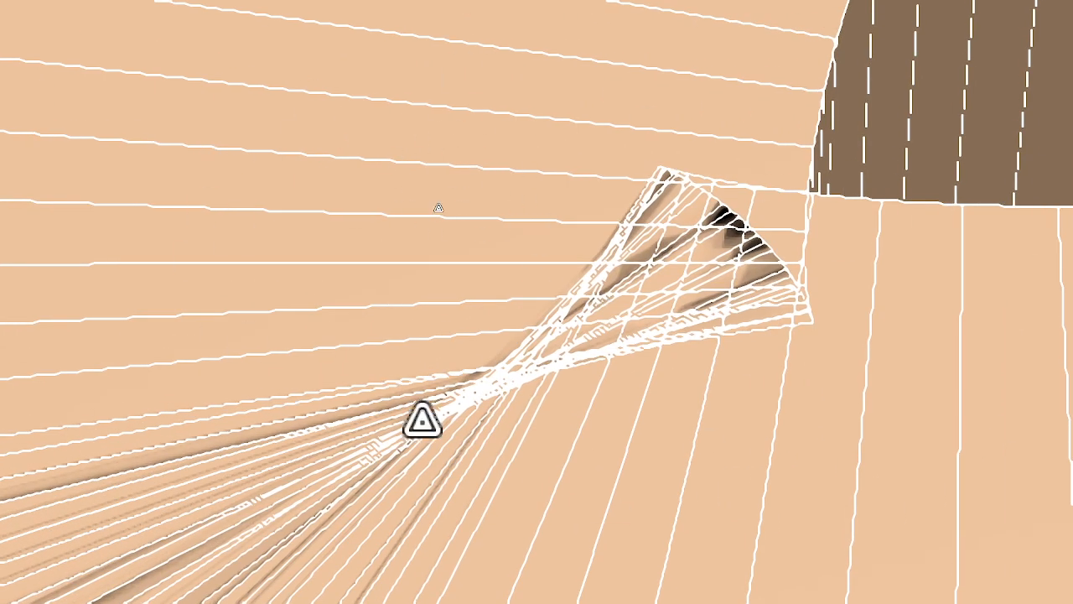
{"action": "scroll", "coordinate": [518, 189], "scroll_direction": "down", "scroll_amount": 5}
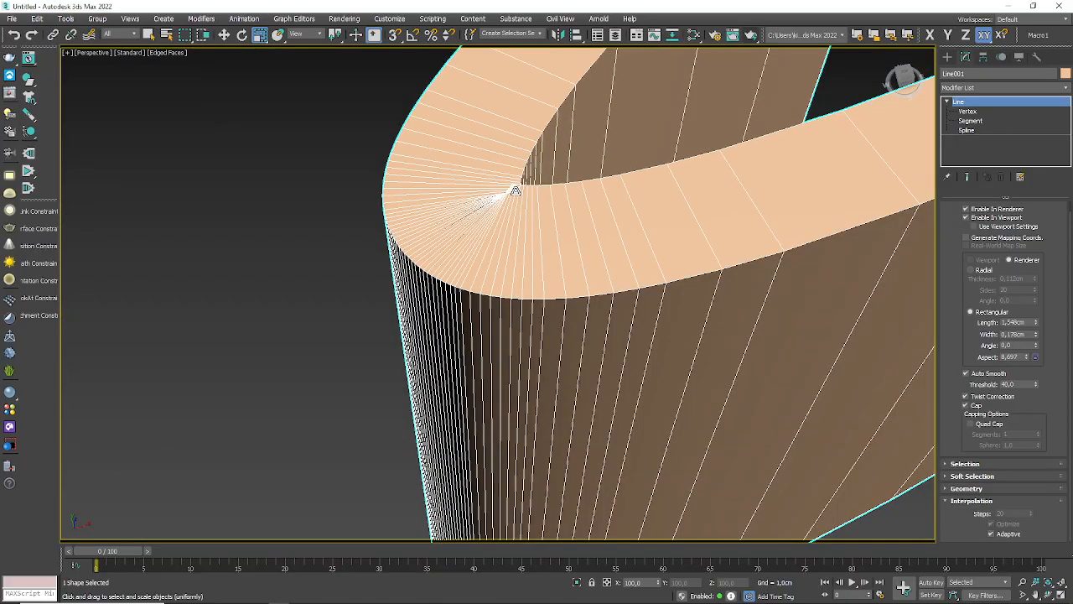
Step: Reduce the line's rectangular profile width to 0,068cm and inspect the inside of the tight bend
{"action": "left_click", "coordinate": [1037, 337]}
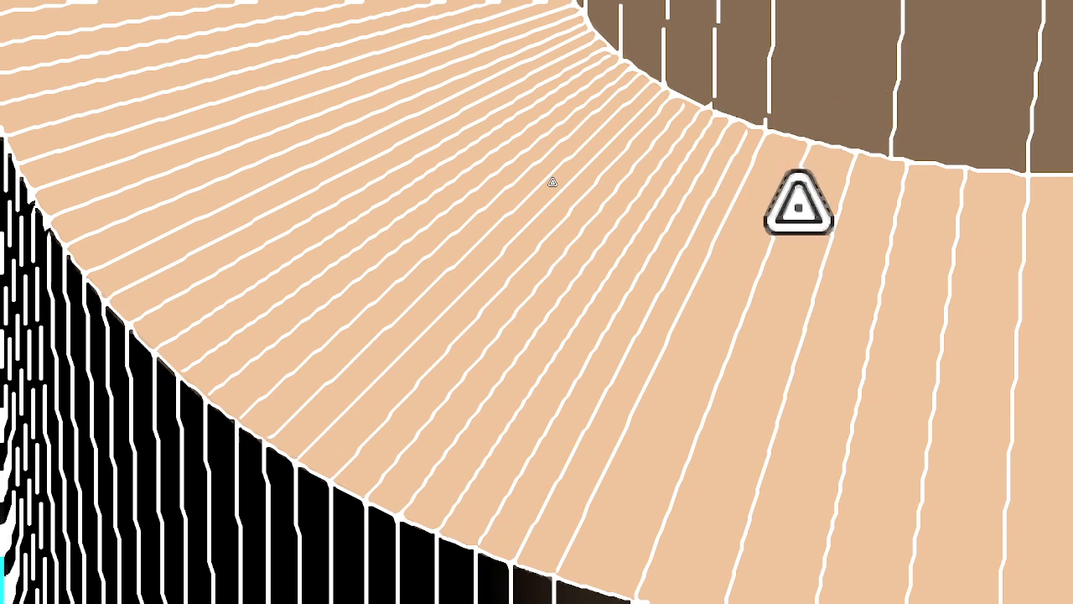
{"action": "middle_click_drag", "start_coordinate": [799, 204], "coordinate": [747, 431]}
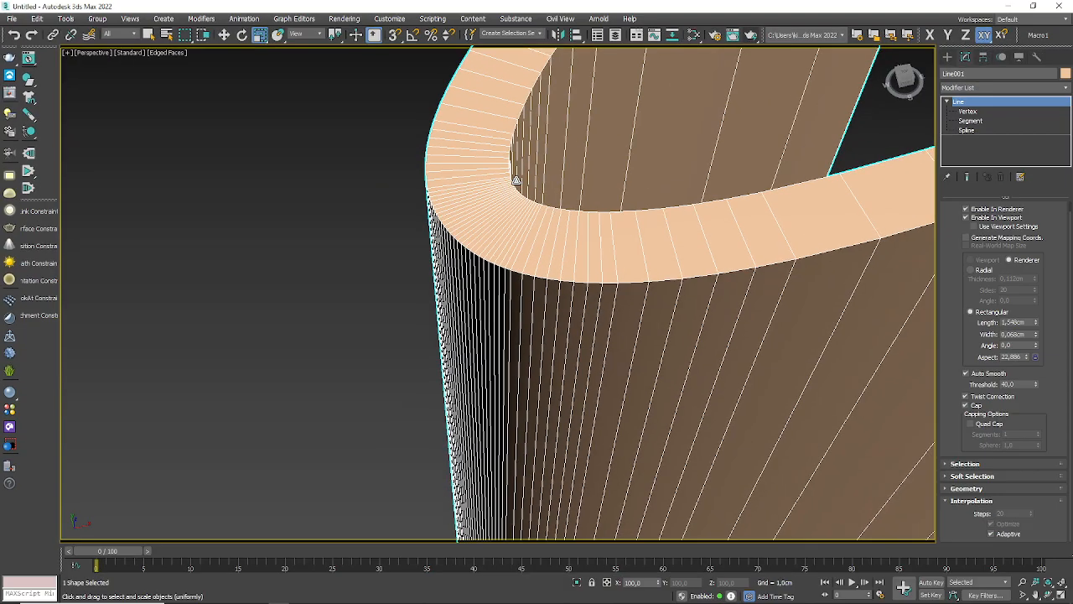
{"action": "scroll", "coordinate": [537, 188], "scroll_direction": "down", "scroll_amount": 10}
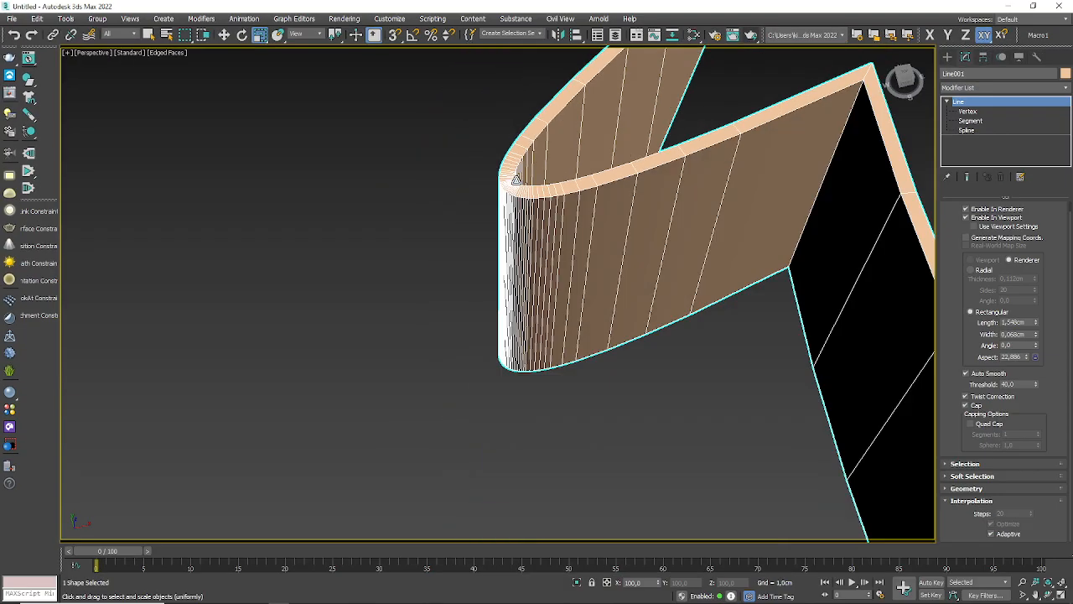
{"action": "middle_click_drag", "start_coordinate": [503, 258], "coordinate": [700, 84]}
{"action": "scroll", "coordinate": [534, 240], "scroll_direction": "up", "scroll_amount": 4}
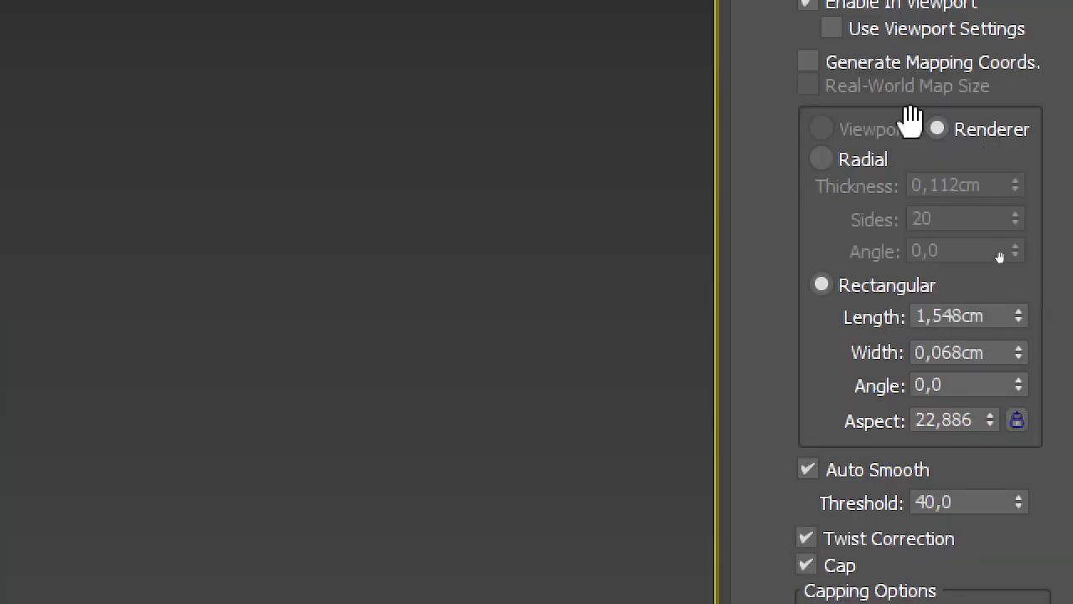
Step: Turn off Enable In Viewport and Enable In Renderer for the line
{"action": "left_click_drag", "start_coordinate": [752, 184], "coordinate": [759, 371]}
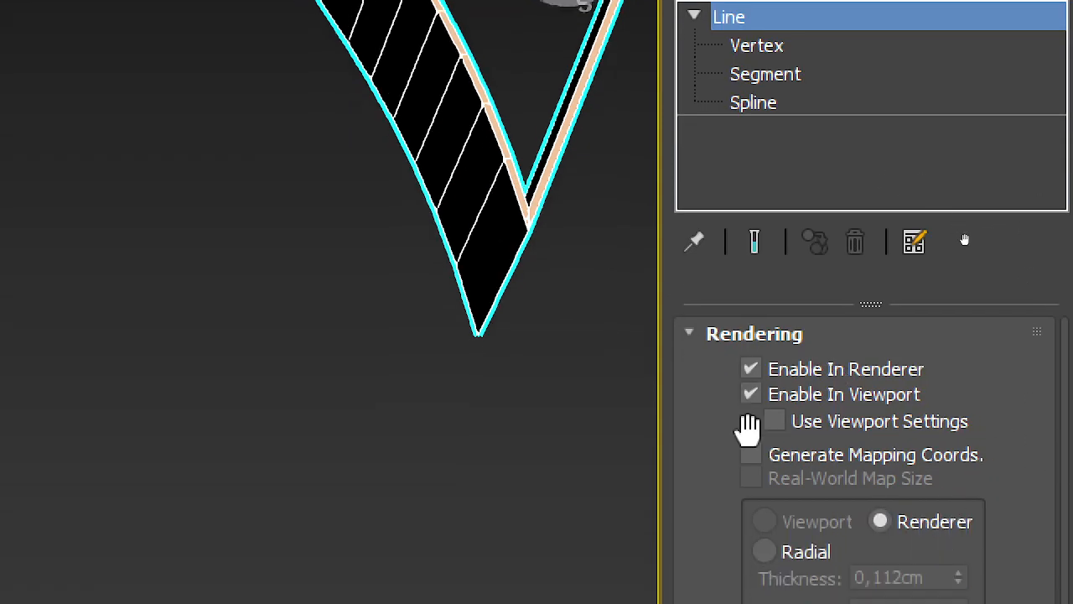
{"action": "left_click", "coordinate": [809, 395]}
{"action": "left_click", "coordinate": [805, 369]}
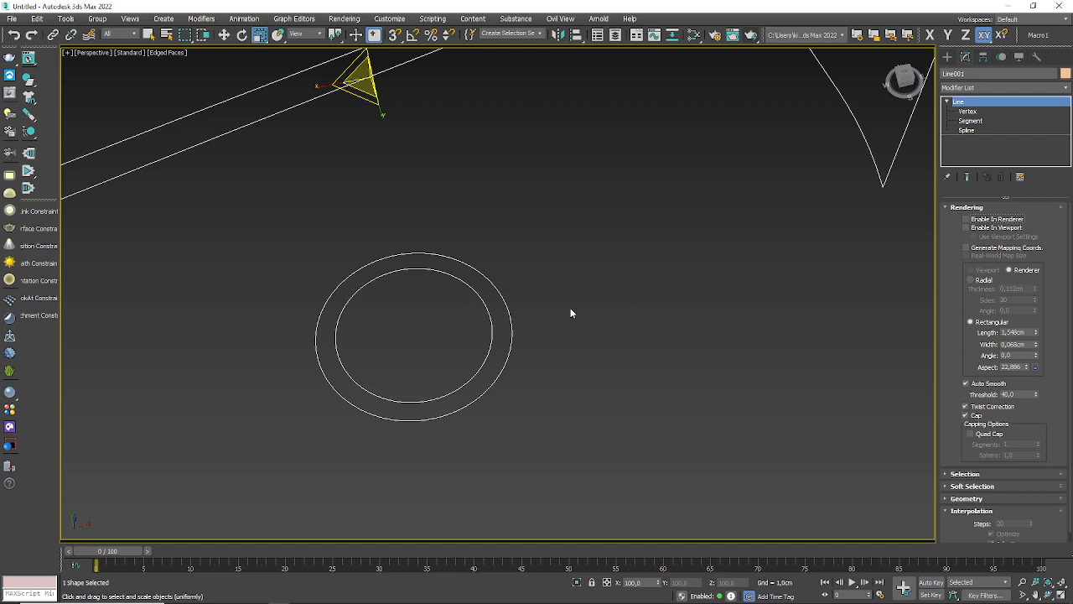
Step: Apply an Extrude modifier to the line
{"action": "scroll", "coordinate": [570, 307], "scroll_direction": "down", "scroll_amount": 6}
{"action": "scroll", "coordinate": [570, 308], "scroll_direction": "up", "scroll_amount": 4}
{"action": "middle_click_drag", "start_coordinate": [575, 309], "coordinate": [615, 322]}
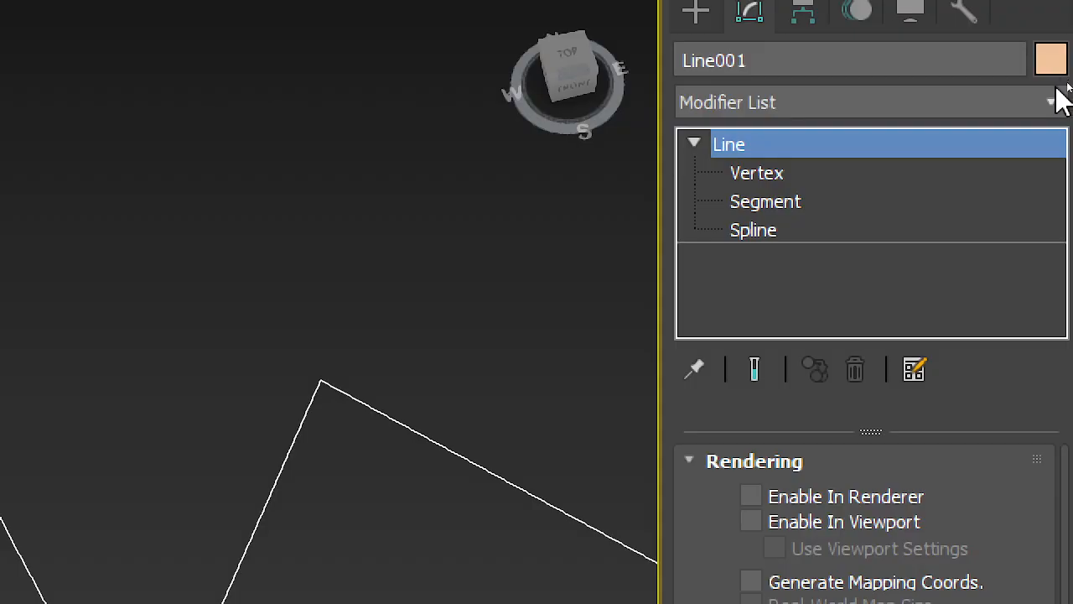
{"action": "left_click", "coordinate": [1007, 107]}
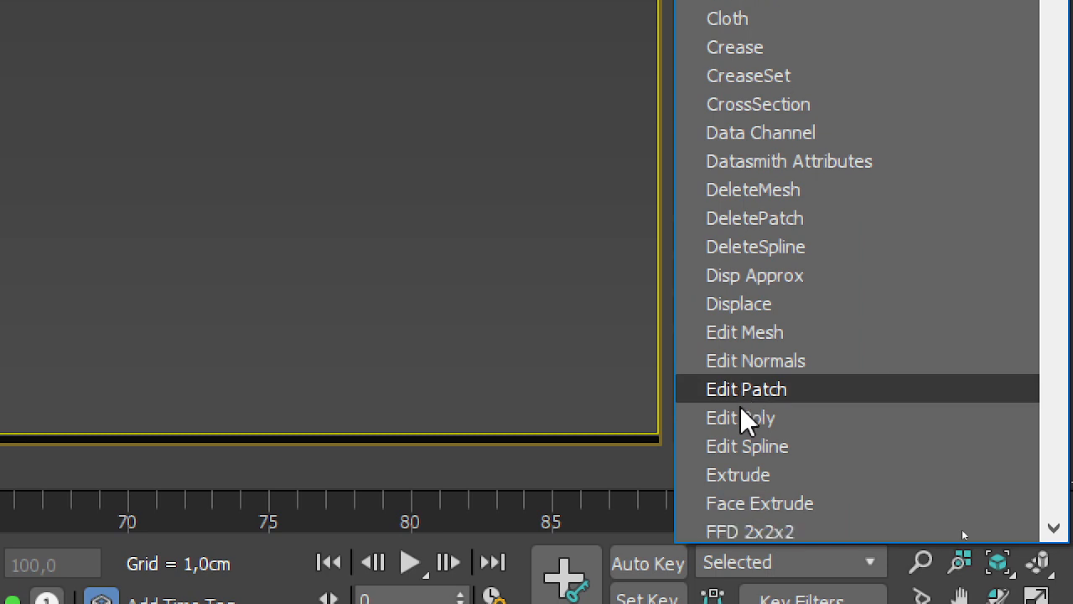
{"action": "scroll", "coordinate": [740, 408], "scroll_direction": "down", "scroll_amount": 5}
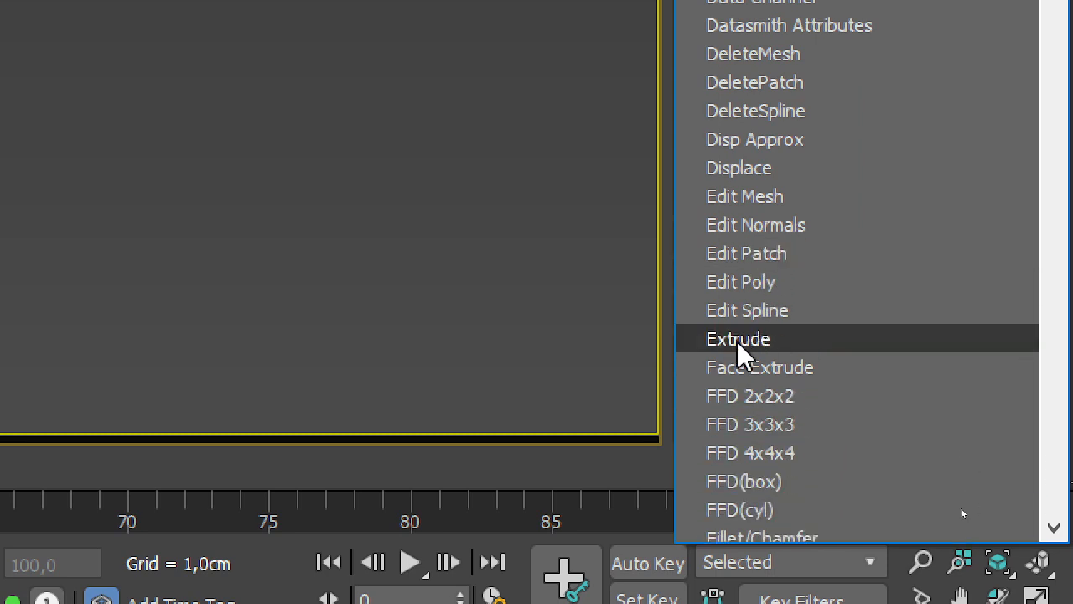
{"action": "left_click", "coordinate": [761, 340]}
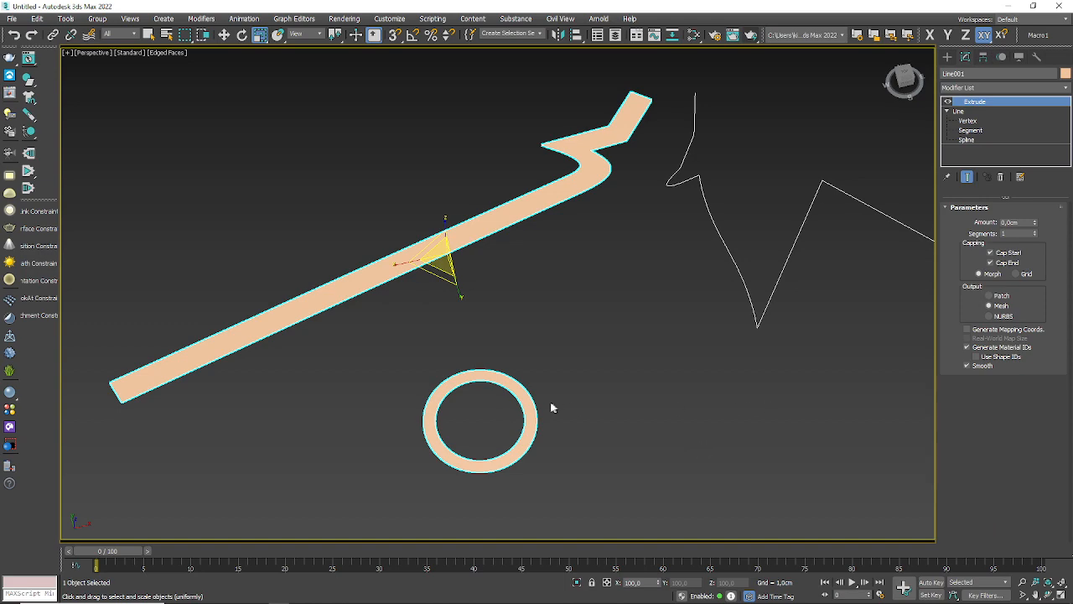
Step: Render the Perspective view to check the capped closed shapes with zero extrusion, and close the render window
{"action": "middle_click_drag", "start_coordinate": [551, 408], "coordinate": [550, 336], "text": "alt"}
{"action": "scroll", "coordinate": [565, 371], "scroll_direction": "up", "scroll_amount": 3}
{"action": "scroll", "coordinate": [565, 372], "scroll_direction": "down", "scroll_amount": 3}
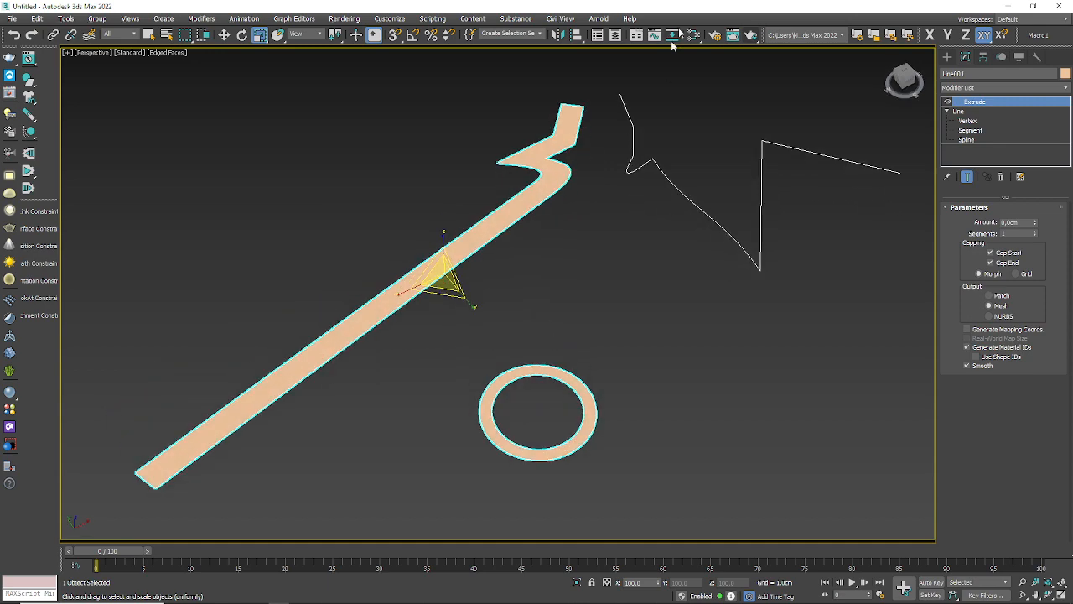
{"action": "left_click", "coordinate": [751, 36]}
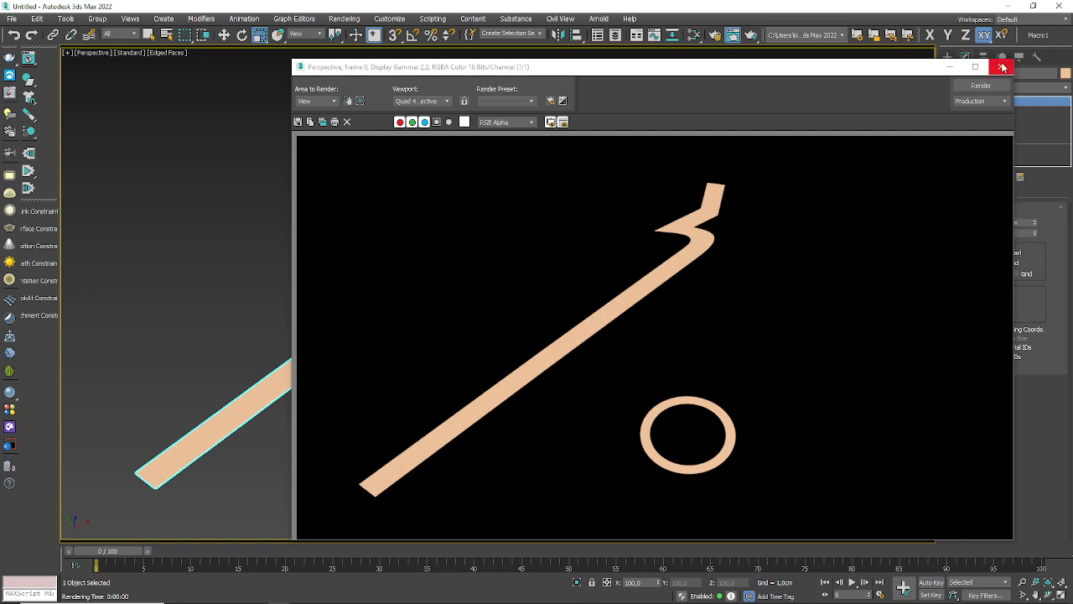
{"action": "left_click", "coordinate": [1001, 66]}
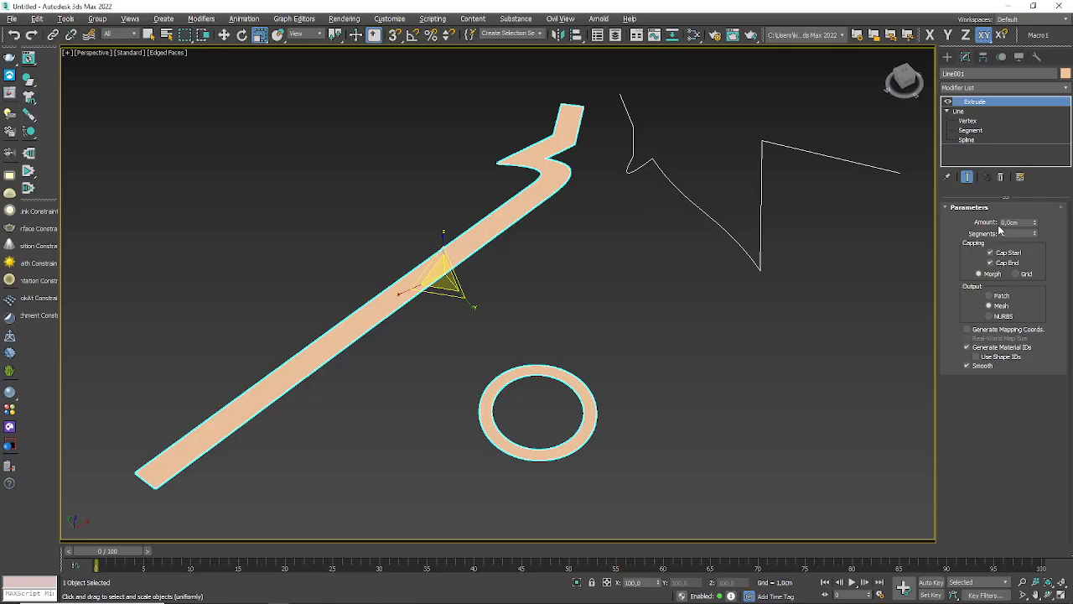
Step: Set the Extrude amount to 7,25cm and view the extruded shapes from another angle
{"action": "left_click_drag", "start_coordinate": [1037, 223], "coordinate": [1062, 148]}
{"action": "scroll", "coordinate": [554, 209], "scroll_direction": "down", "scroll_amount": 8}
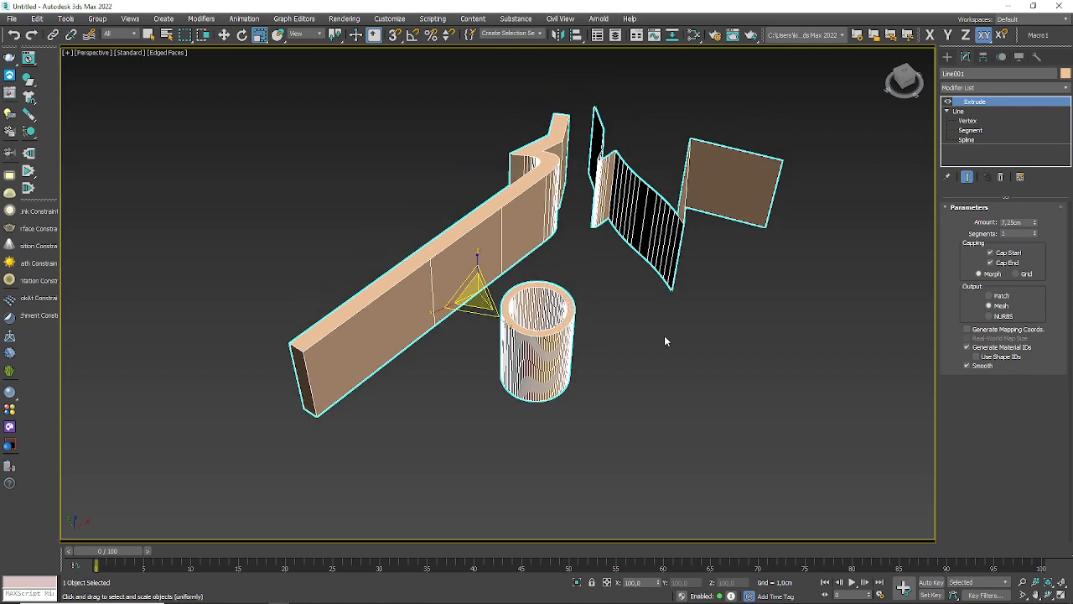
{"action": "middle_click_drag", "start_coordinate": [633, 336], "coordinate": [657, 351], "text": "alt"}
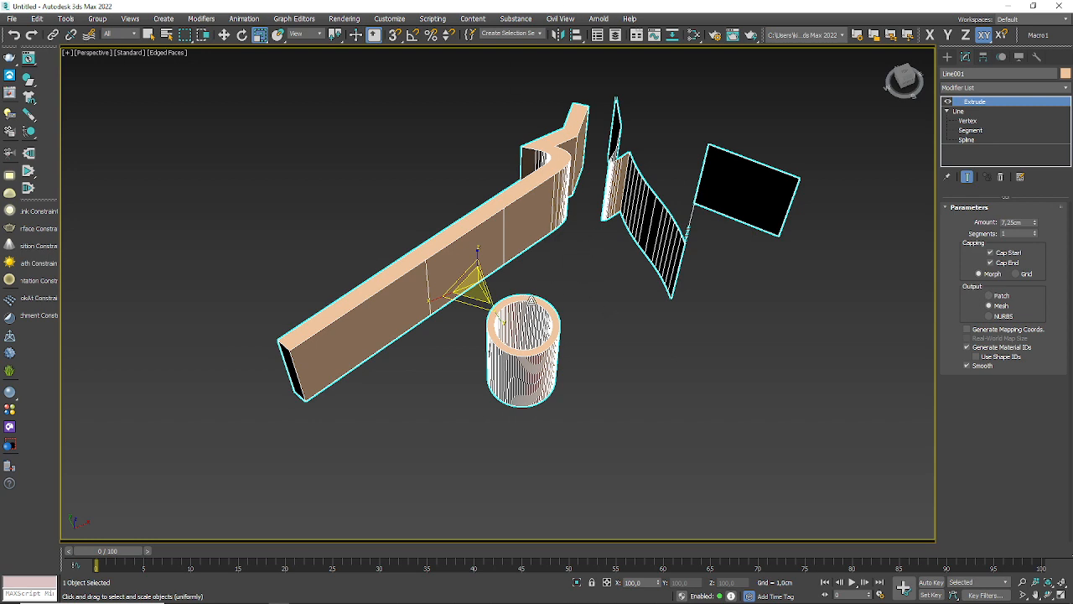
Step: Switch to the Jitsi Meet session in Brave, separate its tab into its own window and maximize it
{"action": "key", "text": "alt+Tab"}
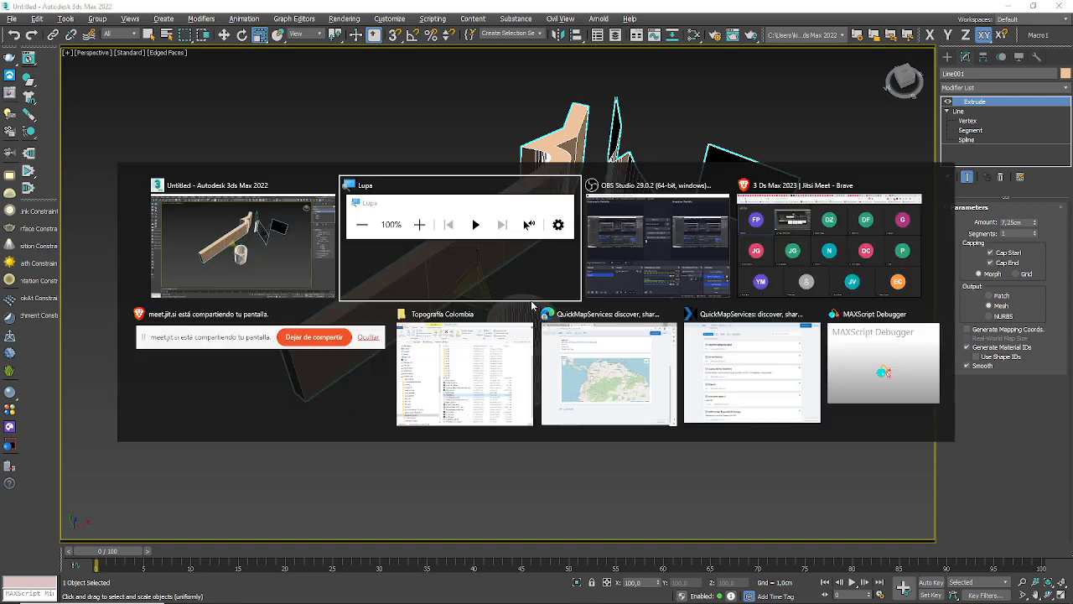
{"action": "key", "text": "Tab"}
{"action": "key", "text": "Tab"}
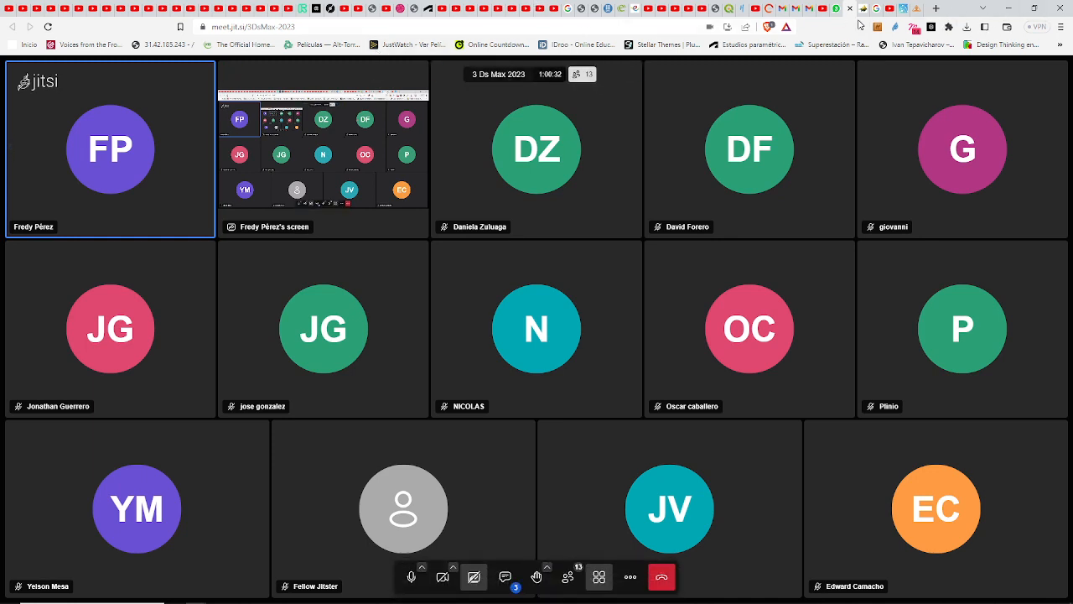
{"action": "left_click_drag", "start_coordinate": [850, 12], "coordinate": [580, 134]}
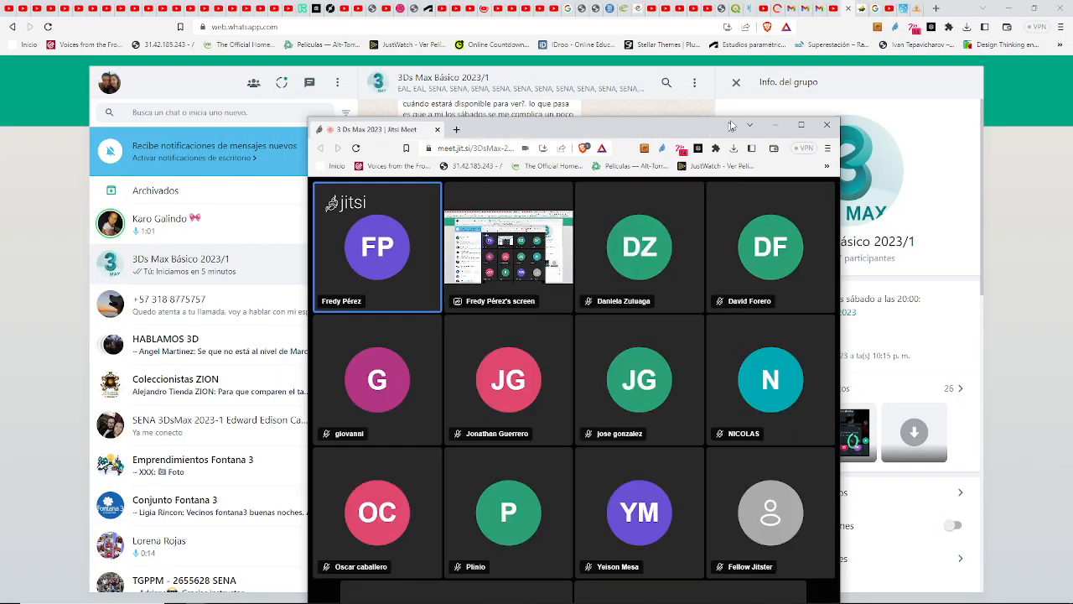
{"action": "left_click", "coordinate": [806, 125]}
Step: Search Google for "brands of the world" in a new tab and open the brandsoftheworld.com site
{"action": "left_click", "coordinate": [148, 8]}
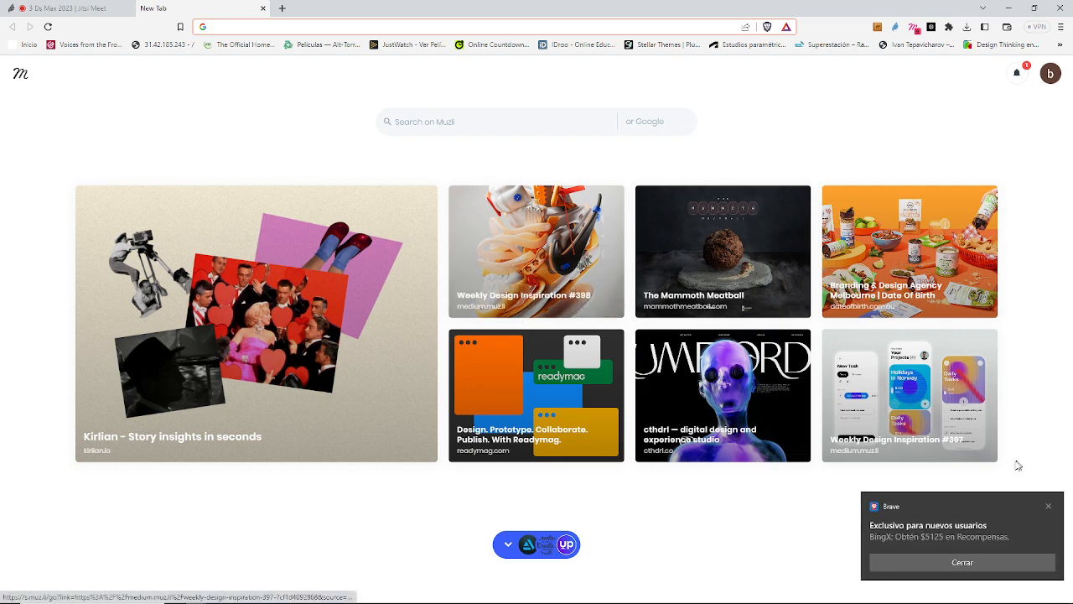
{"action": "left_click", "coordinate": [1050, 504]}
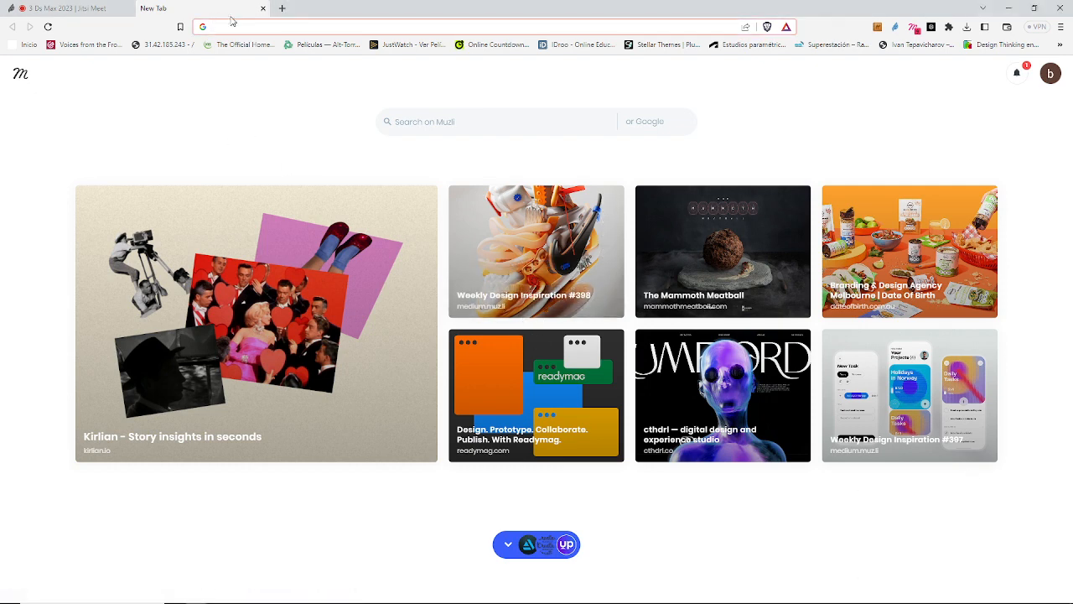
{"action": "type", "text": "bran"}
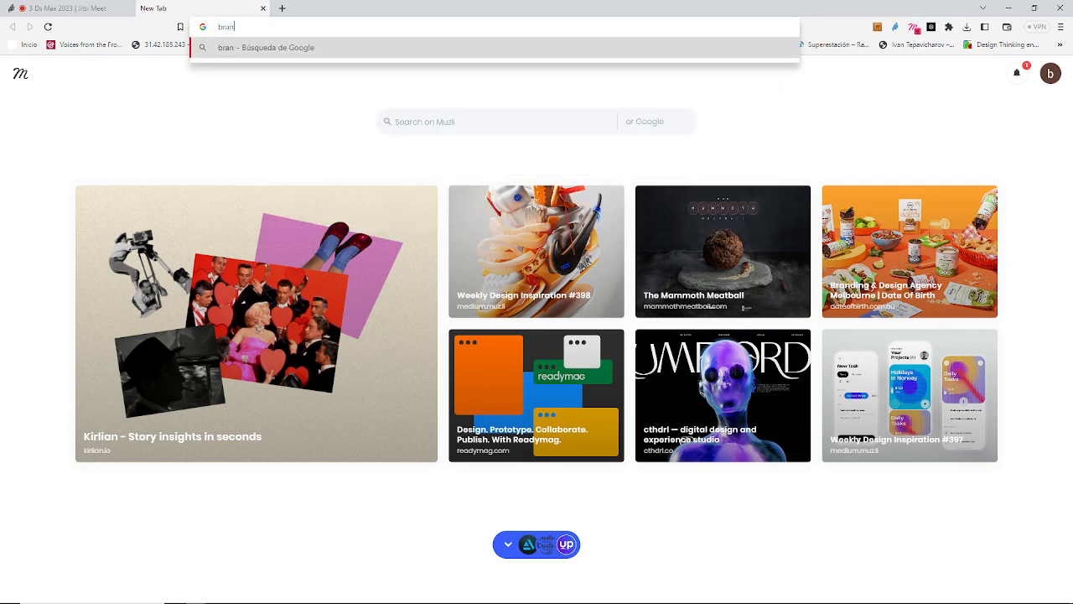
{"action": "type", "text": "ds of the "}
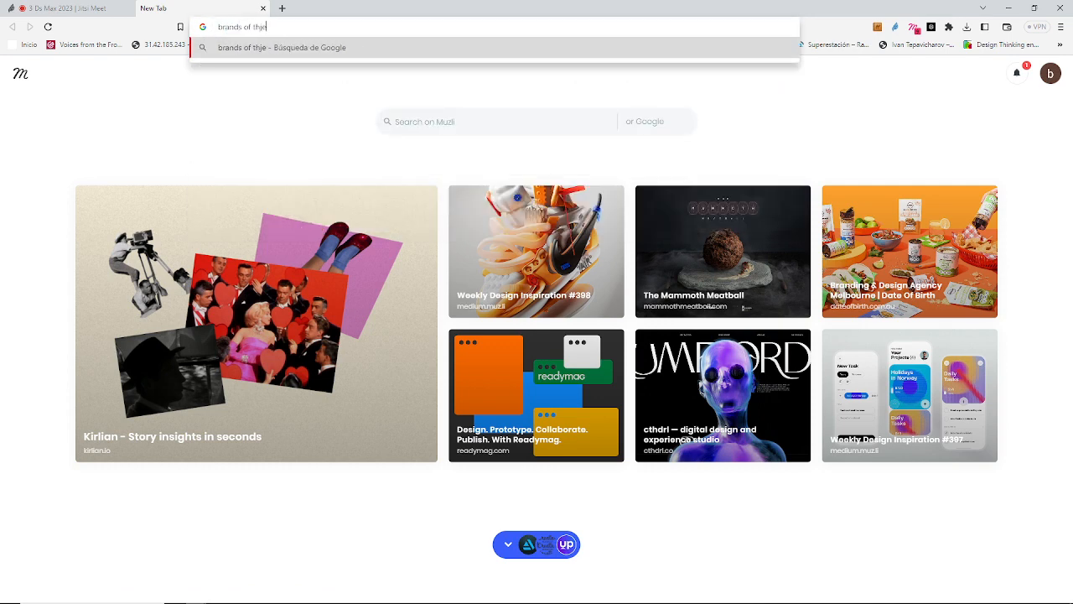
{"action": "type", "text": "world"}
{"action": "key", "text": "Return"}
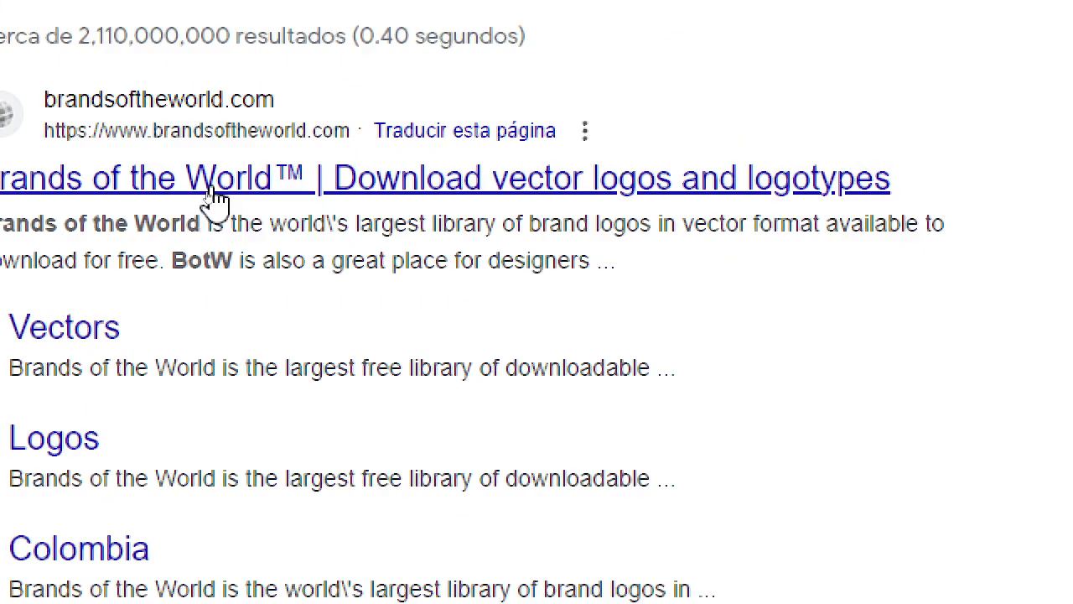
{"action": "left_click", "coordinate": [215, 191]}
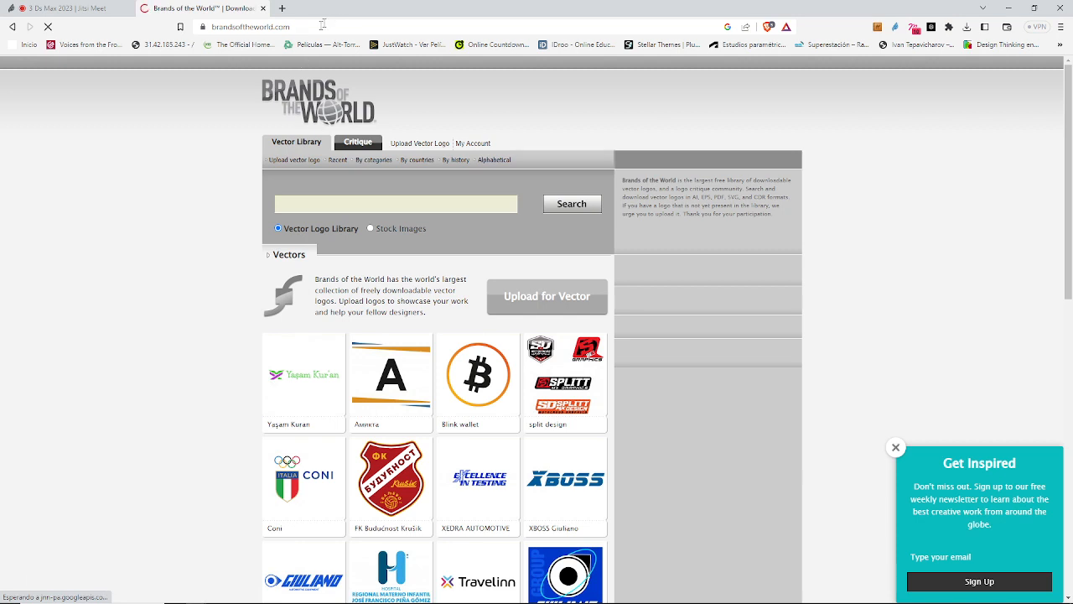
Step: Copy the brandsoftheworld.com address and send it to the 3Ds Max Básico 2023/1 group chat in WhatsApp
{"action": "left_click", "coordinate": [323, 26]}
{"action": "key", "text": "ctrl+c"}
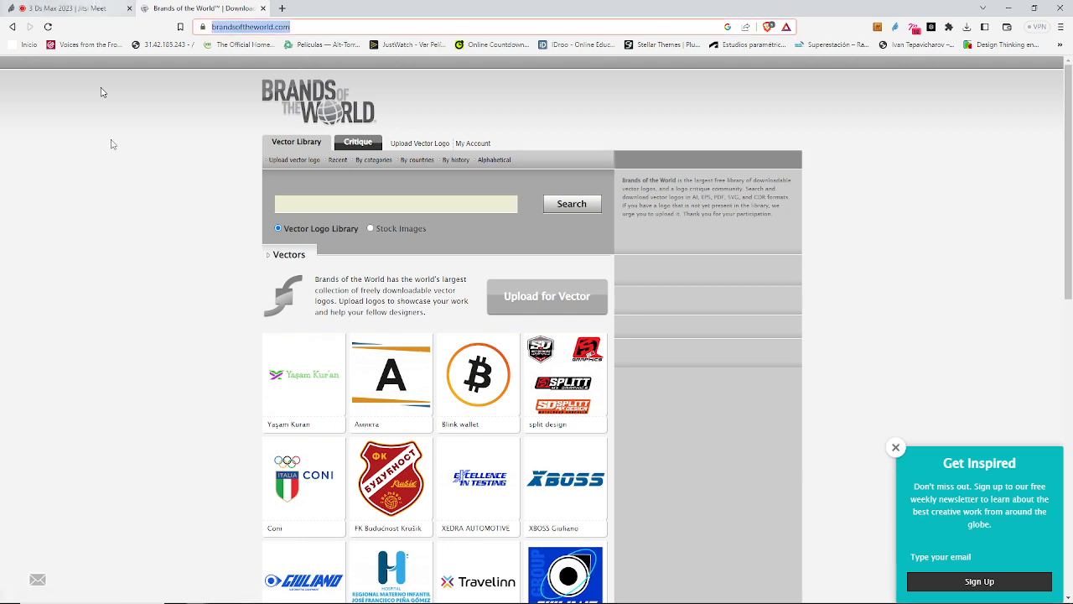
{"action": "key", "text": "alt+Tab"}
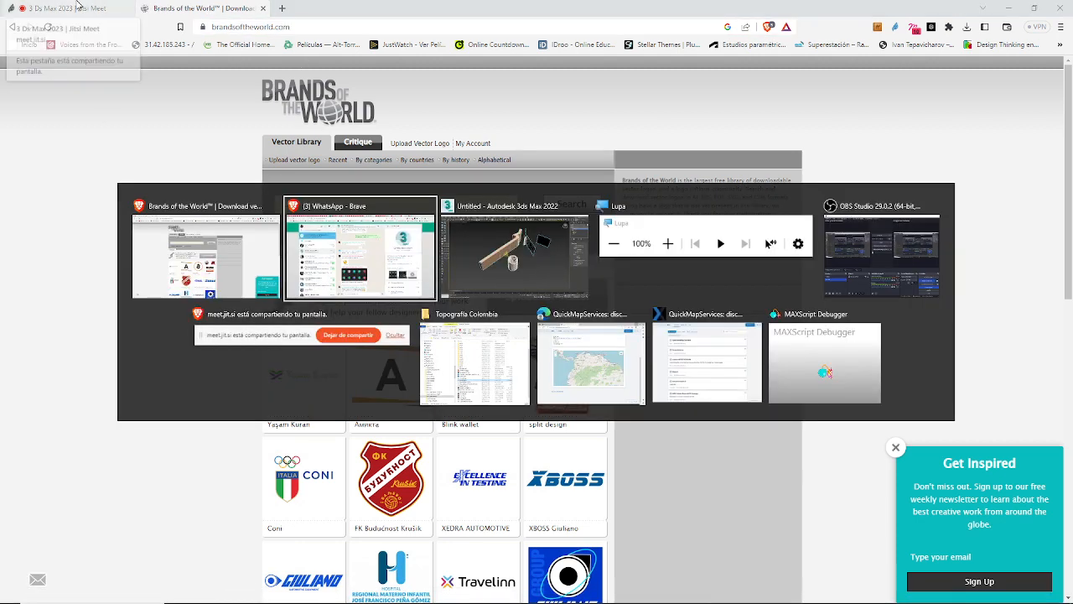
{"action": "scroll", "coordinate": [724, 532], "scroll_direction": "down", "scroll_amount": 4}
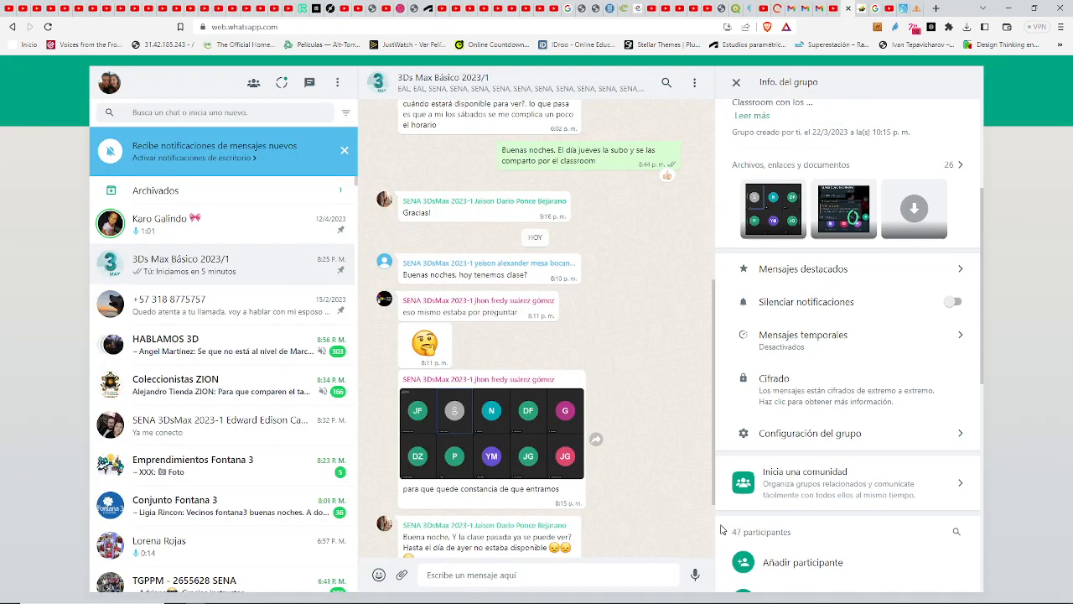
{"action": "scroll", "coordinate": [513, 469], "scroll_direction": "down", "scroll_amount": 2}
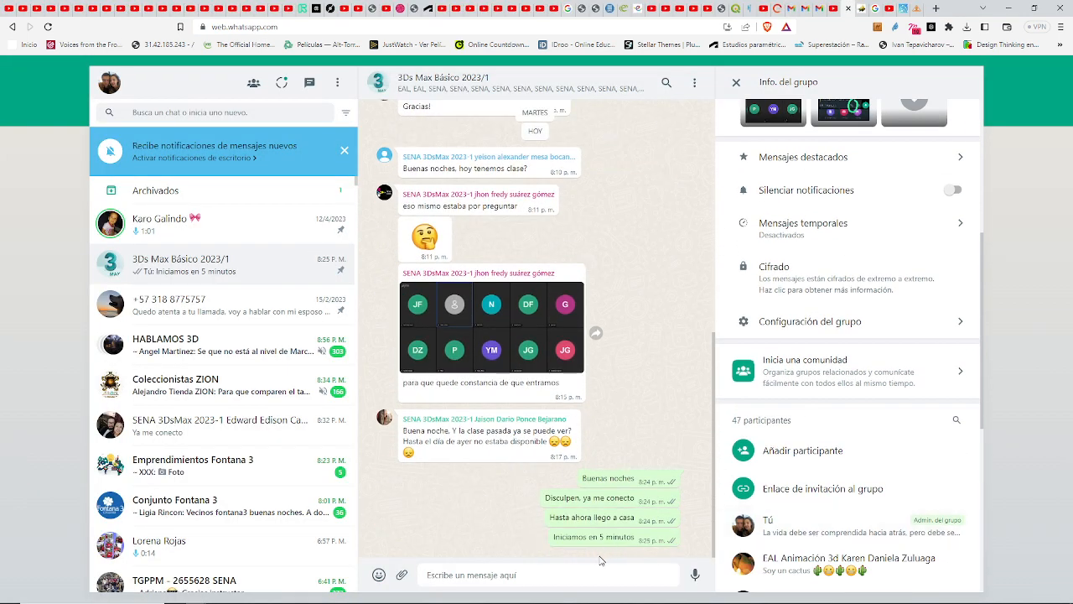
{"action": "key", "text": "ctrl+v"}
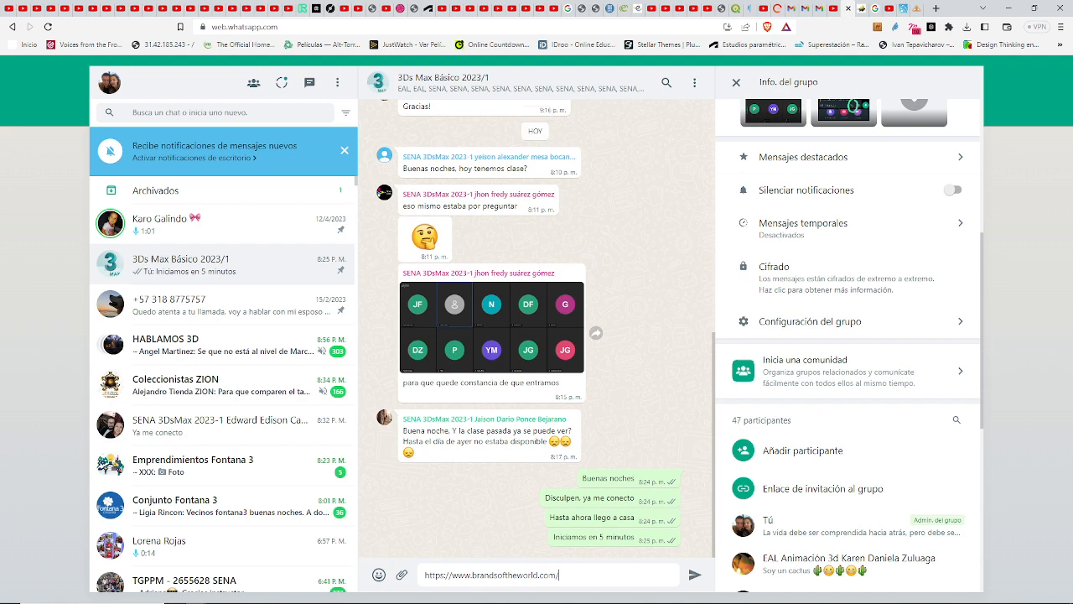
{"action": "key", "text": "Return"}
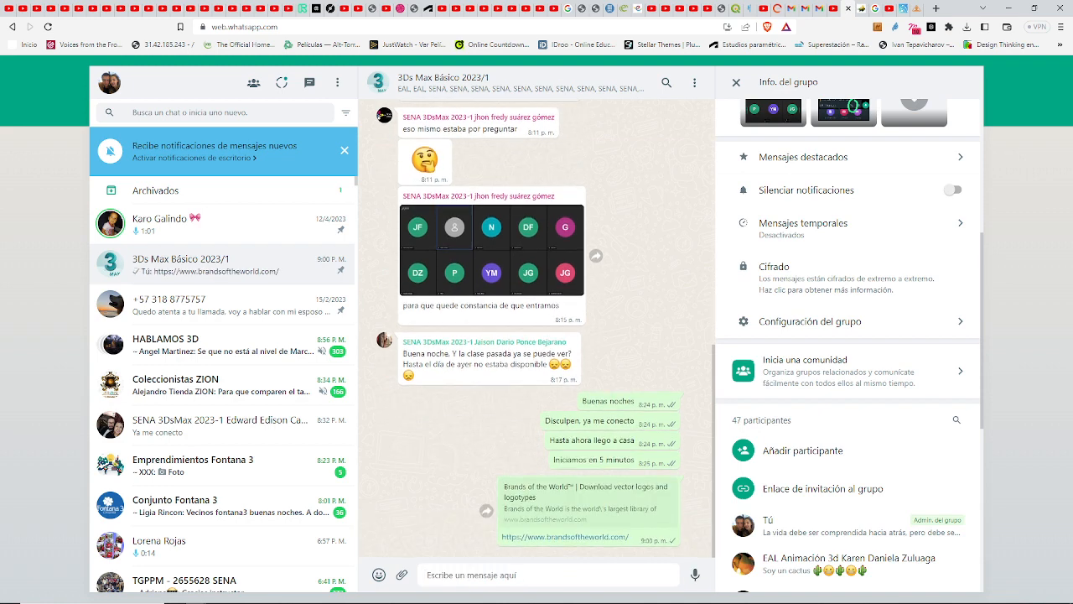
Step: Return to the Brands of the World site and search its vector logo library for "cocacola"
{"action": "left_click", "coordinate": [487, 510]}
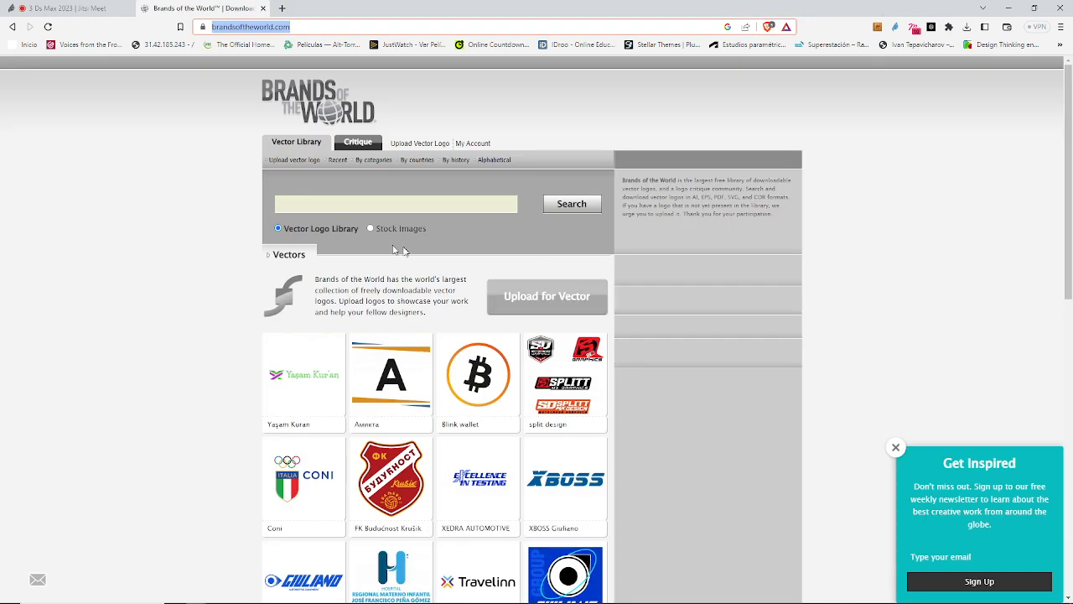
{"action": "left_click", "coordinate": [291, 203]}
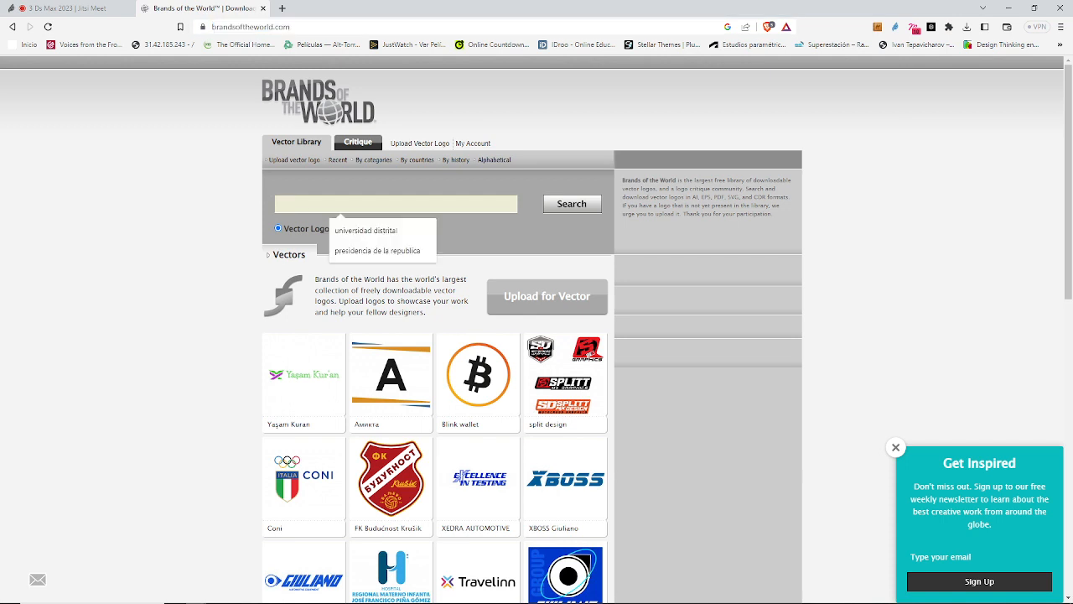
{"action": "type", "text": "cocaco"}
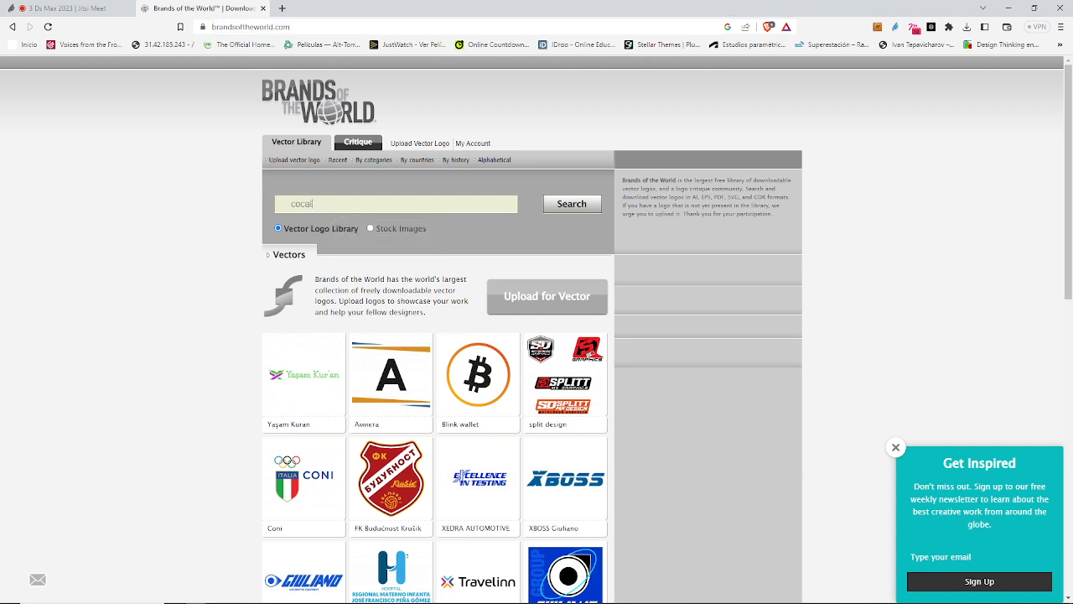
{"action": "type", "text": "la"}
{"action": "key", "text": "Return"}
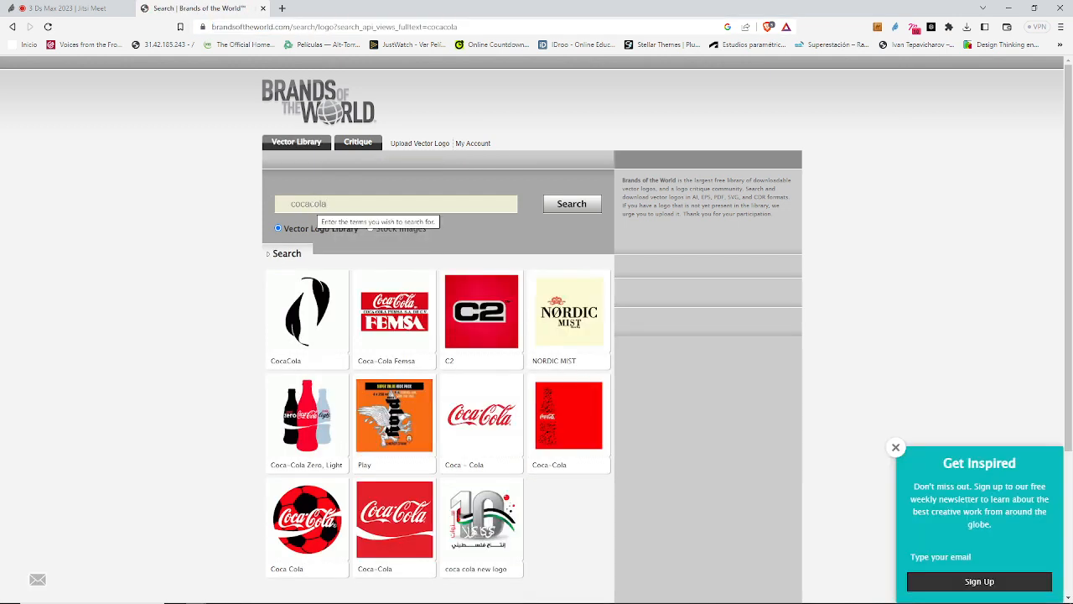
Step: Look through the Coca-Cola logos, check the details of the red 2007 logo and go back to the list
{"action": "scroll", "coordinate": [384, 254], "scroll_direction": "down", "scroll_amount": 3}
{"action": "scroll", "coordinate": [401, 378], "scroll_direction": "up", "scroll_amount": 1}
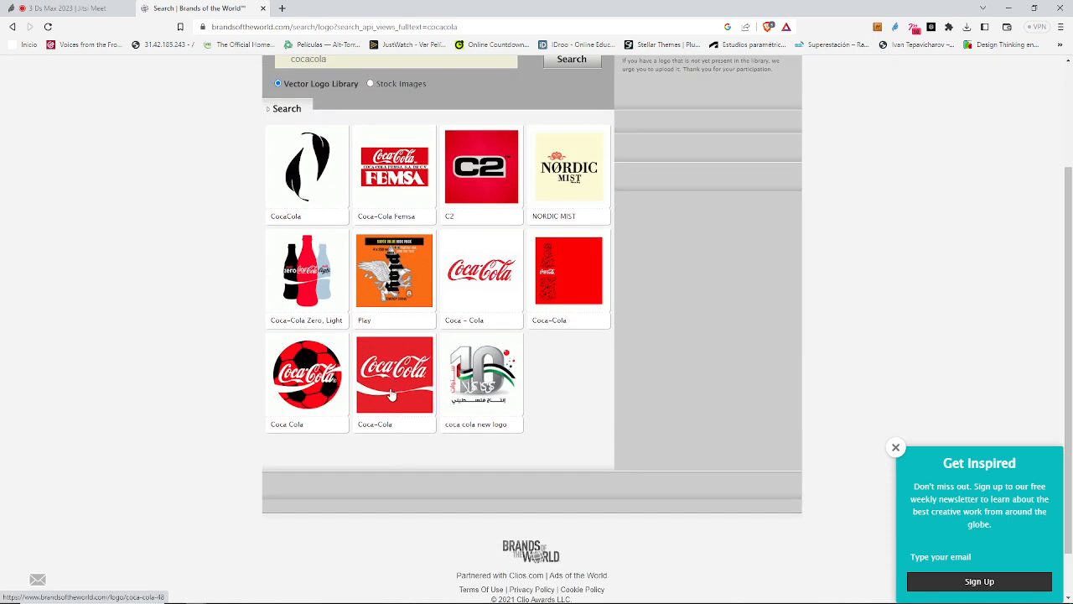
{"action": "left_click", "coordinate": [402, 378]}
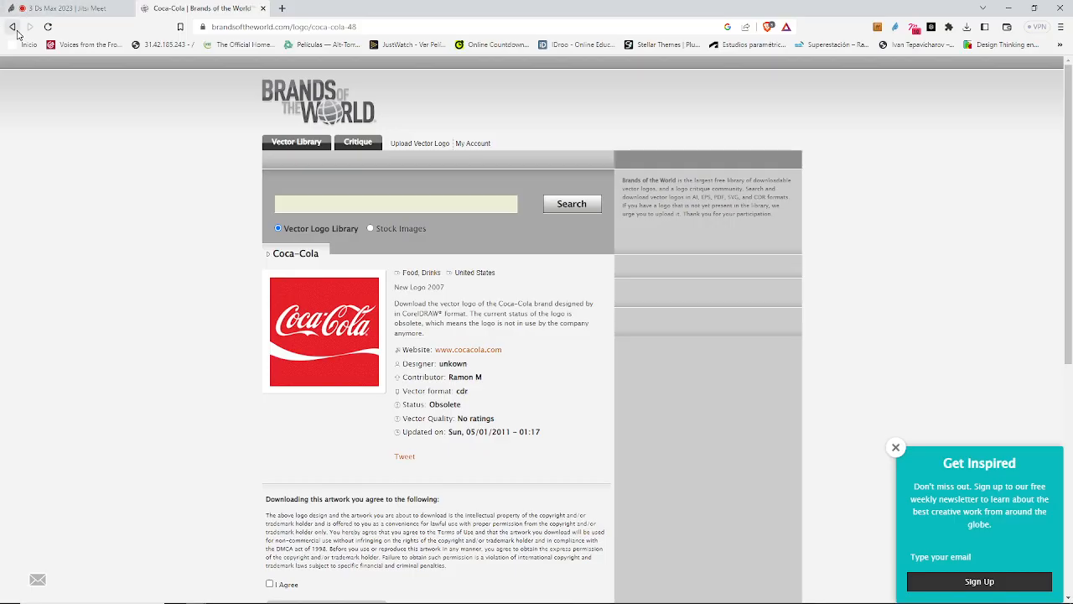
{"action": "left_click", "coordinate": [11, 27]}
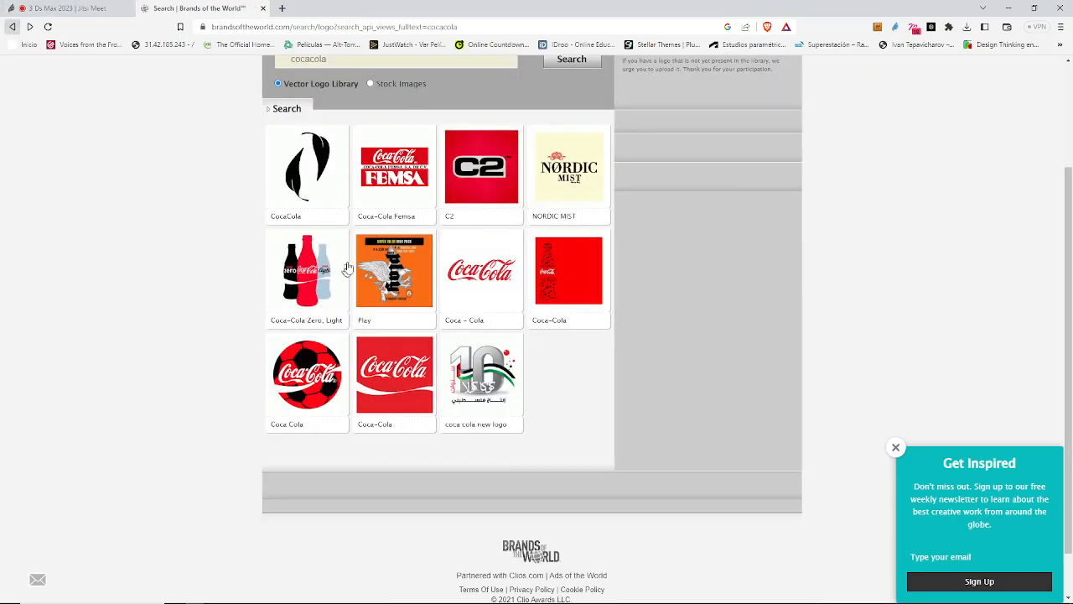
Step: Open the Coca Cola football logo, agree to the download terms and start downloading its EPS file
{"action": "left_click", "coordinate": [307, 385]}
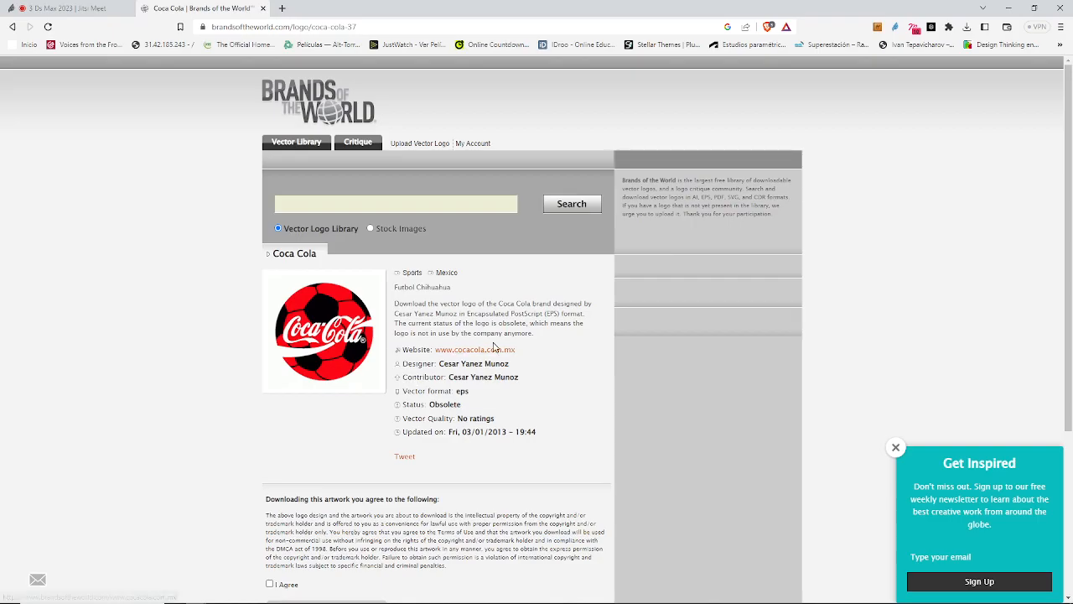
{"action": "scroll", "coordinate": [372, 391], "scroll_direction": "down", "scroll_amount": 3}
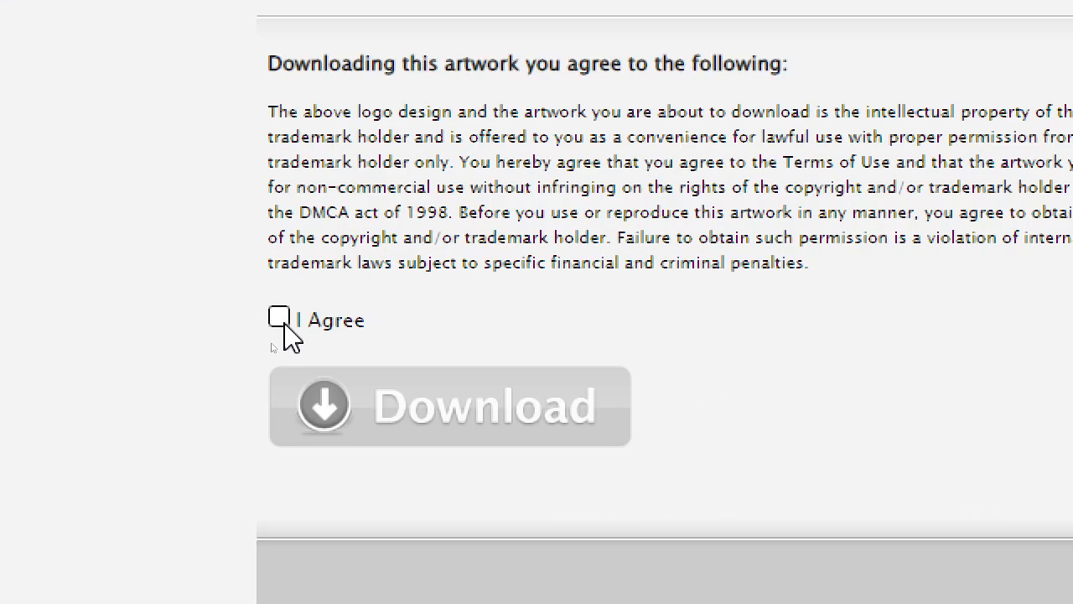
{"action": "left_click", "coordinate": [270, 343]}
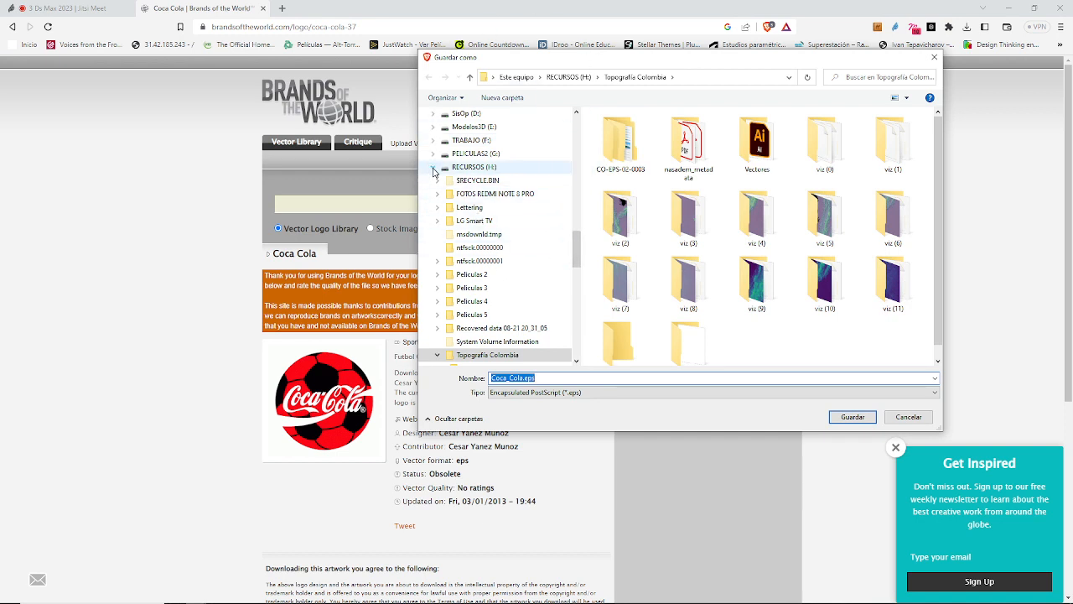
Step: Set the save location to SENA > 2023 > 04 COMPLEMENTARIOS > 3Ds Max Básico on drive TRABAJO (F:)
{"action": "left_click", "coordinate": [434, 141]}
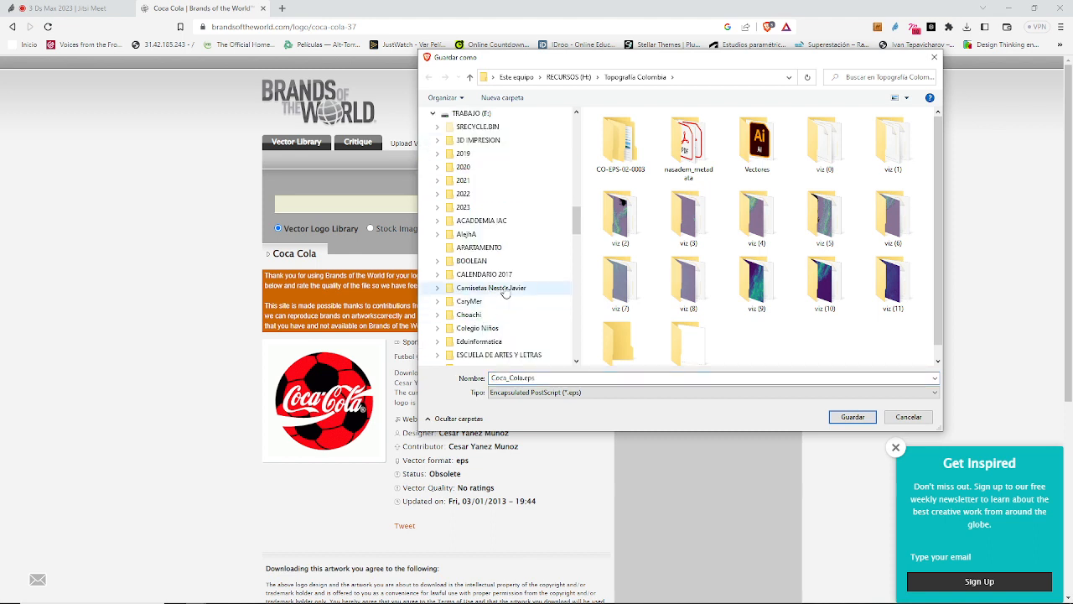
{"action": "scroll", "coordinate": [504, 290], "scroll_direction": "down", "scroll_amount": 10}
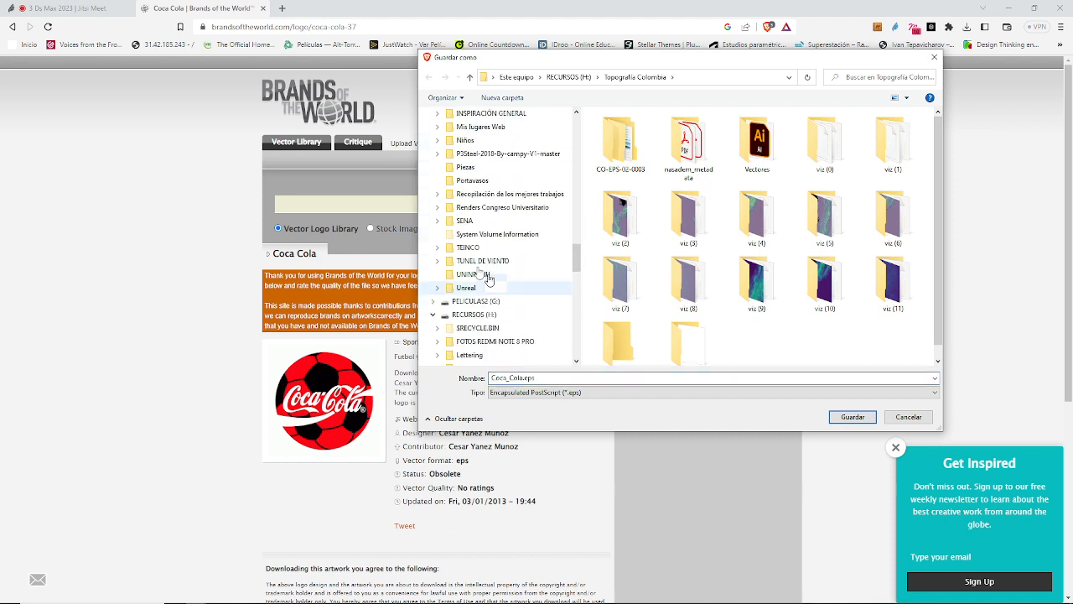
{"action": "left_click", "coordinate": [437, 220]}
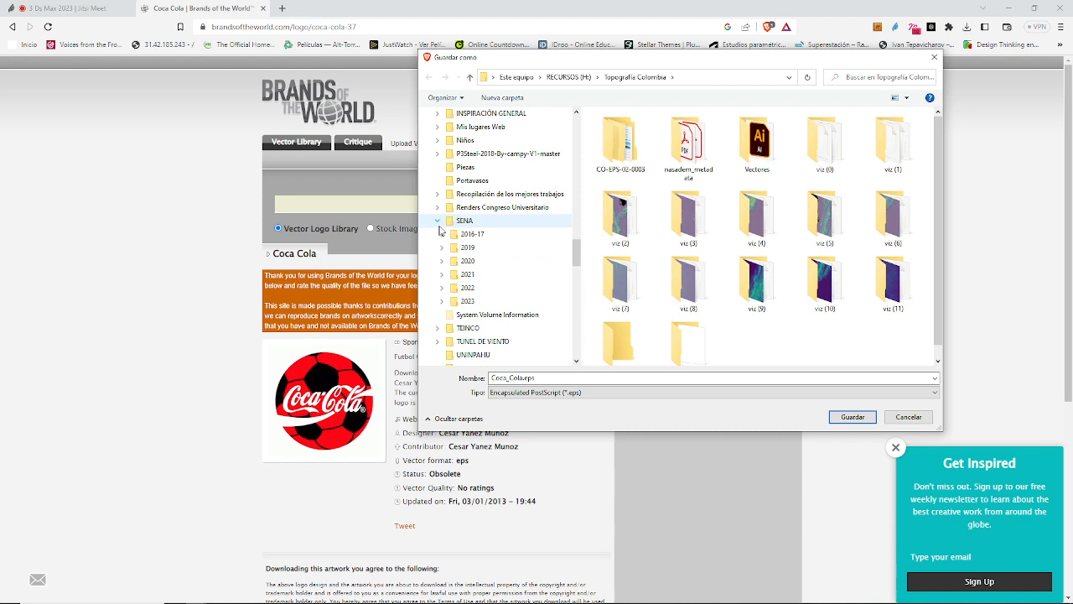
{"action": "left_click", "coordinate": [442, 302]}
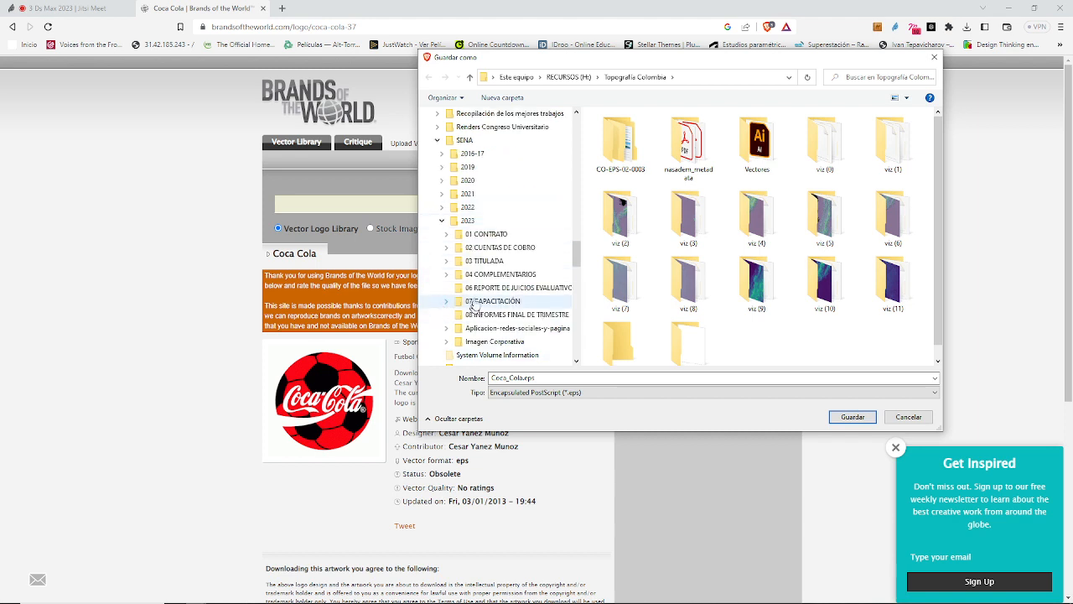
{"action": "left_click", "coordinate": [446, 274]}
{"action": "left_click", "coordinate": [485, 289]}
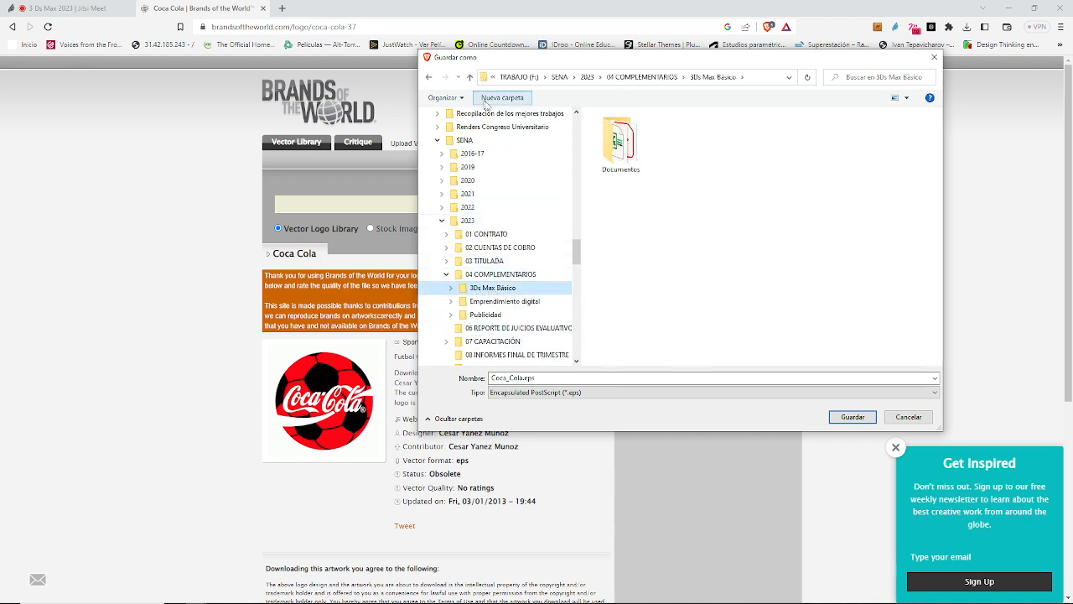
Step: Create a folder named "Vectores" inside 3Ds Max Básico and save Coca_Cola.eps in it
{"action": "left_click", "coordinate": [498, 99]}
{"action": "type", "text": "Vectores"}
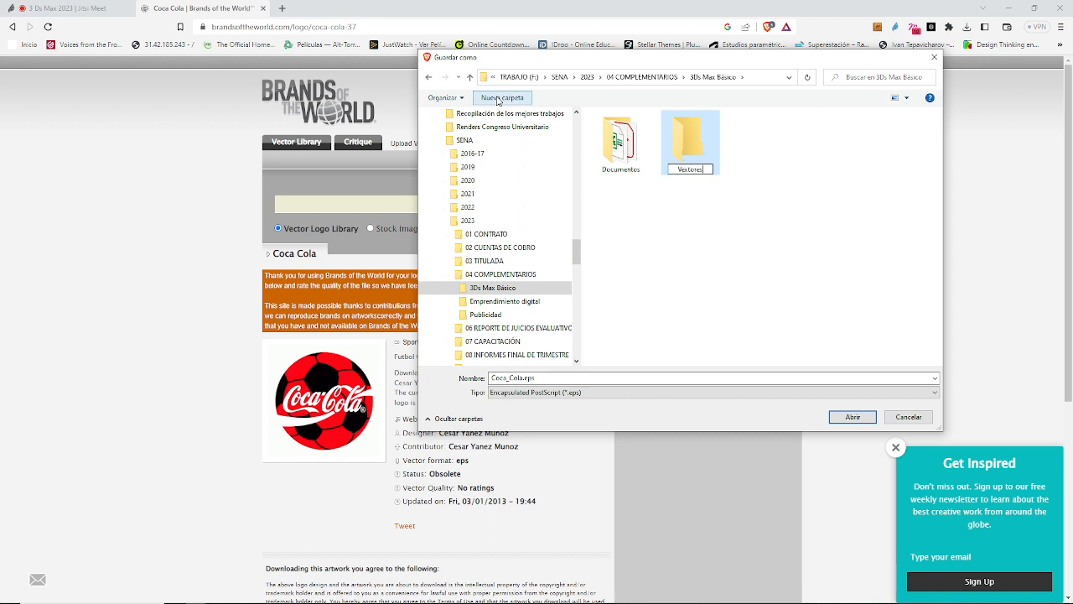
{"action": "key", "text": "Return"}
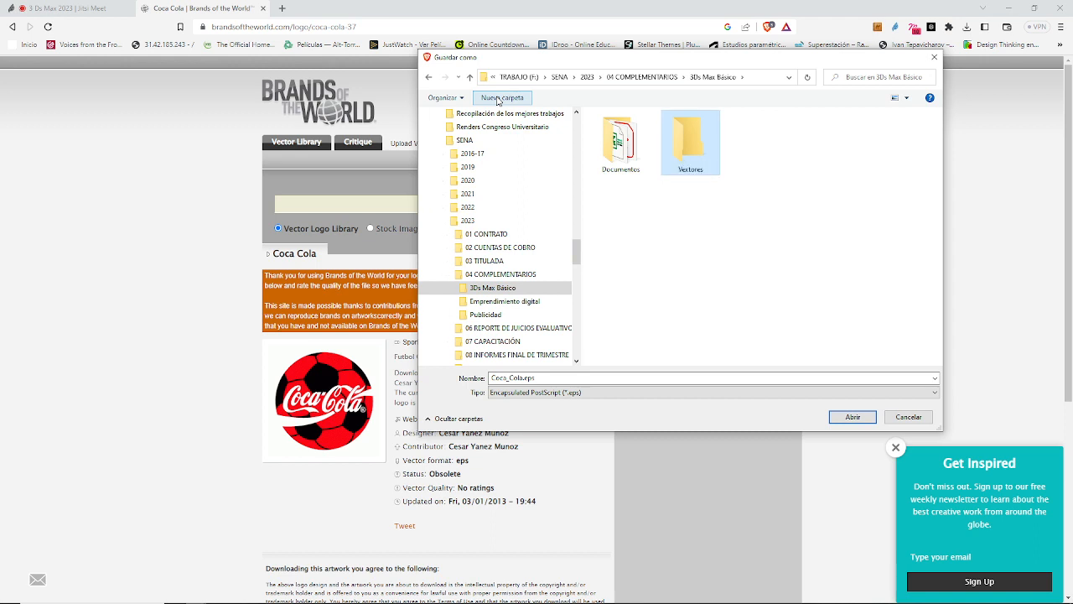
{"action": "left_click", "coordinate": [690, 169]}
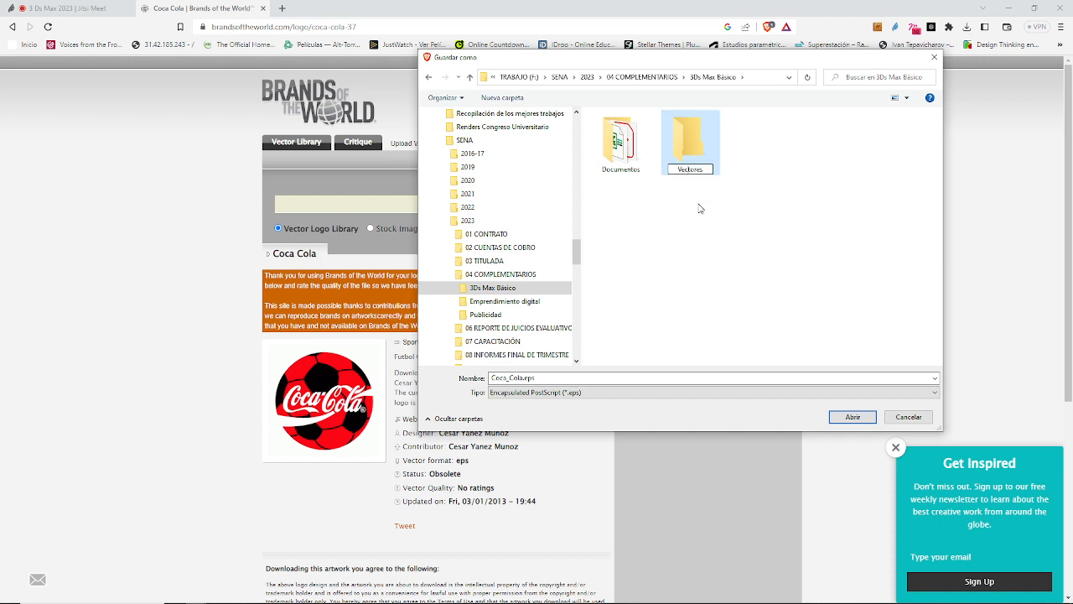
{"action": "key", "text": "Return"}
{"action": "double_click", "coordinate": [690, 160]}
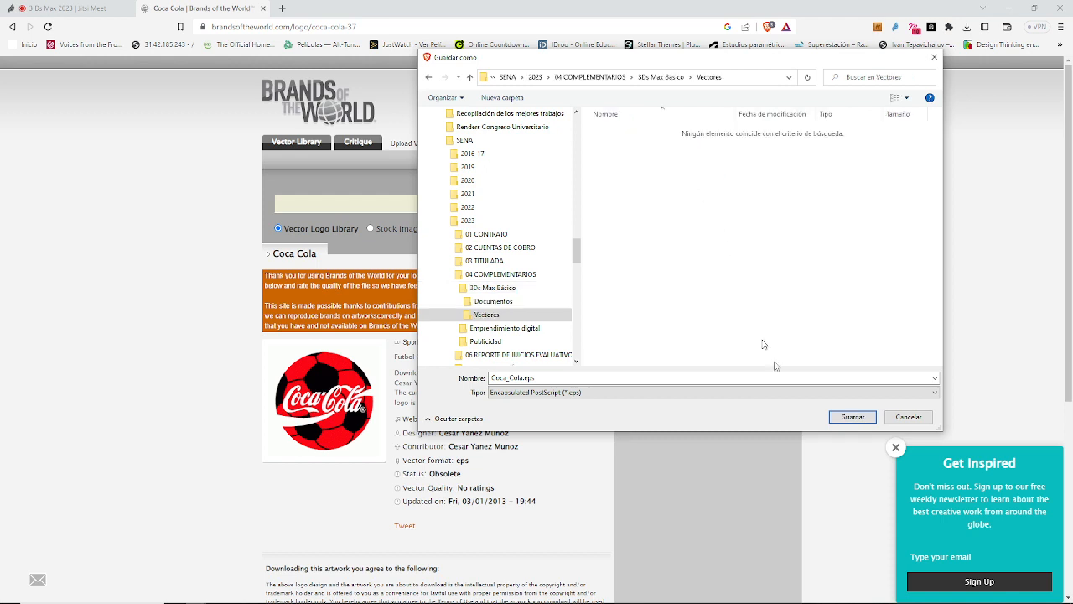
{"action": "left_click", "coordinate": [853, 417]}
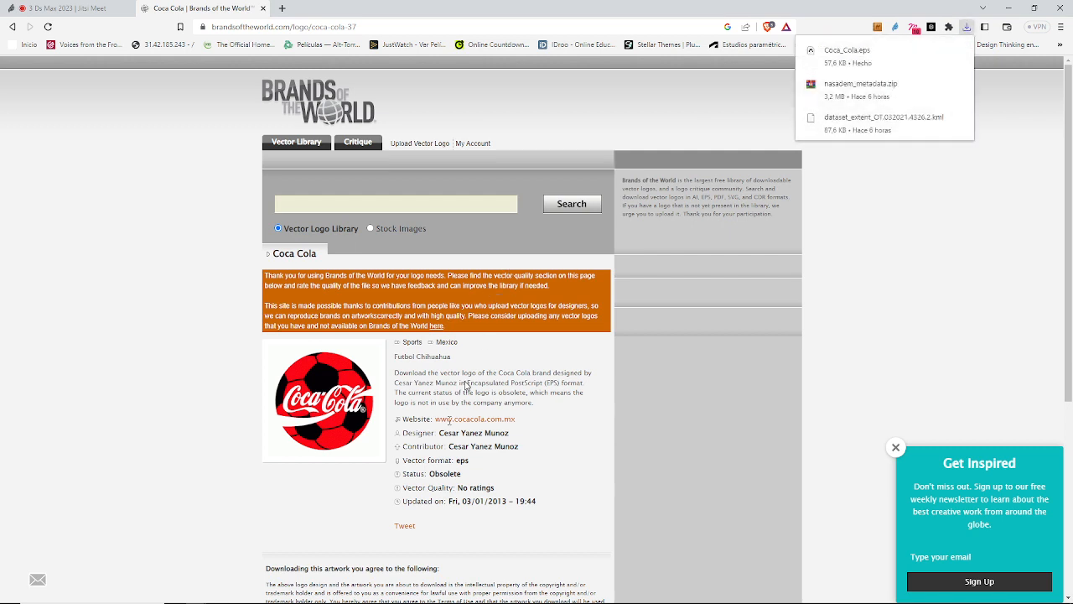
Step: Search the vector logo library for "gatorade" and open the green-lettered Gatorade logo offered in ai format
{"action": "mouse_move", "coordinate": [403, 597]}
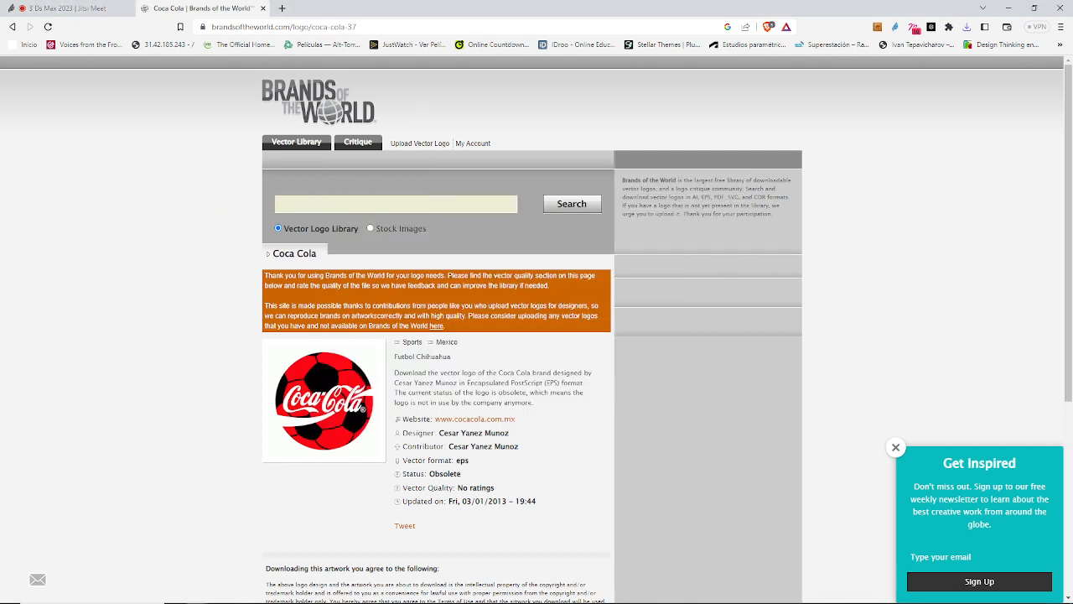
{"action": "left_click", "coordinate": [291, 203]}
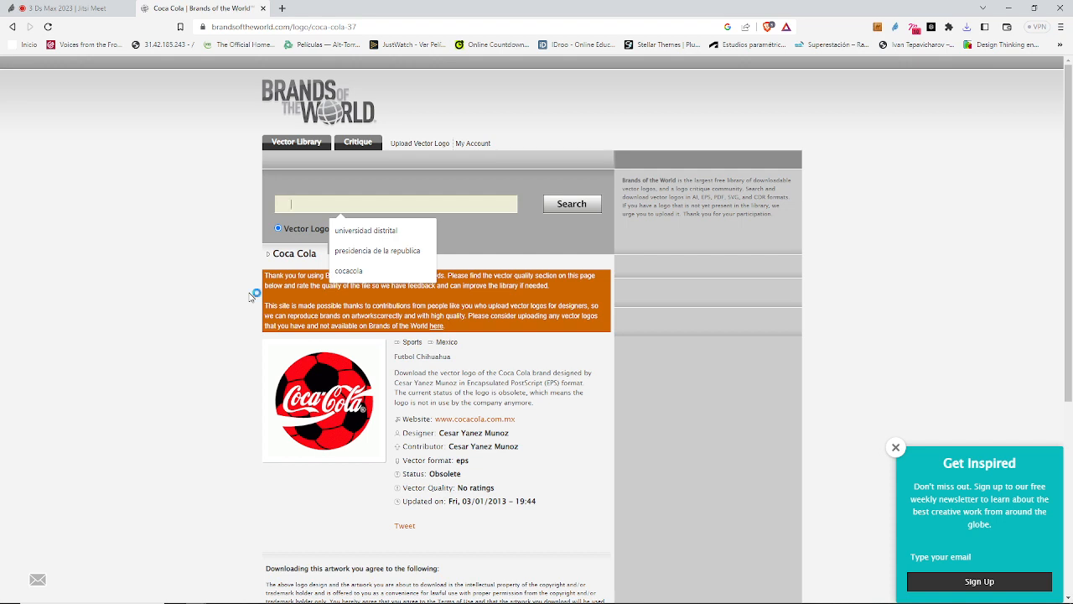
{"action": "type", "text": "gatorade"}
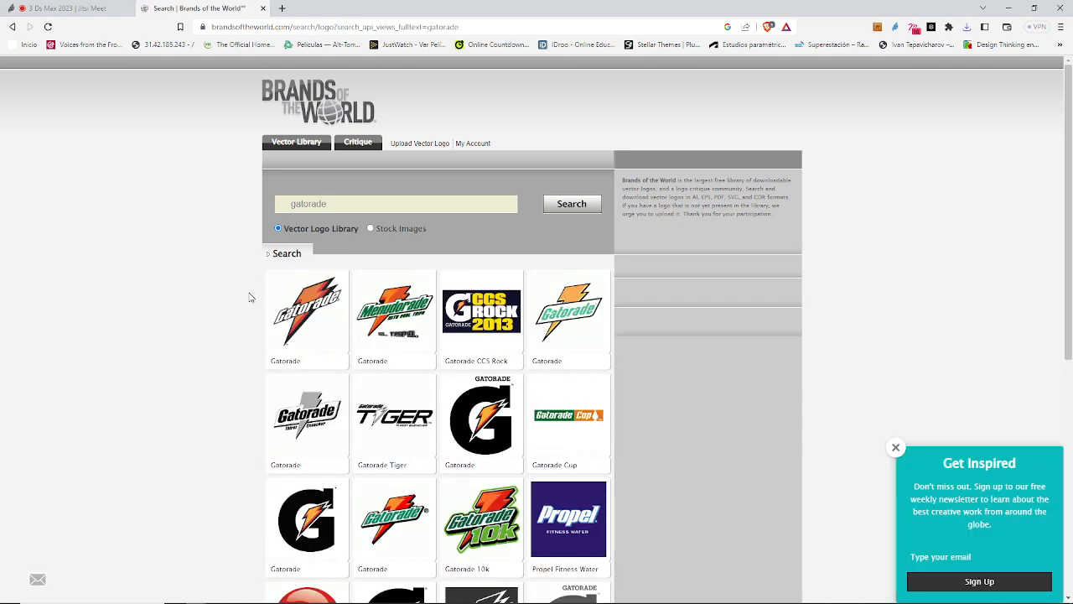
{"action": "scroll", "coordinate": [249, 297], "scroll_direction": "down", "scroll_amount": 2}
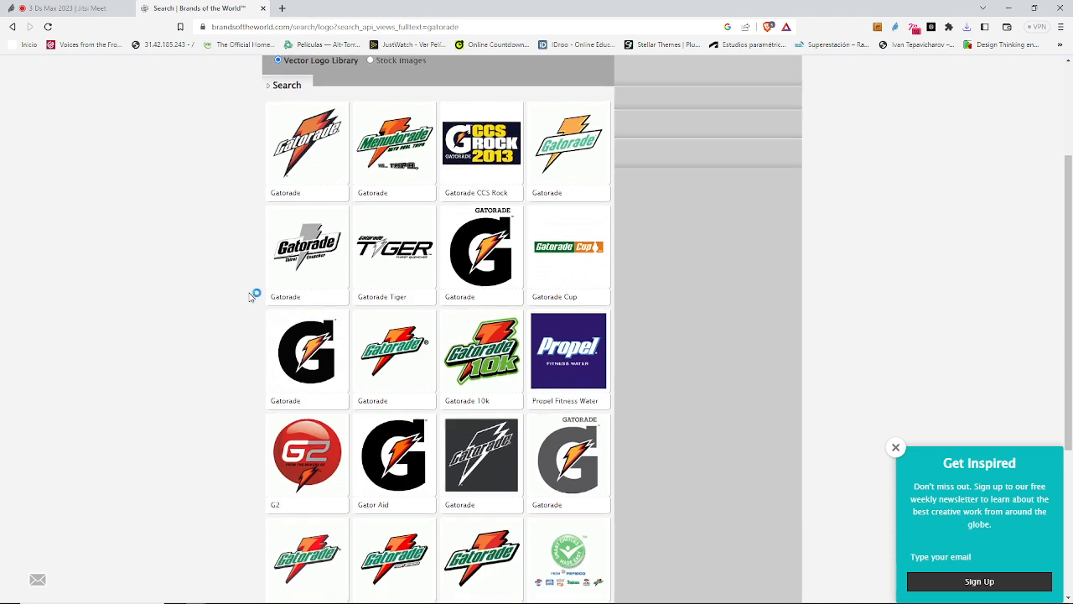
{"action": "scroll", "coordinate": [251, 296], "scroll_direction": "down", "scroll_amount": 2}
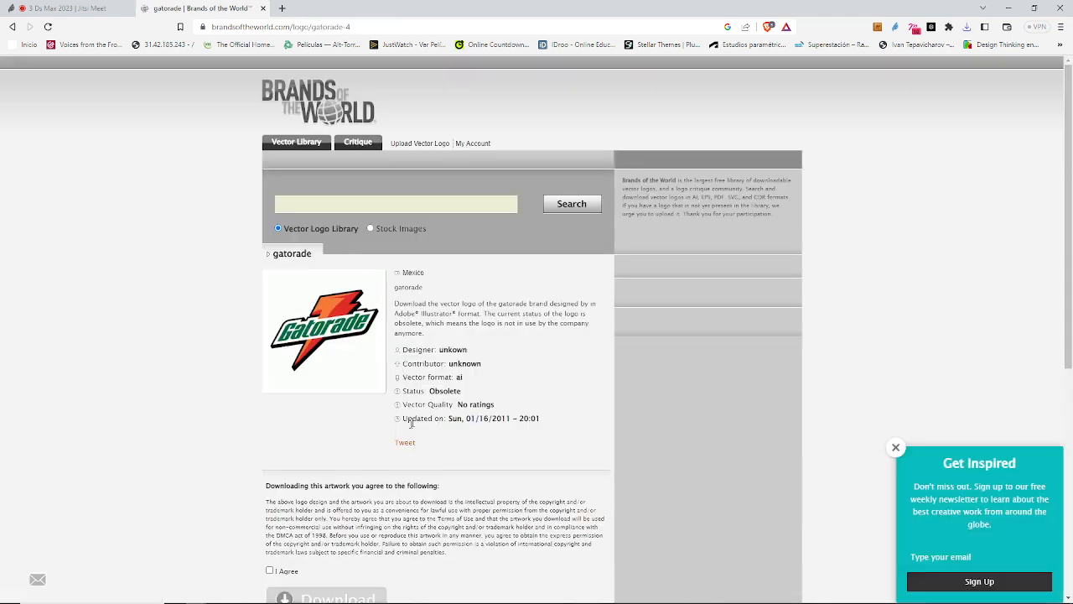
Step: Agree to the download terms and save gatorade.ai in the Vectores folder
{"action": "scroll", "coordinate": [352, 395], "scroll_direction": "down", "scroll_amount": 3}
{"action": "left_click", "coordinate": [269, 347]}
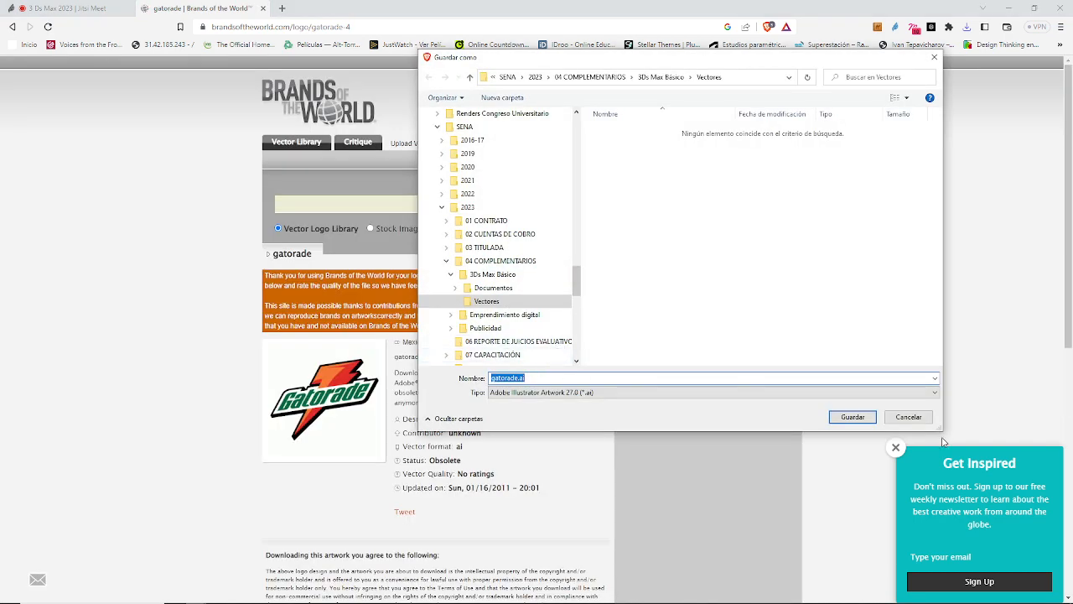
{"action": "left_click", "coordinate": [852, 416]}
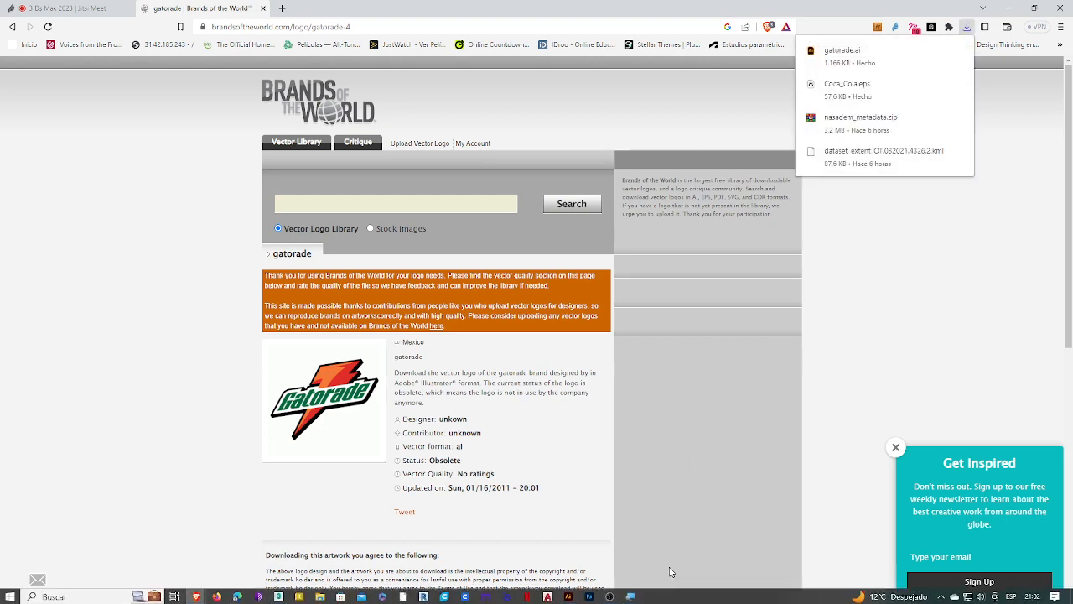
Step: Switch to Illustrator, maximize it and create a new Carta document of 215,9 x 279,4 mm in CMYK
{"action": "left_click", "coordinate": [569, 596]}
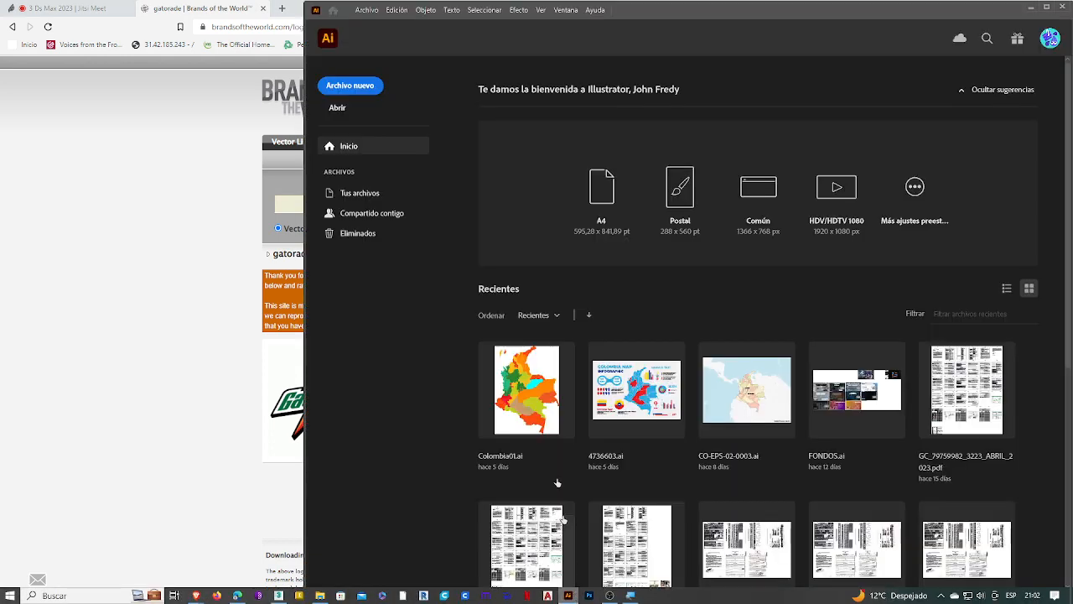
{"action": "left_click", "coordinate": [1048, 8]}
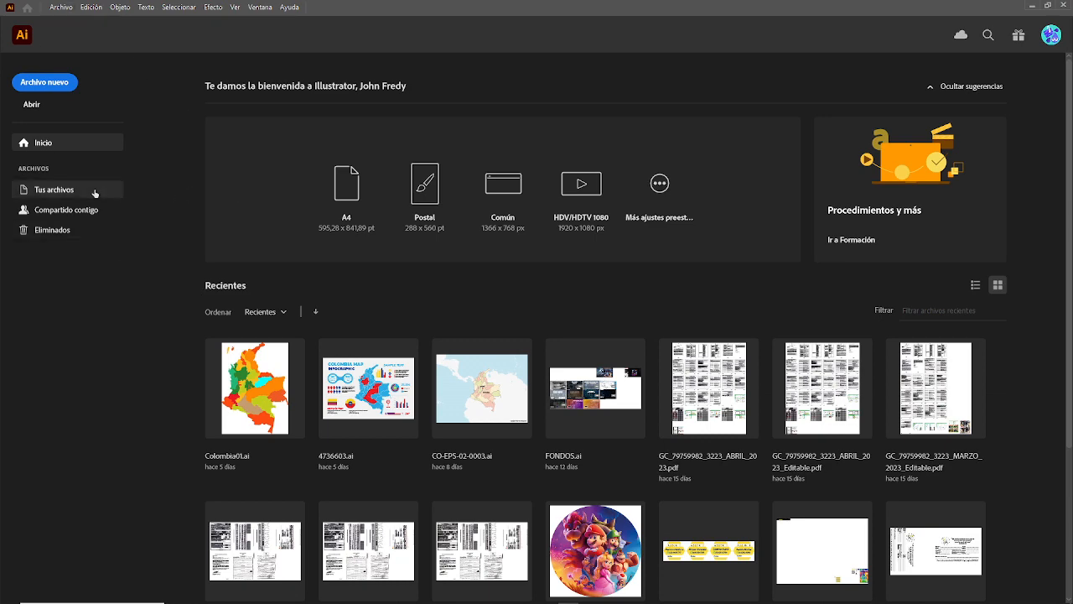
{"action": "left_click", "coordinate": [54, 84]}
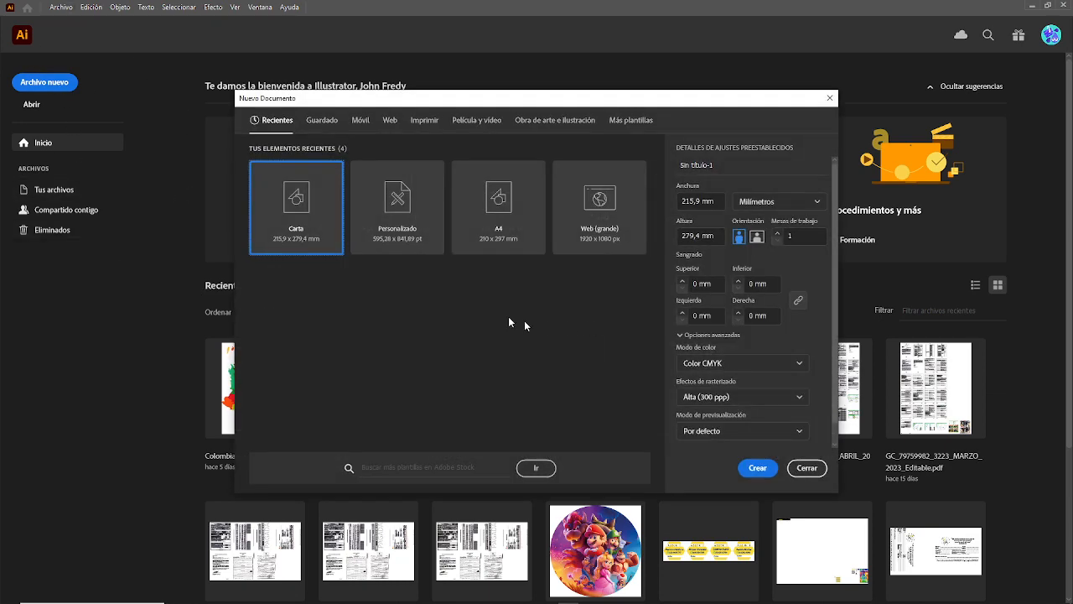
{"action": "left_click", "coordinate": [752, 473]}
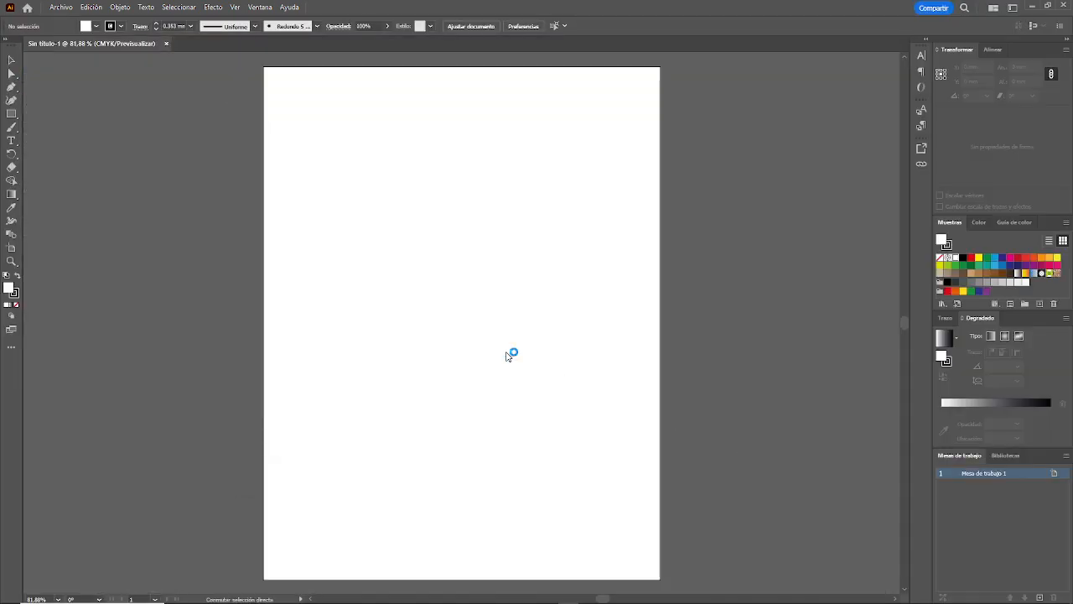
Step: Start placing a file and browse to TRABAJO (F:) > SENA > 2023 > 04 COMPLEMENTARIOS > 3Ds Max Básico > Vectores
{"action": "key", "text": "shift+ctrl+p"}
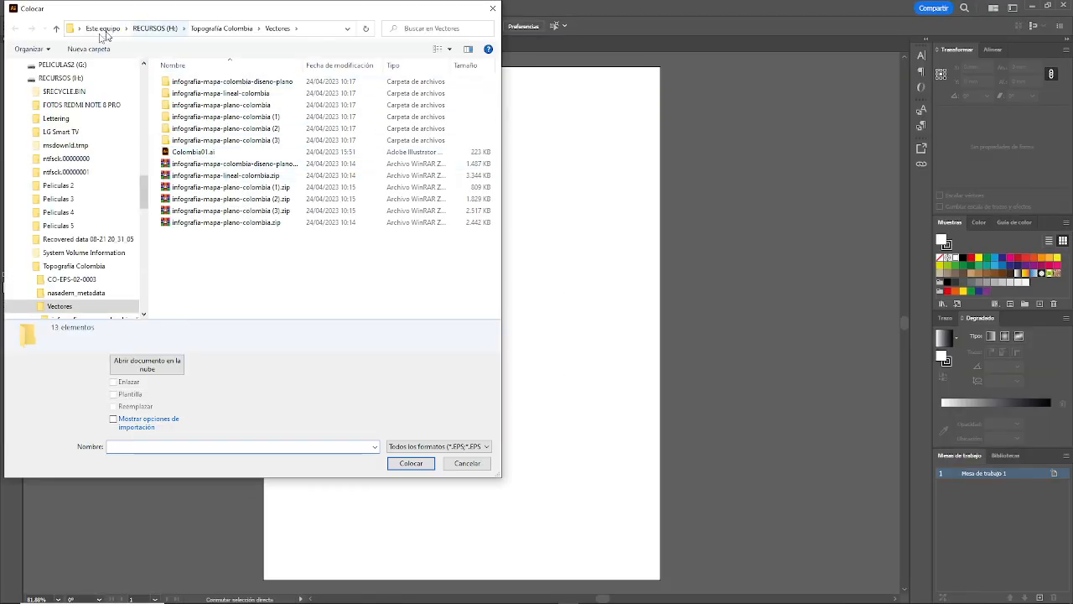
{"action": "left_click_drag", "start_coordinate": [145, 202], "coordinate": [146, 186]}
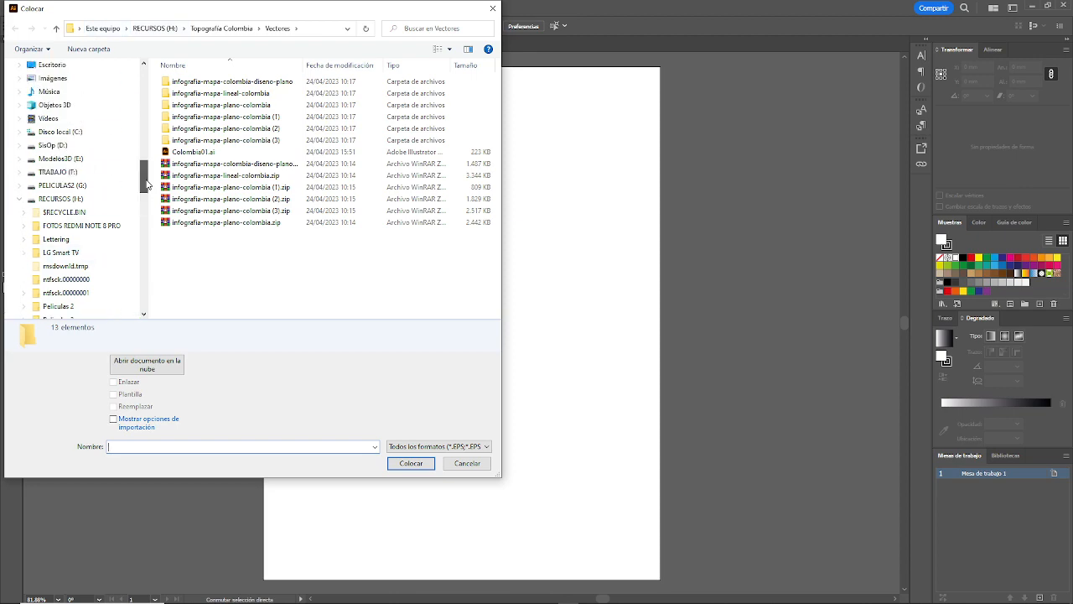
{"action": "left_click", "coordinate": [64, 173]}
{"action": "scroll", "coordinate": [230, 240], "scroll_direction": "down", "scroll_amount": 10}
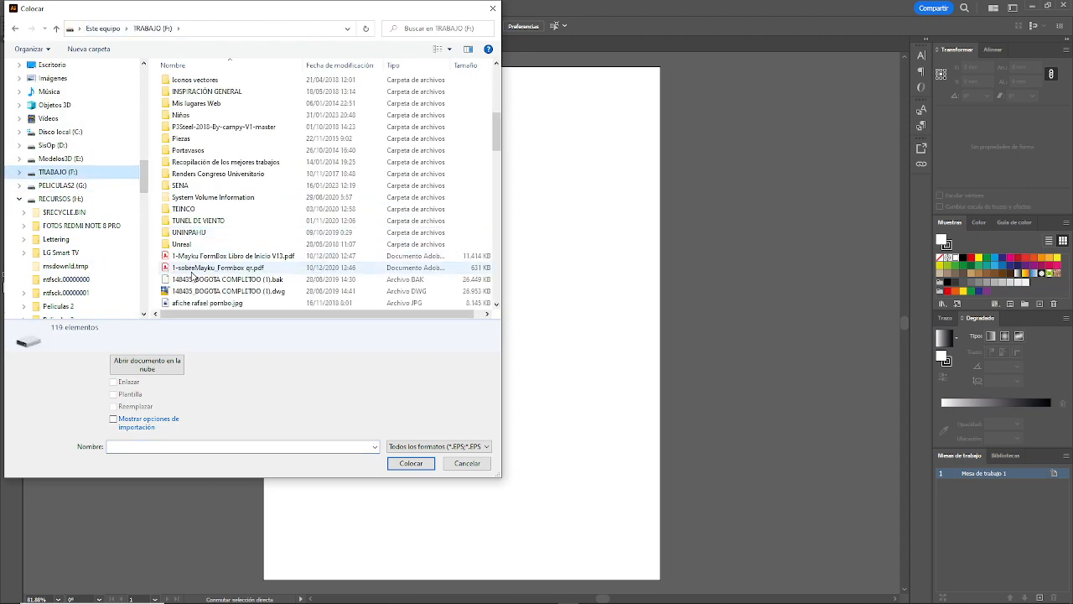
{"action": "double_click", "coordinate": [179, 185]}
{"action": "double_click", "coordinate": [190, 171]}
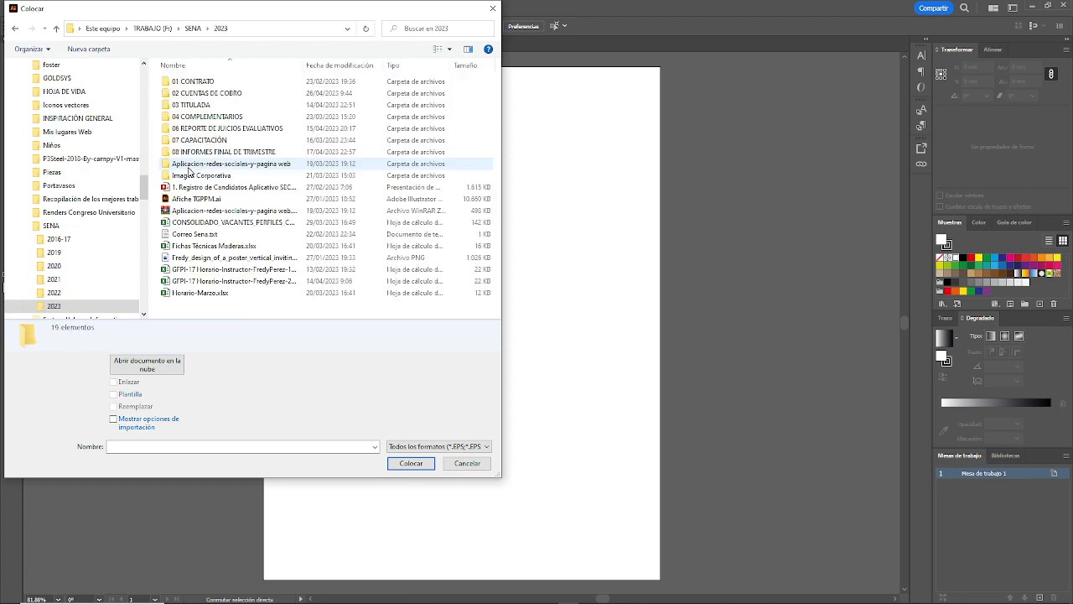
{"action": "left_click", "coordinate": [202, 118]}
{"action": "double_click", "coordinate": [202, 119]}
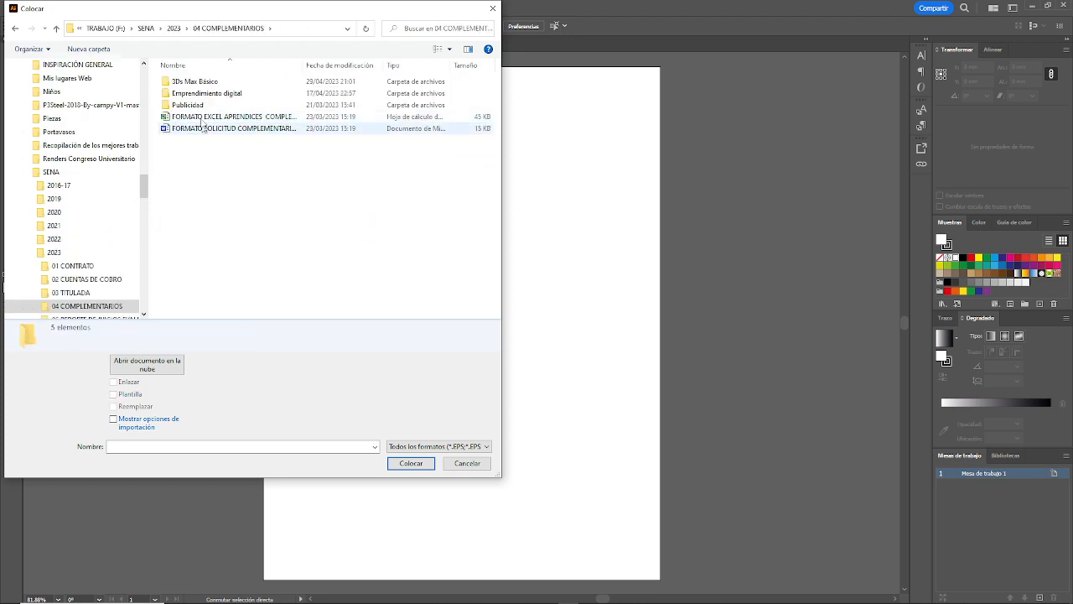
{"action": "double_click", "coordinate": [201, 81]}
{"action": "double_click", "coordinate": [256, 92]}
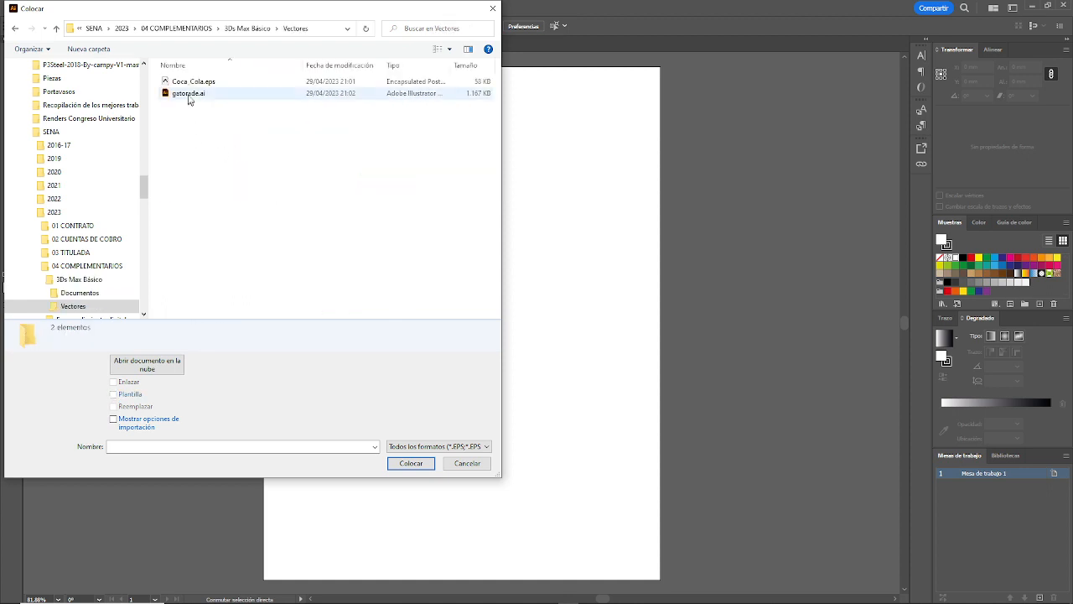
Step: Place Coca_Cola.eps with import options shown, about 70.6 mm wide, in the upper-left area of the artboard
{"action": "left_click", "coordinate": [202, 81]}
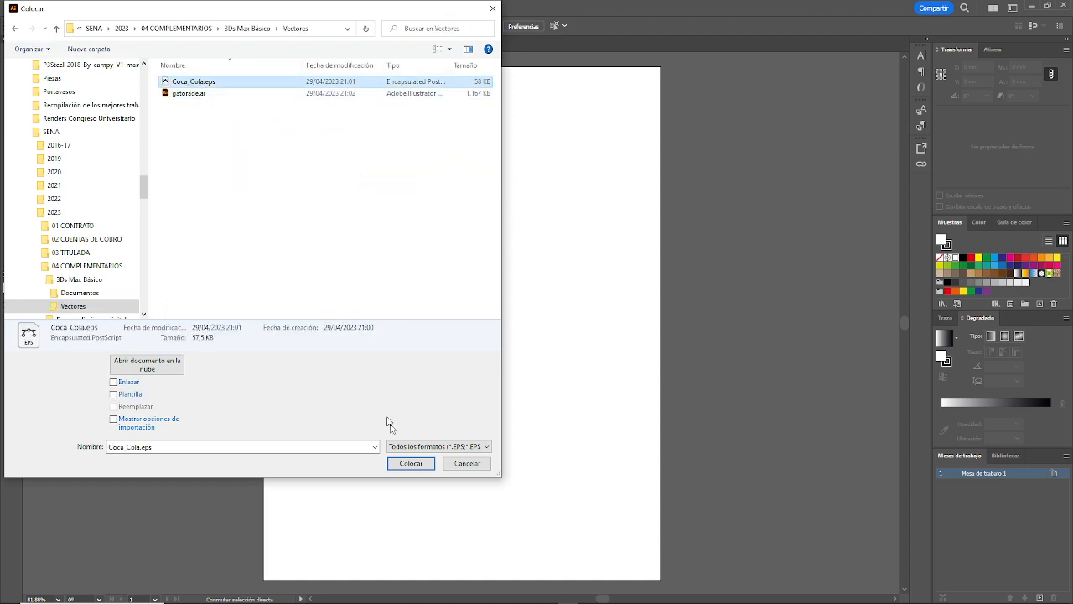
{"action": "left_click", "coordinate": [114, 419]}
{"action": "left_click", "coordinate": [428, 467]}
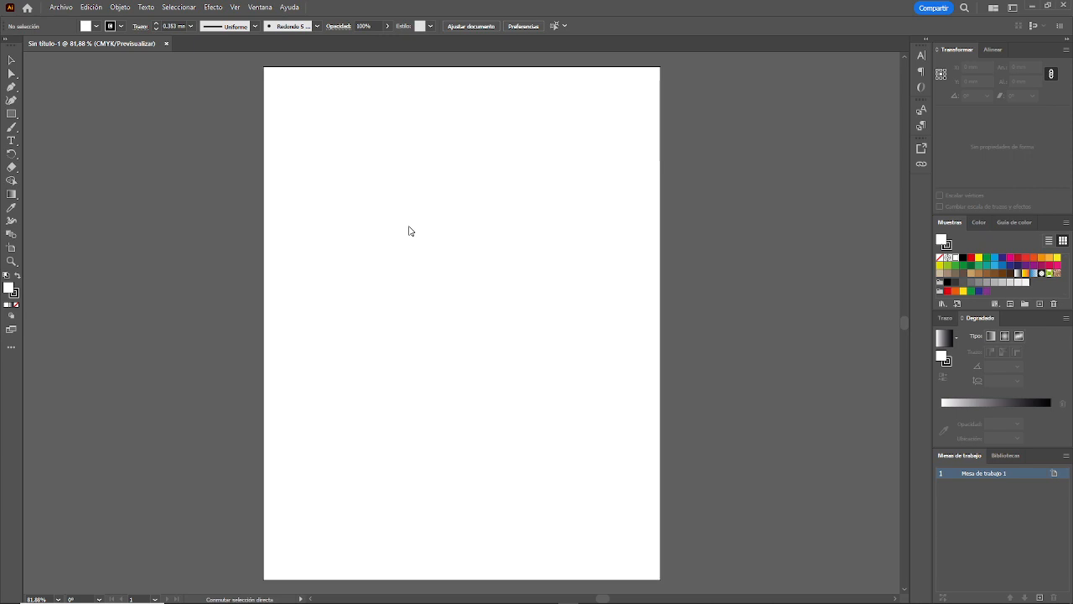
{"action": "left_click_drag", "start_coordinate": [307, 113], "coordinate": [437, 289]}
{"action": "left_click", "coordinate": [146, 150]}
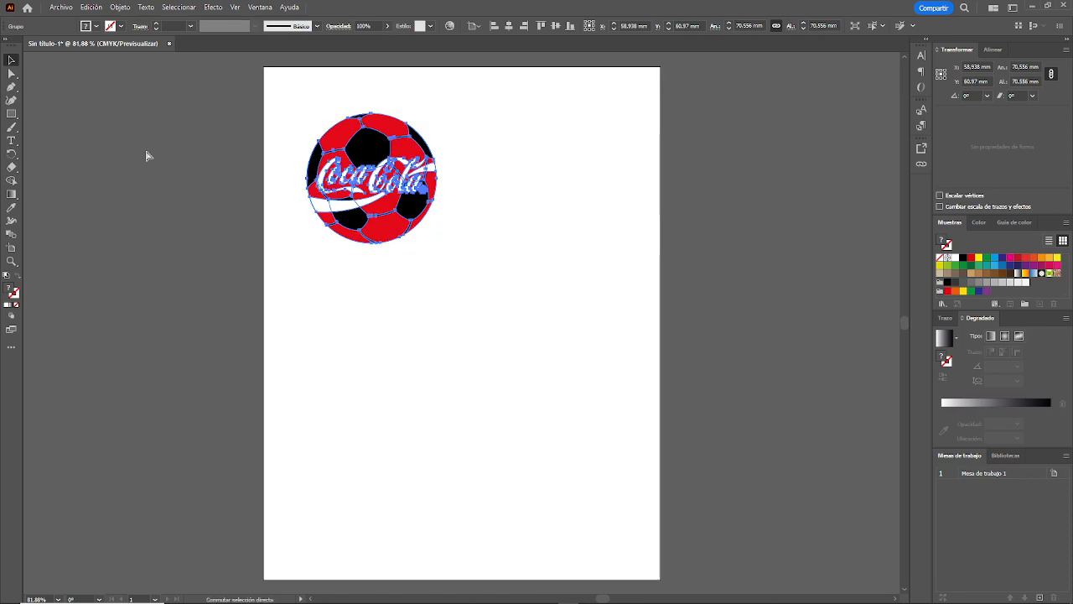
Step: Place gatorade.ai below the Coca-Cola logo with a frame about 61 mm wide and 79 mm high
{"action": "key", "text": "ctrl+shift+p"}
{"action": "double_click", "coordinate": [190, 93]}
{"action": "left_click", "coordinate": [527, 332]}
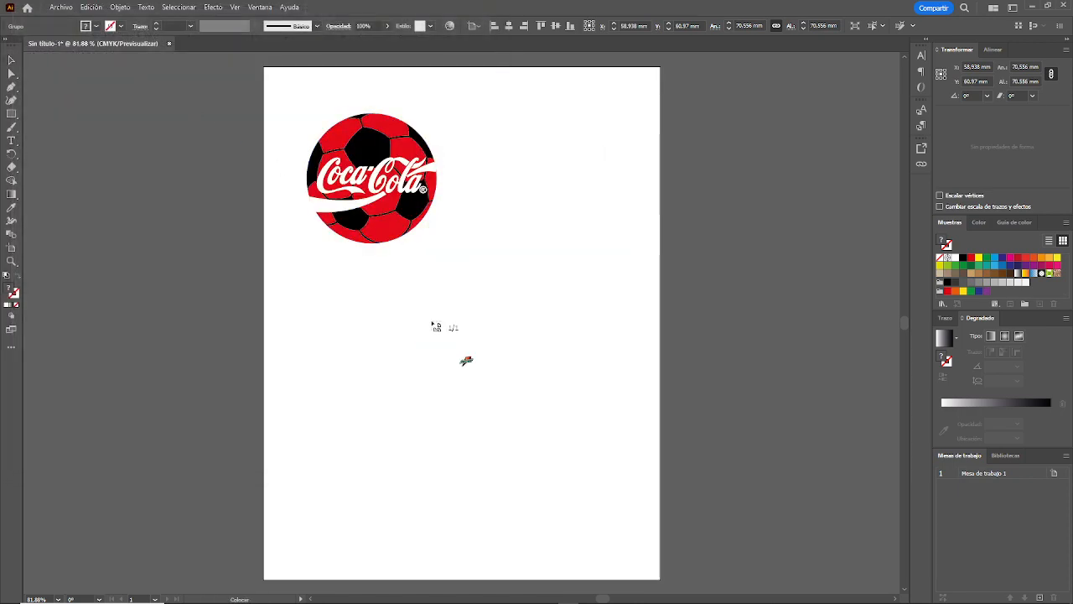
{"action": "left_click_drag", "start_coordinate": [422, 311], "coordinate": [580, 457]}
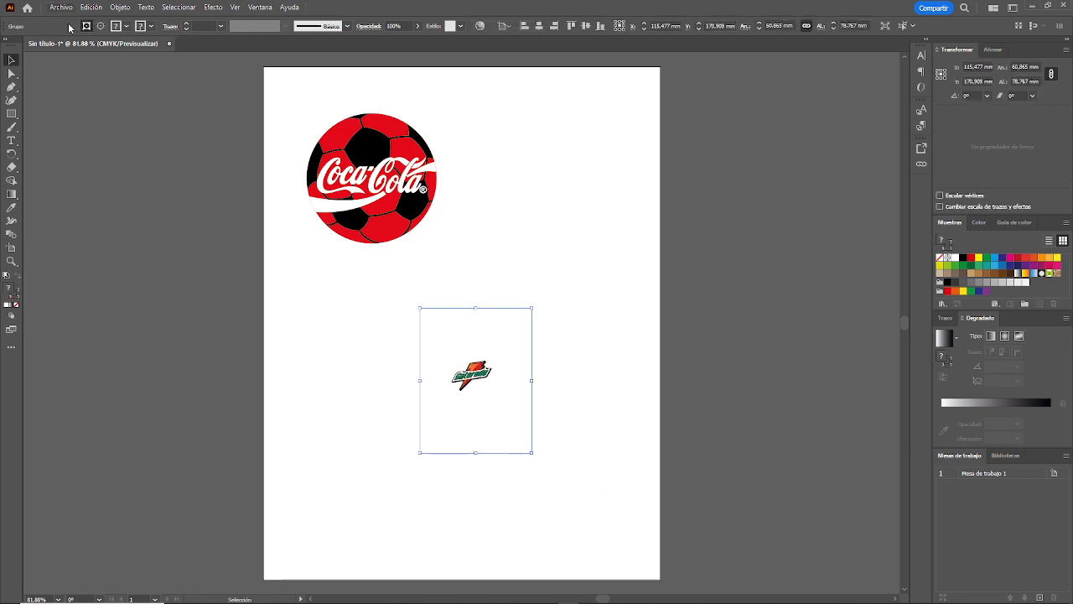
Step: Ungroup the placed Gatorade artwork and deselect it
{"action": "left_click", "coordinate": [121, 7]}
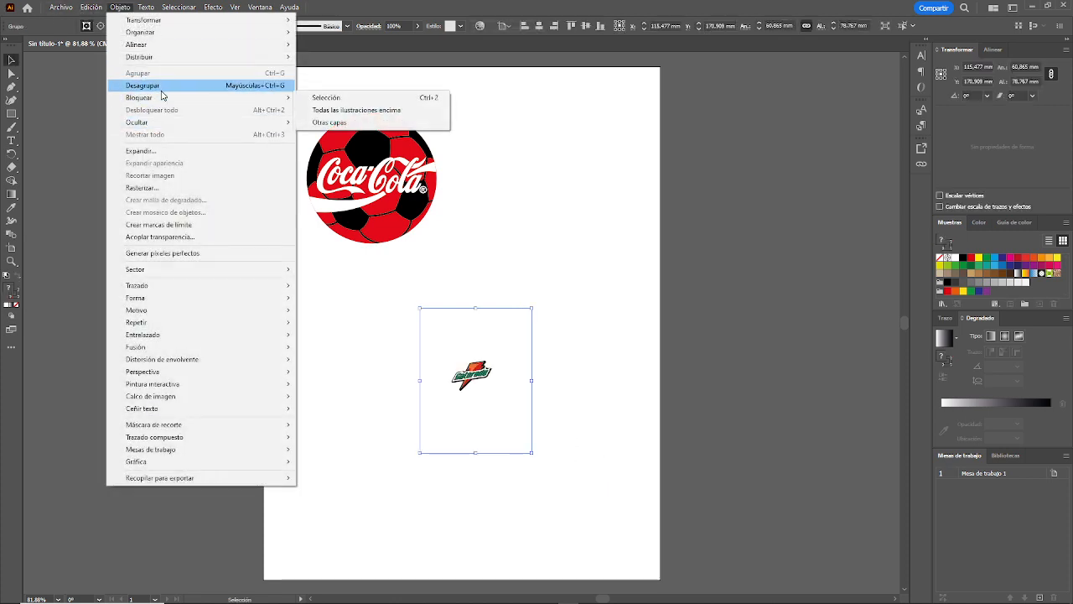
{"action": "left_click", "coordinate": [165, 88]}
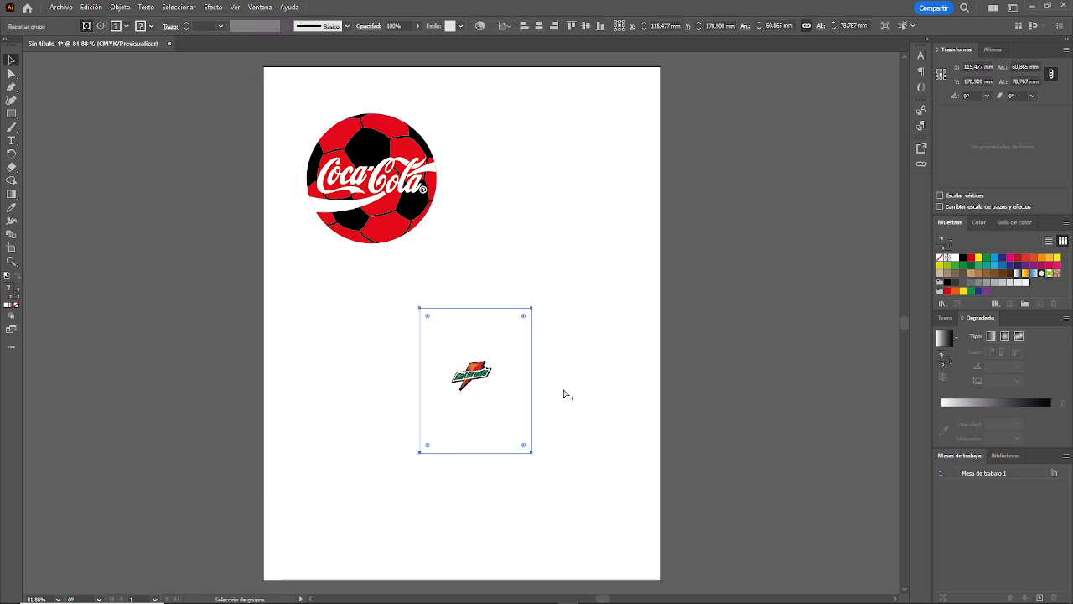
{"action": "left_click", "coordinate": [564, 394]}
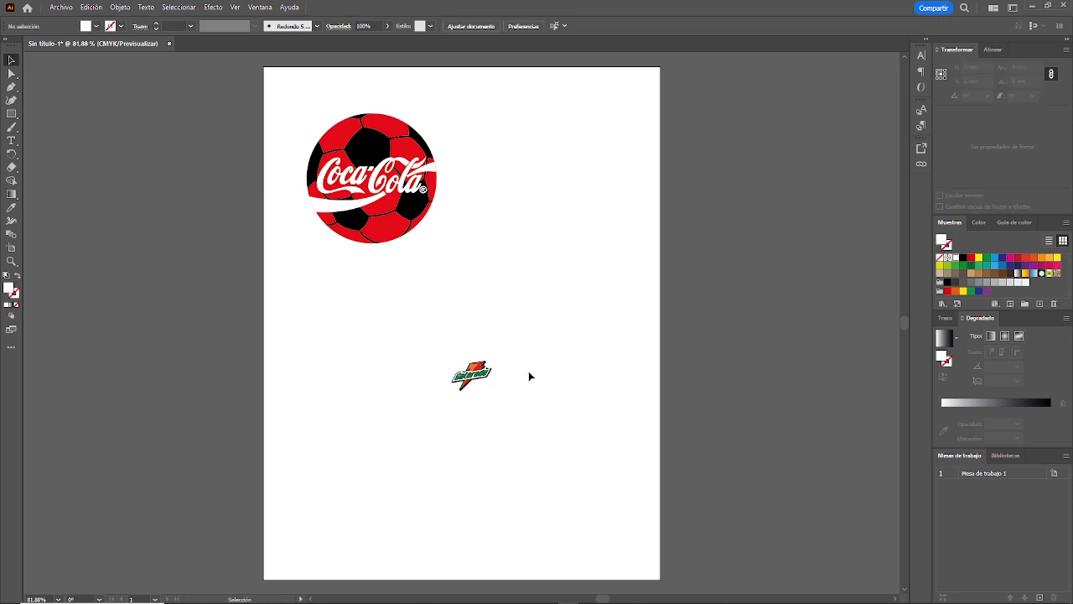
Step: Try to delete the empty frame around the Gatorade logo and undo the deletion
{"action": "left_click_drag", "start_coordinate": [529, 375], "coordinate": [599, 412]}
{"action": "left_click", "coordinate": [579, 298]}
{"action": "left_click_drag", "start_coordinate": [580, 298], "coordinate": [506, 376]}
{"action": "key", "text": "Delete"}
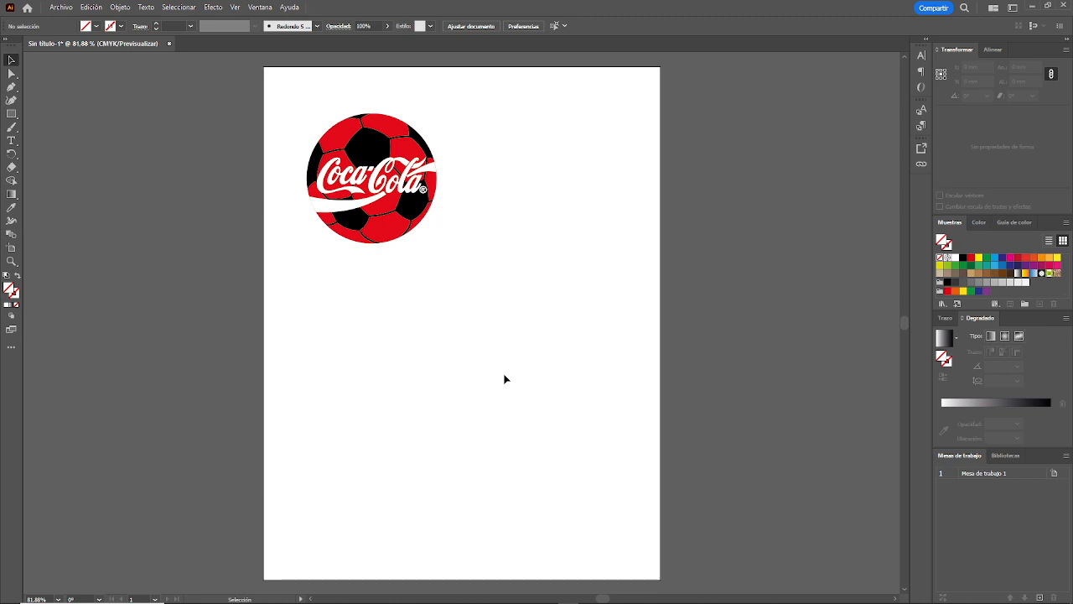
{"action": "key", "text": "ctrl+z"}
Step: Shift the Gatorade clip group slightly down and to the right, and release its clipping mask
{"action": "left_click", "coordinate": [537, 350]}
{"action": "left_click_drag", "start_coordinate": [534, 364], "coordinate": [553, 385]}
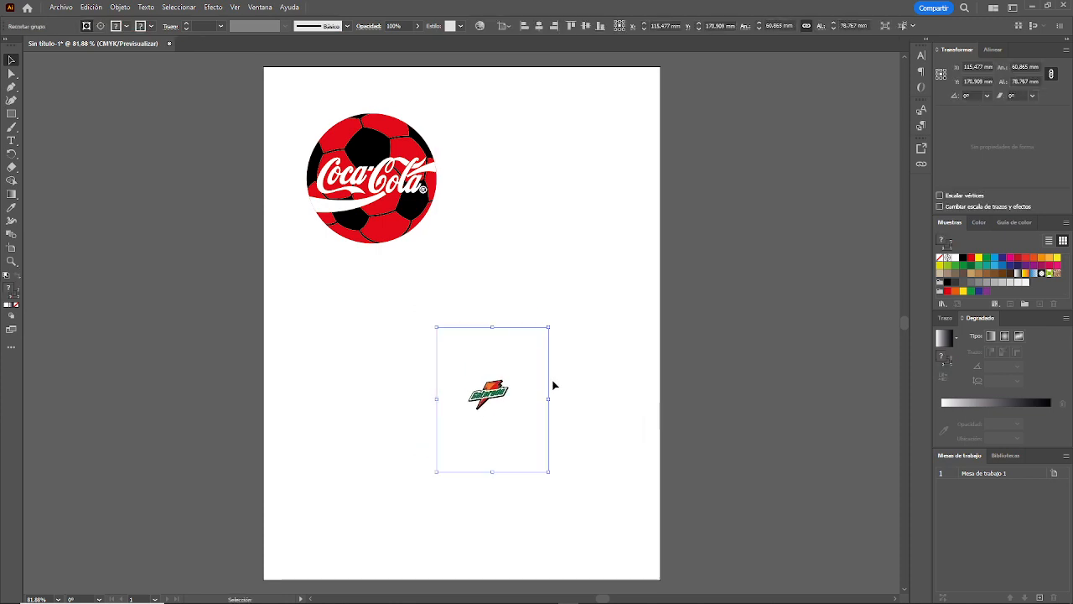
{"action": "key", "text": "ctrl+alt"}
{"action": "key", "text": "ctrl+alt+7"}
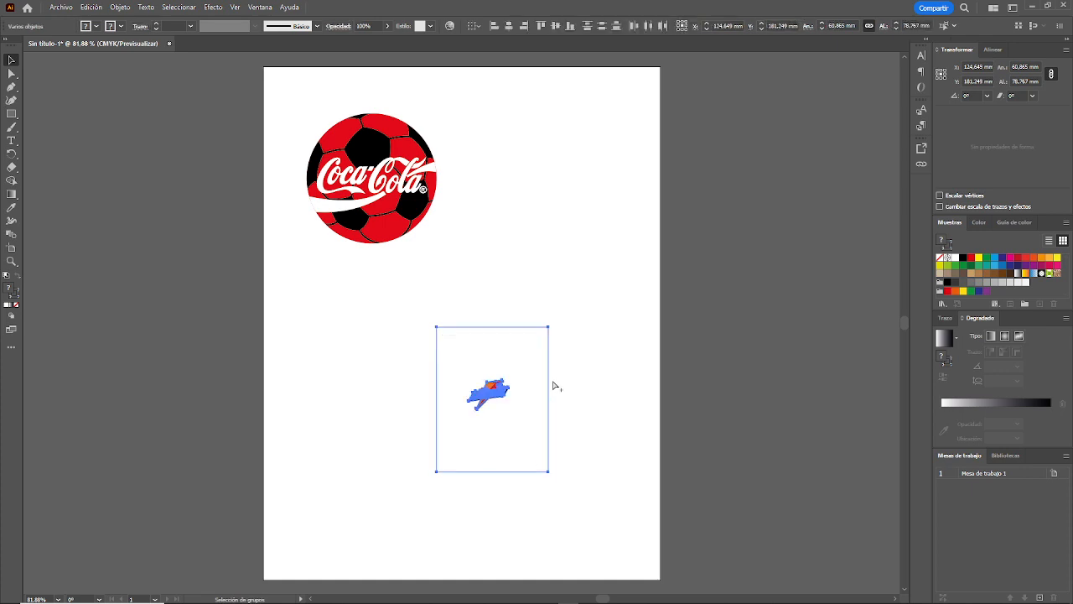
{"action": "left_click", "coordinate": [553, 385]}
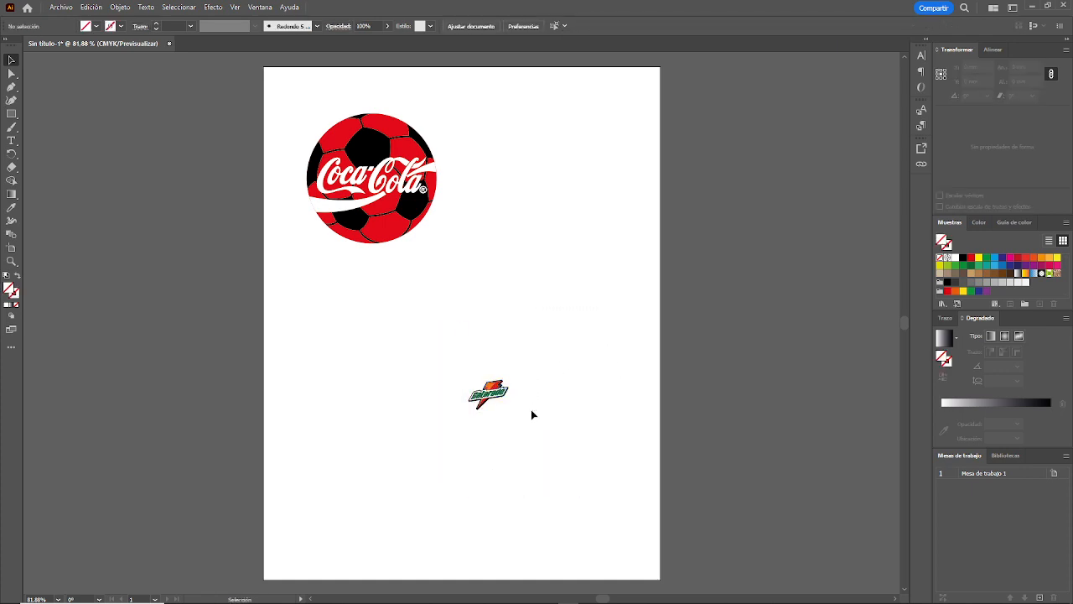
Step: Enlarge the Gatorade logo proportionally and set its width to 100 mm
{"action": "scroll", "coordinate": [531, 409], "scroll_direction": "up", "scroll_amount": 1}
{"action": "left_click", "coordinate": [489, 409]}
{"action": "left_click_drag", "start_coordinate": [513, 392], "coordinate": [620, 309]}
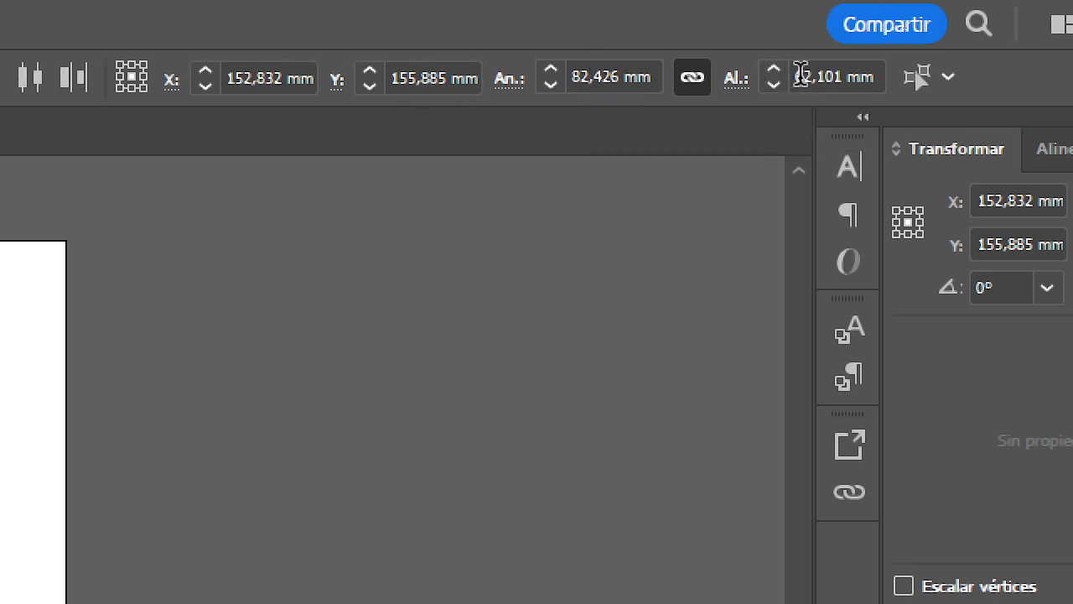
{"action": "double_click", "coordinate": [602, 77]}
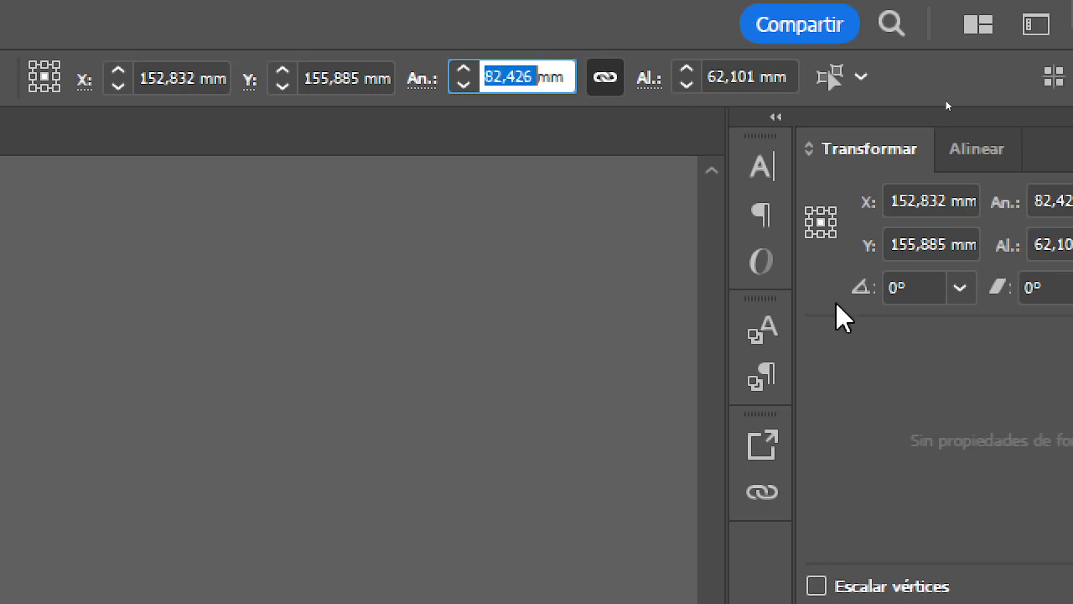
{"action": "type", "text": "100"}
{"action": "key", "text": "Return"}
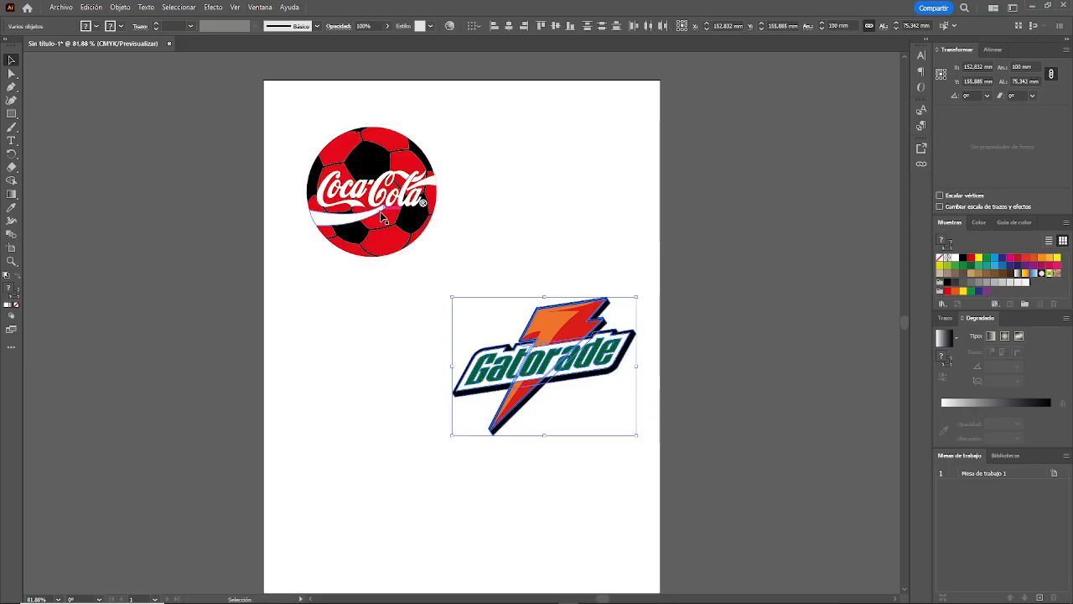
Step: Set the Coca-Cola logo's width to 100 mm with its proportions kept
{"action": "left_click", "coordinate": [396, 211]}
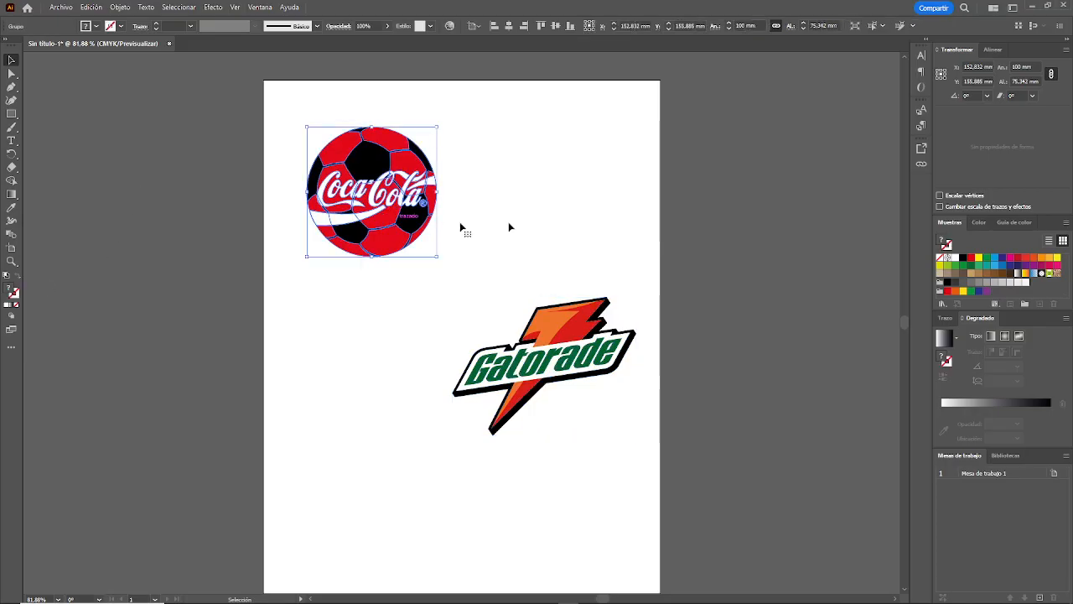
{"action": "double_click", "coordinate": [746, 25]}
{"action": "type", "text": "10"}
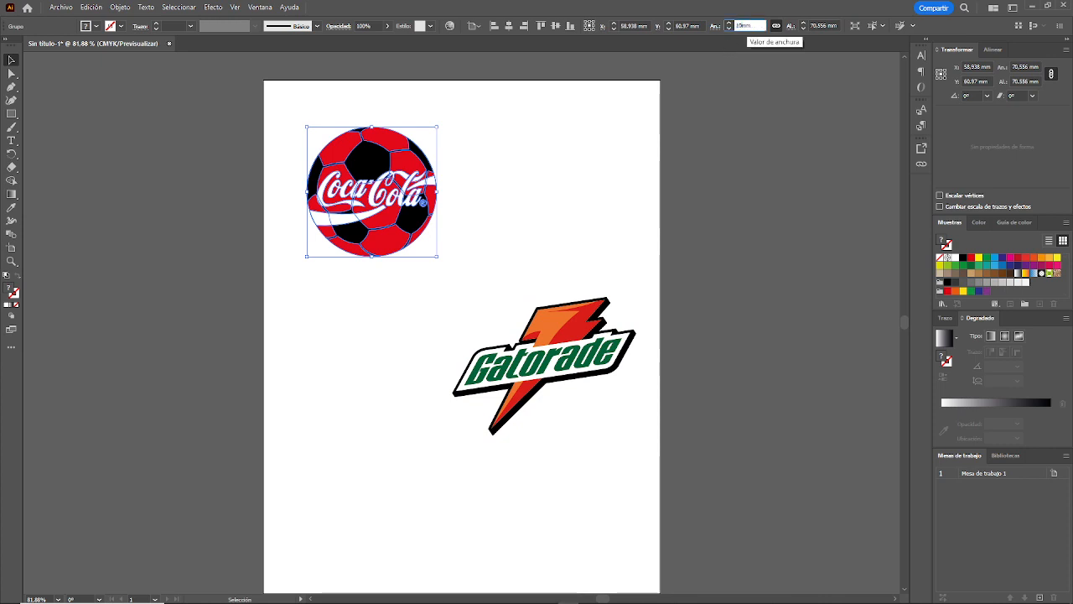
{"action": "type", "text": "0"}
{"action": "key", "text": "Return"}
Step: Undo the stray move of the Gatorade logo's white piece and group all of the logo's pieces
{"action": "left_click_drag", "start_coordinate": [537, 346], "coordinate": [456, 414]}
{"action": "key", "text": "ctrl+z"}
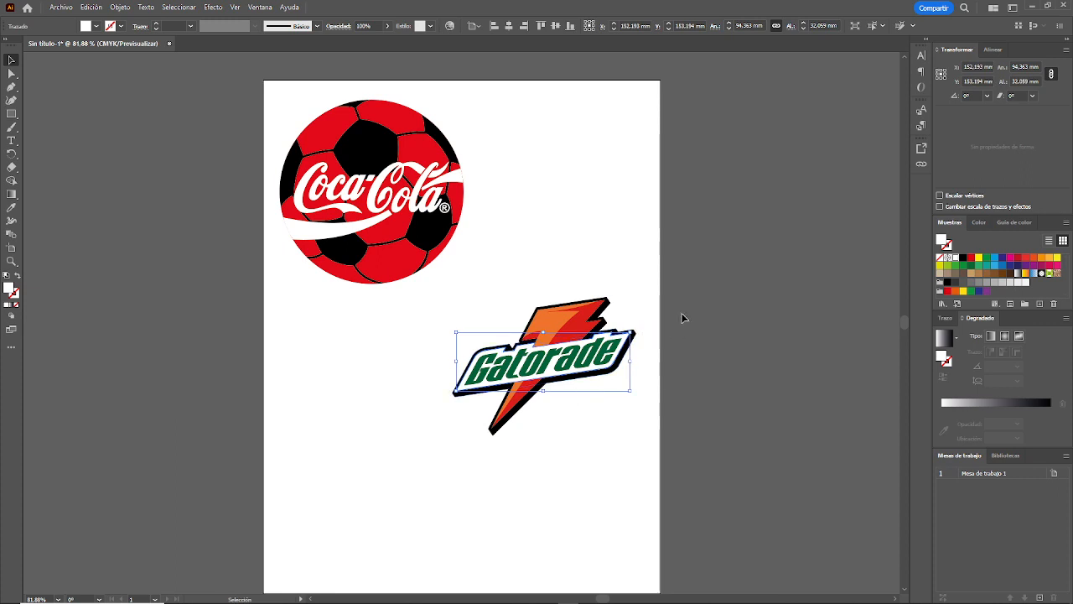
{"action": "left_click_drag", "start_coordinate": [663, 290], "coordinate": [477, 462]}
{"action": "key", "text": "a"}
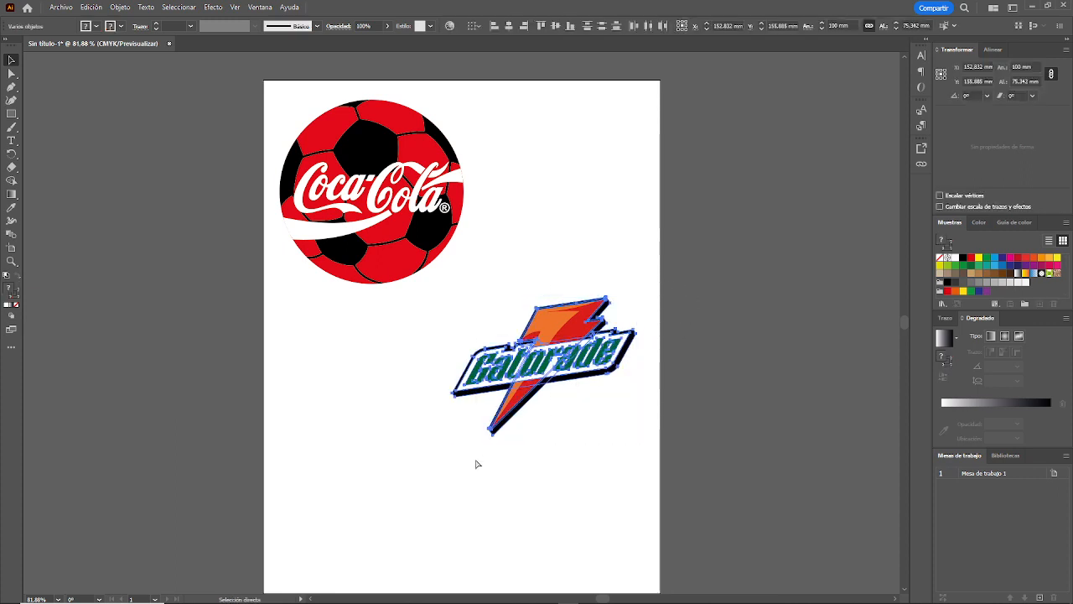
{"action": "key", "text": "v"}
{"action": "left_click", "coordinate": [363, 394]}
Step: Move the Gatorade logo down and to the left, and the Coca-Cola logo slightly down and to the right
{"action": "left_click_drag", "start_coordinate": [539, 372], "coordinate": [509, 397]}
{"action": "left_click_drag", "start_coordinate": [406, 190], "coordinate": [426, 198]}
{"action": "left_click", "coordinate": [516, 442]}
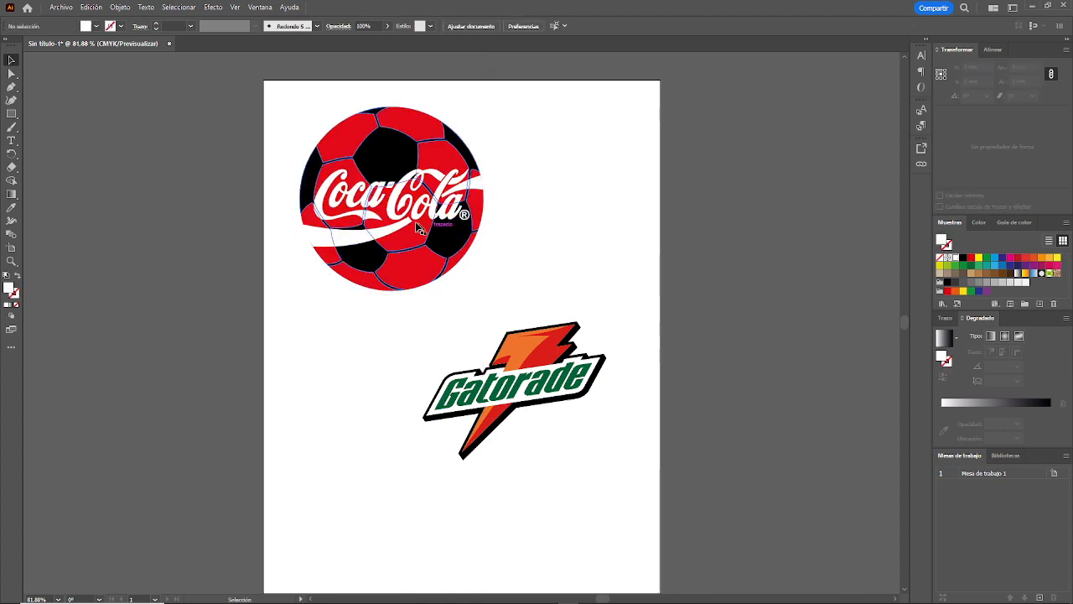
{"action": "scroll", "coordinate": [424, 233], "scroll_direction": "up", "scroll_amount": 1}
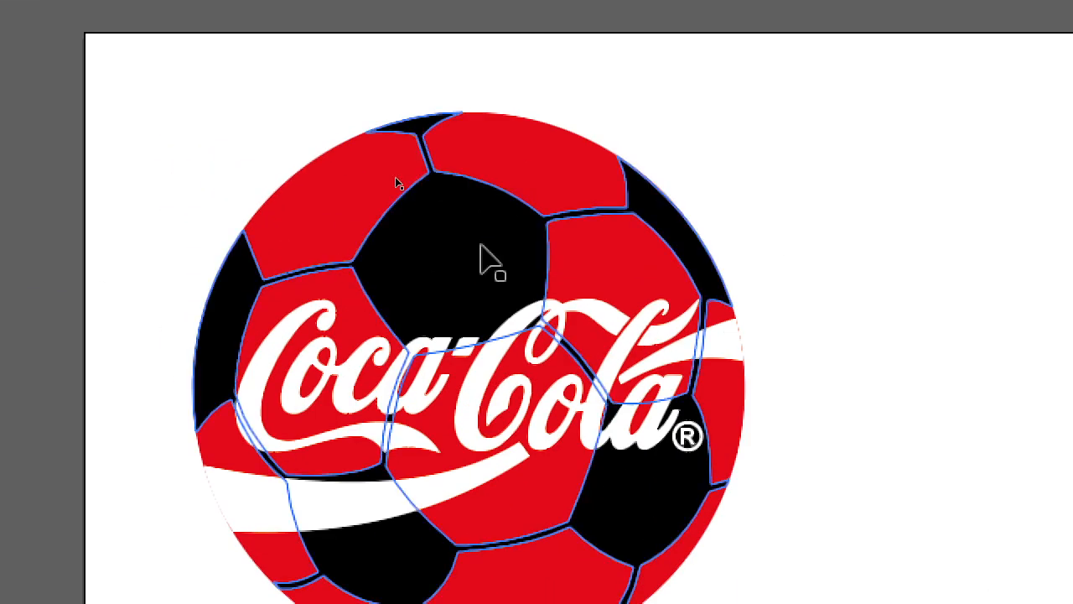
{"action": "left_click", "coordinate": [482, 248]}
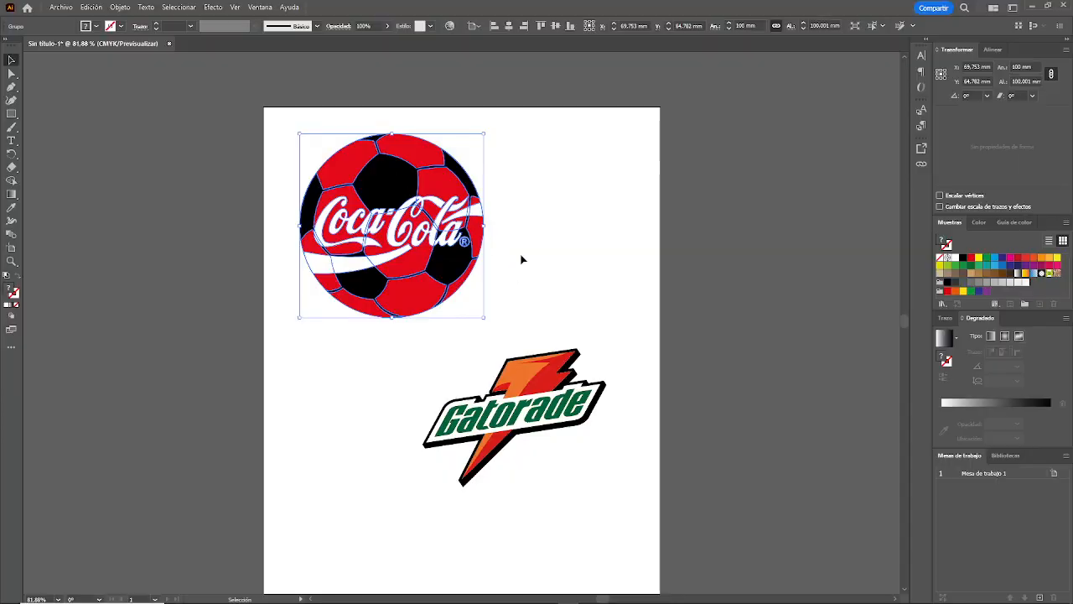
{"action": "left_click", "coordinate": [521, 260]}
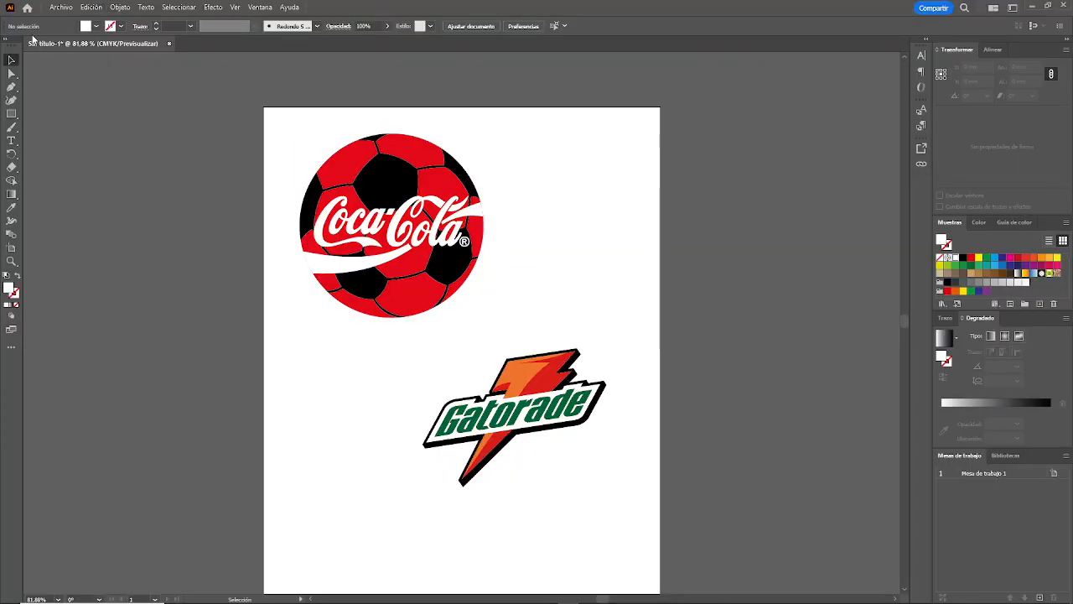
Step: Save the document on the computer as Logos01 in Adobe Illustrator format in the Vectores folder
{"action": "left_click", "coordinate": [57, 8]}
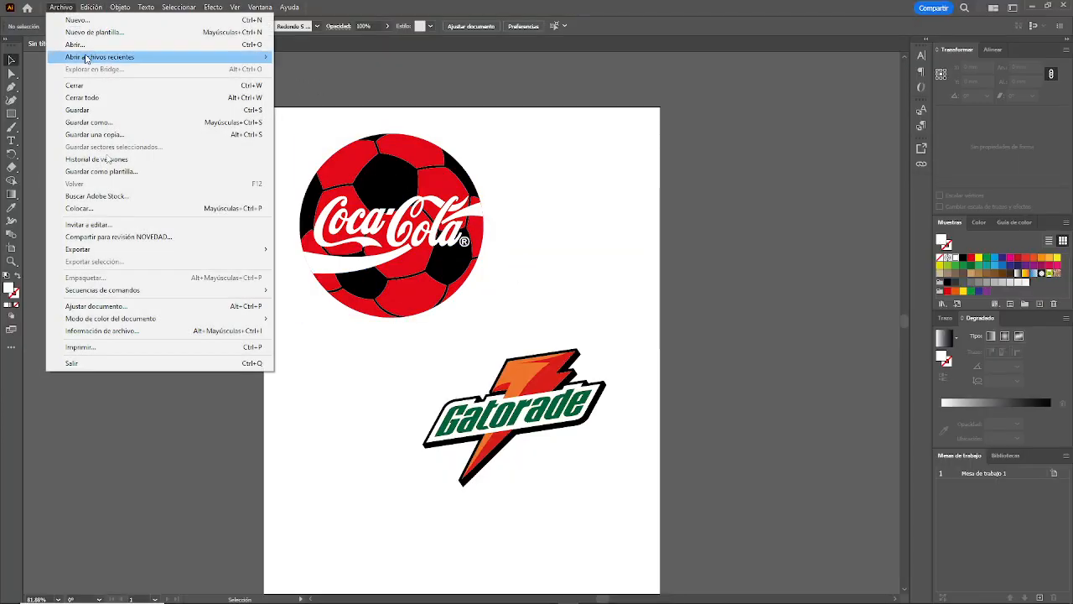
{"action": "left_click", "coordinate": [113, 123]}
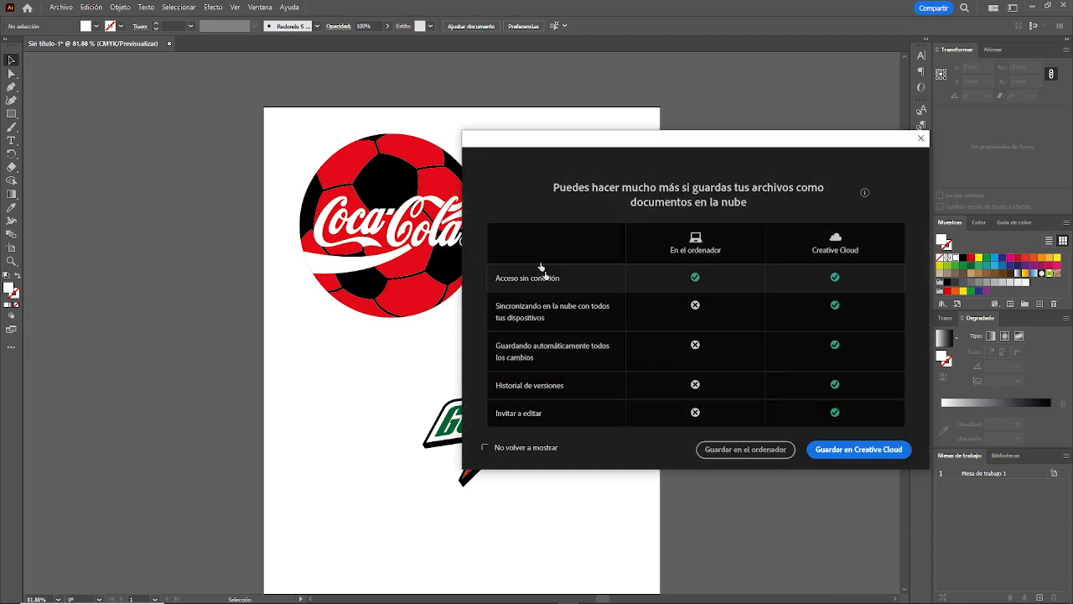
{"action": "left_click", "coordinate": [760, 449]}
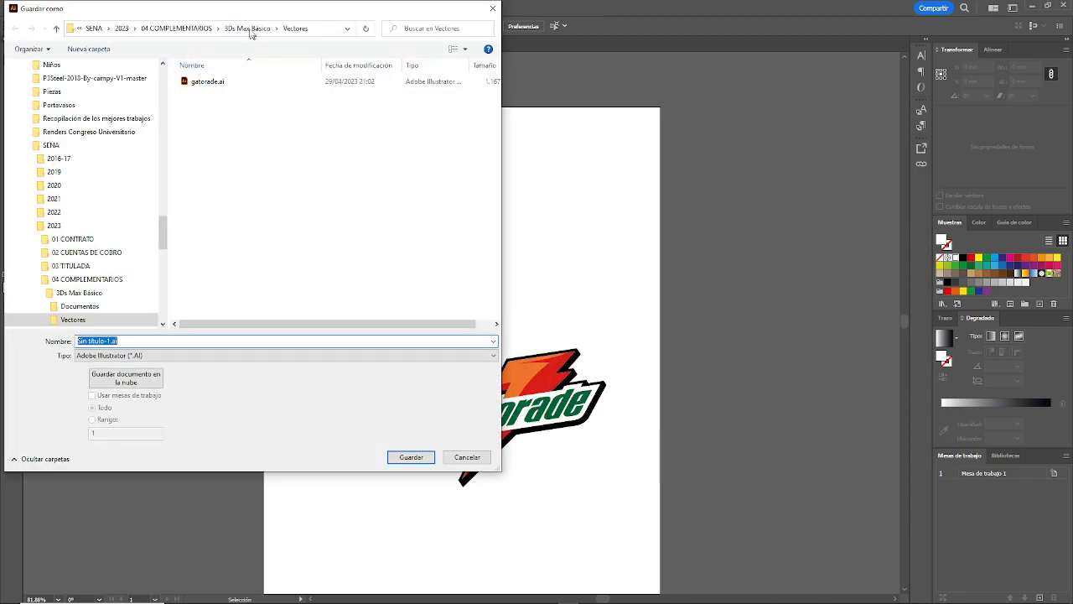
{"action": "type", "text": "Logo"}
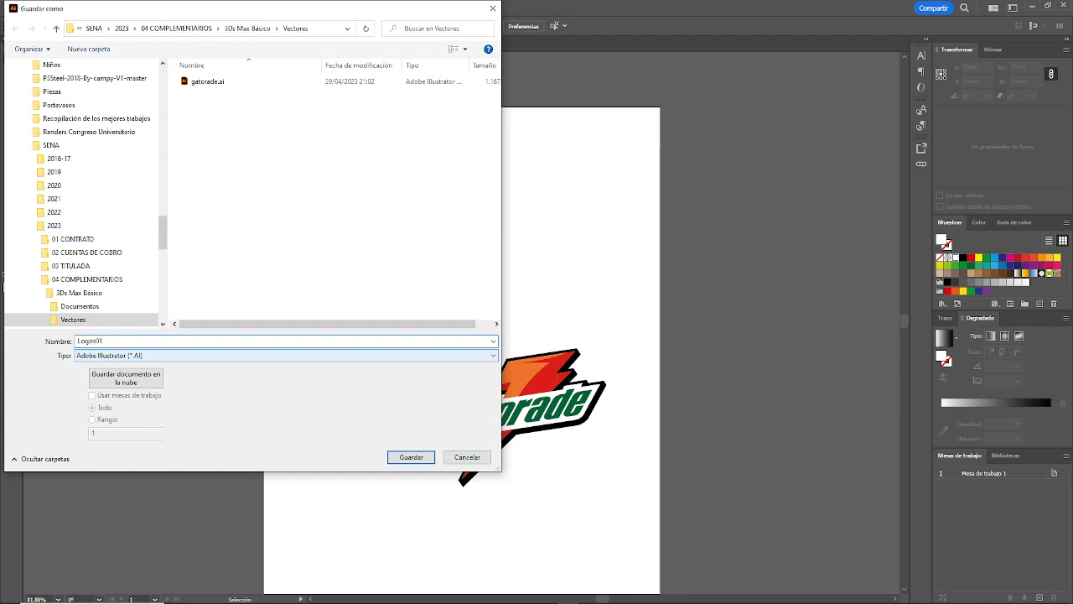
{"action": "type", "text": "s01"}
{"action": "left_click", "coordinate": [394, 457]}
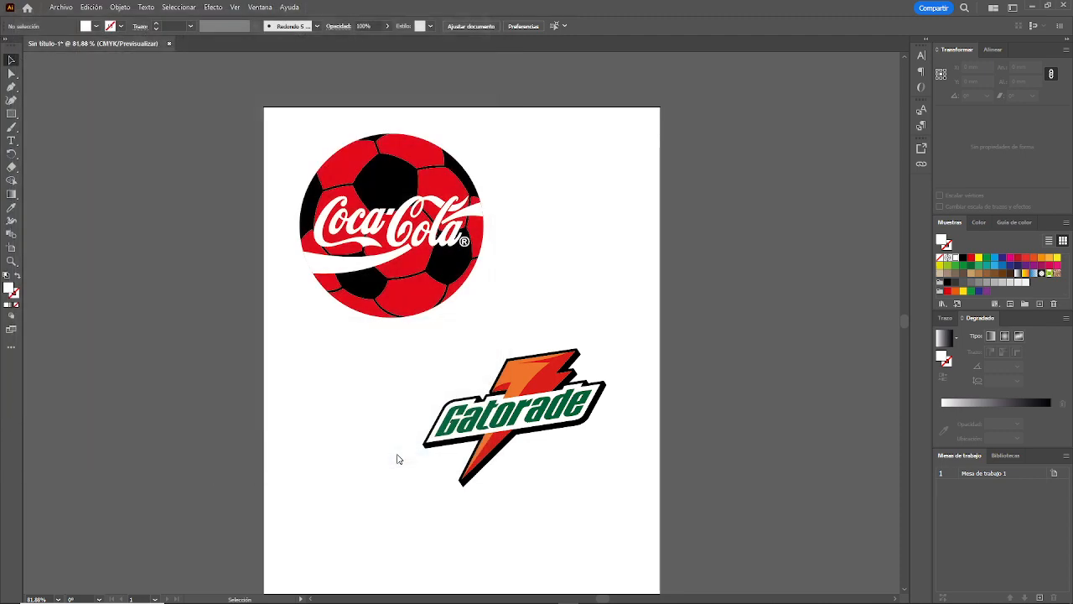
Step: Set the file version to Illustrator 8 and save the logos document, accepting the legacy format
{"action": "left_click", "coordinate": [515, 148]}
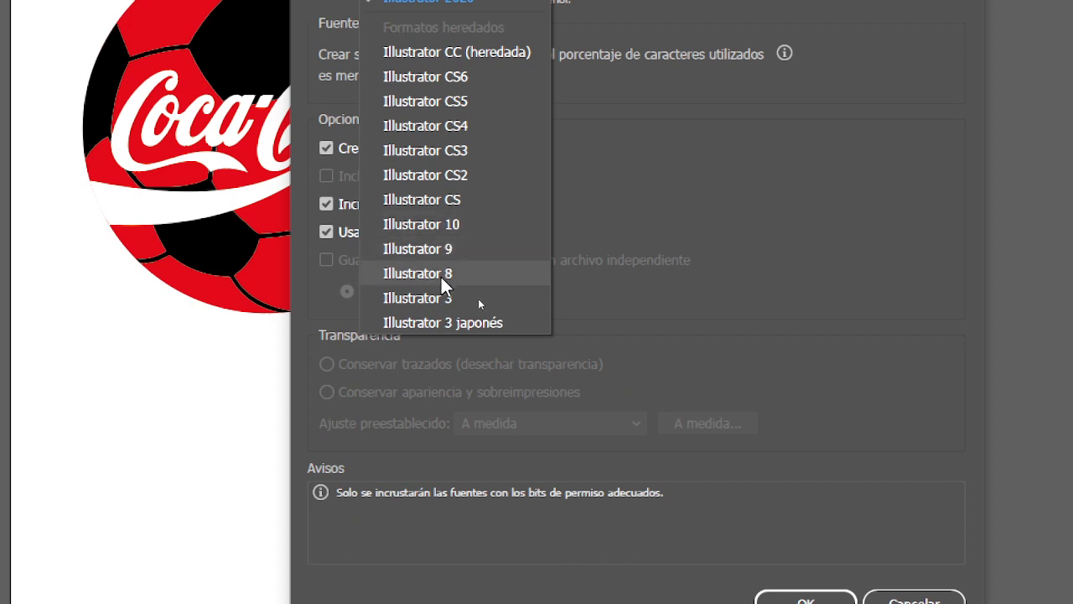
{"action": "left_click", "coordinate": [441, 276]}
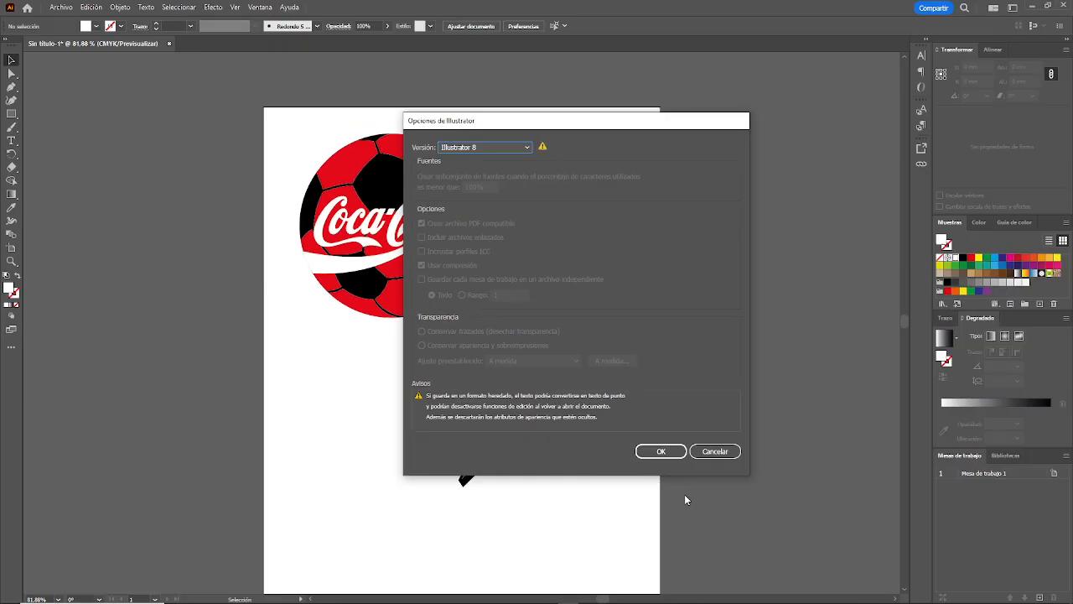
{"action": "left_click", "coordinate": [655, 450]}
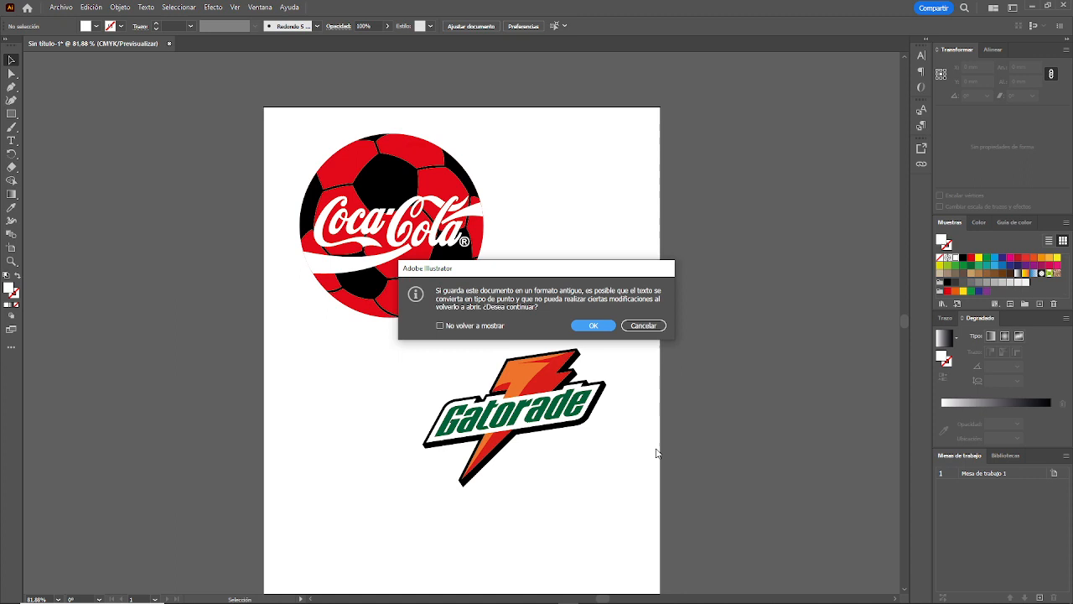
{"action": "left_click", "coordinate": [592, 326]}
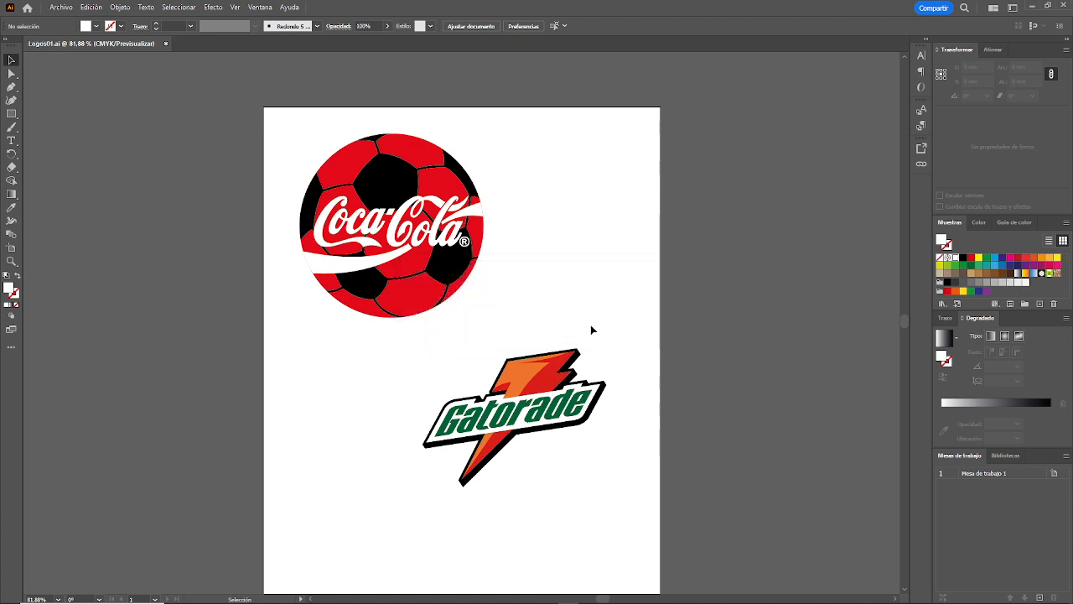
Step: Switch to 3ds Max and delete the existing objects from the scene
{"action": "key", "text": "alt+Tab"}
{"action": "key", "text": "alt+Tab"}
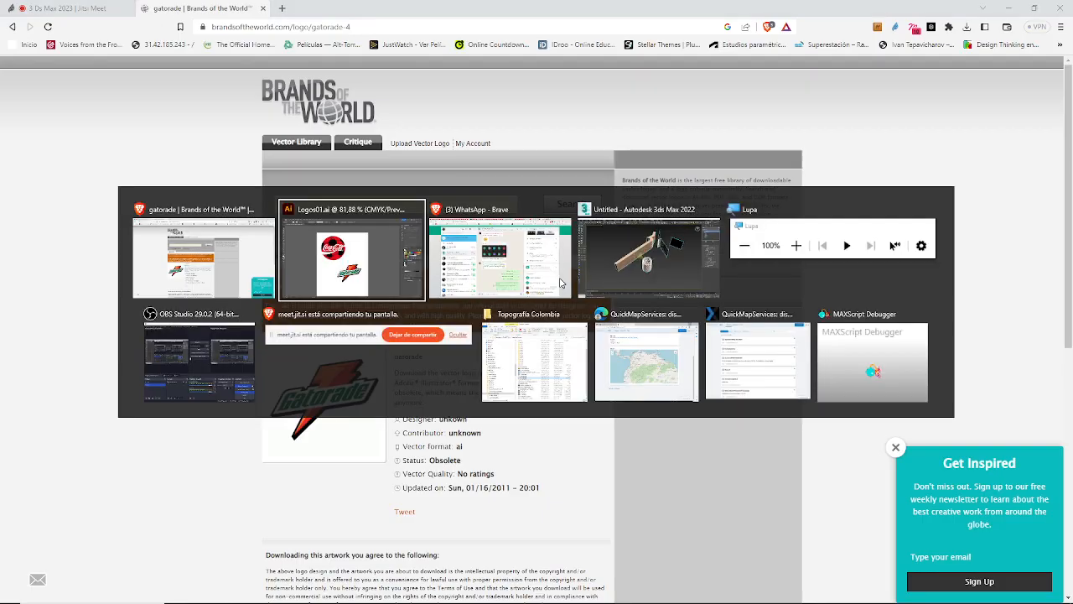
{"action": "key", "text": "alt+Tab"}
{"action": "key", "text": "Delete"}
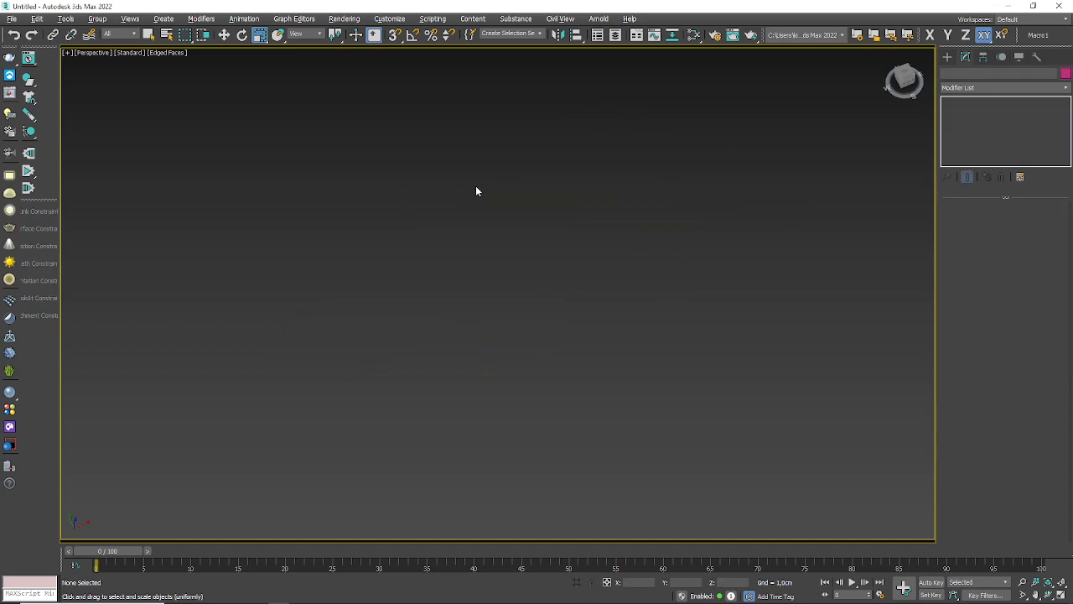
Step: Start a file import and browse on the TRABAJO (F:) drive through SENA, 2023, 04-COMPLEMENTARIOS and 3Ds Max Básico to the Vectores folder
{"action": "left_click", "coordinate": [13, 19]}
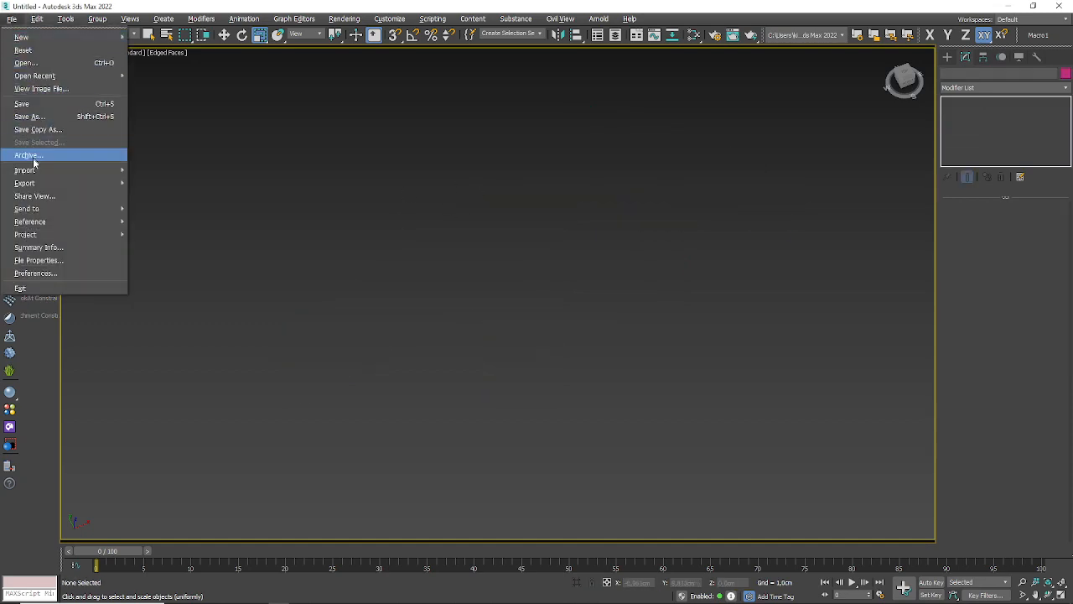
{"action": "mouse_move", "coordinate": [35, 171]}
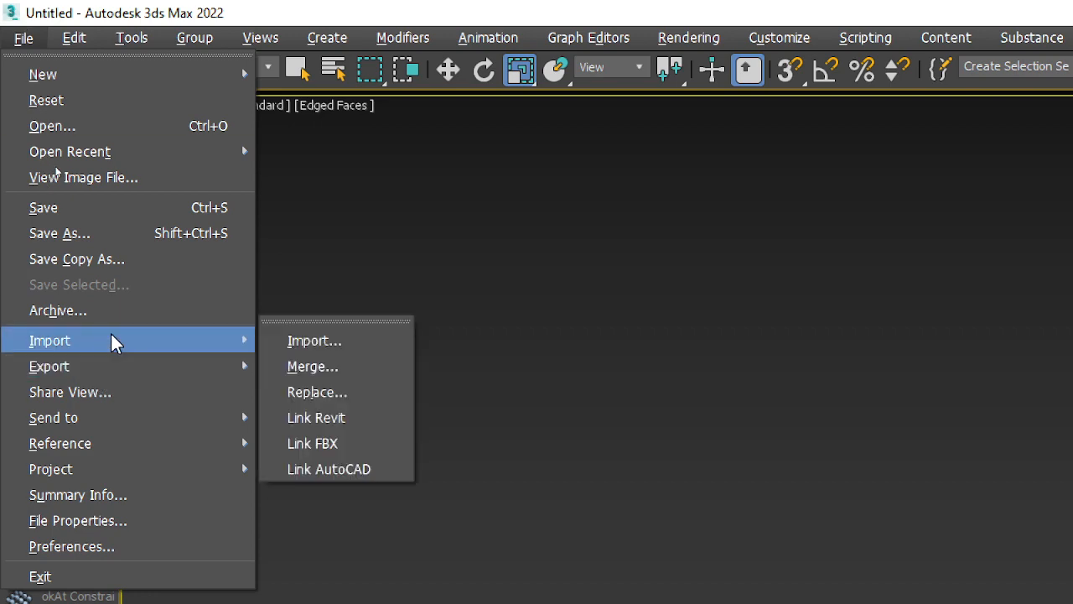
{"action": "left_click", "coordinate": [378, 350]}
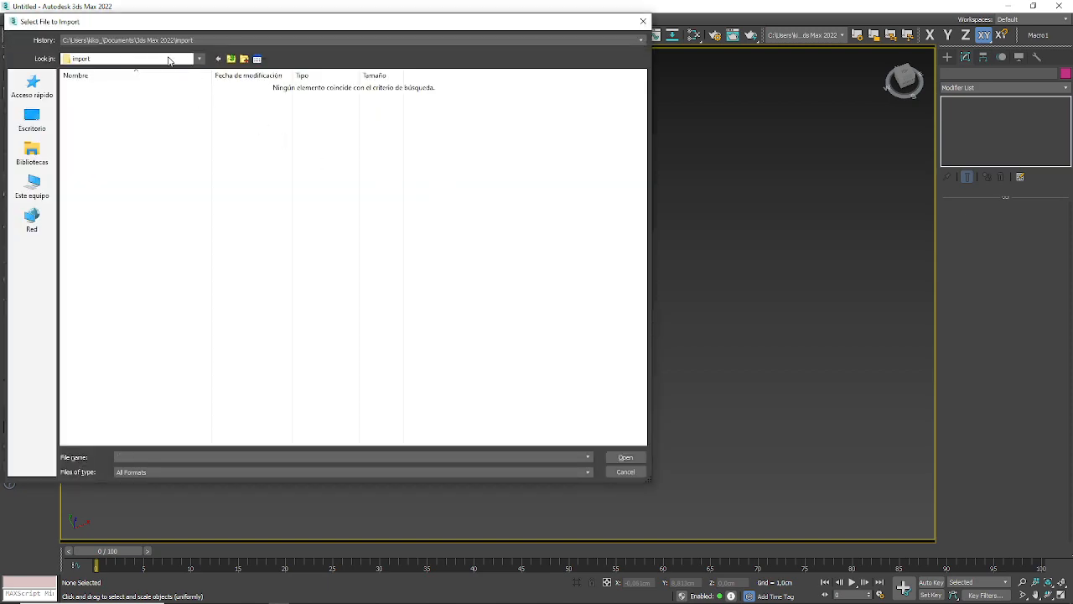
{"action": "left_click", "coordinate": [194, 60]}
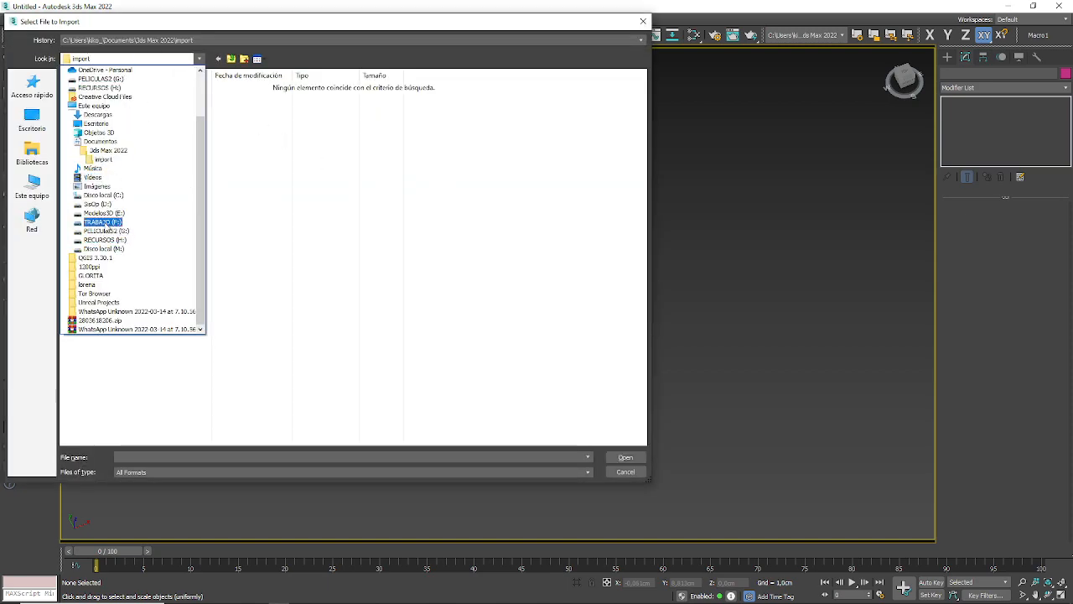
{"action": "left_click", "coordinate": [105, 225]}
{"action": "scroll", "coordinate": [92, 323], "scroll_direction": "down", "scroll_amount": 7}
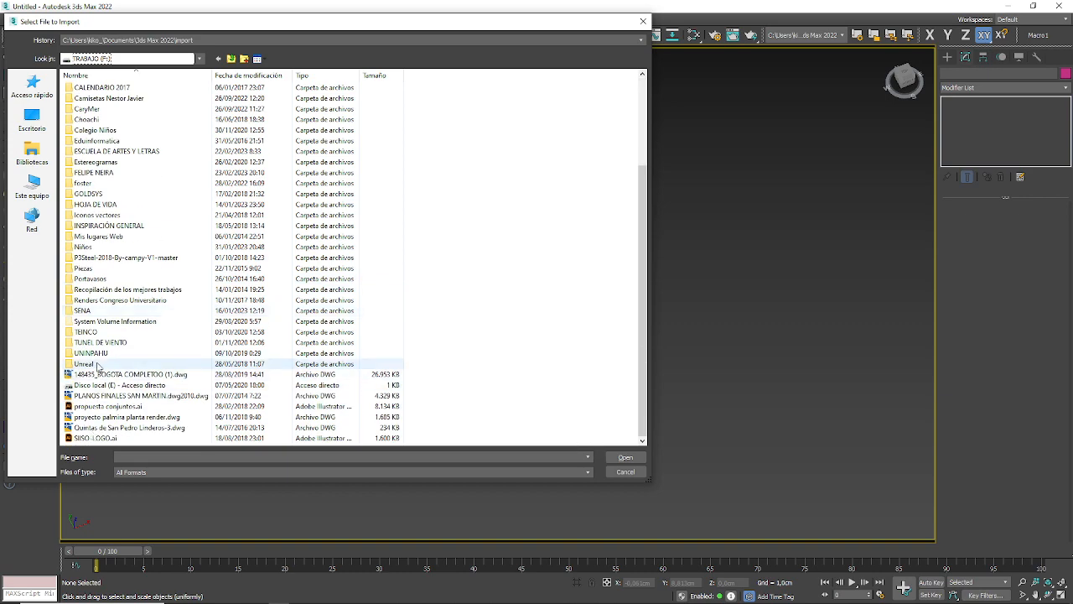
{"action": "double_click", "coordinate": [88, 312]}
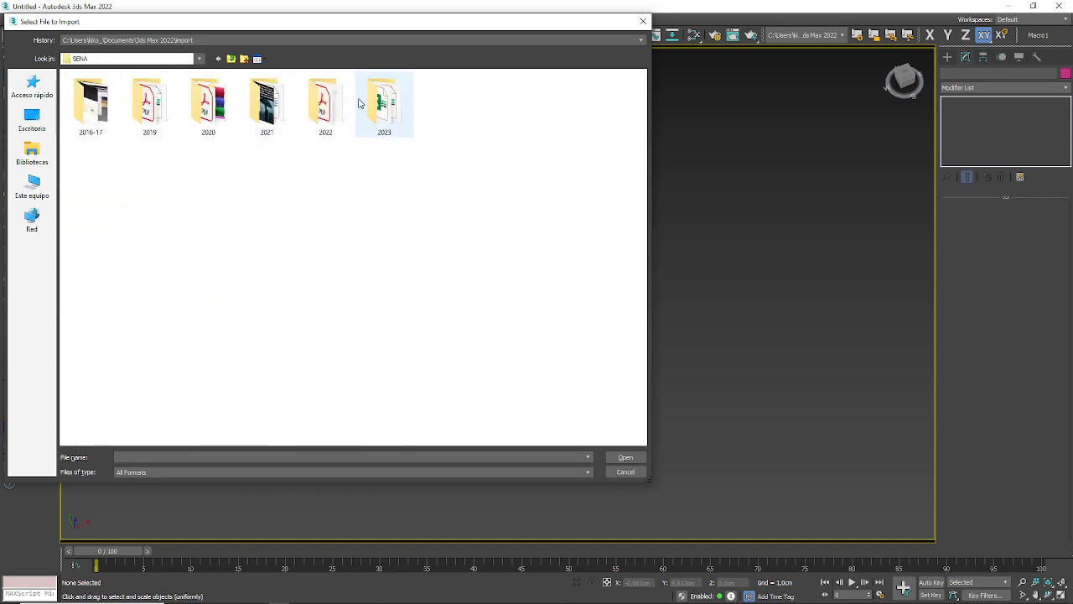
{"action": "left_click", "coordinate": [394, 115]}
{"action": "double_click", "coordinate": [394, 116]}
{"action": "double_click", "coordinate": [92, 120]}
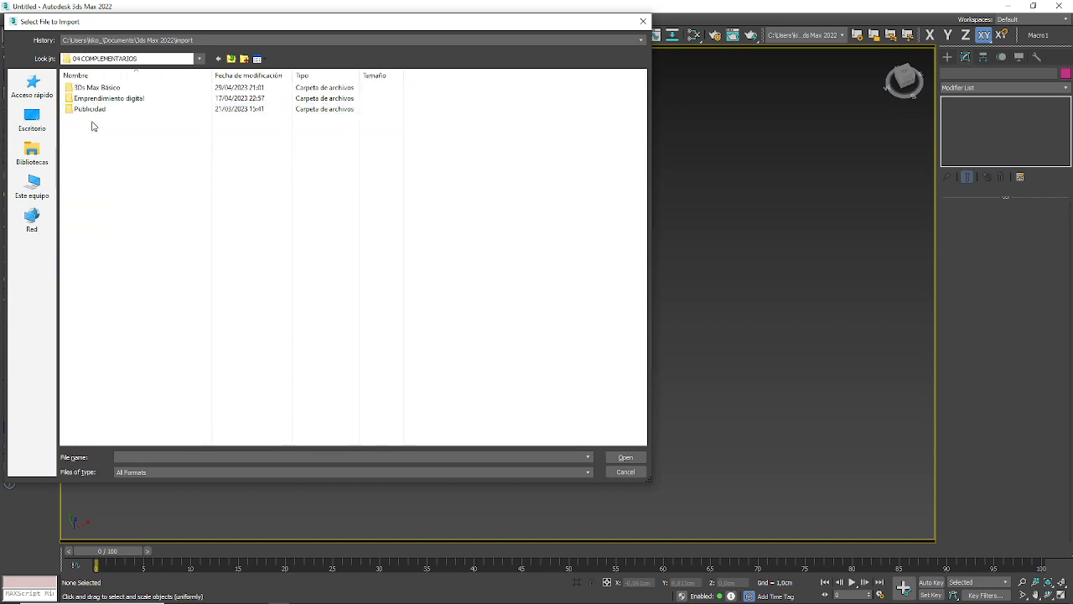
{"action": "double_click", "coordinate": [105, 91]}
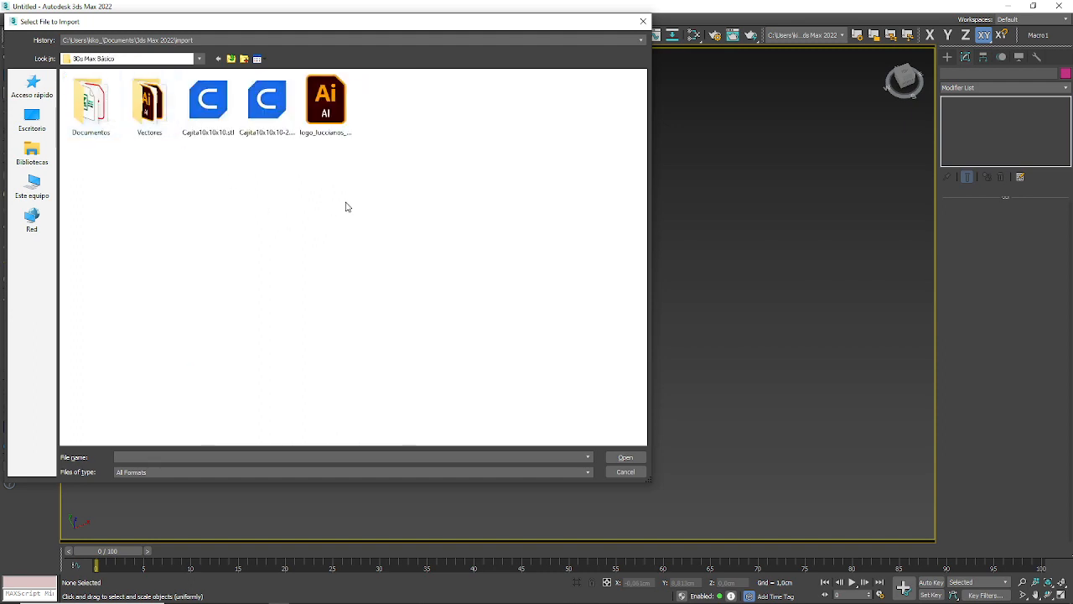
{"action": "double_click", "coordinate": [150, 101]}
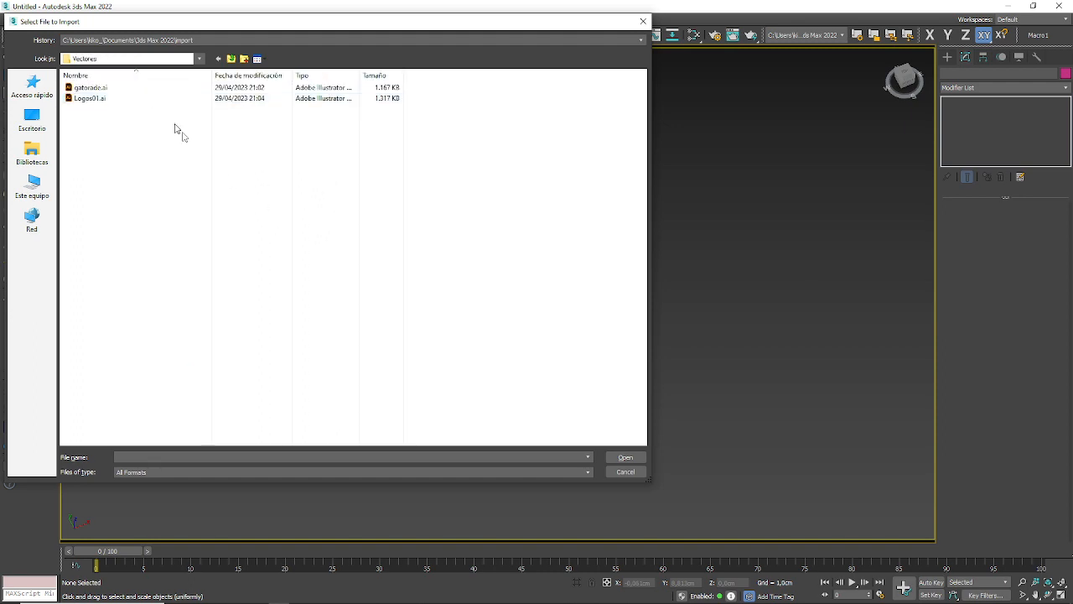
Step: Import Logos01.ai, merging it with the current scene and bringing the shapes in as multiple objects
{"action": "left_click", "coordinate": [84, 100]}
{"action": "left_click", "coordinate": [628, 458]}
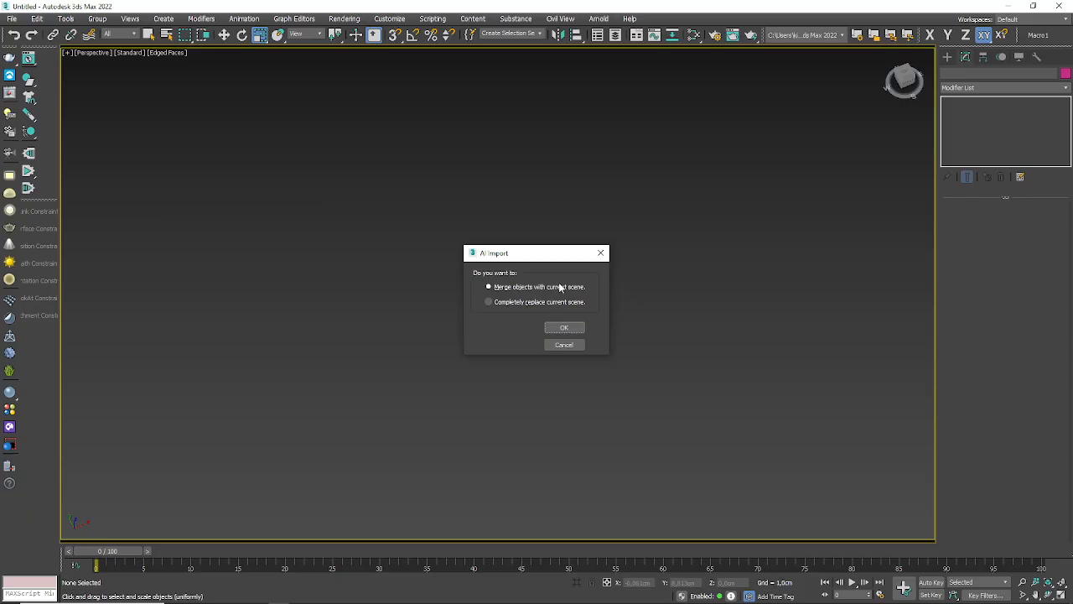
{"action": "left_click", "coordinate": [563, 328]}
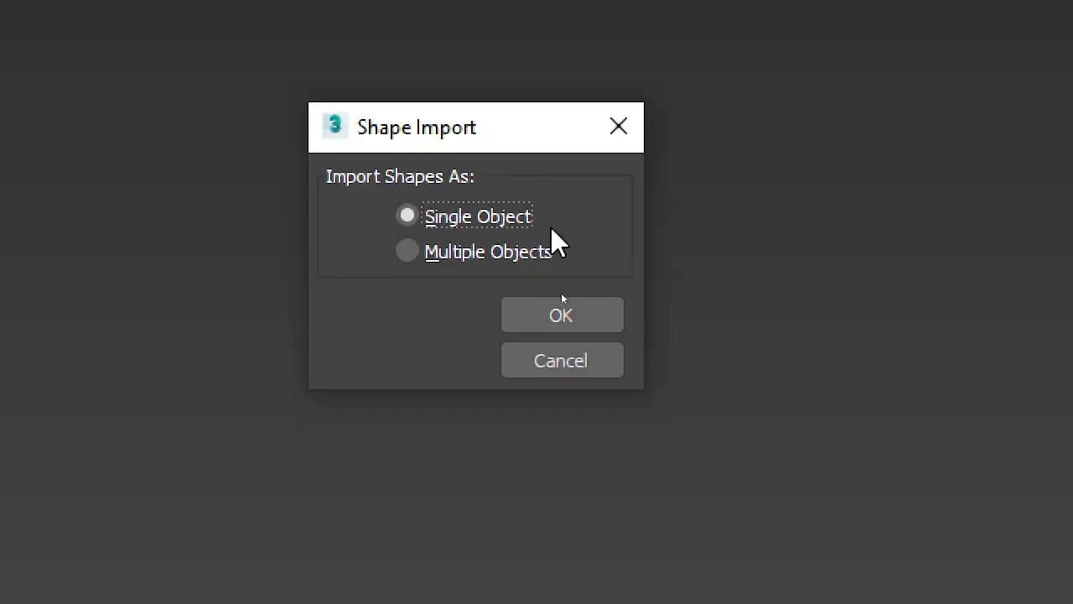
{"action": "left_click", "coordinate": [460, 256]}
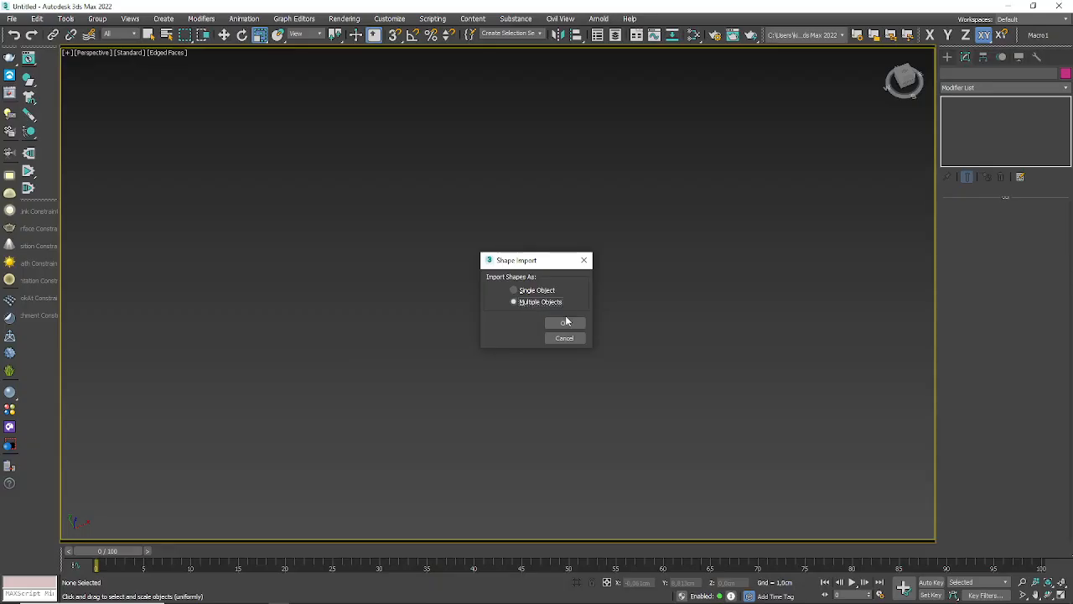
{"action": "left_click", "coordinate": [567, 324]}
Step: Switch to Illustrator and examine the original Gatorade logo up close to compare it with the imported splines
{"action": "middle_click_drag", "start_coordinate": [643, 280], "coordinate": [612, 329], "text": "alt"}
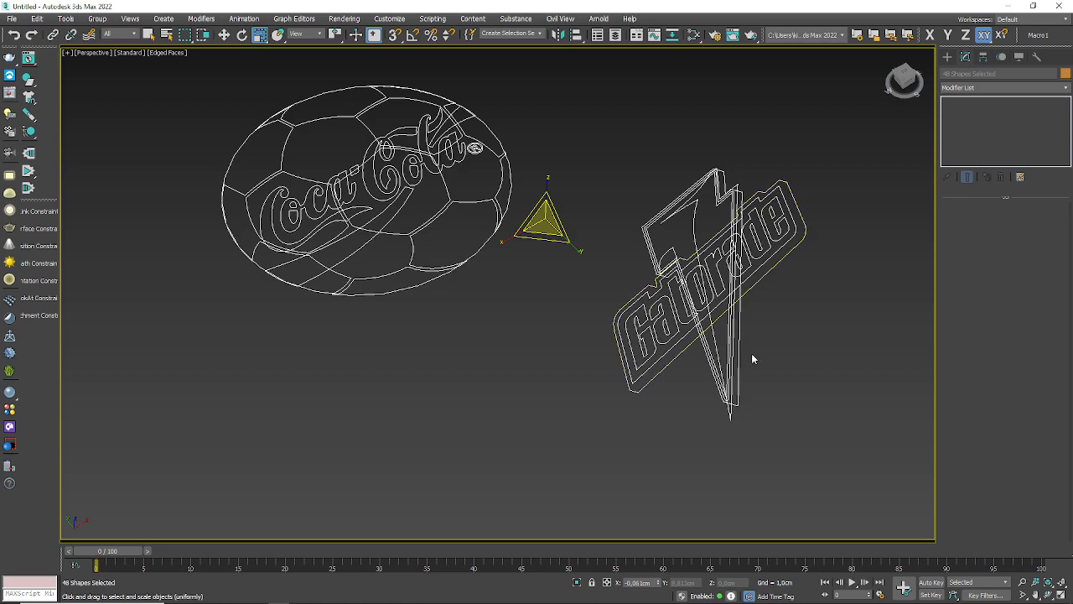
{"action": "key", "text": "alt+Tab"}
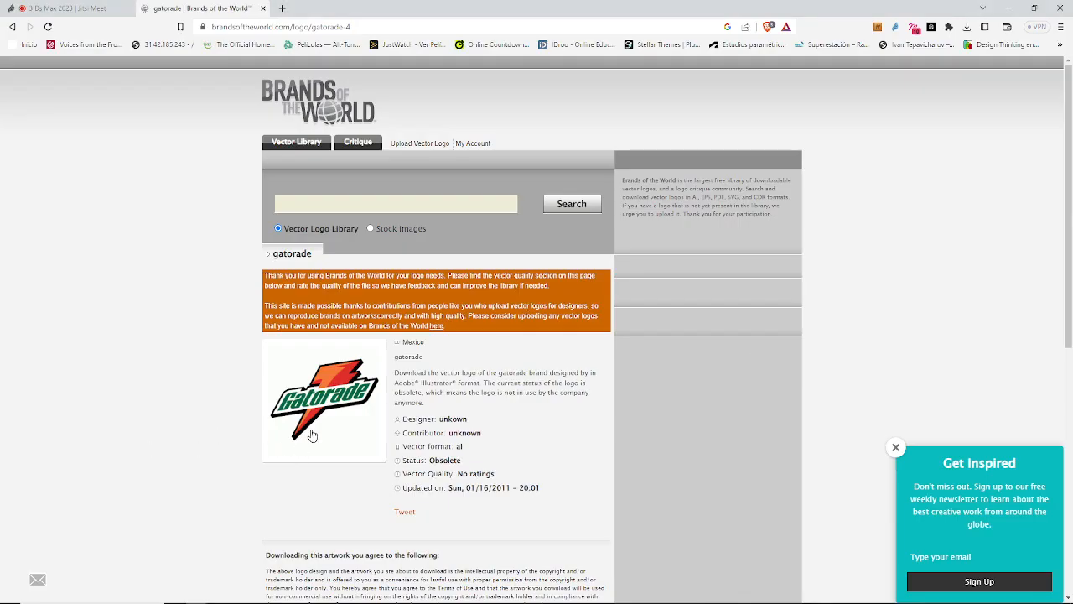
{"action": "key", "text": "alt+Tab"}
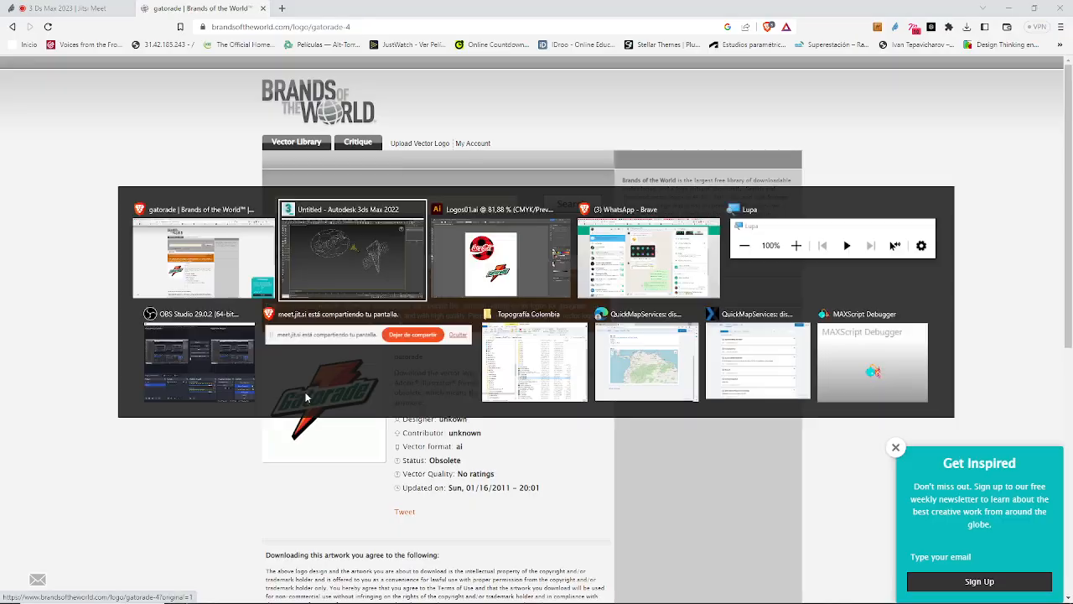
{"action": "key", "text": "alt+Tab"}
{"action": "key", "text": "Tab"}
{"action": "scroll", "coordinate": [539, 449], "scroll_direction": "up", "scroll_amount": 1}
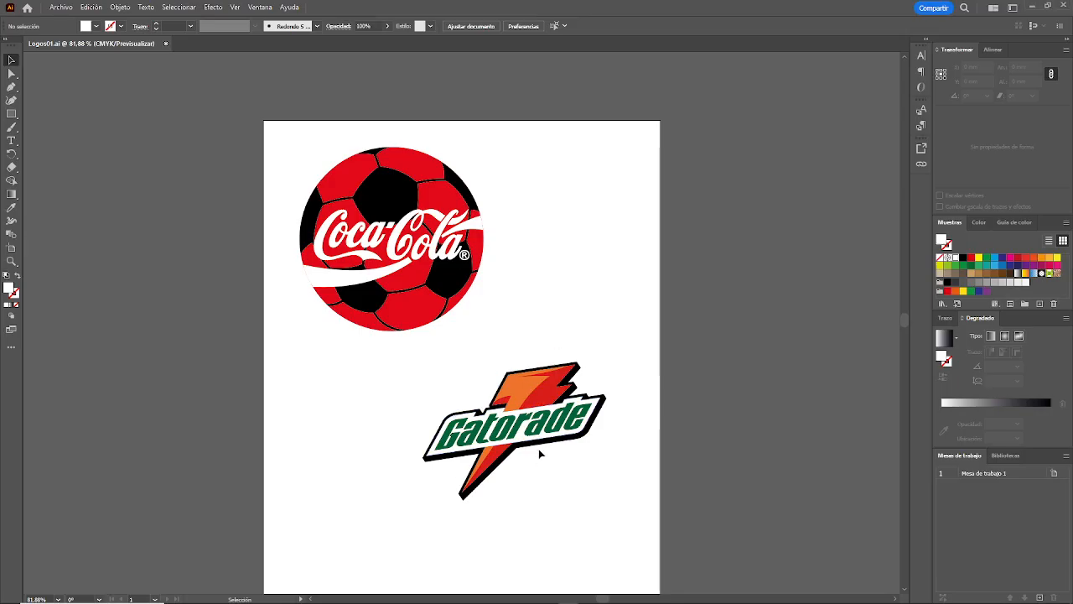
{"action": "scroll", "coordinate": [538, 449], "scroll_direction": "up", "scroll_amount": 1}
{"action": "scroll", "coordinate": [538, 448], "scroll_direction": "down", "scroll_amount": 3}
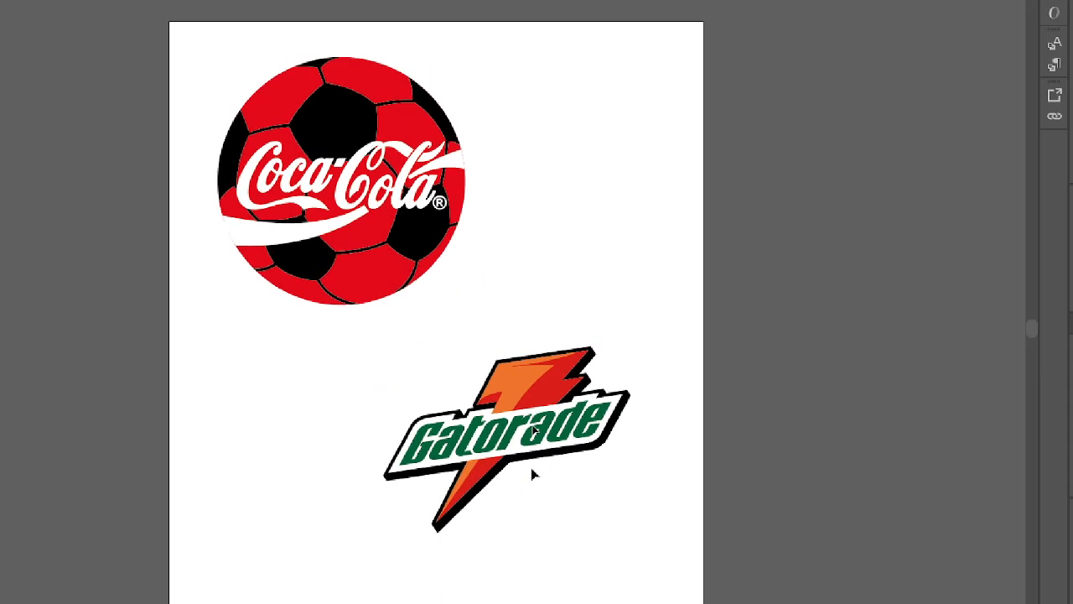
{"action": "scroll", "coordinate": [535, 478], "scroll_direction": "up", "scroll_amount": 5, "text": "alt"}
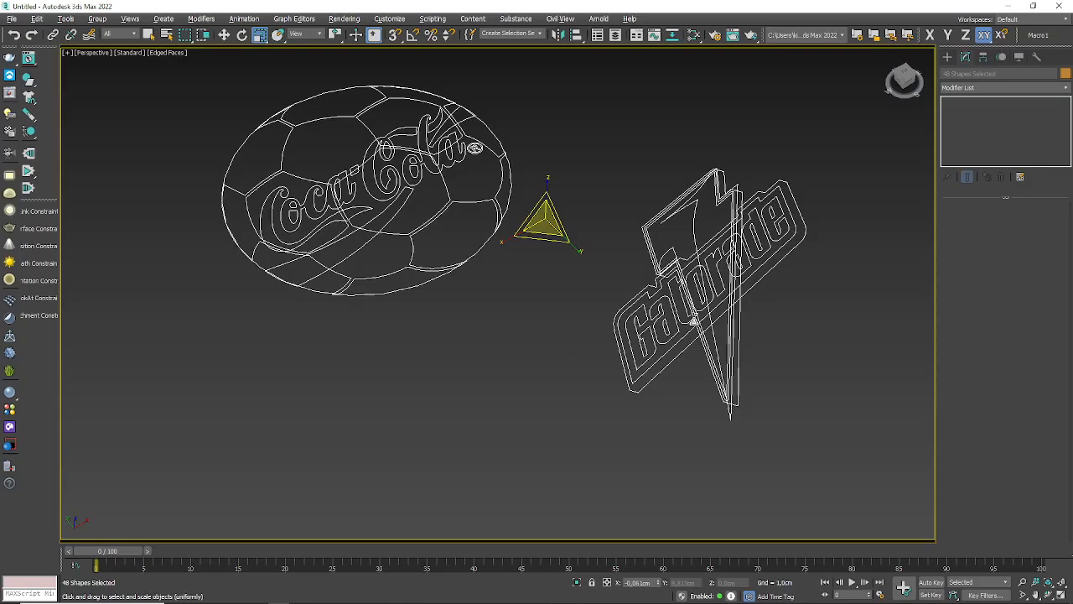
Step: Return to 3ds Max and, with Select and Move, pick the Gatorade logo's G, its first a and the inner banner outline individually
{"action": "middle_click_drag", "start_coordinate": [695, 321], "coordinate": [621, 327], "text": "alt"}
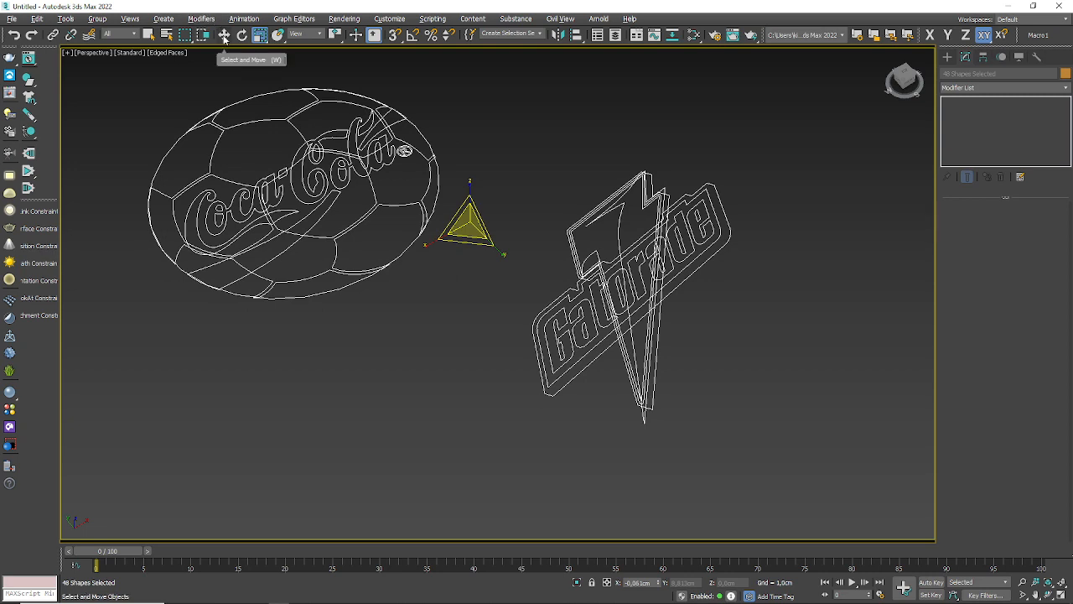
{"action": "left_click", "coordinate": [224, 36]}
{"action": "left_click", "coordinate": [553, 316]}
{"action": "left_click", "coordinate": [562, 341]}
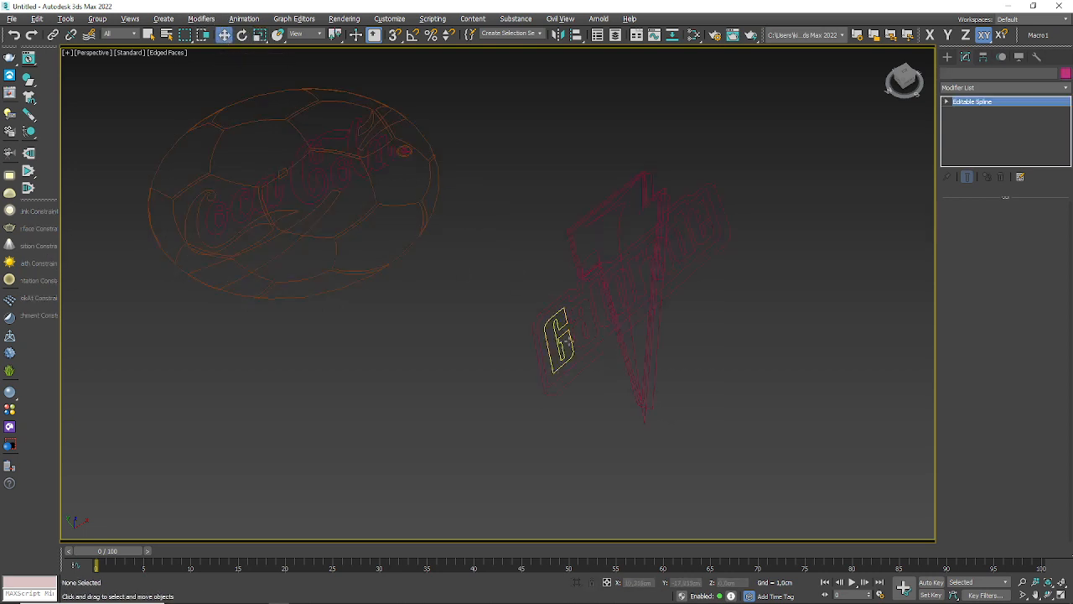
{"action": "scroll", "coordinate": [564, 342], "scroll_direction": "up", "scroll_amount": 3}
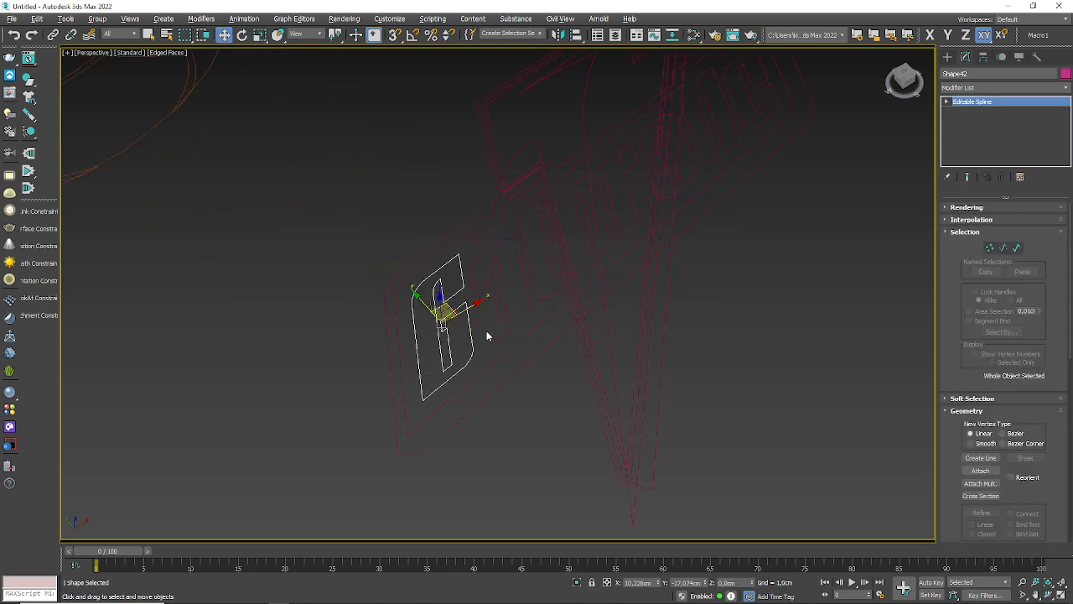
{"action": "left_click", "coordinate": [503, 312]}
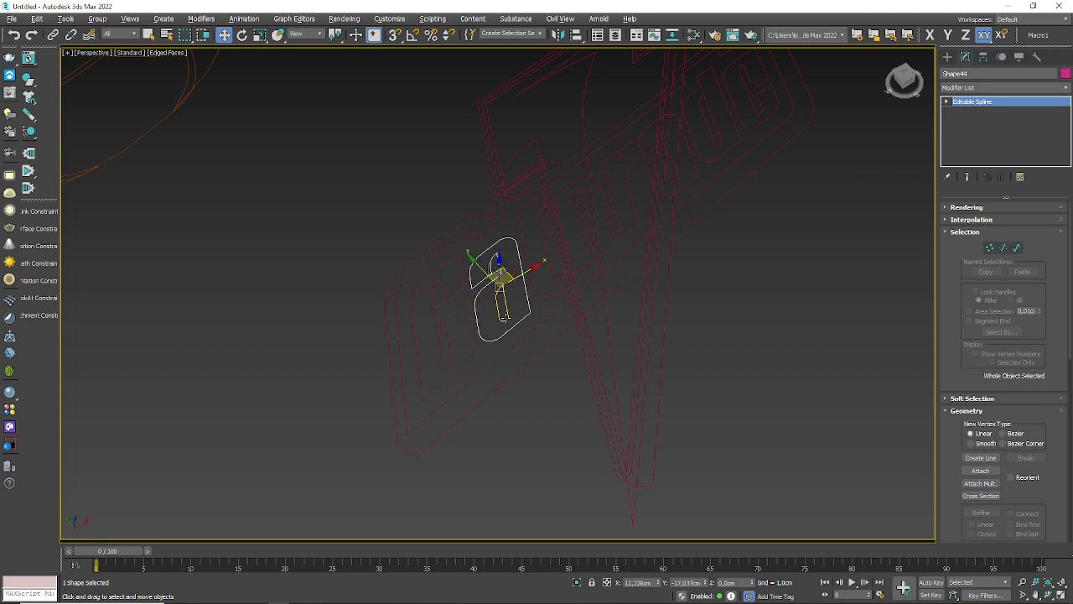
{"action": "left_click", "coordinate": [502, 357]}
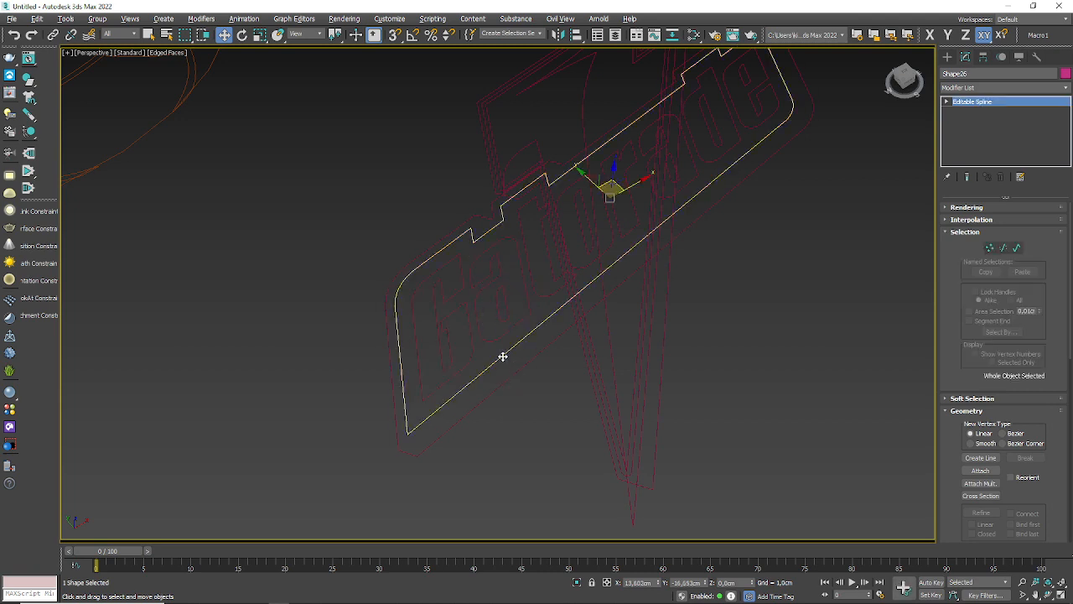
{"action": "key", "text": "alt+Tab"}
{"action": "key", "text": "alt+Tab"}
Step: Check the separate contours of the Gatorade letters G and a, and leave the outer contour of the first a selected
{"action": "middle_click_drag", "start_coordinate": [751, 243], "coordinate": [749, 365], "text": "alt"}
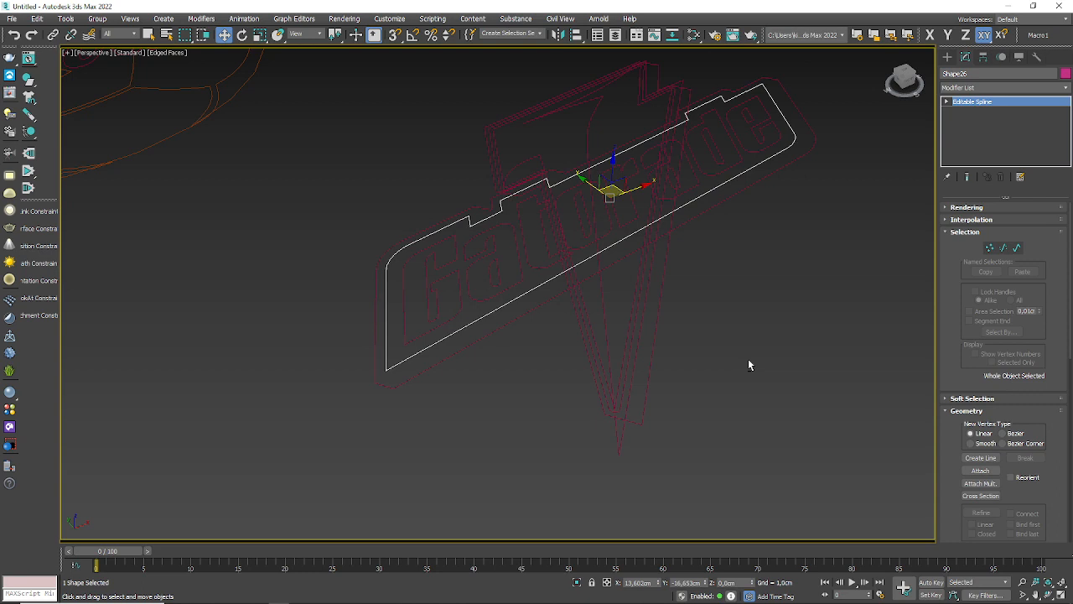
{"action": "middle_click_drag", "start_coordinate": [676, 340], "coordinate": [571, 384], "text": "alt"}
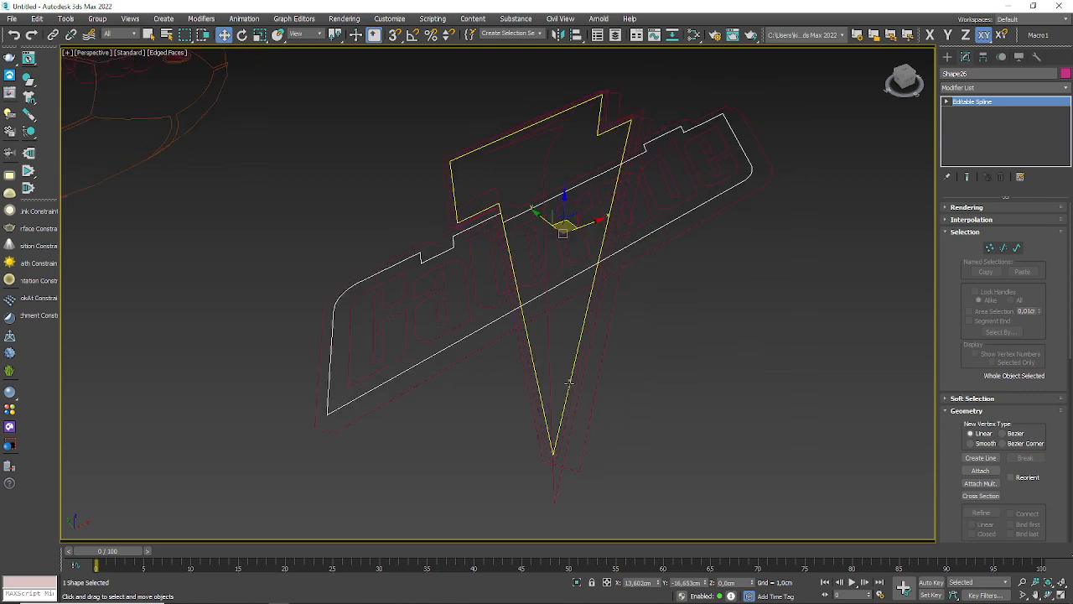
{"action": "left_click", "coordinate": [406, 354]}
{"action": "left_click", "coordinate": [453, 331], "text": "ctrl"}
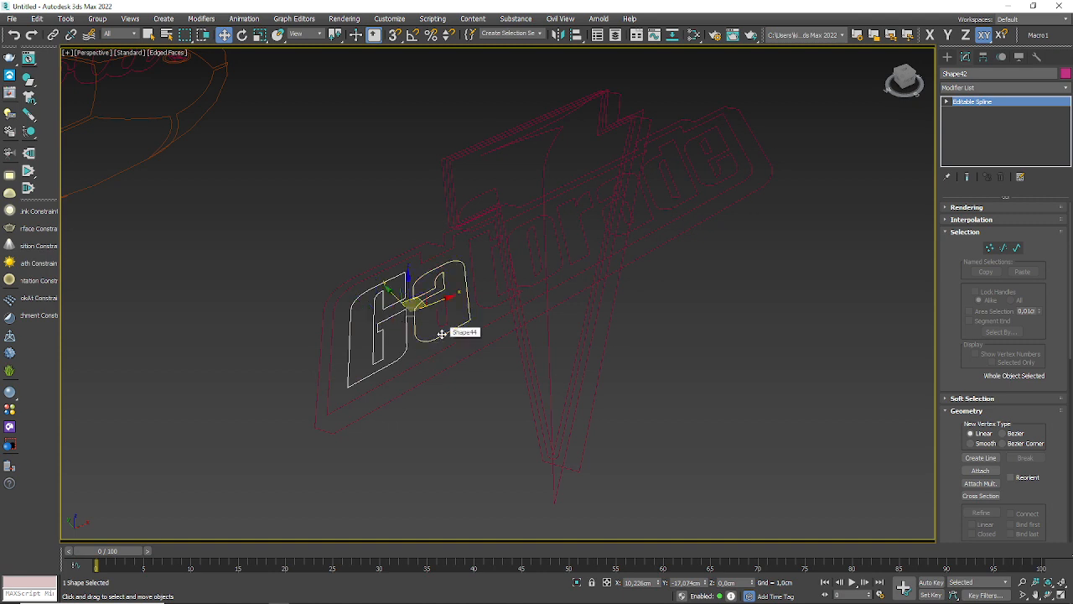
{"action": "scroll", "coordinate": [458, 327], "scroll_direction": "up", "scroll_amount": 5}
{"action": "left_click", "coordinate": [450, 333]}
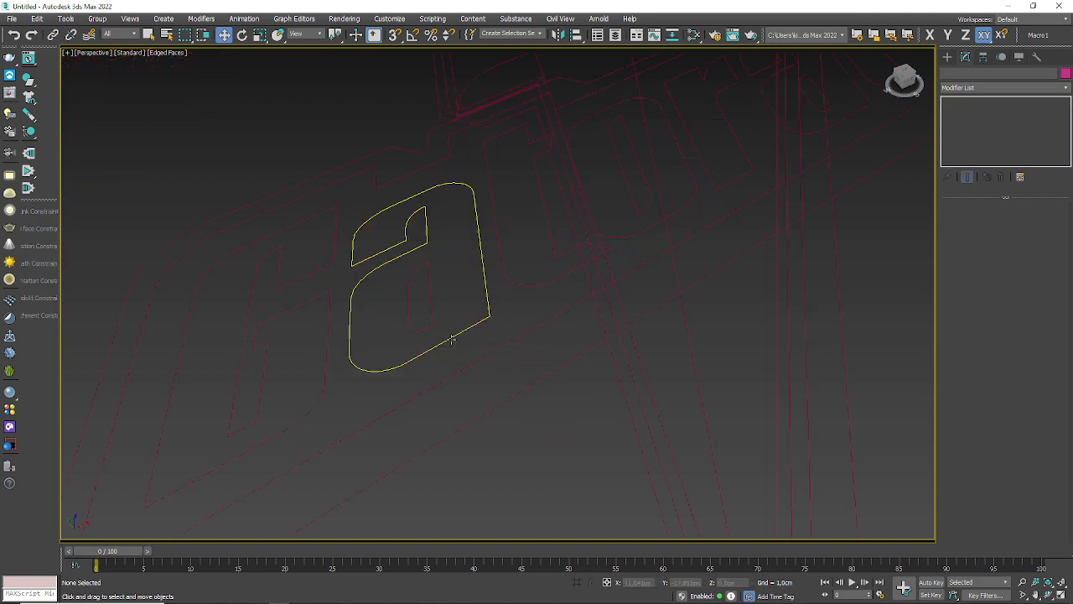
{"action": "left_click", "coordinate": [433, 317]}
{"action": "left_click", "coordinate": [432, 317]}
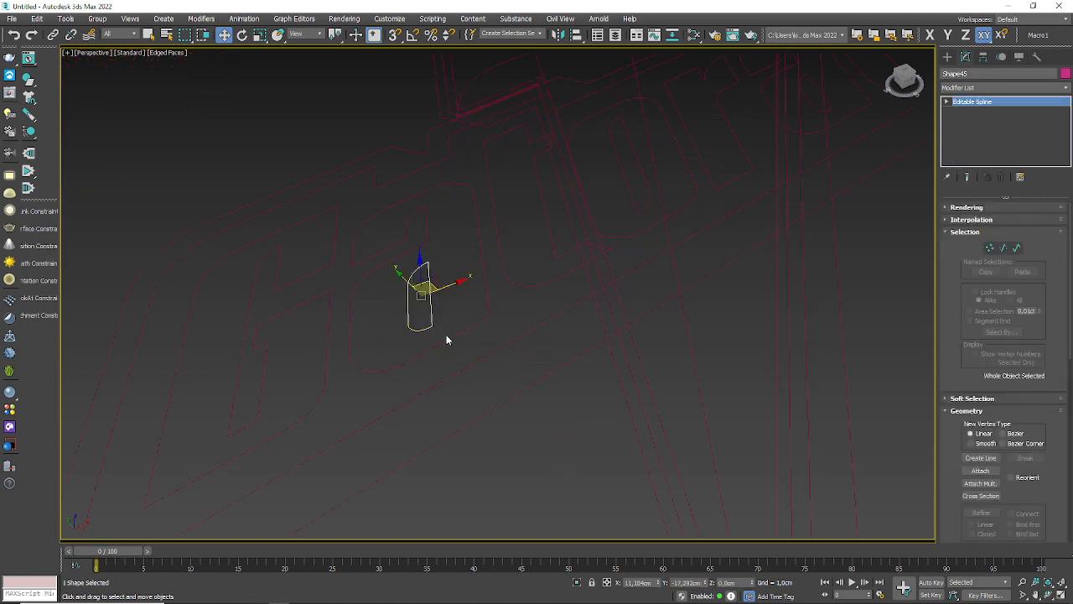
{"action": "left_click", "coordinate": [446, 337]}
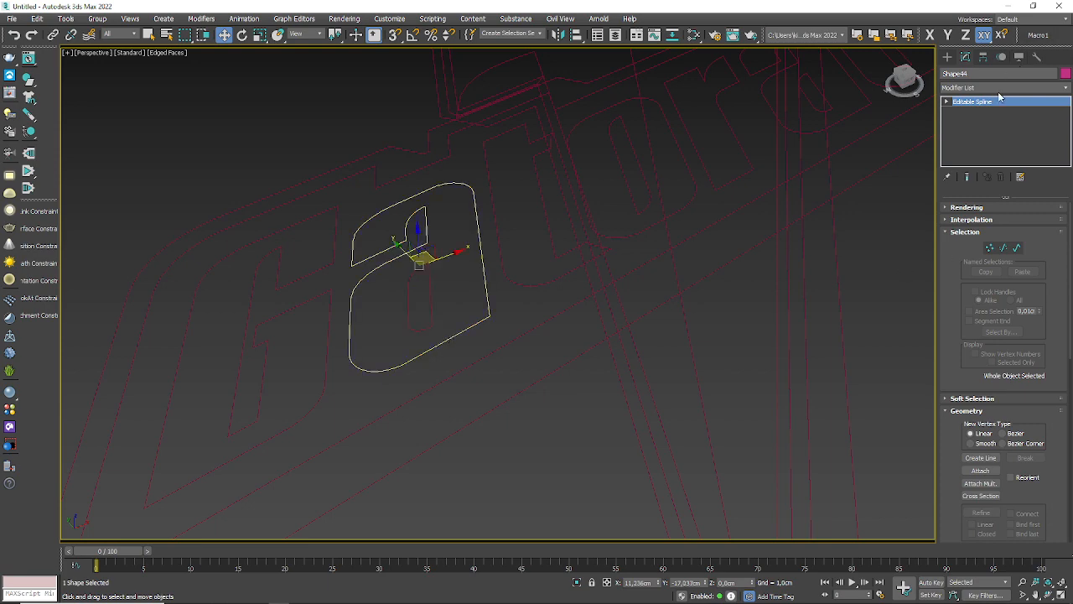
Step: Try extruding the outer contour of the Gatorade logo's first a by 0,1 cm, and remove the Extrude modifier
{"action": "left_click", "coordinate": [999, 89]}
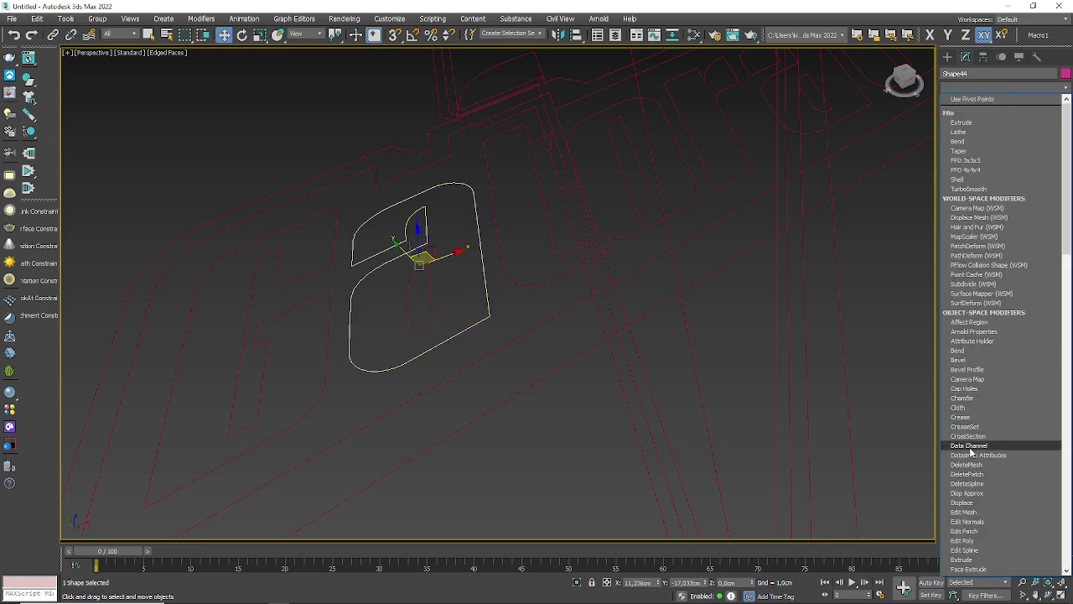
{"action": "left_click", "coordinate": [969, 560]}
{"action": "left_click", "coordinate": [1008, 222]}
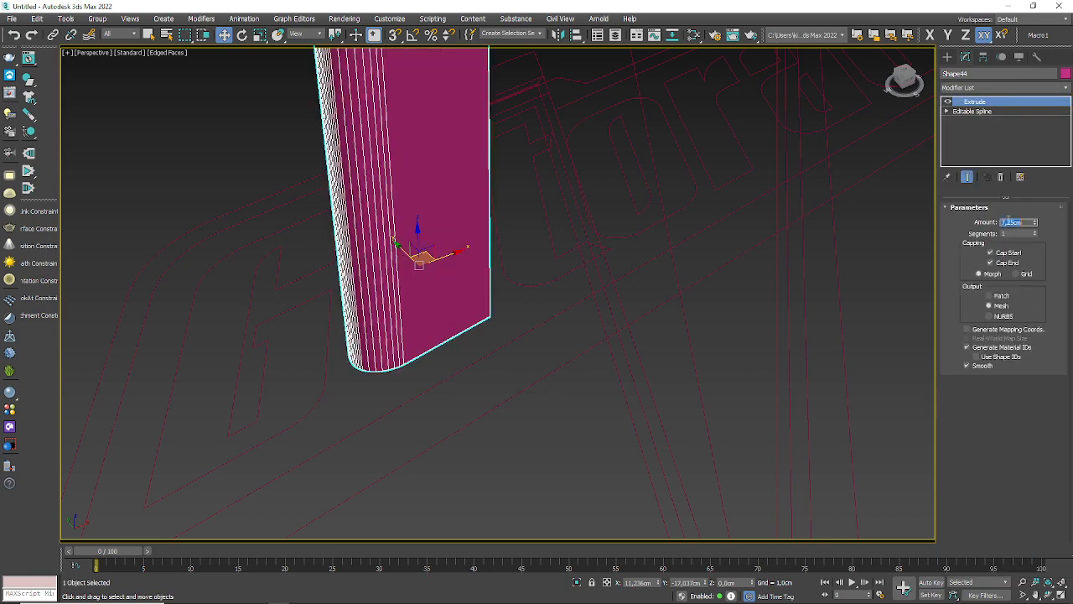
{"action": "type", "text": "0,5"}
{"action": "key", "text": "Return"}
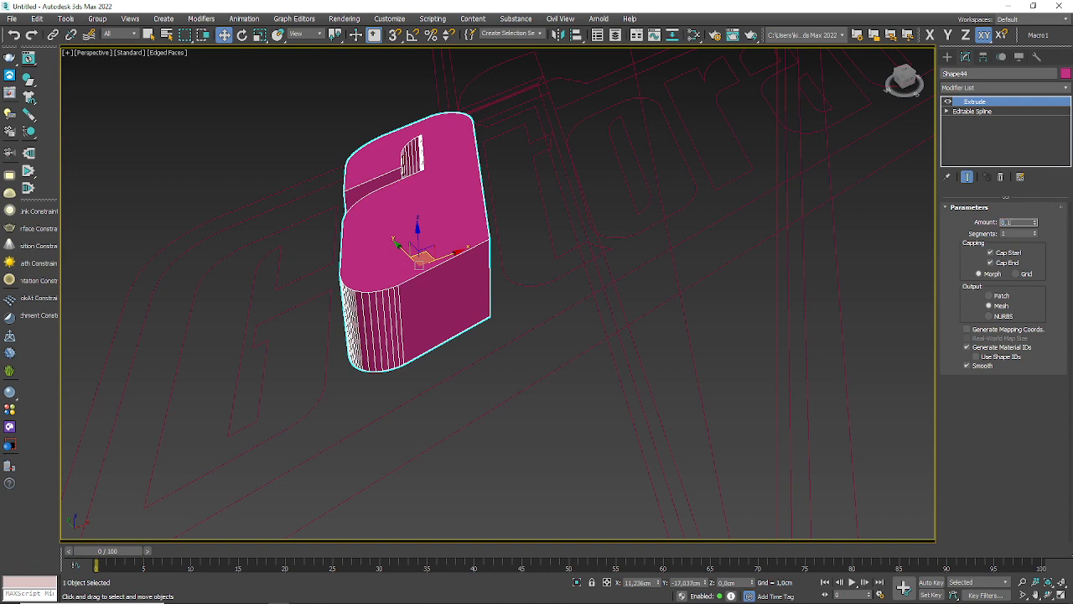
{"action": "key", "text": "Return"}
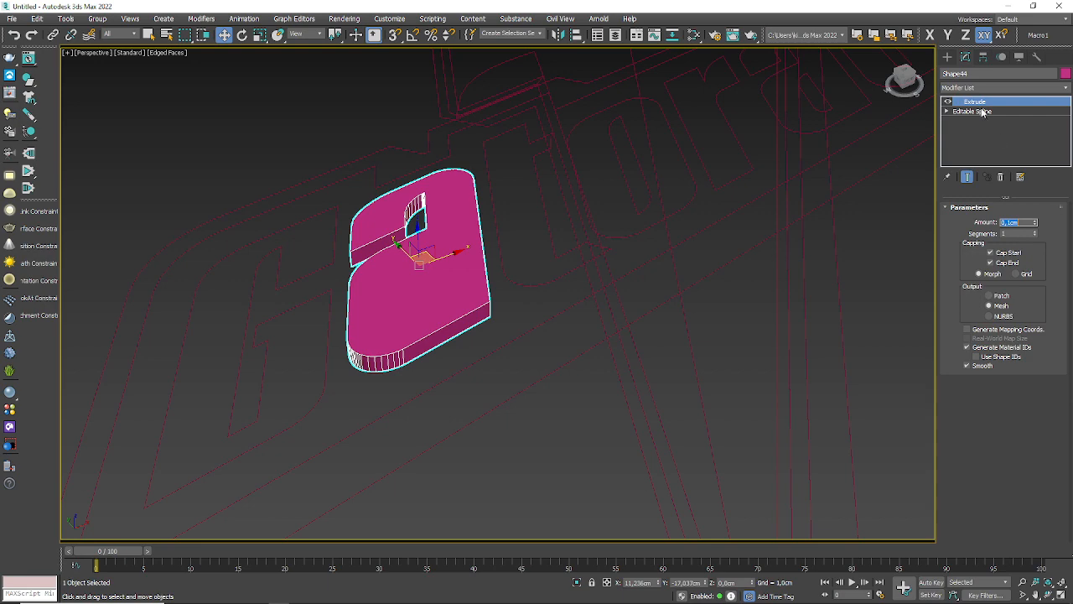
{"action": "left_click", "coordinate": [1000, 177]}
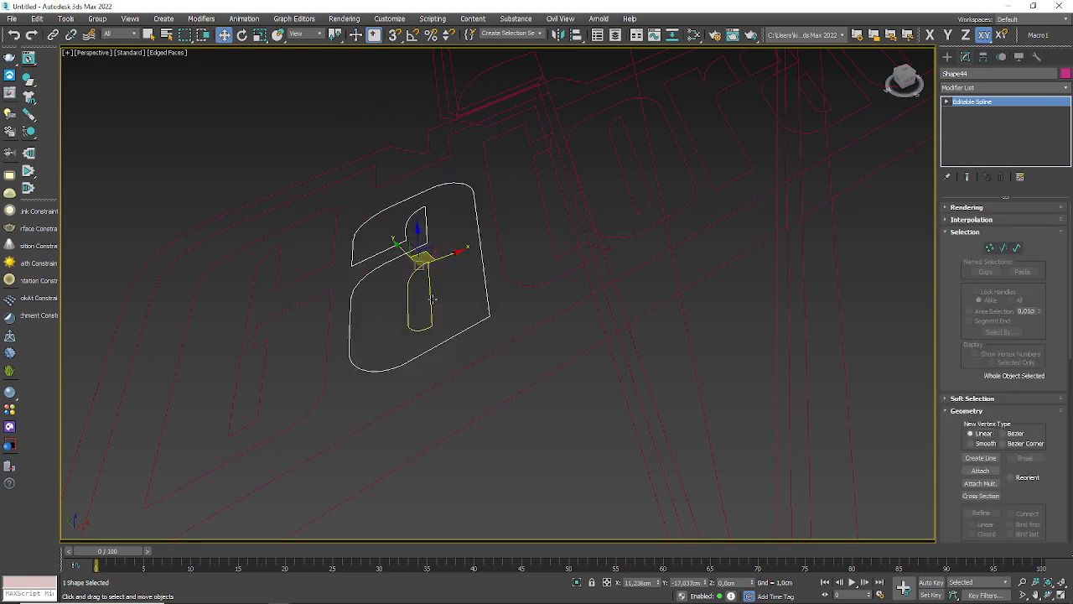
Step: Select the Gatorade G and attach the contours of all the other letters, inner ones included, into one editable spline
{"action": "left_click", "coordinate": [429, 300]}
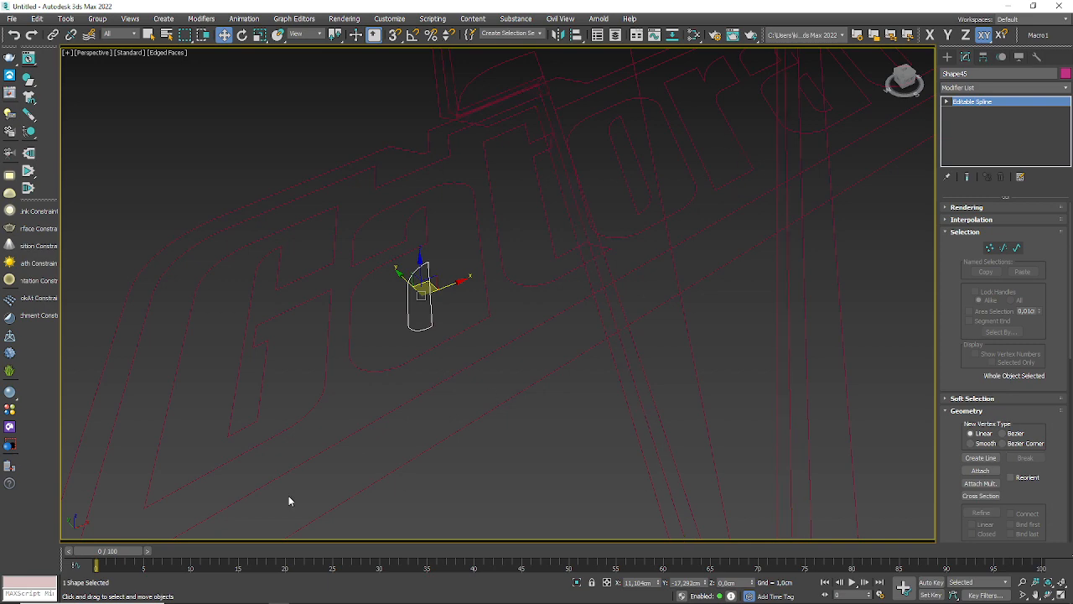
{"action": "scroll", "coordinate": [906, 259], "scroll_direction": "down", "scroll_amount": 3}
{"action": "middle_click_drag", "start_coordinate": [870, 277], "coordinate": [568, 314]}
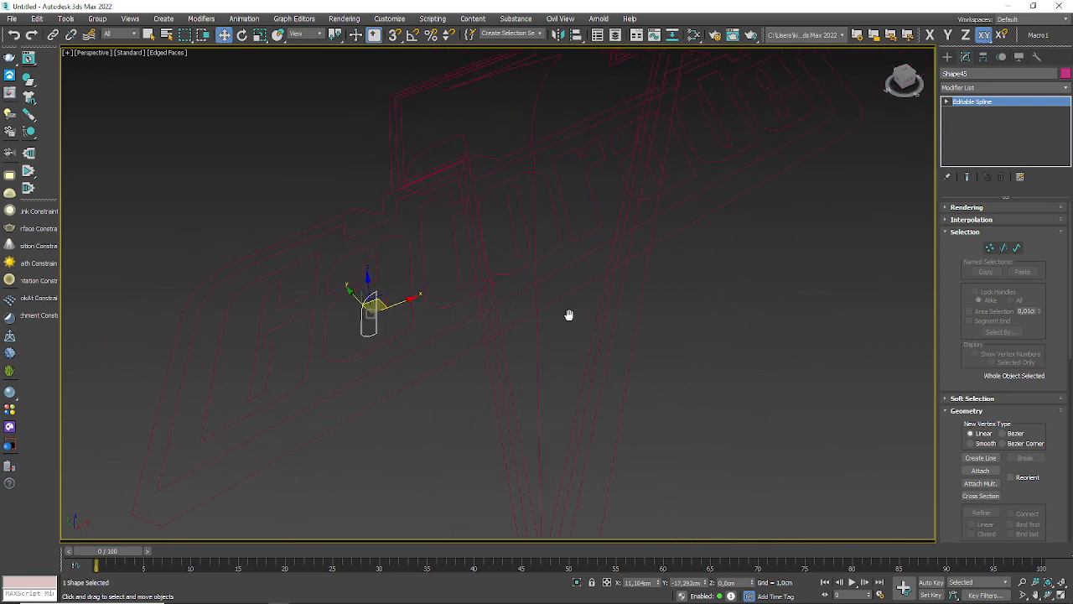
{"action": "left_click", "coordinate": [306, 375]}
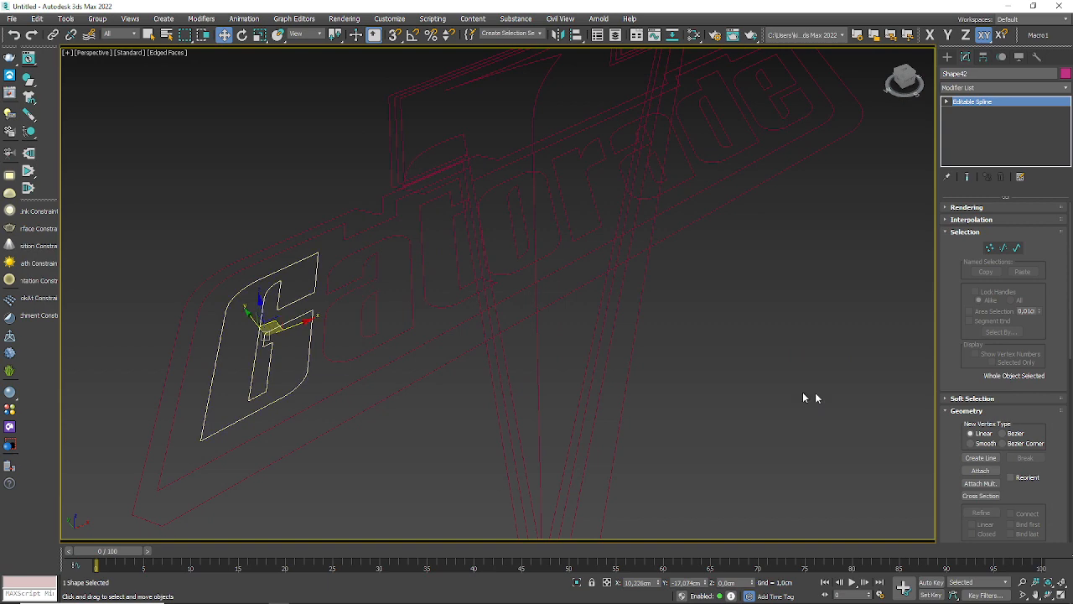
{"action": "left_click", "coordinate": [978, 470]}
{"action": "left_click", "coordinate": [378, 343]}
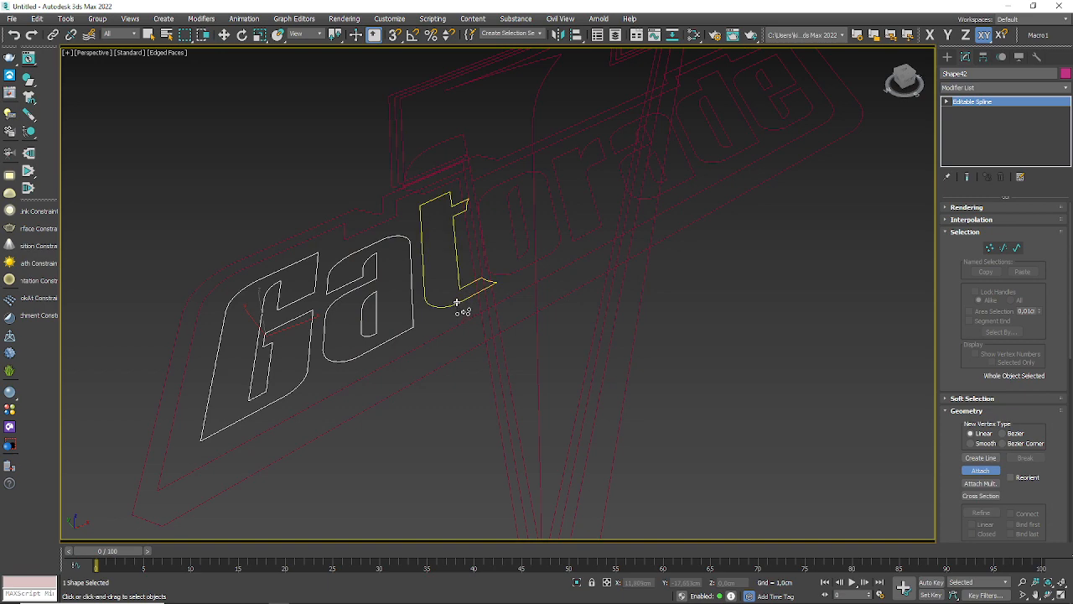
{"action": "left_click", "coordinate": [514, 277]}
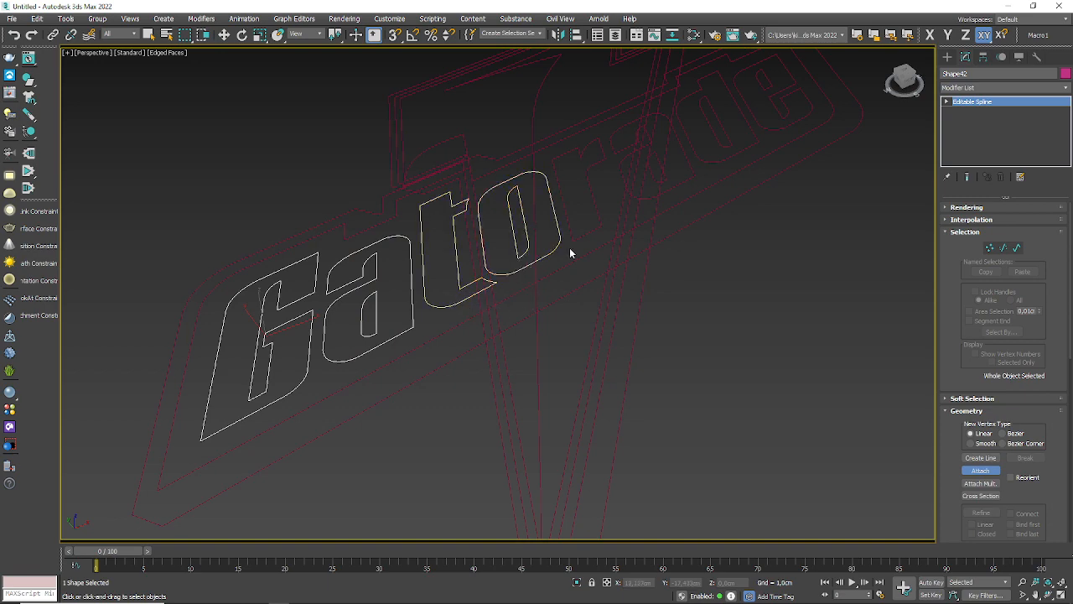
{"action": "left_click", "coordinate": [603, 223]}
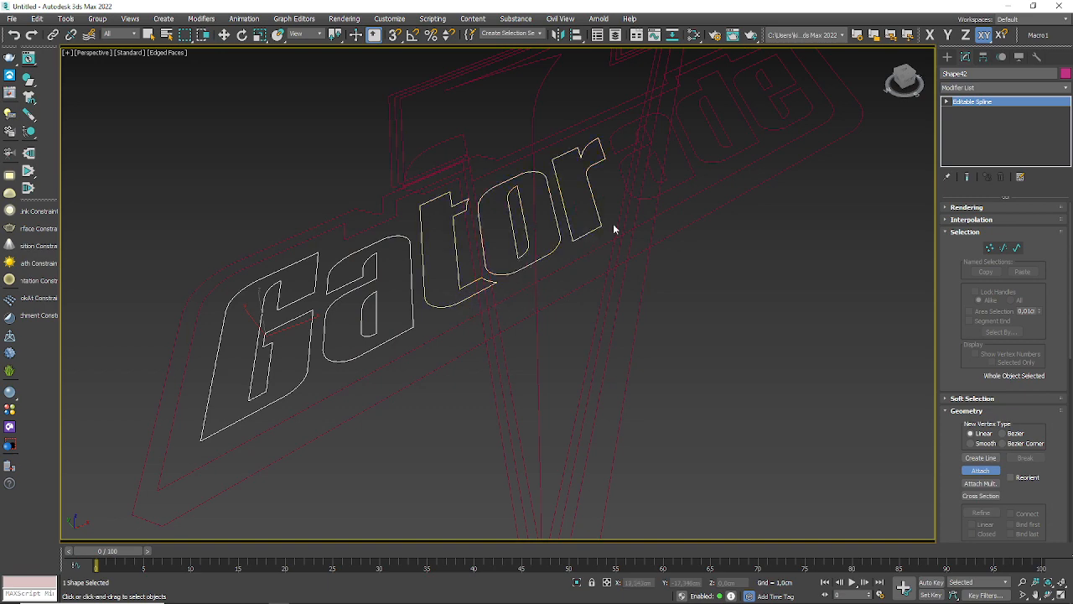
{"action": "left_click", "coordinate": [694, 177]}
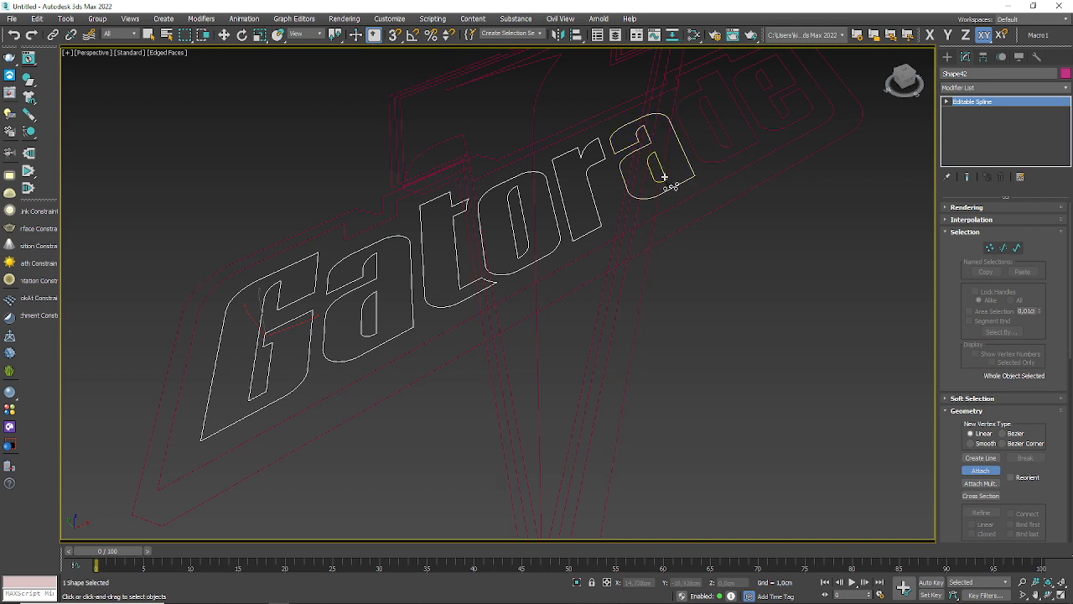
{"action": "left_click", "coordinate": [665, 177]}
{"action": "left_click", "coordinate": [731, 158]}
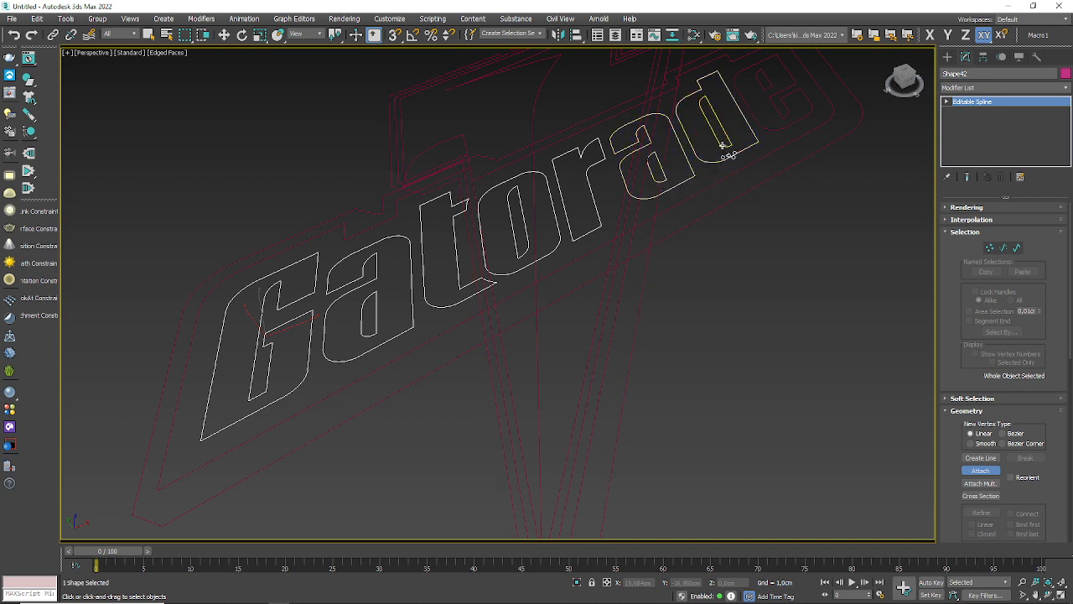
{"action": "left_click", "coordinate": [721, 146]}
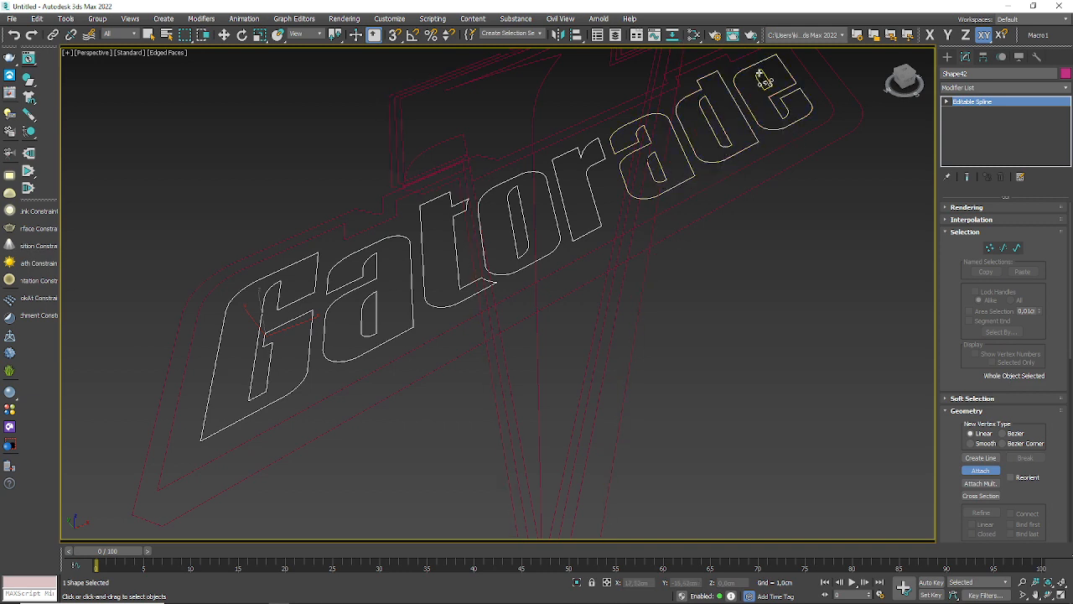
{"action": "key", "text": "w"}
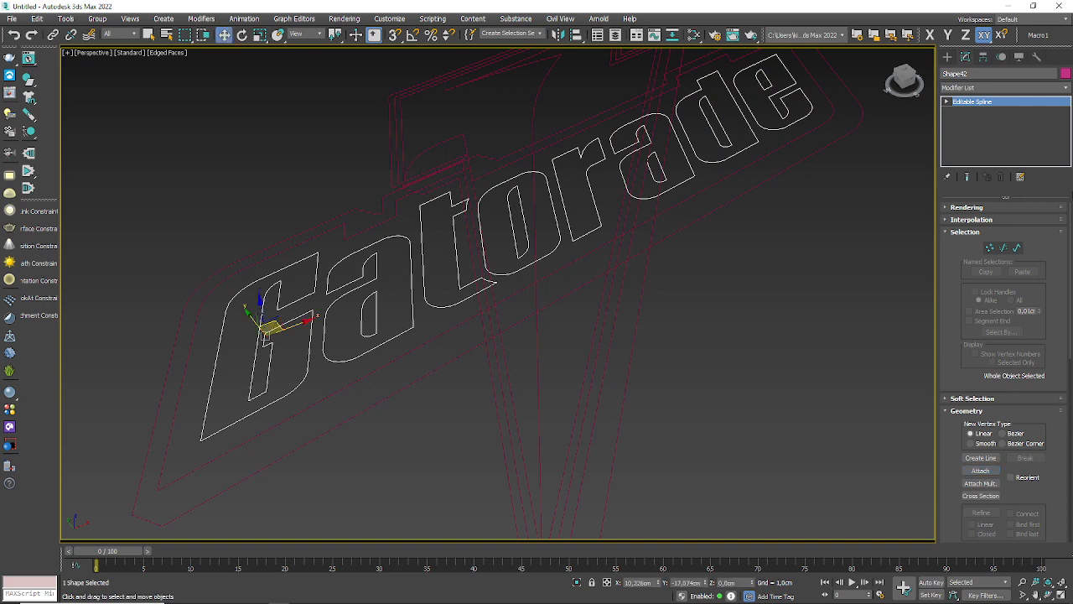
Step: Apply an Extrude modifier of 0,1 cm to the attached Gatorade lettering
{"action": "left_click", "coordinate": [1065, 87]}
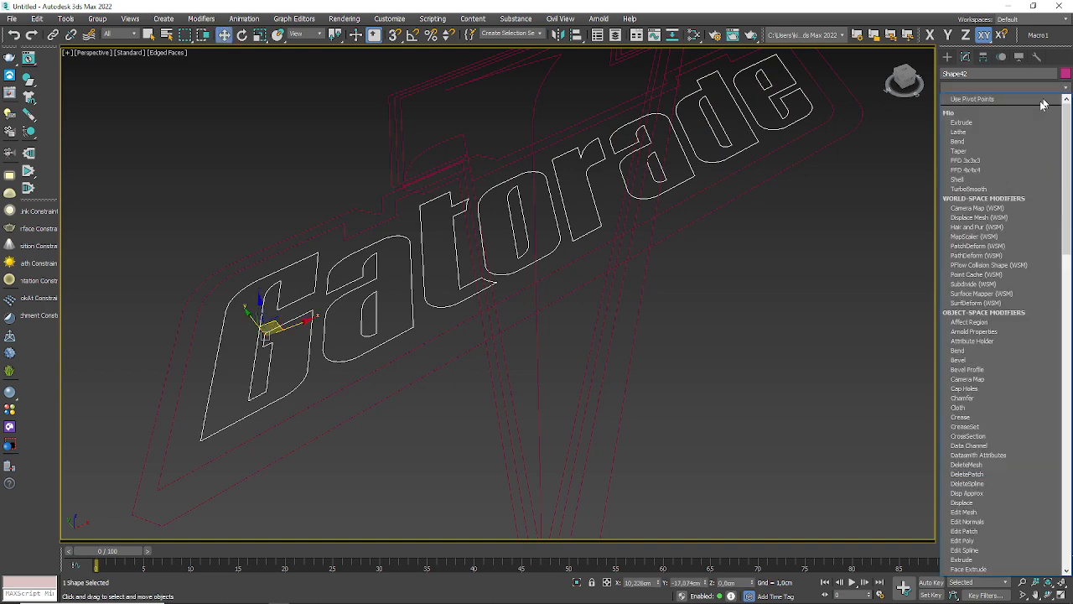
{"action": "scroll", "coordinate": [980, 537], "scroll_direction": "down", "scroll_amount": 1}
{"action": "left_click", "coordinate": [980, 539]}
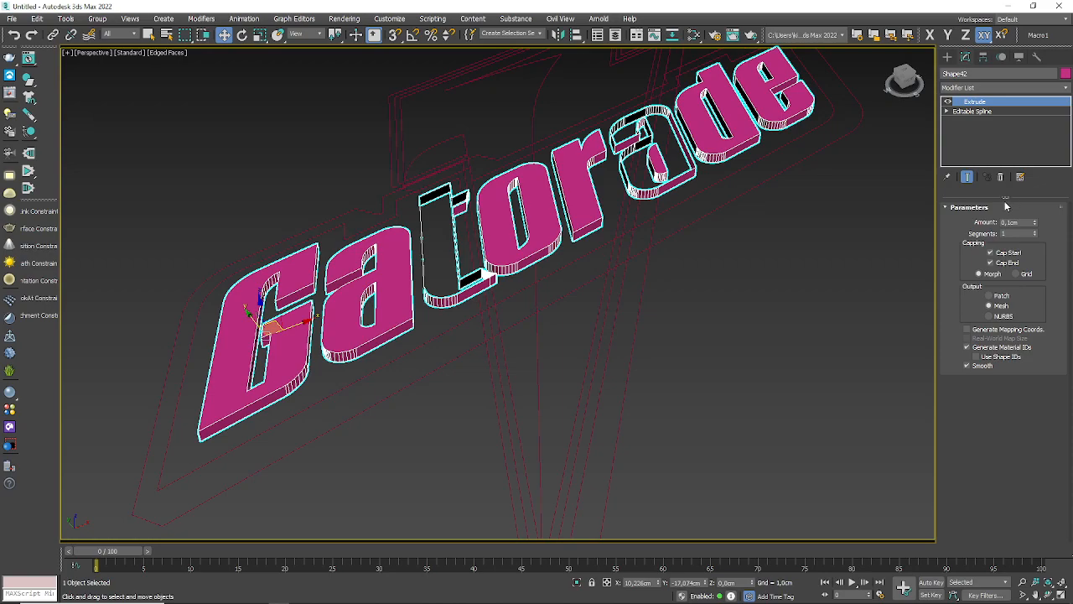
Step: Examine the caps of the extruded Gatorade letters up close, comparing the t and the second a with the others
{"action": "scroll", "coordinate": [426, 342], "scroll_direction": "down", "scroll_amount": 2}
{"action": "scroll", "coordinate": [433, 285], "scroll_direction": "up", "scroll_amount": 5}
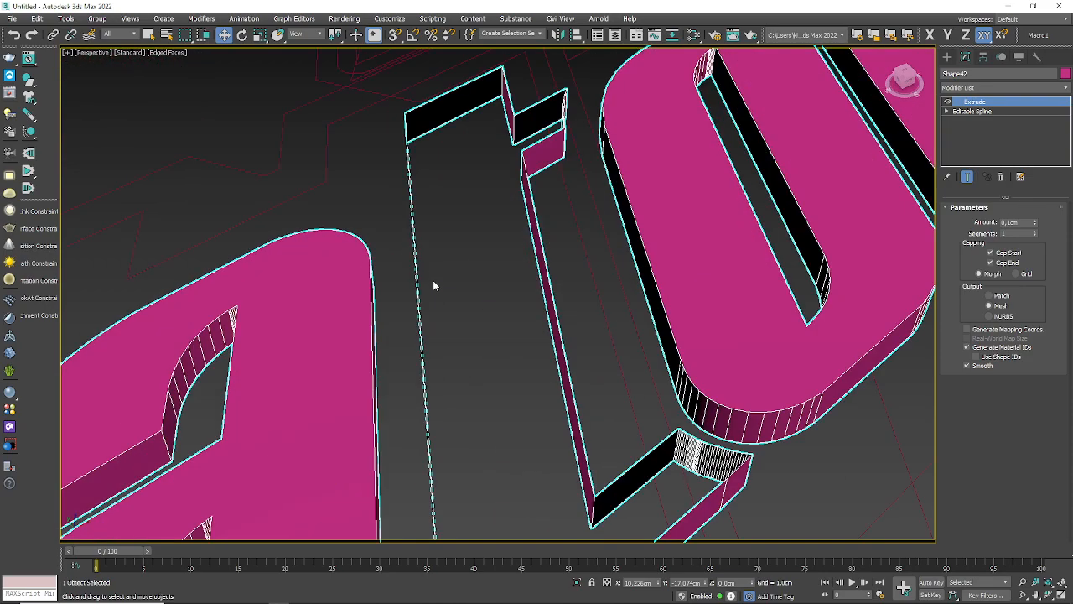
{"action": "scroll", "coordinate": [437, 291], "scroll_direction": "down", "scroll_amount": 2}
{"action": "middle_click_drag", "start_coordinate": [437, 290], "coordinate": [500, 339], "text": "alt"}
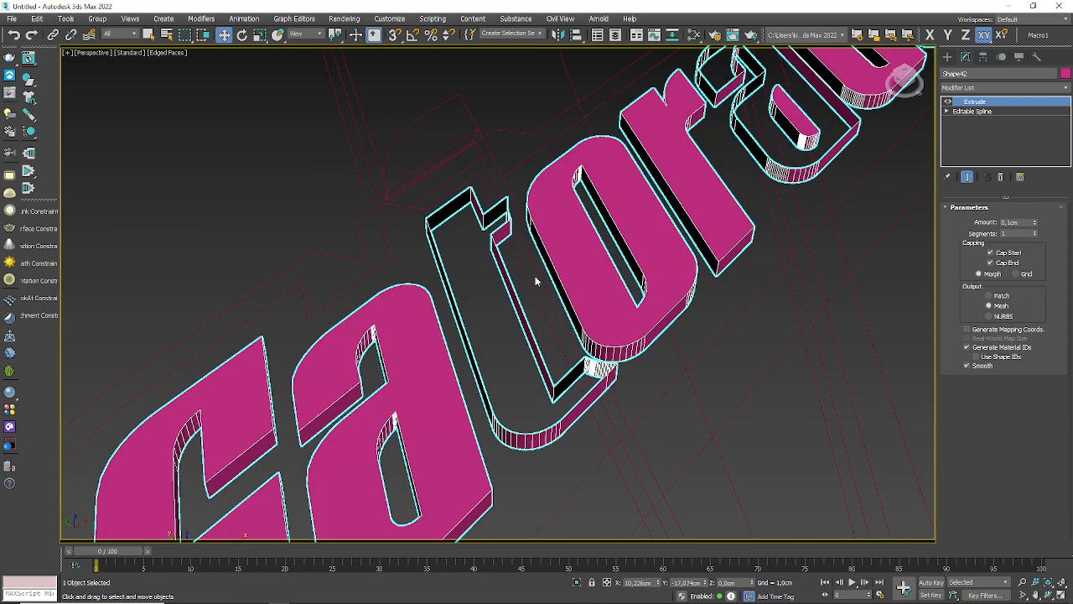
{"action": "middle_click_drag", "start_coordinate": [538, 294], "coordinate": [505, 316], "text": "alt"}
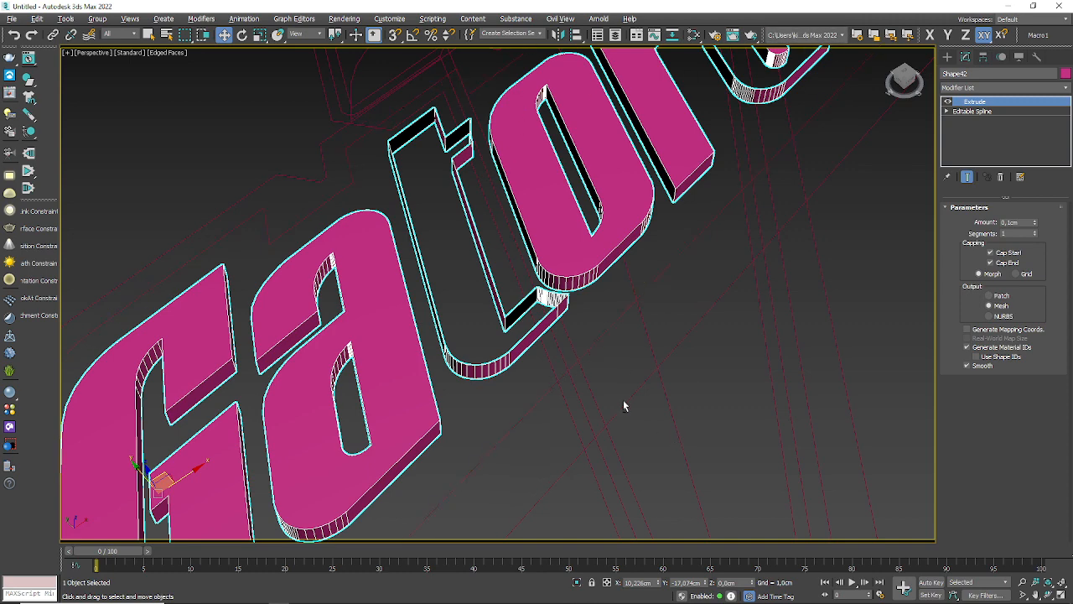
{"action": "middle_click_drag", "start_coordinate": [623, 401], "coordinate": [624, 404], "text": "alt"}
{"action": "middle_click_drag", "start_coordinate": [641, 337], "coordinate": [640, 358]}
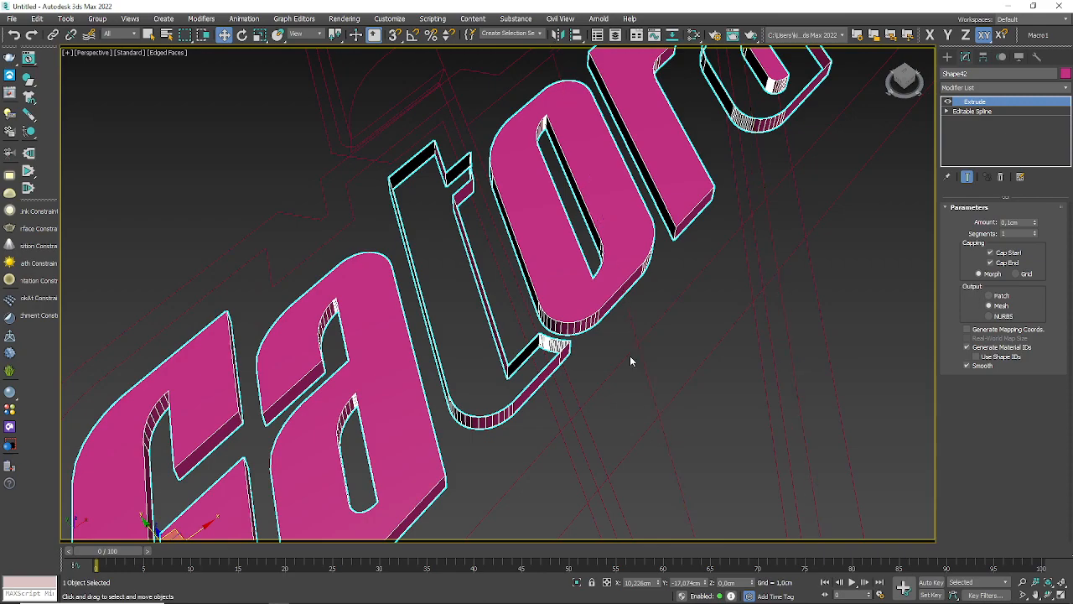
{"action": "middle_click_drag", "start_coordinate": [592, 227], "coordinate": [531, 348]}
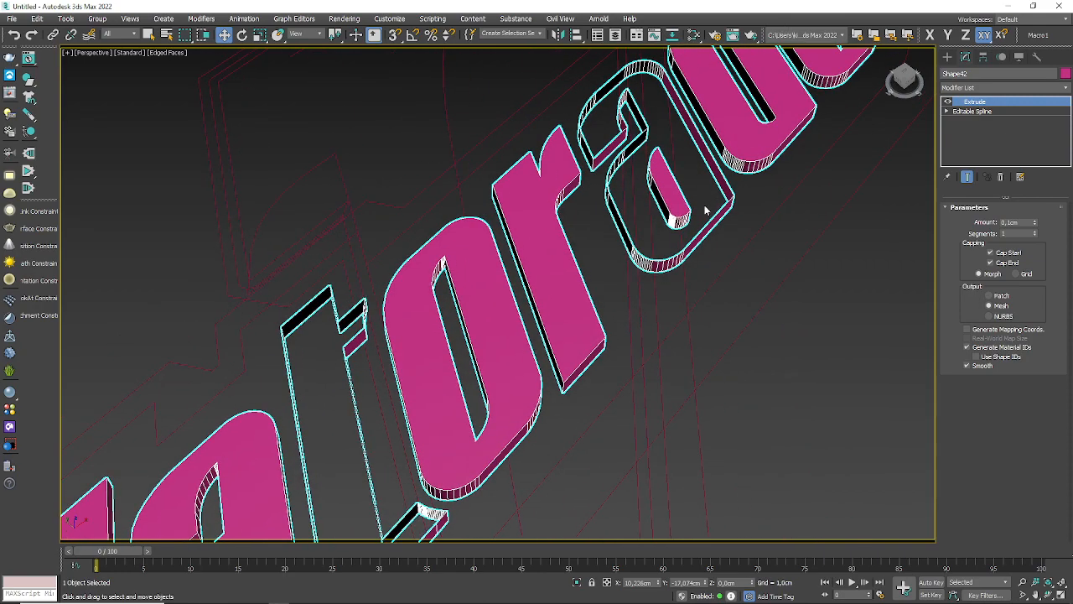
{"action": "middle_click_drag", "start_coordinate": [707, 210], "coordinate": [742, 169]}
{"action": "middle_click_drag", "start_coordinate": [583, 361], "coordinate": [417, 480]}
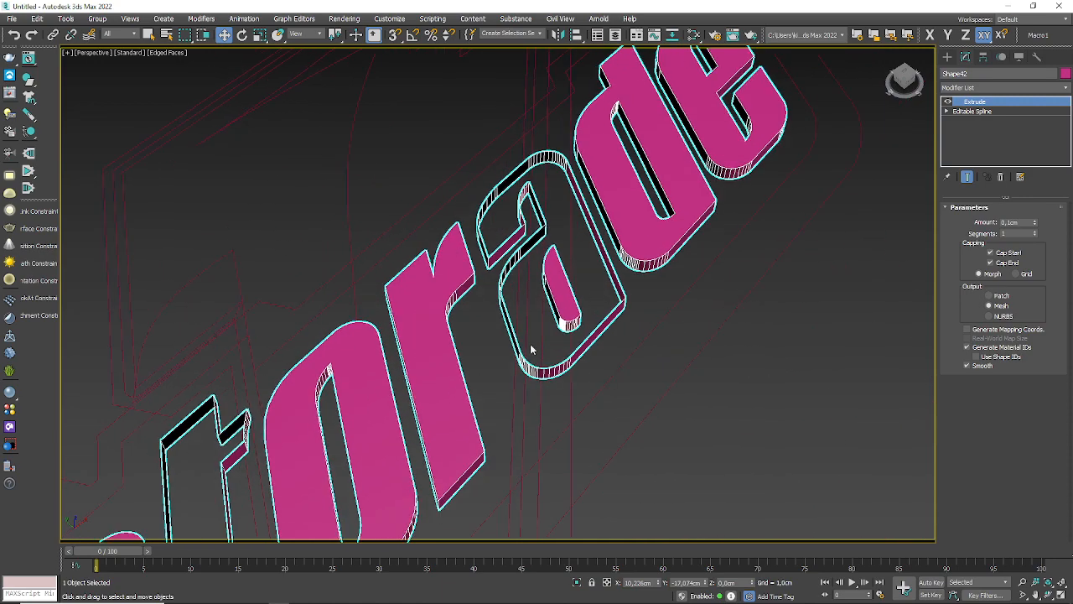
{"action": "middle_click_drag", "start_coordinate": [623, 377], "coordinate": [720, 228]}
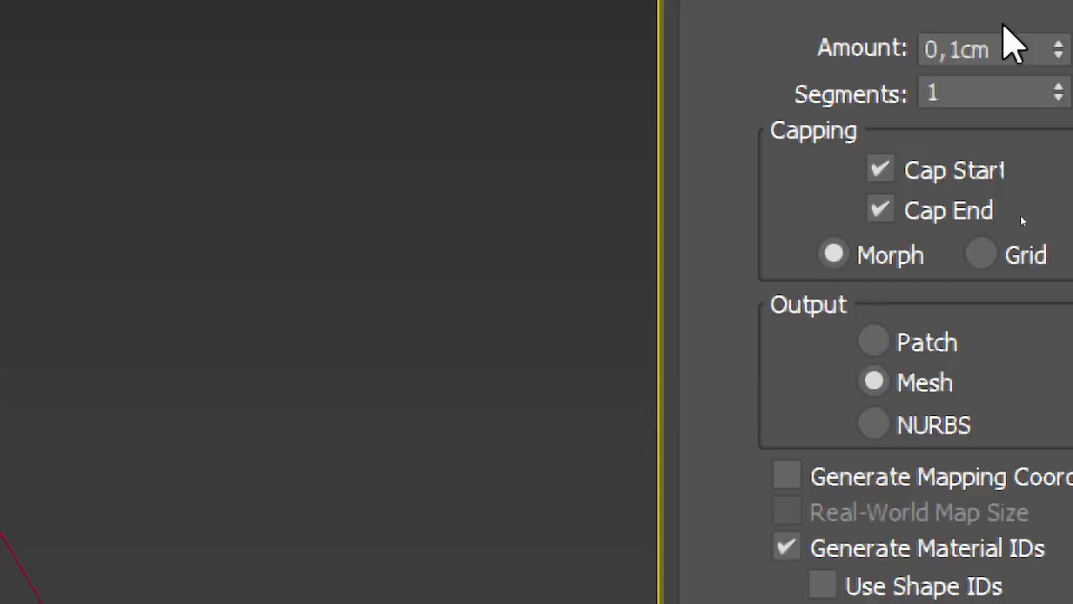
Step: Enter the Vertex level of the Editable Spline beneath Extrude and inspect the lettering's vertices in the Top view
{"action": "left_click", "coordinate": [656, 119]}
{"action": "left_click", "coordinate": [572, 133]}
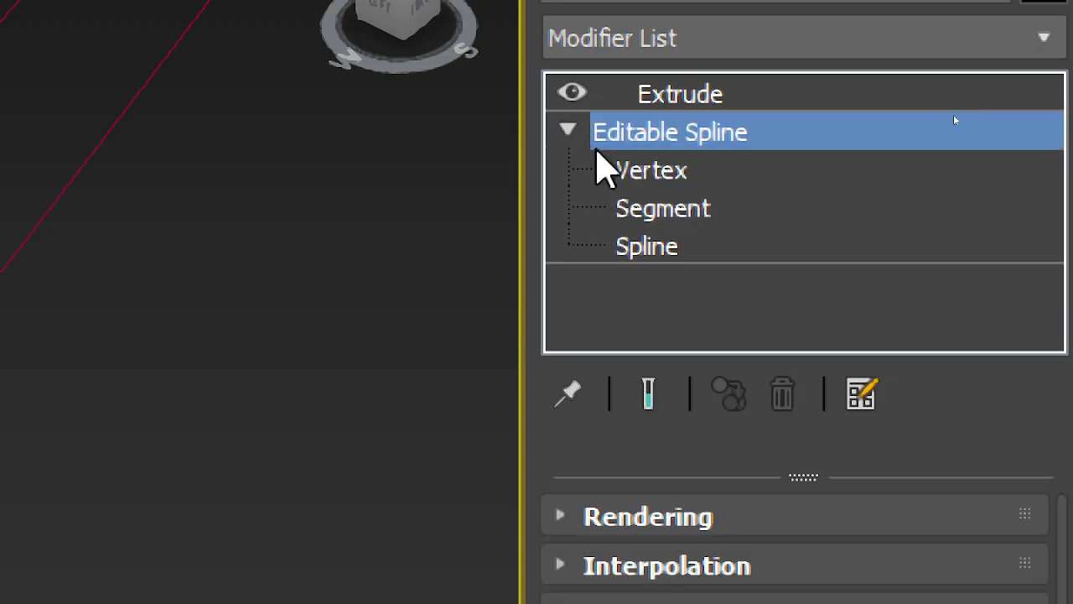
{"action": "left_click", "coordinate": [623, 171]}
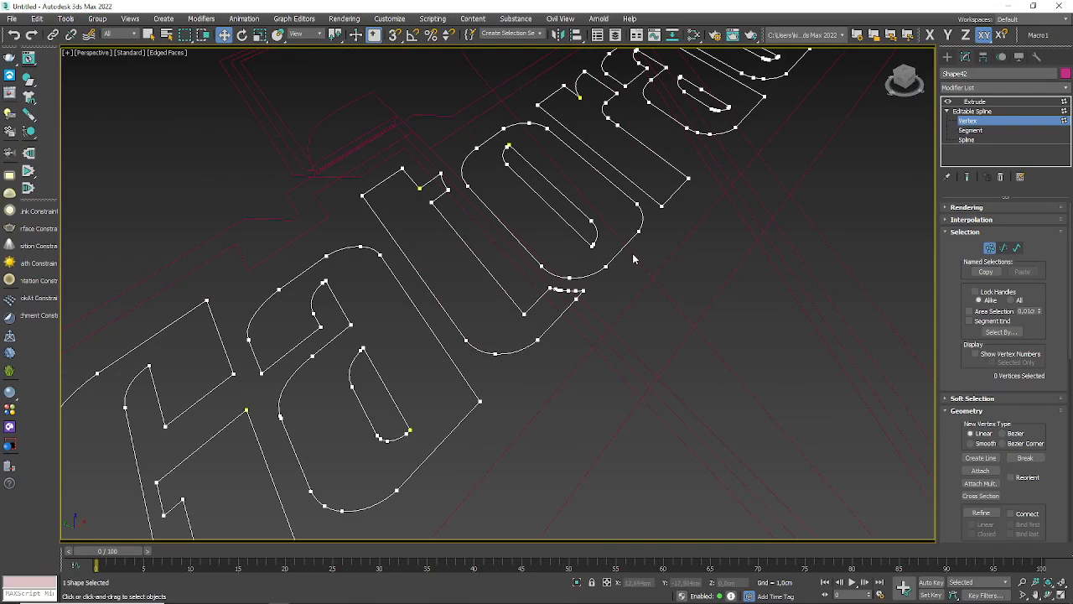
{"action": "key", "text": "t"}
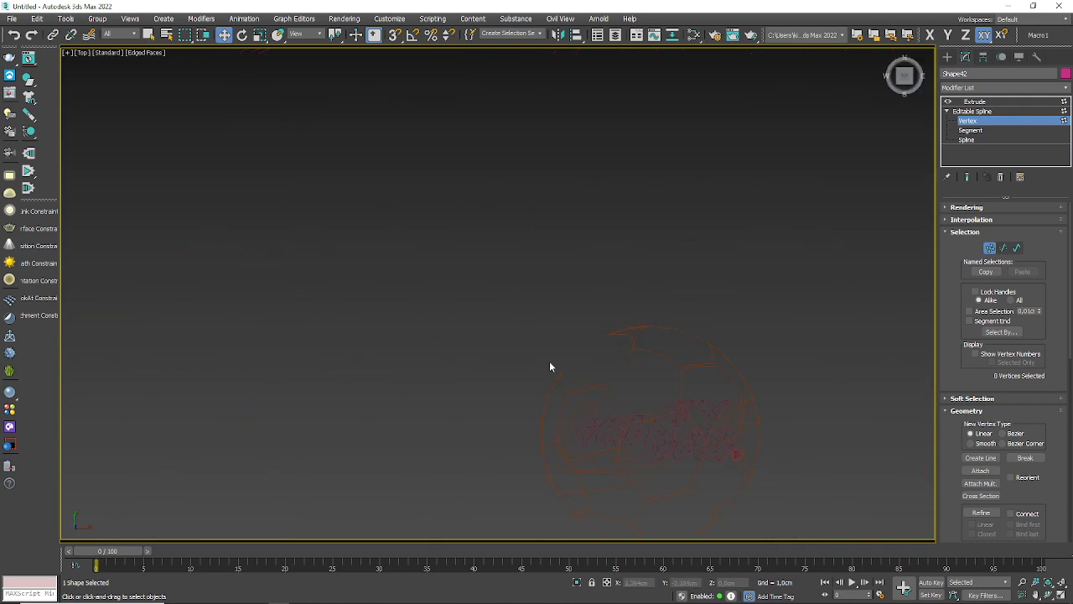
{"action": "scroll", "coordinate": [549, 361], "scroll_direction": "down", "scroll_amount": 5}
{"action": "scroll", "coordinate": [642, 426], "scroll_direction": "up", "scroll_amount": 3}
{"action": "scroll", "coordinate": [511, 401], "scroll_direction": "up", "scroll_amount": 4}
{"action": "scroll", "coordinate": [710, 482], "scroll_direction": "up", "scroll_amount": 5}
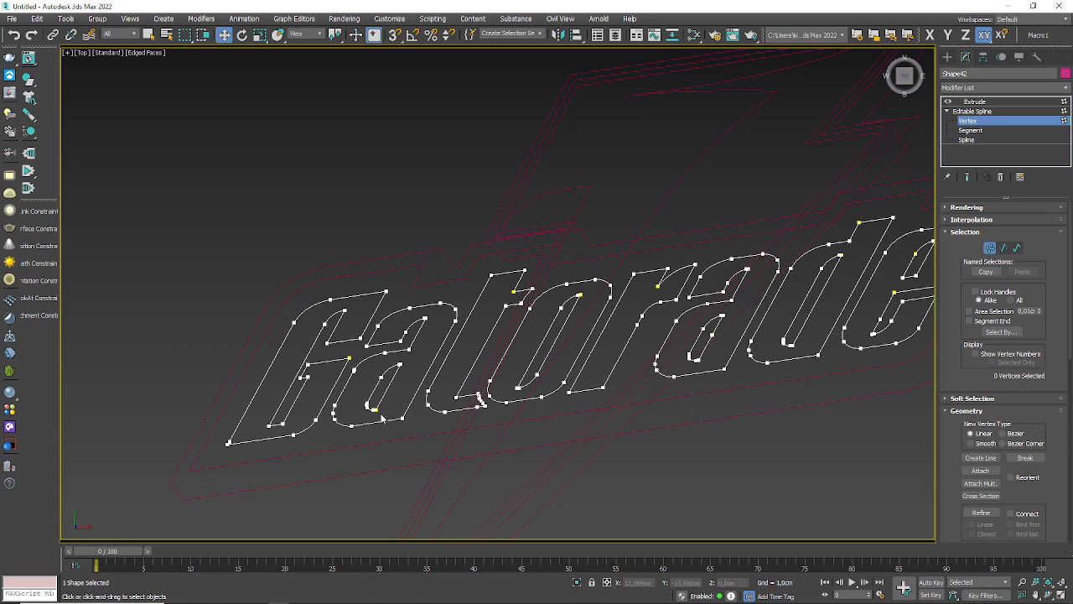
{"action": "scroll", "coordinate": [510, 232], "scroll_direction": "up", "scroll_amount": 5}
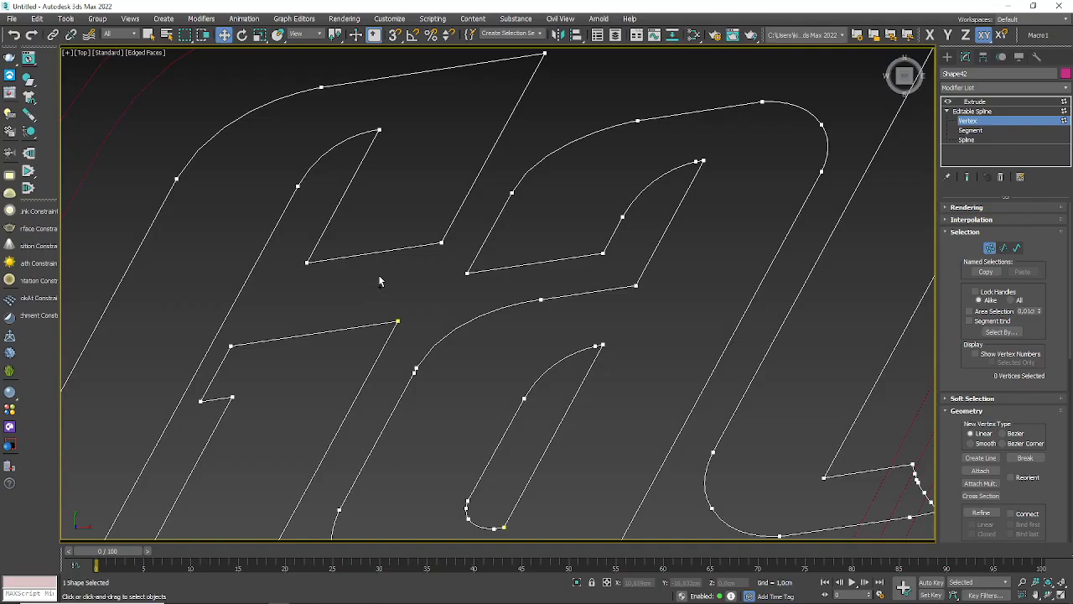
{"action": "scroll", "coordinate": [379, 280], "scroll_direction": "down", "scroll_amount": 3}
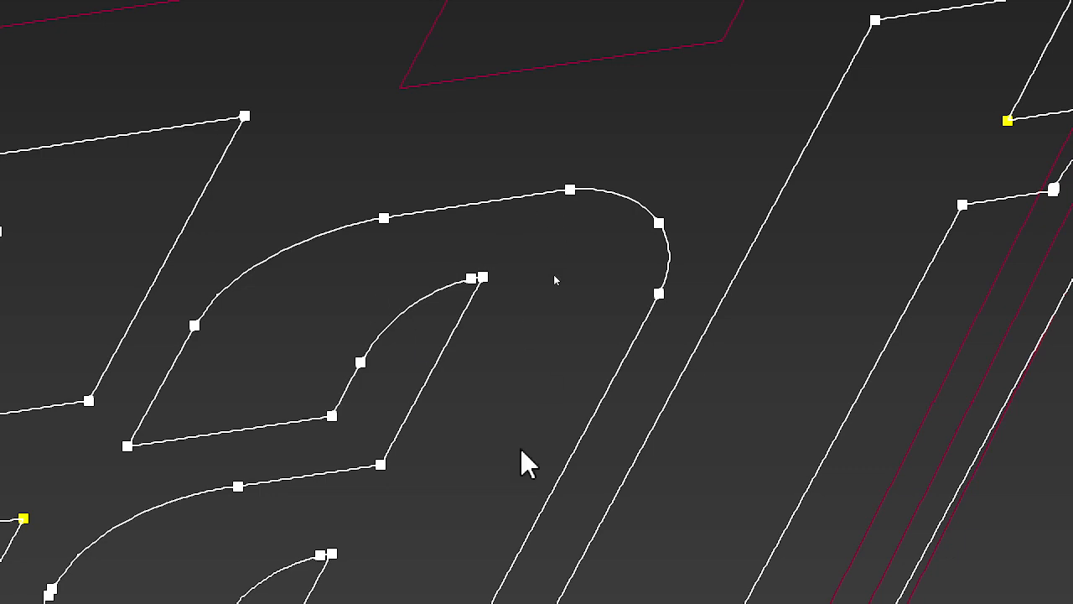
Step: Try moving the yellow first vertex on the inner contour of the first a, undoing each move
{"action": "middle_click_drag", "start_coordinate": [521, 453], "coordinate": [568, 136]}
{"action": "left_click_drag", "start_coordinate": [383, 411], "coordinate": [369, 476]}
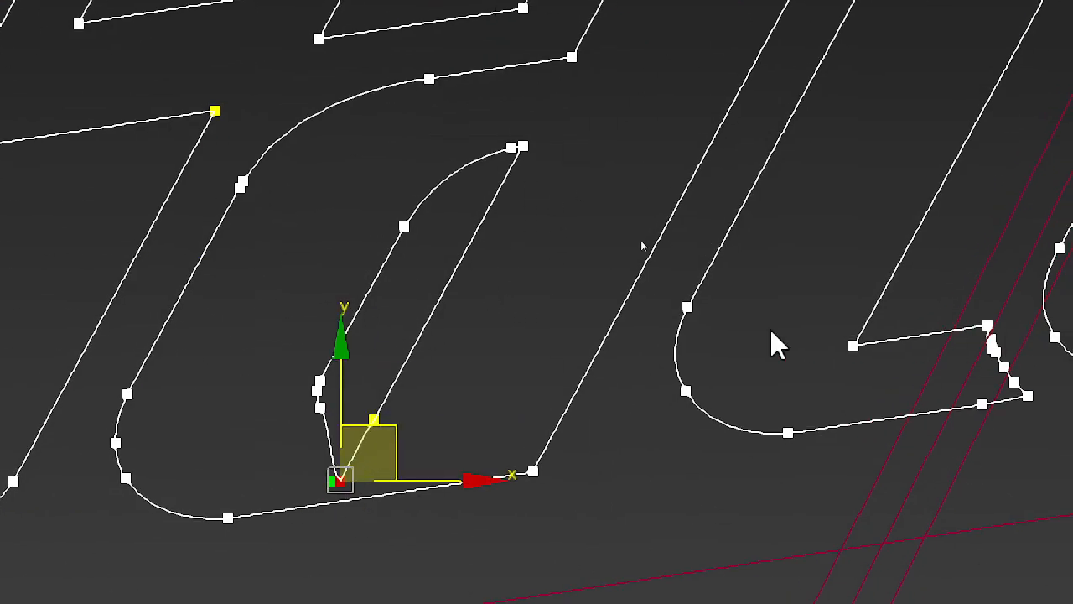
{"action": "key", "text": "ctrl+z"}
{"action": "scroll", "coordinate": [360, 436], "scroll_direction": "up", "scroll_amount": 8}
{"action": "left_click", "coordinate": [416, 388]}
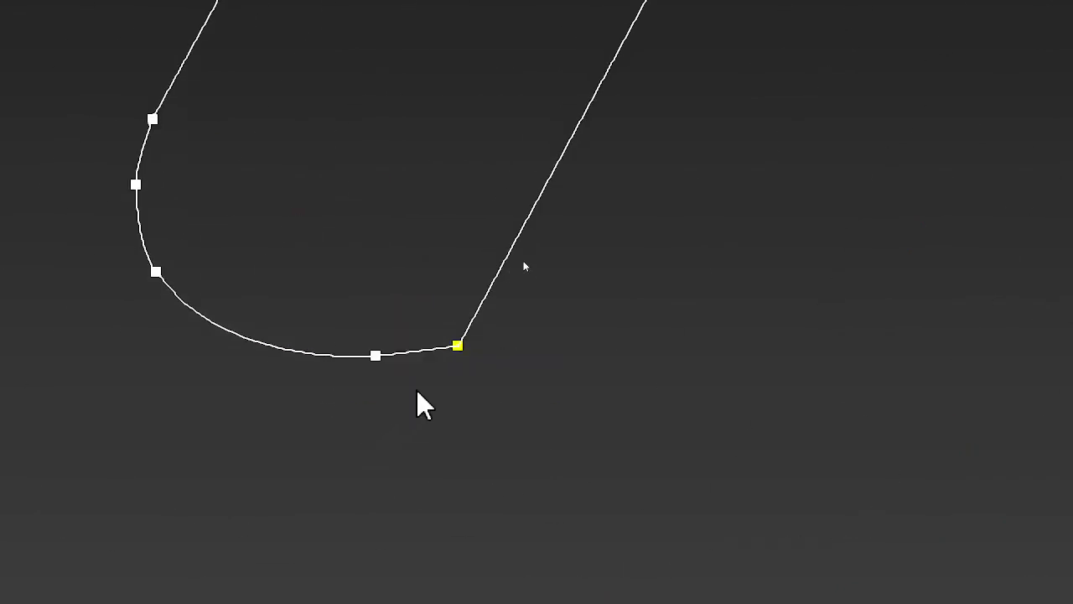
{"action": "left_click_drag", "start_coordinate": [456, 345], "coordinate": [495, 391]}
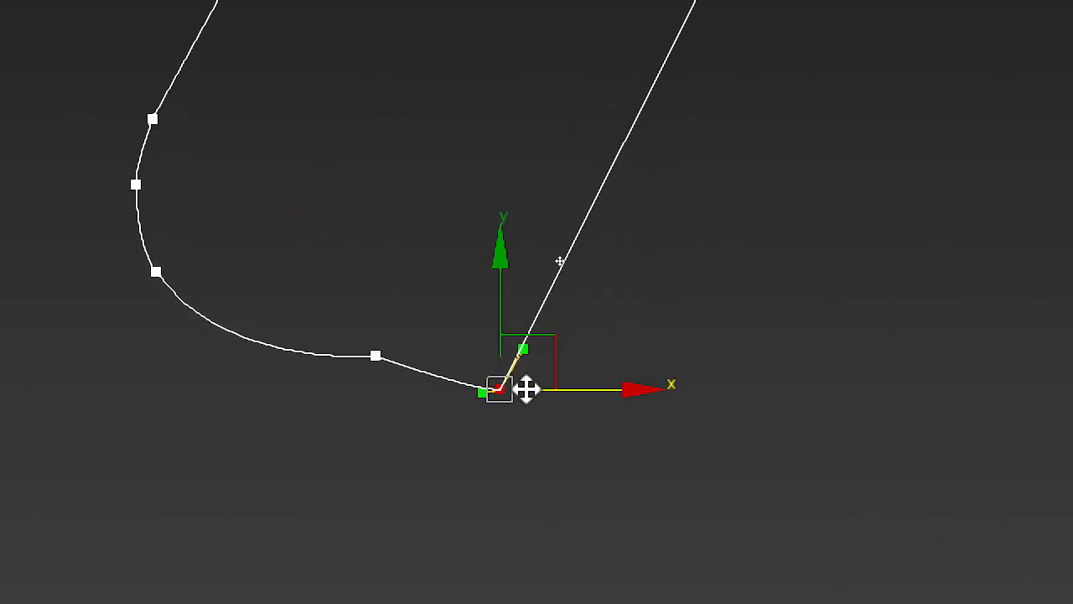
{"action": "key", "text": "ctrl+z"}
Step: Try moving the lower corner and bottom curve vertices on the first a's outer contour, undoing each move
{"action": "scroll", "coordinate": [526, 389], "scroll_direction": "down", "scroll_amount": 5}
{"action": "scroll", "coordinate": [526, 389], "scroll_direction": "down", "scroll_amount": 5}
{"action": "scroll", "coordinate": [346, 457], "scroll_direction": "up", "scroll_amount": 4}
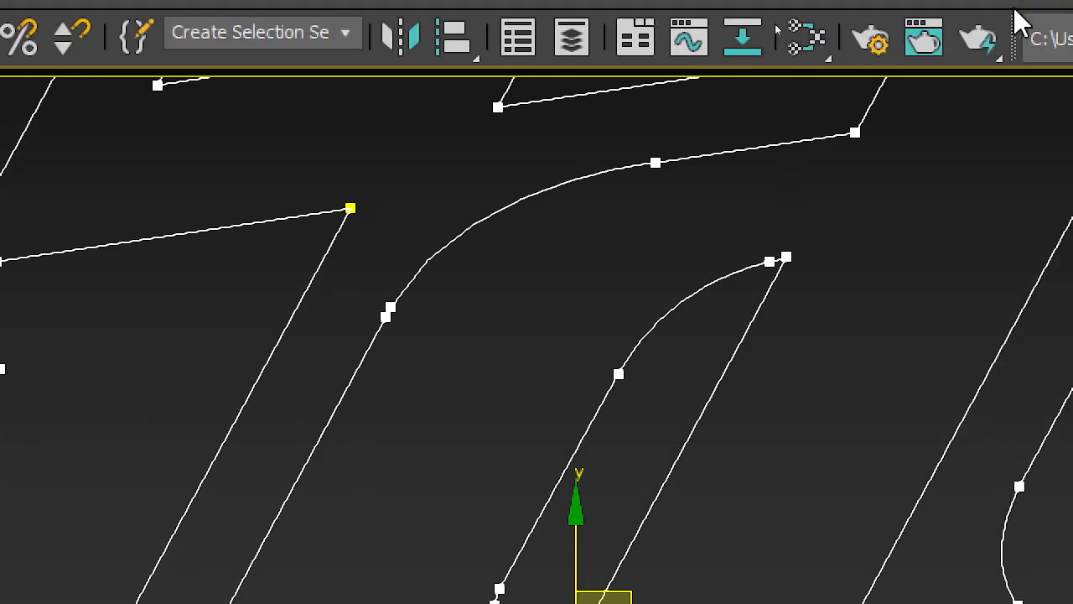
{"action": "middle_click_drag", "start_coordinate": [649, 232], "coordinate": [484, 603]}
{"action": "middle_click_drag", "start_coordinate": [206, 532], "coordinate": [156, 245]}
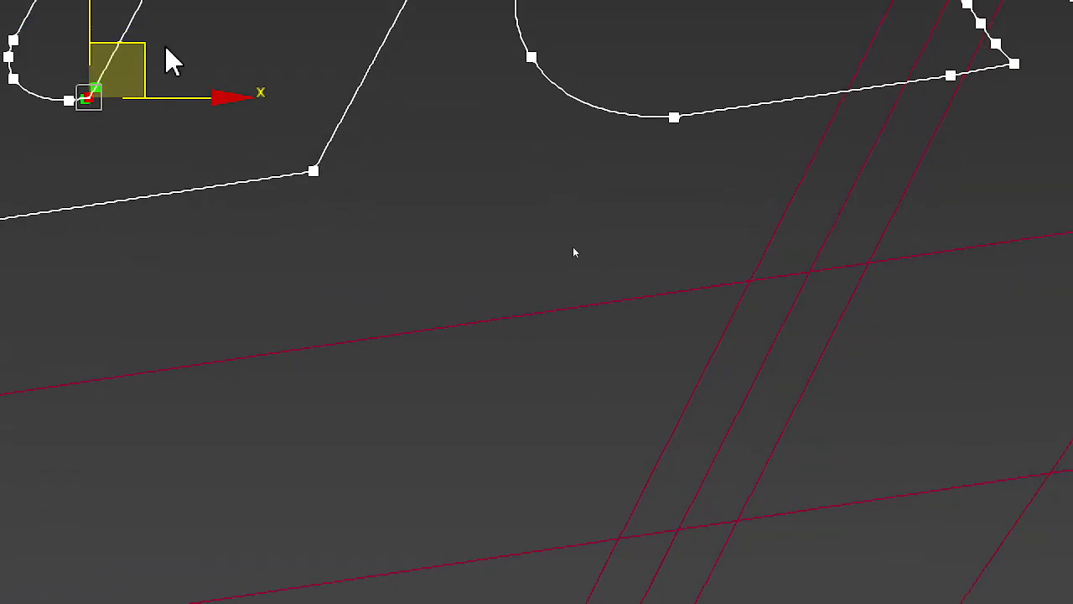
{"action": "left_click_drag", "start_coordinate": [316, 278], "coordinate": [351, 372]}
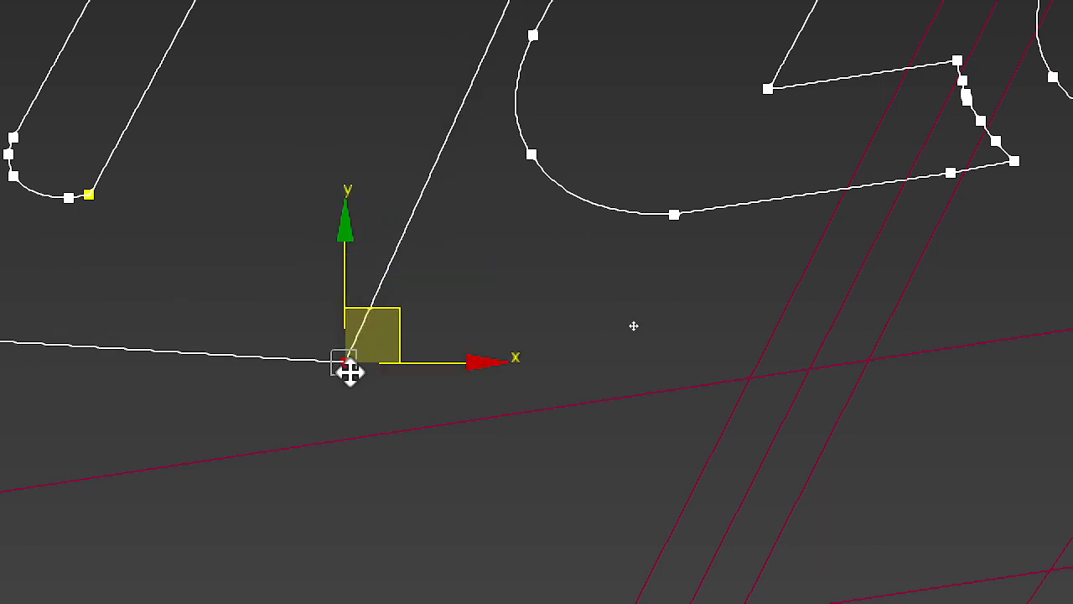
{"action": "key", "text": "ctrl+z"}
{"action": "left_click", "coordinate": [376, 329]}
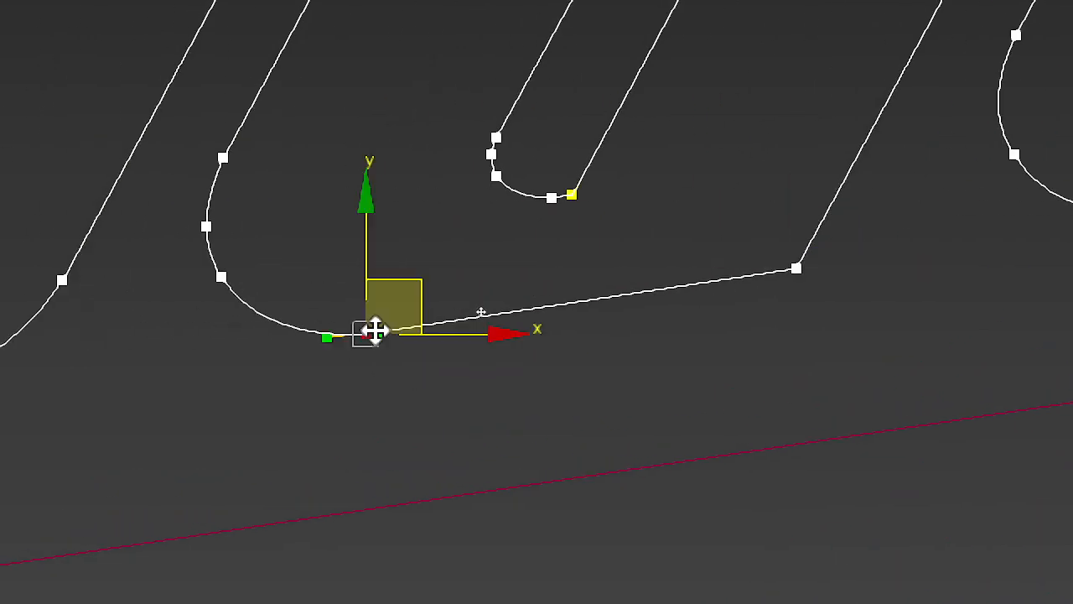
{"action": "left_click_drag", "start_coordinate": [376, 328], "coordinate": [408, 225]}
{"action": "key", "text": "ctrl+z"}
Step: Try moving the three vertices on the lower bowl curve of the first a's outer contour, undoing the moves
{"action": "left_click", "coordinate": [222, 277]}
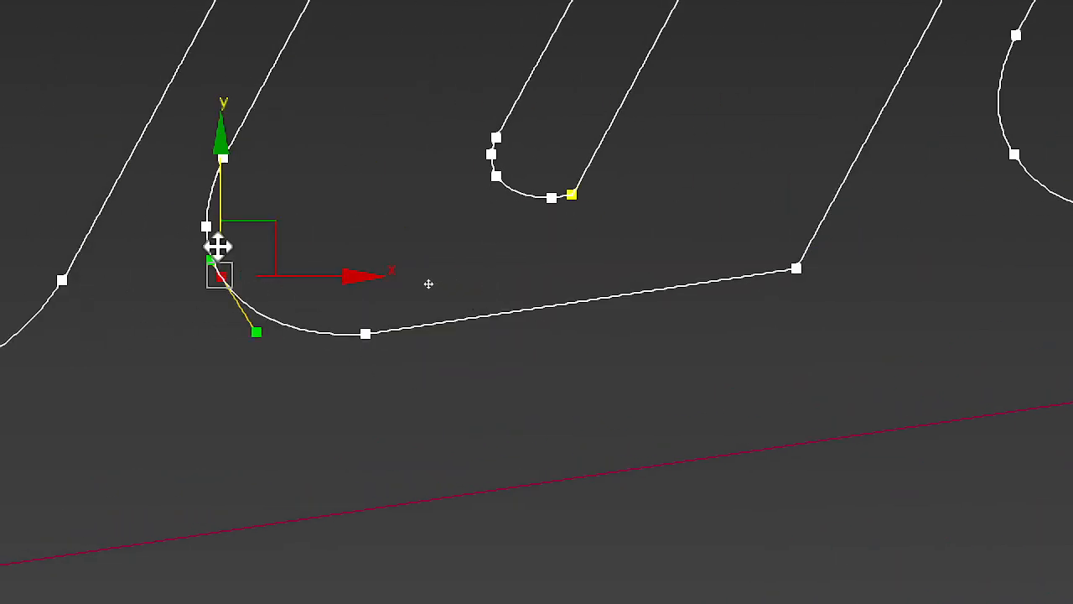
{"action": "left_click_drag", "start_coordinate": [207, 227], "coordinate": [192, 221]}
{"action": "key", "text": "ctrl+z"}
{"action": "left_click", "coordinate": [222, 159]}
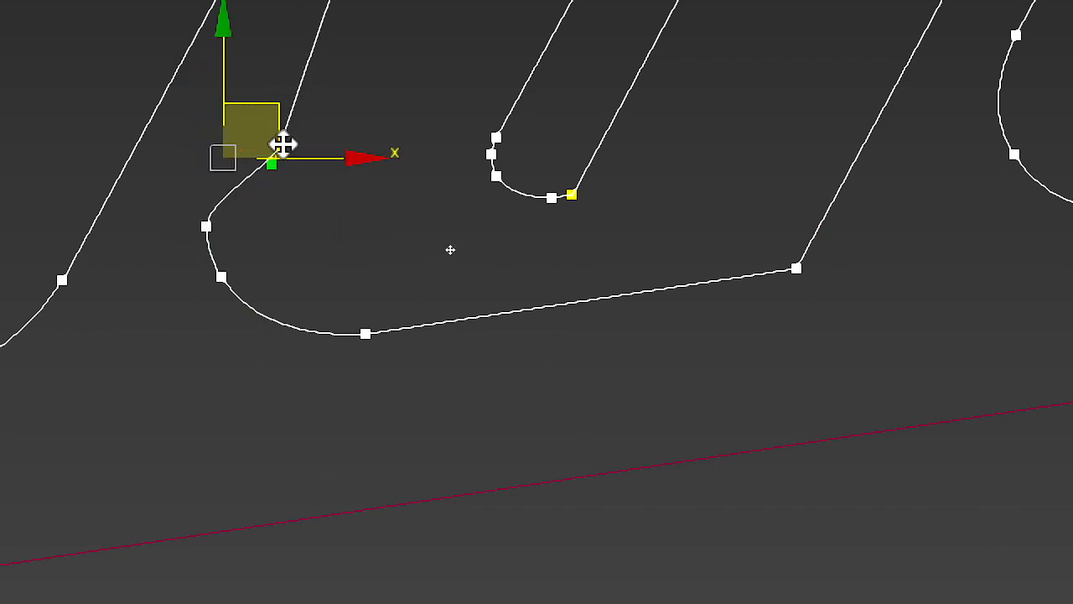
{"action": "scroll", "coordinate": [402, 320], "scroll_direction": "down", "scroll_amount": 3}
{"action": "scroll", "coordinate": [483, 292], "scroll_direction": "up", "scroll_amount": 8}
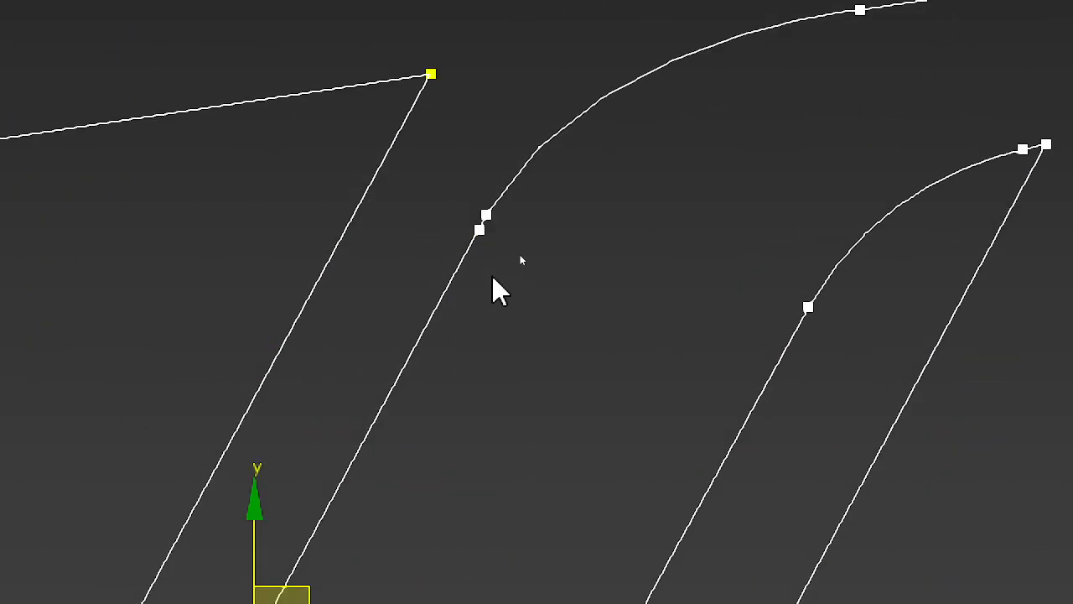
Step: Try moving the two closely spaced vertices on the upper shoulder of the first a's bowl, undoing the moves
{"action": "left_click_drag", "start_coordinate": [464, 182], "coordinate": [408, 337]}
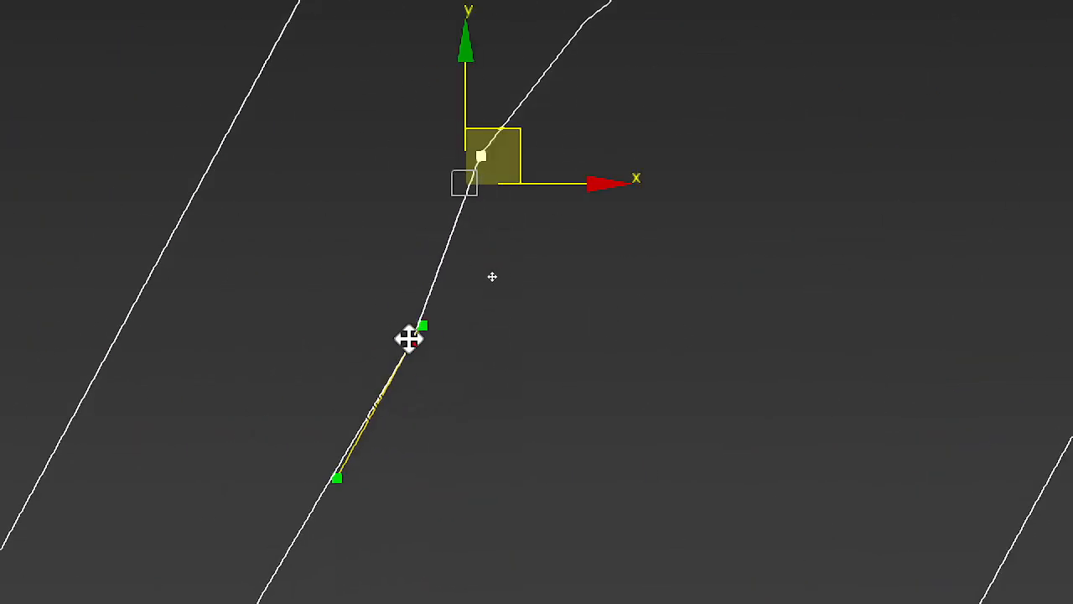
{"action": "key", "text": "ctrl+z"}
{"action": "left_click", "coordinate": [479, 159]}
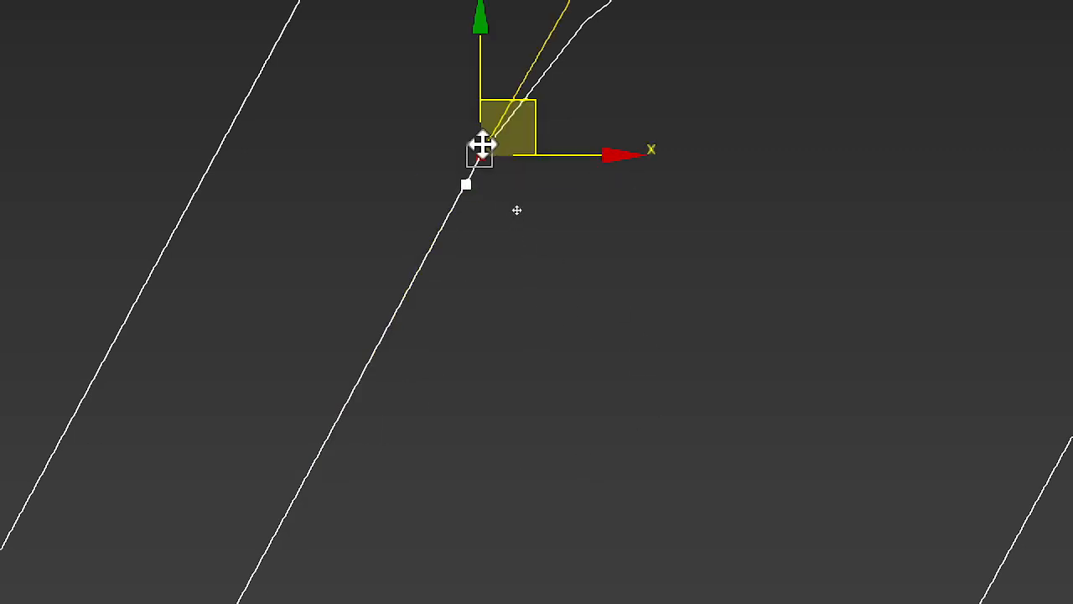
{"action": "left_click_drag", "start_coordinate": [481, 144], "coordinate": [457, 61]}
{"action": "scroll", "coordinate": [461, 320], "scroll_direction": "down", "scroll_amount": 4}
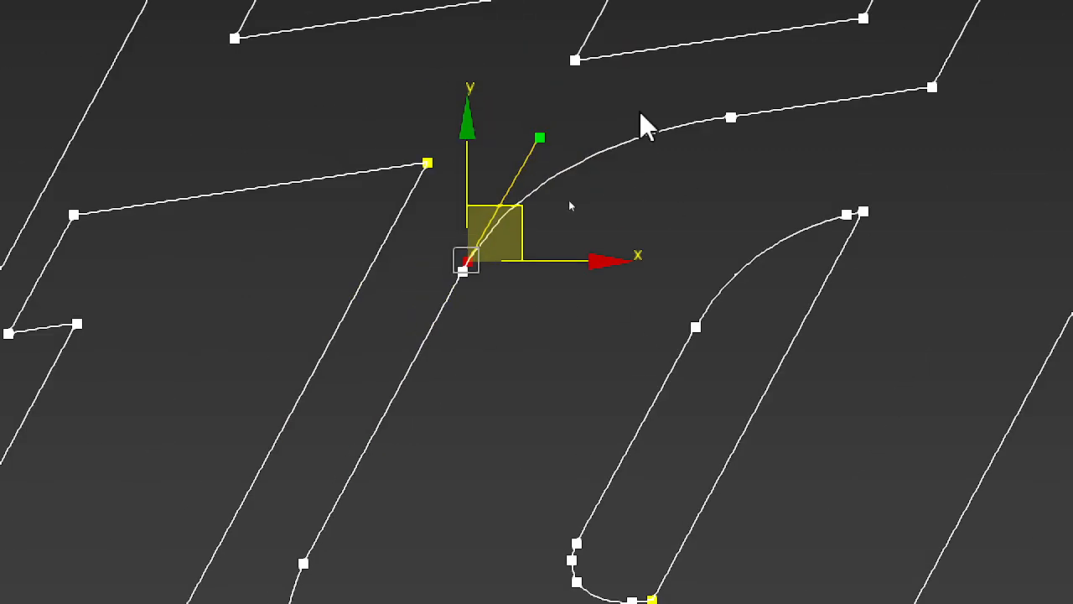
Step: Try moving the top curve vertex of the first a's bowl and the corner joining it to the stem, undoing each move
{"action": "middle_click_drag", "start_coordinate": [642, 117], "coordinate": [567, 200]}
{"action": "left_click_drag", "start_coordinate": [629, 202], "coordinate": [573, 330]}
{"action": "key", "text": "ctrl+z"}
{"action": "left_click_drag", "start_coordinate": [829, 165], "coordinate": [829, 252]}
{"action": "key", "text": "ctrl+z"}
{"action": "middle_click_drag", "start_coordinate": [1007, 79], "coordinate": [562, 216]}
{"action": "middle_click_drag", "start_coordinate": [664, 119], "coordinate": [663, 160]}
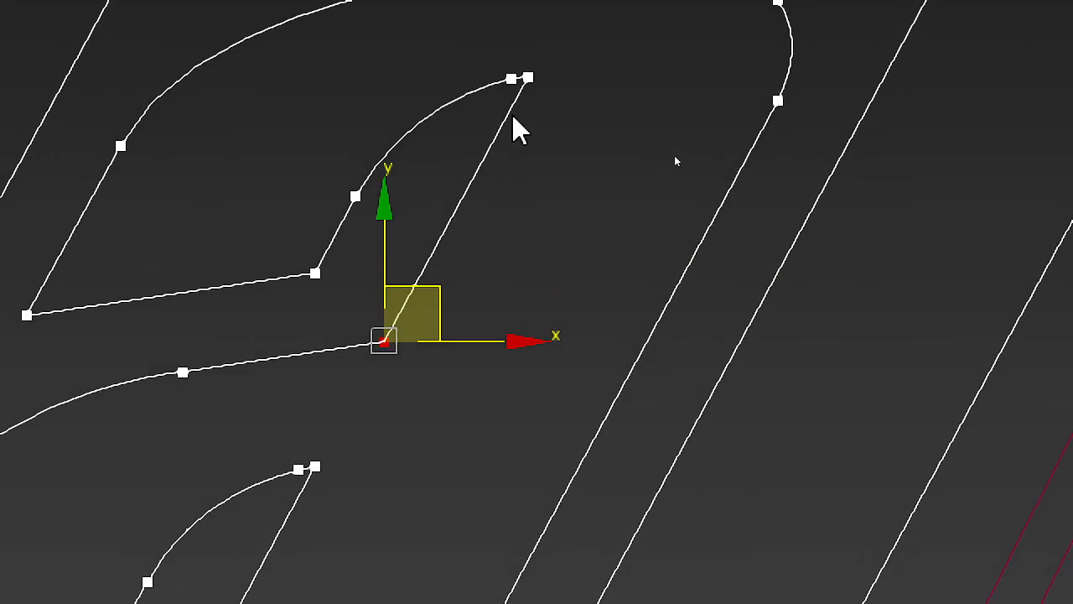
Step: Try moving the vertices around the notch beneath the first a's arch and the arch's end corners, undoing each move
{"action": "left_click_drag", "start_coordinate": [531, 79], "coordinate": [572, 160]}
{"action": "key", "text": "ctrl+z"}
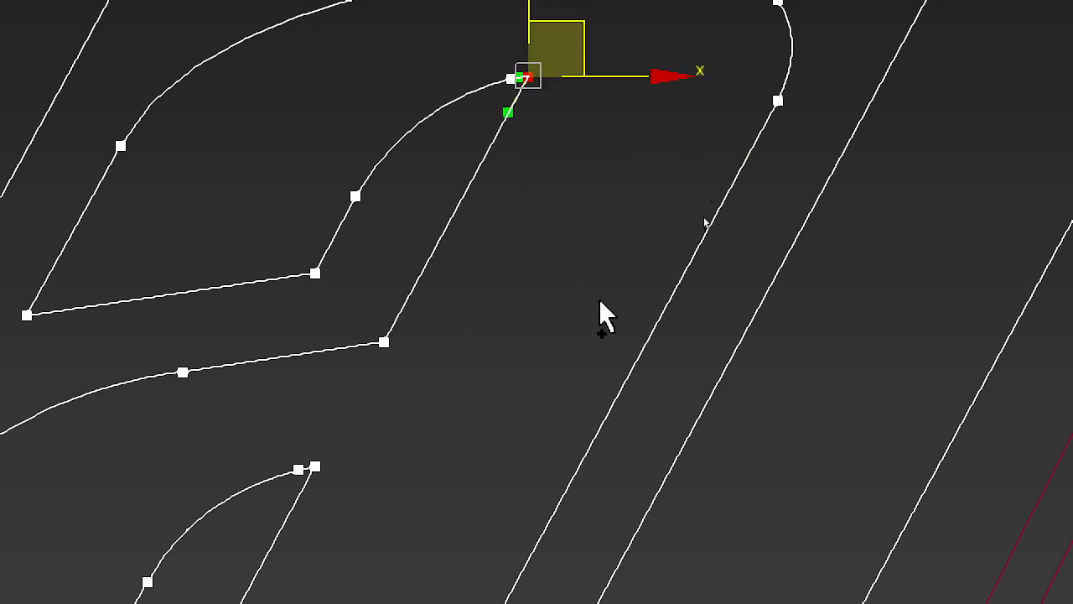
{"action": "left_click", "coordinate": [487, 66]}
{"action": "left_click_drag", "start_coordinate": [508, 78], "coordinate": [444, 67]}
{"action": "key", "text": "ctrl+z"}
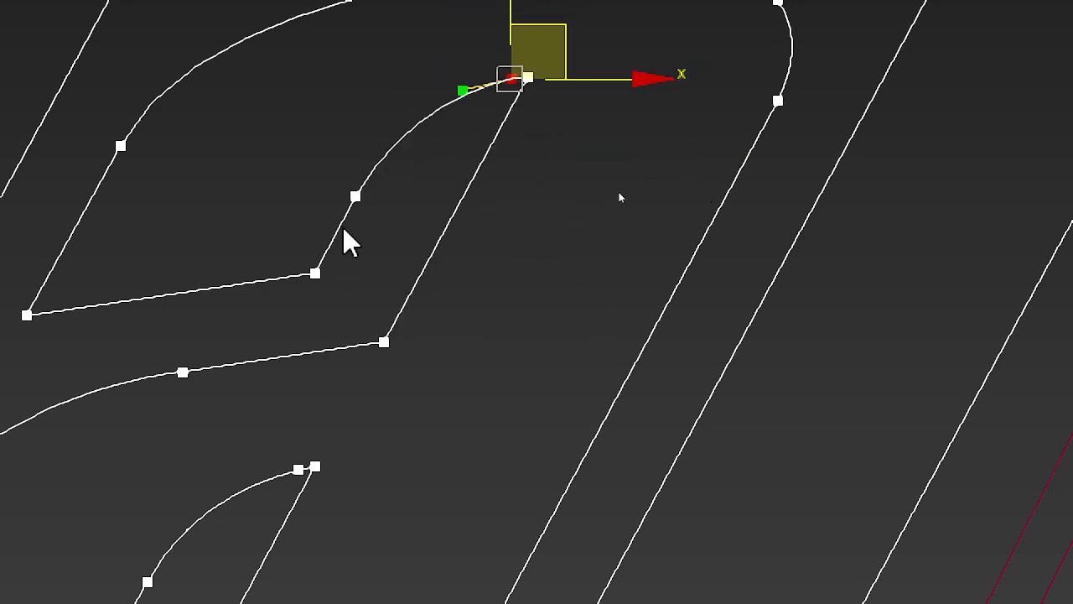
{"action": "left_click", "coordinate": [355, 198]}
{"action": "left_click", "coordinate": [314, 273]}
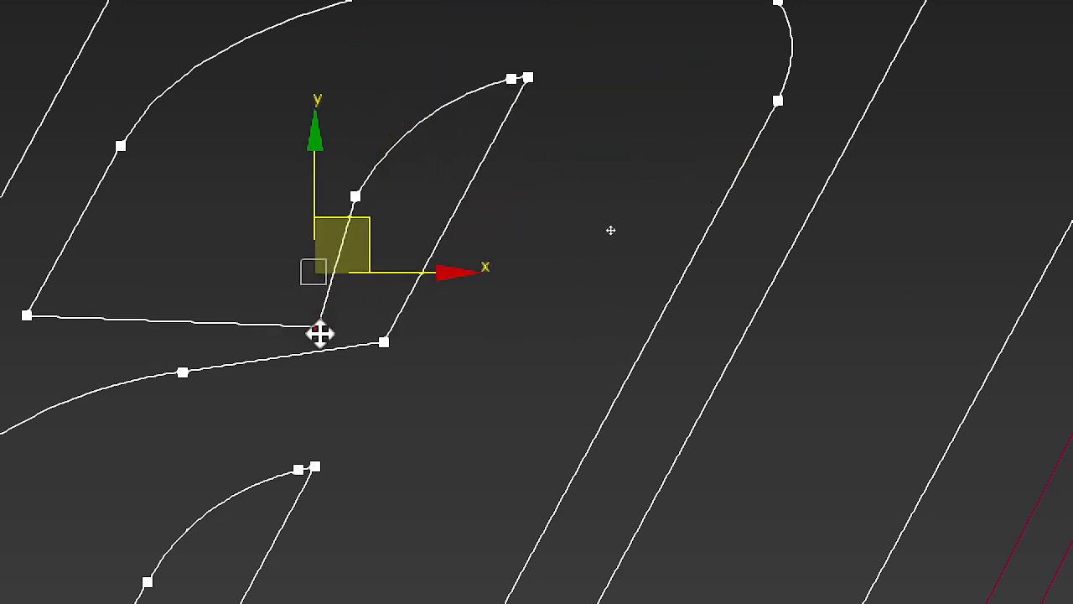
{"action": "left_click", "coordinate": [27, 315]}
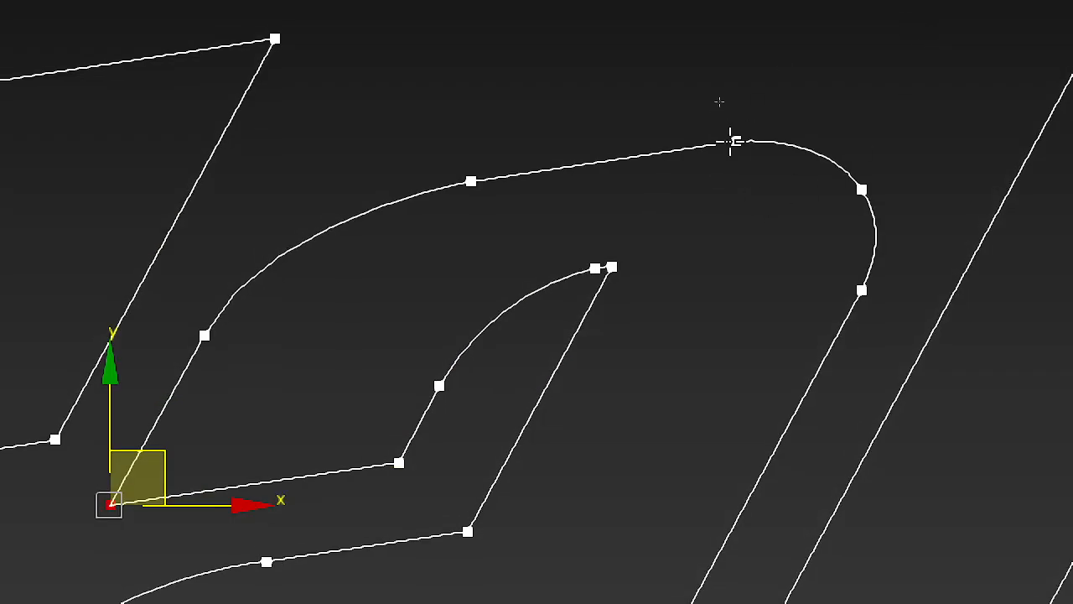
Step: Try moving the two vertices where the first a's arch curves into its outer stem, undoing each move
{"action": "left_click", "coordinate": [732, 143]}
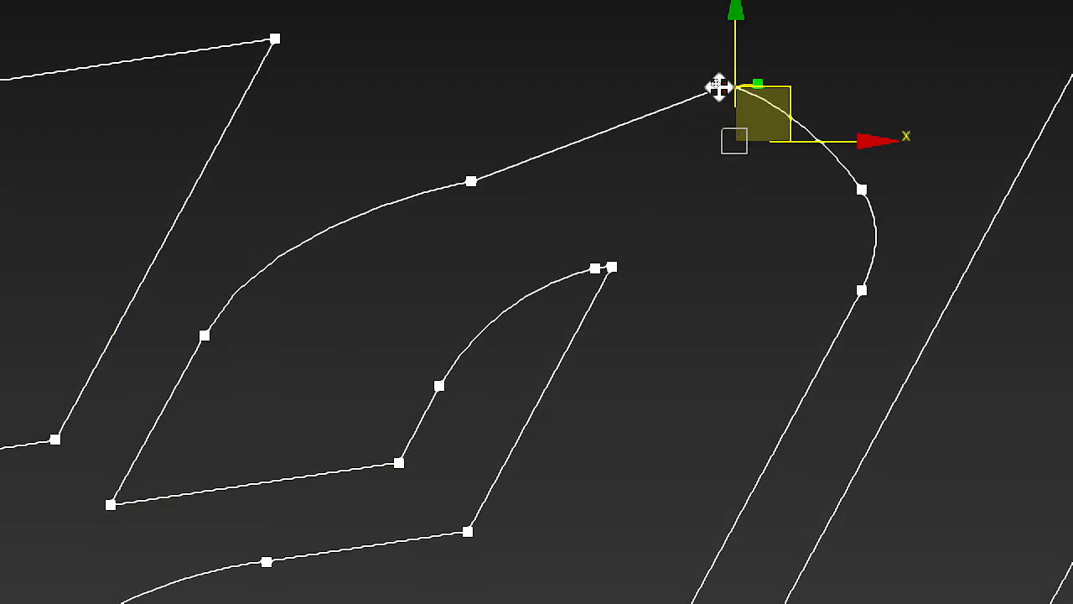
{"action": "left_click_drag", "start_coordinate": [862, 190], "coordinate": [926, 128]}
{"action": "key", "text": "ctrl+z"}
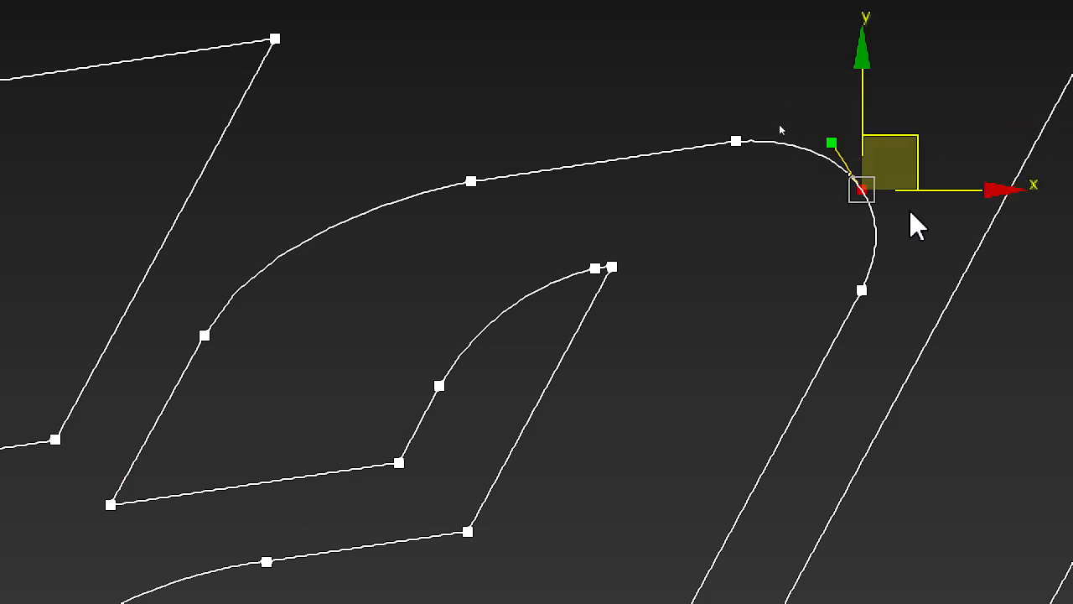
Step: Delete the duplicate vertex overlapping the first vertex on the a's arch curve, and test the remaining vertex with a move that is undone
{"action": "scroll", "coordinate": [911, 213], "scroll_direction": "up", "scroll_amount": 5}
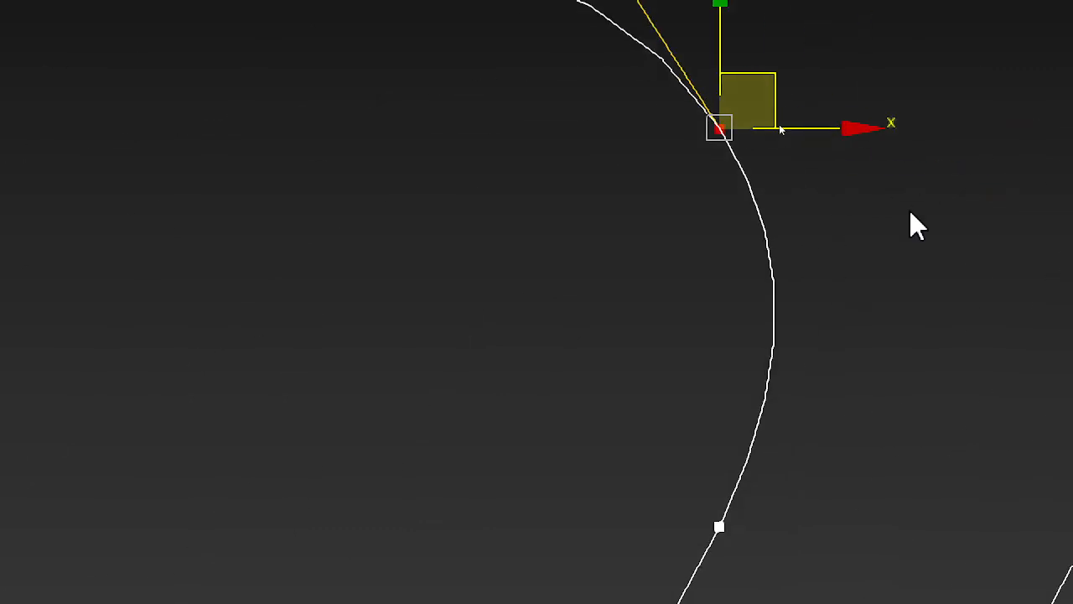
{"action": "left_click_drag", "start_coordinate": [766, 86], "coordinate": [753, 57]}
{"action": "scroll", "coordinate": [716, 335], "scroll_direction": "down", "scroll_amount": 2}
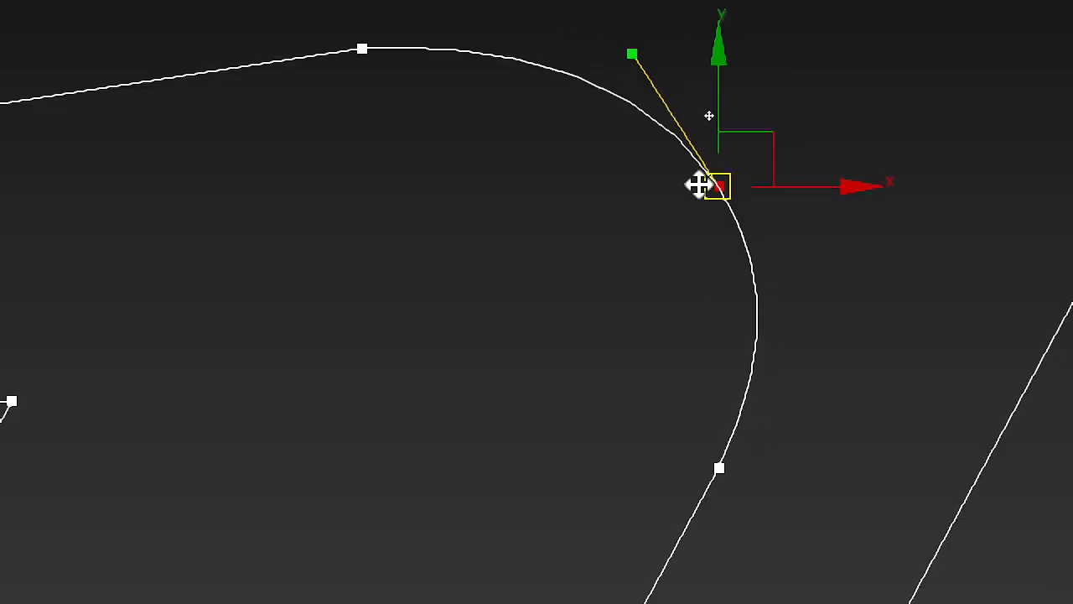
{"action": "middle_click_drag", "start_coordinate": [699, 185], "coordinate": [506, 304]}
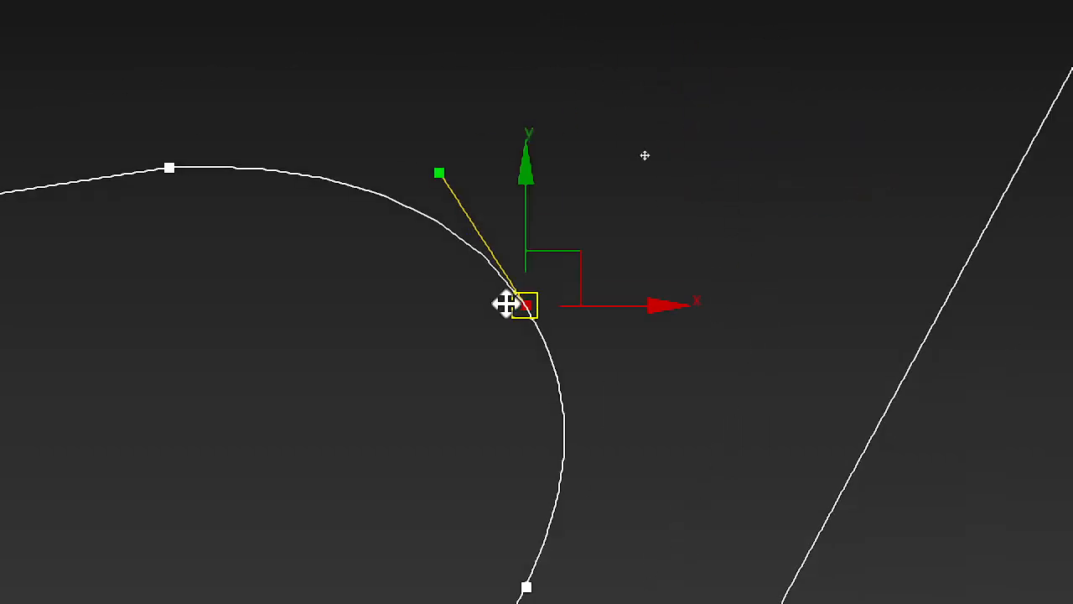
{"action": "left_click", "coordinate": [530, 375]}
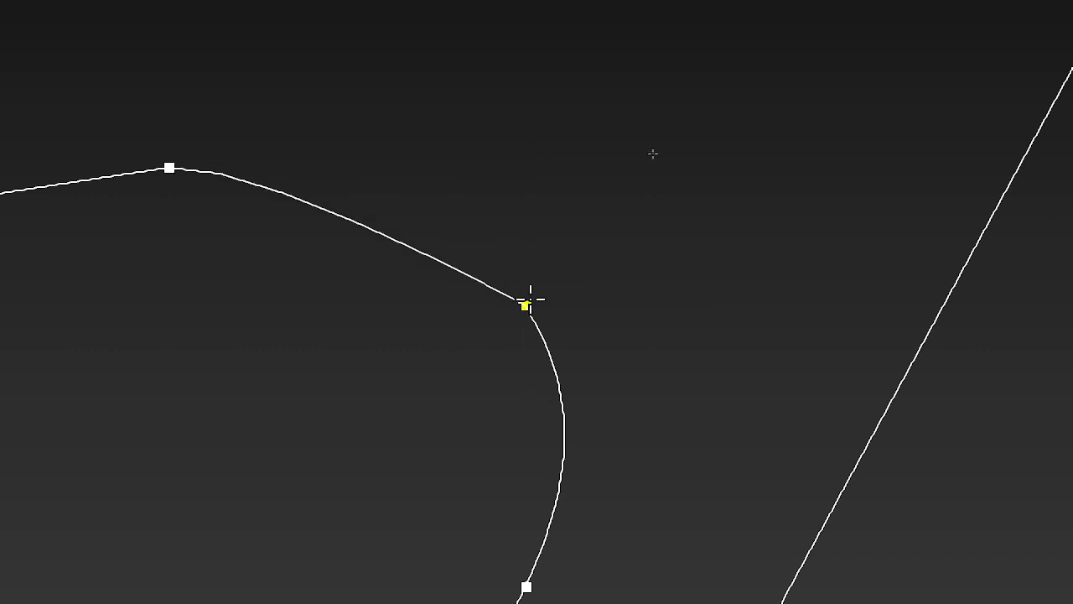
{"action": "left_click_drag", "start_coordinate": [528, 300], "coordinate": [596, 219]}
{"action": "key", "text": "ctrl+z"}
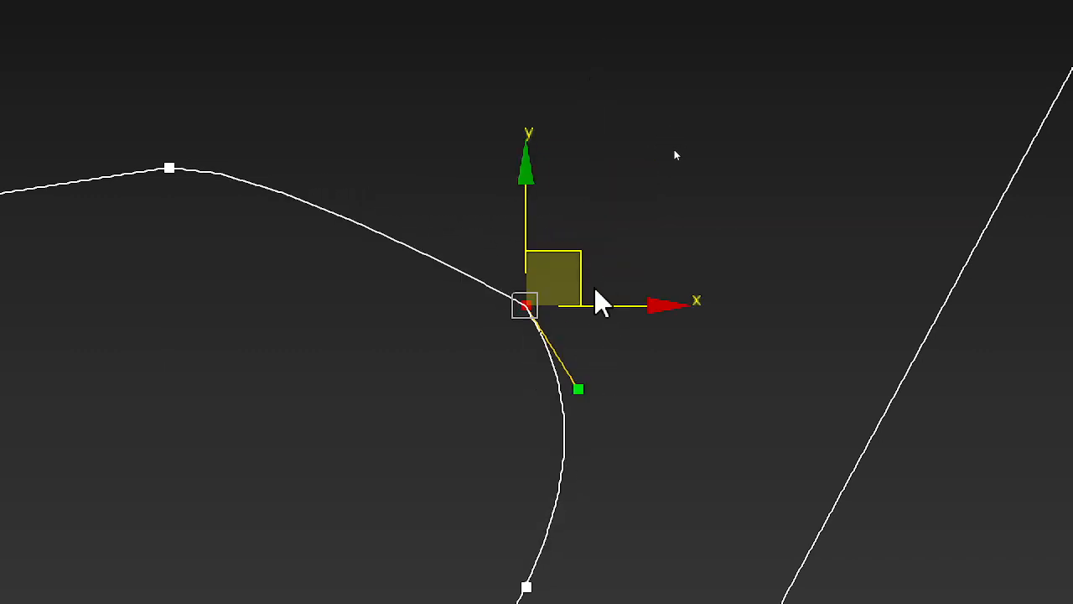
Step: Try converting the remaining first vertex on the a's arch curve from Bezier Corner to Bezier
{"action": "right_click", "coordinate": [526, 294]}
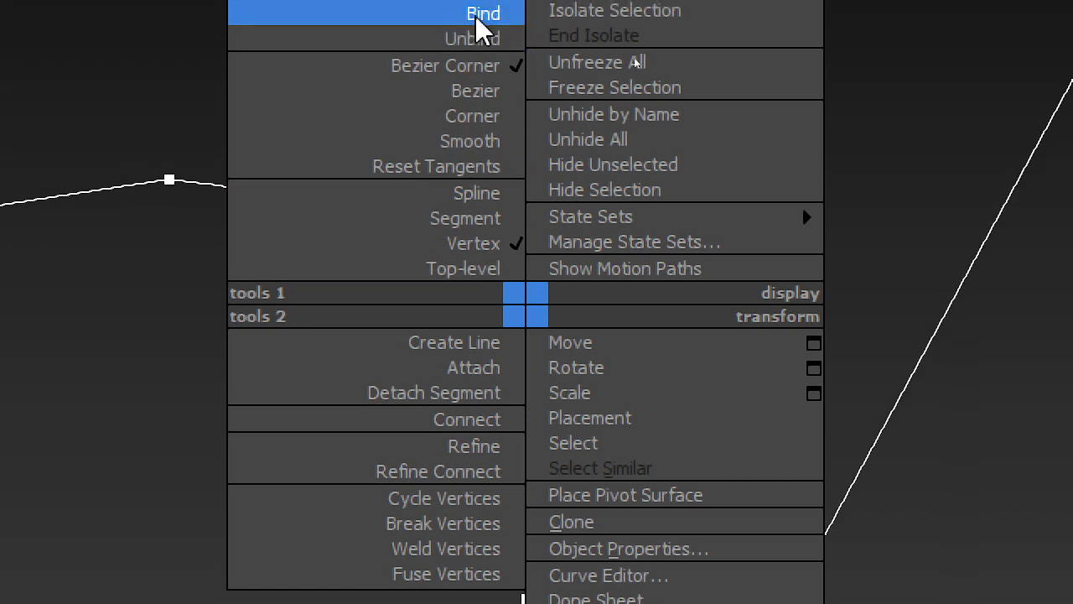
{"action": "left_click", "coordinate": [472, 59]}
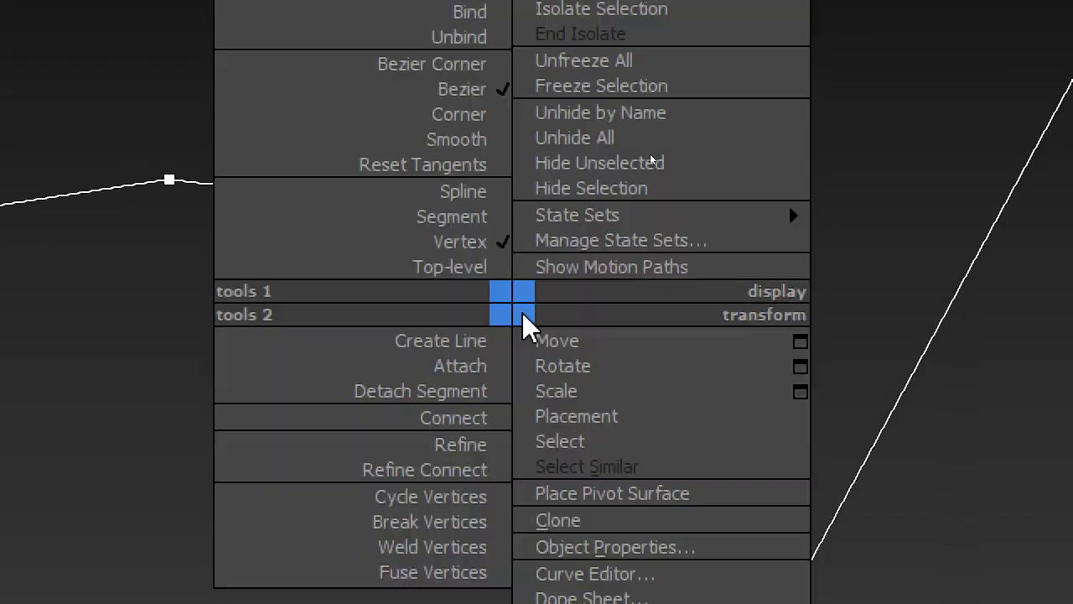
{"action": "right_click", "coordinate": [513, 308]}
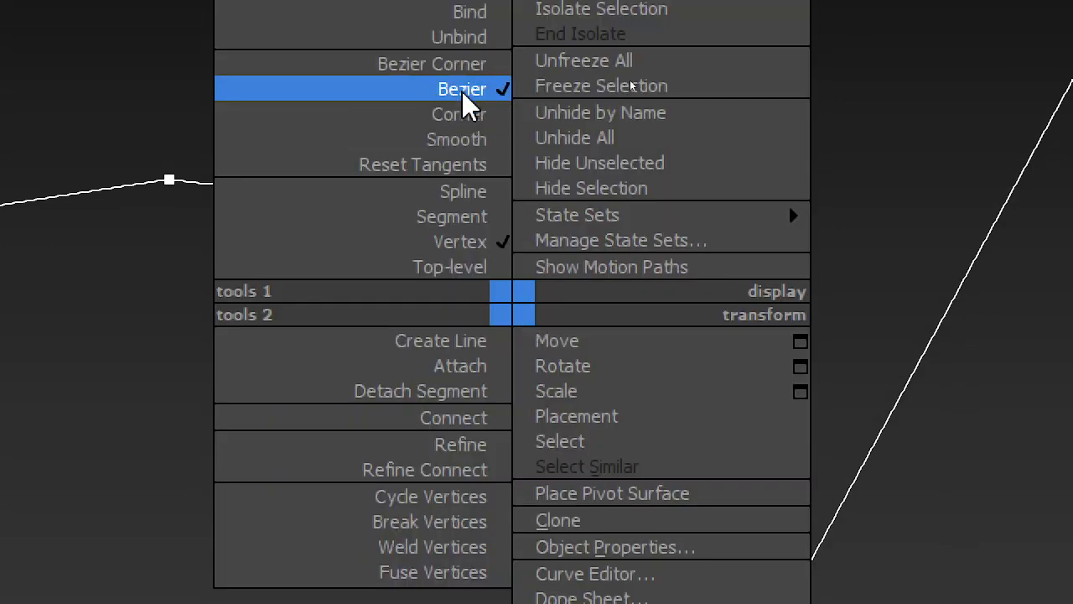
{"action": "left_click", "coordinate": [463, 91]}
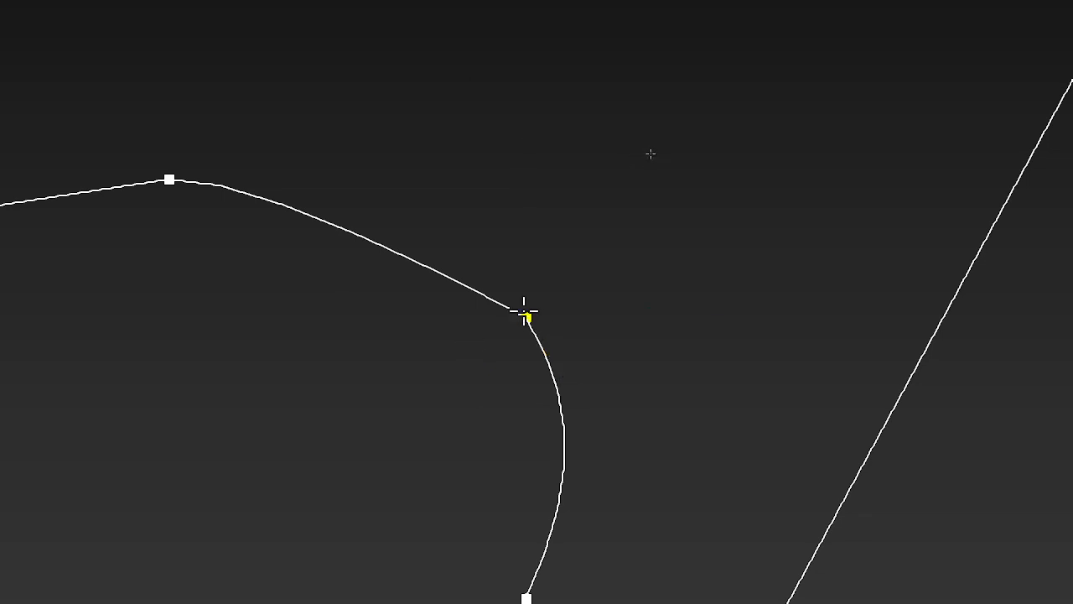
{"action": "left_click", "coordinate": [525, 315]}
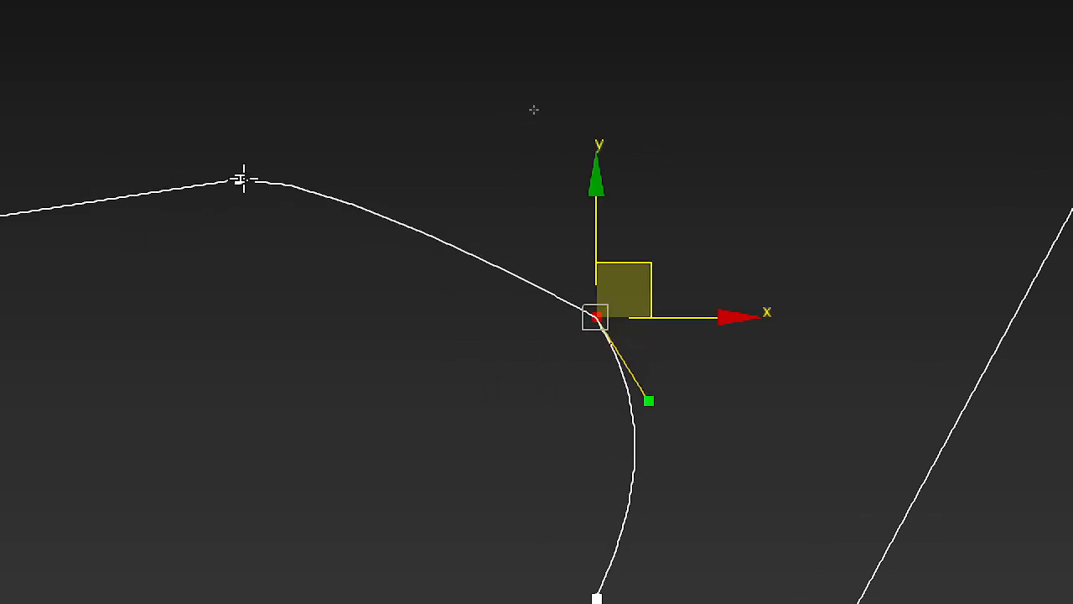
Step: Select the neighbouring vertex at the top of the a's arch and examine its tangent handle up close
{"action": "left_click", "coordinate": [243, 179]}
{"action": "left_click", "coordinate": [368, 145]}
{"action": "left_click", "coordinate": [242, 181]}
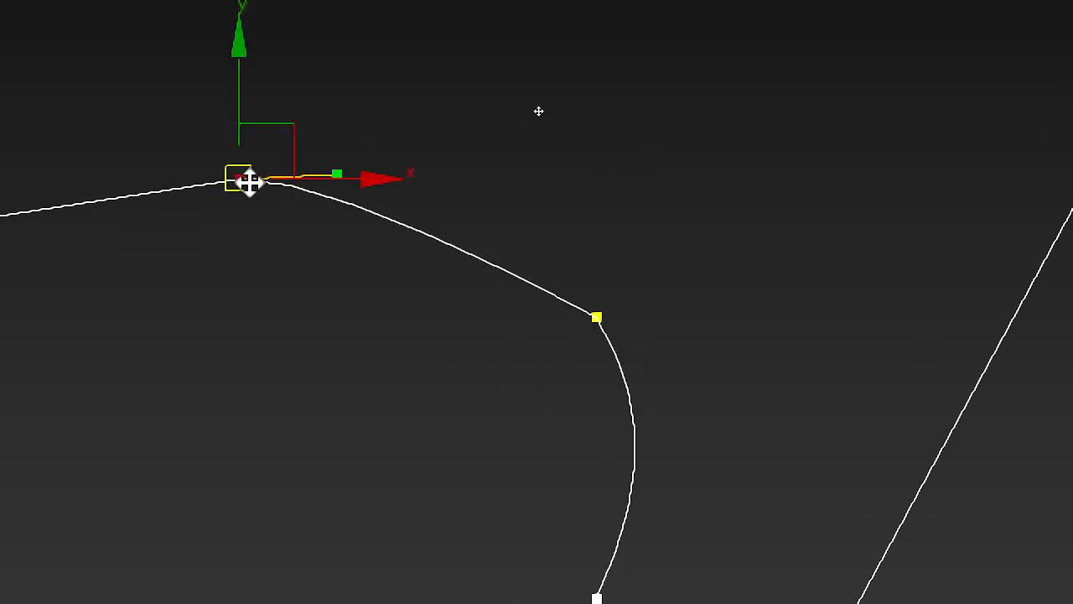
{"action": "scroll", "coordinate": [324, 171], "scroll_direction": "up", "scroll_amount": 2}
{"action": "scroll", "coordinate": [347, 166], "scroll_direction": "up", "scroll_amount": 2}
{"action": "left_click_drag", "start_coordinate": [320, 191], "coordinate": [343, 177]}
{"action": "scroll", "coordinate": [343, 177], "scroll_direction": "down", "scroll_amount": 6}
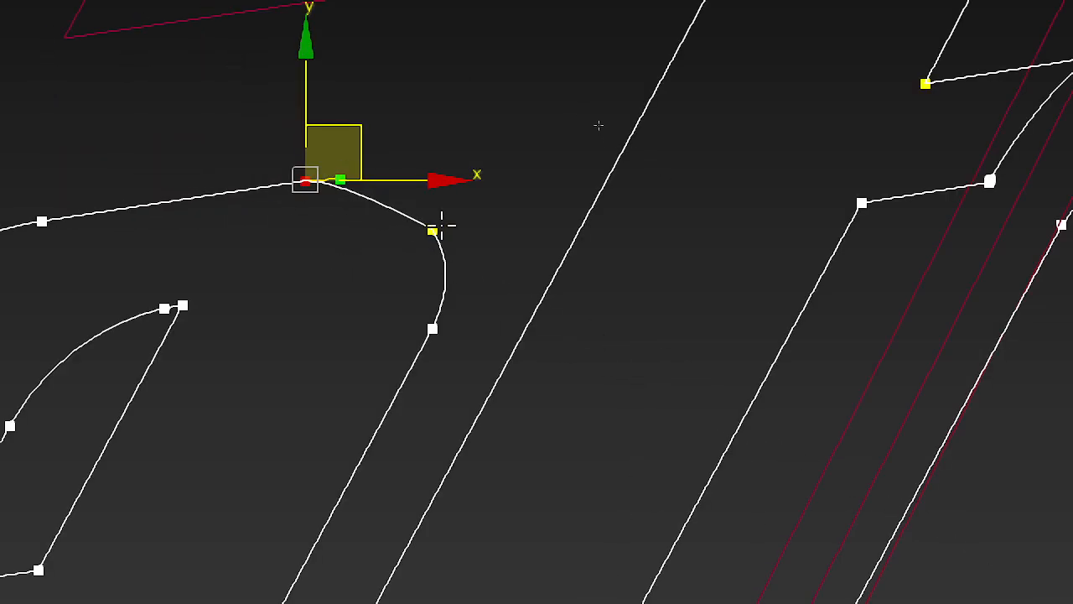
Step: Reselect the arch curve's first vertex, try the Bezier type on it again and test it with a move that is undone
{"action": "left_click", "coordinate": [436, 227]}
{"action": "right_click", "coordinate": [429, 244]}
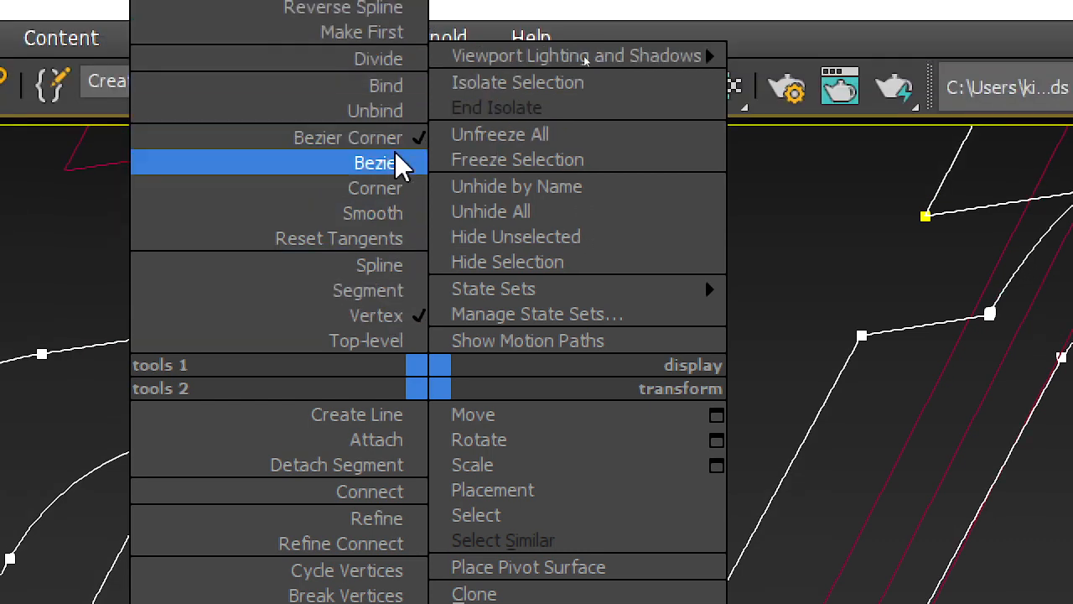
{"action": "left_click", "coordinate": [411, 30]}
{"action": "scroll", "coordinate": [423, 394], "scroll_direction": "up", "scroll_amount": 3}
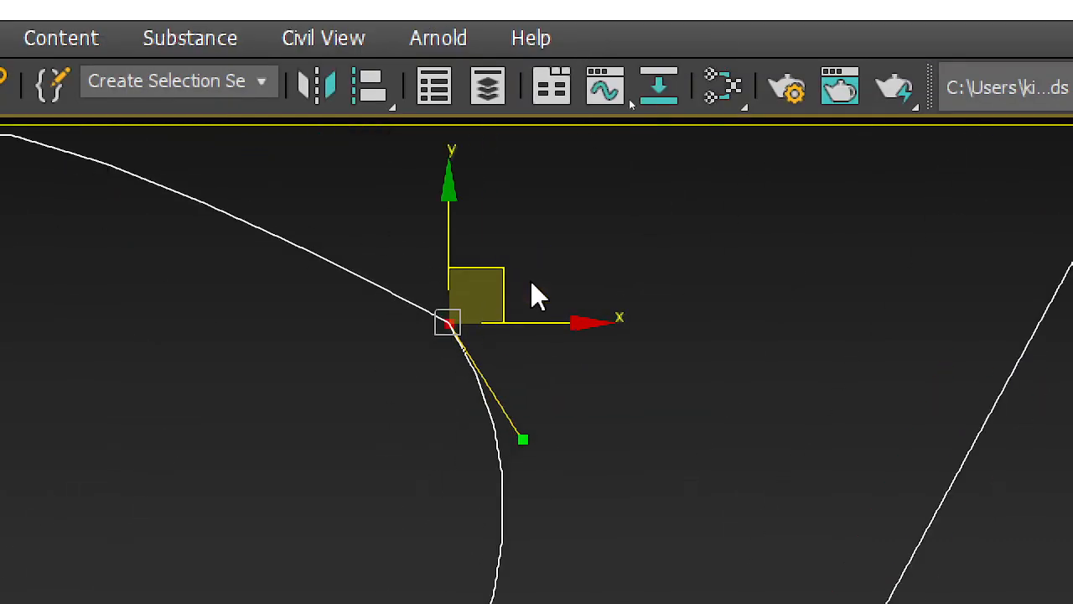
{"action": "left_click", "coordinate": [398, 325]}
{"action": "left_click", "coordinate": [438, 323]}
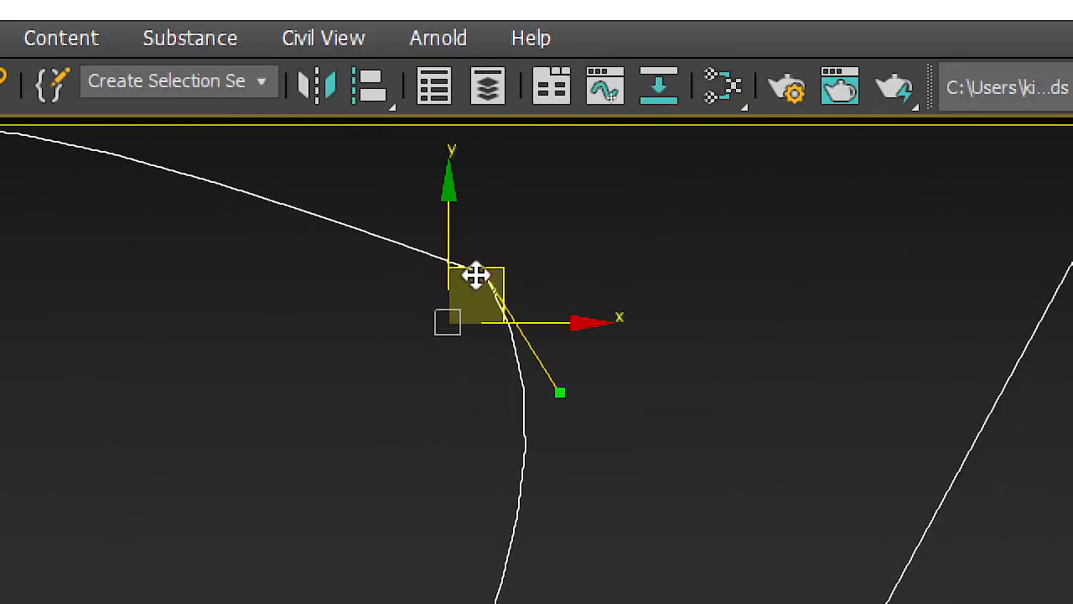
{"action": "scroll", "coordinate": [444, 492], "scroll_direction": "down", "scroll_amount": 2}
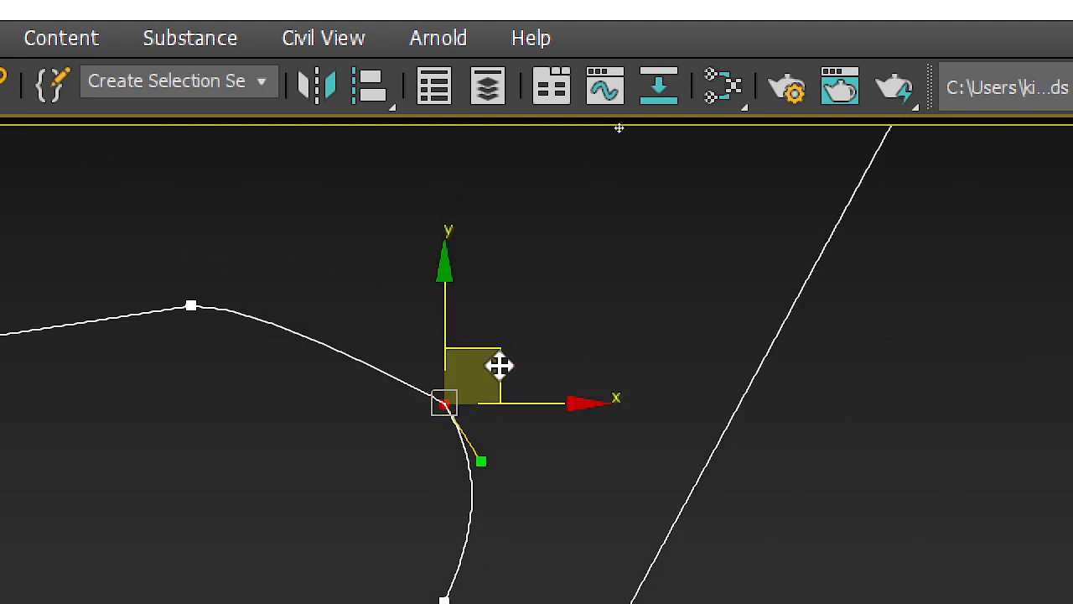
Step: Convert the arch curve's first vertex to Corner and then Bezier, and adjust its upper tangent handle to restore the a's rounded curve
{"action": "right_click", "coordinate": [501, 381]}
{"action": "left_click", "coordinate": [444, 210]}
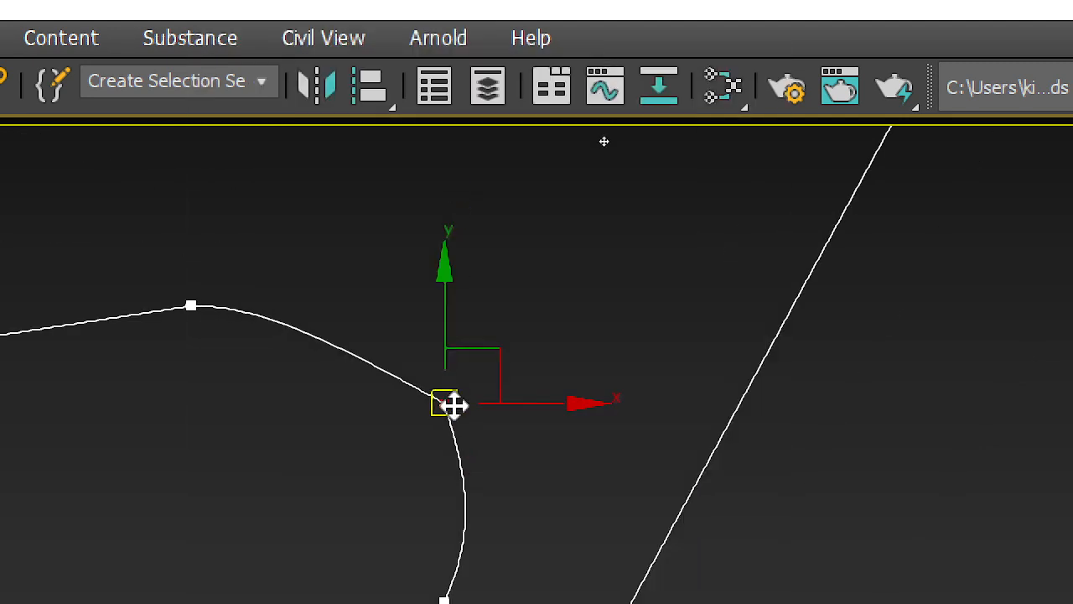
{"action": "right_click", "coordinate": [452, 404]}
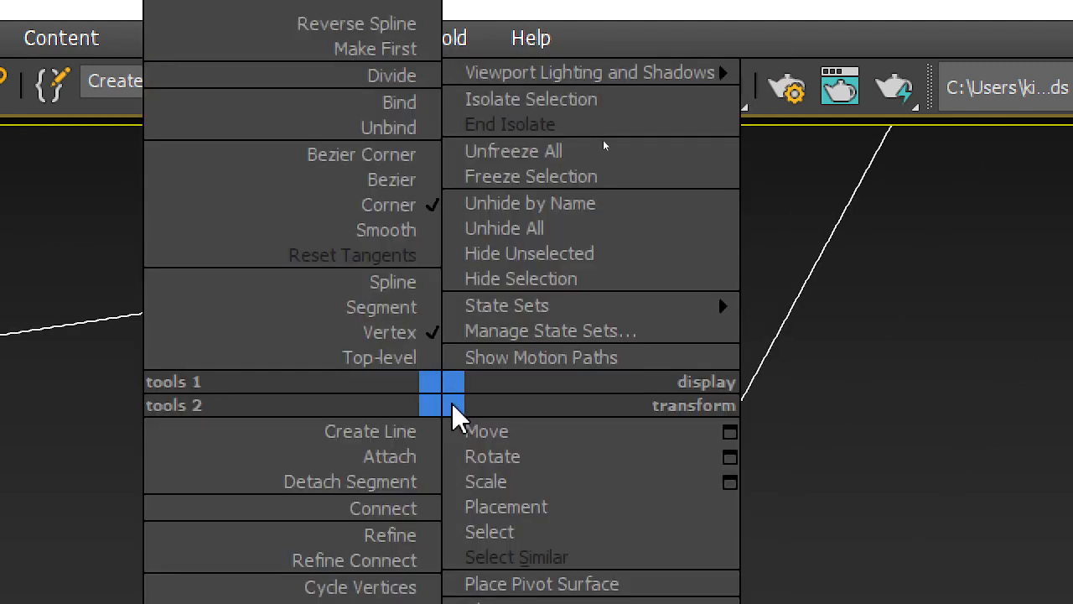
{"action": "left_click", "coordinate": [403, 176]}
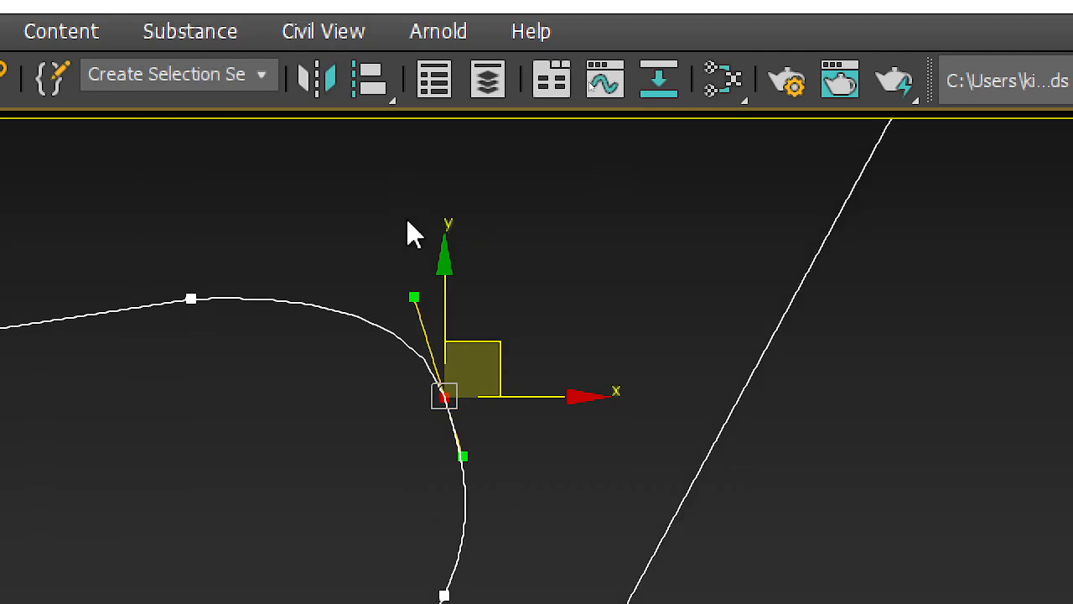
{"action": "left_click_drag", "start_coordinate": [409, 288], "coordinate": [378, 307]}
{"action": "scroll", "coordinate": [410, 277], "scroll_direction": "down", "scroll_amount": 3}
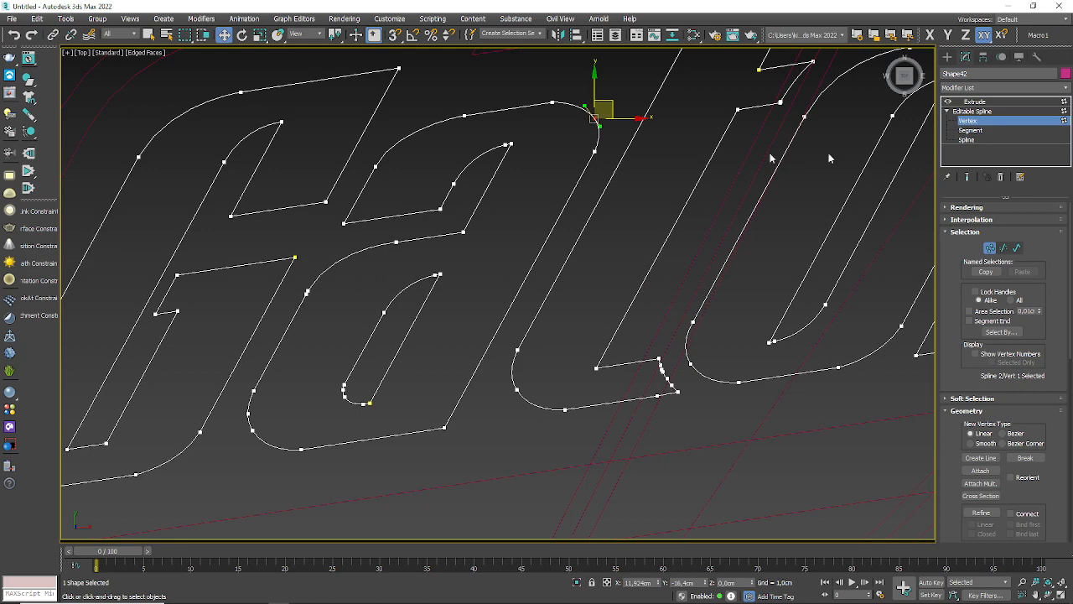
Step: Leave vertex editing, return to the Extrude modifier and inspect the caps along the lettering for letters still unfilled
{"action": "left_click", "coordinate": [1055, 123]}
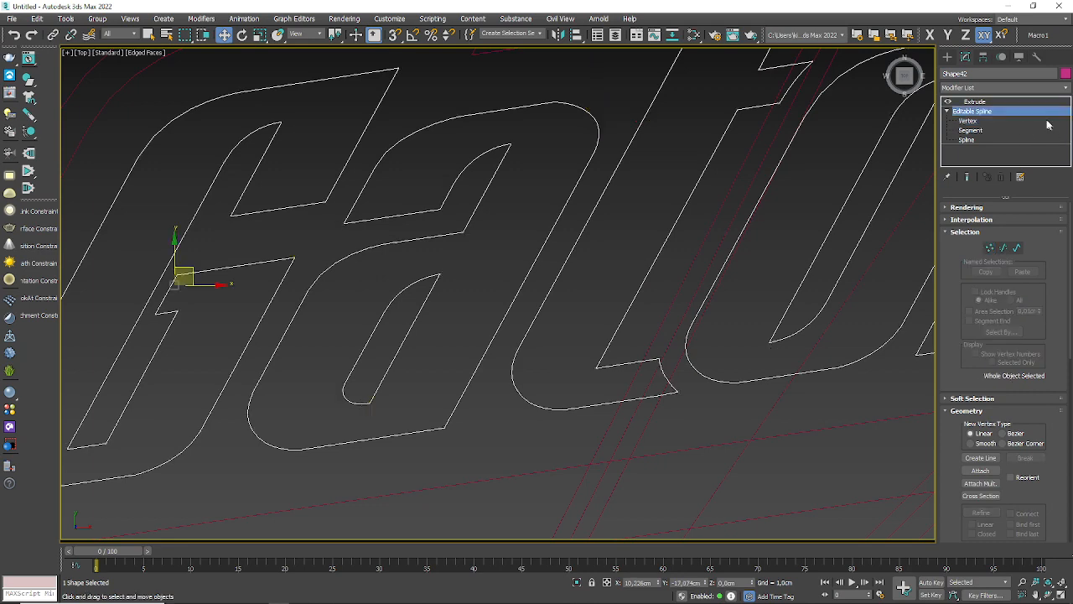
{"action": "left_click", "coordinate": [975, 102]}
{"action": "scroll", "coordinate": [671, 297], "scroll_direction": "down", "scroll_amount": 3}
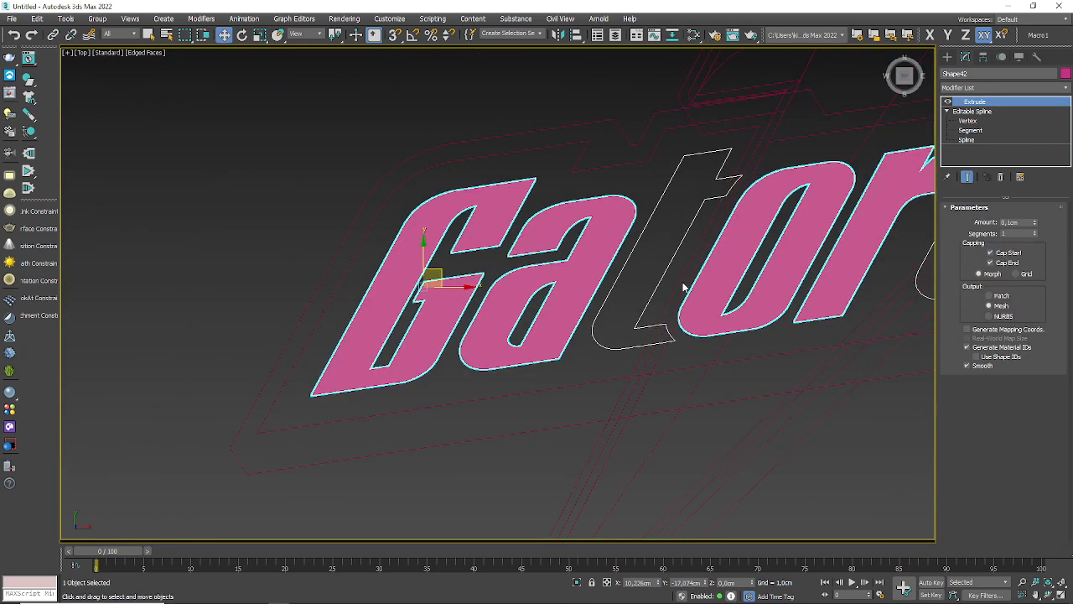
{"action": "middle_click_drag", "start_coordinate": [683, 288], "coordinate": [432, 372]}
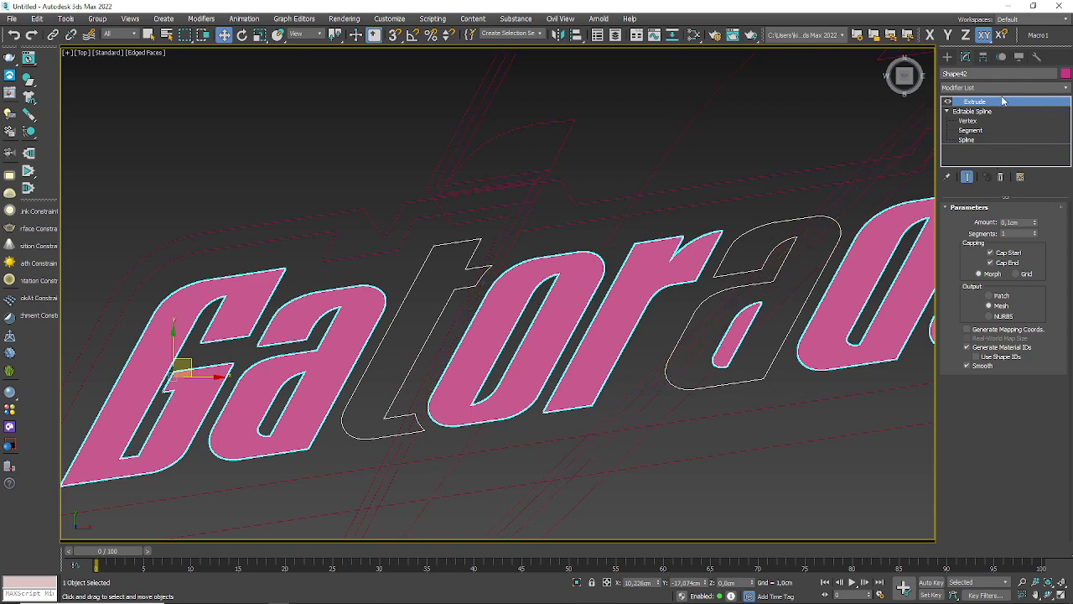
Step: Test the vertices at both ends of the second a's arch for duplicates, using moves that are undone
{"action": "left_click", "coordinate": [968, 121]}
{"action": "scroll", "coordinate": [616, 243], "scroll_direction": "up", "scroll_amount": 6}
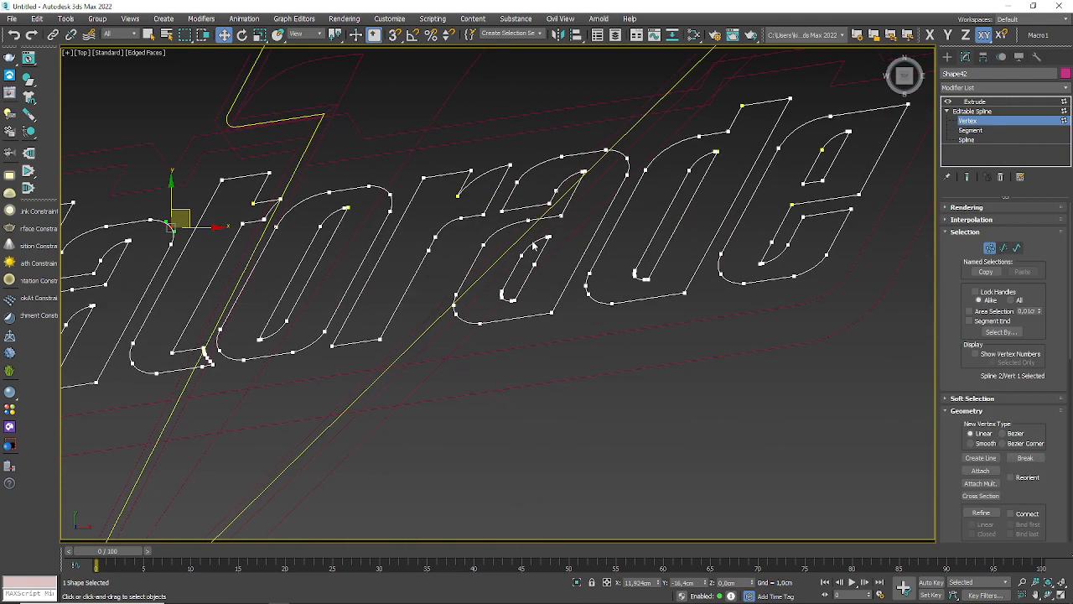
{"action": "mouse_move", "coordinate": [681, 221]}
{"action": "middle_mouse_down"}
{"action": "mouse_move", "coordinate": [598, 375]}
{"action": "mouse_move", "coordinate": [689, 208]}
{"action": "middle_mouse_up"}
{"action": "scroll", "coordinate": [391, 465], "scroll_direction": "up", "scroll_amount": 4}
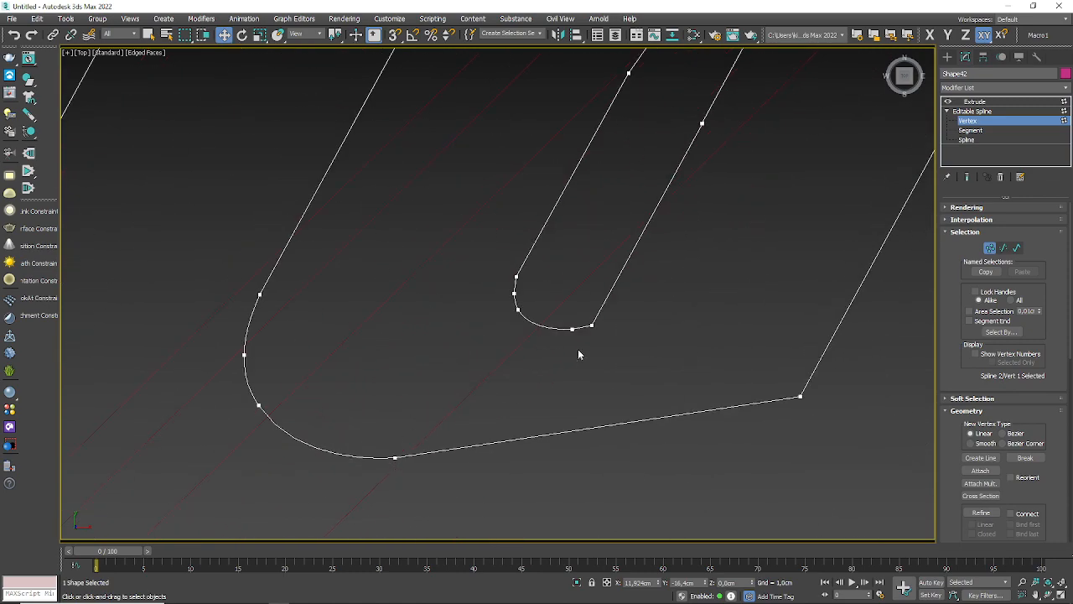
{"action": "scroll", "coordinate": [578, 349], "scroll_direction": "down", "scroll_amount": 5}
{"action": "scroll", "coordinate": [604, 228], "scroll_direction": "up", "scroll_amount": 3}
{"action": "scroll", "coordinate": [628, 379], "scroll_direction": "up", "scroll_amount": 3}
{"action": "scroll", "coordinate": [628, 379], "scroll_direction": "up", "scroll_amount": 3}
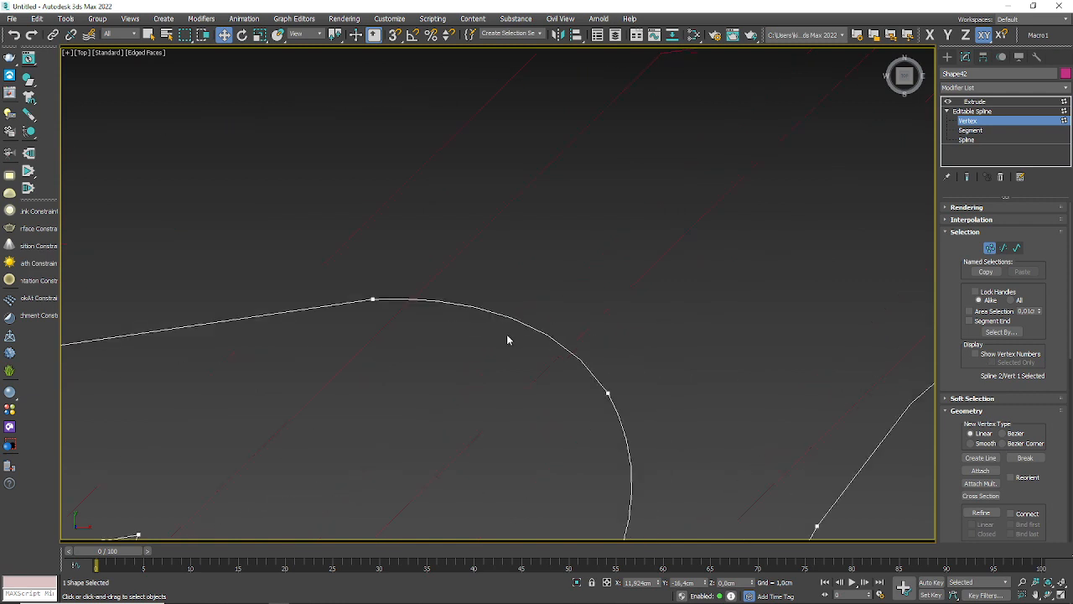
{"action": "left_click_drag", "start_coordinate": [381, 304], "coordinate": [400, 242]}
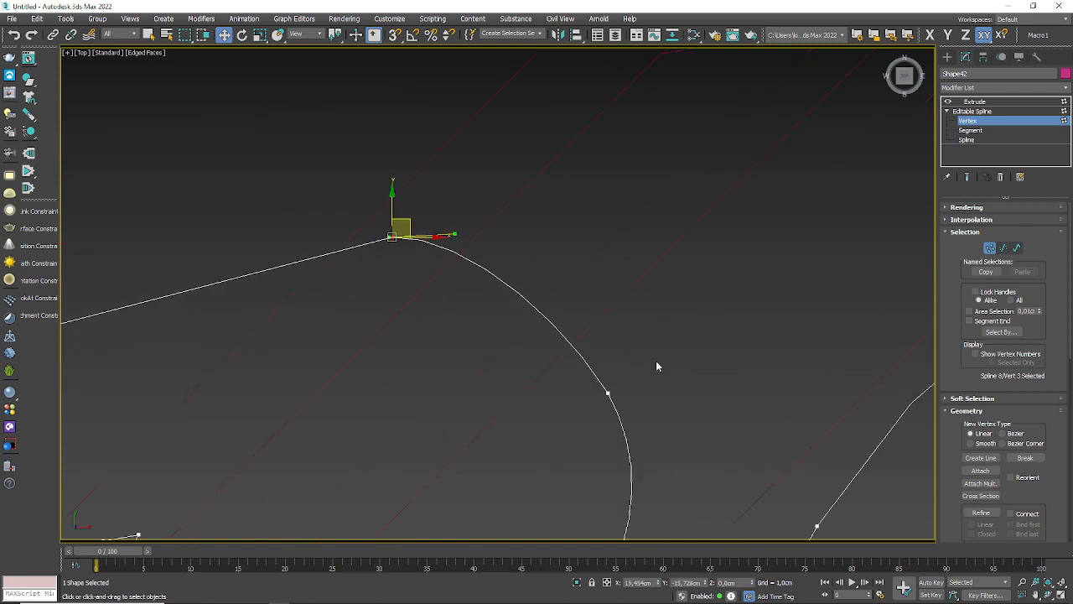
{"action": "middle_click_drag", "start_coordinate": [661, 365], "coordinate": [604, 225]}
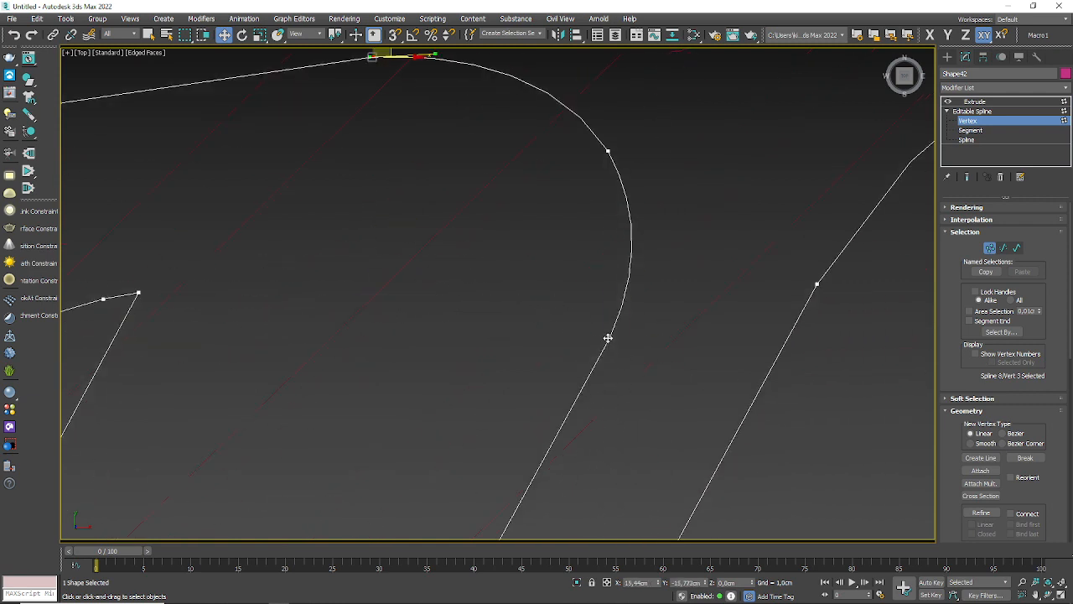
{"action": "left_click_drag", "start_coordinate": [608, 338], "coordinate": [523, 378]}
{"action": "key", "text": "ctrl+z"}
Step: Pull apart the overlapping vertices on the second a's arch curve and delete the duplicate
{"action": "left_click_drag", "start_coordinate": [608, 151], "coordinate": [667, 110]}
{"action": "middle_click_drag", "start_coordinate": [677, 126], "coordinate": [598, 236]}
{"action": "key", "text": "Delete"}
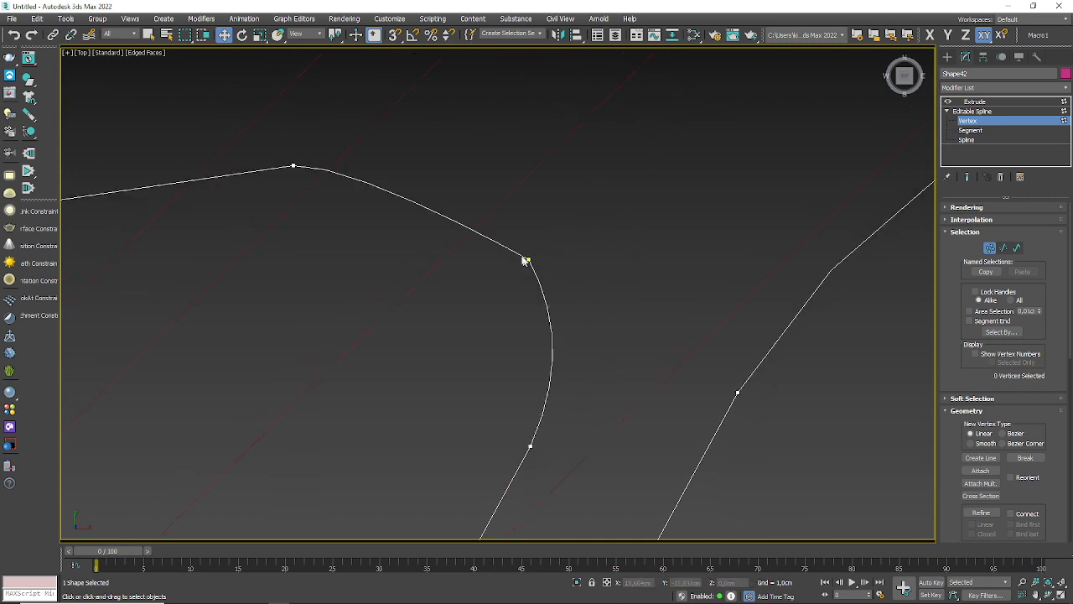
Step: Convert the second a's remaining arch vertex to Corner and then Bezier, and adjust its tangent handle to round the curve
{"action": "right_click", "coordinate": [529, 260]}
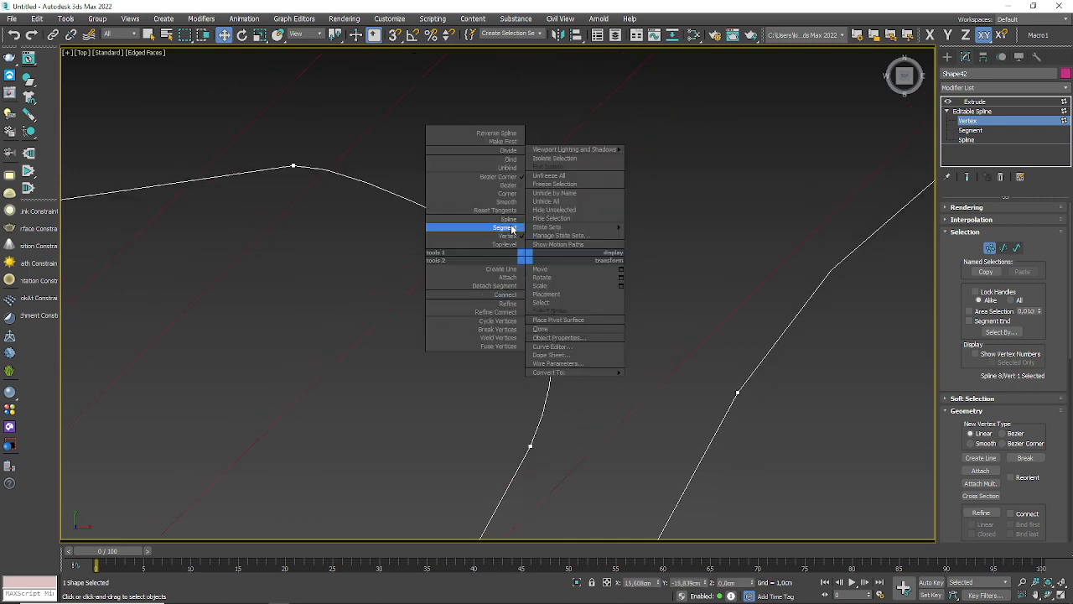
{"action": "left_click", "coordinate": [509, 194]}
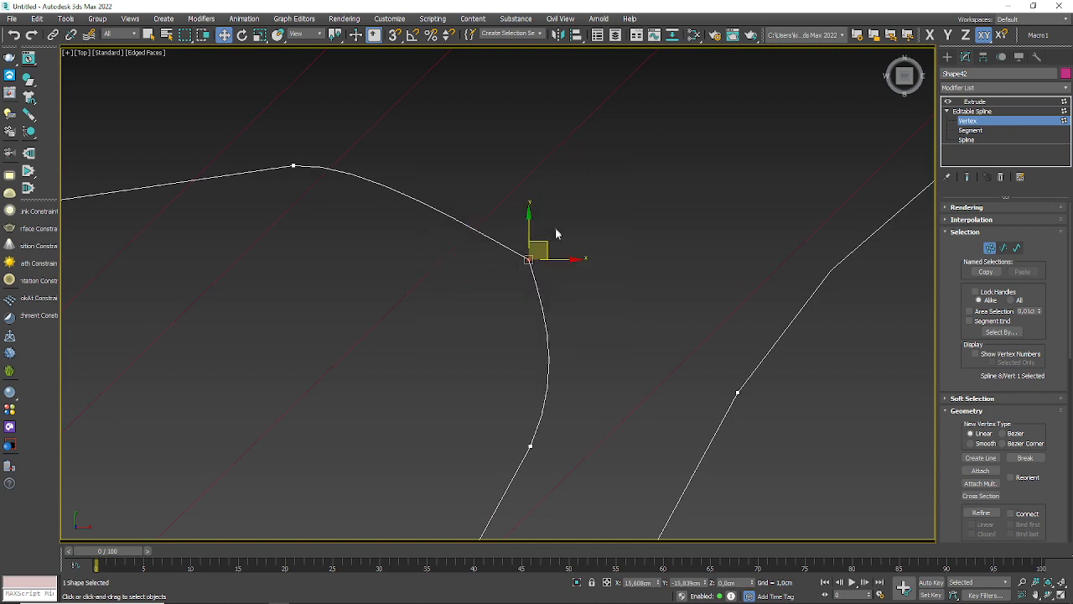
{"action": "right_click", "coordinate": [530, 262]}
{"action": "left_click", "coordinate": [510, 191]}
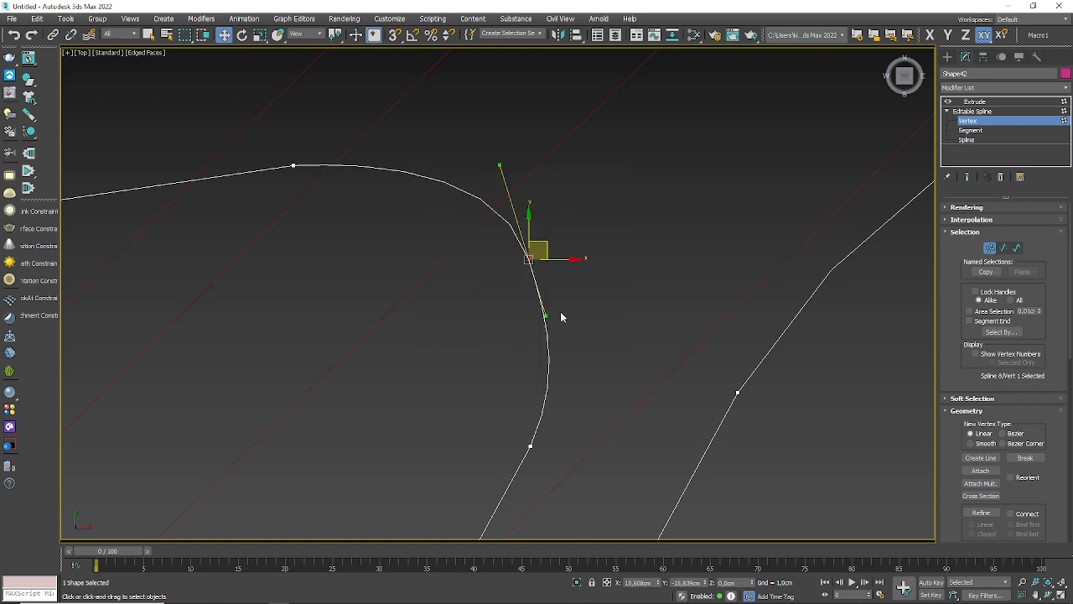
{"action": "left_click_drag", "start_coordinate": [501, 164], "coordinate": [489, 187]}
{"action": "scroll", "coordinate": [554, 160], "scroll_direction": "down", "scroll_amount": 3}
{"action": "scroll", "coordinate": [565, 236], "scroll_direction": "down", "scroll_amount": 2}
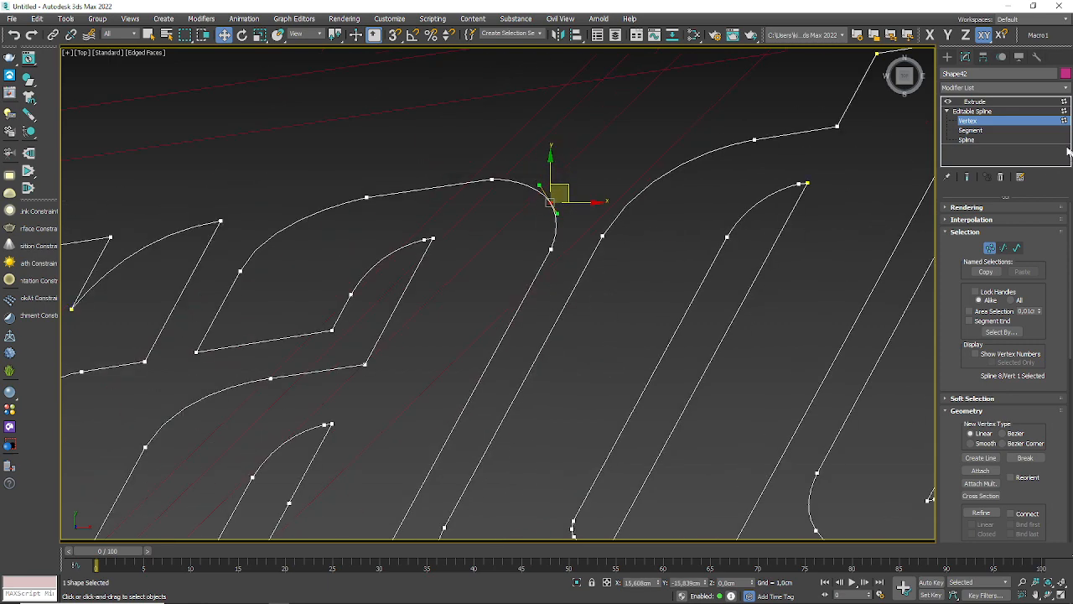
Step: Return to the Extrude modifier and check the caps of the second a and the letter t
{"action": "left_click", "coordinate": [1001, 122]}
{"action": "left_click", "coordinate": [975, 101]}
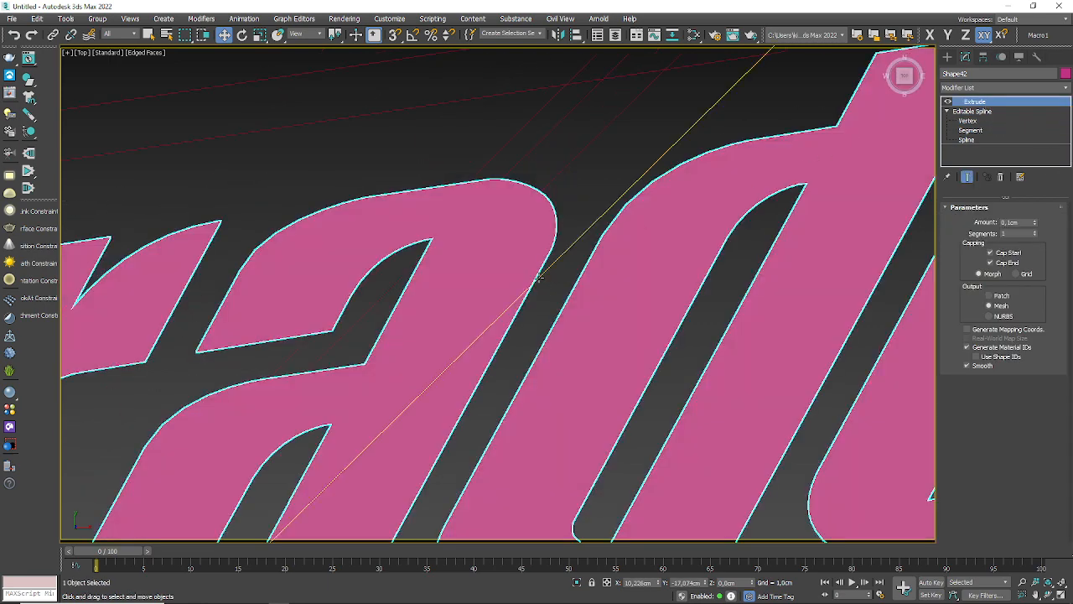
{"action": "scroll", "coordinate": [499, 365], "scroll_direction": "down", "scroll_amount": 3}
{"action": "scroll", "coordinate": [285, 369], "scroll_direction": "up", "scroll_amount": 6}
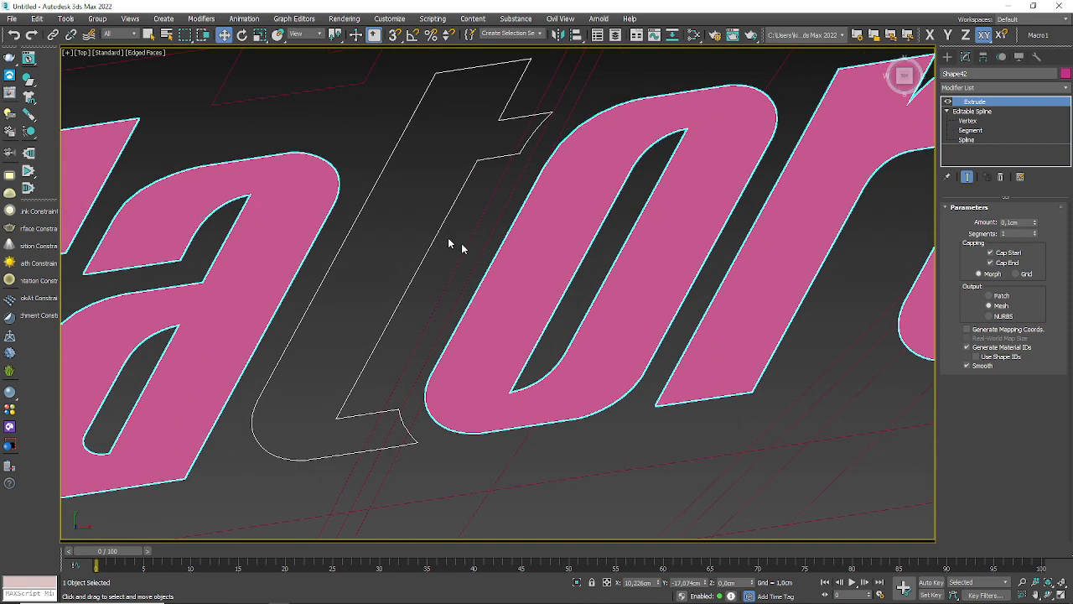
Step: Check the t's first vertex at the crossbar corner for a duplicate, using test moves that are undone
{"action": "left_click", "coordinate": [967, 121]}
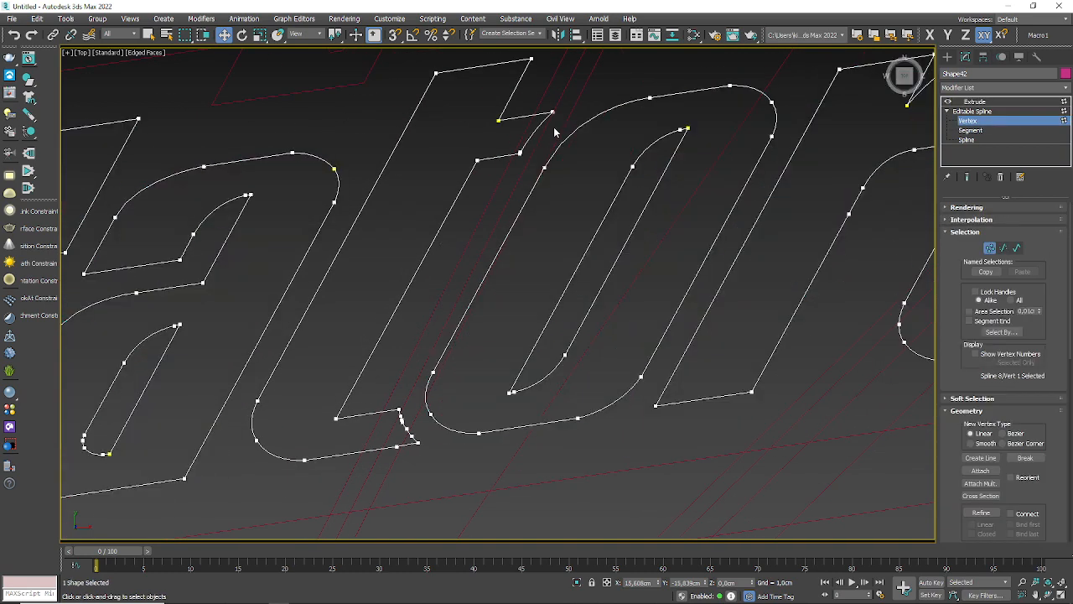
{"action": "left_click_drag", "start_coordinate": [500, 122], "coordinate": [481, 114]}
{"action": "key", "text": "ctrl+z"}
{"action": "scroll", "coordinate": [512, 119], "scroll_direction": "up", "scroll_amount": 2}
{"action": "scroll", "coordinate": [512, 119], "scroll_direction": "up", "scroll_amount": 4}
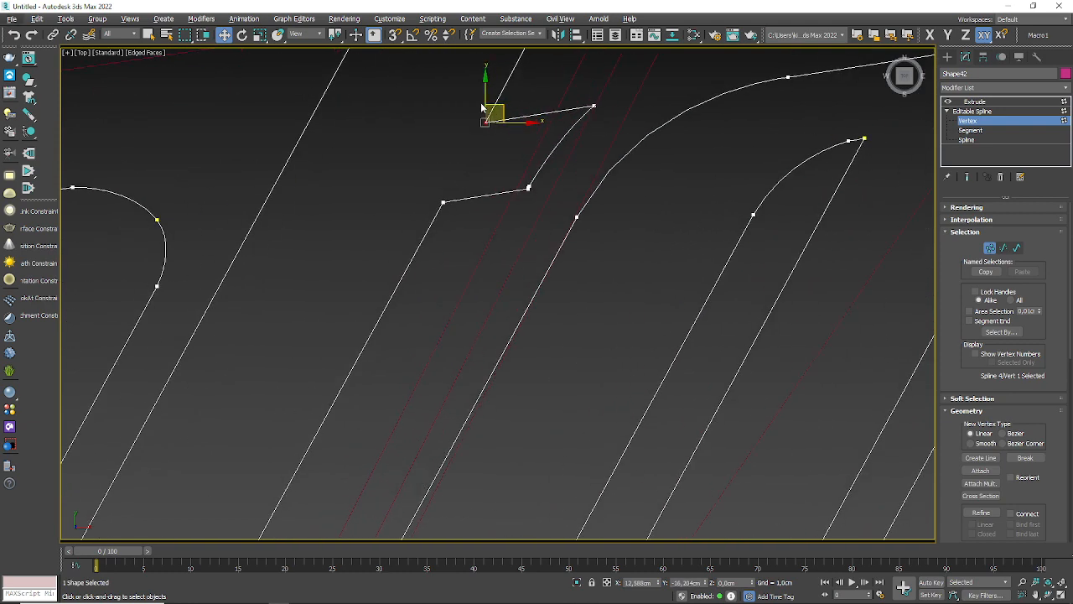
{"action": "scroll", "coordinate": [476, 207], "scroll_direction": "down", "scroll_amount": 1}
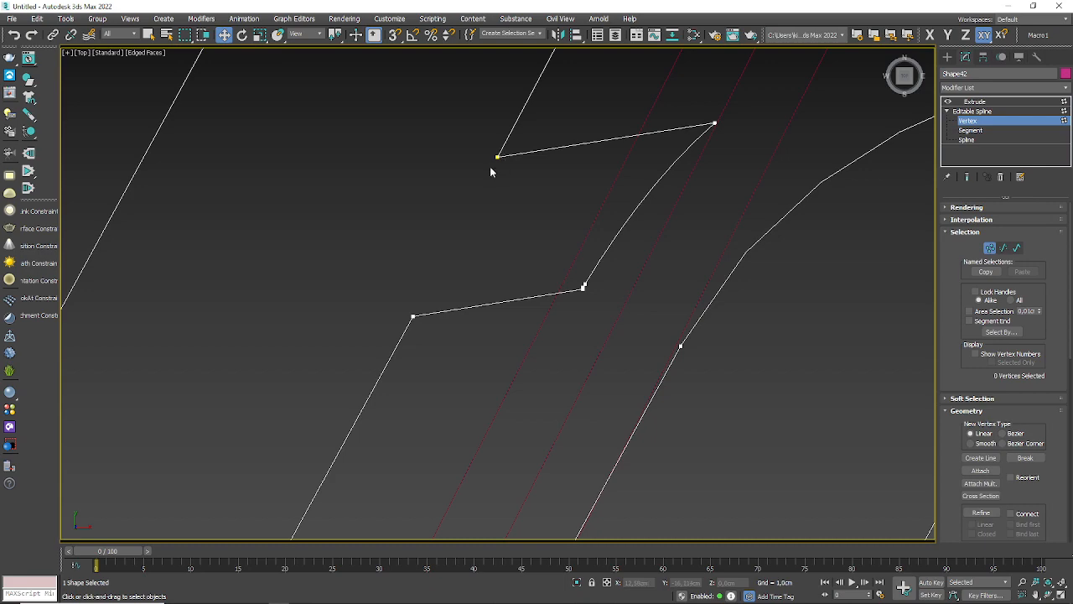
{"action": "left_click_drag", "start_coordinate": [498, 157], "coordinate": [480, 176]}
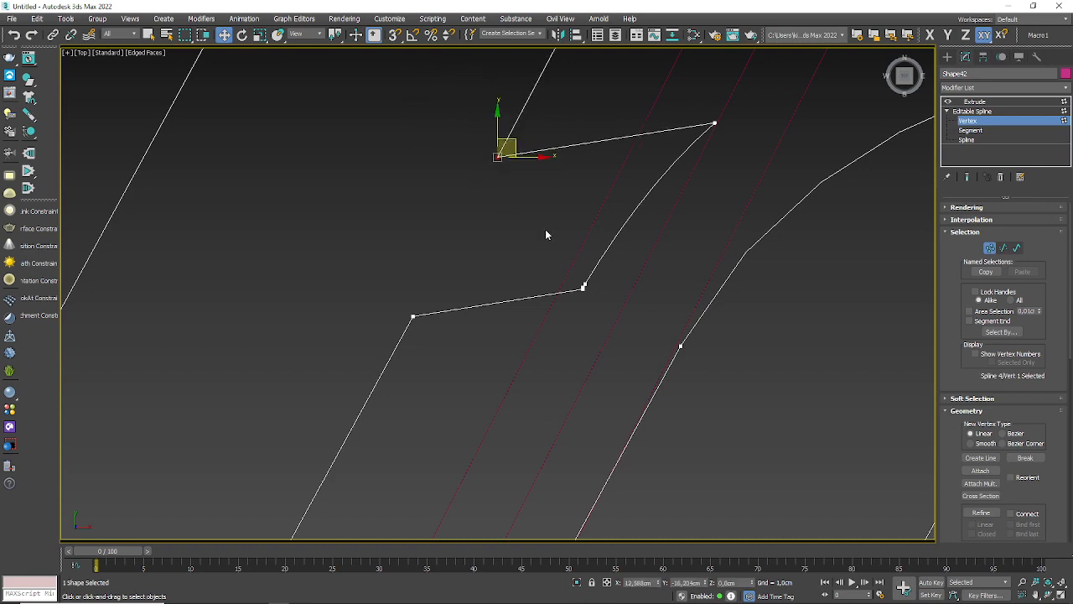
Step: Test the closely spaced vertices along the end of the t's foot for duplicates, undoing each test move
{"action": "scroll", "coordinate": [545, 235], "scroll_direction": "down", "scroll_amount": 5}
{"action": "middle_click_drag", "start_coordinate": [536, 323], "coordinate": [581, 182]}
{"action": "scroll", "coordinate": [520, 321], "scroll_direction": "up", "scroll_amount": 5}
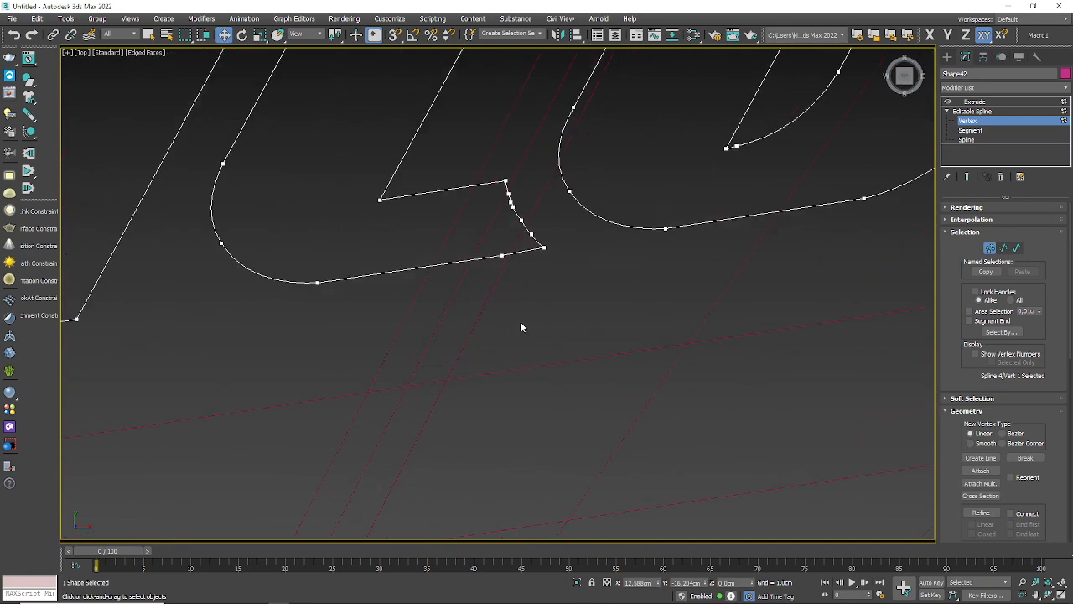
{"action": "scroll", "coordinate": [509, 184], "scroll_direction": "up", "scroll_amount": 5}
{"action": "left_click_drag", "start_coordinate": [479, 210], "coordinate": [575, 123]}
{"action": "key", "text": "ctrl+z"}
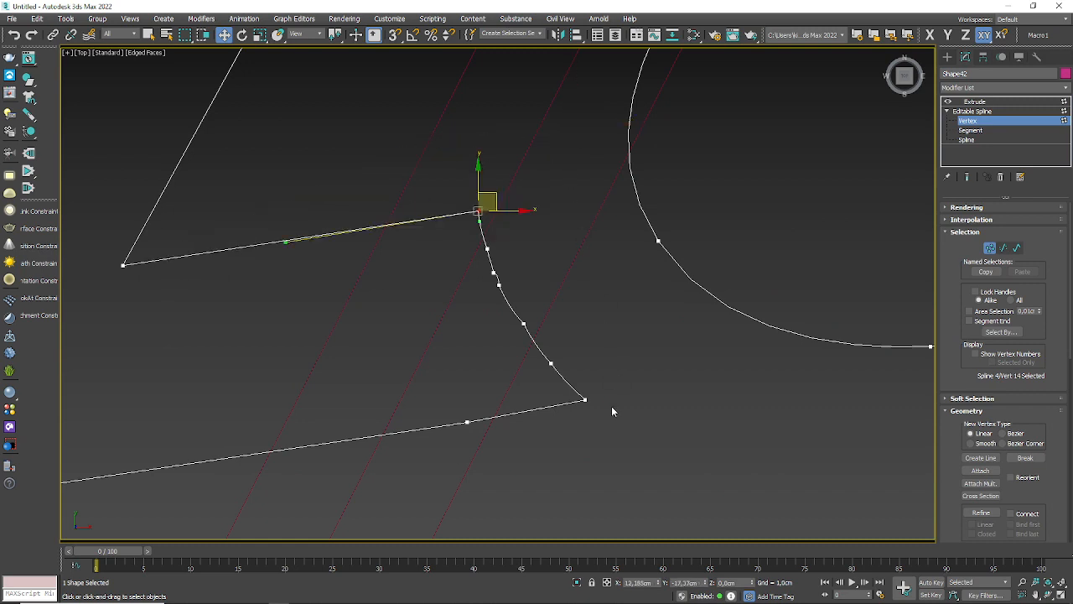
{"action": "left_click_drag", "start_coordinate": [585, 400], "coordinate": [727, 327]}
{"action": "key", "text": "ctrl+z"}
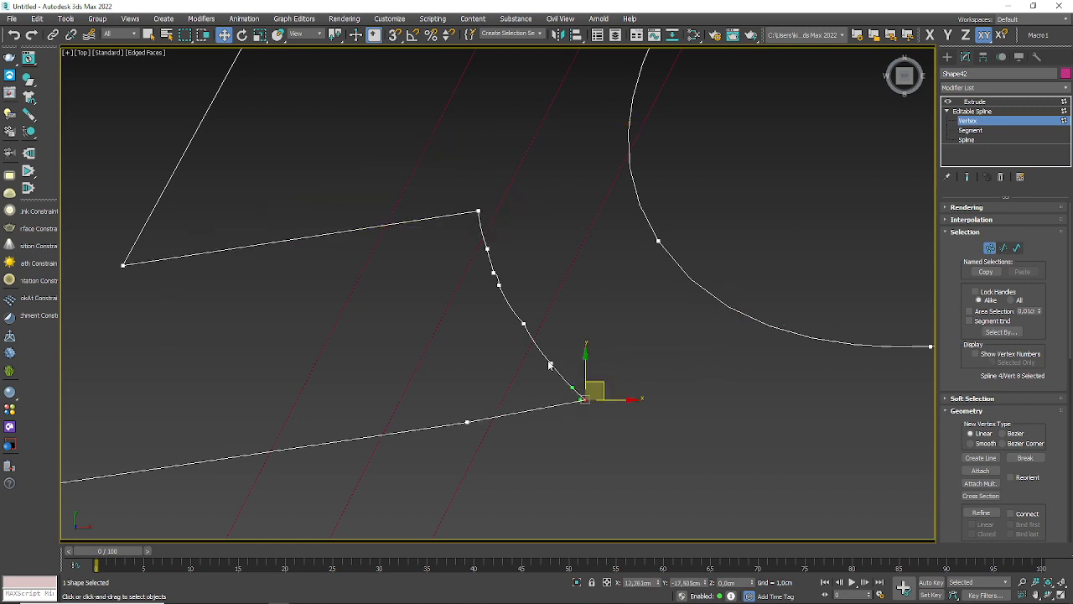
{"action": "left_click", "coordinate": [550, 362]}
{"action": "left_click", "coordinate": [523, 323]}
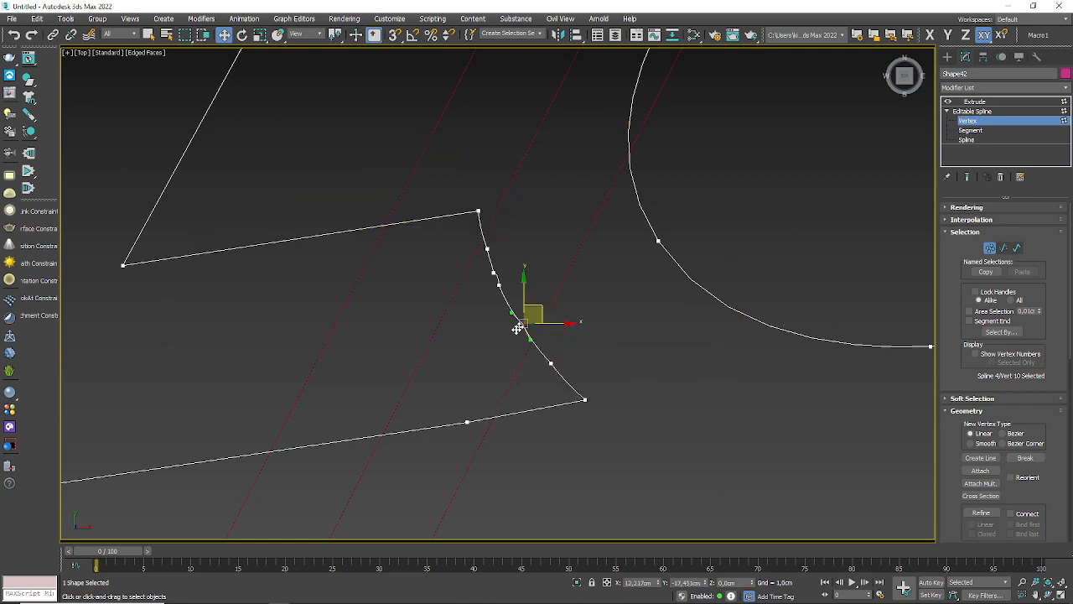
{"action": "left_click_drag", "start_coordinate": [499, 284], "coordinate": [482, 314]}
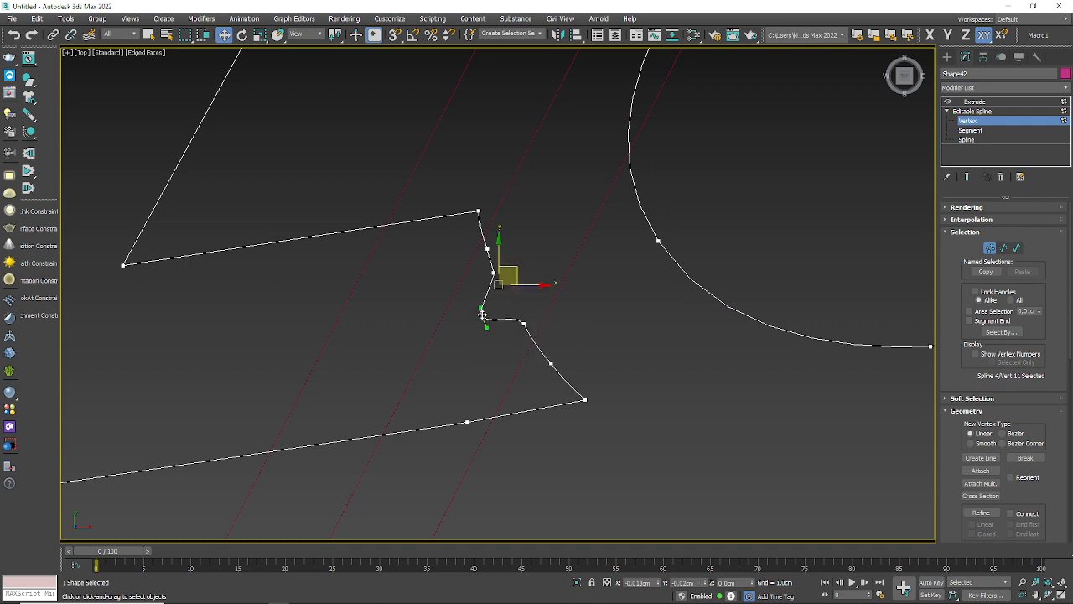
{"action": "key", "text": "ctrl+z"}
{"action": "left_click", "coordinate": [493, 277]}
Step: Switch to the Lasso selection region and select all vertices of the letter t
{"action": "scroll", "coordinate": [524, 277], "scroll_direction": "down", "scroll_amount": 8}
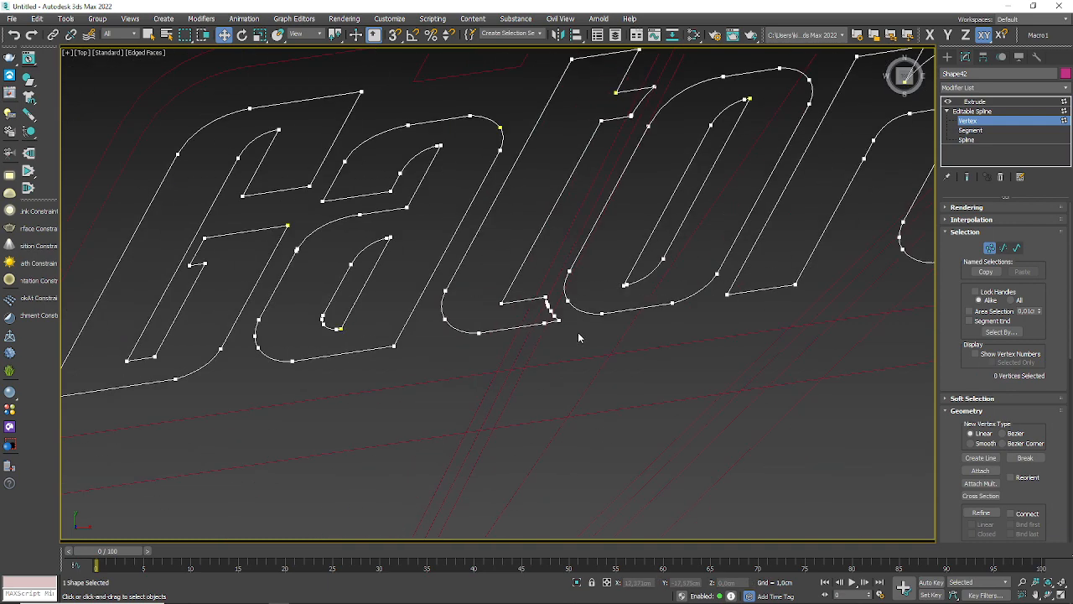
{"action": "middle_click_drag", "start_coordinate": [578, 332], "coordinate": [524, 409]}
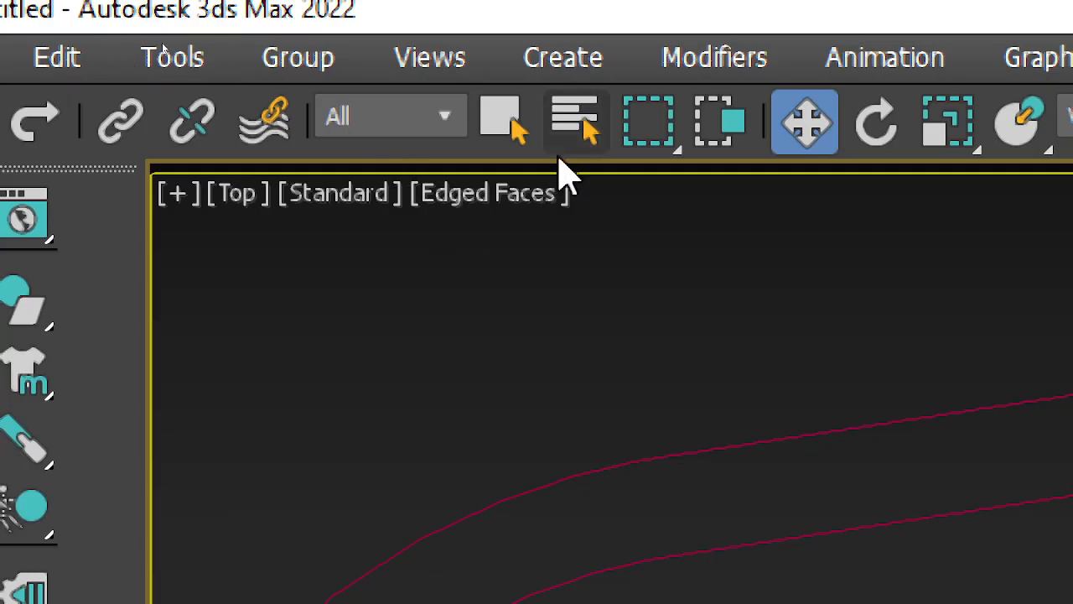
{"action": "mouse_move", "coordinate": [663, 143]}
{"action": "left_mouse_down"}
{"action": "mouse_move", "coordinate": [651, 461]}
{"action": "mouse_move", "coordinate": [648, 415]}
{"action": "left_mouse_up"}
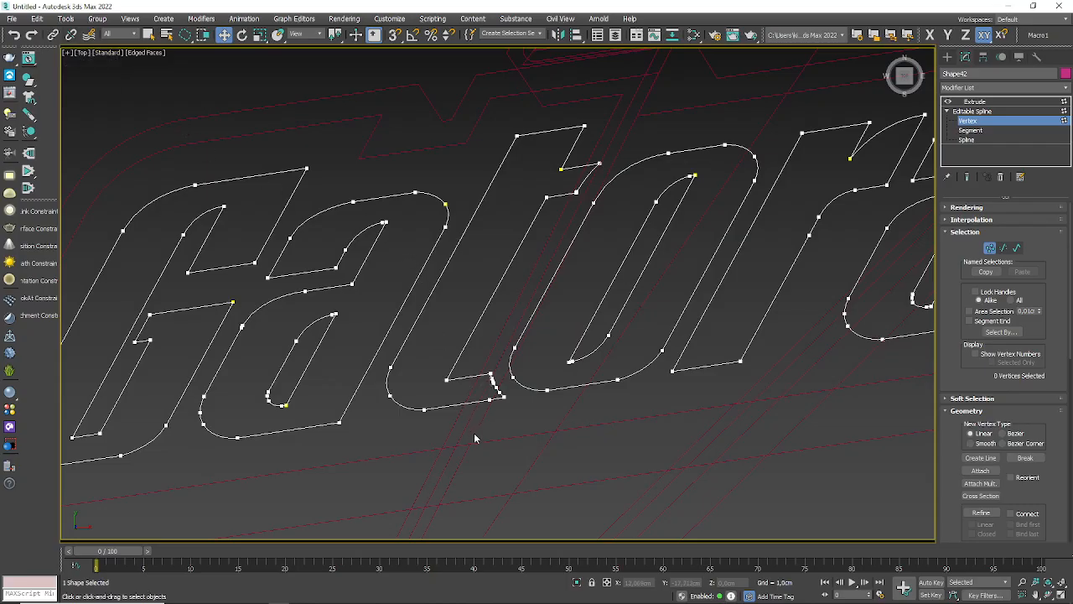
{"action": "mouse_move", "coordinate": [506, 421]}
{"action": "left_mouse_down"}
{"action": "mouse_move", "coordinate": [494, 340]}
{"action": "mouse_move", "coordinate": [523, 283]}
{"action": "mouse_move", "coordinate": [602, 192]}
{"action": "mouse_move", "coordinate": [617, 144]}
{"action": "mouse_move", "coordinate": [550, 110]}
{"action": "mouse_move", "coordinate": [519, 127]}
{"action": "mouse_move", "coordinate": [449, 232]}
{"action": "mouse_move", "coordinate": [395, 350]}
{"action": "mouse_move", "coordinate": [378, 440]}
{"action": "left_mouse_up"}
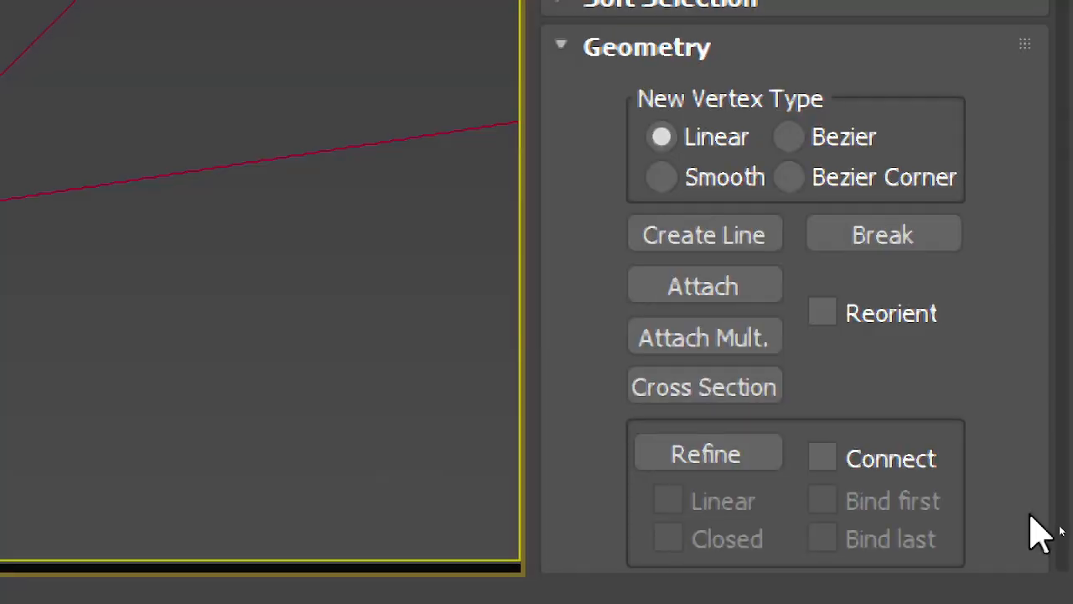
Step: Weld the selected vertices of the letter t with a 0,01cm threshold
{"action": "left_click_drag", "start_coordinate": [877, 359], "coordinate": [895, 24]}
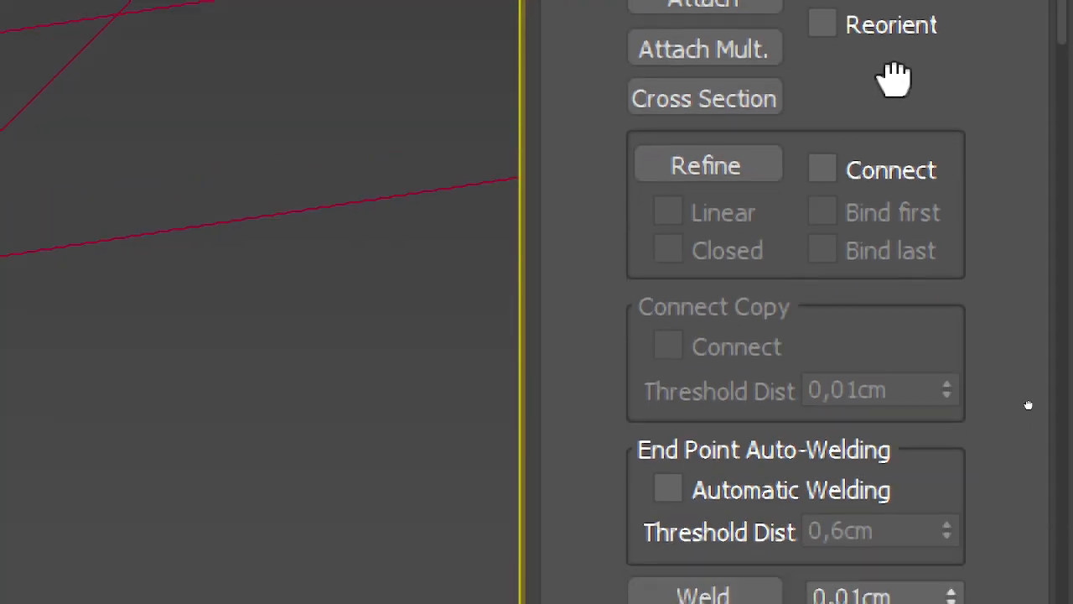
{"action": "left_click_drag", "start_coordinate": [894, 80], "coordinate": [910, 0]}
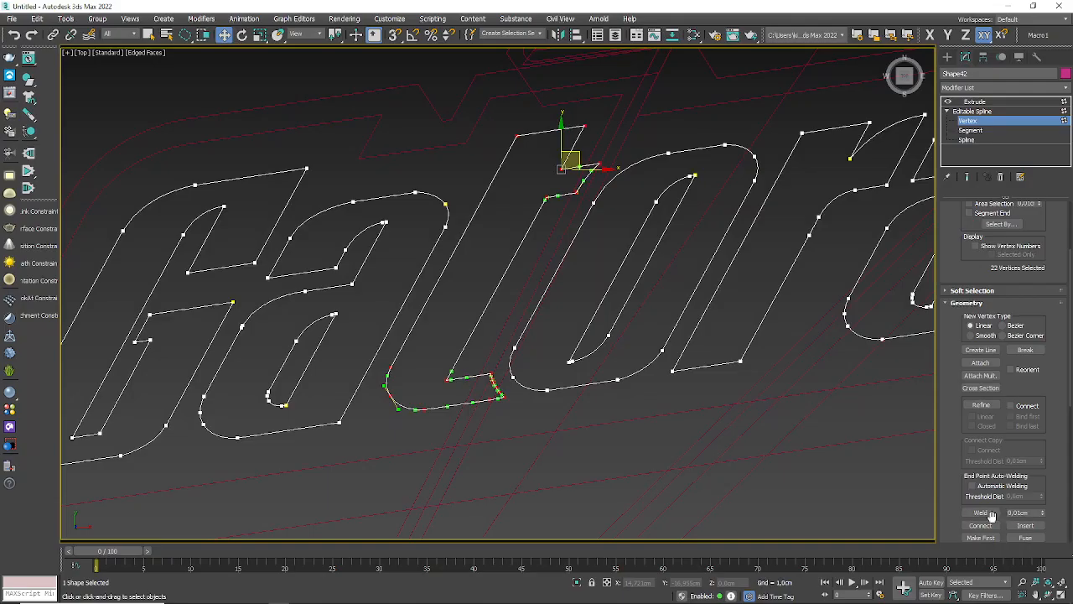
{"action": "left_click", "coordinate": [982, 512]}
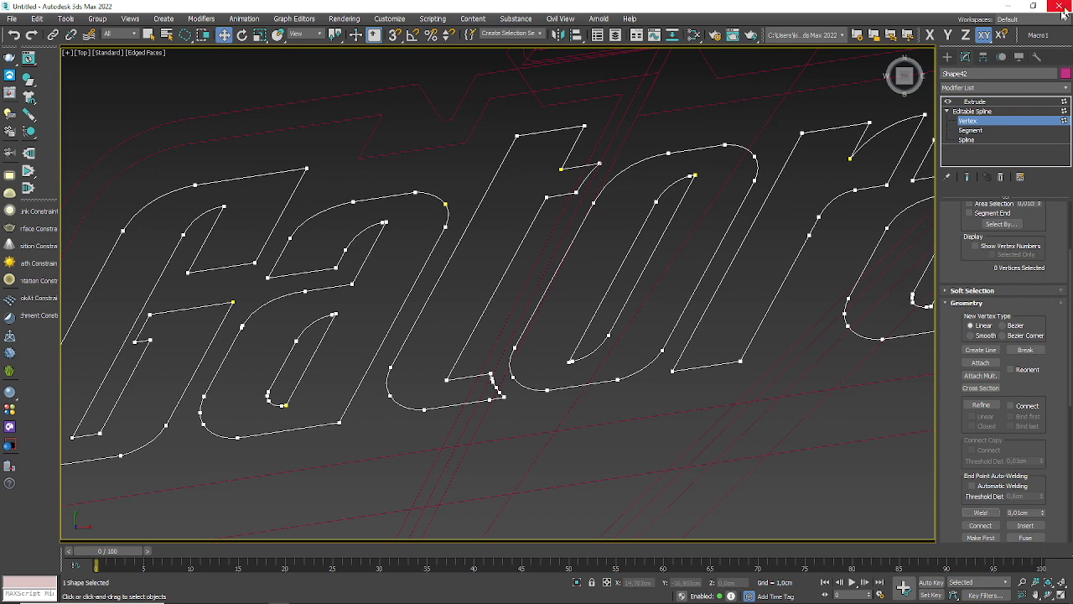
Step: Leave vertex editing and return to the Extrude level of the Gatorade lettering to inspect its caps in 3D
{"action": "left_click", "coordinate": [1059, 111]}
{"action": "left_click", "coordinate": [1052, 101]}
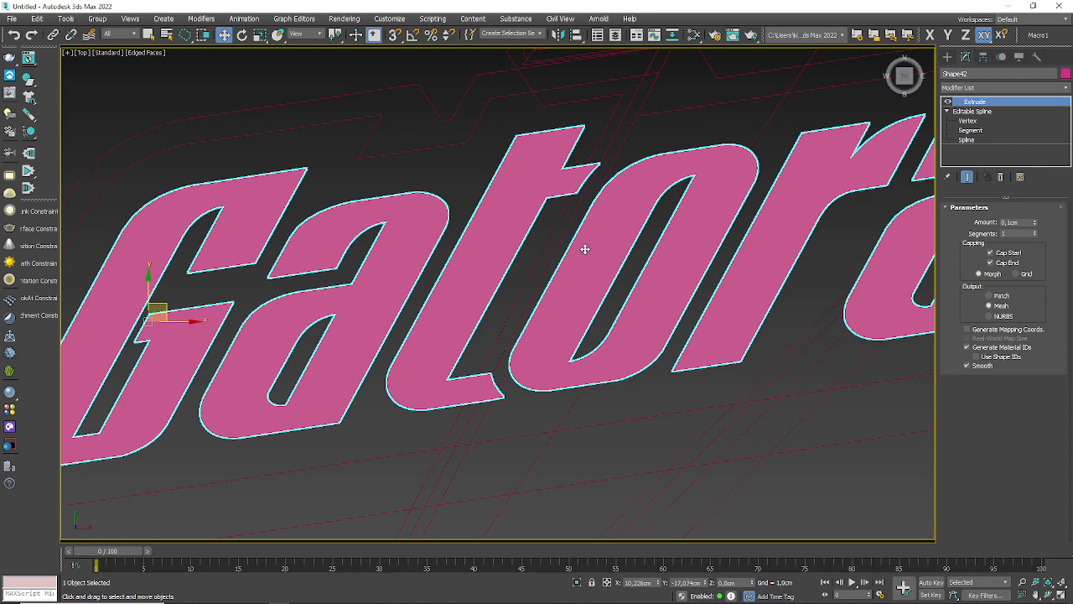
{"action": "scroll", "coordinate": [585, 249], "scroll_direction": "down", "scroll_amount": 5}
{"action": "middle_click_drag", "start_coordinate": [586, 249], "coordinate": [492, 395], "text": "alt"}
{"action": "left_click", "coordinate": [413, 411]}
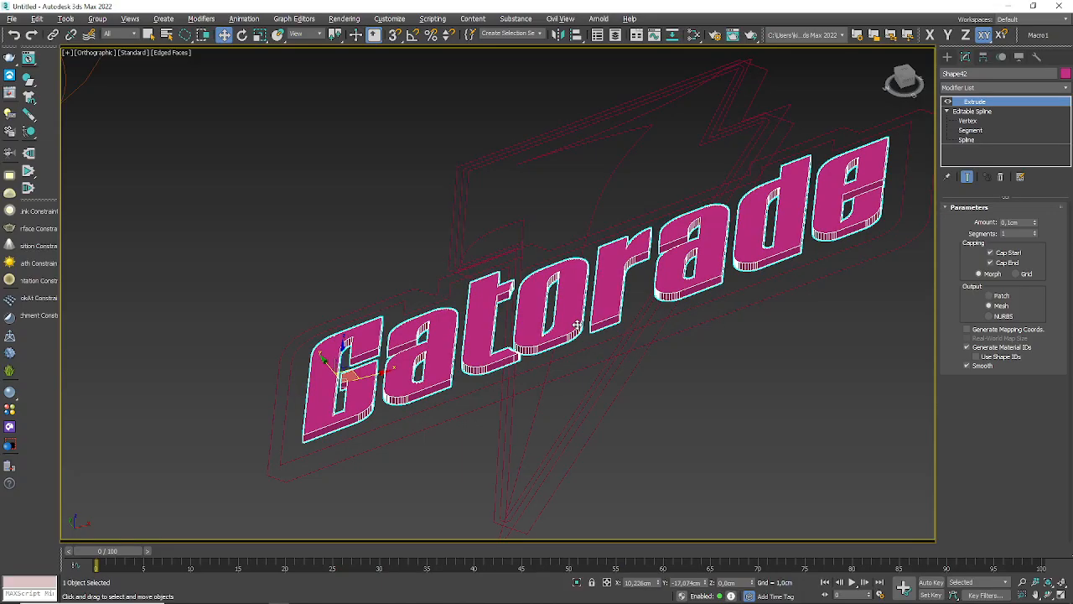
Step: Change the extruded Gatorade lettering's object color to the dark green custom color and deselect it
{"action": "left_click", "coordinate": [1065, 74]}
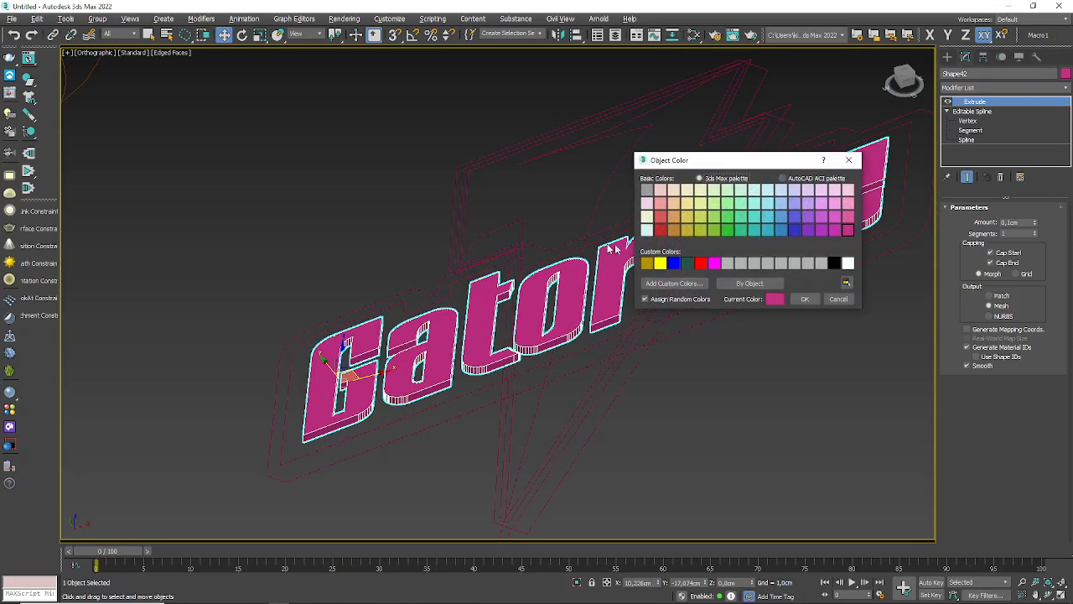
{"action": "left_click", "coordinate": [688, 264]}
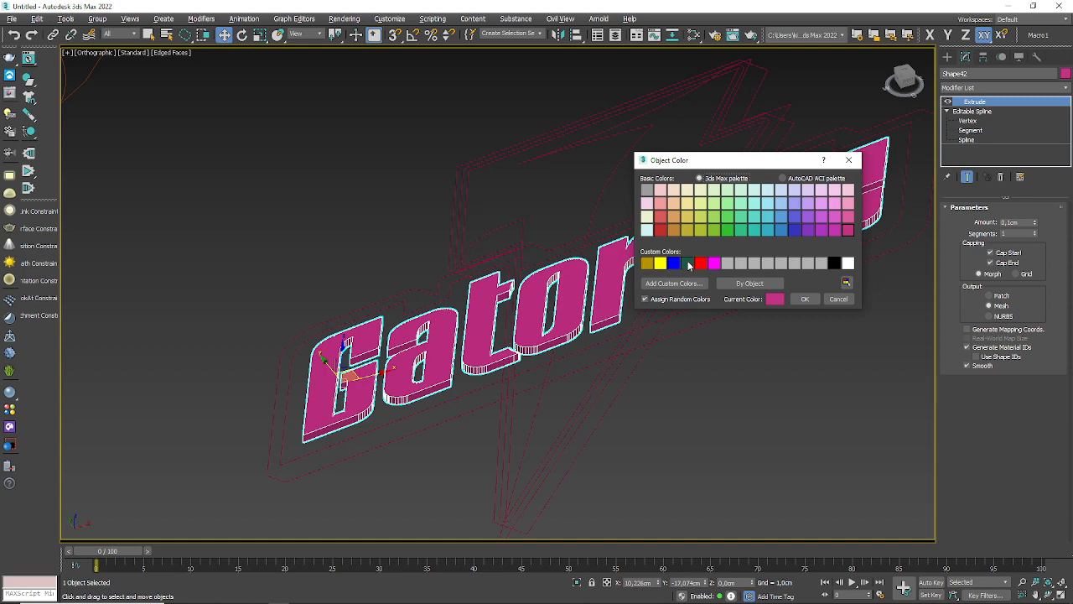
{"action": "left_click", "coordinate": [805, 299]}
{"action": "left_click", "coordinate": [779, 329]}
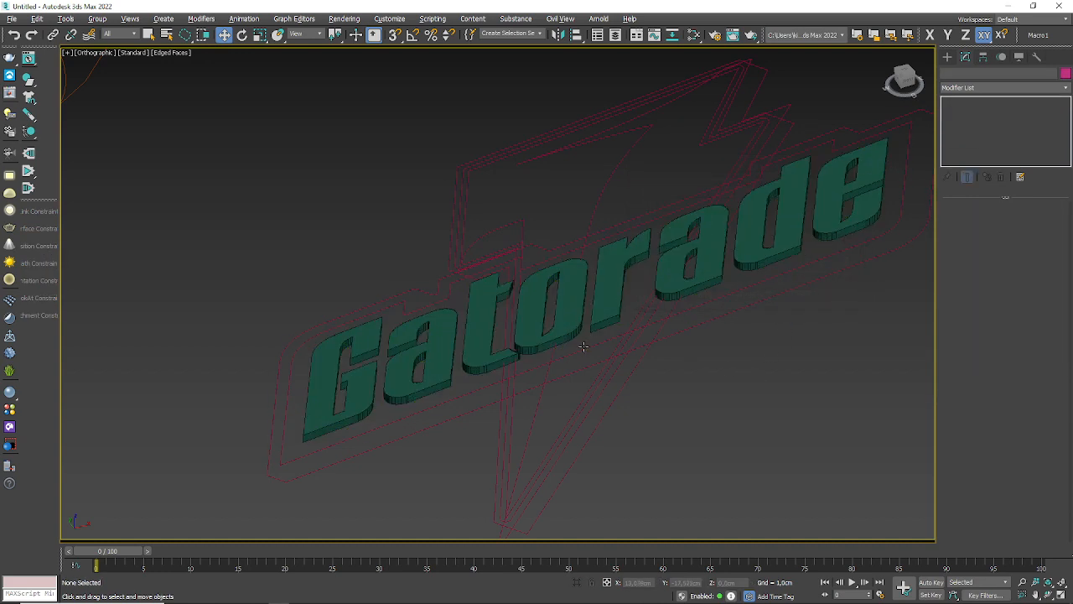
Step: Apply an Extrude modifier to the stepped outline directly around the Gatorade lettering and make its object color white
{"action": "left_click", "coordinate": [586, 347]}
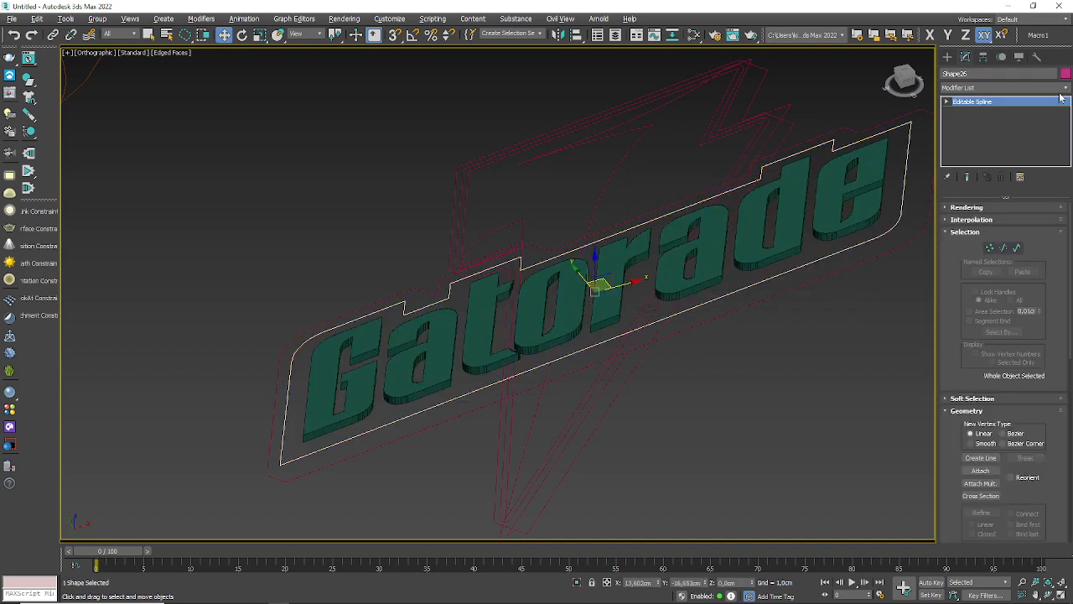
{"action": "left_click", "coordinate": [1062, 89]}
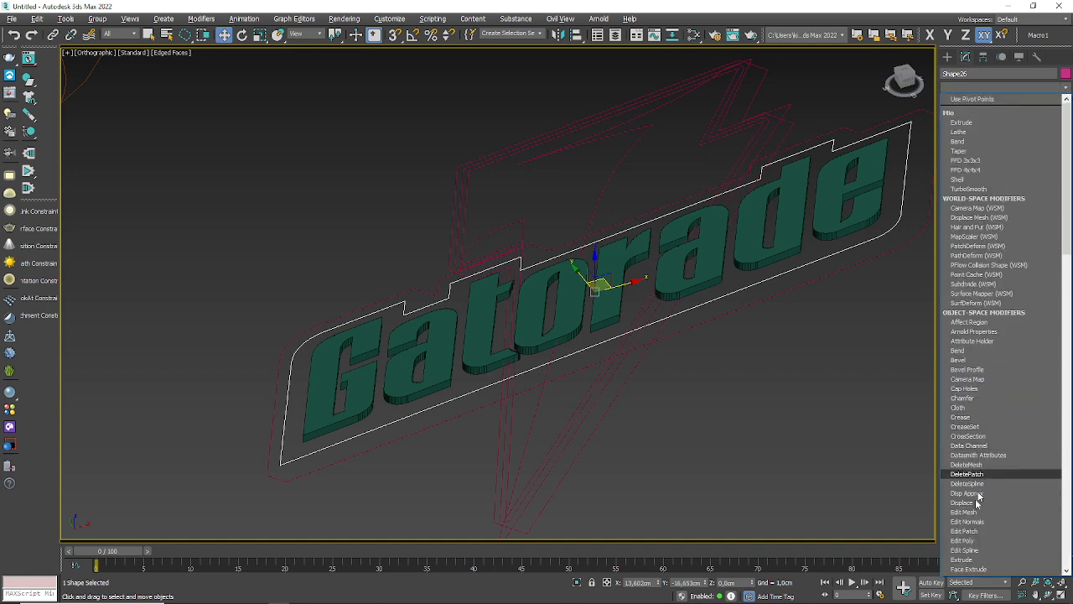
{"action": "left_click", "coordinate": [973, 561]}
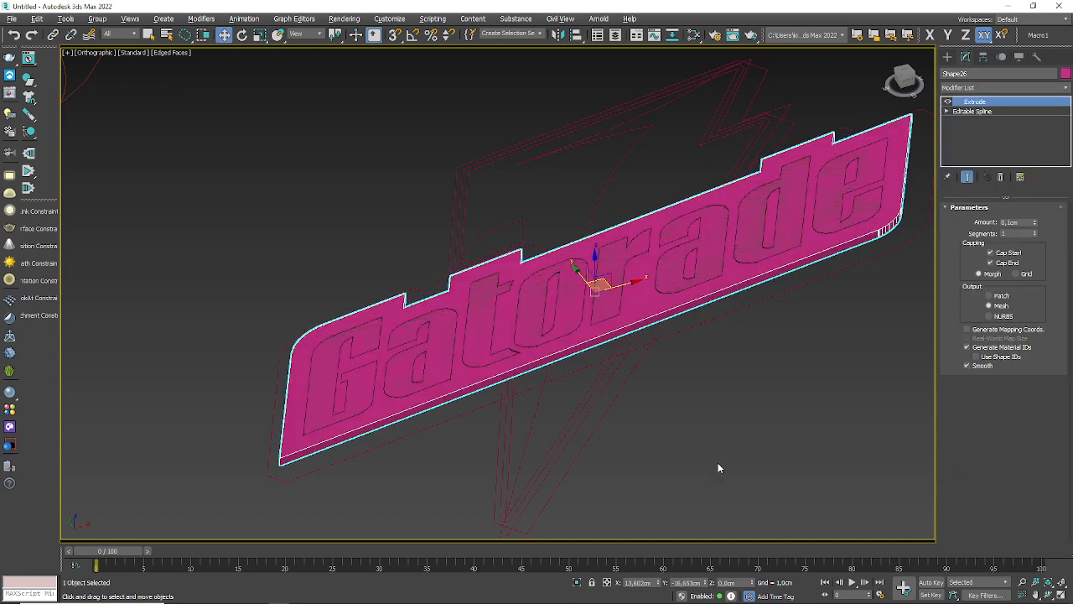
{"action": "left_click", "coordinate": [1065, 73]}
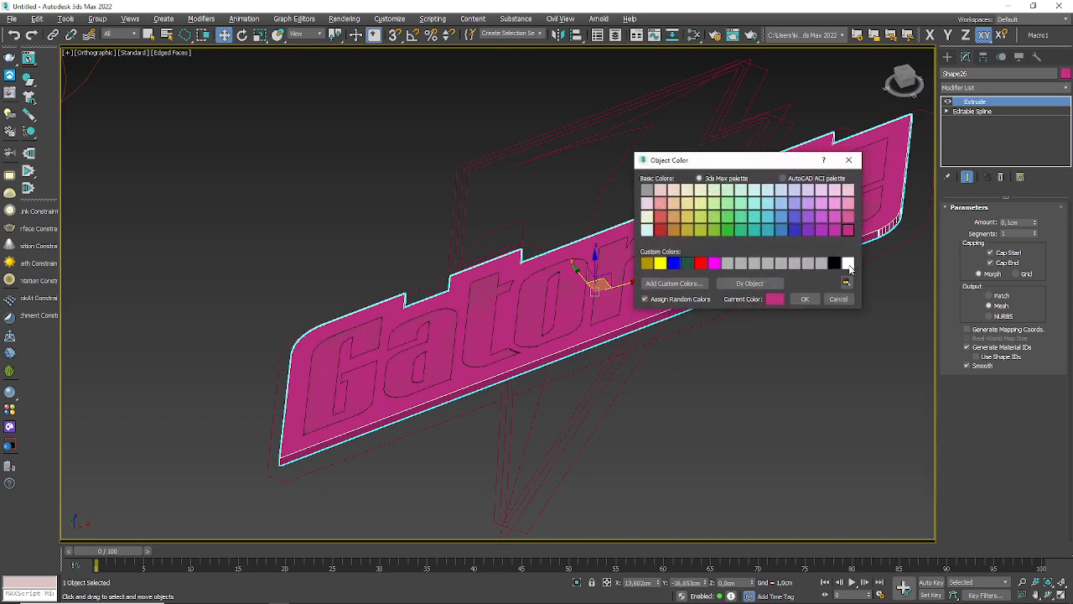
{"action": "left_click", "coordinate": [847, 263]}
{"action": "left_click", "coordinate": [805, 299]}
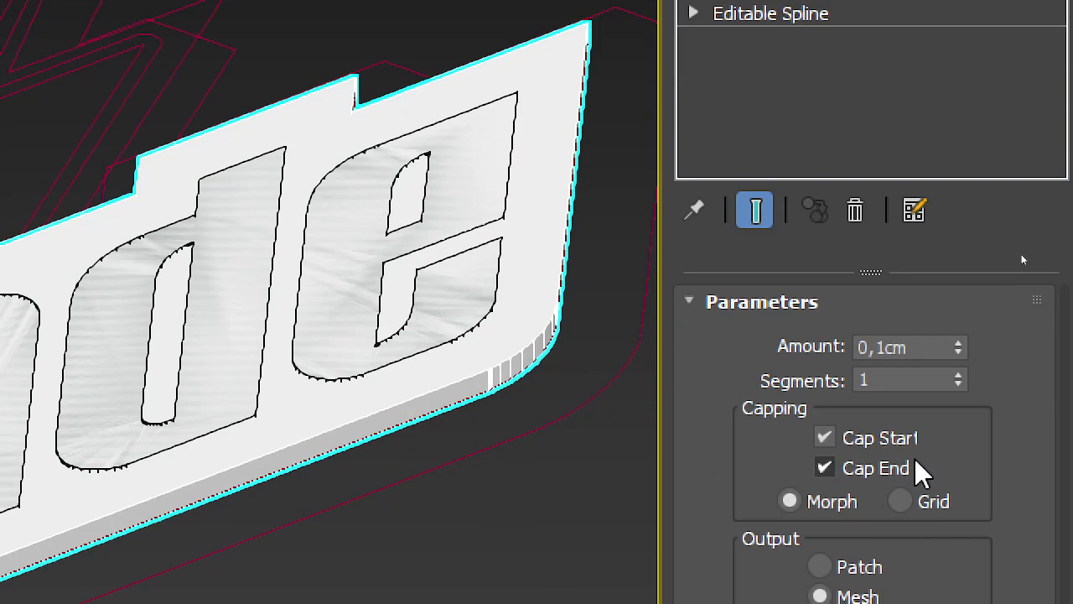
Step: Set the white backing plate's extrusion amount to 0,08cm and inspect how the green letters stand out from it
{"action": "left_click", "coordinate": [883, 353]}
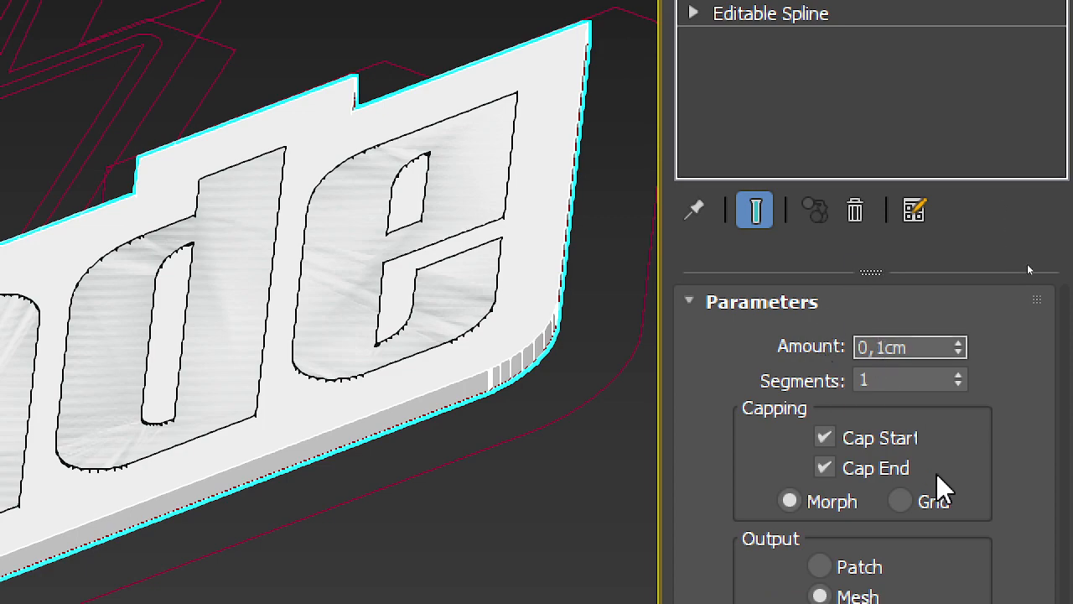
{"action": "key", "text": "BackSpace"}
{"action": "type", "text": "08"}
{"action": "key", "text": "Return"}
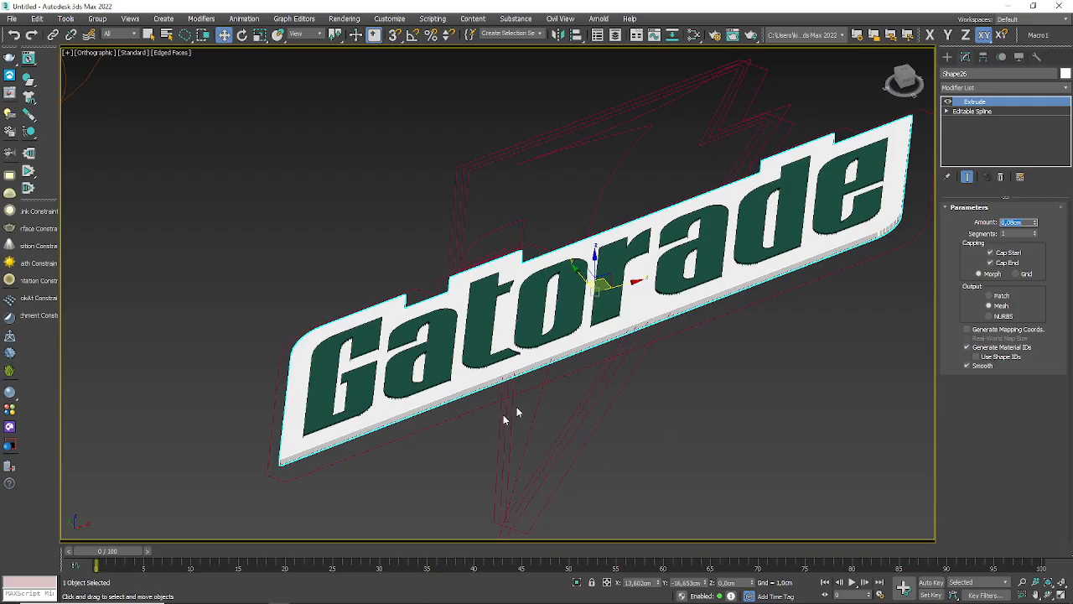
{"action": "middle_click_drag", "start_coordinate": [508, 417], "coordinate": [360, 325], "text": "alt"}
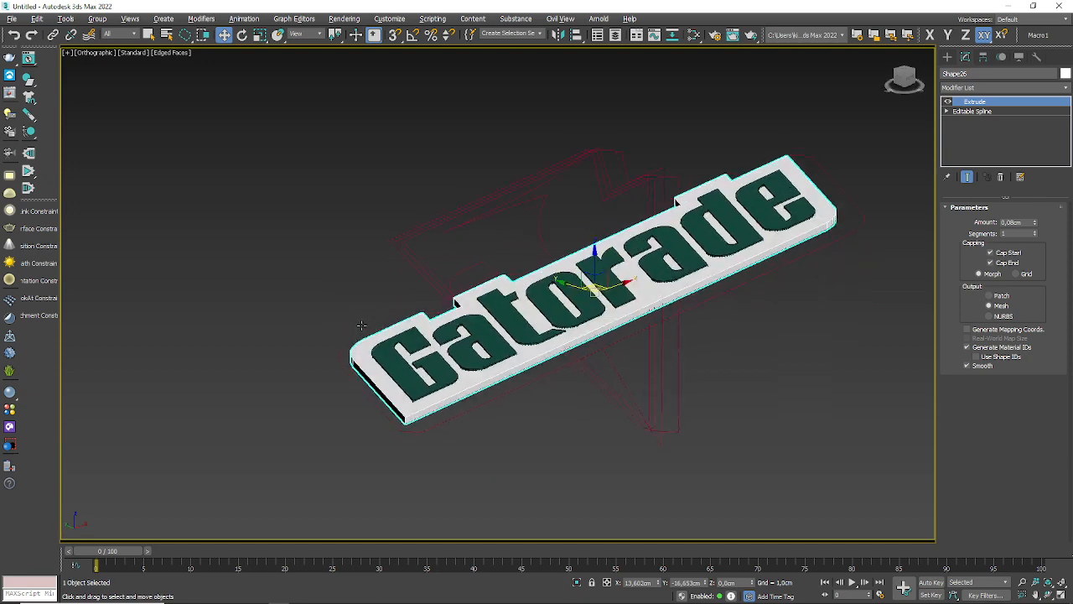
{"action": "scroll", "coordinate": [450, 401], "scroll_direction": "up", "scroll_amount": 5}
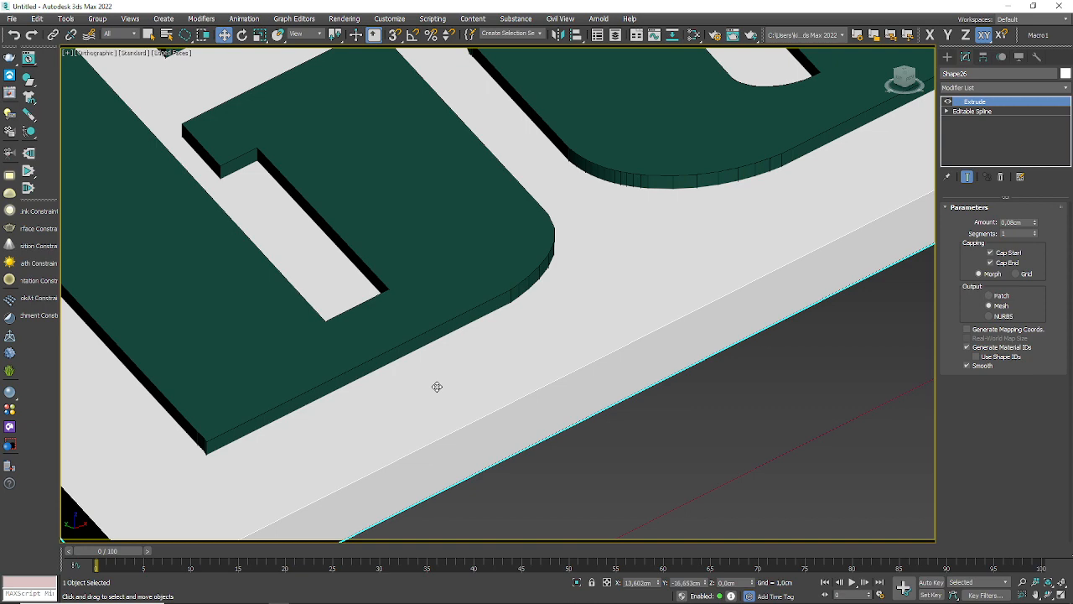
Step: Deselect the white backing plate and check the reference Gatorade logo in Illustrator before returning to 3ds Max
{"action": "scroll", "coordinate": [436, 386], "scroll_direction": "down", "scroll_amount": 6}
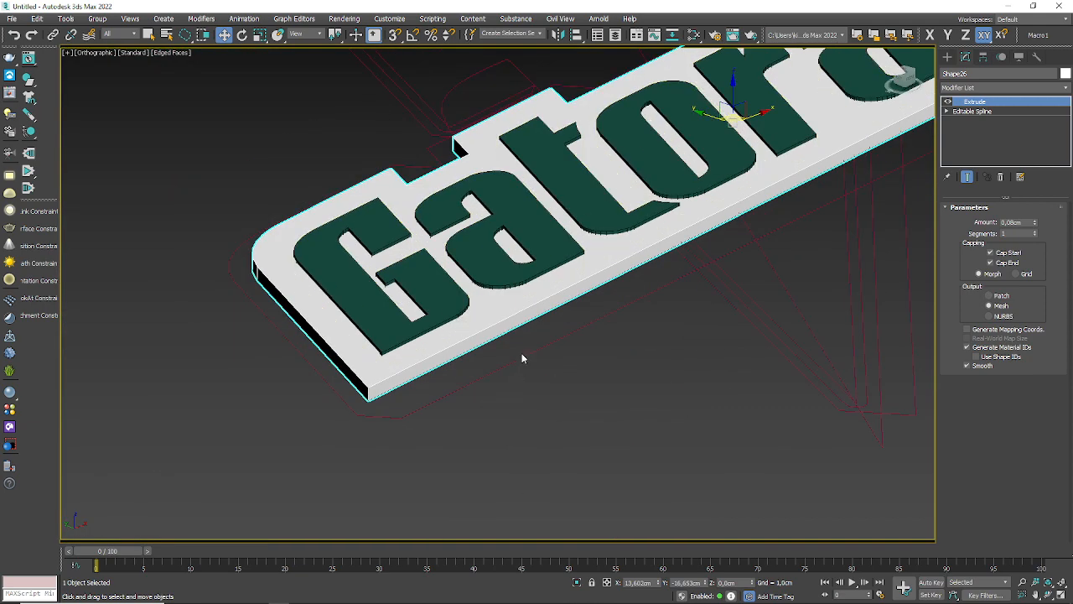
{"action": "left_click", "coordinate": [522, 353]}
{"action": "key", "text": "alt+Tab"}
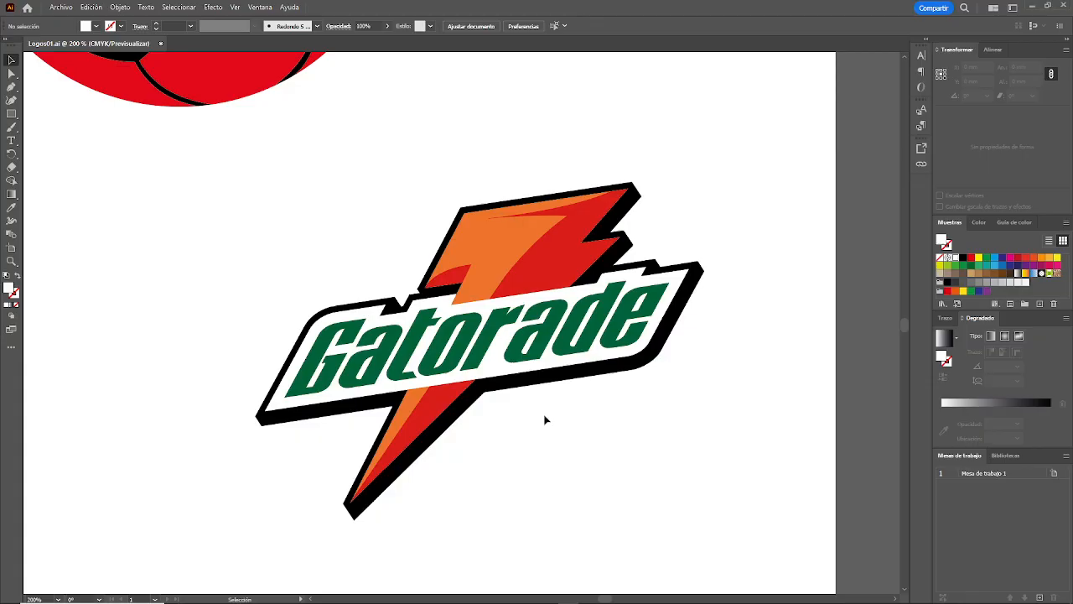
{"action": "key", "text": "alt+Tab"}
Step: Apply an Extrude modifier to the outermost outline around the Gatorade lettering
{"action": "scroll", "coordinate": [545, 418], "scroll_direction": "down", "scroll_amount": 4}
{"action": "middle_click_drag", "start_coordinate": [607, 380], "coordinate": [474, 383]}
{"action": "scroll", "coordinate": [697, 249], "scroll_direction": "up", "scroll_amount": 2}
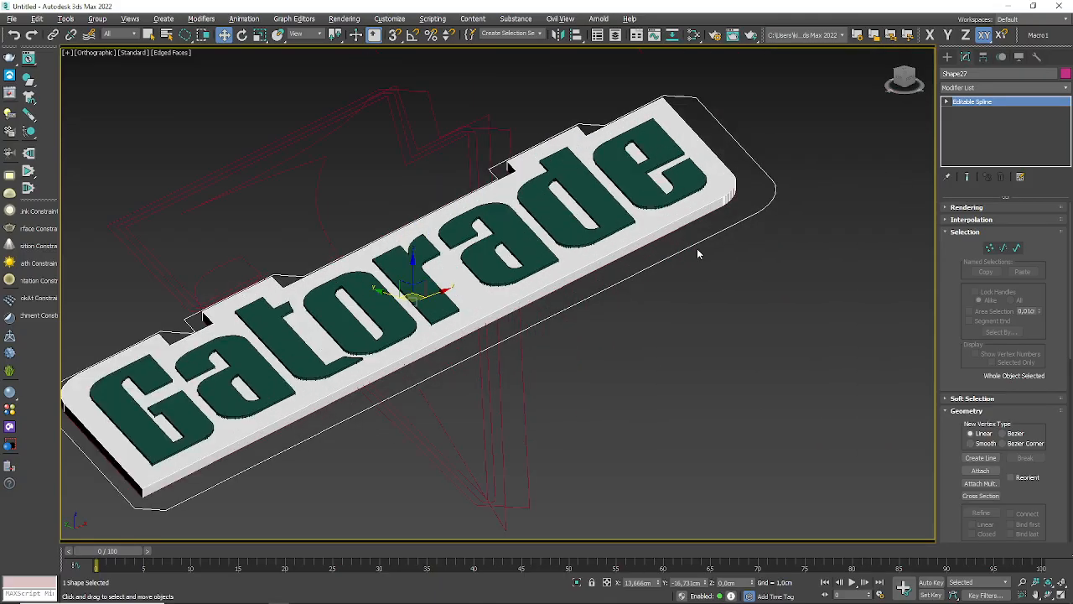
{"action": "left_click", "coordinate": [1065, 90]}
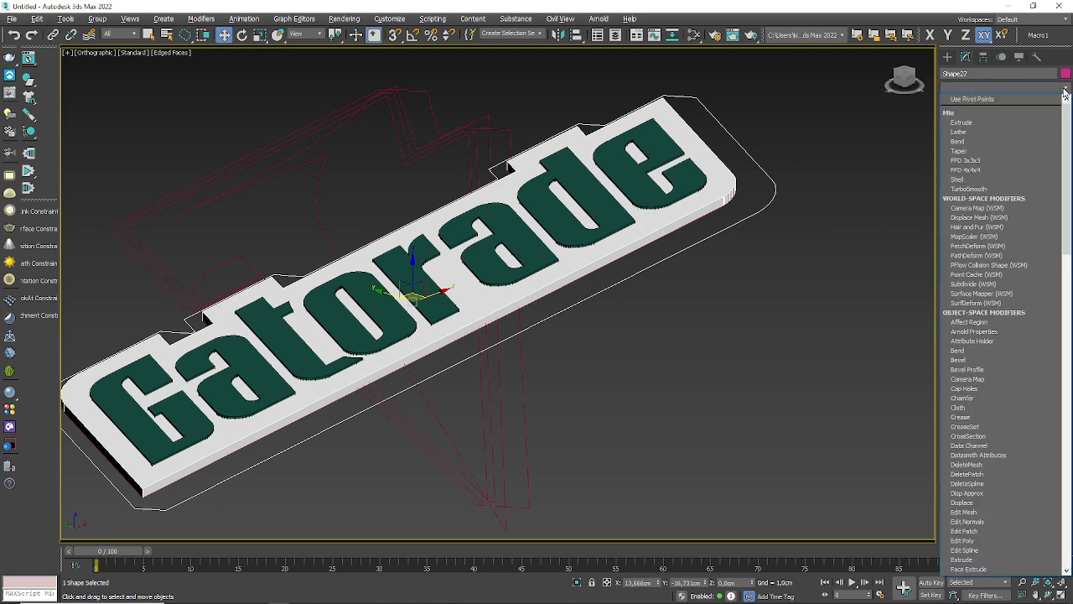
{"action": "left_click", "coordinate": [973, 559]}
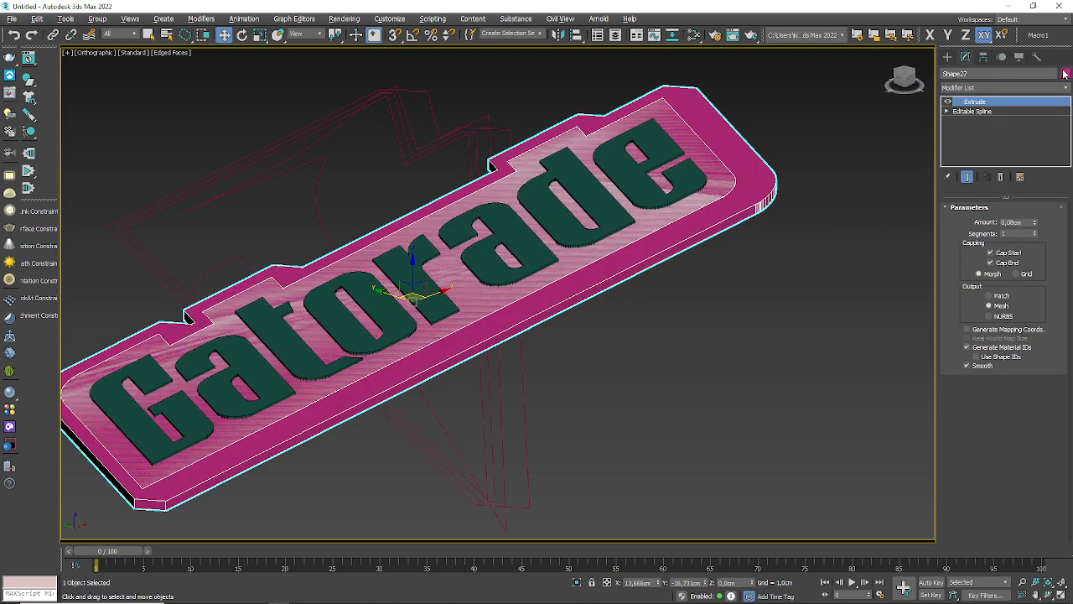
Step: Change the outermost plate's object color to black and set its extrusion amount to 0,07cm
{"action": "left_click", "coordinate": [1065, 74]}
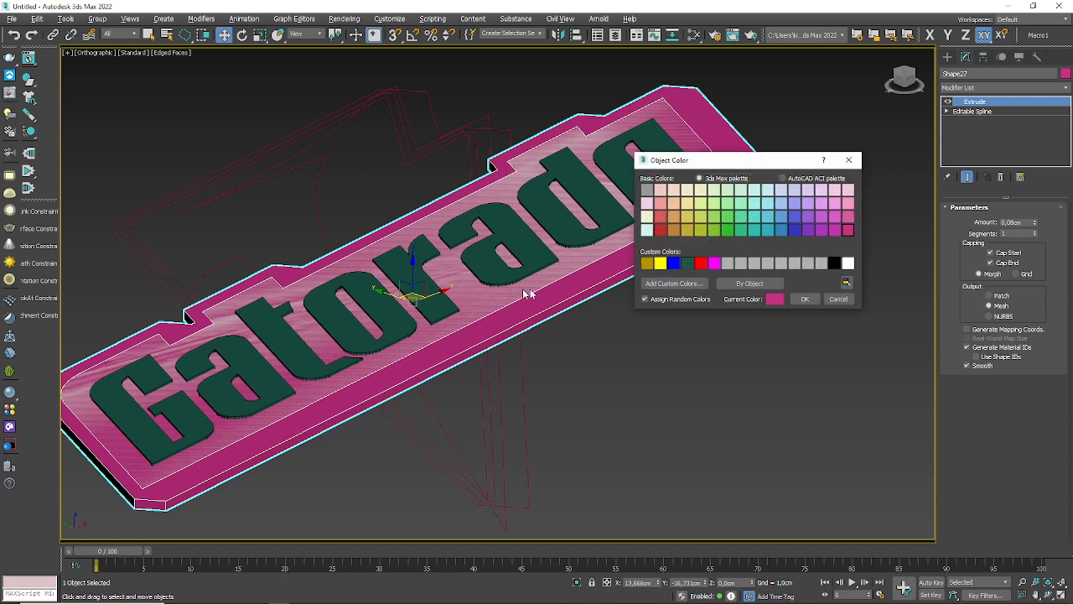
{"action": "left_click", "coordinate": [835, 264]}
{"action": "left_click", "coordinate": [803, 300]}
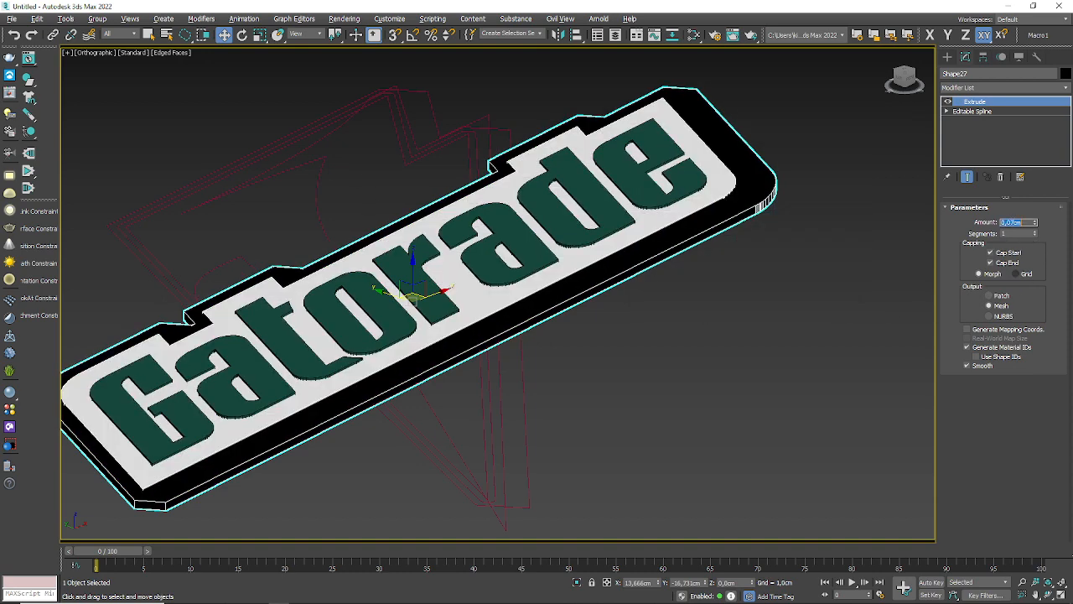
{"action": "scroll", "coordinate": [625, 378], "scroll_direction": "up", "scroll_amount": 5}
{"action": "middle_click_drag", "start_coordinate": [627, 411], "coordinate": [651, 297], "text": "alt"}
{"action": "scroll", "coordinate": [609, 387], "scroll_direction": "down", "scroll_amount": 3}
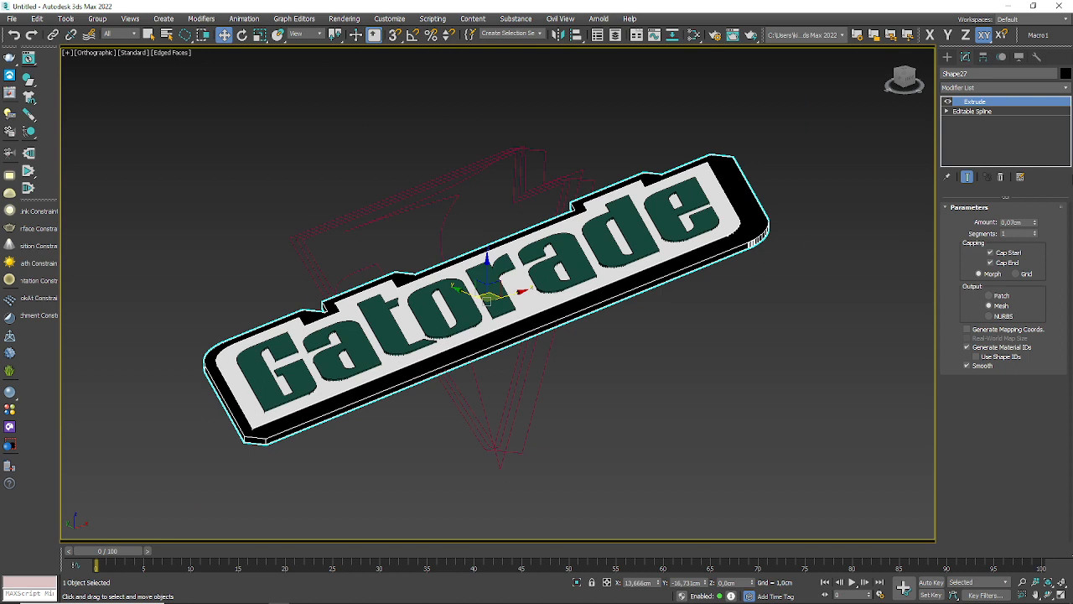
Step: Remove the Extrude modifiers from the black outer plate and the white backing plate
{"action": "left_click", "coordinate": [1001, 177]}
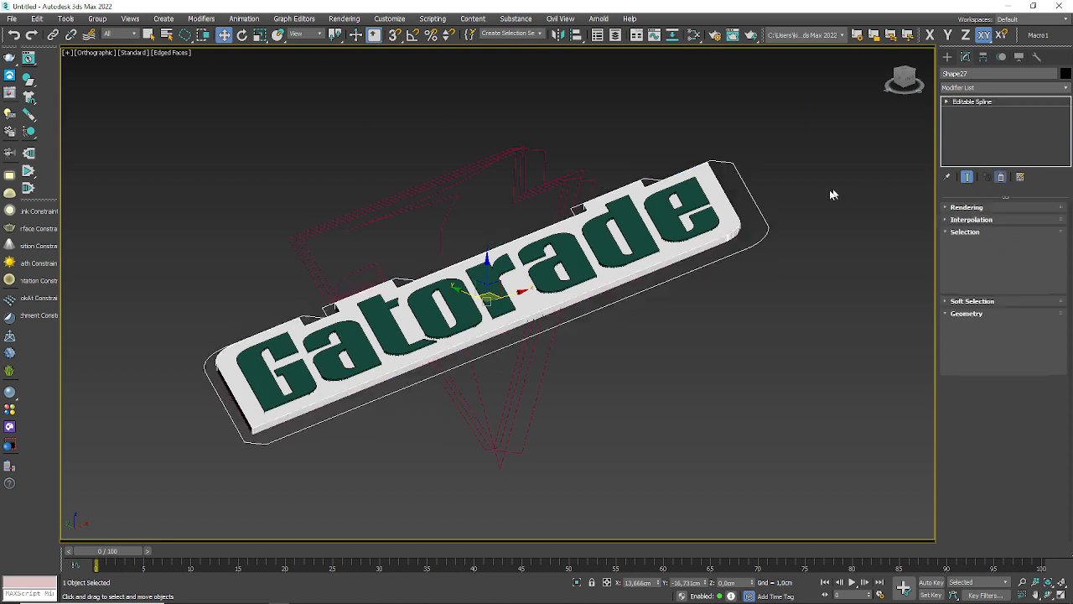
{"action": "left_click", "coordinate": [736, 223]}
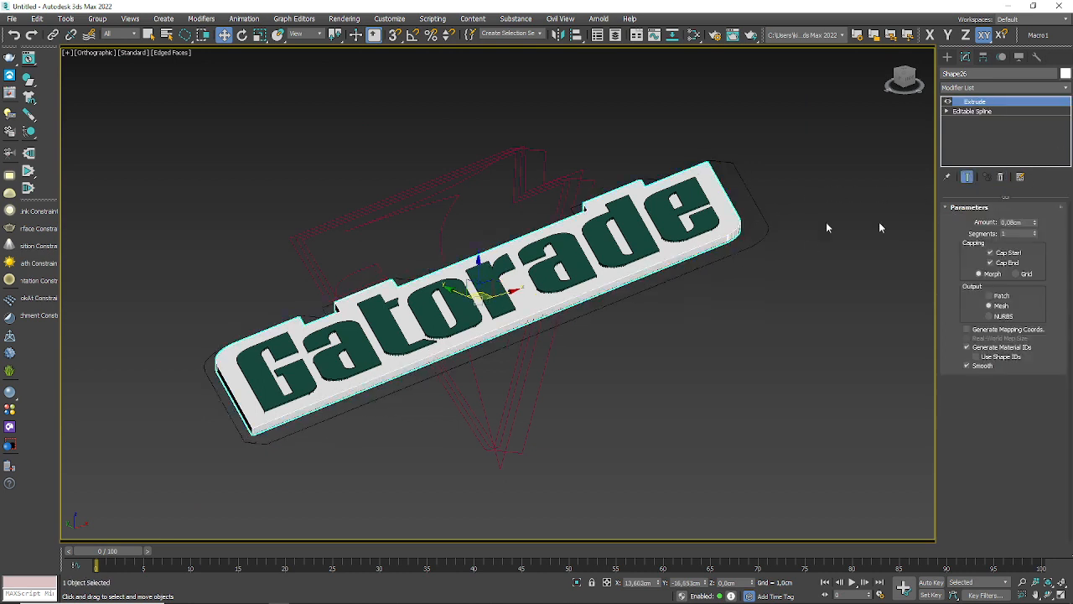
{"action": "left_click", "coordinate": [1001, 177]}
Step: Clone the extruded green Gatorade lettering as an independent copy and hide that copy
{"action": "left_click", "coordinate": [663, 279]}
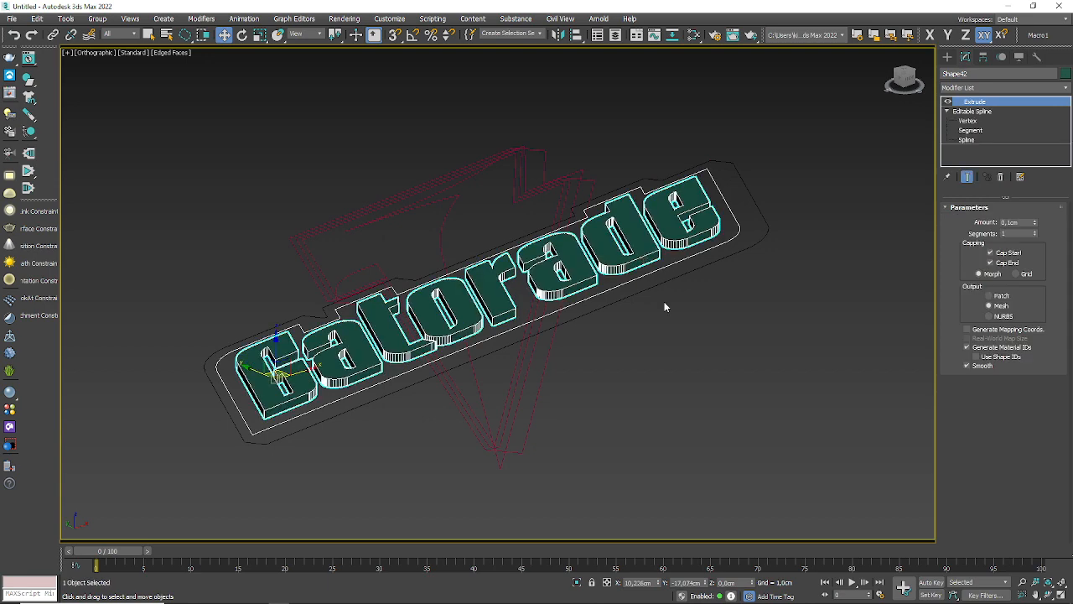
{"action": "key", "text": "ctrl+v"}
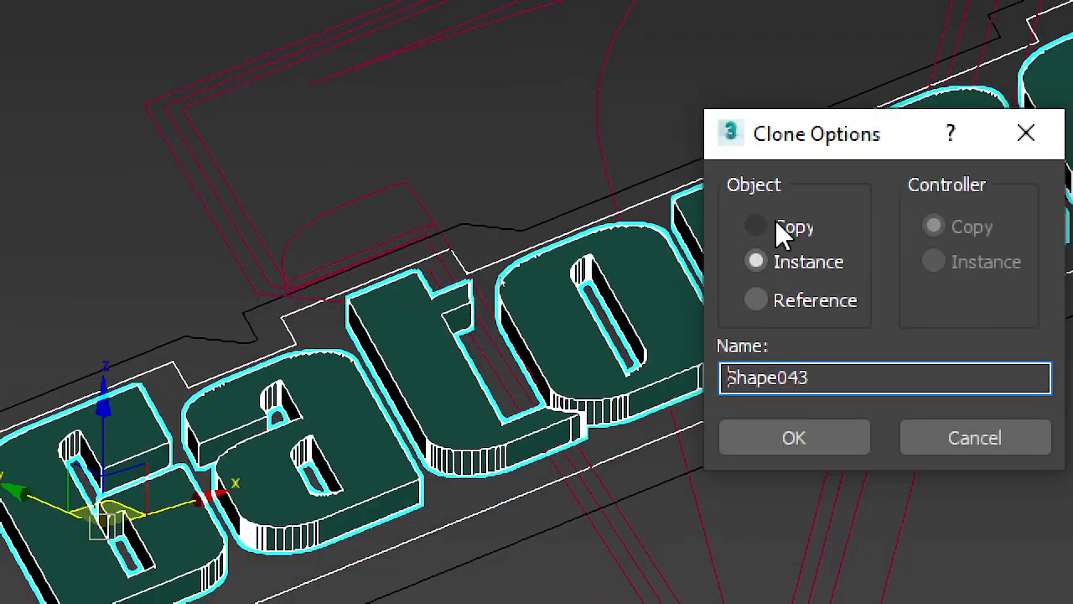
{"action": "left_click", "coordinate": [784, 352]}
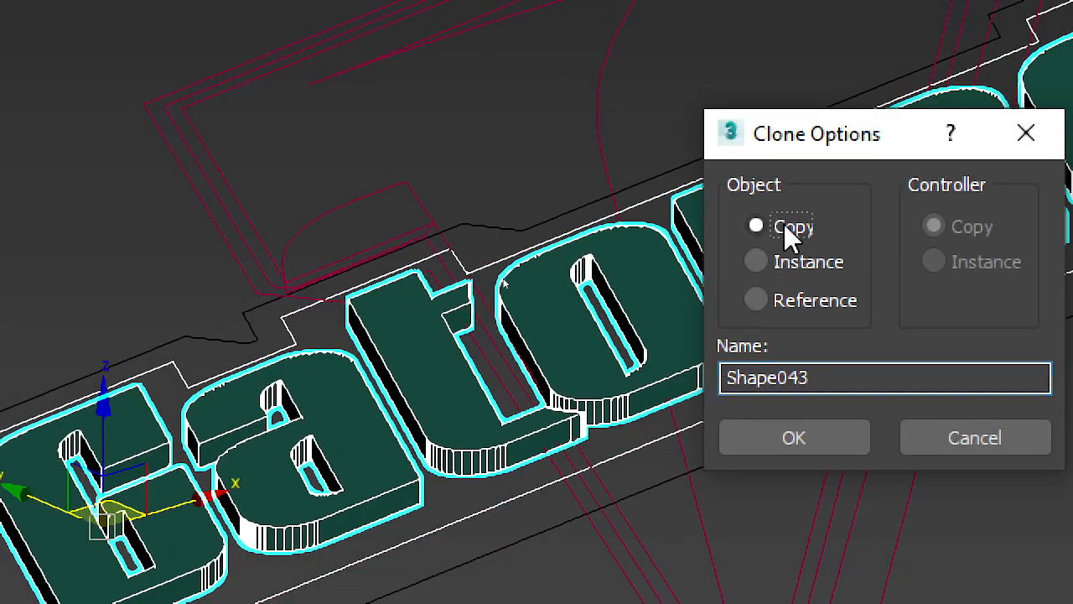
{"action": "left_click", "coordinate": [796, 563]}
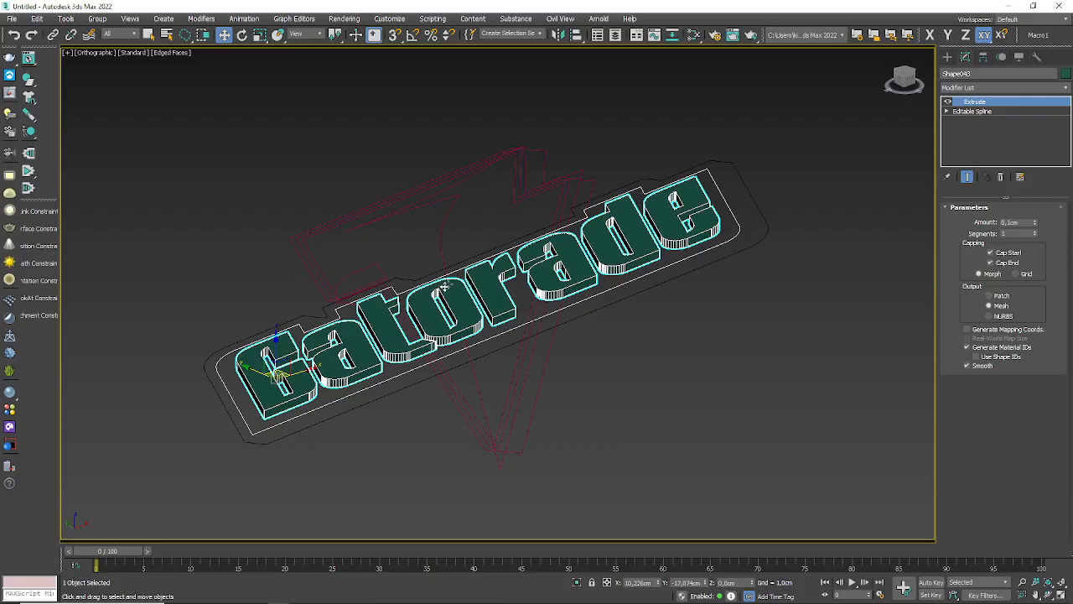
{"action": "left_click", "coordinate": [1019, 56]}
{"action": "left_click", "coordinate": [1000, 330]}
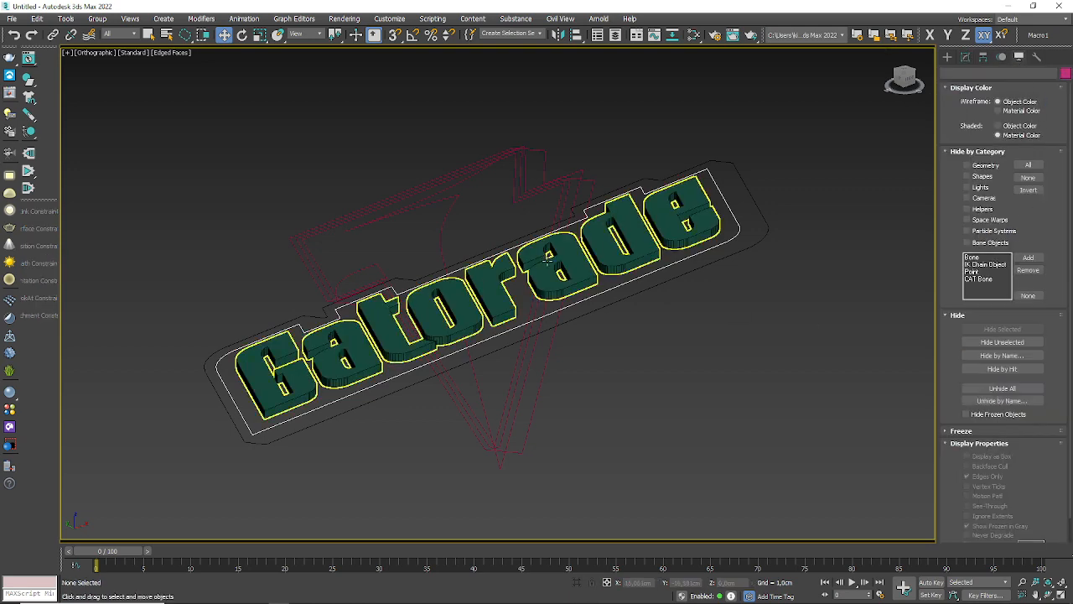
Step: Remove the Extrude modifier from the remaining Gatorade lettering and deselect it
{"action": "left_click", "coordinate": [626, 267]}
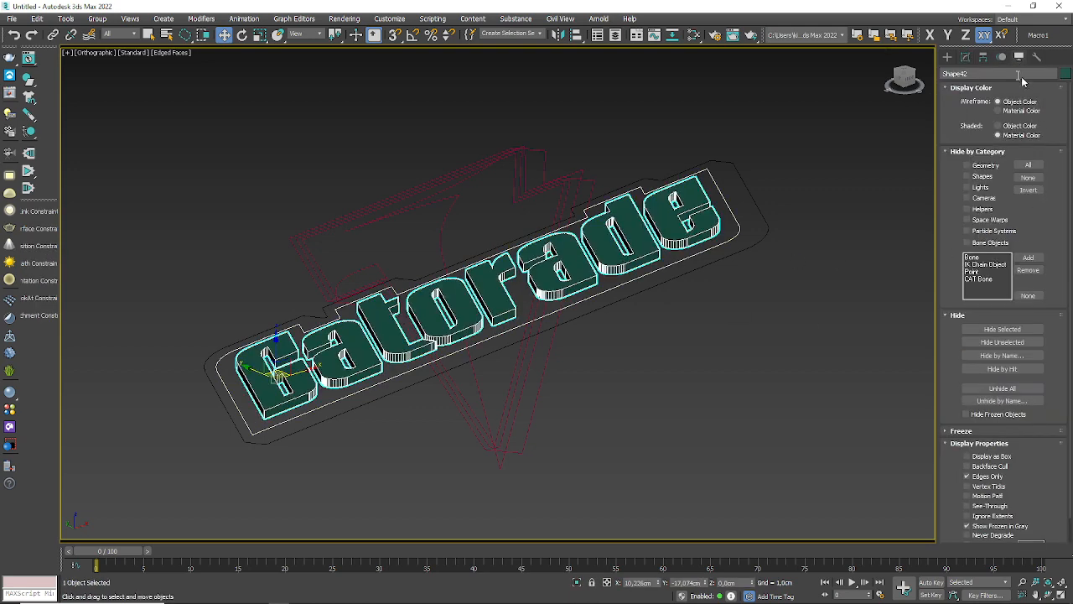
{"action": "left_click", "coordinate": [965, 57]}
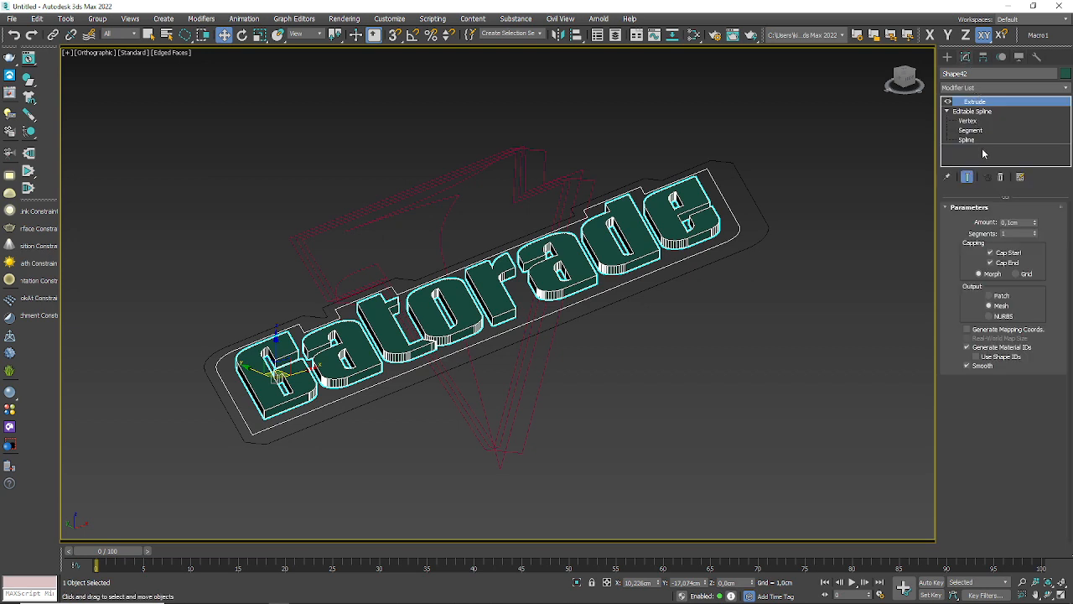
{"action": "left_click", "coordinate": [999, 177]}
{"action": "left_click", "coordinate": [790, 307]}
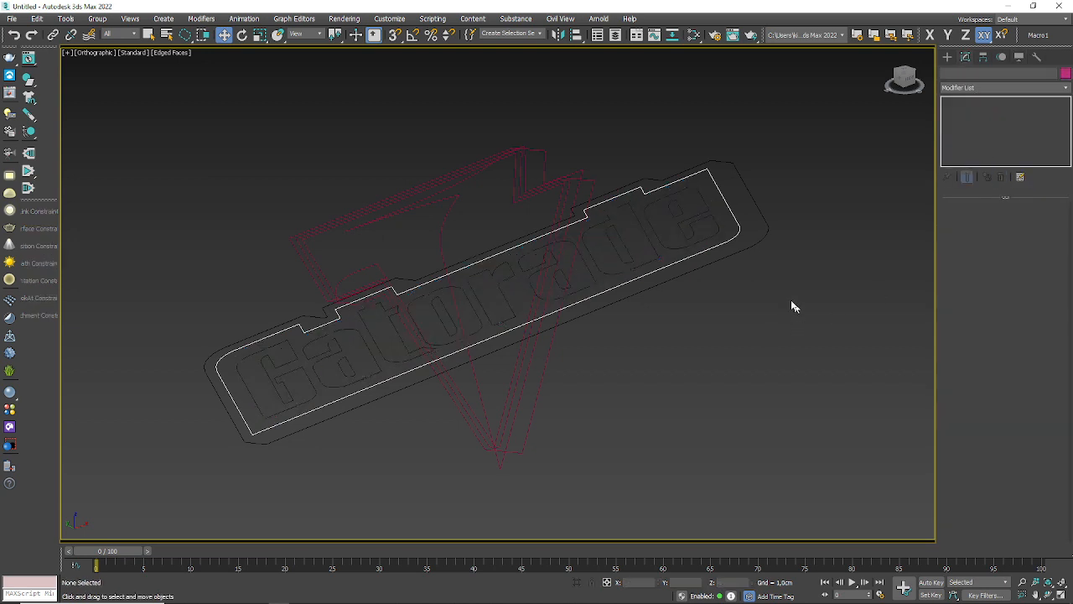
Step: Clone the white stepped outline around the lettering as an independent copy and deselect it
{"action": "left_click", "coordinate": [733, 239]}
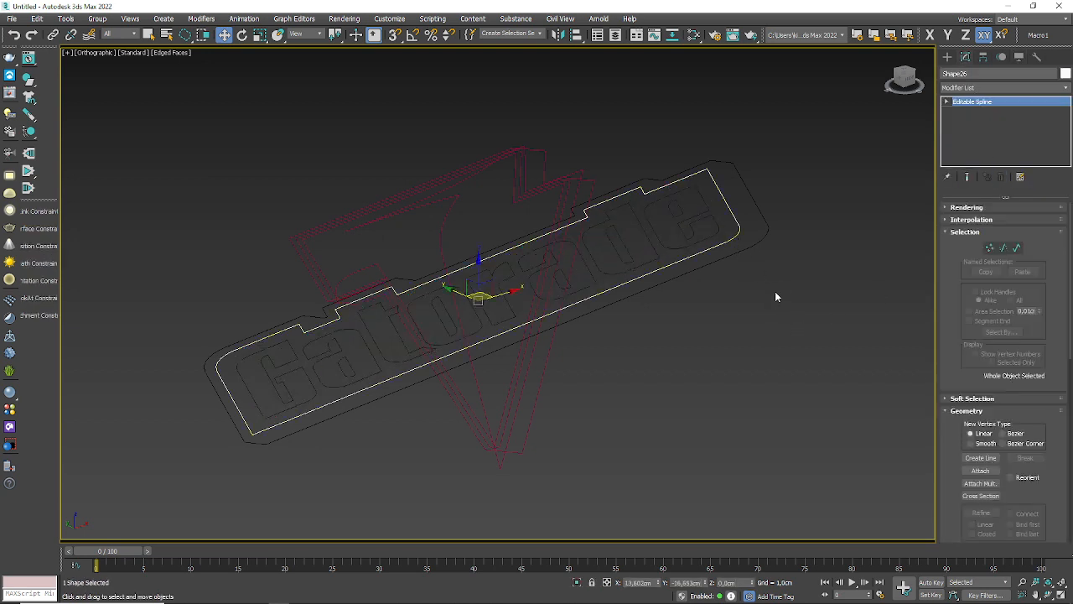
{"action": "key", "text": "ctrl+v"}
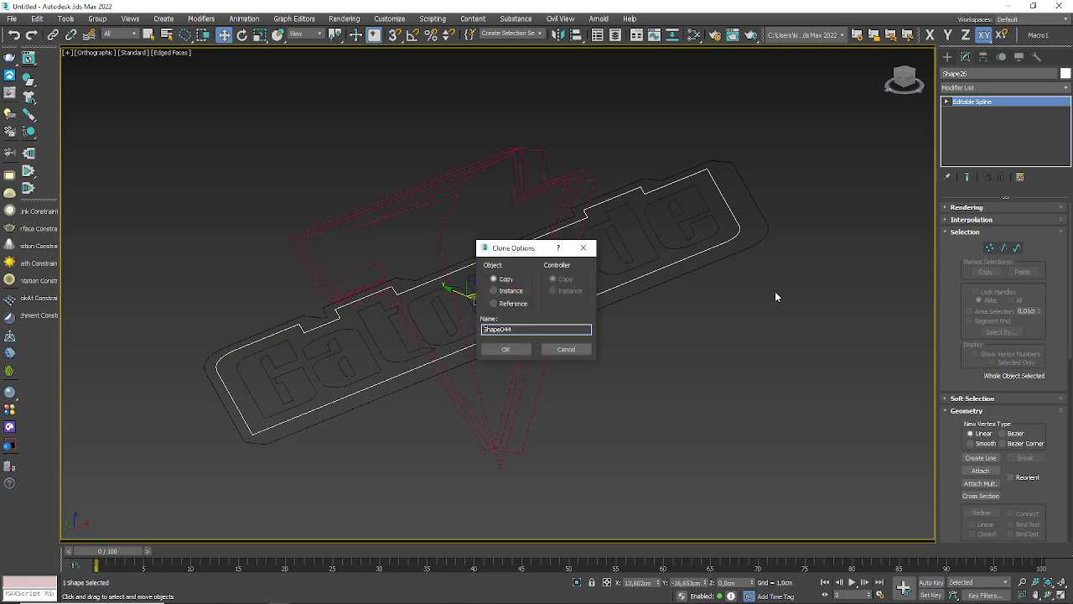
{"action": "left_click", "coordinate": [508, 349]}
{"action": "left_click", "coordinate": [752, 399]}
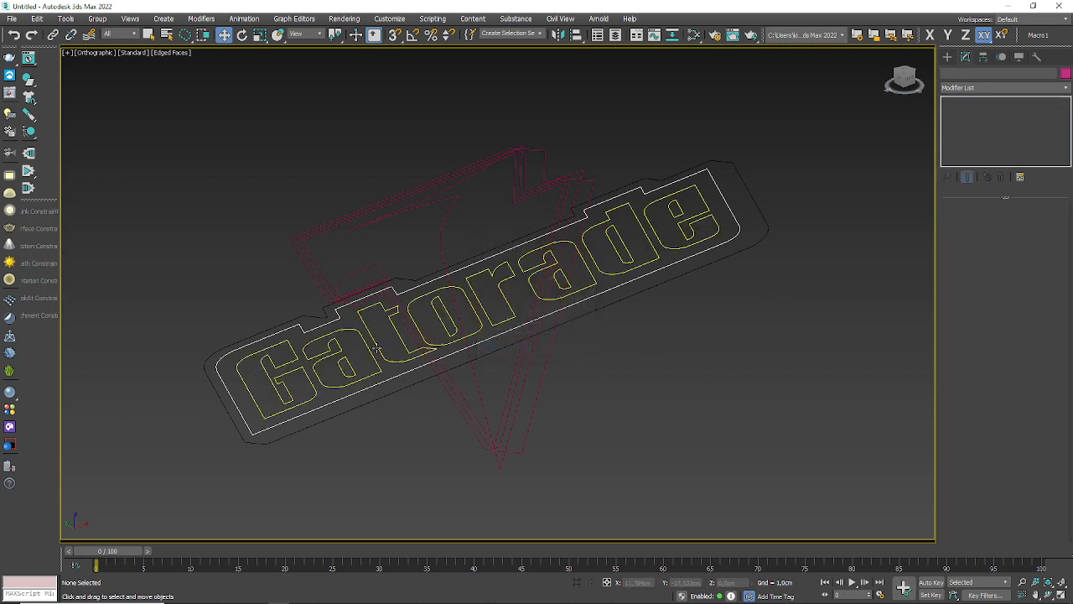
Step: Attach the Gatorade lettering splines to the white stepped outline
{"action": "left_click", "coordinate": [379, 381]}
{"action": "scroll", "coordinate": [328, 381], "scroll_direction": "up", "scroll_amount": 4}
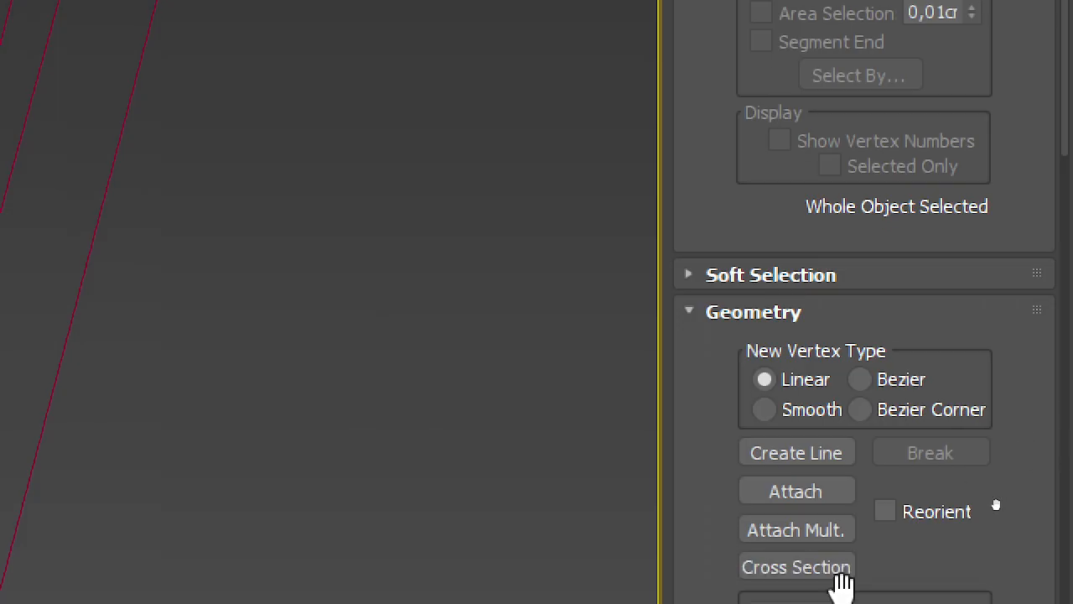
{"action": "left_click", "coordinate": [815, 495]}
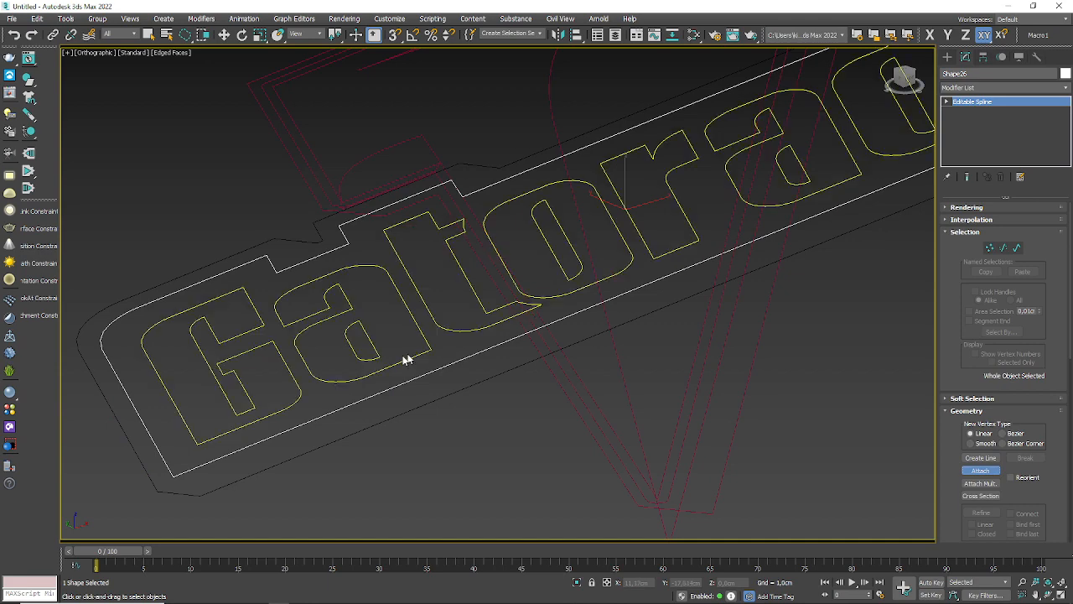
{"action": "left_click", "coordinate": [405, 359]}
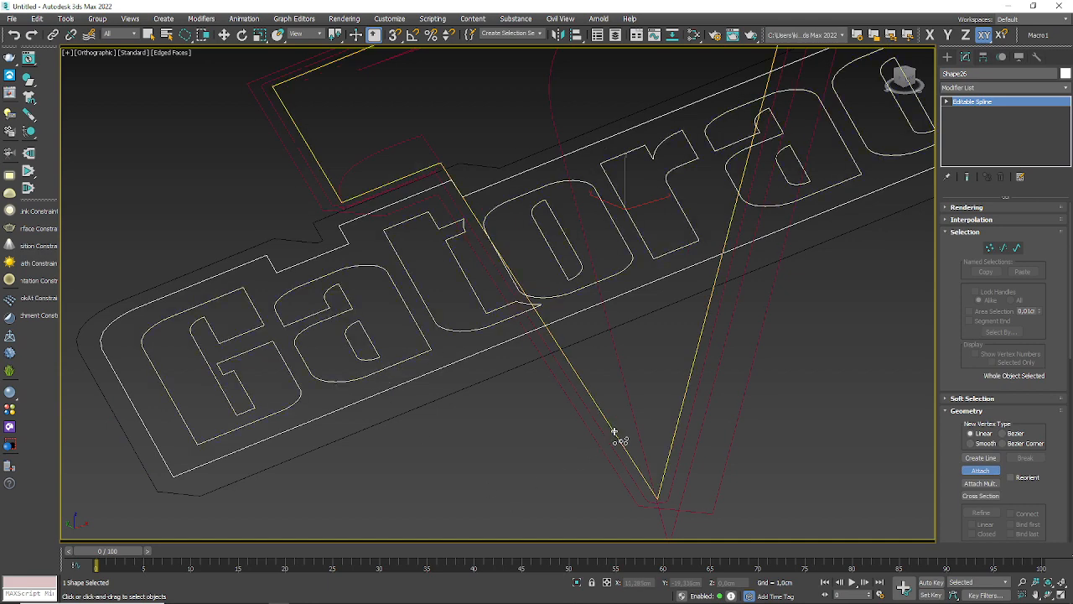
Step: Extrude the combined white outline and lettering shape by 0,1cm, inspect its letter cutouts, and hide it
{"action": "left_click", "coordinate": [1067, 88]}
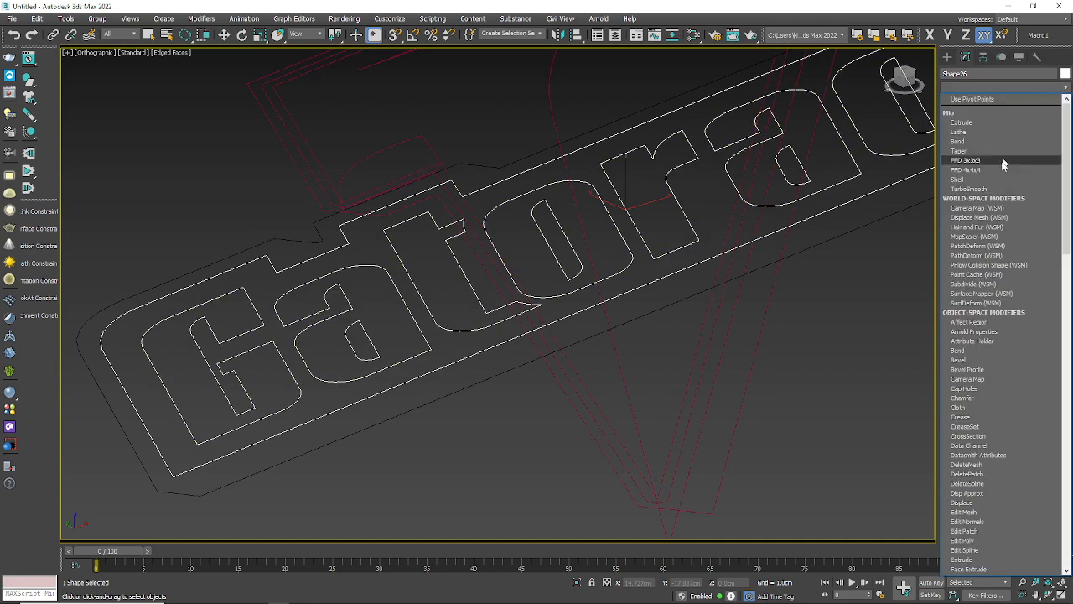
{"action": "left_click", "coordinate": [968, 560]}
{"action": "scroll", "coordinate": [604, 331], "scroll_direction": "down", "scroll_amount": 2}
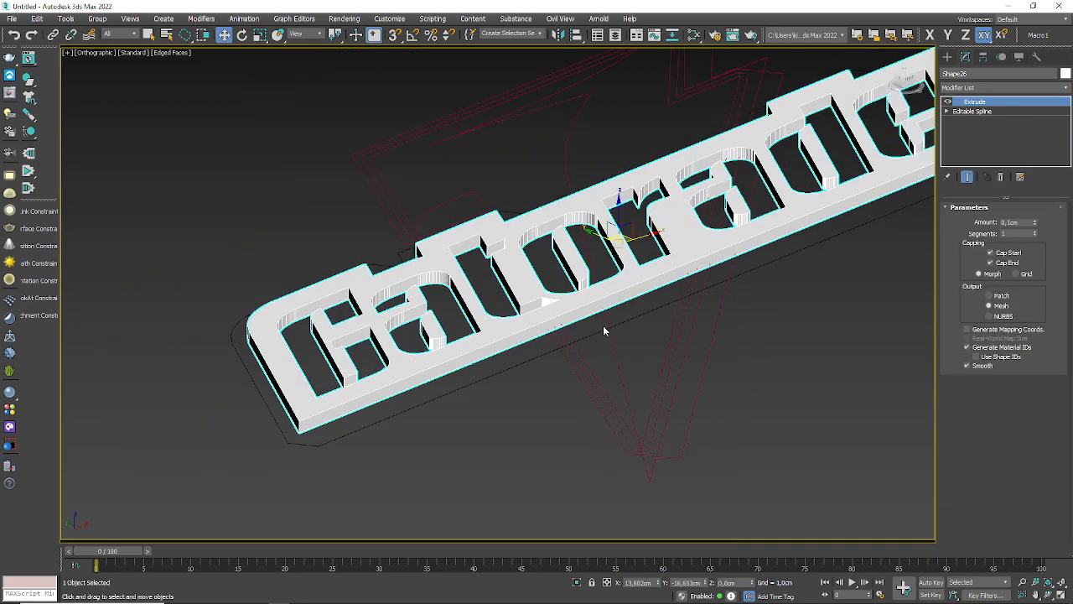
{"action": "middle_click_drag", "start_coordinate": [677, 310], "coordinate": [701, 334], "text": "alt"}
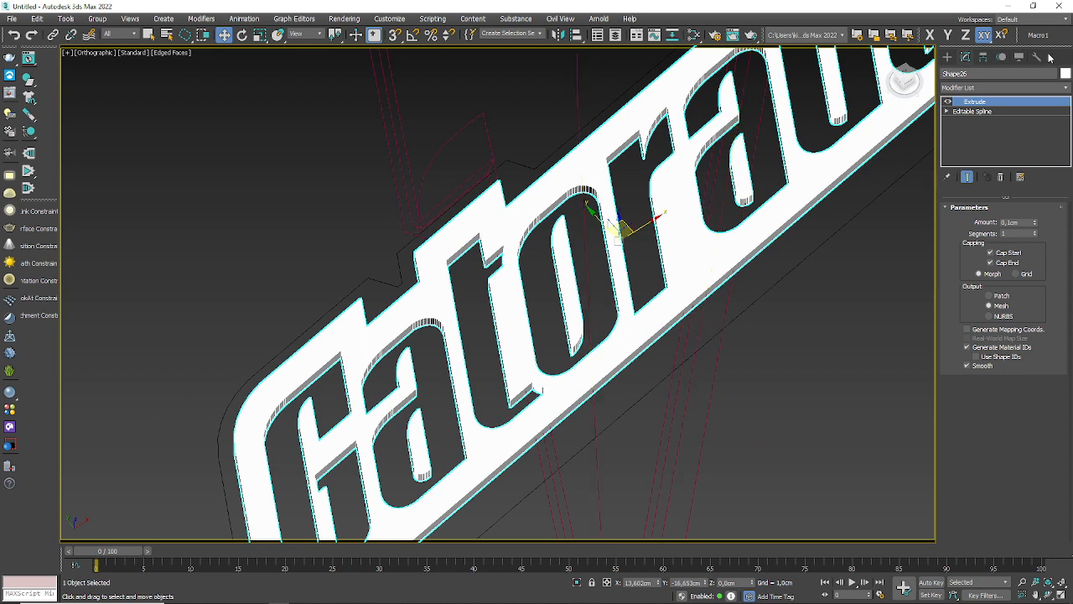
{"action": "left_click", "coordinate": [1019, 56]}
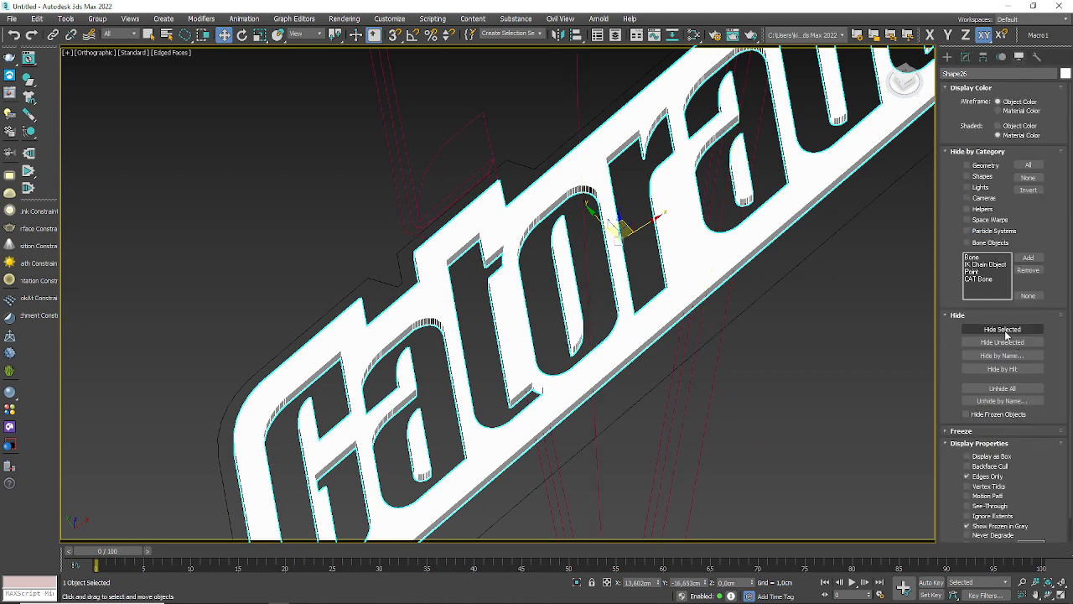
{"action": "left_click", "coordinate": [1004, 330]}
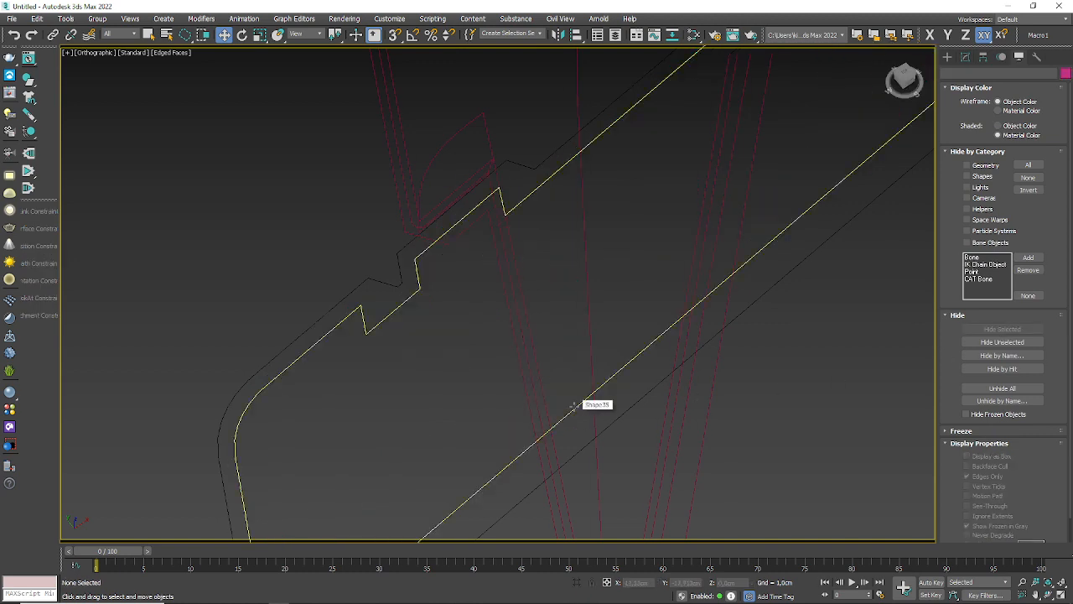
Step: Attach the copied inner stepped outline to the black outermost outline
{"action": "middle_click_drag", "start_coordinate": [525, 328], "coordinate": [501, 275]}
{"action": "left_click", "coordinate": [552, 402]}
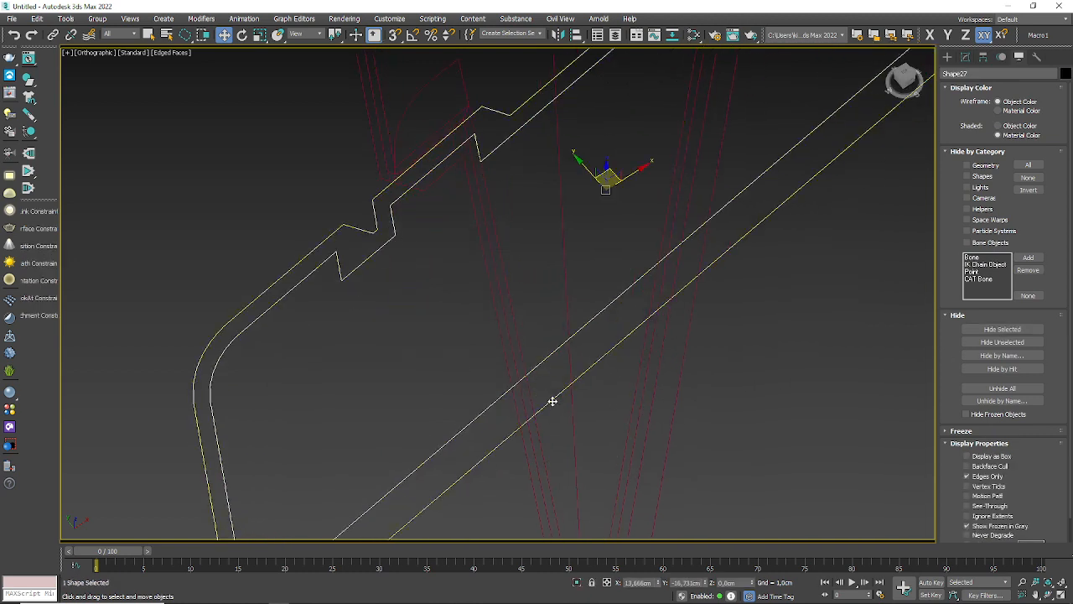
{"action": "scroll", "coordinate": [534, 369], "scroll_direction": "down", "scroll_amount": 3}
{"action": "middle_click_drag", "start_coordinate": [556, 383], "coordinate": [478, 403]}
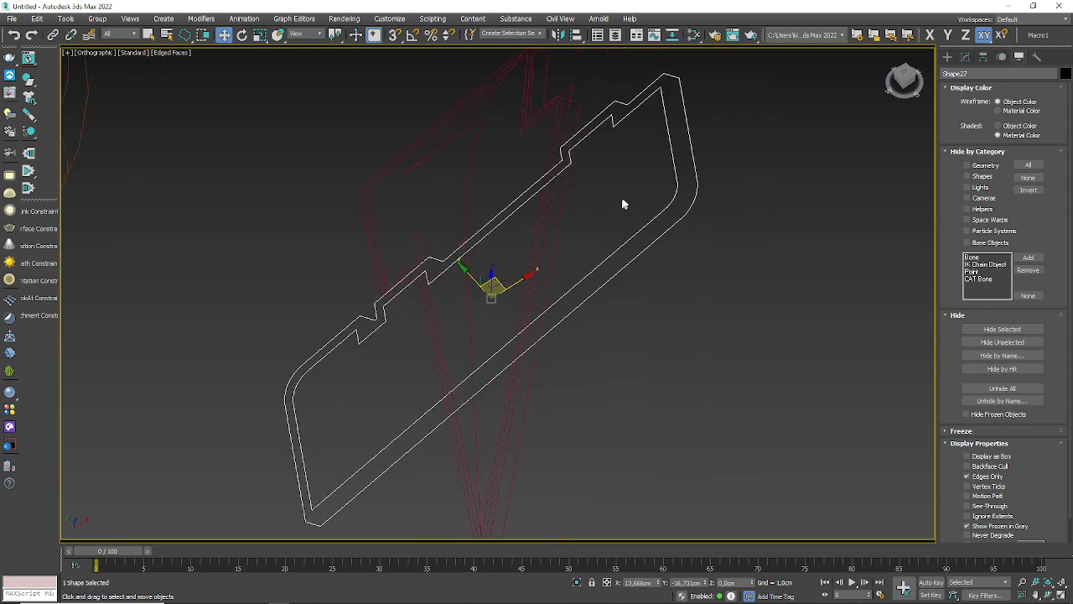
{"action": "left_click", "coordinate": [965, 56]}
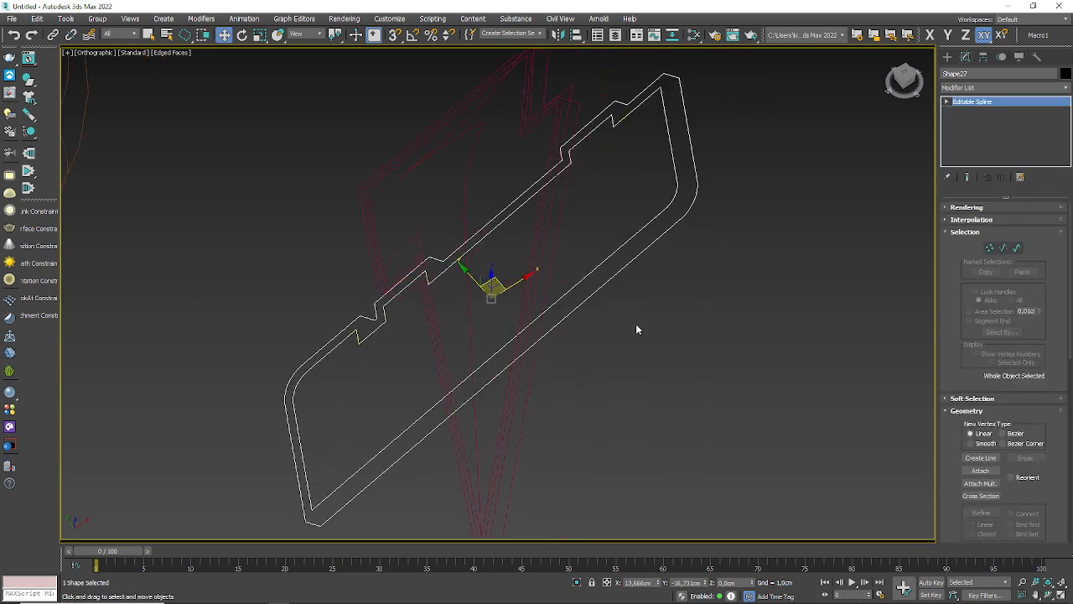
{"action": "left_click", "coordinate": [980, 471]}
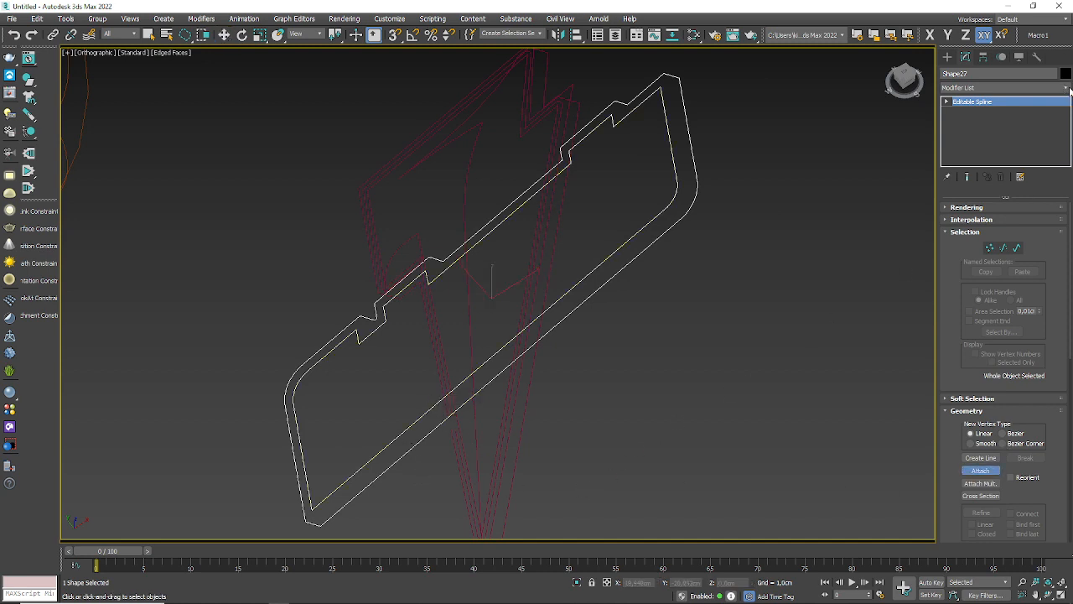
Step: Unhide all hidden objects, keeping the black outer outline selected
{"action": "left_click", "coordinate": [1001, 56]}
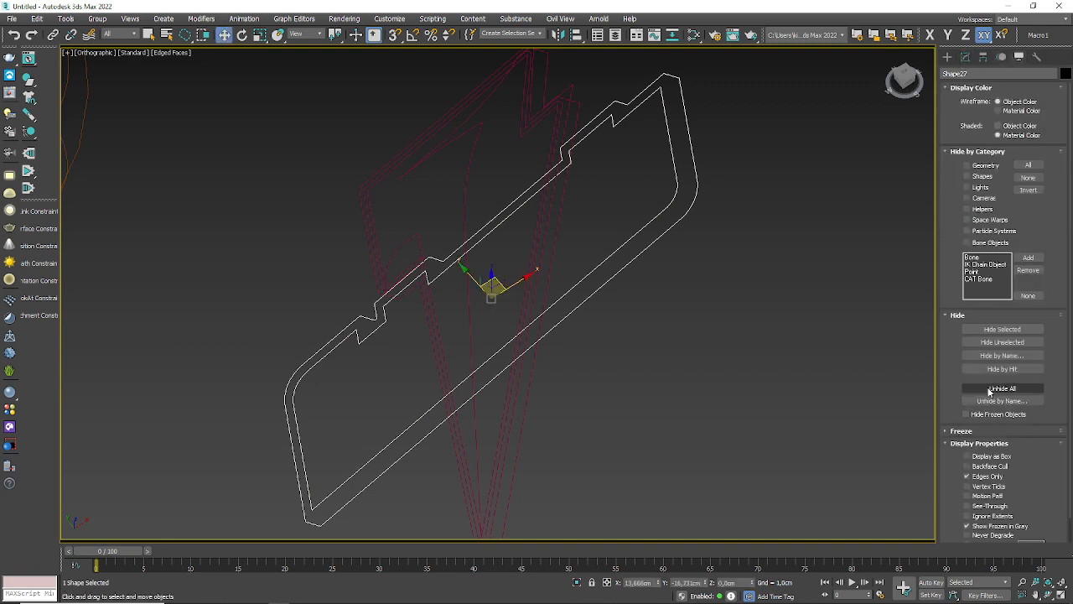
{"action": "left_click", "coordinate": [1000, 388]}
{"action": "left_click", "coordinate": [648, 300]}
{"action": "left_click", "coordinate": [634, 263]}
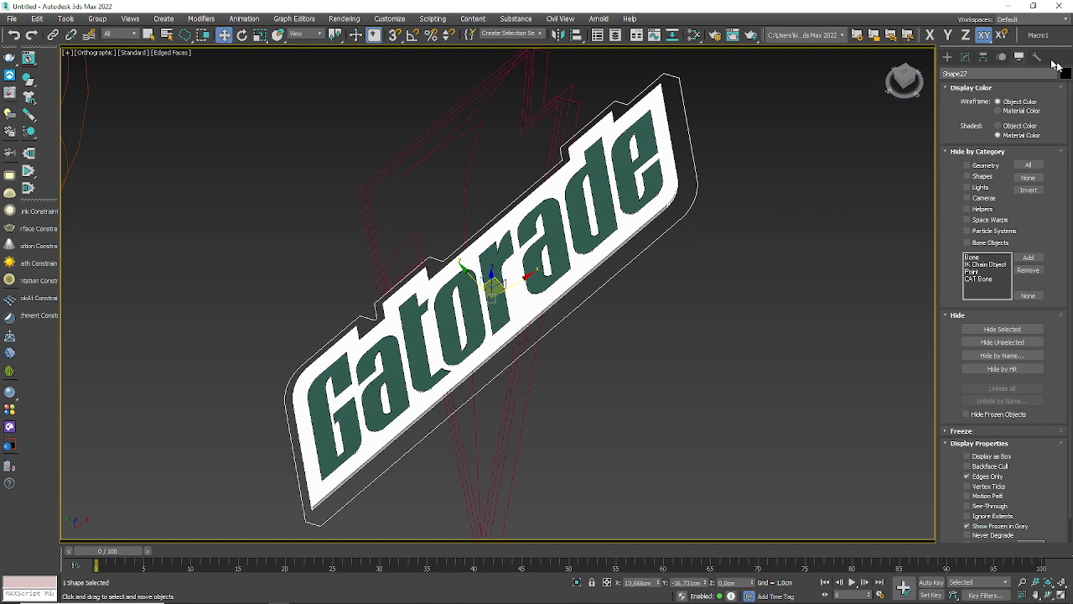
Step: Extrude the black outer border shape around the Gatorade lettering by 0,1cm, with both caps on, and clear the selection
{"action": "left_click", "coordinate": [965, 57]}
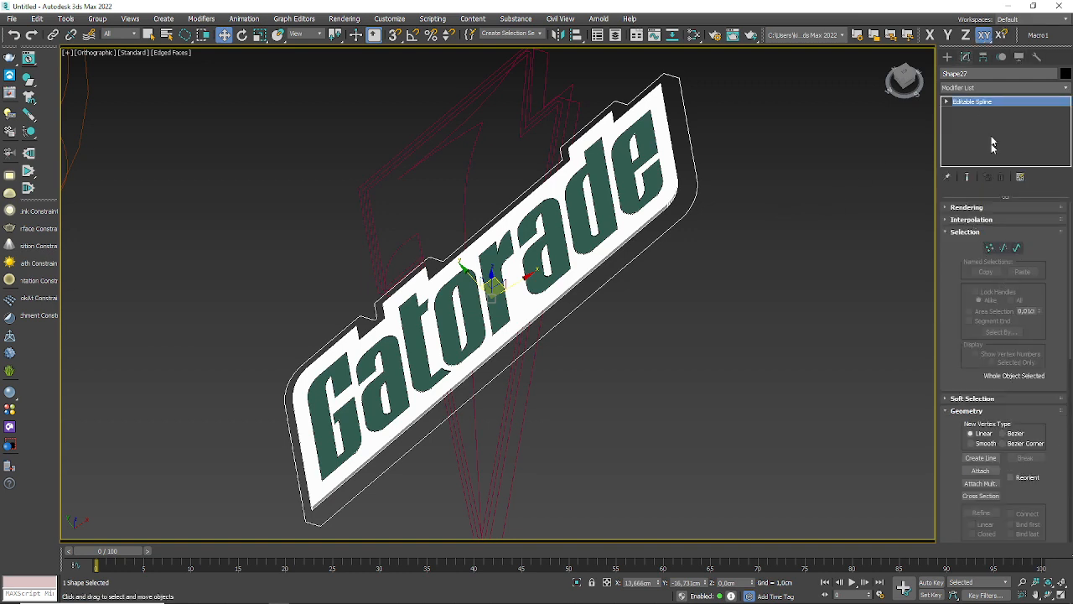
{"action": "left_click", "coordinate": [998, 88]}
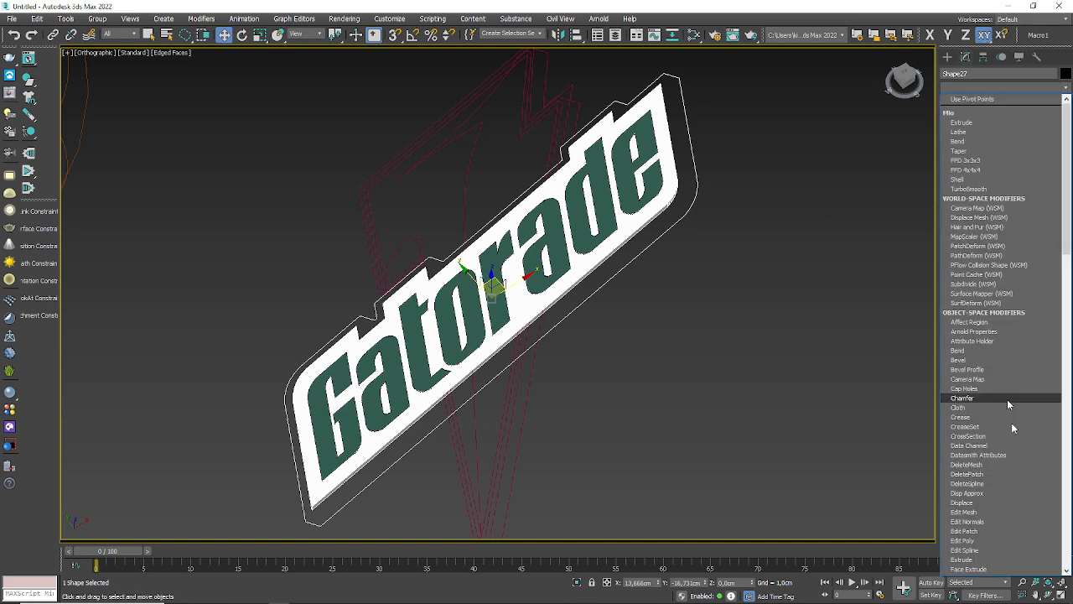
{"action": "left_click", "coordinate": [964, 559]}
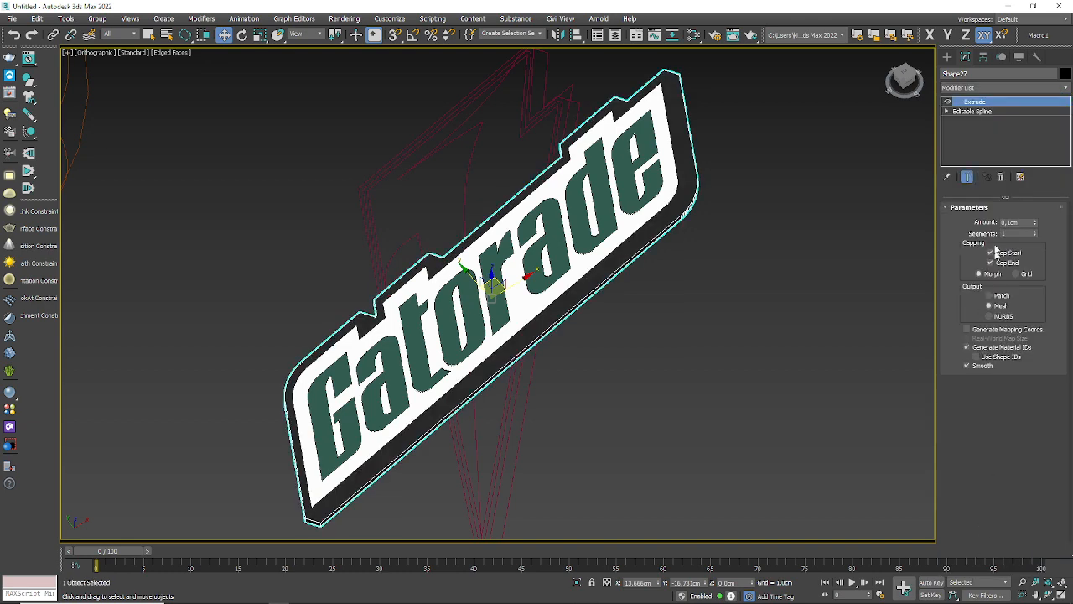
{"action": "left_click", "coordinate": [599, 258]}
{"action": "left_click", "coordinate": [607, 228]}
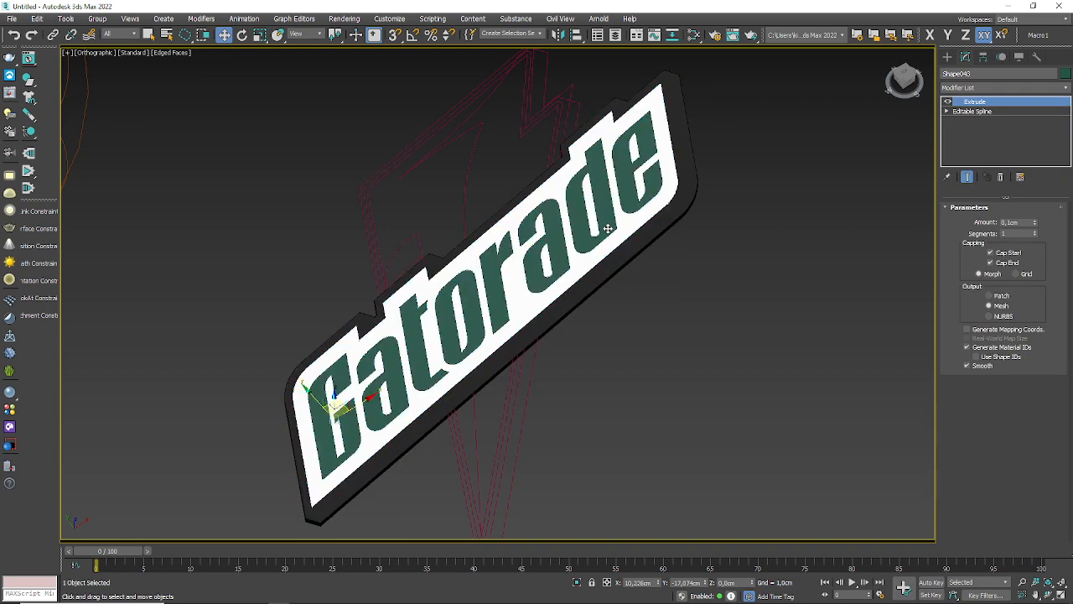
{"action": "left_click", "coordinate": [706, 278]}
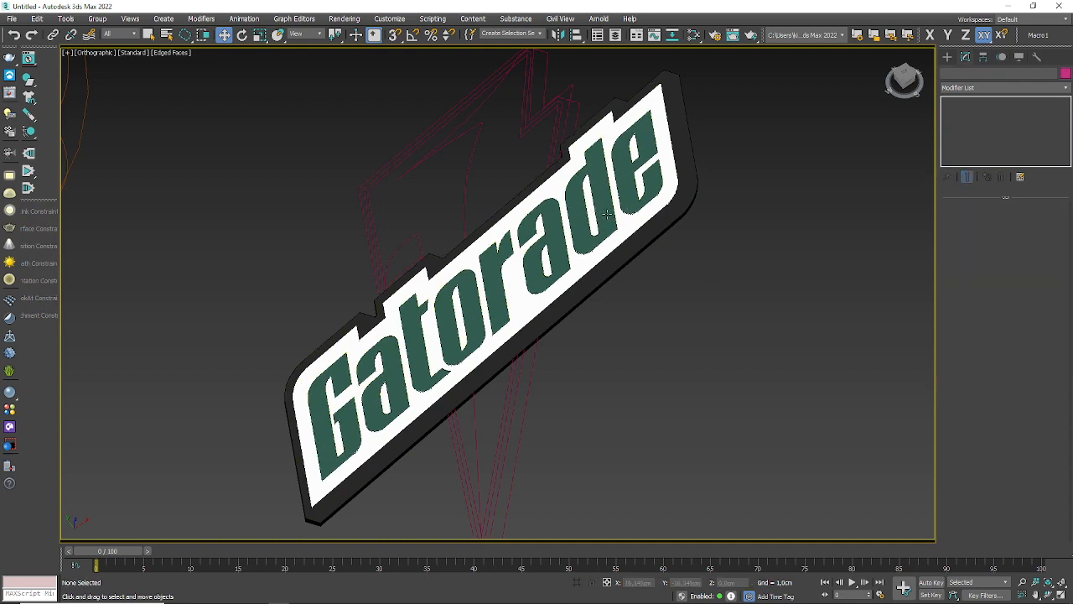
Step: Examine the extruded lettering, white plate and black border from several angles and compare them with the original logo in Illustrator
{"action": "left_click", "coordinate": [607, 214]}
{"action": "middle_click_drag", "start_coordinate": [712, 377], "coordinate": [374, 322], "text": "alt"}
{"action": "left_click", "coordinate": [512, 330]}
{"action": "middle_click_drag", "start_coordinate": [512, 330], "coordinate": [547, 268], "text": "alt"}
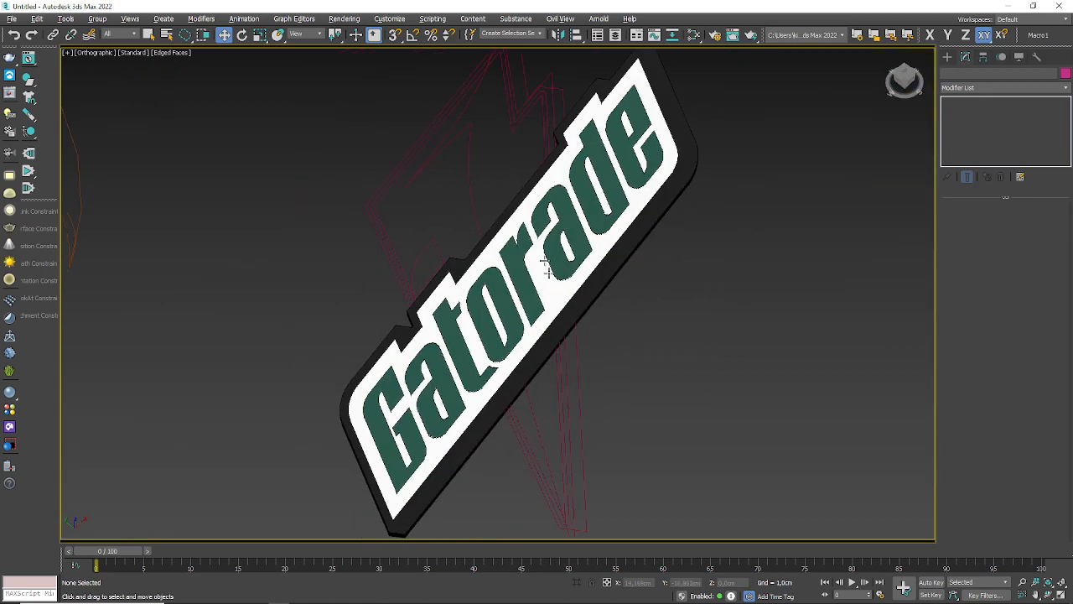
{"action": "key", "text": "alt+Tab"}
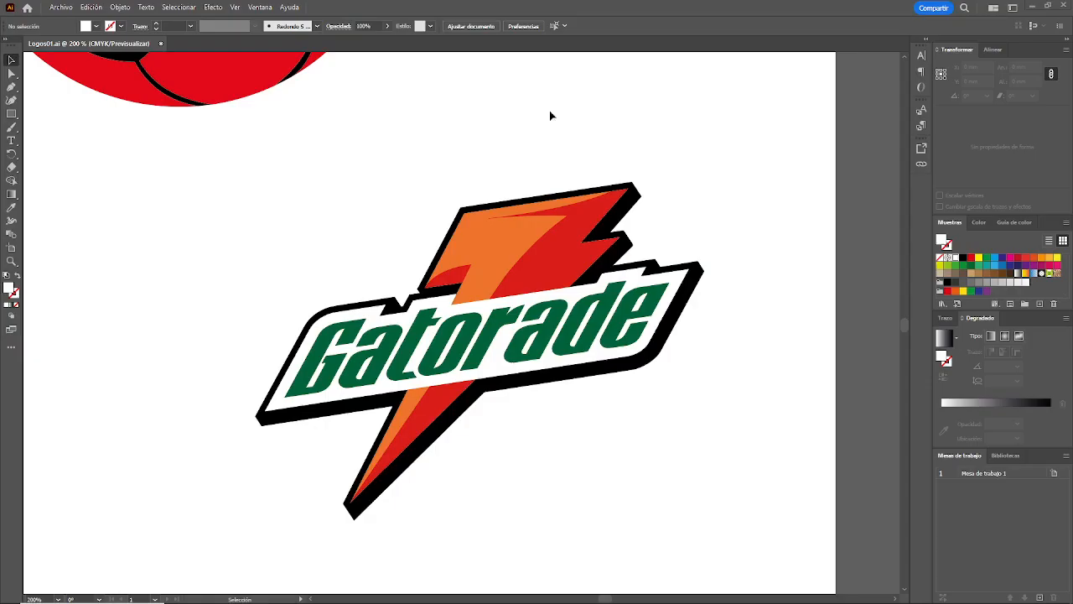
{"action": "key", "text": "alt+Tab"}
{"action": "middle_click_drag", "start_coordinate": [686, 216], "coordinate": [593, 378], "text": "alt"}
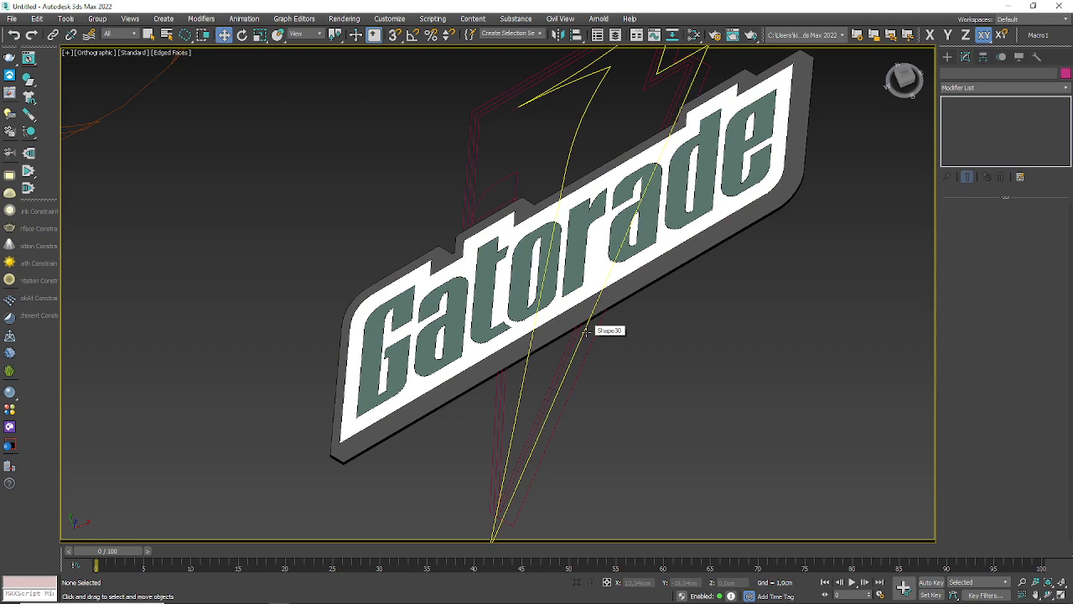
Step: Clone the extruded black border in place
{"action": "left_click", "coordinate": [621, 295]}
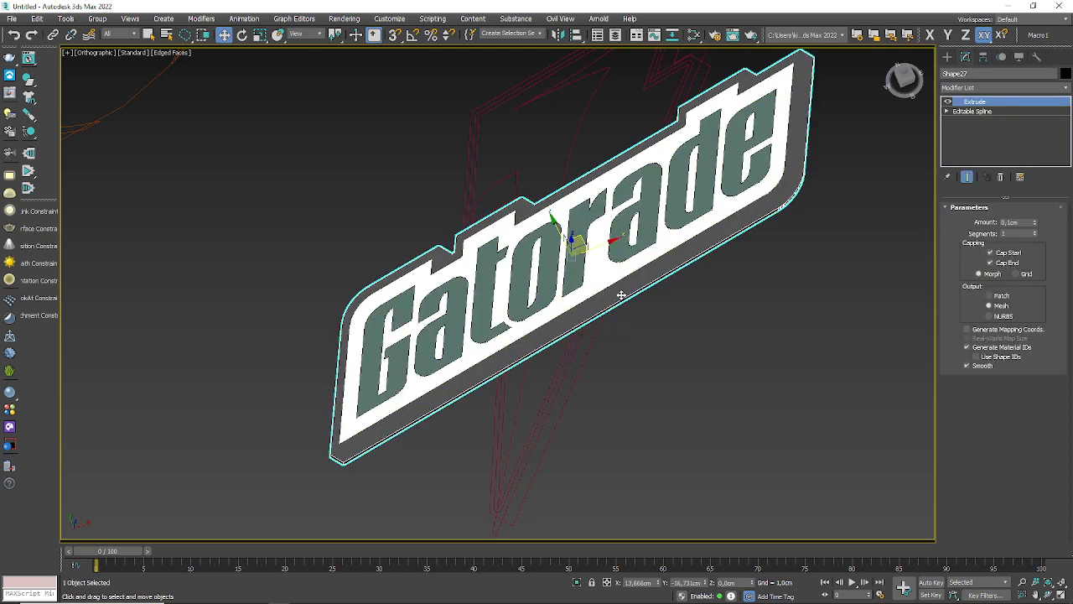
{"action": "key", "text": "ctrl+v"}
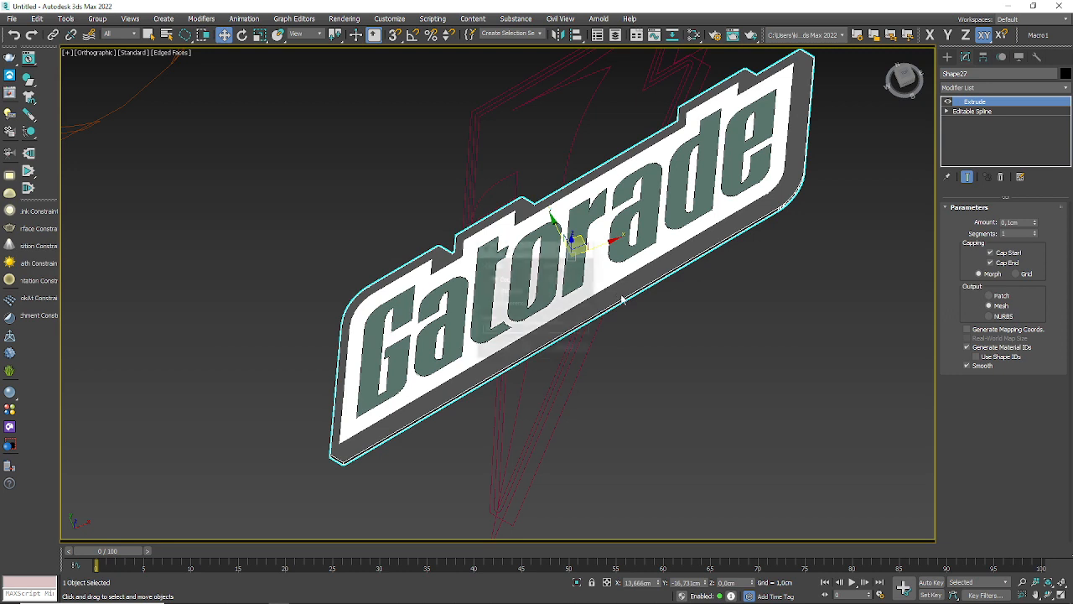
{"action": "left_click", "coordinate": [506, 349]}
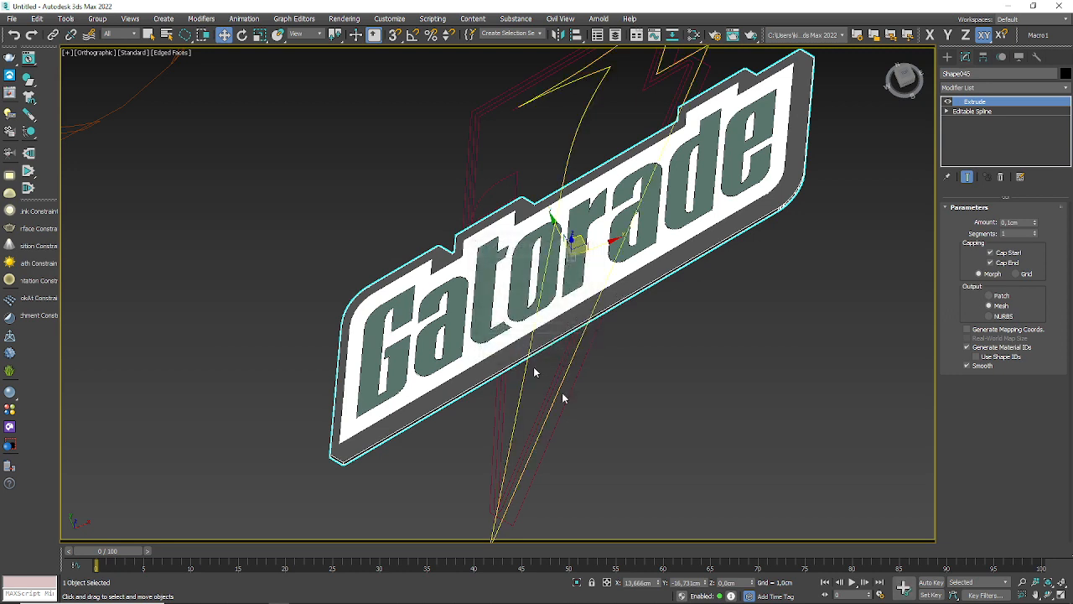
Step: Select the cloned black border, the green lettering and the white plate together and hide them
{"action": "left_click", "coordinate": [599, 332]}
{"action": "left_click", "coordinate": [576, 323]}
{"action": "mouse_move", "coordinate": [630, 352]}
{"action": "middle_mouse_down", "text": "alt"}
{"action": "mouse_move", "coordinate": [660, 333]}
{"action": "mouse_move", "coordinate": [519, 320]}
{"action": "middle_mouse_up", "text": "alt"}
{"action": "left_click", "coordinate": [519, 323], "text": "ctrl"}
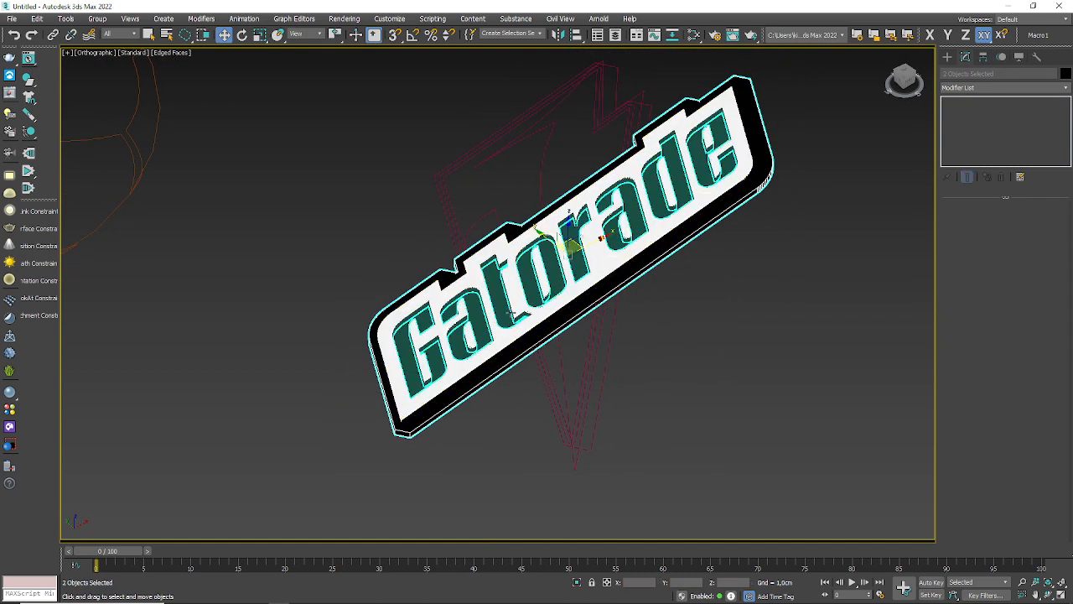
{"action": "left_click", "coordinate": [575, 364]}
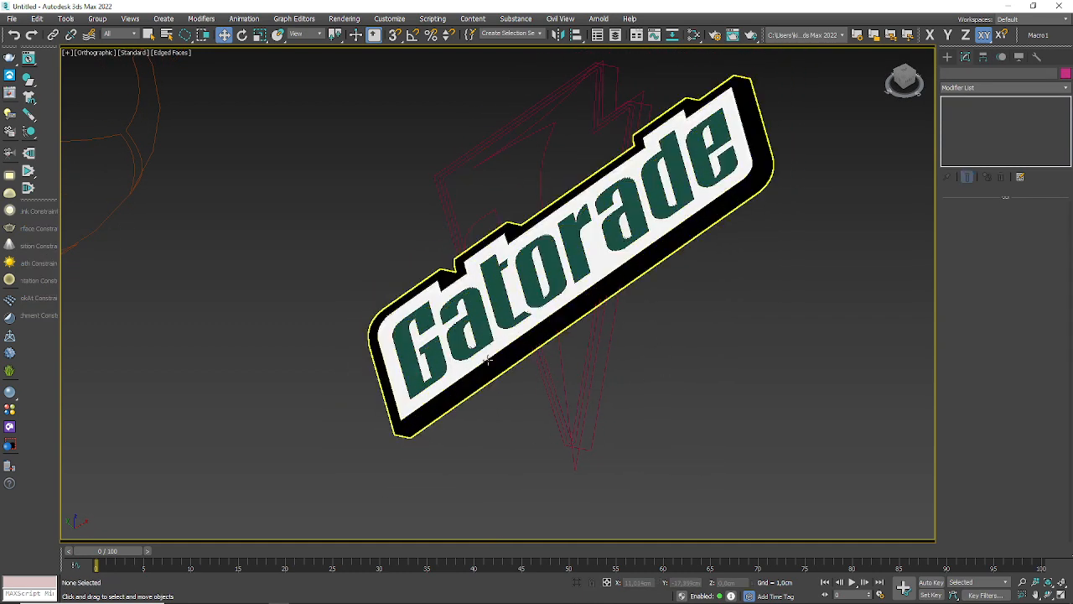
{"action": "left_click", "coordinate": [490, 372]}
{"action": "left_click", "coordinate": [479, 356], "text": "ctrl"}
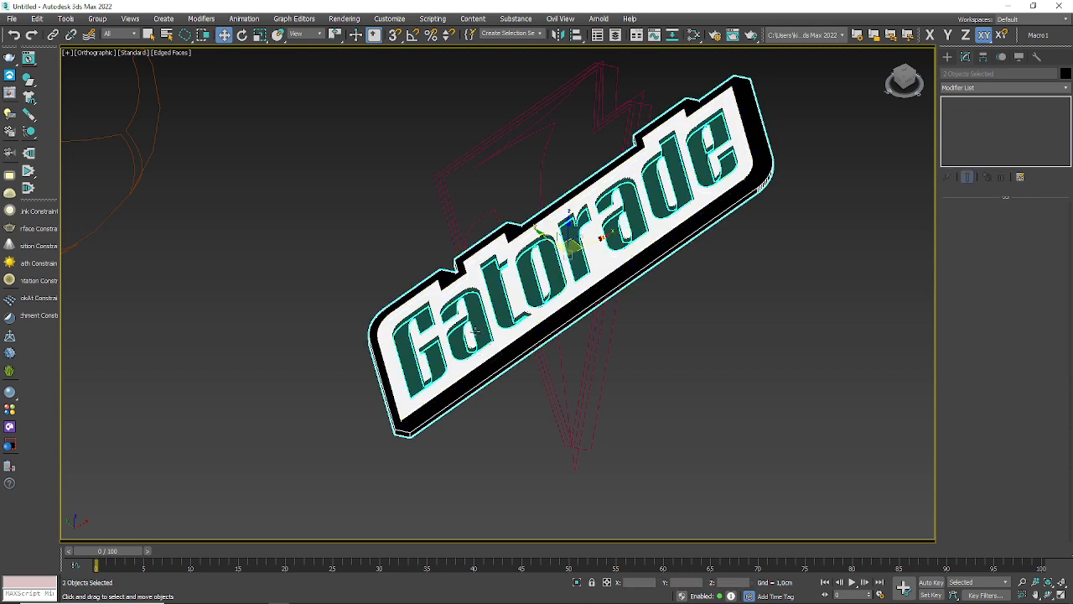
{"action": "left_click", "coordinate": [478, 324], "text": "ctrl"}
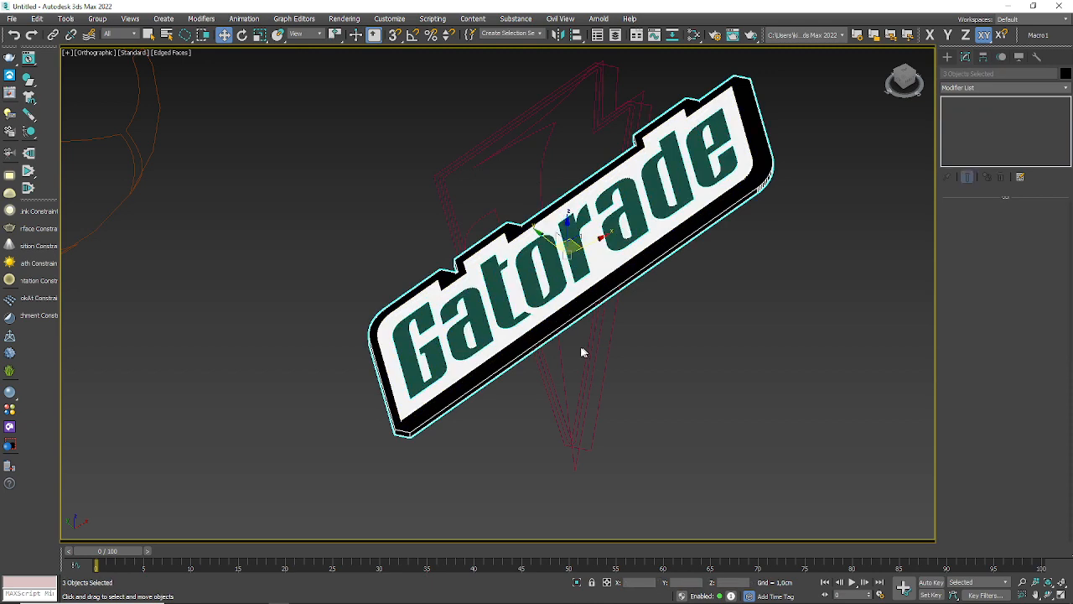
{"action": "left_click", "coordinate": [1019, 57]}
{"action": "left_click", "coordinate": [1004, 330]}
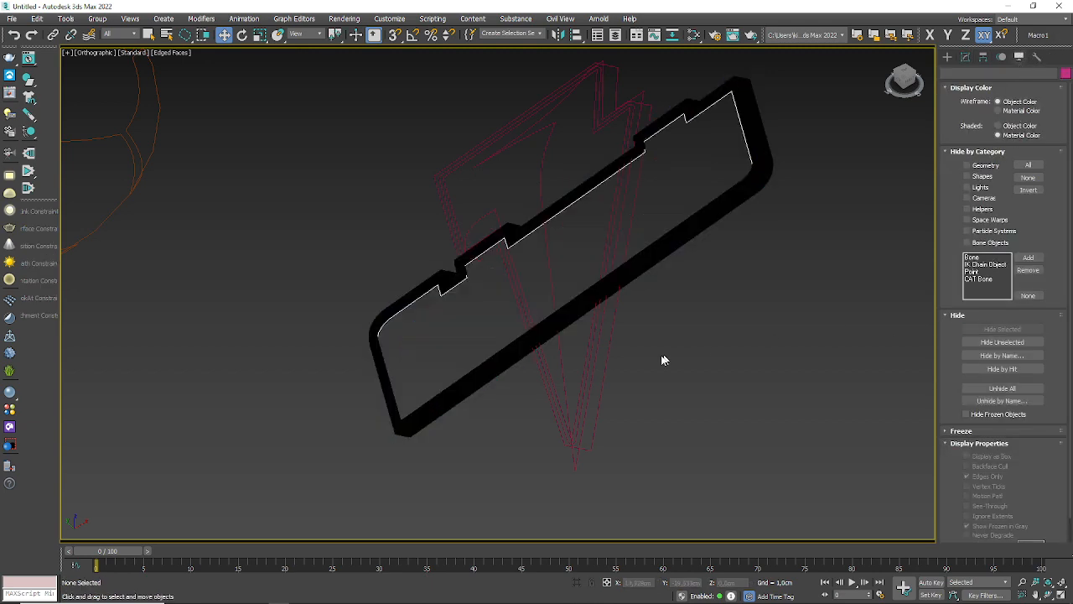
Step: Remove the Extrude modifier from the remaining black border and clear the selection
{"action": "left_click", "coordinate": [462, 386]}
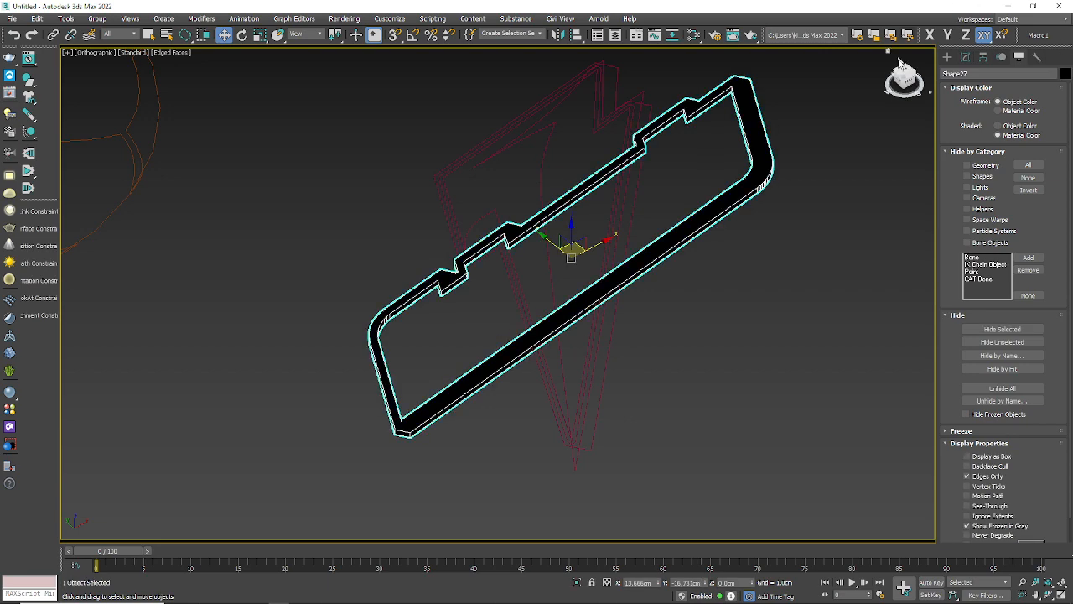
{"action": "left_click", "coordinate": [964, 57]}
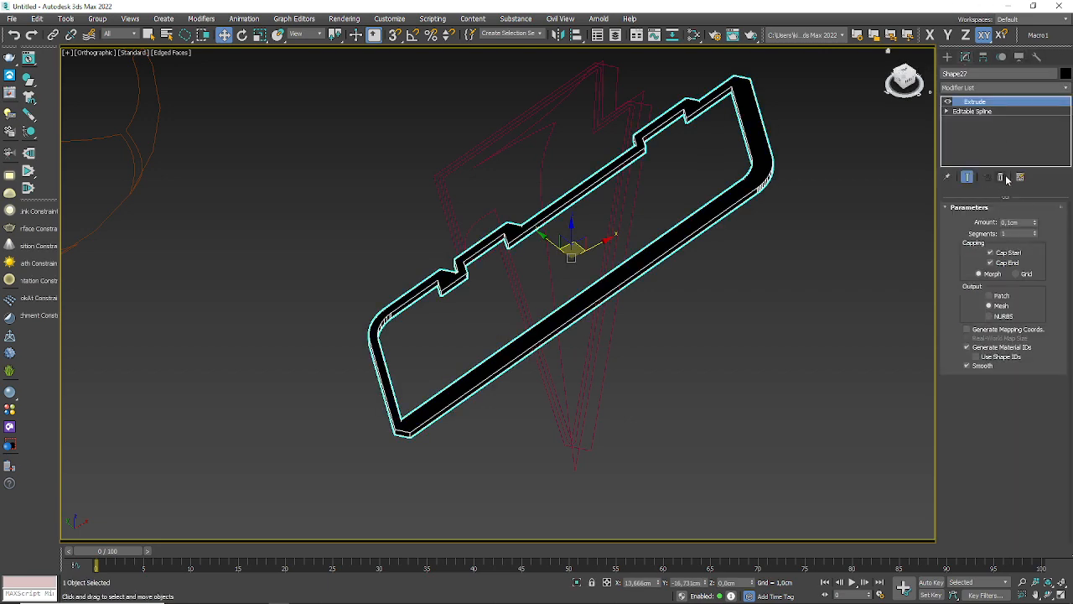
{"action": "left_click", "coordinate": [1000, 177]}
{"action": "left_click", "coordinate": [725, 376]}
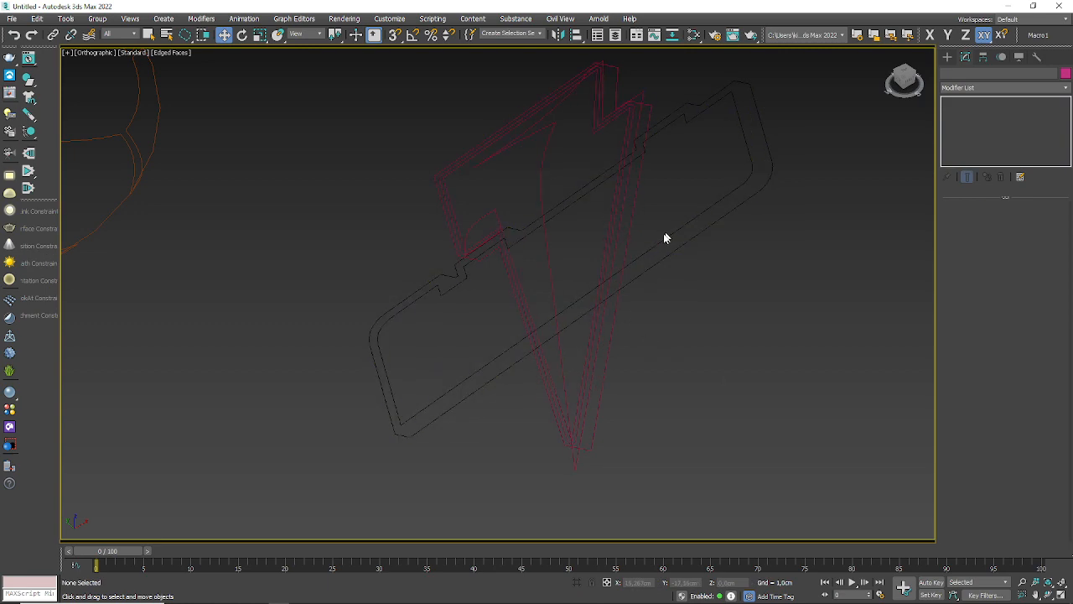
Step: Examine the splines at the lightning bolt's lower tip in Top view against the original logo in Illustrator
{"action": "middle_click_drag", "start_coordinate": [561, 307], "coordinate": [584, 334], "text": "alt"}
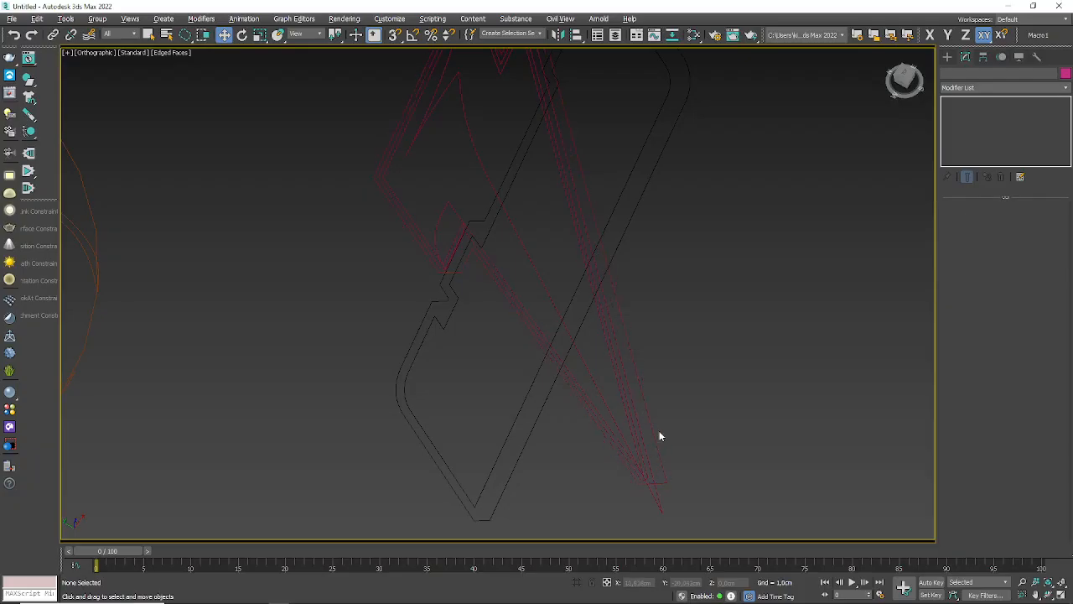
{"action": "middle_click_drag", "start_coordinate": [660, 434], "coordinate": [618, 391], "text": "alt"}
{"action": "key", "text": "t"}
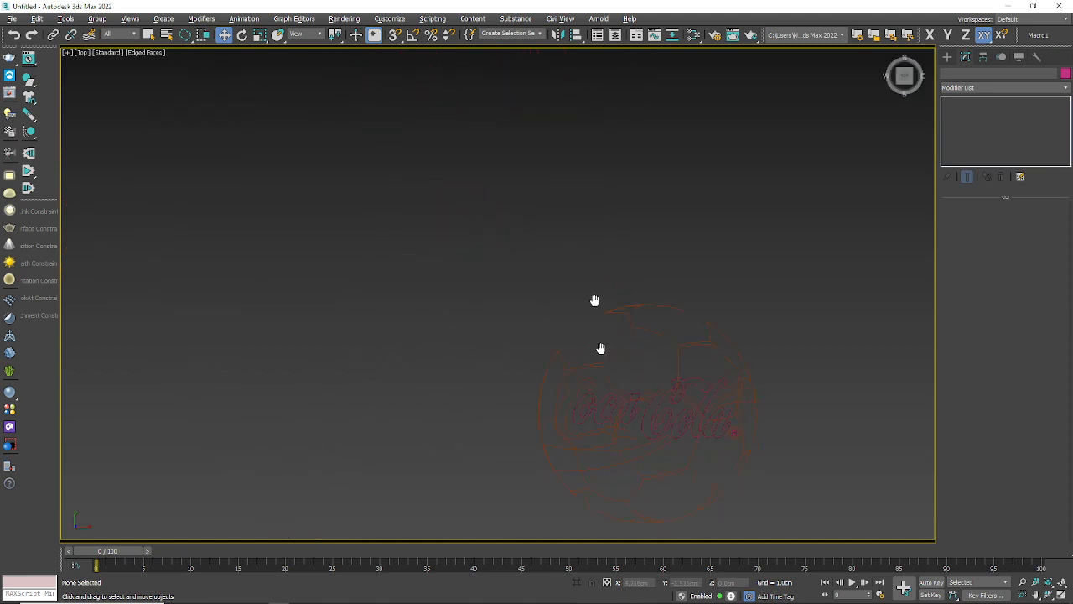
{"action": "scroll", "coordinate": [639, 227], "scroll_direction": "up", "scroll_amount": 5}
{"action": "scroll", "coordinate": [639, 362], "scroll_direction": "up", "scroll_amount": 4}
{"action": "middle_click_drag", "start_coordinate": [637, 363], "coordinate": [608, 363]}
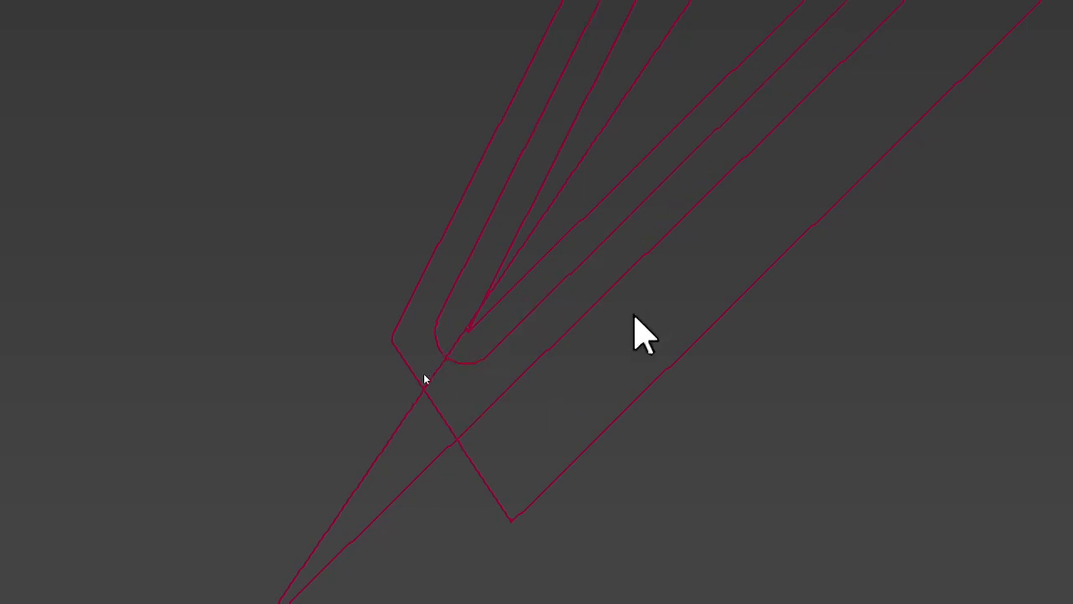
{"action": "left_click", "coordinate": [559, 288]}
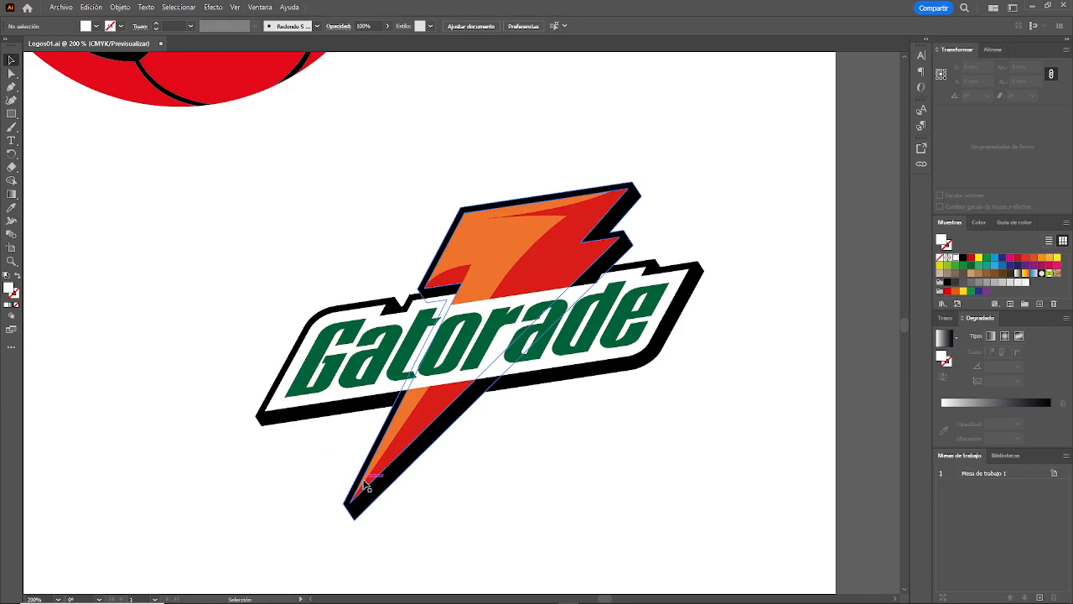
{"action": "key", "text": "alt+Tab"}
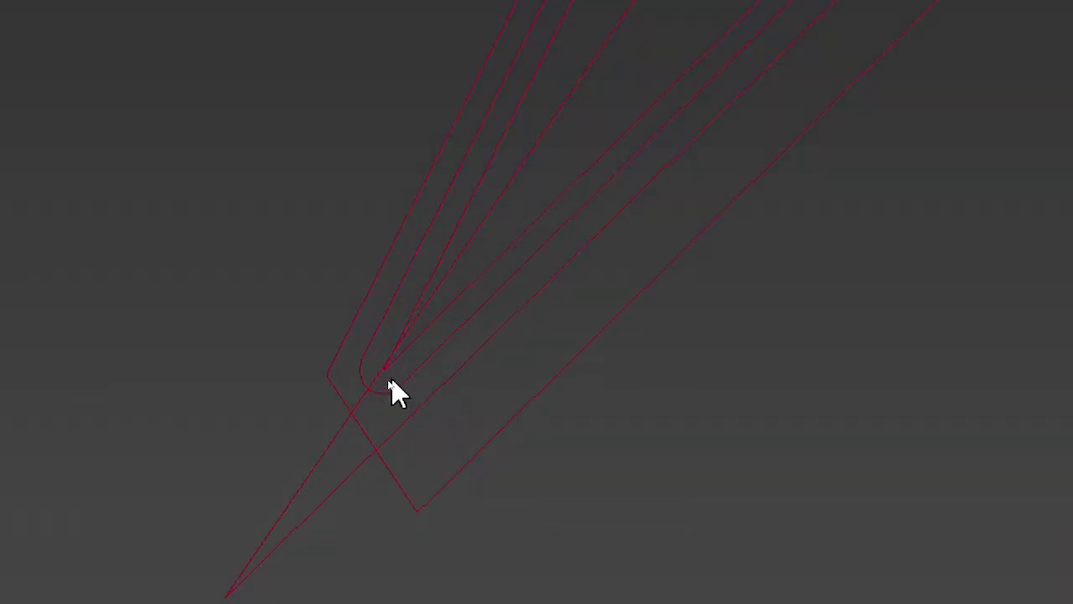
Step: Select the inner bolt outline, followed by the curved color shape inside it, and examine how the bolt splines overlap the border
{"action": "left_click", "coordinate": [389, 381]}
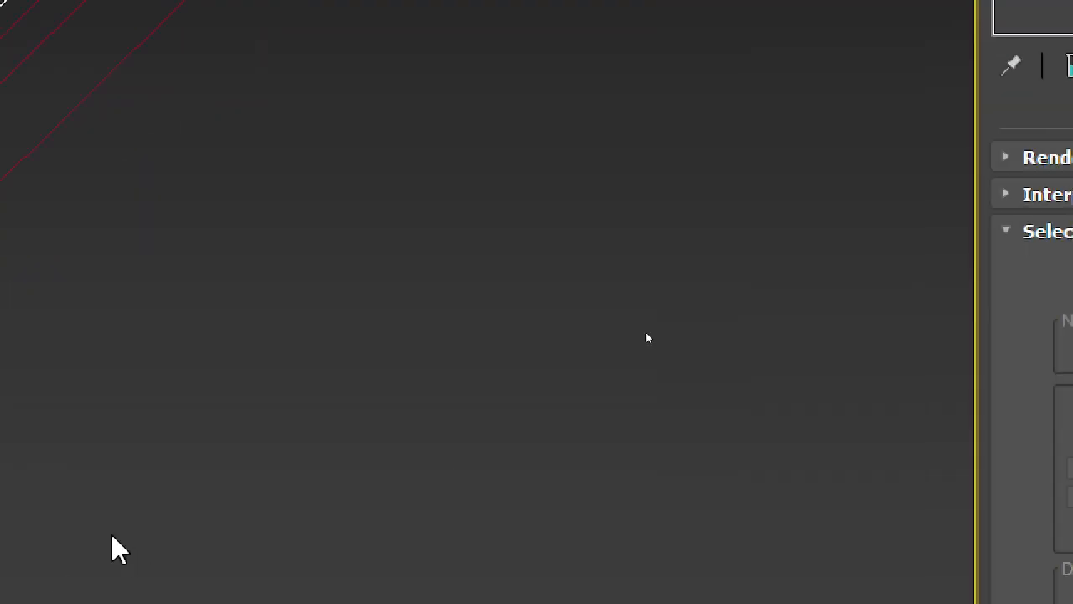
{"action": "key", "text": "z"}
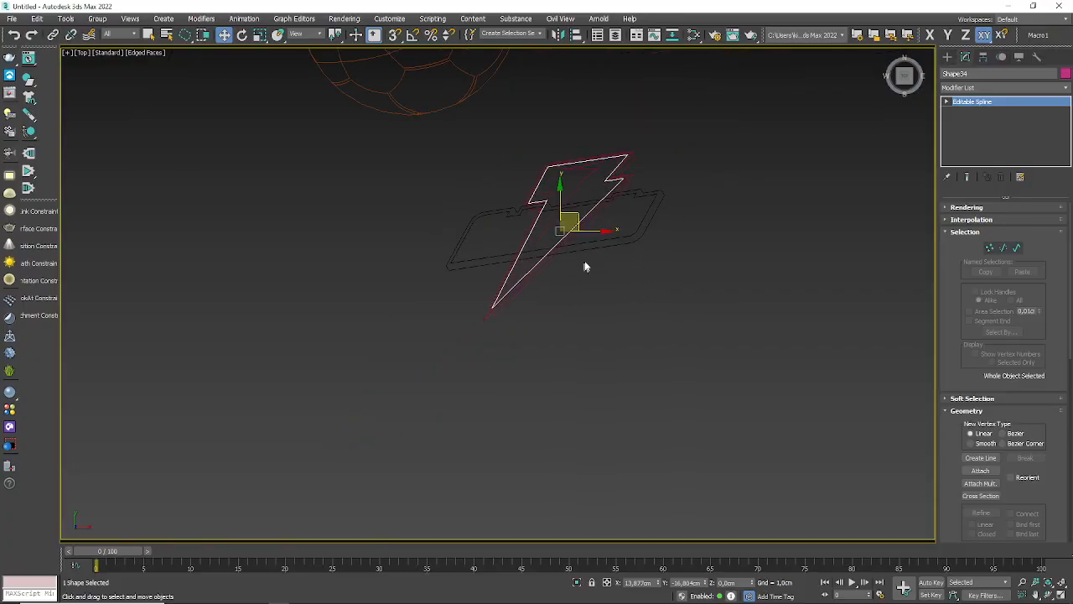
{"action": "scroll", "coordinate": [571, 224], "scroll_direction": "up", "scroll_amount": 5}
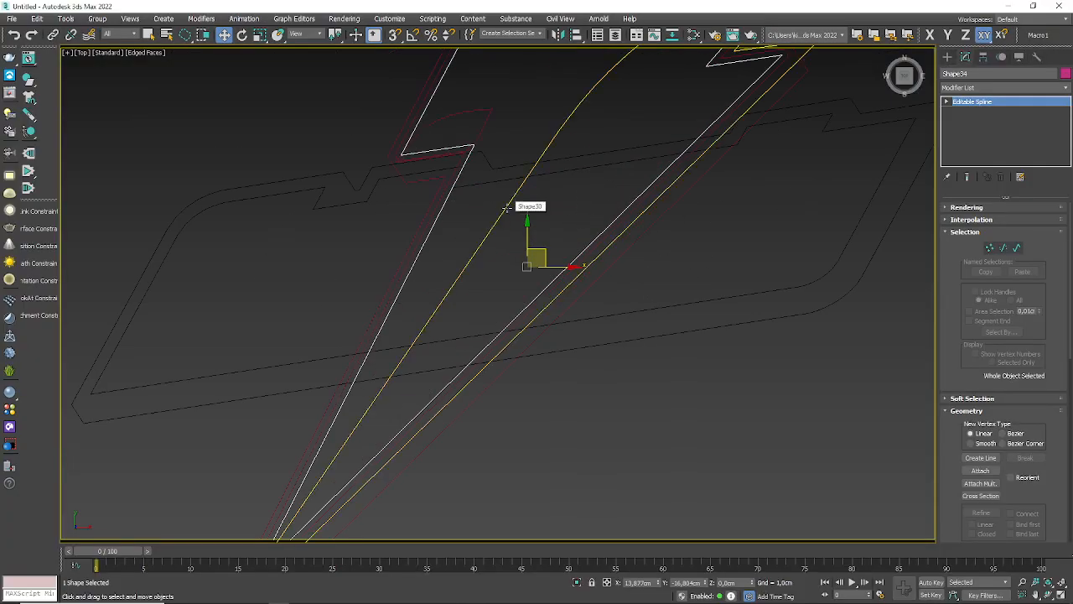
{"action": "scroll", "coordinate": [528, 210], "scroll_direction": "down", "scroll_amount": 5}
{"action": "left_click", "coordinate": [533, 218]}
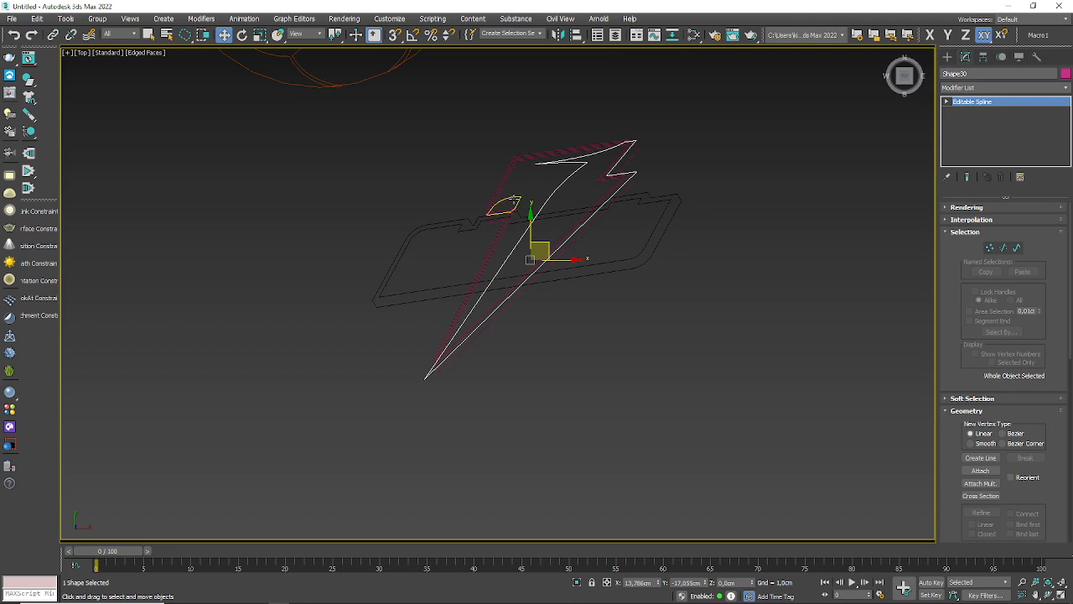
{"action": "scroll", "coordinate": [441, 360], "scroll_direction": "up", "scroll_amount": 5}
{"action": "scroll", "coordinate": [440, 360], "scroll_direction": "down", "scroll_amount": 4}
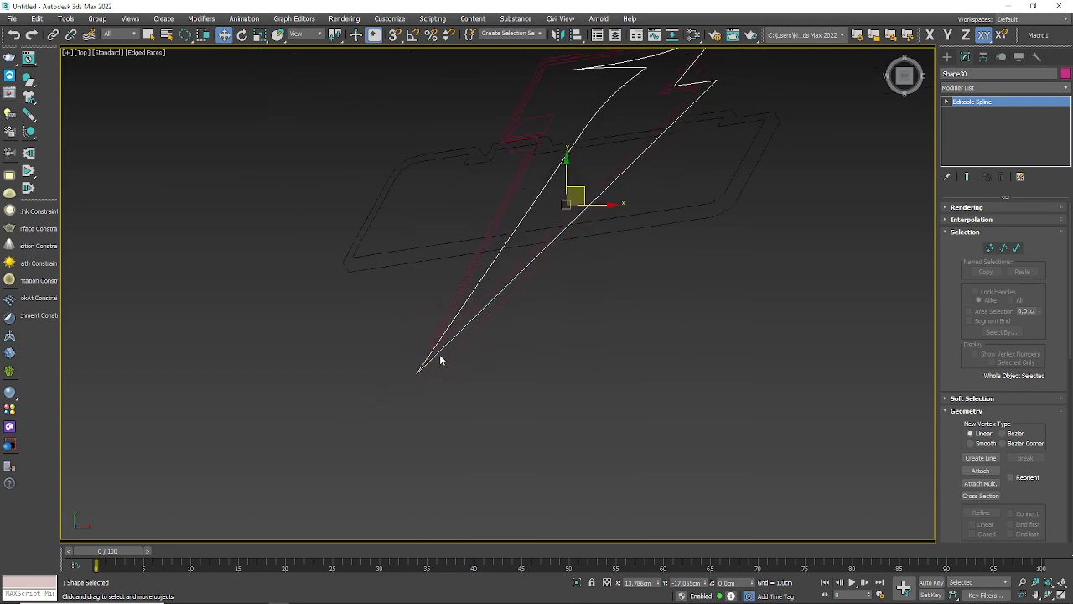
{"action": "middle_click_drag", "start_coordinate": [549, 294], "coordinate": [511, 405]}
{"action": "scroll", "coordinate": [478, 227], "scroll_direction": "up", "scroll_amount": 3}
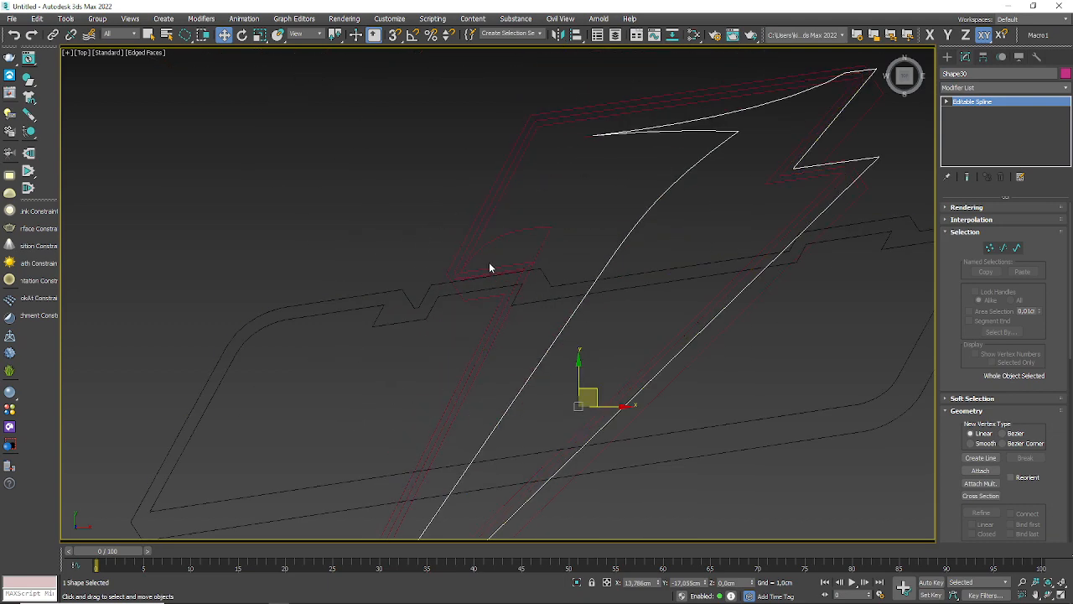
{"action": "scroll", "coordinate": [491, 266], "scroll_direction": "down", "scroll_amount": 4}
Step: Detach the inner spline of the black border as a separate shape, accepting the default name, and clear the selection
{"action": "left_click", "coordinate": [384, 350]}
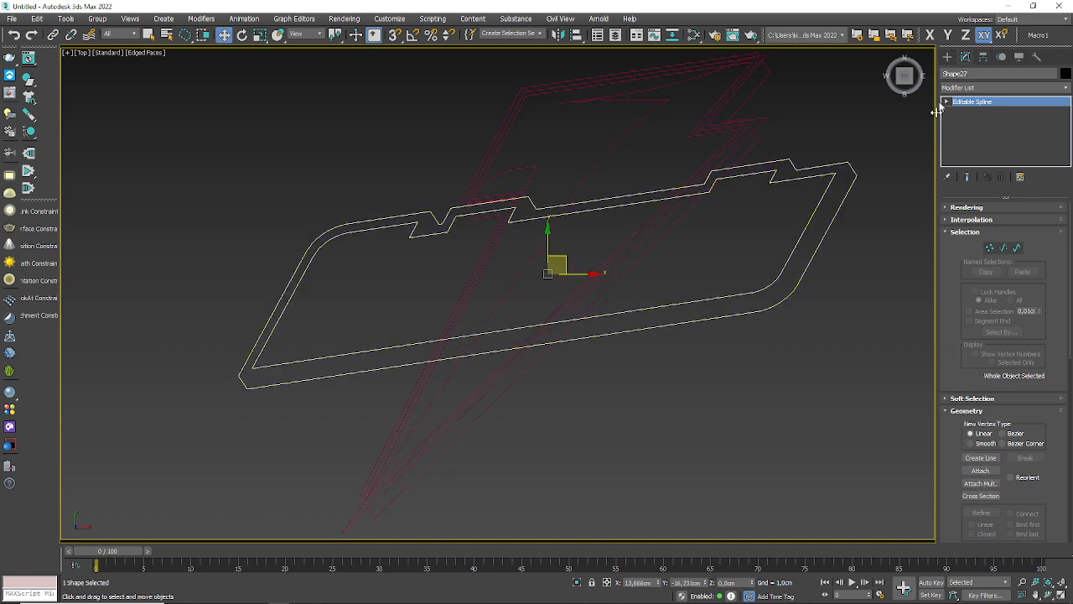
{"action": "left_click", "coordinate": [1017, 248]}
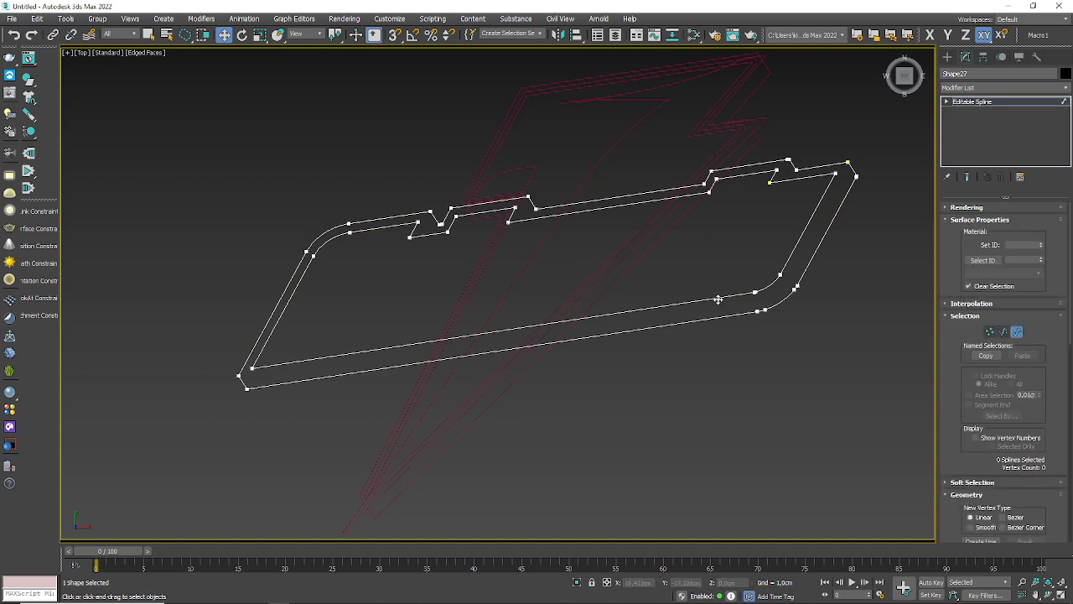
{"action": "left_click", "coordinate": [718, 300]}
{"action": "scroll", "coordinate": [964, 413], "scroll_direction": "down", "scroll_amount": 5}
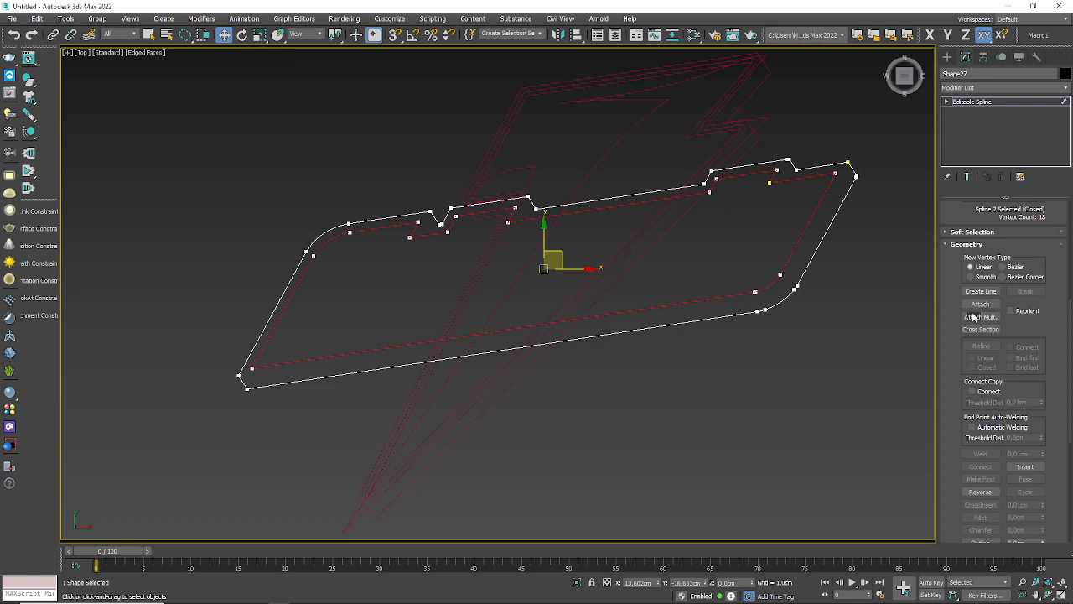
{"action": "left_click_drag", "start_coordinate": [955, 257], "coordinate": [950, 562]}
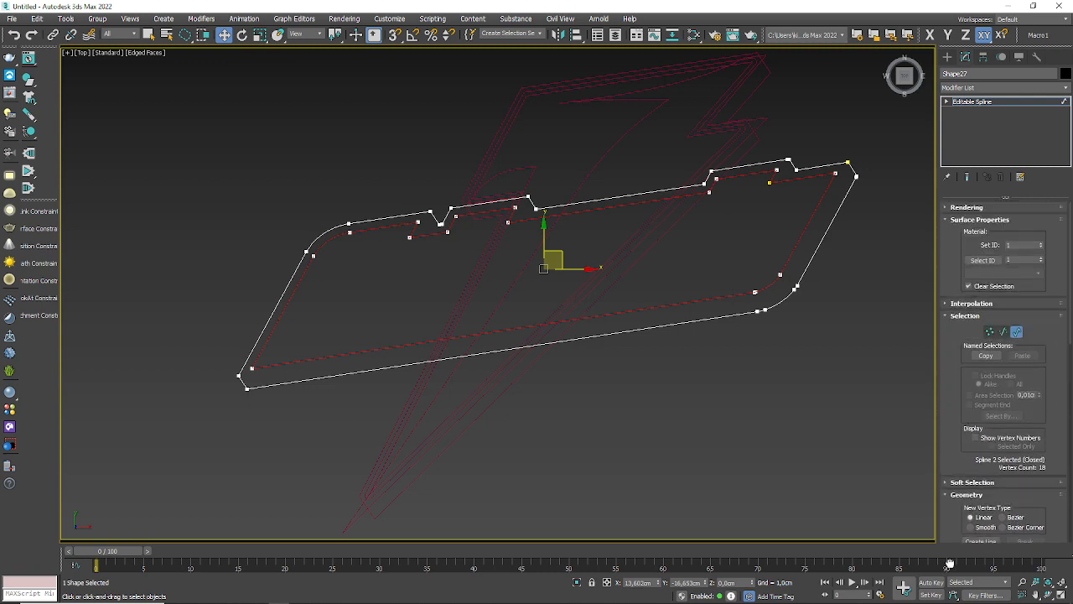
{"action": "left_click_drag", "start_coordinate": [948, 420], "coordinate": [967, 216]}
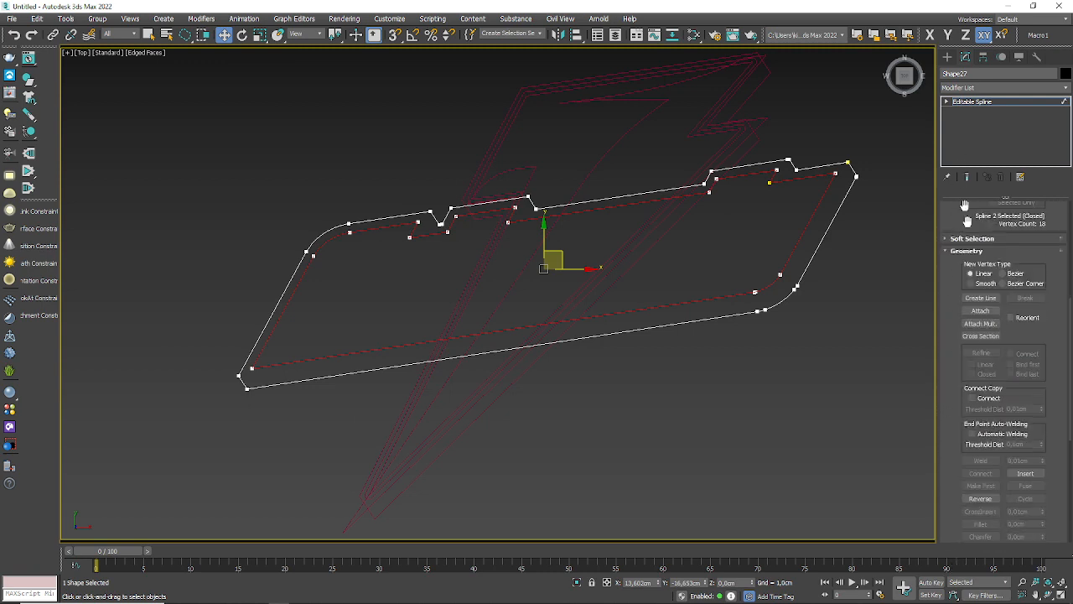
{"action": "left_click_drag", "start_coordinate": [951, 368], "coordinate": [994, 106]}
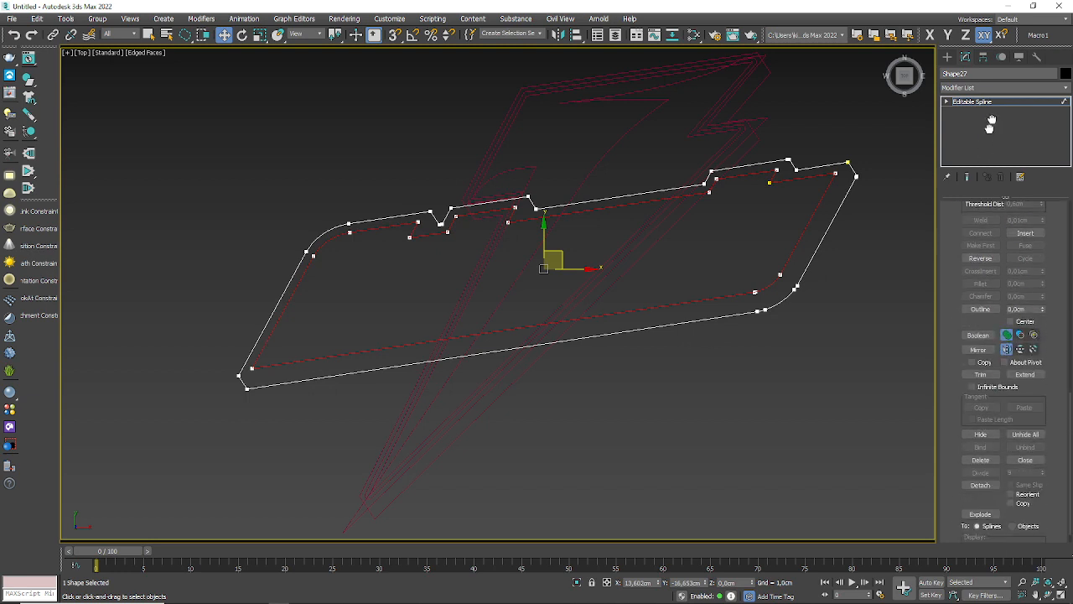
{"action": "left_click", "coordinate": [981, 466]}
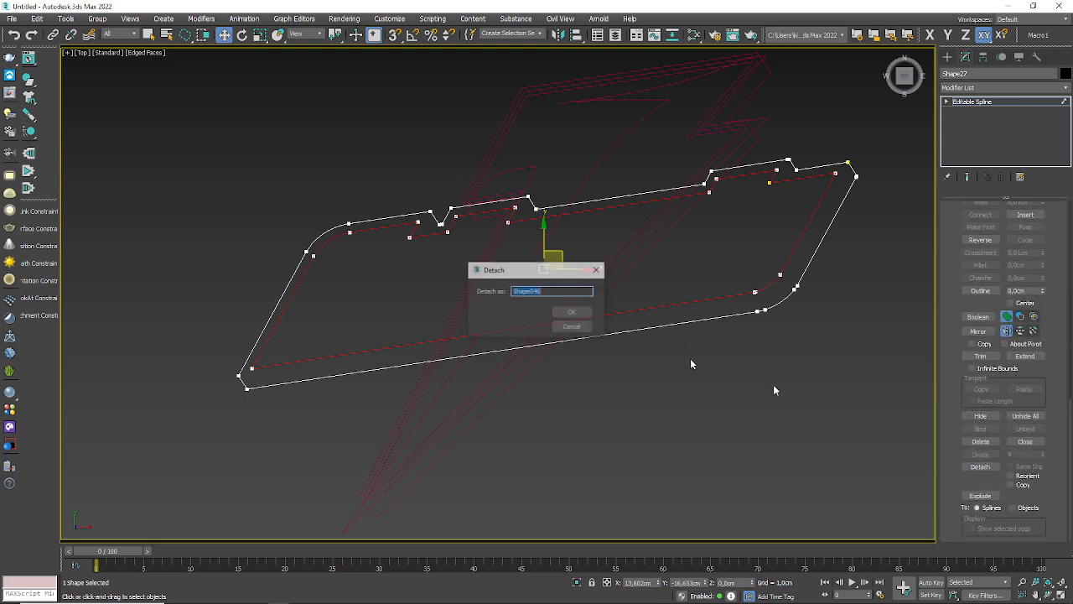
{"action": "left_click", "coordinate": [573, 312]}
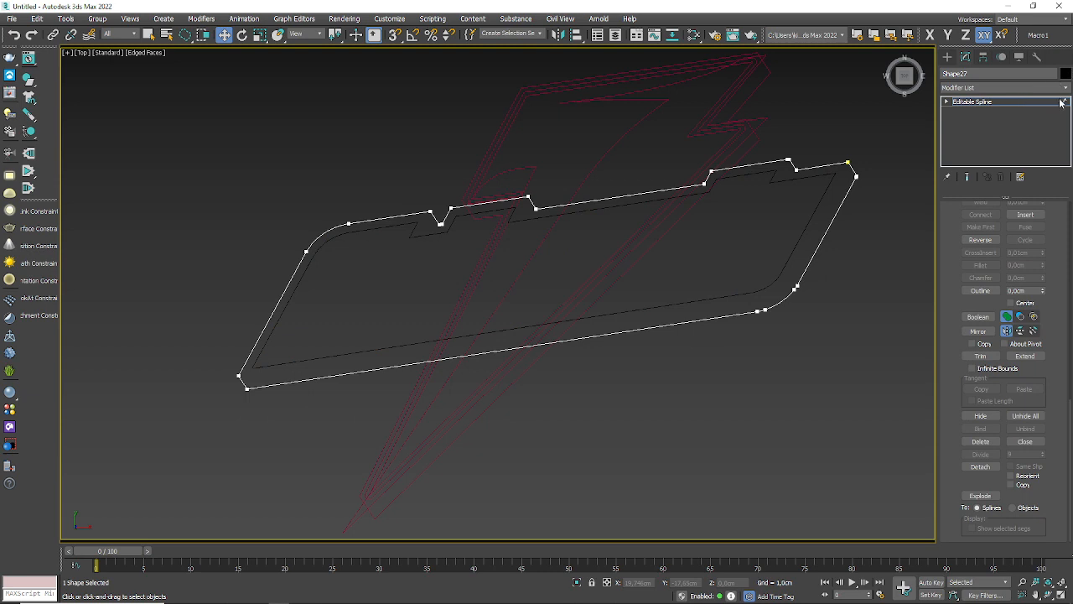
{"action": "left_click", "coordinate": [1062, 101]}
{"action": "left_click", "coordinate": [705, 364]}
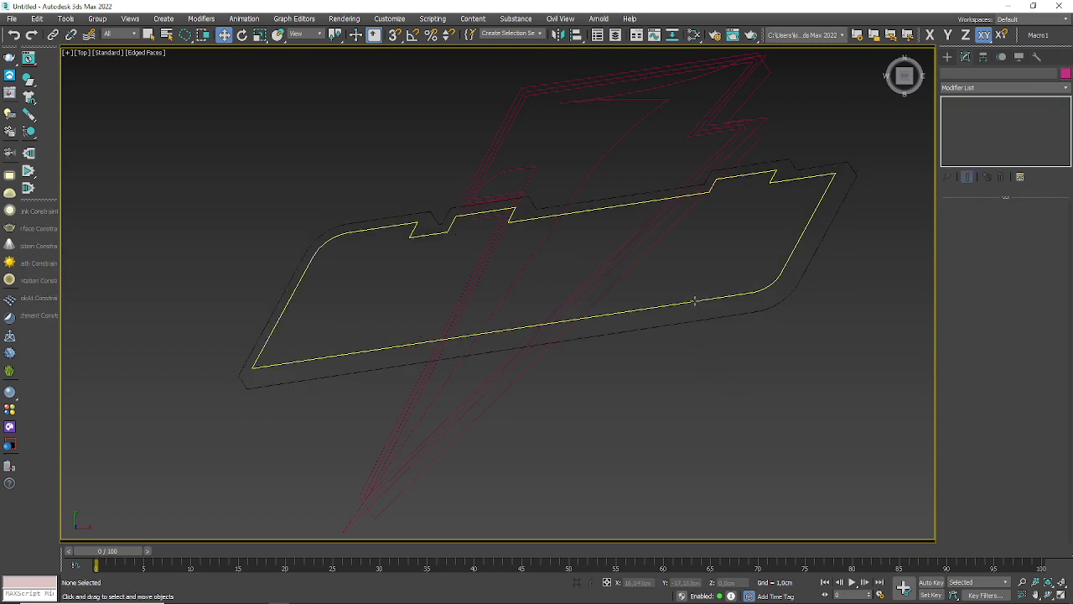
Step: Delete the detached inner outline and the plate shape lying underneath it, leaving only the border's outer contour
{"action": "left_click", "coordinate": [694, 299]}
{"action": "left_click", "coordinate": [717, 335]}
{"action": "left_click", "coordinate": [717, 301]}
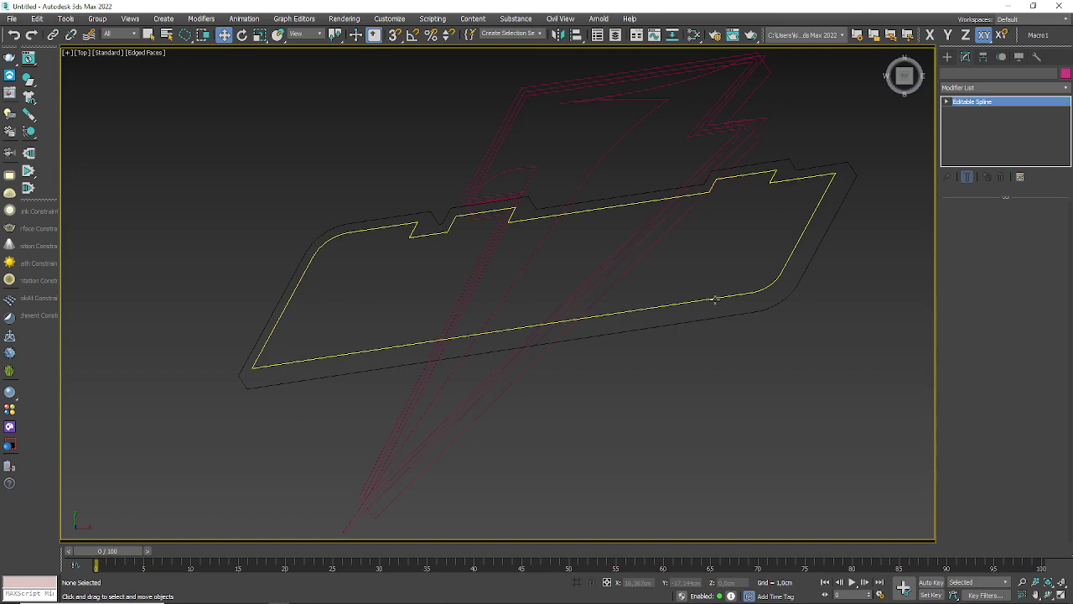
{"action": "left_click", "coordinate": [718, 313]}
{"action": "left_click", "coordinate": [723, 315]}
{"action": "left_click", "coordinate": [722, 295]}
{"action": "left_click", "coordinate": [721, 321]}
{"action": "left_click", "coordinate": [721, 323]}
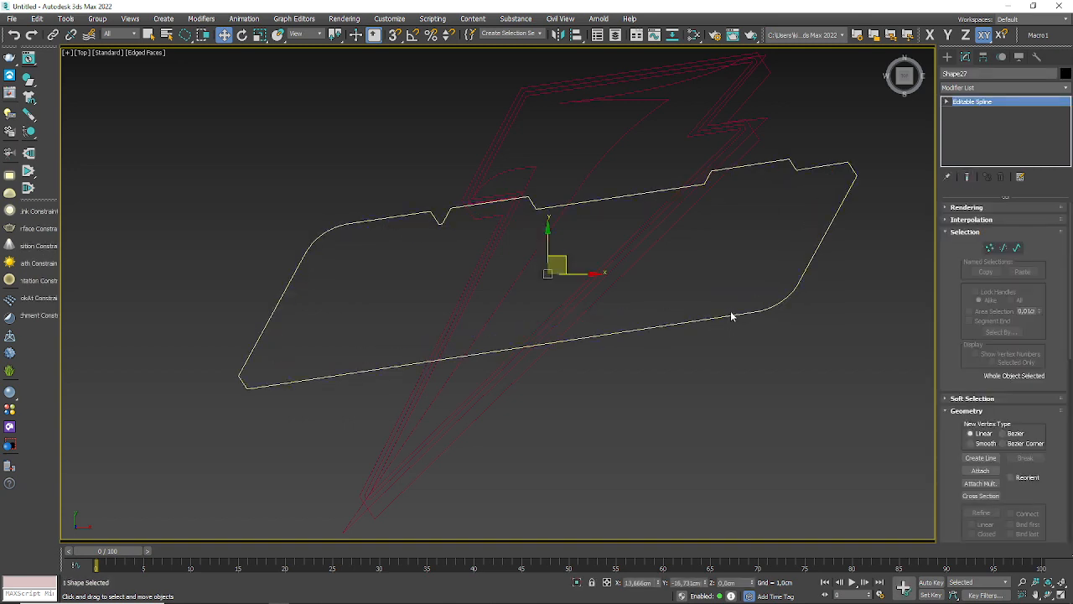
Step: Try moving the border's outer contour down from the lightning bolt, undo the move and select the contour again
{"action": "left_click", "coordinate": [731, 327]}
{"action": "left_click_drag", "start_coordinate": [732, 319], "coordinate": [758, 454]}
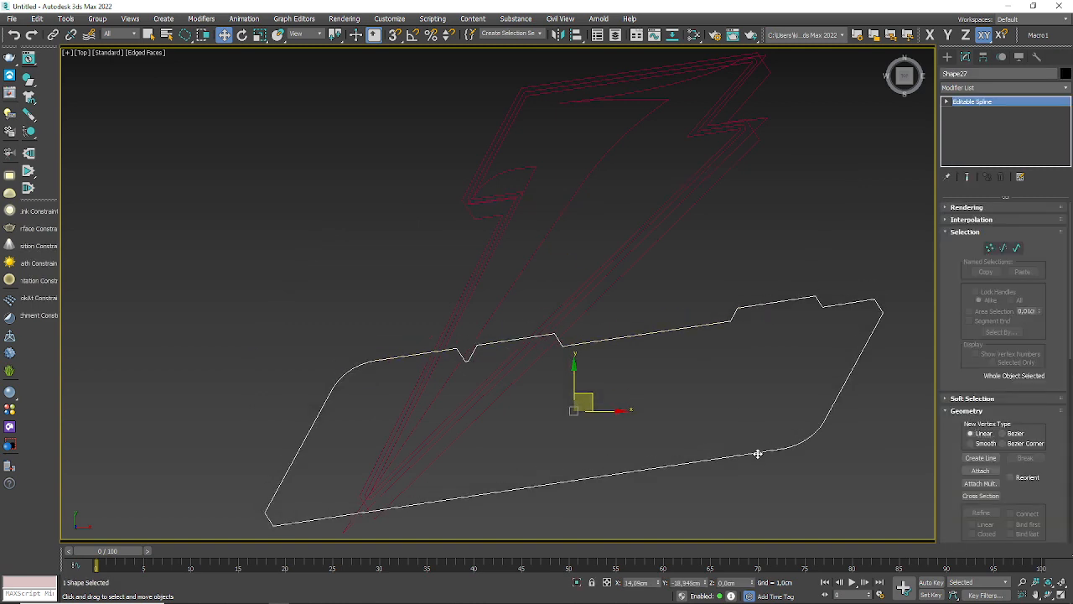
{"action": "key", "text": "ctrl+z"}
{"action": "left_click", "coordinate": [694, 359]}
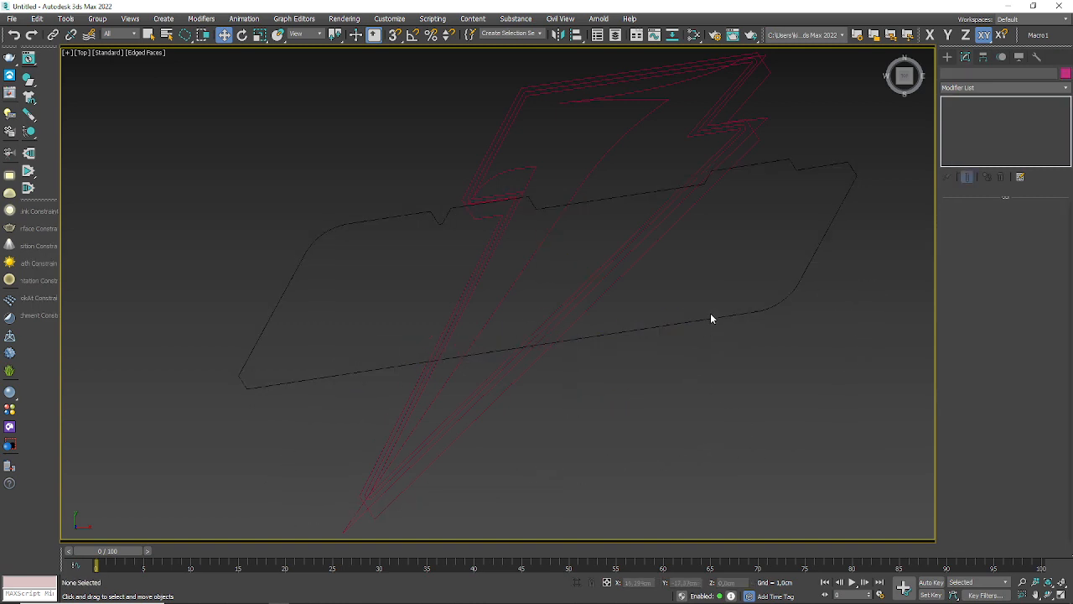
{"action": "left_click", "coordinate": [711, 319]}
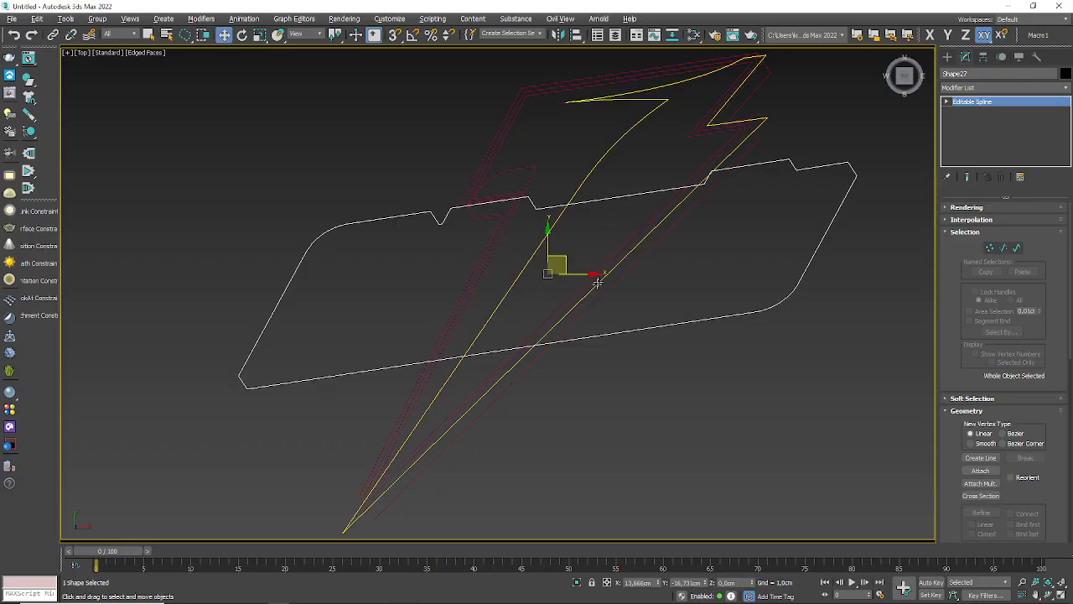
Step: Undo the deletion of the plate shape inside the border, and select the border's outer contour
{"action": "left_click", "coordinate": [581, 453]}
{"action": "key", "text": "ctrl+z"}
{"action": "left_click", "coordinate": [581, 453]}
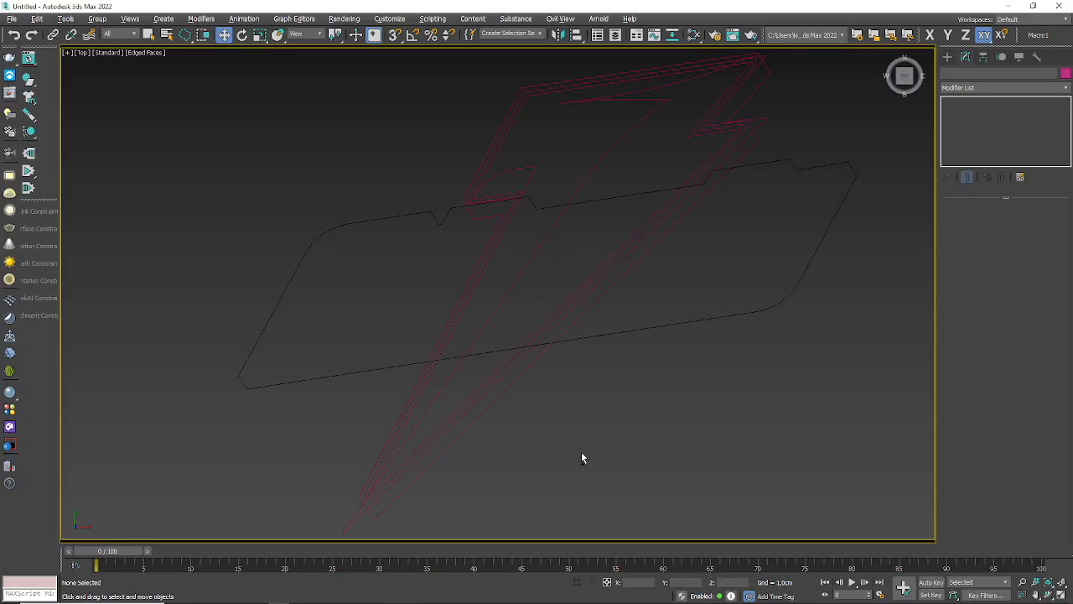
{"action": "key", "text": "ctrl+z"}
{"action": "left_click", "coordinate": [582, 453]}
{"action": "key", "text": "ctrl+z"}
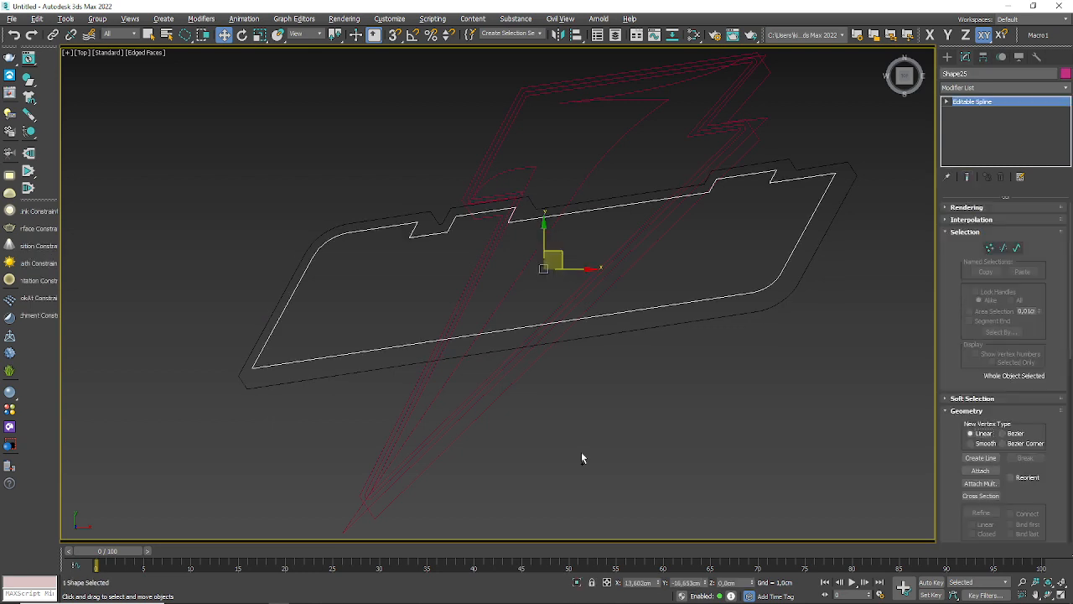
{"action": "left_click", "coordinate": [582, 453]}
{"action": "left_click", "coordinate": [643, 319]}
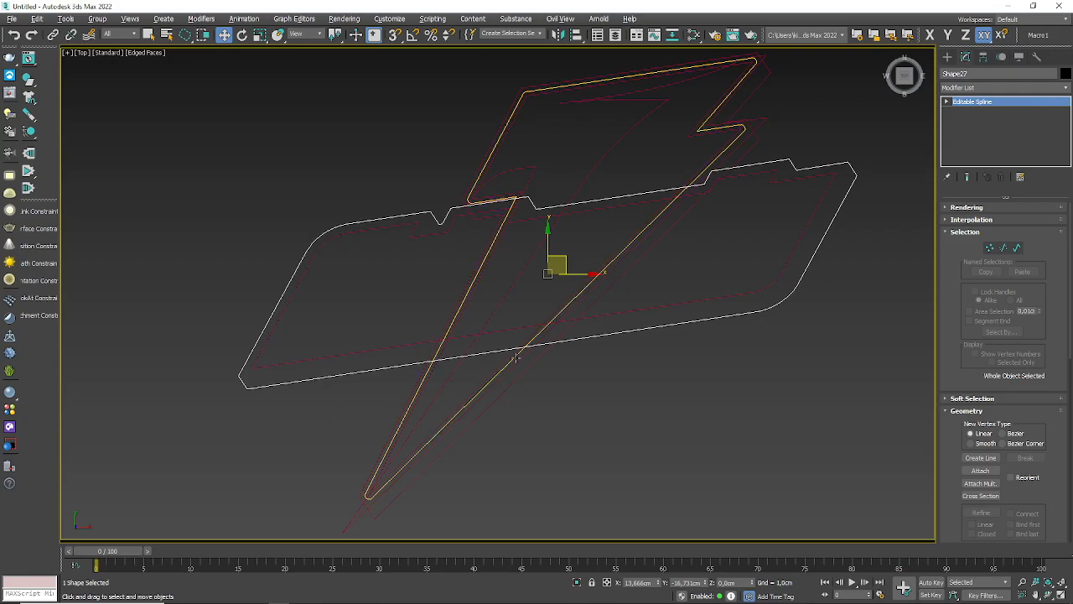
Step: Switch to Illustrator and examine the Gatorade logo and the Coca-Cola football above it
{"action": "key", "text": "alt+Tab"}
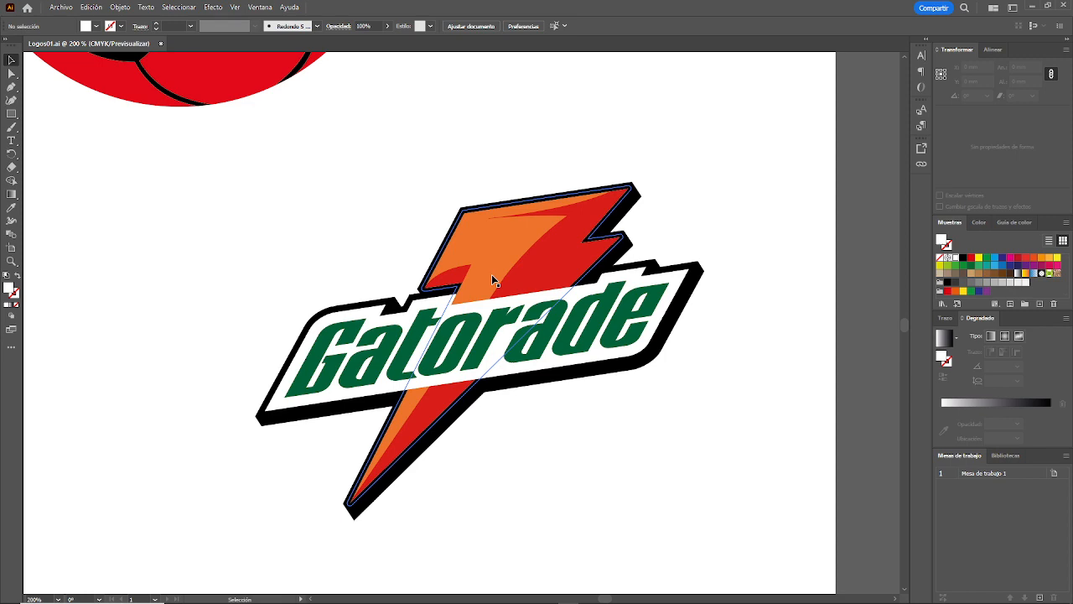
{"action": "scroll", "coordinate": [444, 209], "scroll_direction": "down", "scroll_amount": 1}
{"action": "scroll", "coordinate": [335, 155], "scroll_direction": "up", "scroll_amount": 3}
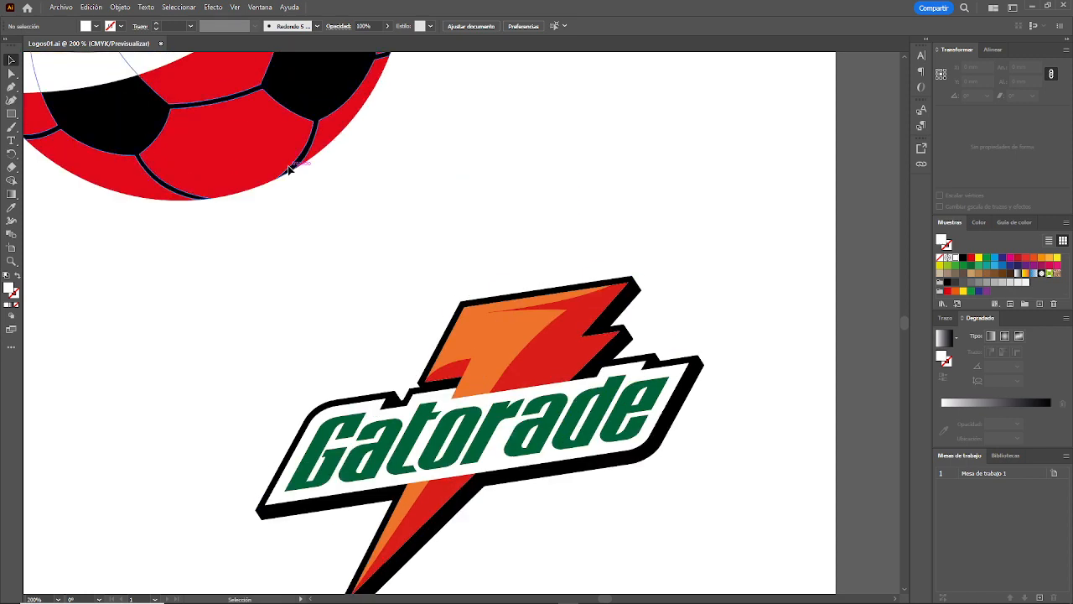
{"action": "scroll", "coordinate": [288, 171], "scroll_direction": "up", "scroll_amount": 10}
{"action": "key", "text": "alt+Tab"}
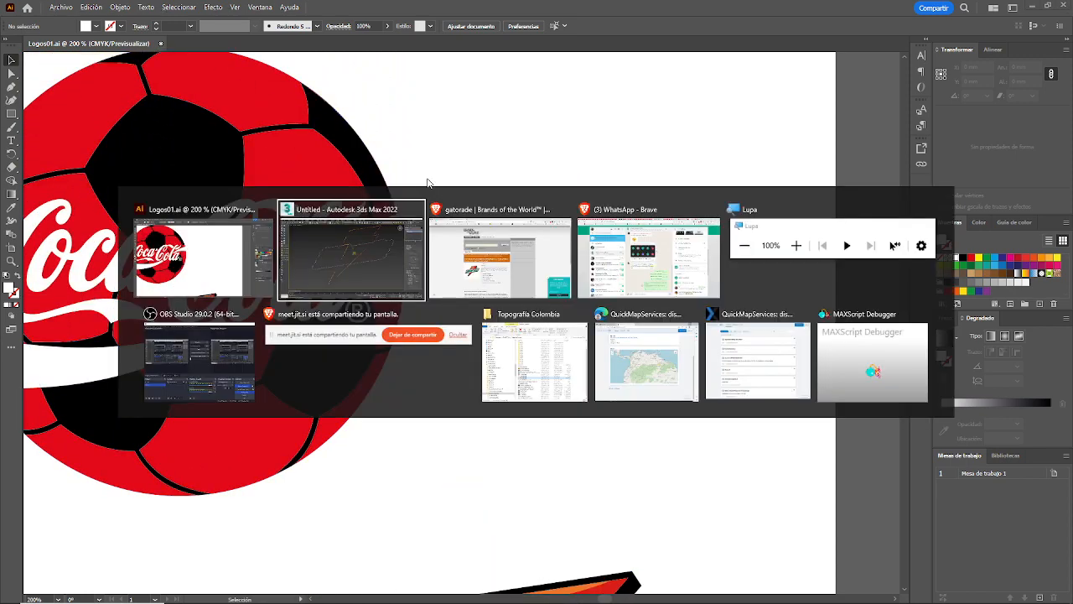
Step: In 3ds Max, select the large C of Cola on the football and examine its Editable Spline beside both imported logos
{"action": "scroll", "coordinate": [608, 393], "scroll_direction": "down", "scroll_amount": 7}
{"action": "scroll", "coordinate": [523, 235], "scroll_direction": "up", "scroll_amount": 6}
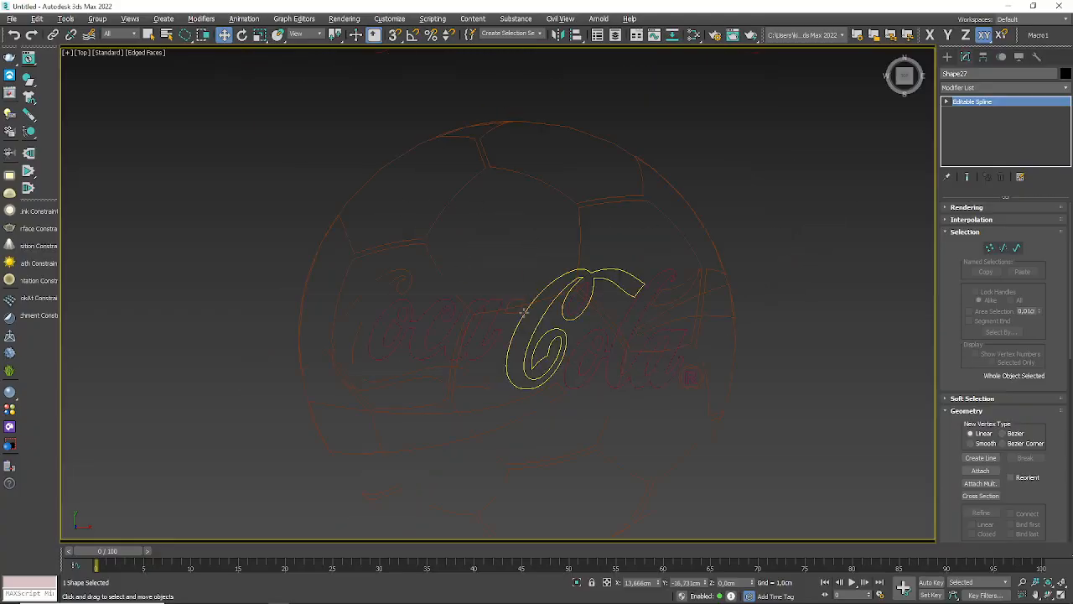
{"action": "middle_click_drag", "start_coordinate": [523, 310], "coordinate": [357, 195]}
{"action": "left_click", "coordinate": [383, 205]}
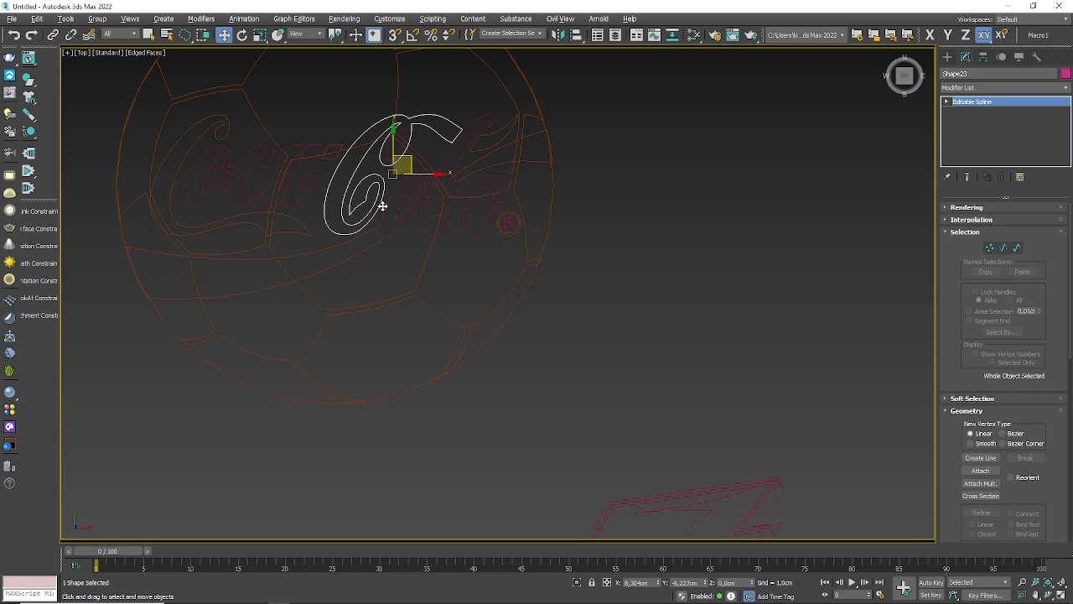
{"action": "scroll", "coordinate": [383, 206], "scroll_direction": "down", "scroll_amount": 5}
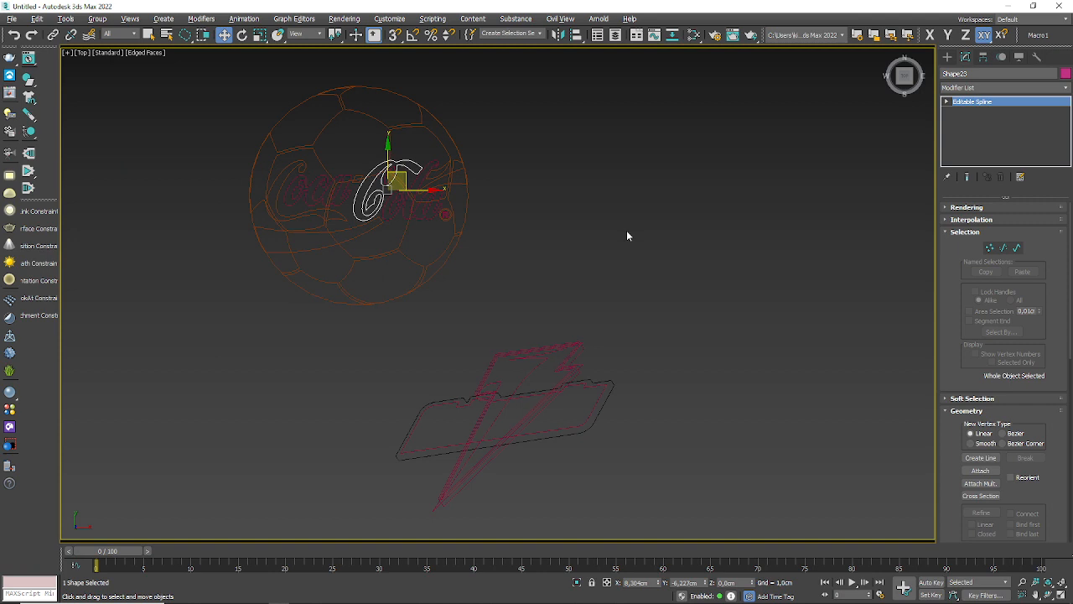
{"action": "scroll", "coordinate": [402, 156], "scroll_direction": "up", "scroll_amount": 3}
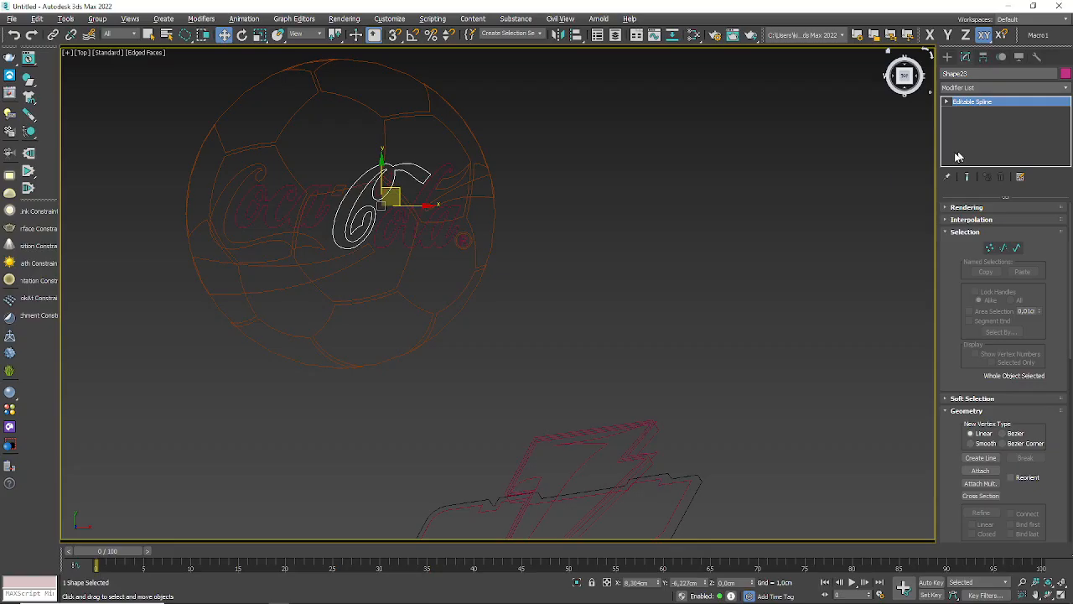
{"action": "scroll", "coordinate": [579, 193], "scroll_direction": "down", "scroll_amount": 5}
Step: Select every shape of the Coca-Cola and Gatorade logos and delete them all from the scene
{"action": "left_click", "coordinate": [599, 214]}
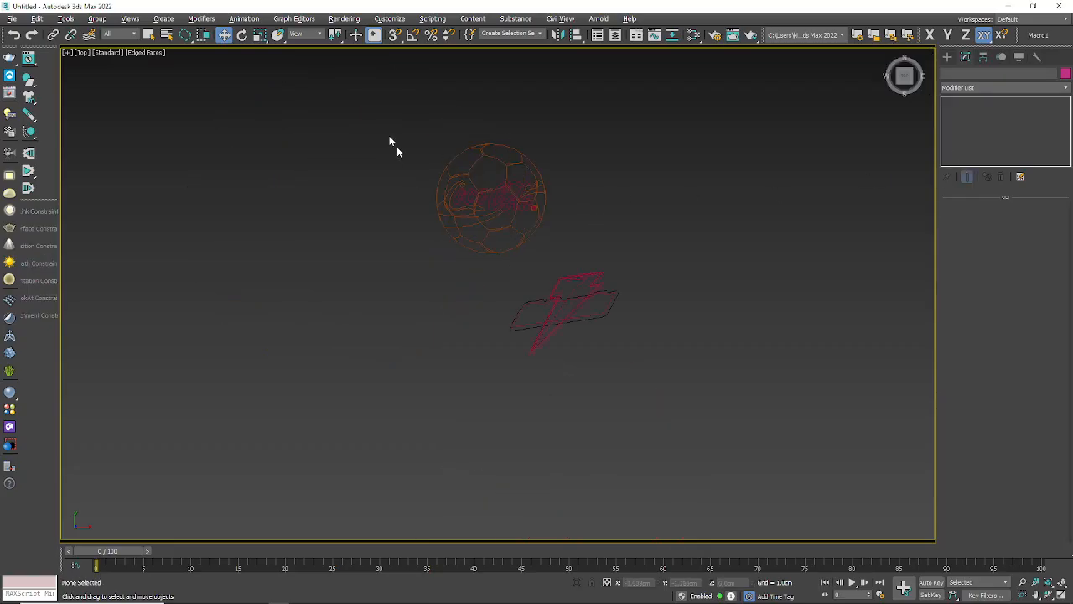
{"action": "mouse_move", "coordinate": [367, 92]}
{"action": "left_mouse_down"}
{"action": "mouse_move", "coordinate": [750, 399]}
{"action": "mouse_move", "coordinate": [781, 488]}
{"action": "left_mouse_up"}
{"action": "left_click", "coordinate": [630, 195]}
{"action": "mouse_move", "coordinate": [325, 90]}
{"action": "left_mouse_down"}
{"action": "mouse_move", "coordinate": [927, 428]}
{"action": "mouse_move", "coordinate": [364, 313]}
{"action": "mouse_move", "coordinate": [365, 208]}
{"action": "left_mouse_up"}
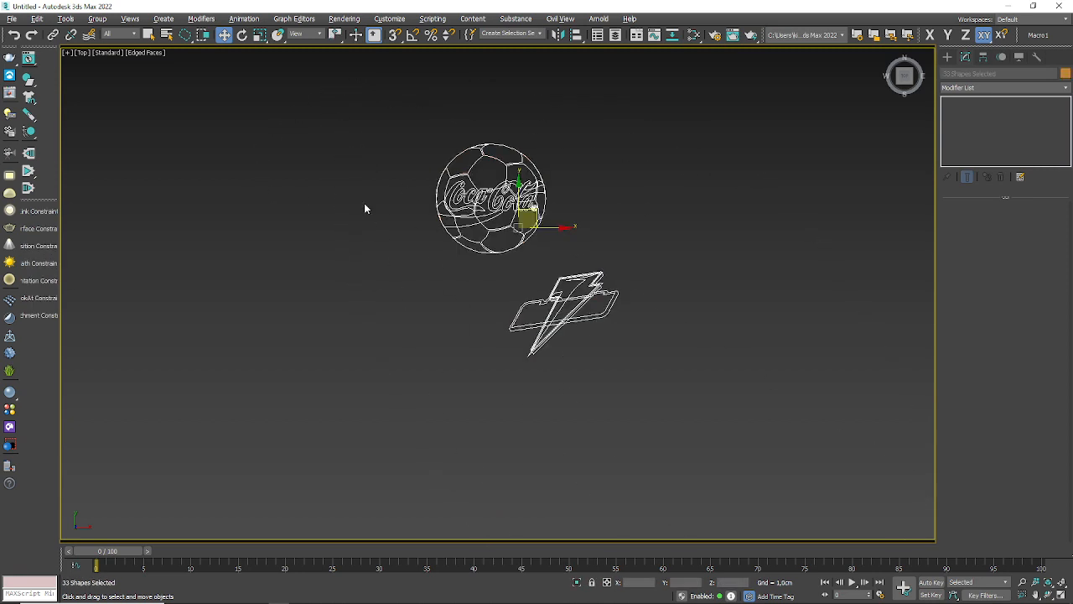
{"action": "key", "text": "Delete"}
Step: Examine the file types available for import, including Adobe Illustrator (*.ai), and cancel the import without choosing a file
{"action": "mouse_move", "coordinate": [1062, 597]}
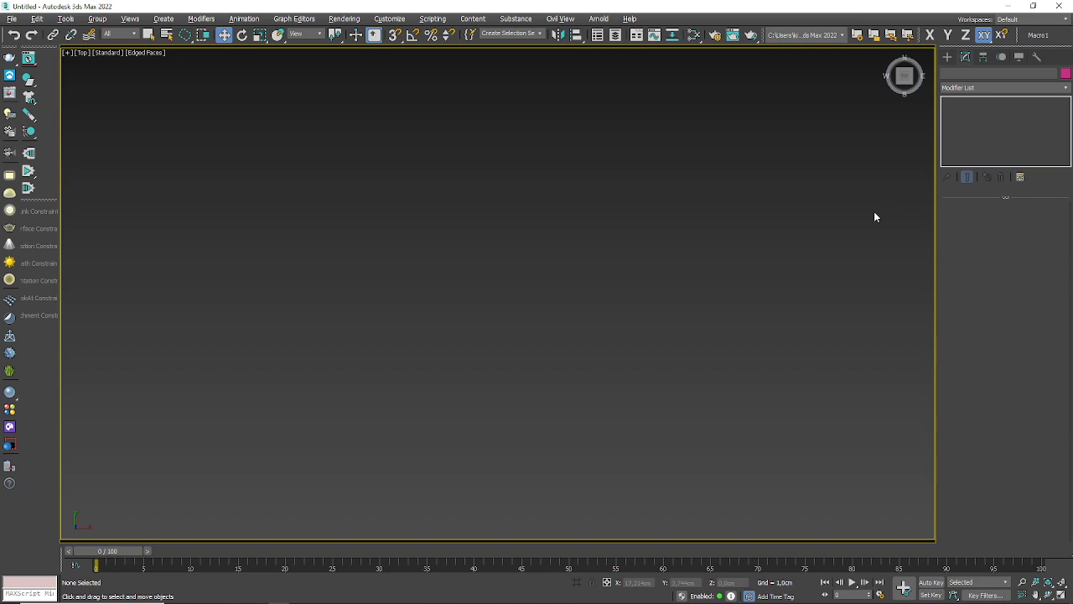
{"action": "left_click", "coordinate": [13, 19]}
{"action": "mouse_move", "coordinate": [25, 170]}
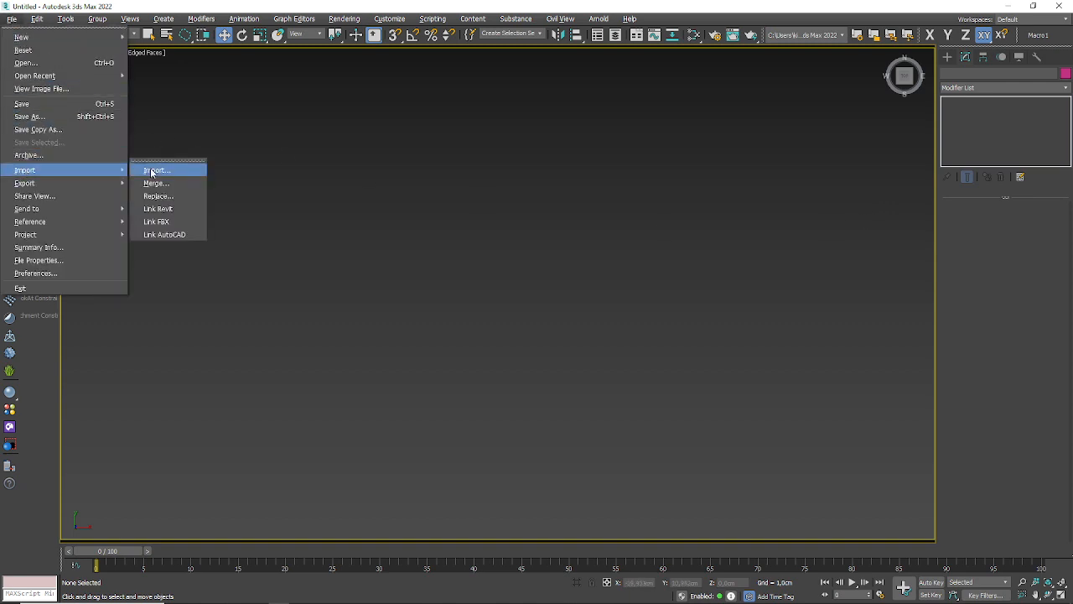
{"action": "left_click", "coordinate": [154, 171]}
{"action": "left_click", "coordinate": [200, 472]}
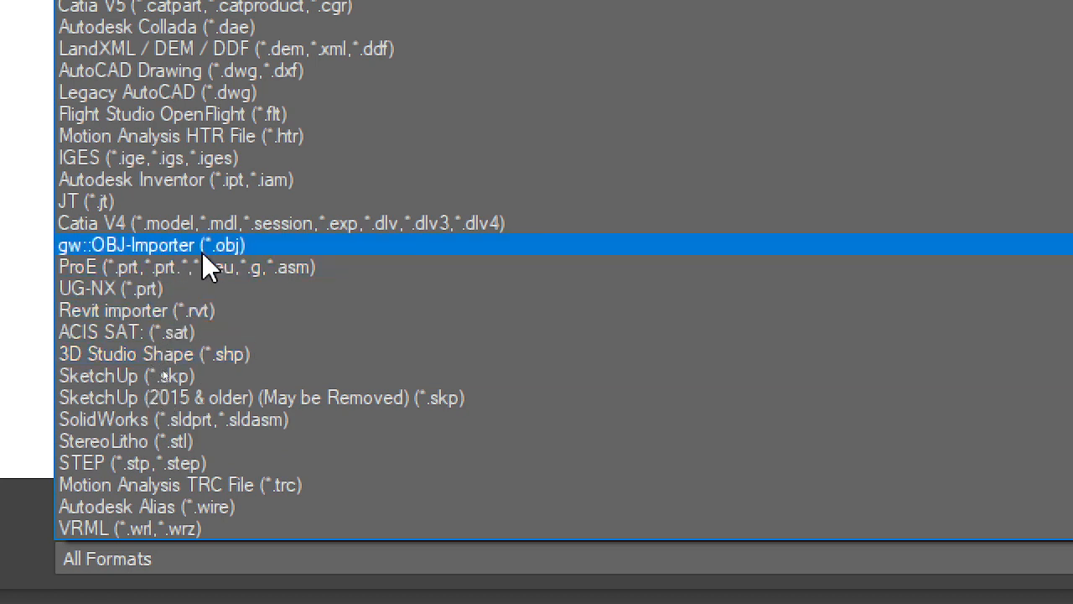
{"action": "scroll", "coordinate": [306, 53], "scroll_direction": "up", "scroll_amount": 4}
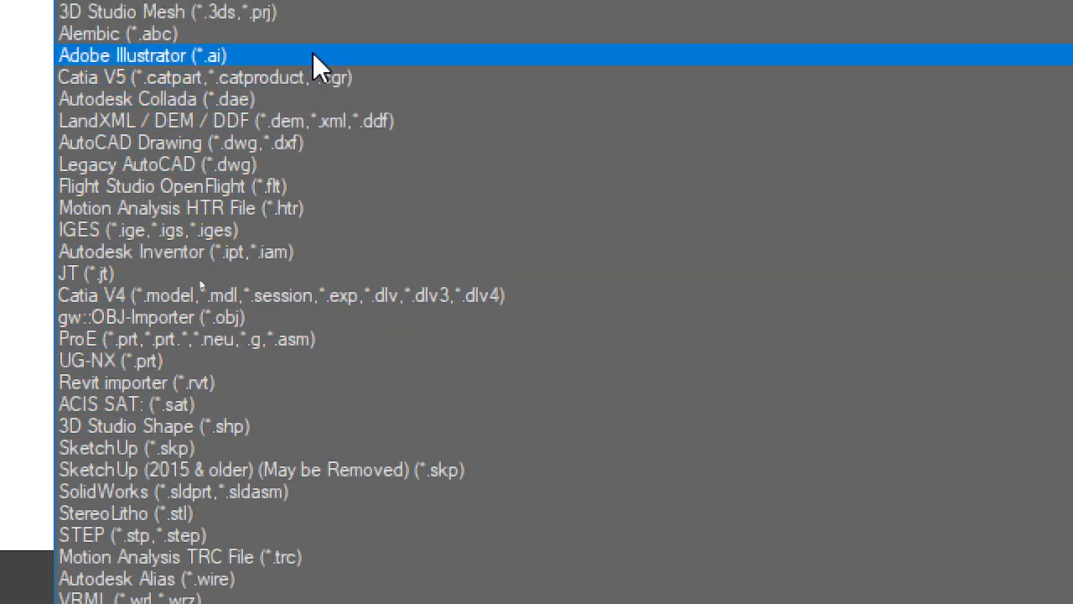
{"action": "scroll", "coordinate": [319, 53], "scroll_direction": "up", "scroll_amount": 1}
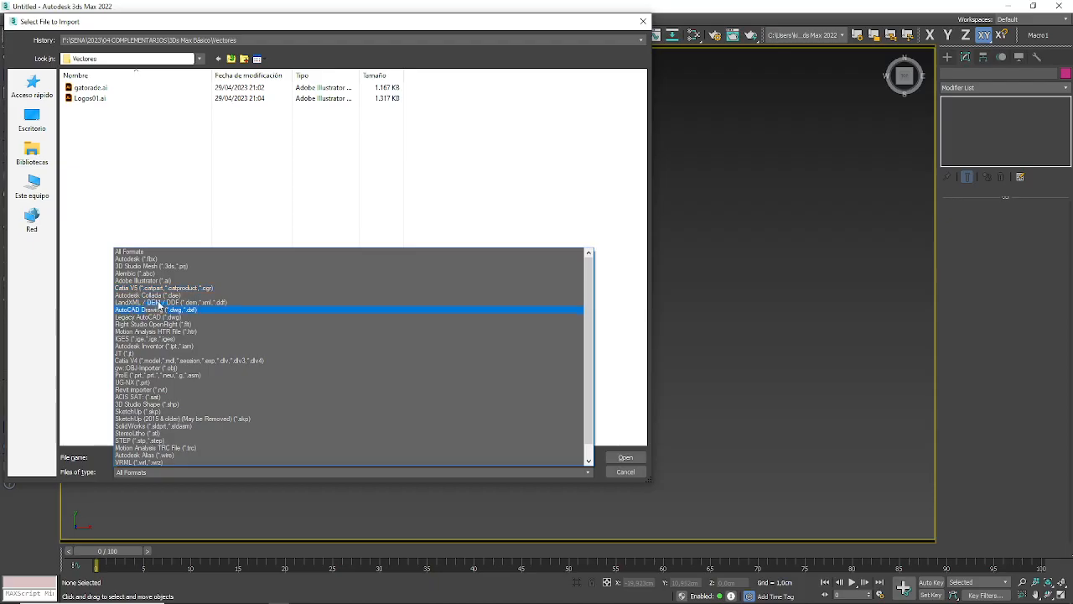
{"action": "left_click", "coordinate": [307, 194]}
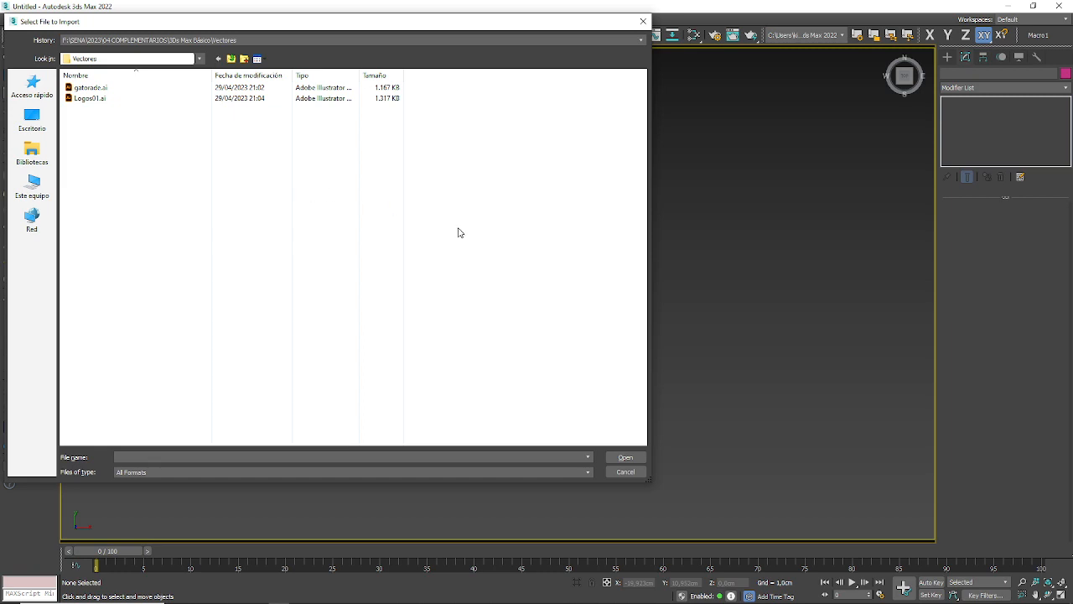
{"action": "left_click", "coordinate": [635, 475]}
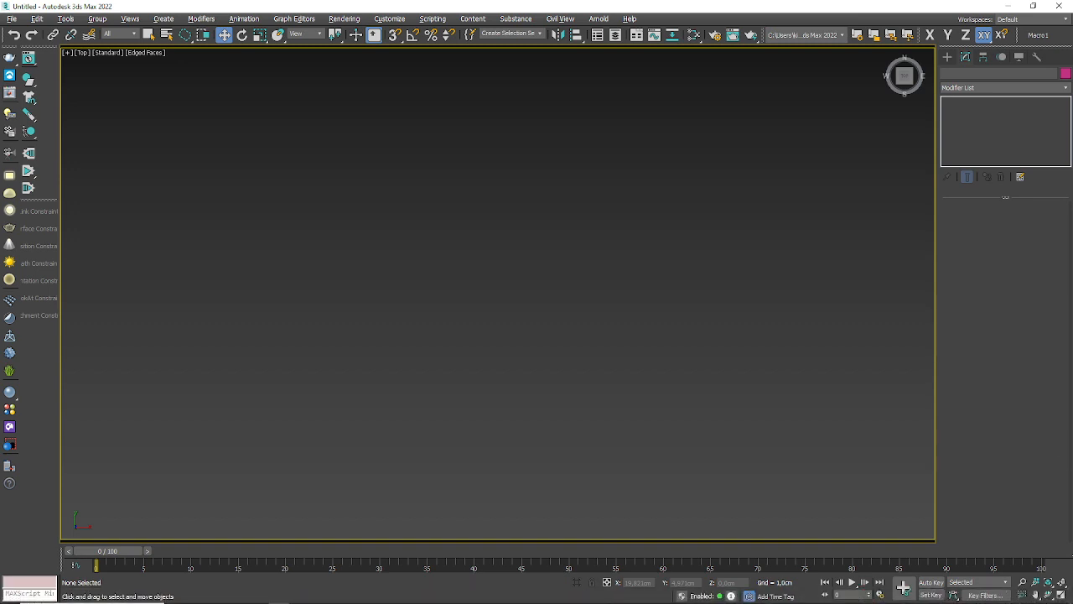
Step: Restore the four-viewport layout from the maximized Top view
{"action": "mouse_move", "coordinate": [610, 597]}
{"action": "left_click", "coordinate": [1061, 595]}
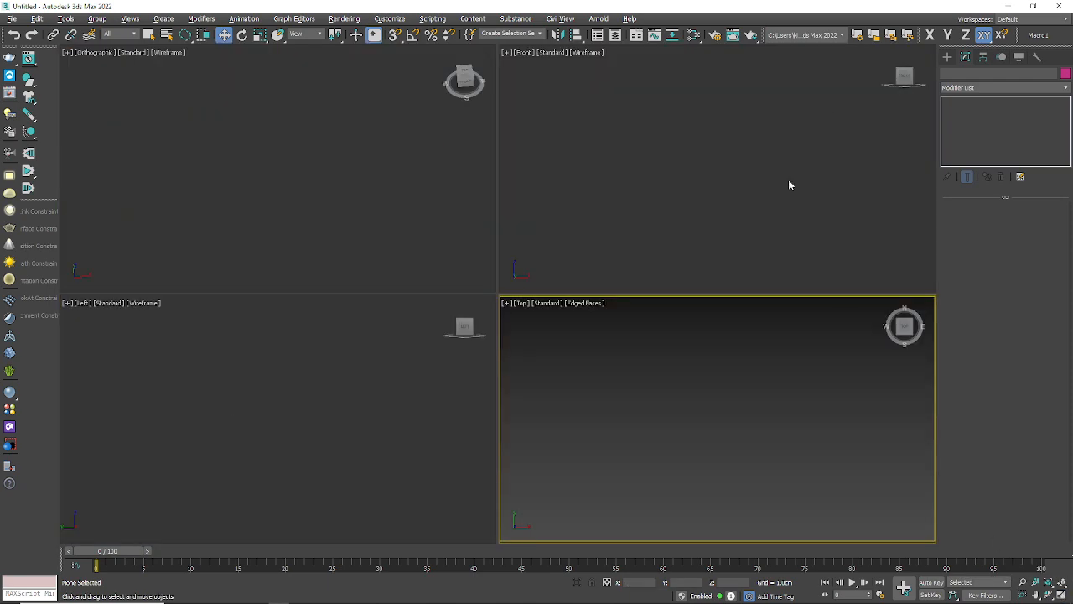
Step: Create a plane about 24.5 by 24.4 cm in the Orthographic viewport and switch that viewport to the Top view
{"action": "left_click", "coordinate": [947, 56]}
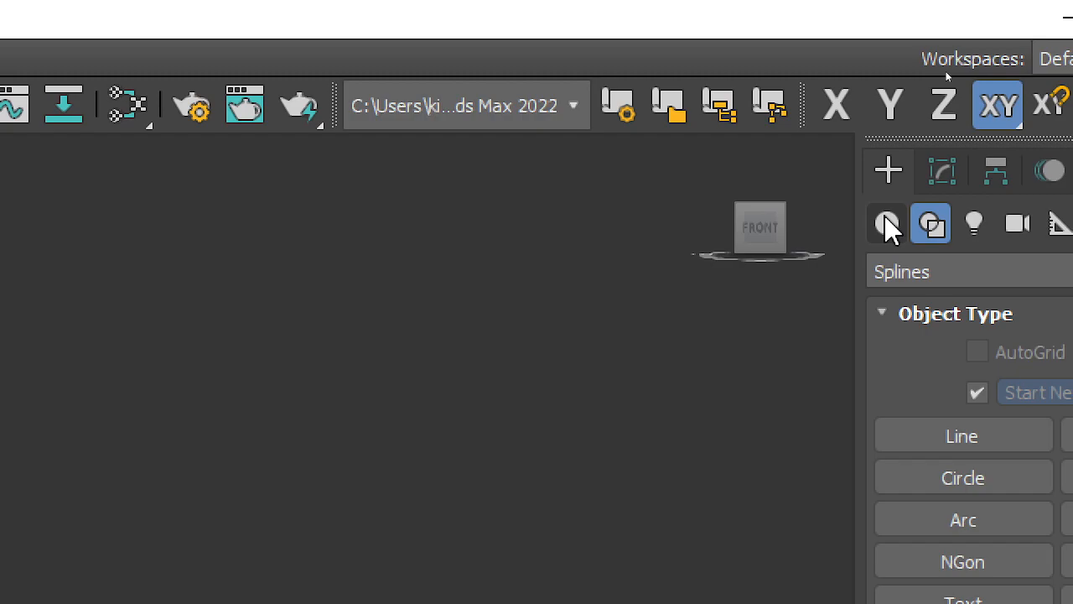
{"action": "left_click", "coordinate": [888, 223]}
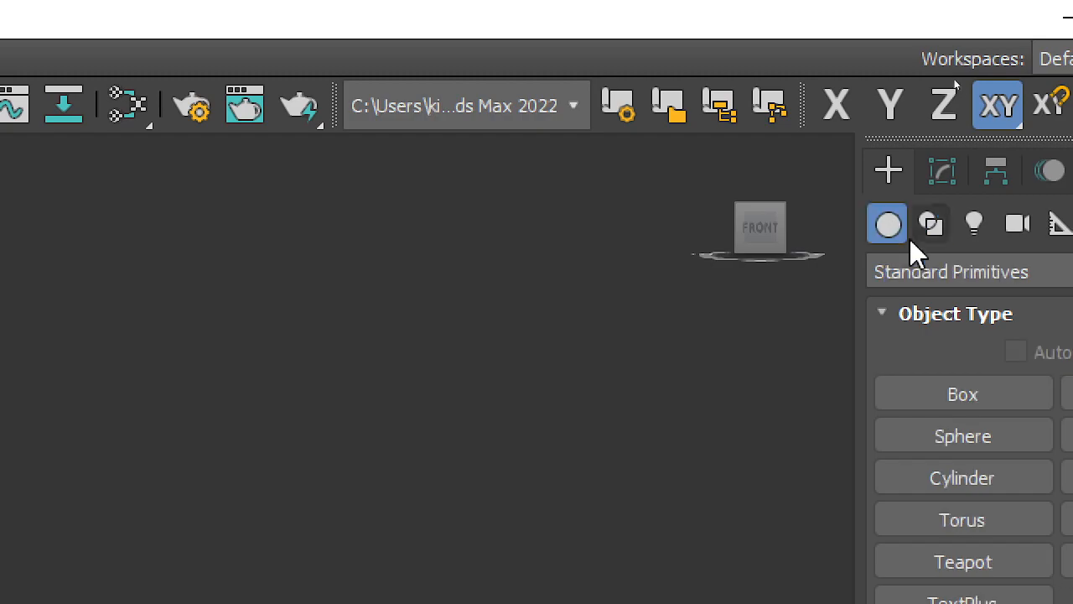
{"action": "left_click", "coordinate": [984, 409]}
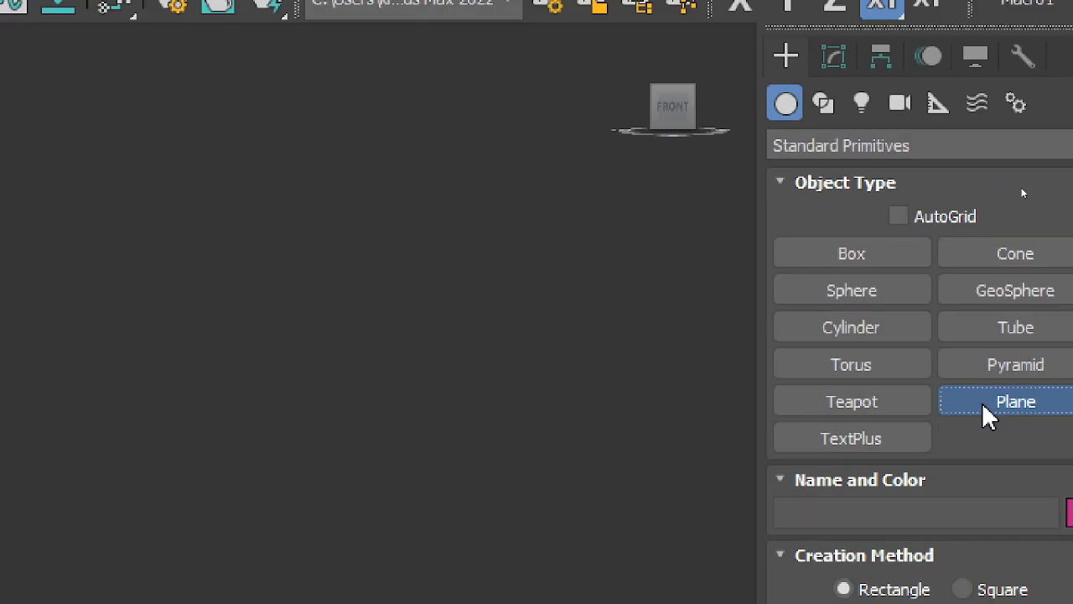
{"action": "left_click_drag", "start_coordinate": [180, 85], "coordinate": [472, 250]}
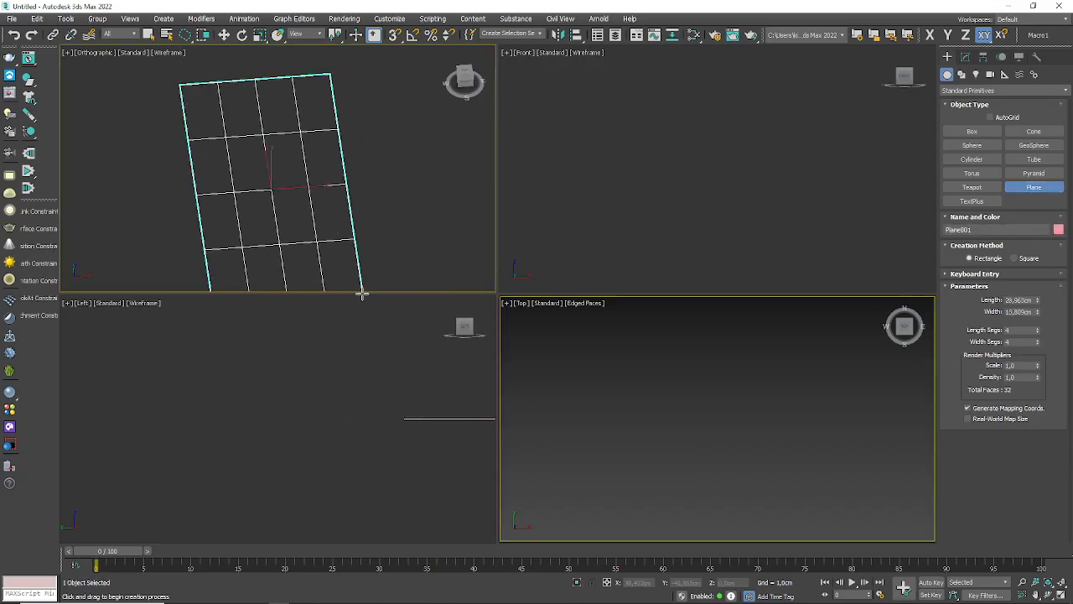
{"action": "middle_click_drag", "start_coordinate": [288, 197], "coordinate": [255, 204]}
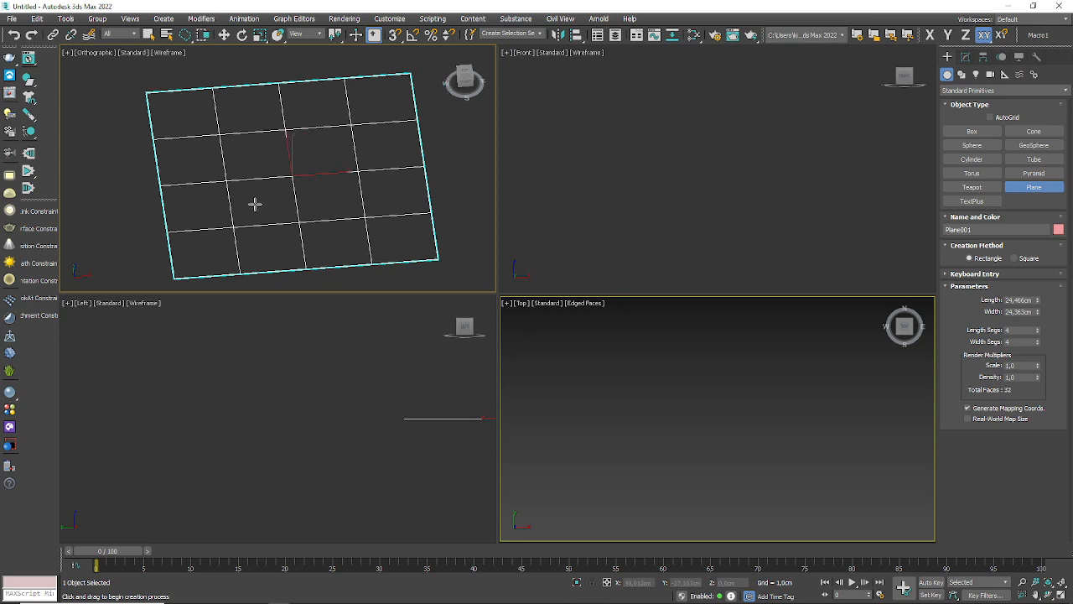
{"action": "key", "text": "t"}
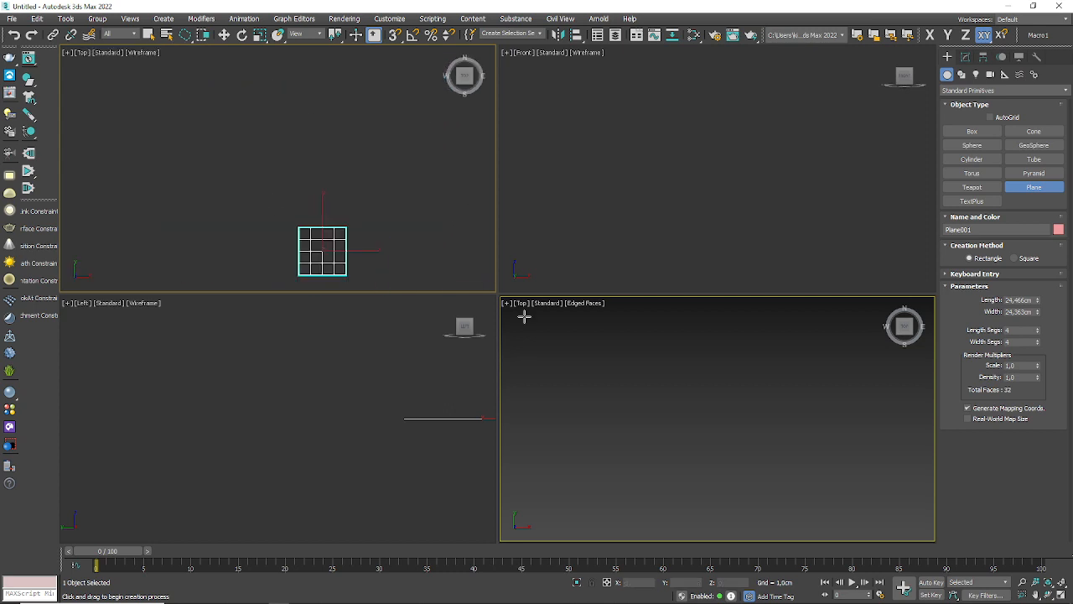
Step: Set the plane's length and width to 10 cm each and fit it in all viewports
{"action": "double_click", "coordinate": [1022, 299]}
{"action": "type", "text": "10"}
{"action": "key", "text": "Tab"}
{"action": "type", "text": "10"}
{"action": "key", "text": "Tab"}
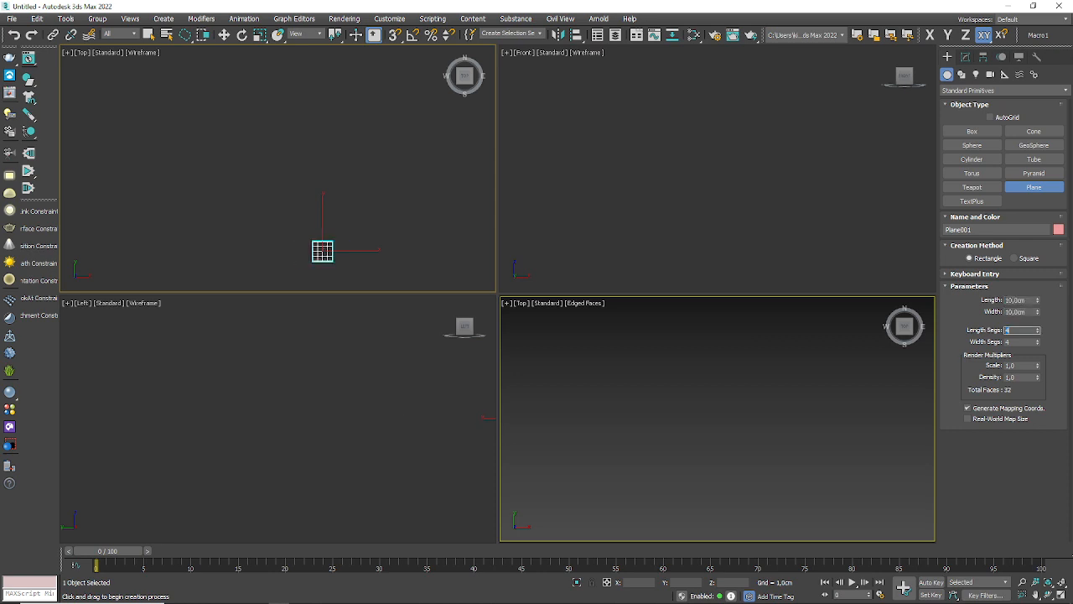
{"action": "left_click", "coordinate": [1061, 585]}
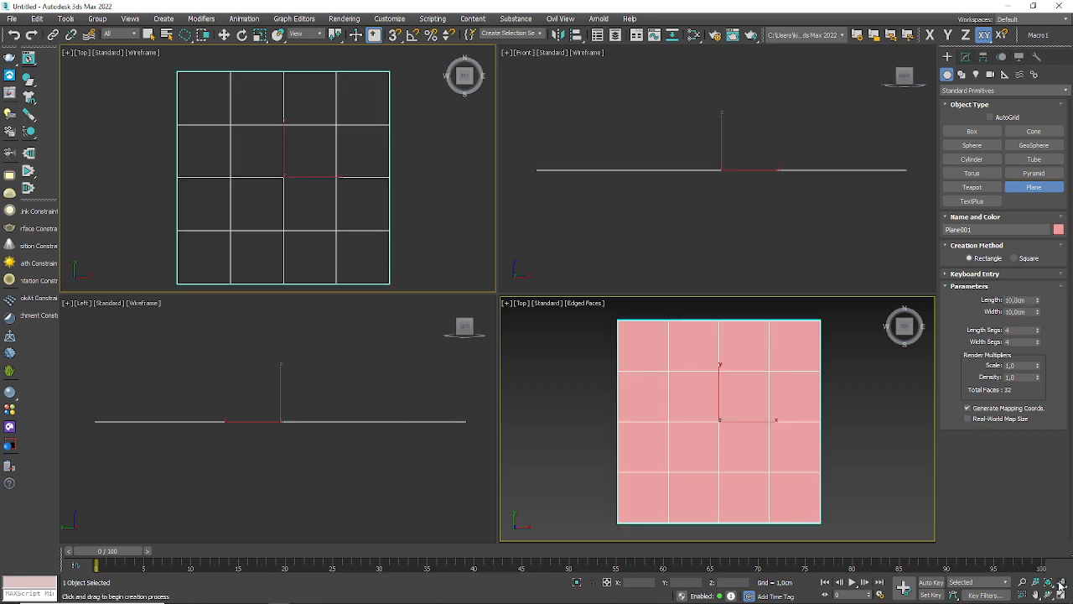
Step: Set the plane's length segments and width segments to 1 each
{"action": "left_click_drag", "start_coordinate": [1019, 329], "coordinate": [819, 323]}
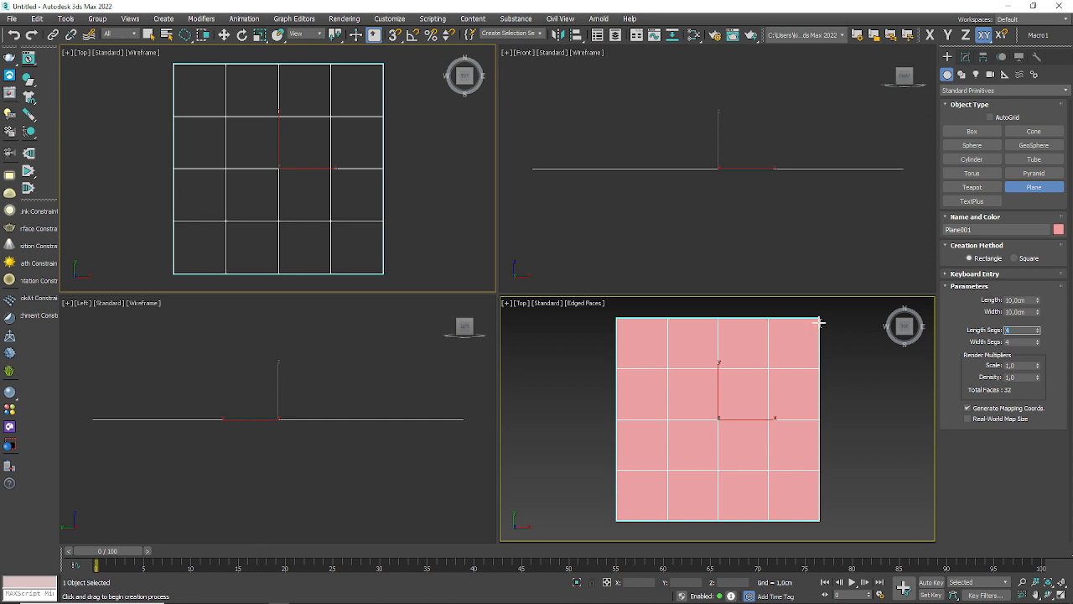
{"action": "type", "text": "1"}
{"action": "key", "text": "Tab"}
{"action": "type", "text": "1"}
{"action": "key", "text": "Tab"}
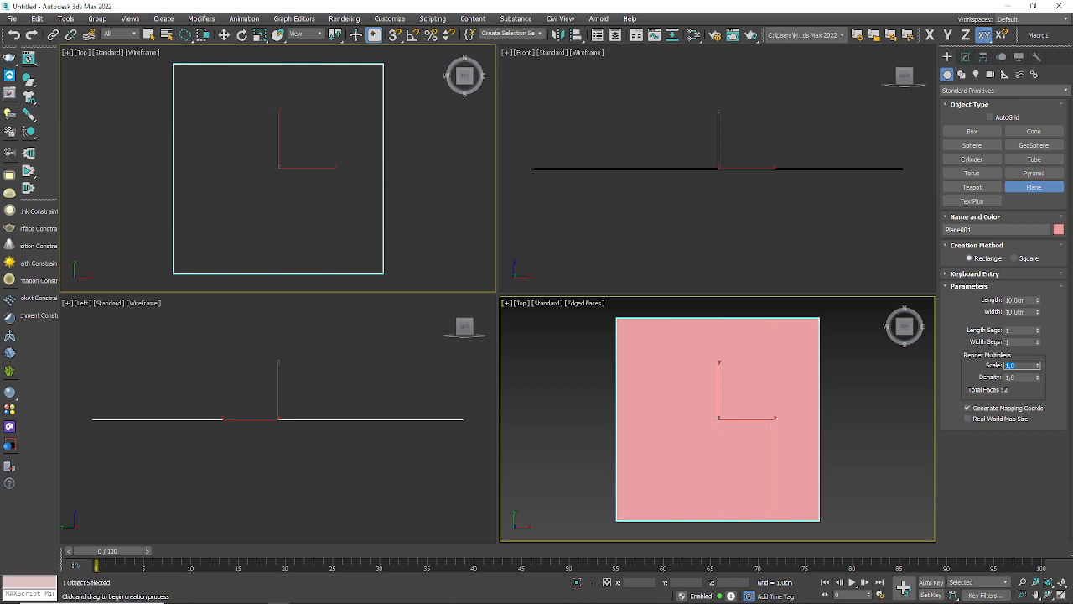
Step: Switch to the Brave browser and run a Google image search for LOGO 1200X1200 in a new tab
{"action": "mouse_move", "coordinate": [167, 601]}
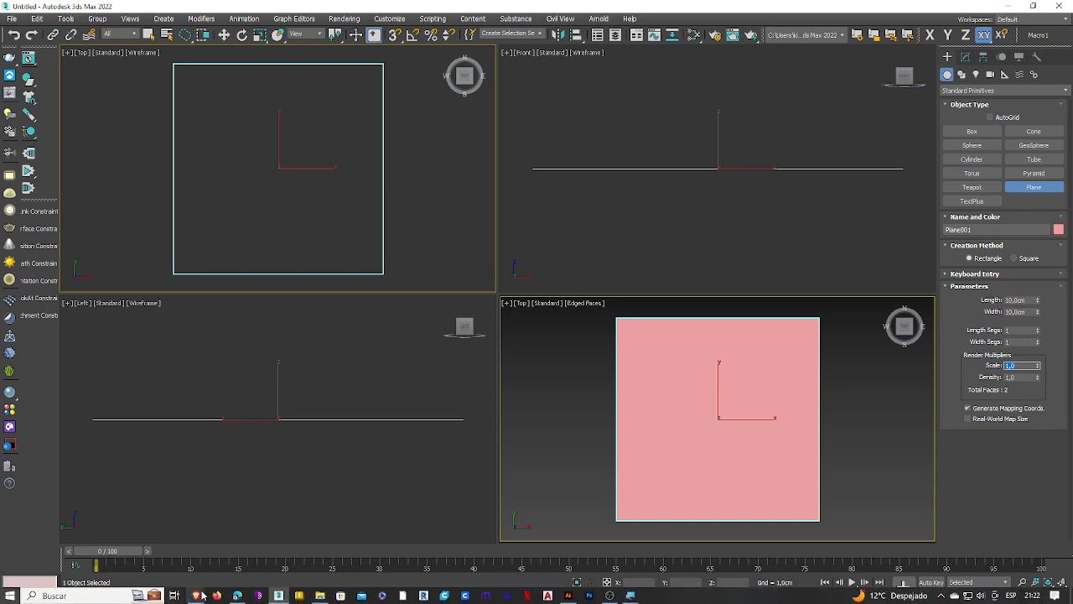
{"action": "mouse_move", "coordinate": [201, 596]}
{"action": "left_click", "coordinate": [281, 553]}
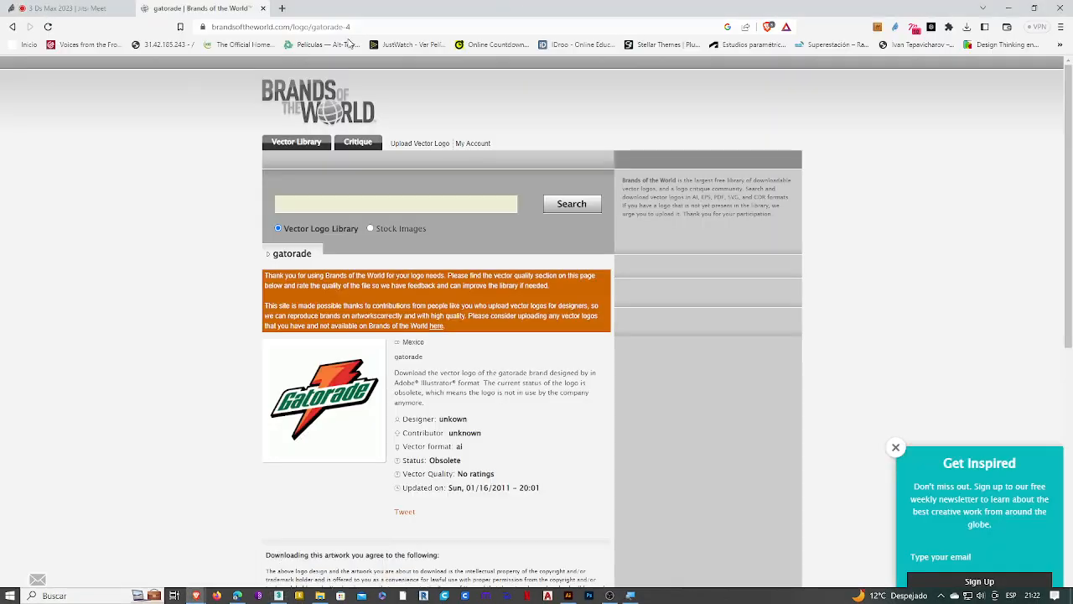
{"action": "left_click", "coordinate": [282, 8]}
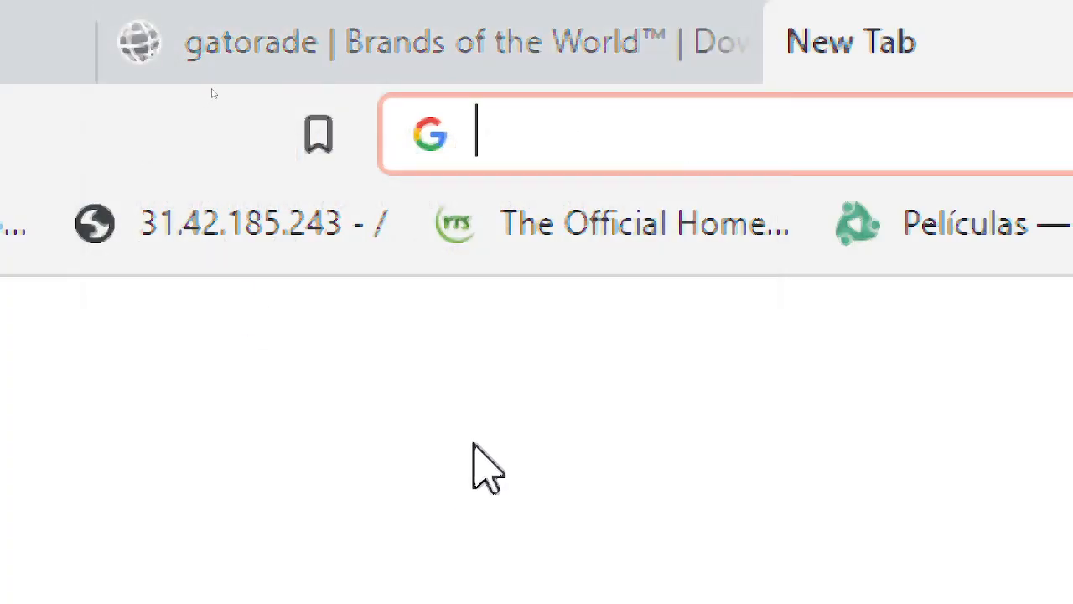
{"action": "type", "text": "LOGO "}
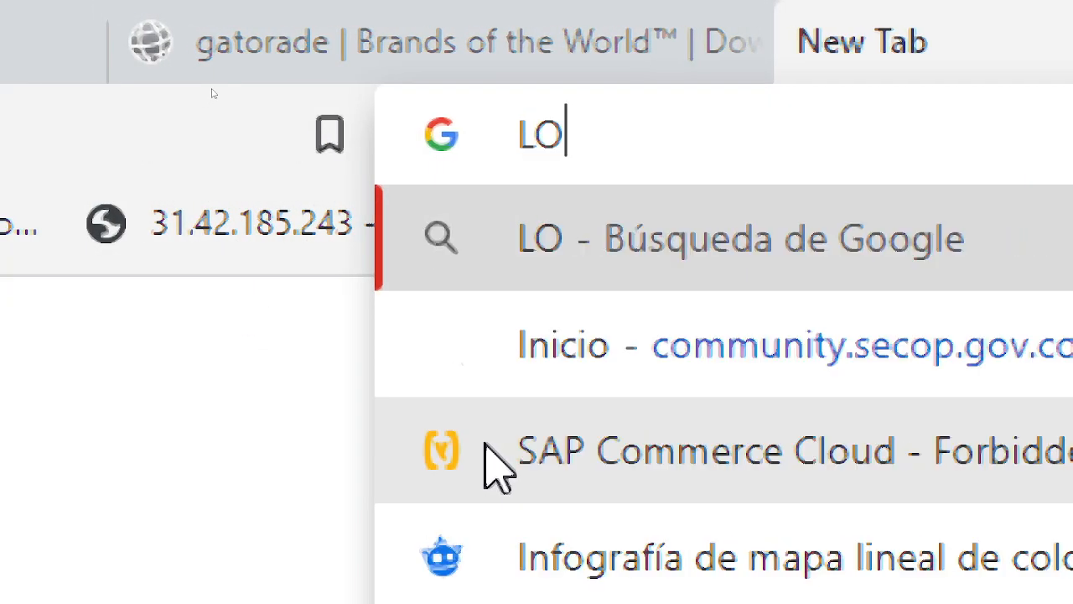
{"action": "type", "text": "1200X12"}
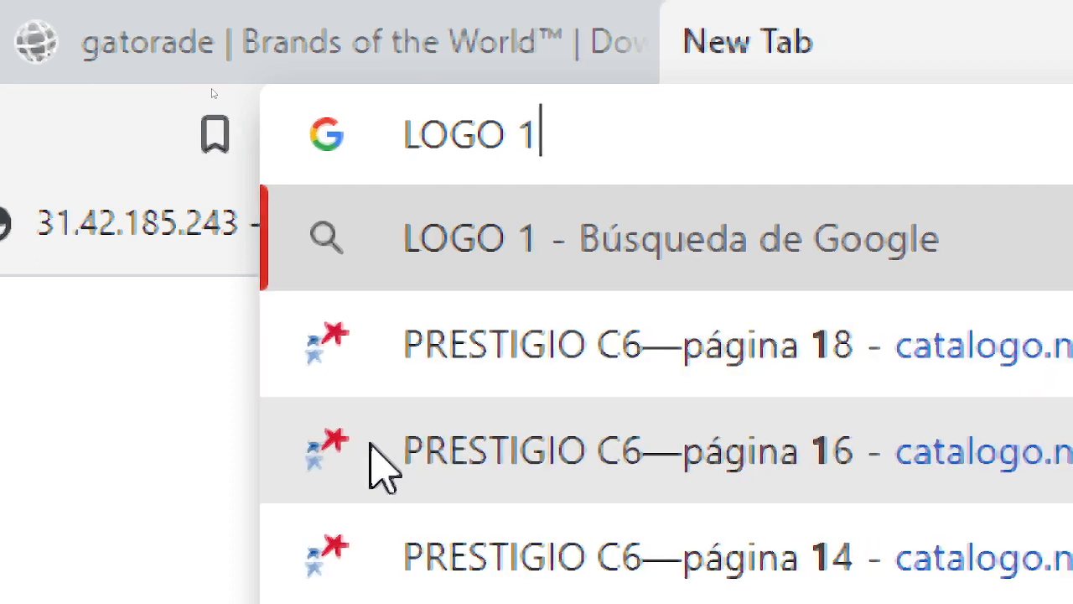
{"action": "type", "text": "00"}
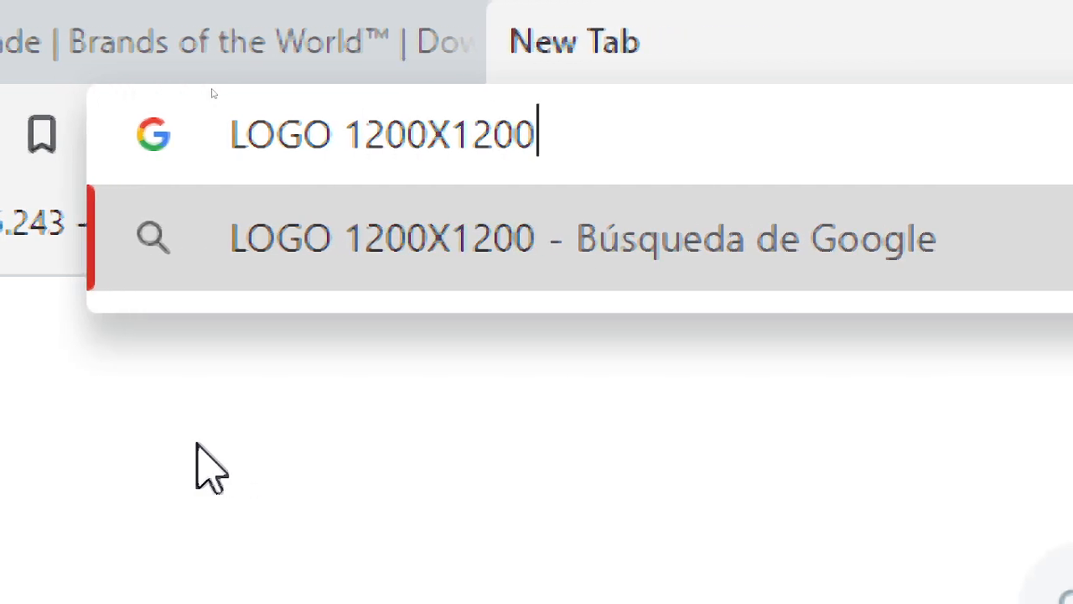
{"action": "key", "text": "Return"}
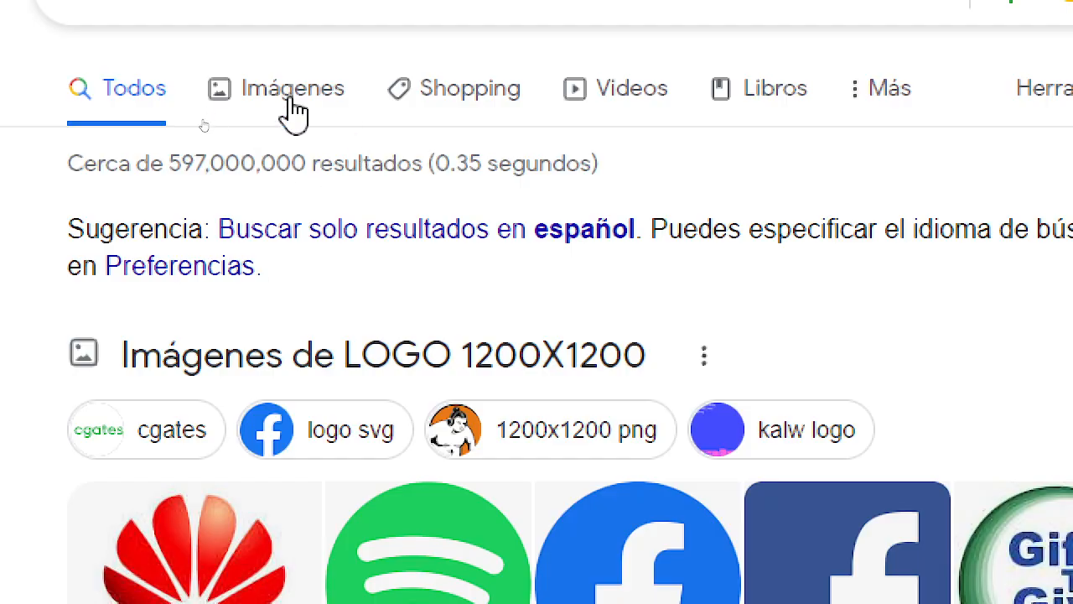
{"action": "left_click", "coordinate": [293, 111]}
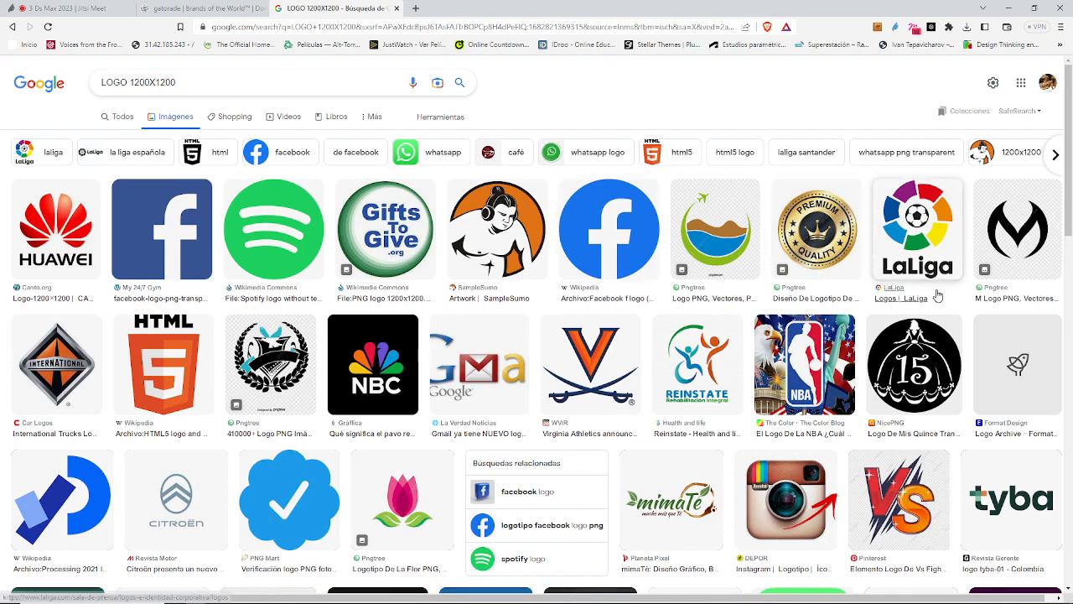
Step: Browse the image results and open the preview of the Pngtree travel logo with the green airplane arc
{"action": "scroll", "coordinate": [473, 294], "scroll_direction": "down", "scroll_amount": 3}
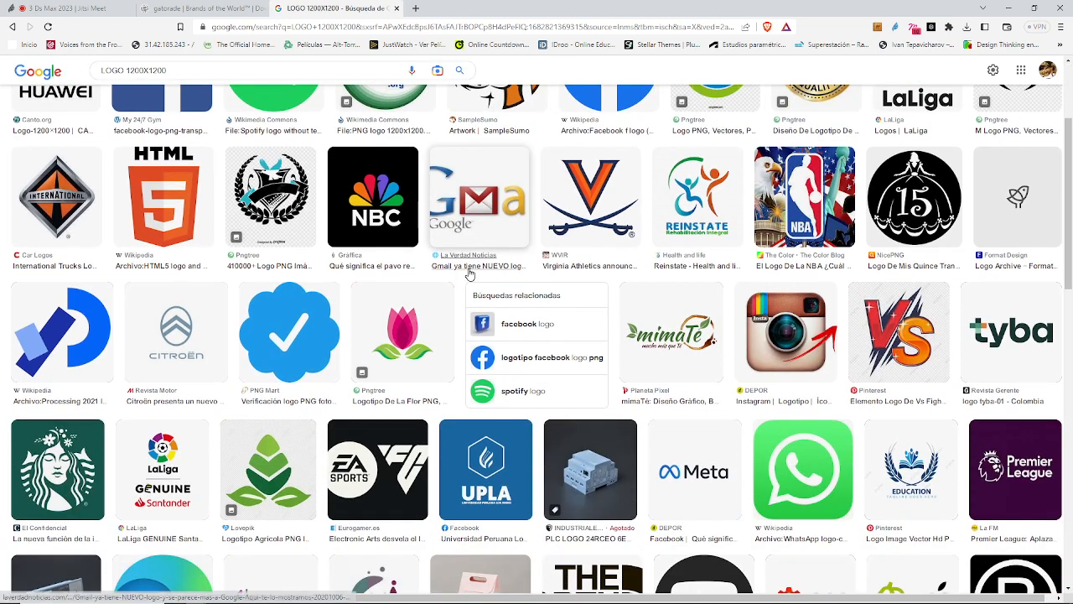
{"action": "scroll", "coordinate": [470, 274], "scroll_direction": "down", "scroll_amount": 2}
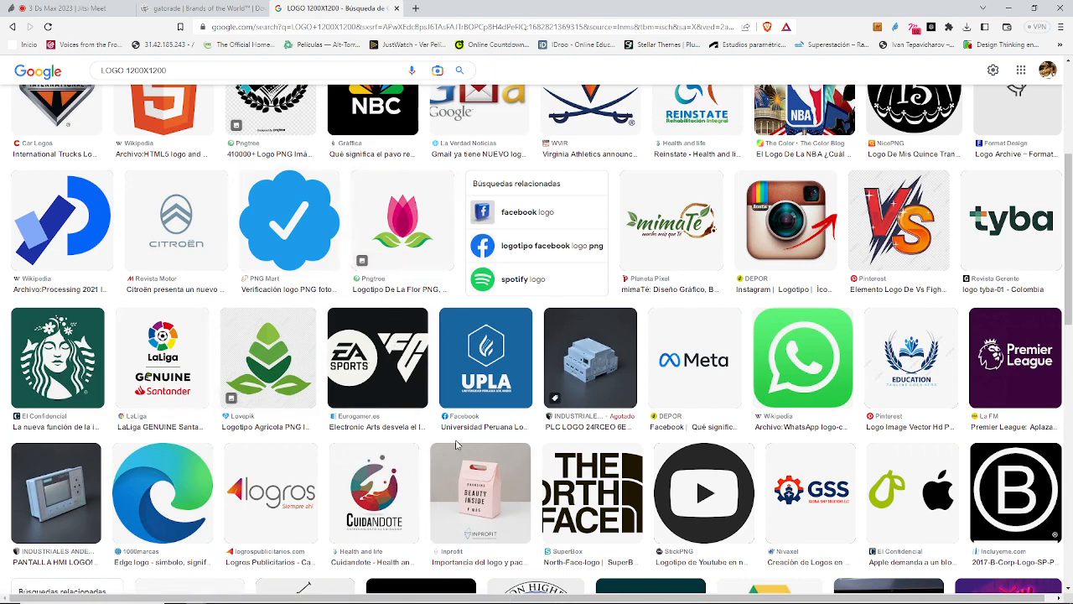
{"action": "scroll", "coordinate": [455, 435], "scroll_direction": "down", "scroll_amount": 2}
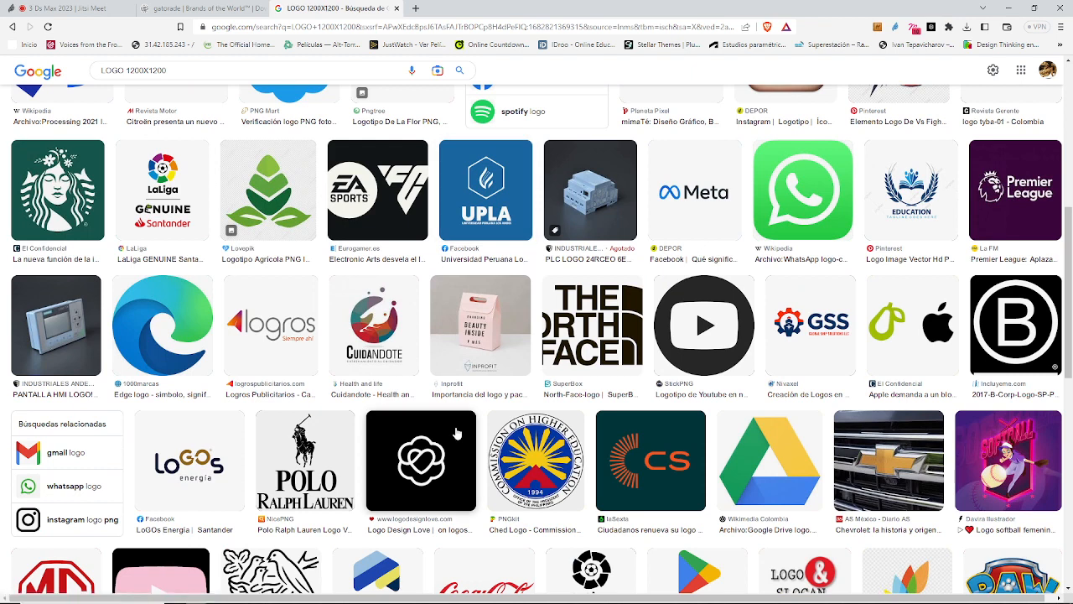
{"action": "scroll", "coordinate": [457, 432], "scroll_direction": "up", "scroll_amount": 3}
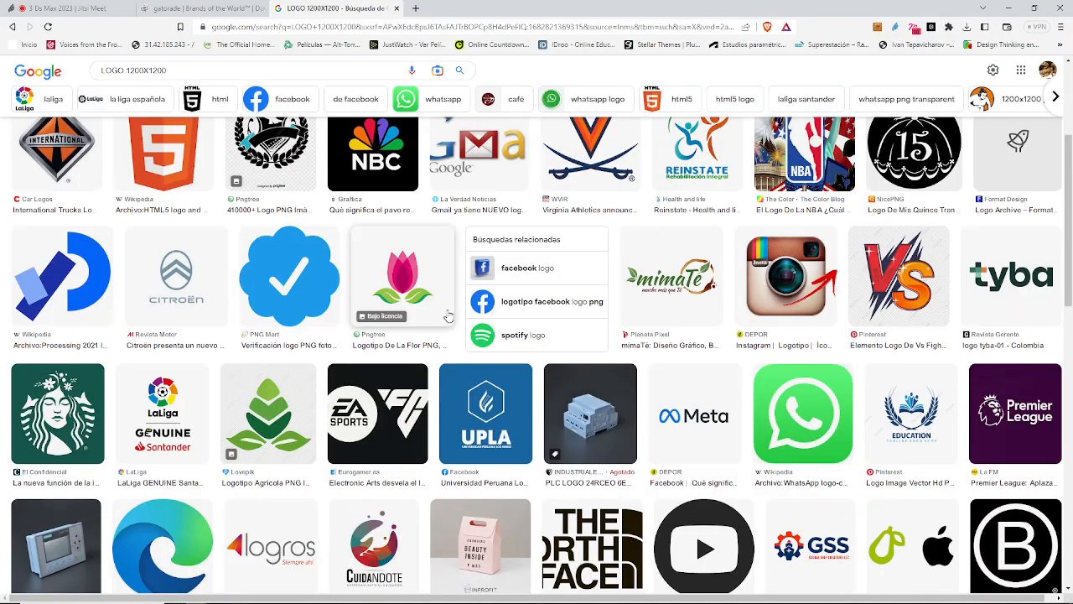
{"action": "scroll", "coordinate": [449, 315], "scroll_direction": "up", "scroll_amount": 3}
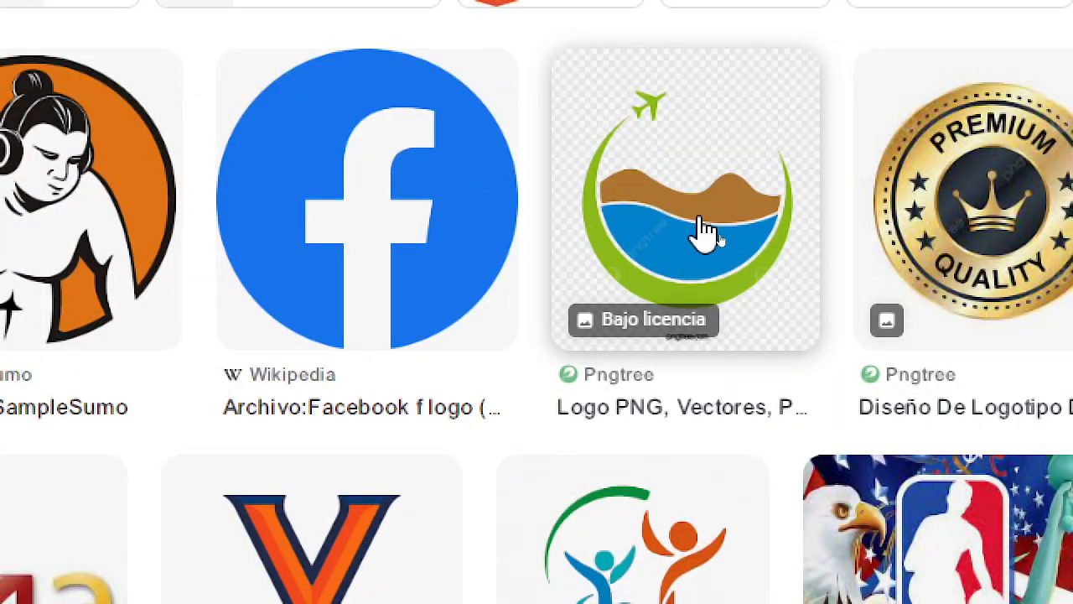
{"action": "left_click", "coordinate": [720, 240]}
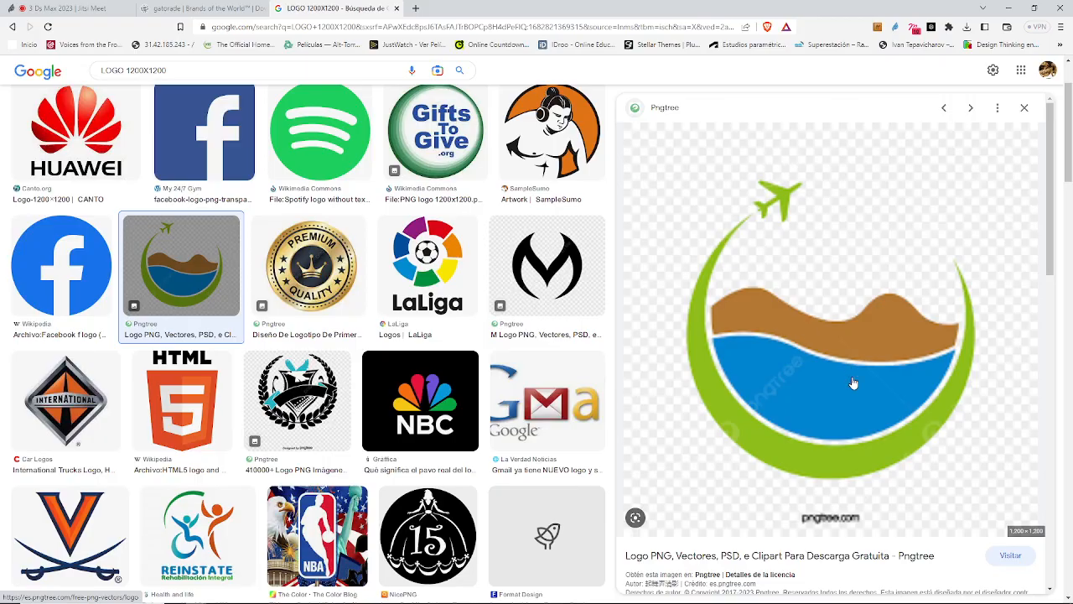
Step: Save the previewed travel logo image as LOGO02.jpg in the Vectores folder of 3Ds Max Básico
{"action": "right_click", "coordinate": [855, 395]}
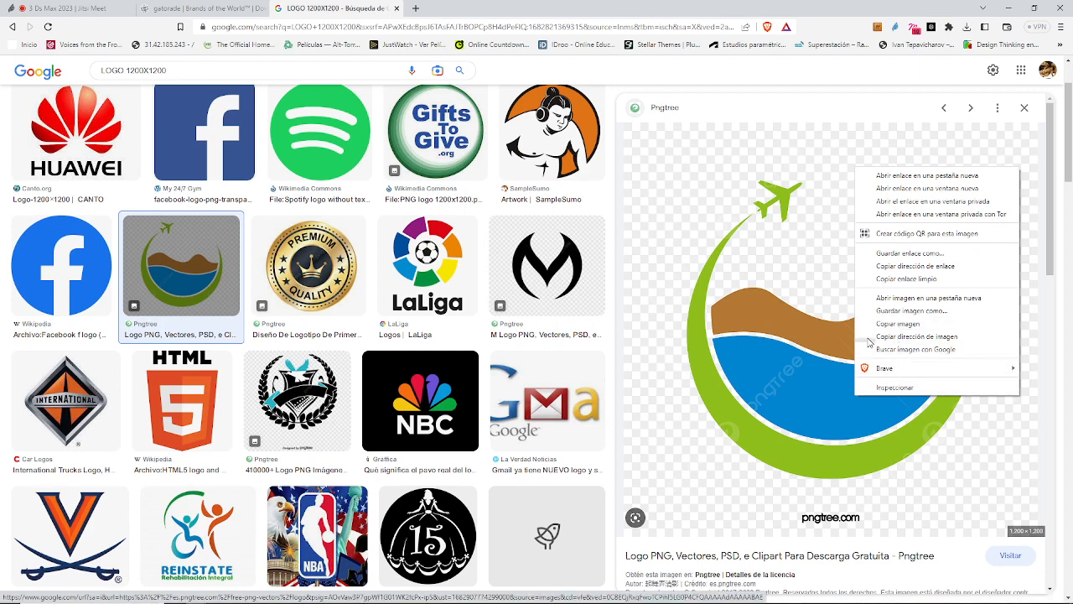
{"action": "left_click", "coordinate": [897, 313]}
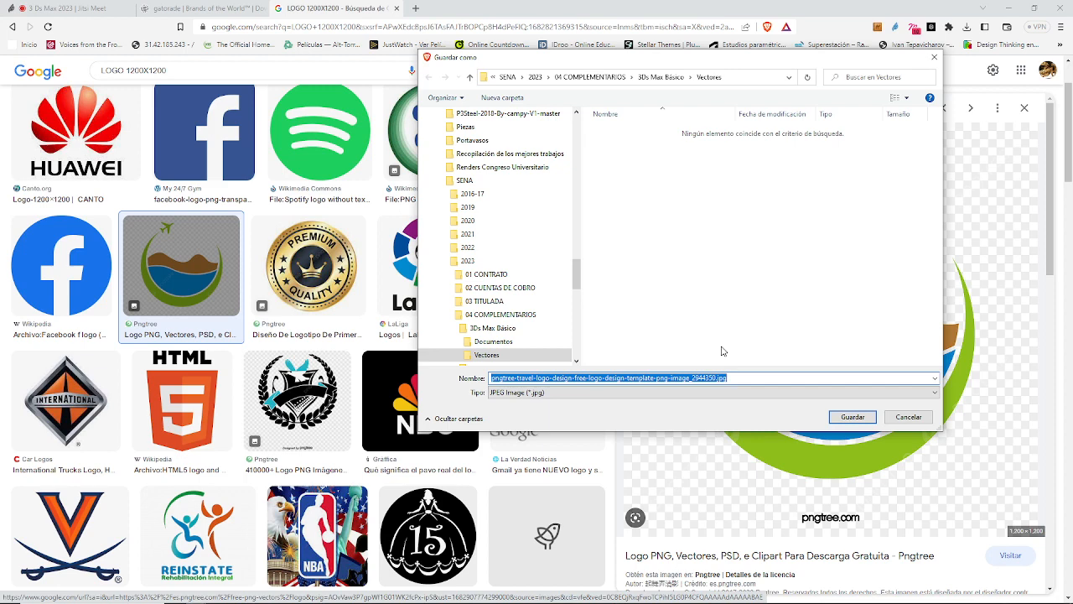
{"action": "left_click_drag", "start_coordinate": [685, 58], "coordinate": [432, 91]}
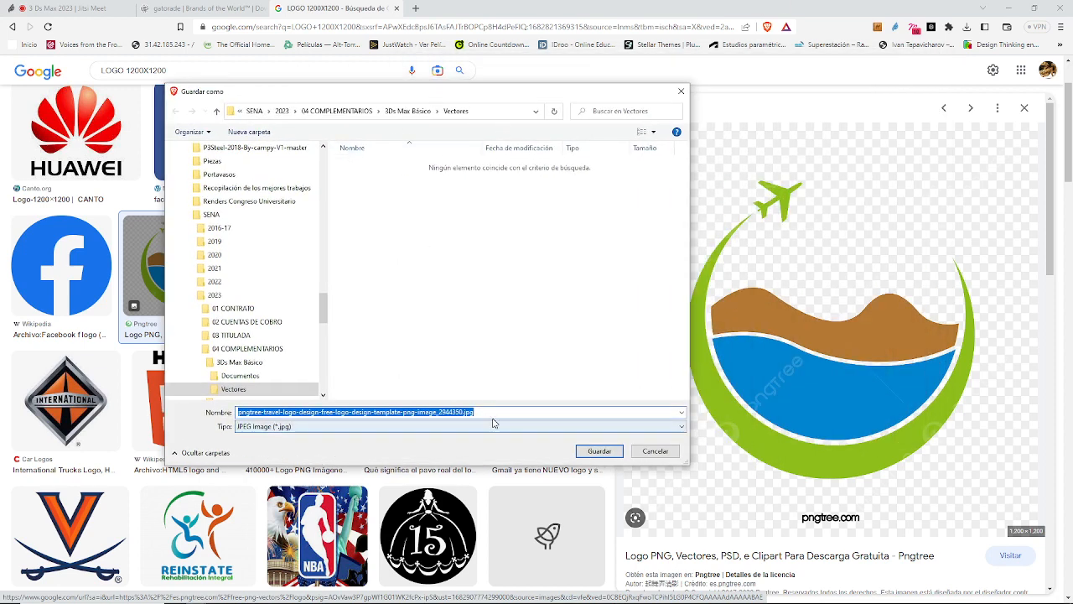
{"action": "left_click", "coordinate": [457, 412]}
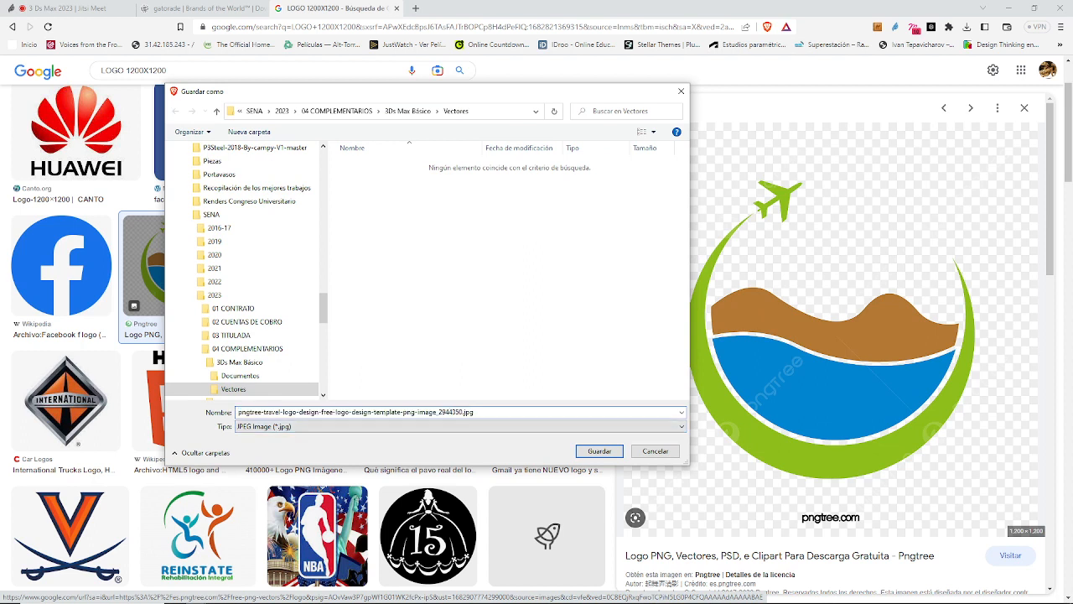
{"action": "left_click_drag", "start_coordinate": [463, 411], "coordinate": [237, 412]}
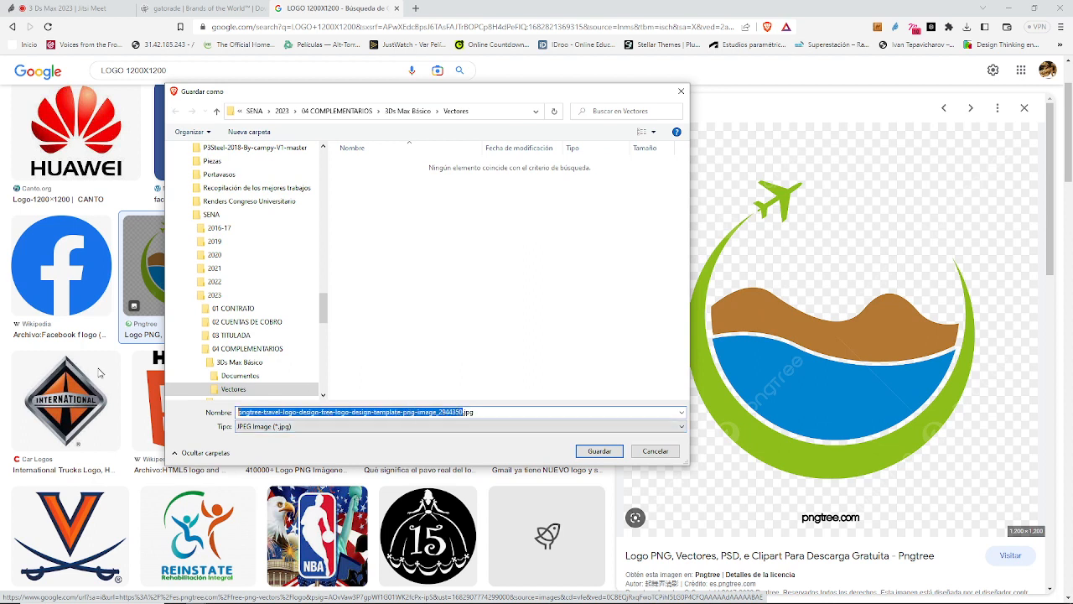
{"action": "type", "text": "IC"}
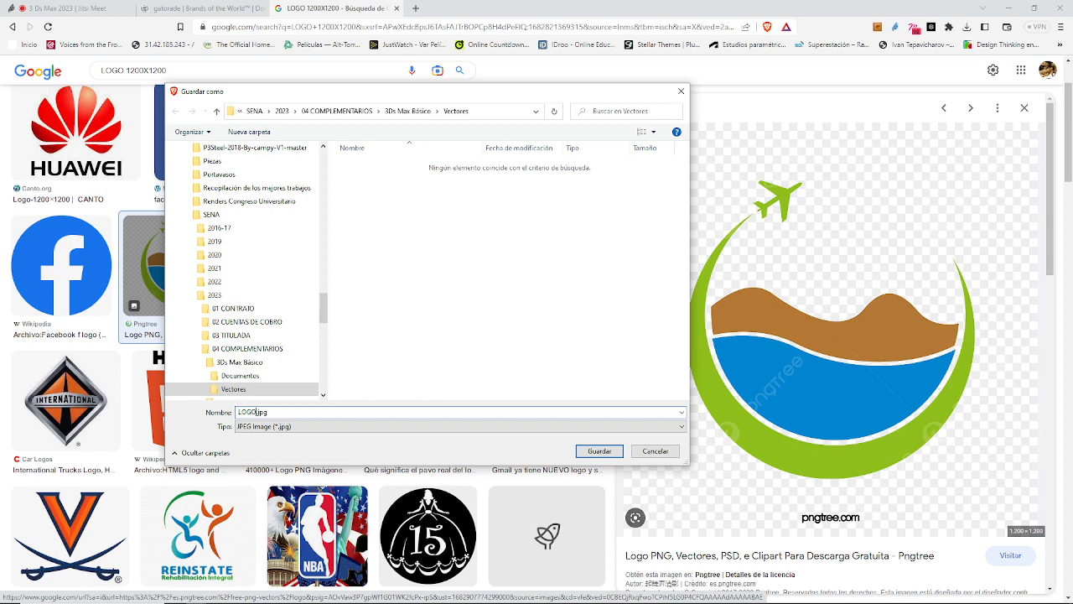
{"action": "key", "text": "Return"}
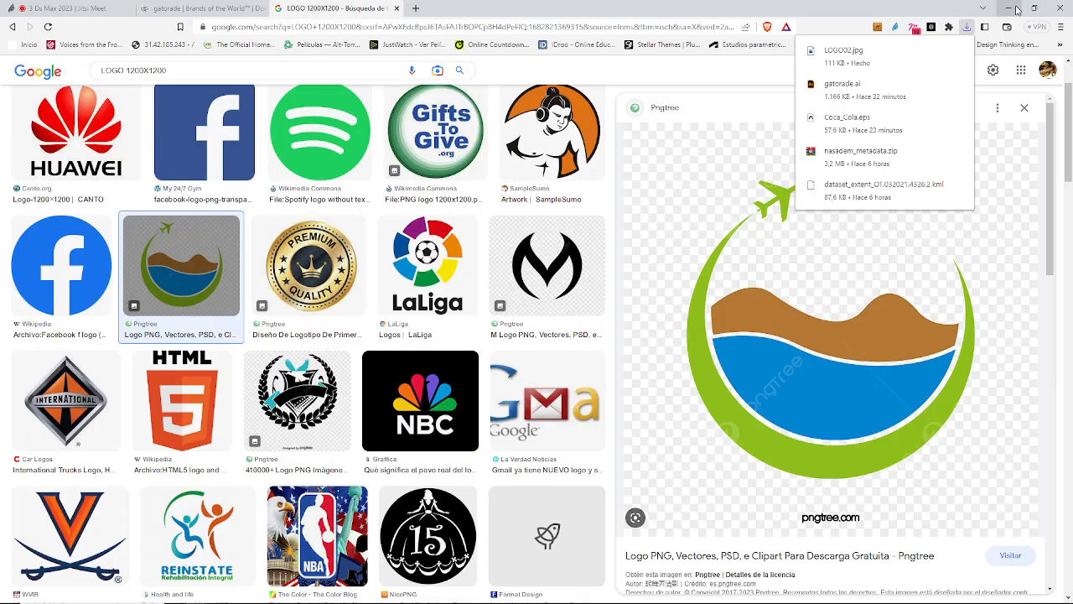
Step: Return to 3ds Max and browse File Explorer to the Vectores folder in TRABAJO (F:), SENA, 2023, 04 COMPLEMENTARIOS, 3Ds Max Básico
{"action": "key", "text": "alt+Tab"}
{"action": "middle_click_drag", "start_coordinate": [669, 406], "coordinate": [665, 406]}
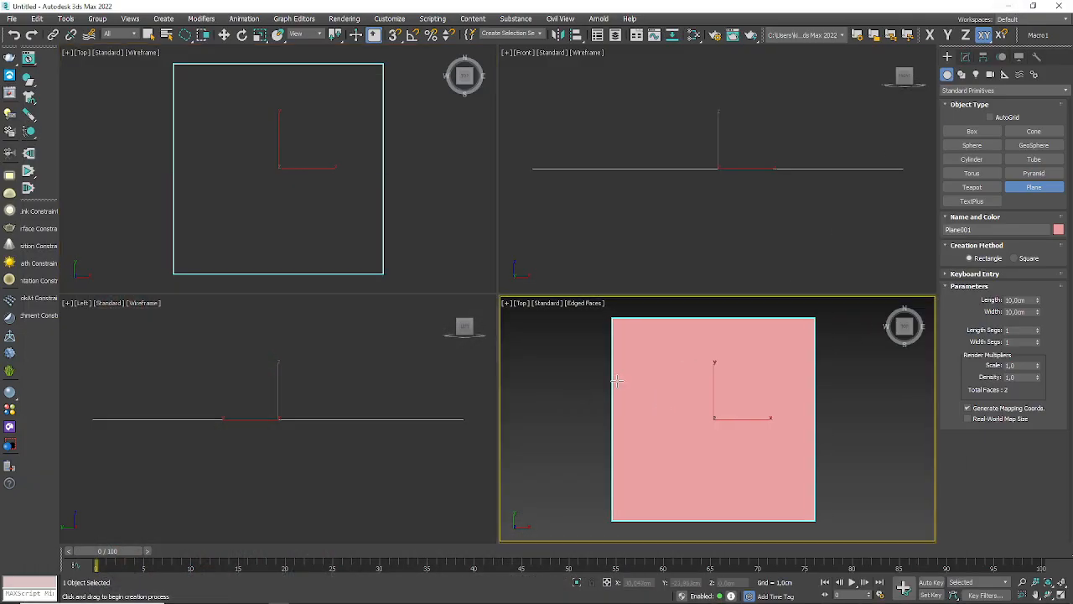
{"action": "mouse_move", "coordinate": [226, 600]}
{"action": "left_click", "coordinate": [320, 598]}
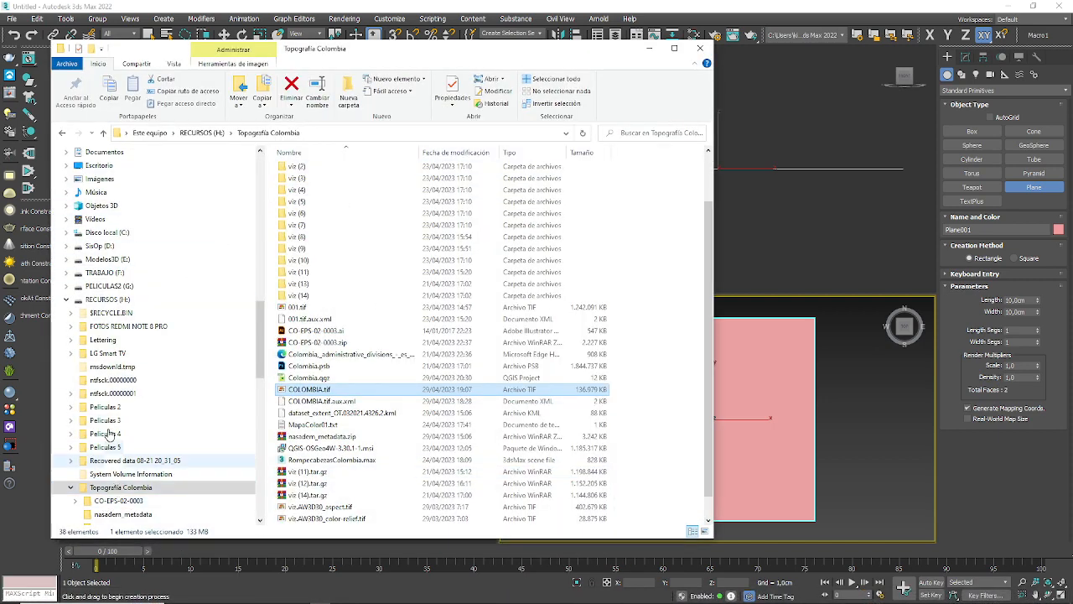
{"action": "left_click", "coordinate": [66, 273]}
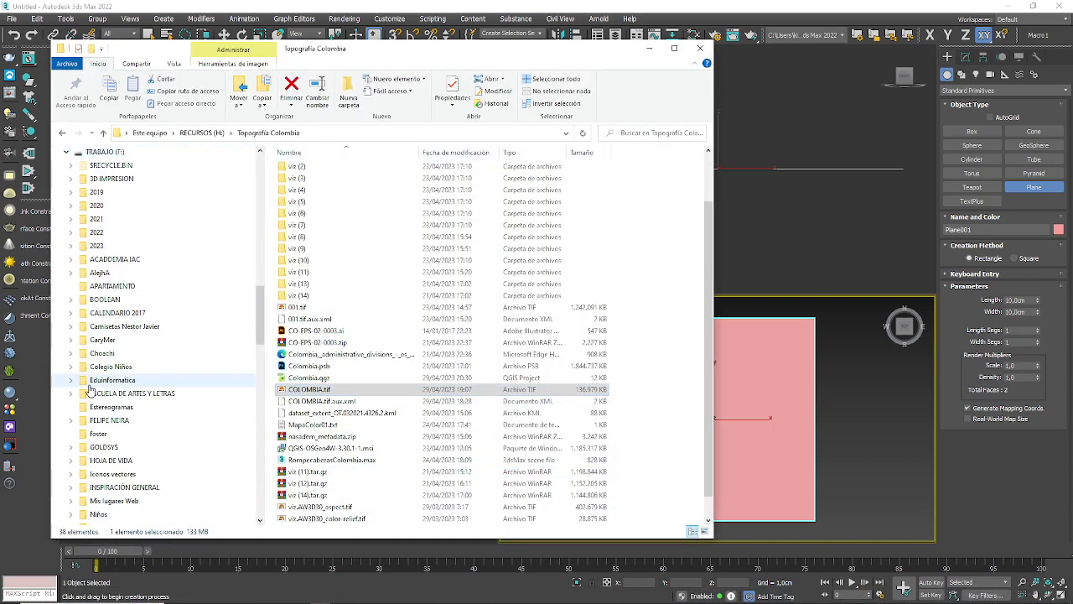
{"action": "scroll", "coordinate": [91, 387], "scroll_direction": "down", "scroll_amount": 4}
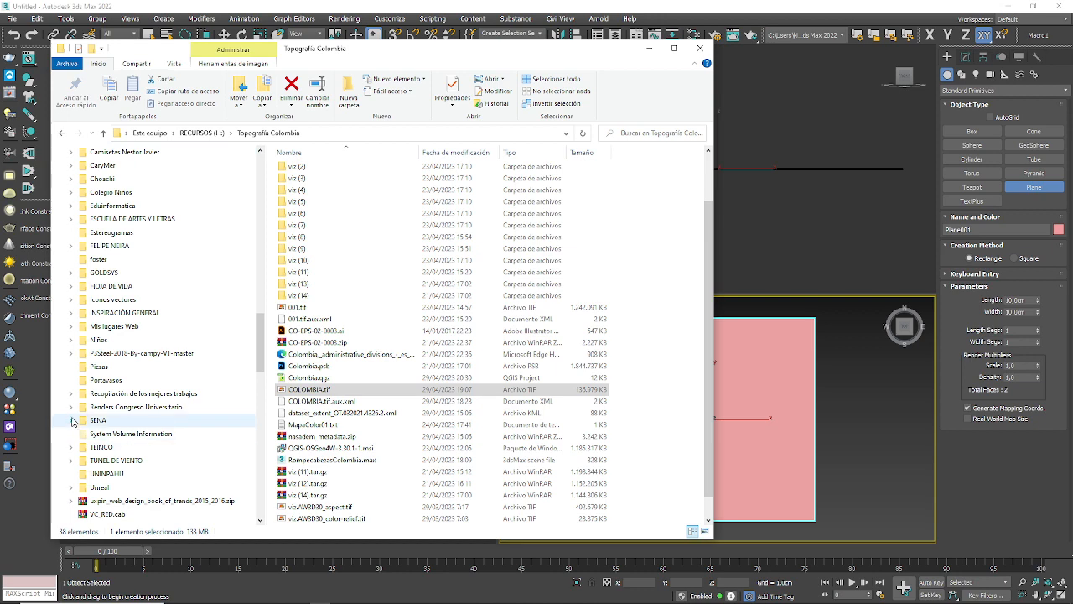
{"action": "left_click", "coordinate": [72, 421]}
{"action": "left_click", "coordinate": [77, 502]}
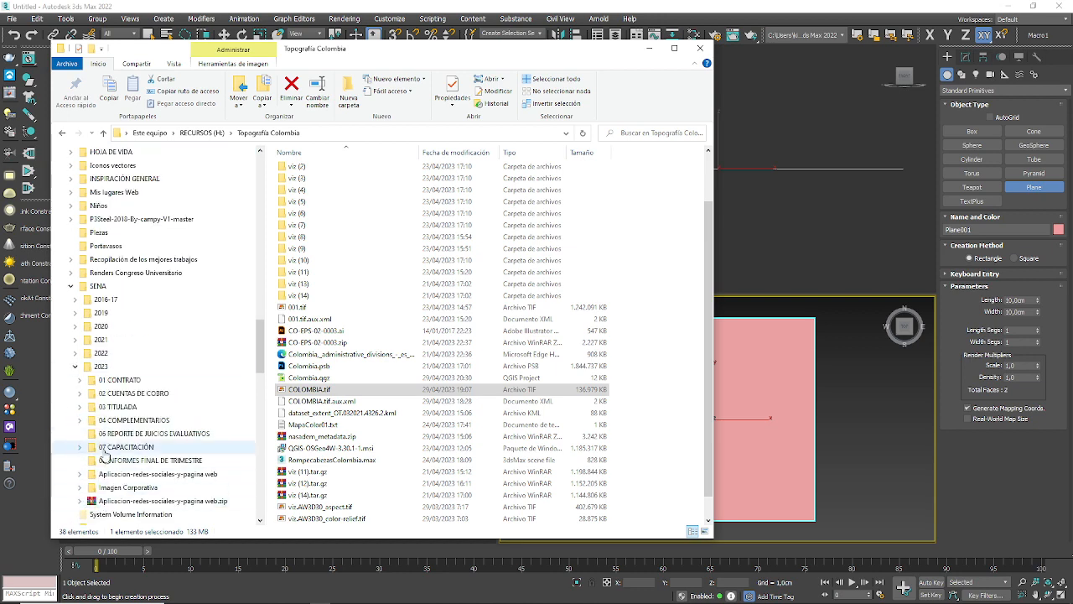
{"action": "left_click", "coordinate": [80, 420]}
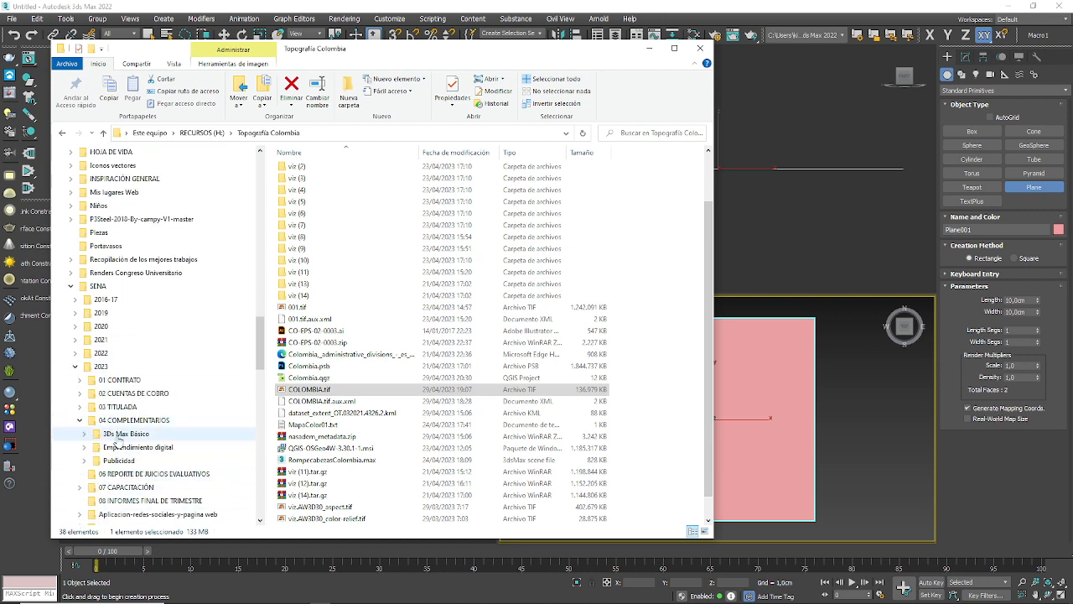
{"action": "left_click", "coordinate": [121, 434]}
{"action": "left_click", "coordinate": [84, 433]}
{"action": "left_click", "coordinate": [118, 461]}
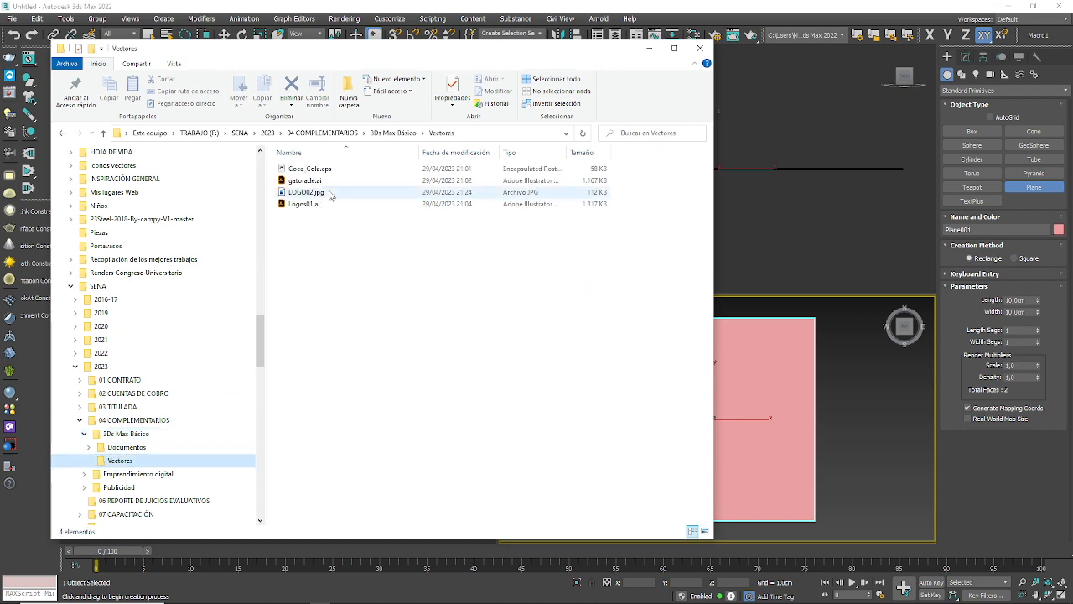
Step: Select LOGO02.jpg, move the folder window clear of the shaded viewport and minimize it
{"action": "left_click", "coordinate": [327, 193]}
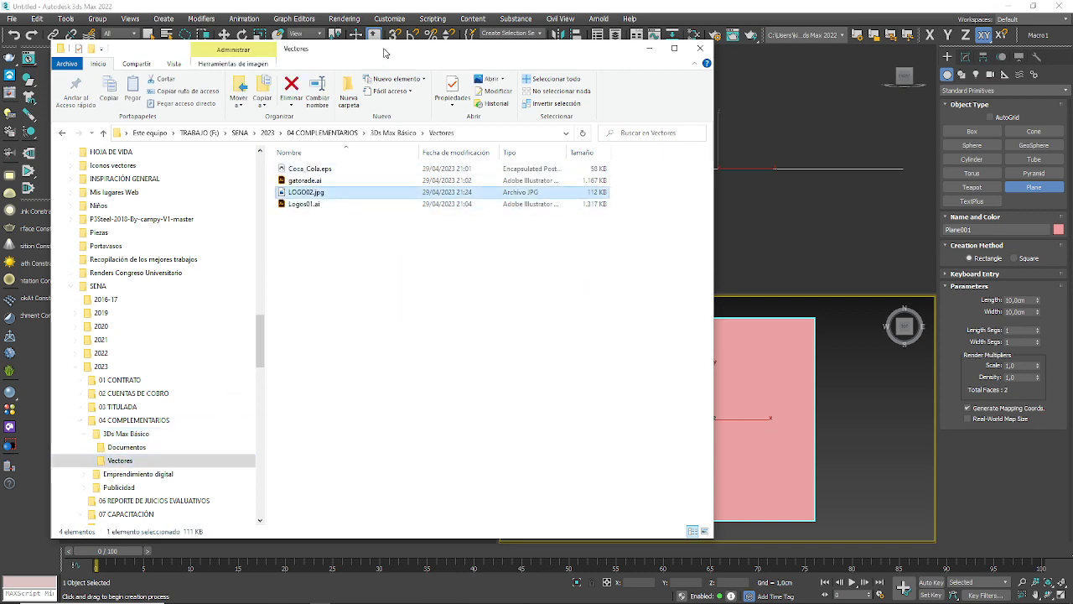
{"action": "left_click_drag", "start_coordinate": [385, 53], "coordinate": [276, 227]}
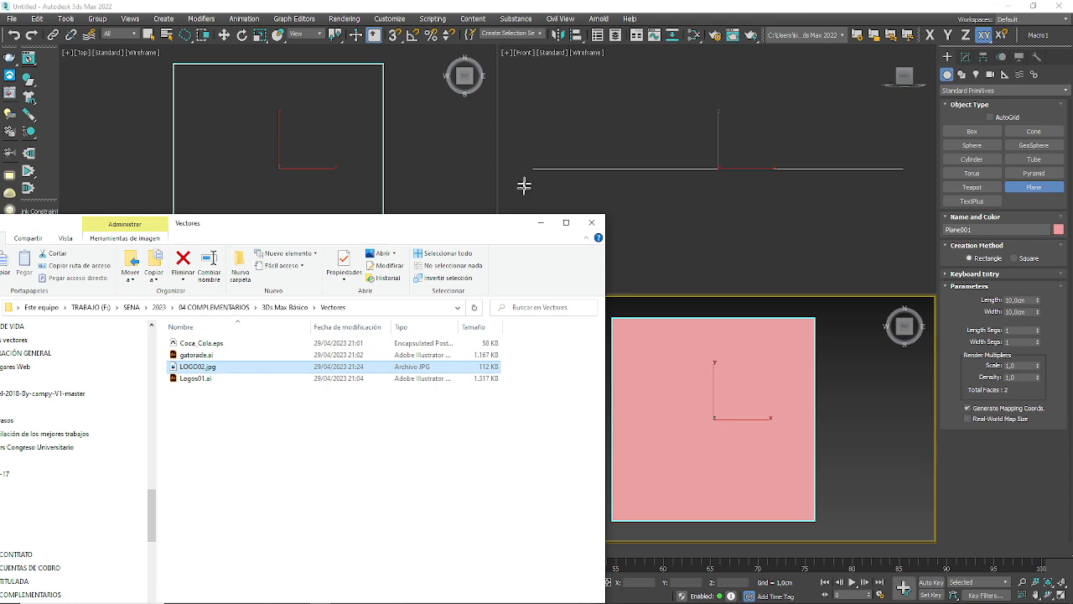
{"action": "left_click", "coordinate": [541, 222]}
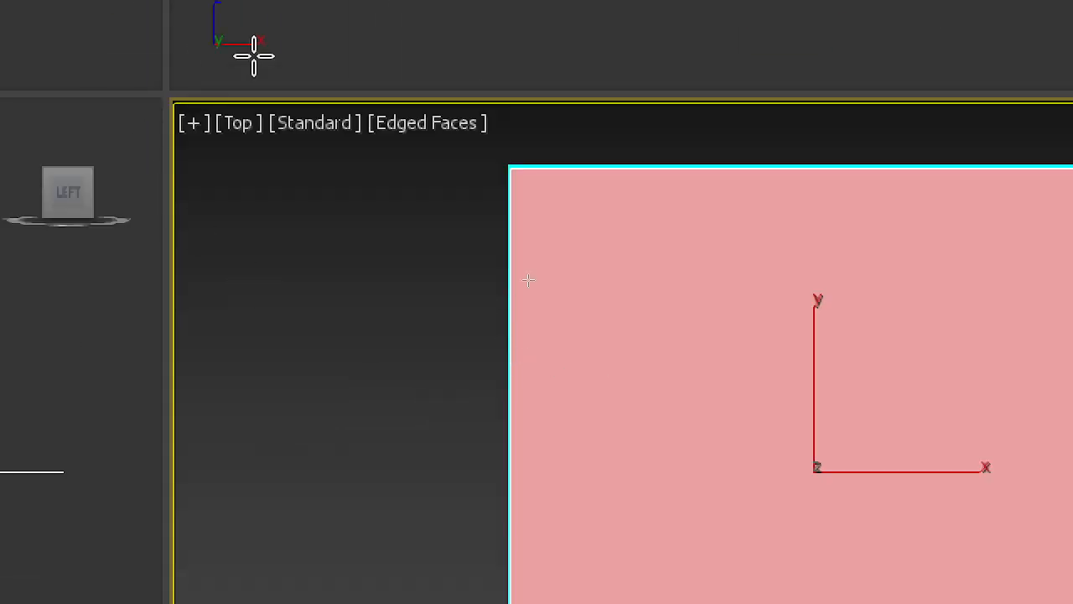
Step: Review the shaded Top viewport's shading options and apply LOGO02.jpg from the Vectores folder onto the plane
{"action": "left_click", "coordinate": [416, 124]}
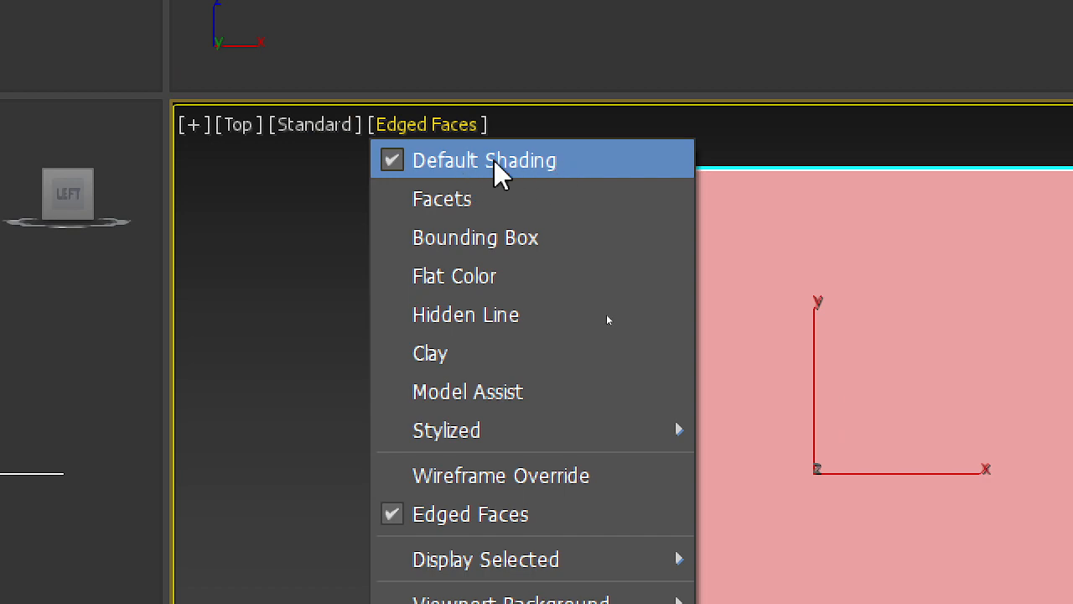
{"action": "left_click", "coordinate": [458, 127]}
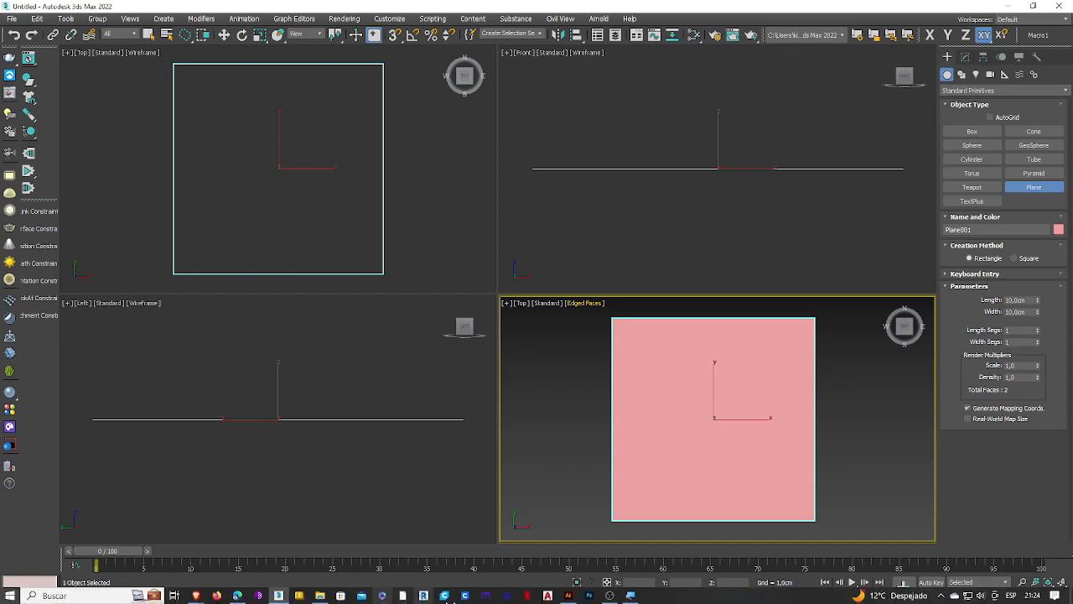
{"action": "left_click", "coordinate": [320, 595]}
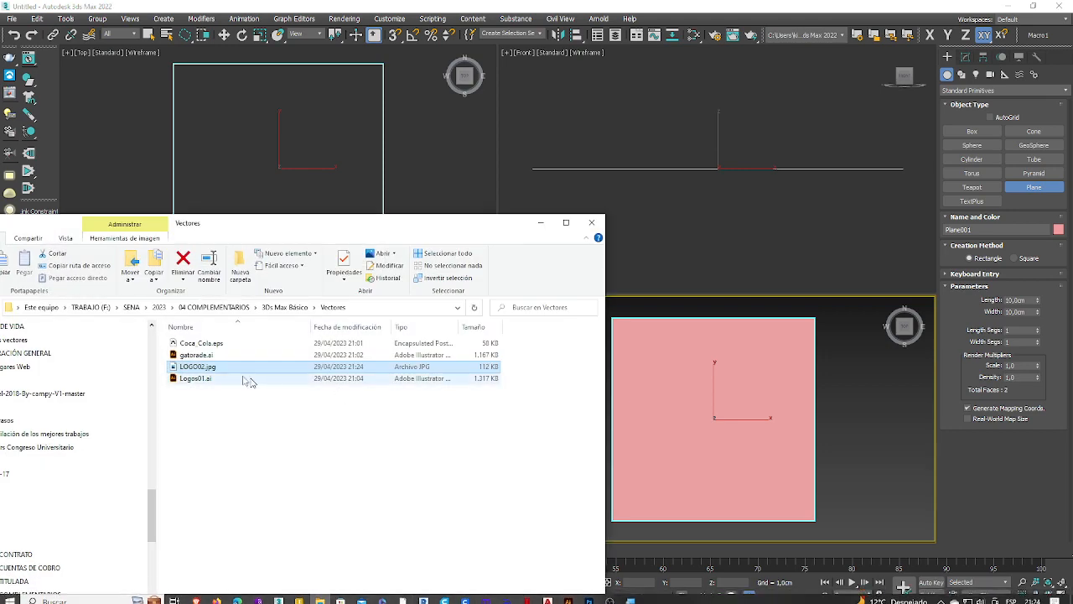
{"action": "left_click_drag", "start_coordinate": [198, 367], "coordinate": [705, 428]}
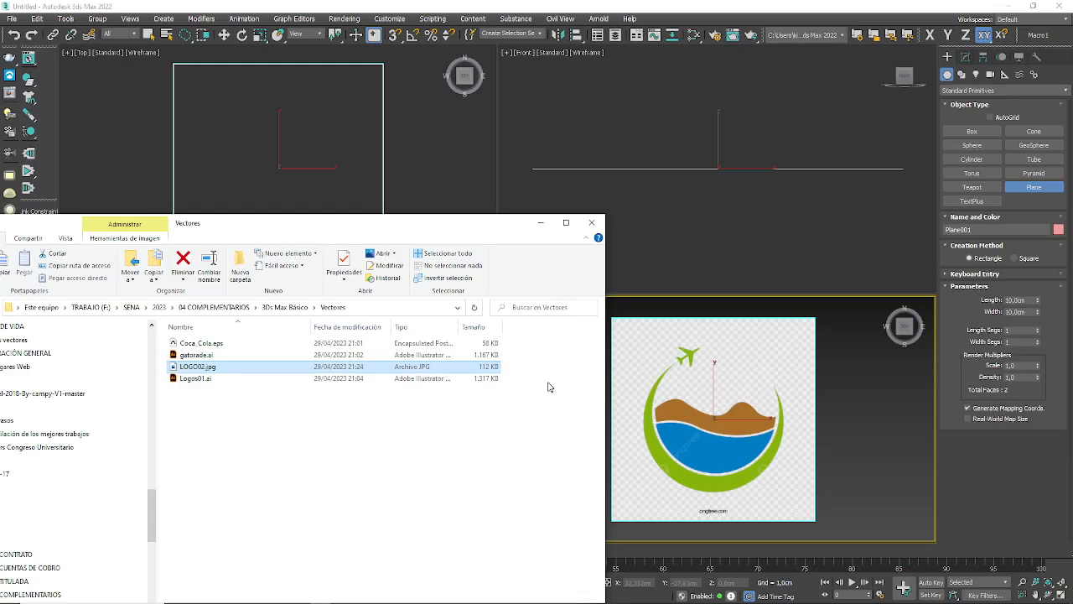
{"action": "left_click", "coordinate": [544, 223]}
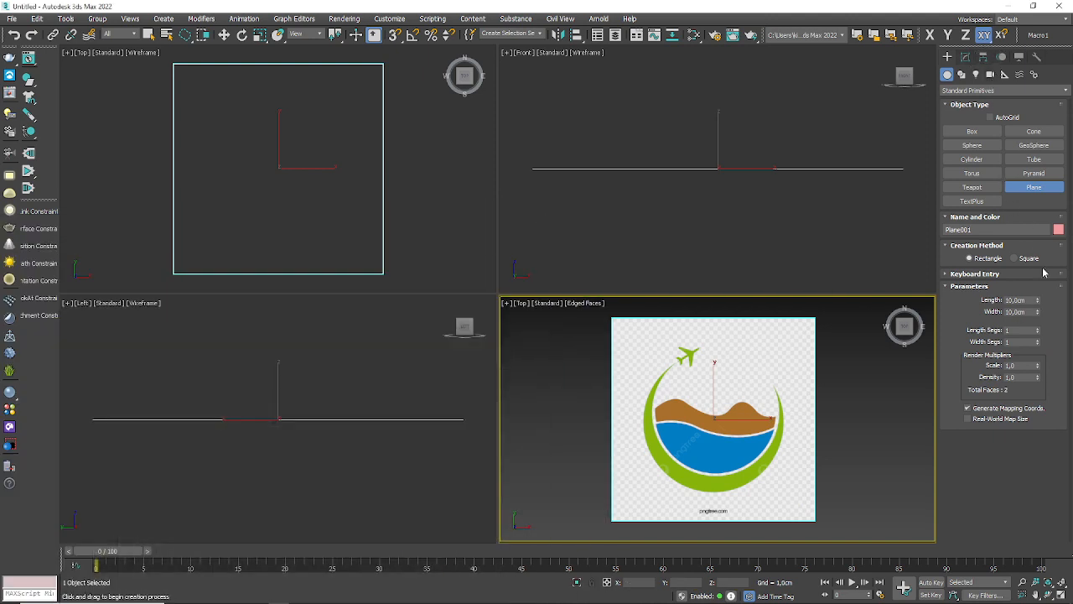
Step: Try a different plane length, and undo both that change and the logo image applied to the plane
{"action": "left_click_drag", "start_coordinate": [1038, 301], "coordinate": [50, 302]}
{"action": "key", "text": "ctrl+z"}
{"action": "key", "text": "ctrl+z"}
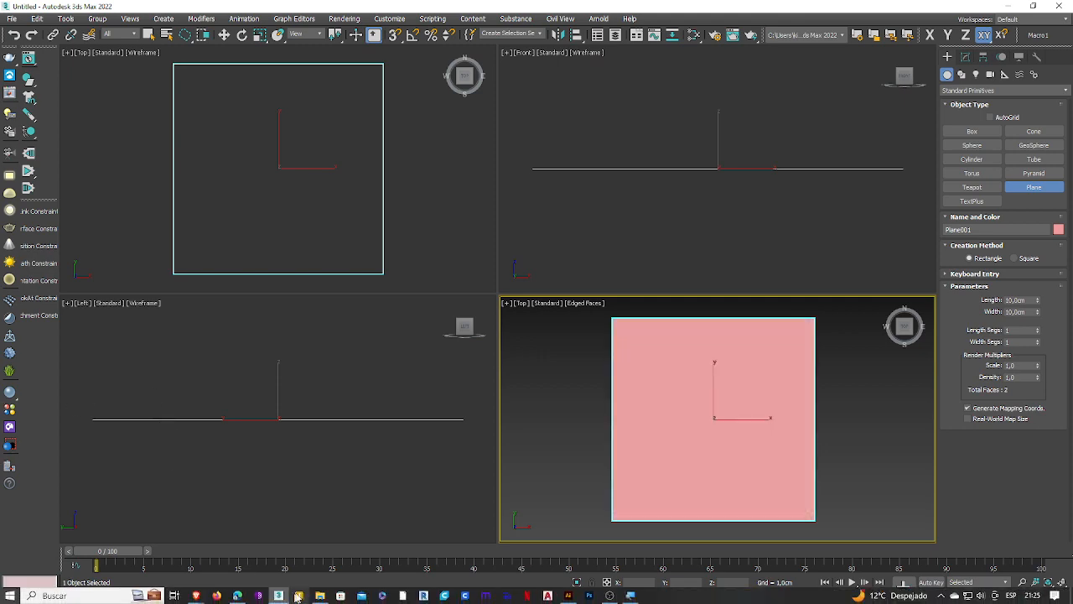
Step: Drop LOGO02.jpg into the empty area of the wireframe Top viewport, applying it as a viewport background and an environment map
{"action": "left_click", "coordinate": [320, 595]}
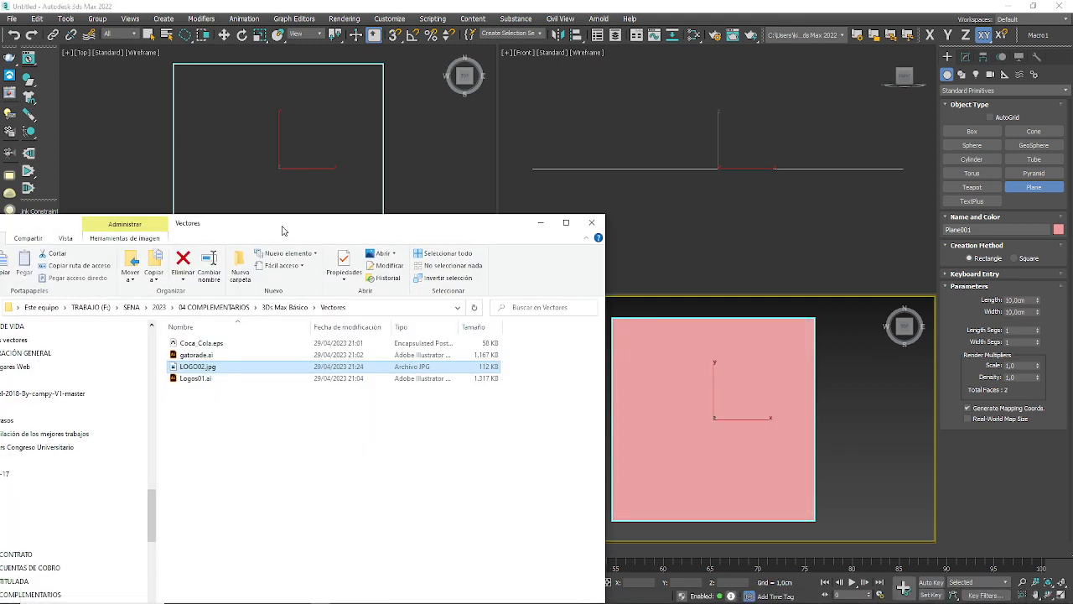
{"action": "left_click_drag", "start_coordinate": [275, 238], "coordinate": [822, 84]}
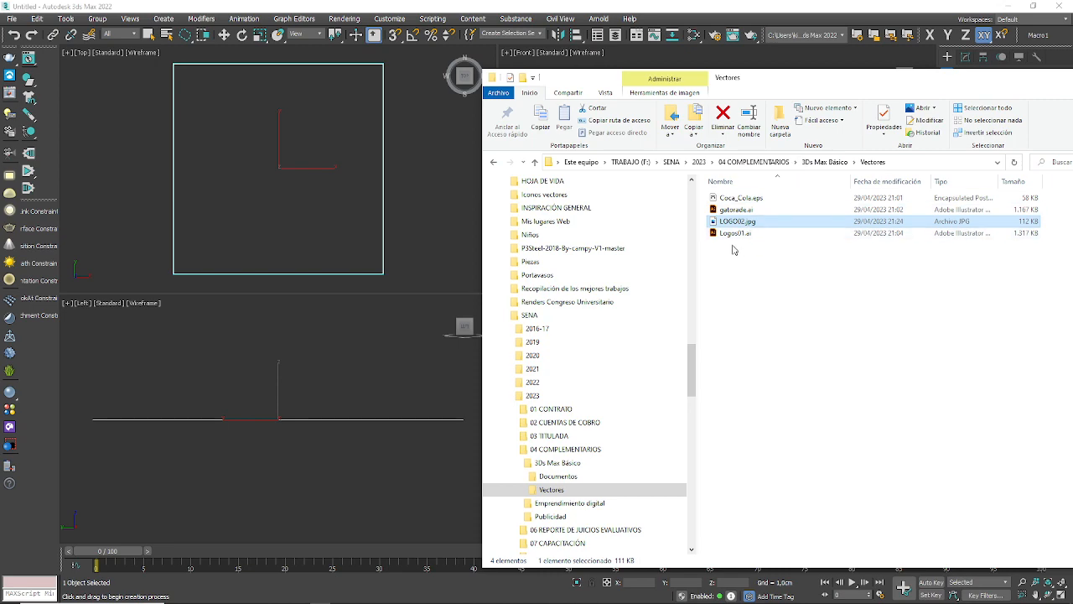
{"action": "left_click_drag", "start_coordinate": [738, 221], "coordinate": [338, 188]}
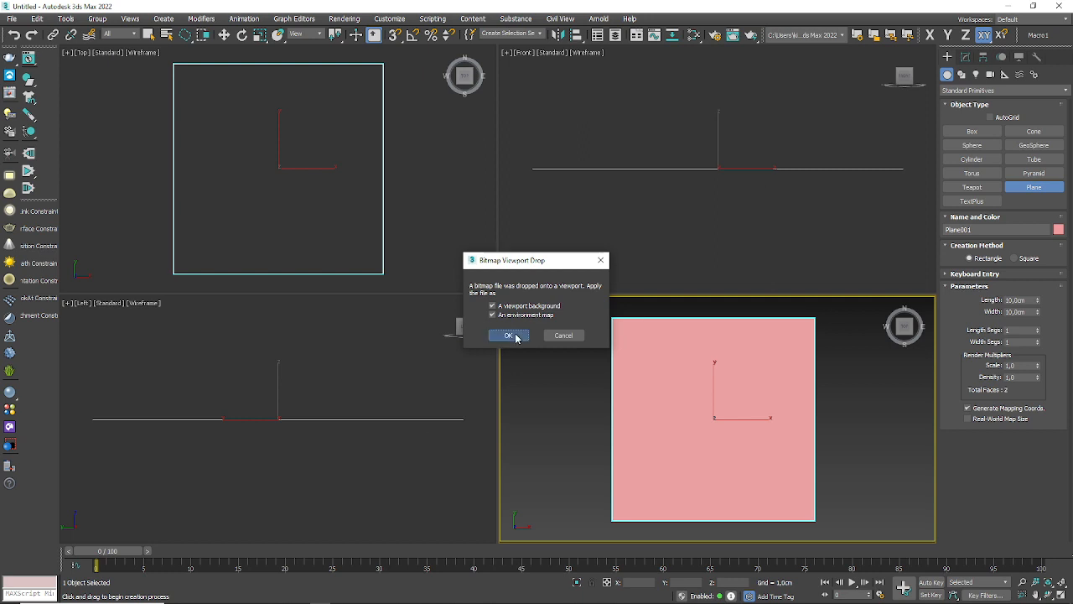
{"action": "left_click", "coordinate": [550, 365]}
{"action": "middle_click_drag", "start_coordinate": [296, 161], "coordinate": [218, 129]}
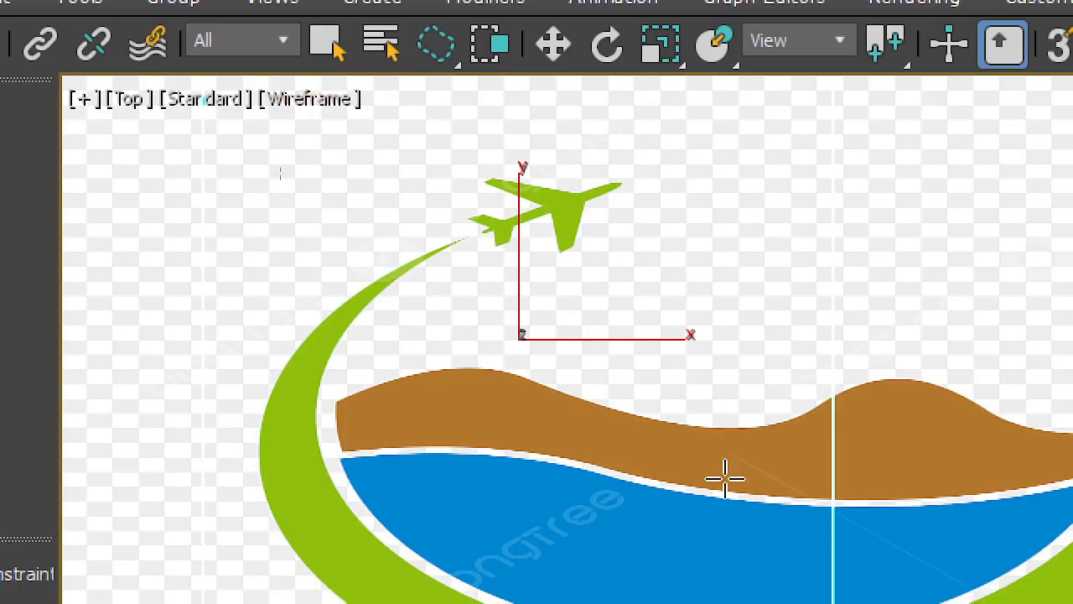
{"action": "middle_click_drag", "start_coordinate": [527, 378], "coordinate": [570, 336]}
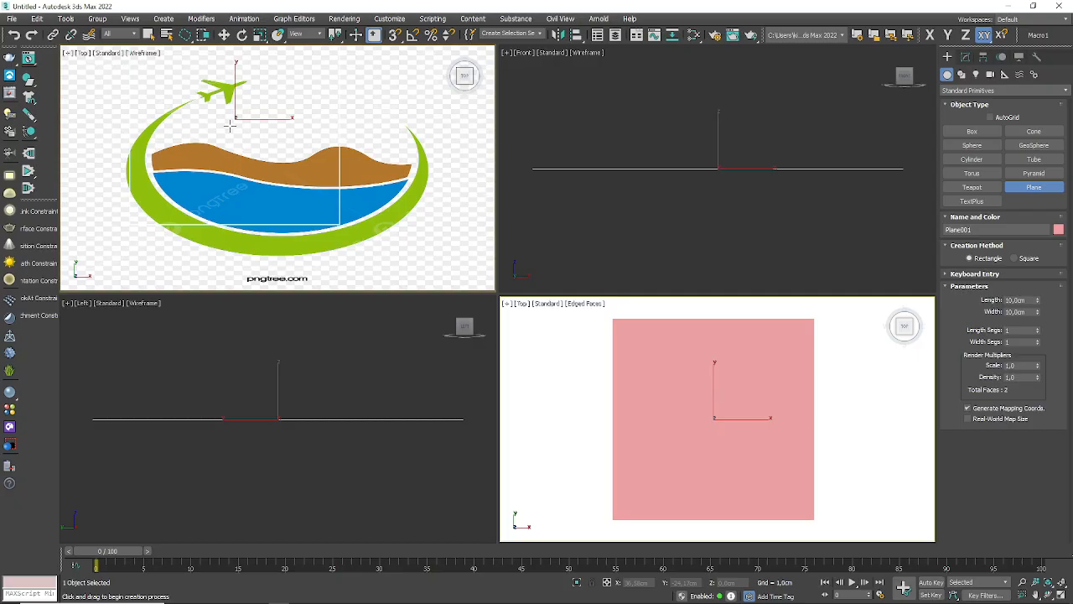
{"action": "middle_click_drag", "start_coordinate": [230, 126], "coordinate": [256, 166]}
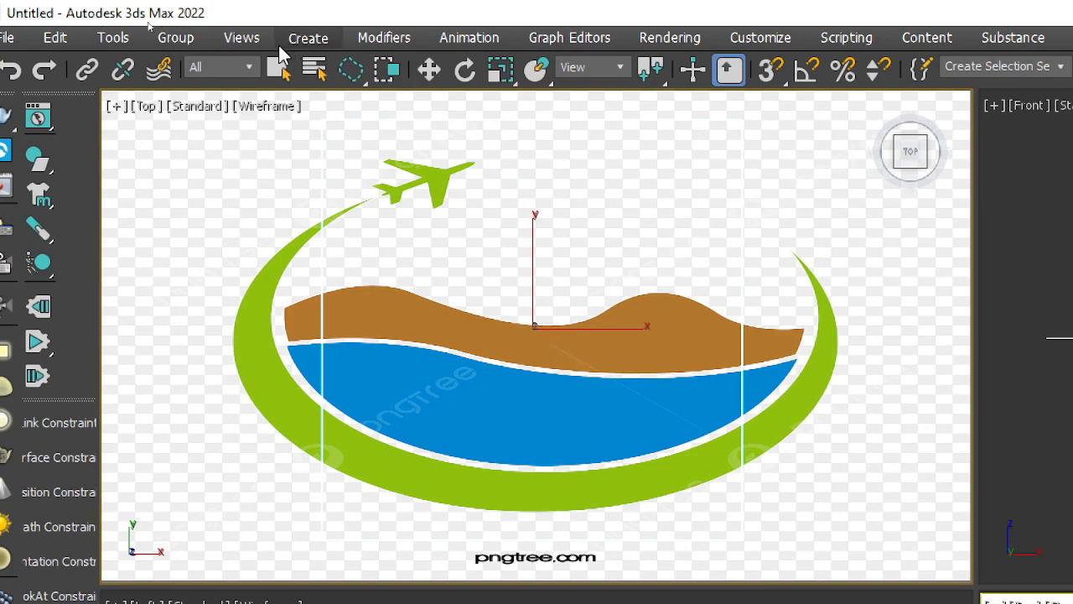
Step: Set the wireframe Top viewport's background to Solid Color
{"action": "left_click", "coordinate": [252, 37]}
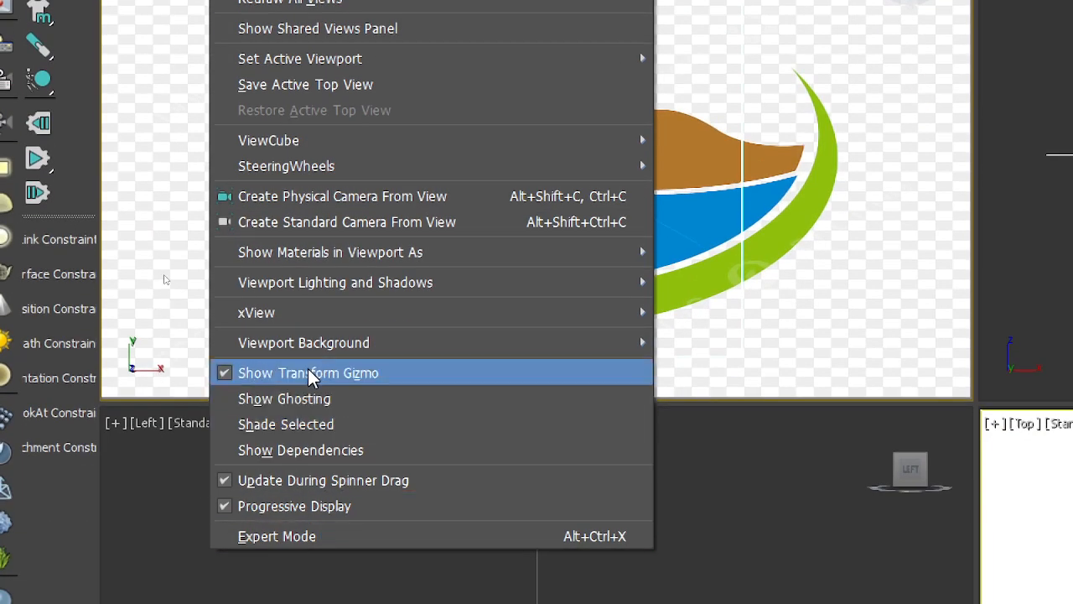
{"action": "mouse_move", "coordinate": [298, 345]}
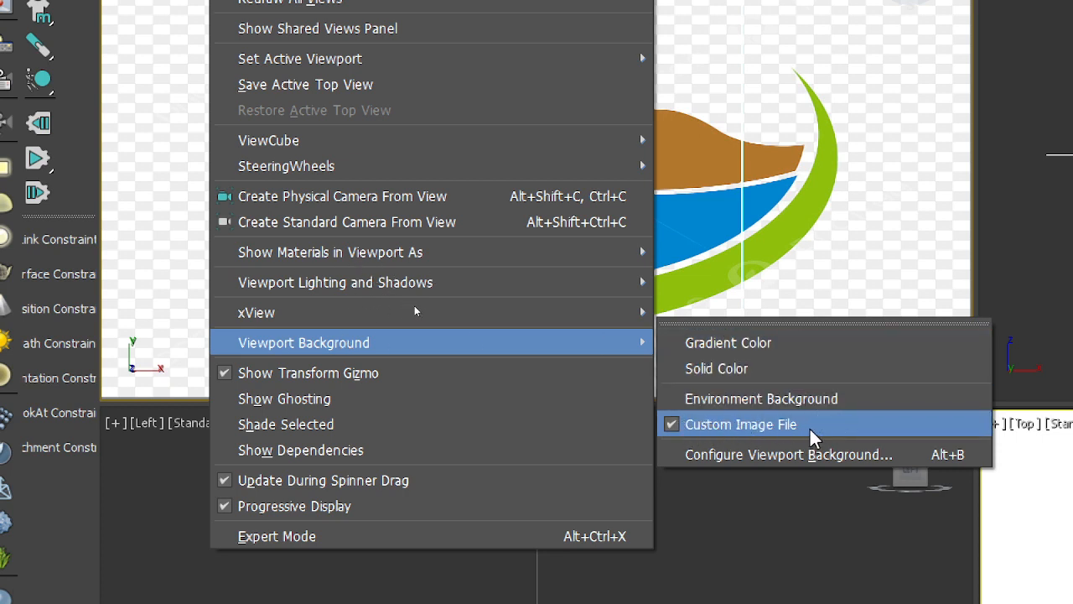
{"action": "left_click", "coordinate": [722, 370]}
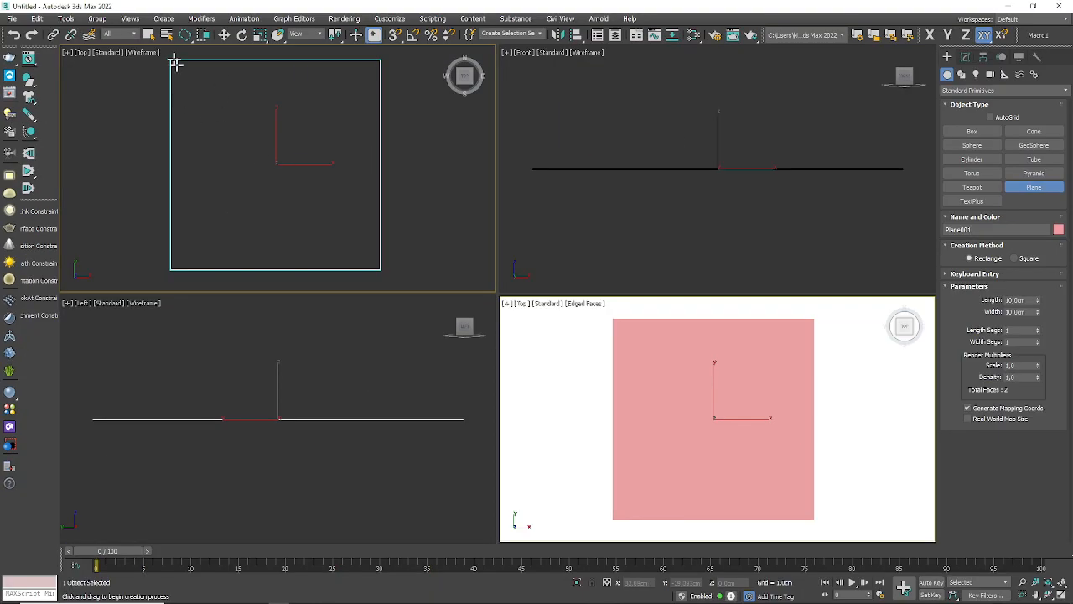
Step: Inspect the background settings in the Viewport Configuration dialog and close it without changes
{"action": "left_click", "coordinate": [130, 18]}
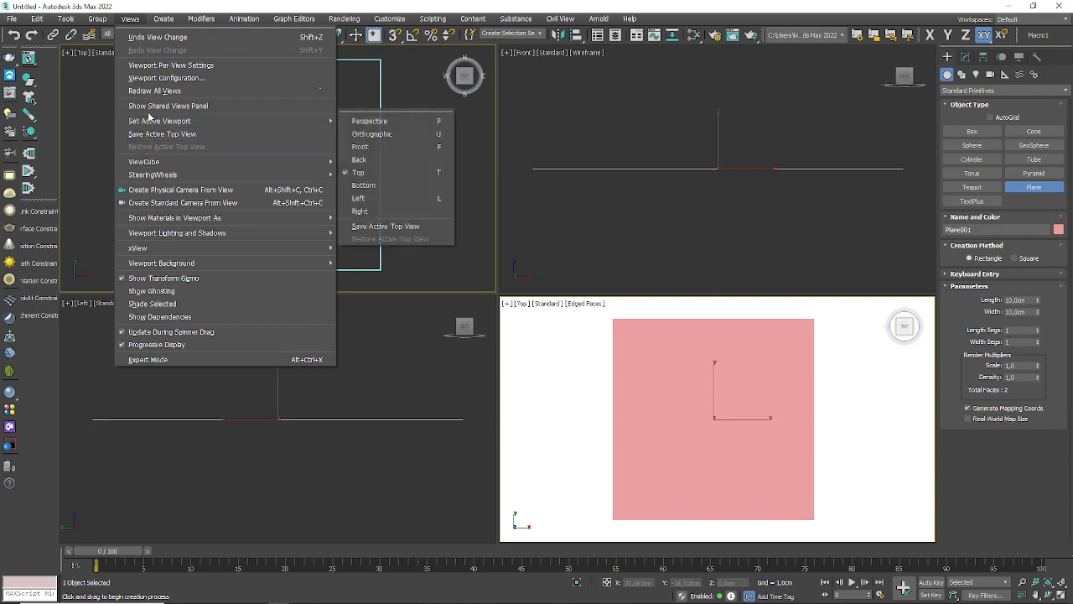
{"action": "left_click", "coordinate": [156, 77]}
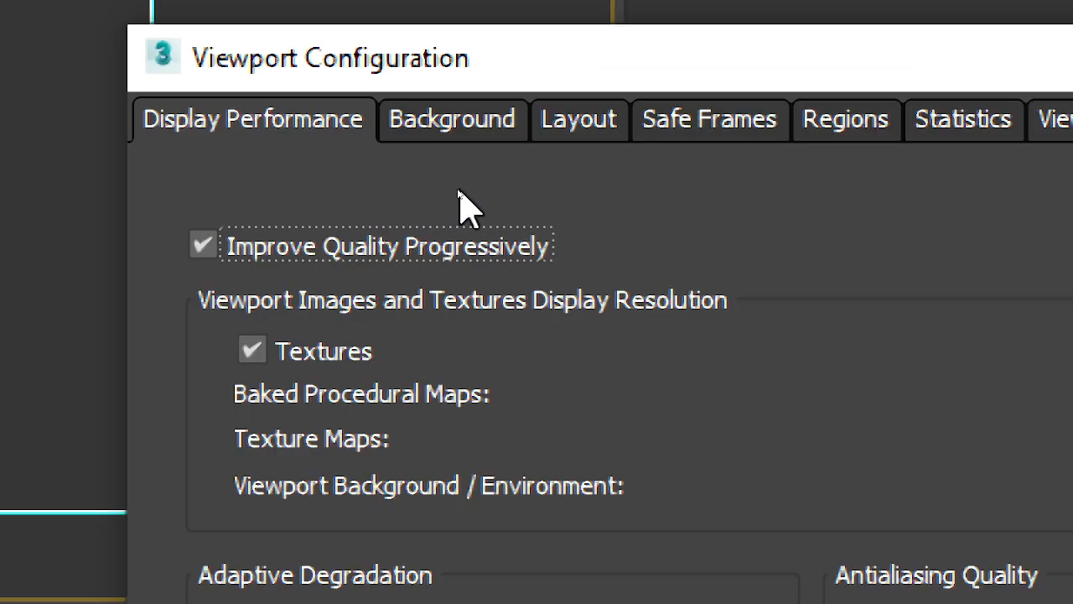
{"action": "left_click", "coordinate": [469, 173]}
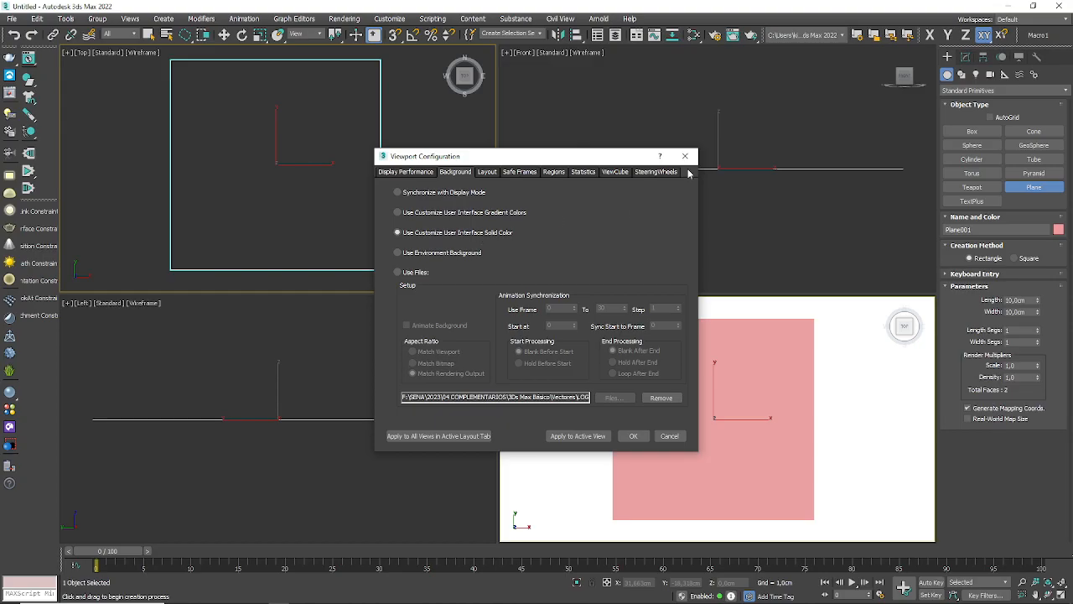
{"action": "left_click", "coordinate": [685, 156]}
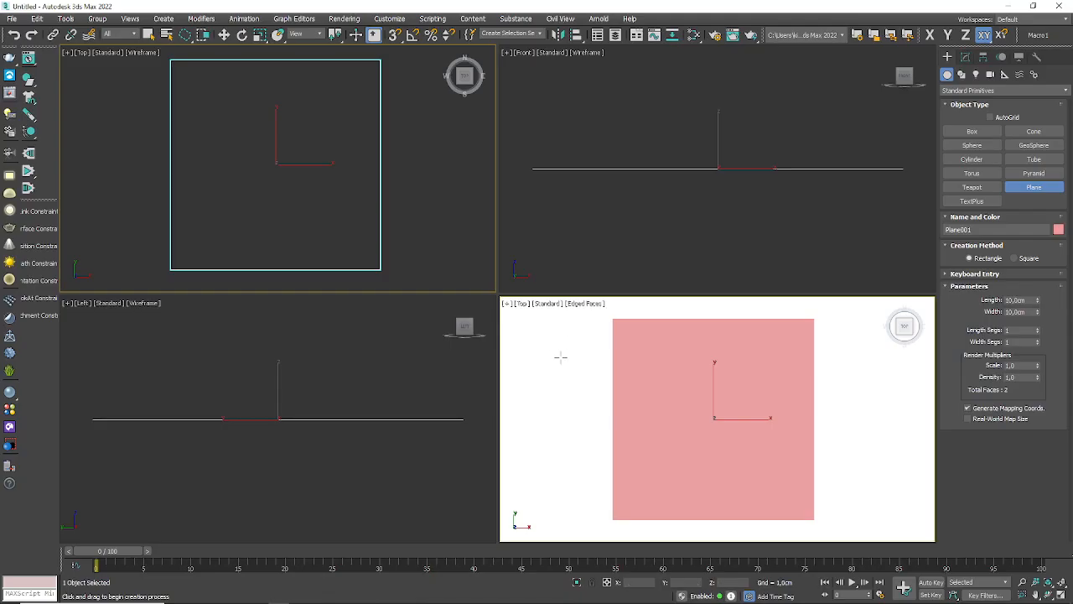
Step: Activate the shaded Top viewport and set its background to Gradient Color
{"action": "middle_click_drag", "start_coordinate": [561, 355], "coordinate": [570, 357]}
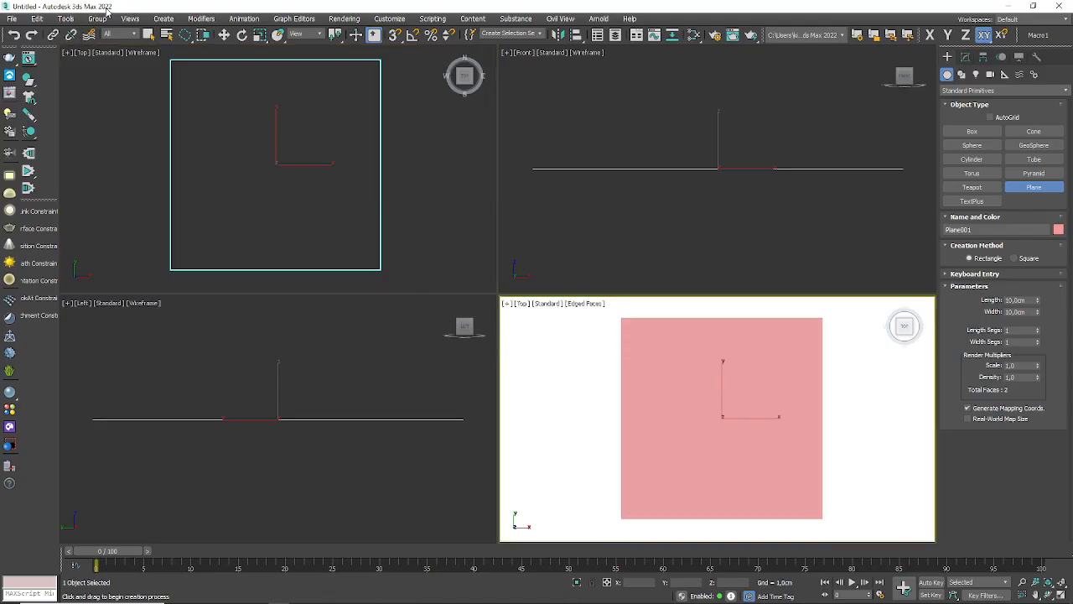
{"action": "left_click", "coordinate": [130, 18]}
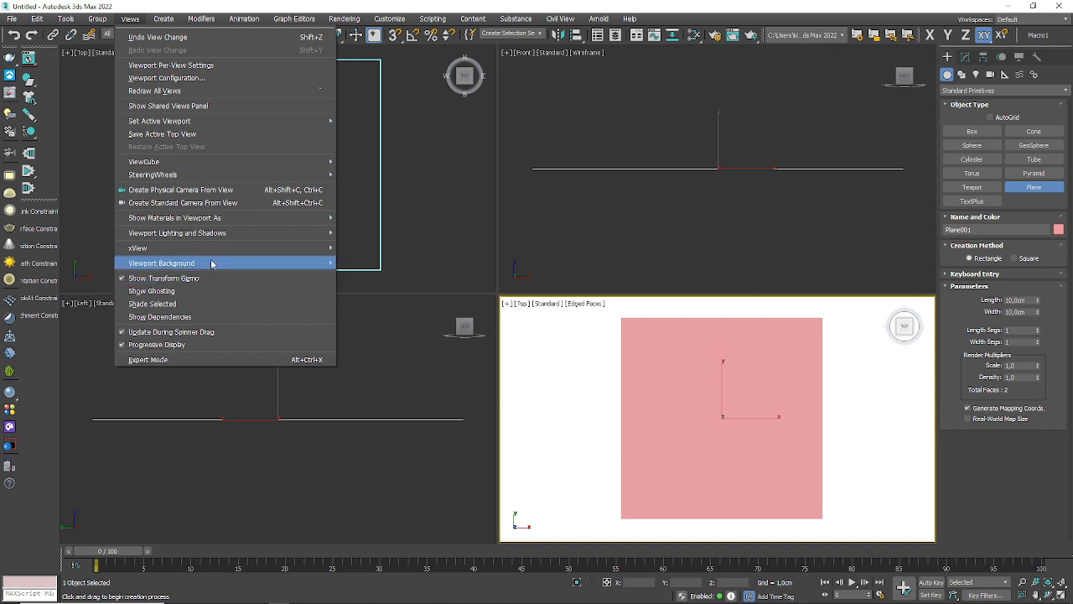
{"action": "mouse_move", "coordinate": [212, 264]}
{"action": "left_click", "coordinate": [379, 260]}
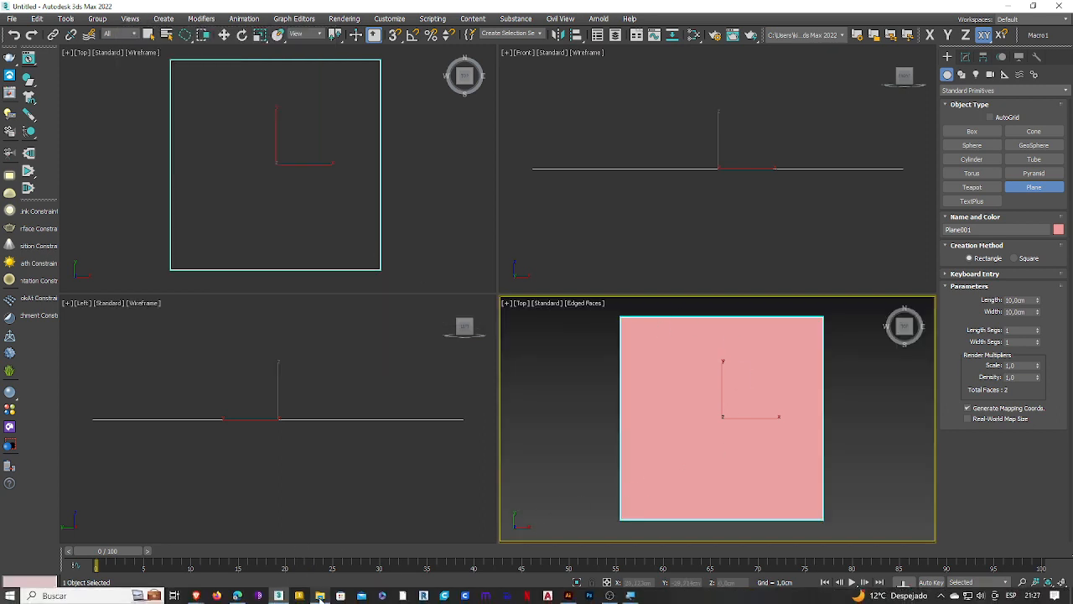
Step: Apply LOGO02.jpg from the Vectores folder onto the pink plane in the shaded Top viewport and close the folder window
{"action": "left_click", "coordinate": [320, 597]}
{"action": "left_click_drag", "start_coordinate": [809, 71], "coordinate": [210, 75]}
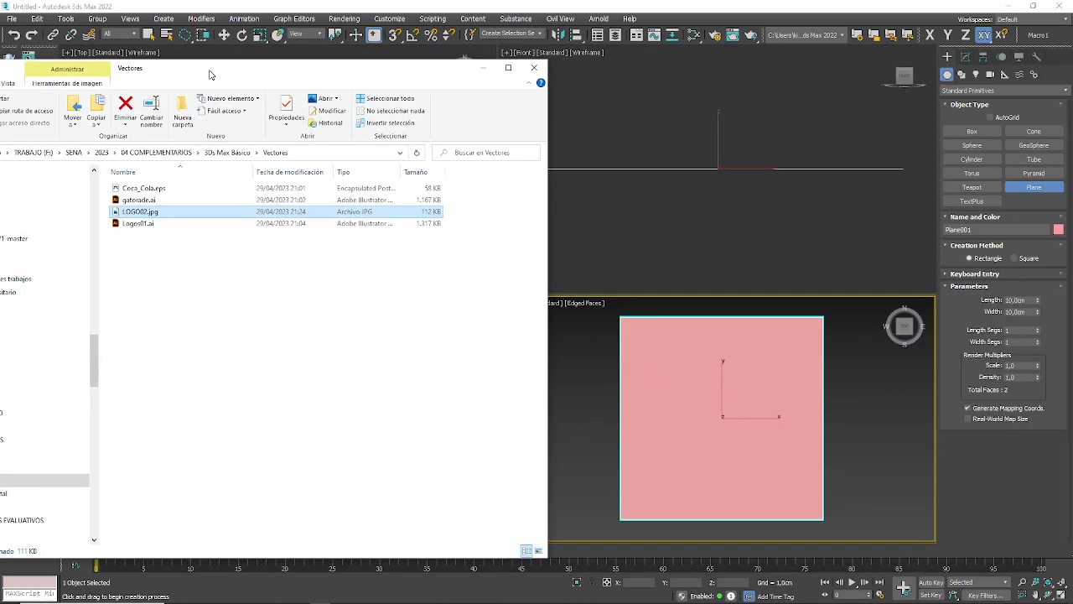
{"action": "left_click_drag", "start_coordinate": [141, 212], "coordinate": [749, 426]}
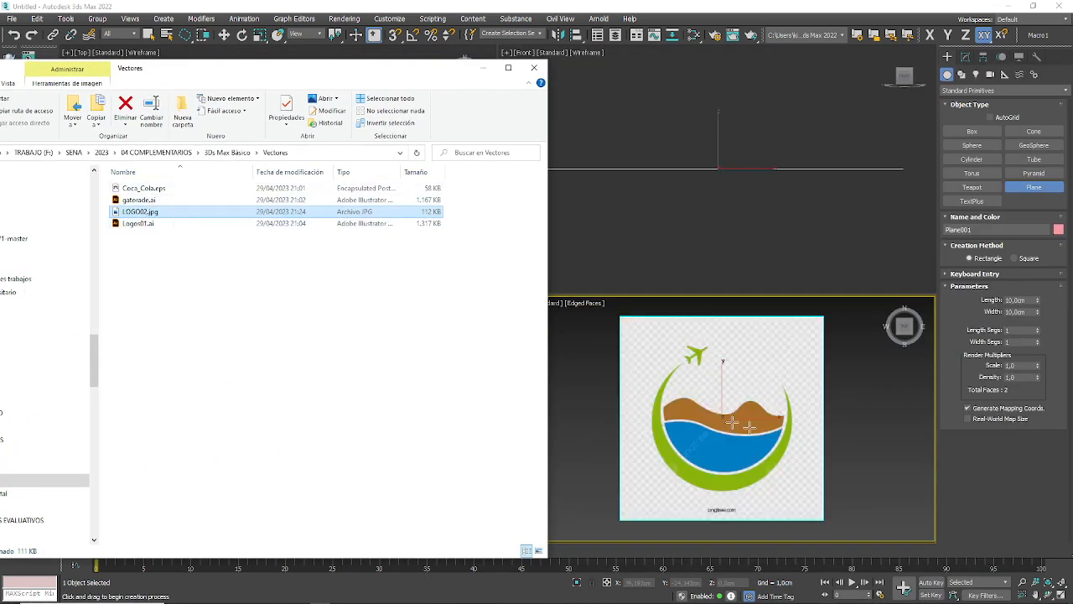
{"action": "left_click", "coordinate": [534, 68]}
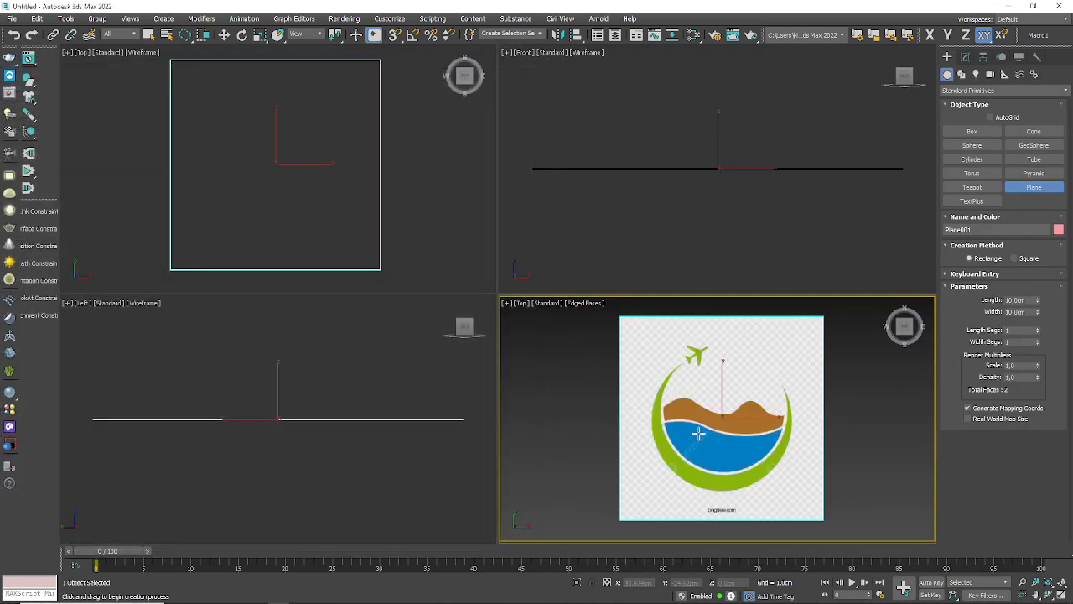
Step: Freeze the logo plane through its object properties and orbit the shaded view to see the frozen plane
{"action": "key", "text": "w"}
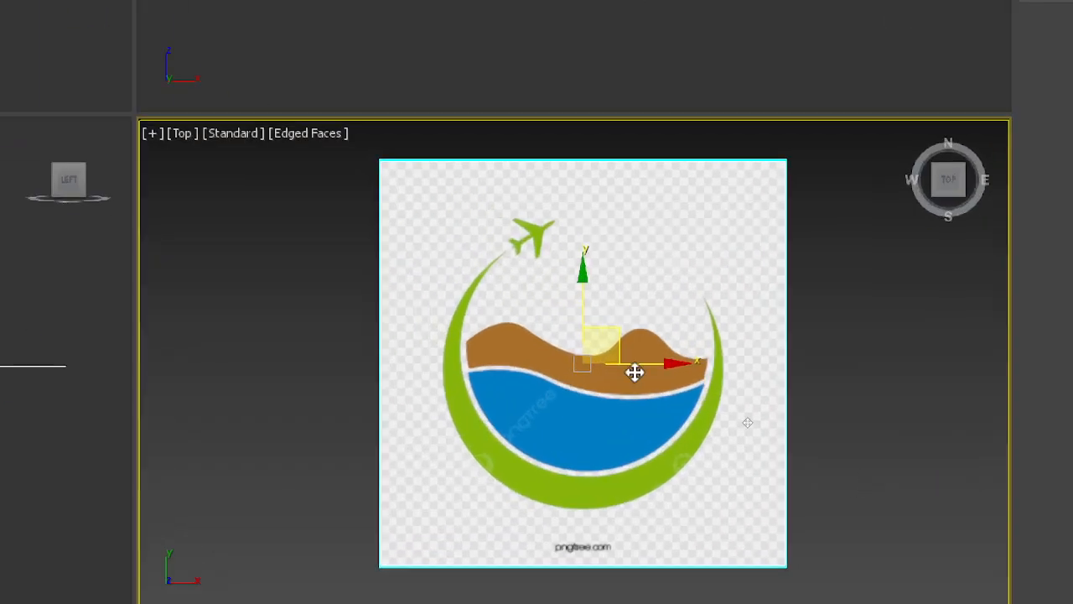
{"action": "right_click", "coordinate": [635, 373]}
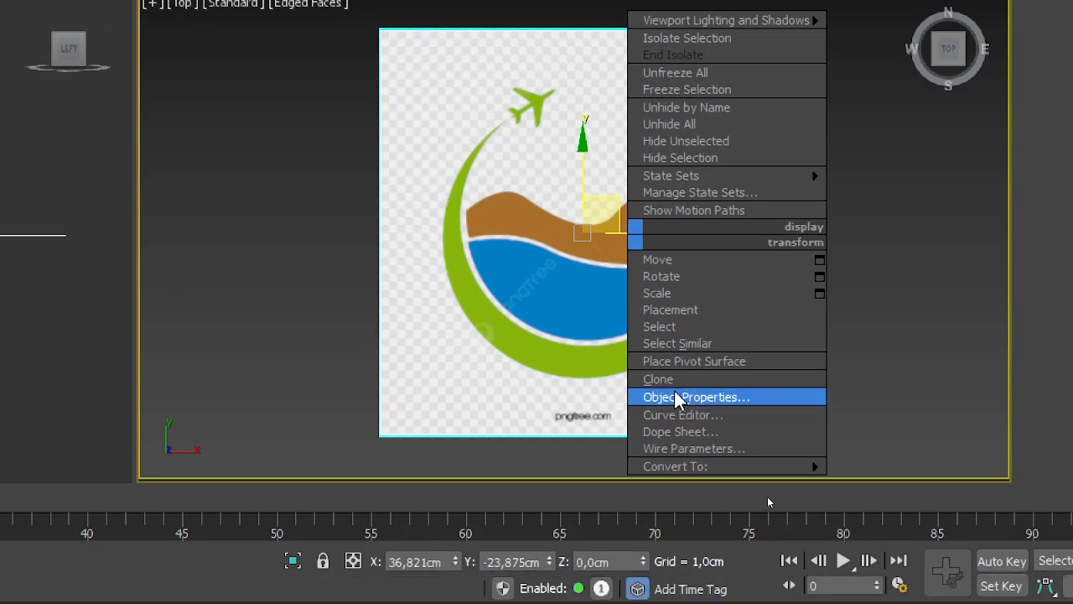
{"action": "left_click", "coordinate": [681, 399]}
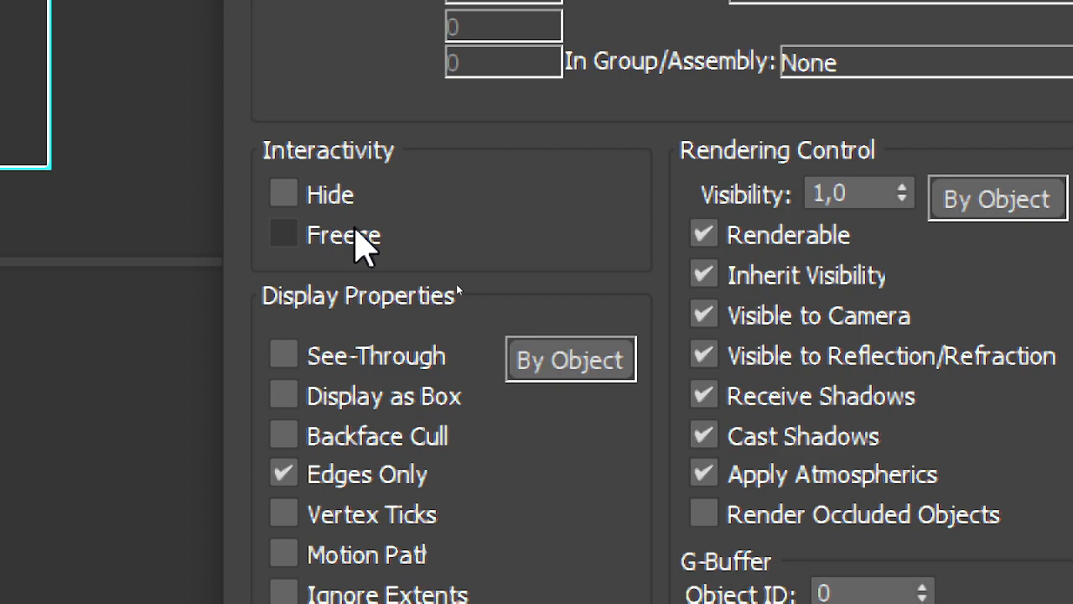
{"action": "left_click", "coordinate": [360, 239]}
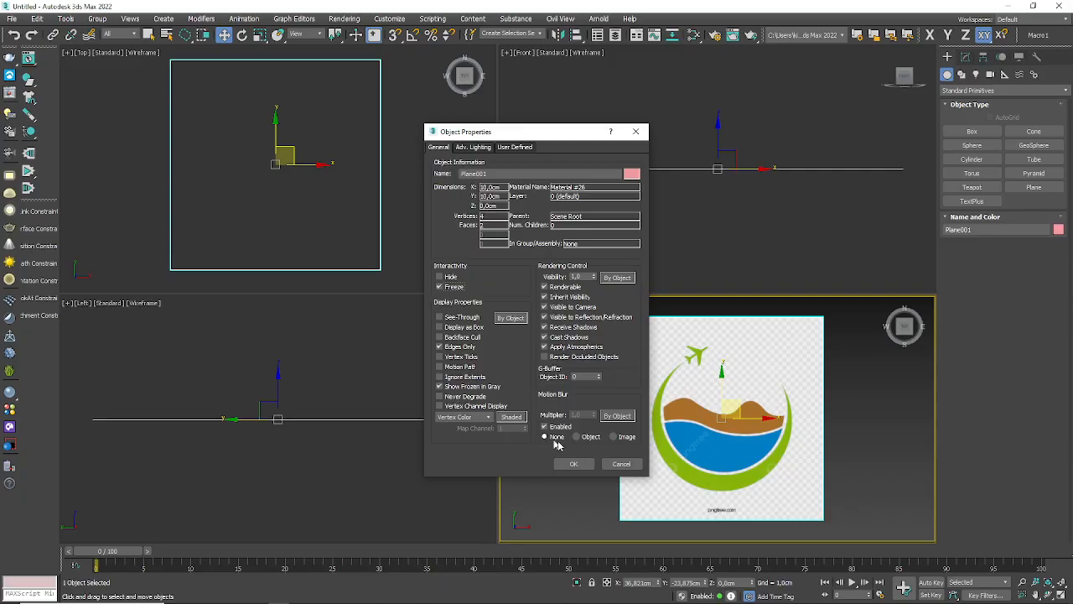
{"action": "left_click", "coordinate": [580, 466]}
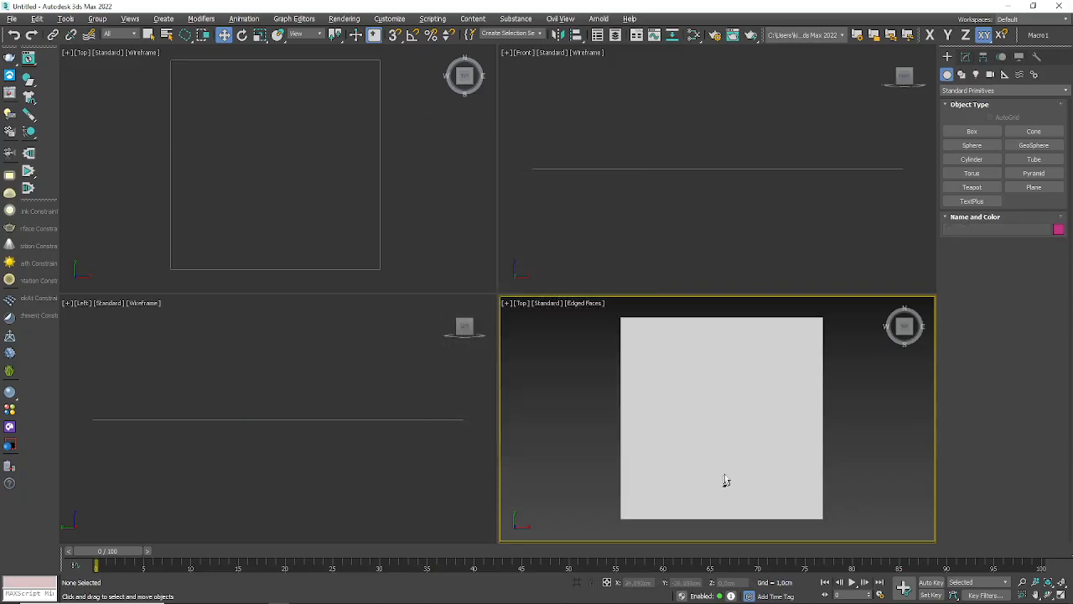
{"action": "middle_click_drag", "start_coordinate": [727, 480], "coordinate": [739, 440], "text": "alt"}
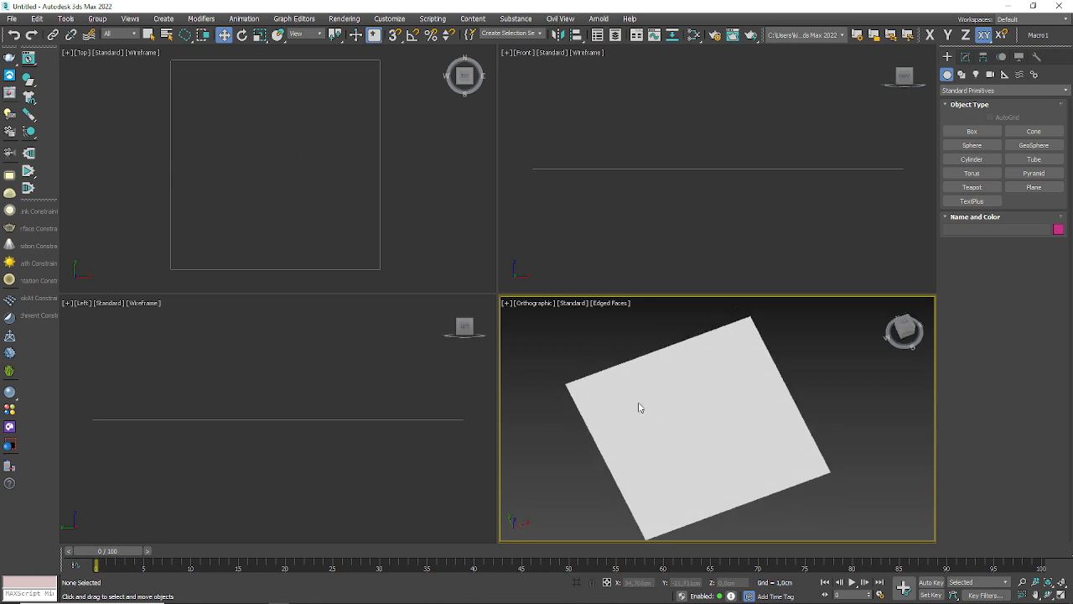
Step: Undo and redo the last two changes to the plane, and unfreeze all objects
{"action": "key", "text": "ctrl+z"}
{"action": "key", "text": "ctrl+z"}
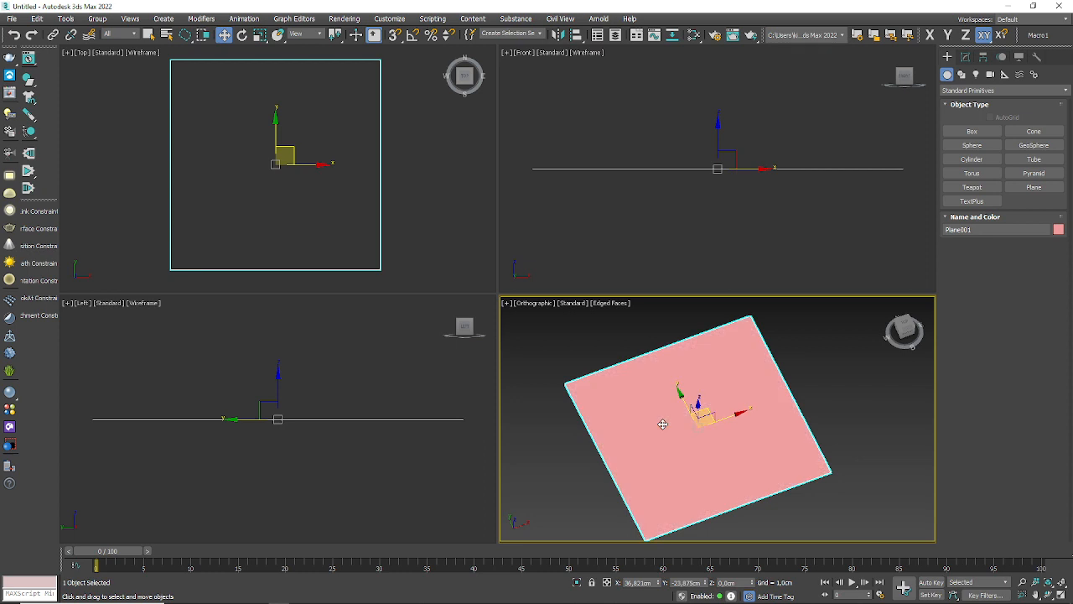
{"action": "left_click", "coordinate": [31, 34]}
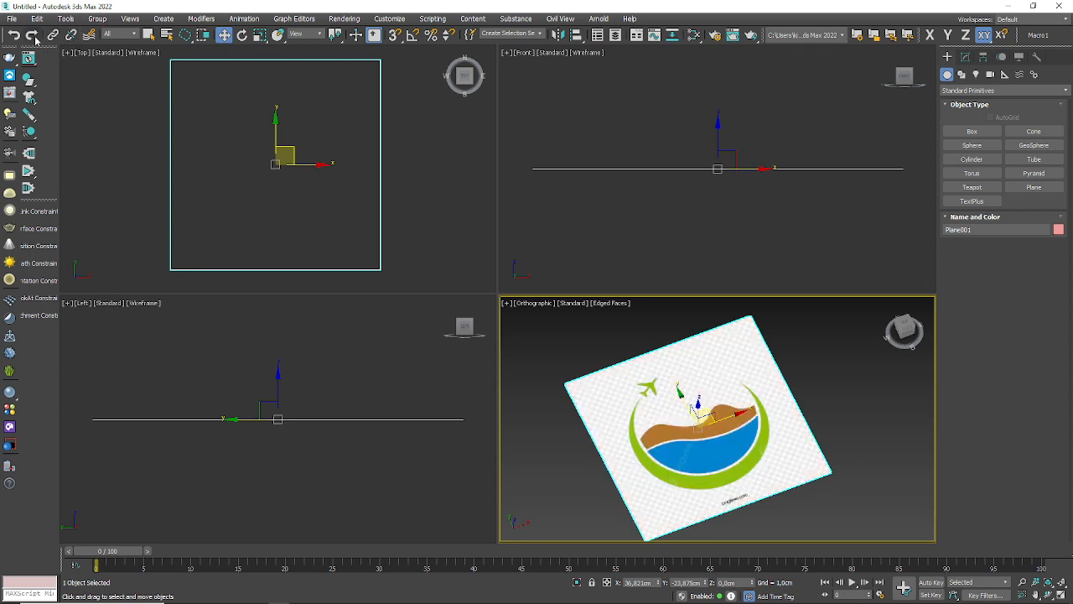
{"action": "left_click", "coordinate": [31, 34]}
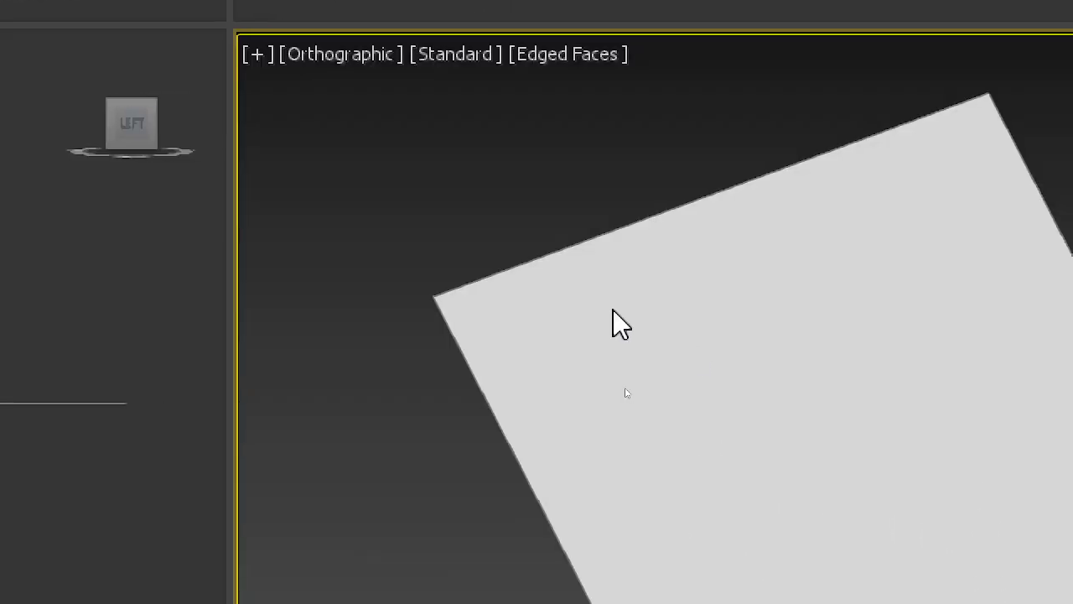
{"action": "right_click", "coordinate": [636, 400]}
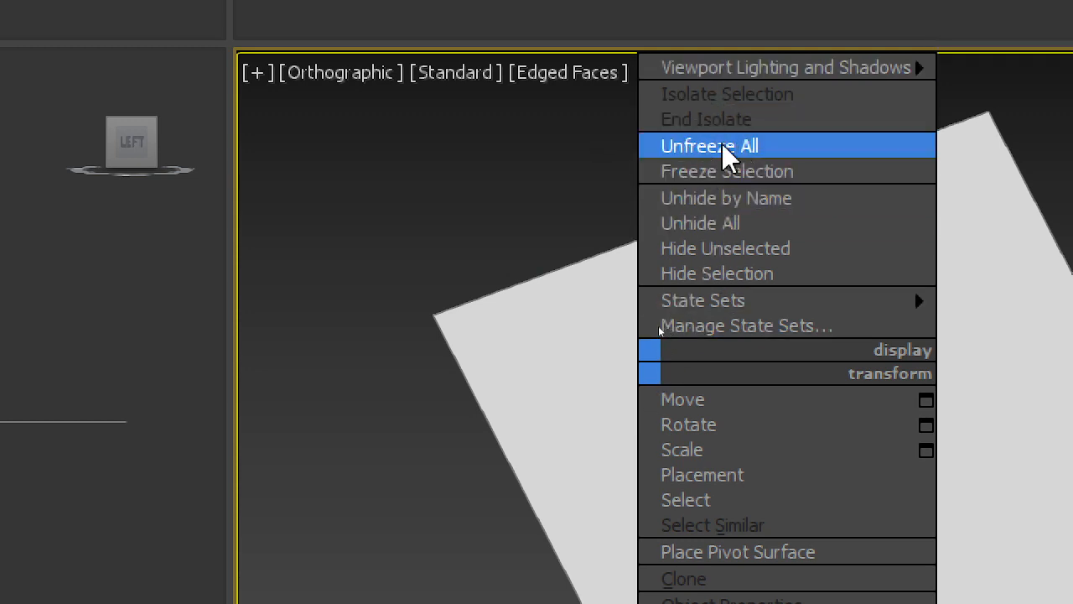
{"action": "left_click", "coordinate": [696, 150]}
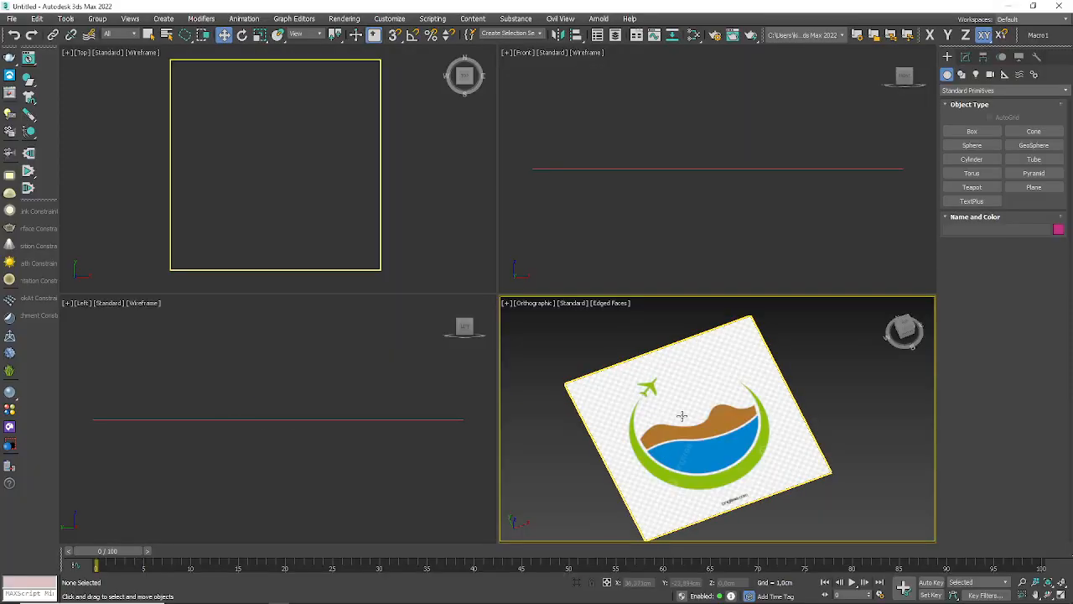
Step: Freeze the logo plane in its object properties with Show Frozen in Gray turned off
{"action": "left_click", "coordinate": [682, 416]}
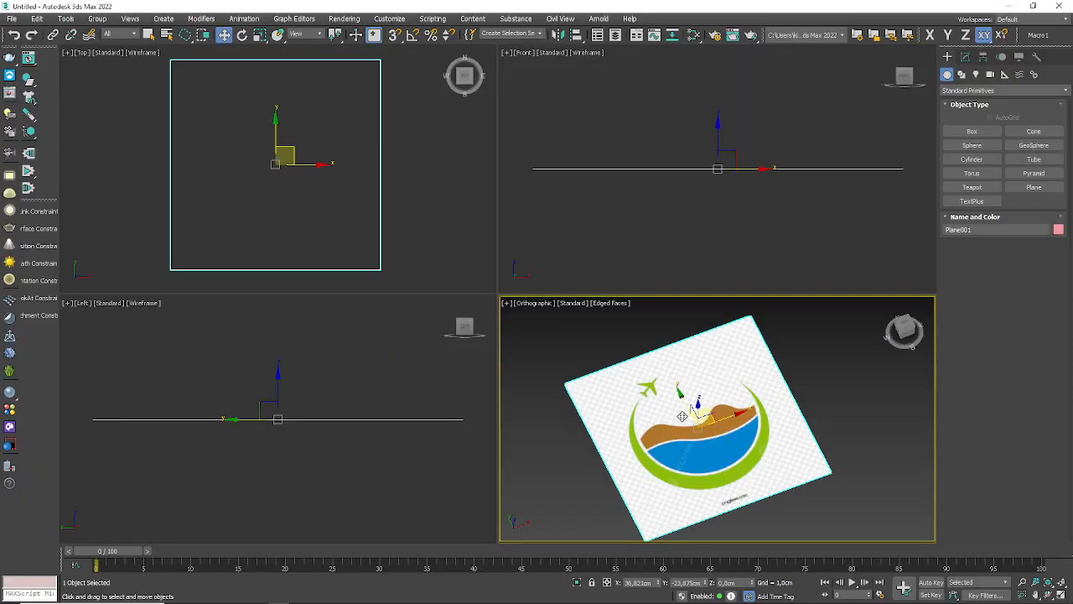
{"action": "right_click", "coordinate": [682, 416]}
{"action": "left_click", "coordinate": [726, 494]}
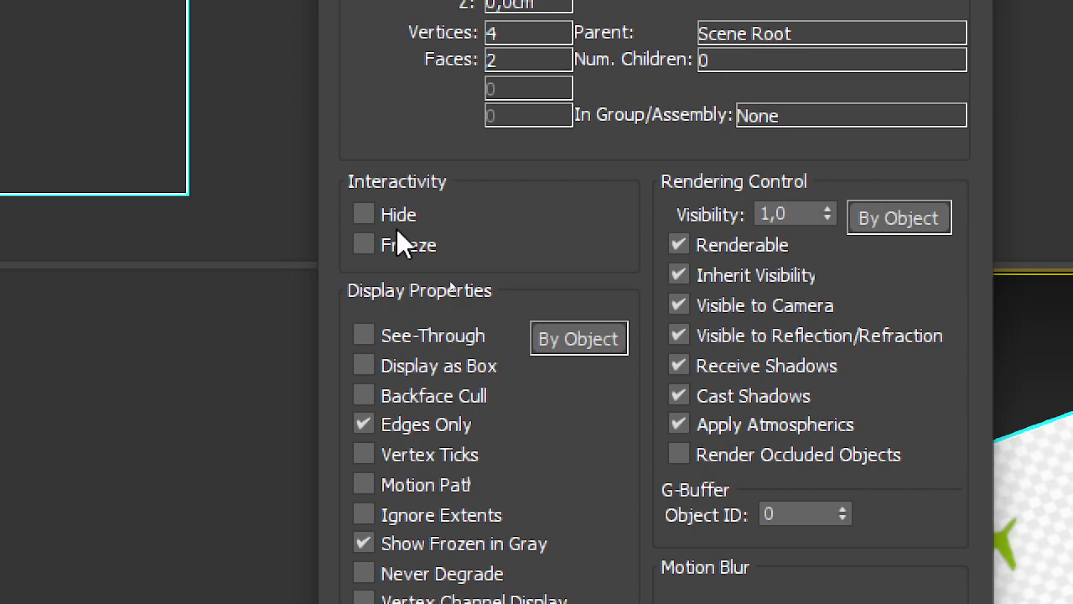
{"action": "left_click", "coordinate": [396, 245]}
{"action": "left_click", "coordinate": [424, 397]}
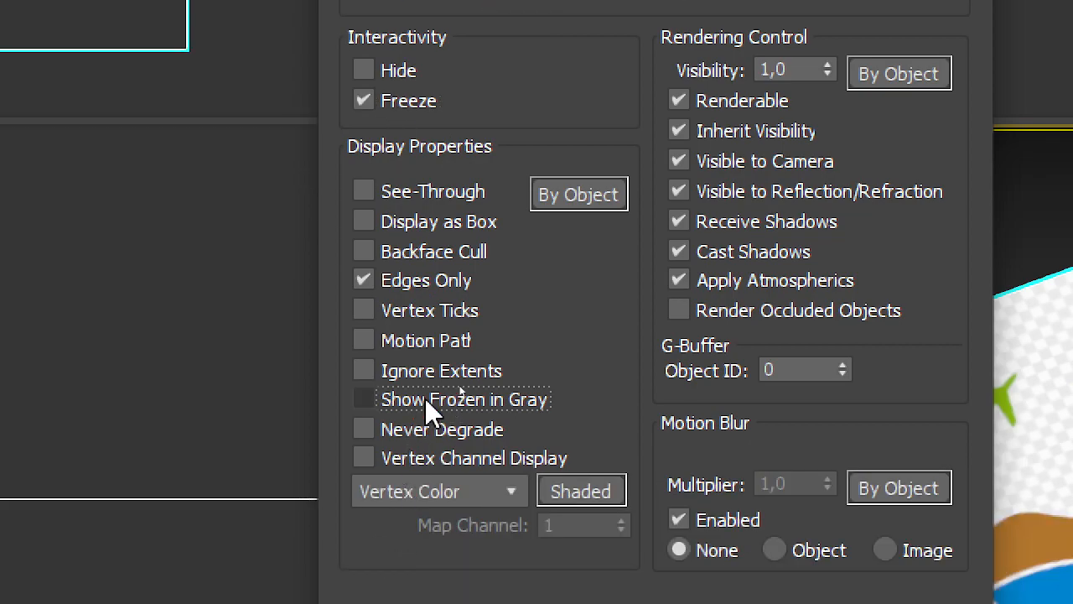
{"action": "left_click", "coordinate": [565, 467]}
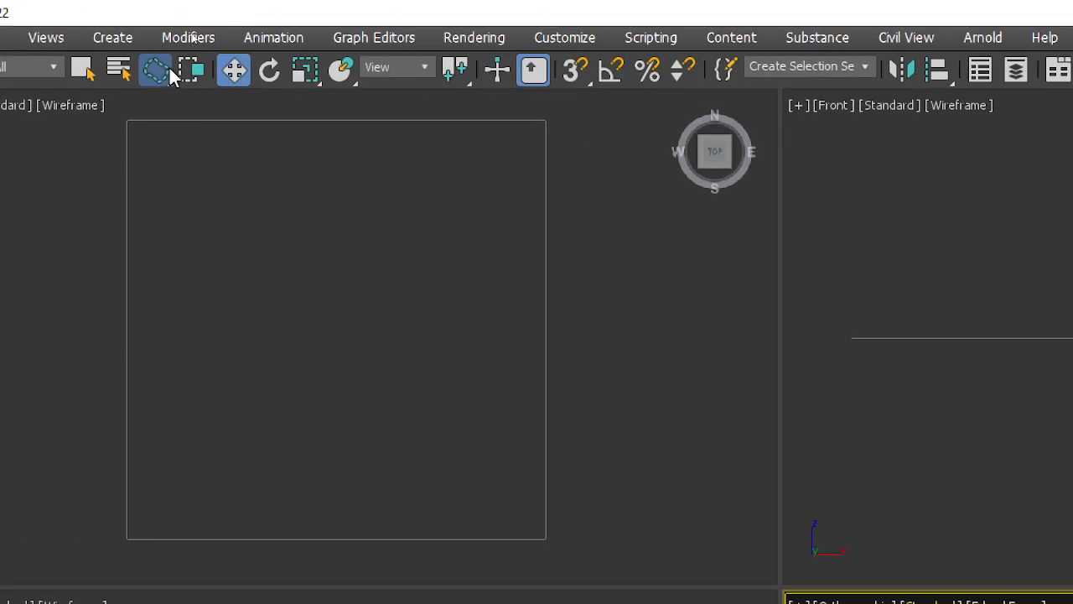
Step: Test whether the frozen plane can be selected or moved in the wireframe Top viewport
{"action": "mouse_move", "coordinate": [169, 65]}
{"action": "left_mouse_down"}
{"action": "mouse_move", "coordinate": [146, 118]}
{"action": "mouse_move", "coordinate": [151, 107]}
{"action": "left_mouse_up"}
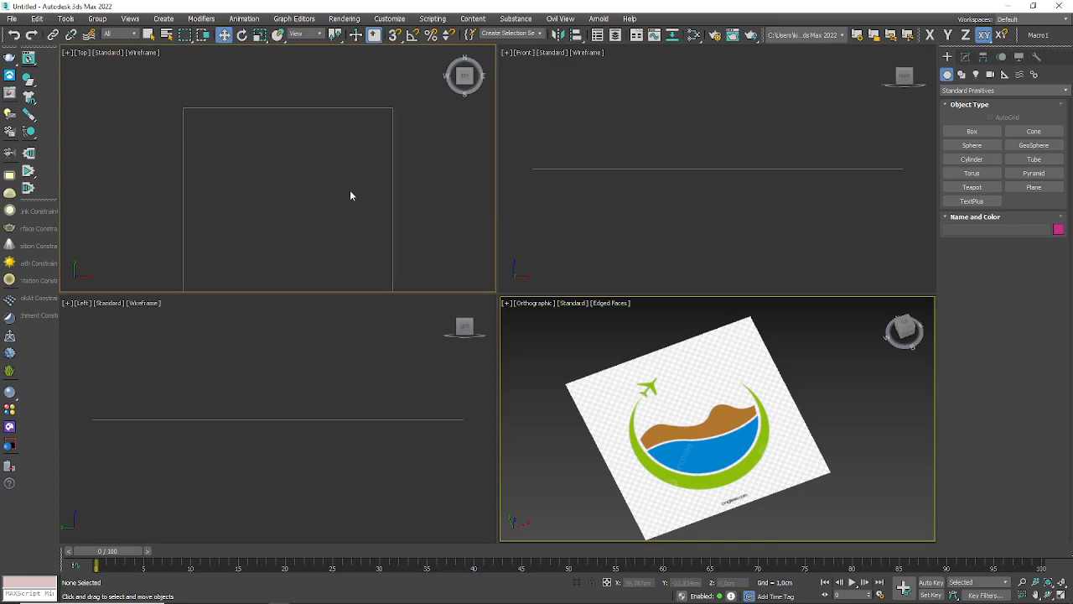
{"action": "scroll", "coordinate": [350, 196], "scroll_direction": "down", "scroll_amount": 5}
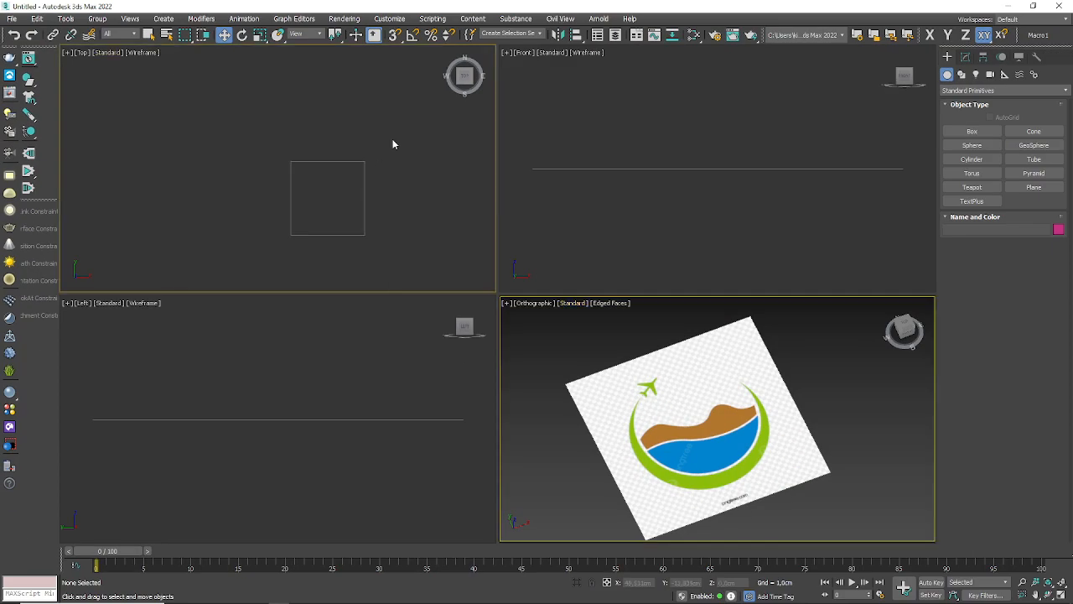
{"action": "left_click_drag", "start_coordinate": [366, 120], "coordinate": [148, 421]}
{"action": "scroll", "coordinate": [365, 202], "scroll_direction": "up", "scroll_amount": 4}
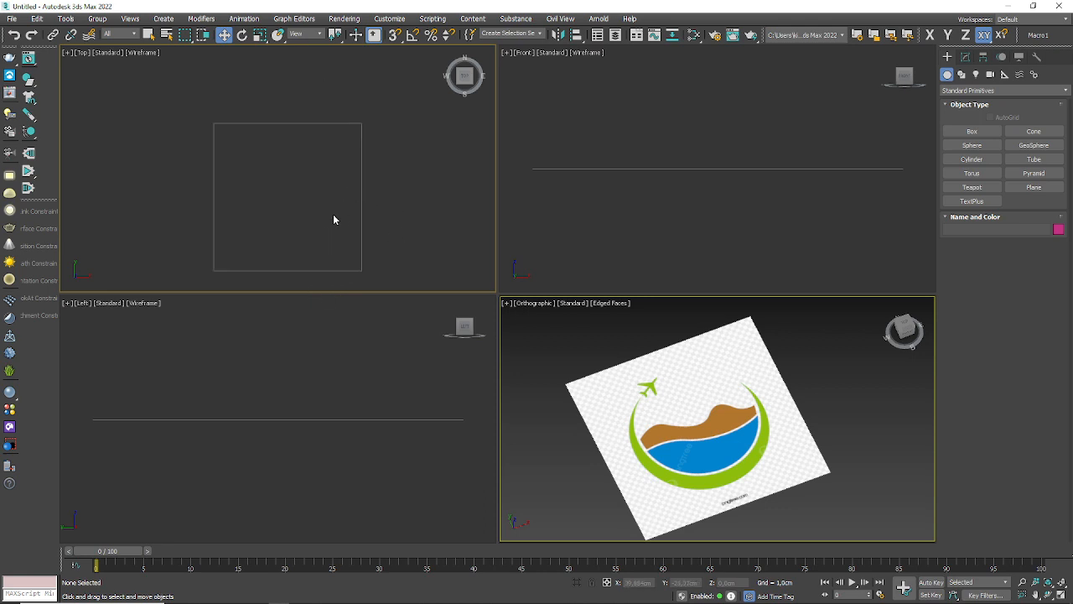
{"action": "middle_click_drag", "start_coordinate": [333, 220], "coordinate": [331, 153]}
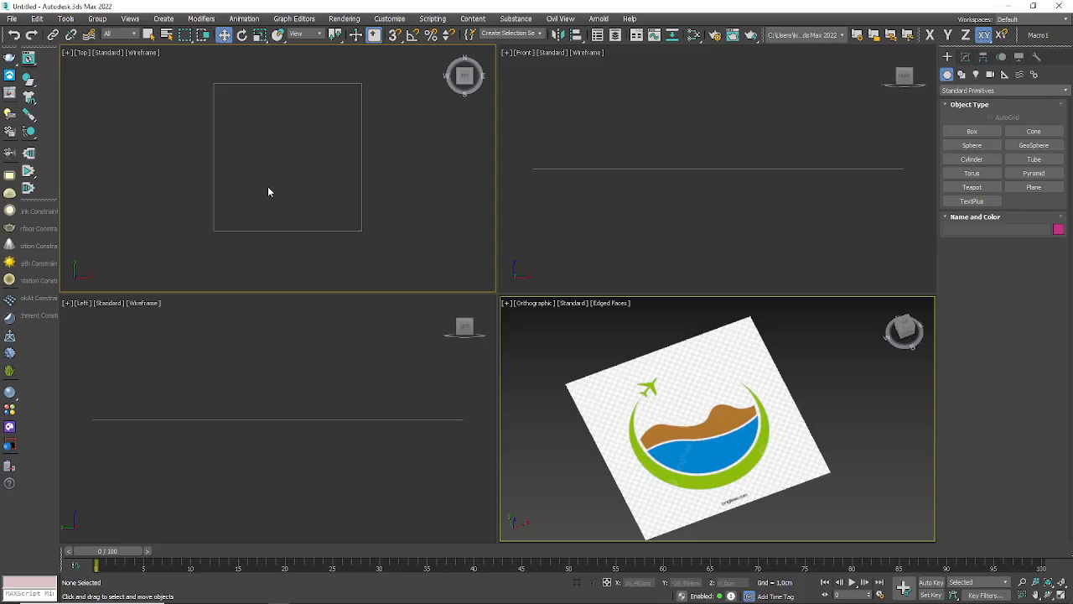
{"action": "middle_click_drag", "start_coordinate": [269, 189], "coordinate": [241, 189]}
Step: Maximize the Top viewport and switch its display from Wireframe to Default Shading
{"action": "left_click", "coordinate": [1061, 593]}
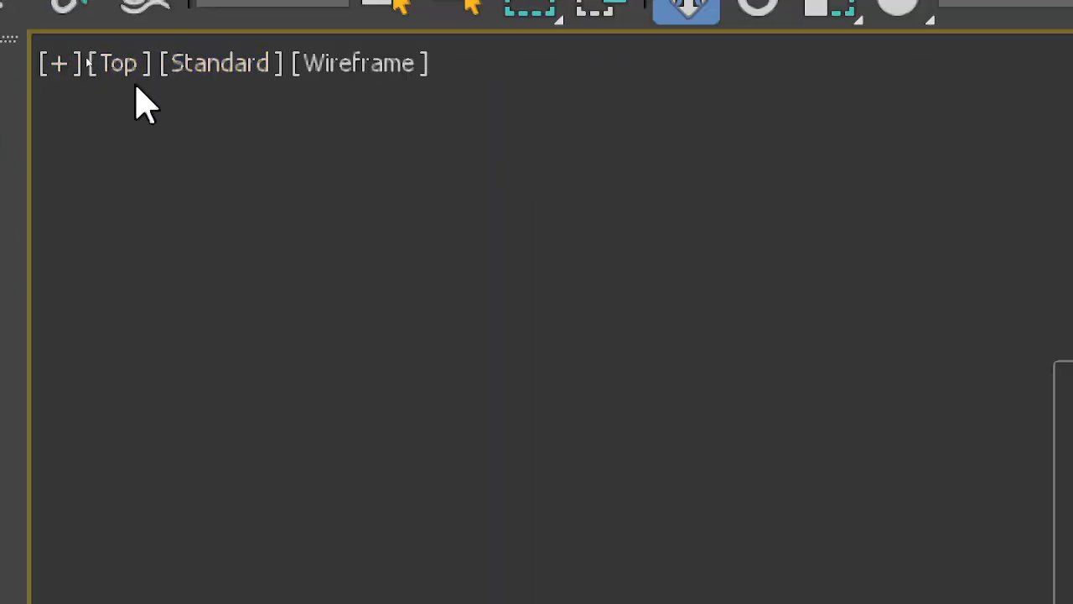
{"action": "left_click", "coordinate": [350, 65]}
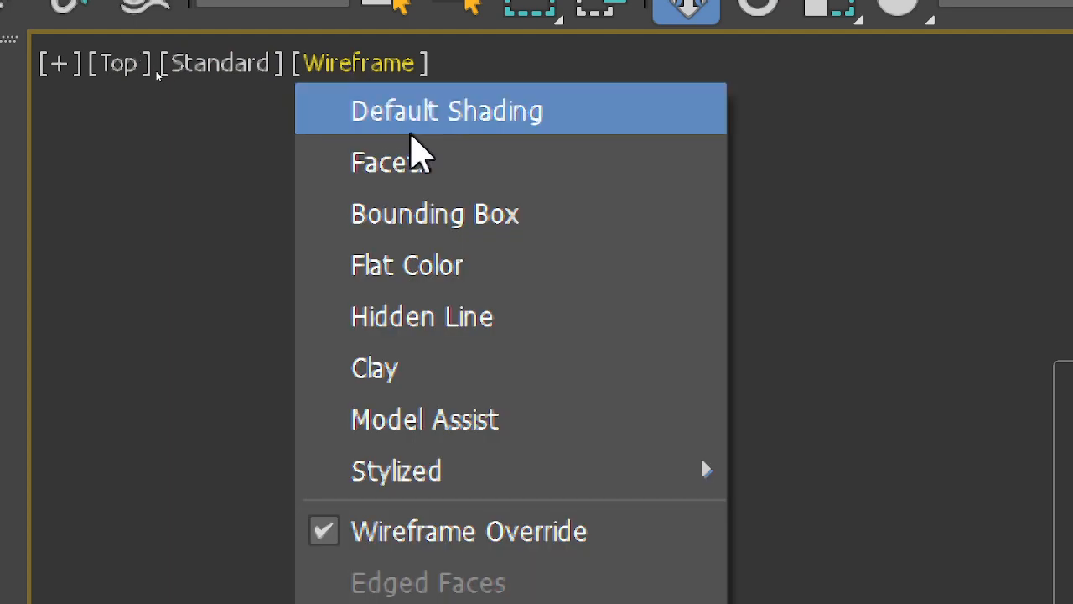
{"action": "left_click", "coordinate": [436, 124]}
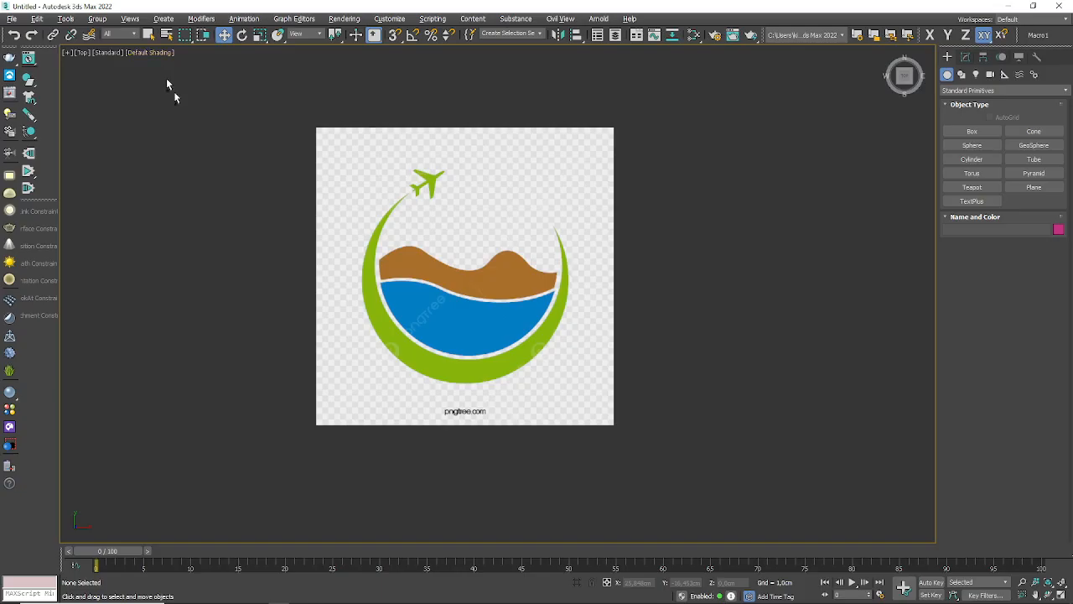
Step: Draw a circle spline with a radius of about 3.69 cm around the logo and move it over the green ring's center
{"action": "scroll", "coordinate": [498, 323], "scroll_direction": "up", "scroll_amount": 2}
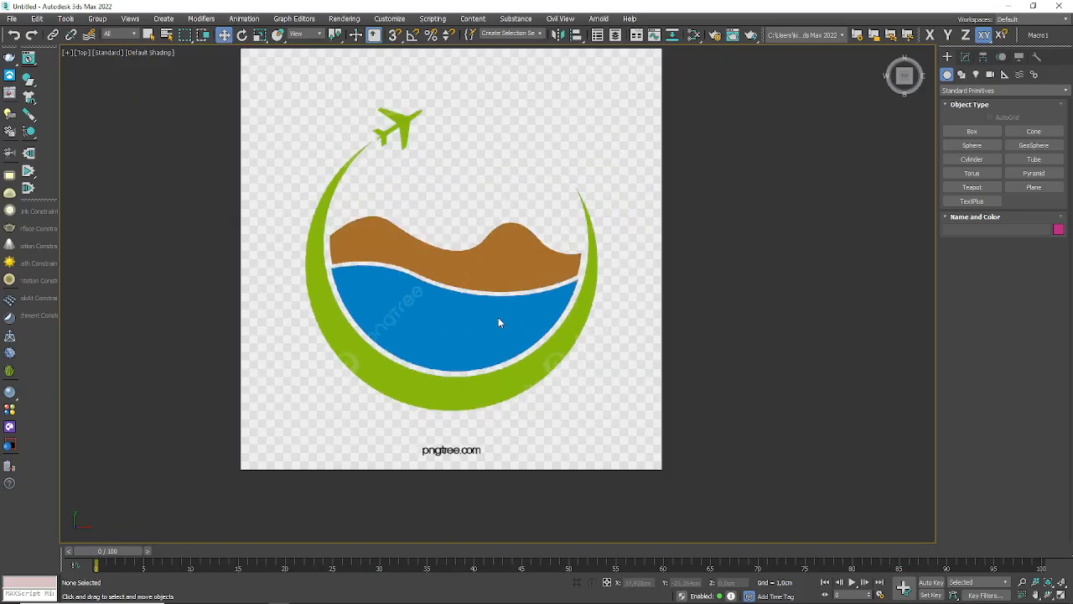
{"action": "left_click", "coordinate": [964, 76]}
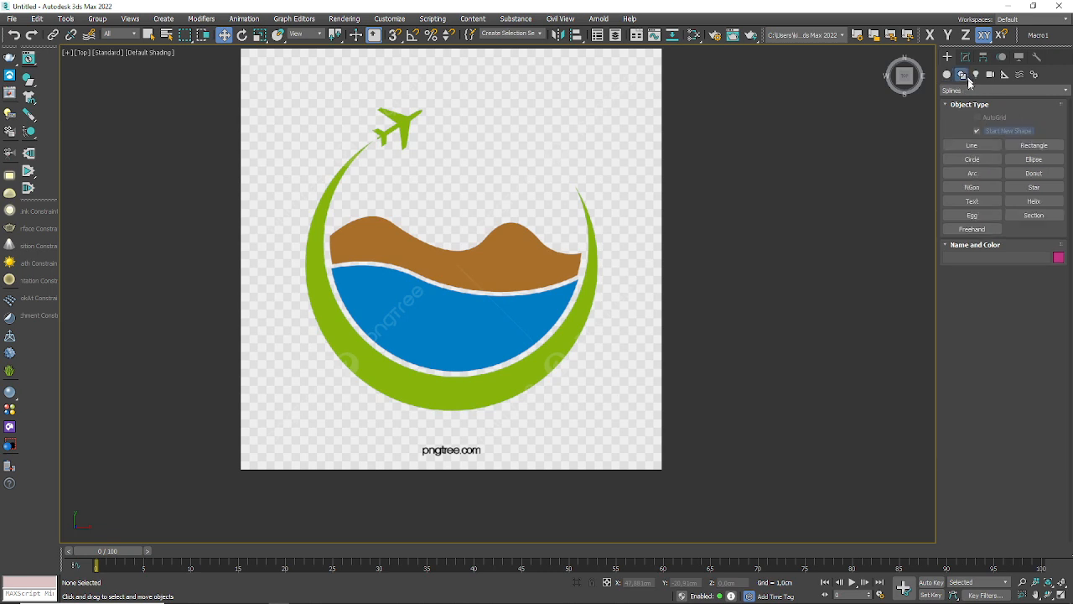
{"action": "left_click", "coordinate": [972, 159]}
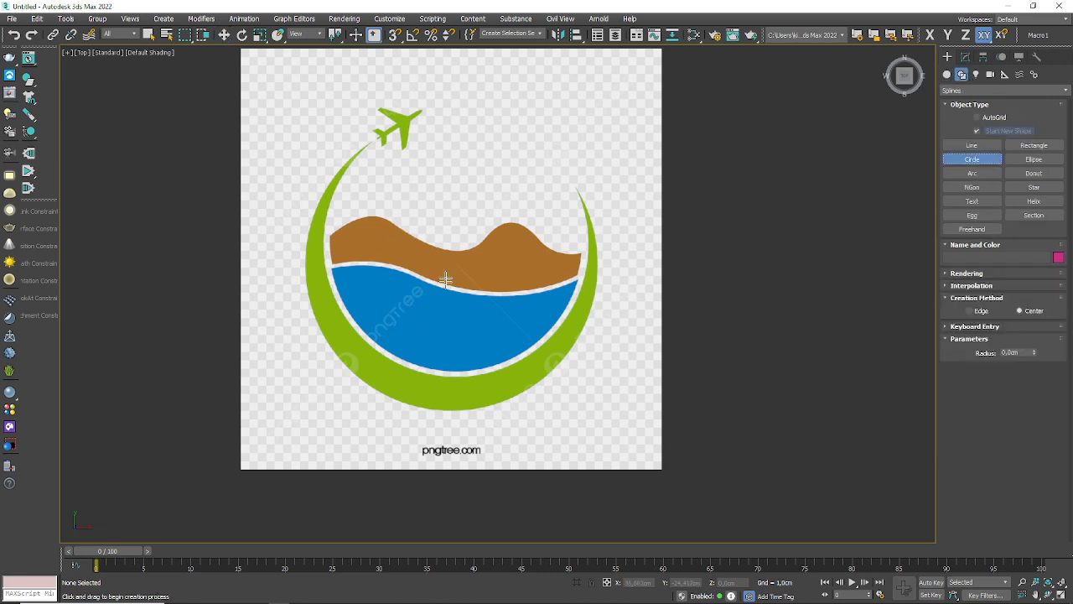
{"action": "left_click_drag", "start_coordinate": [446, 255], "coordinate": [550, 370]}
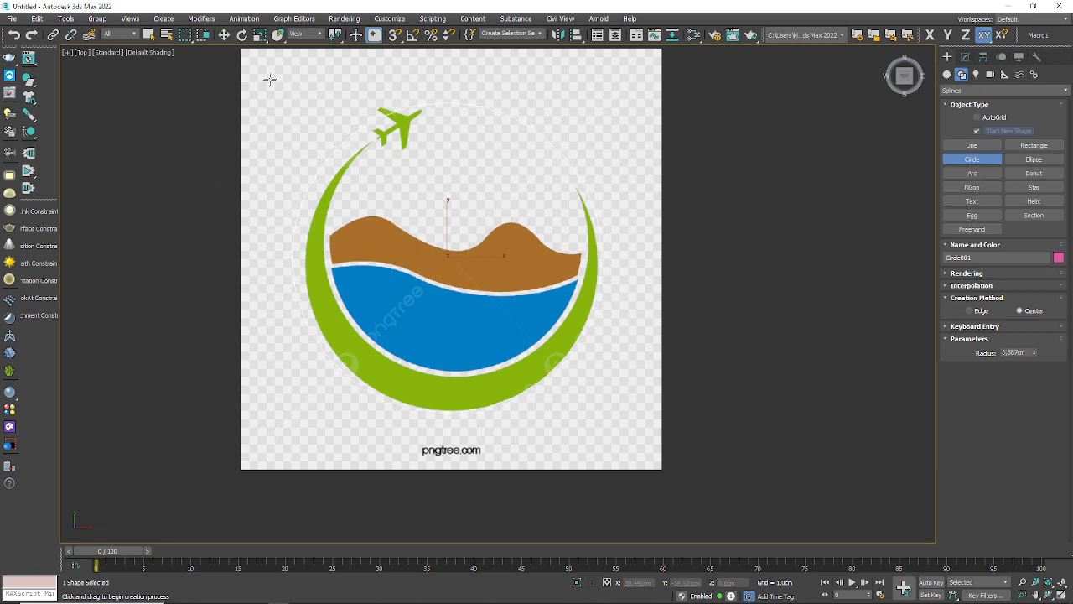
{"action": "left_click", "coordinate": [224, 35]}
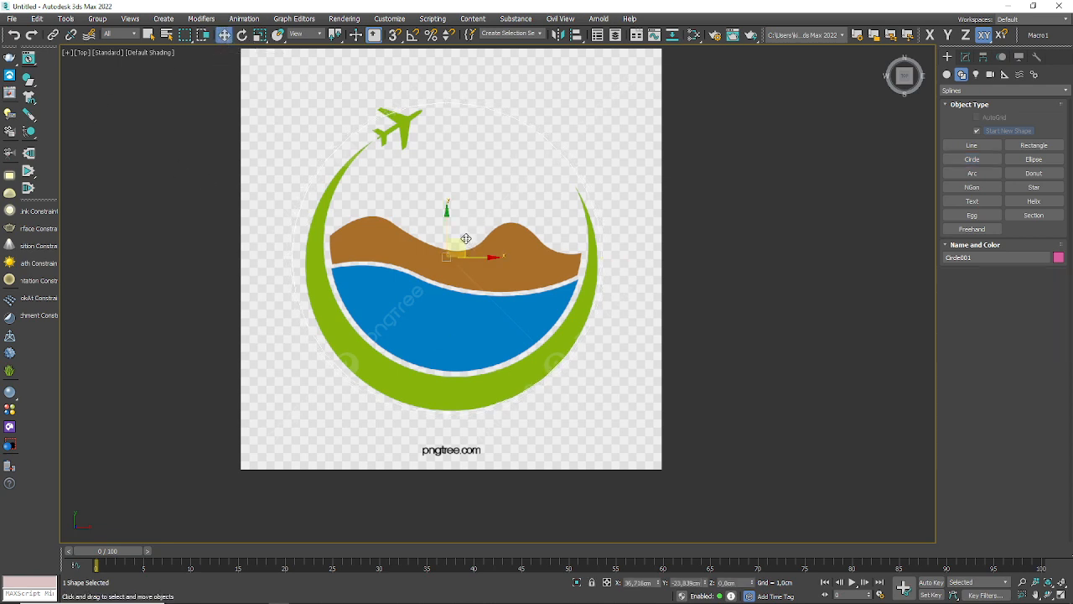
{"action": "left_click_drag", "start_coordinate": [467, 239], "coordinate": [472, 243]}
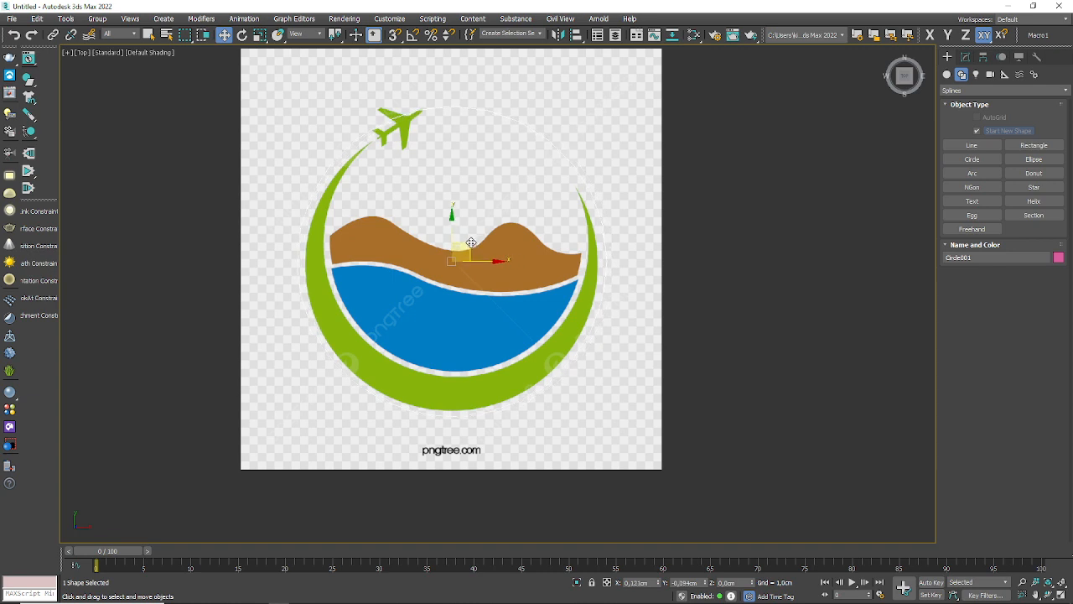
Step: Set the circle's radius to 3.506 cm and reposition it to match the outer edge of the green ring
{"action": "left_click", "coordinate": [965, 56]}
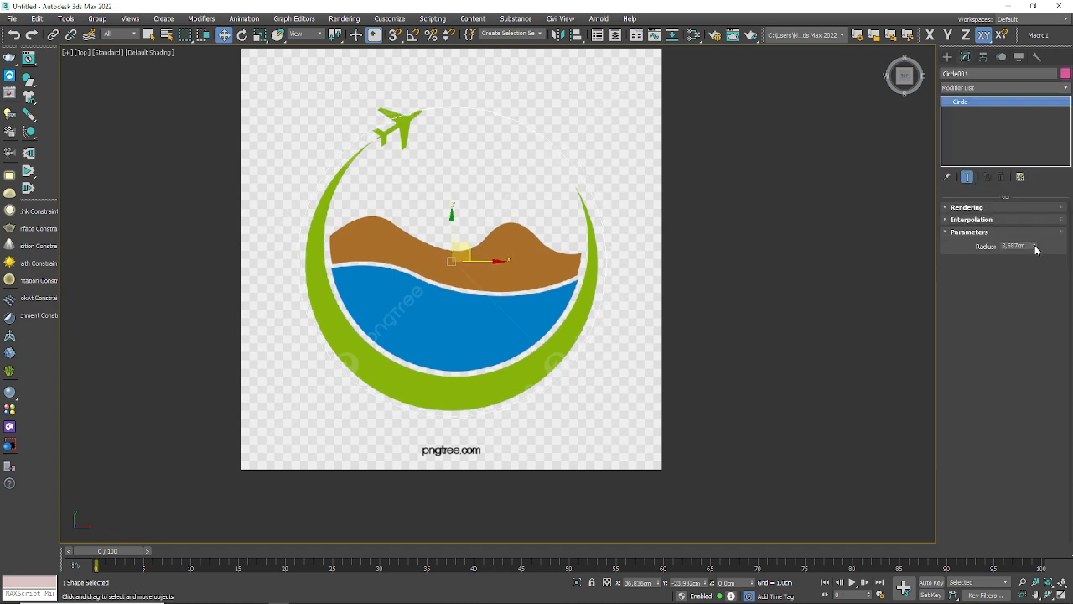
{"action": "left_click_drag", "start_coordinate": [1036, 249], "coordinate": [1036, 249]}
{"action": "left_click_drag", "start_coordinate": [468, 248], "coordinate": [467, 255]}
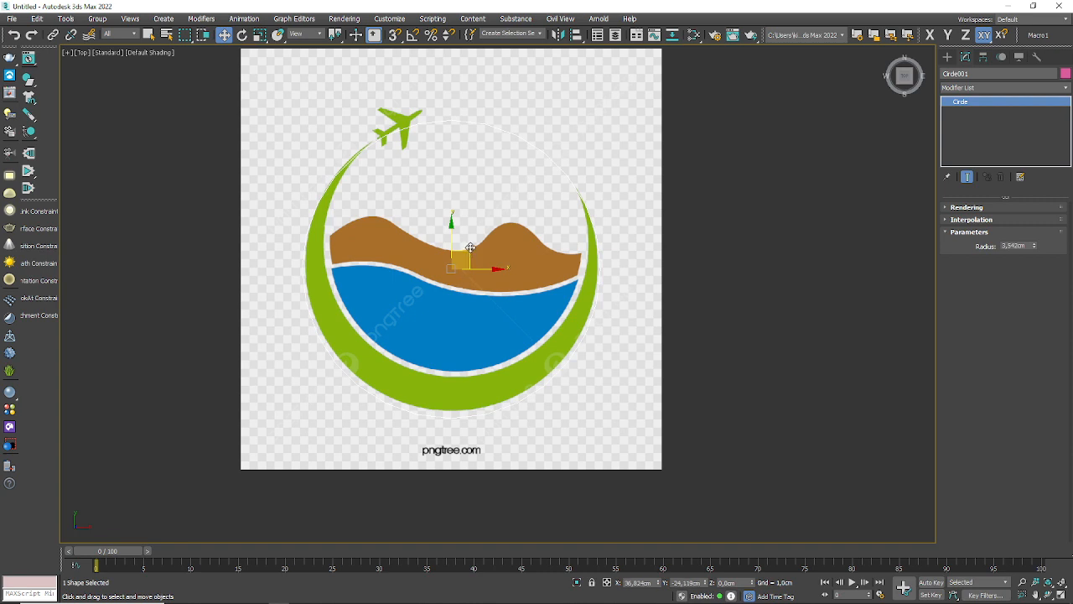
{"action": "left_click_drag", "start_coordinate": [470, 248], "coordinate": [470, 244]}
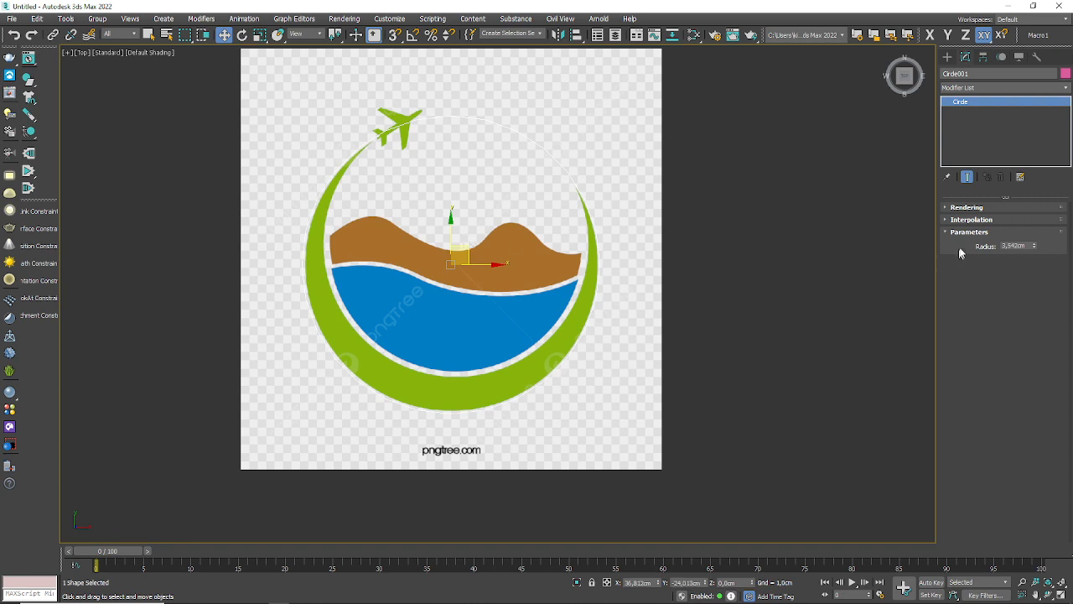
{"action": "left_click_drag", "start_coordinate": [1035, 249], "coordinate": [1034, 249]}
{"action": "left_click", "coordinate": [130, 18]}
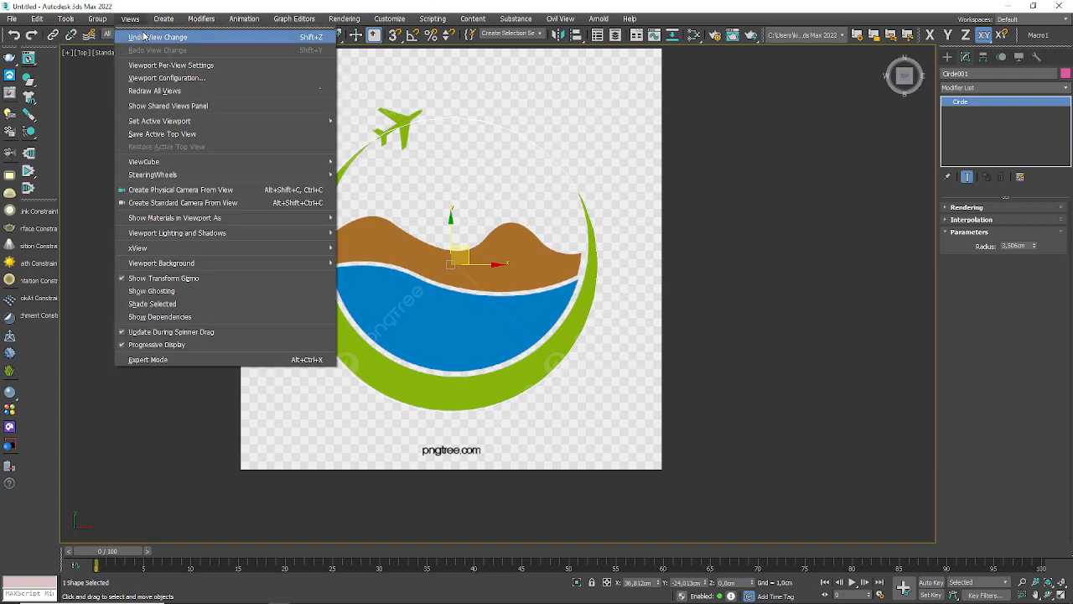
{"action": "key", "text": "Escape"}
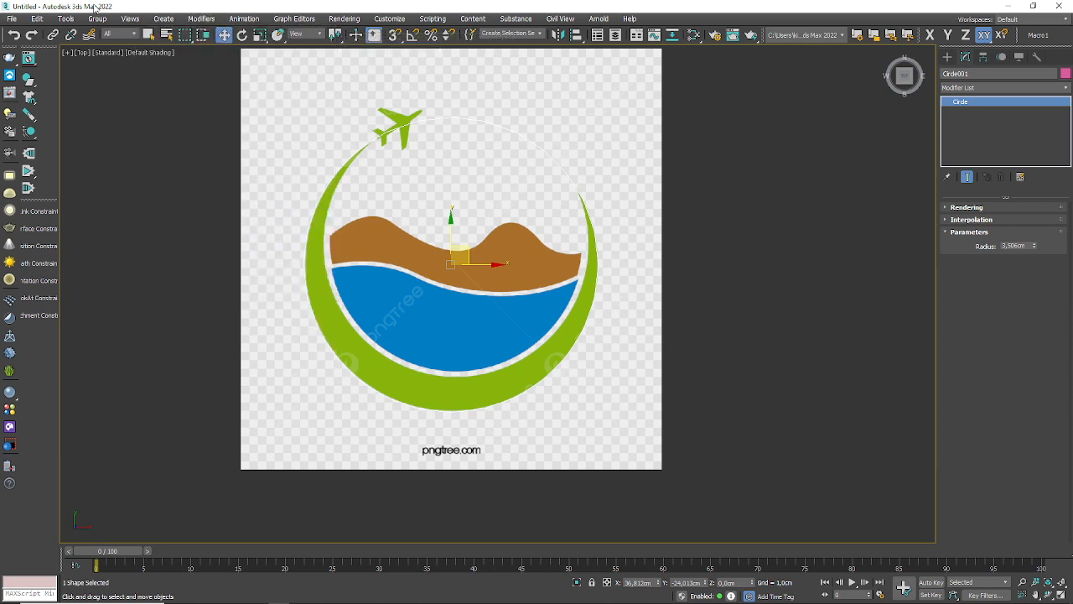
{"action": "left_click", "coordinate": [36, 19]}
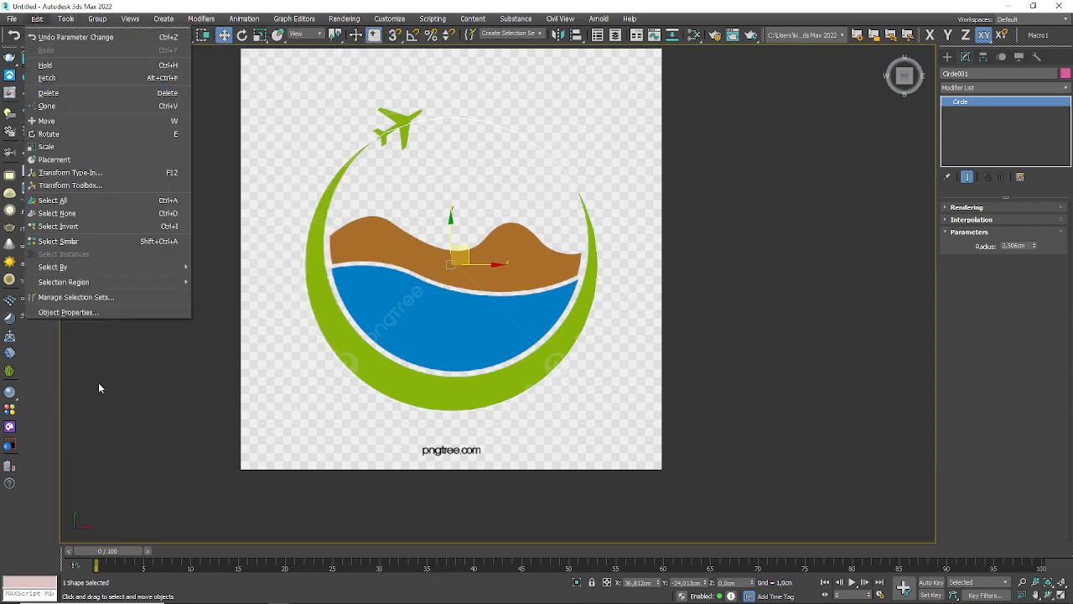
{"action": "mouse_move", "coordinate": [78, 267]}
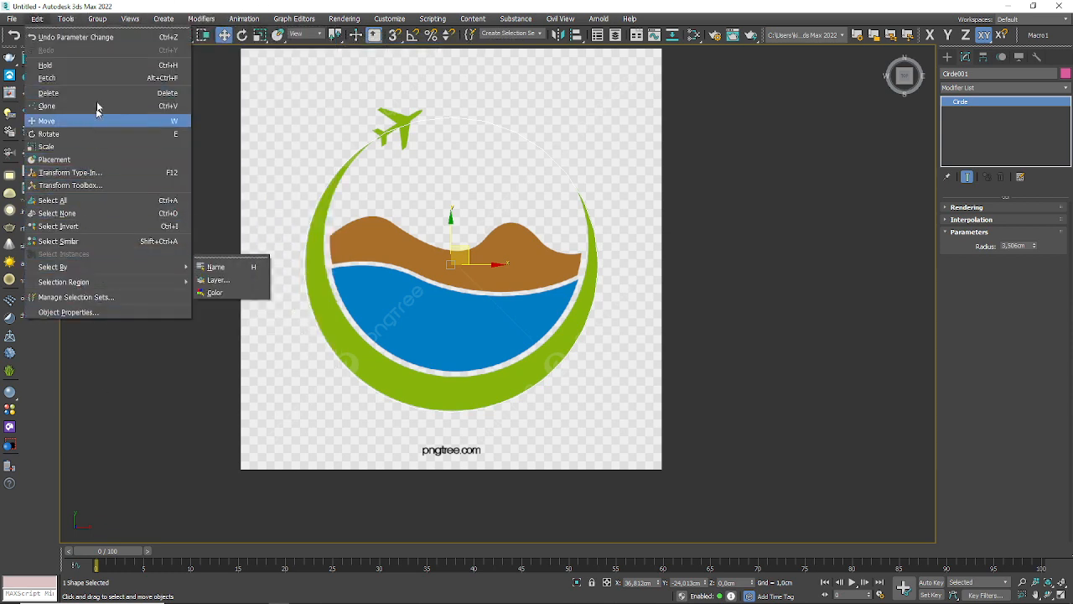
Step: Examine the Gizmos, General, Files, Viewports and Radiosity settings in the preferences, leaving them as they are
{"action": "mouse_move", "coordinate": [74, 19]}
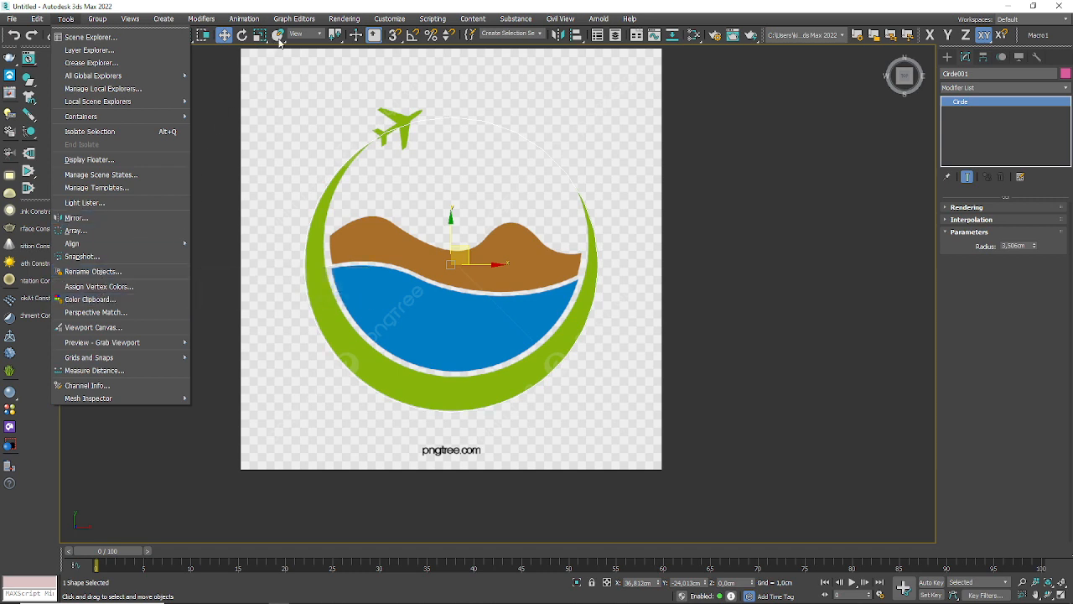
{"action": "mouse_move", "coordinate": [348, 18]}
{"action": "mouse_move", "coordinate": [403, 19]}
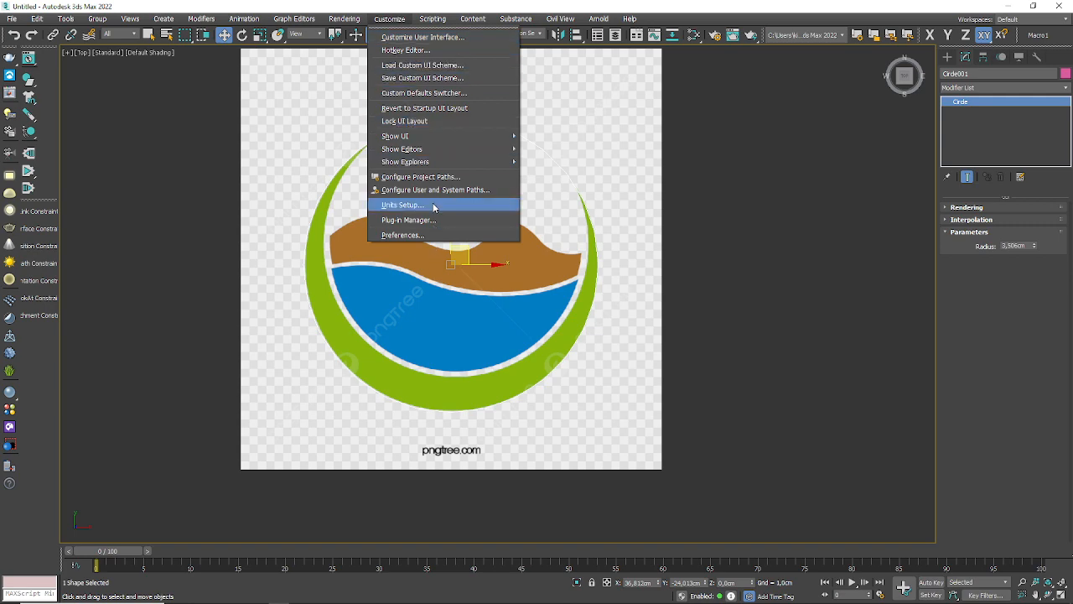
{"action": "left_click", "coordinate": [415, 235]}
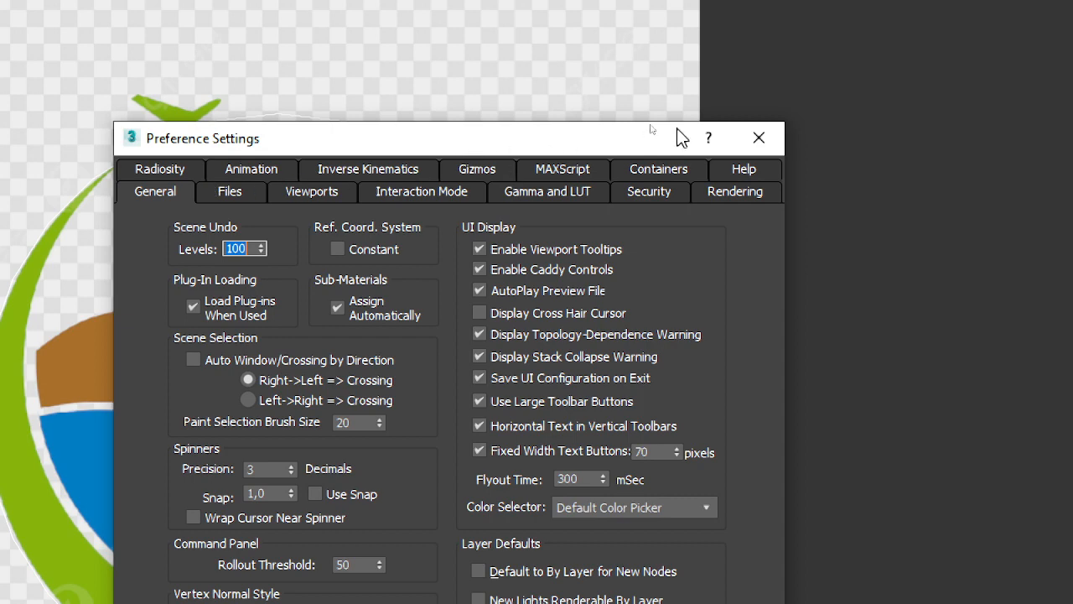
{"action": "left_click", "coordinate": [464, 171]}
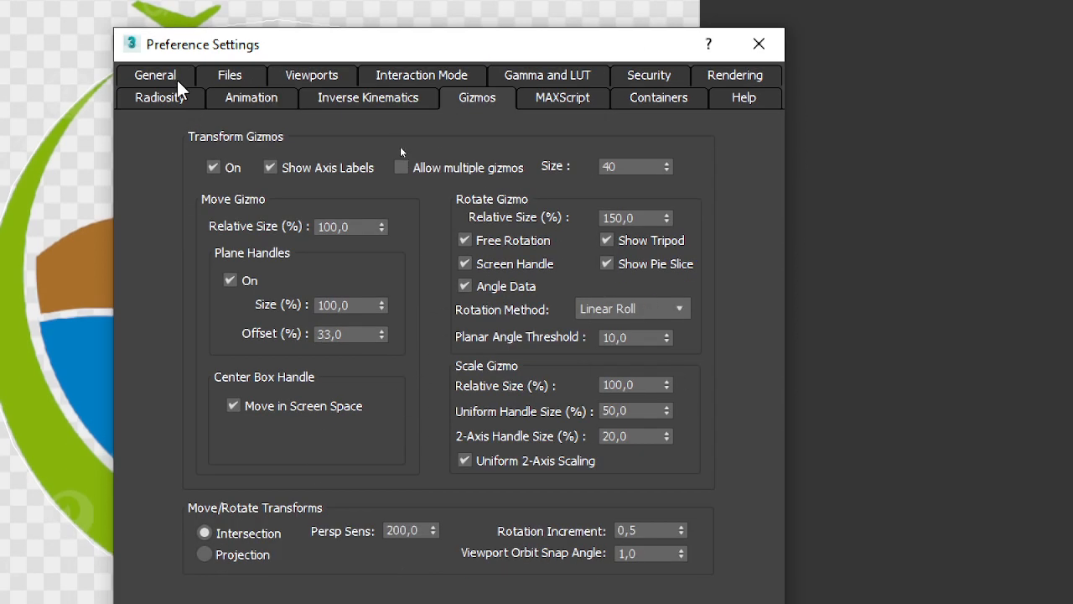
{"action": "left_click", "coordinate": [172, 76]}
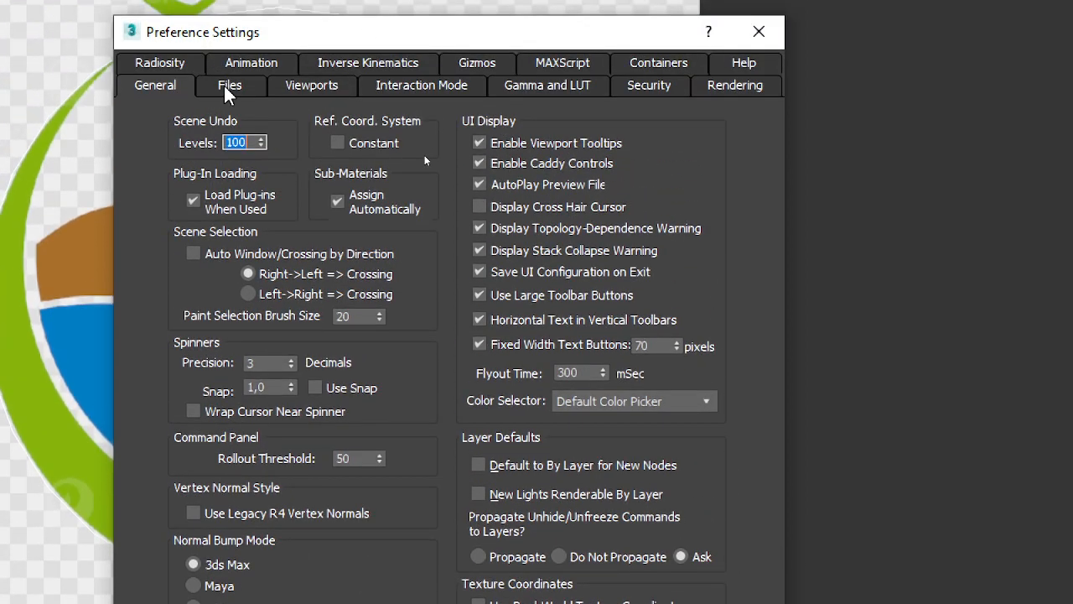
{"action": "left_click", "coordinate": [226, 84]}
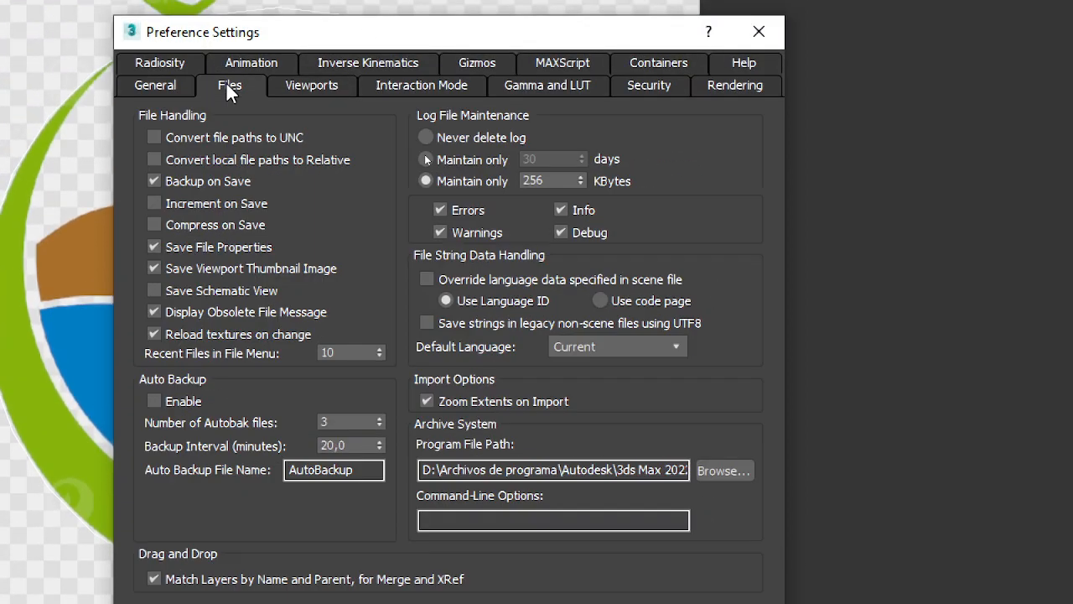
{"action": "left_click", "coordinate": [294, 81]}
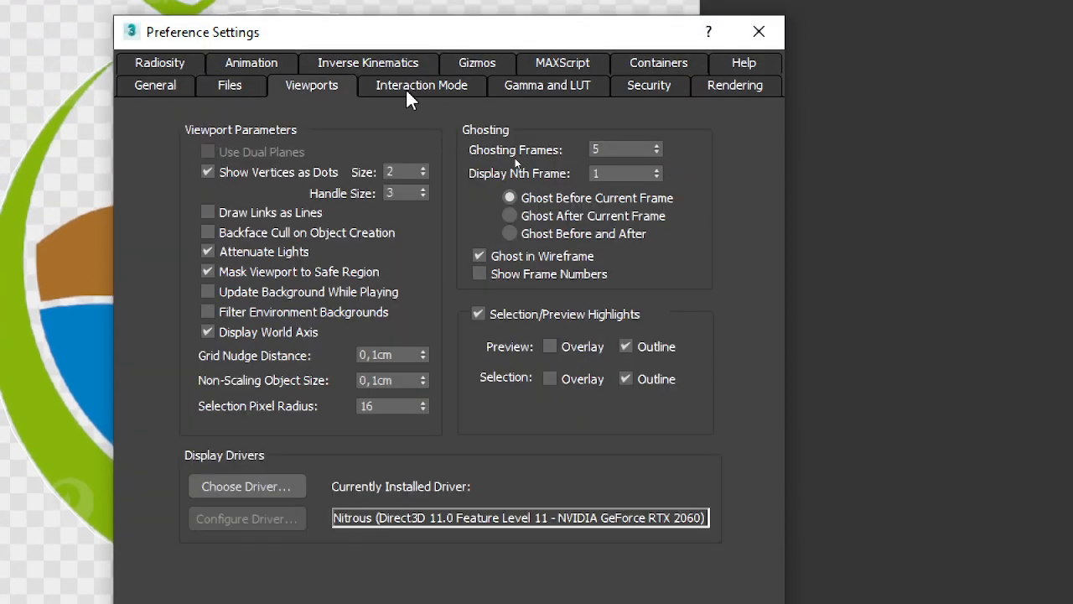
{"action": "left_click", "coordinate": [223, 94]}
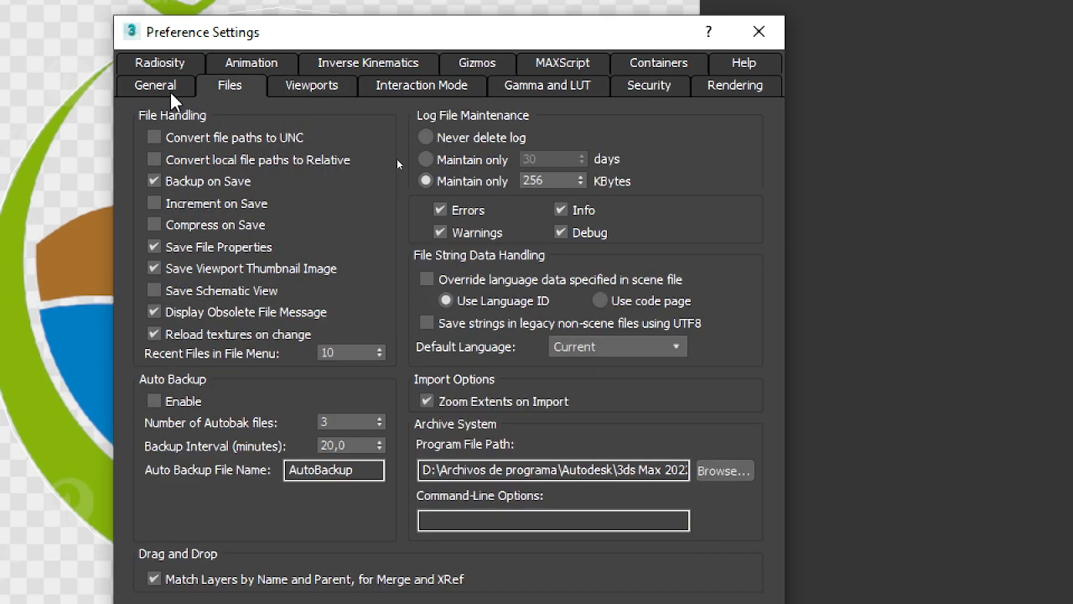
{"action": "left_click", "coordinate": [169, 86]}
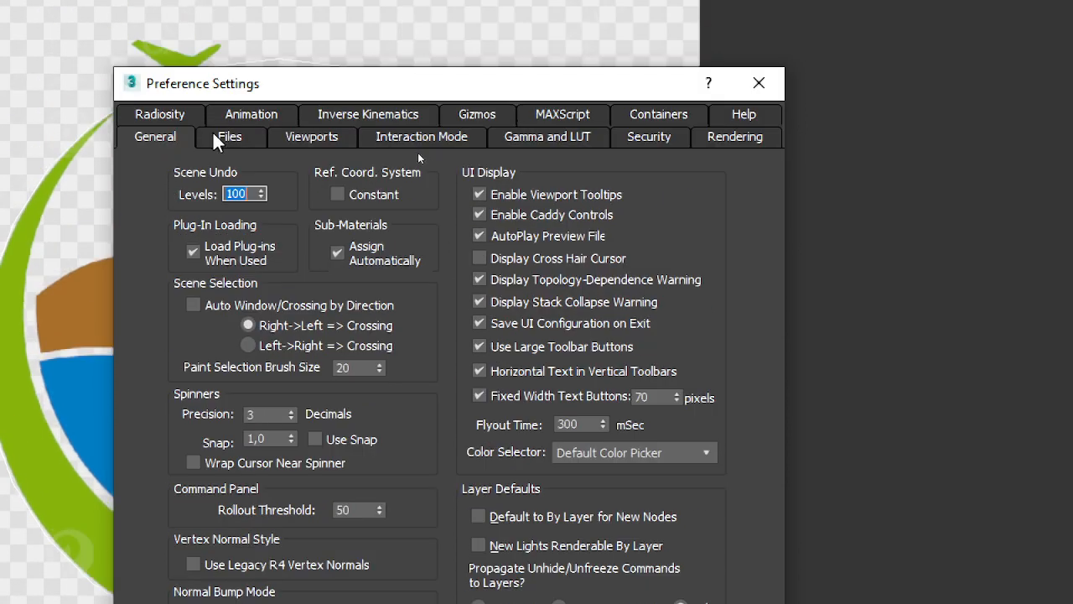
{"action": "left_click", "coordinate": [193, 98]}
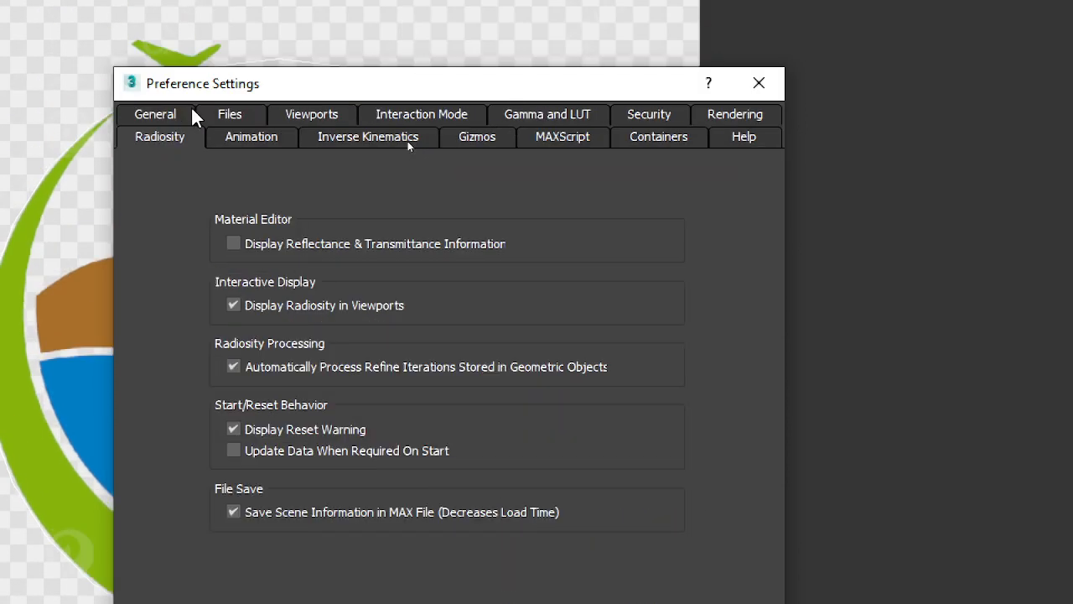
{"action": "left_click", "coordinate": [755, 84]}
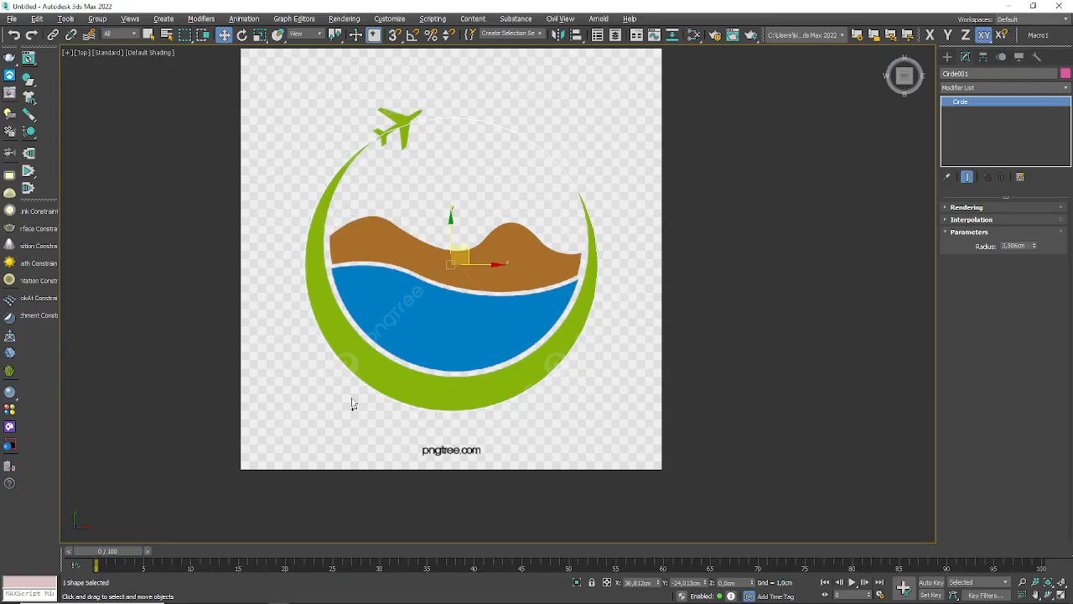
Step: Clone the outer circle as a single independent copy, shifted upward from the original's center
{"action": "middle_click_drag", "start_coordinate": [523, 250], "coordinate": [486, 317]}
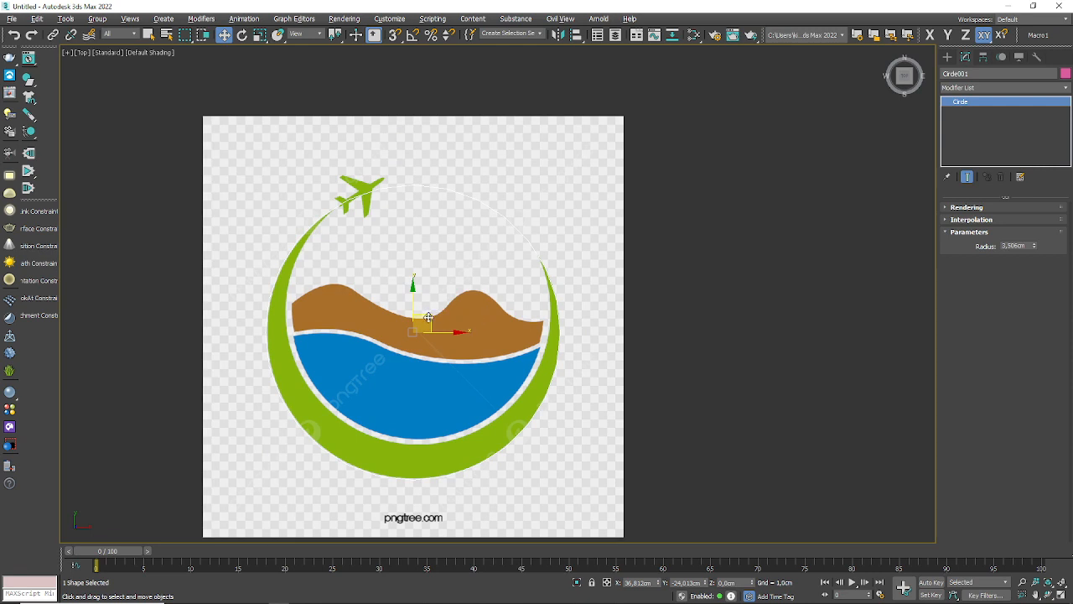
{"action": "mouse_move", "coordinate": [428, 317]}
{"action": "left_mouse_down", "text": "shift"}
{"action": "mouse_move", "coordinate": [449, 277]}
{"action": "mouse_move", "coordinate": [440, 270]}
{"action": "mouse_move", "coordinate": [433, 291]}
{"action": "left_mouse_up", "text": "shift"}
{"action": "left_click", "coordinate": [538, 355]}
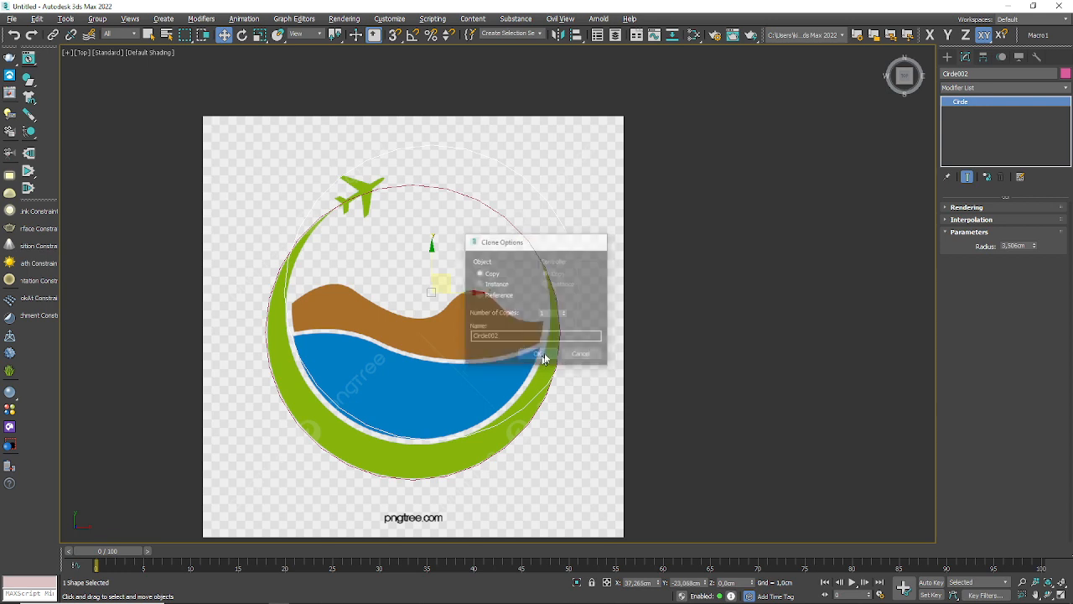
Step: Set the copied circle's radius to 3.184 cm and position it to match the inner edge of the green ring
{"action": "left_click_drag", "start_coordinate": [1037, 246], "coordinate": [1038, 261]}
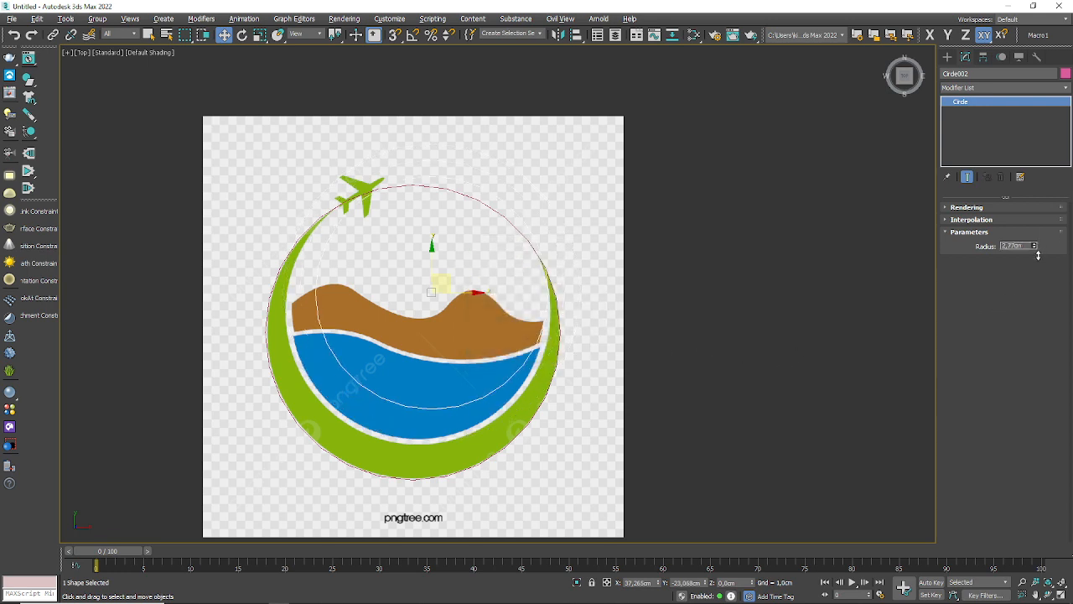
{"action": "left_click_drag", "start_coordinate": [443, 275], "coordinate": [434, 290]}
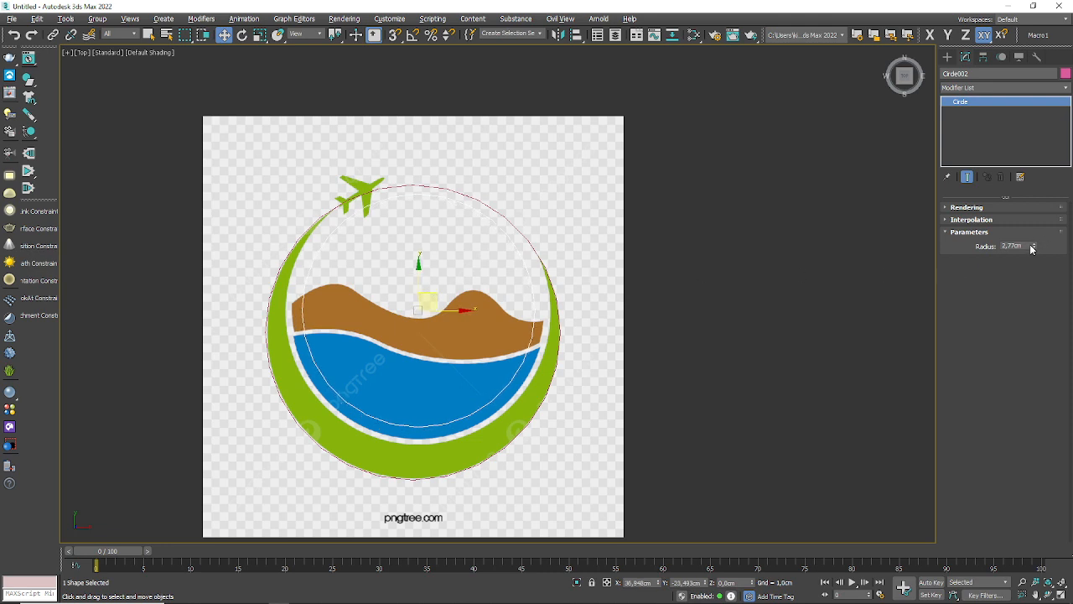
{"action": "left_click_drag", "start_coordinate": [1031, 248], "coordinate": [1033, 248]}
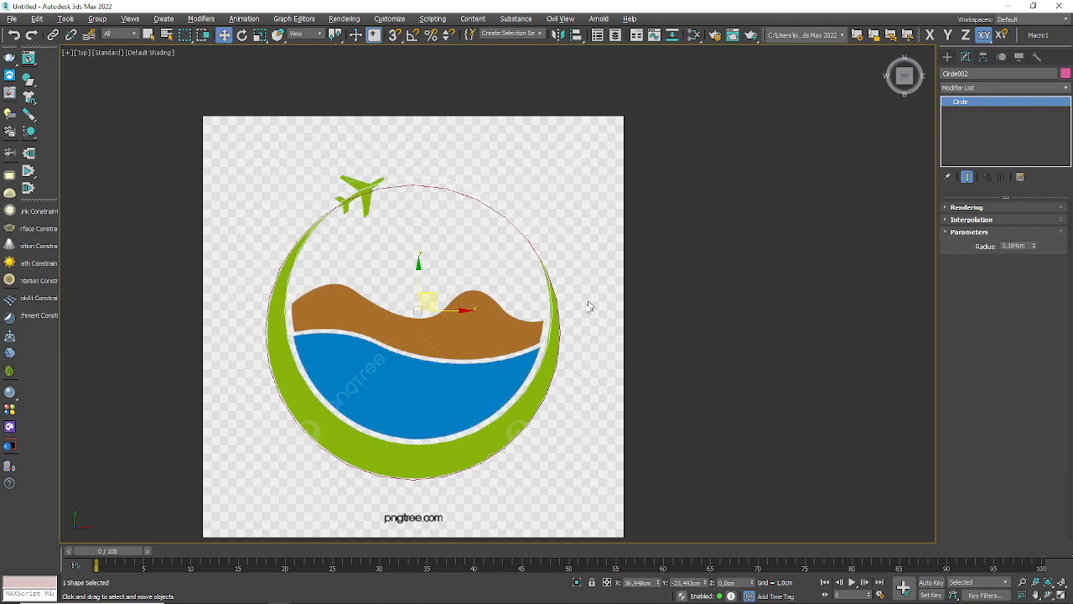
Step: Select the outer circle around the green ring and show its modifier stack and parameters
{"action": "left_click", "coordinate": [567, 332]}
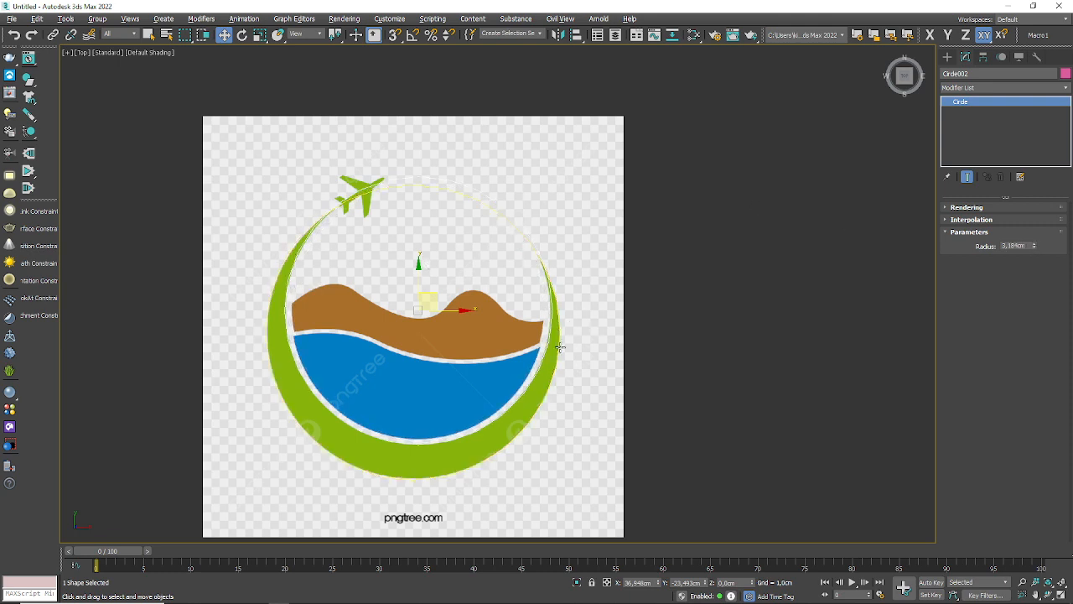
{"action": "left_click", "coordinate": [949, 57]}
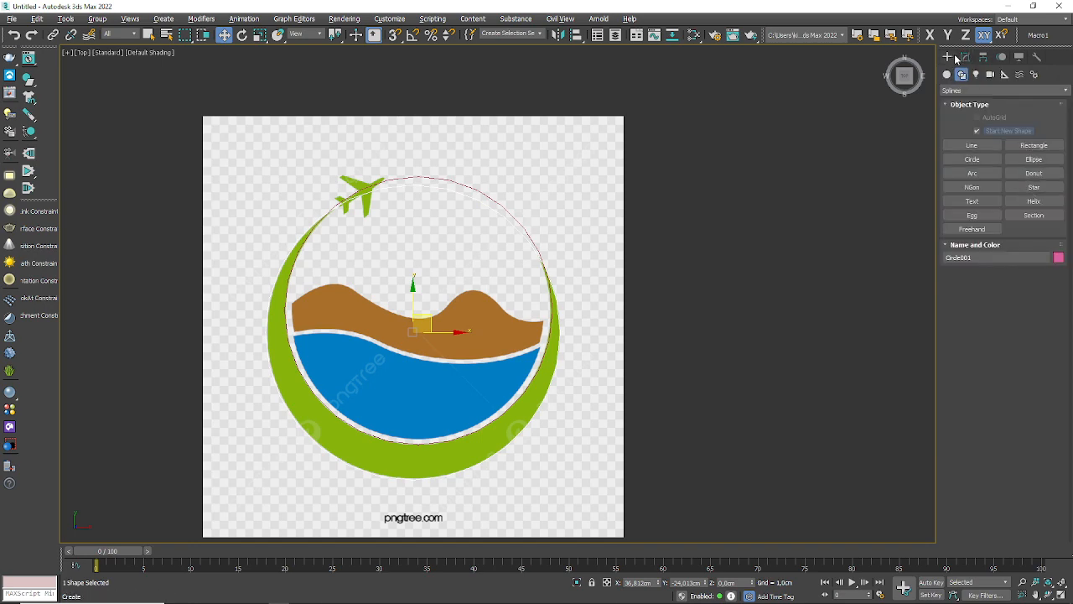
{"action": "left_click", "coordinate": [967, 57]}
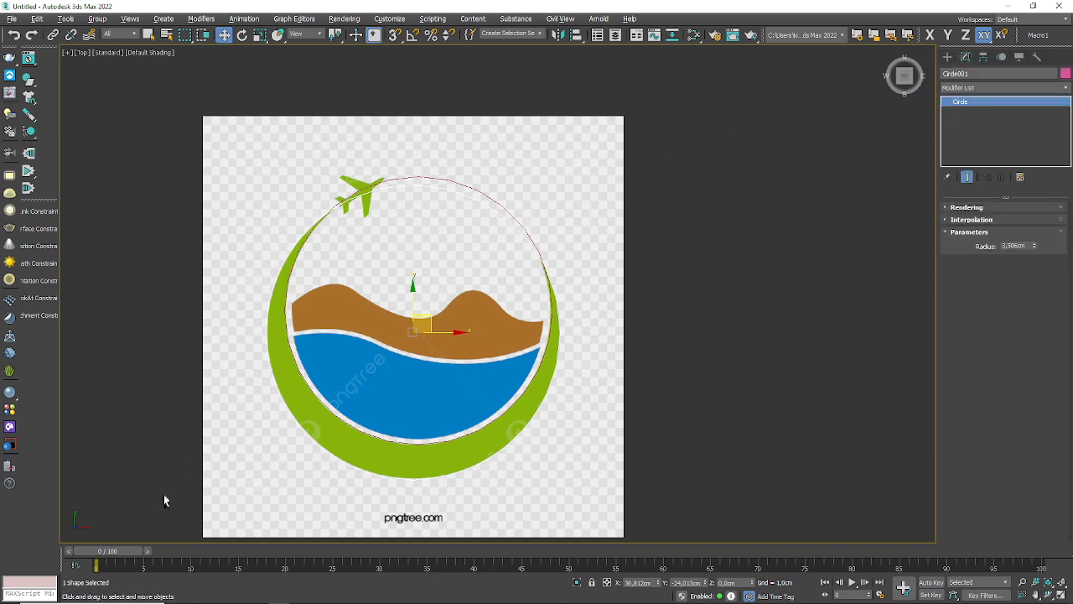
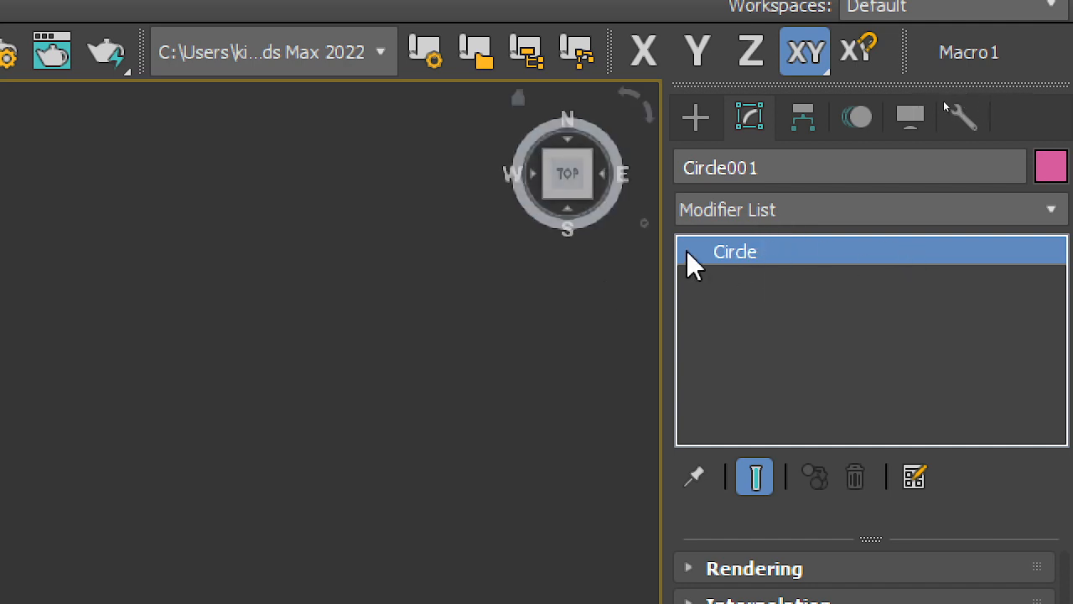
Step: Convert the outer circle to an Editable Spline and attach the inner circle to it
{"action": "right_click", "coordinate": [710, 252]}
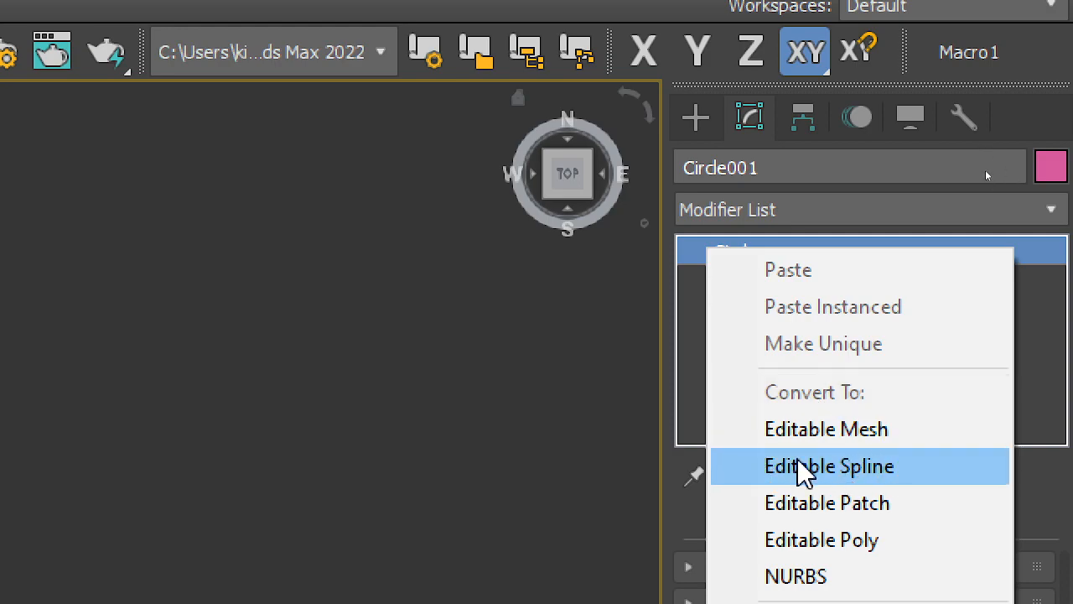
{"action": "left_click", "coordinate": [829, 467]}
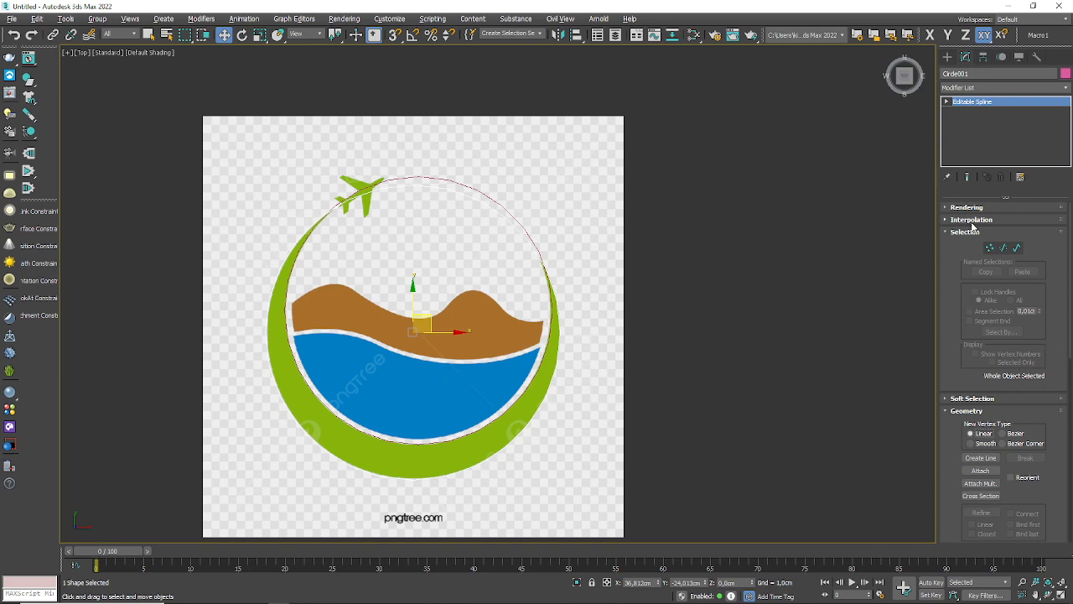
{"action": "scroll", "coordinate": [961, 449], "scroll_direction": "down", "scroll_amount": 3}
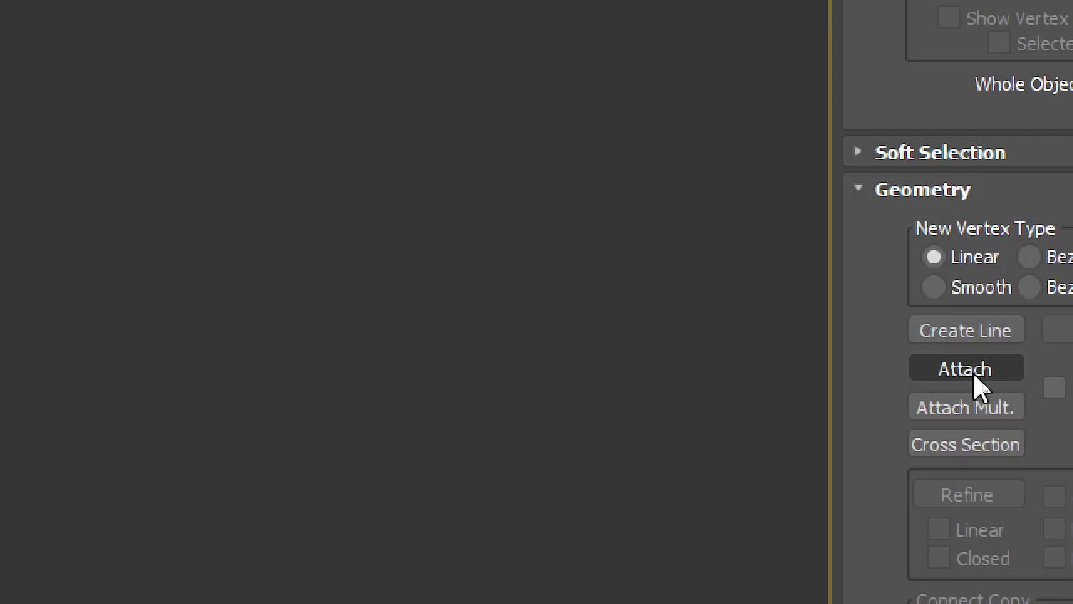
{"action": "left_click", "coordinate": [983, 383]}
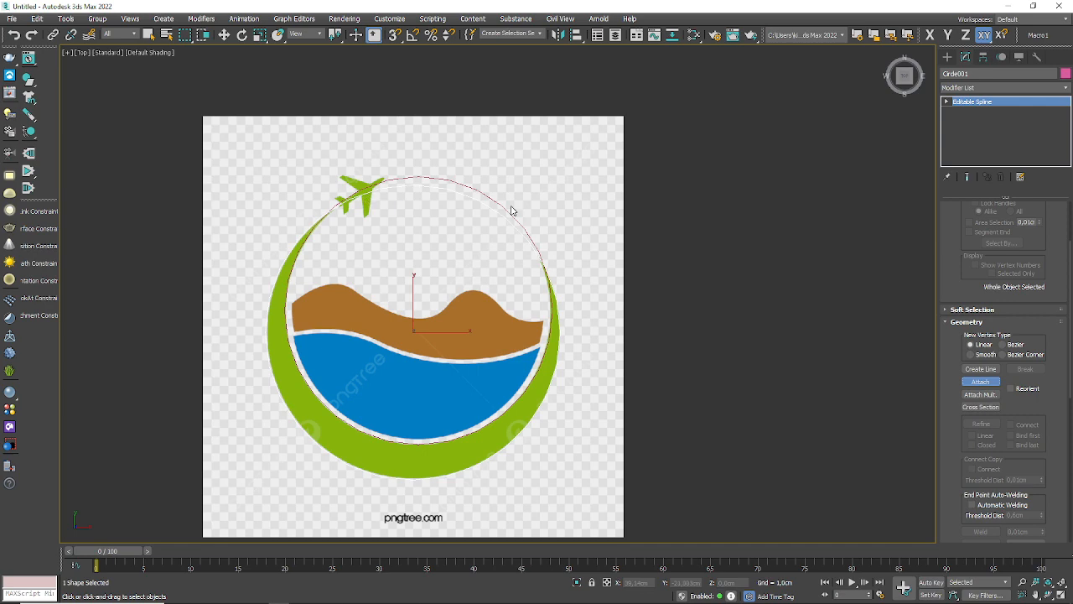
{"action": "left_click", "coordinate": [510, 210]}
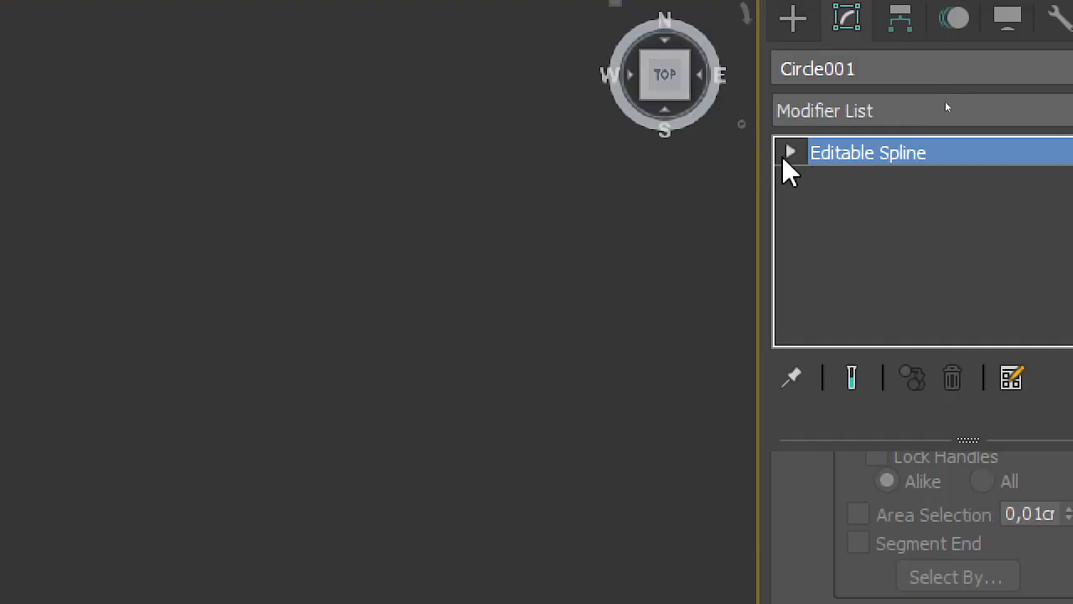
Step: Stop attaching and switch the combined circle shape to Spline sub-object level with the Move tool active
{"action": "left_click", "coordinate": [947, 101]}
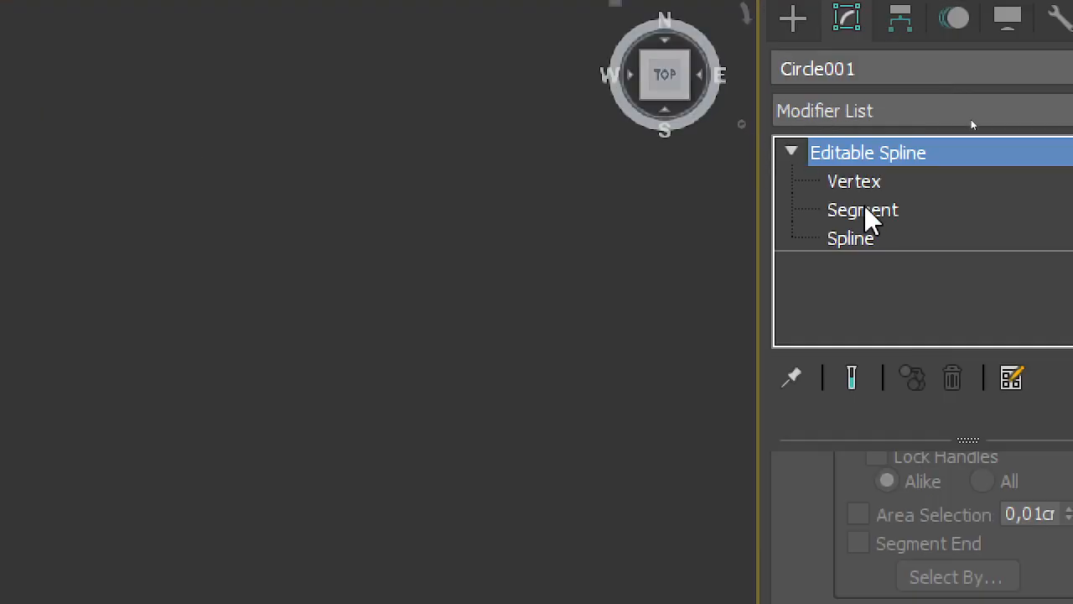
{"action": "left_click", "coordinate": [971, 130]}
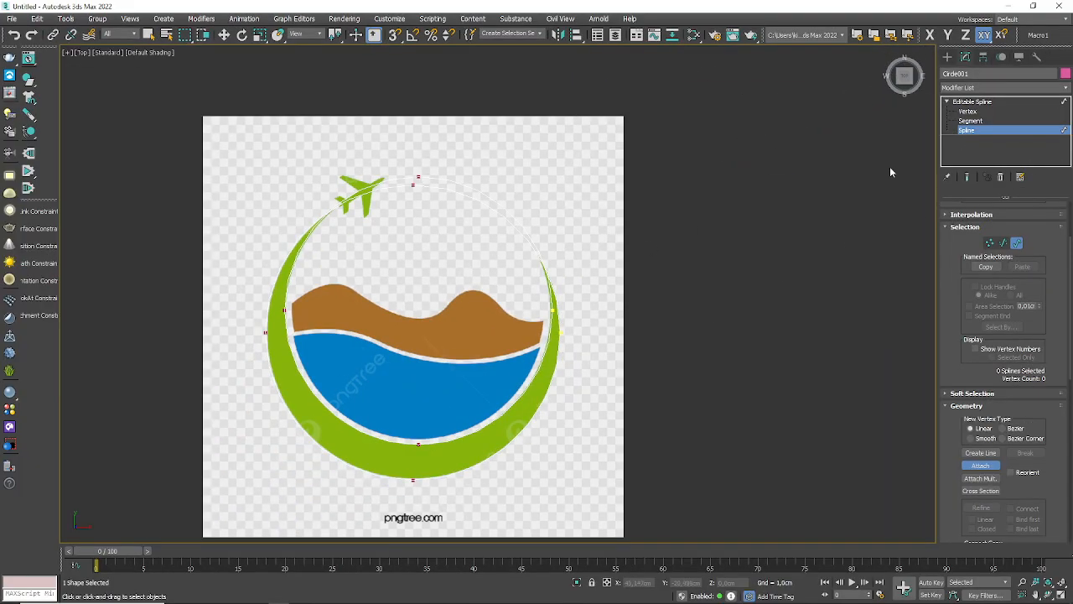
{"action": "key", "text": "w"}
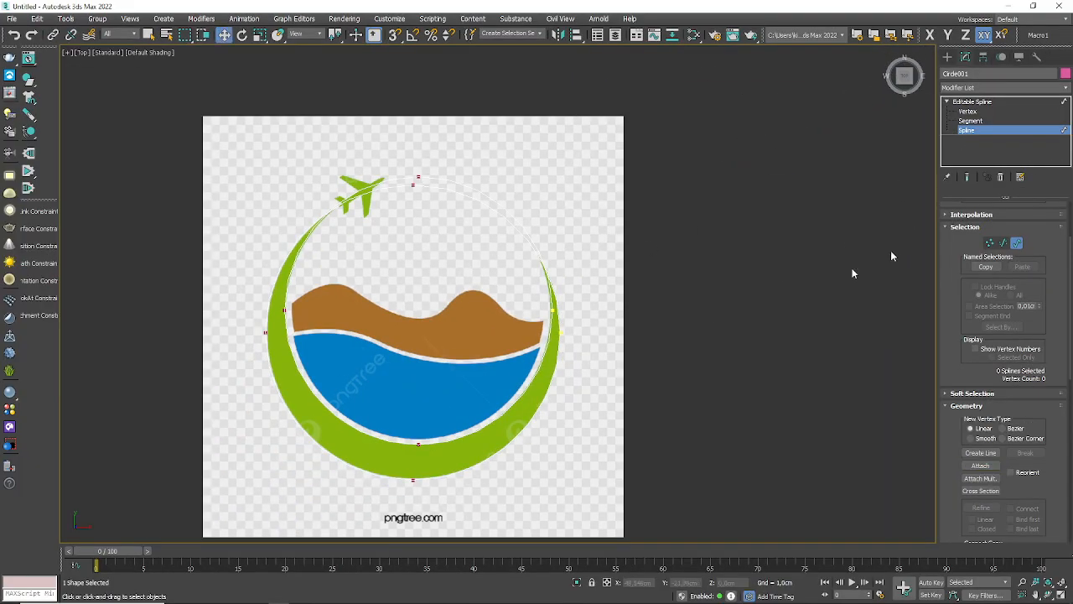
Step: Try a Boolean subtraction of the outer circle from the inner circle, and undo it
{"action": "left_click", "coordinate": [534, 412]}
{"action": "left_click", "coordinate": [743, 435]}
{"action": "left_click", "coordinate": [504, 409]}
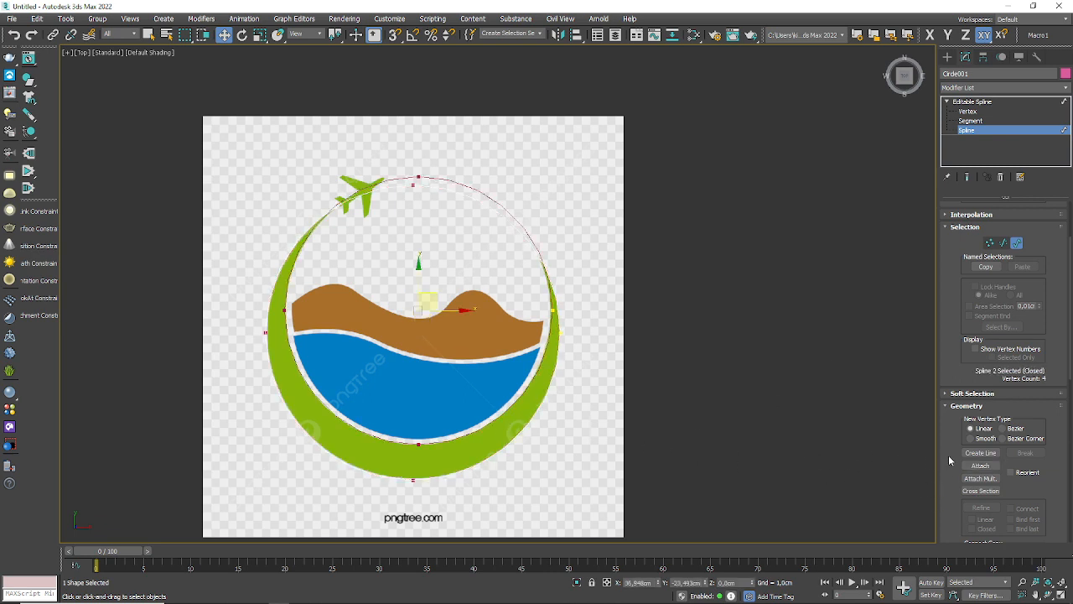
{"action": "scroll", "coordinate": [950, 461], "scroll_direction": "down", "scroll_amount": 5}
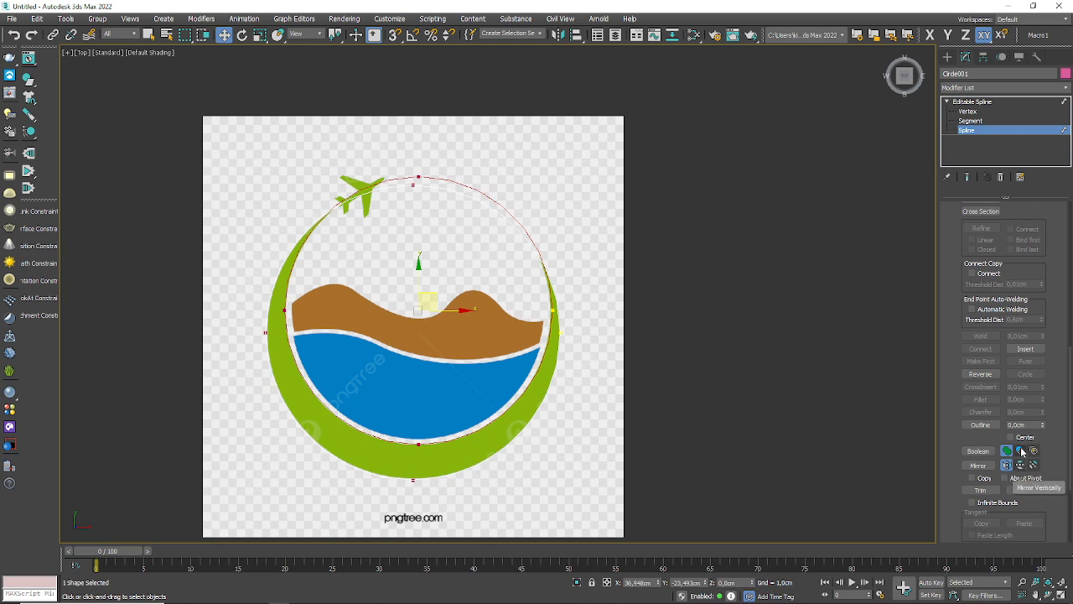
{"action": "left_click", "coordinate": [1021, 451]}
{"action": "left_click", "coordinate": [977, 451]}
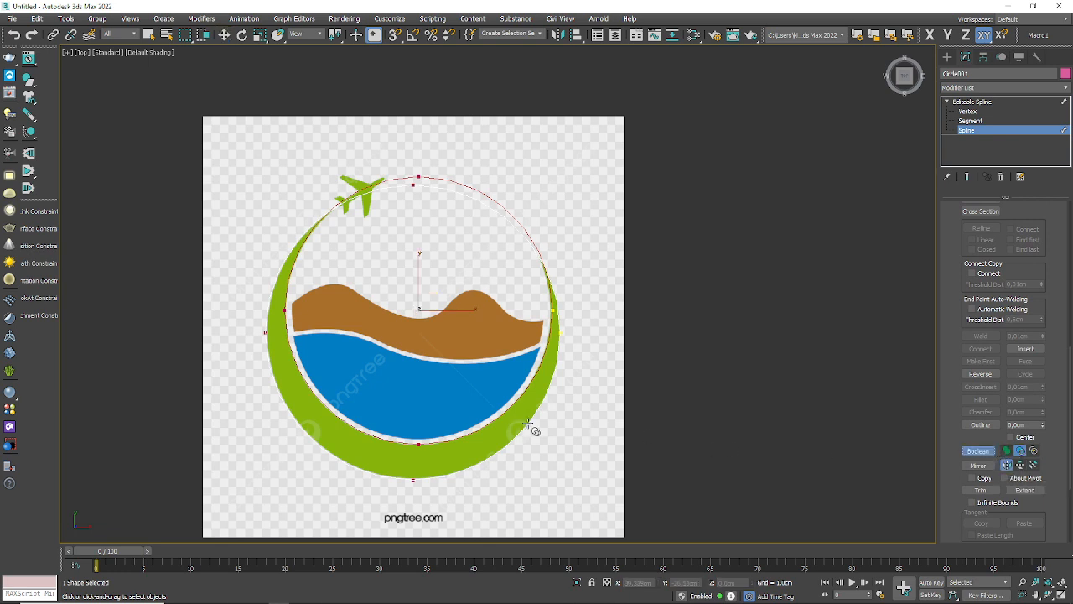
{"action": "left_click", "coordinate": [530, 425]}
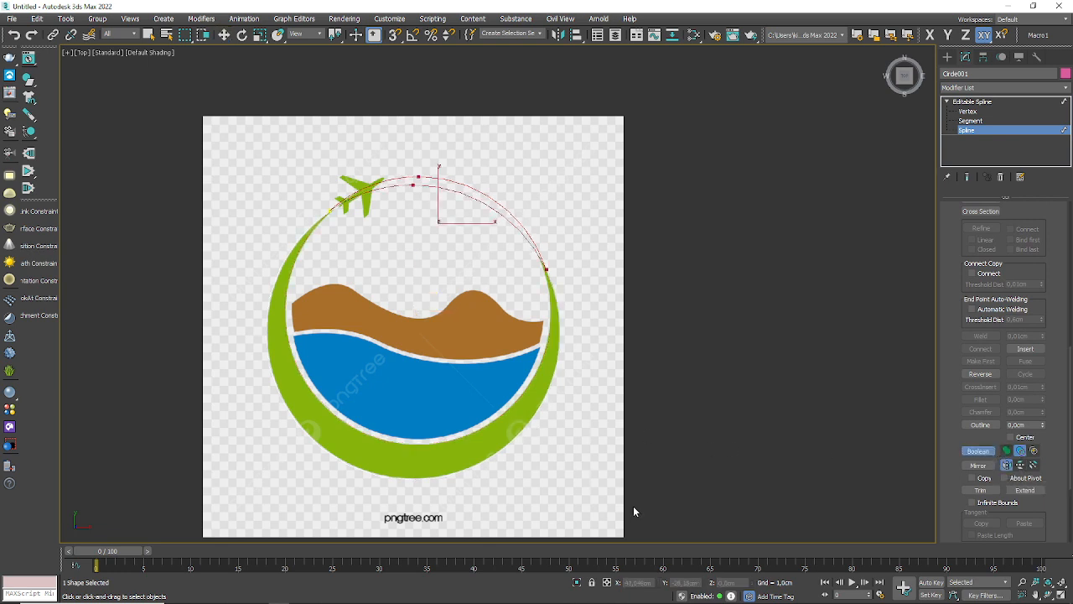
{"action": "key", "text": "ctrl+z"}
Step: Select the outer circle's spline, subtract the inner circle from it with a Boolean, and undo the subtraction
{"action": "left_click", "coordinate": [555, 476]}
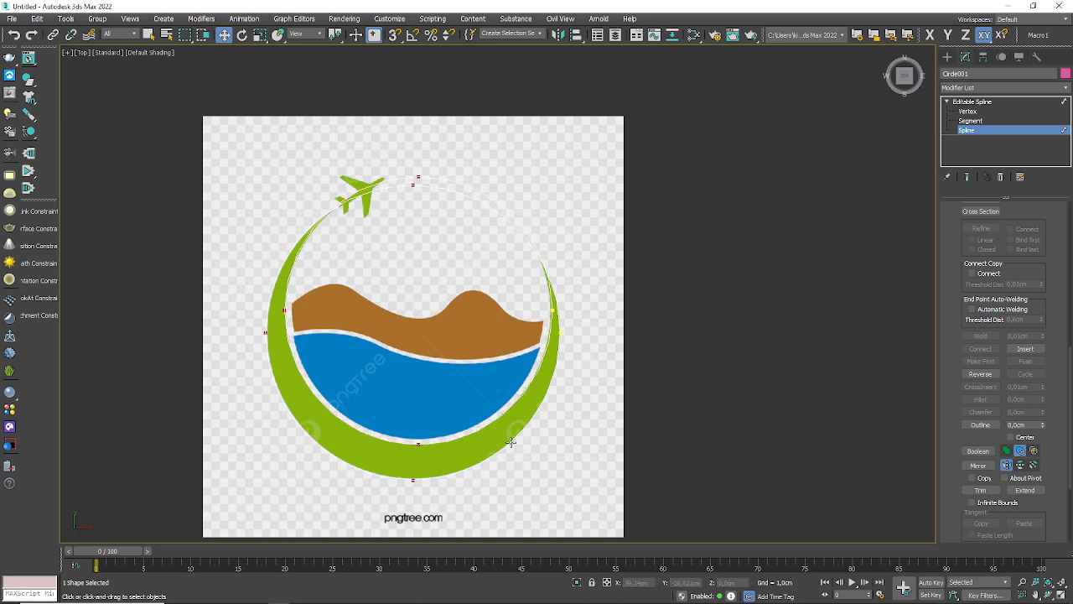
{"action": "left_click", "coordinate": [511, 442]}
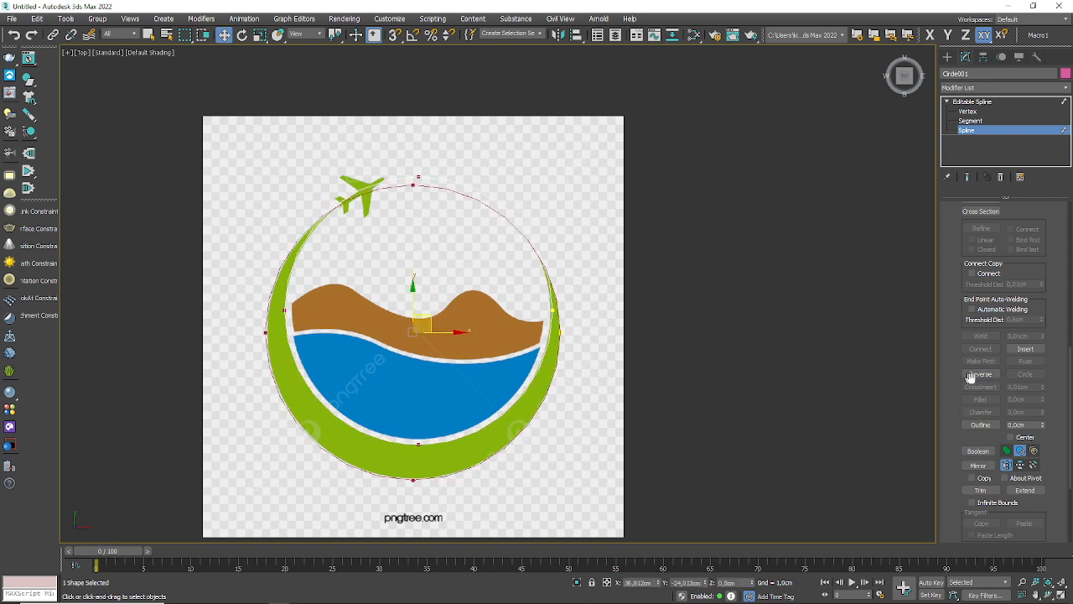
{"action": "left_click", "coordinate": [978, 451]}
{"action": "left_click", "coordinate": [523, 228]}
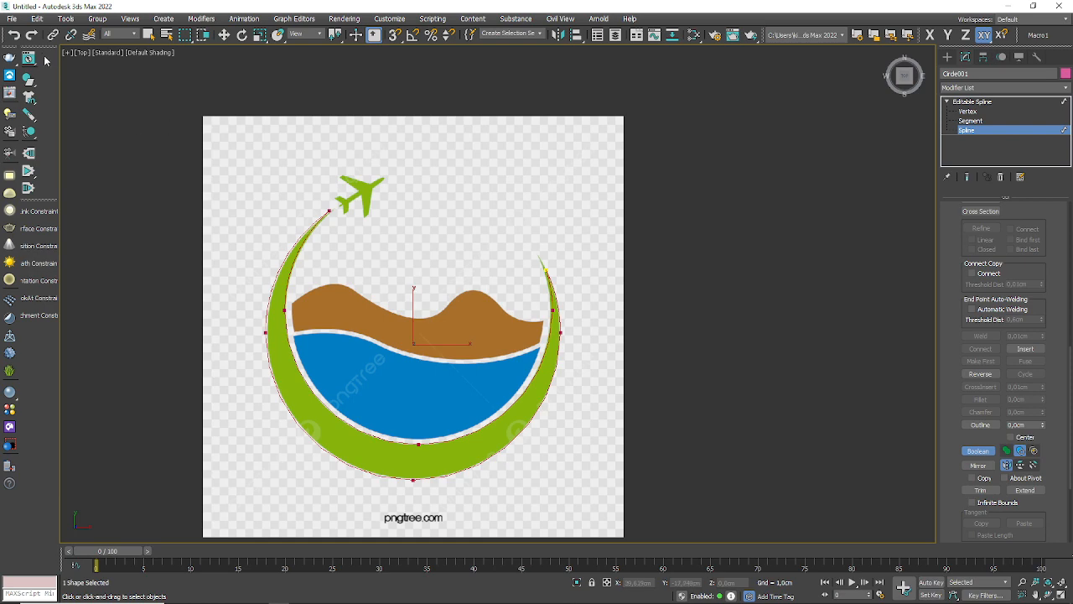
{"action": "left_click", "coordinate": [13, 36]}
Step: Set the interpolation steps of the combined circle shape to 20 for smoother curves
{"action": "scroll", "coordinate": [457, 361], "scroll_direction": "up", "scroll_amount": 3}
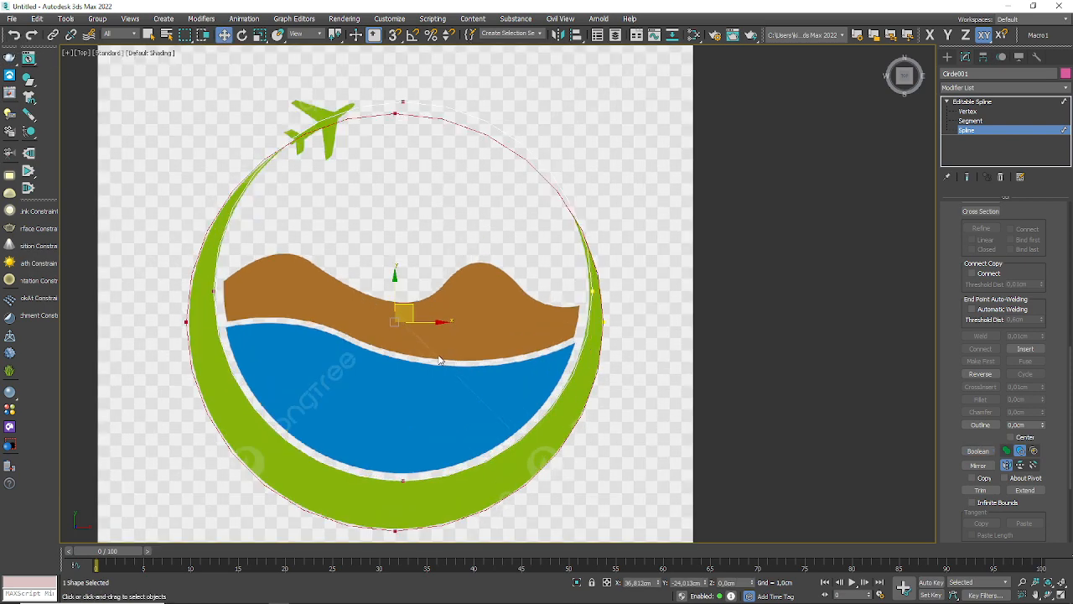
{"action": "scroll", "coordinate": [201, 328], "scroll_direction": "up", "scroll_amount": 4}
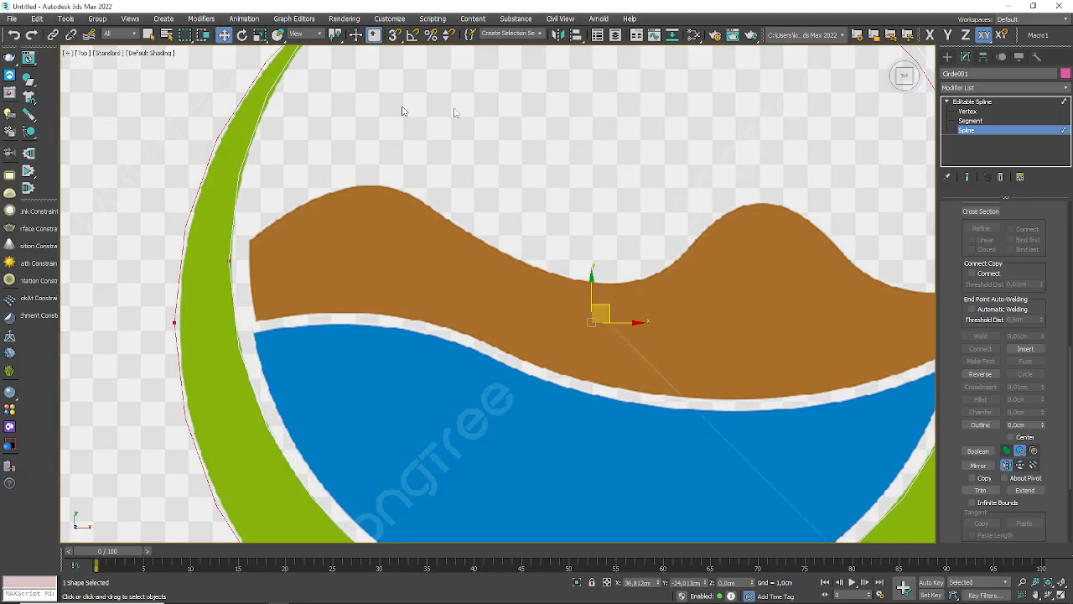
{"action": "scroll", "coordinate": [947, 418], "scroll_direction": "down", "scroll_amount": 3}
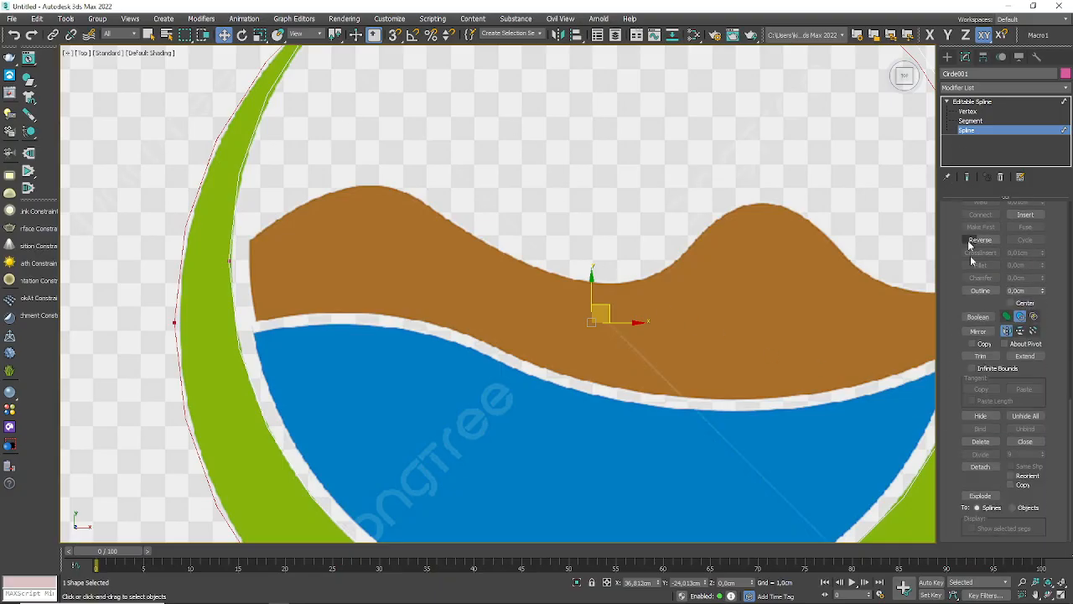
{"action": "scroll", "coordinate": [1024, 347], "scroll_direction": "up", "scroll_amount": 10}
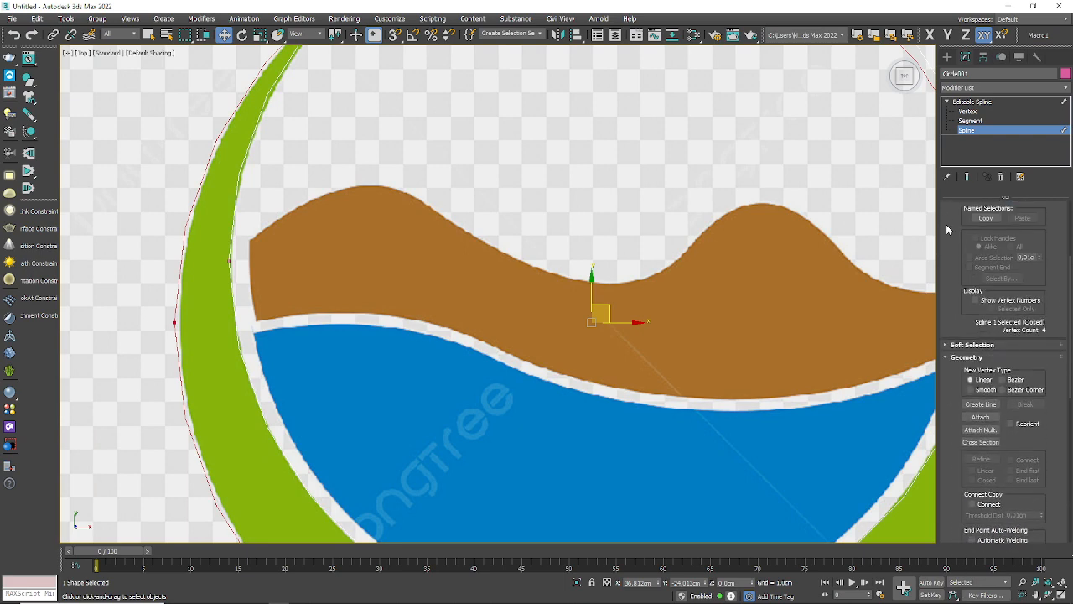
{"action": "left_click_drag", "start_coordinate": [947, 225], "coordinate": [944, 512]}
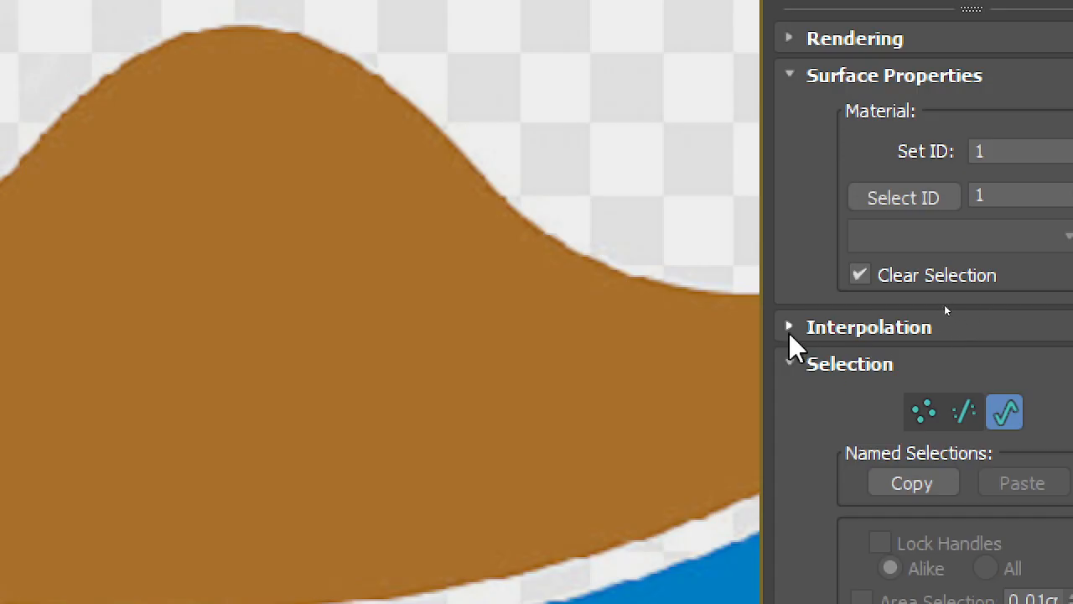
{"action": "left_click", "coordinate": [789, 329]}
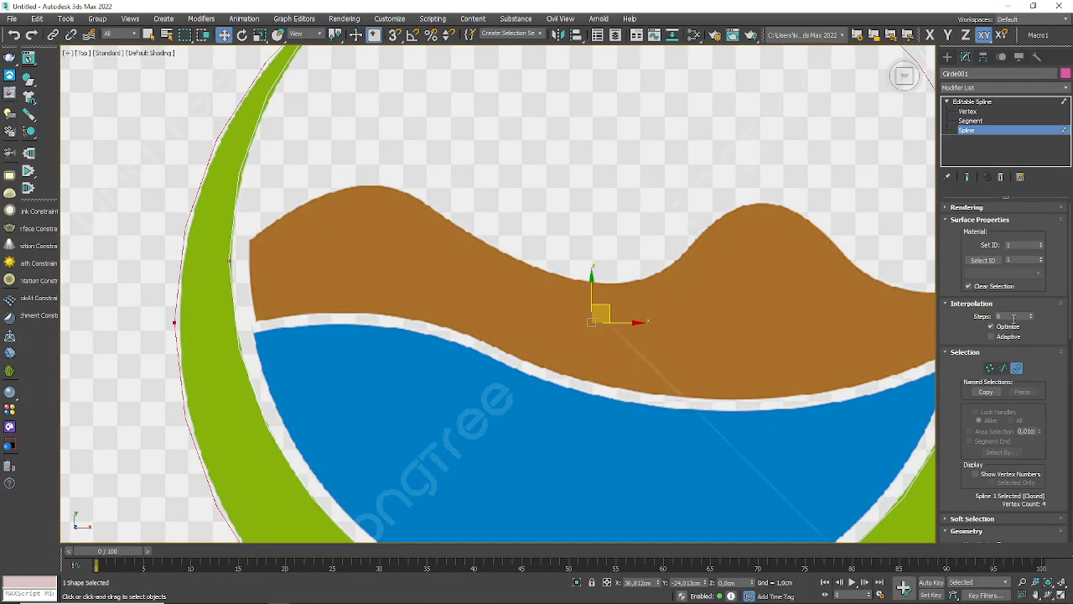
{"action": "left_click_drag", "start_coordinate": [1014, 318], "coordinate": [823, 309]}
{"action": "type", "text": "20"}
{"action": "key", "text": "Return"}
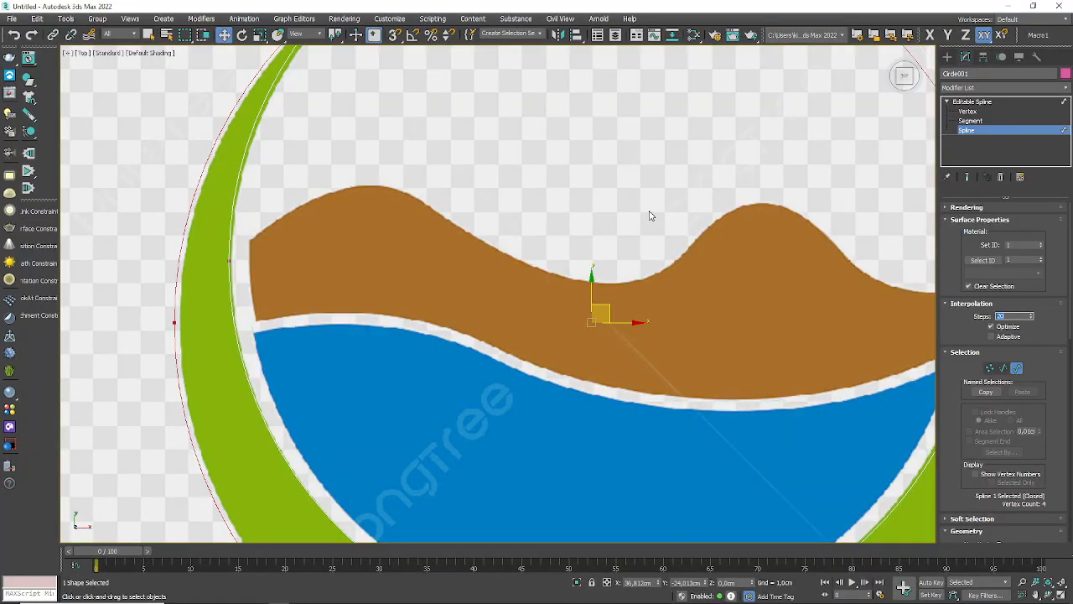
Step: Draw a rectangle spline about 3.5 cm long and 8.3 cm wide over the lower half of the logo, covering the blue water
{"action": "scroll", "coordinate": [455, 105], "scroll_direction": "down", "scroll_amount": 5}
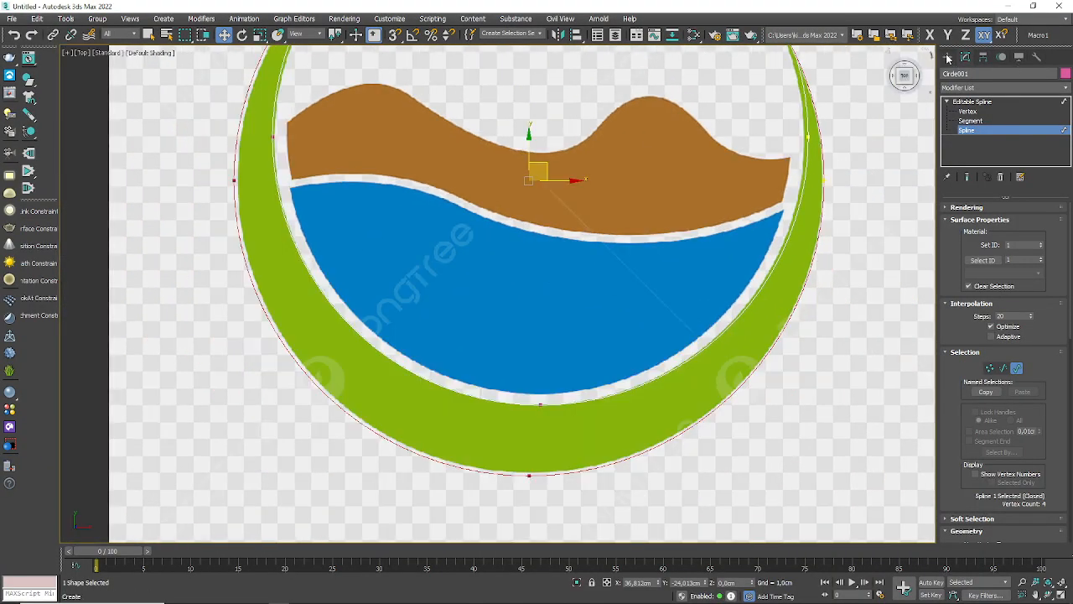
{"action": "left_click", "coordinate": [948, 57]}
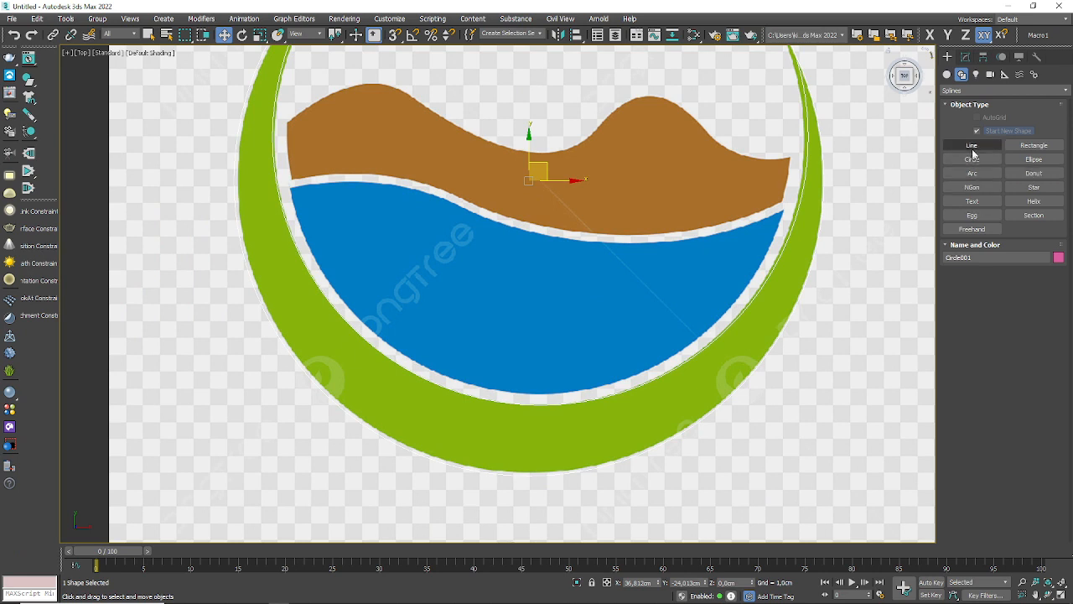
{"action": "left_click", "coordinate": [1034, 145]}
{"action": "scroll", "coordinate": [426, 349], "scroll_direction": "down", "scroll_amount": 3}
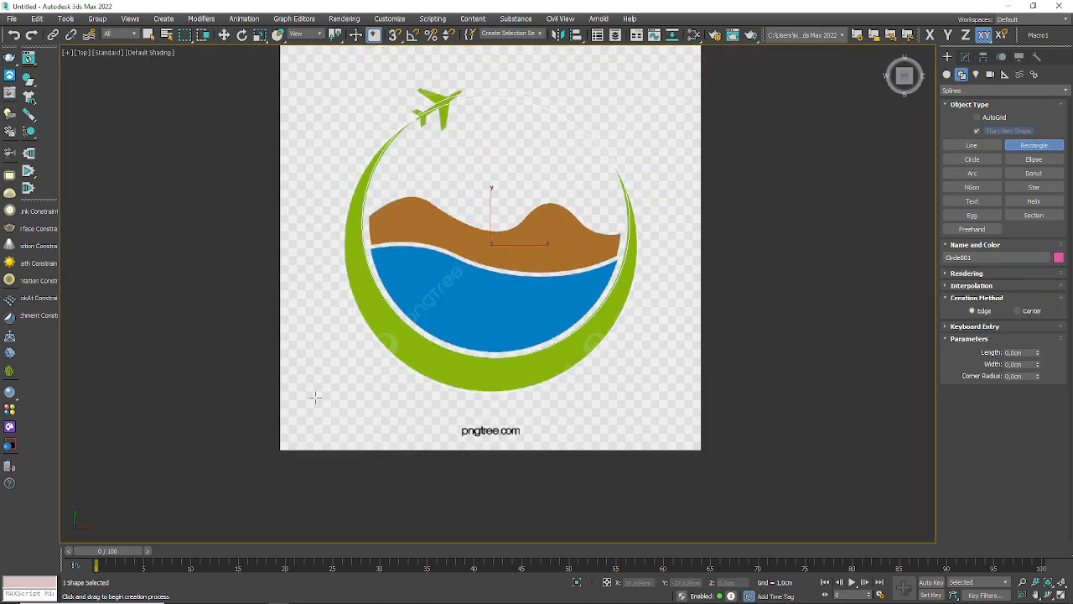
{"action": "left_click_drag", "start_coordinate": [319, 410], "coordinate": [666, 262]}
Step: Convert the new rectangle to an Editable Spline
{"action": "scroll", "coordinate": [655, 274], "scroll_direction": "up", "scroll_amount": 3}
{"action": "scroll", "coordinate": [629, 281], "scroll_direction": "up", "scroll_amount": 3}
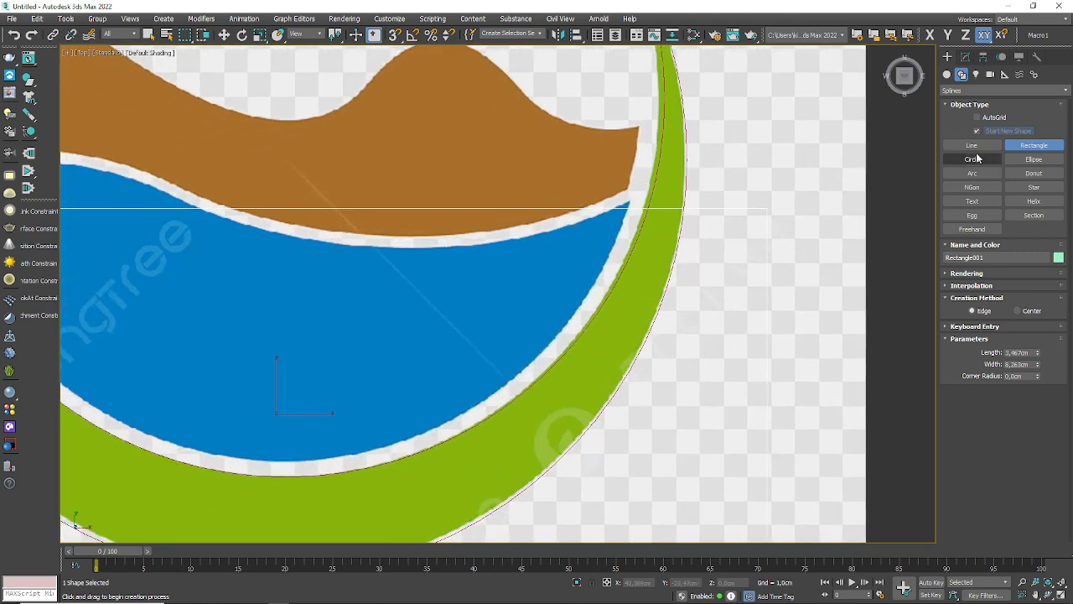
{"action": "left_click", "coordinate": [966, 56]}
{"action": "right_click", "coordinate": [960, 101]}
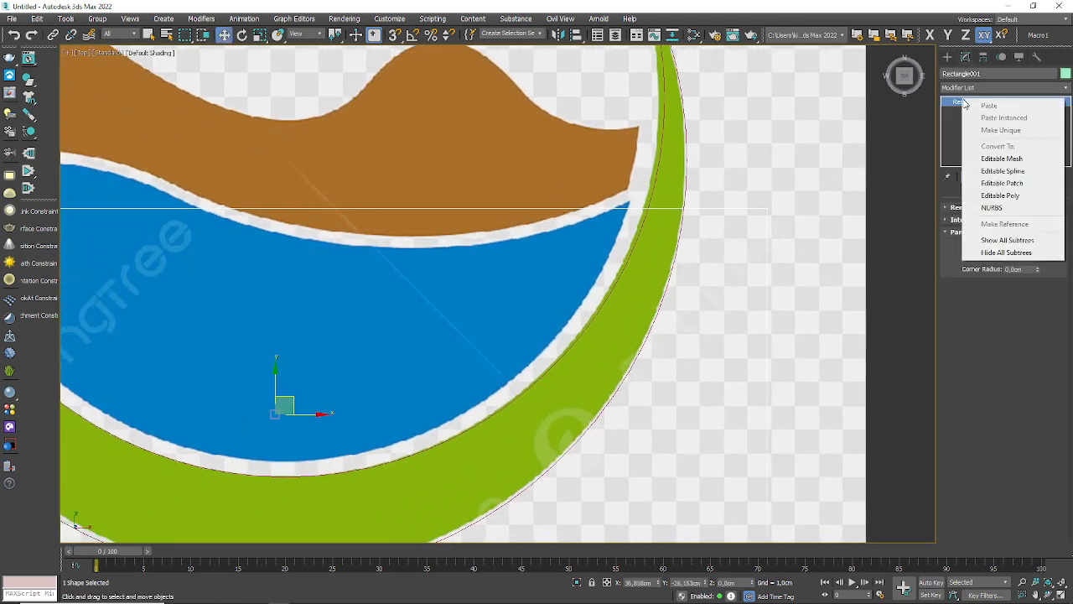
{"action": "left_click", "coordinate": [1011, 172]}
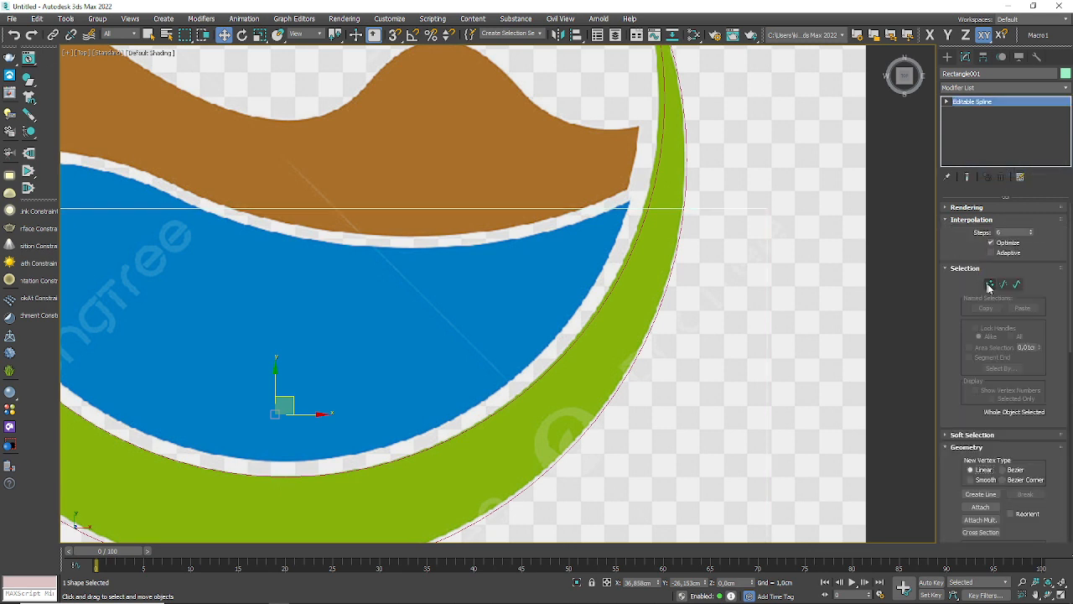
Step: At Vertex level, use Refine to insert two vertices along the rectangle's upper edge, over the blue water's wave
{"action": "left_click", "coordinate": [989, 284]}
{"action": "scroll", "coordinate": [986, 411], "scroll_direction": "down", "scroll_amount": 3}
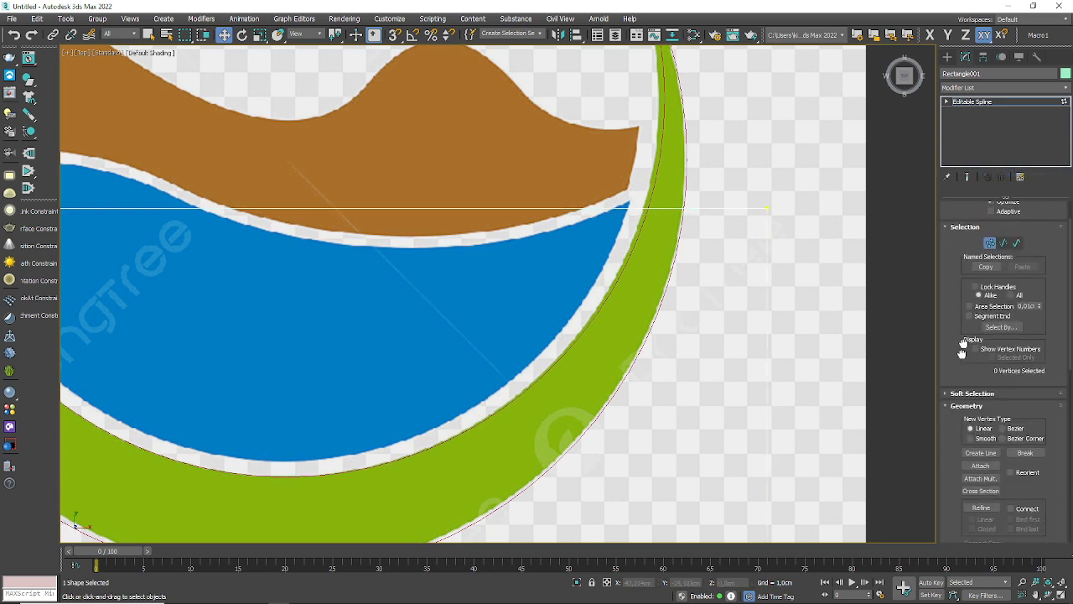
{"action": "left_click", "coordinate": [981, 414]}
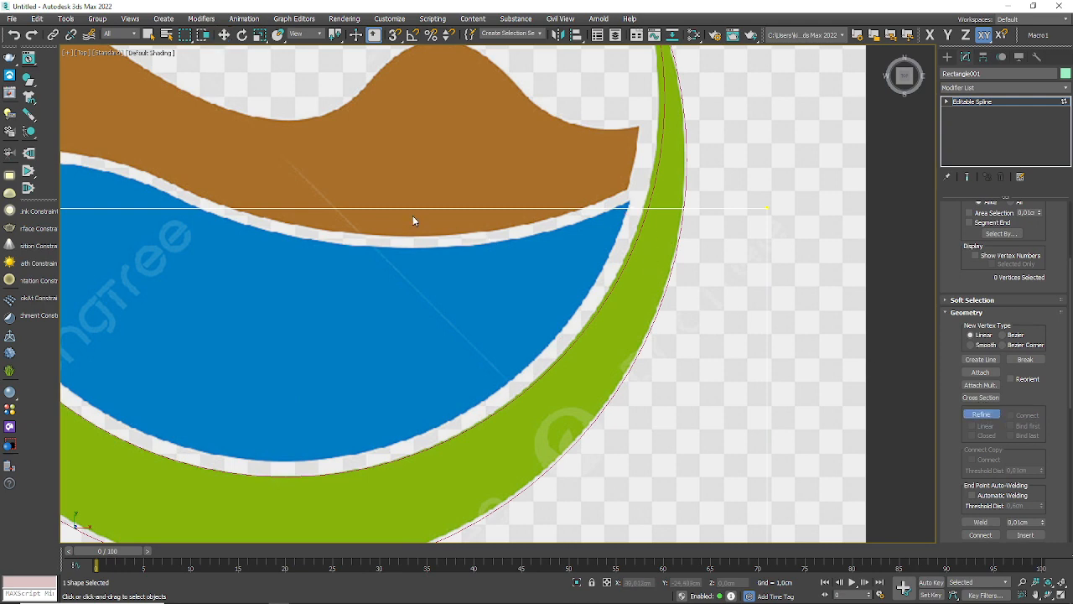
{"action": "middle_click_drag", "start_coordinate": [79, 215], "coordinate": [460, 211]}
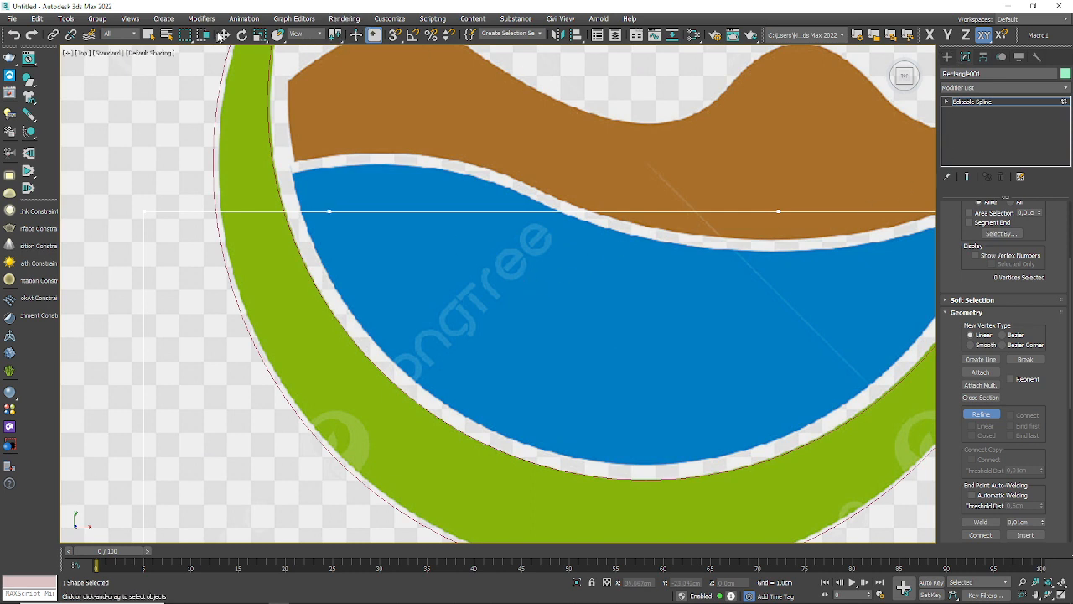
Step: Move the two inserted vertices onto the blue water's upper edge, one at its left corner and one midway along the wave
{"action": "left_click", "coordinate": [224, 35]}
{"action": "left_click", "coordinate": [327, 210]}
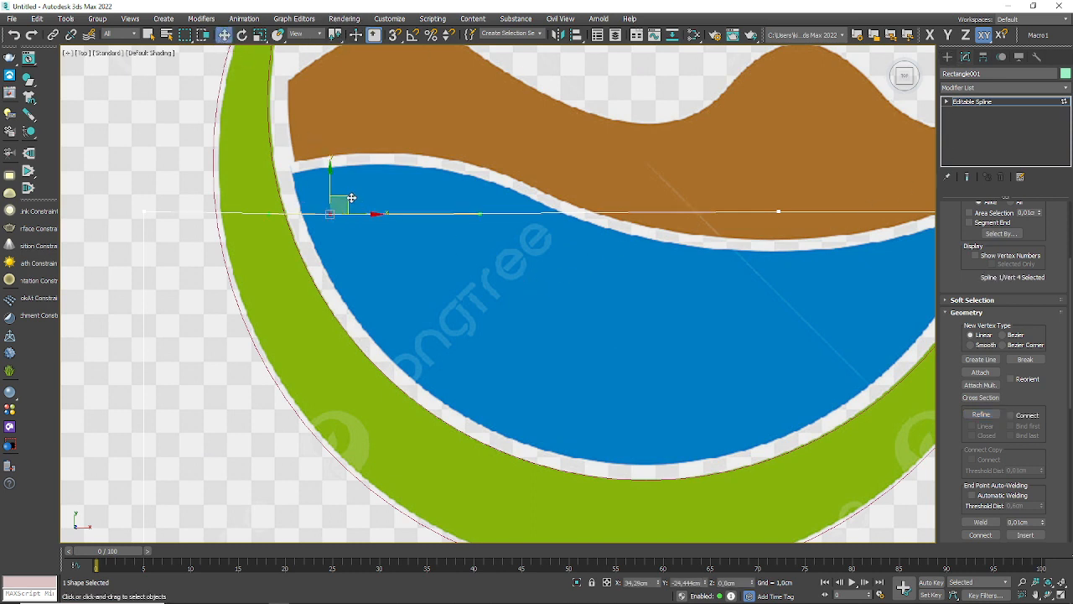
{"action": "left_click_drag", "start_coordinate": [351, 198], "coordinate": [314, 157]}
{"action": "middle_click_drag", "start_coordinate": [675, 245], "coordinate": [627, 249]}
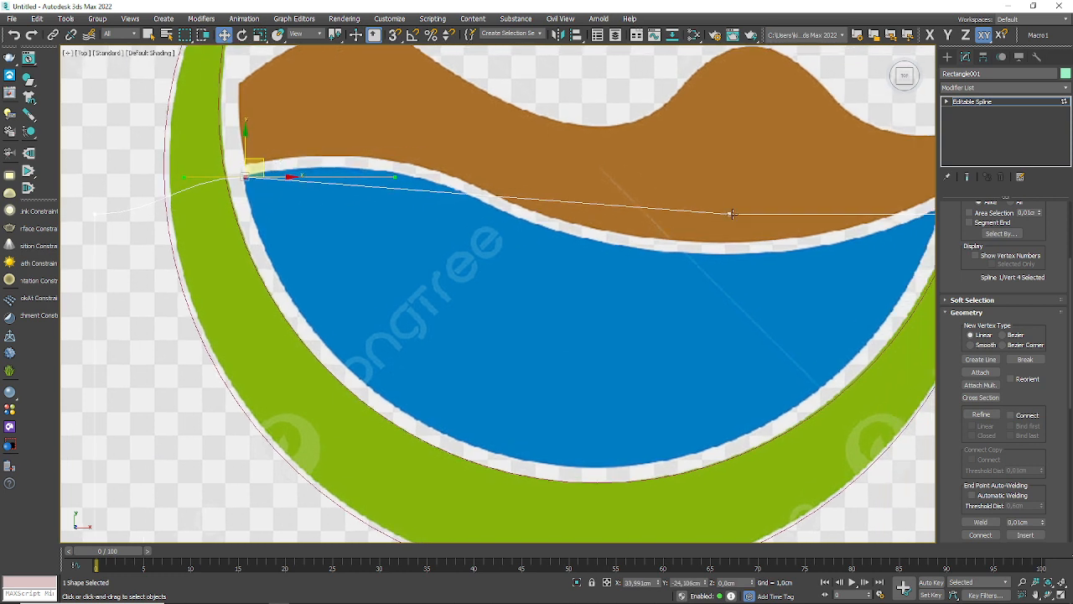
{"action": "left_click_drag", "start_coordinate": [732, 215], "coordinate": [573, 234]}
{"action": "middle_click_drag", "start_coordinate": [686, 292], "coordinate": [382, 292]}
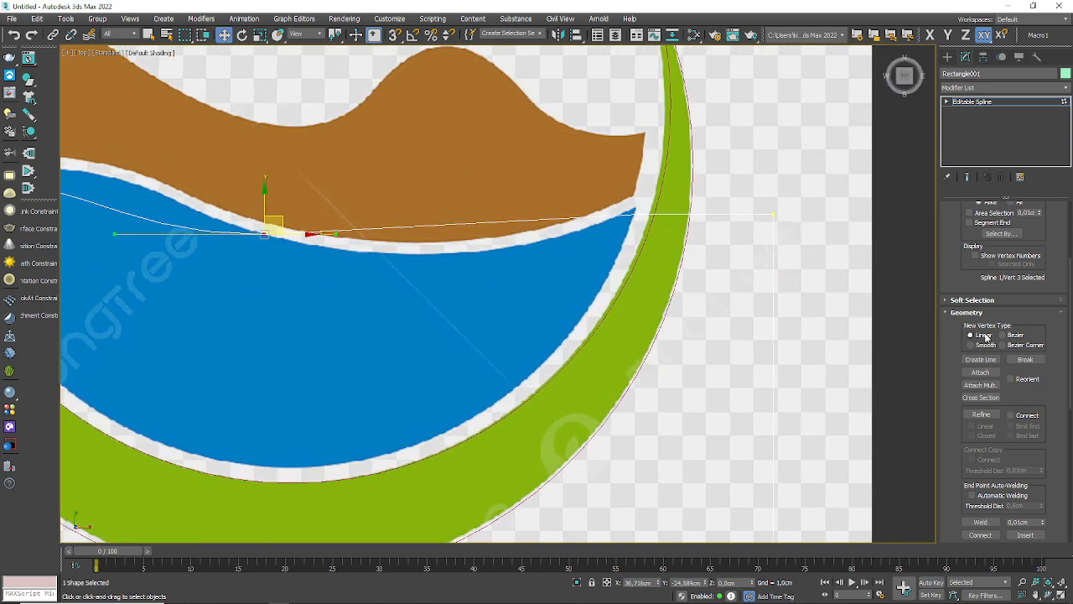
{"action": "middle_click_drag", "start_coordinate": [631, 178], "coordinate": [680, 157]}
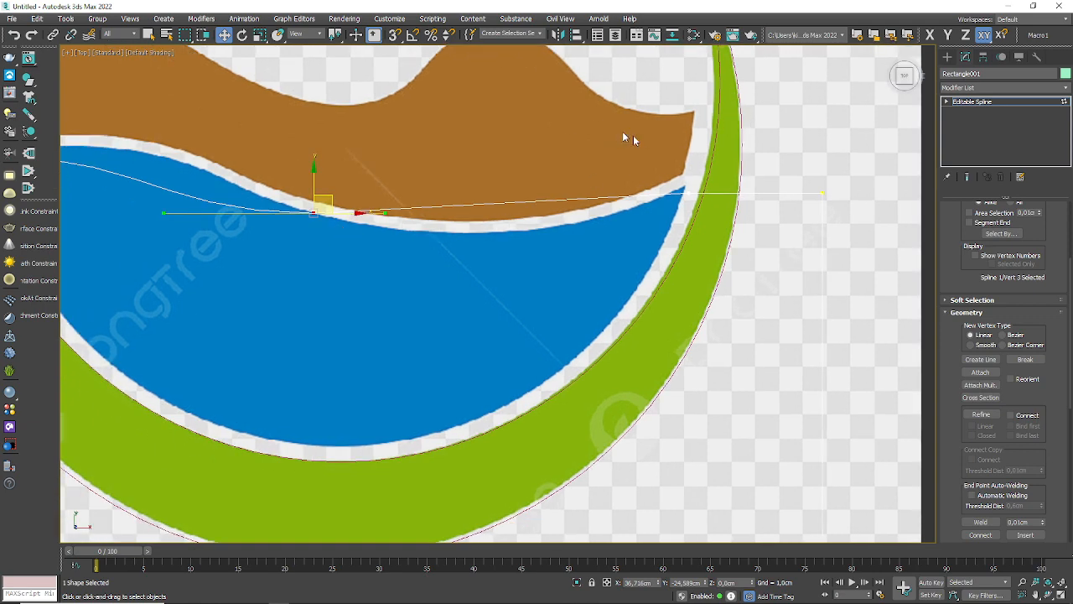
Step: Refine the rectangle spline with a vertex near the right end of its upper edge and move it onto the blue water's right corner
{"action": "left_click_drag", "start_coordinate": [681, 143], "coordinate": [388, 261]}
{"action": "middle_click_drag", "start_coordinate": [373, 258], "coordinate": [531, 252]}
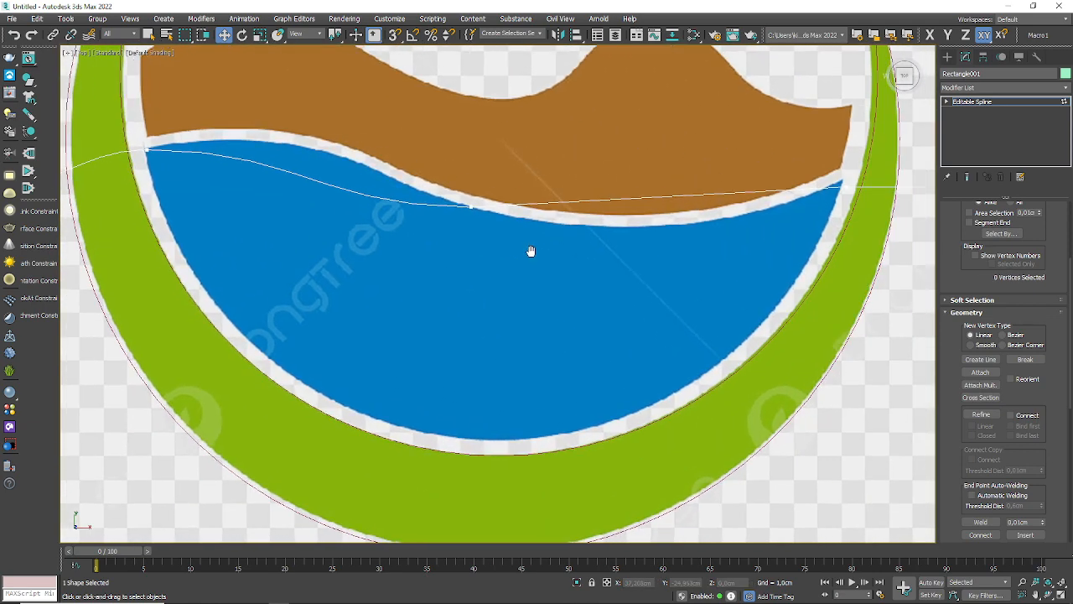
{"action": "left_click", "coordinate": [981, 415]}
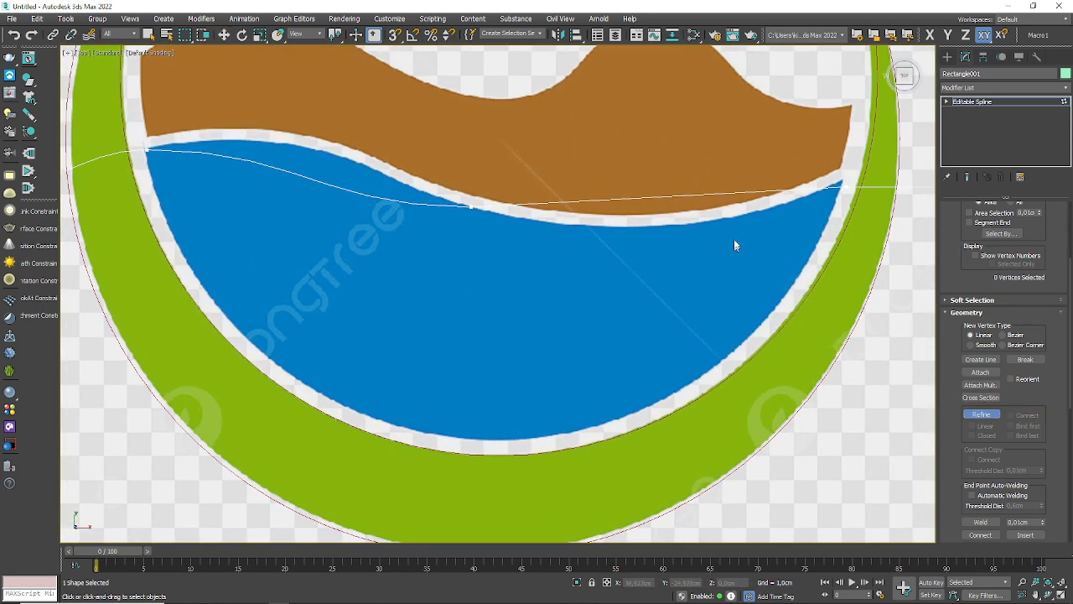
{"action": "left_click", "coordinate": [768, 189]}
{"action": "right_click", "coordinate": [789, 196]}
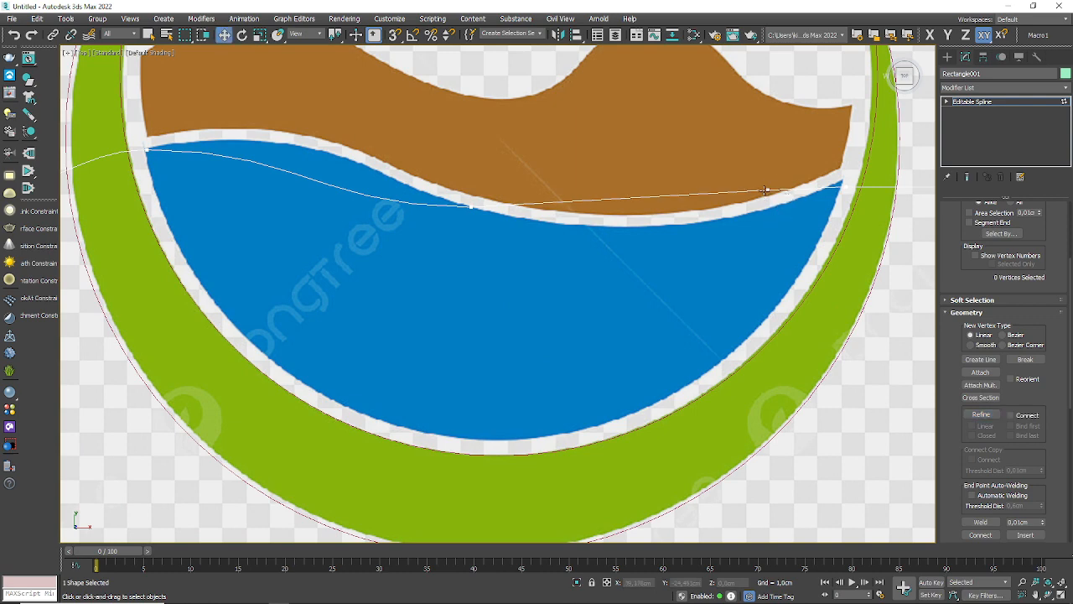
{"action": "left_click", "coordinate": [768, 191]}
{"action": "left_click_drag", "start_coordinate": [785, 182], "coordinate": [859, 169]}
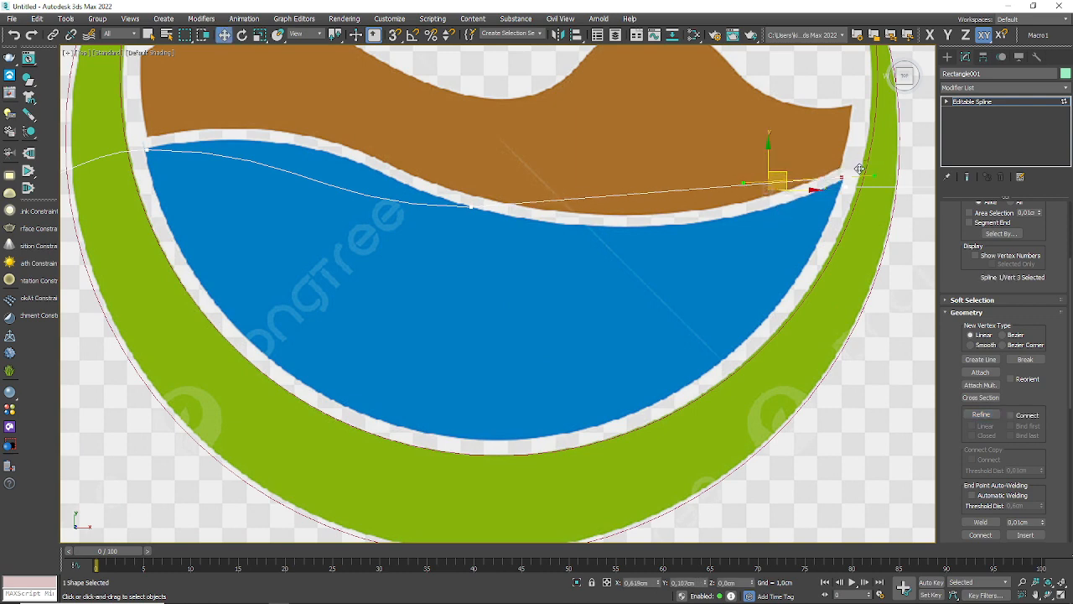
Step: Delete the redundant vertex just below the new one at the blue water's right corner
{"action": "scroll", "coordinate": [860, 169], "scroll_direction": "up", "scroll_amount": 6}
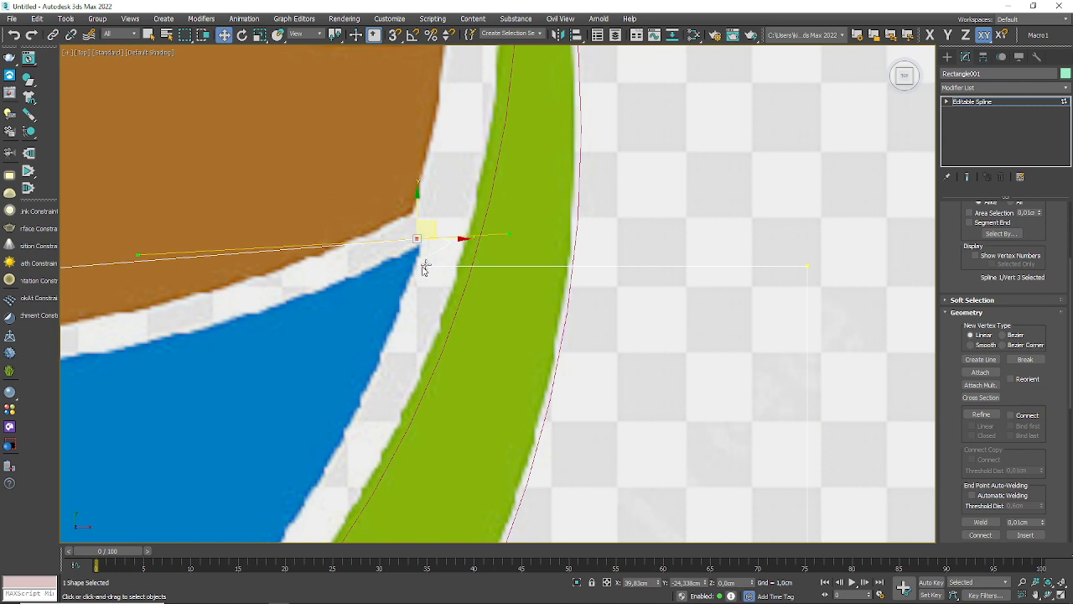
{"action": "left_click", "coordinate": [467, 330]}
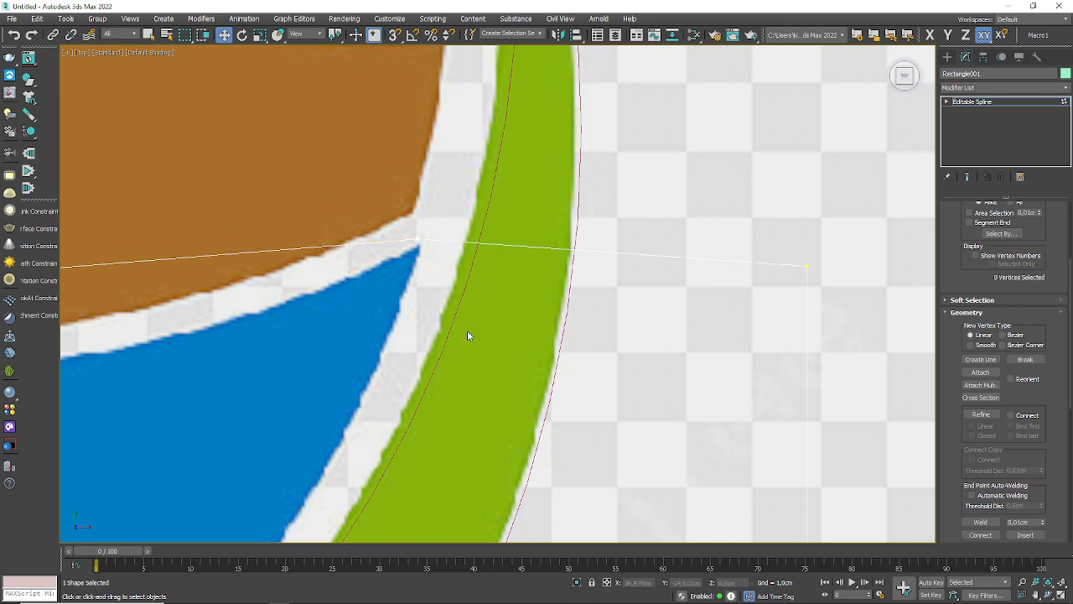
{"action": "left_click", "coordinate": [416, 243]}
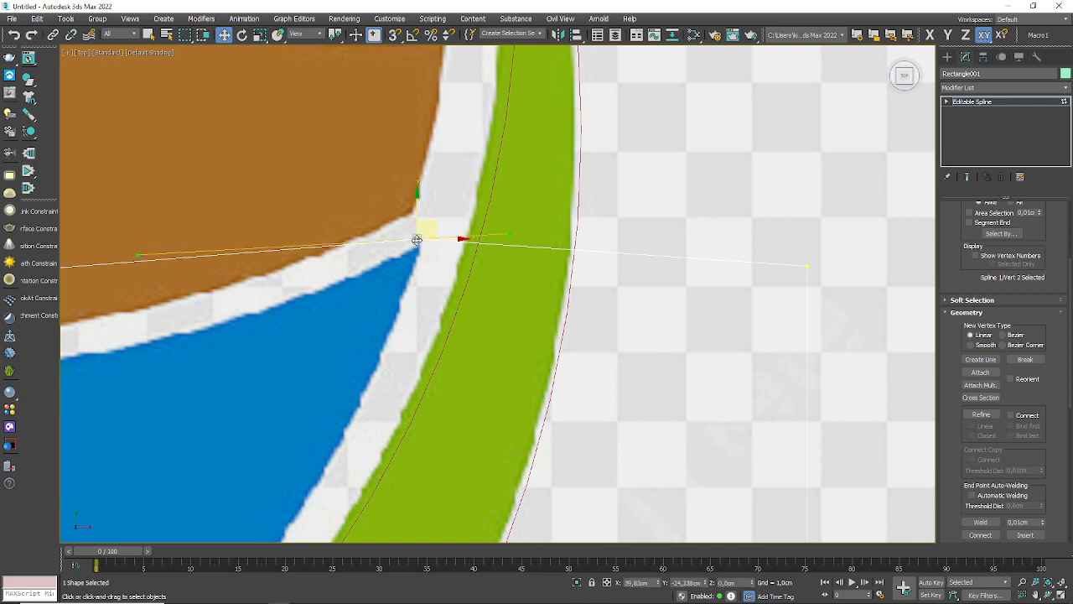
Step: Convert the vertex midway along the wave to Bezier and adjust its handles and position to follow the blue water's upper edge
{"action": "scroll", "coordinate": [431, 233], "scroll_direction": "down", "scroll_amount": 5}
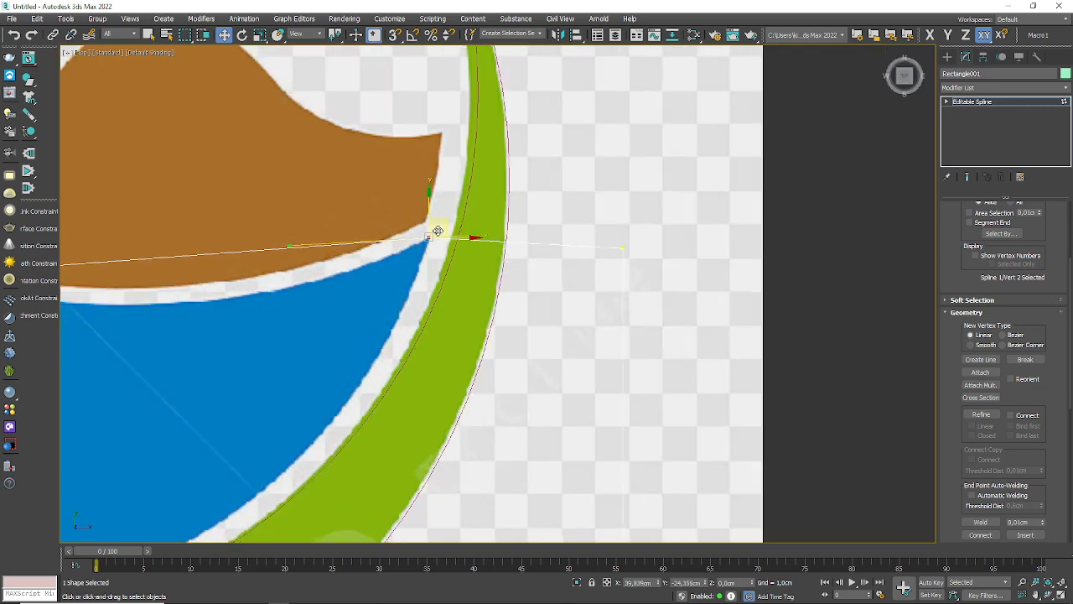
{"action": "middle_click_drag", "start_coordinate": [348, 262], "coordinate": [408, 236]}
{"action": "middle_click_drag", "start_coordinate": [166, 206], "coordinate": [334, 214]}
{"action": "left_click", "coordinate": [357, 245]}
{"action": "right_click", "coordinate": [377, 234]}
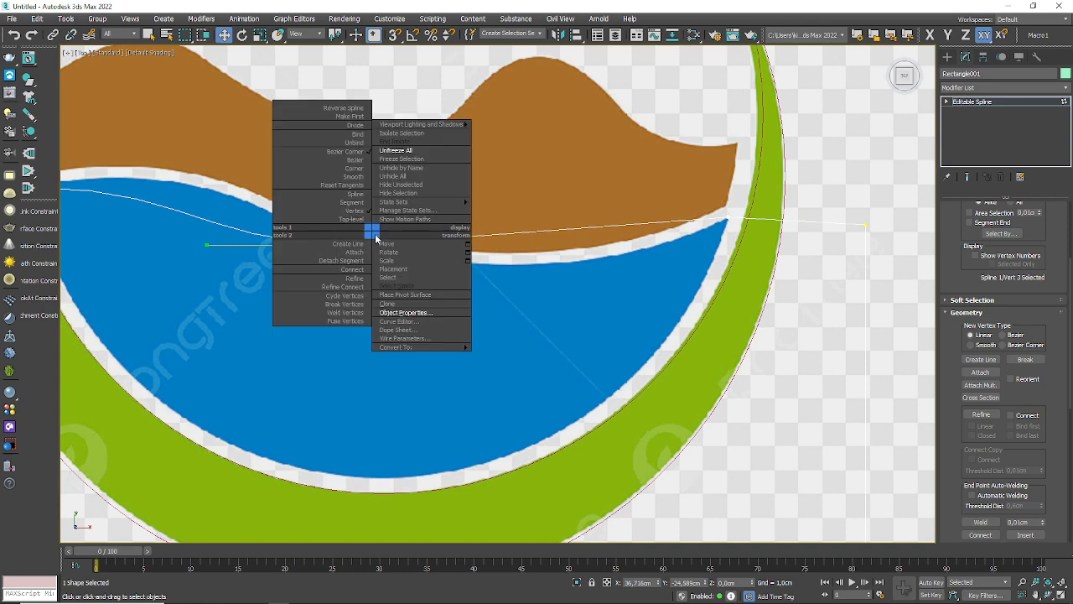
{"action": "left_click", "coordinate": [347, 161]}
{"action": "mouse_move", "coordinate": [223, 248]}
{"action": "middle_mouse_down"}
{"action": "mouse_move", "coordinate": [364, 271]}
{"action": "mouse_move", "coordinate": [386, 288]}
{"action": "middle_mouse_up"}
{"action": "left_click_drag", "start_coordinate": [390, 281], "coordinate": [377, 211]}
{"action": "scroll", "coordinate": [683, 382], "scroll_direction": "up", "scroll_amount": 3}
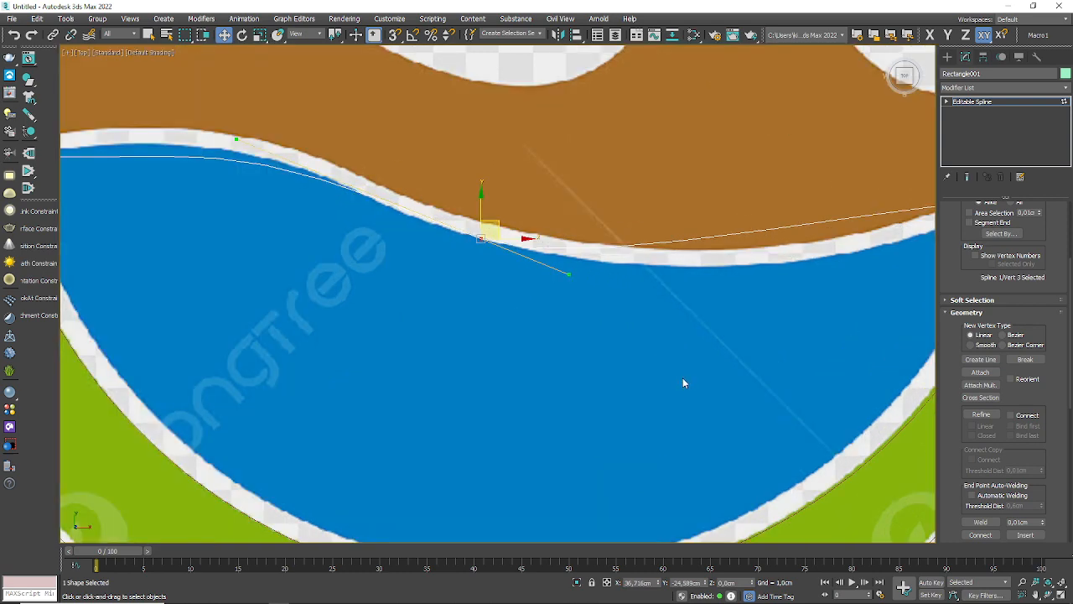
{"action": "left_click_drag", "start_coordinate": [480, 239], "coordinate": [476, 236]}
Step: Adjust the inner tangent handles of the right and left corner vertices so the spline curves along the blue water's upper edge
{"action": "scroll", "coordinate": [702, 376], "scroll_direction": "down", "scroll_amount": 4}
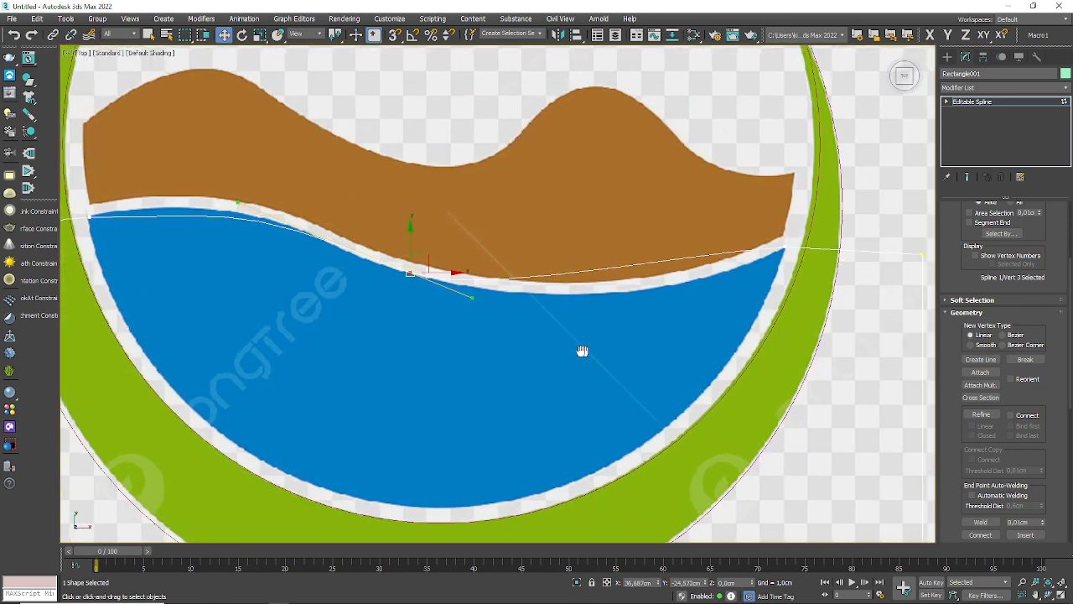
{"action": "left_click", "coordinate": [780, 248]}
{"action": "right_click", "coordinate": [779, 248]}
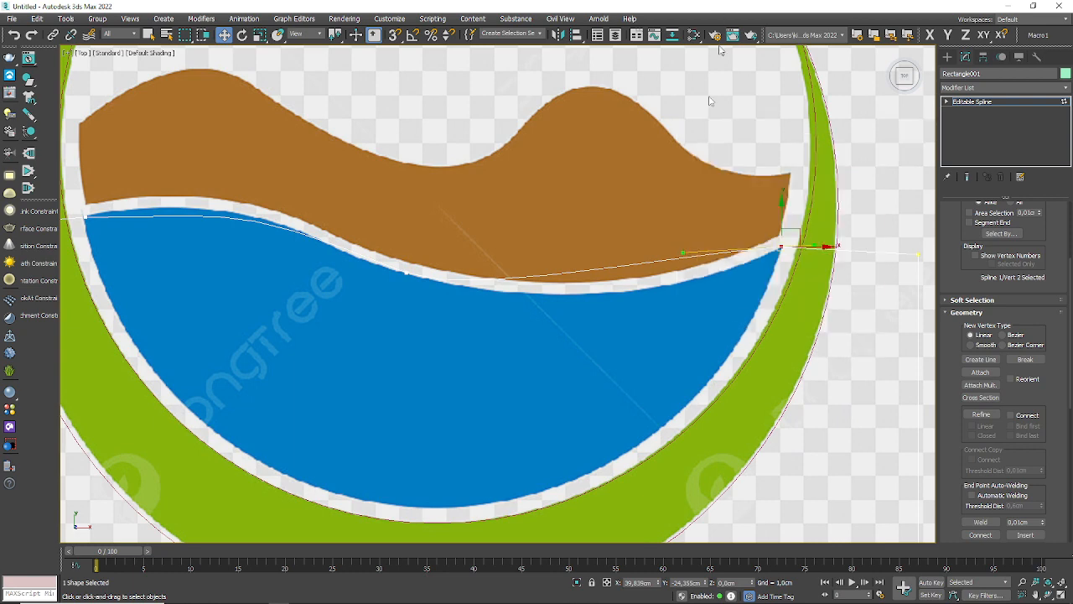
{"action": "left_click_drag", "start_coordinate": [682, 255], "coordinate": [657, 317]}
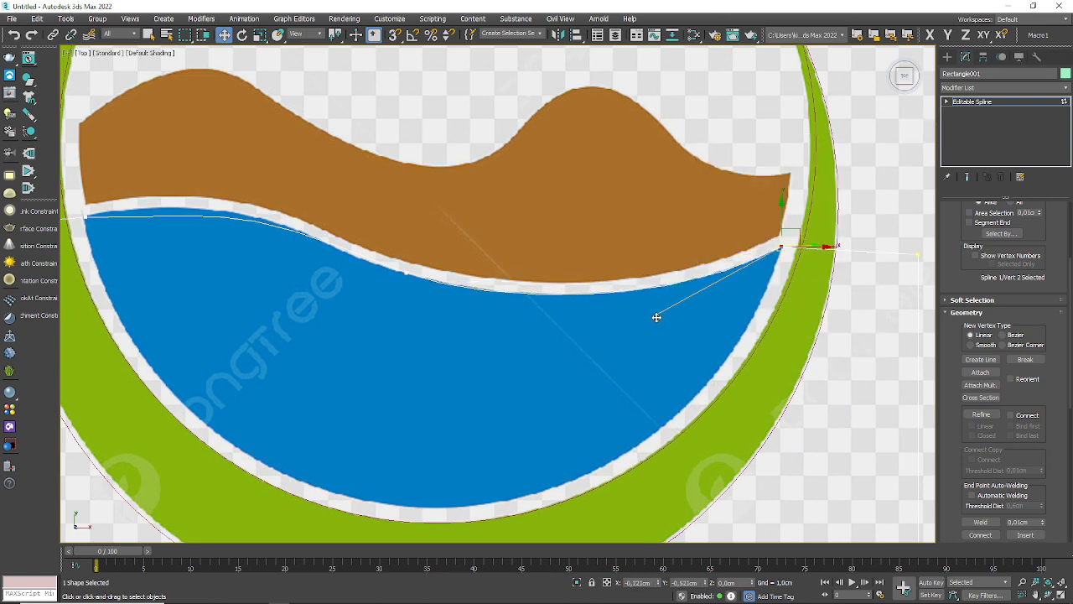
{"action": "middle_click_drag", "start_coordinate": [60, 236], "coordinate": [312, 308]}
{"action": "left_click", "coordinate": [338, 287]}
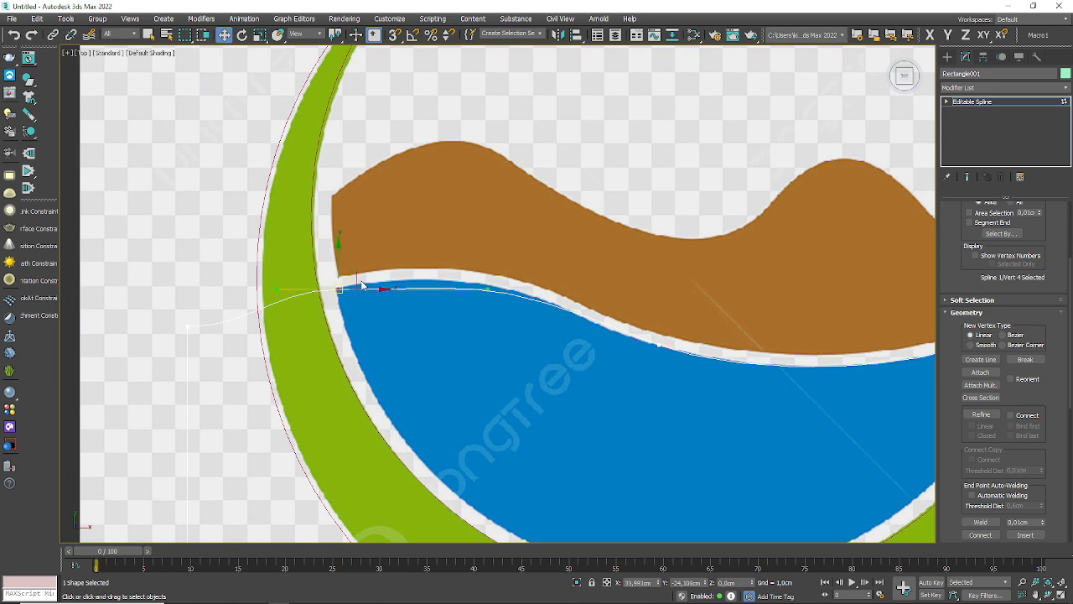
{"action": "left_click_drag", "start_coordinate": [485, 291], "coordinate": [466, 270]}
Step: Fine-tune the mid-wave vertex by moving it slightly left along the edge and reshaping its left tangent handle
{"action": "left_click", "coordinate": [657, 343]}
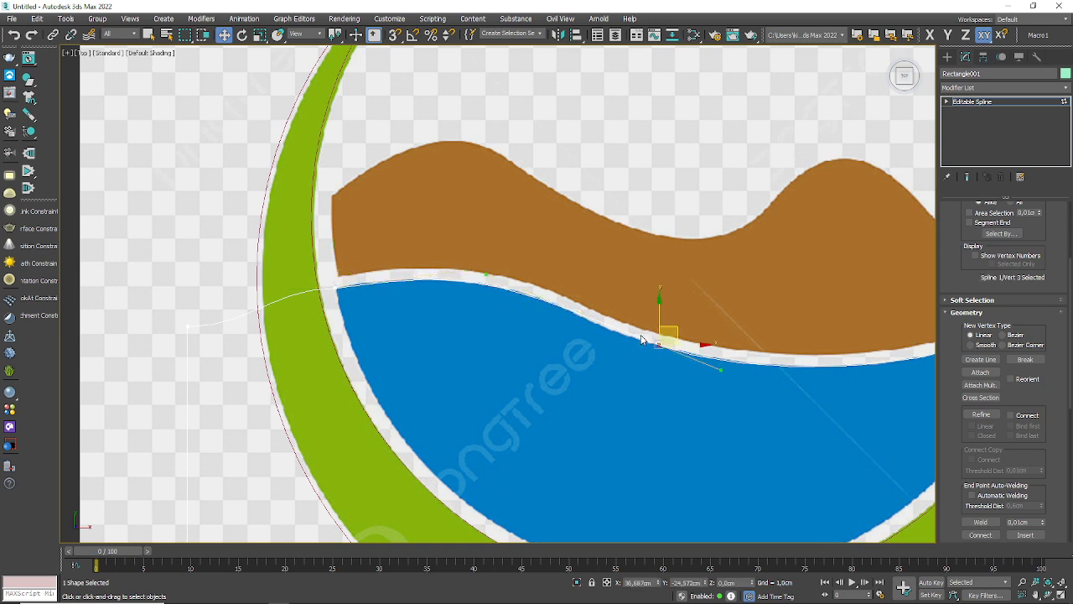
{"action": "scroll", "coordinate": [630, 330], "scroll_direction": "up", "scroll_amount": 5}
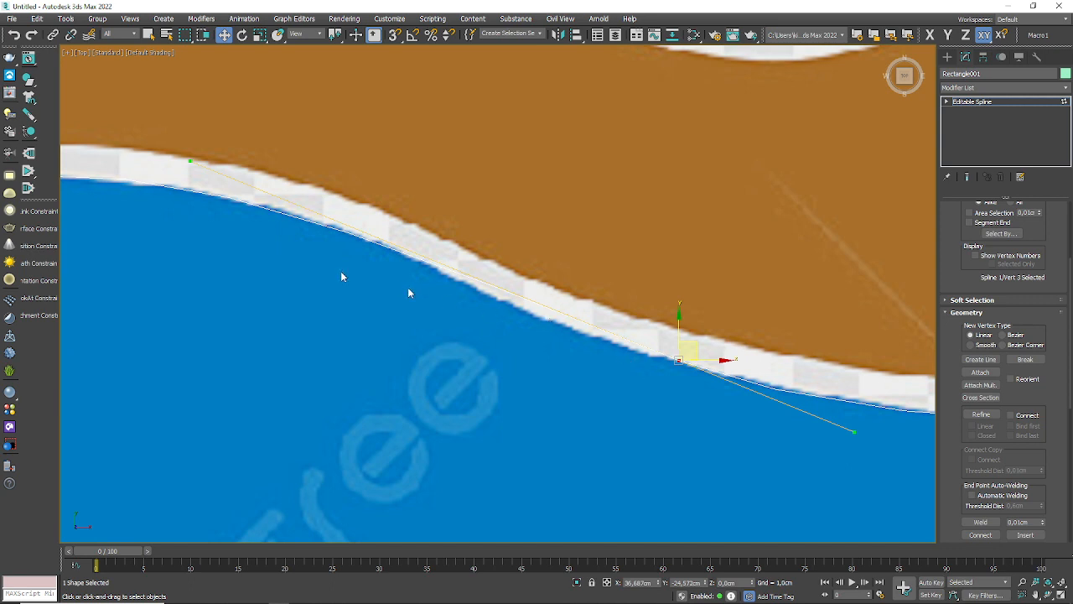
{"action": "left_click_drag", "start_coordinate": [192, 161], "coordinate": [256, 181]}
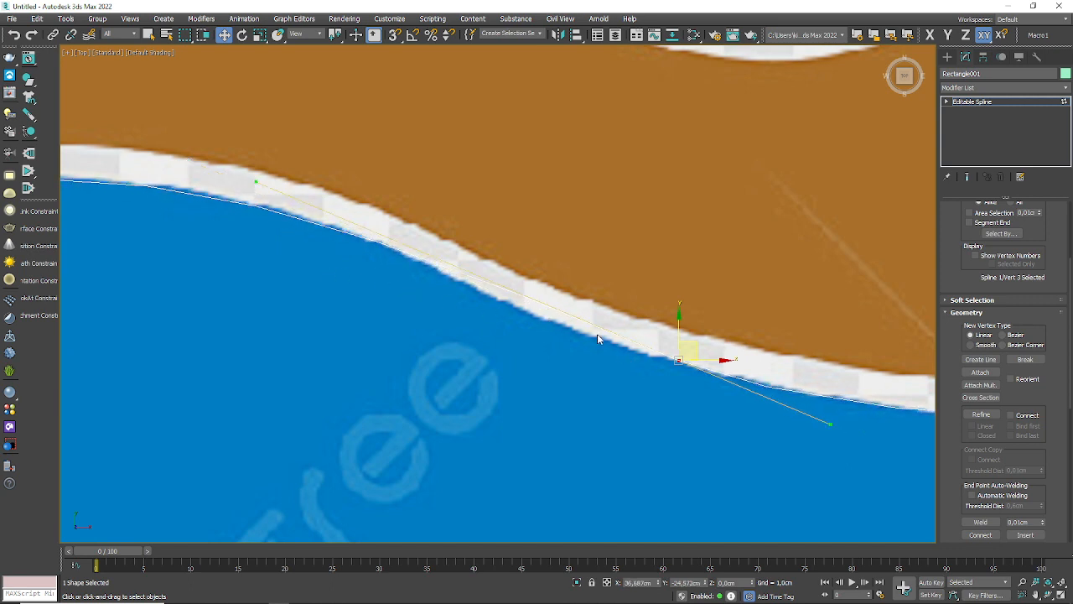
{"action": "left_click_drag", "start_coordinate": [686, 354], "coordinate": [650, 337]}
{"action": "left_click_drag", "start_coordinate": [209, 172], "coordinate": [235, 174]}
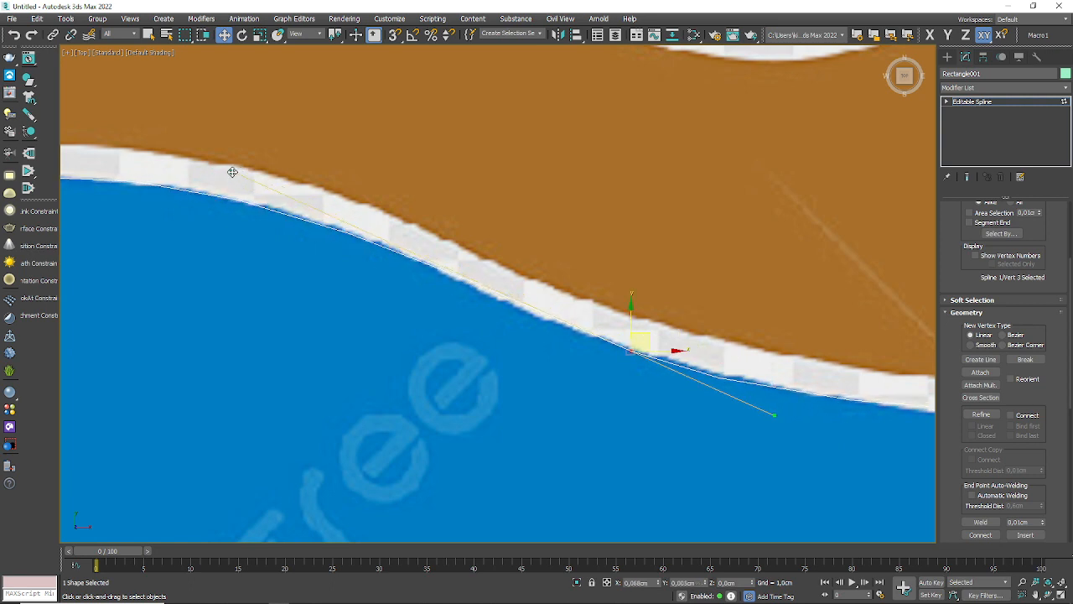
Step: Draw a circle inside the green ring, aligned to the blue water's rounded lower edge, with a radius of 3.086 cm
{"action": "scroll", "coordinate": [411, 297], "scroll_direction": "down", "scroll_amount": 5}
{"action": "middle_click_drag", "start_coordinate": [581, 372], "coordinate": [575, 350]}
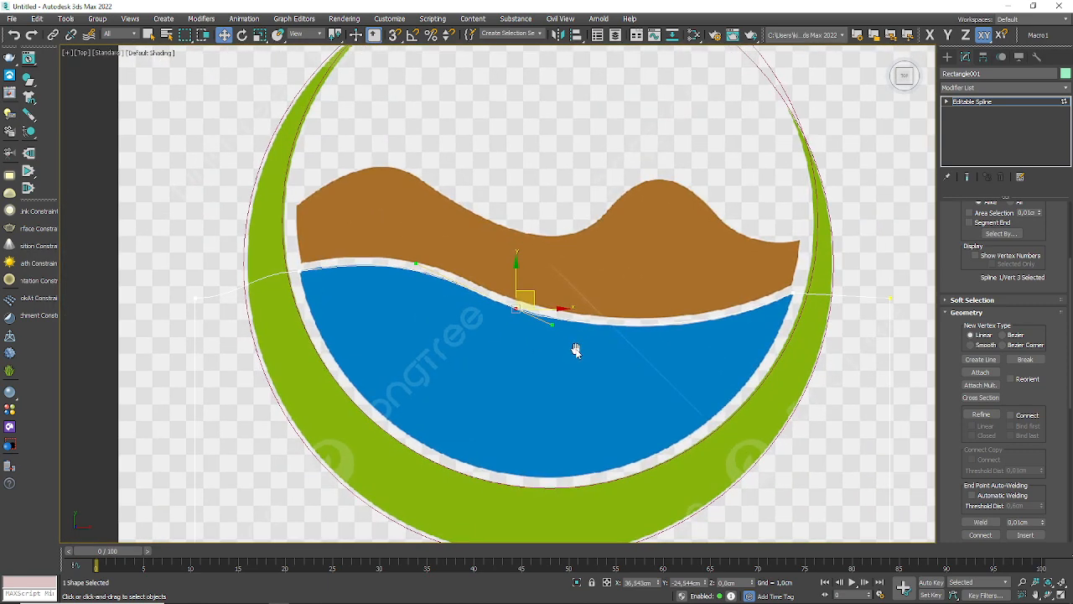
{"action": "left_click", "coordinate": [948, 56]}
{"action": "left_click", "coordinate": [958, 157]}
{"action": "scroll", "coordinate": [446, 318], "scroll_direction": "down", "scroll_amount": 2}
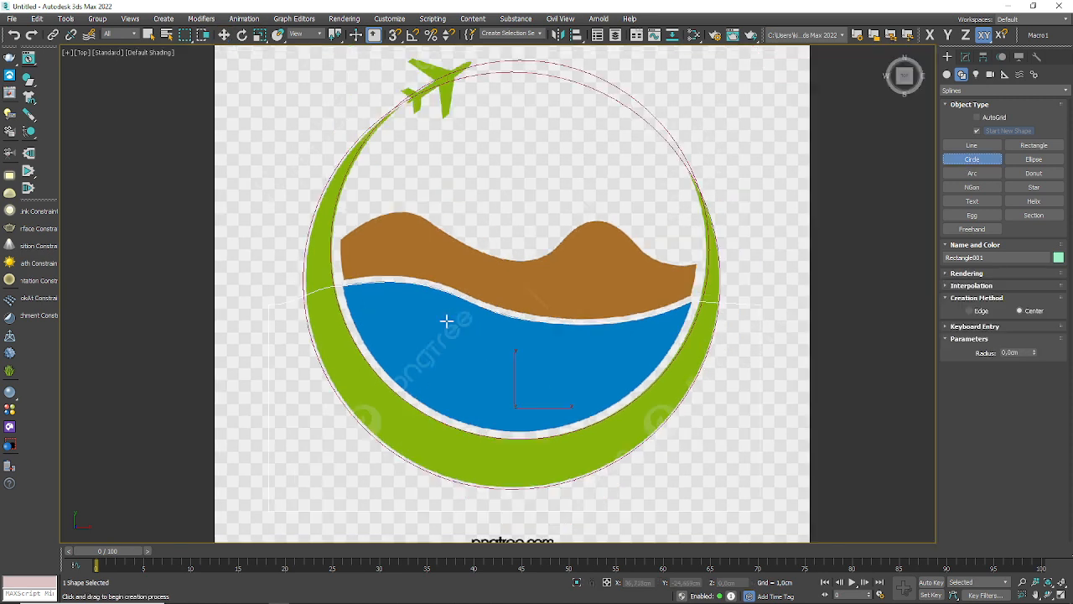
{"action": "left_click_drag", "start_coordinate": [521, 272], "coordinate": [619, 138]}
{"action": "left_click", "coordinate": [224, 34]}
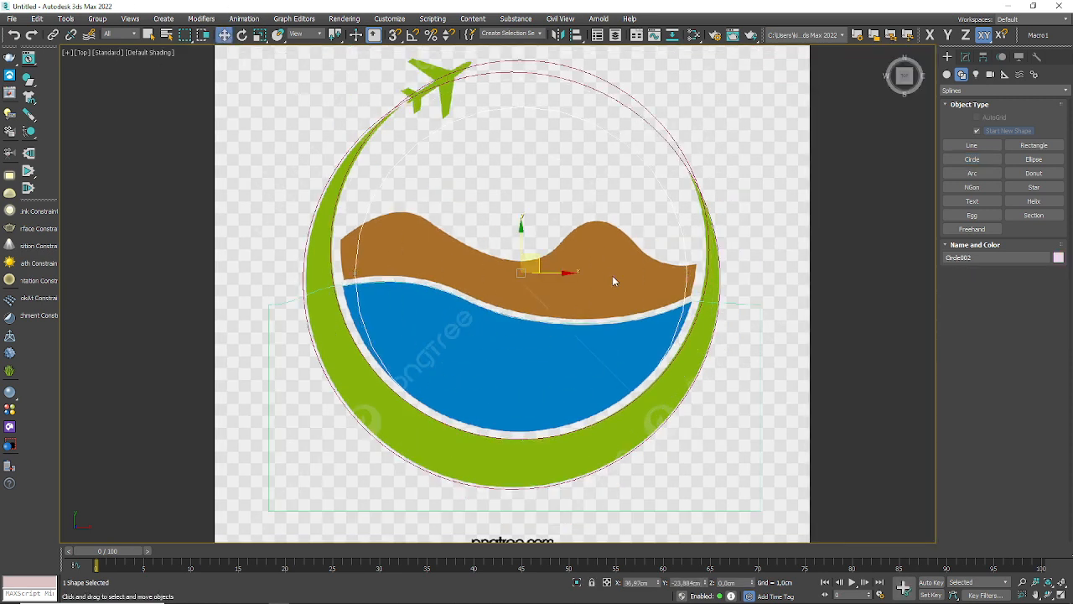
{"action": "left_click_drag", "start_coordinate": [539, 254], "coordinate": [537, 229]}
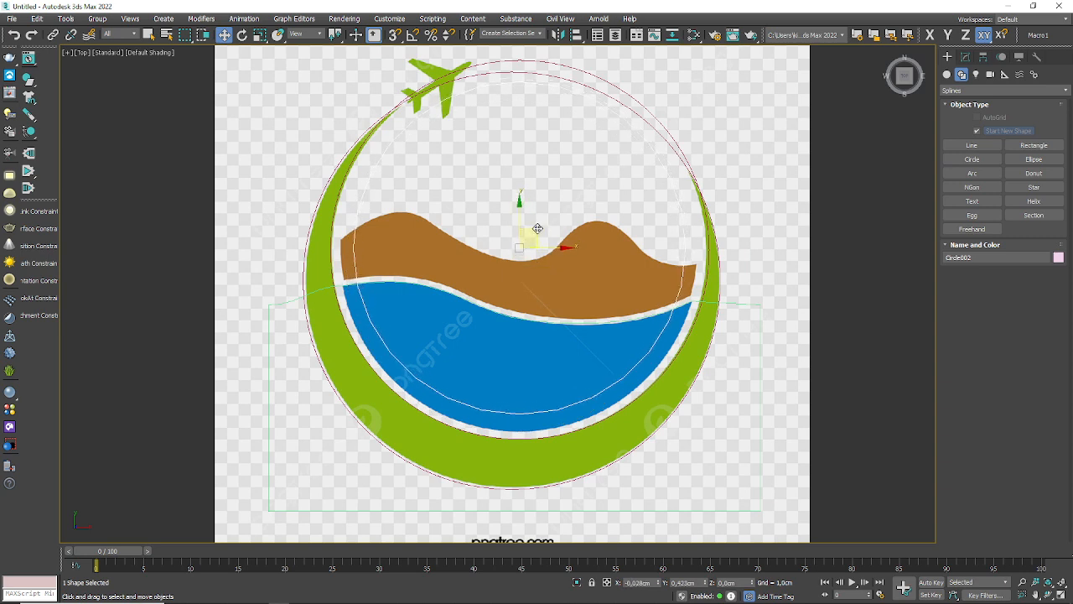
{"action": "left_click", "coordinate": [966, 56]}
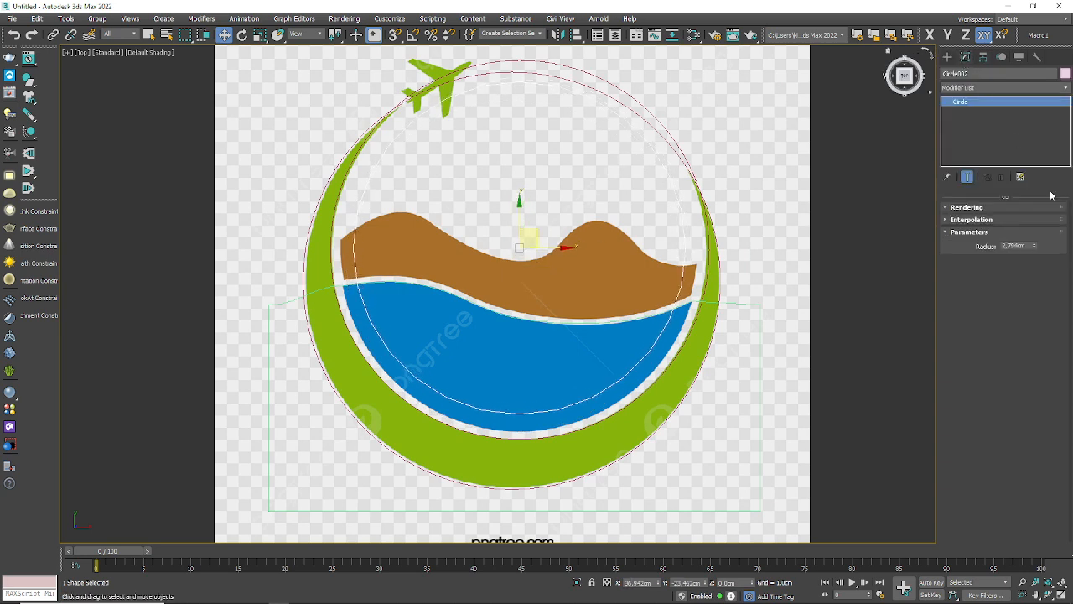
{"action": "left_click_drag", "start_coordinate": [1037, 247], "coordinate": [1037, 247]}
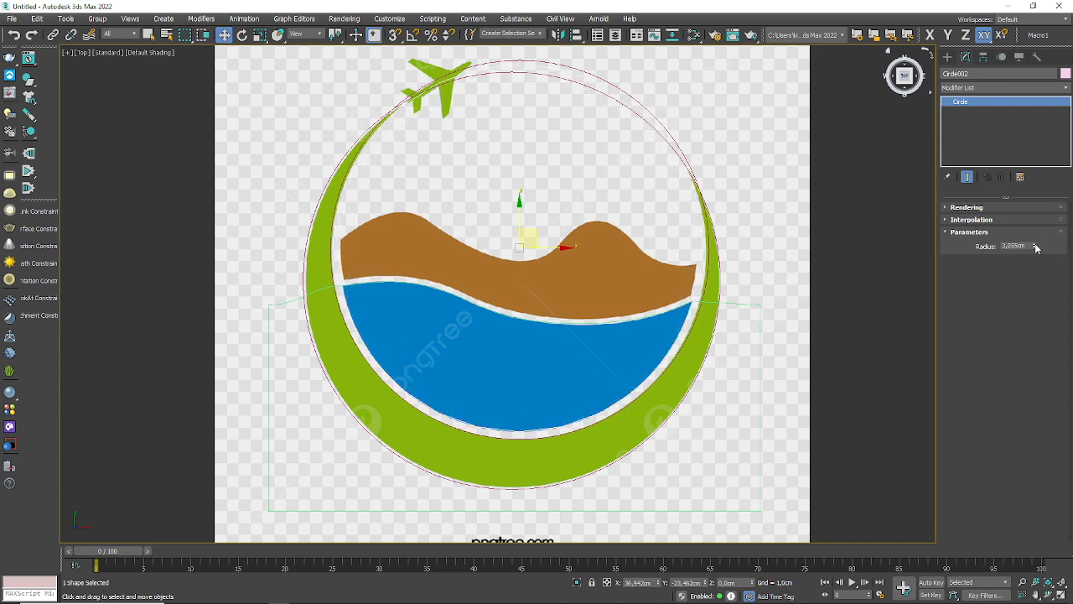
Step: Attach the circle to the edited rectangle spline and select the rectangle's outline at Spline level
{"action": "left_click", "coordinate": [762, 324]}
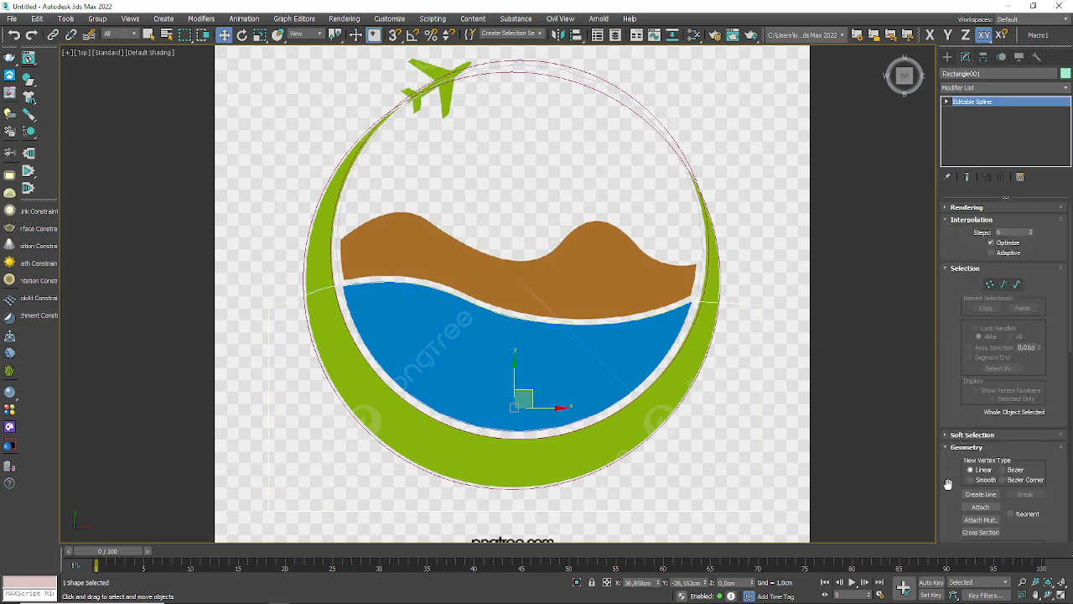
{"action": "left_click", "coordinate": [980, 506]}
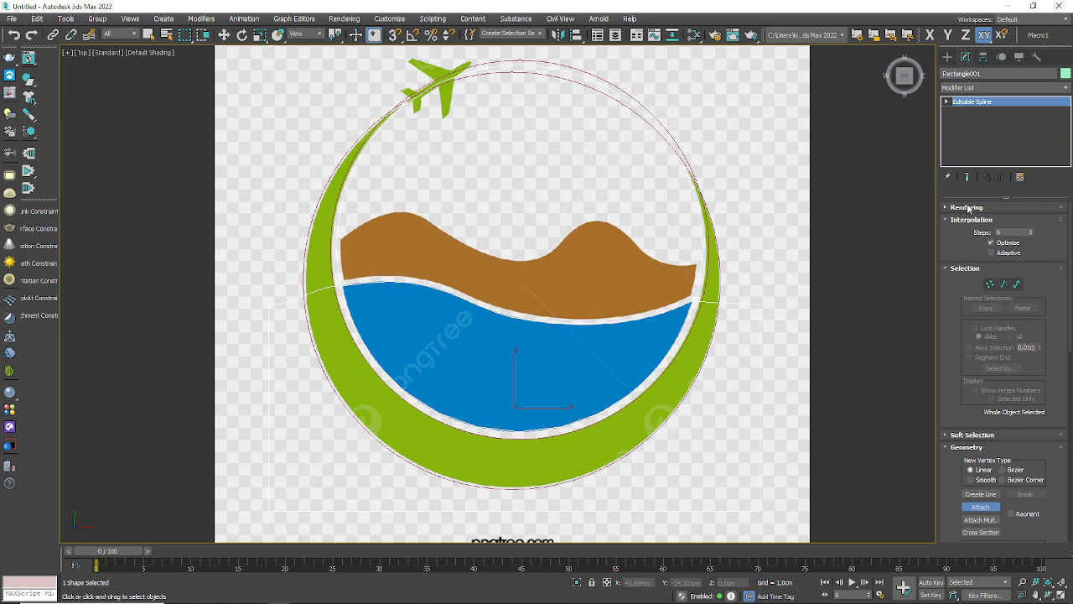
{"action": "left_click", "coordinate": [946, 102]}
{"action": "left_click", "coordinate": [967, 130]}
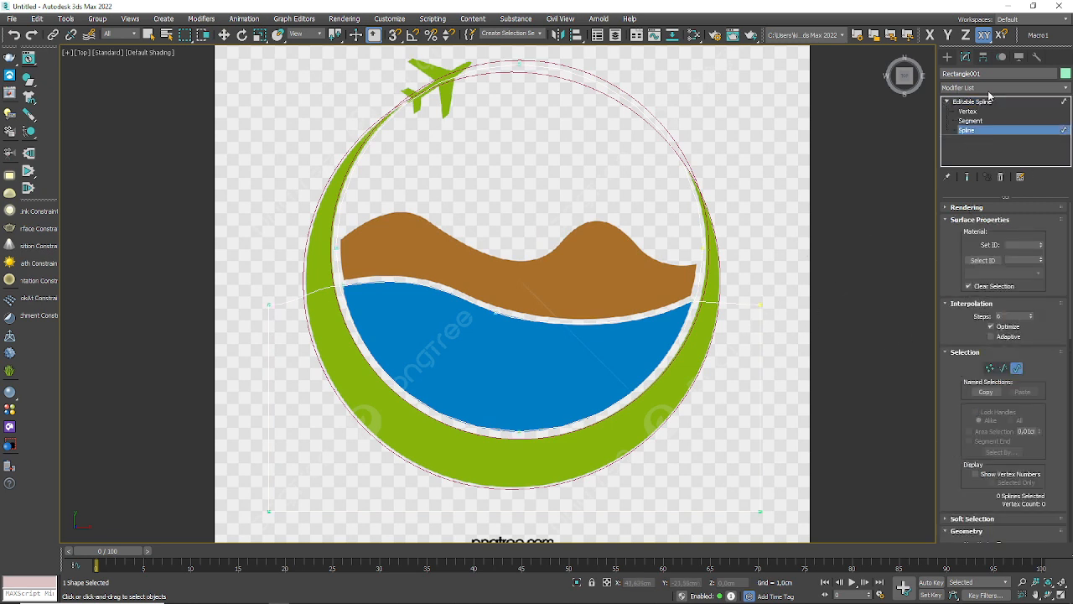
{"action": "key", "text": "w"}
{"action": "left_click", "coordinate": [757, 324]}
Step: Apply a Boolean Intersection between the rectangle outline and the circle to leave only the blue water's shape
{"action": "left_click_drag", "start_coordinate": [949, 393], "coordinate": [928, 5]}
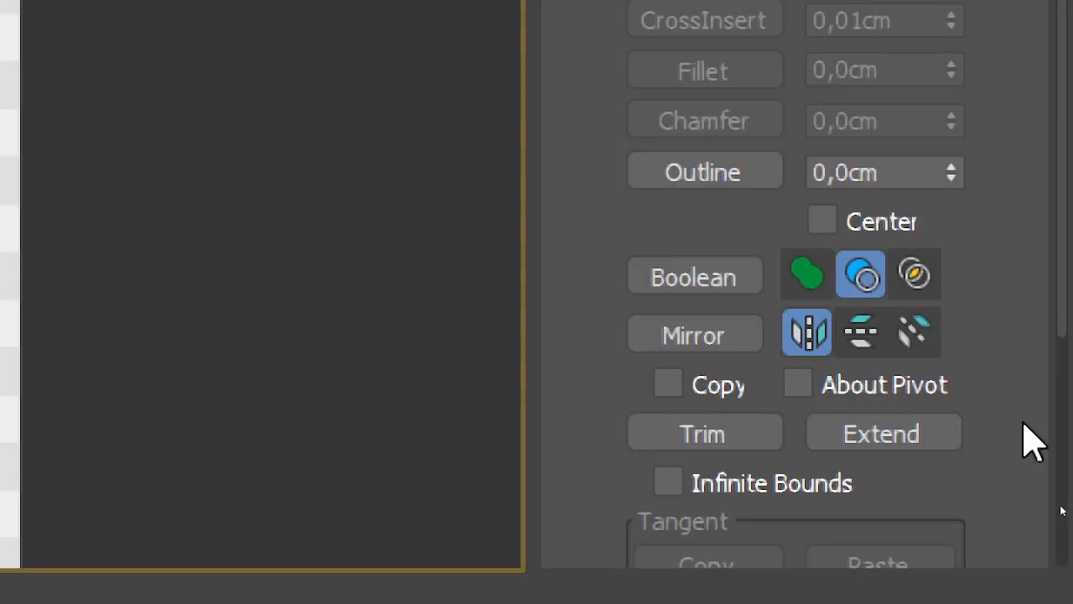
{"action": "left_click", "coordinate": [913, 274]}
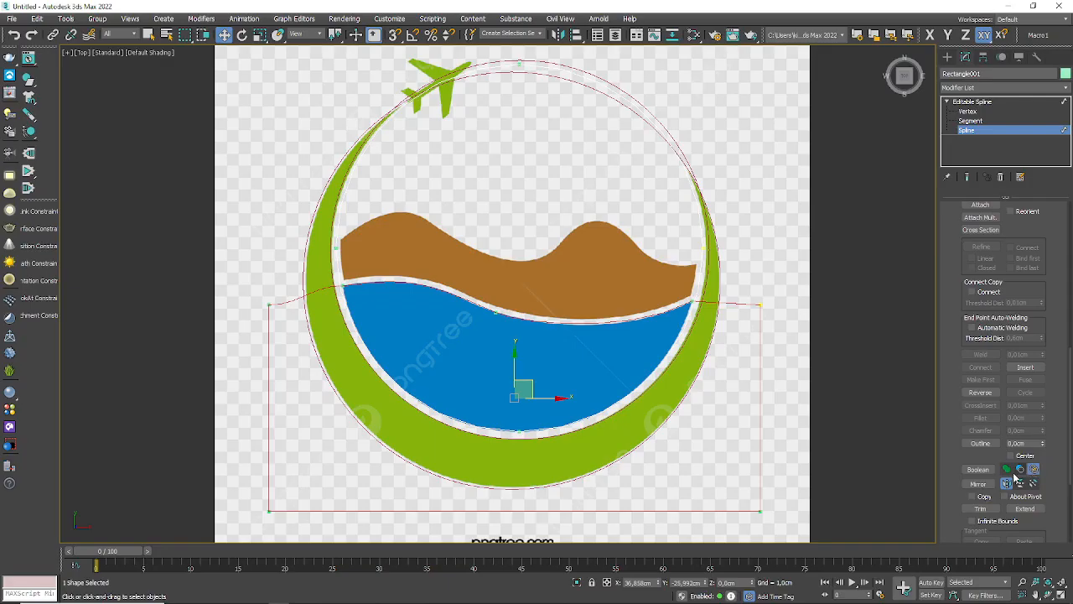
{"action": "left_click", "coordinate": [978, 469]}
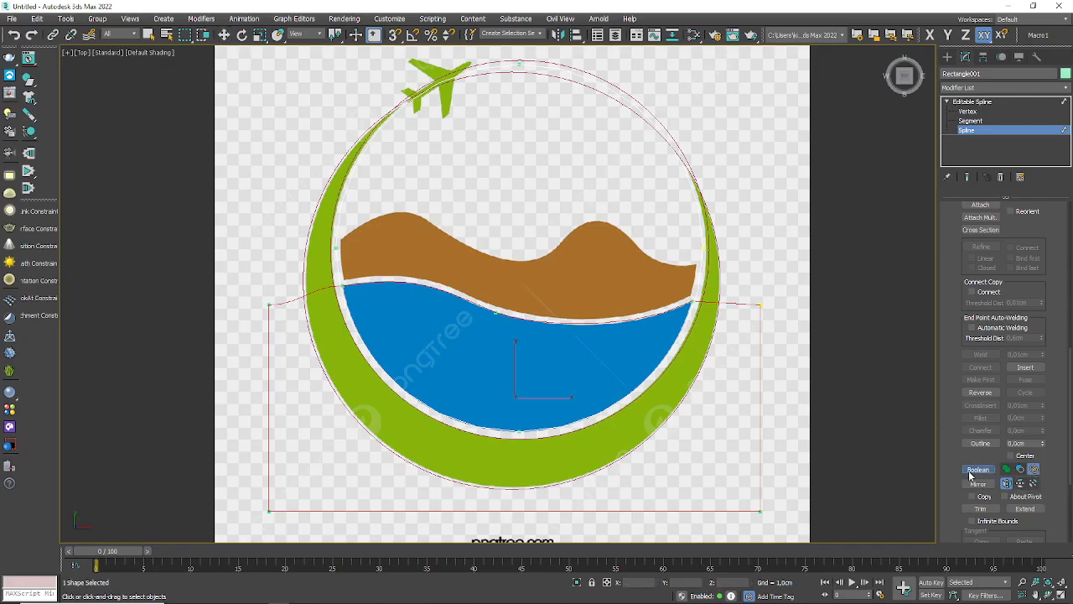
{"action": "left_click", "coordinate": [687, 172]}
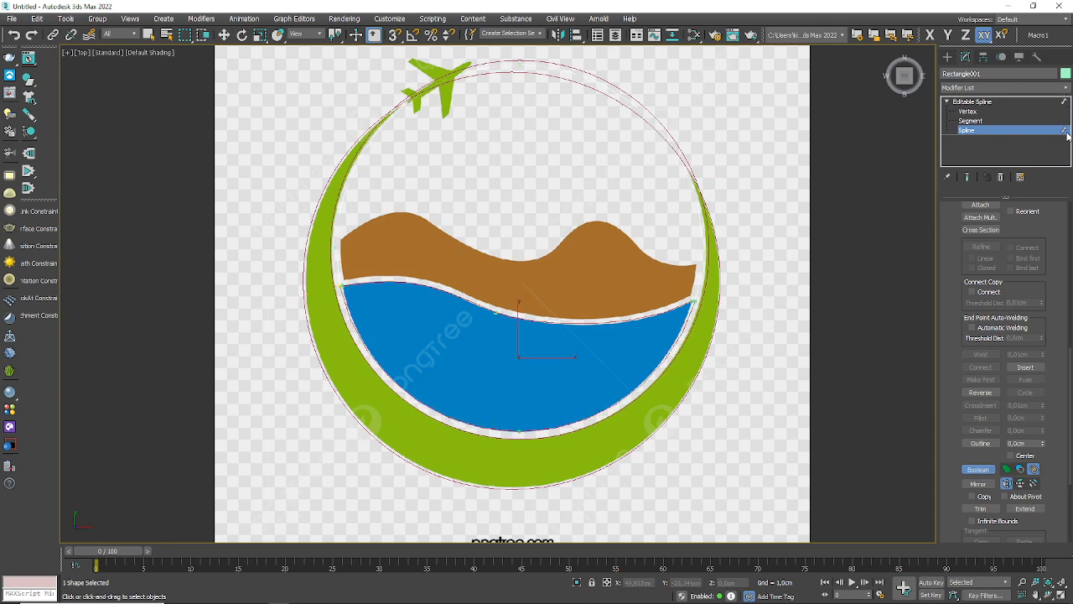
Step: At Vertex level, delete the extra vertex just outside the water outline's right corner
{"action": "scroll", "coordinate": [691, 317], "scroll_direction": "up", "scroll_amount": 5}
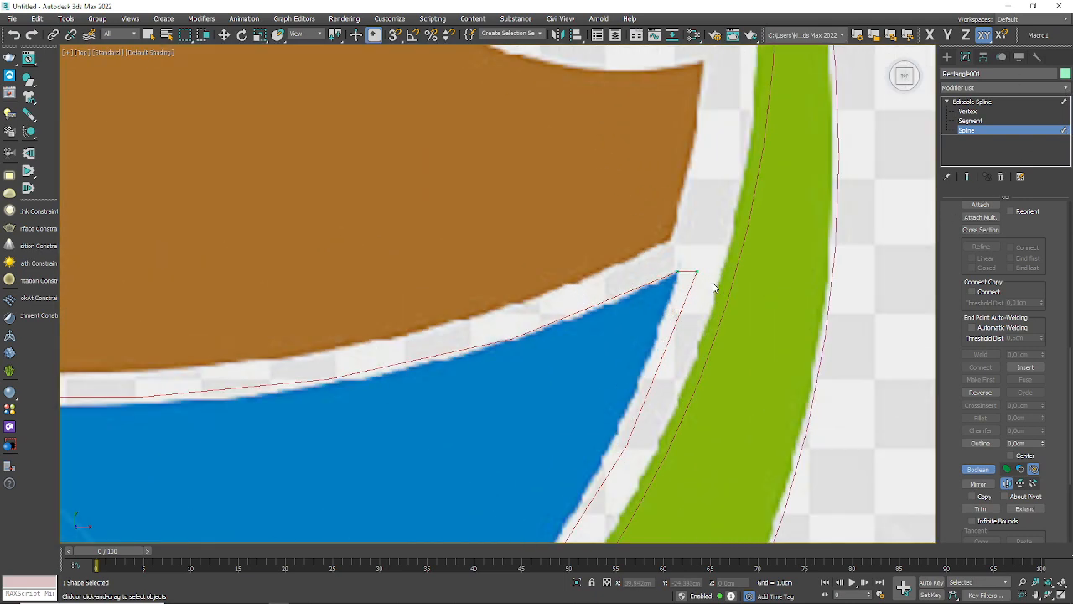
{"action": "left_click", "coordinate": [969, 112]}
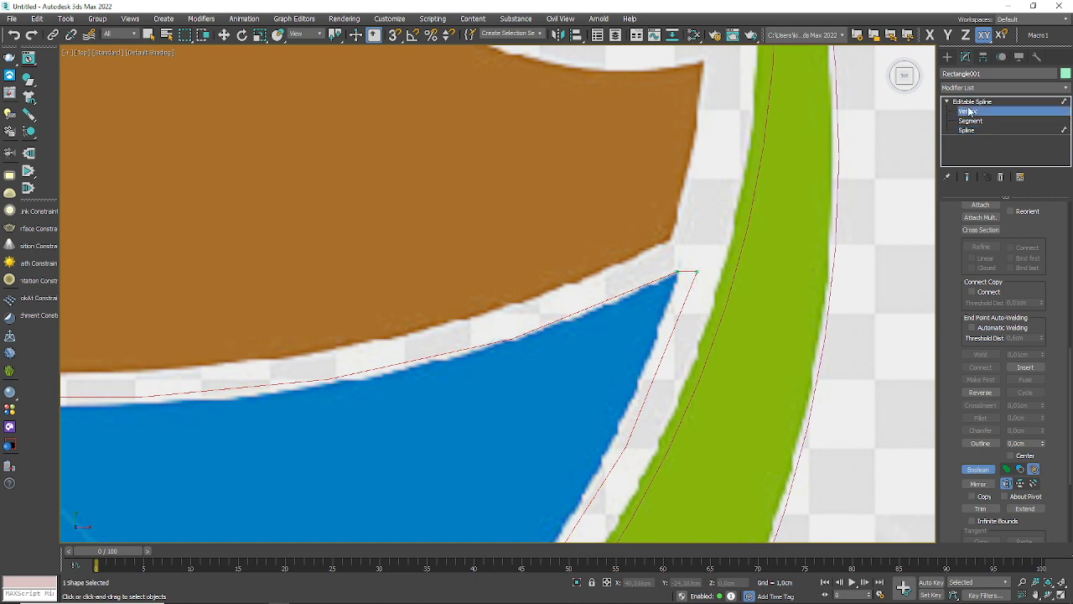
{"action": "left_click", "coordinate": [696, 270]}
{"action": "scroll", "coordinate": [733, 291], "scroll_direction": "down", "scroll_amount": 6}
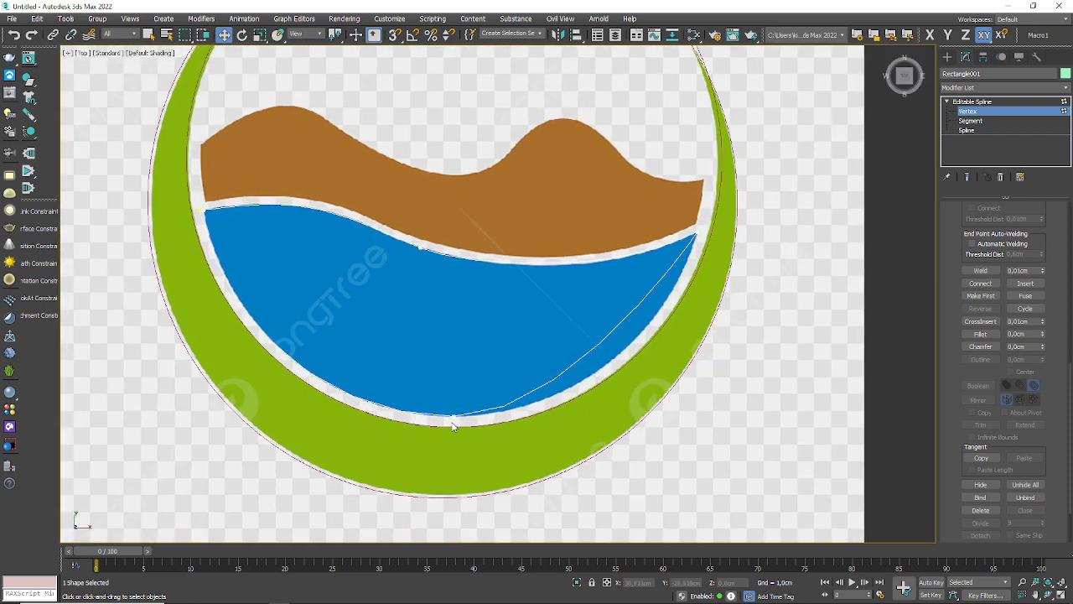
{"action": "left_click", "coordinate": [453, 417]}
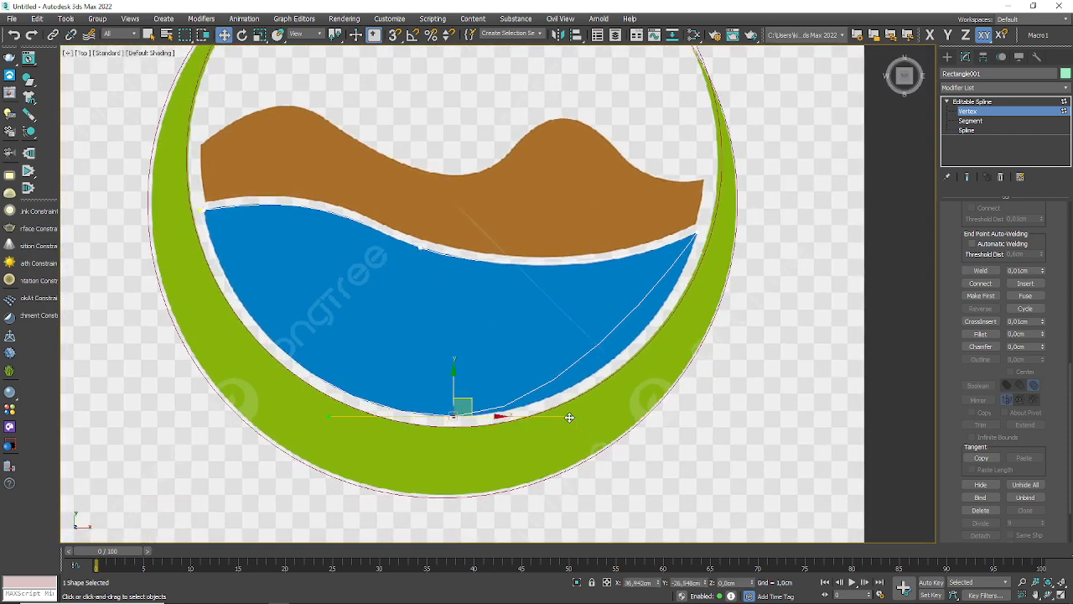
{"action": "mouse_move", "coordinate": [570, 417]}
{"action": "left_mouse_down"}
{"action": "mouse_move", "coordinate": [608, 427]}
{"action": "mouse_move", "coordinate": [570, 417]}
{"action": "left_mouse_up"}
{"action": "left_click", "coordinate": [701, 235]}
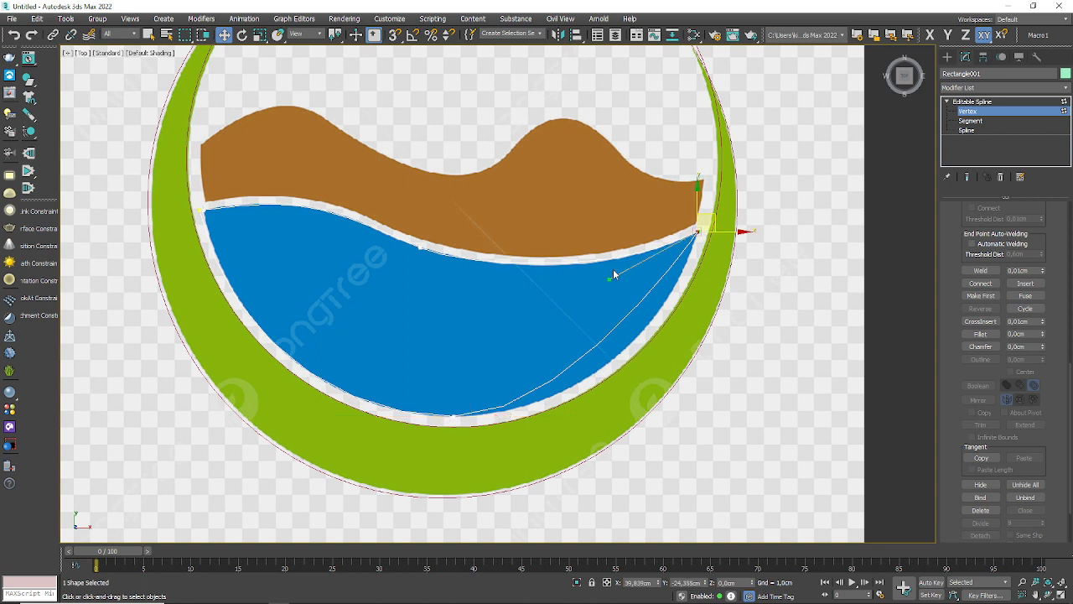
{"action": "left_click_drag", "start_coordinate": [613, 274], "coordinate": [637, 310]}
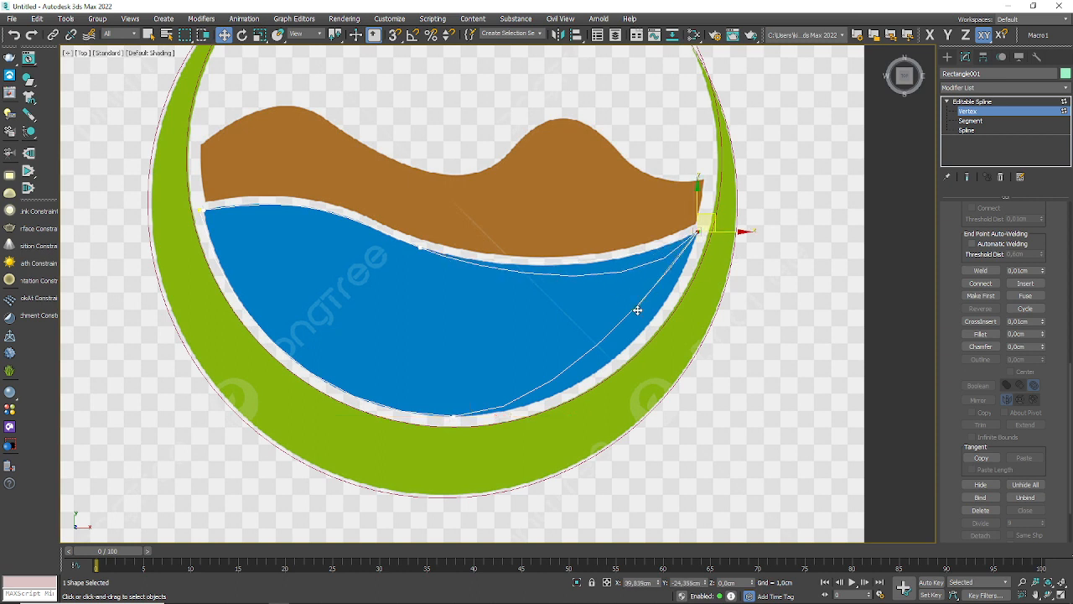
{"action": "key", "text": "ctrl+z"}
Step: Adjust the lower Bezier handle of the water outline's right corner vertex so the curve follows the blue water's rounded edge
{"action": "scroll", "coordinate": [707, 240], "scroll_direction": "up", "scroll_amount": 10}
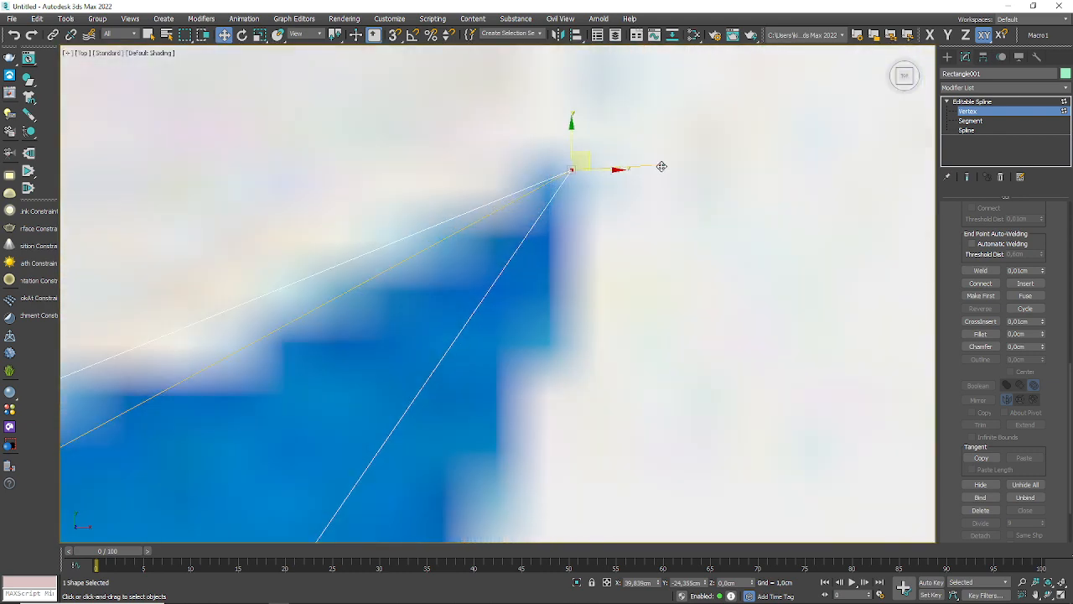
{"action": "left_click_drag", "start_coordinate": [661, 165], "coordinate": [635, 460]}
{"action": "scroll", "coordinate": [689, 224], "scroll_direction": "down", "scroll_amount": 8}
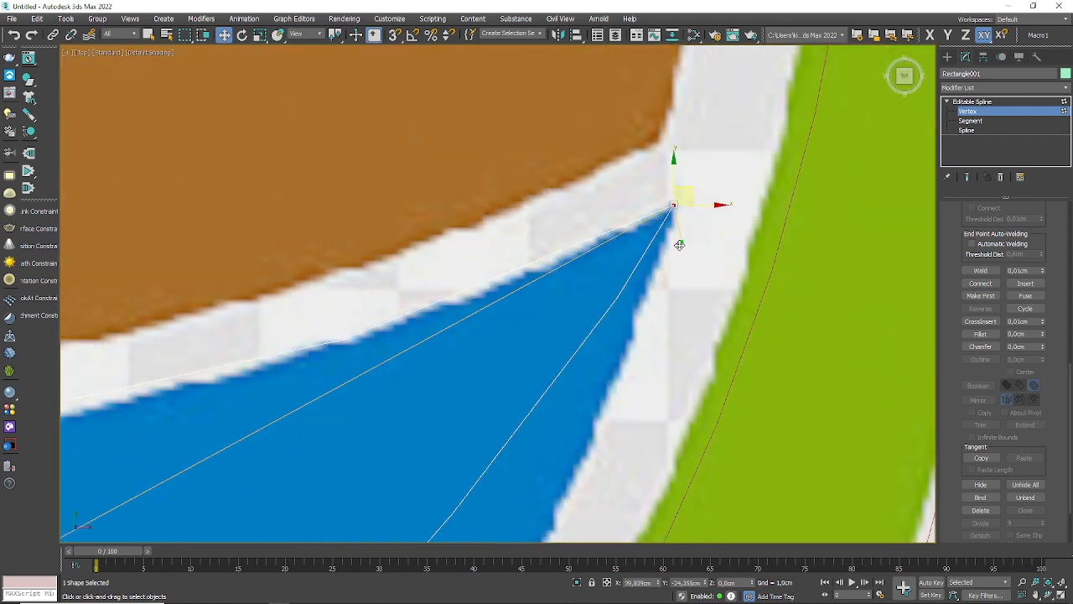
{"action": "left_click_drag", "start_coordinate": [678, 240], "coordinate": [702, 412]}
{"action": "scroll", "coordinate": [662, 295], "scroll_direction": "down", "scroll_amount": 8}
{"action": "scroll", "coordinate": [647, 306], "scroll_direction": "up", "scroll_amount": 5}
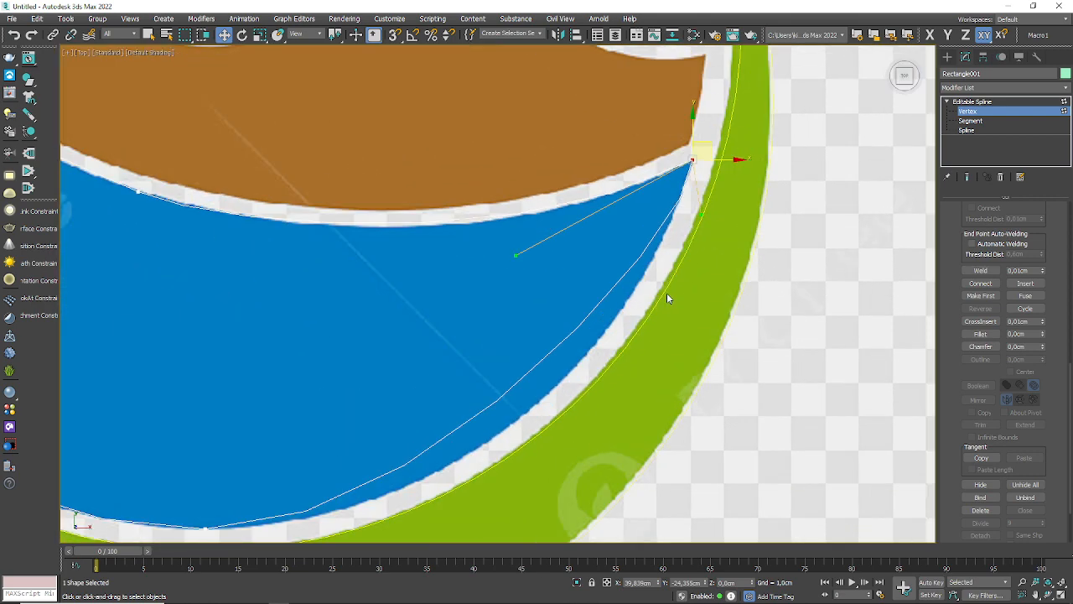
{"action": "left_click_drag", "start_coordinate": [667, 311], "coordinate": [646, 360]}
{"action": "scroll", "coordinate": [453, 235], "scroll_direction": "down", "scroll_amount": 8}
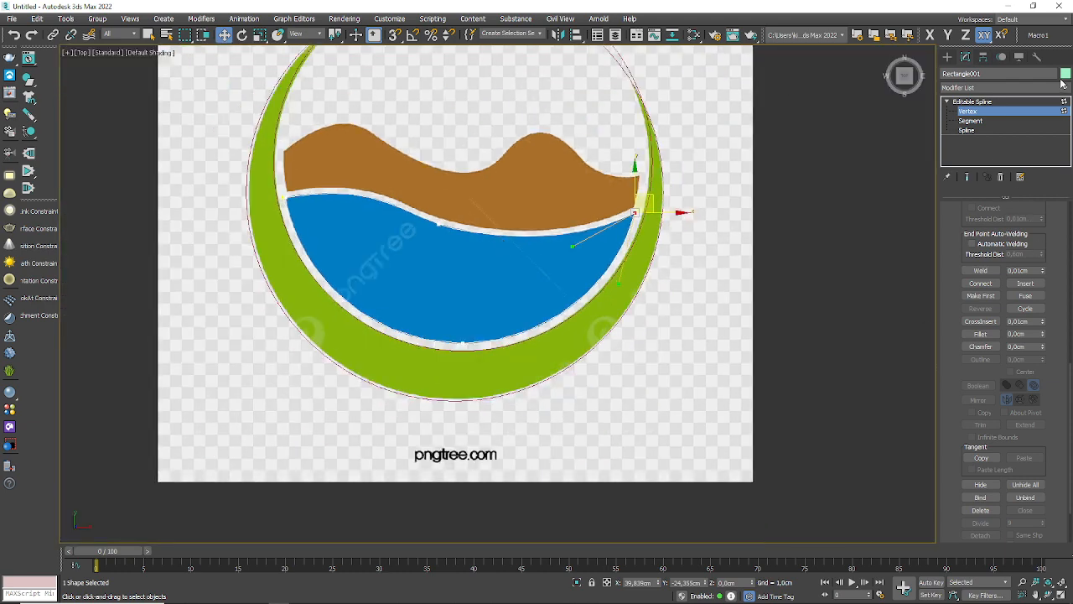
Step: Leave Vertex level of the water outline and set its interpolation steps to 20
{"action": "left_click", "coordinate": [1065, 110]}
{"action": "scroll", "coordinate": [952, 361], "scroll_direction": "up", "scroll_amount": 3}
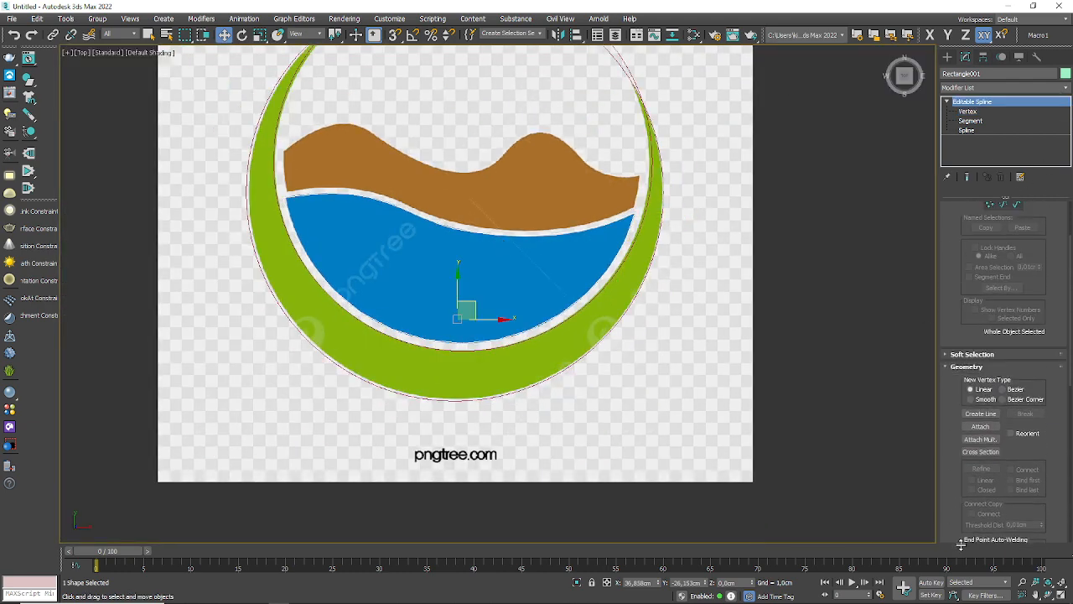
{"action": "scroll", "coordinate": [946, 220], "scroll_direction": "up", "scroll_amount": 3}
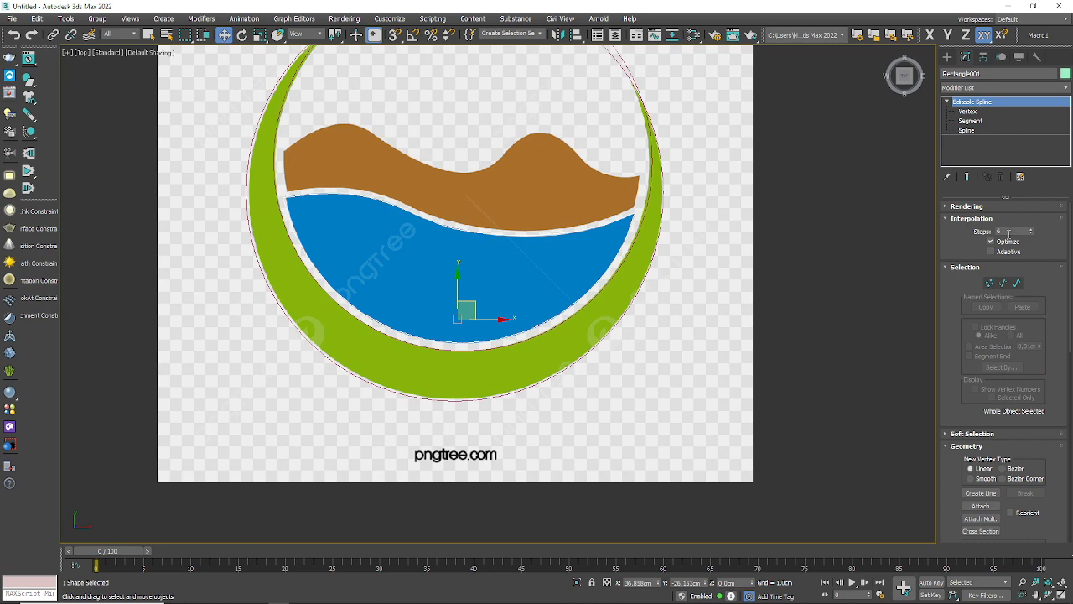
{"action": "type", "text": "20"}
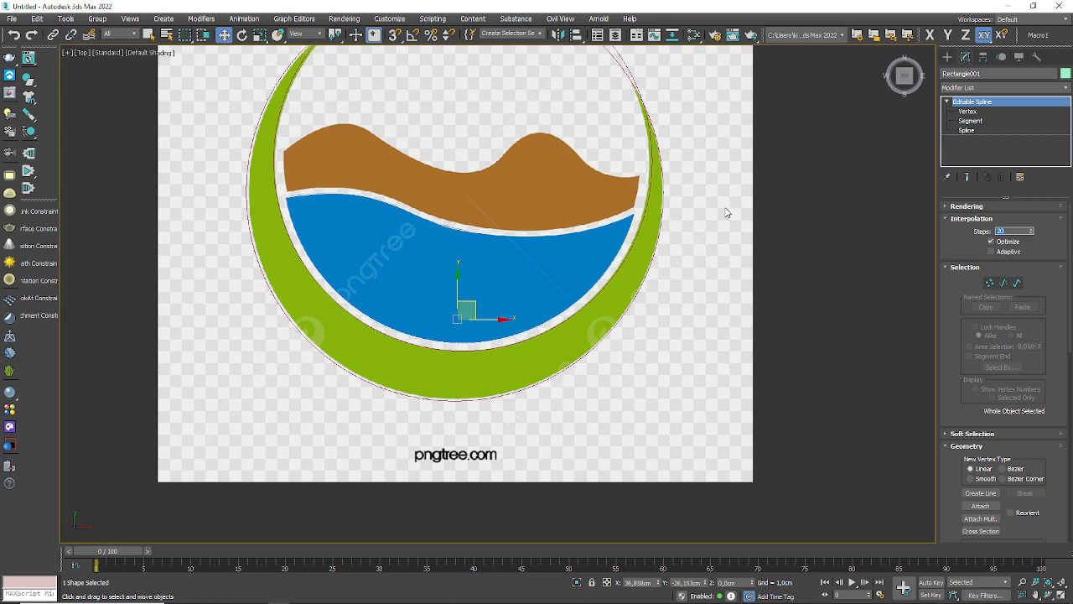
Step: Try a 0.1 cm Extrude modifier on the water and ring shapes together, undo it and clear the selection
{"action": "left_click", "coordinate": [609, 276]}
{"action": "left_click", "coordinate": [606, 276], "text": "ctrl"}
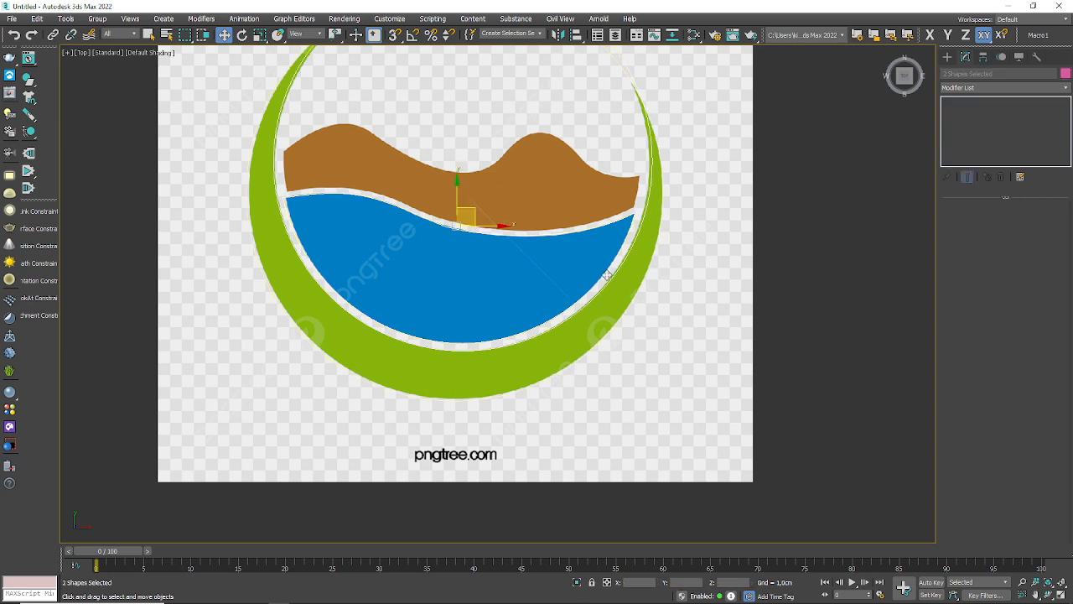
{"action": "left_click", "coordinate": [1062, 88]}
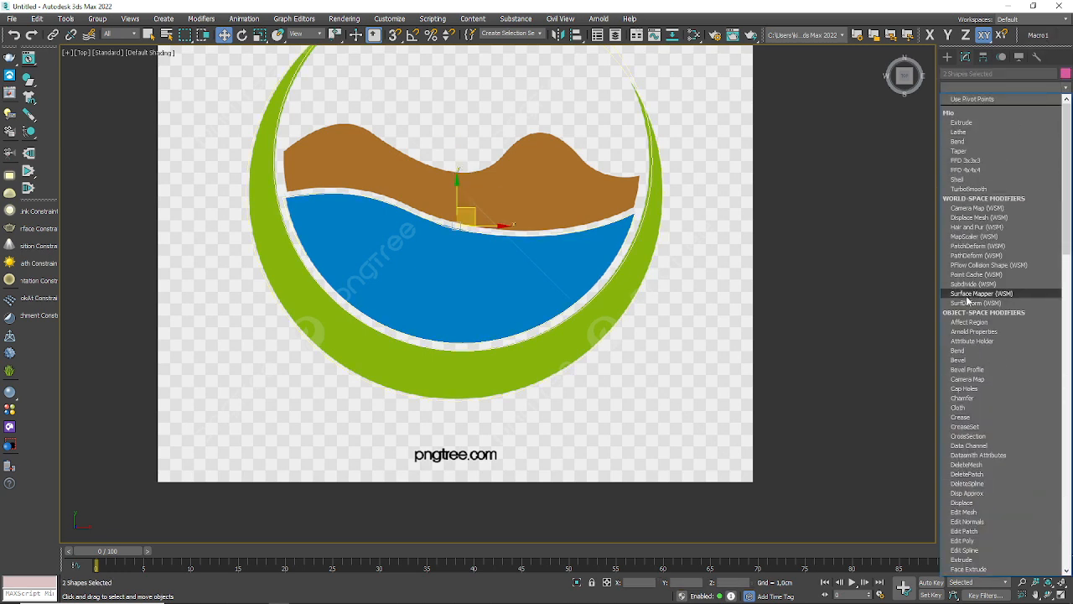
{"action": "left_click", "coordinate": [962, 559]}
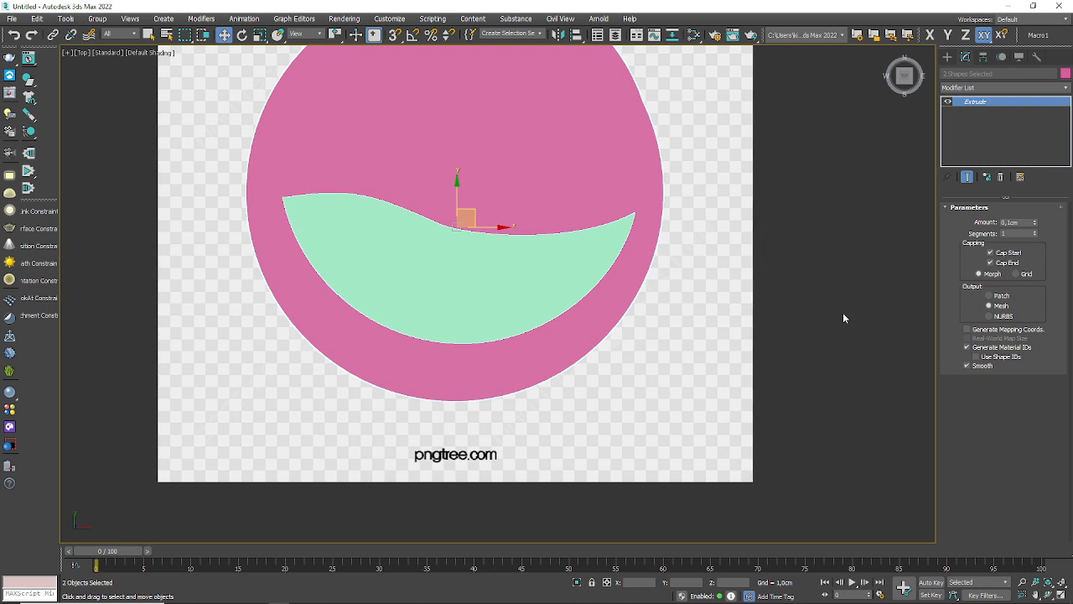
{"action": "middle_click_drag", "start_coordinate": [743, 261], "coordinate": [740, 401]}
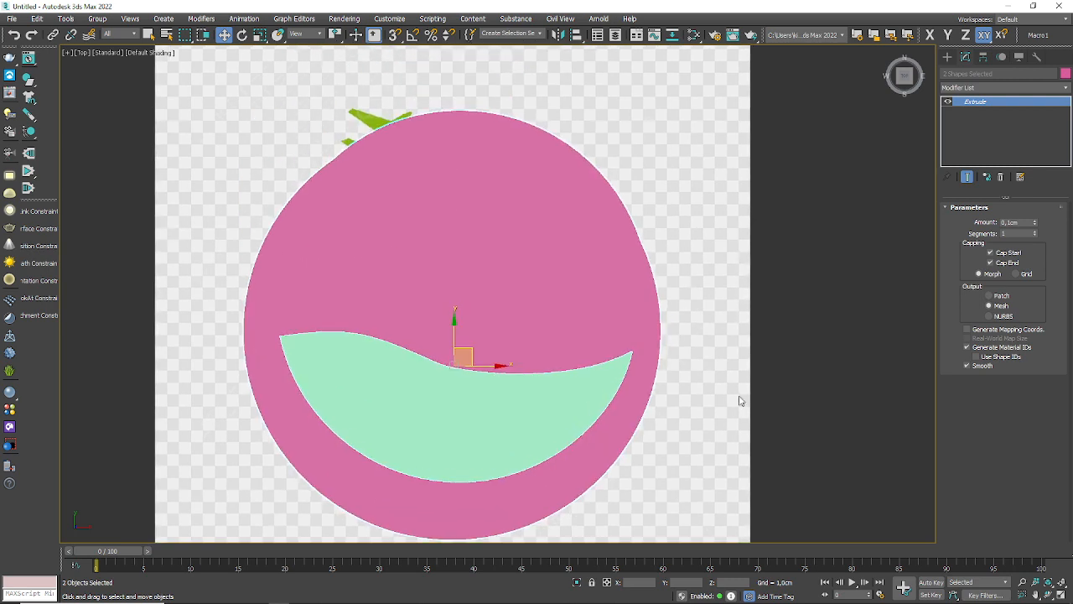
{"action": "key", "text": "ctrl+z"}
{"action": "left_click", "coordinate": [709, 251]}
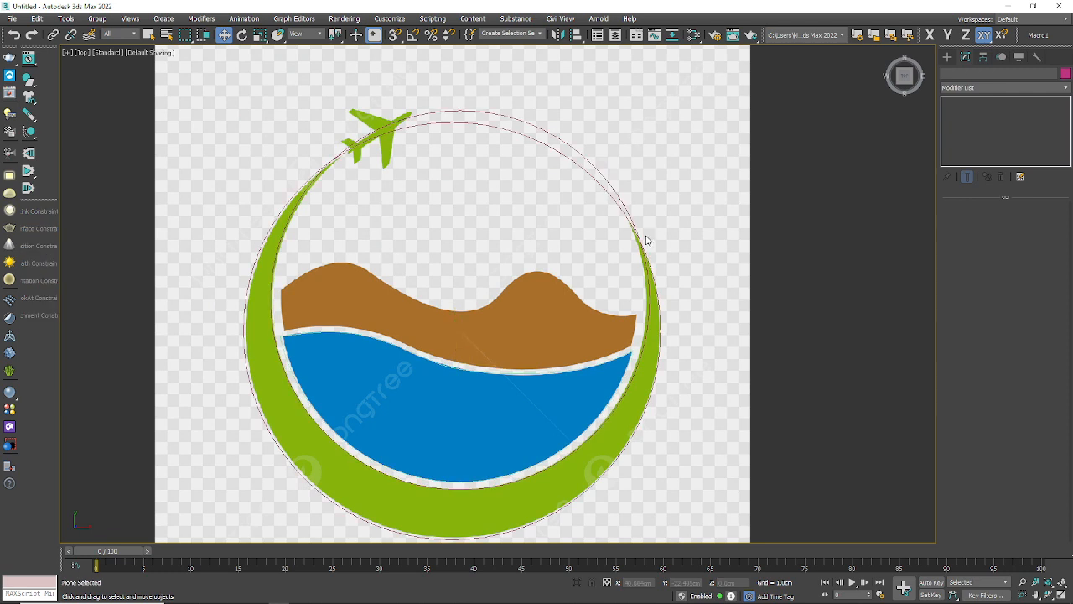
Step: At Spline level of the ring shape, apply a Boolean Subtraction of the inner circle from the outer circle to leave the green crescent
{"action": "left_click", "coordinate": [635, 233]}
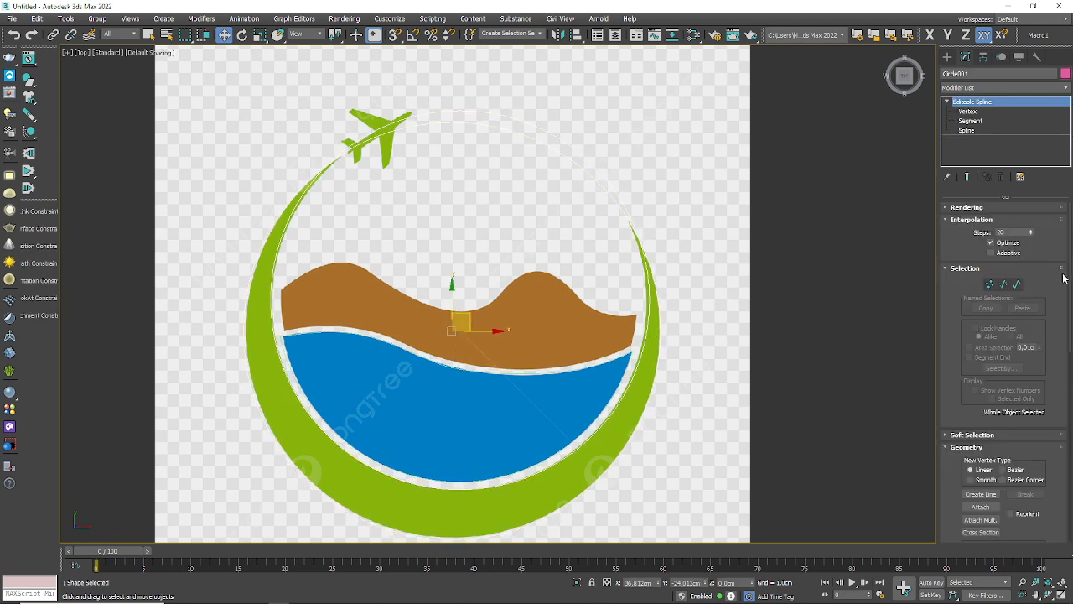
{"action": "left_click", "coordinate": [1017, 285]}
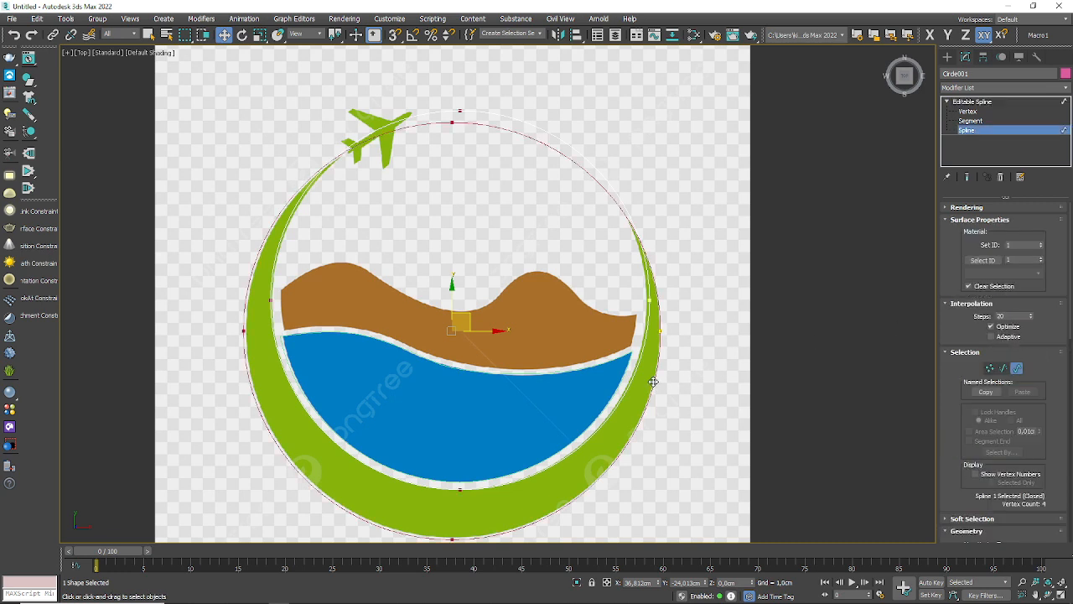
{"action": "scroll", "coordinate": [944, 412], "scroll_direction": "down", "scroll_amount": 5}
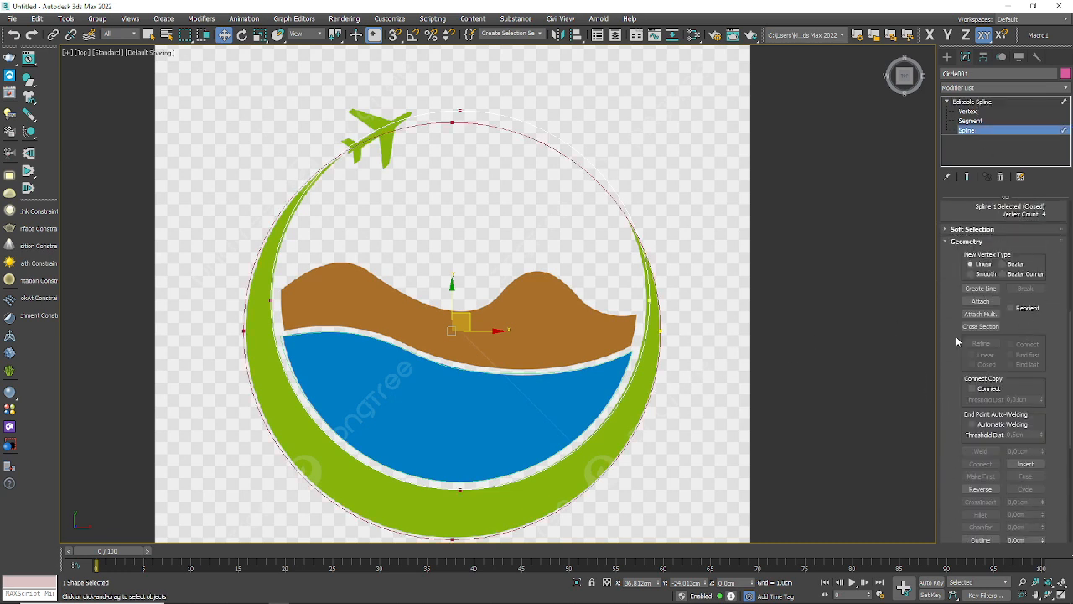
{"action": "scroll", "coordinate": [960, 342], "scroll_direction": "down", "scroll_amount": 5}
{"action": "left_click", "coordinate": [1020, 316]}
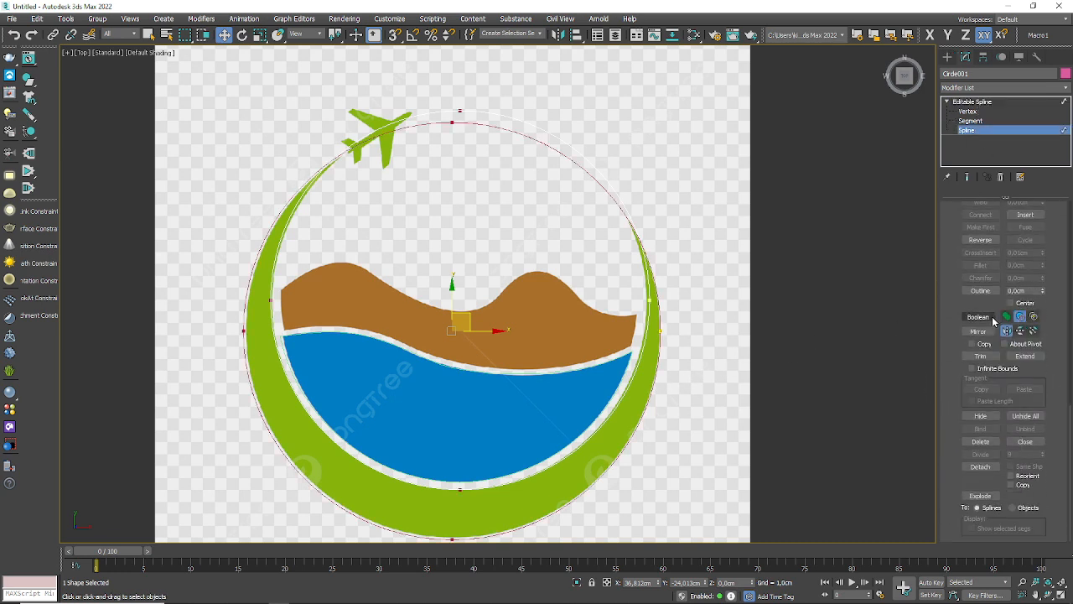
{"action": "left_click", "coordinate": [978, 316]}
{"action": "left_click", "coordinate": [601, 161]}
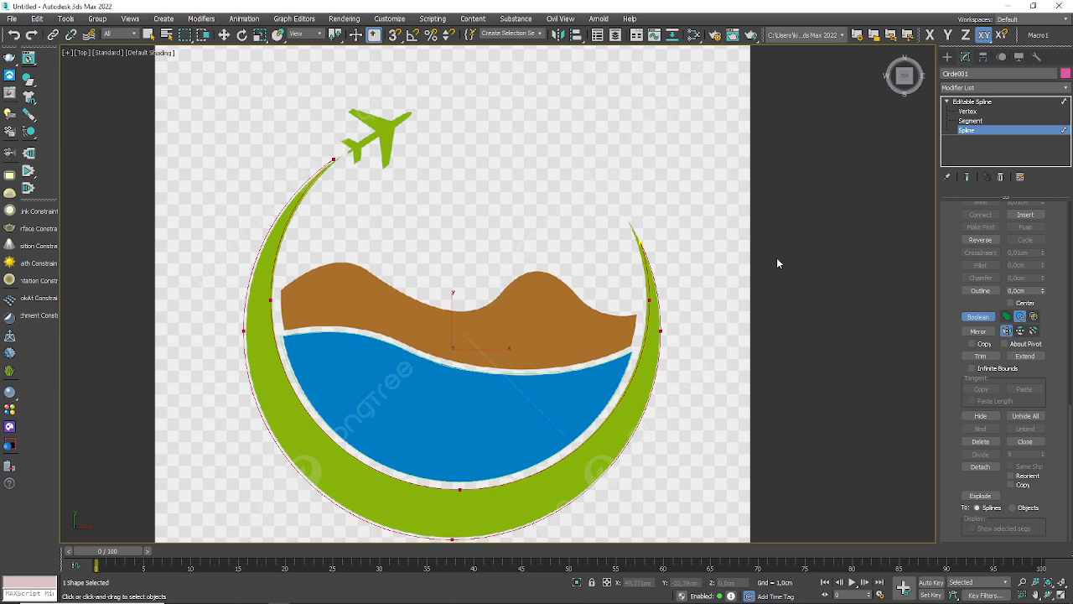
{"action": "key", "text": "w"}
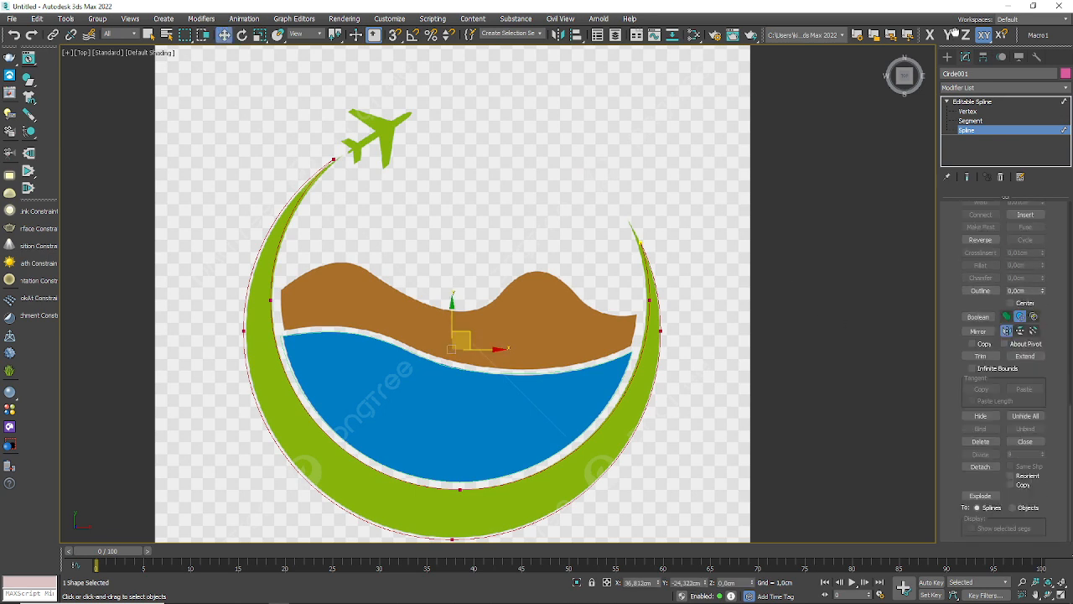
Step: Leave Spline level of the crescent shape and clear the selection
{"action": "left_click_drag", "start_coordinate": [954, 32], "coordinate": [956, 565]}
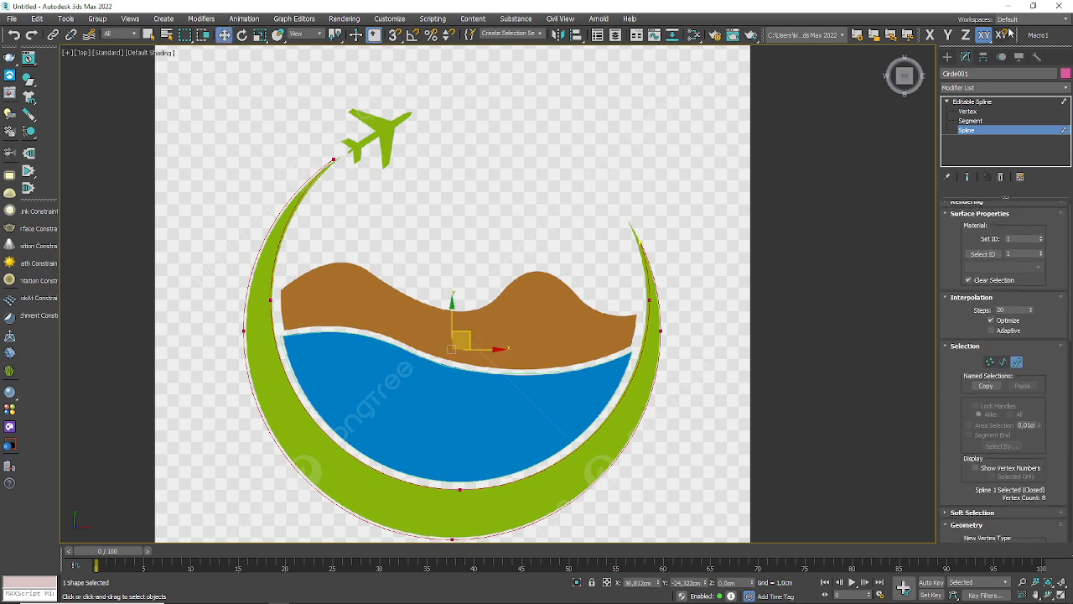
{"action": "left_click", "coordinate": [1065, 87]}
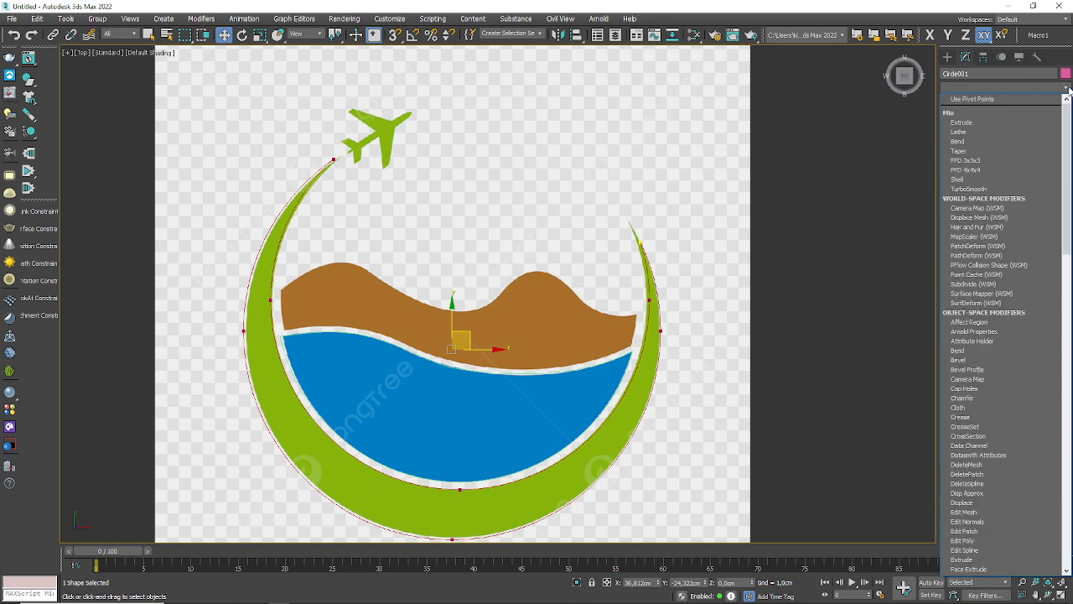
{"action": "left_click", "coordinate": [747, 285]}
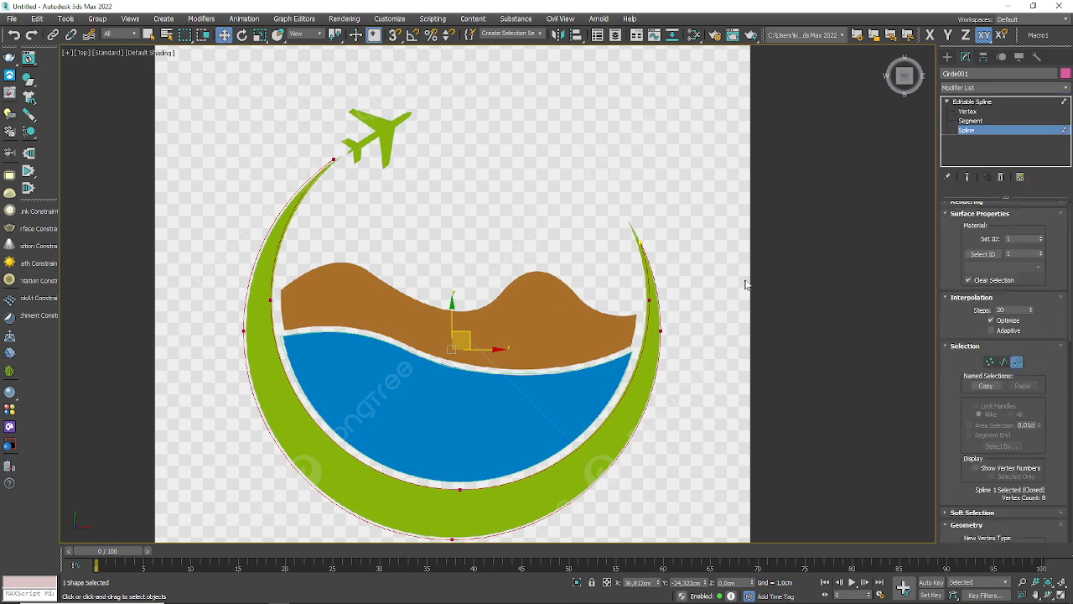
{"action": "left_click", "coordinate": [1066, 131]}
{"action": "left_click", "coordinate": [591, 367], "text": "ctrl"}
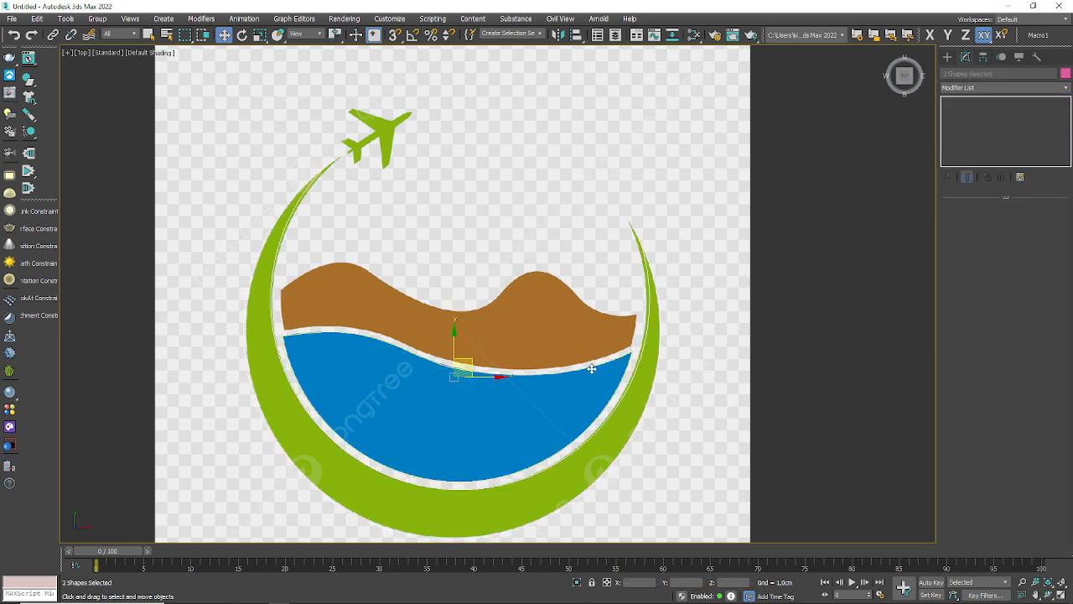
{"action": "left_click", "coordinate": [752, 291]}
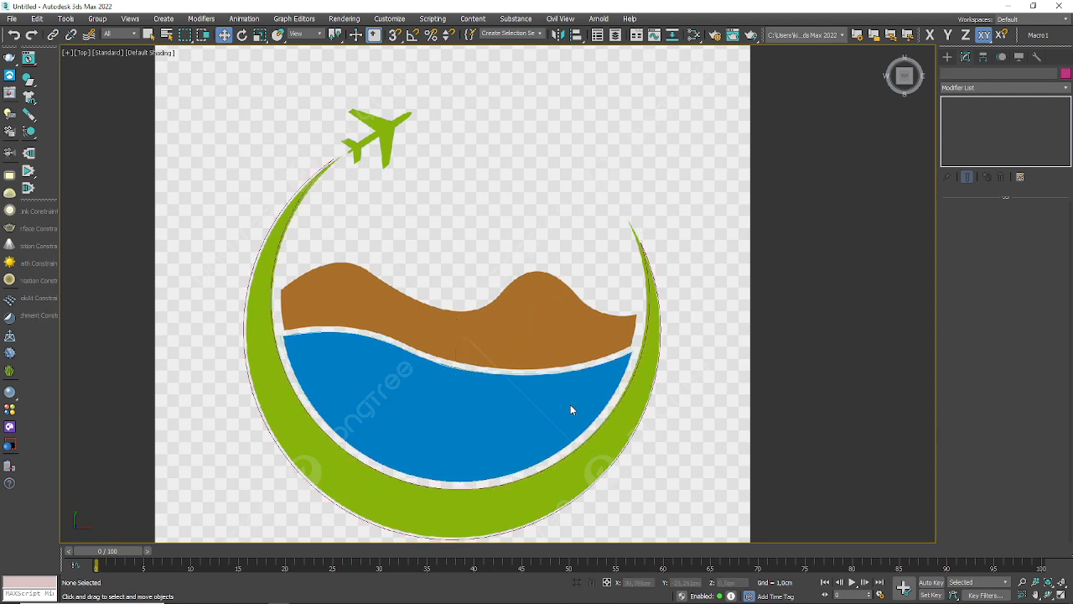
Step: Select the crescent spline, enter its Segment level, apply an Extrude modifier and increase the extrusion amount
{"action": "left_click", "coordinate": [620, 398]}
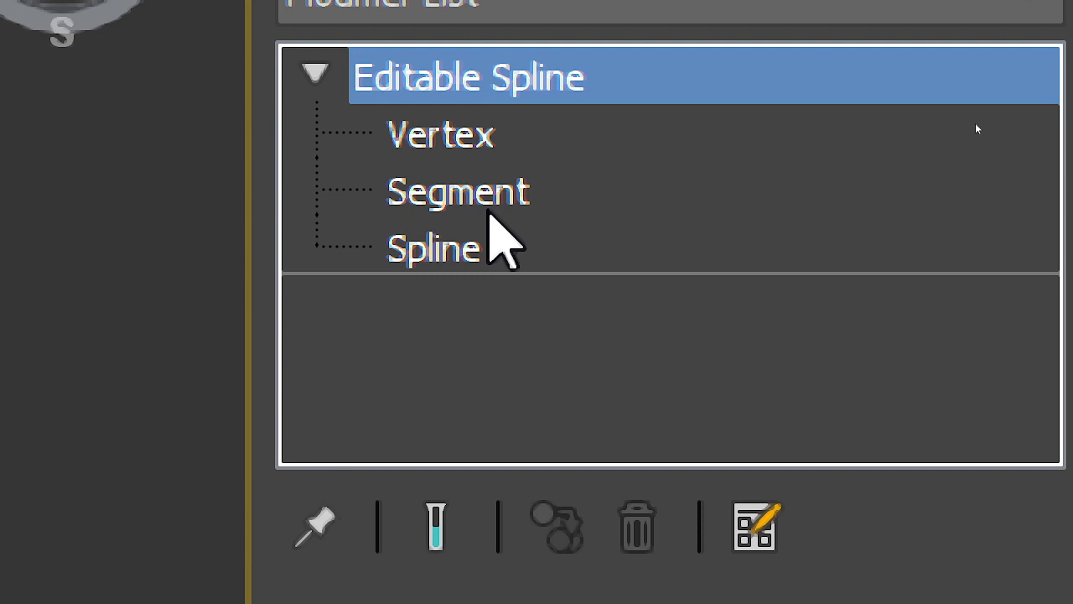
{"action": "left_click", "coordinate": [481, 199]}
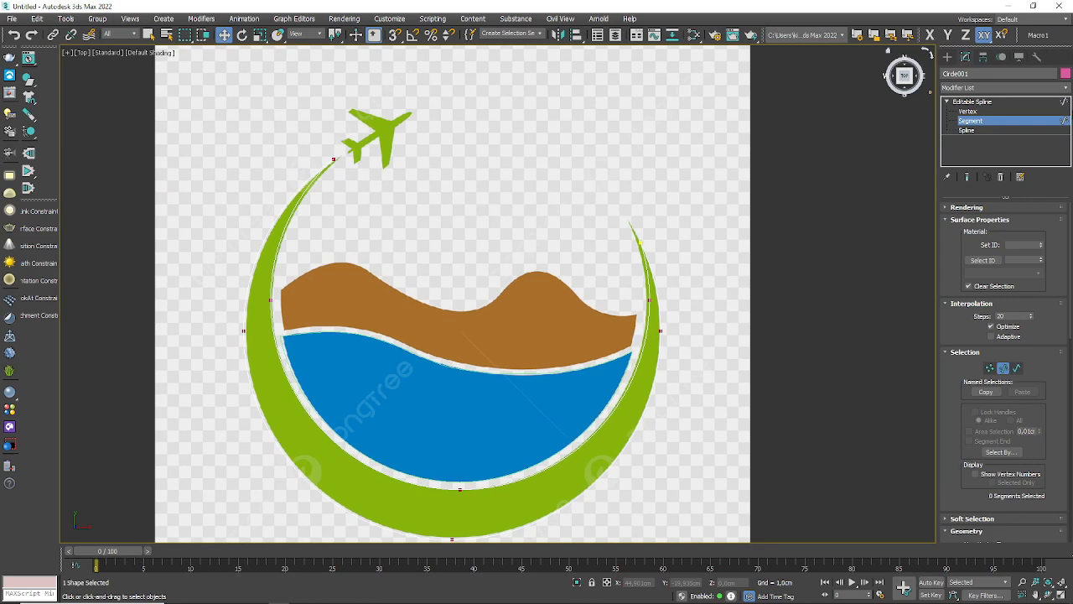
{"action": "left_click", "coordinate": [1061, 87]}
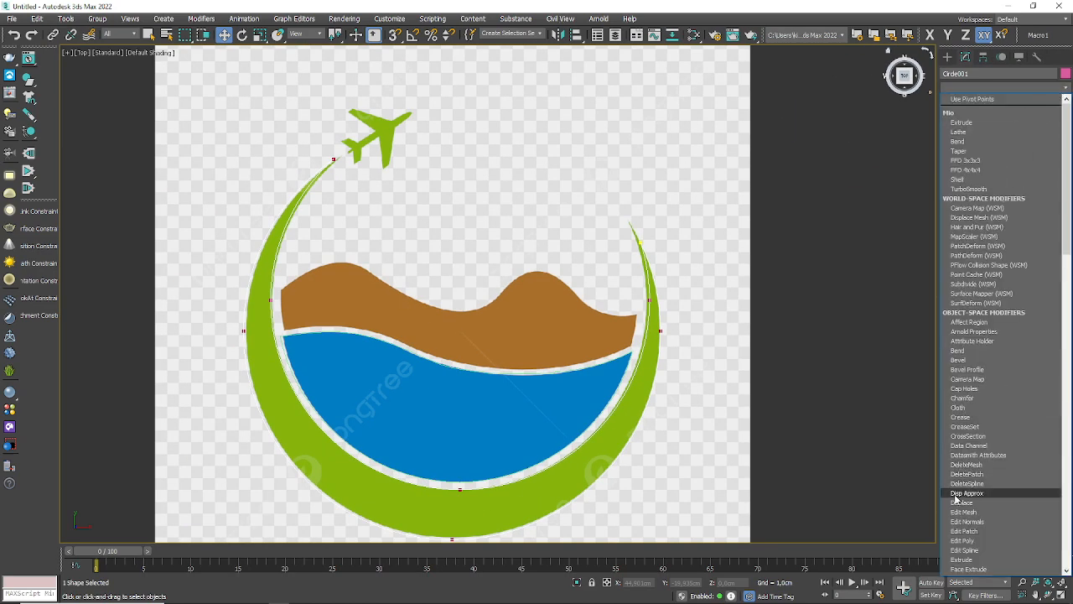
{"action": "left_click", "coordinate": [961, 559]}
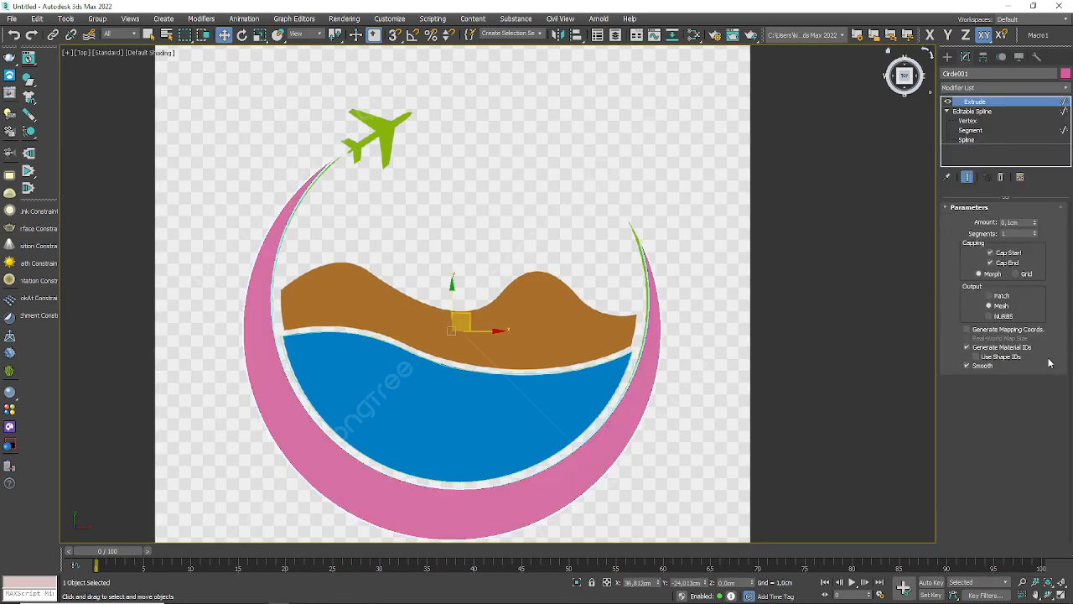
{"action": "middle_click_drag", "start_coordinate": [522, 439], "coordinate": [548, 373], "text": "alt"}
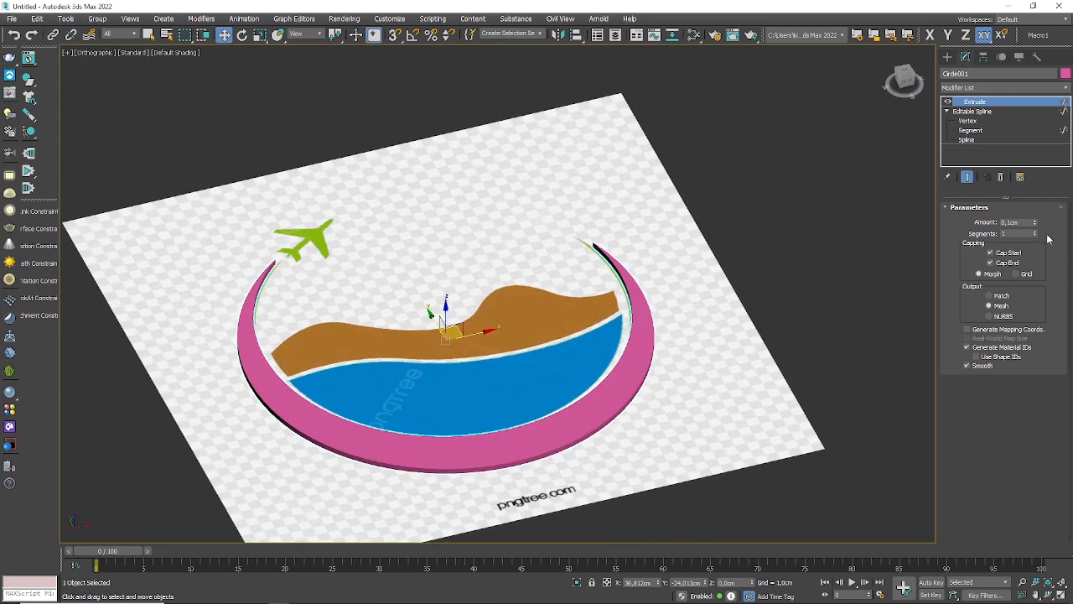
{"action": "mouse_move", "coordinate": [1034, 223]}
{"action": "left_mouse_down"}
{"action": "mouse_move", "coordinate": [1034, 195]}
{"action": "mouse_move", "coordinate": [1034, 213]}
{"action": "left_mouse_up"}
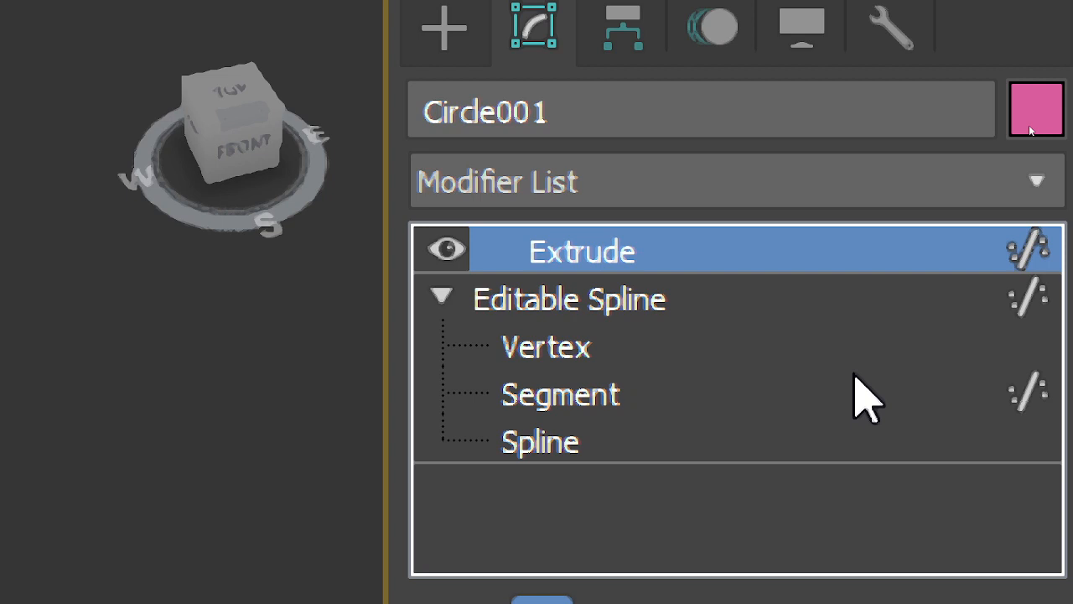
Step: Return to the crescent's Editable Spline beneath the Extrude modifier and switch from Segment to Vertex level
{"action": "left_click", "coordinate": [610, 300]}
{"action": "key", "text": "2"}
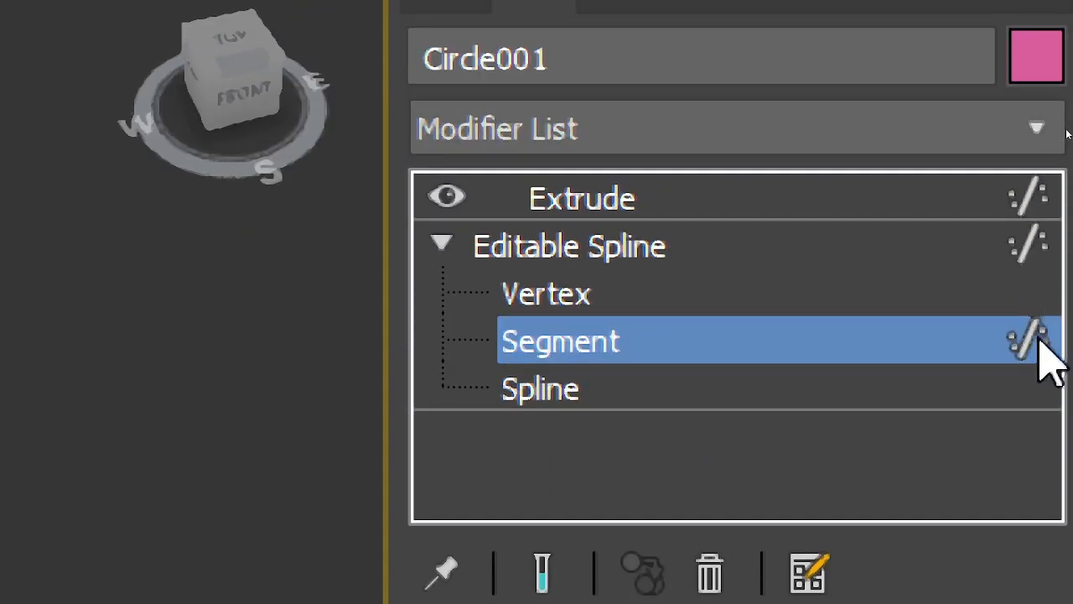
{"action": "left_click", "coordinate": [550, 289]}
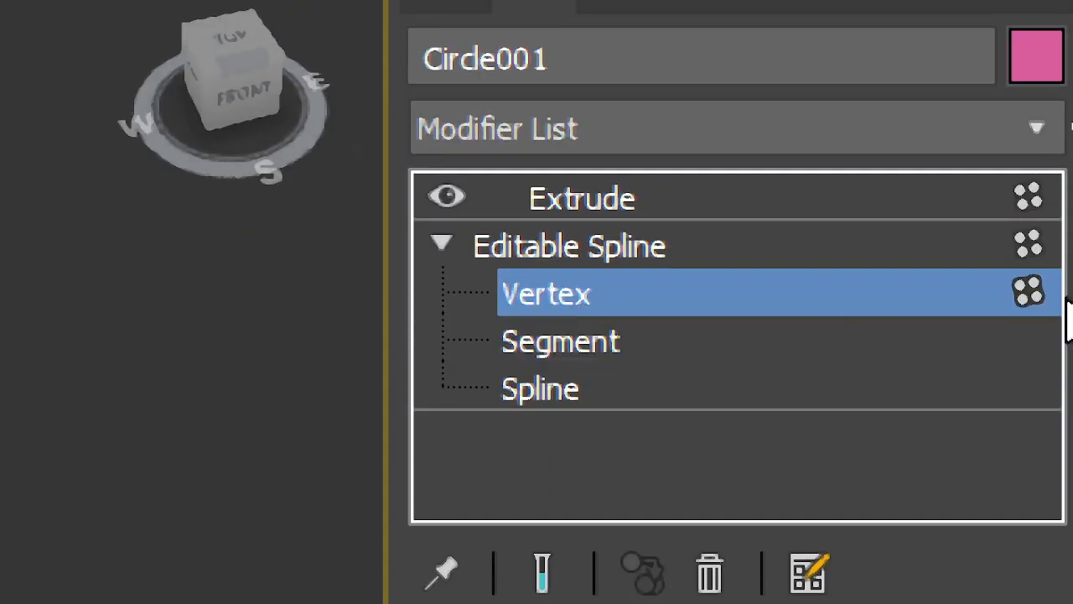
Step: Show the Segment, Spline and Vertex sub-object levels of the crescent's Editable Spline in turn
{"action": "left_click", "coordinate": [597, 352]}
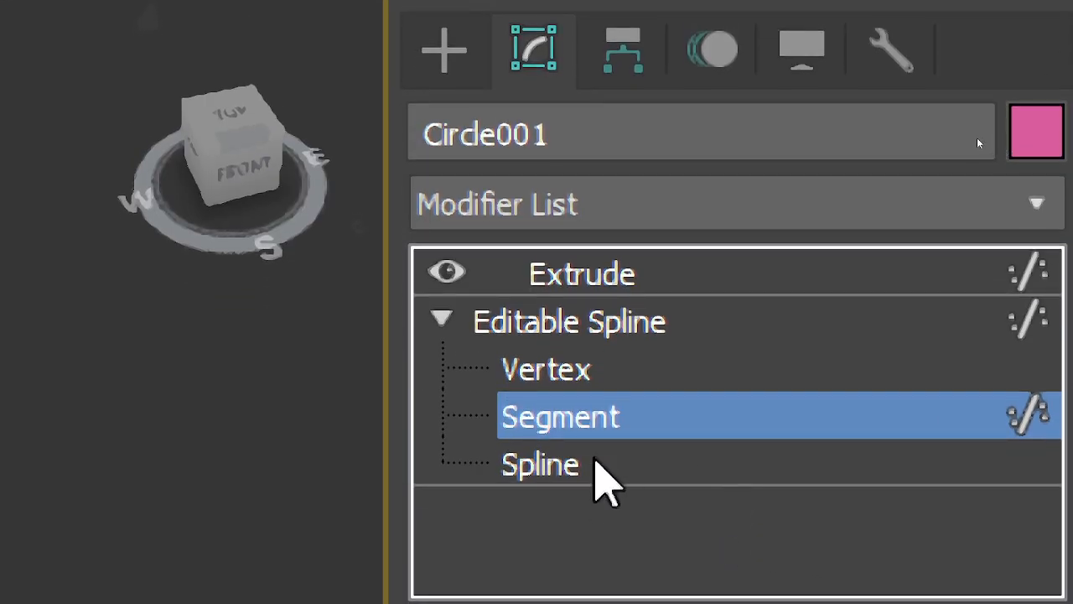
{"action": "left_click", "coordinate": [595, 84]}
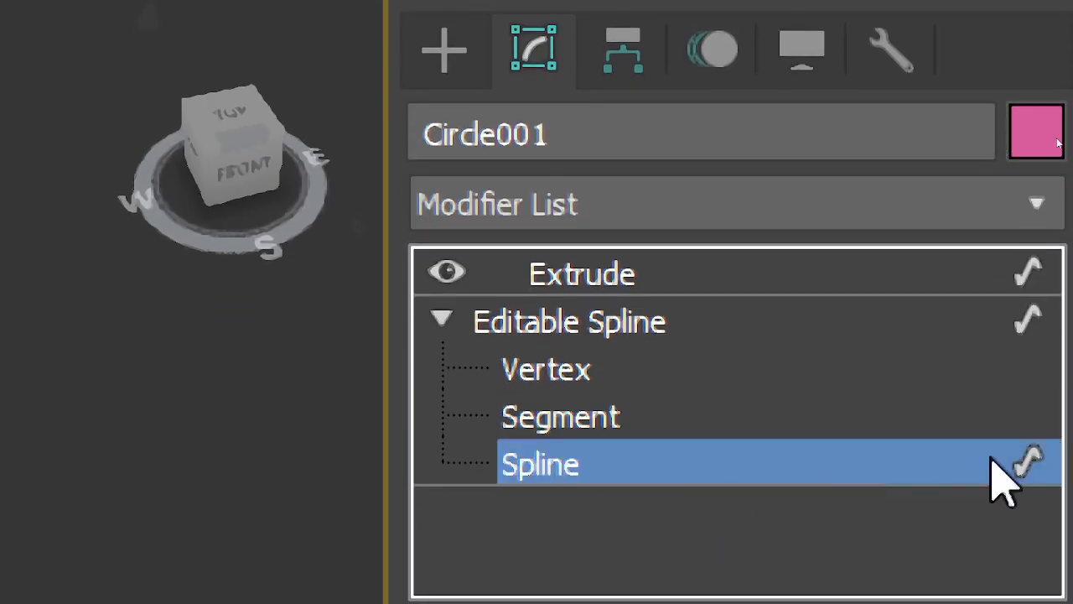
{"action": "left_click", "coordinate": [1035, 466]}
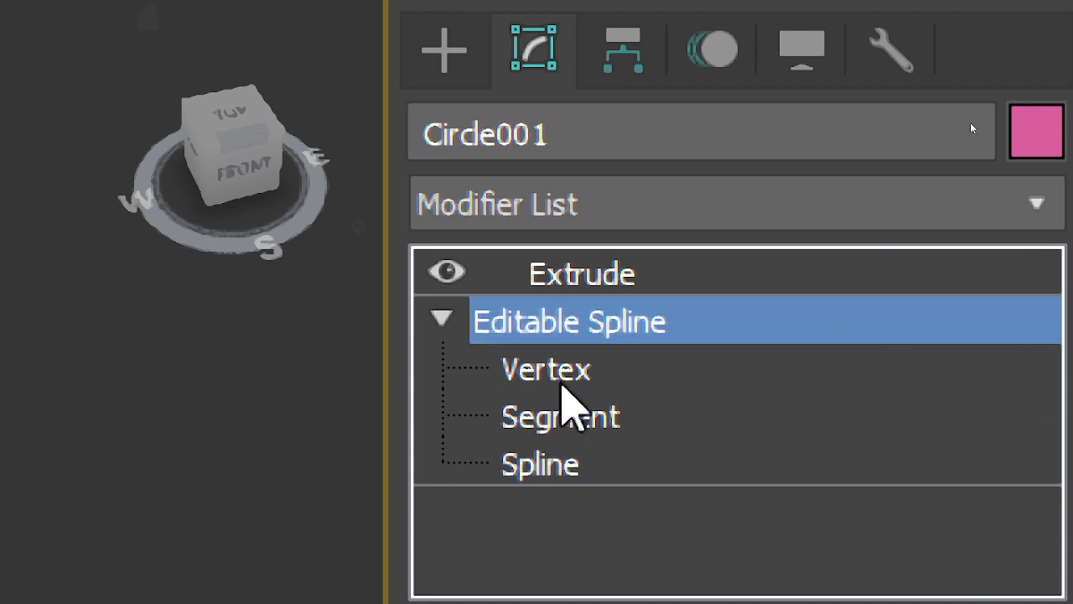
{"action": "left_click", "coordinate": [549, 375]}
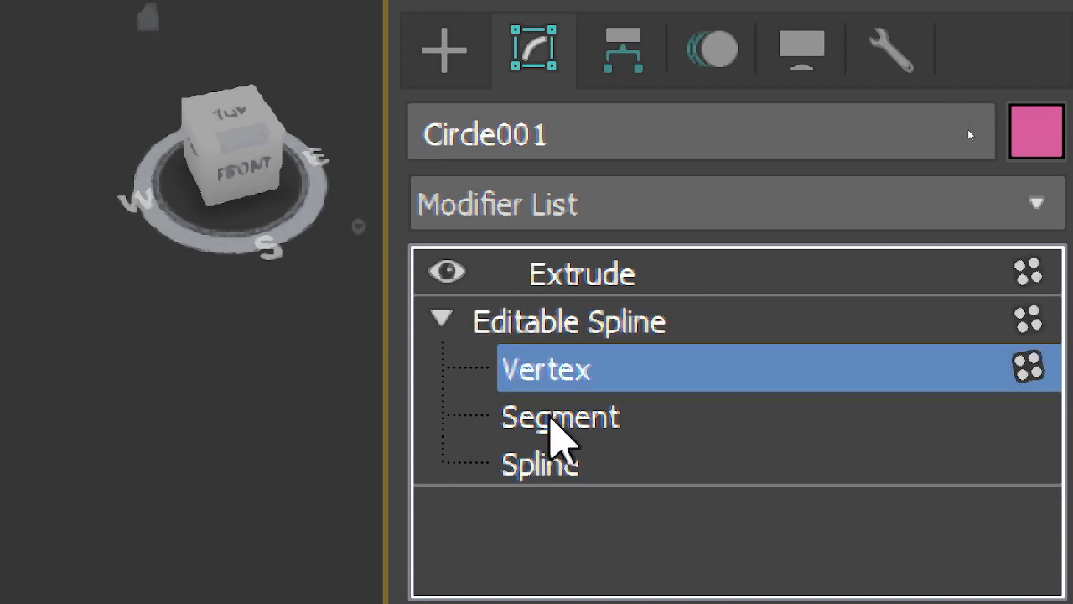
{"action": "left_click", "coordinate": [544, 424]}
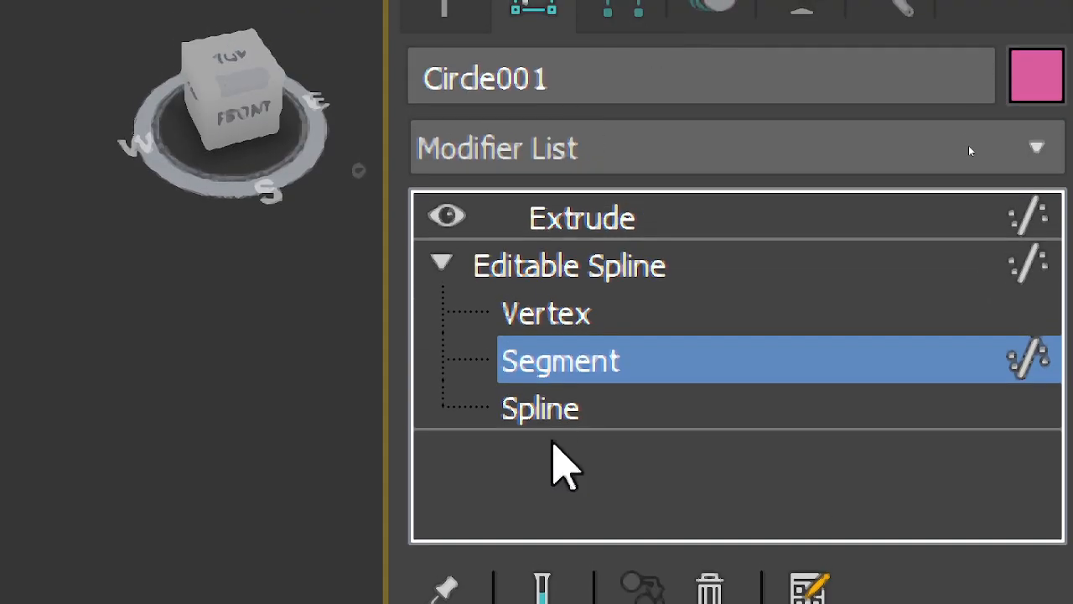
{"action": "left_click", "coordinate": [552, 452]}
{"action": "left_click", "coordinate": [560, 365]}
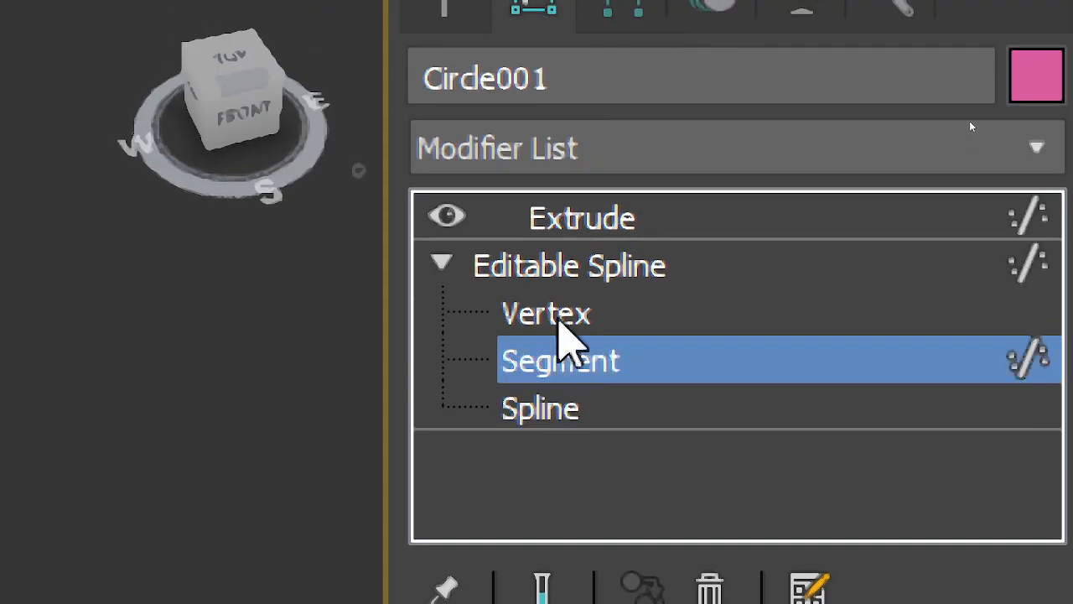
{"action": "left_click", "coordinate": [574, 316]}
Step: Leave the crescent's sub-object editing, collapse its Editable Spline entry and return to the Extrude modifier
{"action": "left_click", "coordinate": [581, 277]}
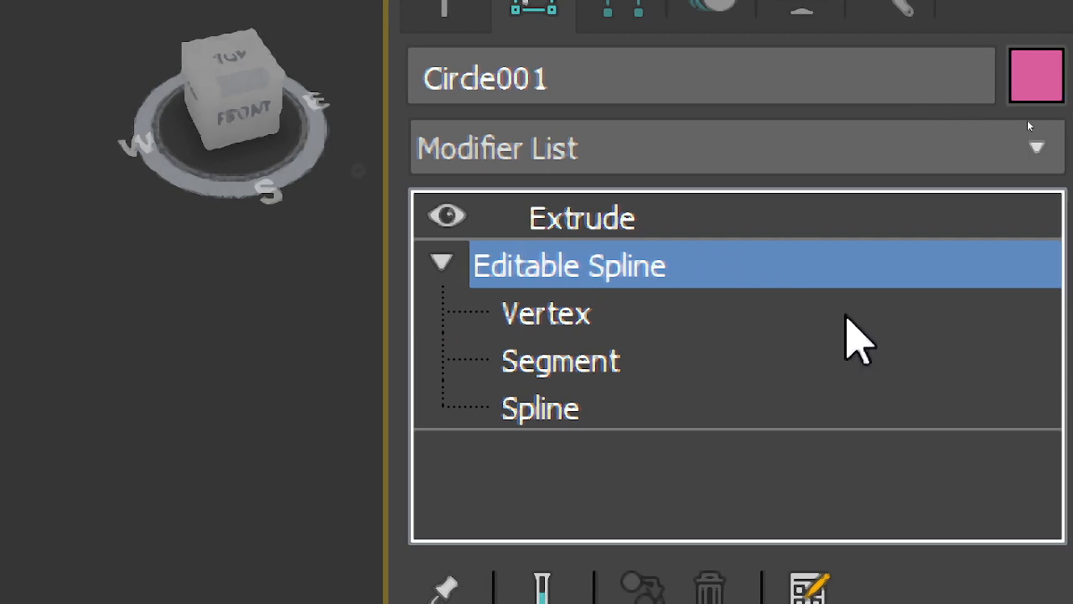
{"action": "left_click", "coordinate": [440, 267]}
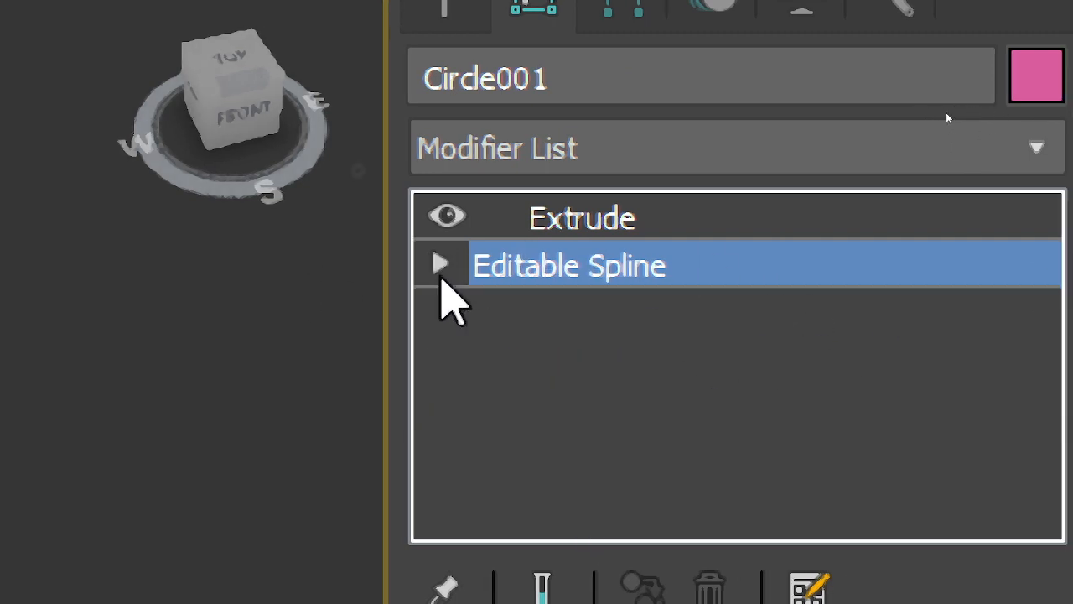
{"action": "left_click", "coordinate": [720, 220]}
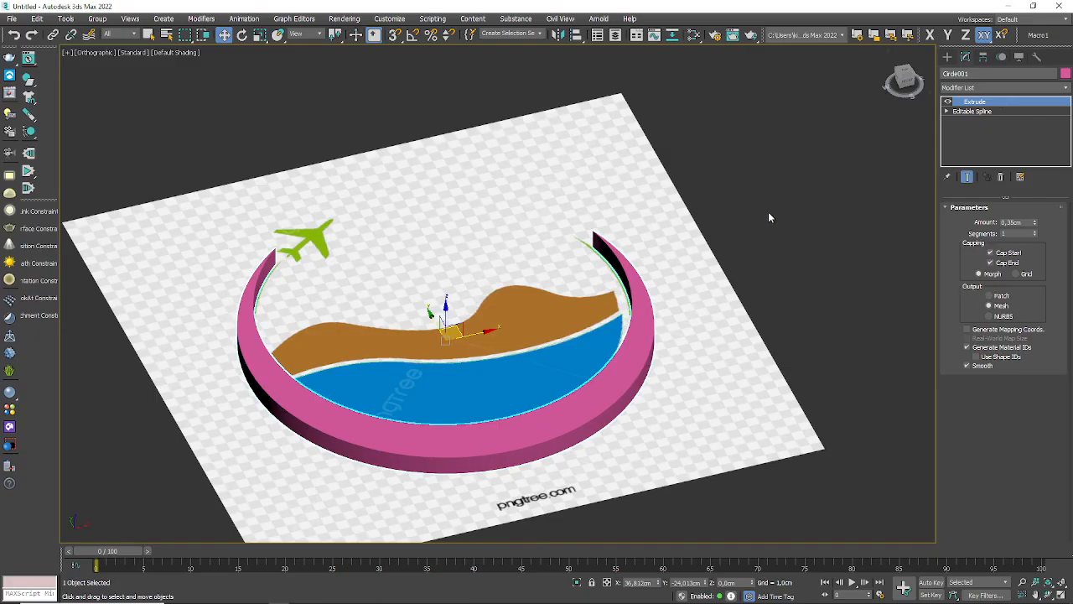
Step: Select the traced water spline and apply an Extrude modifier to it
{"action": "left_click", "coordinate": [594, 332]}
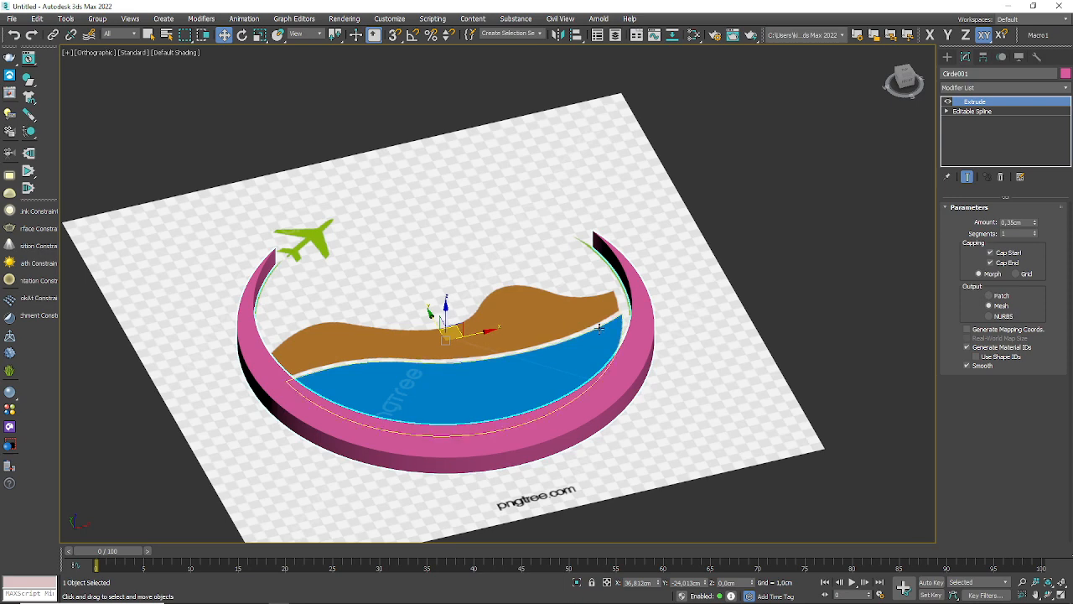
{"action": "left_click", "coordinate": [1002, 87]}
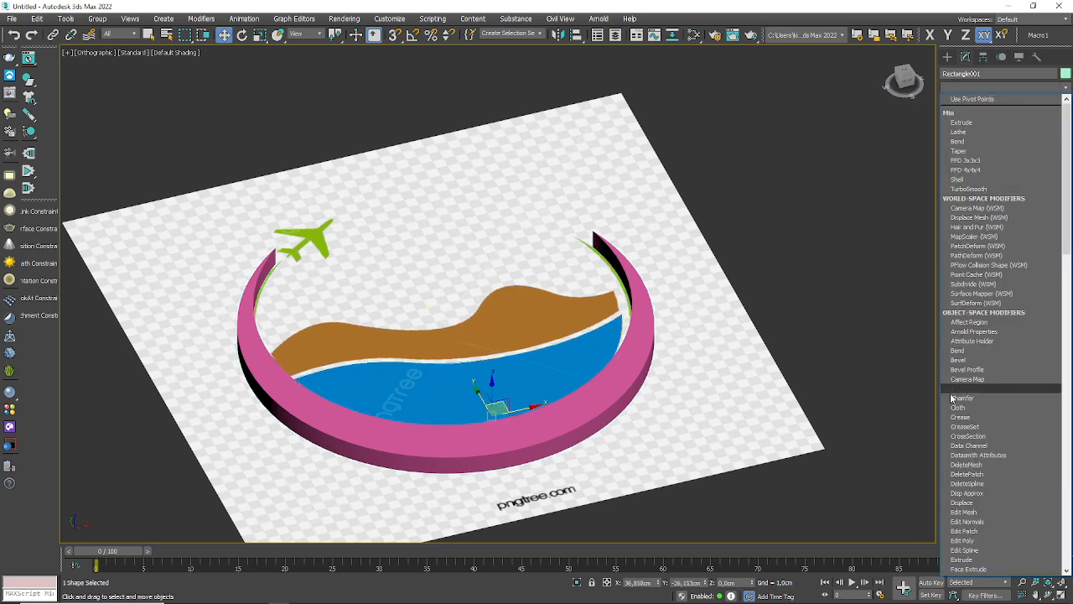
{"action": "left_click", "coordinate": [962, 560]}
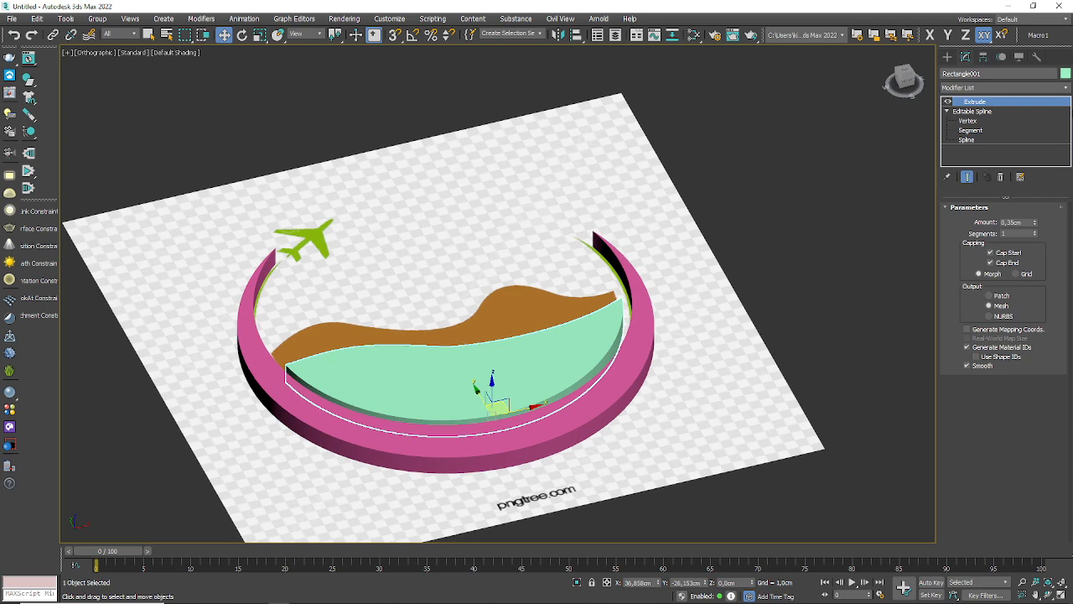
Step: Change the extruded water shape's object colour to a medium blue from the 3ds Max palette
{"action": "left_click", "coordinate": [1065, 76]}
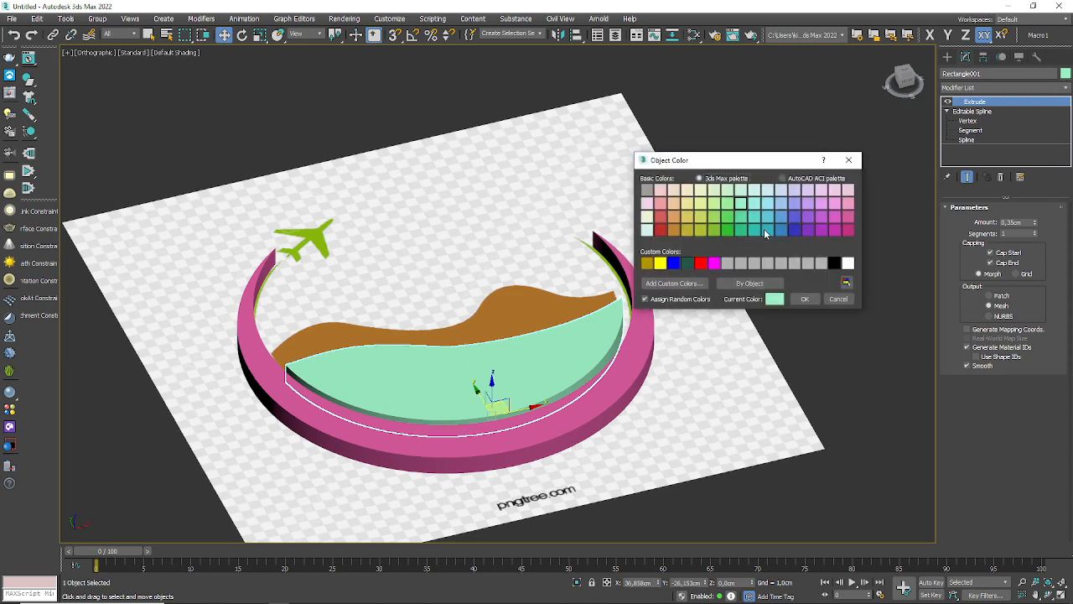
{"action": "left_click", "coordinate": [783, 228]}
{"action": "left_click", "coordinate": [806, 298]}
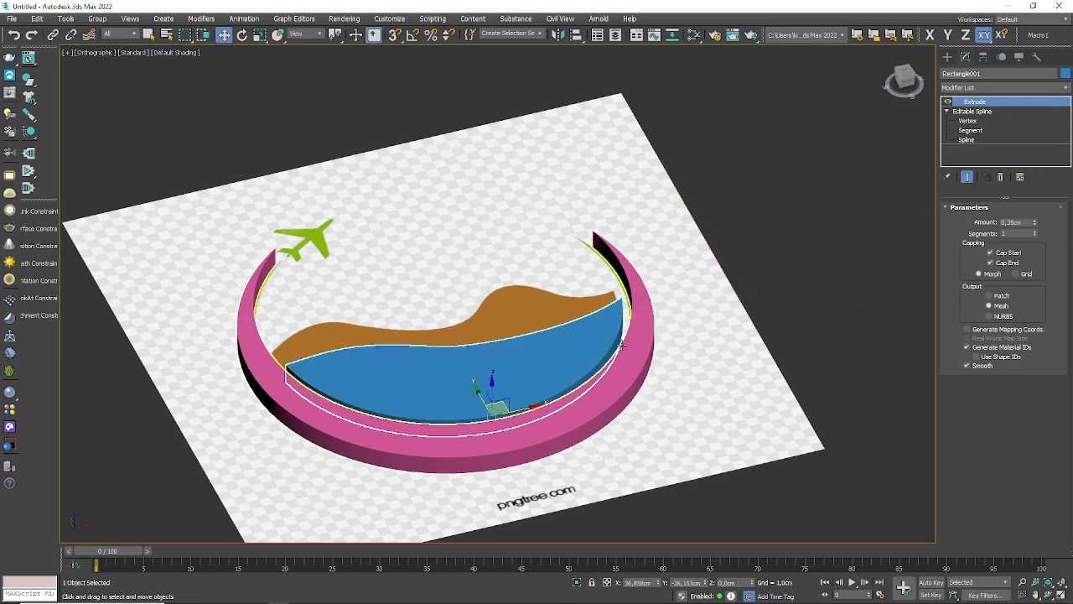
Step: Change the extruded crescent's object colour to green from the 3ds Max palette and clear the selection
{"action": "left_click", "coordinate": [632, 351]}
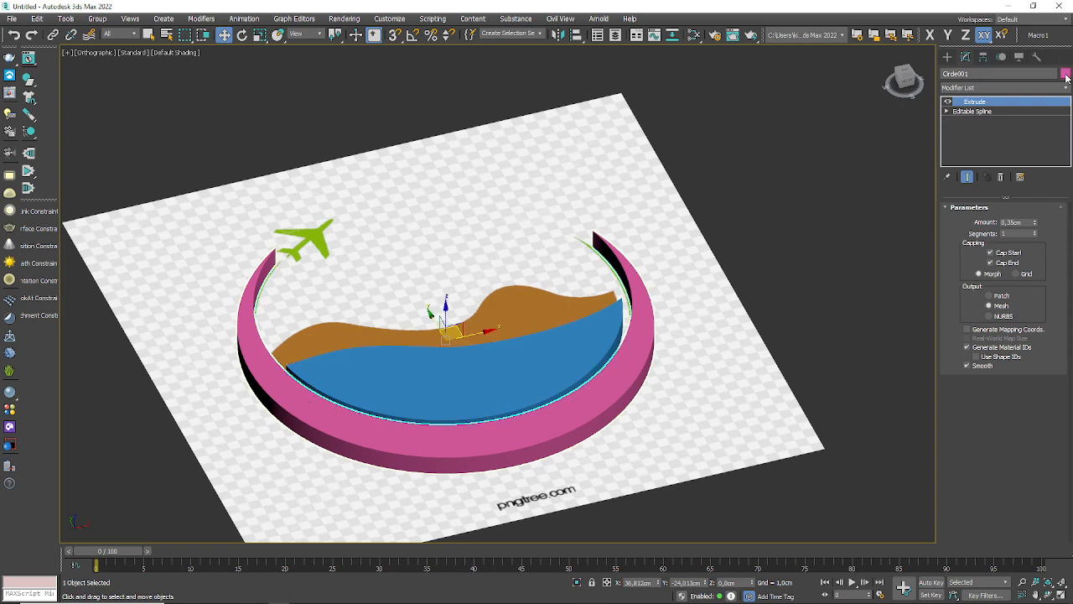
{"action": "left_click", "coordinate": [1065, 73]}
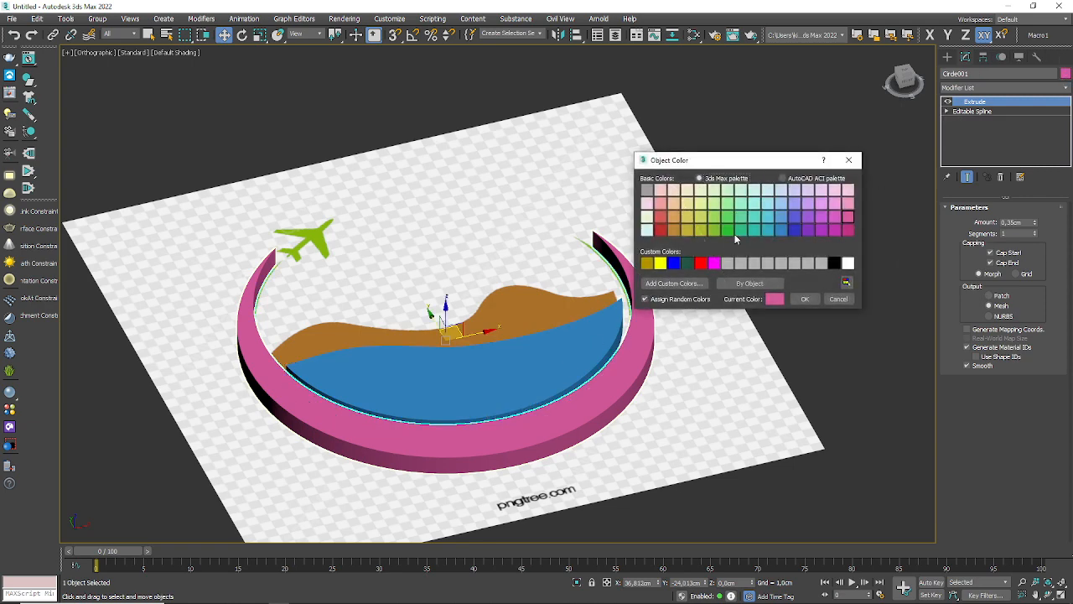
{"action": "left_click", "coordinate": [740, 229]}
{"action": "left_click", "coordinate": [805, 299]}
{"action": "left_click", "coordinate": [688, 373]}
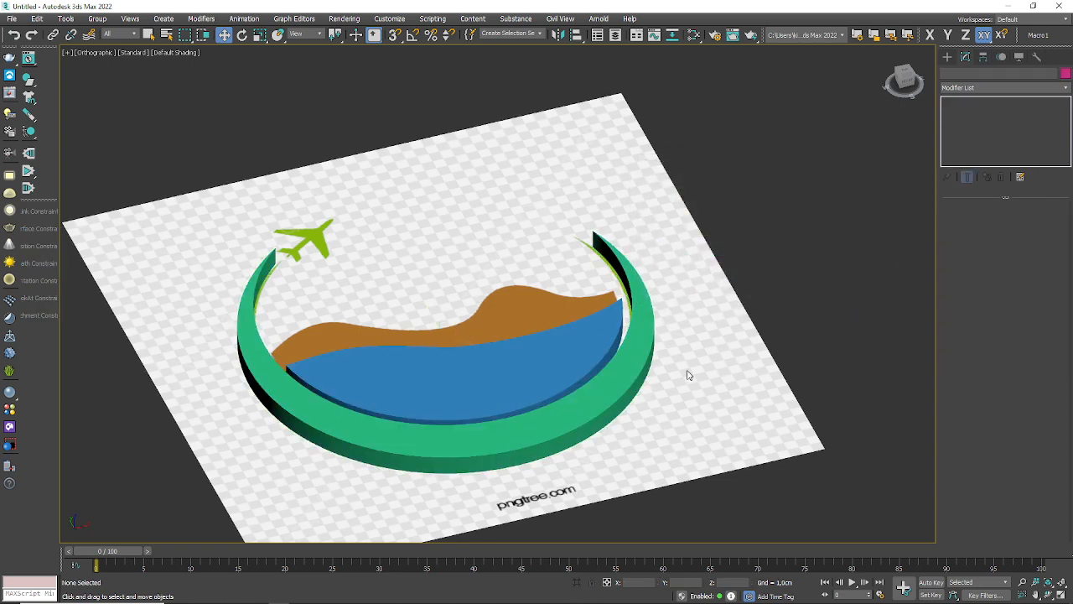
Step: Examine the extruded logo shapes from different angles, selecting the blue water and the green crescent in turn
{"action": "middle_click_drag", "start_coordinate": [649, 457], "coordinate": [475, 404], "text": "alt"}
{"action": "middle_click_drag", "start_coordinate": [366, 392], "coordinate": [675, 361]}
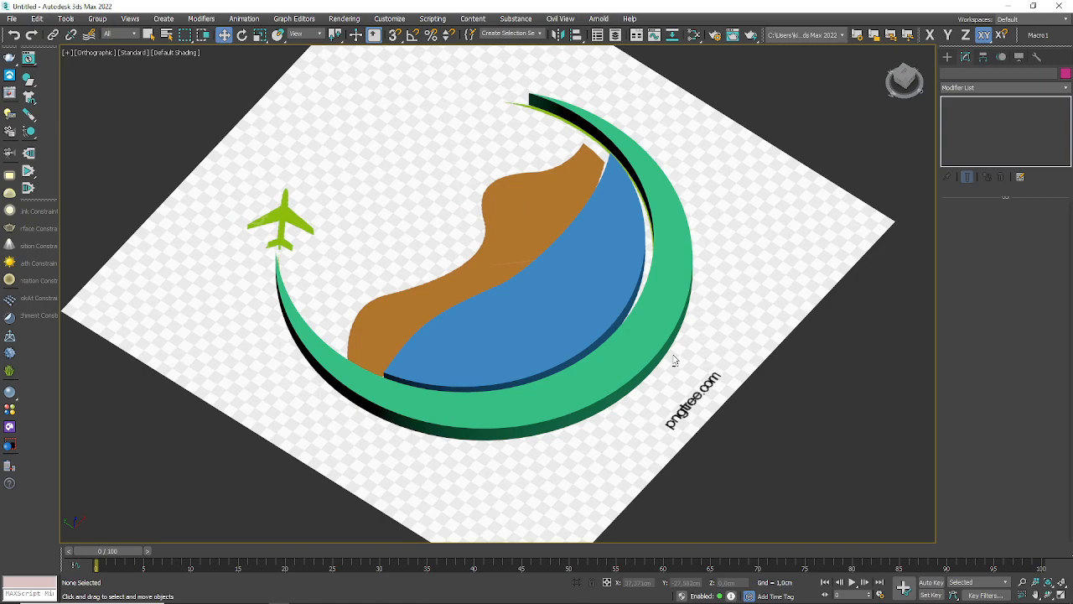
{"action": "middle_click_drag", "start_coordinate": [662, 348], "coordinate": [581, 398], "text": "alt"}
{"action": "left_click", "coordinate": [516, 416]}
{"action": "left_click", "coordinate": [516, 415]}
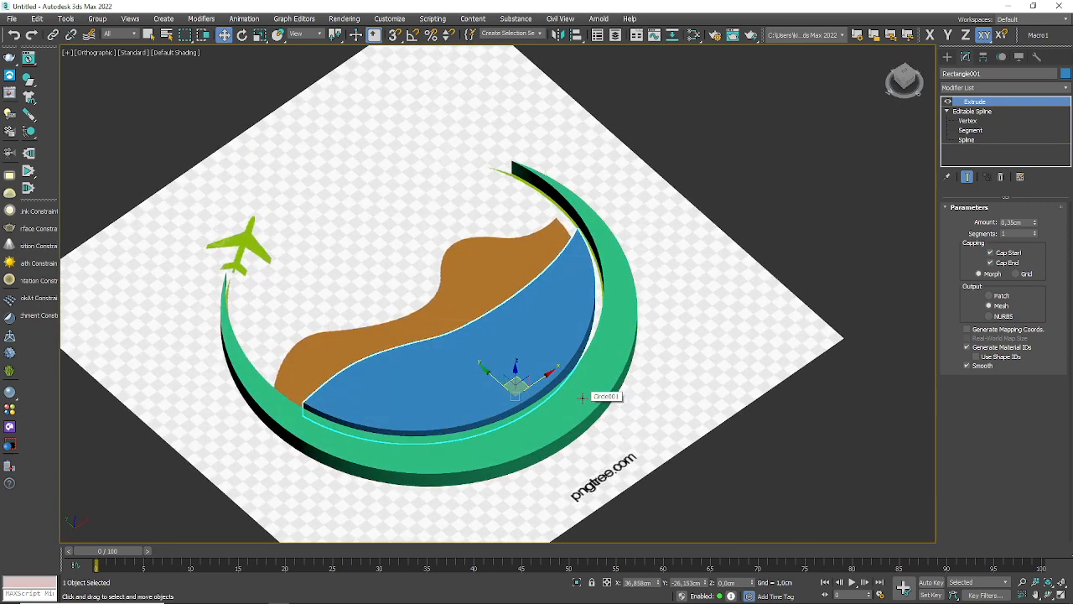
{"action": "left_click", "coordinate": [430, 474]}
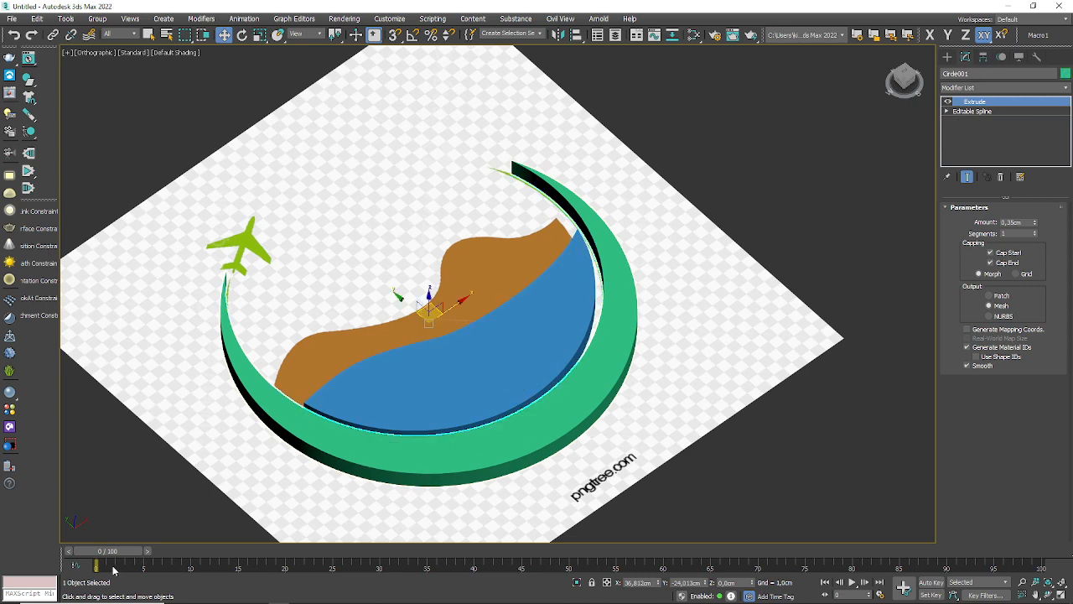
{"action": "scroll", "coordinate": [709, 351], "scroll_direction": "down", "scroll_amount": 1}
{"action": "scroll", "coordinate": [663, 417], "scroll_direction": "up", "scroll_amount": 1}
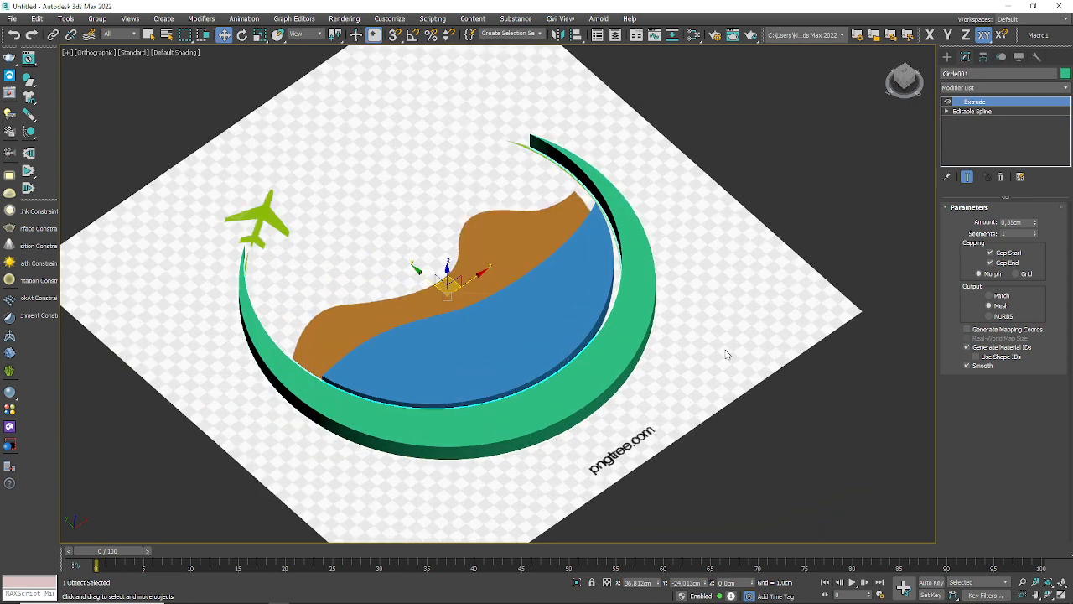
Step: Unfreeze all objects and select the plane carrying the reference logo image
{"action": "right_click", "coordinate": [743, 234]}
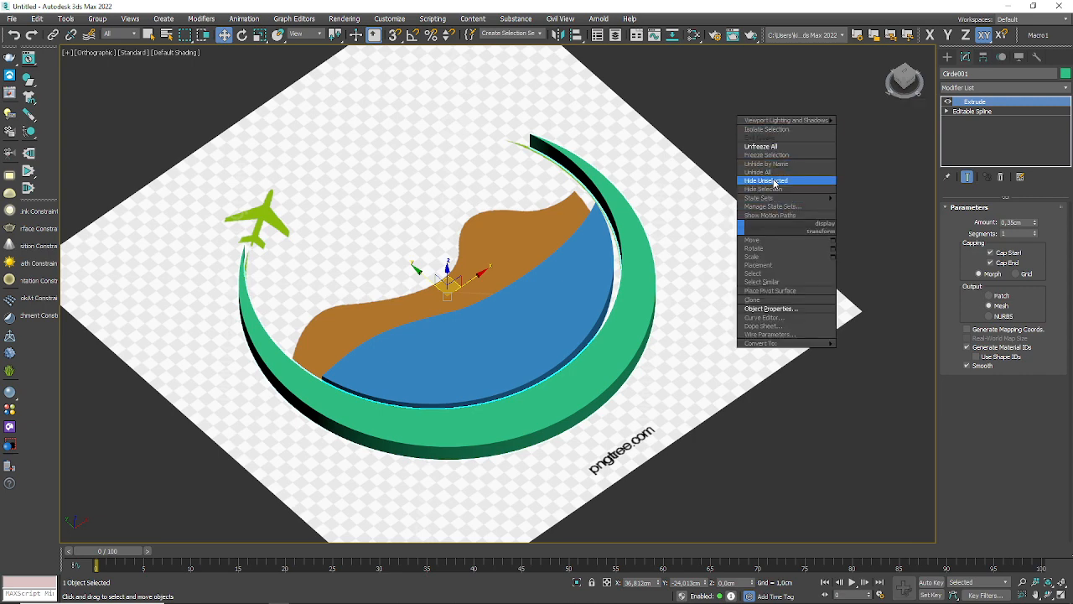
{"action": "left_click", "coordinate": [771, 147]}
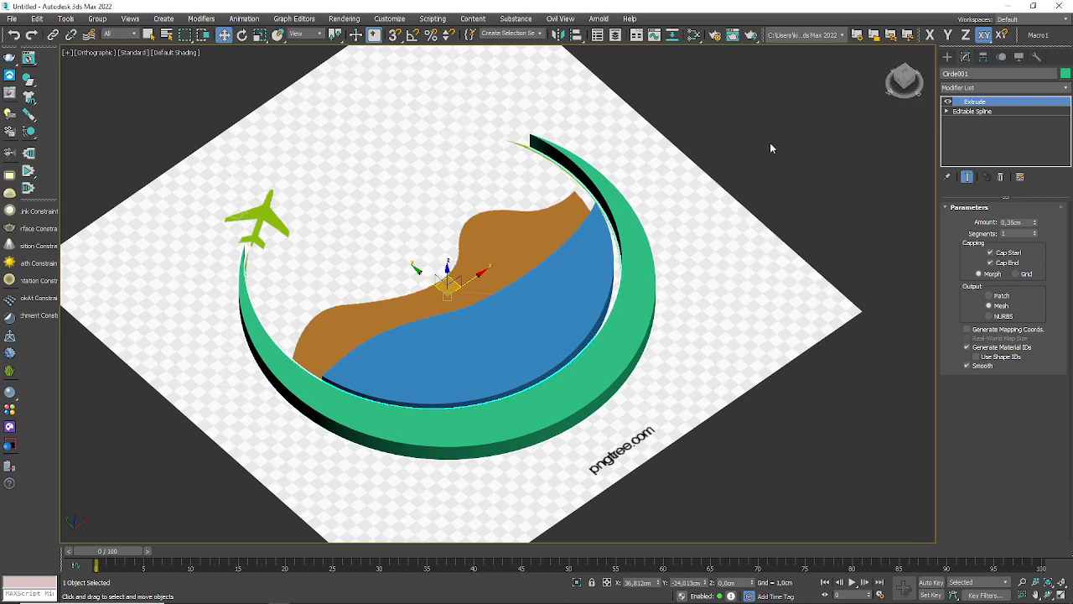
{"action": "left_click", "coordinate": [700, 240]}
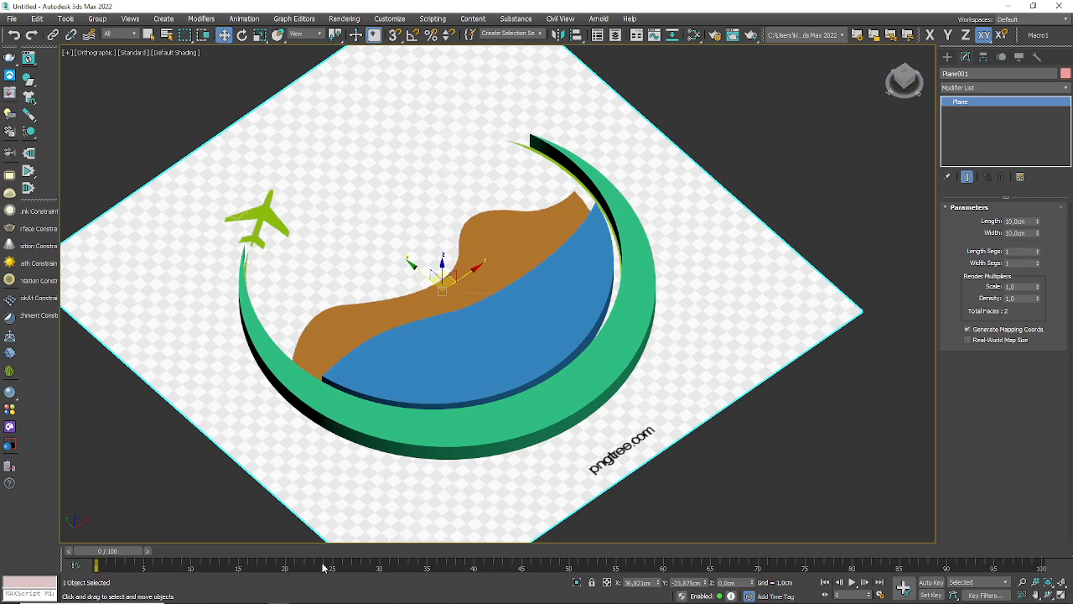
Step: Browse in File Explorer to TRABAJO (F:) > SENA > 2023 > 04 COMPLEMENTARIOS > 3Ds Max Básico, then return to 3ds Max
{"action": "mouse_move", "coordinate": [306, 603]}
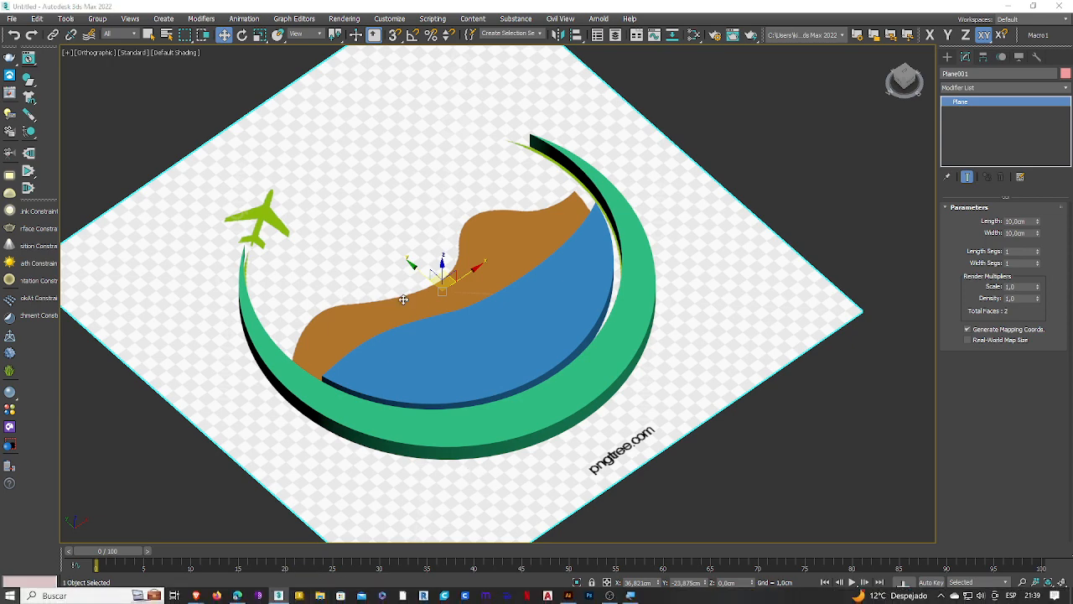
{"action": "key", "text": "super+e"}
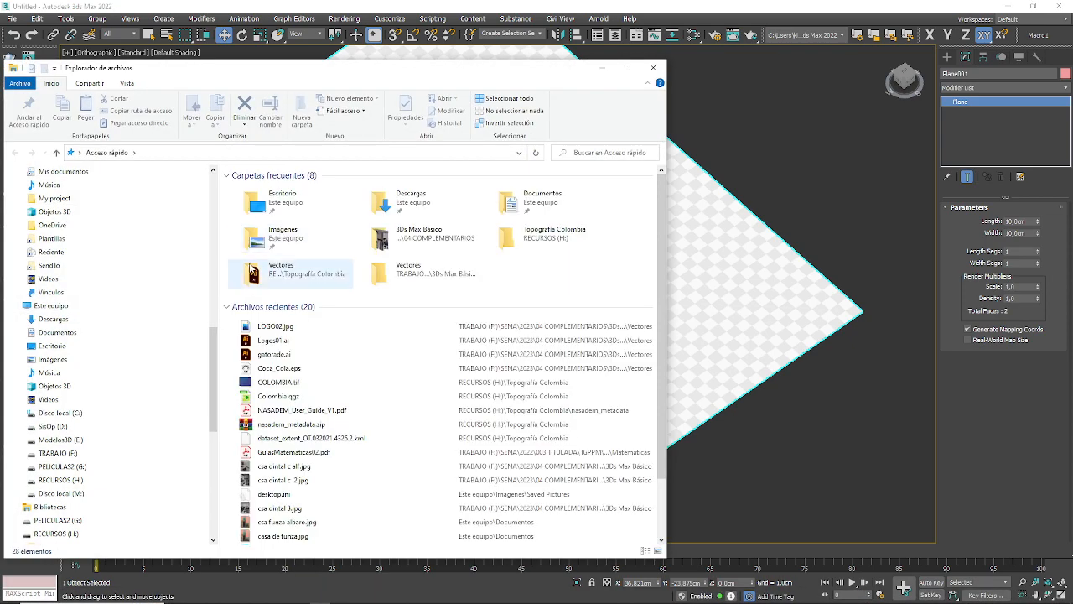
{"action": "left_click", "coordinate": [68, 454]}
{"action": "scroll", "coordinate": [263, 410], "scroll_direction": "down", "scroll_amount": 8}
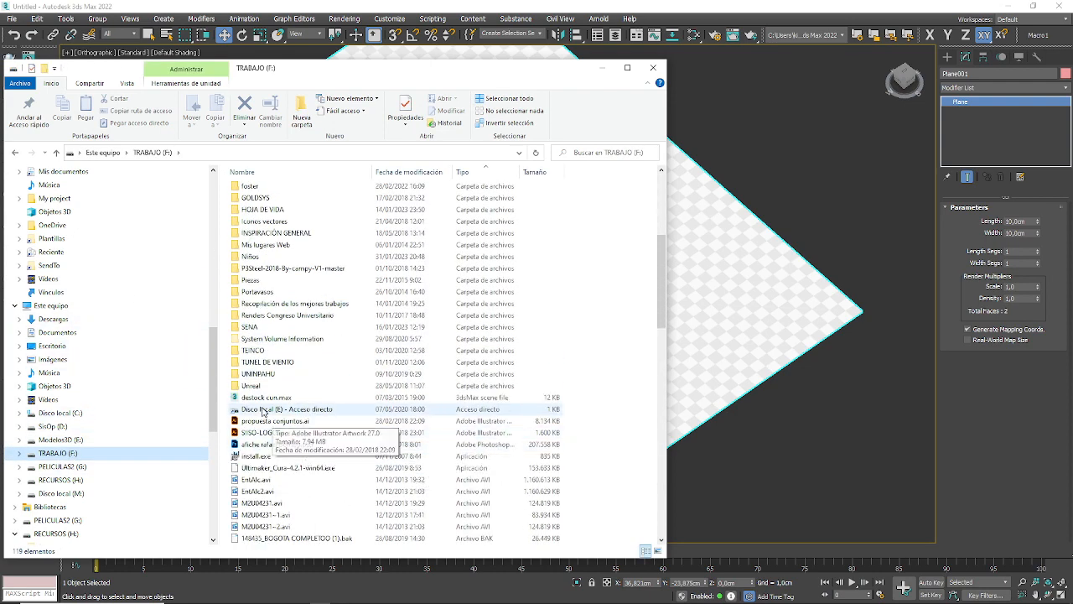
{"action": "double_click", "coordinate": [252, 326]}
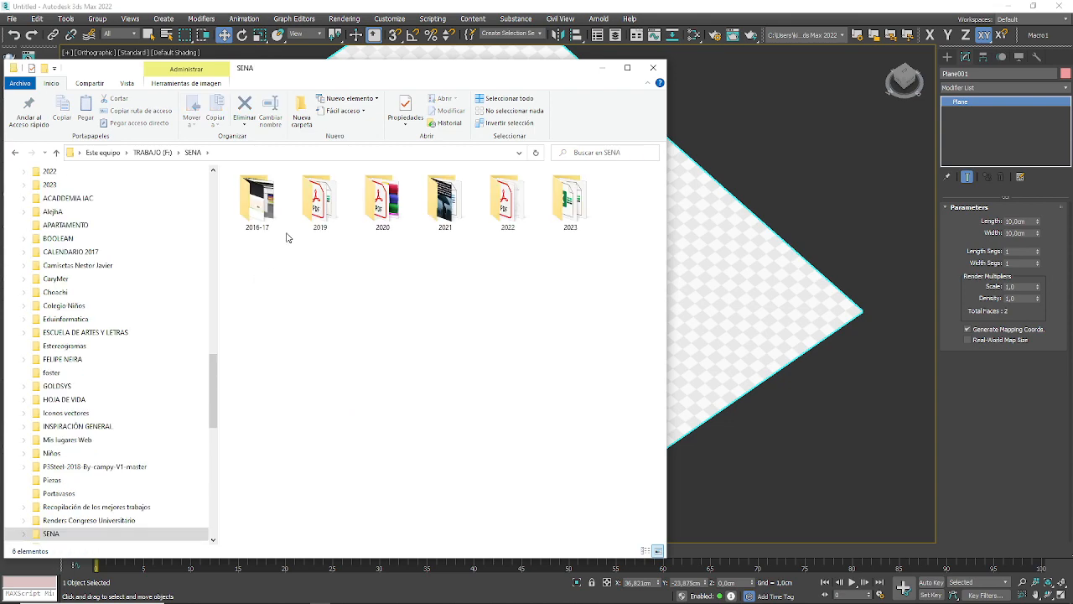
{"action": "double_click", "coordinate": [569, 201]}
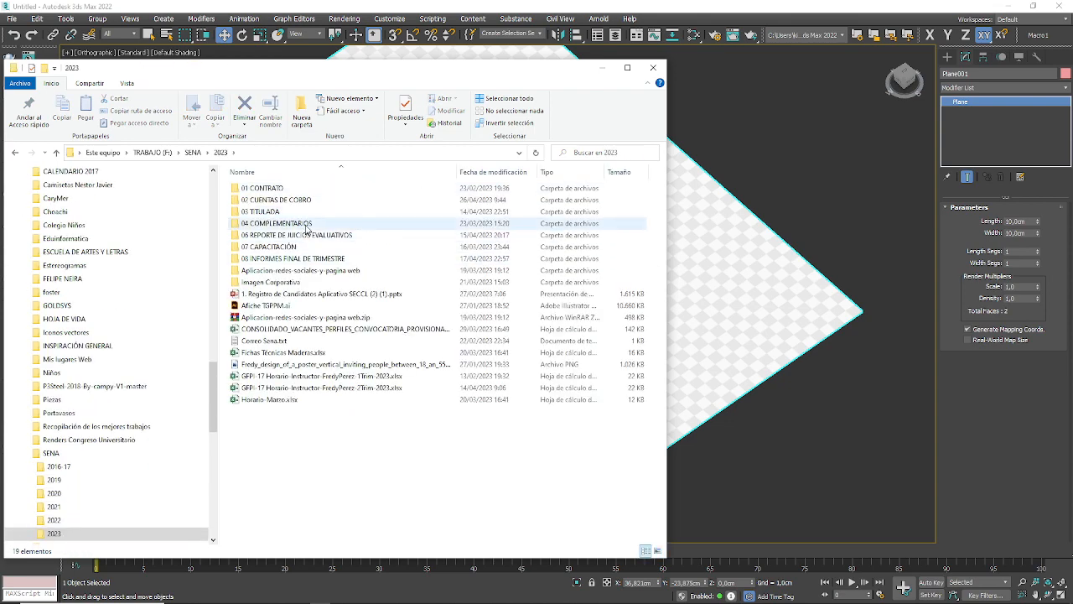
{"action": "double_click", "coordinate": [306, 223]}
{"action": "double_click", "coordinate": [287, 190]}
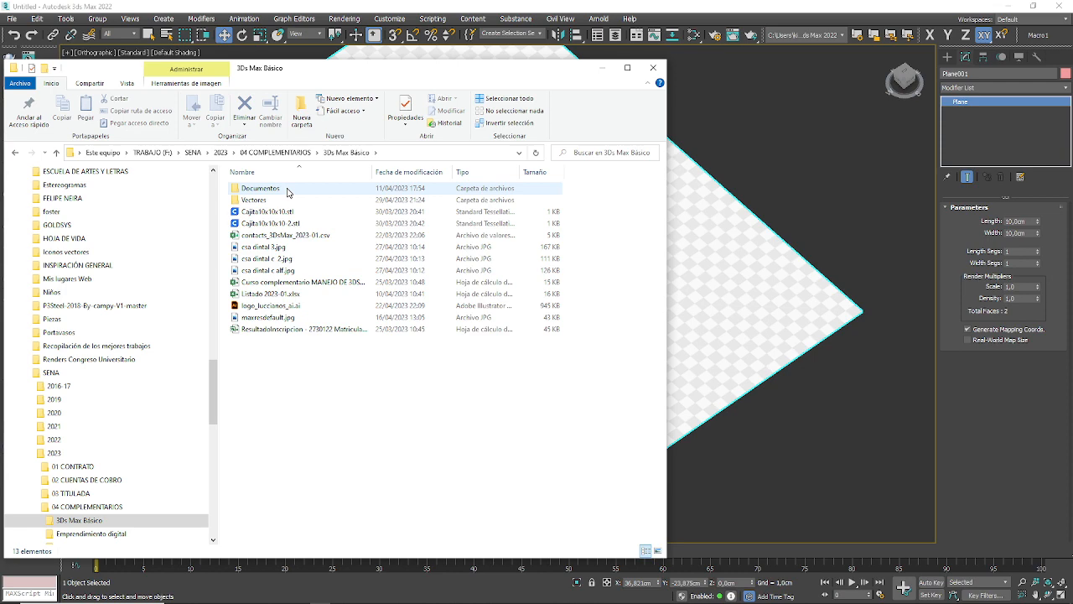
{"action": "left_click", "coordinate": [796, 136]}
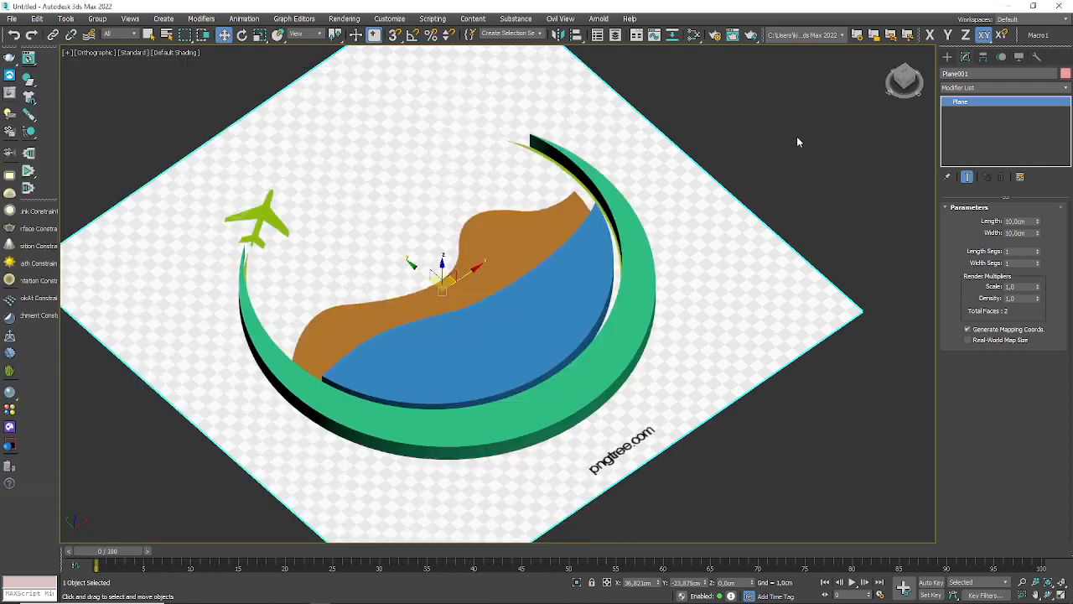
Step: Delete the reference image plane and view the extruded crescent and water on their own
{"action": "left_click", "coordinate": [699, 255]}
{"action": "key", "text": "Delete"}
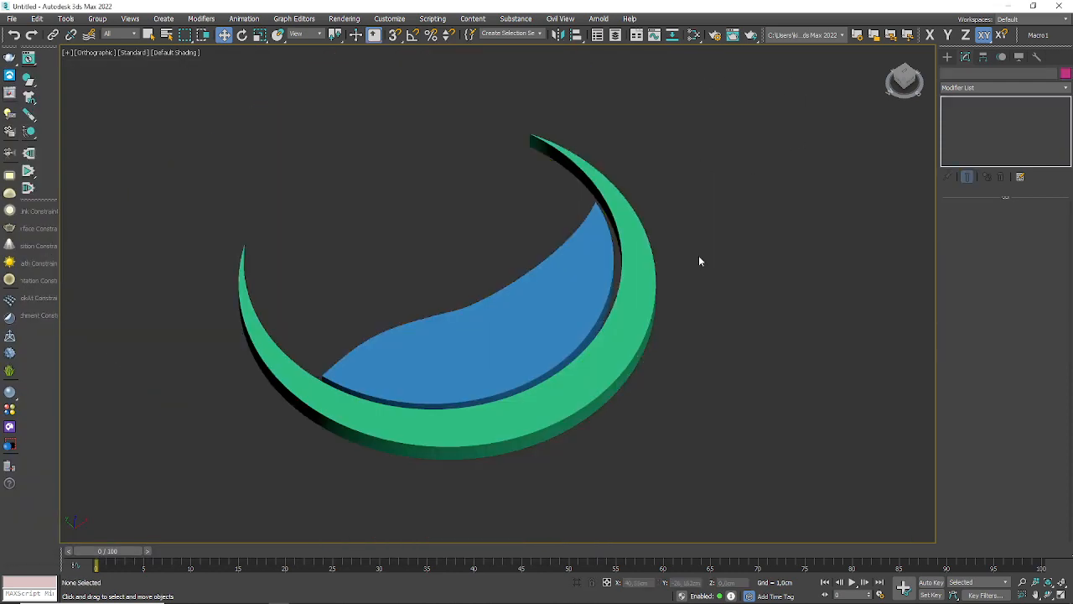
{"action": "middle_click_drag", "start_coordinate": [551, 299], "coordinate": [546, 434], "text": "alt"}
{"action": "middle_click_drag", "start_coordinate": [491, 383], "coordinate": [475, 447], "text": "alt"}
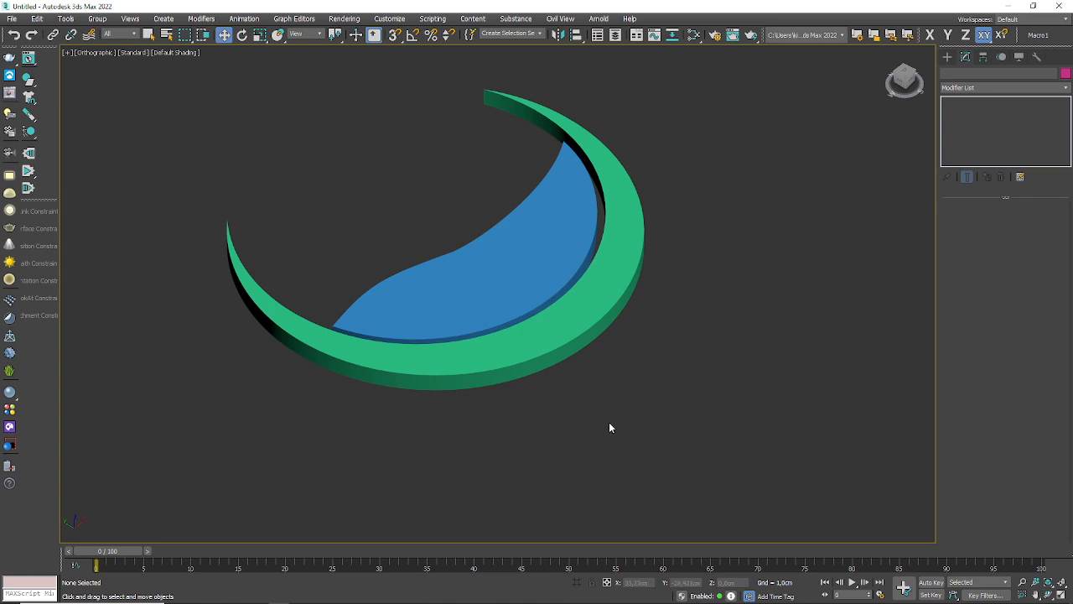
Step: Switch to the web browser with the logo image search
{"action": "mouse_move", "coordinate": [192, 597]}
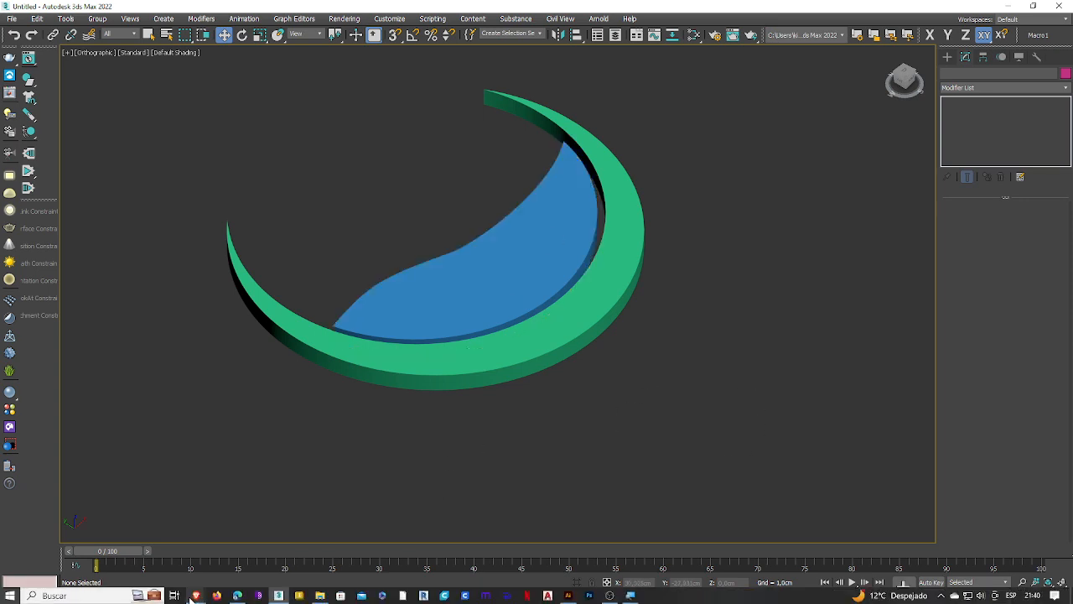
{"action": "mouse_move", "coordinate": [241, 557]}
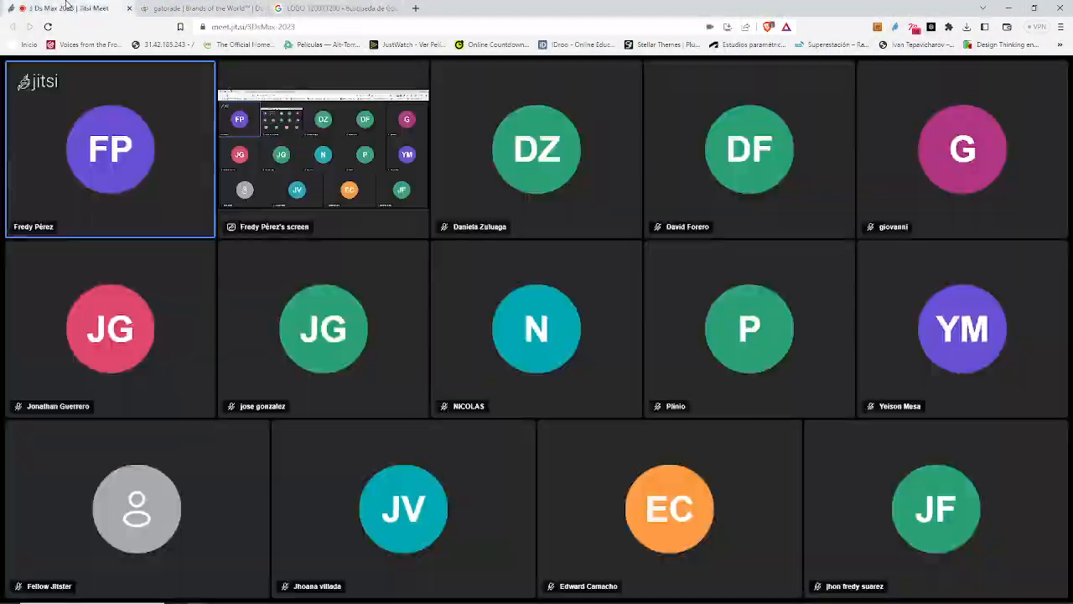
Step: Check the Jitsi Meet session in the browser, return to the logo image results, and switch back to 3ds Max
{"action": "left_click", "coordinate": [67, 8]}
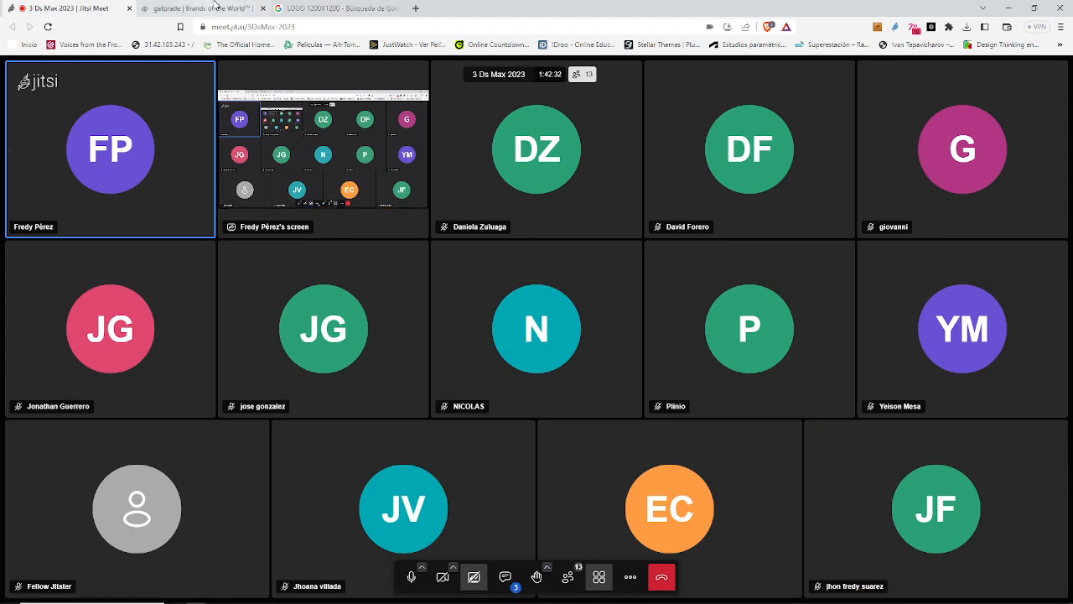
{"action": "left_click", "coordinate": [335, 8]}
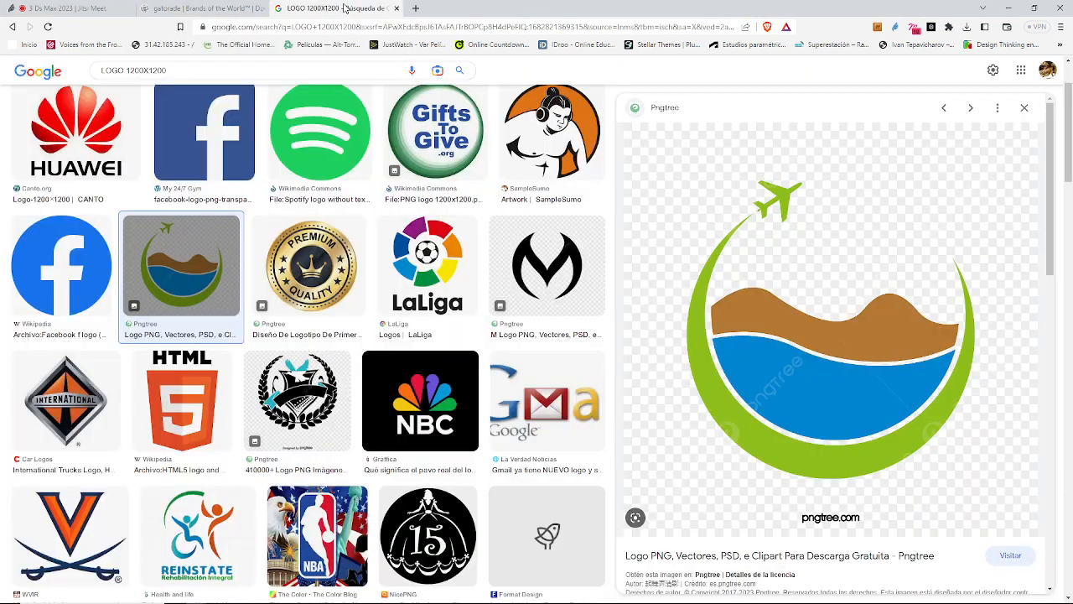
{"action": "left_click", "coordinate": [36, 9]}
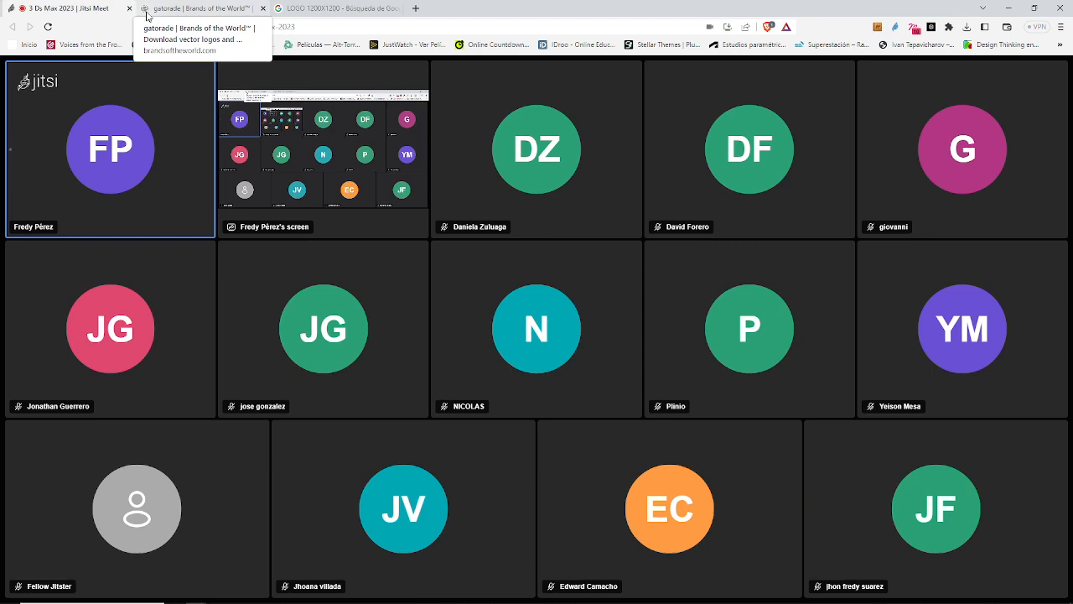
{"action": "left_click", "coordinate": [147, 14]}
{"action": "left_click", "coordinate": [342, 8]}
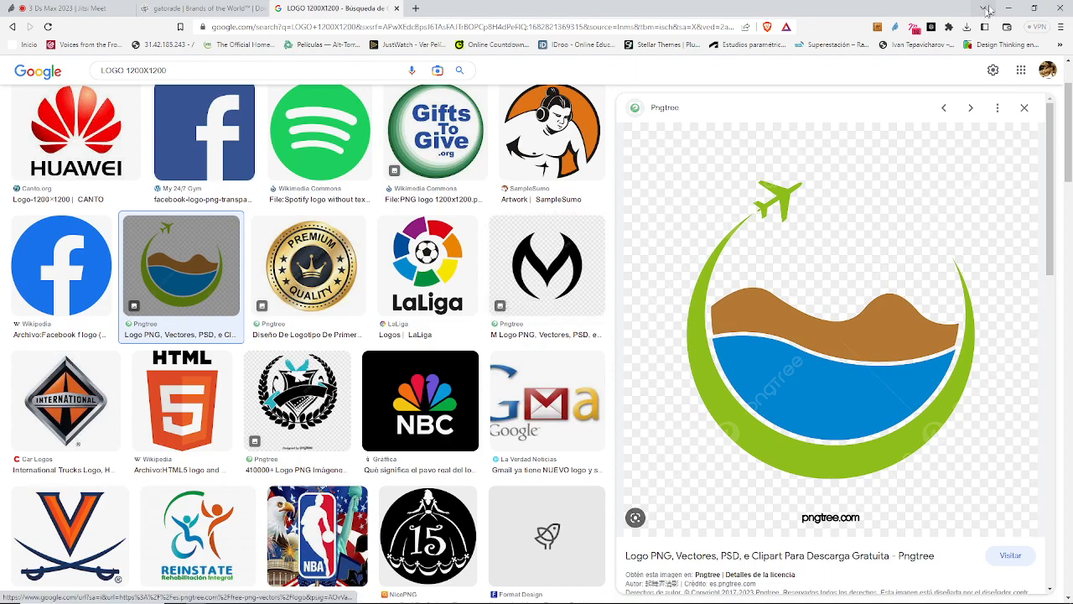
{"action": "left_click", "coordinate": [1034, 8]}
{"action": "left_click", "coordinate": [776, 125]}
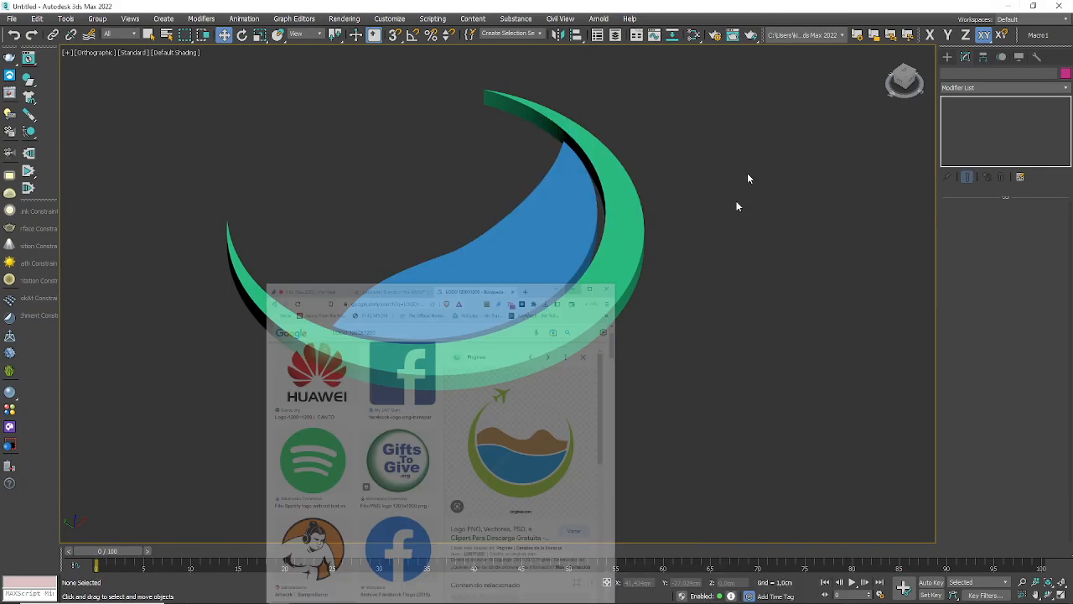
Step: Restore the four-viewport layout, then select and delete both the extruded crescent and the water
{"action": "scroll", "coordinate": [546, 431], "scroll_direction": "down", "scroll_amount": 3}
{"action": "scroll", "coordinate": [592, 364], "scroll_direction": "up", "scroll_amount": 3}
{"action": "scroll", "coordinate": [592, 364], "scroll_direction": "down", "scroll_amount": 3}
{"action": "scroll", "coordinate": [592, 364], "scroll_direction": "down", "scroll_amount": 2}
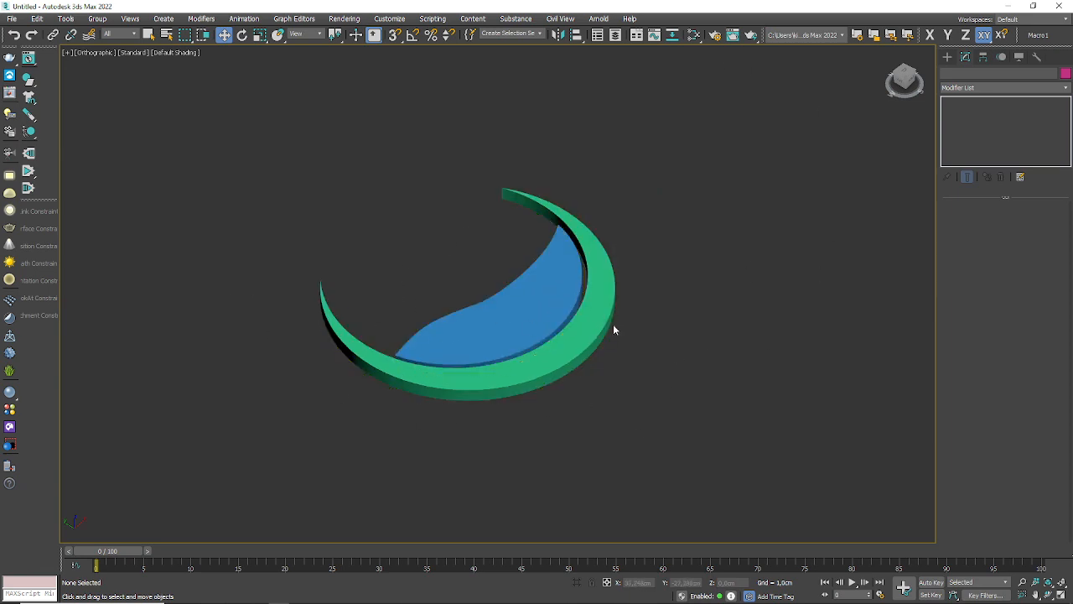
{"action": "left_click", "coordinate": [1062, 595]}
{"action": "left_click_drag", "start_coordinate": [395, 88], "coordinate": [93, 277]}
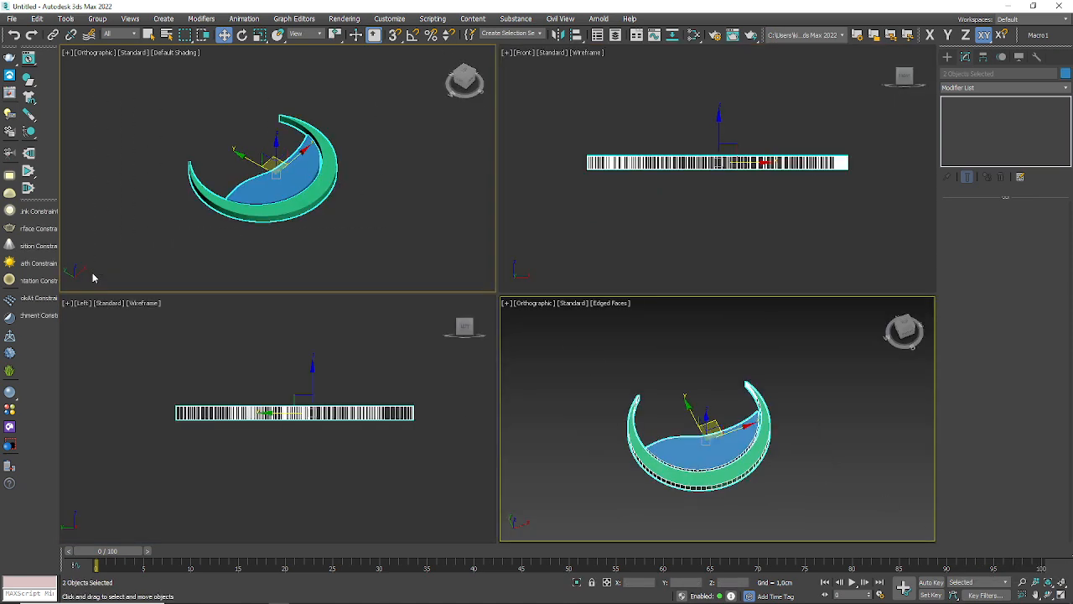
{"action": "key", "text": "Delete"}
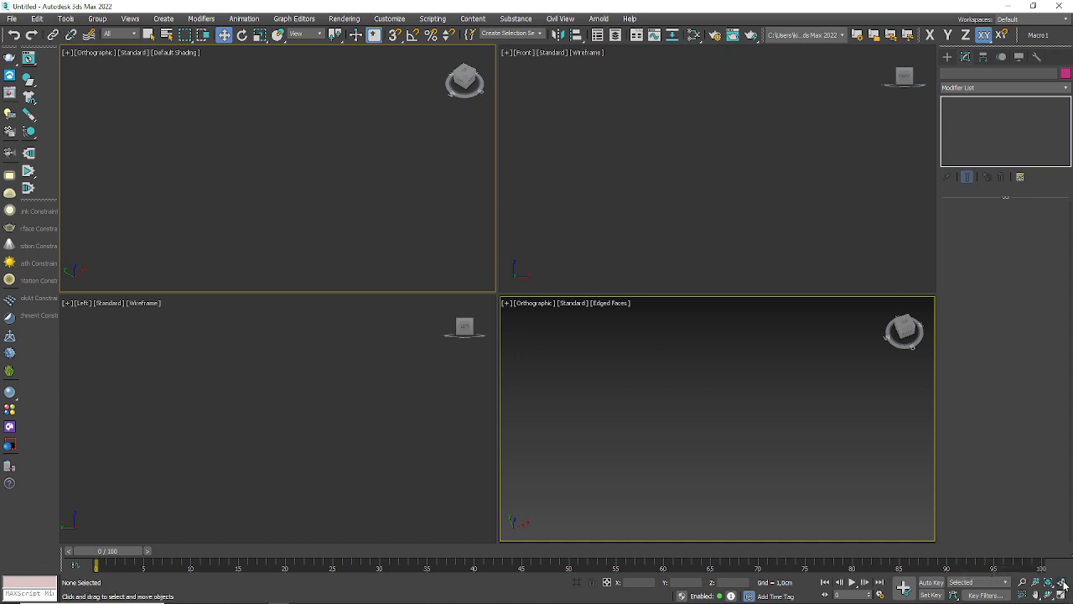
Step: Draw a circle spline of about 6.3 cm radius and a rectangle spline of about 15 by 12 cm in the Default Shading orthographic view
{"action": "left_click", "coordinate": [954, 58]}
{"action": "left_click", "coordinate": [972, 159]}
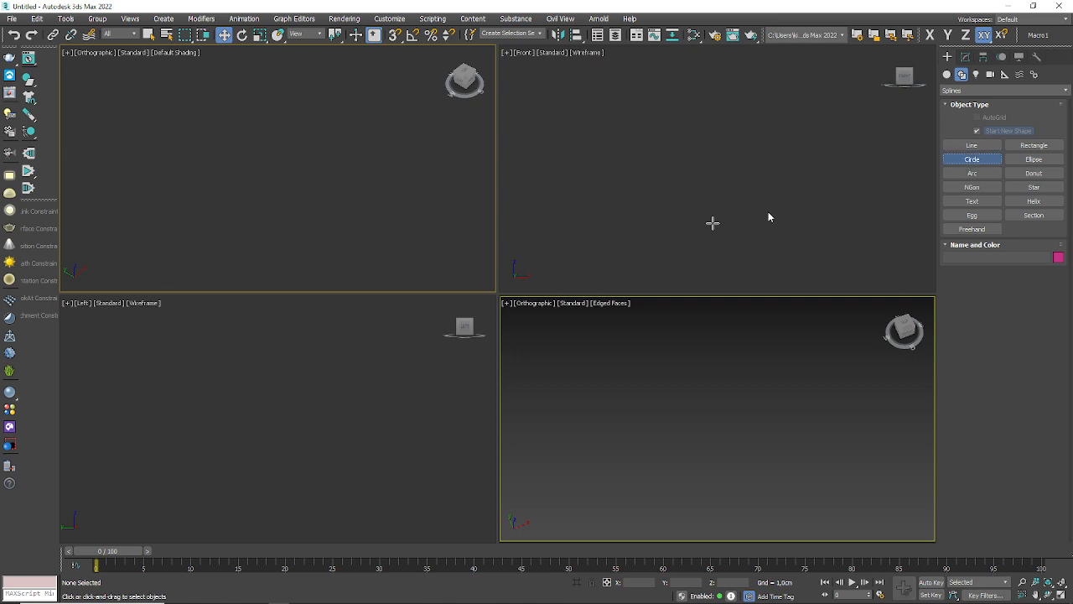
{"action": "left_click_drag", "start_coordinate": [192, 166], "coordinate": [227, 209]}
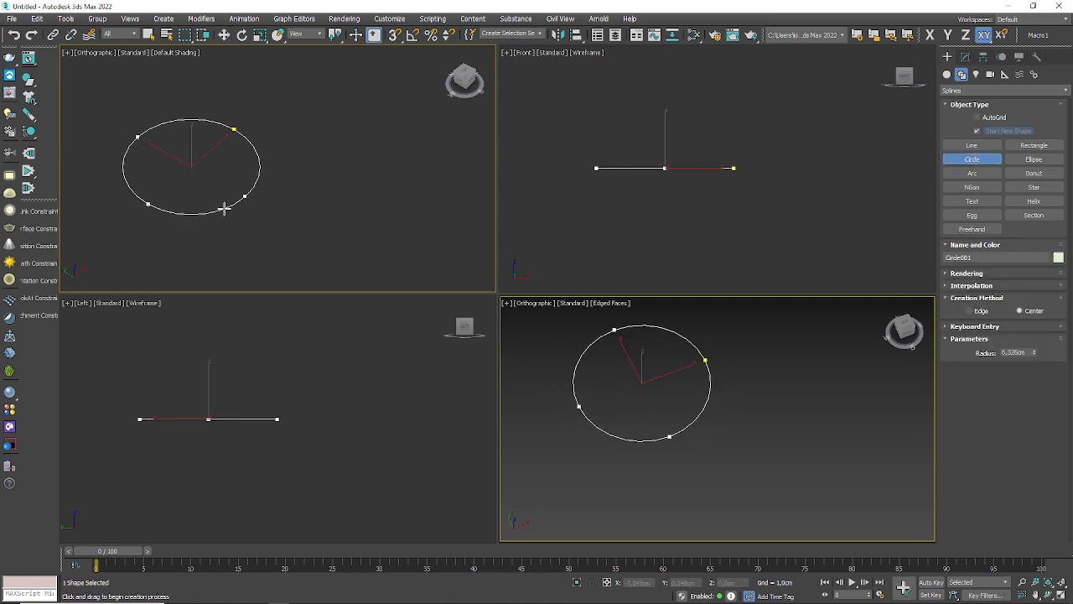
{"action": "left_click", "coordinate": [1034, 145]}
{"action": "left_click_drag", "start_coordinate": [301, 127], "coordinate": [340, 275]}
Step: Draw a straight vertical line spline about 52 cm tall in the Front view, beside the circle and rectangle
{"action": "left_click", "coordinate": [972, 146]}
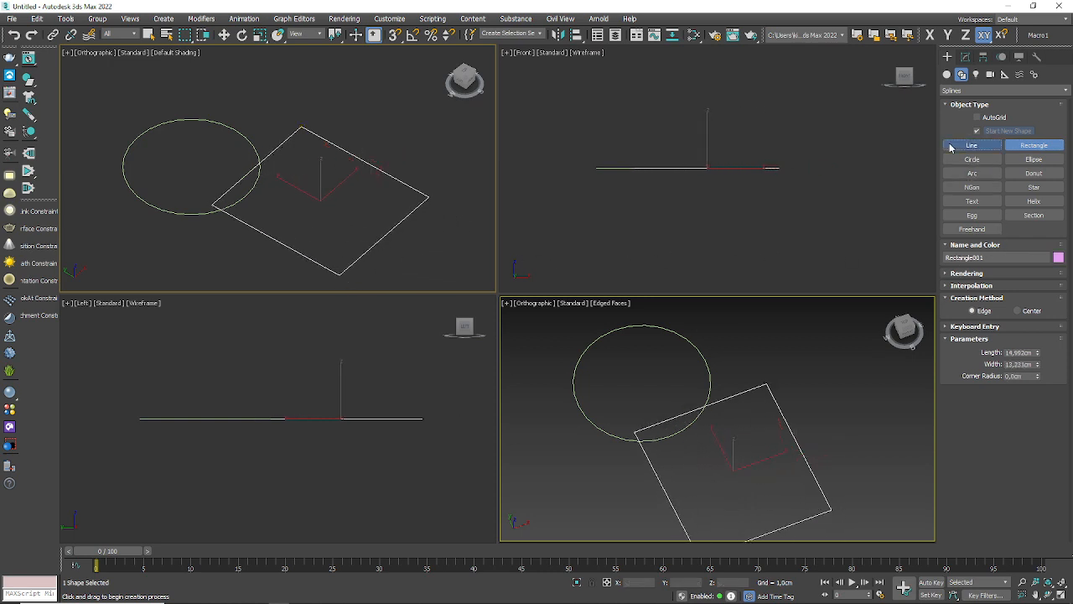
{"action": "scroll", "coordinate": [770, 244], "scroll_direction": "down", "scroll_amount": 2}
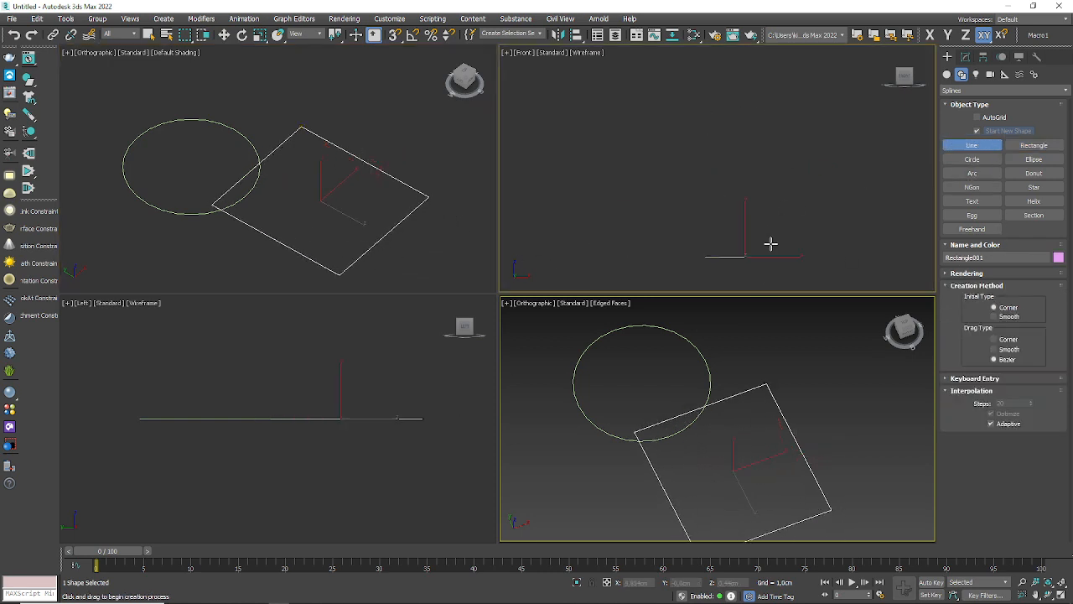
{"action": "left_click", "coordinate": [666, 259]}
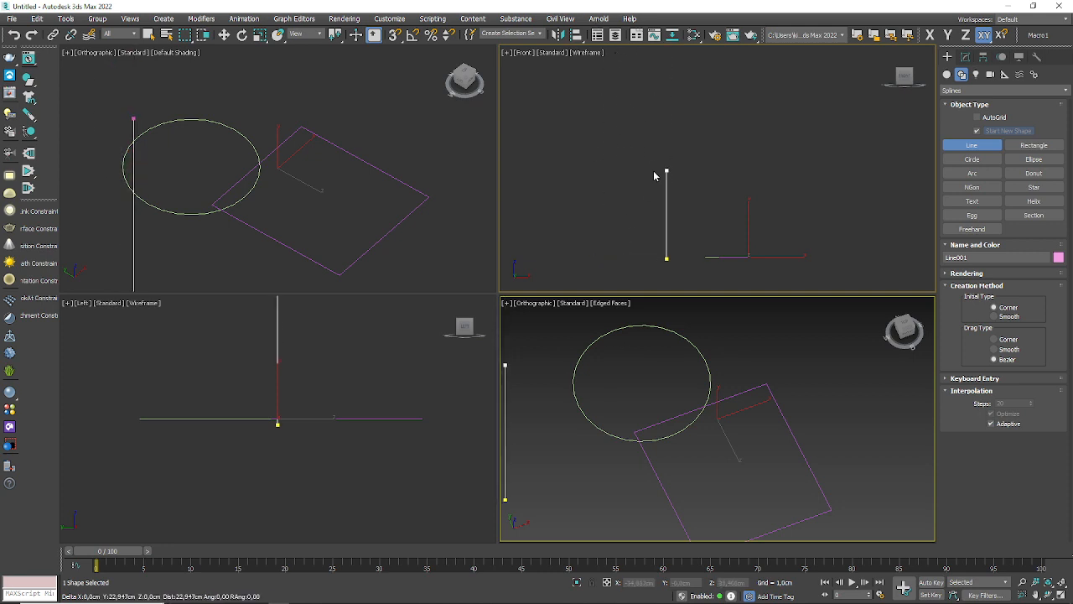
{"action": "left_click", "coordinate": [659, 61]}
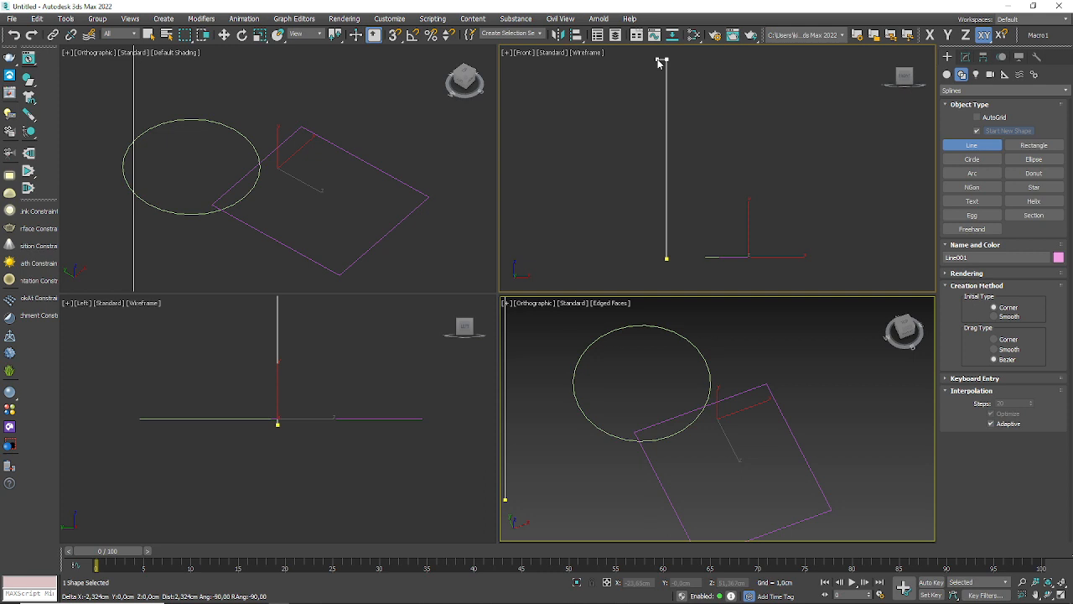
{"action": "right_click", "coordinate": [618, 125]}
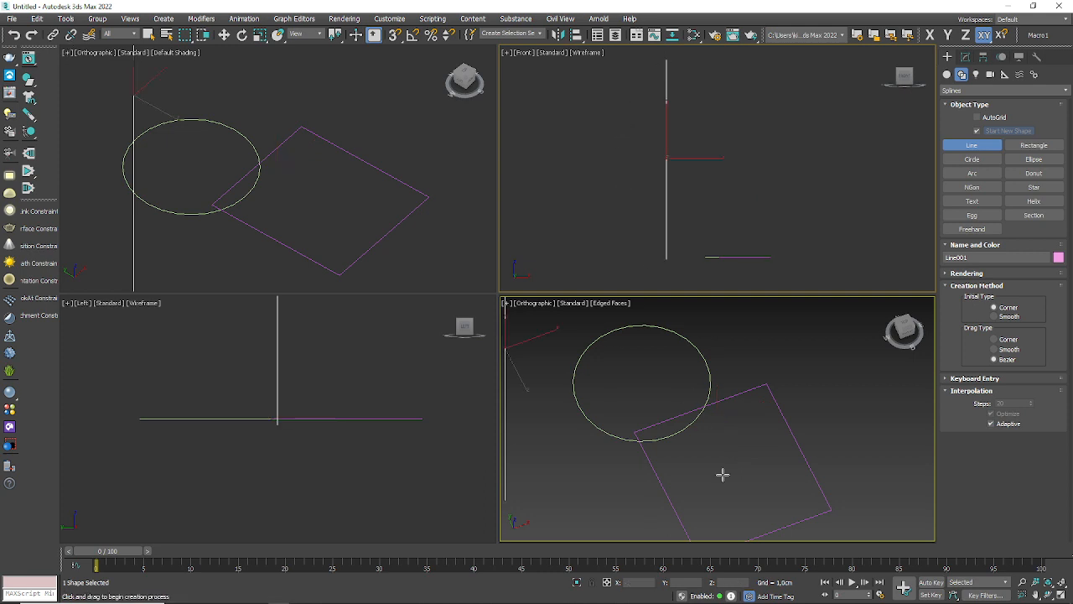
Step: Maximize the Edged Faces orthographic view and move the rectangle and circle apart so that they no longer overlap
{"action": "scroll", "coordinate": [721, 470], "scroll_direction": "down", "scroll_amount": 4}
{"action": "middle_click_drag", "start_coordinate": [723, 459], "coordinate": [779, 378], "text": "alt"}
{"action": "left_click", "coordinate": [1060, 593]}
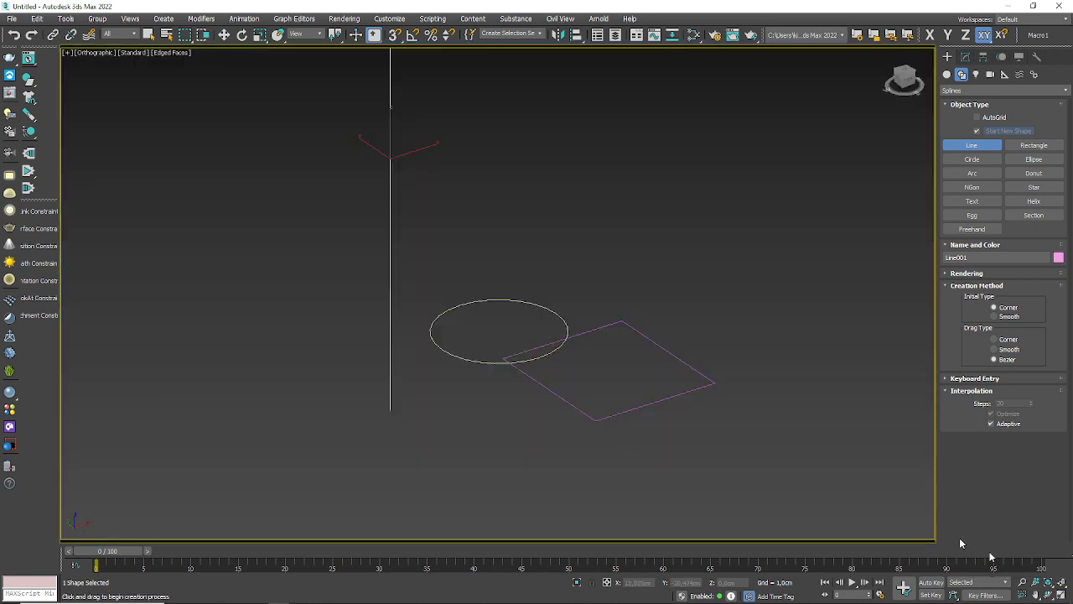
{"action": "key", "text": "w"}
{"action": "left_click", "coordinate": [627, 398]}
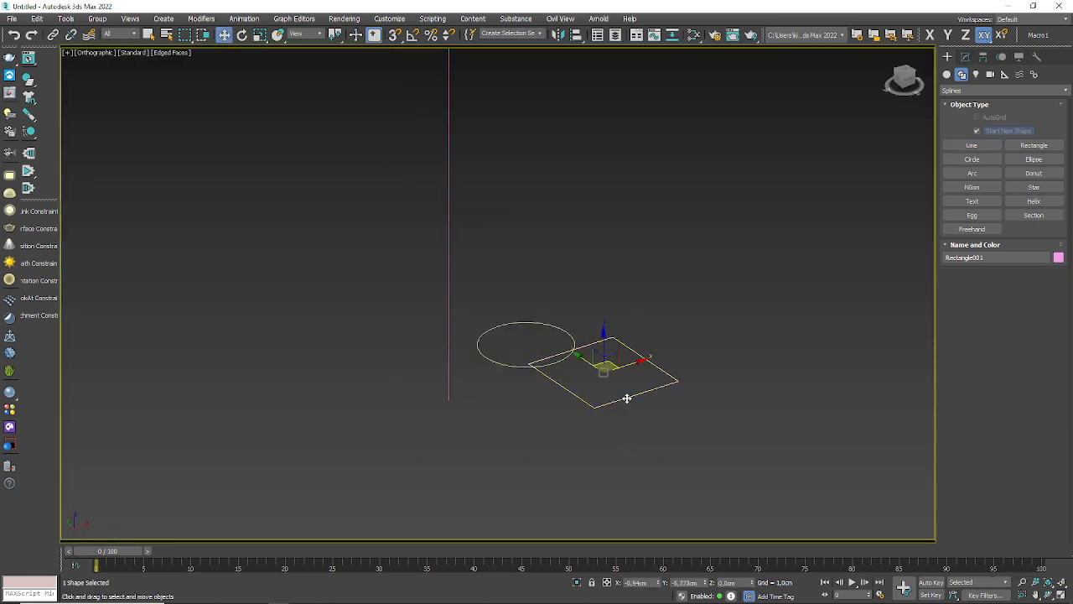
{"action": "left_click_drag", "start_coordinate": [610, 363], "coordinate": [673, 291]}
{"action": "middle_click_drag", "start_coordinate": [629, 380], "coordinate": [549, 450]}
{"action": "scroll", "coordinate": [549, 452], "scroll_direction": "down", "scroll_amount": 2}
Step: Move the vertical line along the X axis, away from the circle, to about X -35.6 cm
{"action": "left_click", "coordinate": [420, 416]}
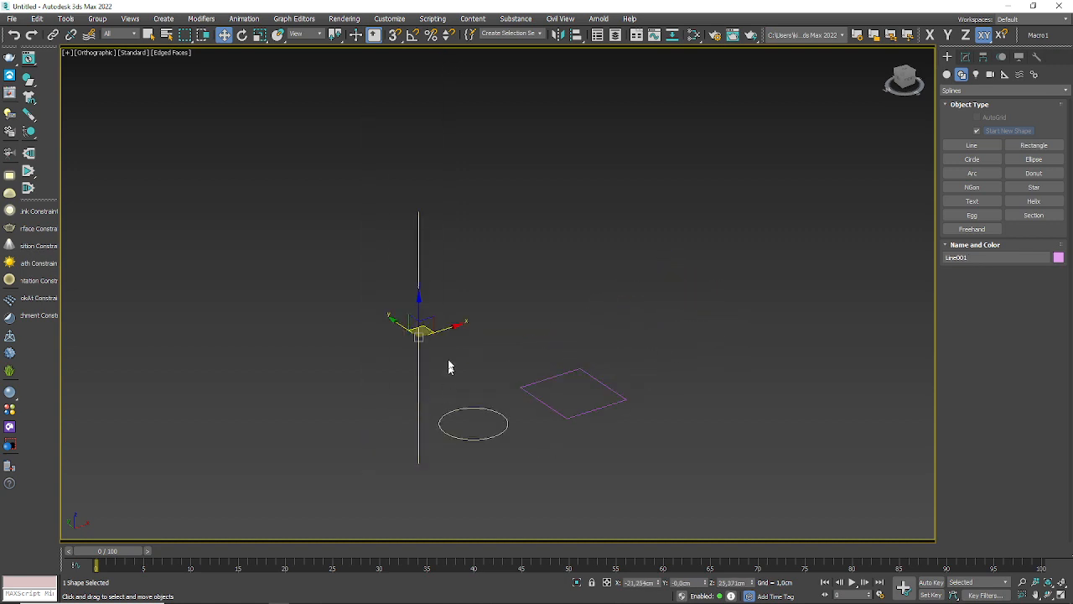
{"action": "left_click_drag", "start_coordinate": [445, 339], "coordinate": [379, 359]}
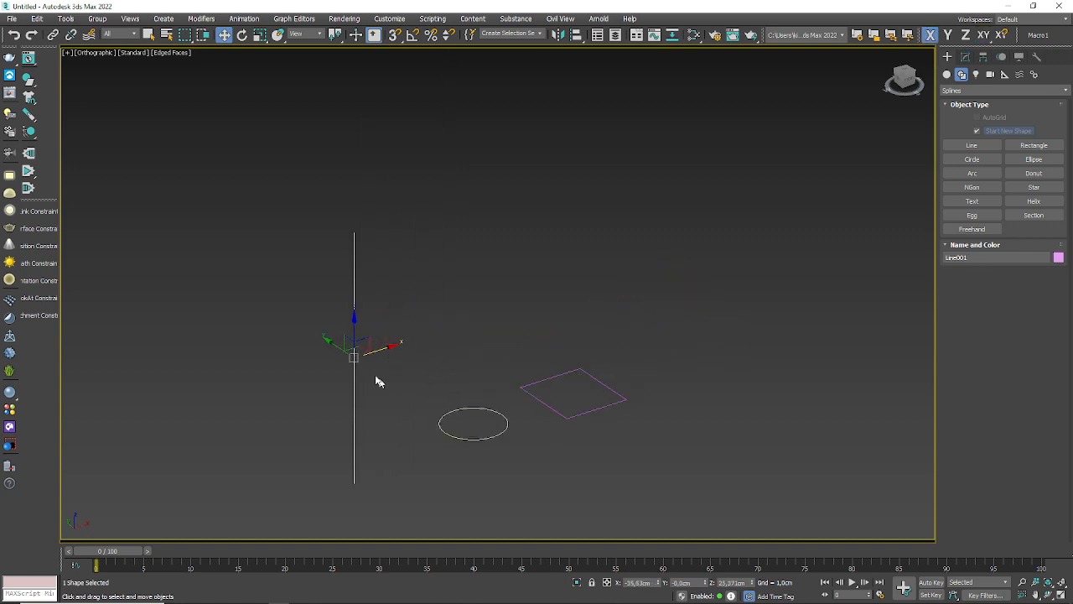
{"action": "middle_click_drag", "start_coordinate": [409, 377], "coordinate": [374, 401]}
{"action": "scroll", "coordinate": [590, 265], "scroll_direction": "up", "scroll_amount": 2}
{"action": "middle_click_drag", "start_coordinate": [391, 359], "coordinate": [442, 281]}
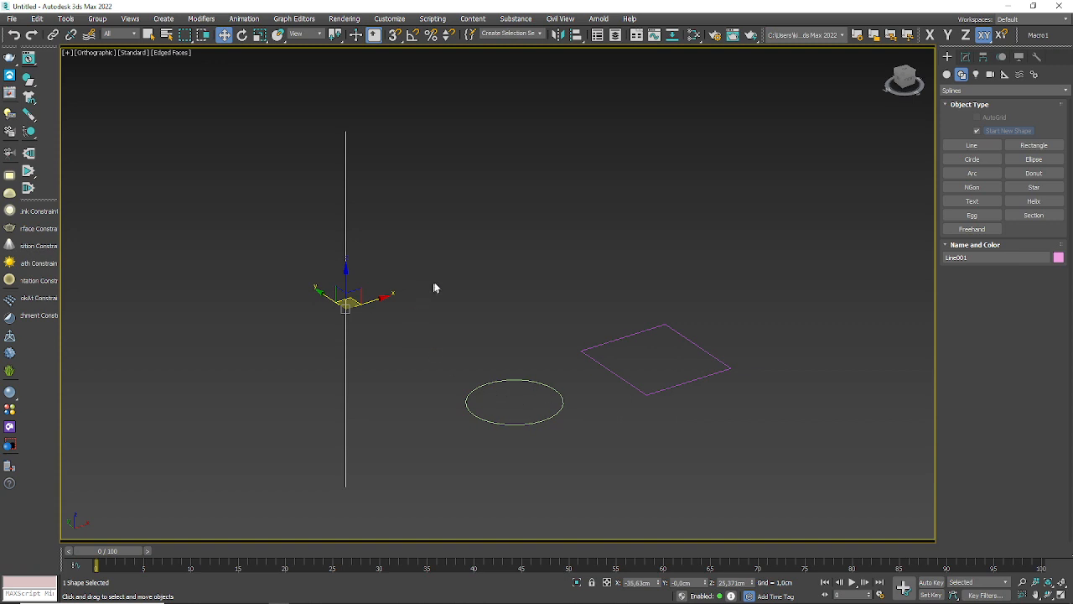
Step: With the vertical line selected, display the Compound Objects creation types and locate Loft, then clear the selection
{"action": "left_click", "coordinate": [602, 286]}
{"action": "left_click", "coordinate": [346, 376]}
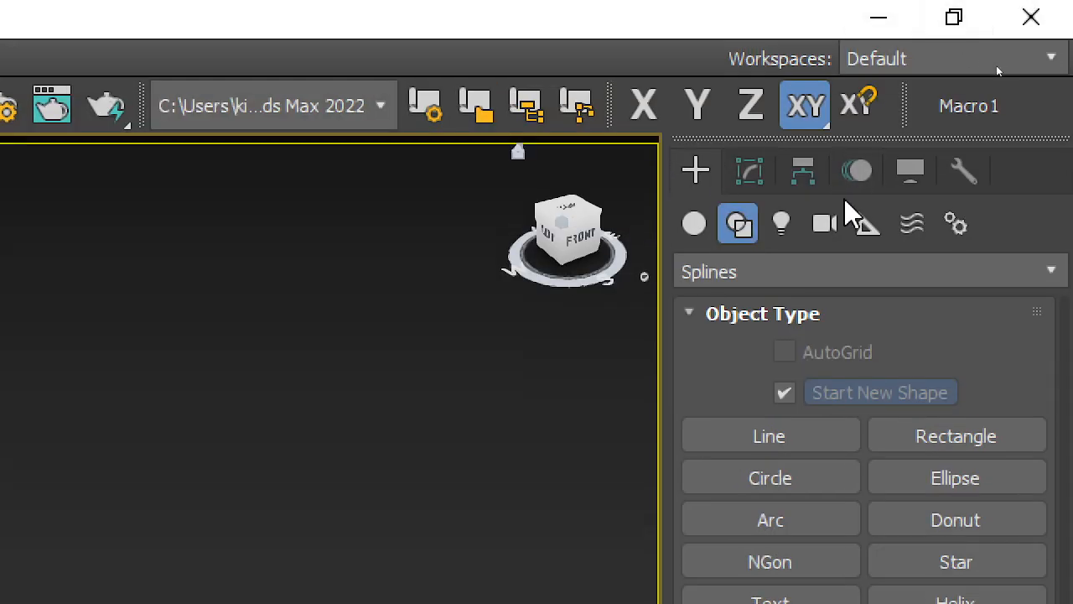
{"action": "left_click", "coordinate": [743, 183]}
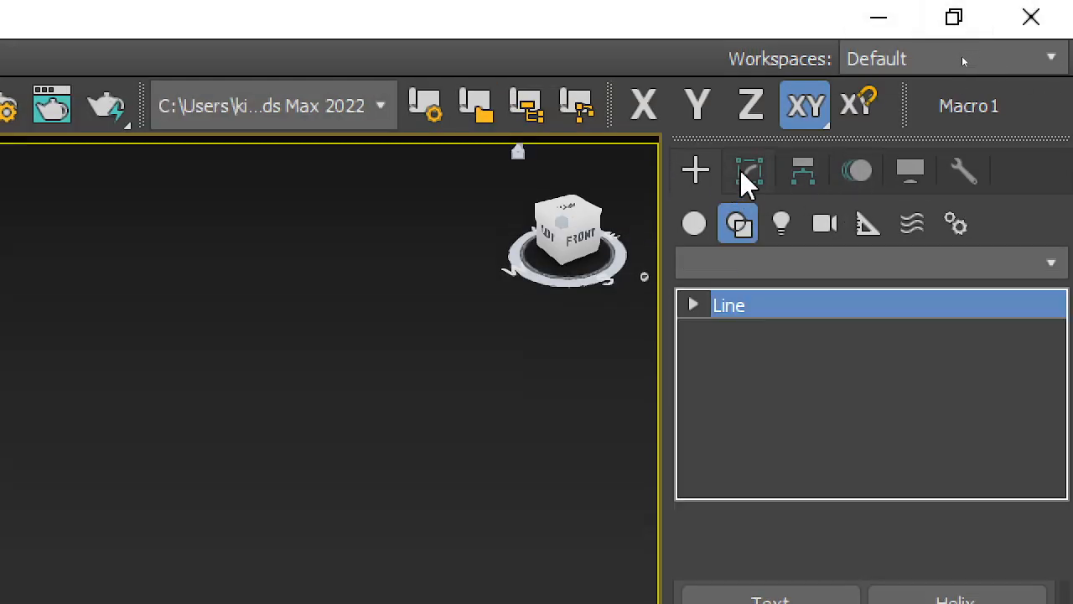
{"action": "left_click", "coordinate": [701, 183]}
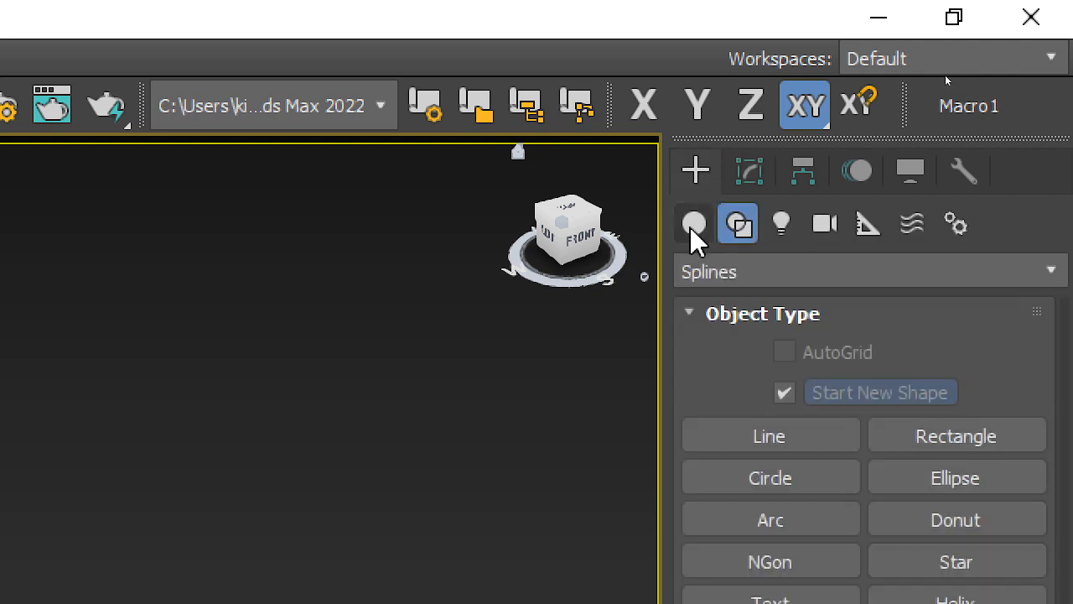
{"action": "left_click", "coordinate": [693, 228]}
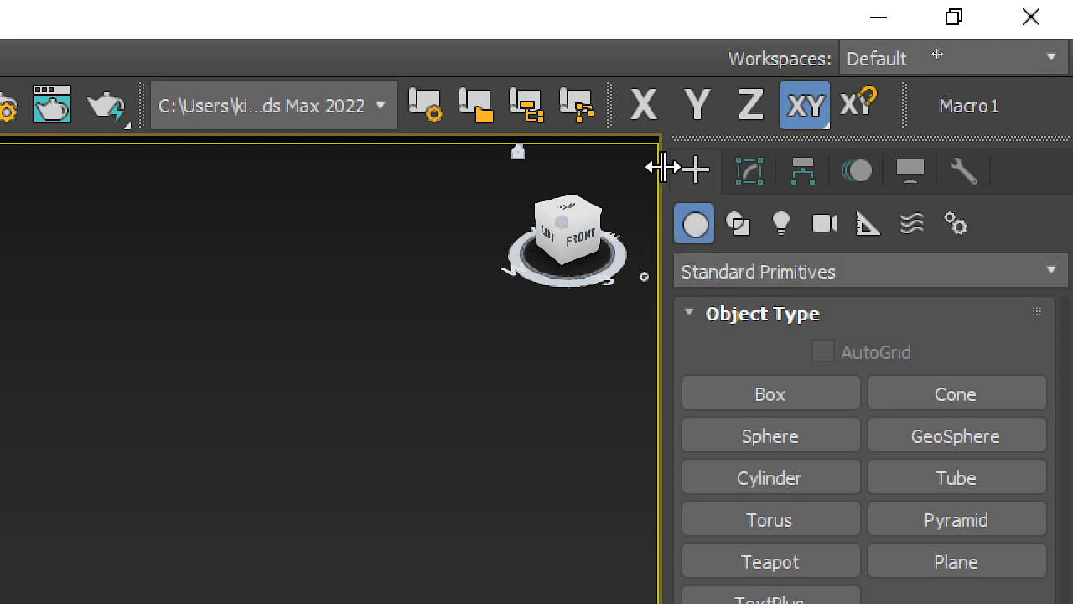
{"action": "left_click", "coordinate": [713, 272]}
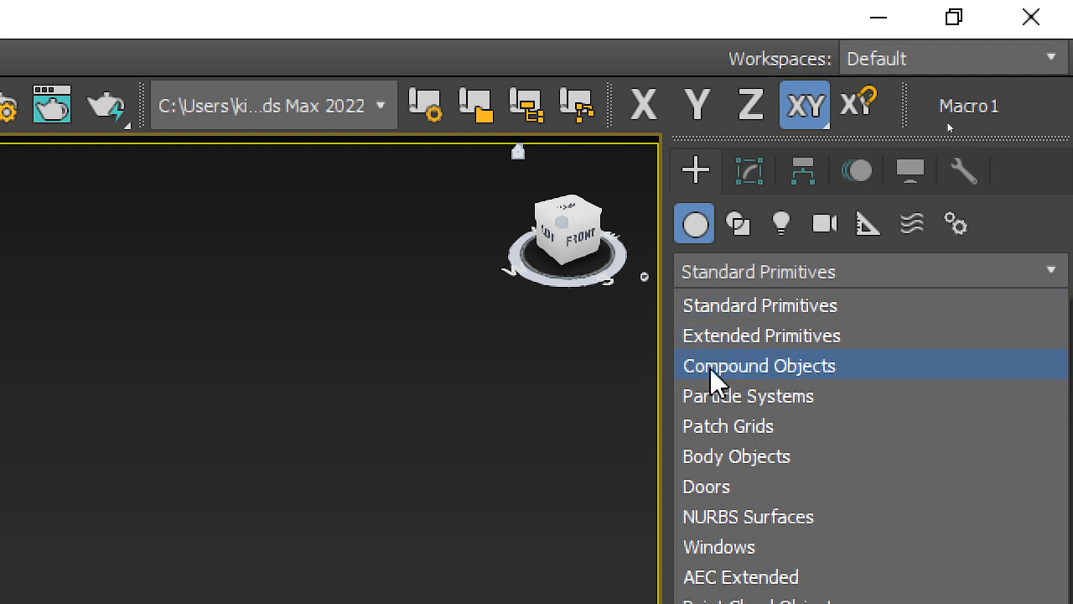
{"action": "left_click", "coordinate": [754, 367]}
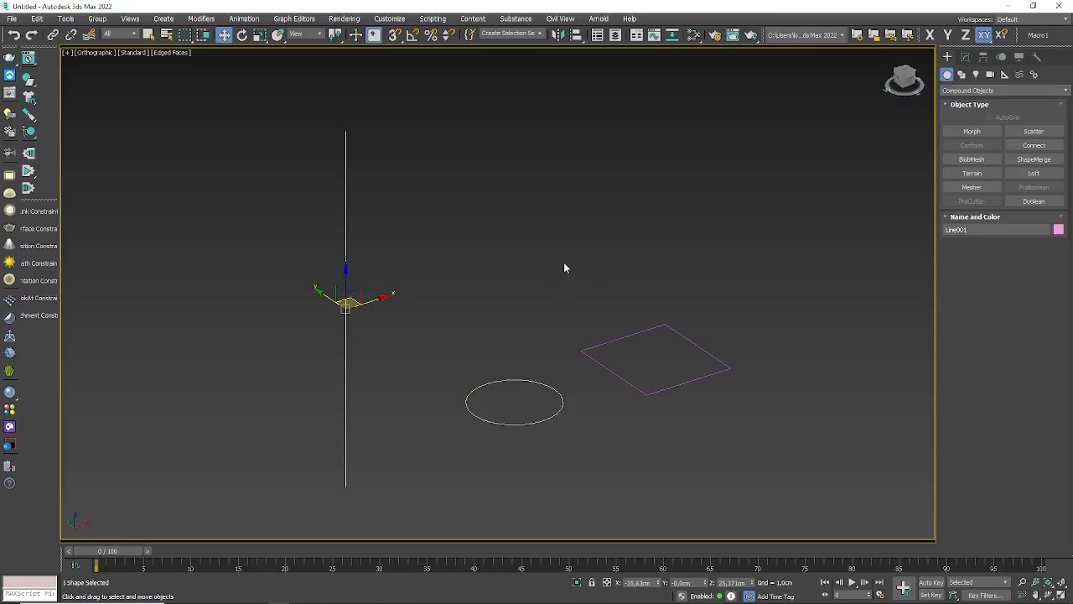
{"action": "left_click", "coordinate": [564, 268]}
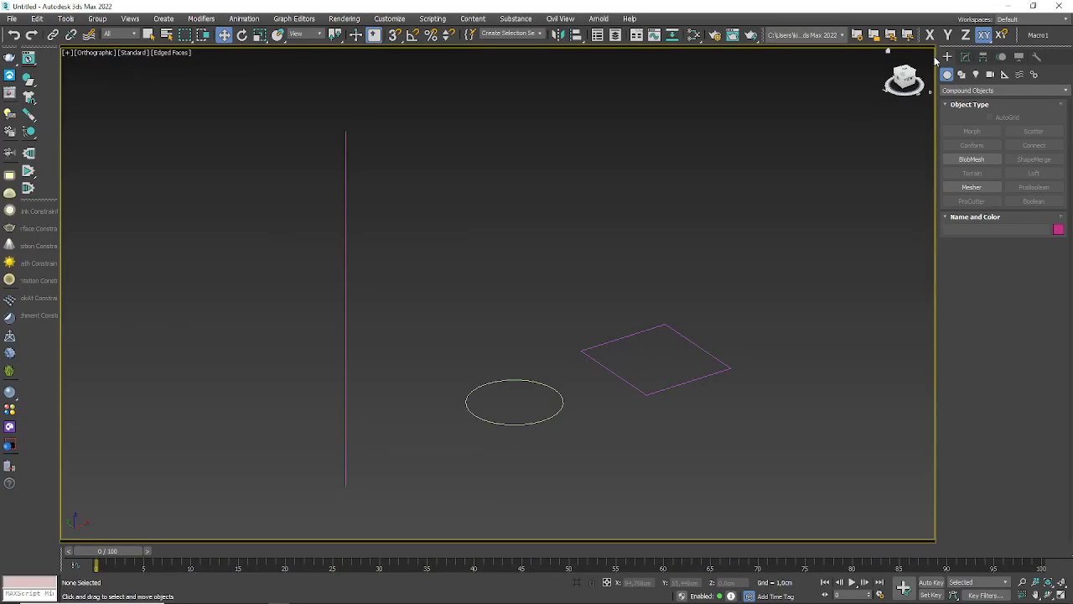
Step: Create a test Box from the Standard Primitives behind the rectangle
{"action": "left_click", "coordinate": [830, 127]}
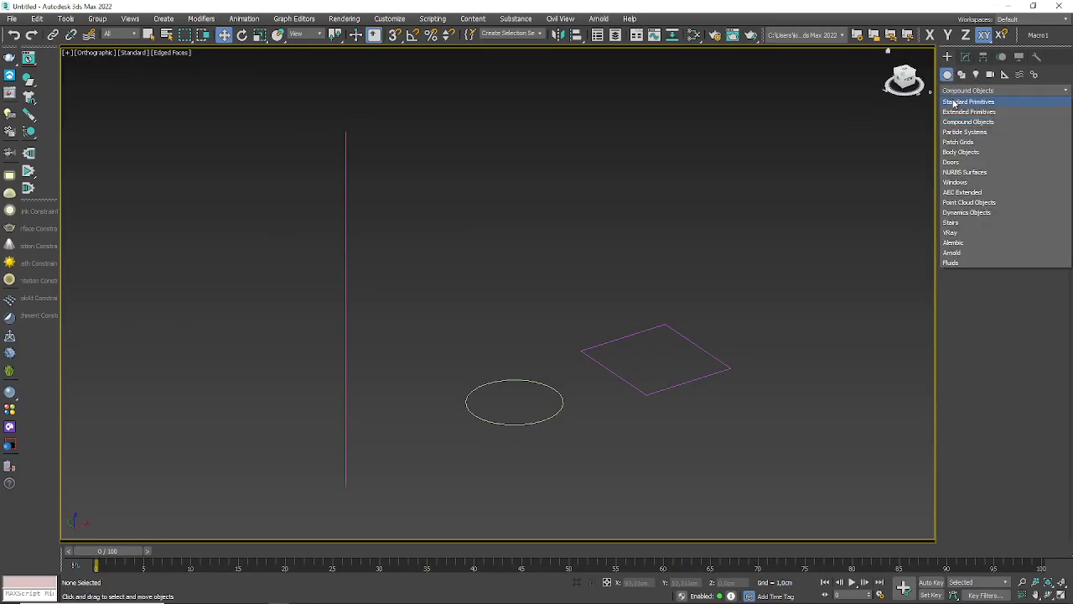
{"action": "left_click", "coordinate": [969, 101]}
{"action": "left_click", "coordinate": [972, 131]}
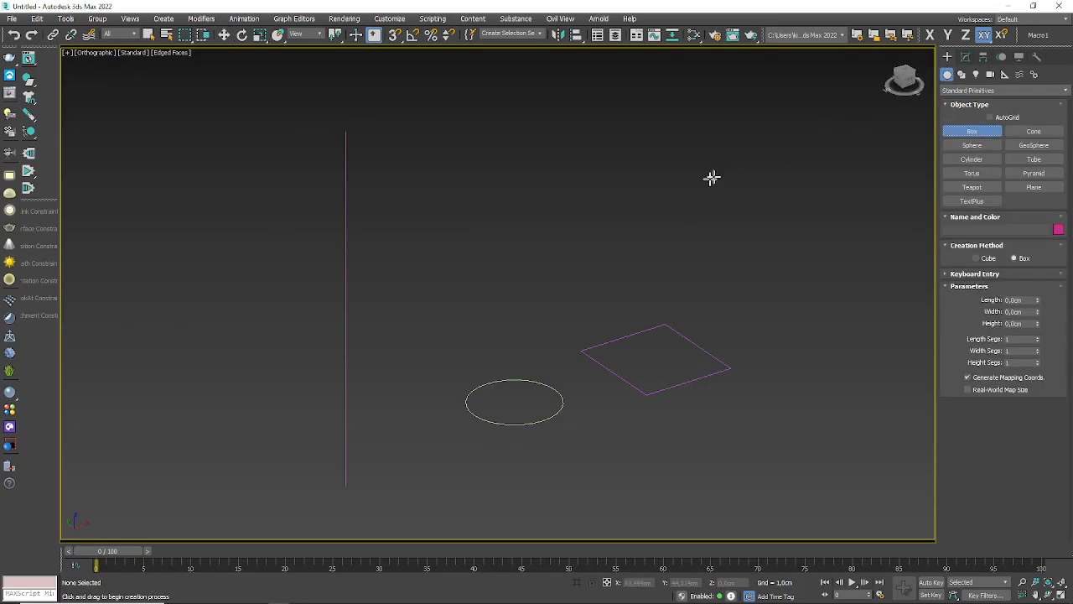
{"action": "left_click_drag", "start_coordinate": [712, 175], "coordinate": [677, 220]}
{"action": "left_click", "coordinate": [688, 199]}
{"action": "left_click", "coordinate": [689, 157]}
{"action": "key", "text": "w"}
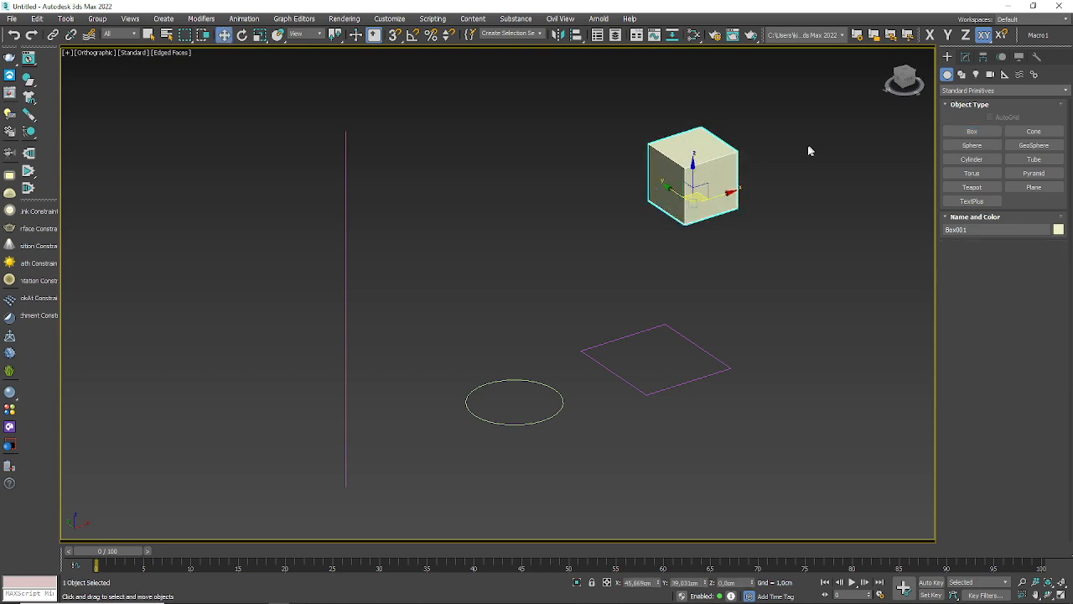
Step: Display the Compound Objects creation types with the box selected to check whether Loft is available for it
{"action": "right_click", "coordinate": [797, 167]}
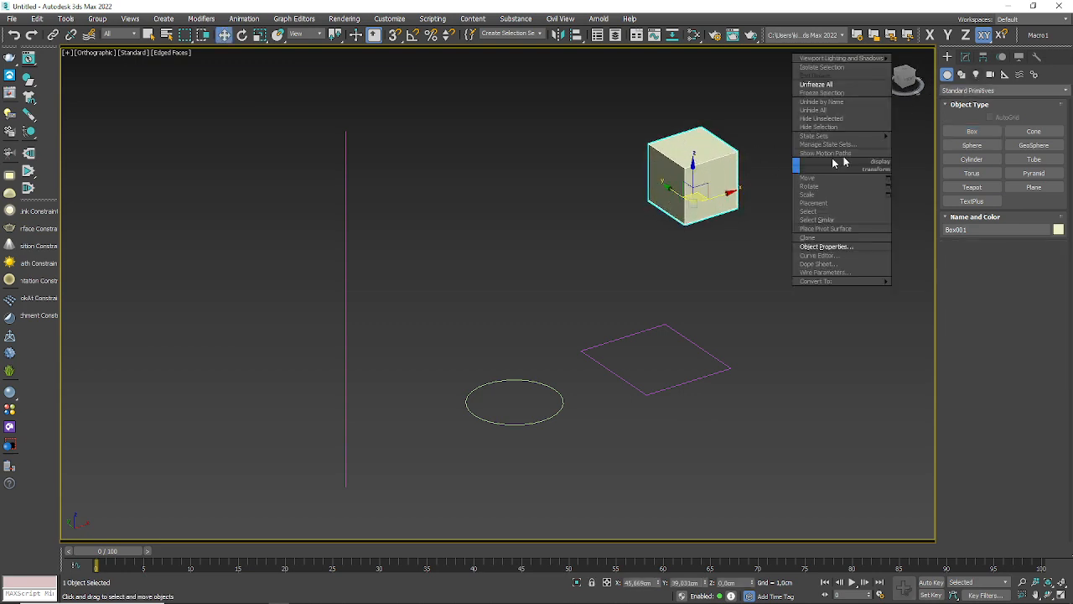
{"action": "left_click", "coordinate": [973, 90]}
{"action": "left_click", "coordinate": [973, 90]}
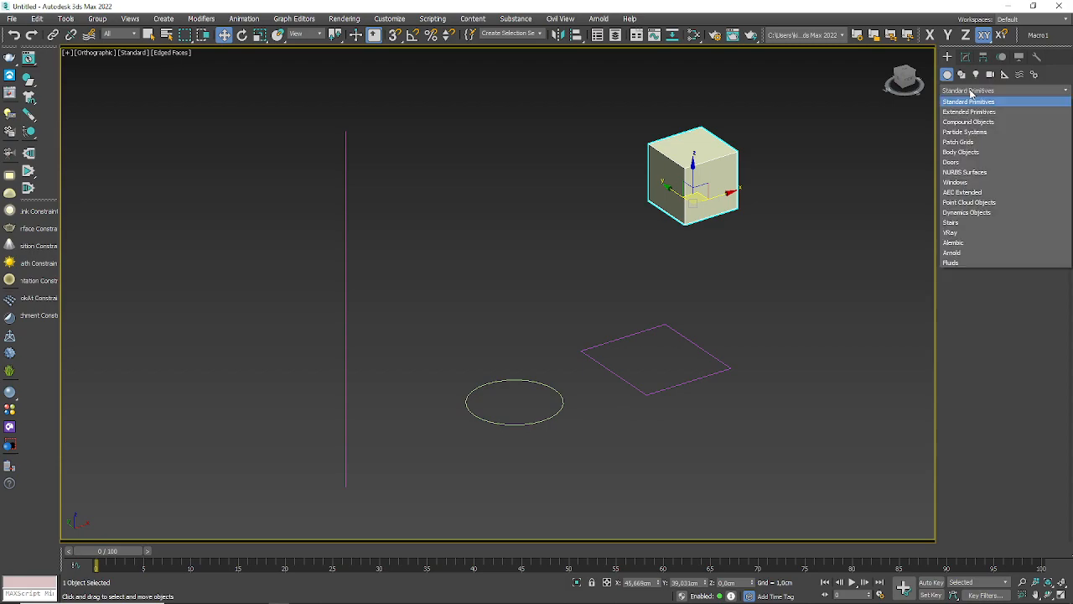
{"action": "left_click", "coordinate": [958, 122]}
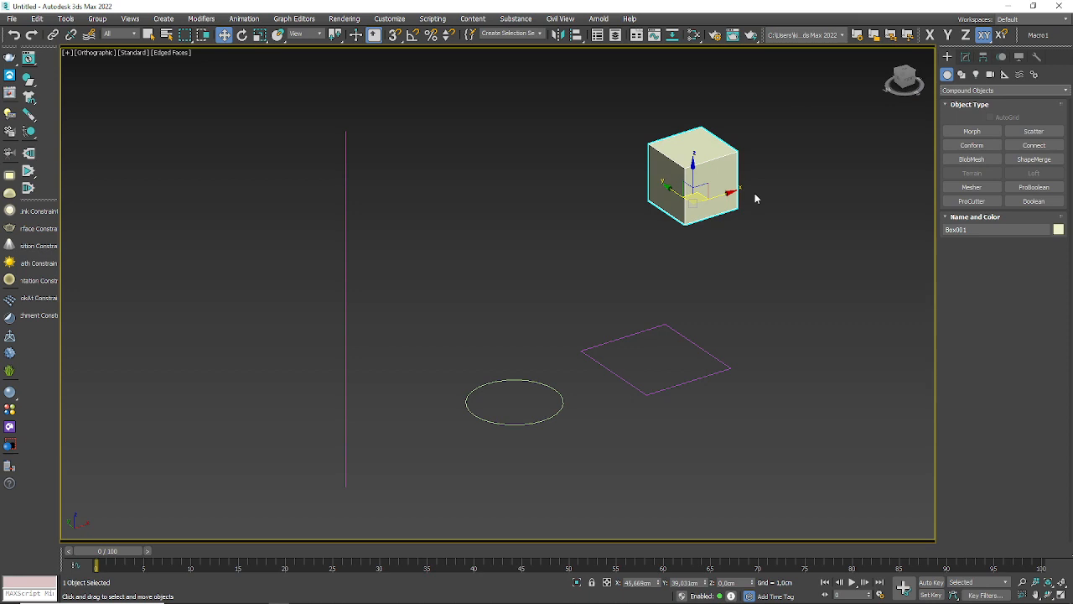
Step: Delete the test box and select the vertical line again for the Loft operation
{"action": "right_click", "coordinate": [693, 248]}
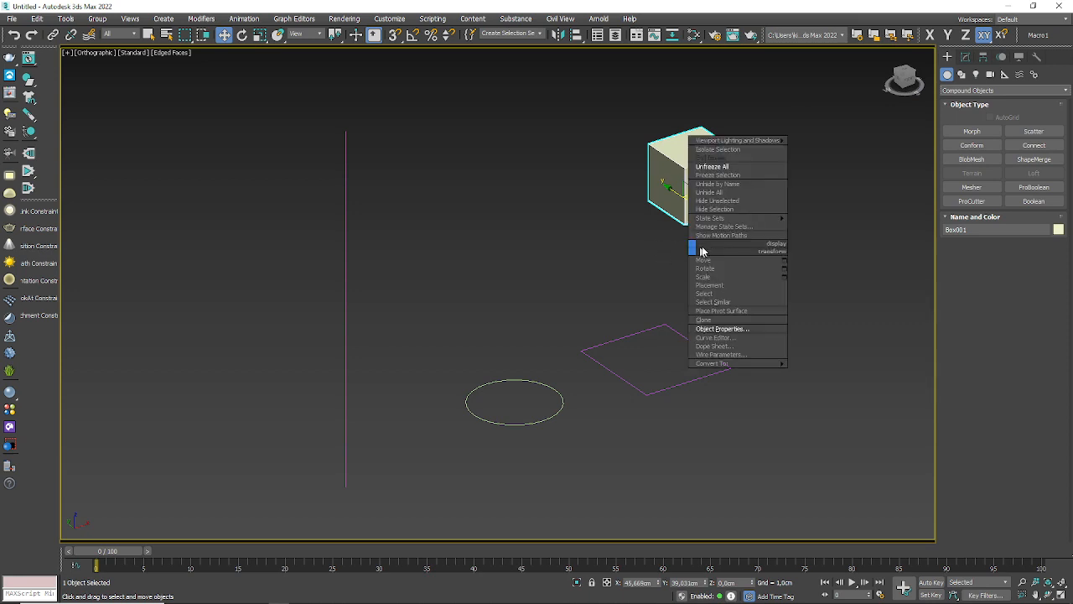
{"action": "left_click", "coordinate": [567, 158]}
{"action": "key", "text": "Delete"}
{"action": "left_click", "coordinate": [347, 343]}
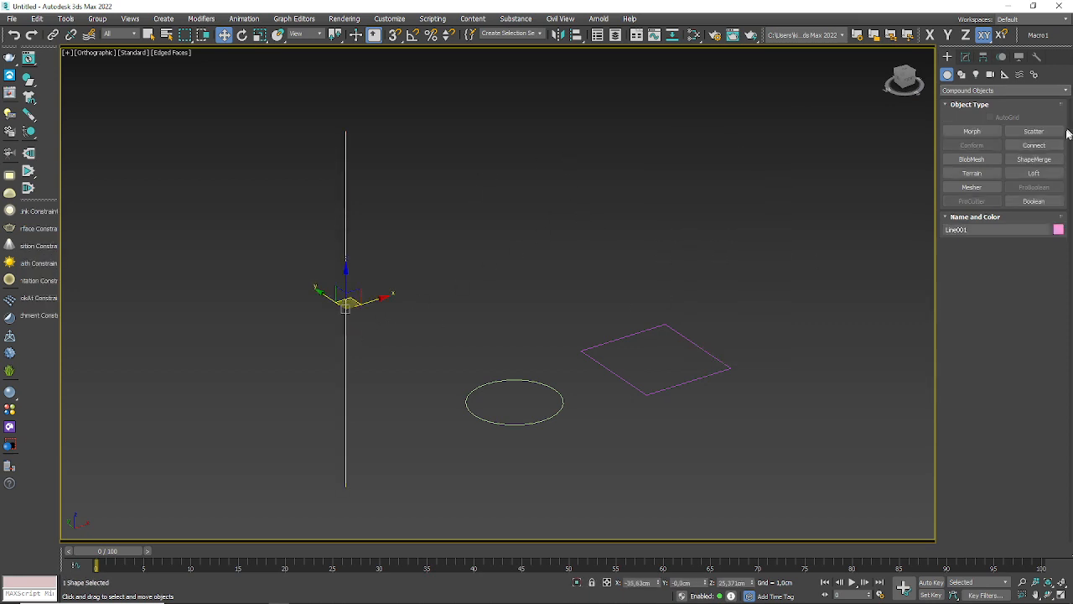
Step: Loft the circle along the selected vertical line, keeping the shape as an instance at path position 0
{"action": "left_click", "coordinate": [1034, 172]}
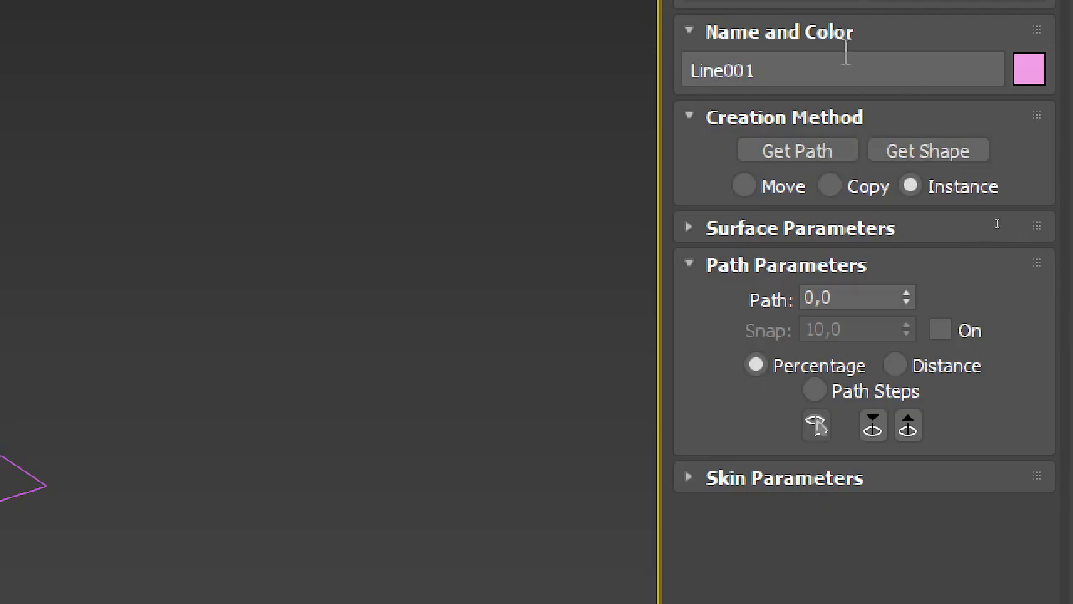
{"action": "left_click", "coordinate": [816, 154]}
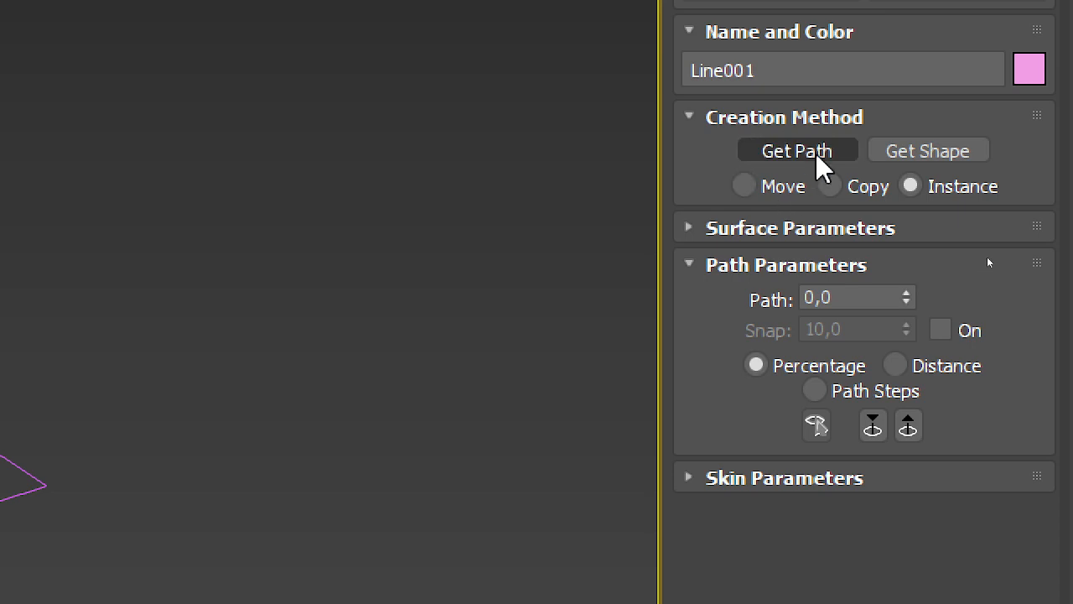
{"action": "left_click", "coordinate": [913, 156]}
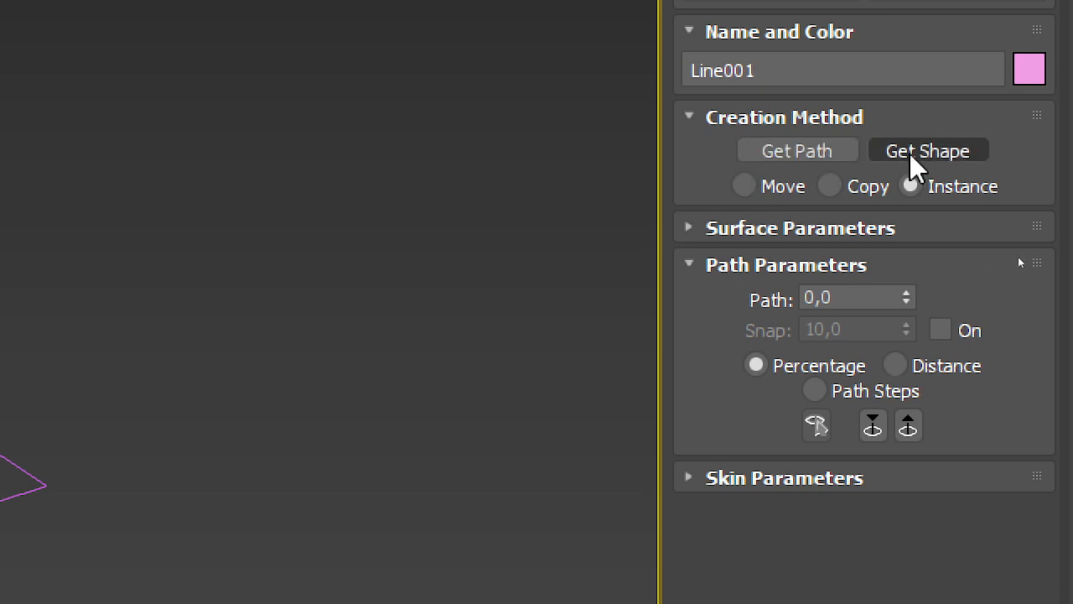
{"action": "left_click", "coordinate": [845, 153]}
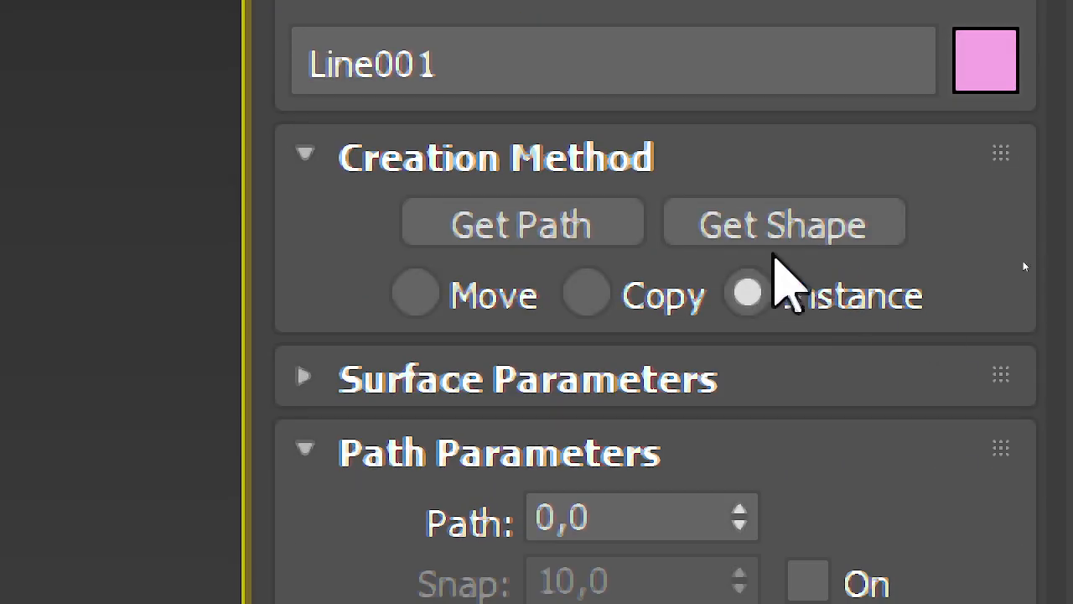
{"action": "left_click", "coordinate": [783, 233]}
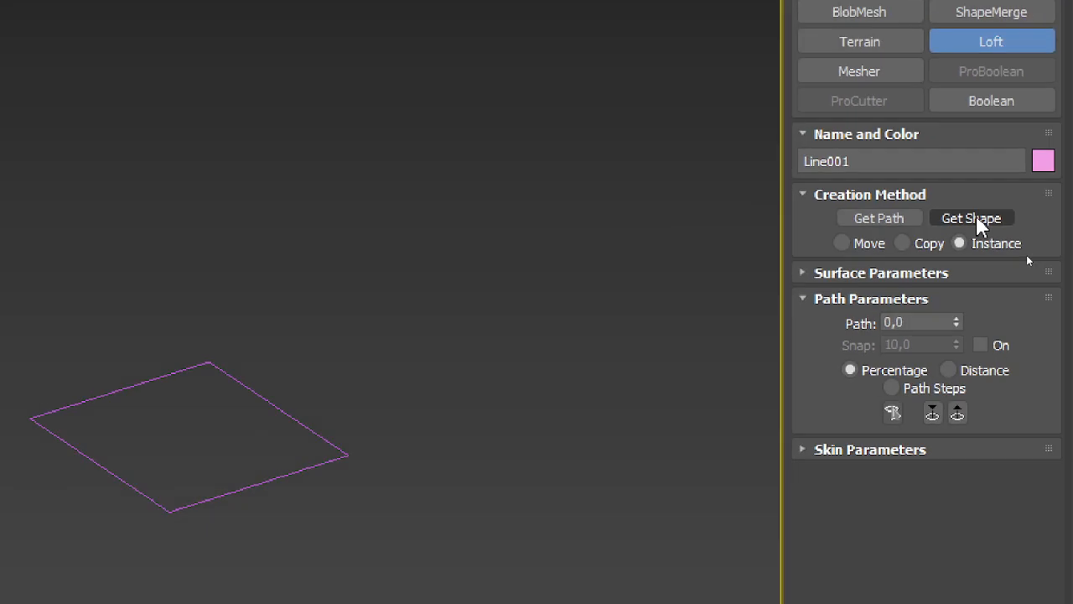
{"action": "left_click", "coordinate": [977, 218]}
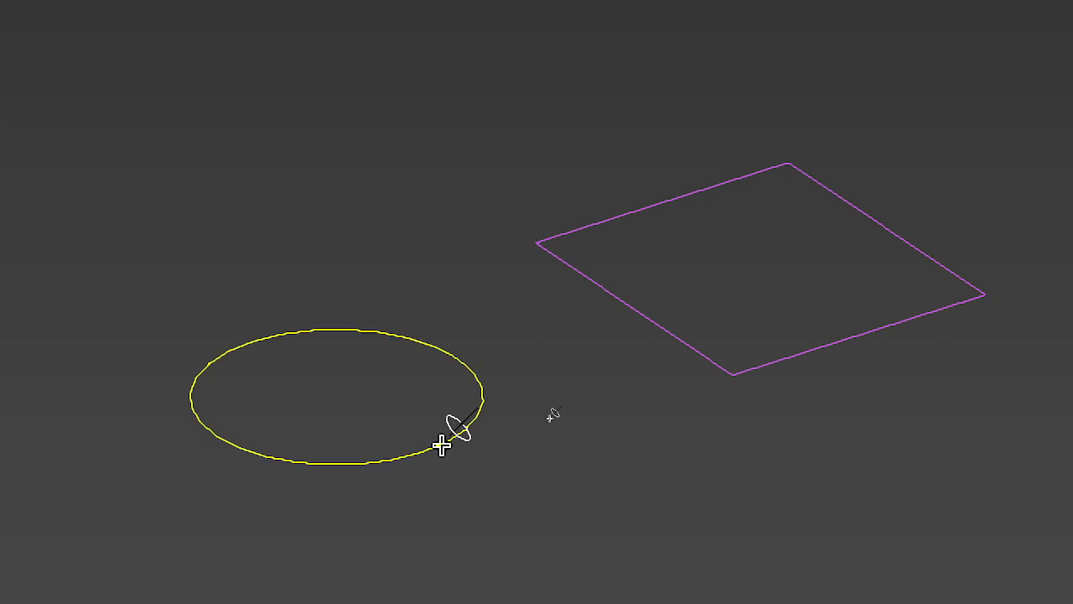
{"action": "middle_click_drag", "start_coordinate": [446, 436], "coordinate": [249, 538]}
{"action": "left_click", "coordinate": [249, 538]}
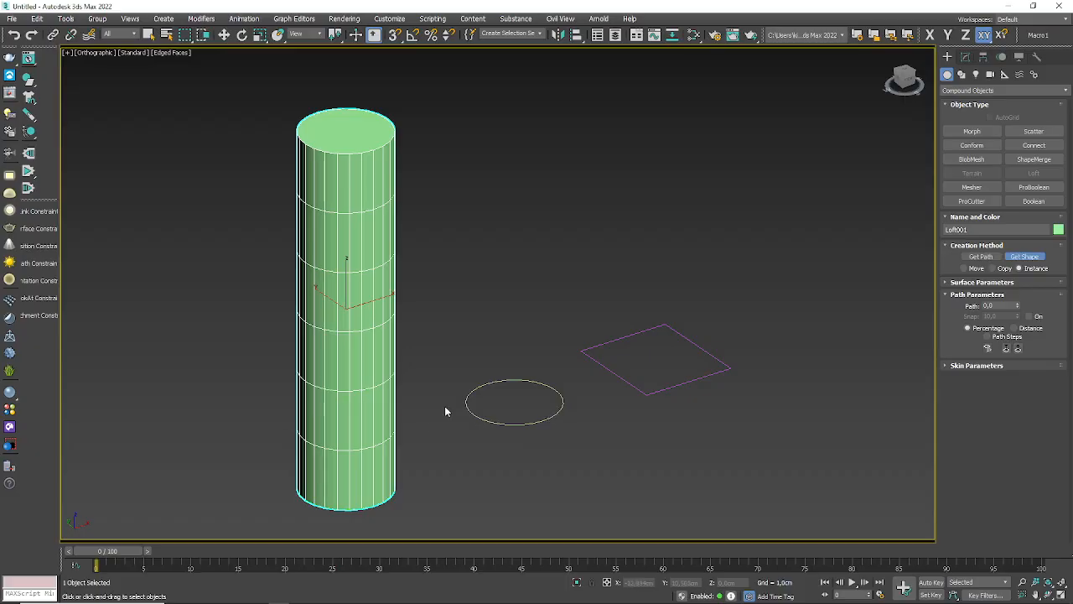
Step: Set the loft's path position to 50 percent and pick the rectangle as the cross-section there
{"action": "middle_click_drag", "start_coordinate": [538, 383], "coordinate": [543, 433], "text": "alt"}
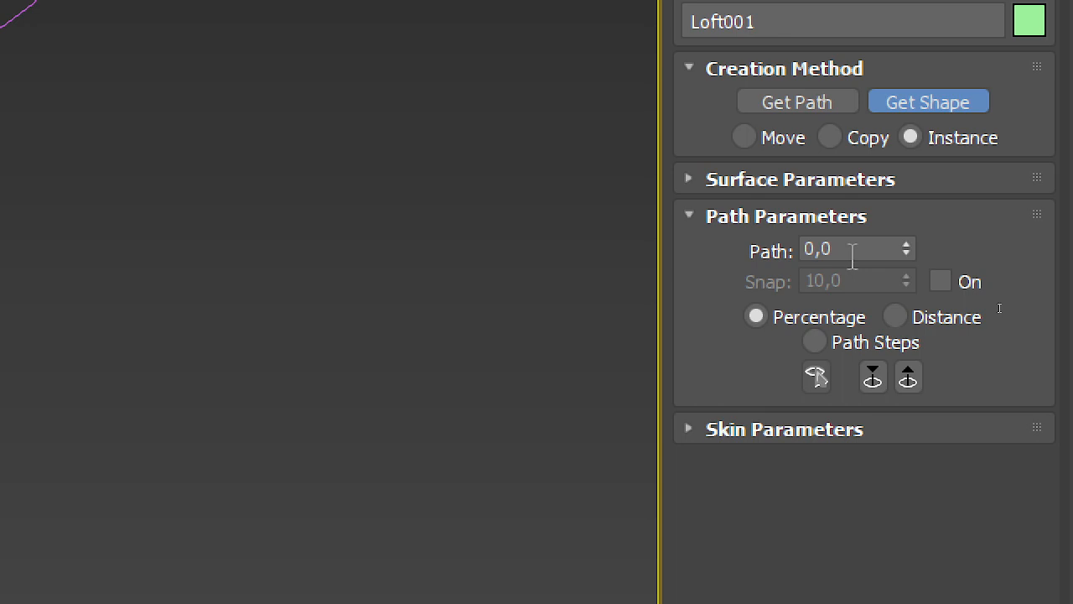
{"action": "left_click", "coordinate": [853, 250]}
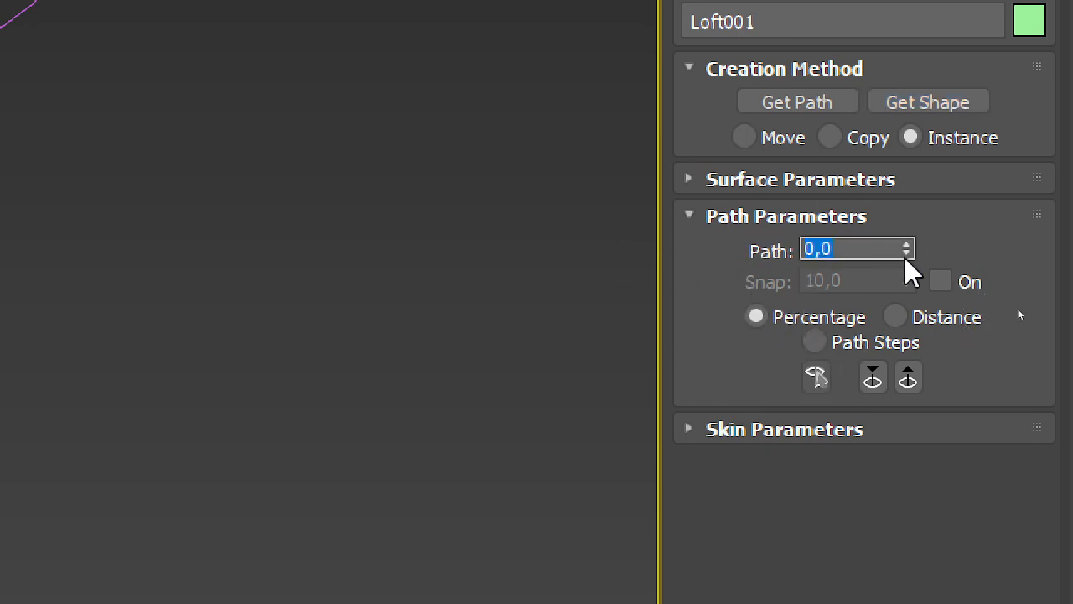
{"action": "type", "text": "50"}
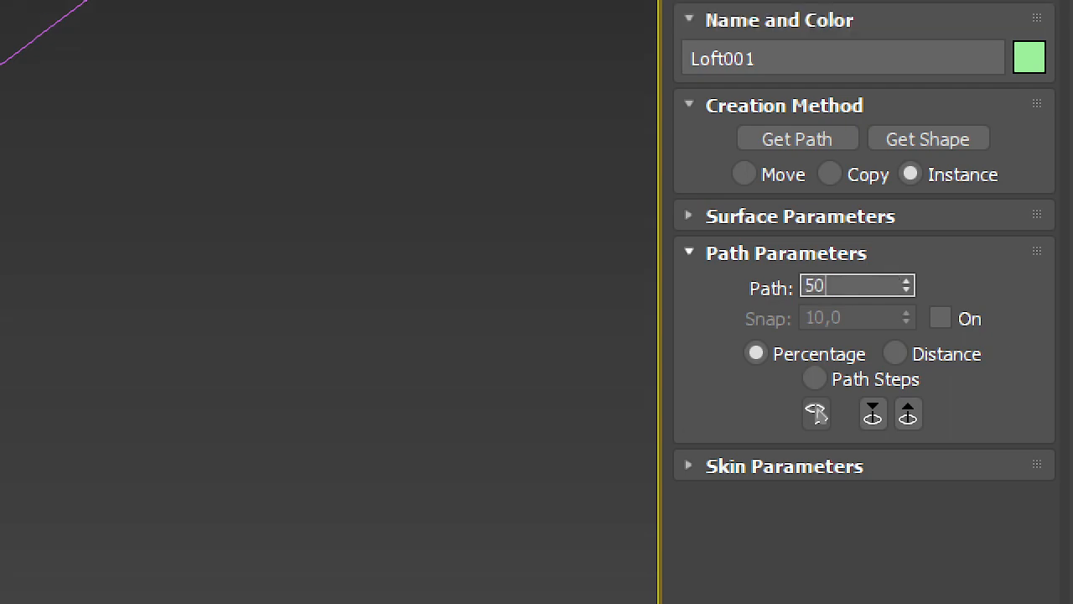
{"action": "left_click", "coordinate": [945, 157]}
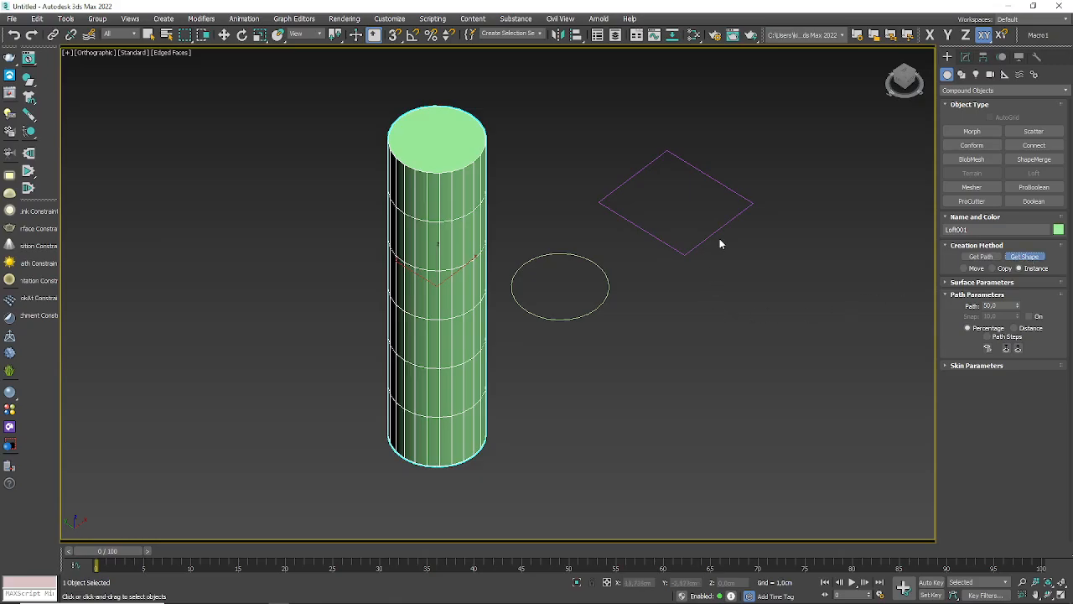
{"action": "left_click", "coordinate": [721, 227]}
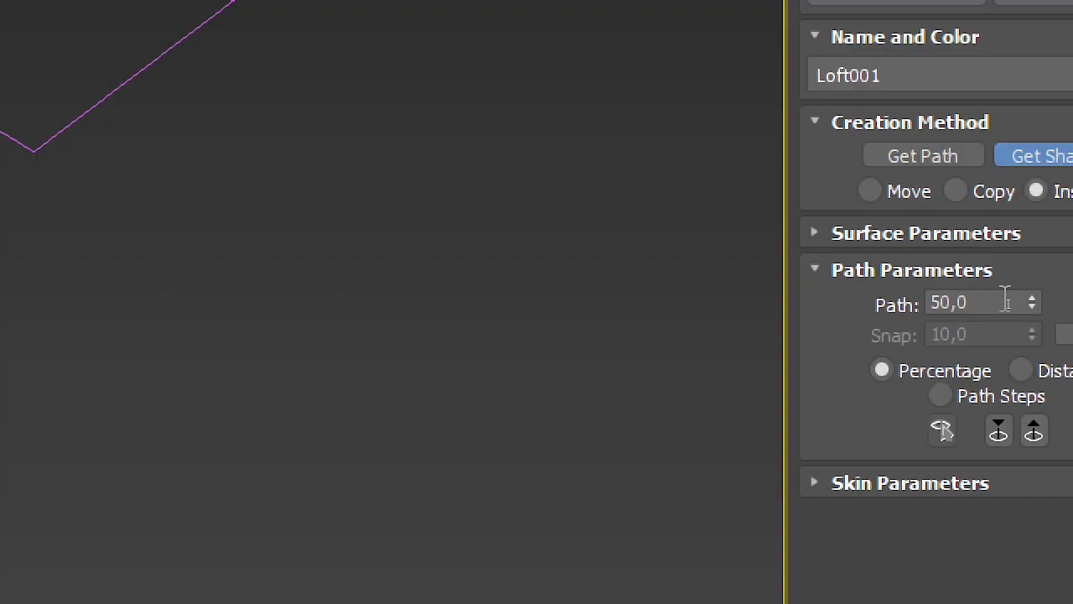
Step: Set the loft's path position to 100 percent and pick the circle as the cross-section at that end
{"action": "double_click", "coordinate": [1009, 303]}
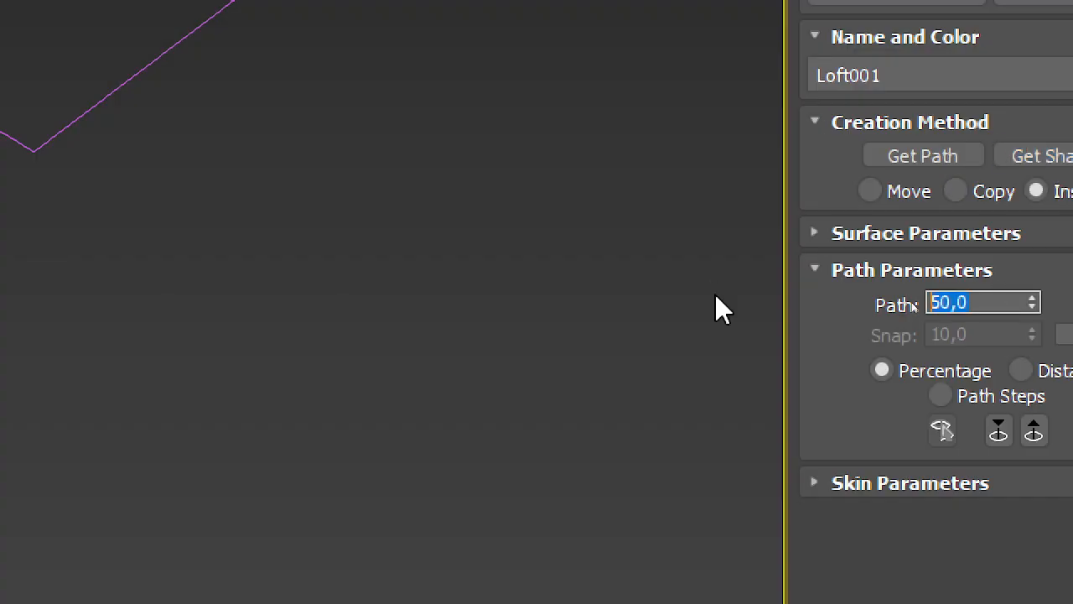
{"action": "type", "text": "100"}
{"action": "key", "text": "Return"}
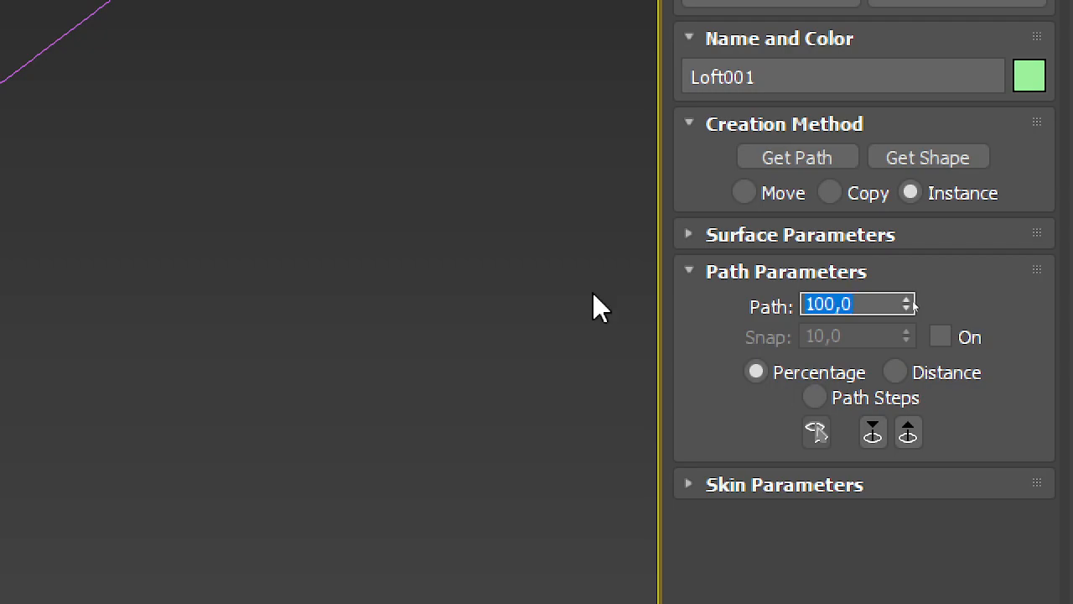
{"action": "left_click", "coordinate": [923, 158]}
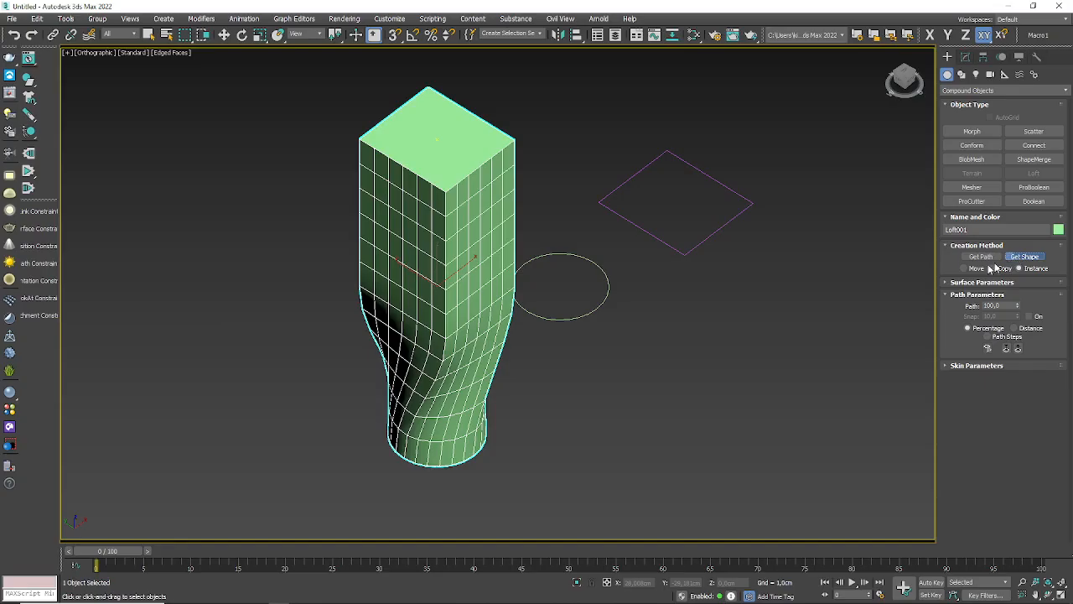
{"action": "left_click", "coordinate": [597, 306]}
Step: Delete the lofted object and select the vertical line again
{"action": "middle_click_drag", "start_coordinate": [520, 362], "coordinate": [498, 374], "text": "alt"}
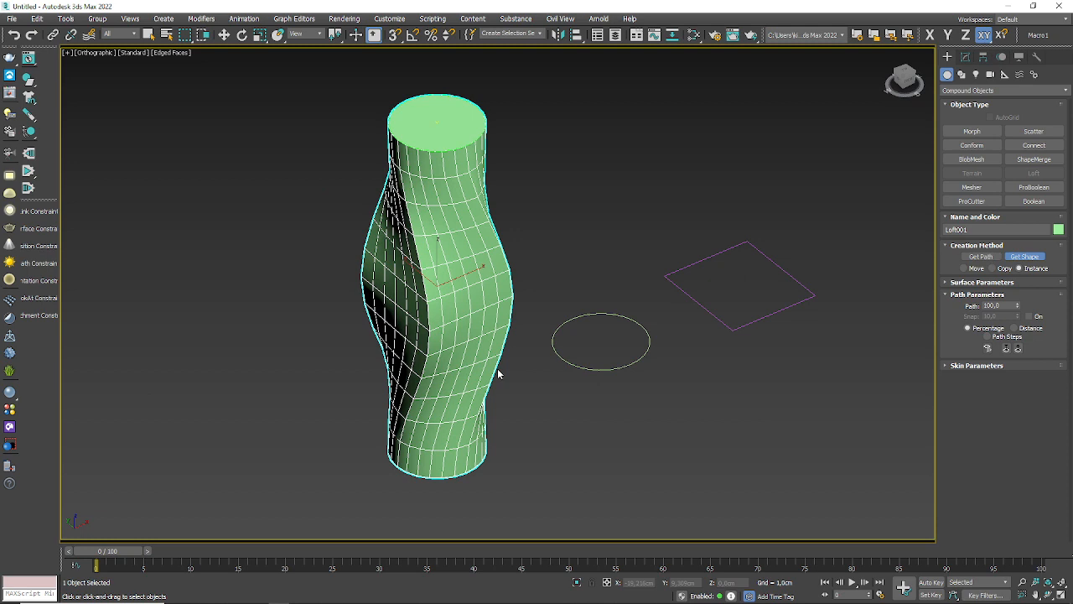
{"action": "middle_click_drag", "start_coordinate": [481, 354], "coordinate": [427, 366]}
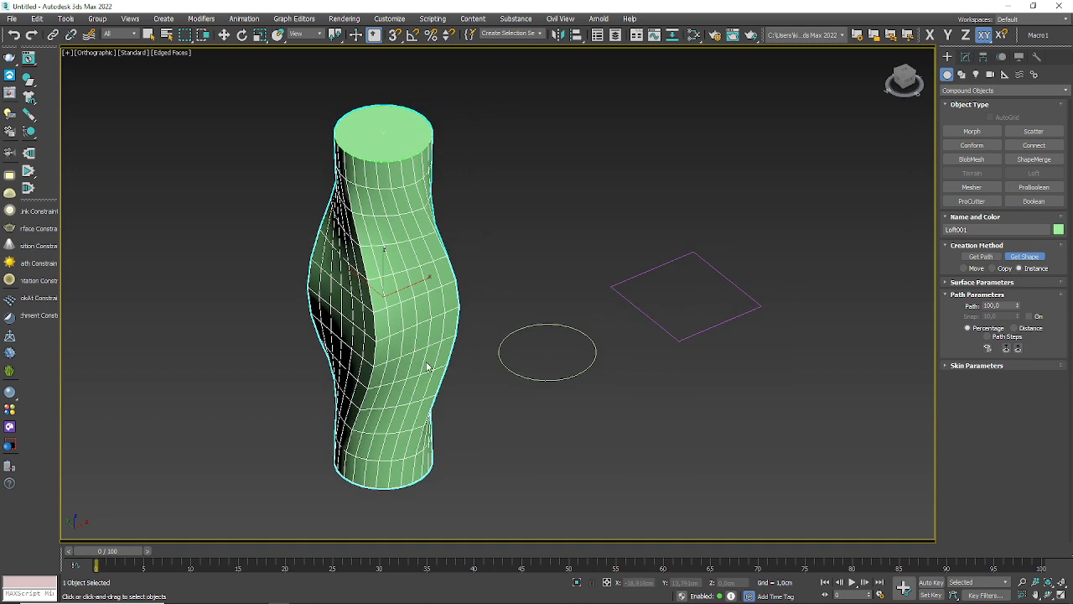
{"action": "key", "text": "w"}
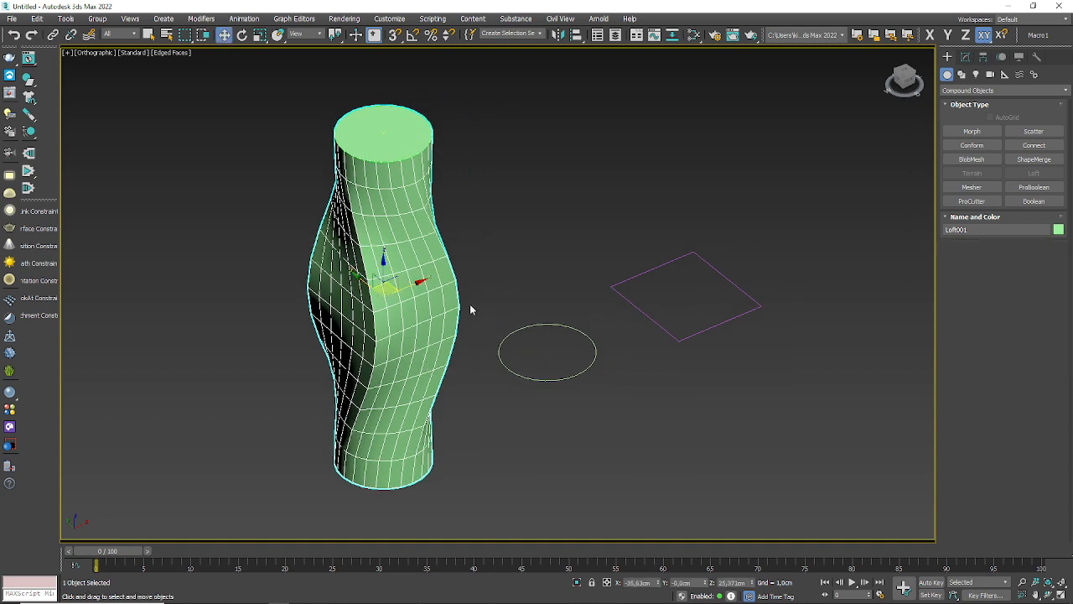
{"action": "key", "text": "Delete"}
{"action": "left_click", "coordinate": [384, 346]}
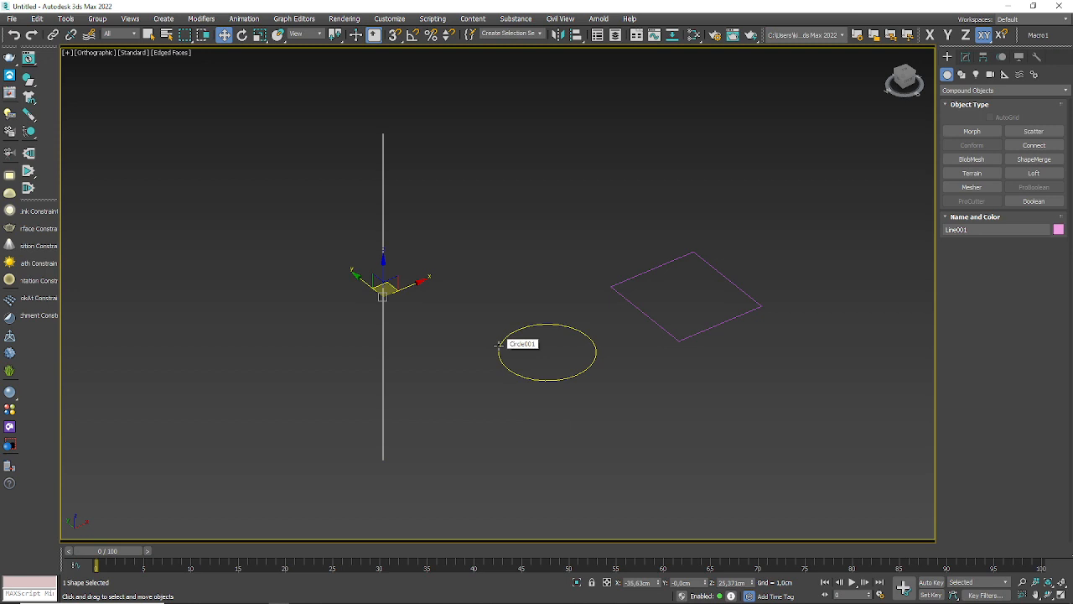
Step: In the Front view, use Refine at vertex level to insert a vertex near the middle of the vertical line
{"action": "key", "text": "f"}
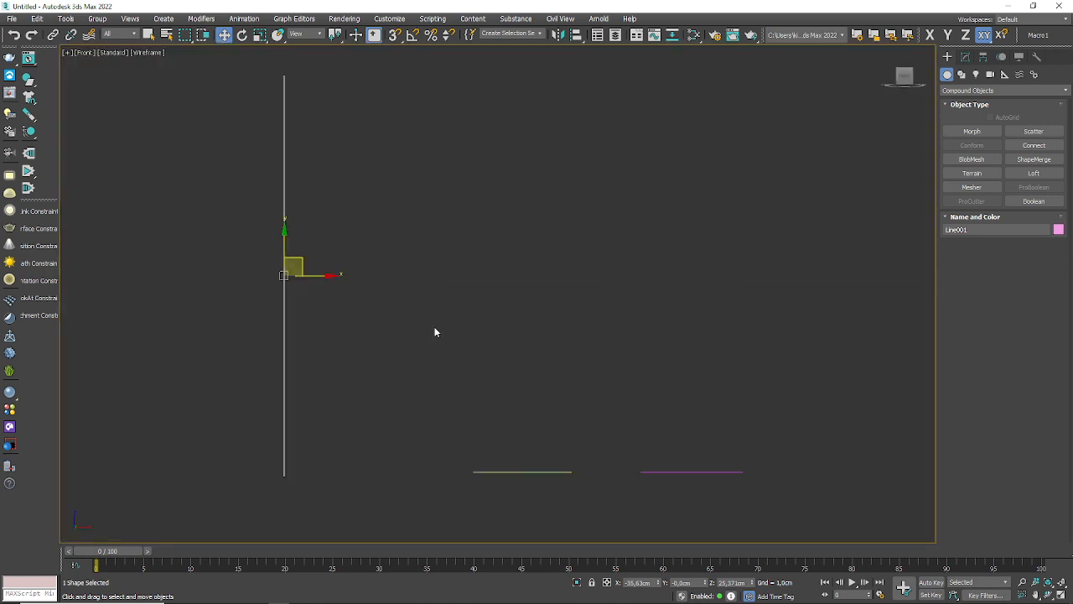
{"action": "left_click", "coordinate": [965, 57]}
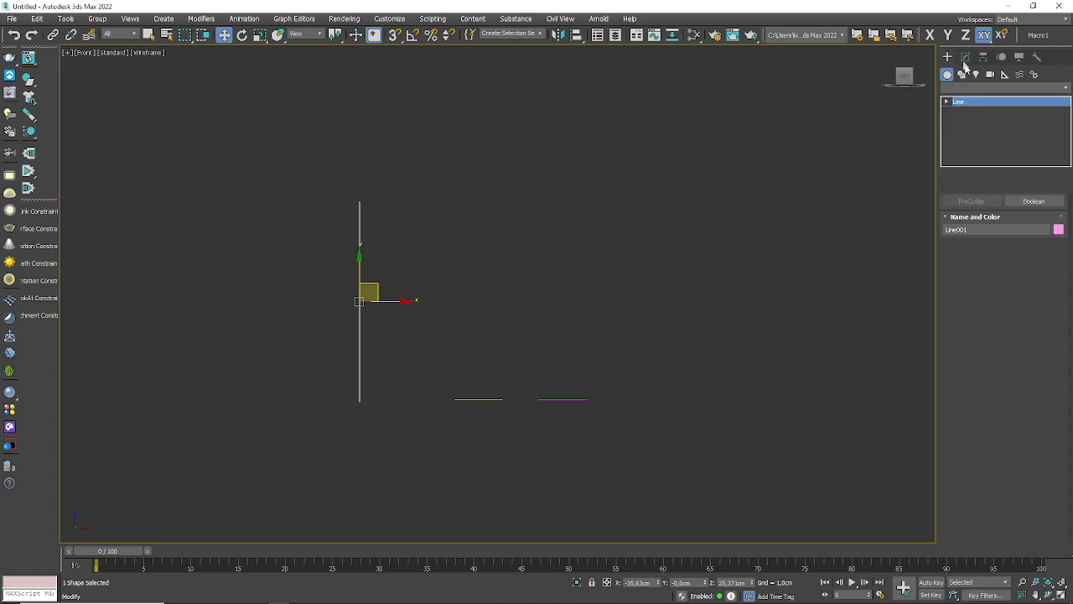
{"action": "left_click", "coordinate": [945, 102]}
{"action": "left_click", "coordinate": [968, 111]}
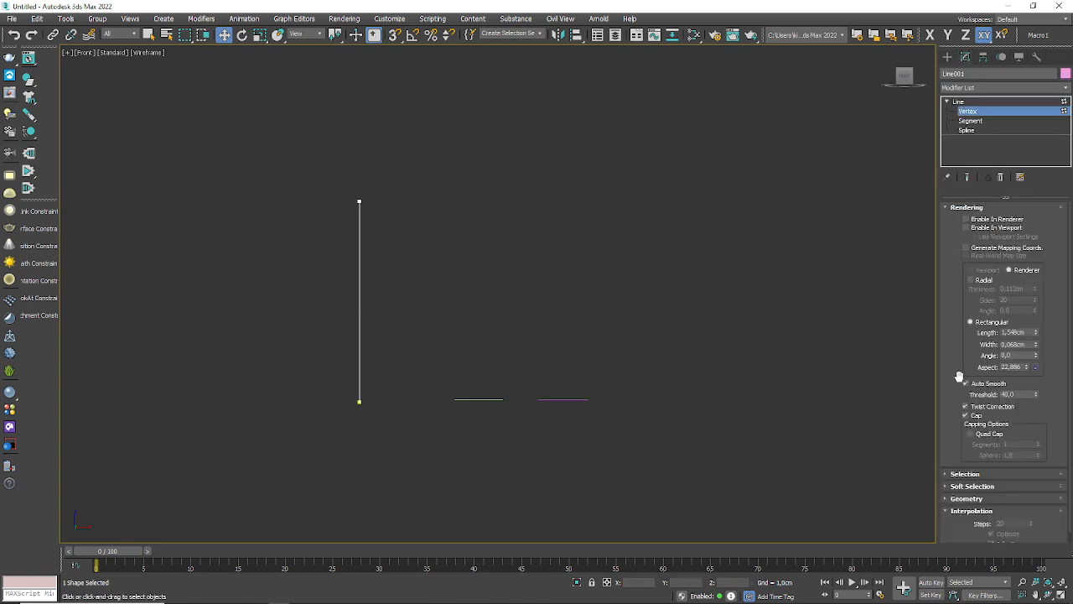
{"action": "scroll", "coordinate": [959, 377], "scroll_direction": "down", "scroll_amount": 1}
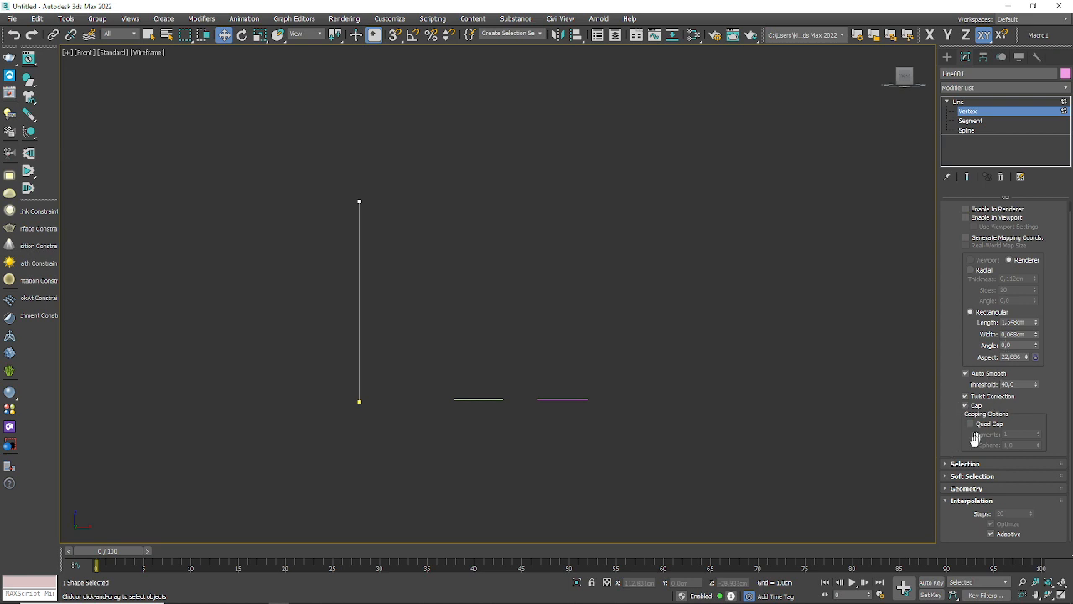
{"action": "left_click", "coordinate": [948, 489]}
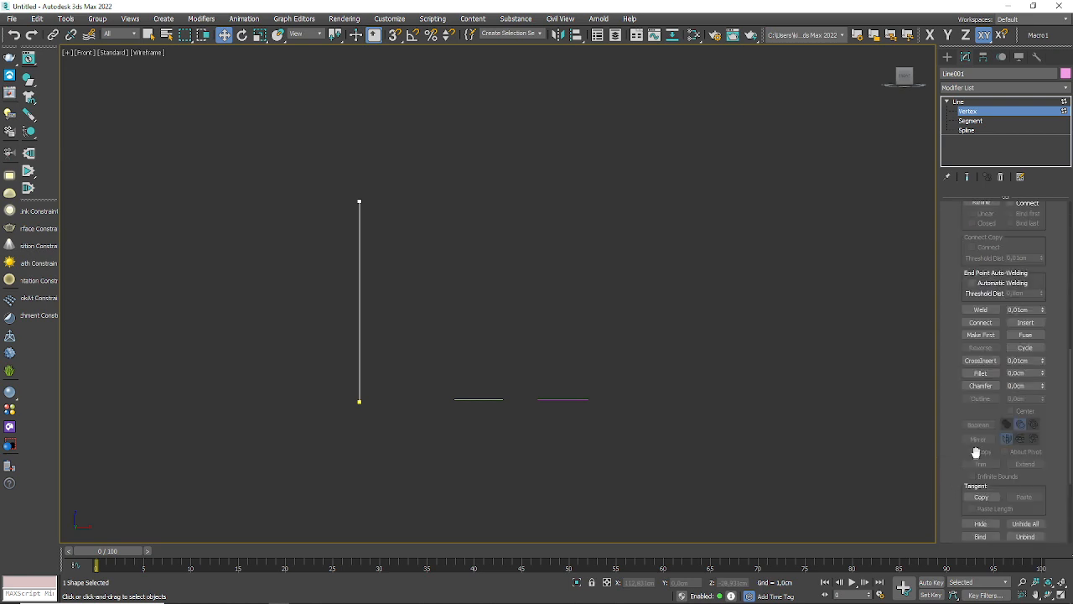
{"action": "left_click_drag", "start_coordinate": [958, 245], "coordinate": [949, 349]}
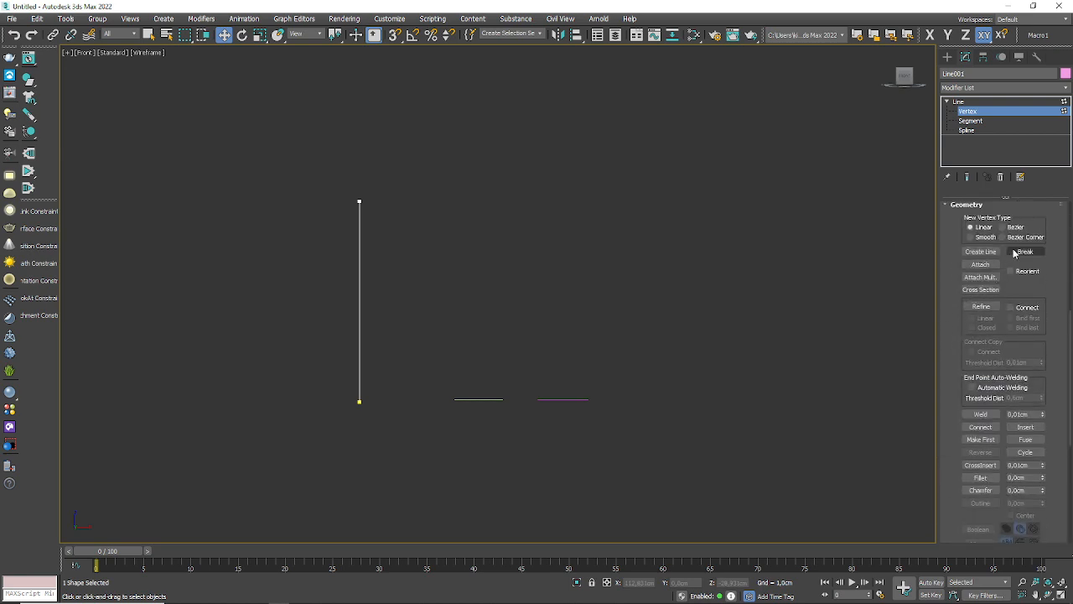
{"action": "left_click", "coordinate": [982, 306]}
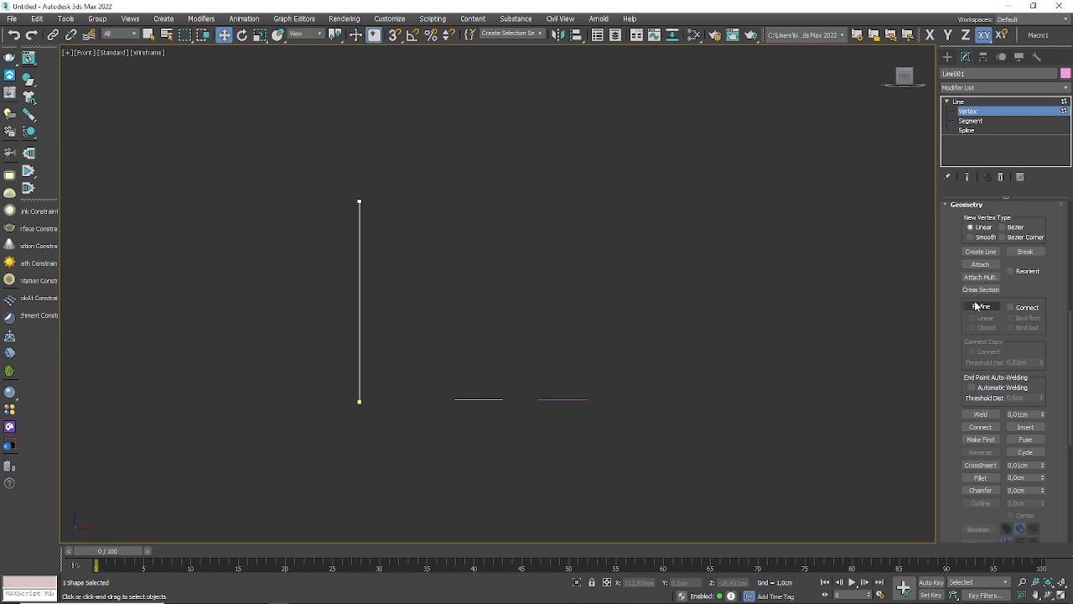
{"action": "right_click", "coordinate": [365, 302]}
Step: Move the line's top vertex to about X 17.6, Z 77.4 cm and its middle vertex to about X -23, Z 47.7 cm
{"action": "left_click_drag", "start_coordinate": [386, 153], "coordinate": [292, 257]}
{"action": "left_click_drag", "start_coordinate": [366, 198], "coordinate": [569, 99]}
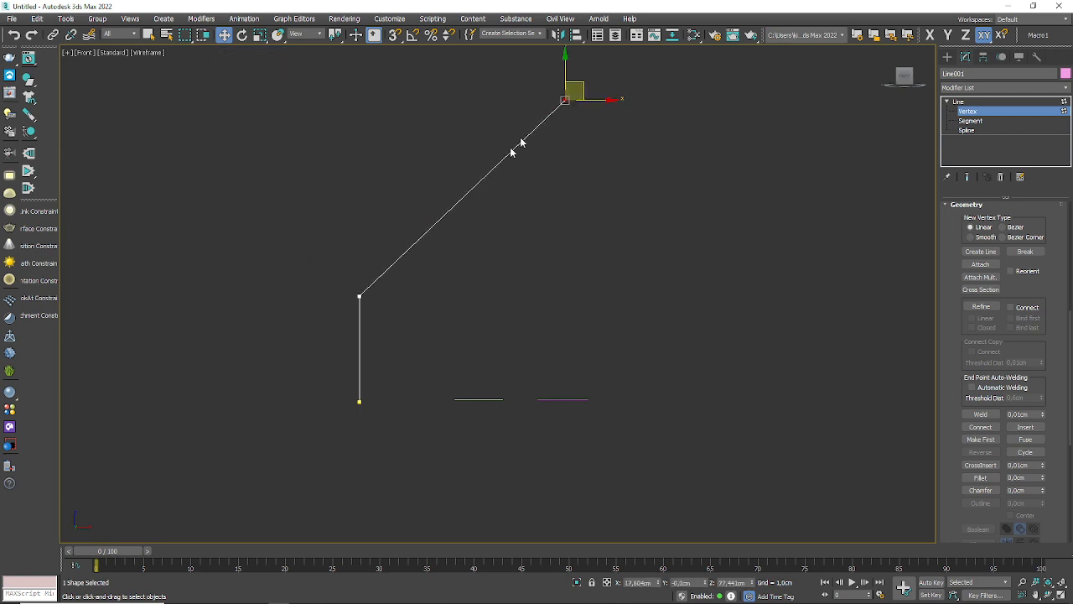
{"action": "left_click_drag", "start_coordinate": [360, 294], "coordinate": [408, 211]}
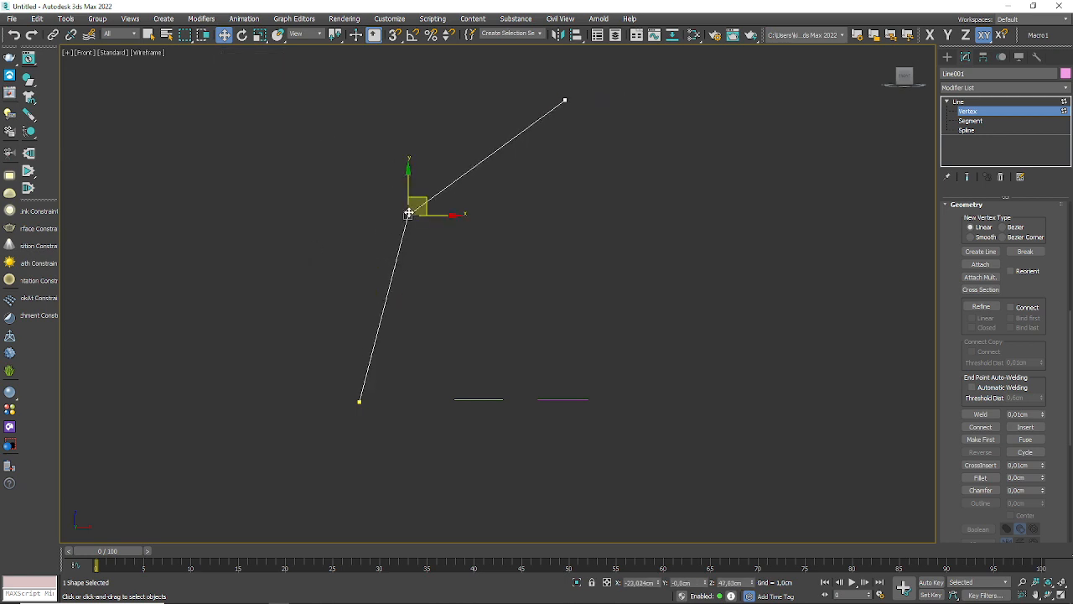
Step: Convert the line's middle vertex to Bezier, adjust its handle to form a smooth arc, and leave vertex editing
{"action": "right_click", "coordinate": [406, 210]}
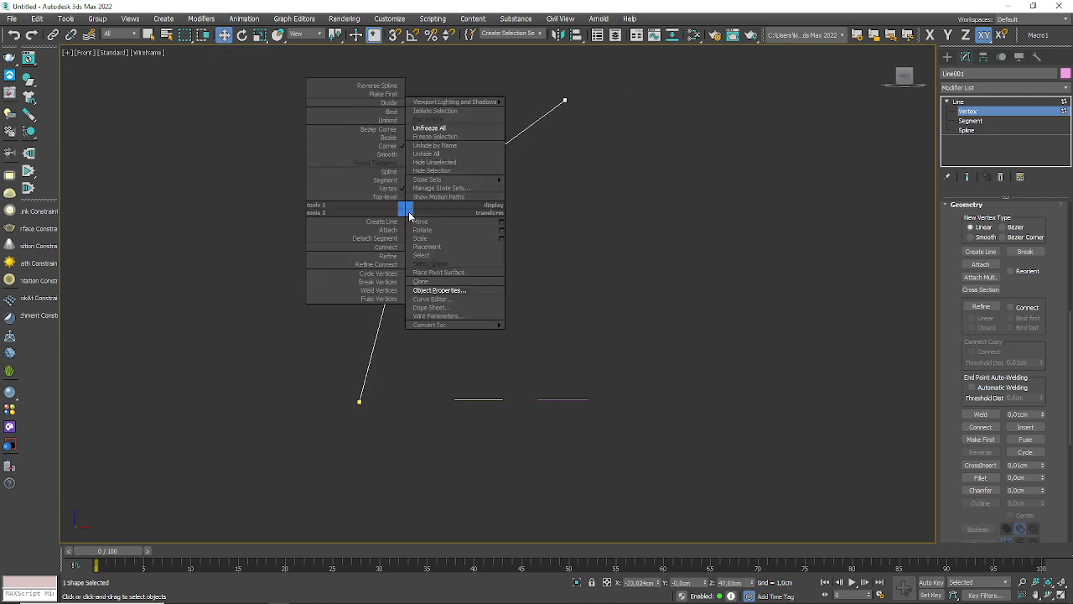
{"action": "left_click", "coordinate": [387, 138]}
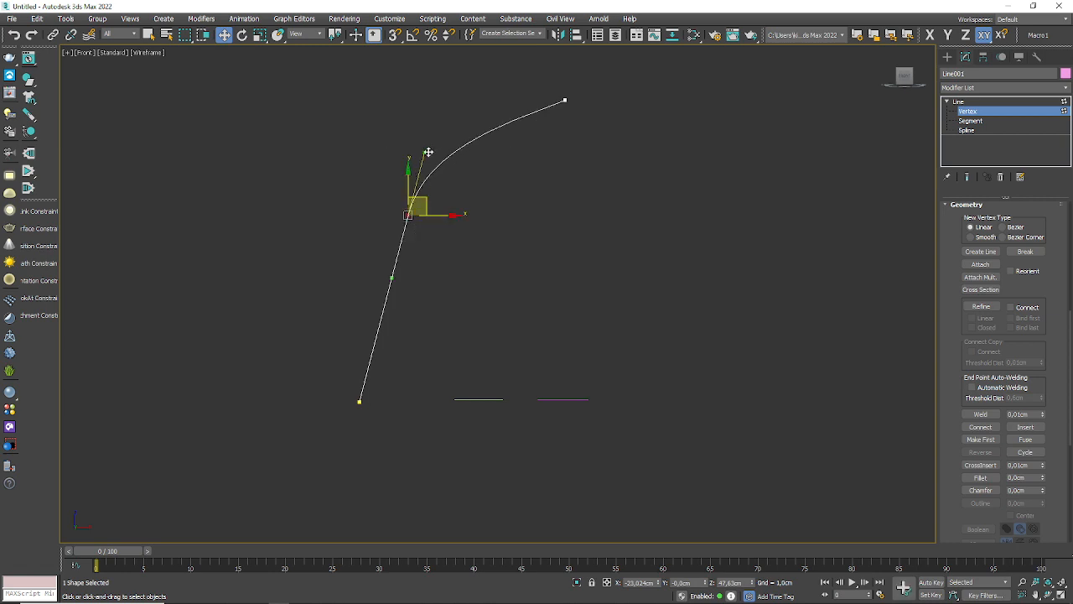
{"action": "mouse_move", "coordinate": [428, 152]}
{"action": "left_mouse_down"}
{"action": "mouse_move", "coordinate": [453, 163]}
{"action": "mouse_move", "coordinate": [445, 158]}
{"action": "left_mouse_up"}
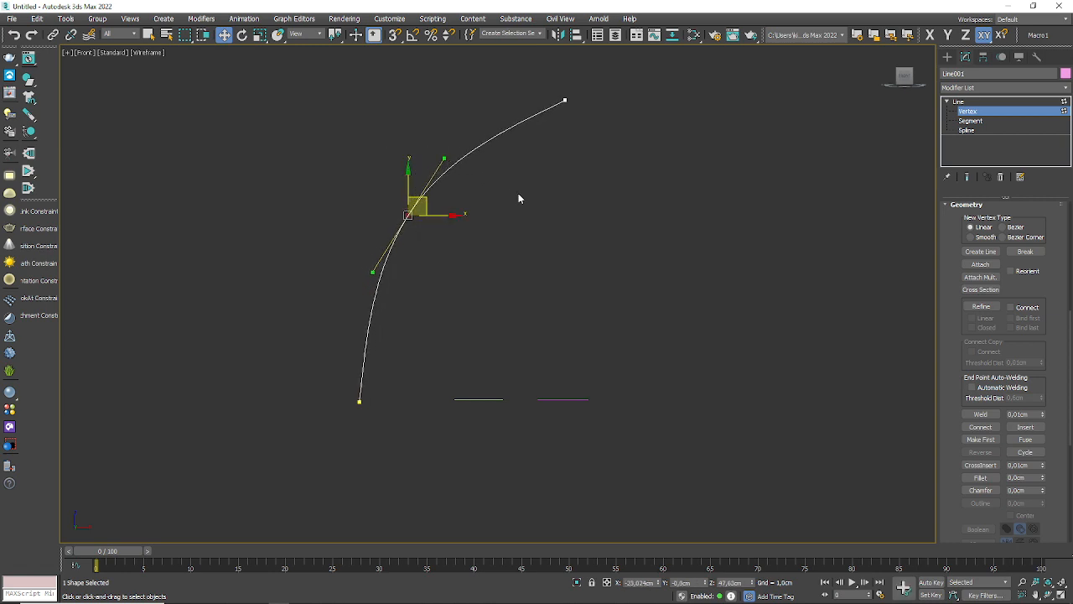
{"action": "left_click", "coordinate": [1043, 105]}
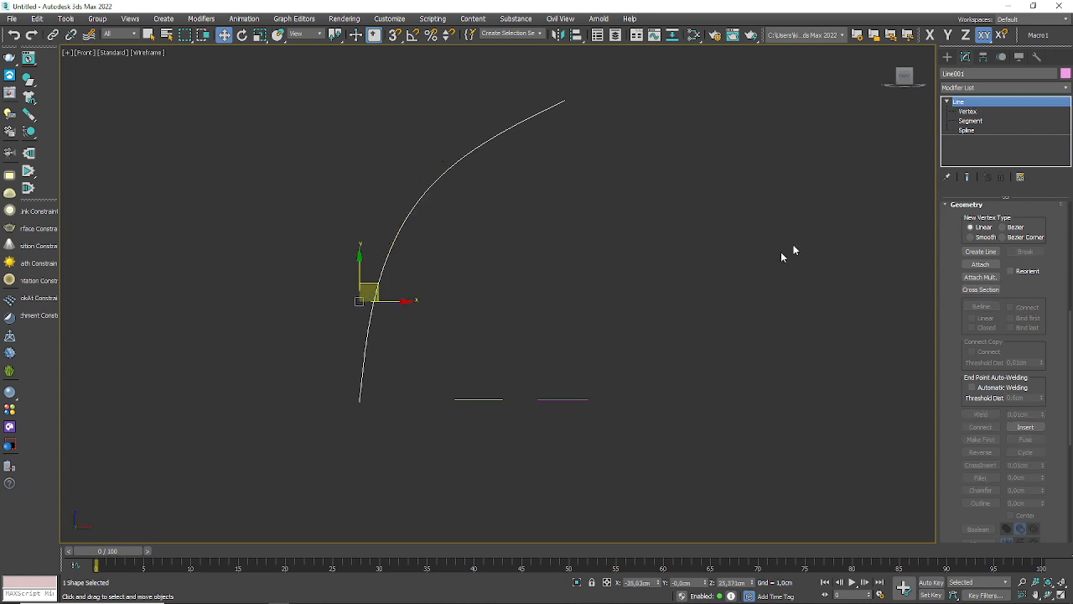
Step: Create a Loft on the curved line, picking the circle as the instanced section shape
{"action": "middle_click_drag", "start_coordinate": [484, 384], "coordinate": [508, 470], "text": "alt"}
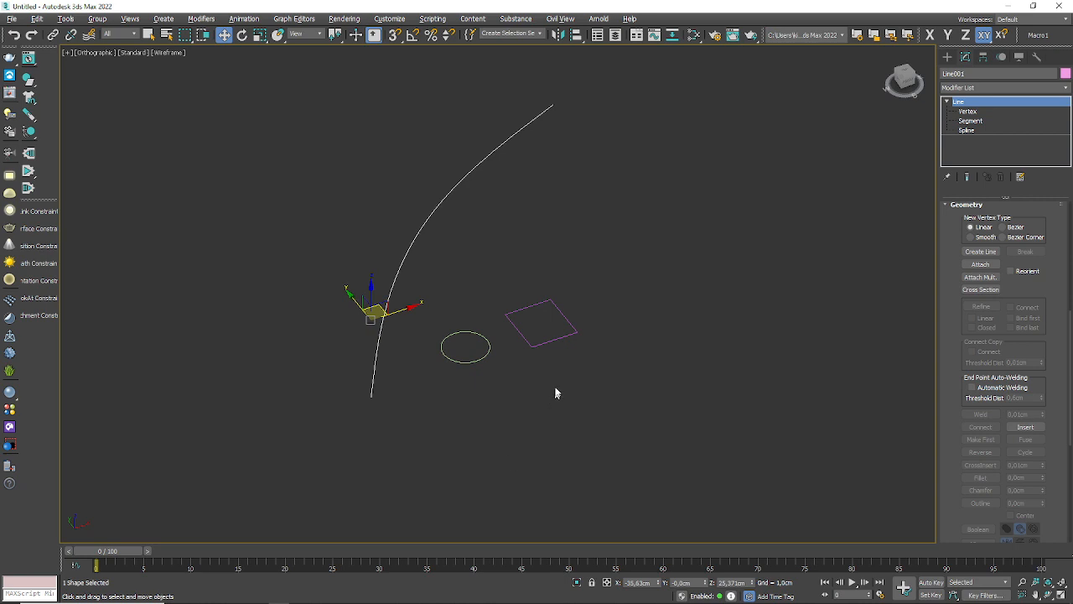
{"action": "left_click", "coordinate": [947, 56]}
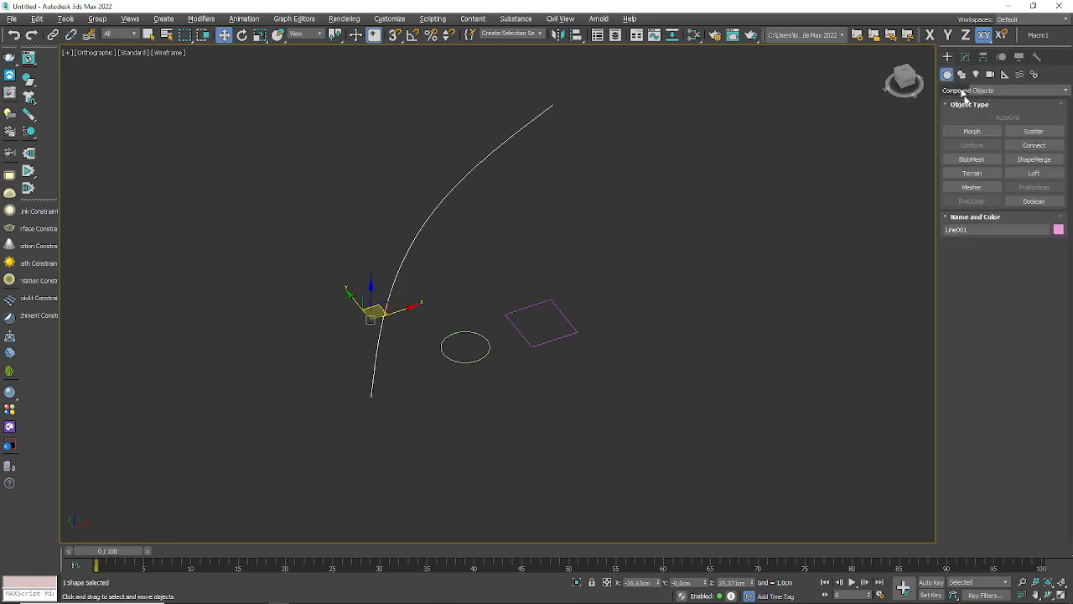
{"action": "left_click", "coordinate": [1034, 174]}
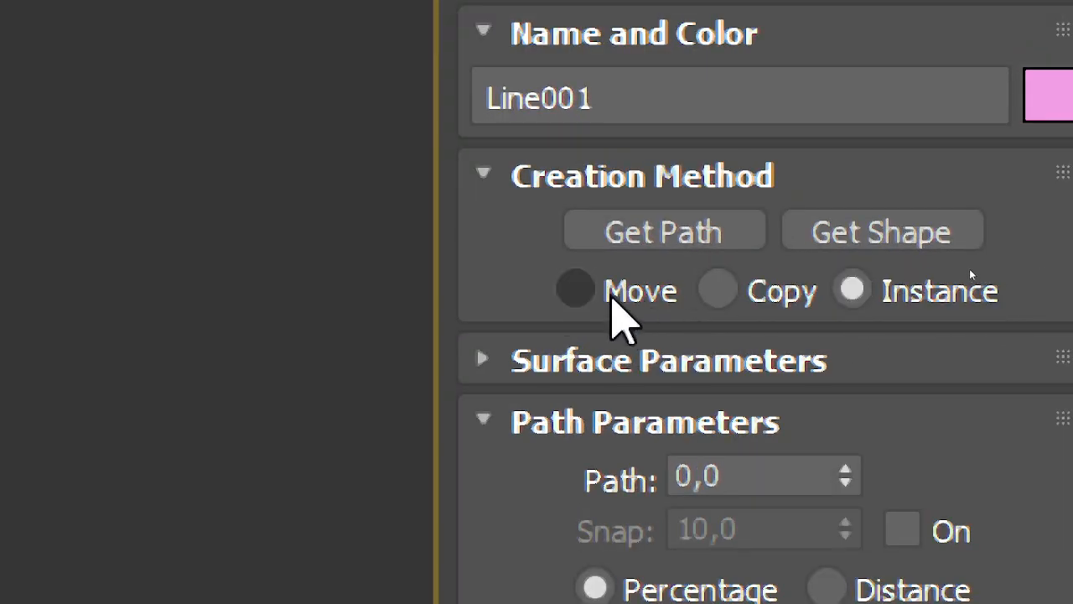
{"action": "left_click", "coordinate": [773, 249]}
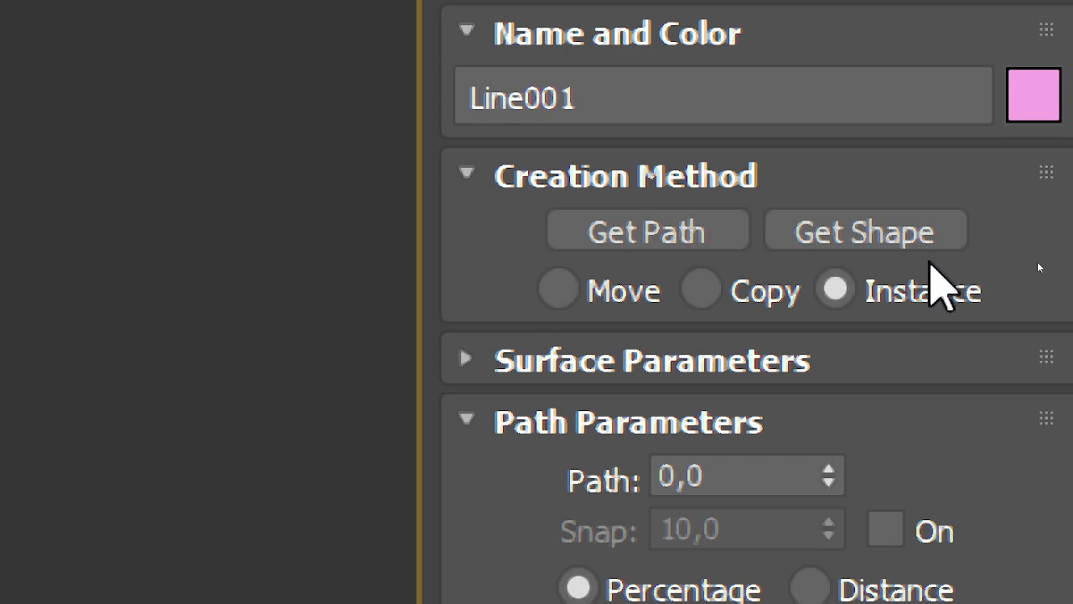
{"action": "left_click", "coordinate": [870, 233]}
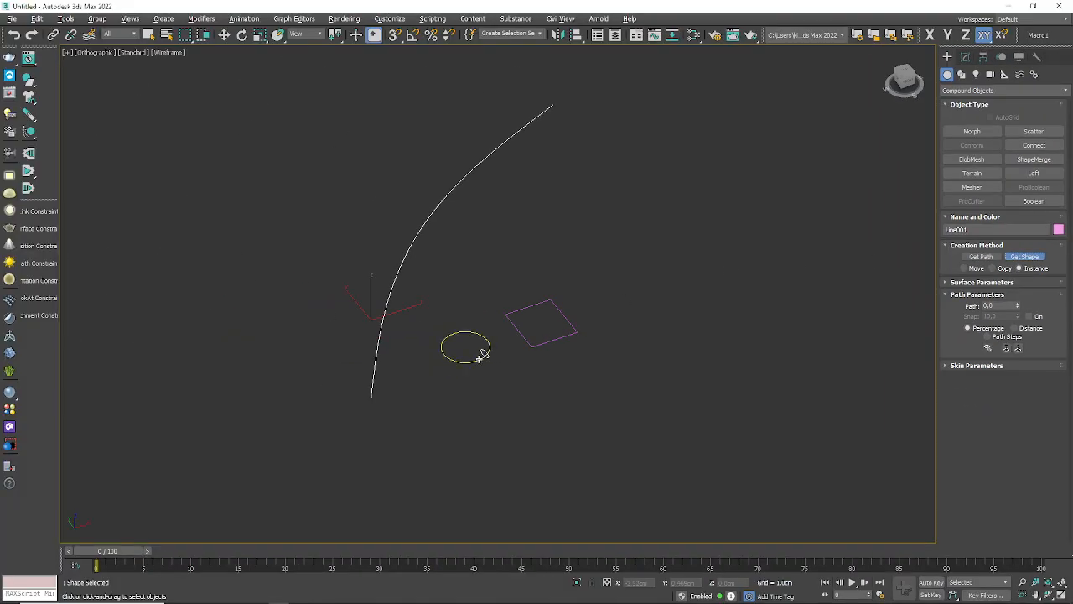
{"action": "left_click", "coordinate": [482, 354]}
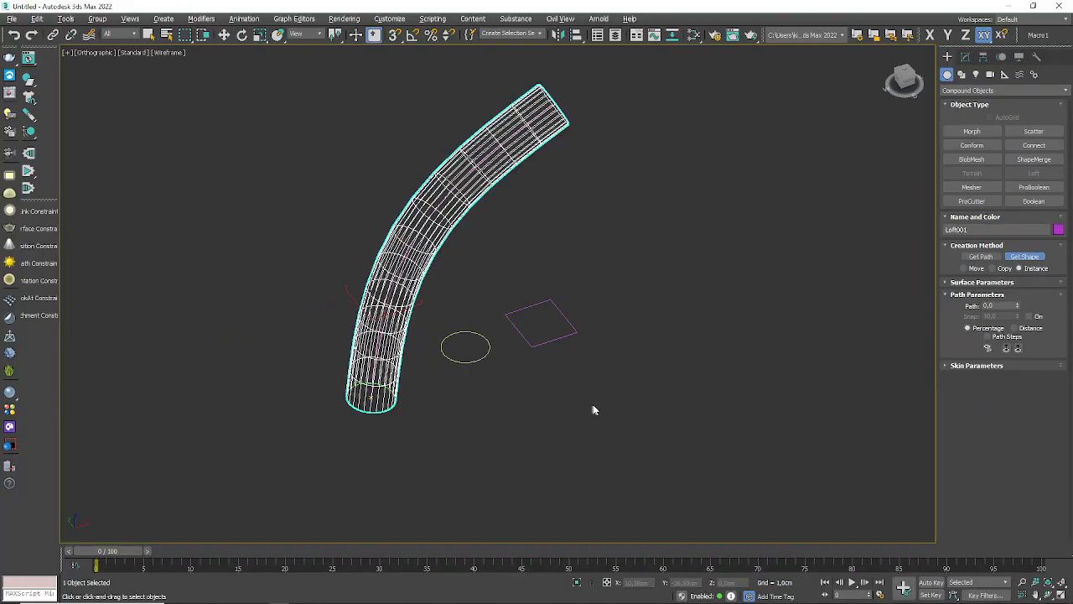
Step: Switch the viewport to Default Shading and set its background to Solid Color
{"action": "left_click", "coordinate": [172, 52]}
{"action": "left_click", "coordinate": [186, 67]}
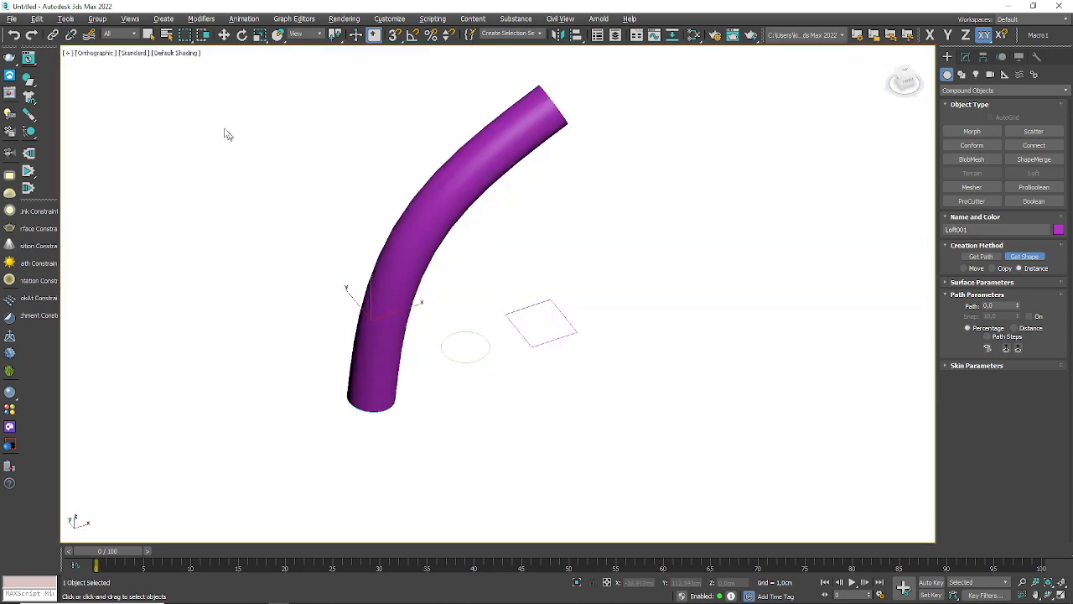
{"action": "left_click", "coordinate": [92, 20]}
{"action": "mouse_move", "coordinate": [130, 18]}
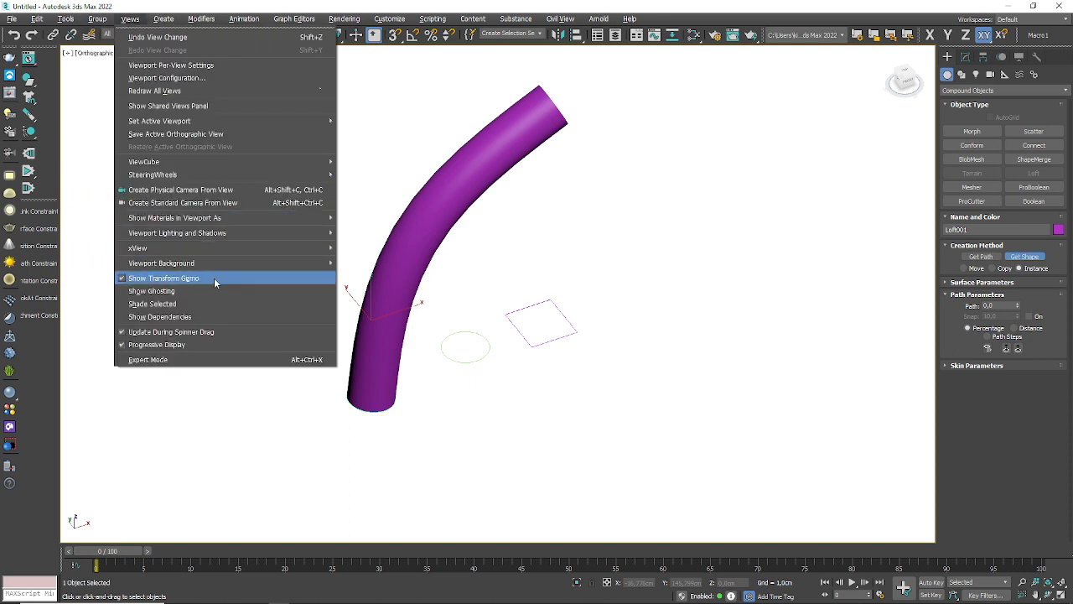
{"action": "mouse_move", "coordinate": [319, 263]}
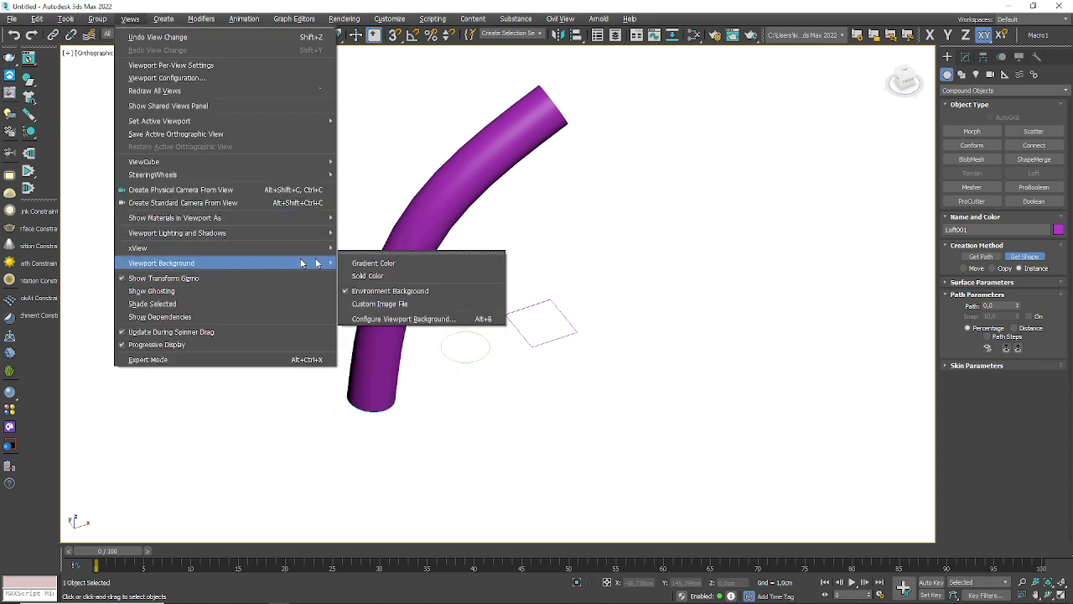
{"action": "left_click", "coordinate": [397, 276]}
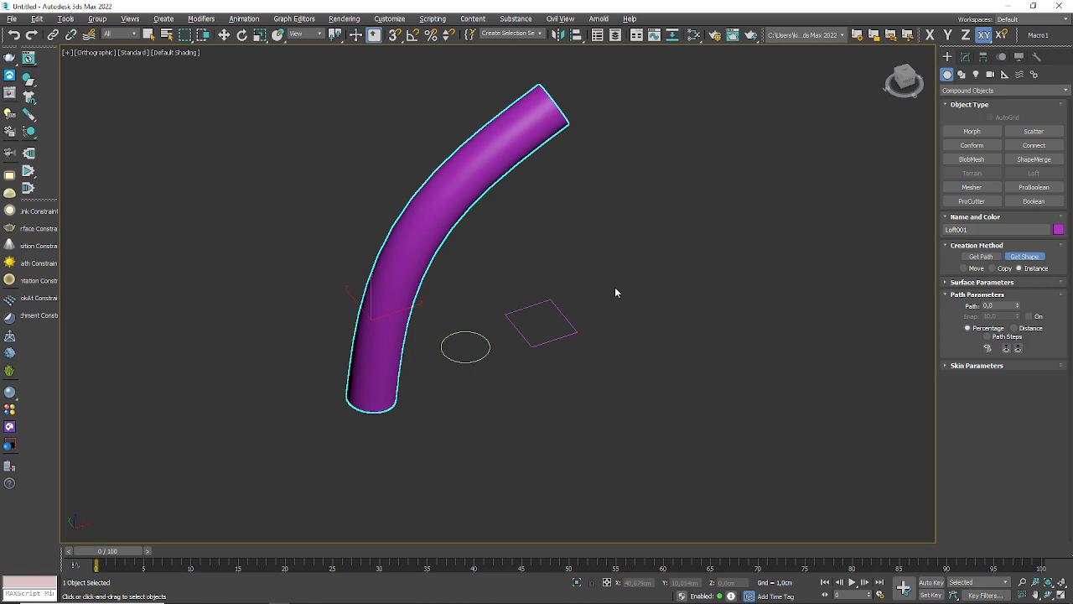
Step: Select the original circle and adjust its radius to about 6.45 cm
{"action": "key", "text": "w"}
{"action": "left_click", "coordinate": [490, 348]}
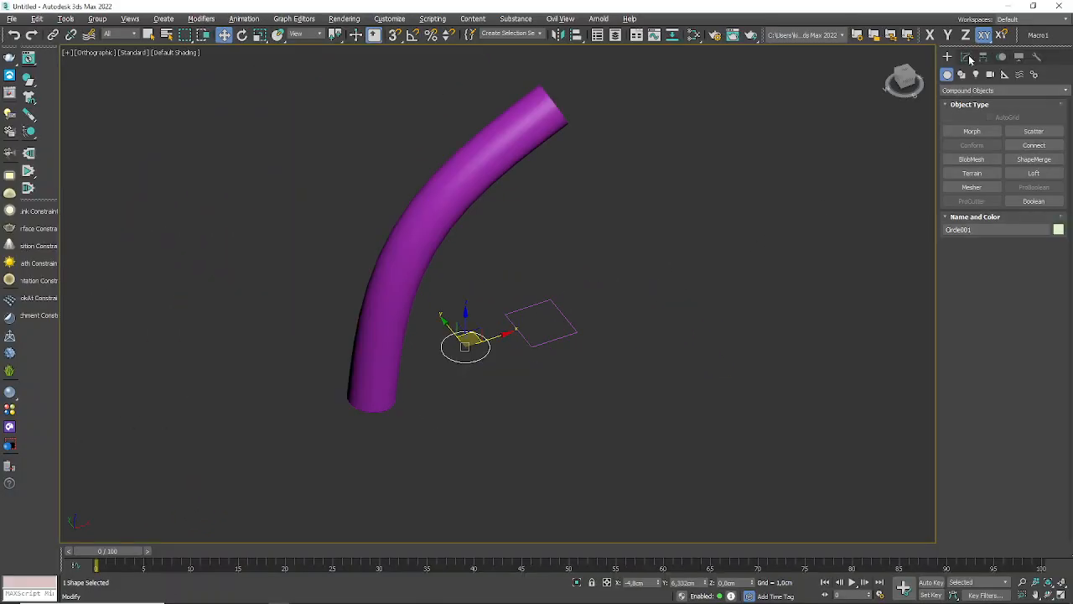
{"action": "left_click", "coordinate": [966, 58]}
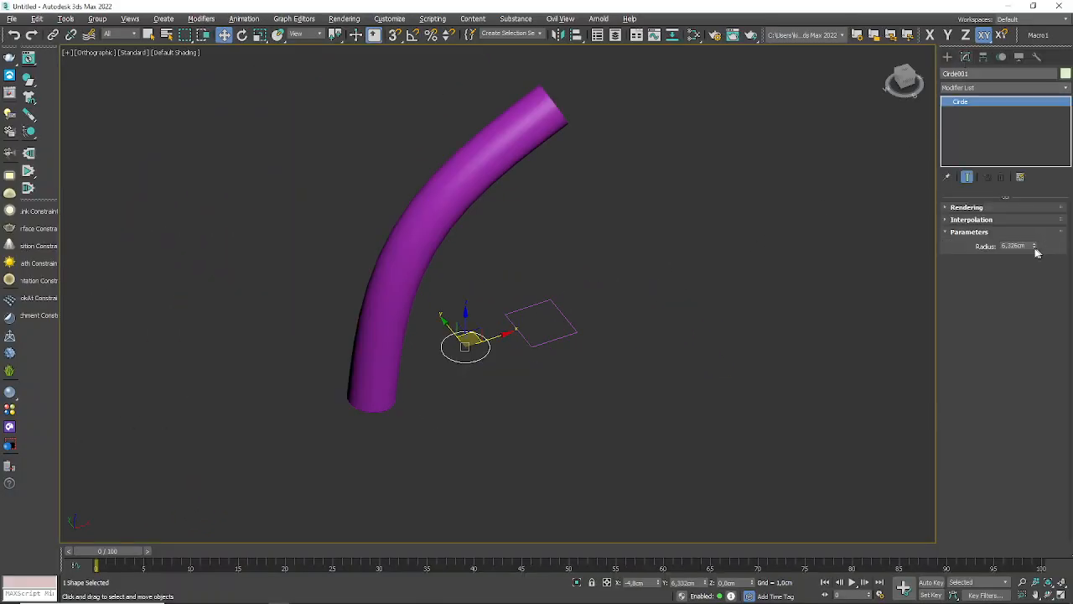
{"action": "mouse_move", "coordinate": [1035, 247]}
{"action": "left_mouse_down"}
{"action": "mouse_move", "coordinate": [1037, 162]}
{"action": "mouse_move", "coordinate": [1039, 280]}
{"action": "mouse_move", "coordinate": [1046, 144]}
{"action": "mouse_move", "coordinate": [1019, 268]}
{"action": "mouse_move", "coordinate": [1030, 202]}
{"action": "mouse_move", "coordinate": [1033, 246]}
{"action": "left_mouse_up"}
Step: Select the loft and add the rectangle as a section shape at 30 percent of the path
{"action": "left_click", "coordinate": [366, 346]}
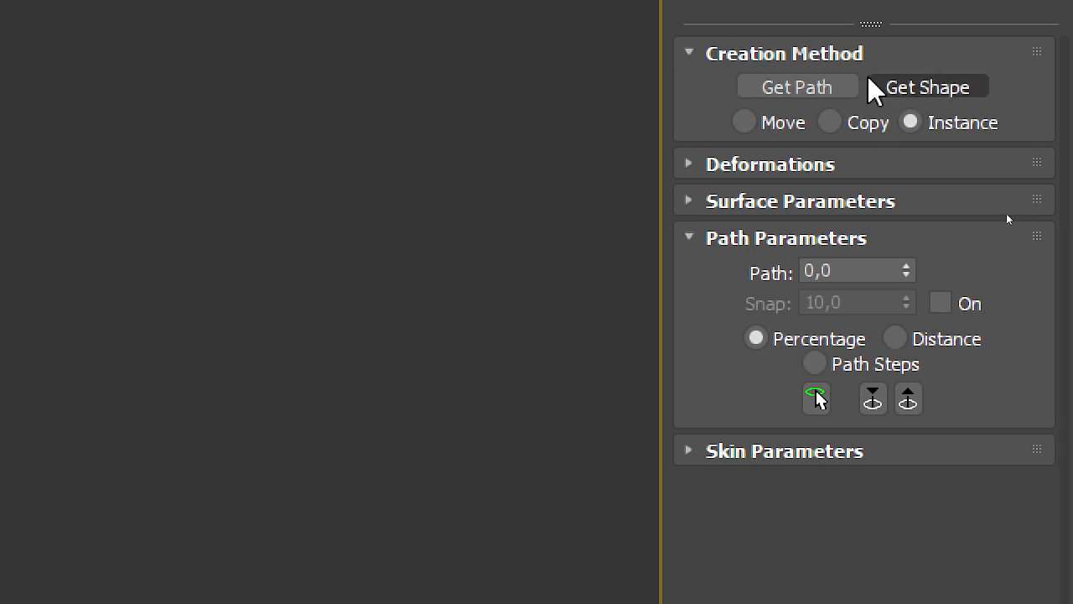
{"action": "left_click", "coordinate": [917, 87]}
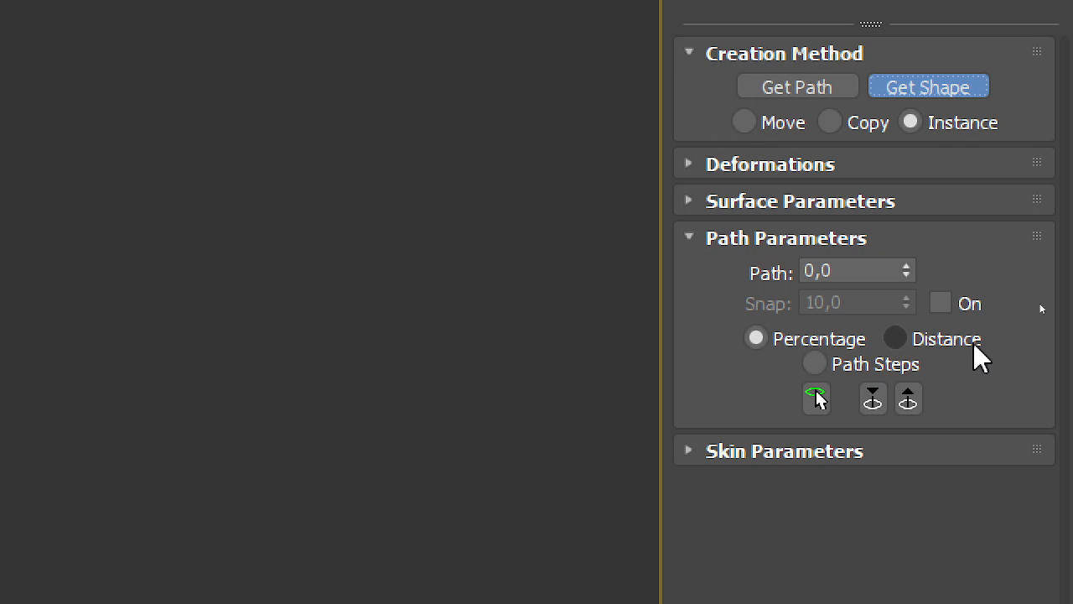
{"action": "left_click", "coordinate": [879, 271]}
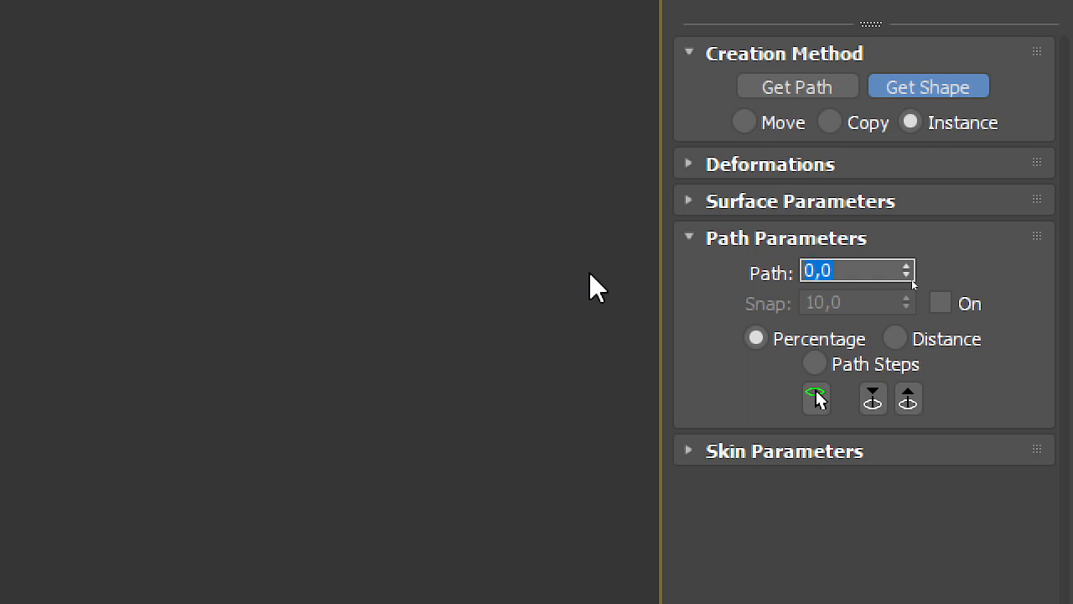
{"action": "type", "text": "30"}
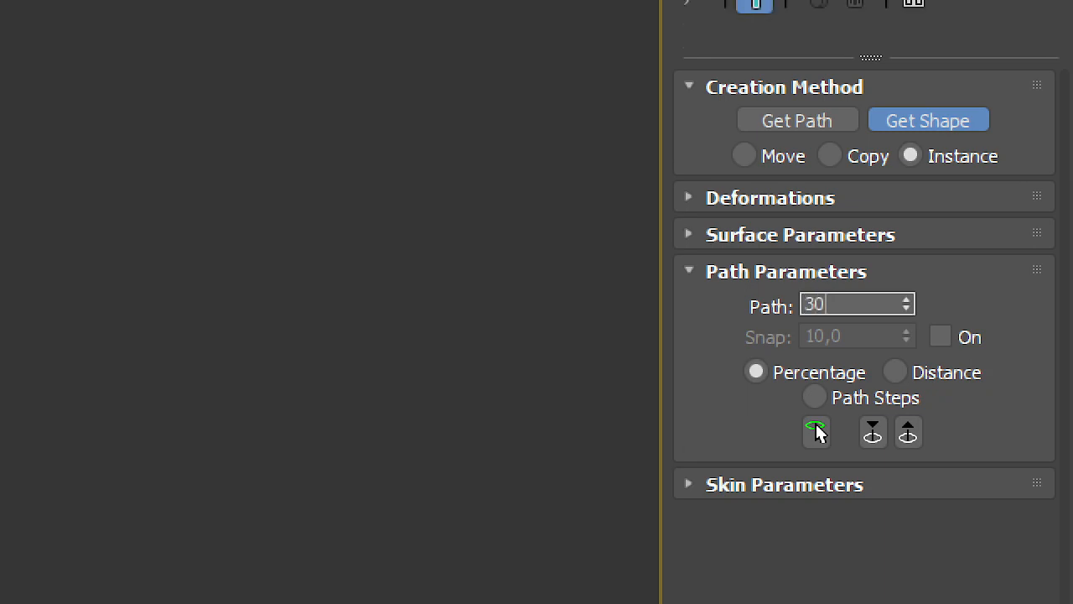
{"action": "key", "text": "Return"}
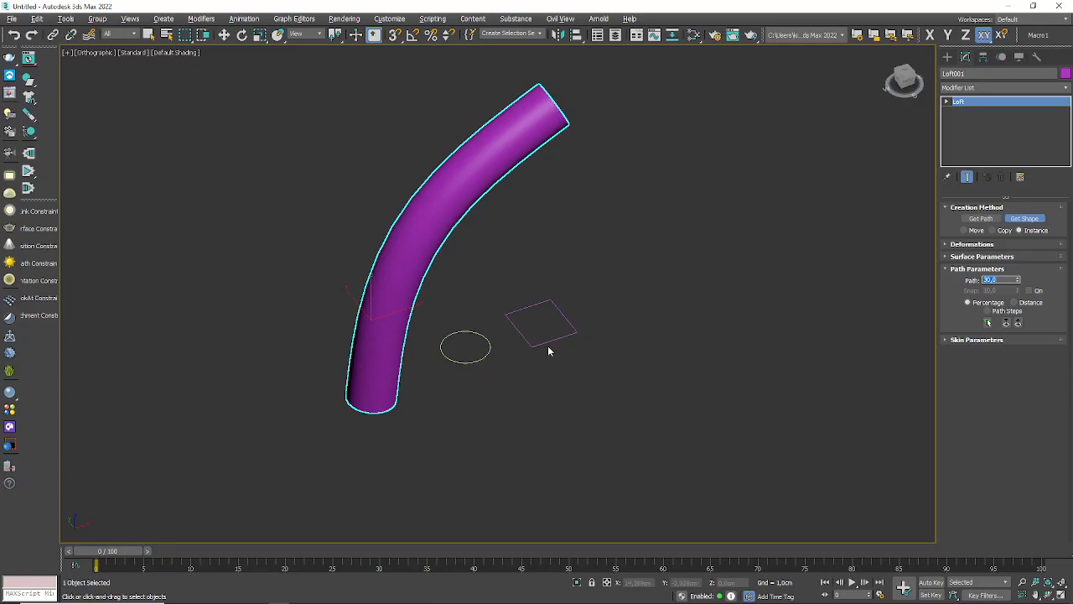
{"action": "left_click", "coordinate": [554, 332]}
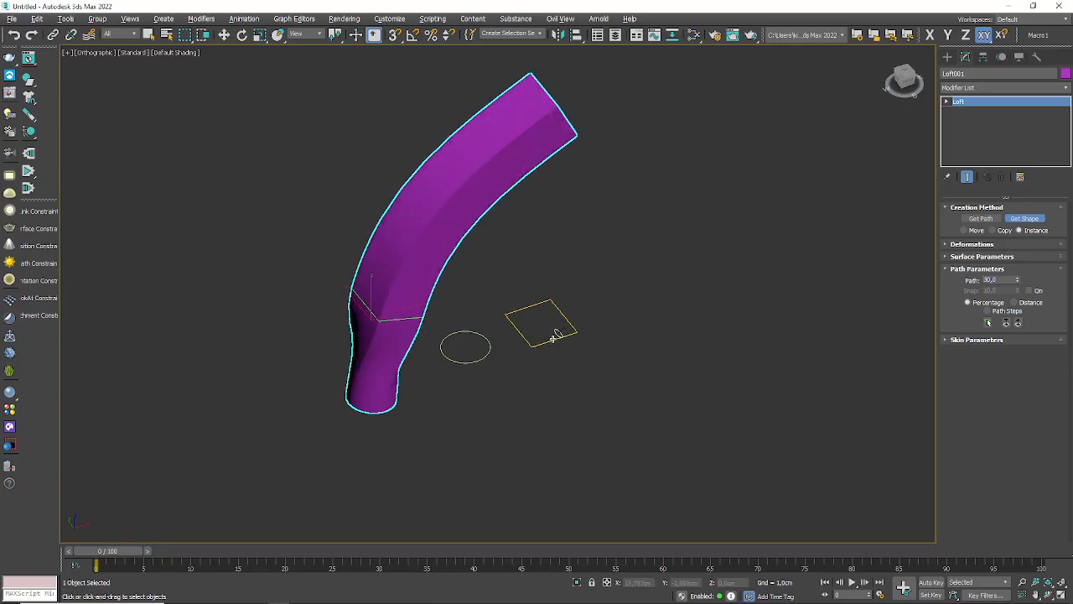
Step: Examine the loft's lower part from several angles, where the circular section changes into the rectangular one
{"action": "scroll", "coordinate": [352, 369], "scroll_direction": "up", "scroll_amount": 4}
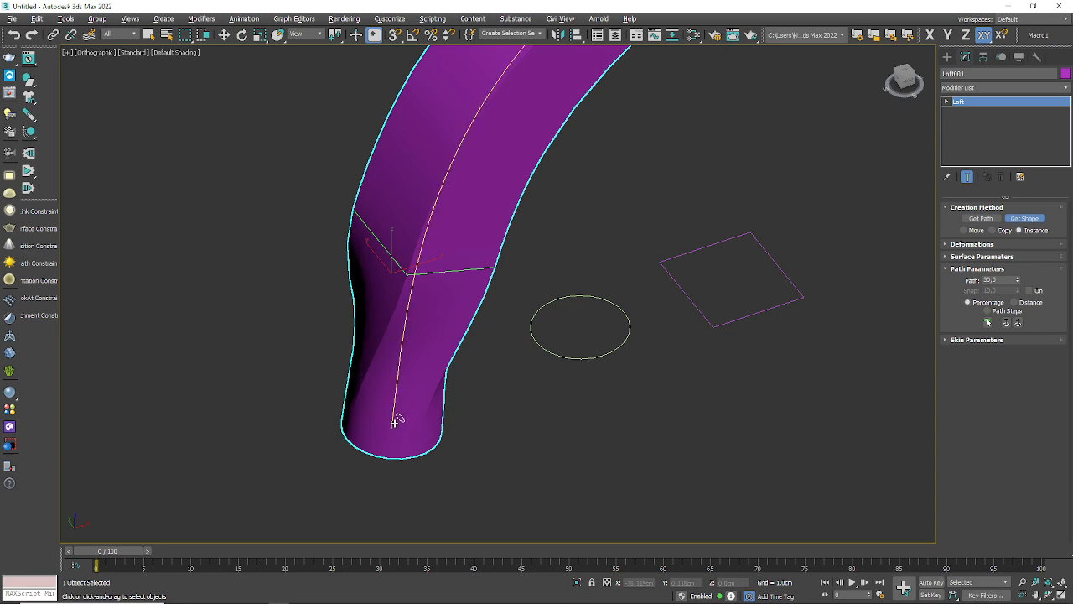
{"action": "middle_click_drag", "start_coordinate": [395, 420], "coordinate": [446, 376], "text": "alt"}
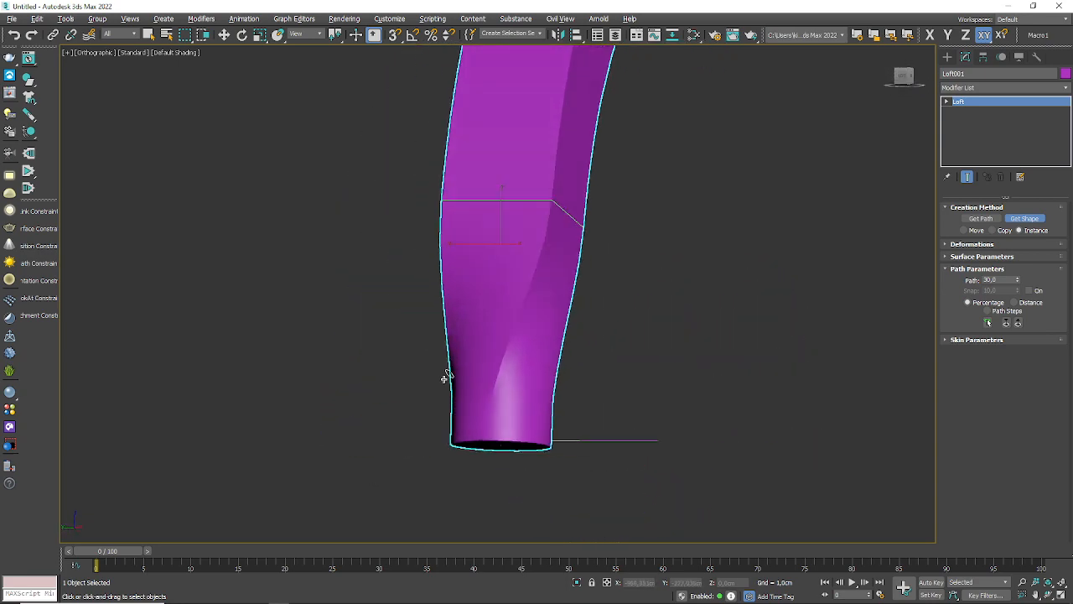
{"action": "scroll", "coordinate": [553, 470], "scroll_direction": "up", "scroll_amount": 4}
{"action": "middle_click_drag", "start_coordinate": [553, 469], "coordinate": [530, 455], "text": "alt"}
{"action": "middle_click_drag", "start_coordinate": [362, 289], "coordinate": [427, 331], "text": "alt"}
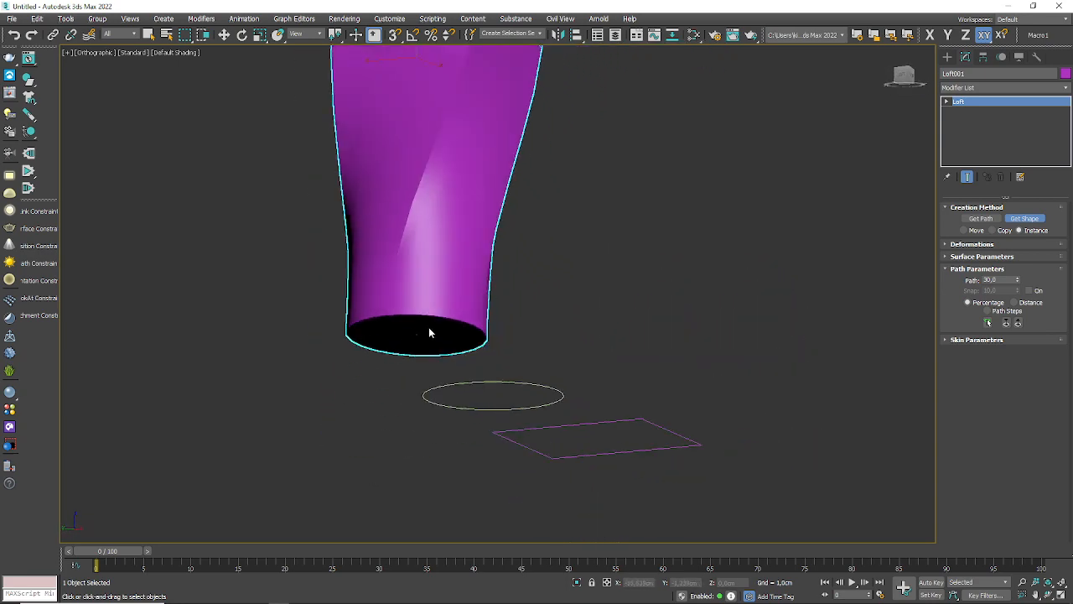
{"action": "middle_click_drag", "start_coordinate": [473, 247], "coordinate": [503, 228], "text": "alt"}
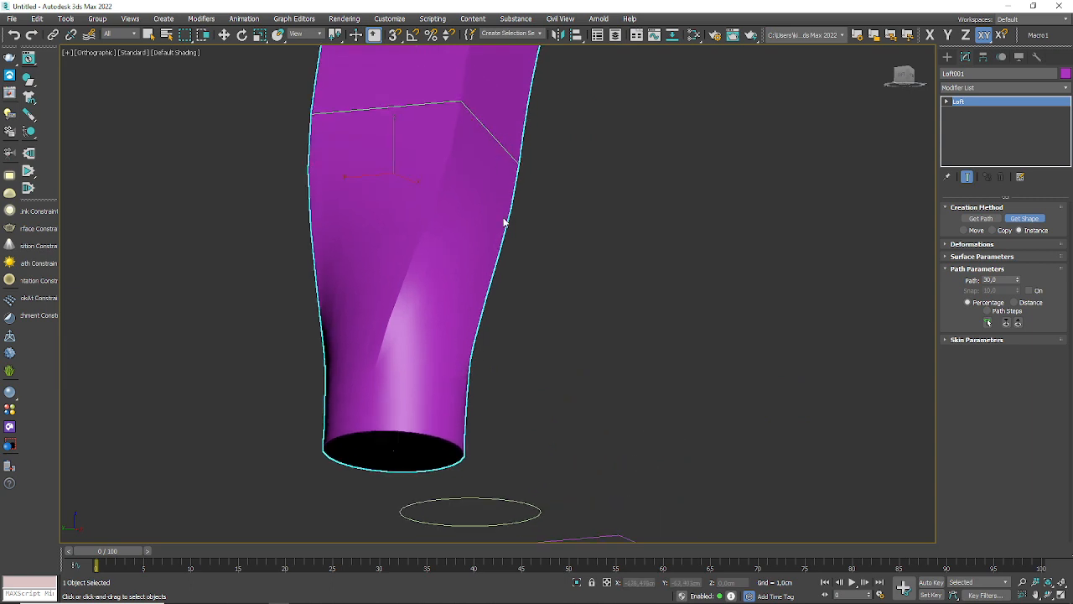
{"action": "middle_click_drag", "start_coordinate": [516, 271], "coordinate": [486, 311], "text": "alt"}
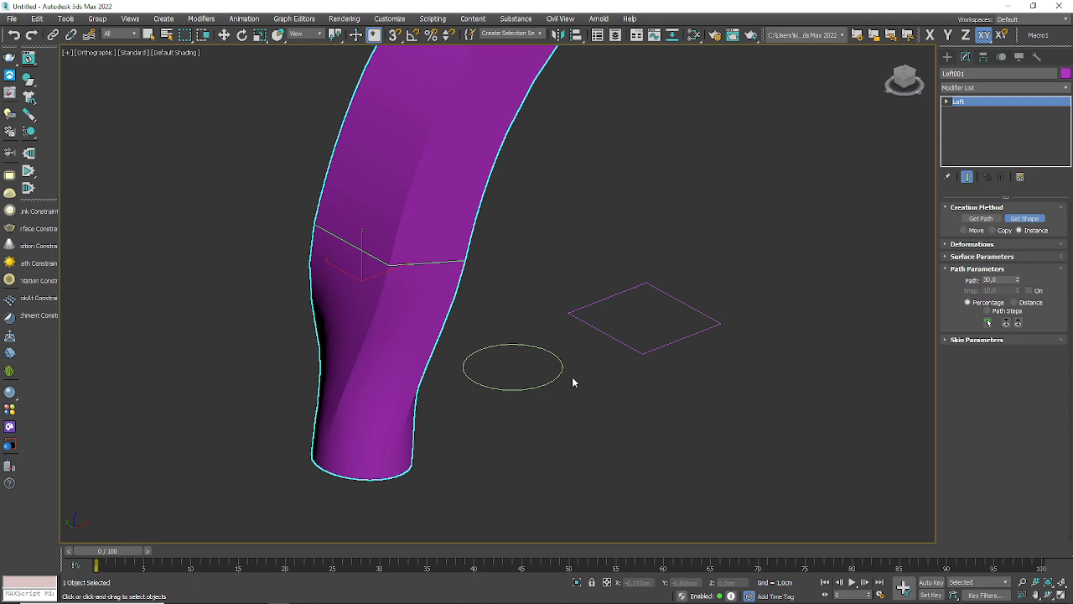
{"action": "left_click", "coordinate": [573, 312]}
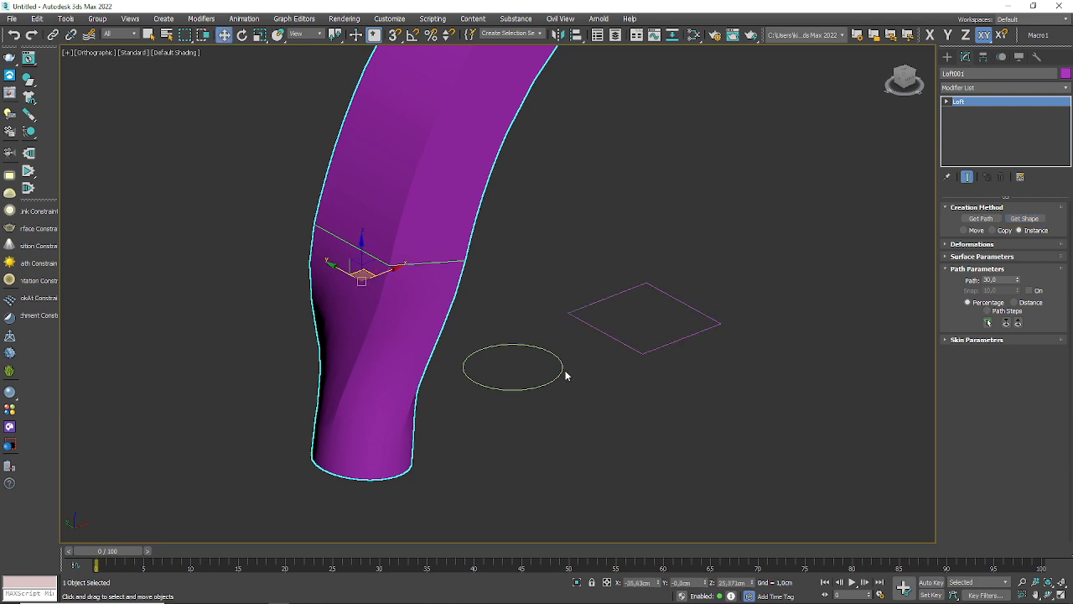
Step: In the Top view, move the circle and rectangle together along Y clear of the loft, and deselect them
{"action": "left_click", "coordinate": [562, 371]}
{"action": "scroll", "coordinate": [572, 355], "scroll_direction": "up", "scroll_amount": 3}
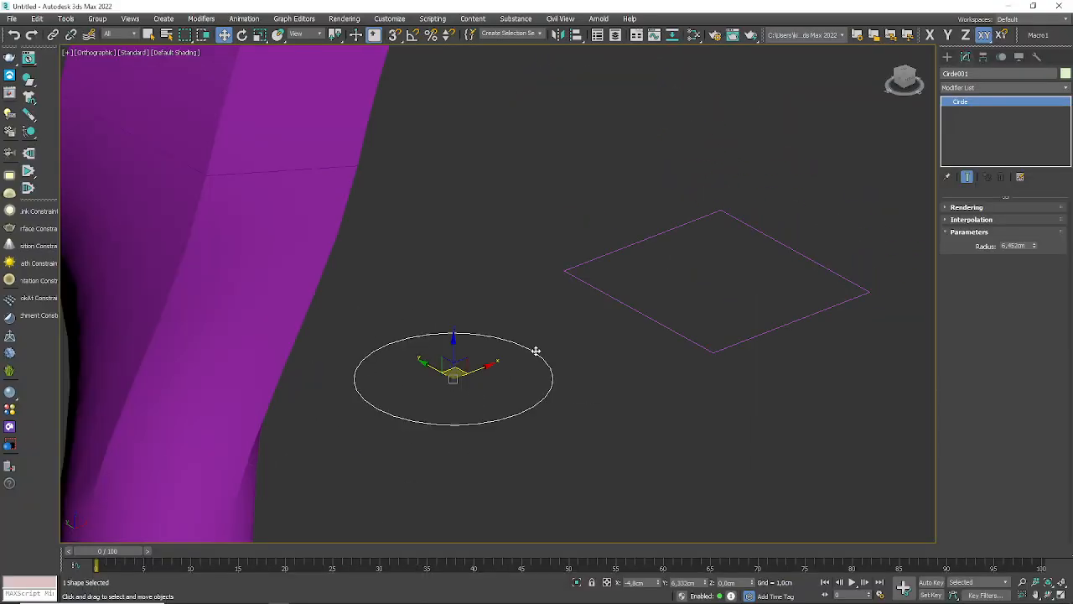
{"action": "key", "text": "t"}
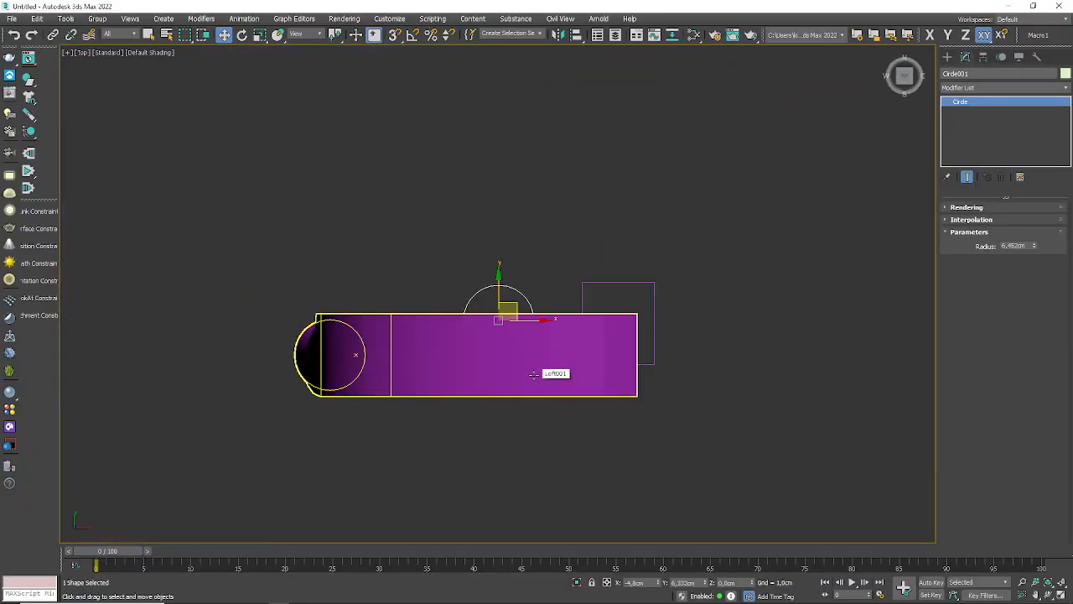
{"action": "left_click", "coordinate": [530, 304]}
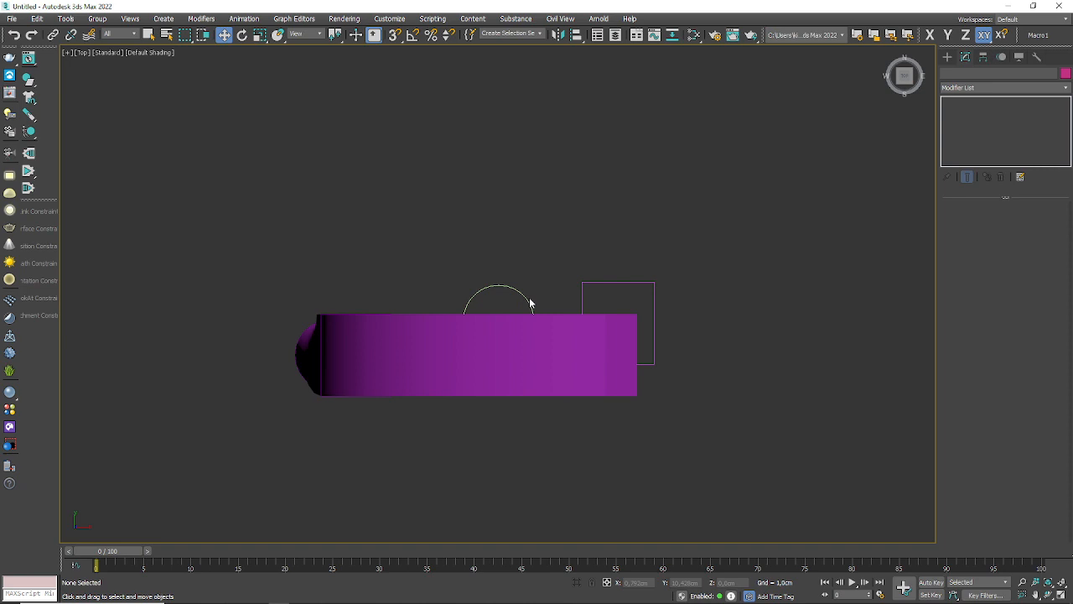
{"action": "left_click", "coordinate": [530, 304]}
{"action": "left_click", "coordinate": [582, 292], "text": "ctrl"}
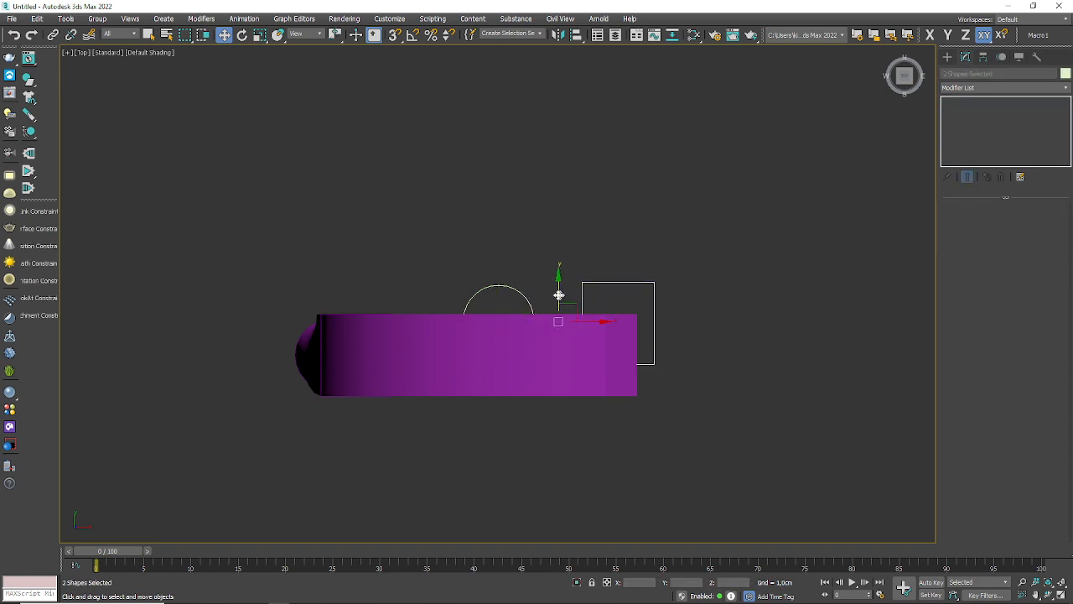
{"action": "left_click_drag", "start_coordinate": [615, 255], "coordinate": [458, 302]}
{"action": "left_click_drag", "start_coordinate": [560, 295], "coordinate": [560, 209]}
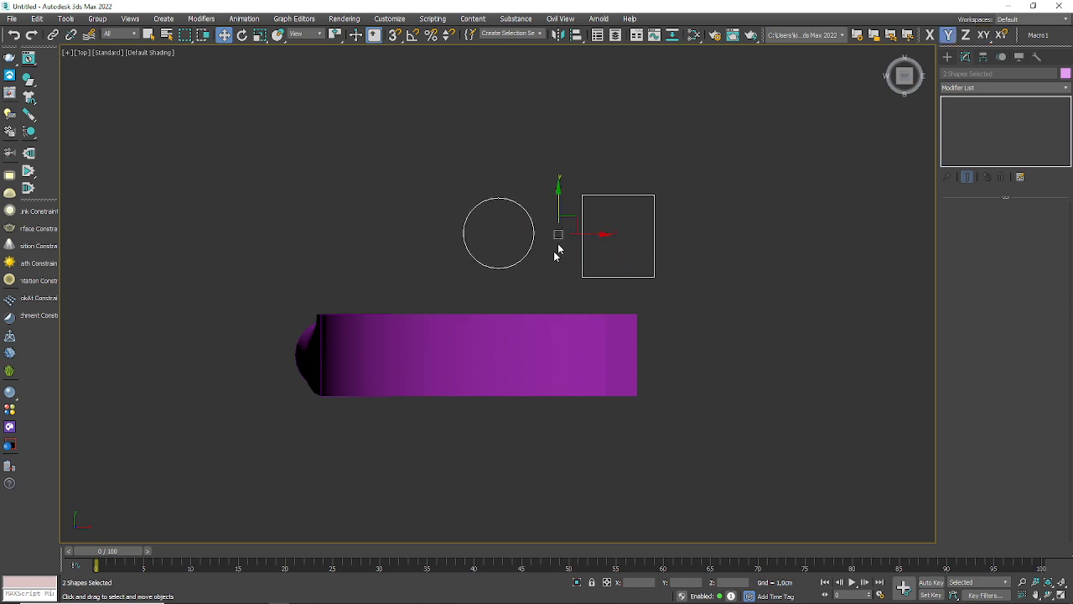
{"action": "left_click", "coordinate": [547, 272]}
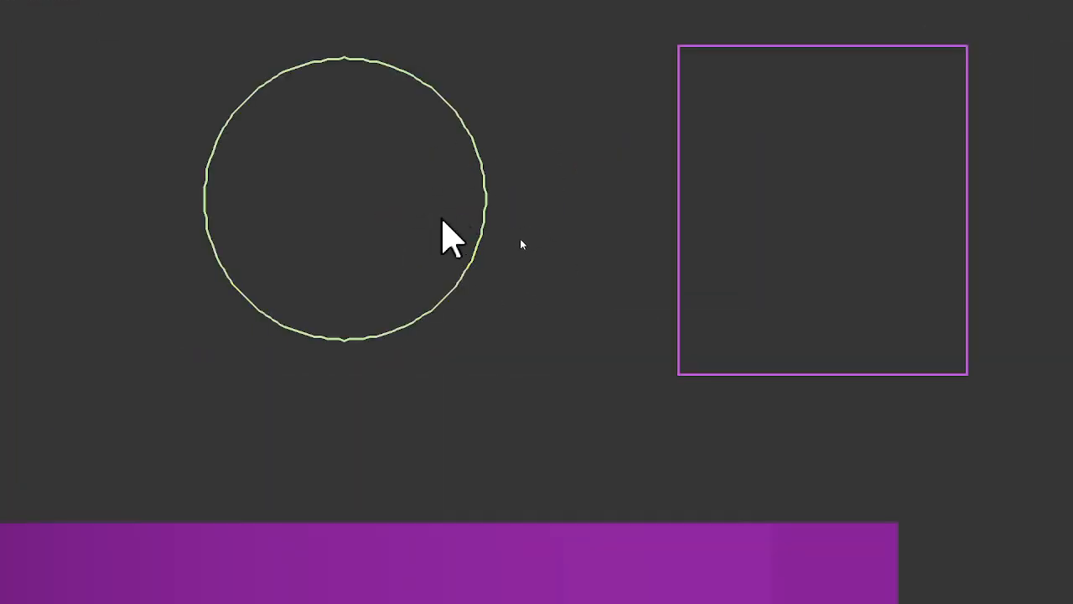
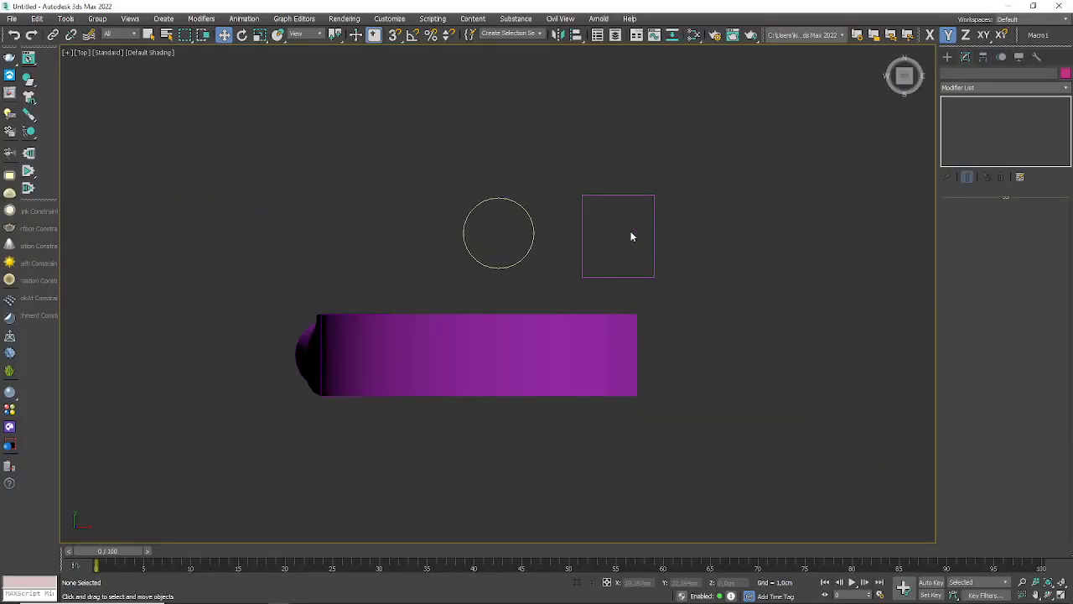
Step: Delete the purple loft object, keeping its curved path, the circle and the rectangle
{"action": "middle_click_drag", "start_coordinate": [199, 460], "coordinate": [352, 479], "text": "alt"}
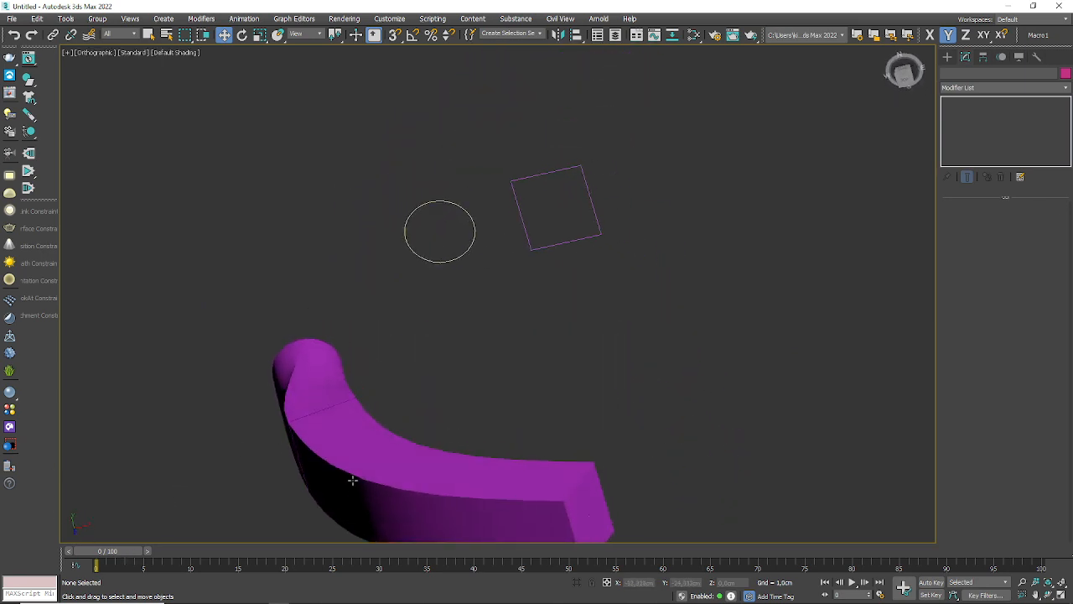
{"action": "left_click", "coordinate": [417, 467]}
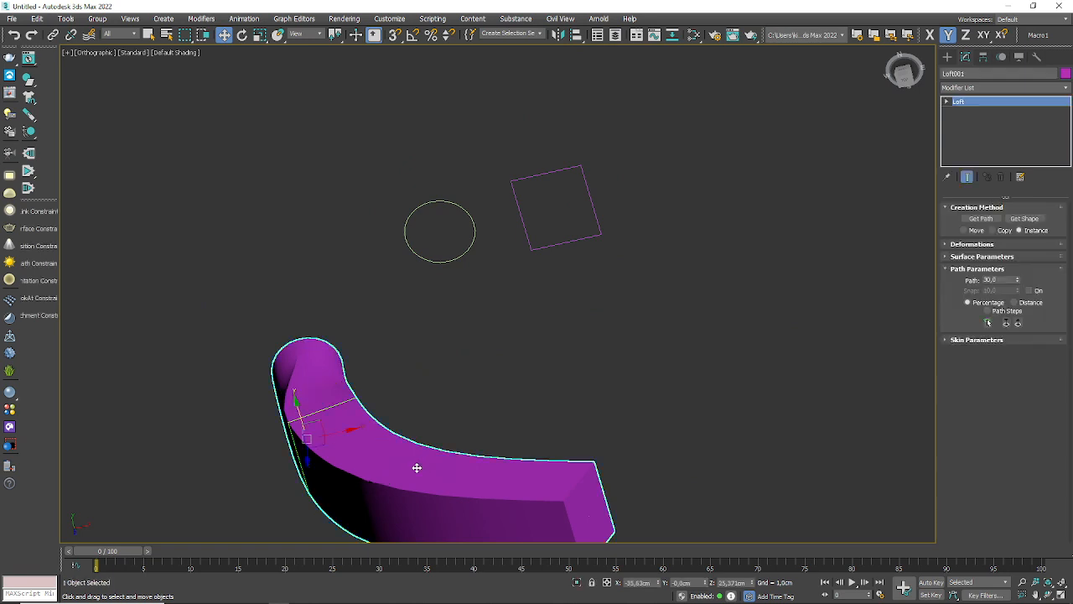
{"action": "key", "text": "Delete"}
{"action": "middle_click_drag", "start_coordinate": [468, 302], "coordinate": [473, 268]}
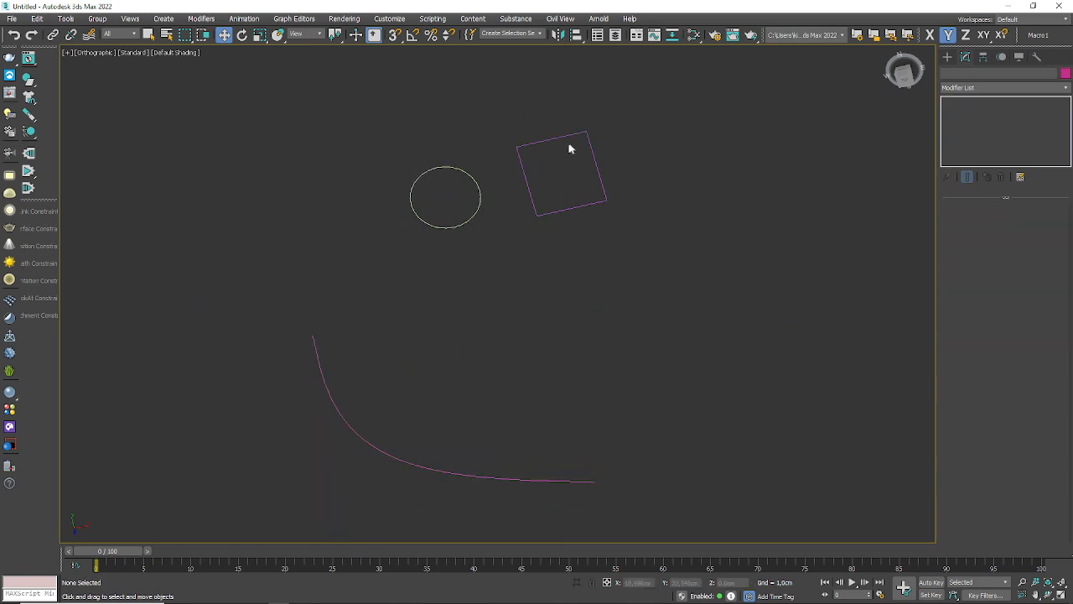
Step: Convert the circle and the rectangle to editable splines
{"action": "left_click", "coordinate": [481, 193]}
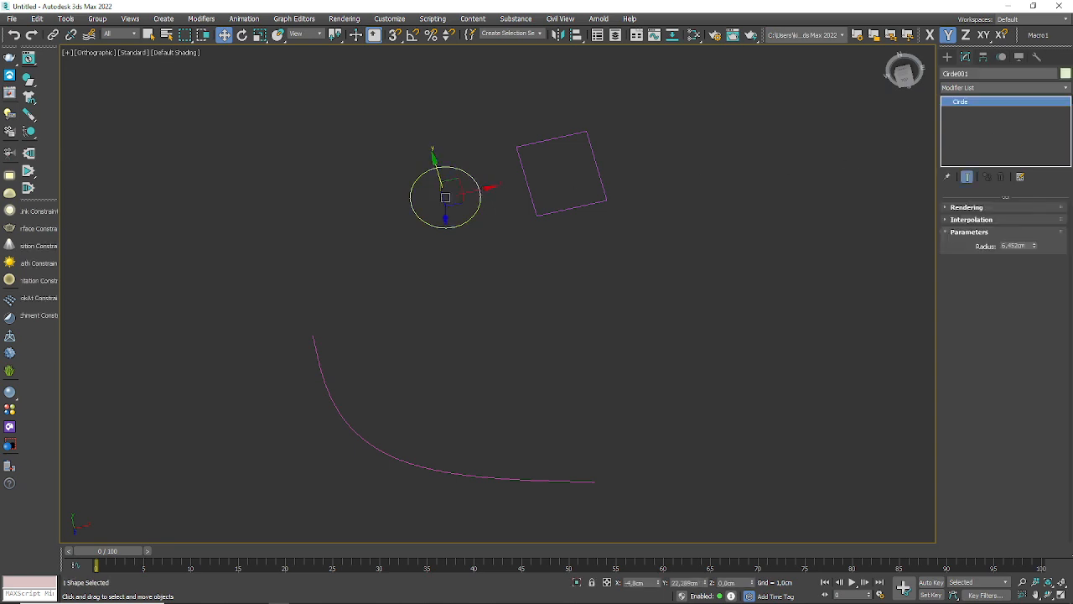
{"action": "right_click", "coordinate": [982, 103]}
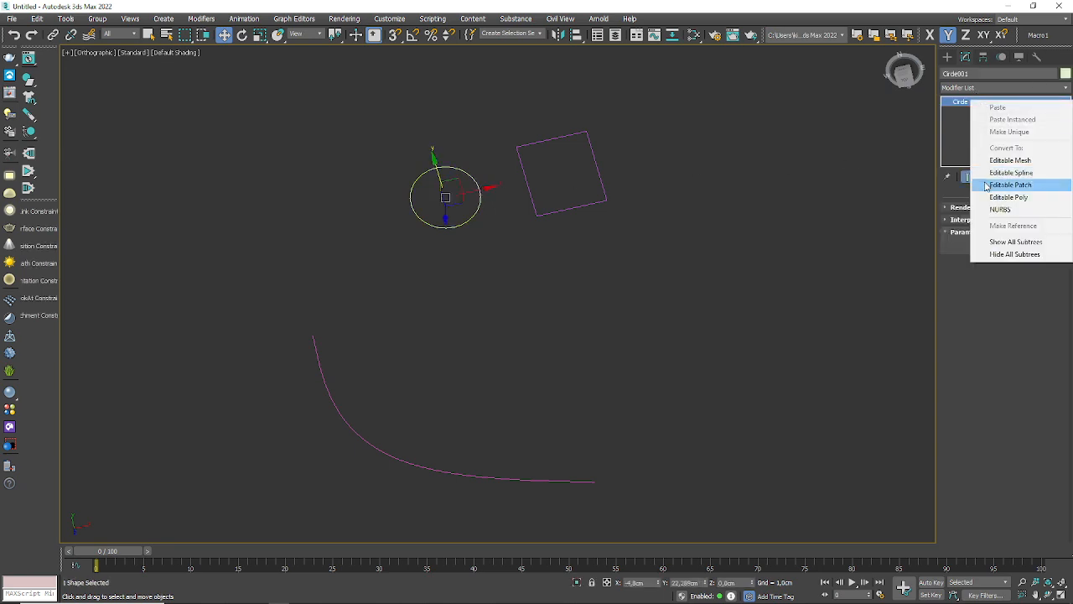
{"action": "left_click", "coordinate": [995, 174]}
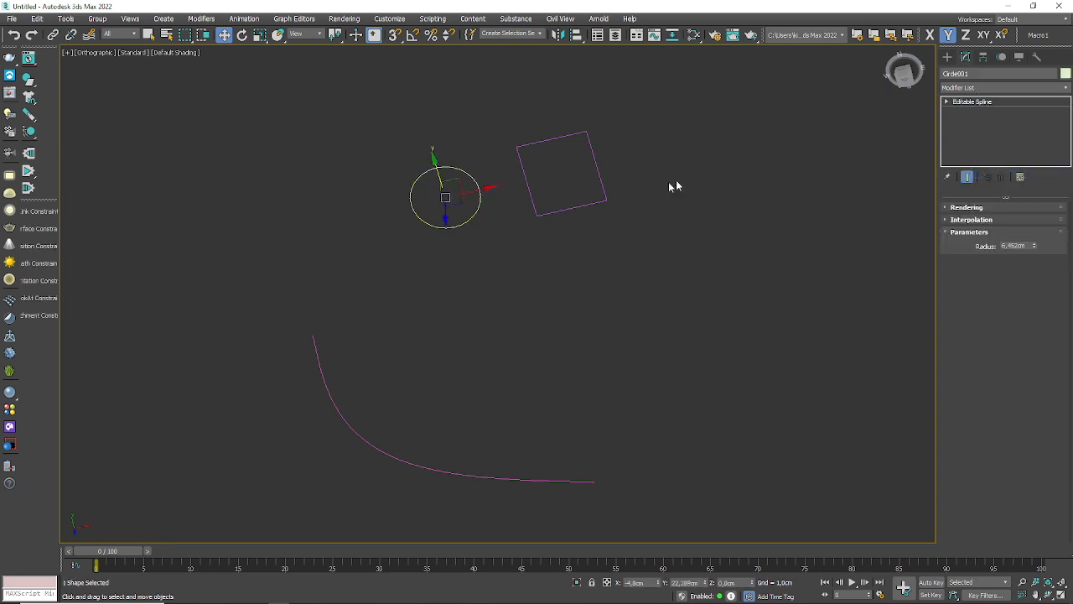
{"action": "left_click", "coordinate": [602, 192]}
{"action": "right_click", "coordinate": [968, 103]}
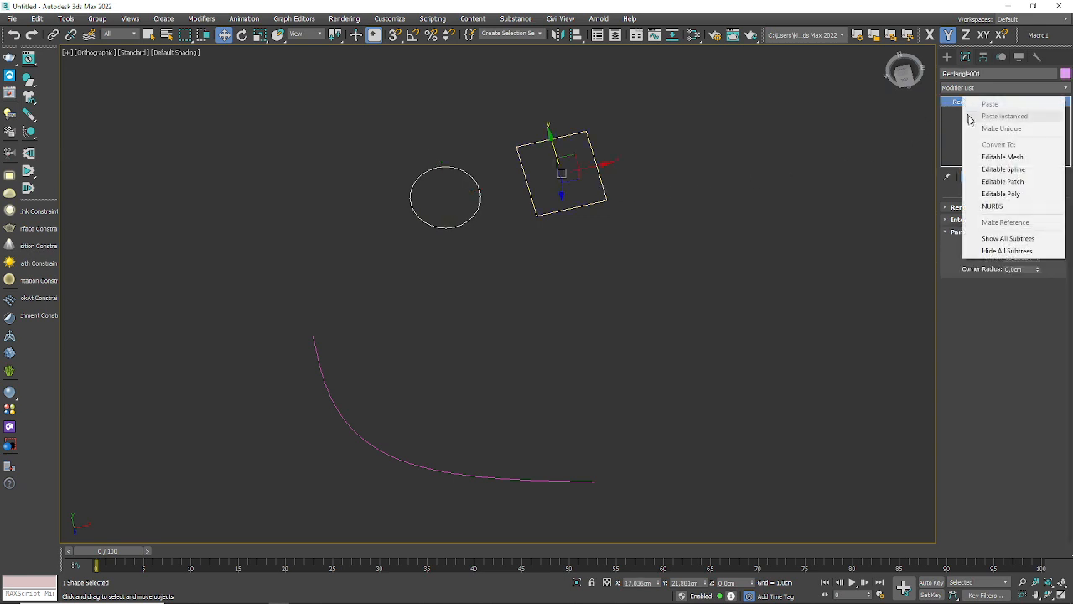
{"action": "left_click", "coordinate": [984, 173]}
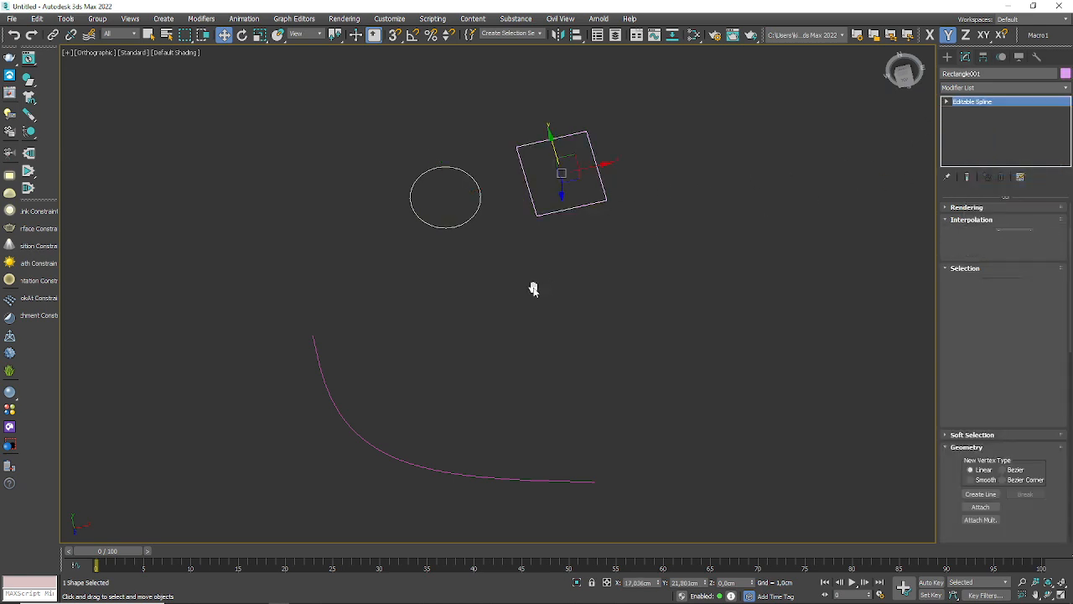
Step: Divide all four of the circle's segments with a division value of 1, working in the top view
{"action": "key", "text": "t"}
{"action": "scroll", "coordinate": [515, 325], "scroll_direction": "down", "scroll_amount": 10}
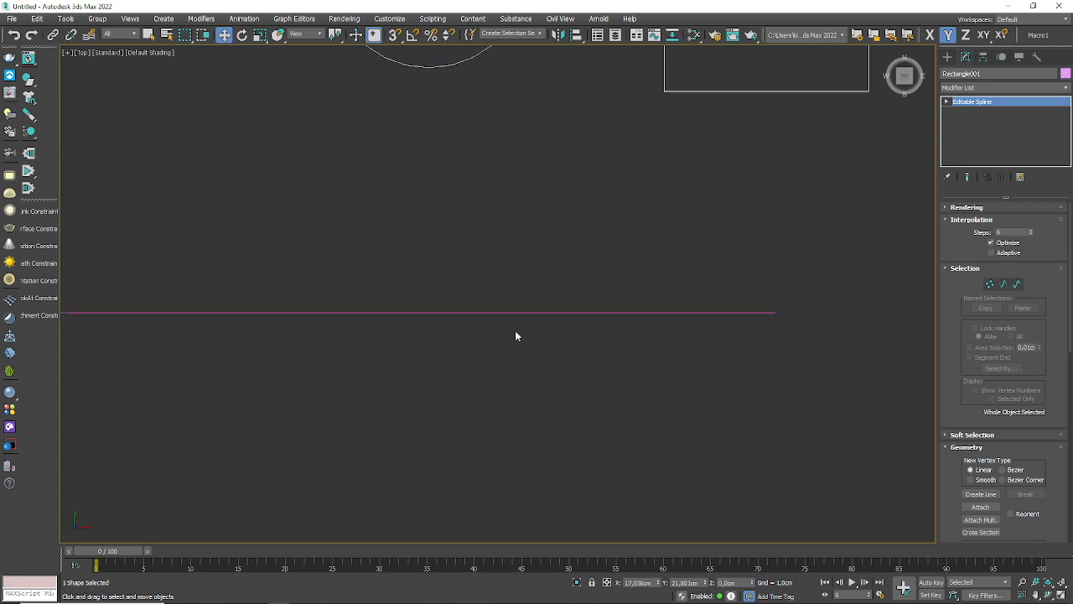
{"action": "scroll", "coordinate": [543, 188], "scroll_direction": "up", "scroll_amount": 5}
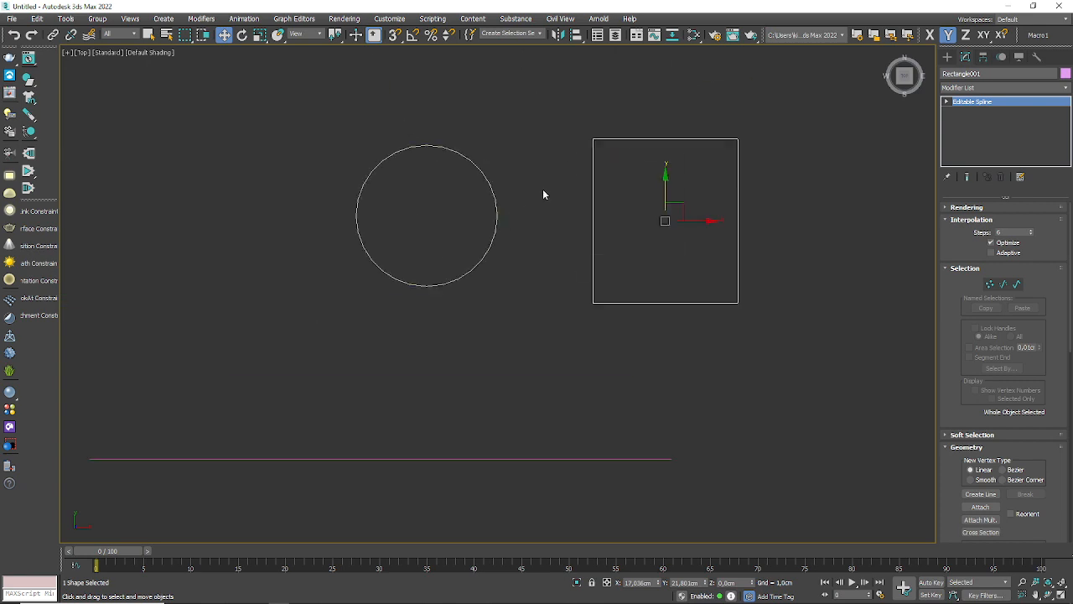
{"action": "left_click", "coordinate": [497, 210]}
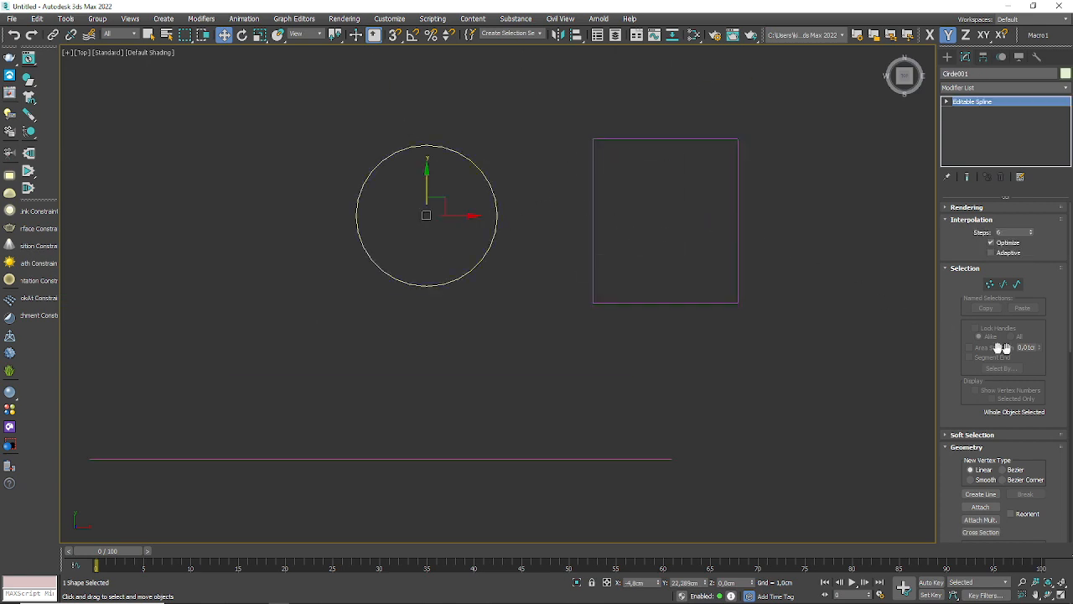
{"action": "left_click", "coordinate": [1004, 283]}
{"action": "left_click_drag", "start_coordinate": [500, 128], "coordinate": [334, 341]}
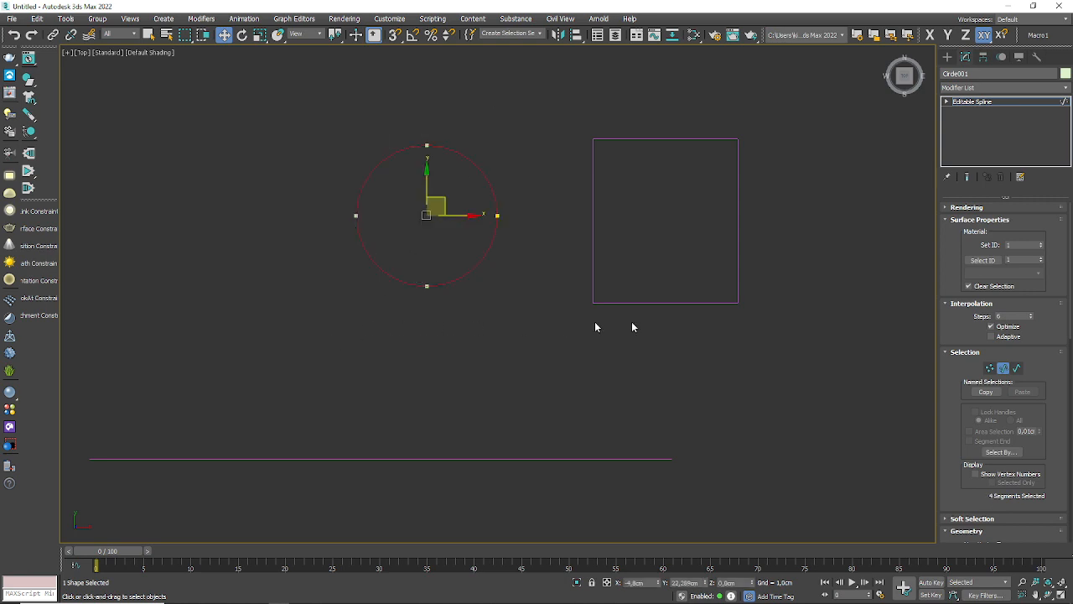
{"action": "scroll", "coordinate": [947, 419], "scroll_direction": "down", "scroll_amount": 10}
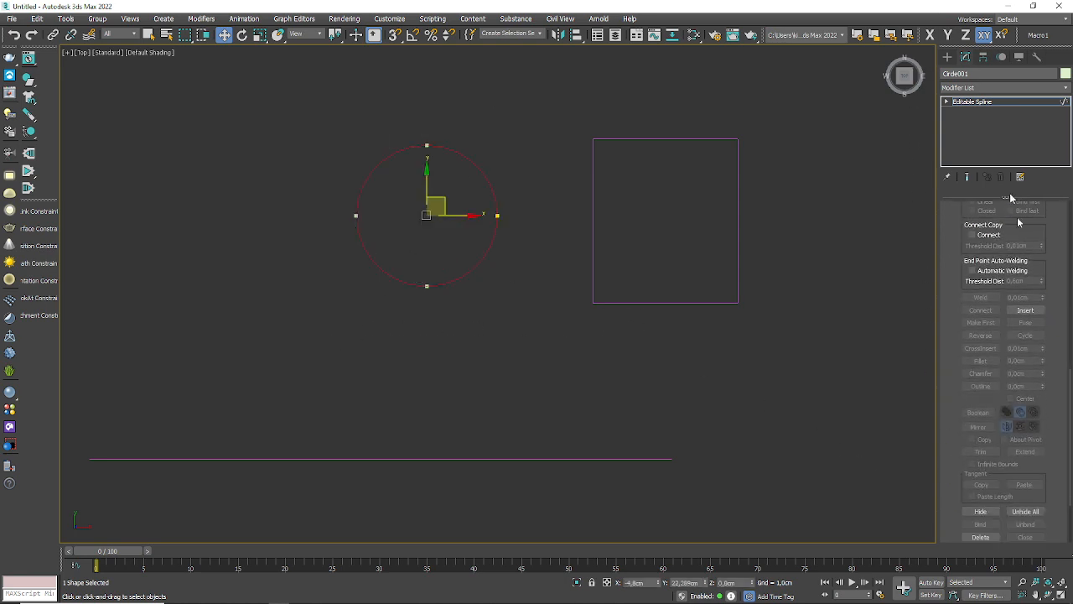
{"action": "scroll", "coordinate": [947, 353], "scroll_direction": "down", "scroll_amount": 3}
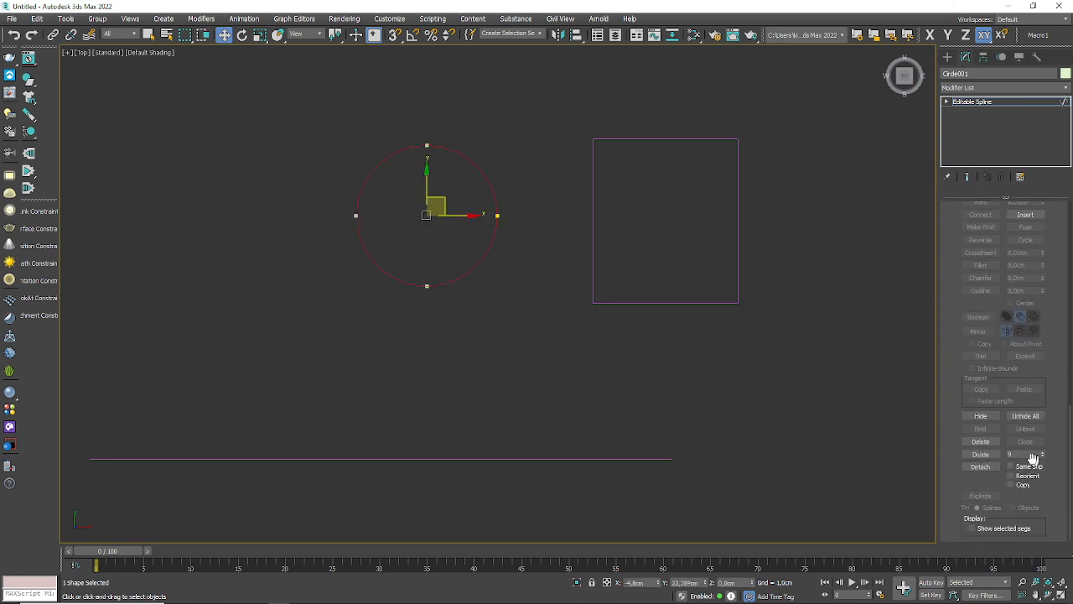
{"action": "left_click", "coordinate": [982, 454]}
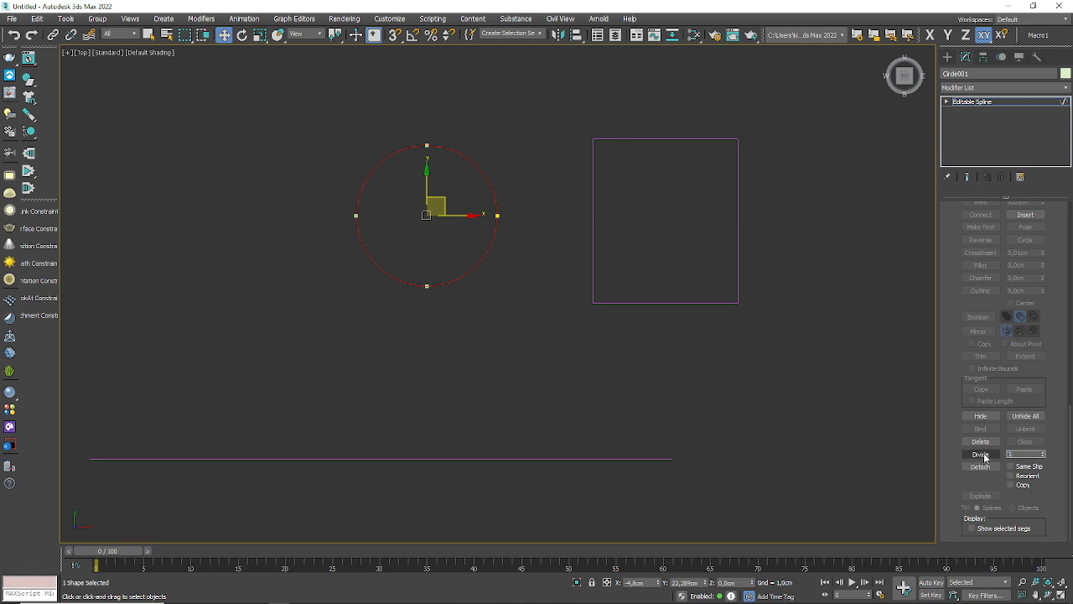
{"action": "scroll", "coordinate": [398, 178], "scroll_direction": "up", "scroll_amount": 4}
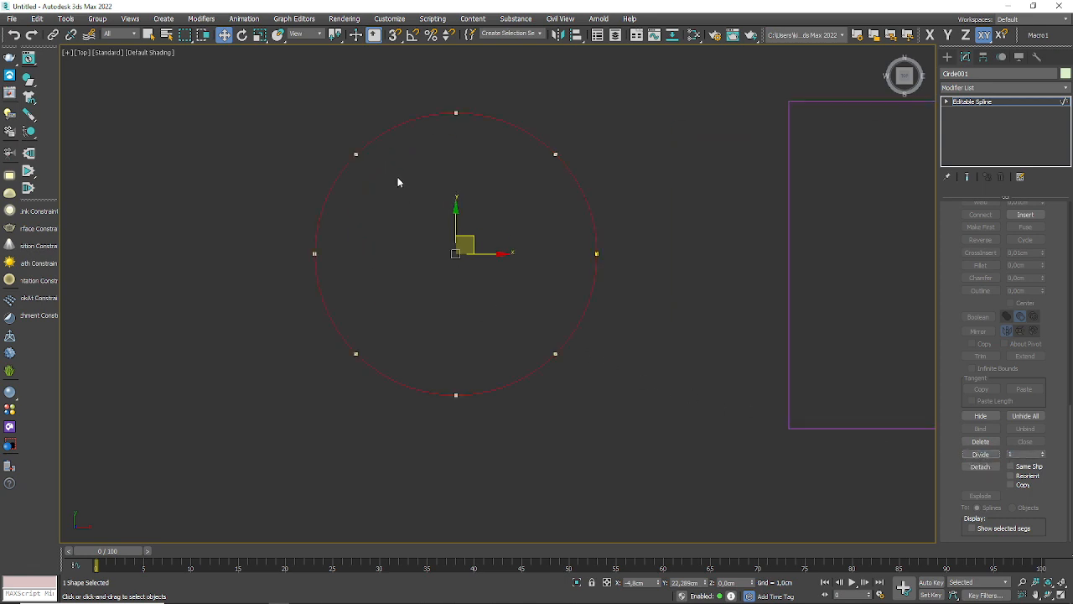
{"action": "middle_click_drag", "start_coordinate": [425, 202], "coordinate": [349, 201]}
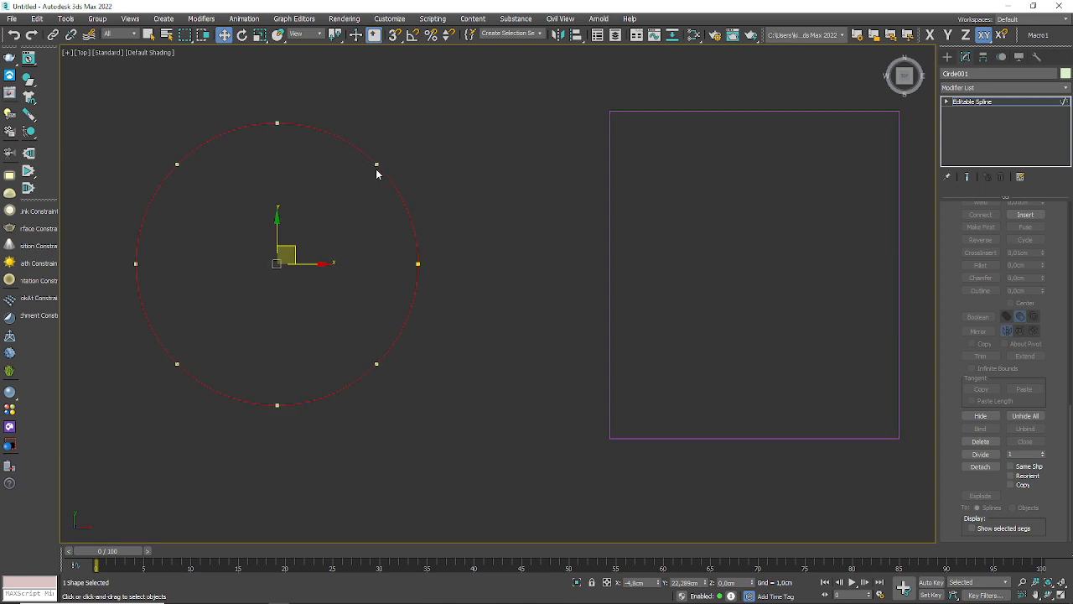
{"action": "left_click", "coordinate": [1066, 103]}
Step: Divide all four of the rectangle's segments with a division value of 1
{"action": "left_click", "coordinate": [834, 112]}
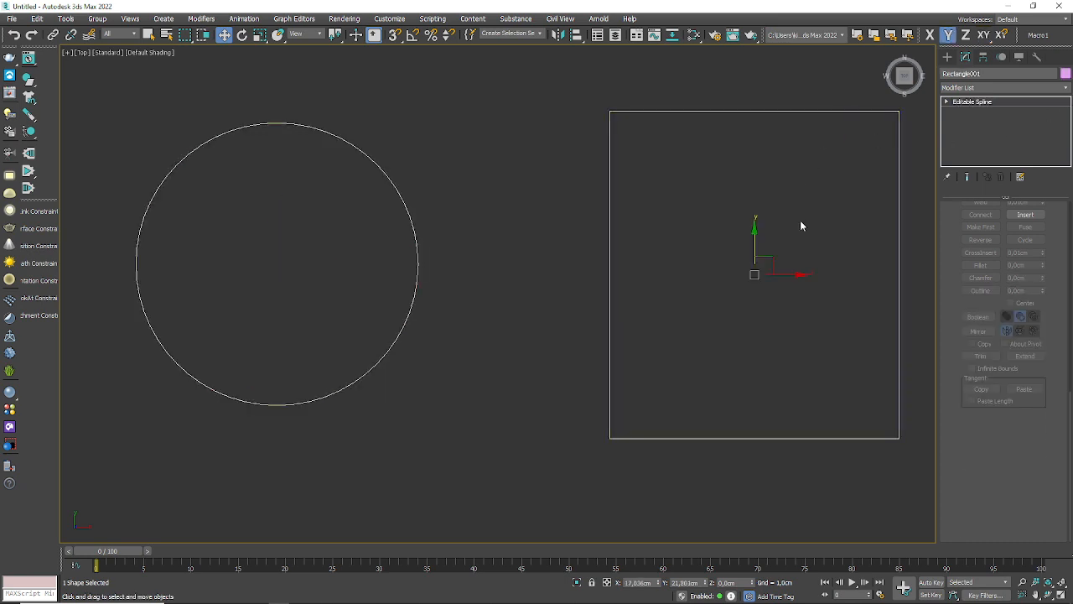
{"action": "middle_click_drag", "start_coordinate": [800, 220], "coordinate": [614, 266]}
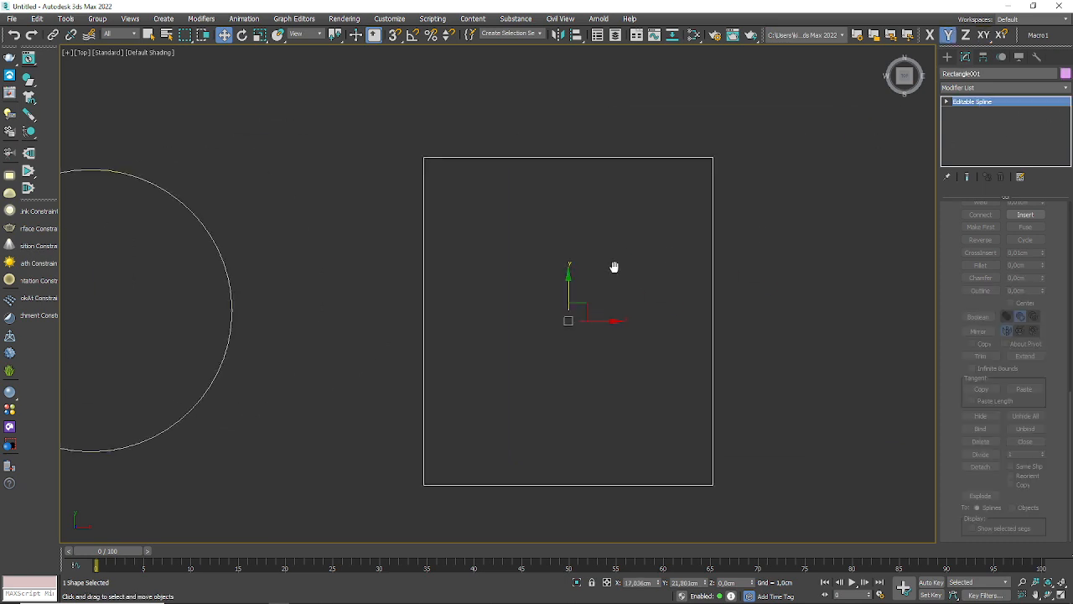
{"action": "left_click", "coordinate": [947, 101]}
{"action": "left_click", "coordinate": [971, 121]}
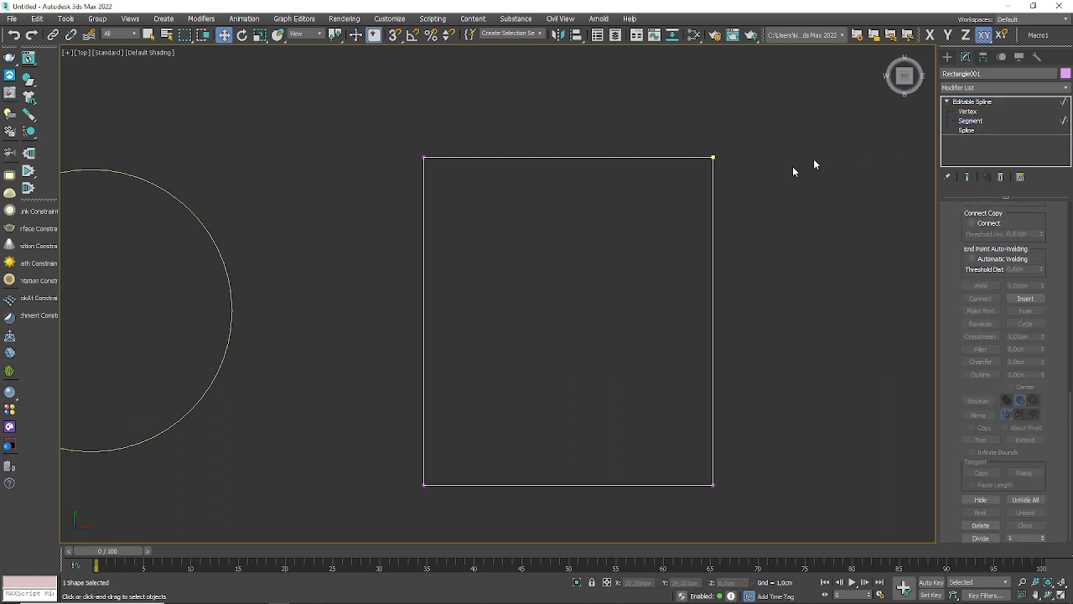
{"action": "left_click_drag", "start_coordinate": [863, 112], "coordinate": [310, 528]}
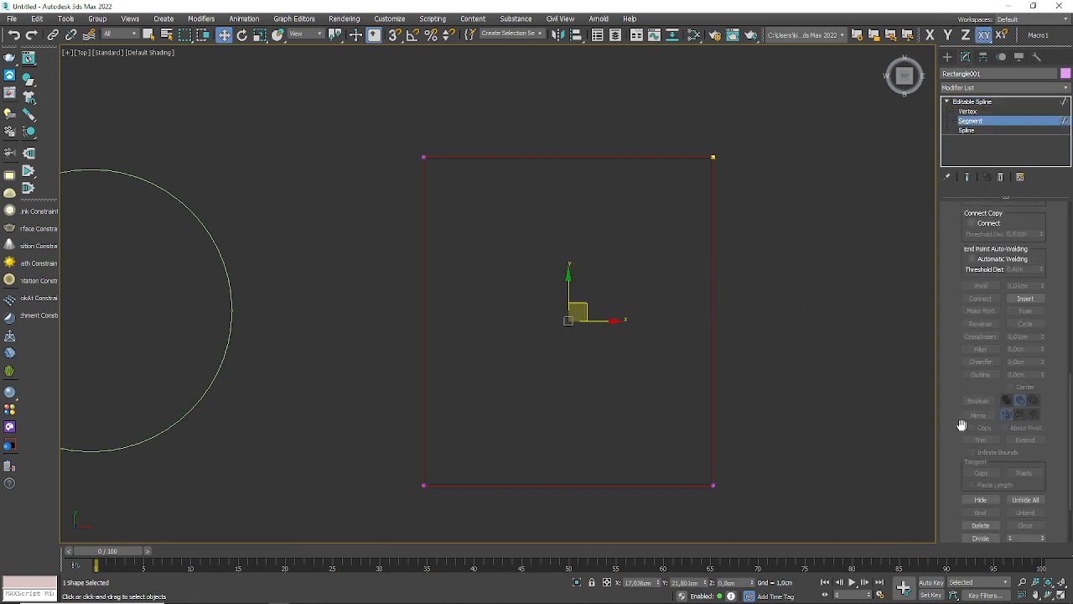
{"action": "scroll", "coordinate": [962, 426], "scroll_direction": "down", "scroll_amount": 2}
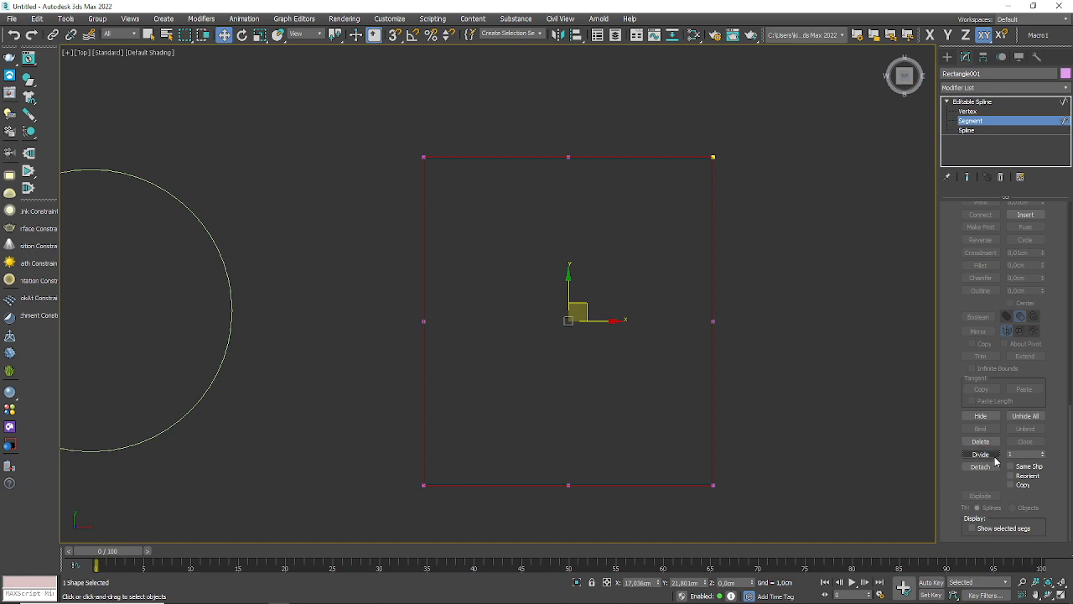
{"action": "left_click", "coordinate": [1065, 122]}
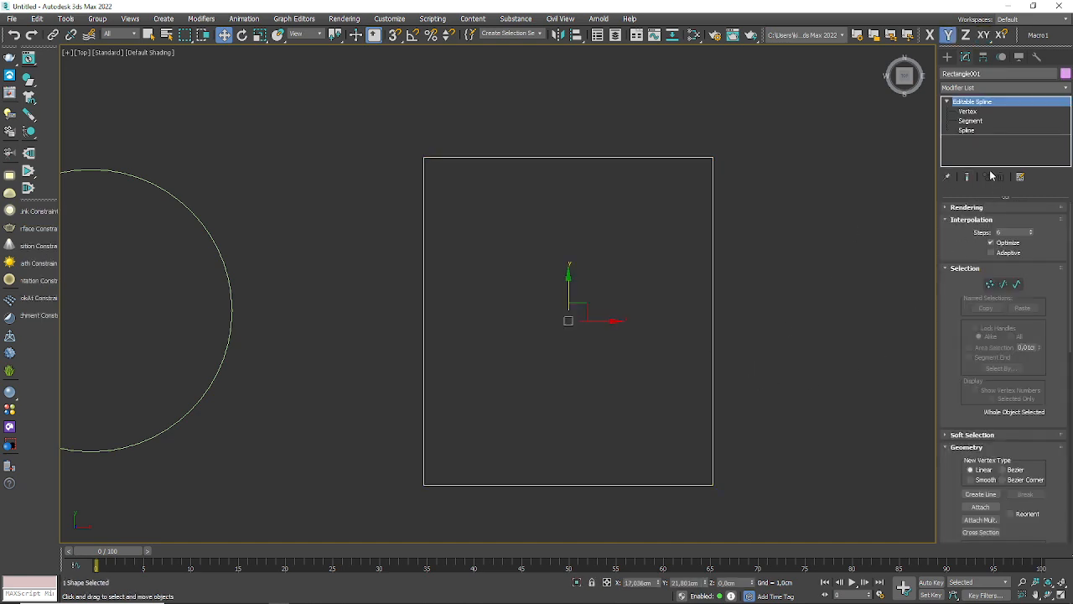
Step: Compare the first-vertex positions on the rectangle and the circle at vertex level
{"action": "left_click", "coordinate": [990, 283]}
{"action": "key", "text": "z"}
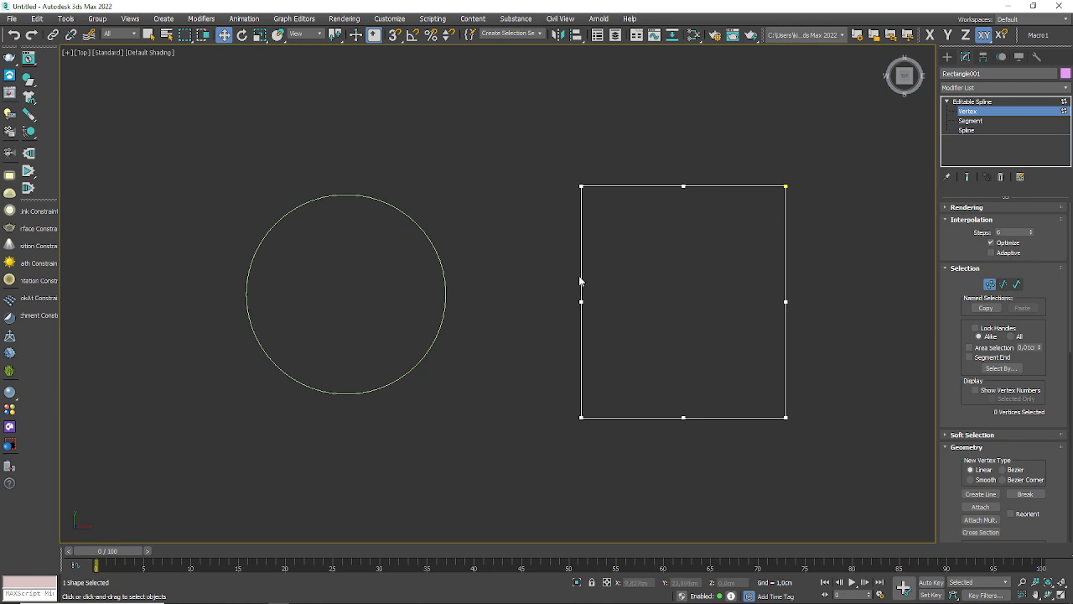
{"action": "left_click", "coordinate": [991, 284]}
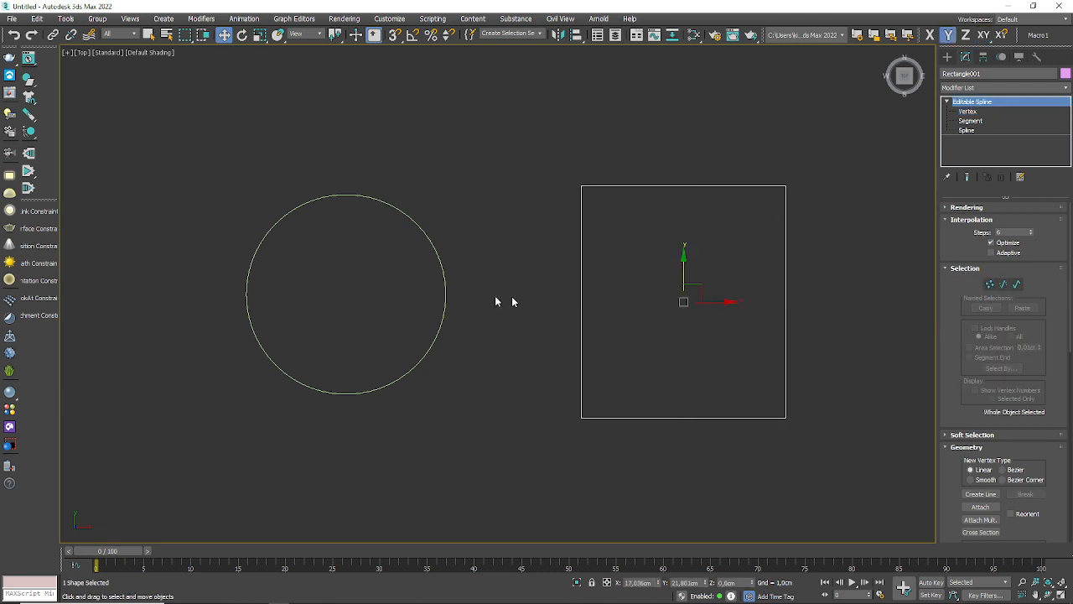
{"action": "left_click", "coordinate": [444, 290]}
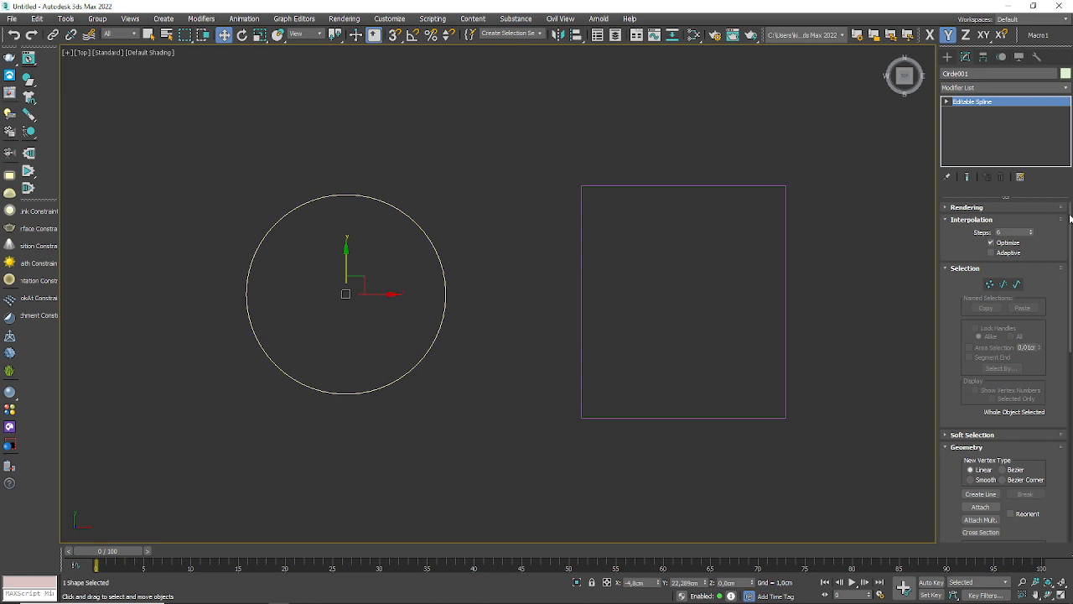
{"action": "left_click", "coordinate": [991, 285]}
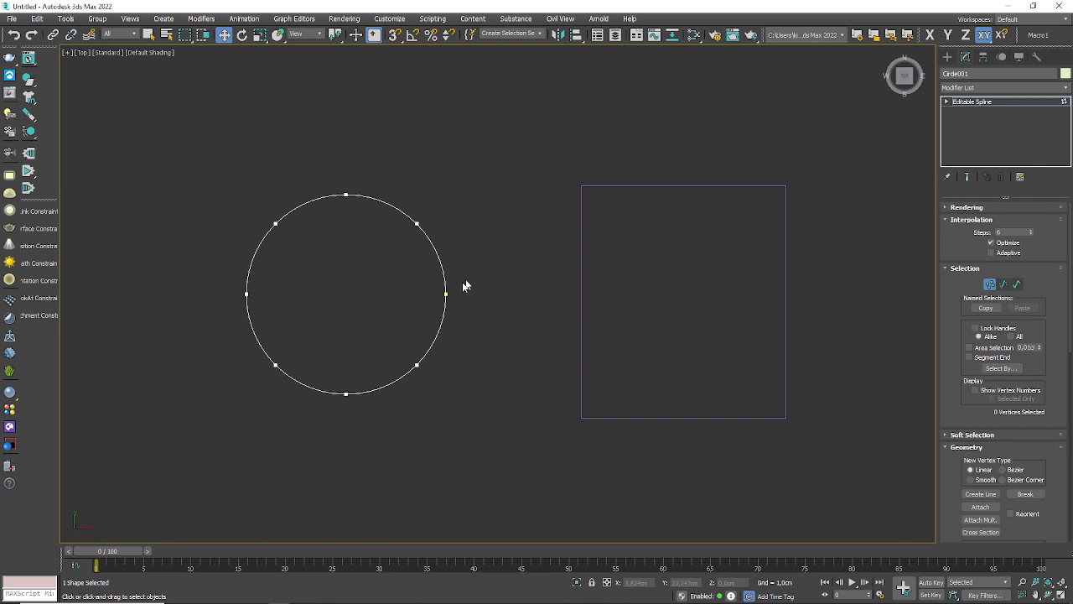
{"action": "scroll", "coordinate": [457, 299], "scroll_direction": "up", "scroll_amount": 5}
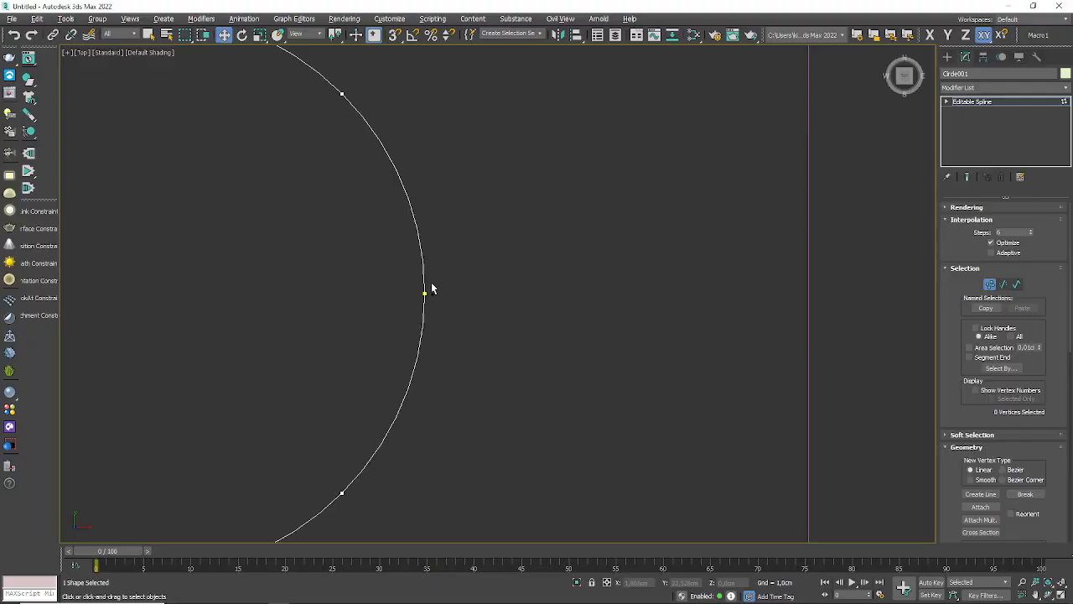
{"action": "scroll", "coordinate": [583, 300], "scroll_direction": "down", "scroll_amount": 5}
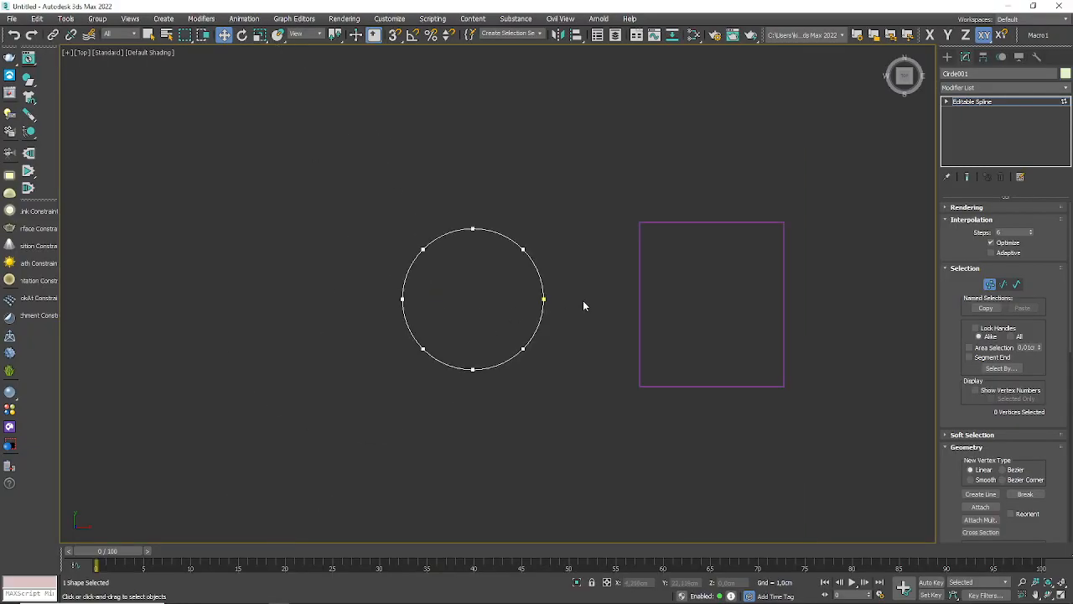
{"action": "left_click", "coordinate": [986, 284]}
Step: Make the vertex in the middle of the rectangle's right edge the spline's first vertex
{"action": "left_click", "coordinate": [784, 302]}
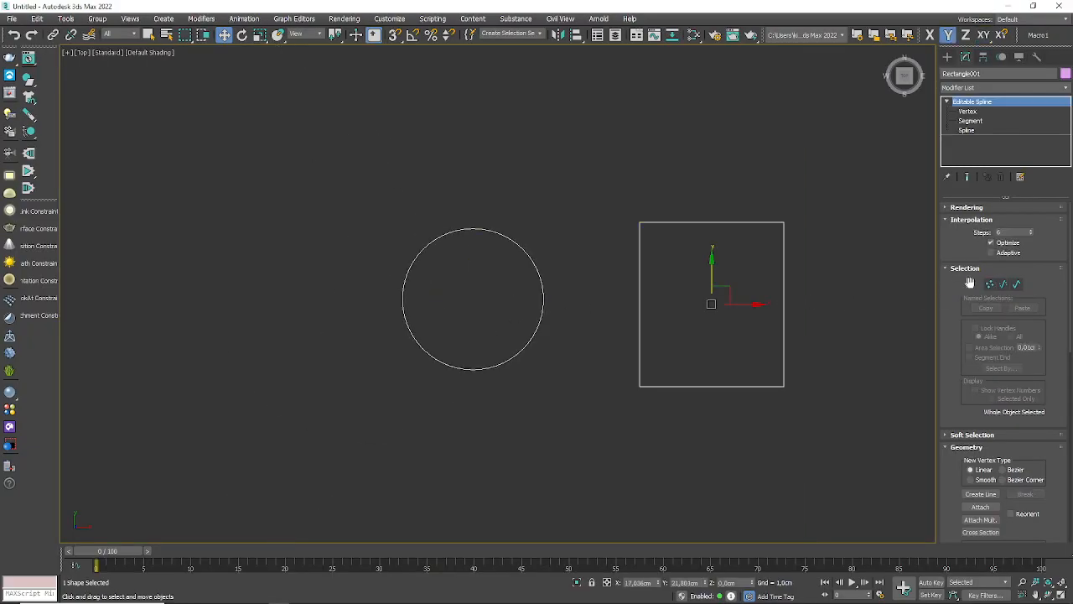
{"action": "left_click", "coordinate": [990, 284]}
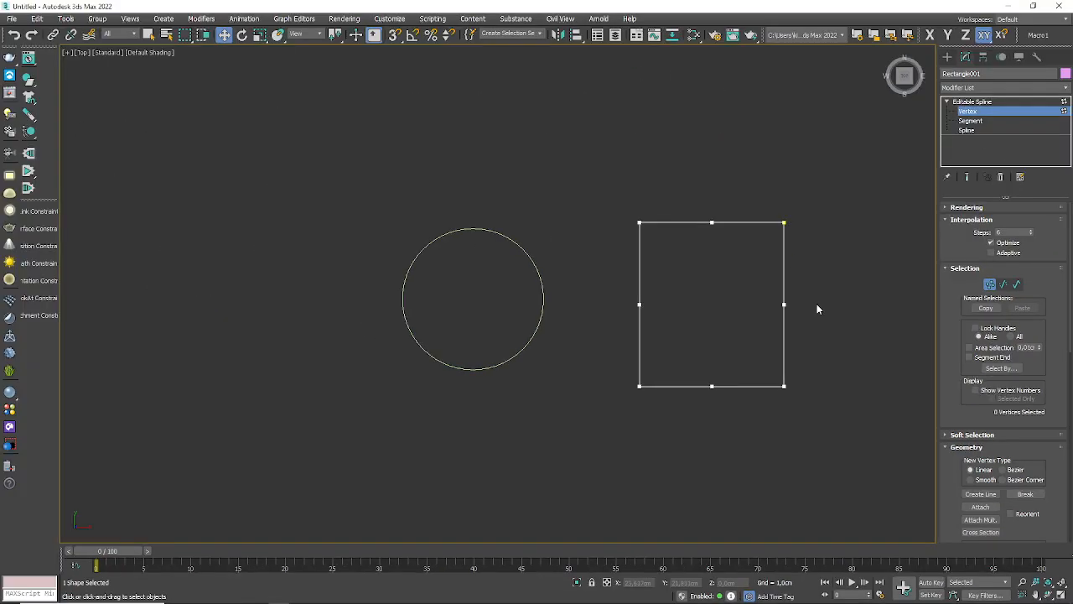
{"action": "left_click_drag", "start_coordinate": [812, 297], "coordinate": [733, 330]}
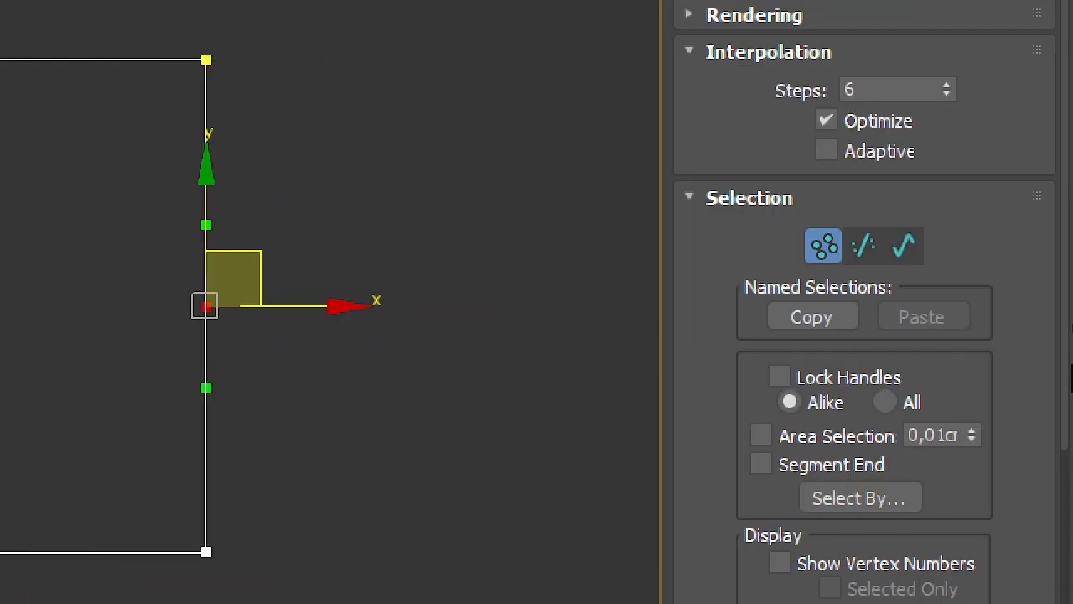
{"action": "left_click_drag", "start_coordinate": [695, 383], "coordinate": [741, 2]}
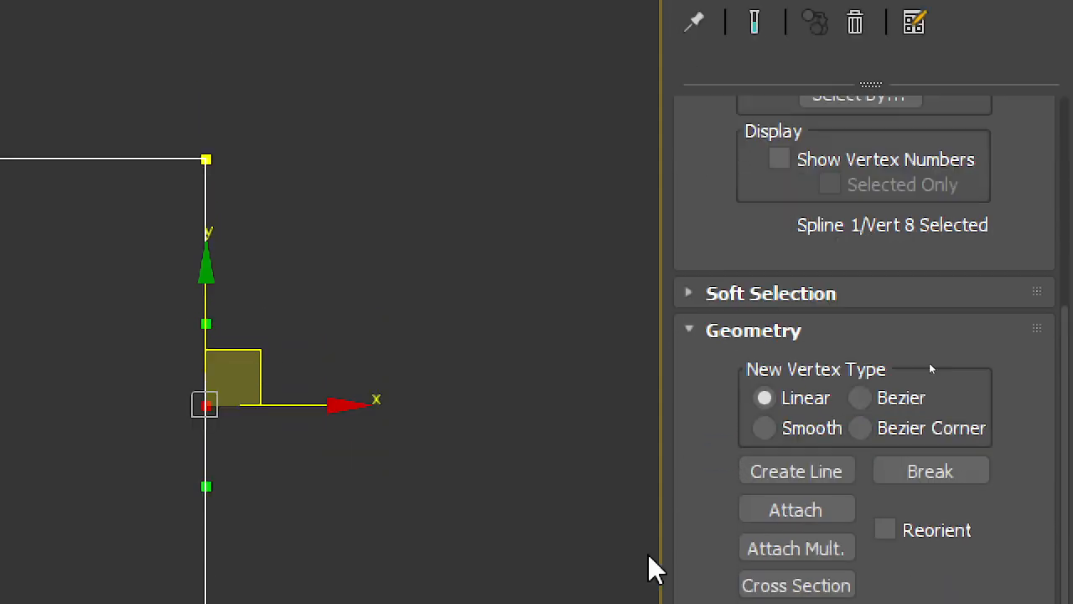
{"action": "left_click_drag", "start_coordinate": [727, 287], "coordinate": [770, 54]}
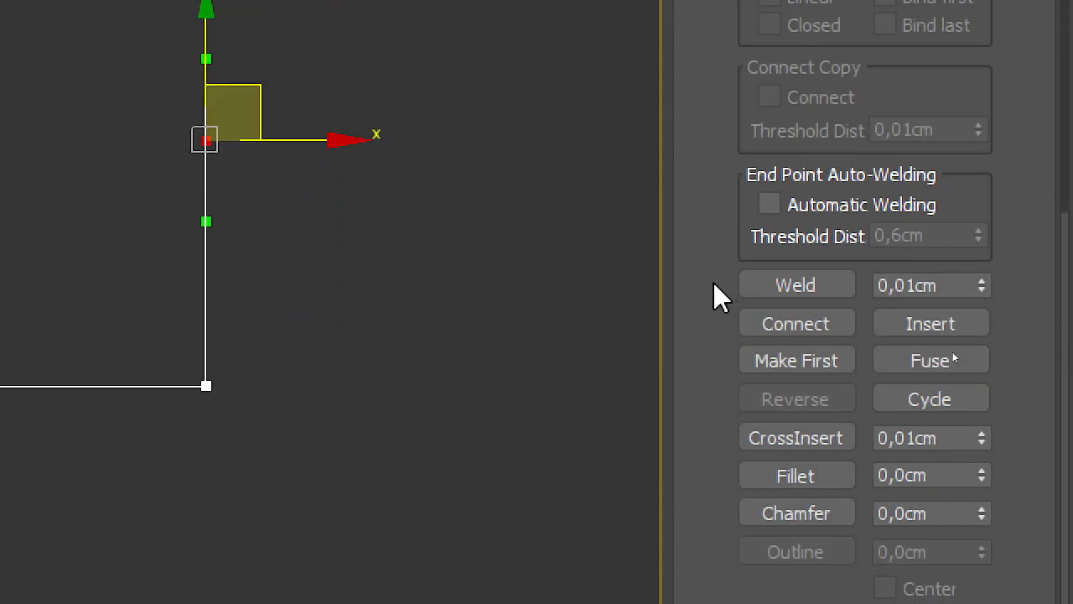
{"action": "left_click", "coordinate": [758, 364]}
{"action": "left_click", "coordinate": [126, 138]}
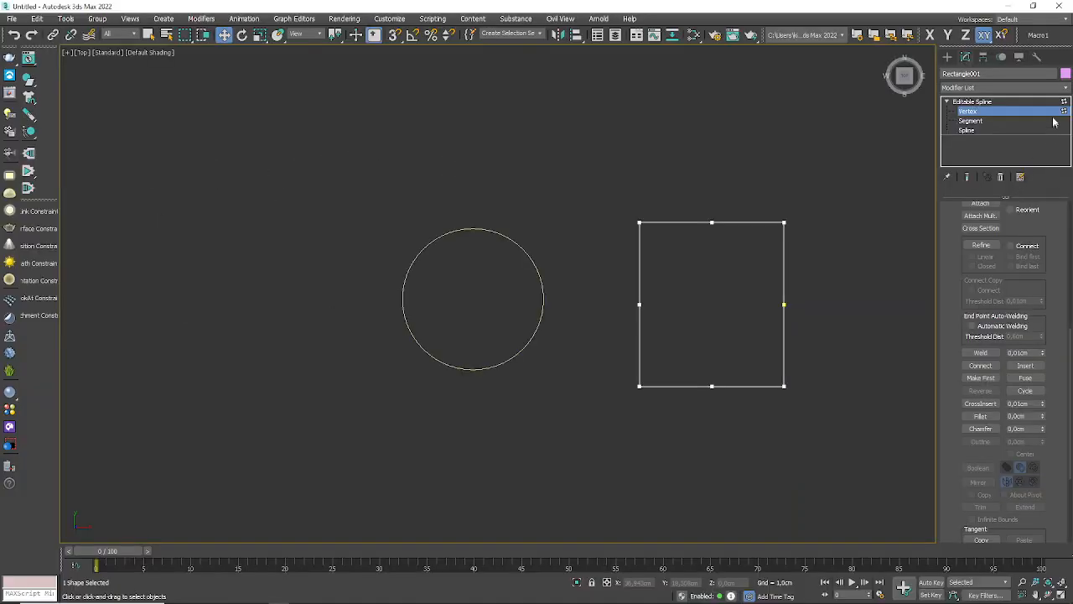
Step: Create a Loft from the curved line in the perspective view, using the circle as the shape at the path start
{"action": "left_click", "coordinate": [1063, 113]}
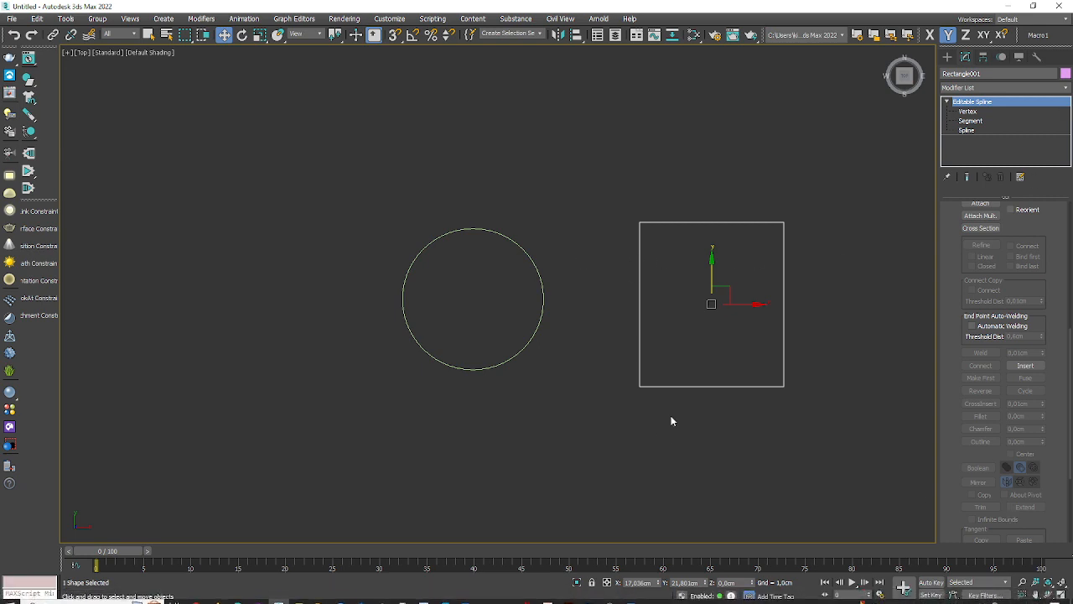
{"action": "middle_click_drag", "start_coordinate": [671, 418], "coordinate": [595, 343]}
{"action": "key", "text": "p"}
{"action": "scroll", "coordinate": [620, 379], "scroll_direction": "down", "scroll_amount": 6}
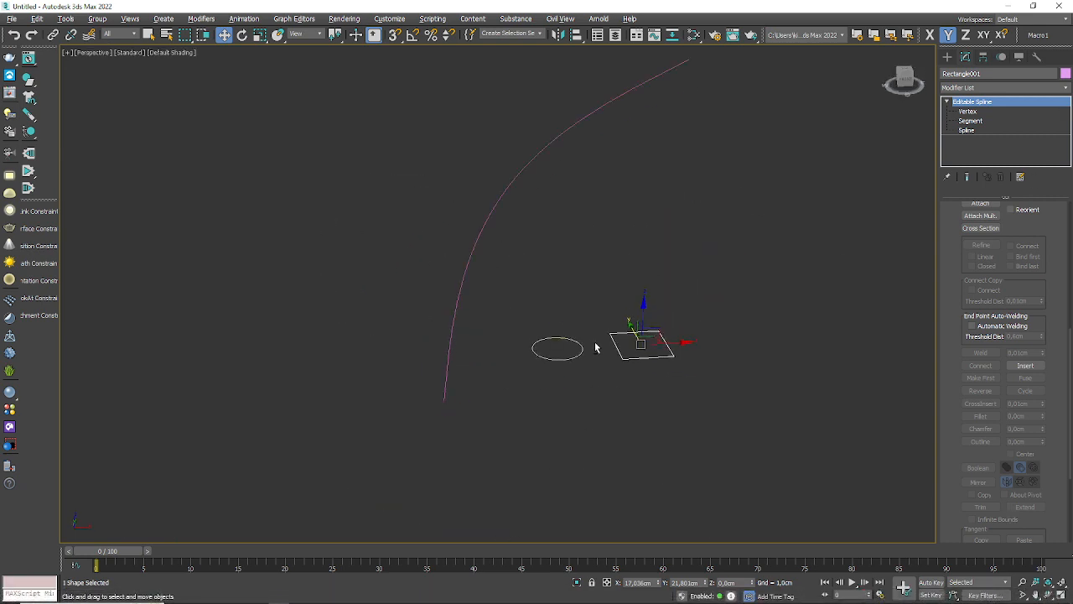
{"action": "middle_click_drag", "start_coordinate": [495, 265], "coordinate": [403, 250]}
{"action": "left_click", "coordinate": [286, 352]}
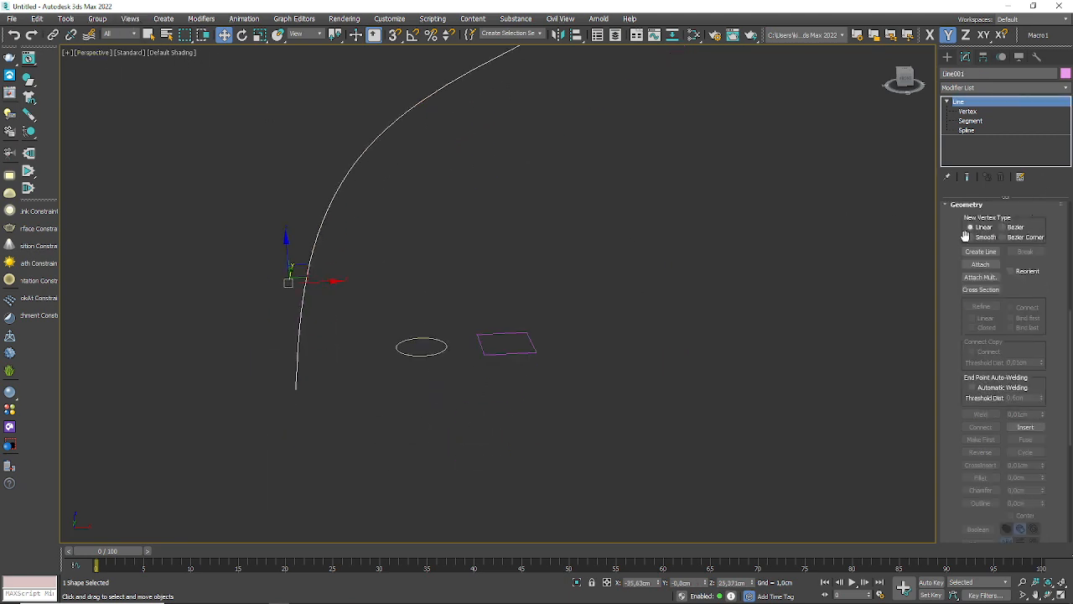
{"action": "left_click", "coordinate": [947, 56]}
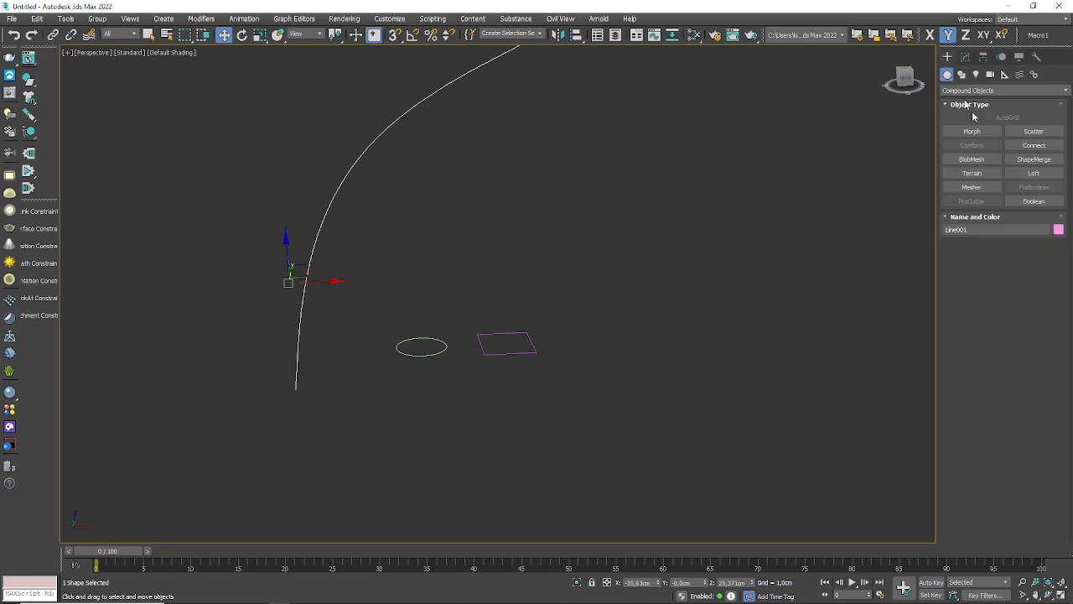
{"action": "left_click", "coordinate": [1033, 173]}
{"action": "left_click", "coordinate": [1025, 256]}
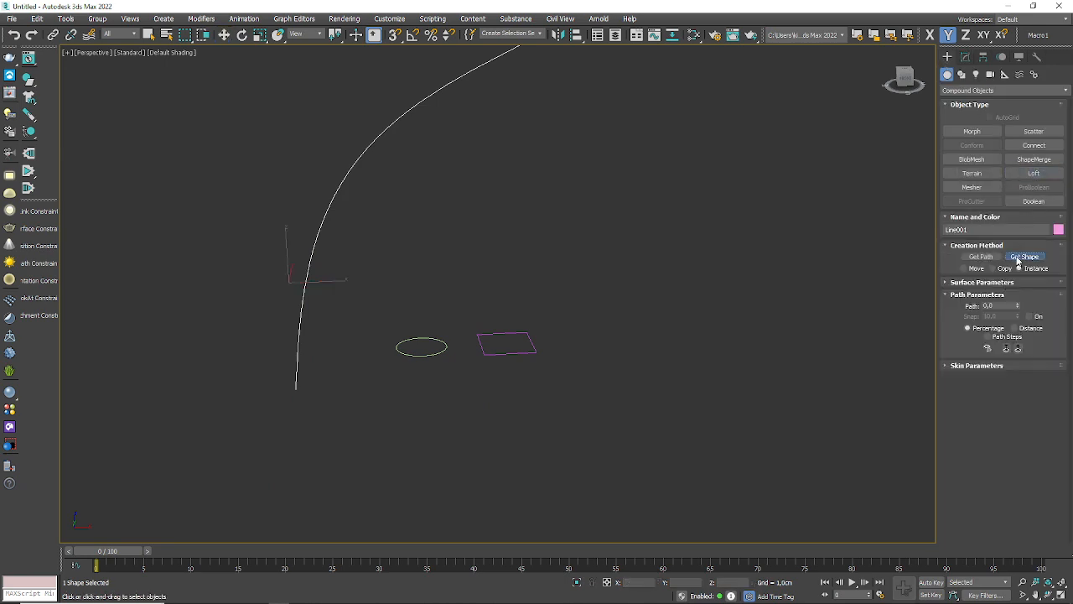
{"action": "left_click", "coordinate": [429, 350]}
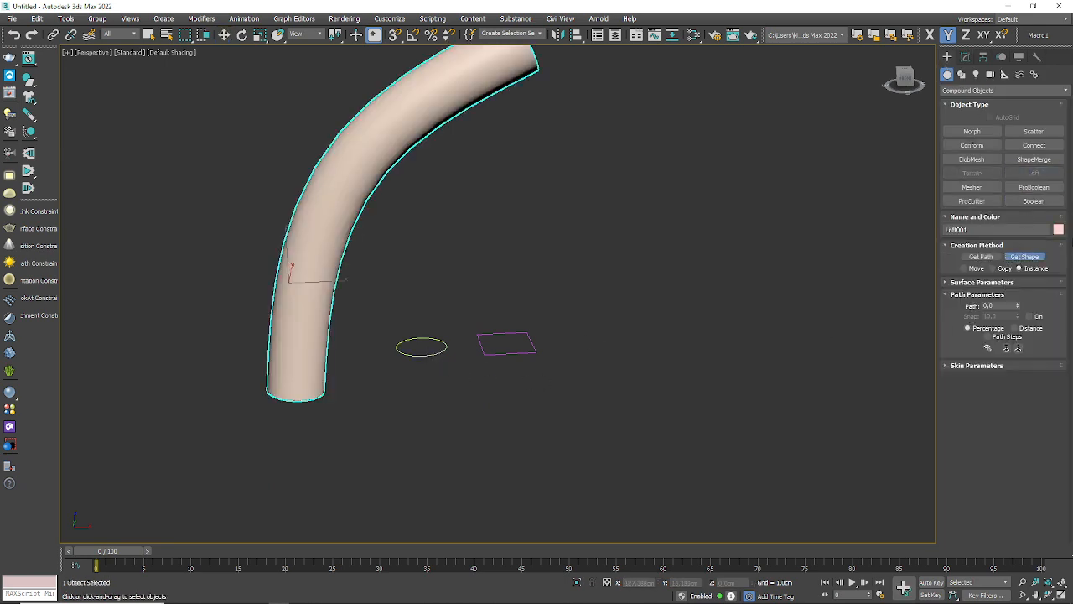
Step: Set the loft's path position to 30 percent and add the rectangle as the cross-section there
{"action": "left_click", "coordinate": [998, 305]}
{"action": "left_click", "coordinate": [1024, 255]}
{"action": "left_click", "coordinate": [494, 345]}
{"action": "scroll", "coordinate": [275, 348], "scroll_direction": "up", "scroll_amount": 6}
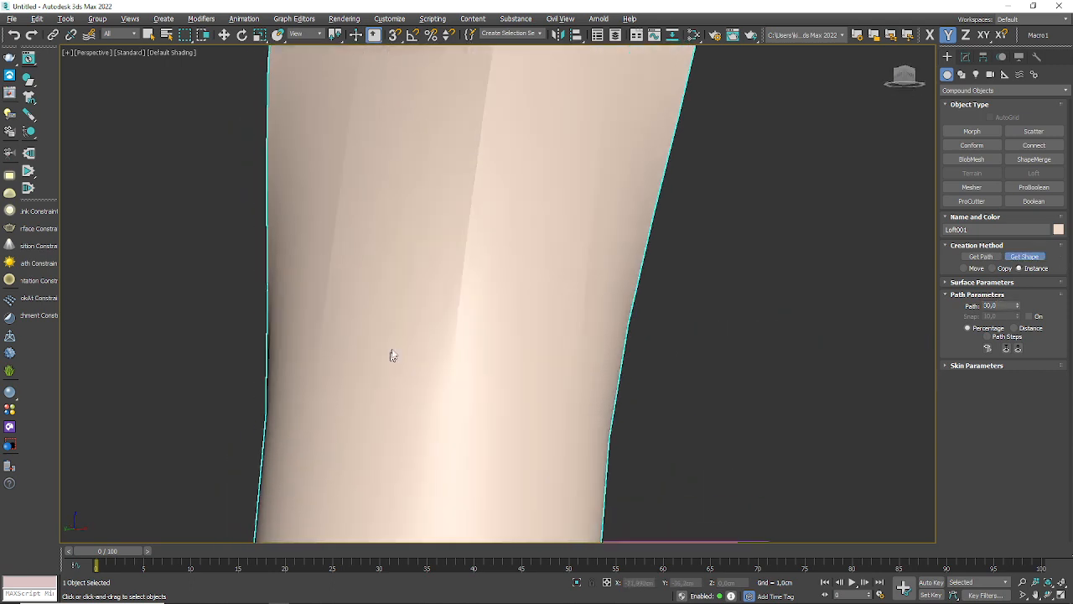
{"action": "scroll", "coordinate": [391, 354], "scroll_direction": "down", "scroll_amount": 5}
{"action": "middle_click_drag", "start_coordinate": [424, 351], "coordinate": [223, 137], "text": "alt"}
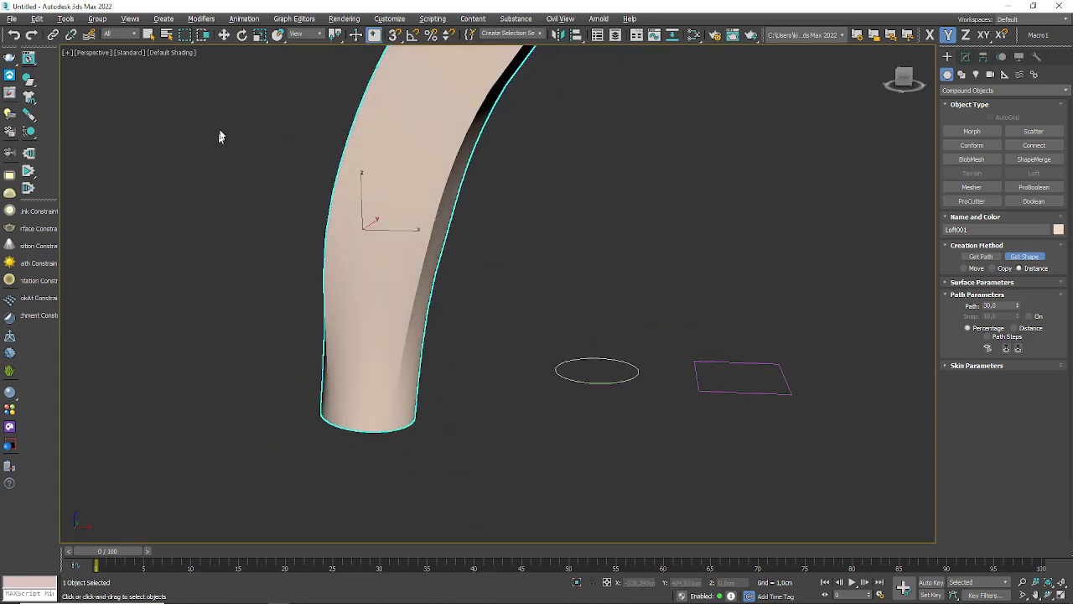
Step: Turn on Edged Faces display and inspect the loft's mesh from the circular end to the square end
{"action": "left_click", "coordinate": [183, 54]}
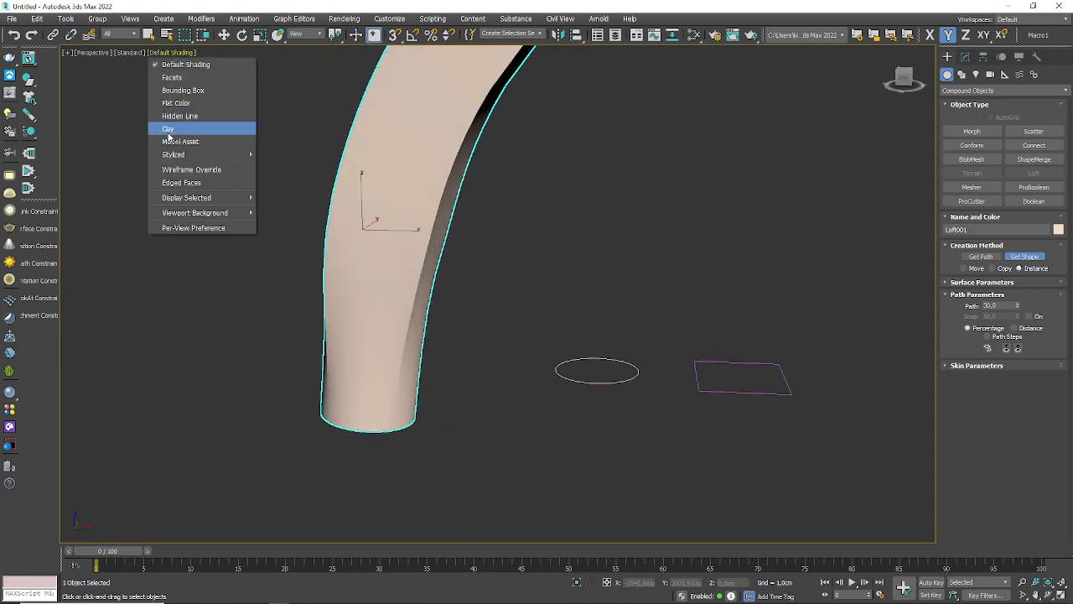
{"action": "left_click", "coordinate": [188, 177]}
{"action": "scroll", "coordinate": [433, 335], "scroll_direction": "up", "scroll_amount": 2}
{"action": "scroll", "coordinate": [433, 333], "scroll_direction": "down", "scroll_amount": 4}
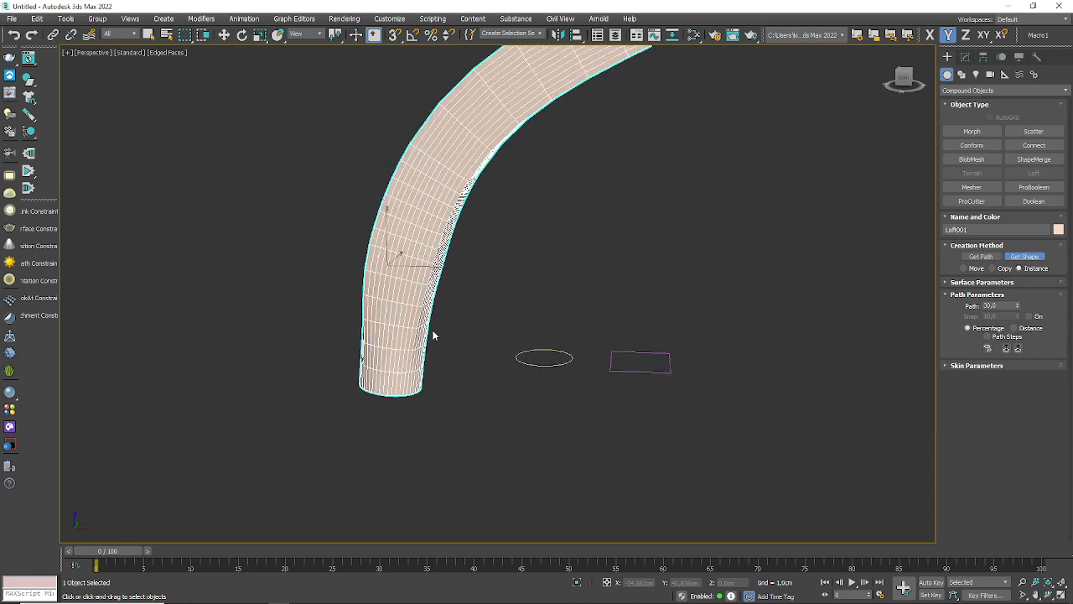
{"action": "middle_click_drag", "start_coordinate": [434, 333], "coordinate": [401, 370], "text": "alt"}
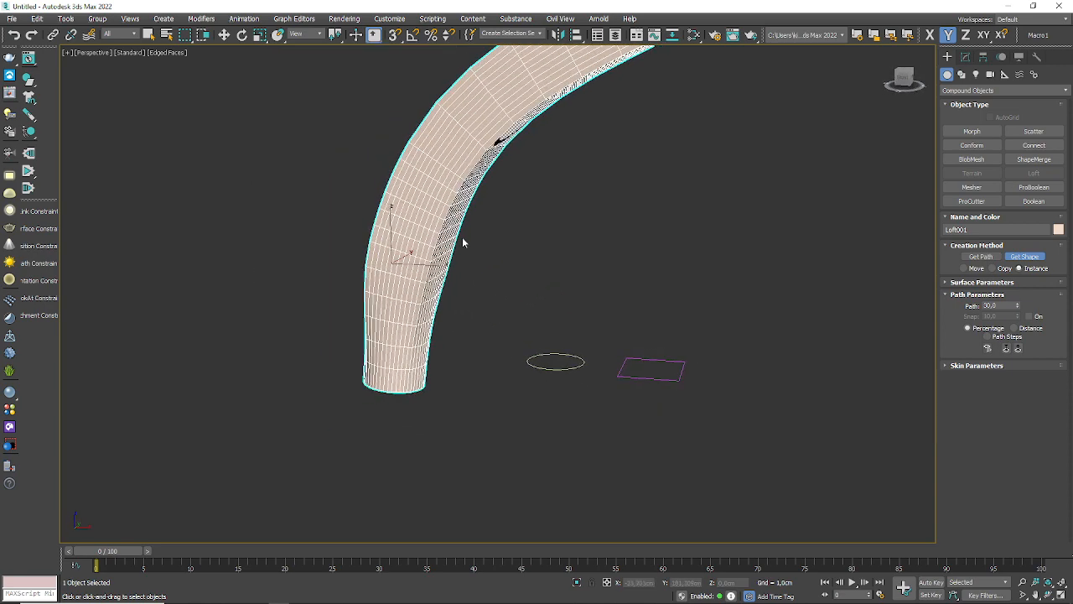
{"action": "scroll", "coordinate": [462, 240], "scroll_direction": "down", "scroll_amount": 4}
{"action": "middle_click_drag", "start_coordinate": [455, 252], "coordinate": [401, 342]}
{"action": "scroll", "coordinate": [400, 342], "scroll_direction": "up", "scroll_amount": 4}
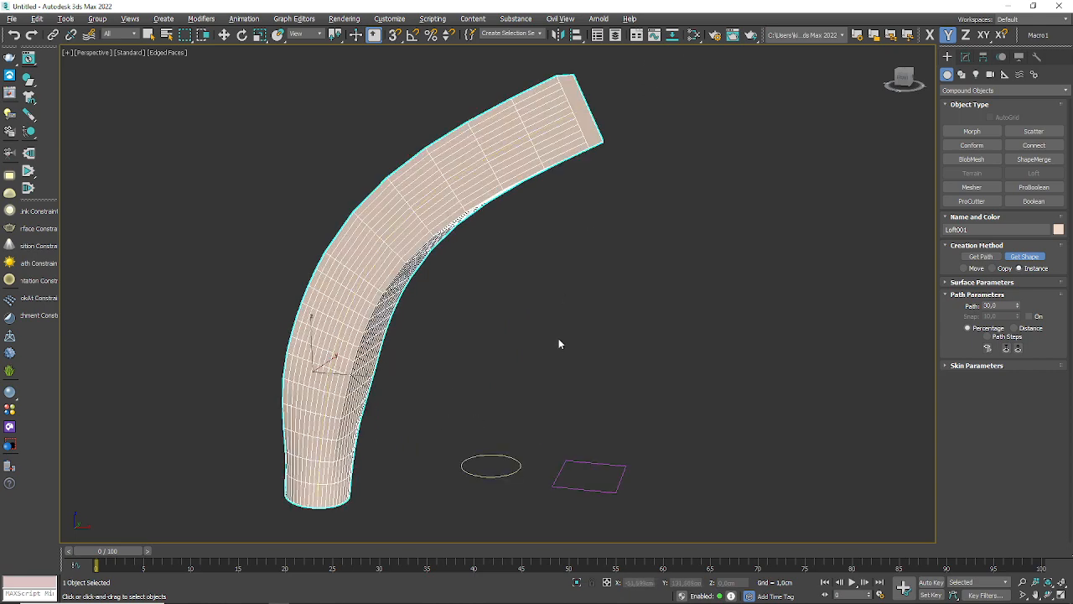
{"action": "middle_click_drag", "start_coordinate": [560, 344], "coordinate": [538, 341], "text": "alt"}
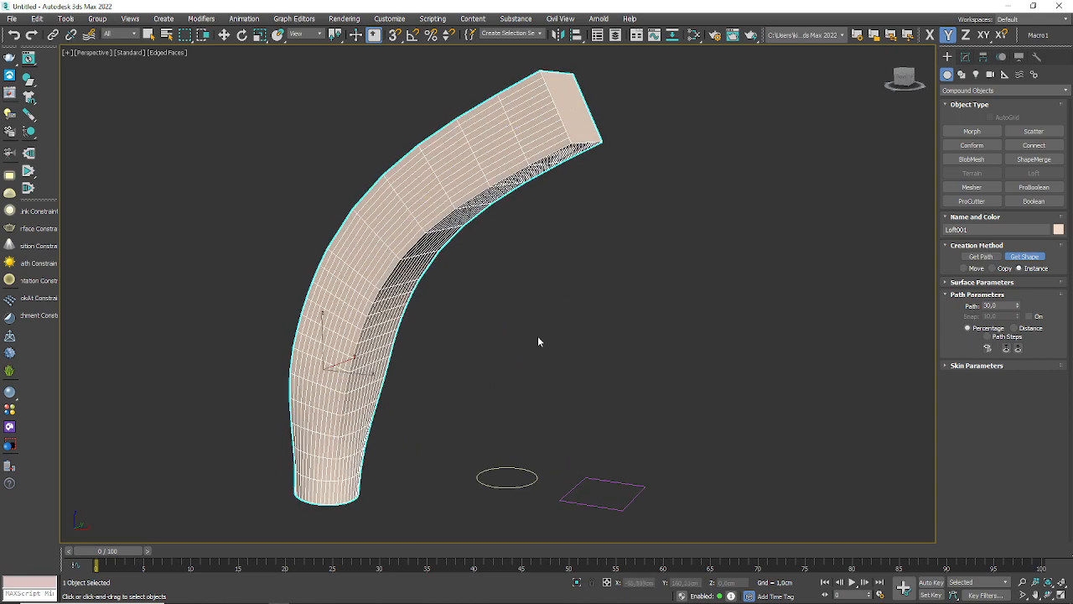
Step: Set the loft's path position to 50 percent and add the rectangle as the cross-section there
{"action": "left_click", "coordinate": [993, 306]}
{"action": "type", "text": "50"}
{"action": "key", "text": "Return"}
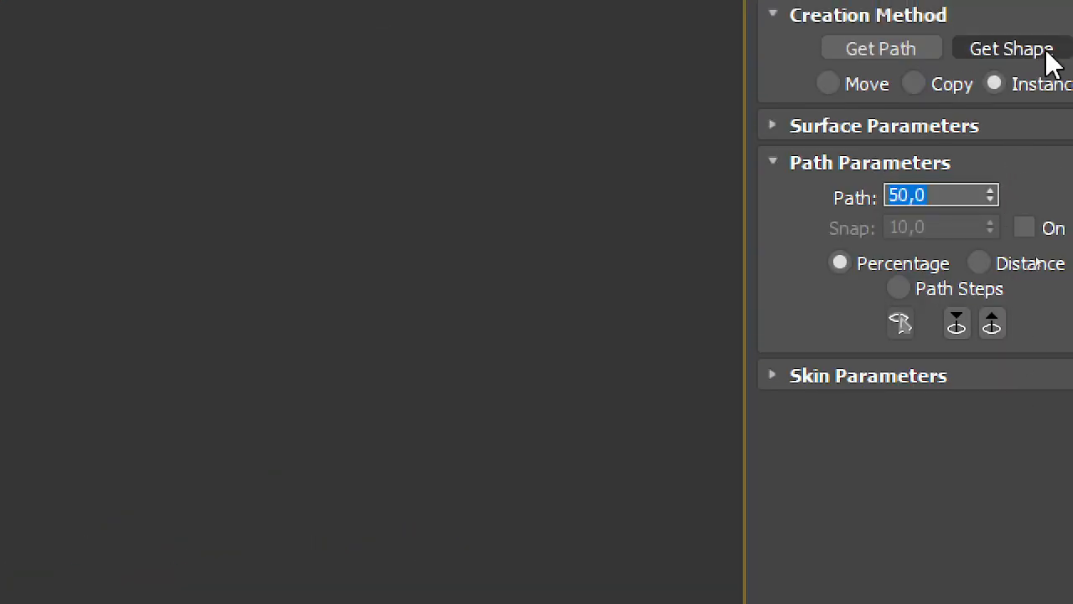
{"action": "left_click", "coordinate": [993, 52]}
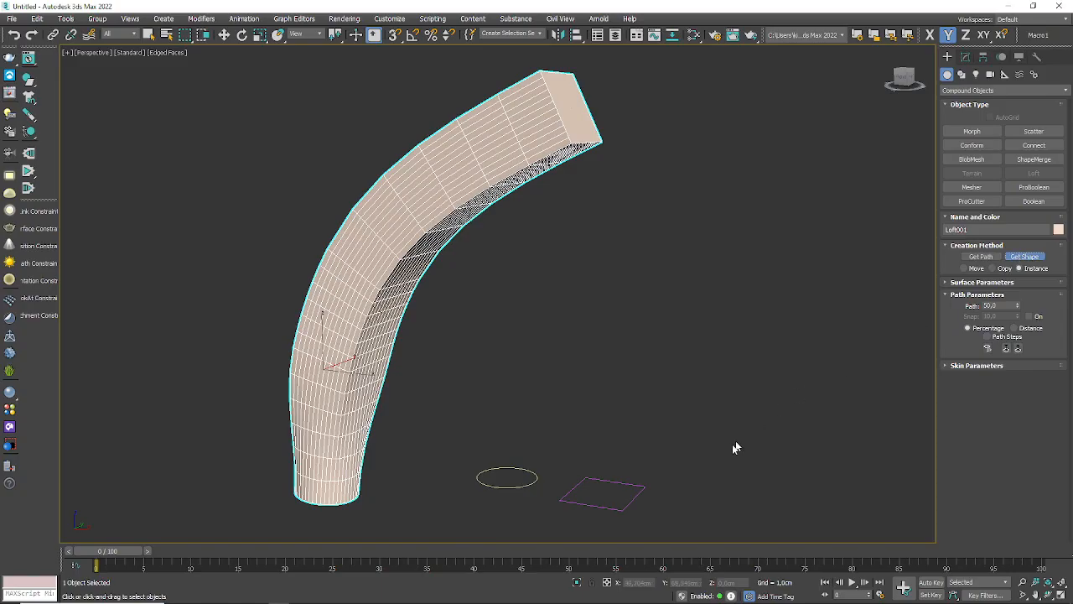
{"action": "left_click", "coordinate": [635, 496]}
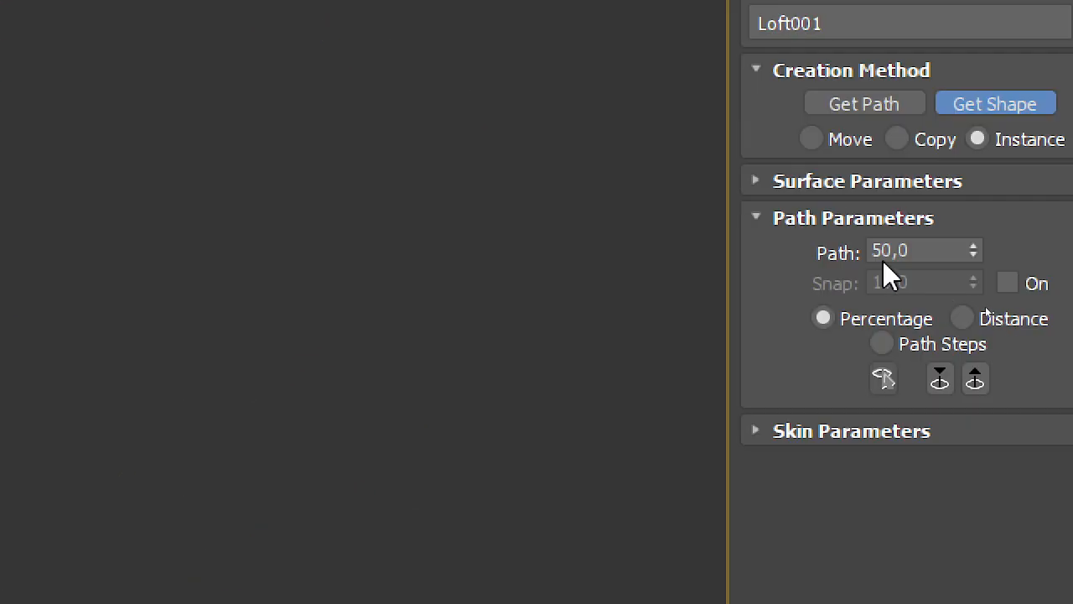
Step: Set the loft's path position to 50.1 percent and add the circle as the cross-section there
{"action": "left_click", "coordinate": [1006, 304]}
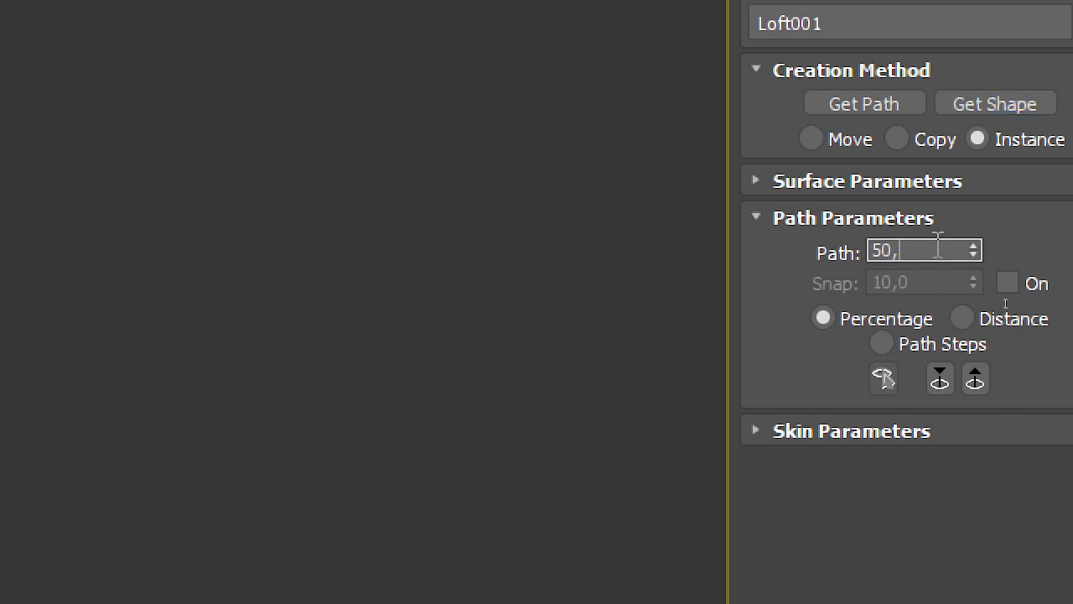
{"action": "type", "text": "1"}
{"action": "key", "text": "Return"}
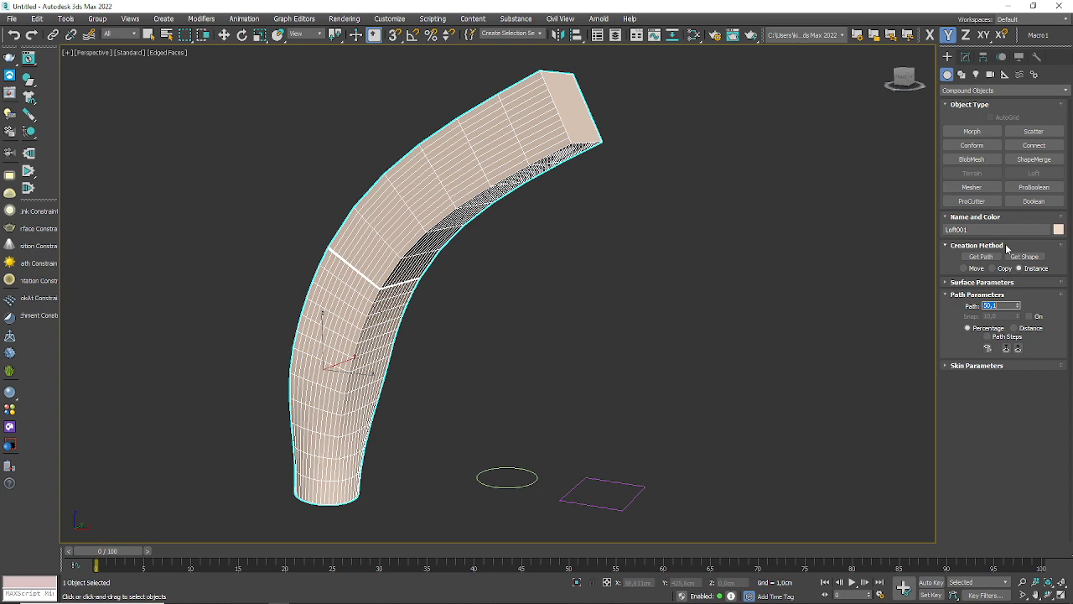
{"action": "left_click", "coordinate": [1018, 256]}
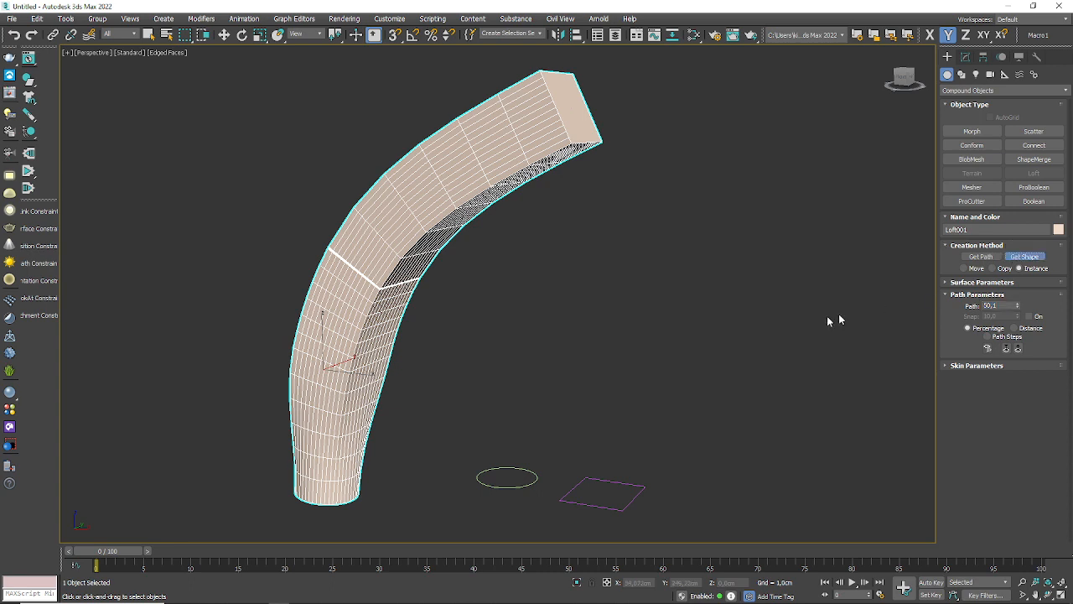
{"action": "left_click", "coordinate": [508, 482]}
{"action": "scroll", "coordinate": [341, 267], "scroll_direction": "up", "scroll_amount": 5}
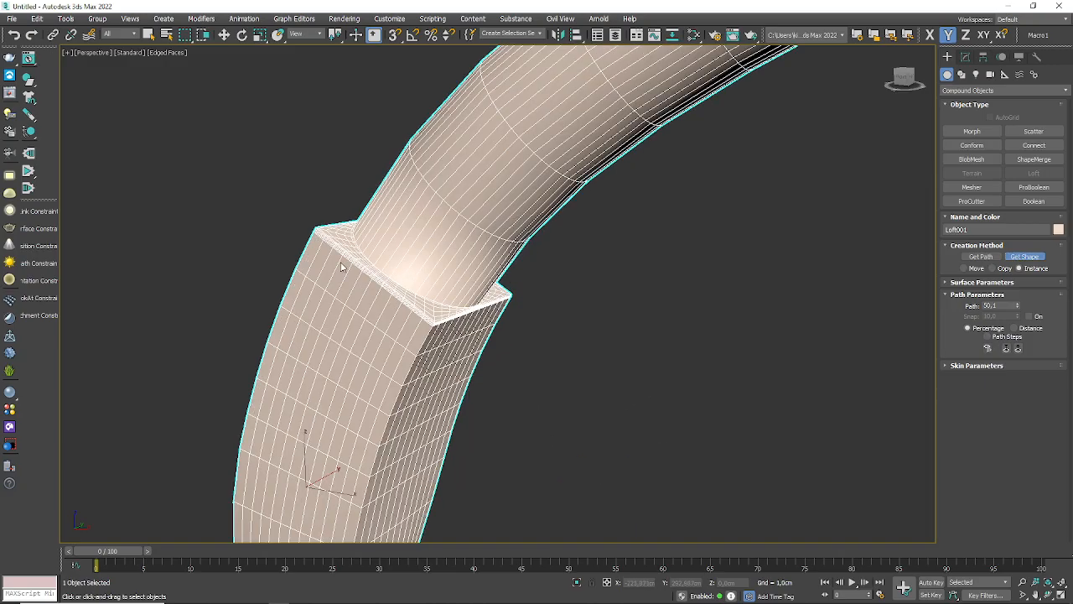
Step: Examine the edge flow of the loft from its round base up to the abrupt square-to-circle transition
{"action": "middle_click_drag", "start_coordinate": [539, 391], "coordinate": [472, 410], "text": "alt"}
{"action": "scroll", "coordinate": [472, 410], "scroll_direction": "down", "scroll_amount": 4}
{"action": "scroll", "coordinate": [475, 478], "scroll_direction": "up", "scroll_amount": 4}
{"action": "middle_click_drag", "start_coordinate": [568, 314], "coordinate": [620, 160], "text": "alt"}
{"action": "scroll", "coordinate": [517, 313], "scroll_direction": "up", "scroll_amount": 5}
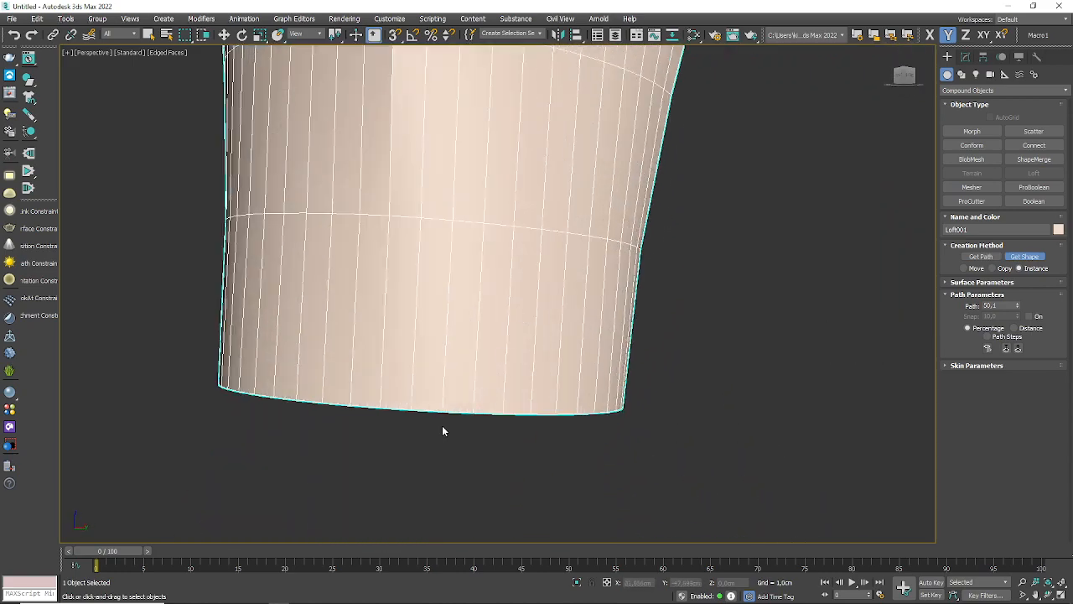
{"action": "middle_click_drag", "start_coordinate": [417, 168], "coordinate": [408, 488]}
{"action": "middle_click_drag", "start_coordinate": [408, 271], "coordinate": [374, 538]}
{"action": "middle_click_drag", "start_coordinate": [377, 380], "coordinate": [329, 207], "text": "alt"}
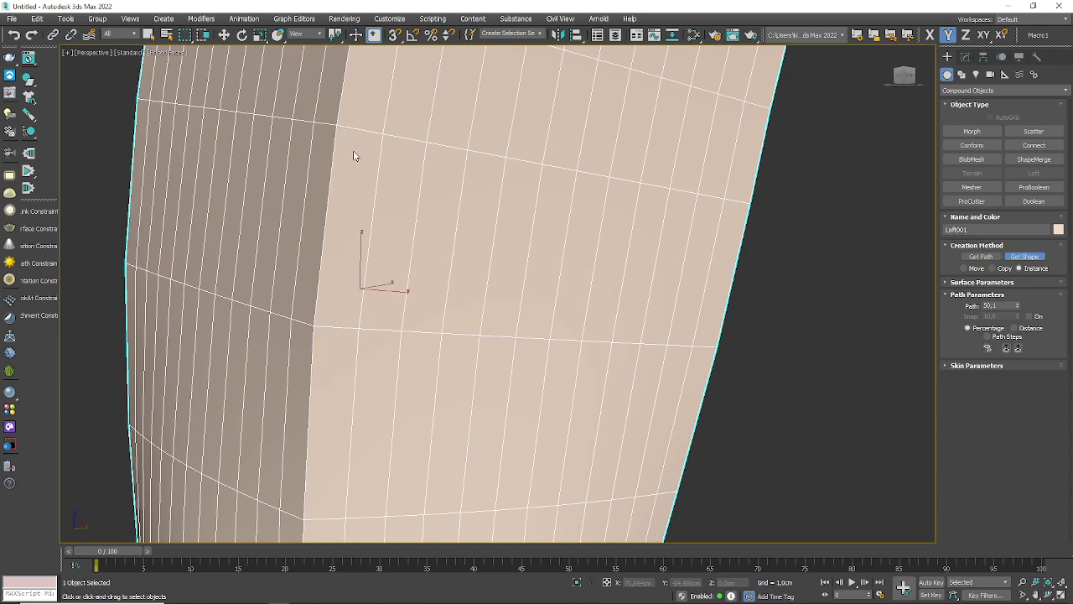
{"action": "middle_click_drag", "start_coordinate": [355, 153], "coordinate": [326, 422]}
{"action": "middle_click_drag", "start_coordinate": [489, 90], "coordinate": [431, 251]}
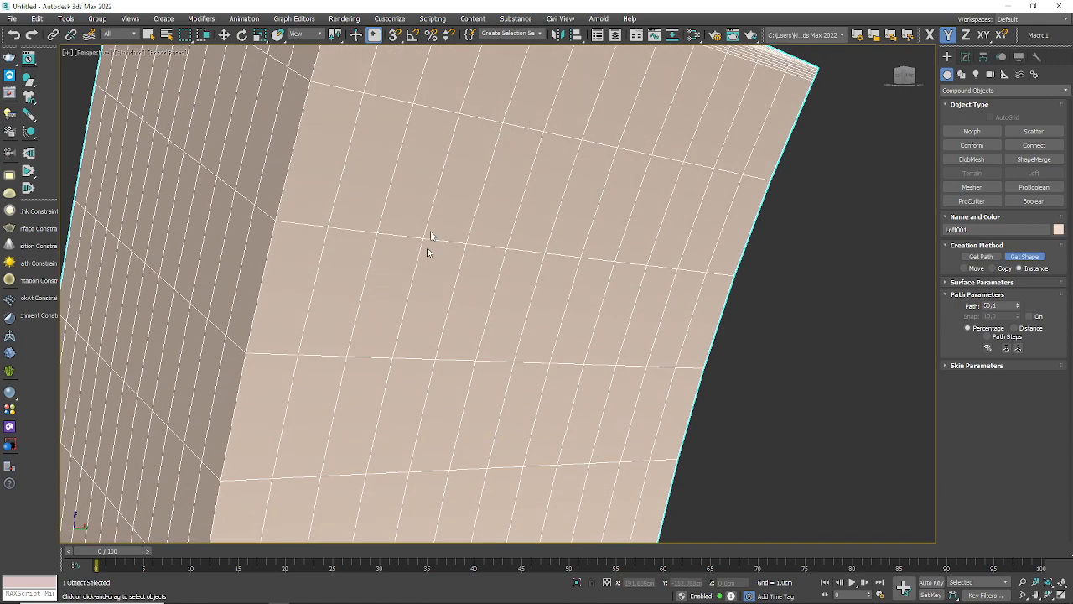
{"action": "middle_click_drag", "start_coordinate": [439, 107], "coordinate": [402, 263]}
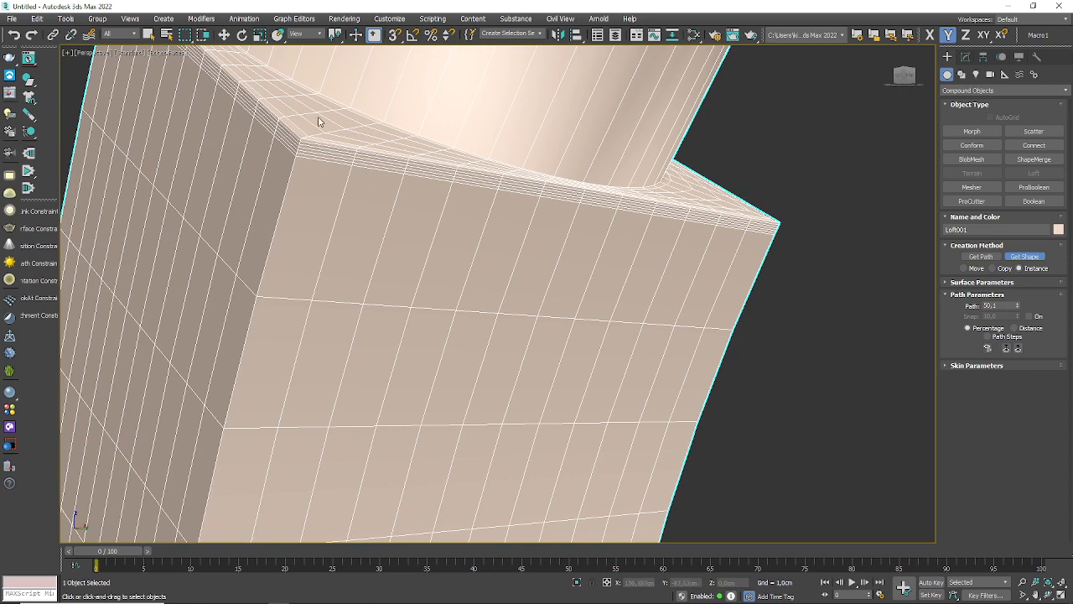
{"action": "scroll", "coordinate": [319, 122], "scroll_direction": "down", "scroll_amount": 5}
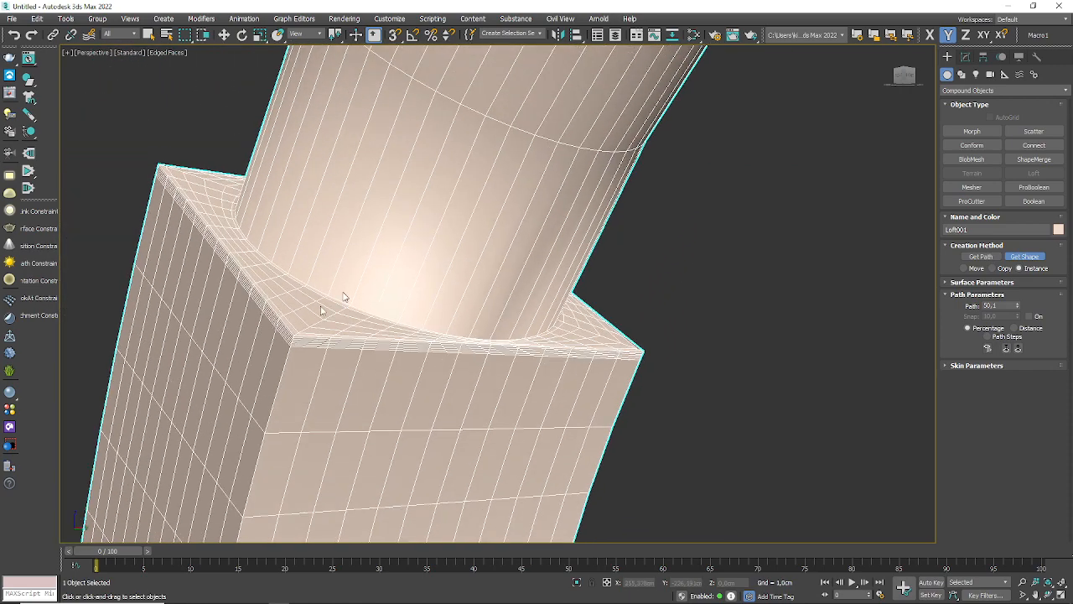
{"action": "scroll", "coordinate": [305, 340], "scroll_direction": "up", "scroll_amount": 4}
{"action": "scroll", "coordinate": [419, 256], "scroll_direction": "down", "scroll_amount": 4}
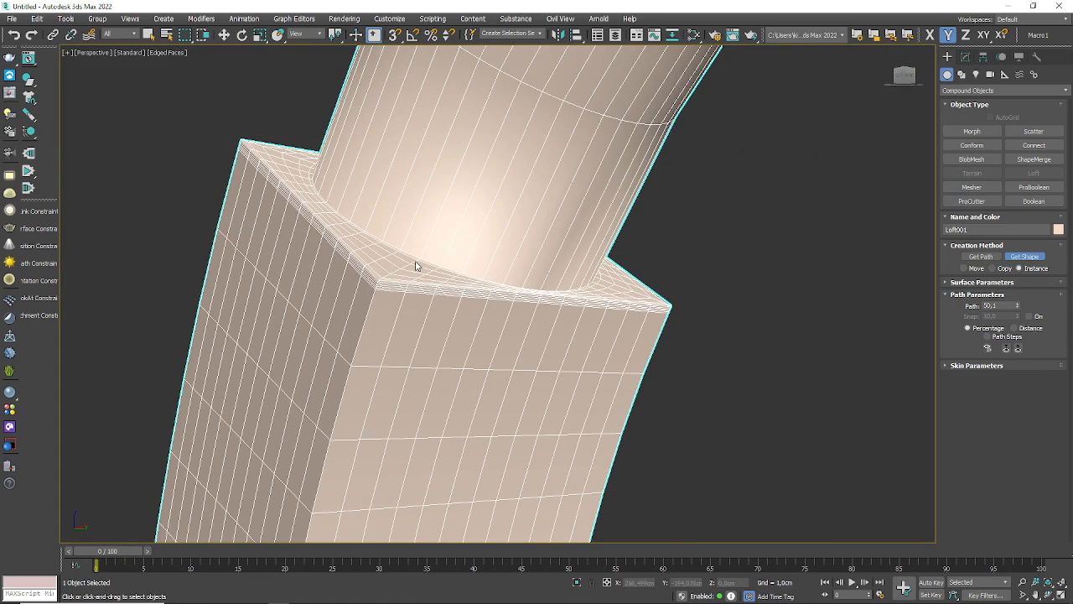
{"action": "scroll", "coordinate": [419, 260], "scroll_direction": "down", "scroll_amount": 5}
{"action": "scroll", "coordinate": [555, 128], "scroll_direction": "up", "scroll_amount": 3}
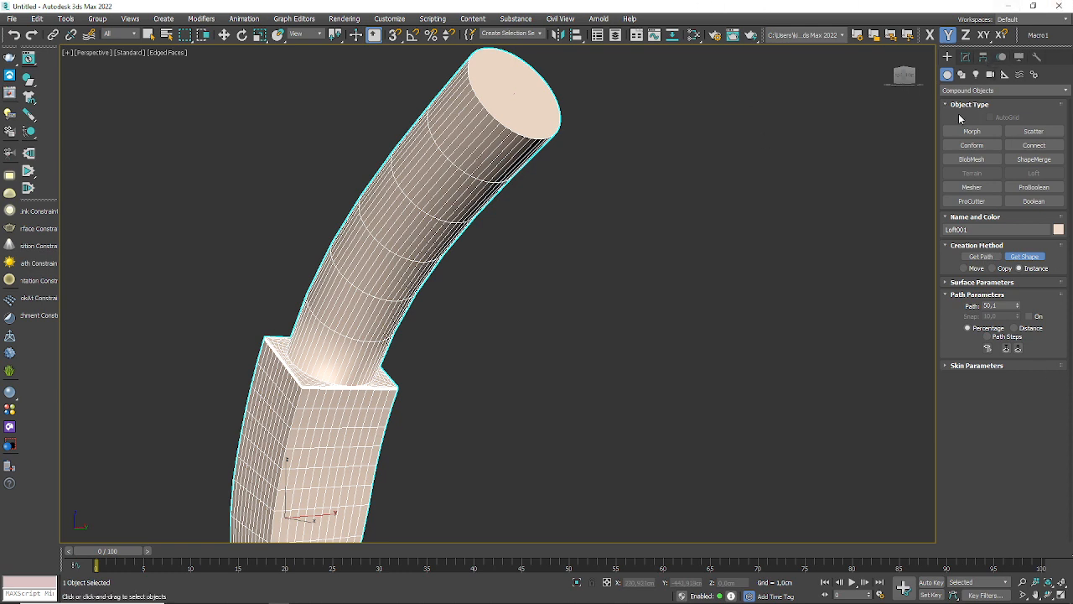
Step: Draw a six-point star spline near the circle and rectangle, with radii of about 7.76 cm and 3.87 cm
{"action": "left_click", "coordinate": [962, 74]}
{"action": "key", "text": "w"}
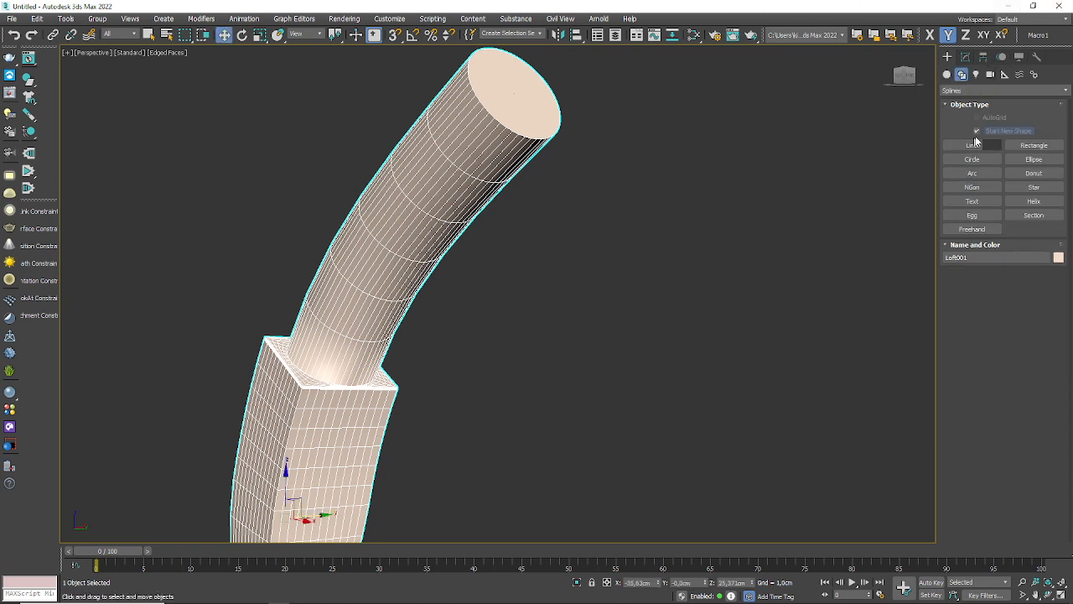
{"action": "left_click", "coordinate": [1034, 187]}
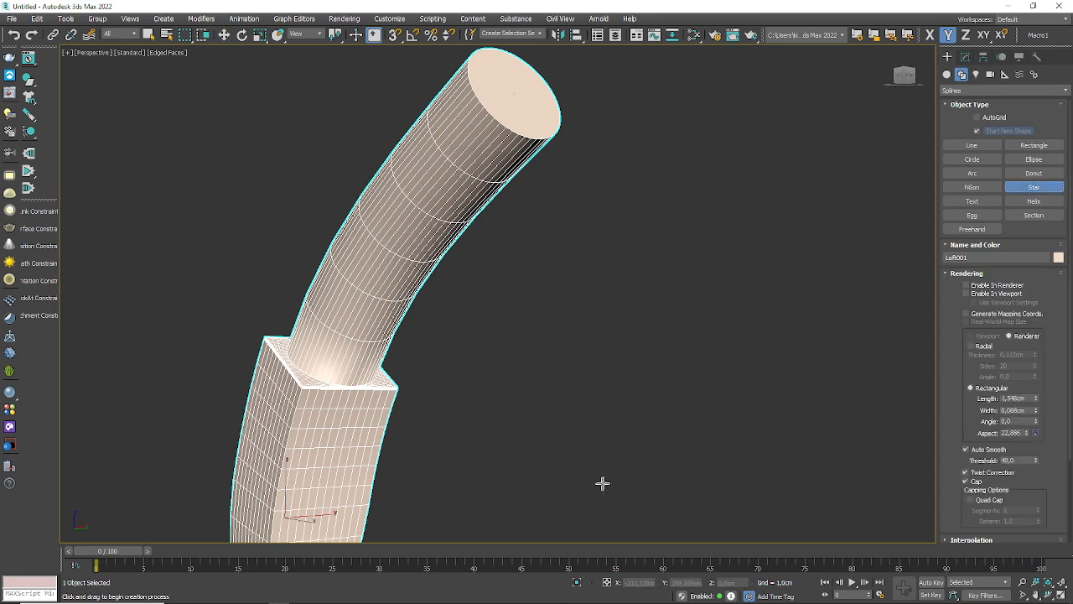
{"action": "middle_click_drag", "start_coordinate": [641, 485], "coordinate": [448, 163]}
{"action": "scroll", "coordinate": [448, 162], "scroll_direction": "down", "scroll_amount": 4}
{"action": "middle_click_drag", "start_coordinate": [447, 310], "coordinate": [475, 367], "text": "alt"}
{"action": "scroll", "coordinate": [343, 173], "scroll_direction": "up", "scroll_amount": 5}
{"action": "left_click", "coordinate": [405, 233]}
{"action": "left_click_drag", "start_coordinate": [405, 232], "coordinate": [427, 198]}
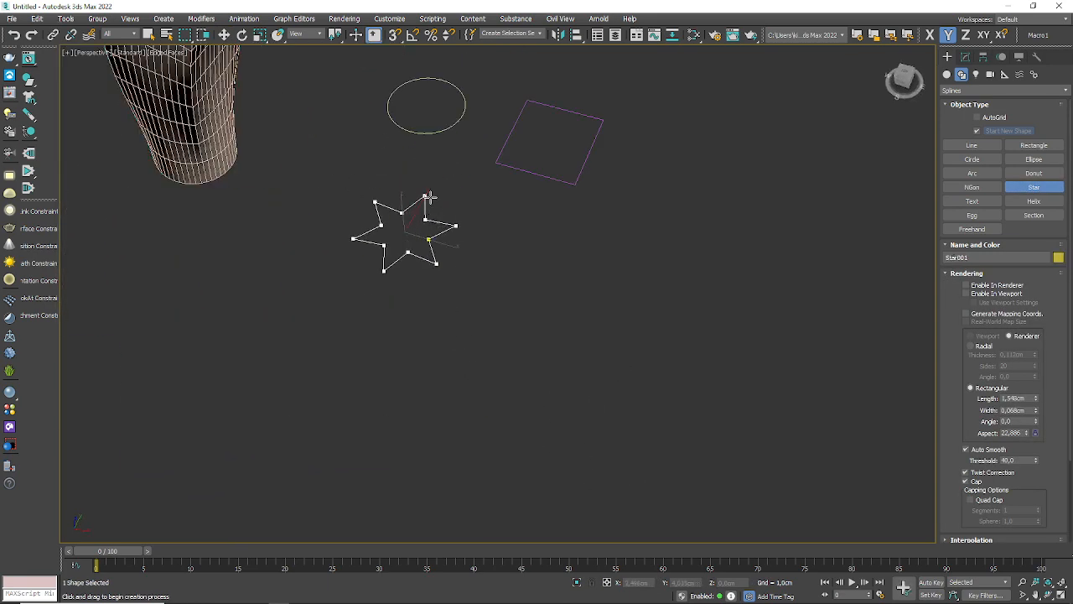
{"action": "left_click", "coordinate": [439, 209]}
{"action": "scroll", "coordinate": [439, 209], "scroll_direction": "up", "scroll_amount": 5}
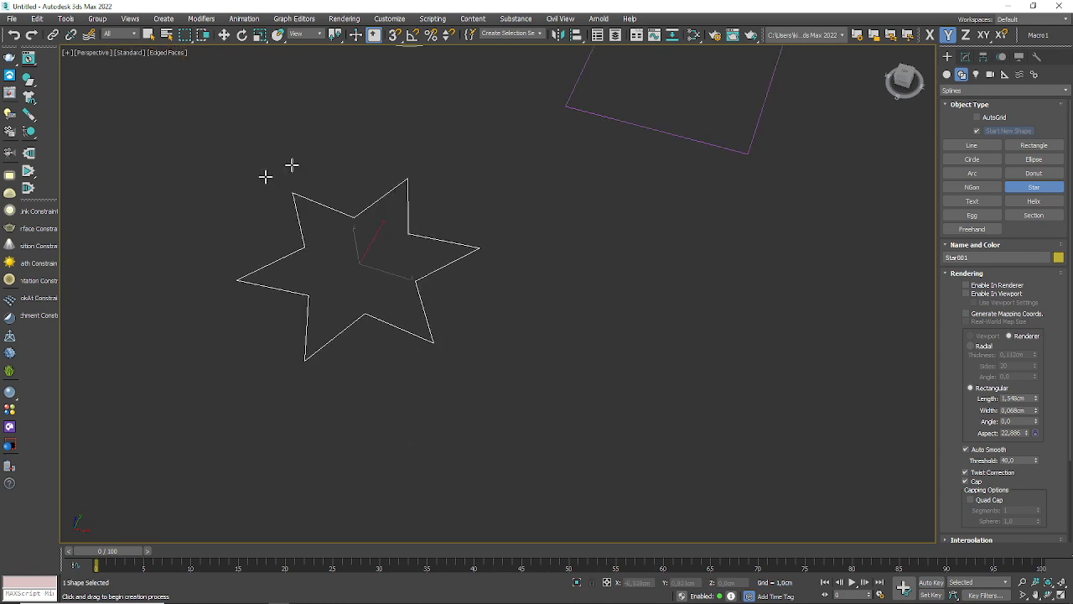
Step: Move the star away from the loft and over to the circle, working in the top view
{"action": "key", "text": "t"}
{"action": "scroll", "coordinate": [523, 369], "scroll_direction": "down", "scroll_amount": 5}
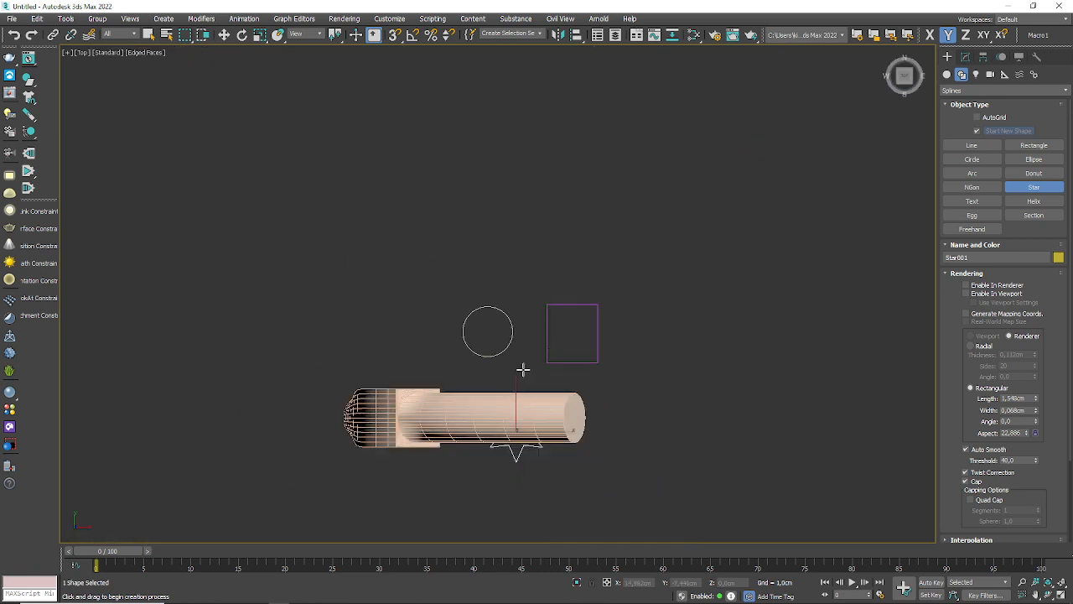
{"action": "left_click", "coordinate": [224, 35]}
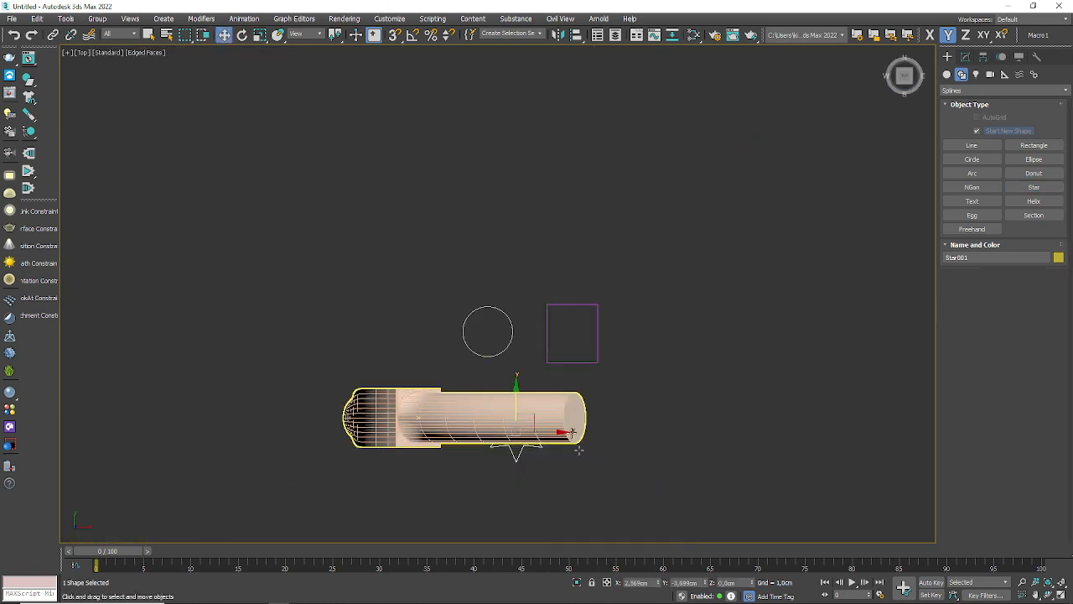
{"action": "left_click_drag", "start_coordinate": [534, 416], "coordinate": [513, 312]}
Step: Reduce the star's radii to about 5.9 cm and 2.94 cm and place it just left of the circle
{"action": "left_click", "coordinate": [965, 56]}
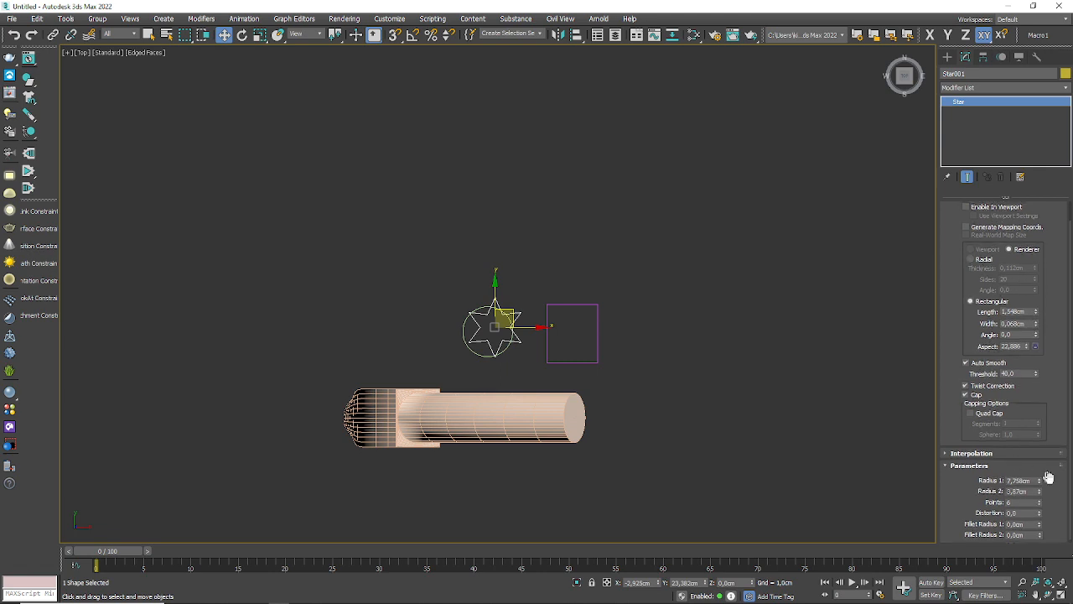
{"action": "left_click_drag", "start_coordinate": [1040, 478], "coordinate": [1043, 502]}
{"action": "left_click_drag", "start_coordinate": [515, 310], "coordinate": [462, 308]}
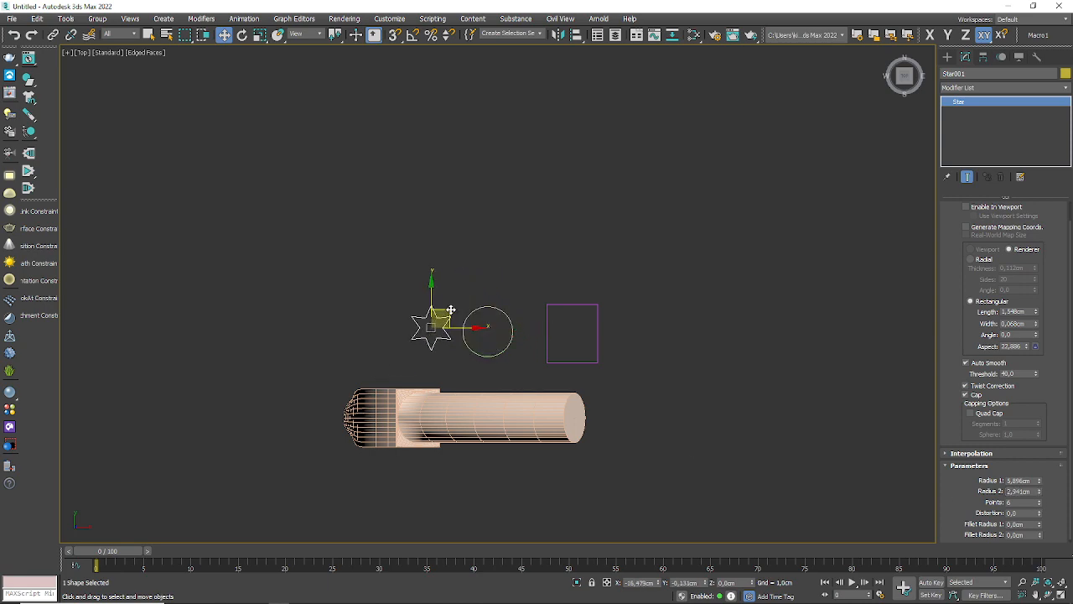
Step: Set the loft's path position to 100 percent and get the star spline as the cross-section at that end
{"action": "middle_click_drag", "start_coordinate": [483, 371], "coordinate": [323, 130], "text": "alt"}
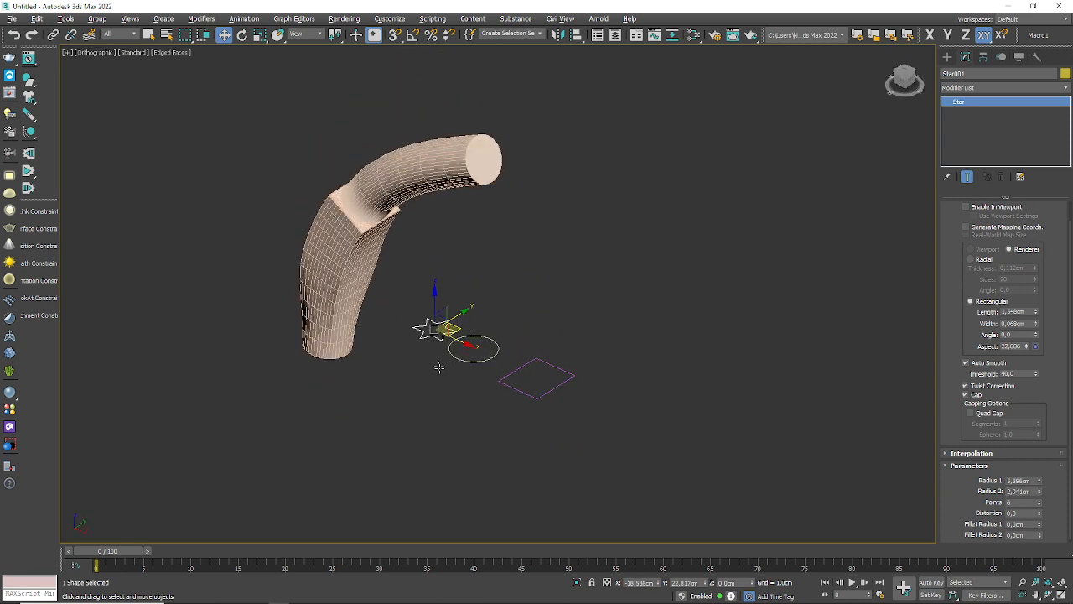
{"action": "left_click", "coordinate": [357, 186]}
{"action": "middle_click_drag", "start_coordinate": [357, 187], "coordinate": [493, 275], "text": "alt"}
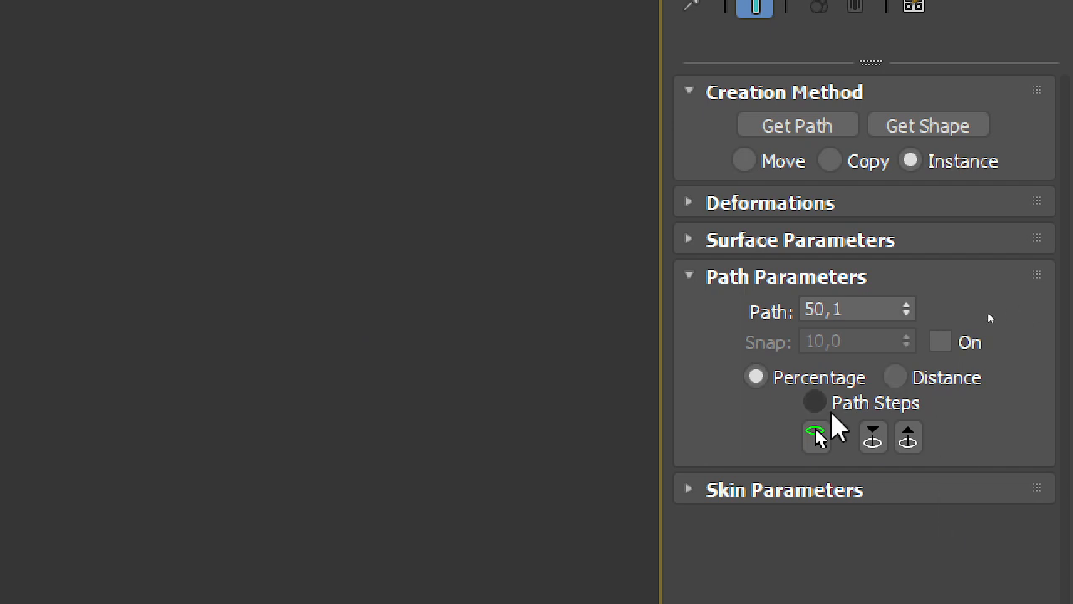
{"action": "double_click", "coordinate": [868, 314]}
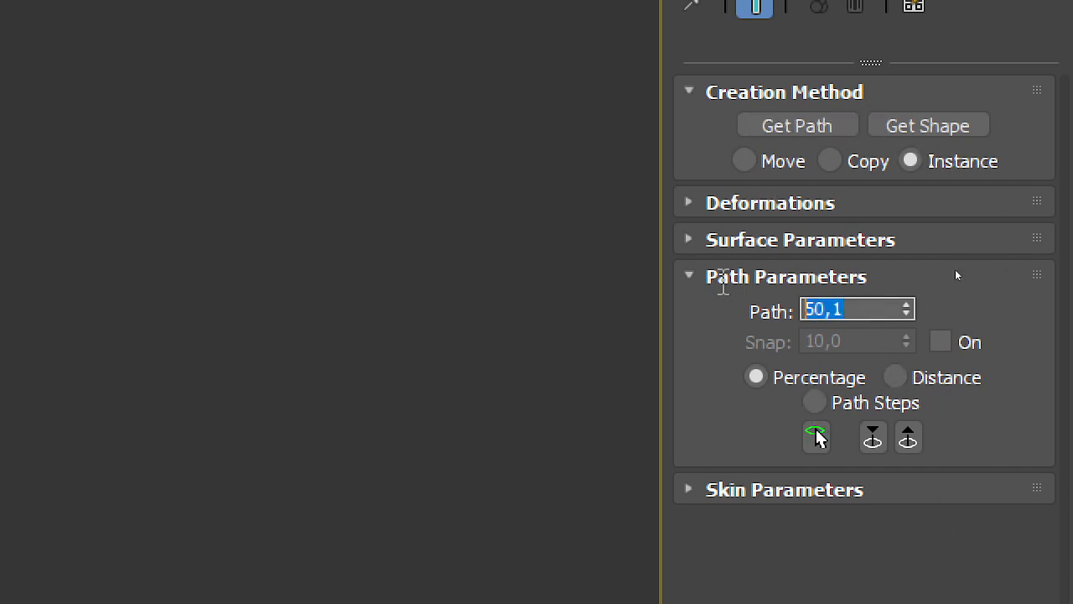
{"action": "type", "text": "100"}
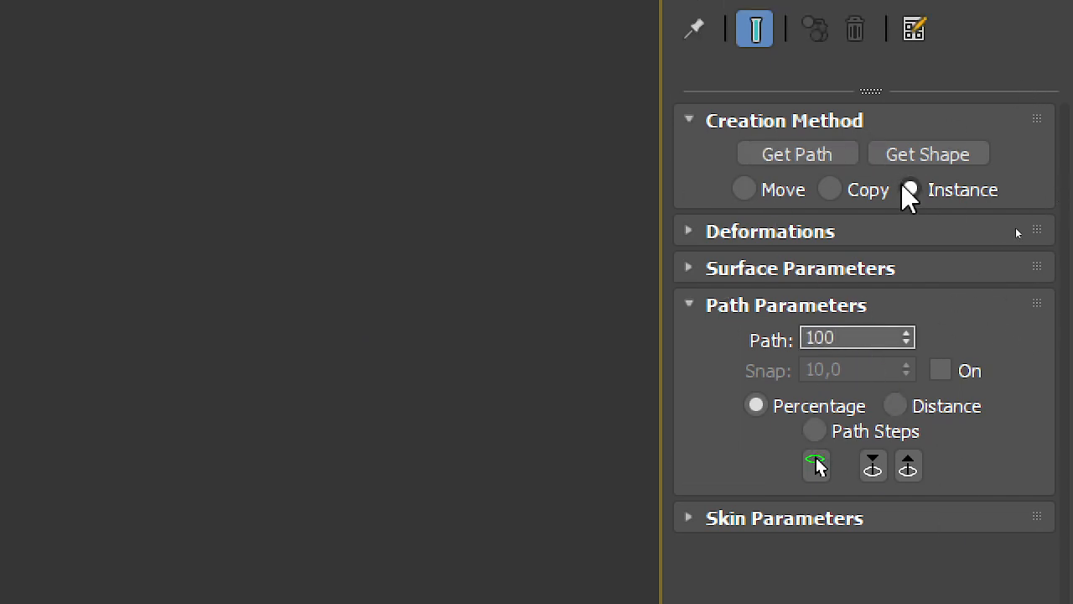
{"action": "left_click", "coordinate": [919, 127]}
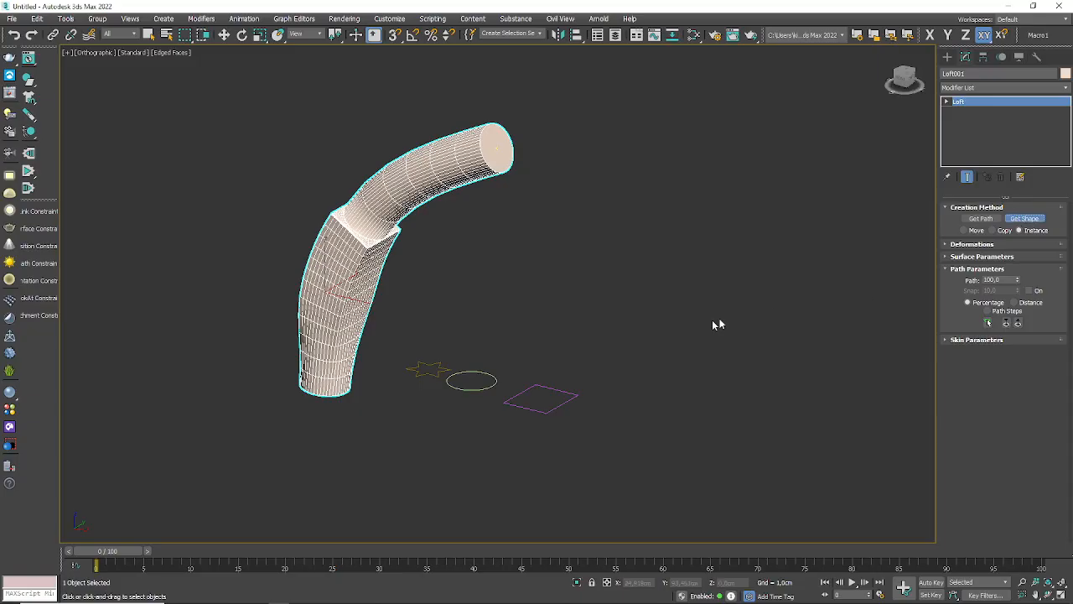
{"action": "left_click", "coordinate": [428, 371]}
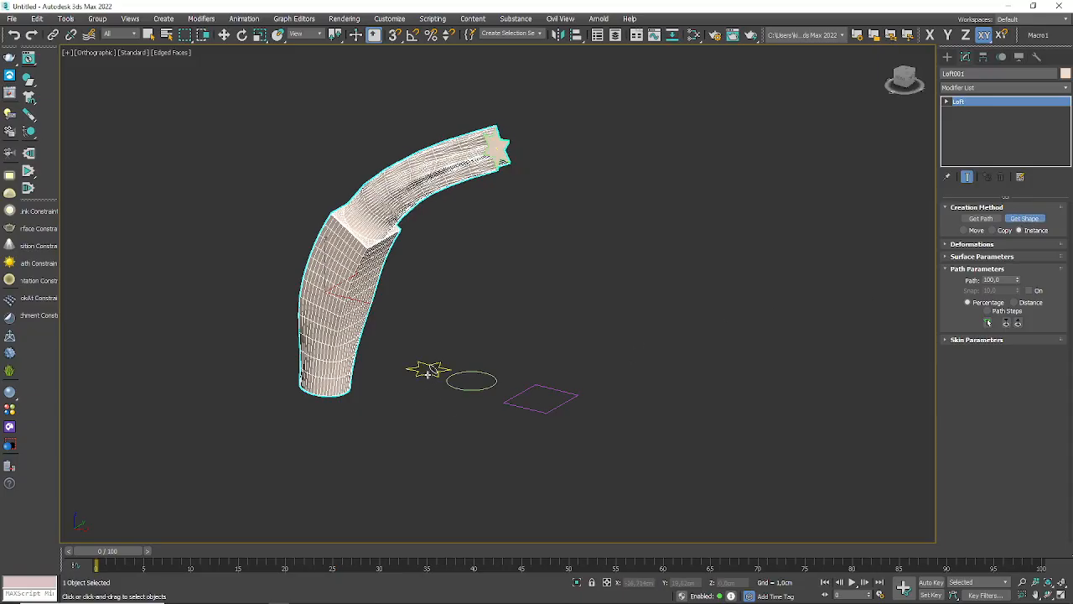
Step: Examine the loft's mesh from its round base up to the corner of the square-to-circle transition
{"action": "middle_click_drag", "start_coordinate": [473, 256], "coordinate": [510, 280]}
{"action": "scroll", "coordinate": [369, 263], "scroll_direction": "up", "scroll_amount": 4}
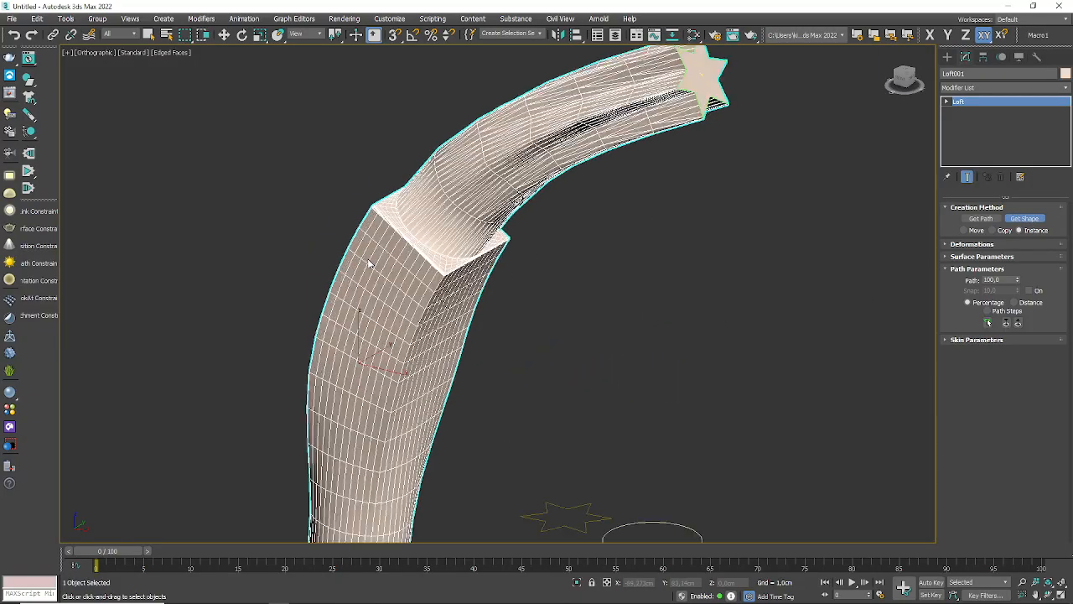
{"action": "middle_click_drag", "start_coordinate": [426, 321], "coordinate": [495, 193]}
{"action": "scroll", "coordinate": [409, 432], "scroll_direction": "up", "scroll_amount": 2}
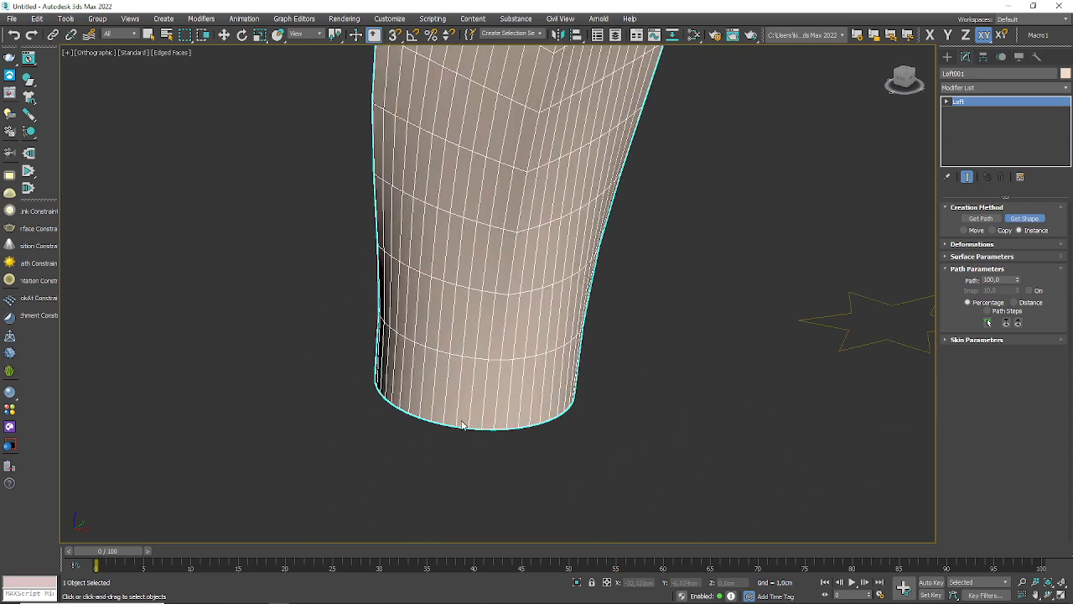
{"action": "scroll", "coordinate": [456, 369], "scroll_direction": "up", "scroll_amount": 3}
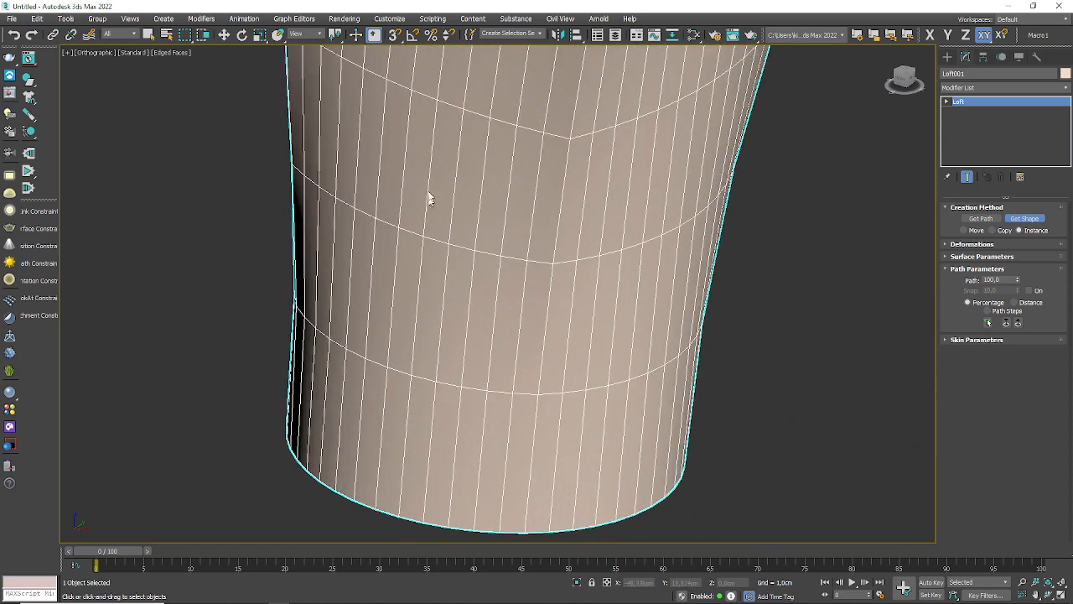
{"action": "mouse_move", "coordinate": [429, 196]}
{"action": "middle_mouse_down"}
{"action": "mouse_move", "coordinate": [394, 265]}
{"action": "mouse_move", "coordinate": [359, 459]}
{"action": "mouse_move", "coordinate": [434, 247]}
{"action": "mouse_move", "coordinate": [407, 401]}
{"action": "middle_mouse_up"}
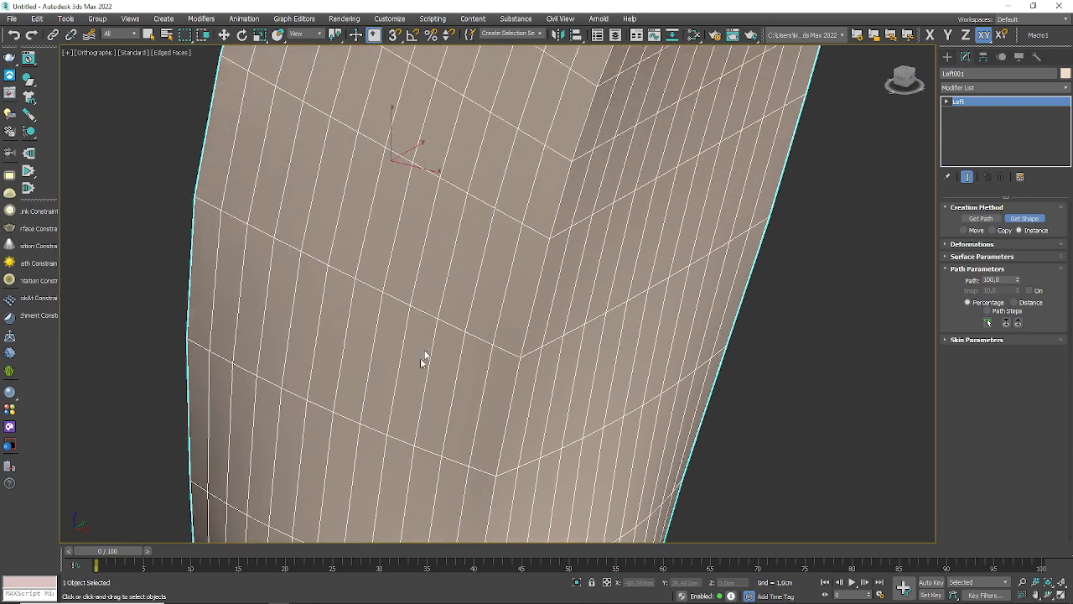
{"action": "mouse_move", "coordinate": [488, 184]}
{"action": "middle_mouse_down"}
{"action": "mouse_move", "coordinate": [462, 238]}
{"action": "mouse_move", "coordinate": [434, 366]}
{"action": "middle_mouse_up"}
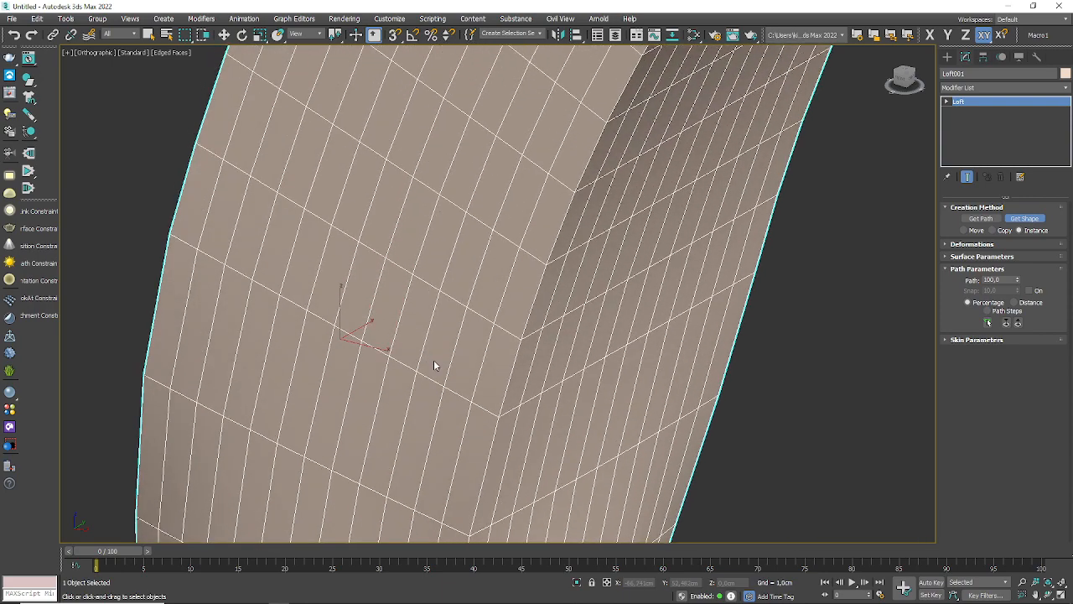
{"action": "middle_click_drag", "start_coordinate": [467, 266], "coordinate": [450, 338]}
{"action": "mouse_move", "coordinate": [517, 176]}
{"action": "middle_mouse_down"}
{"action": "mouse_move", "coordinate": [482, 297]}
{"action": "mouse_move", "coordinate": [493, 283]}
{"action": "middle_mouse_up"}
{"action": "scroll", "coordinate": [678, 47], "scroll_direction": "up", "scroll_amount": 2}
{"action": "scroll", "coordinate": [578, 175], "scroll_direction": "down", "scroll_amount": 1}
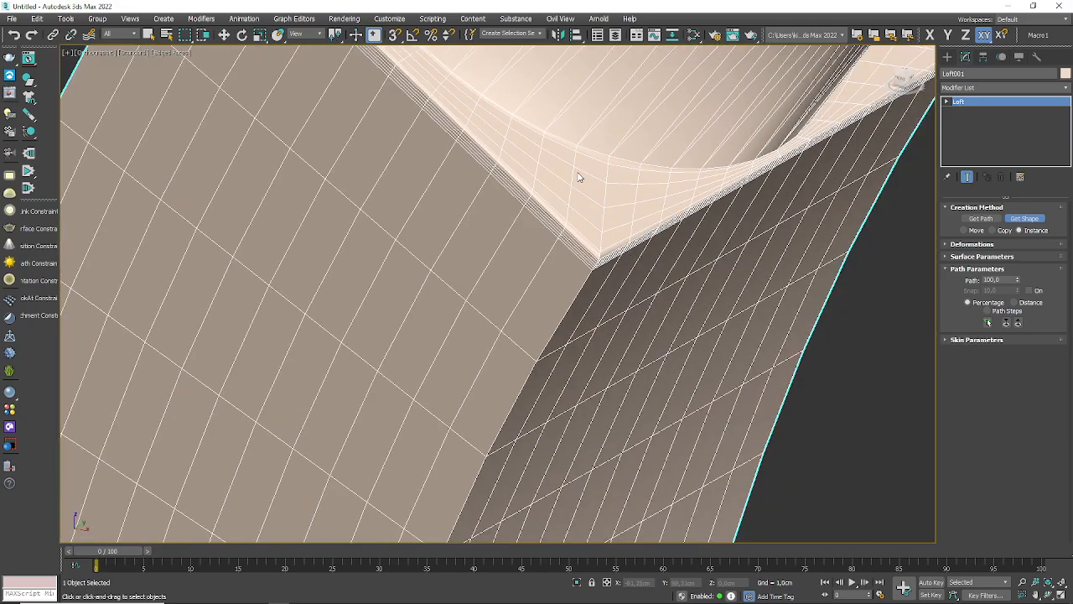
{"action": "scroll", "coordinate": [578, 177], "scroll_direction": "down", "scroll_amount": 5}
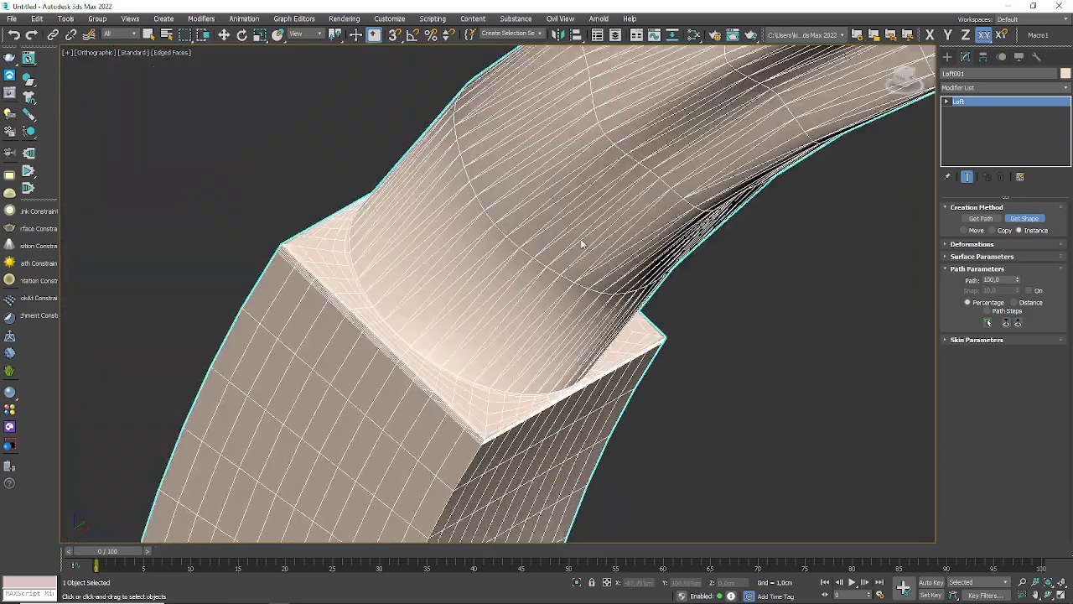
Step: Examine the edge flow of the upper loft section between the circle and the star-shaped end
{"action": "mouse_move", "coordinate": [581, 243]}
{"action": "middle_mouse_down"}
{"action": "mouse_move", "coordinate": [506, 306]}
{"action": "mouse_move", "coordinate": [400, 372]}
{"action": "middle_mouse_up"}
{"action": "middle_click_drag", "start_coordinate": [620, 182], "coordinate": [499, 248]}
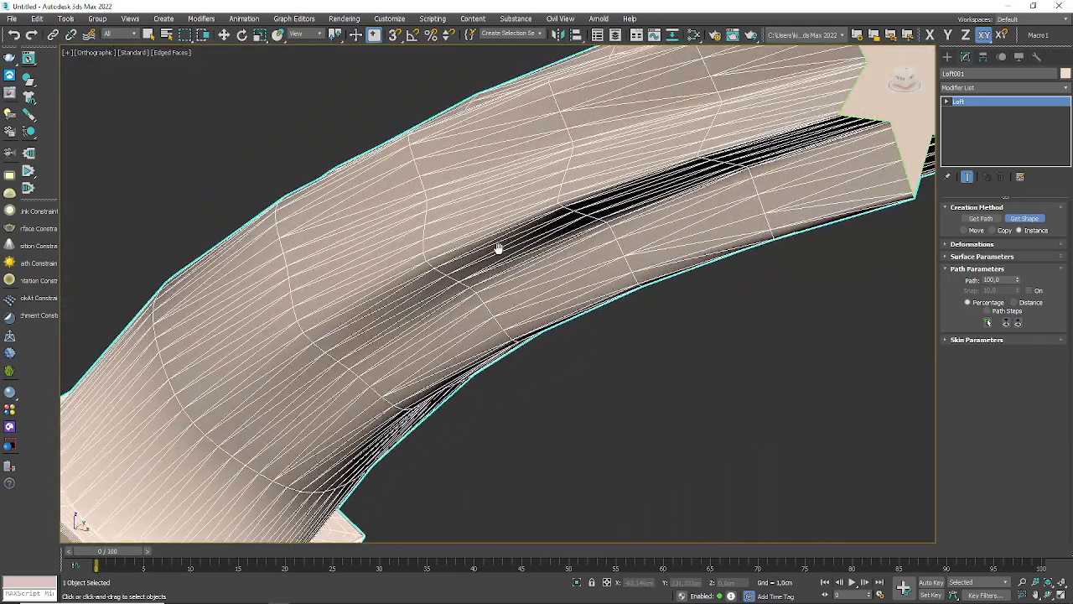
{"action": "scroll", "coordinate": [513, 198], "scroll_direction": "up", "scroll_amount": 2}
{"action": "scroll", "coordinate": [484, 188], "scroll_direction": "down", "scroll_amount": 2}
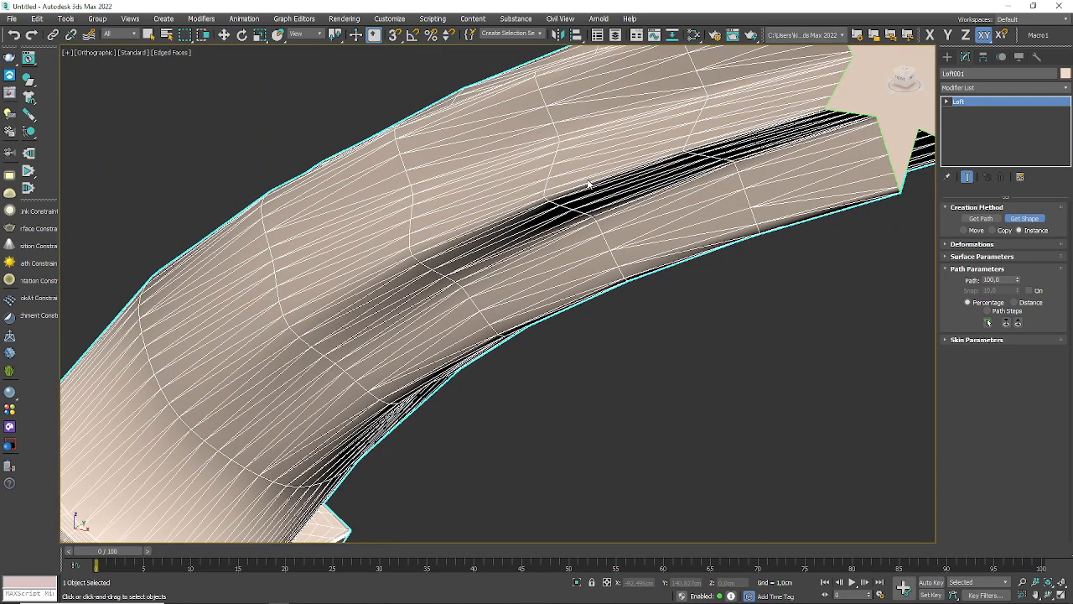
{"action": "scroll", "coordinate": [590, 187], "scroll_direction": "down", "scroll_amount": 3}
{"action": "middle_click_drag", "start_coordinate": [560, 274], "coordinate": [659, 343]}
{"action": "scroll", "coordinate": [618, 249], "scroll_direction": "down", "scroll_amount": 4}
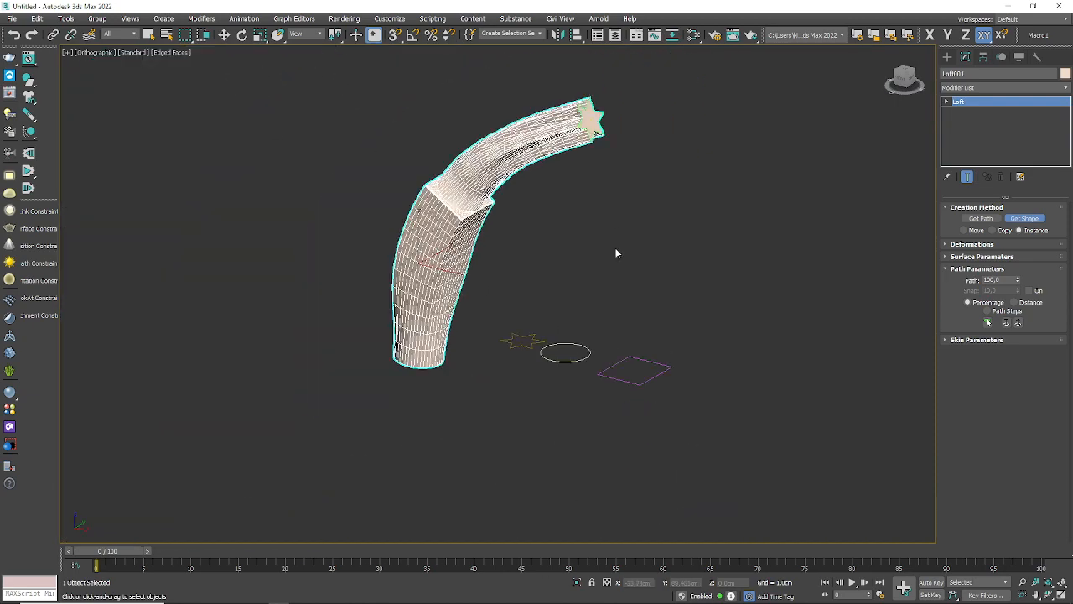
Step: Compare the star, circle and rectangle source splines with the corresponding sections along the loft
{"action": "scroll", "coordinate": [553, 207], "scroll_direction": "up", "scroll_amount": 5}
{"action": "middle_click_drag", "start_coordinate": [554, 207], "coordinate": [458, 335]}
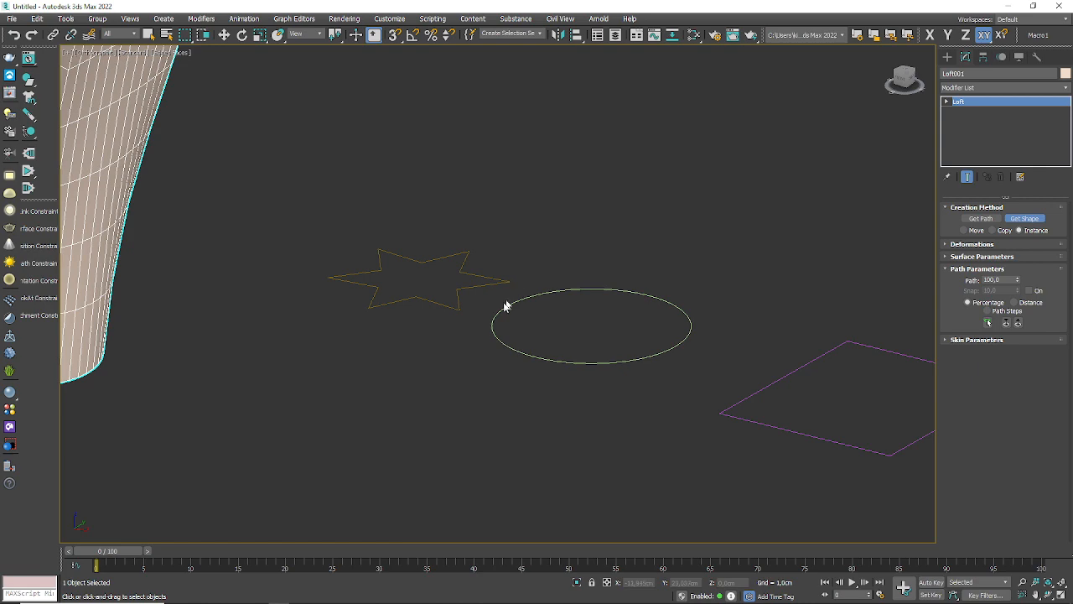
{"action": "scroll", "coordinate": [502, 307], "scroll_direction": "down", "scroll_amount": 3}
{"action": "middle_click_drag", "start_coordinate": [459, 156], "coordinate": [457, 378]}
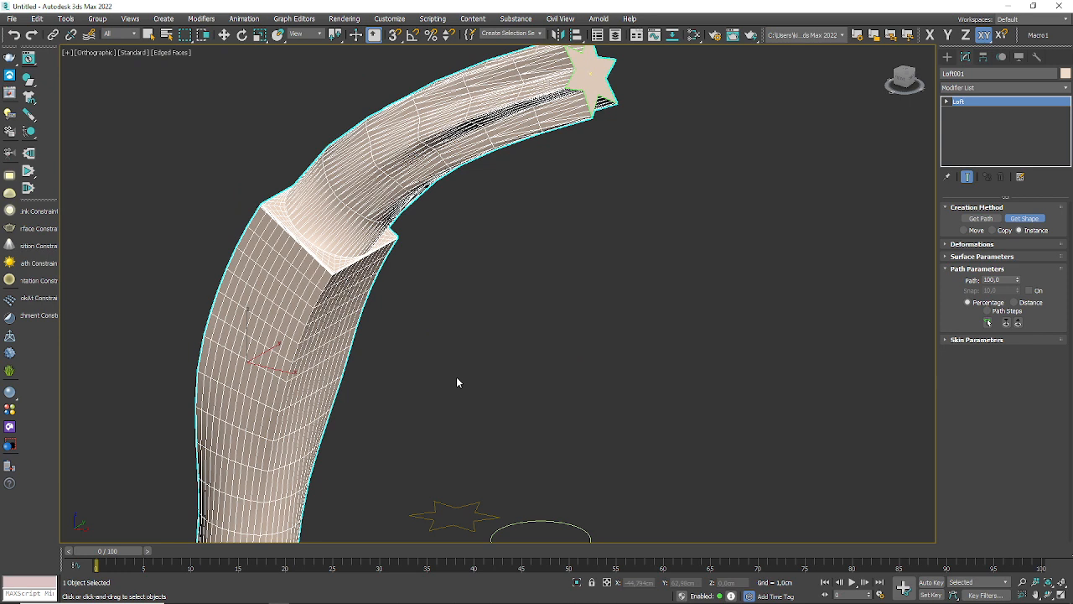
{"action": "scroll", "coordinate": [419, 259], "scroll_direction": "up", "scroll_amount": 3}
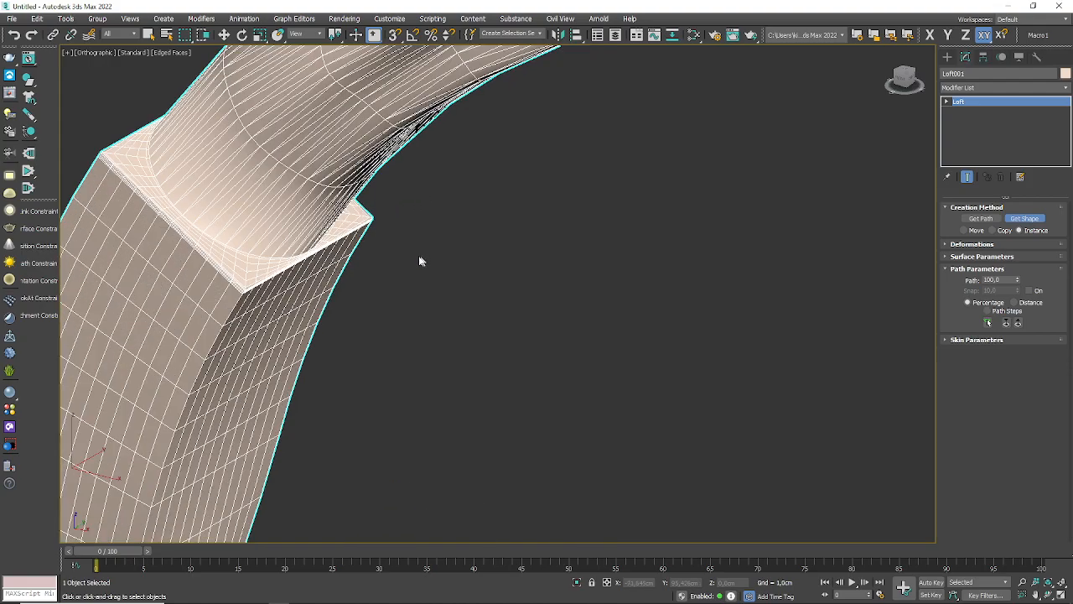
{"action": "scroll", "coordinate": [232, 261], "scroll_direction": "up", "scroll_amount": 2}
{"action": "scroll", "coordinate": [176, 355], "scroll_direction": "down", "scroll_amount": 4}
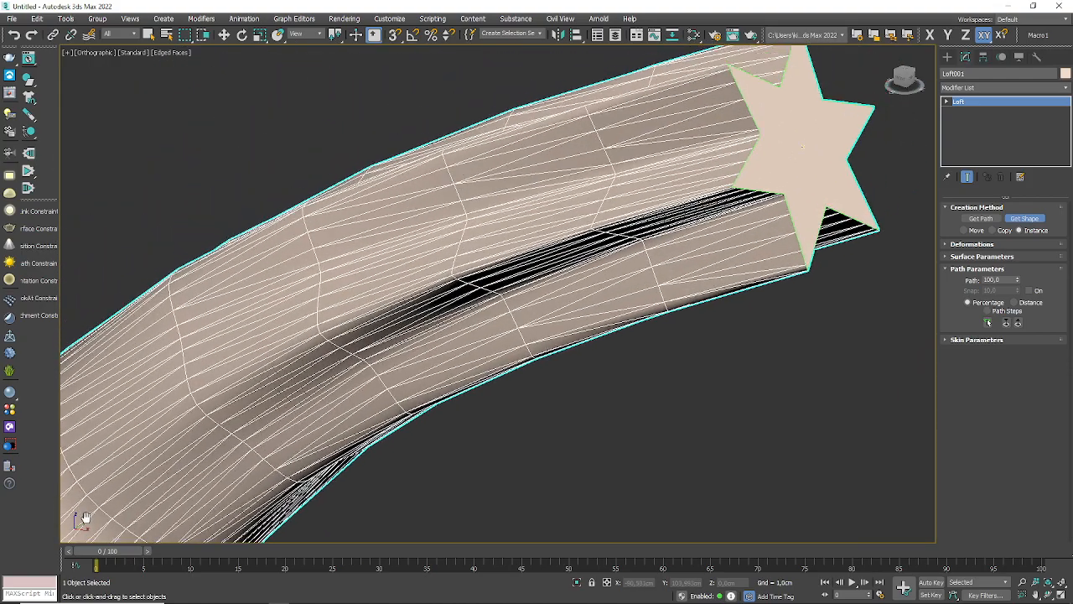
{"action": "scroll", "coordinate": [257, 450], "scroll_direction": "down", "scroll_amount": 4}
{"action": "middle_click_drag", "start_coordinate": [256, 492], "coordinate": [556, 264]}
{"action": "scroll", "coordinate": [303, 398], "scroll_direction": "up", "scroll_amount": 2}
{"action": "scroll", "coordinate": [302, 399], "scroll_direction": "down", "scroll_amount": 3}
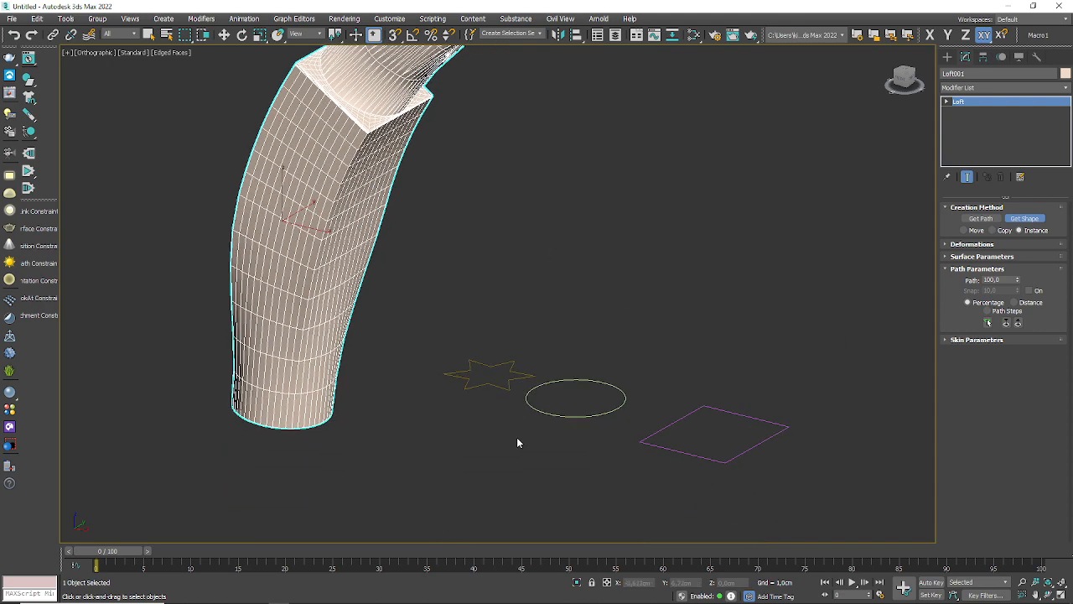
Step: Stop getting shapes, select the star, circle and rectangle splines in turn to inspect them, and review the whole loft
{"action": "right_click", "coordinate": [468, 408]}
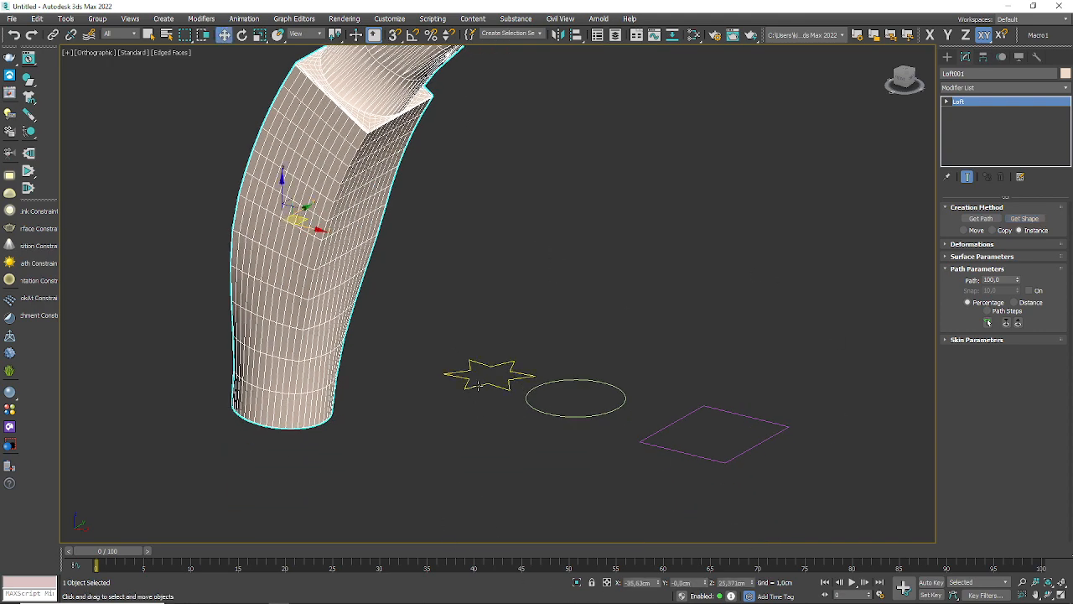
{"action": "left_click", "coordinate": [469, 388]}
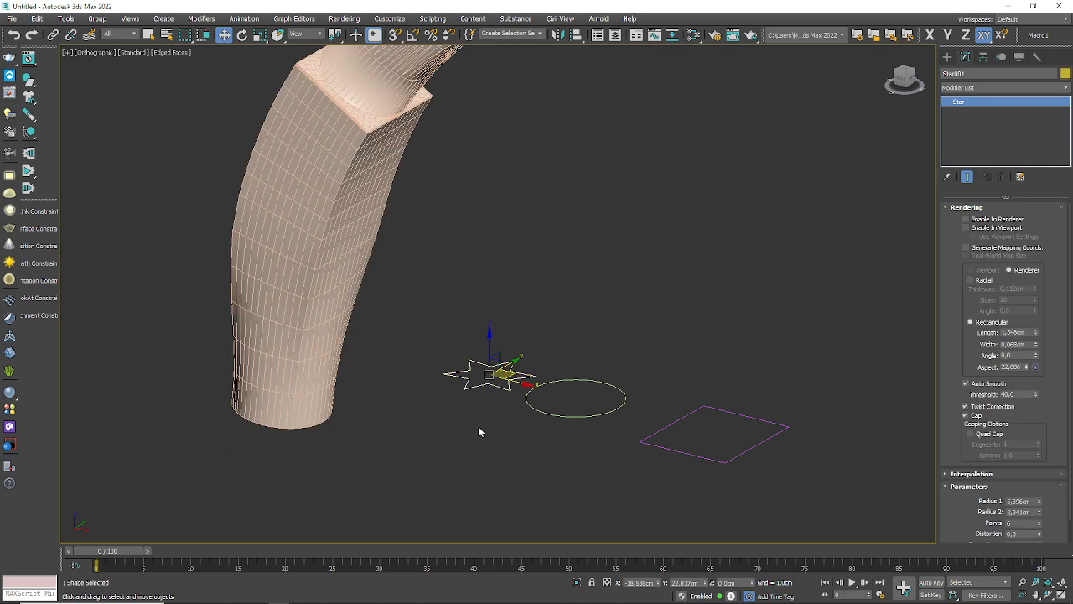
{"action": "left_click", "coordinate": [539, 410]}
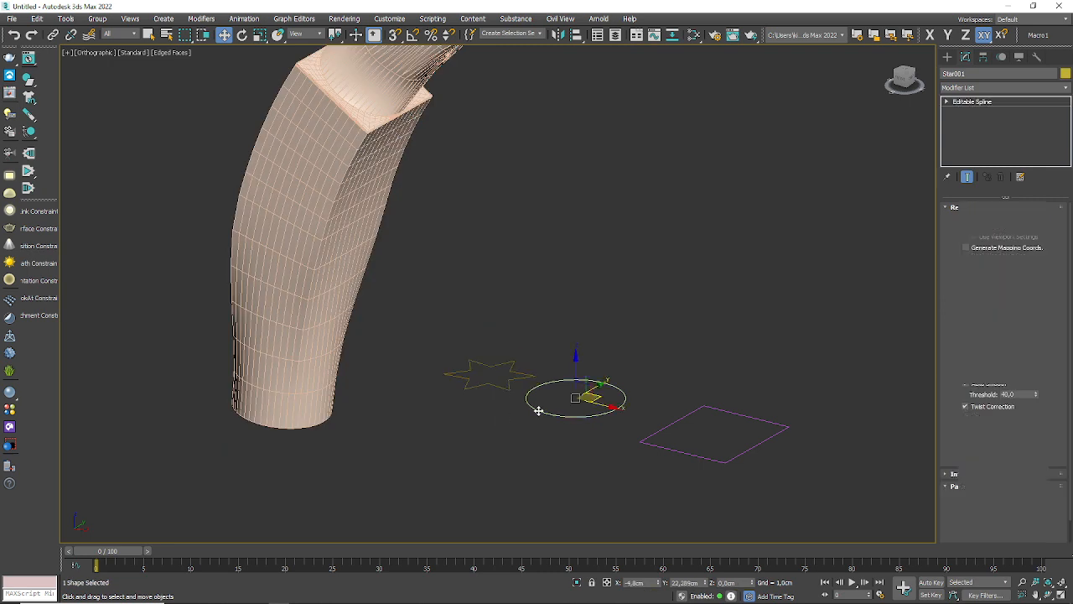
{"action": "left_click", "coordinate": [672, 451]}
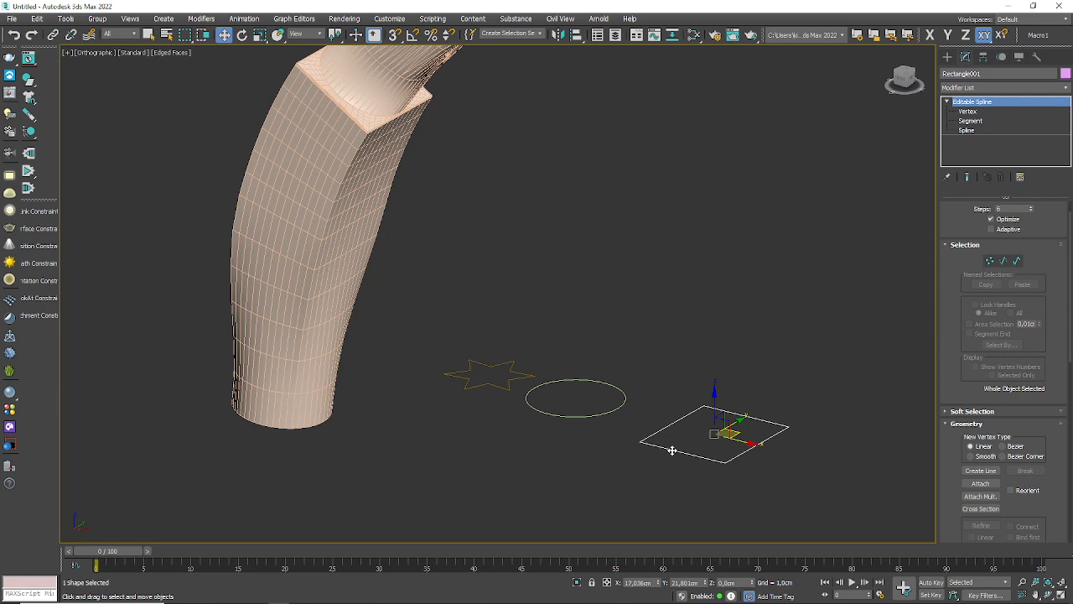
{"action": "scroll", "coordinate": [325, 271], "scroll_direction": "down", "scroll_amount": 2}
{"action": "middle_click_drag", "start_coordinate": [402, 253], "coordinate": [172, 450]}
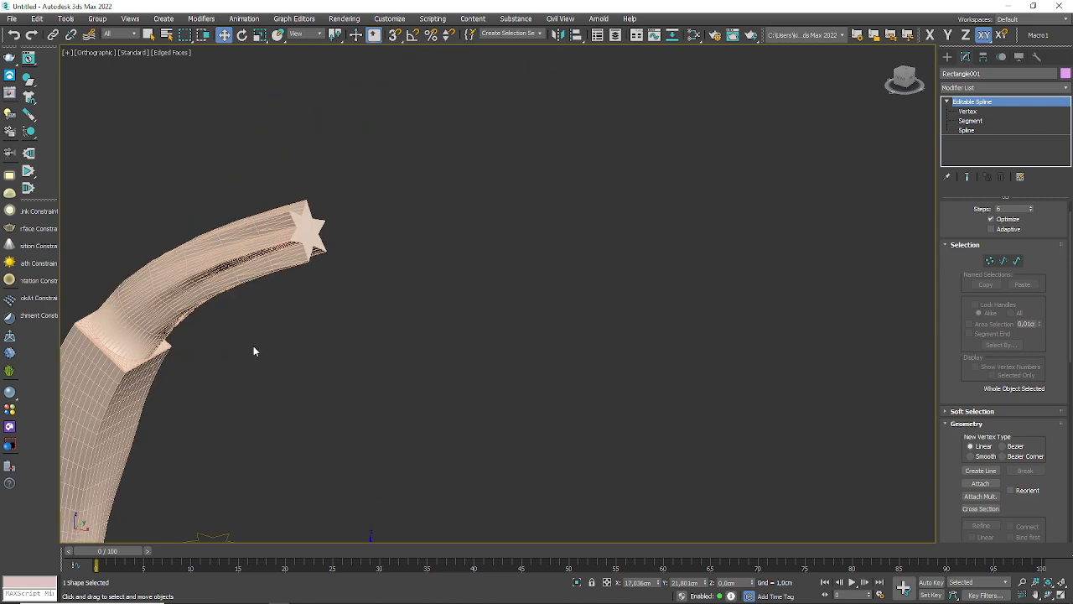
{"action": "scroll", "coordinate": [253, 350], "scroll_direction": "up", "scroll_amount": 2}
{"action": "middle_click_drag", "start_coordinate": [253, 351], "coordinate": [472, 262]}
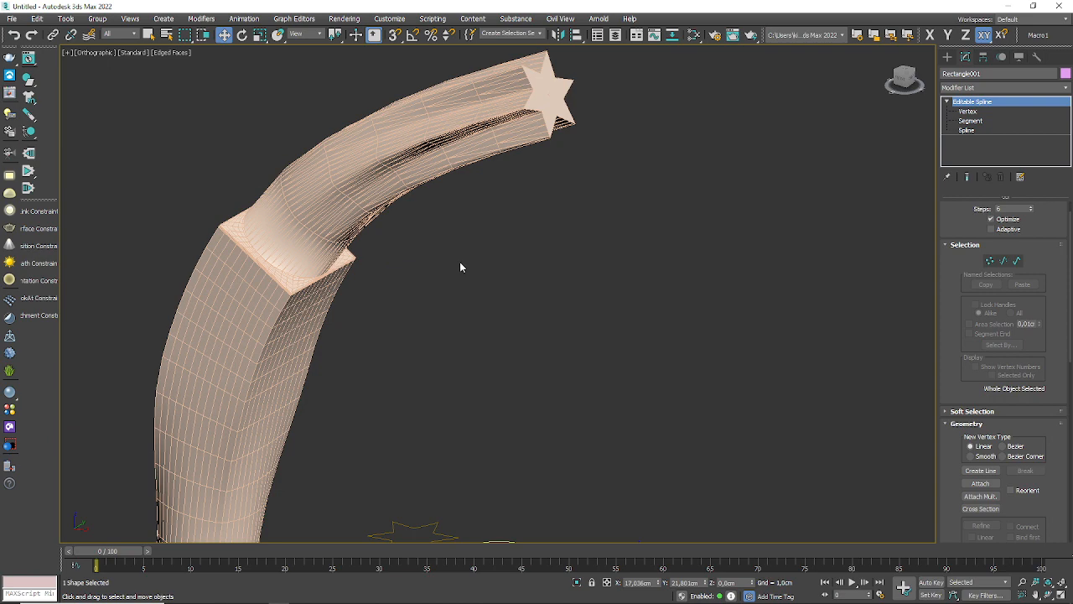
{"action": "middle_click_drag", "start_coordinate": [459, 262], "coordinate": [505, 206]}
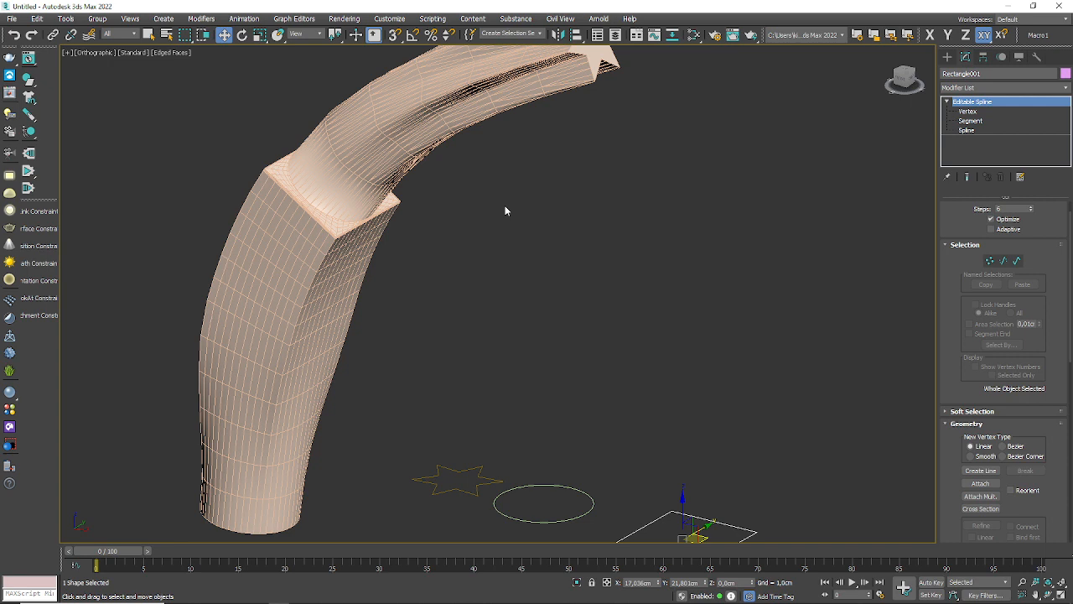
{"action": "middle_click_drag", "start_coordinate": [509, 276], "coordinate": [517, 273]}
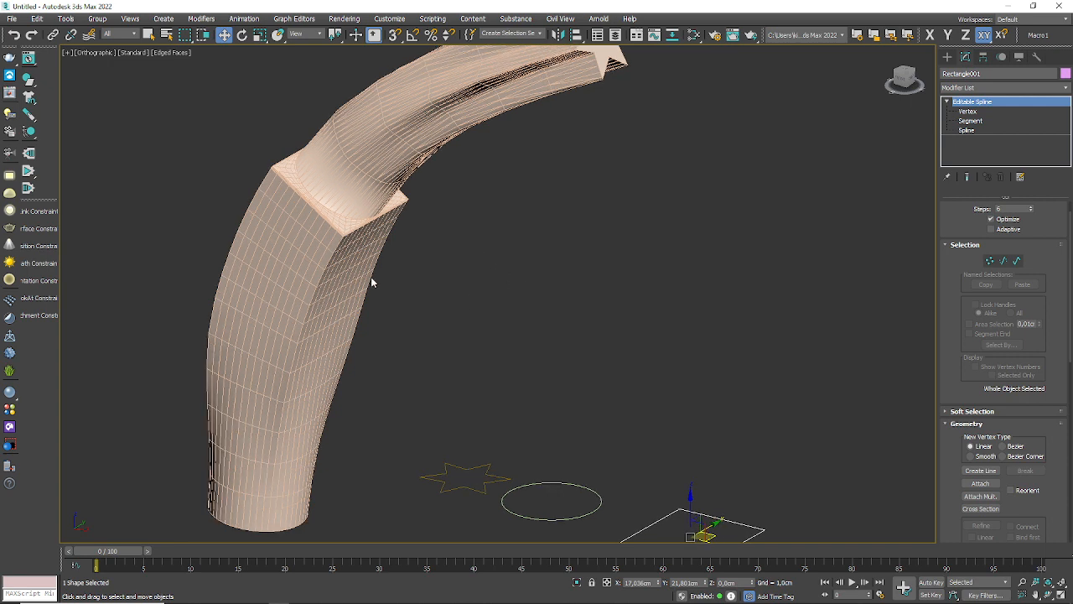
Step: Edit the loft's path line at vertex level and move the star-end vertex outward to about X 50.6 cm, Z 78.8 cm
{"action": "left_click", "coordinate": [334, 247]}
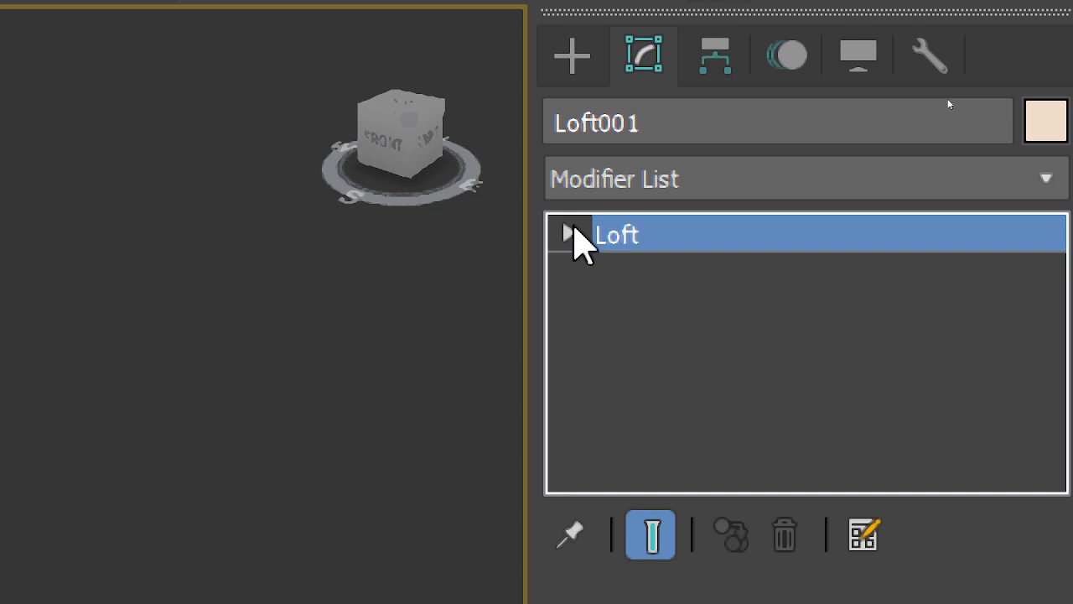
{"action": "left_click", "coordinate": [948, 101]}
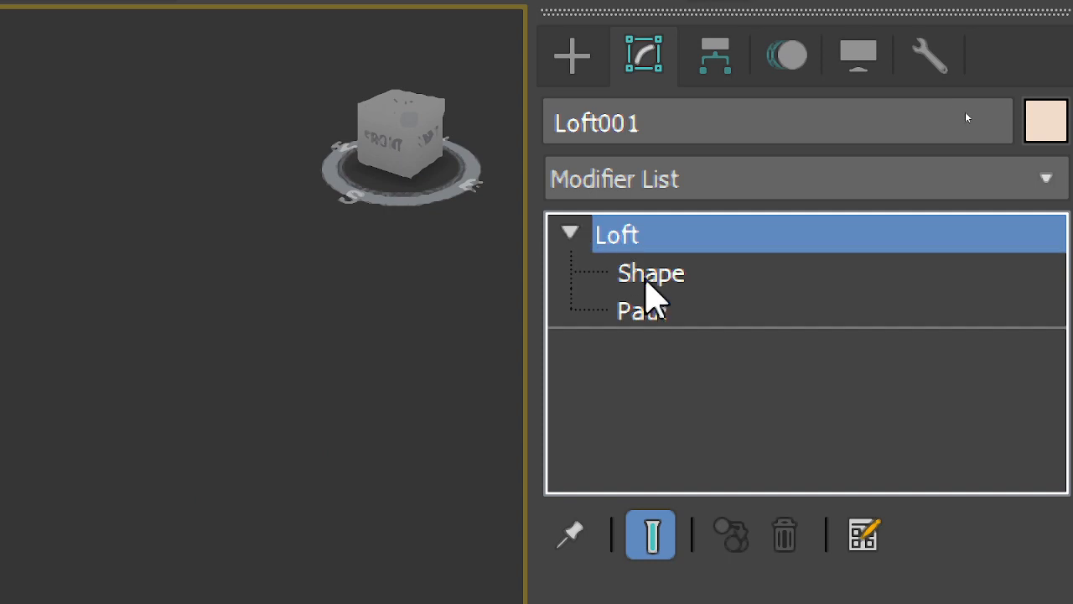
{"action": "left_click", "coordinate": [642, 311]}
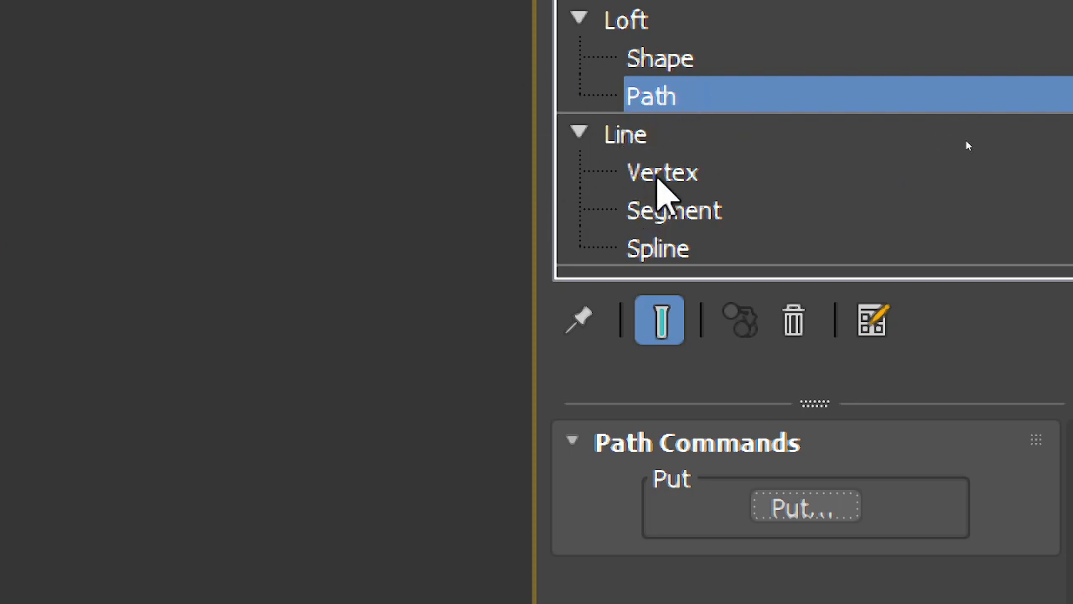
{"action": "left_click", "coordinate": [663, 172]}
{"action": "middle_click_drag", "start_coordinate": [765, 151], "coordinate": [695, 284]}
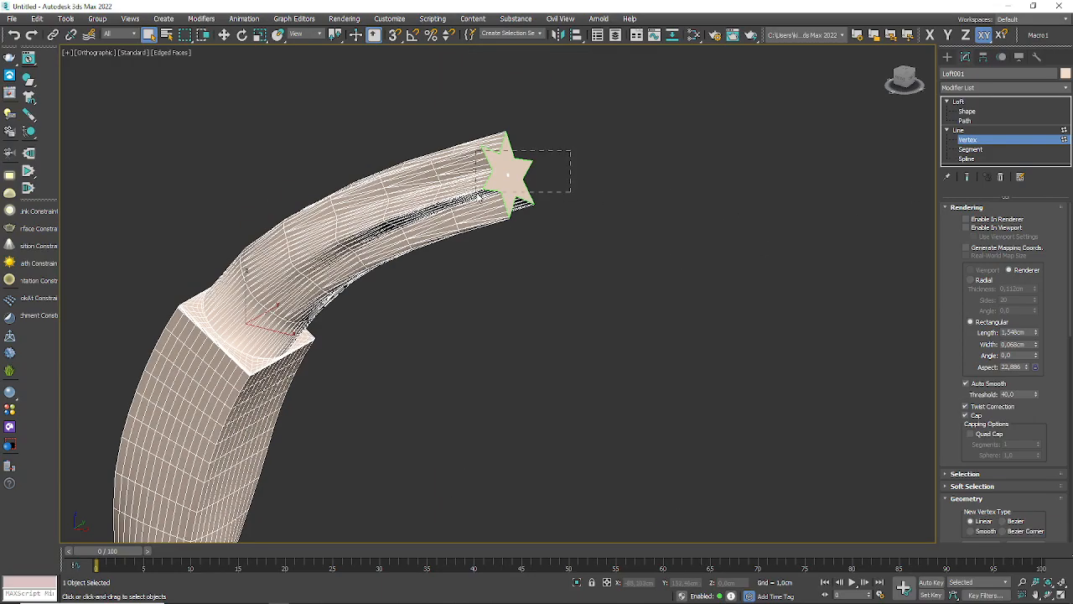
{"action": "left_click_drag", "start_coordinate": [478, 195], "coordinate": [479, 194]}
{"action": "key", "text": "w"}
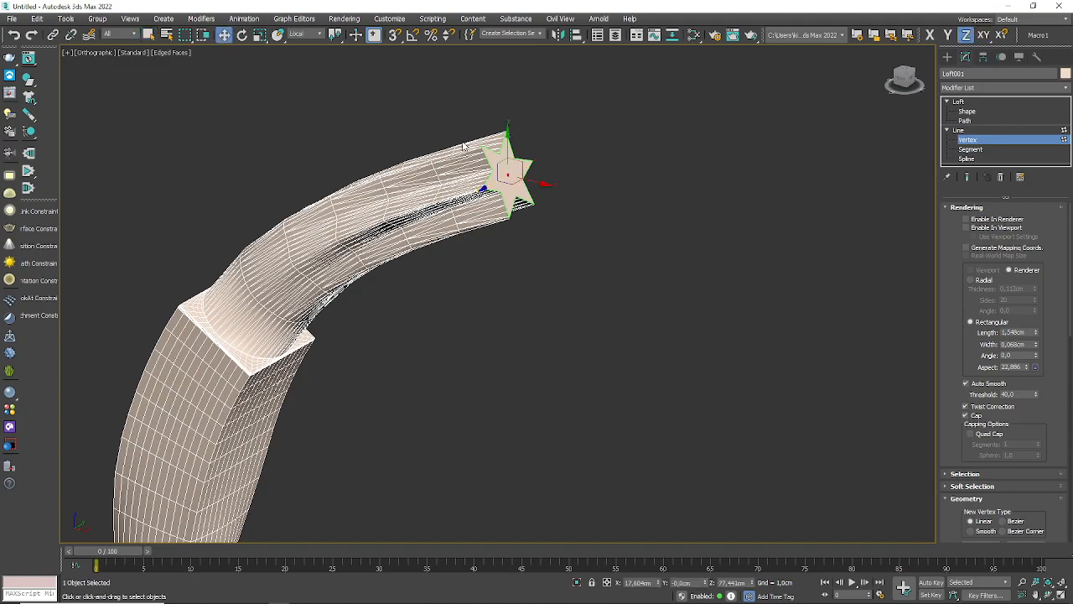
{"action": "left_click_drag", "start_coordinate": [515, 159], "coordinate": [734, 204]}
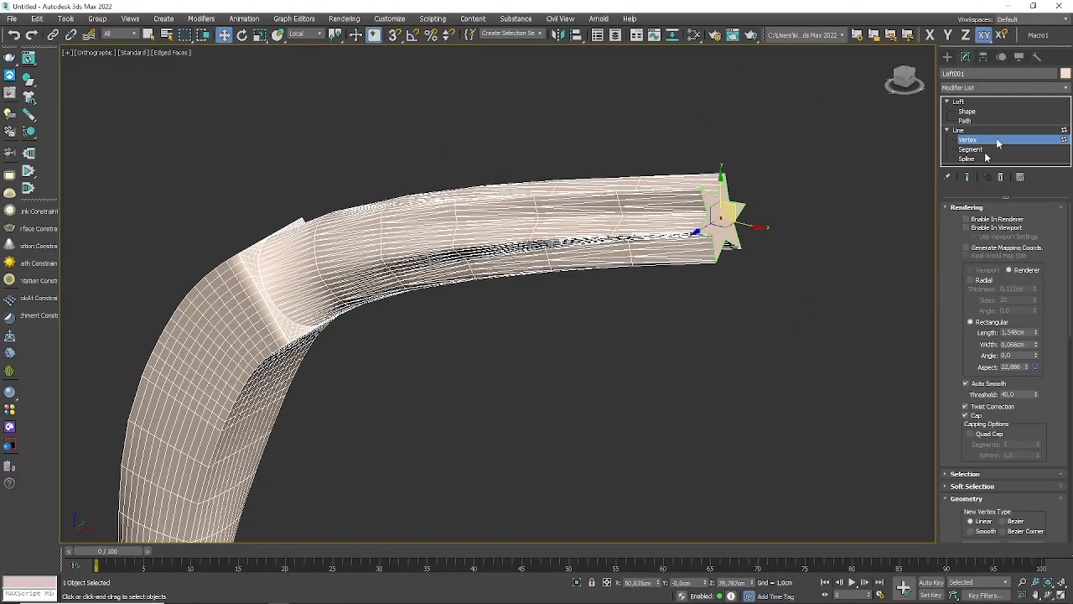
Step: Select the rectangle cross-section at path level 30 within the loft and rotate it to twist the lower bend
{"action": "left_click", "coordinate": [971, 112]}
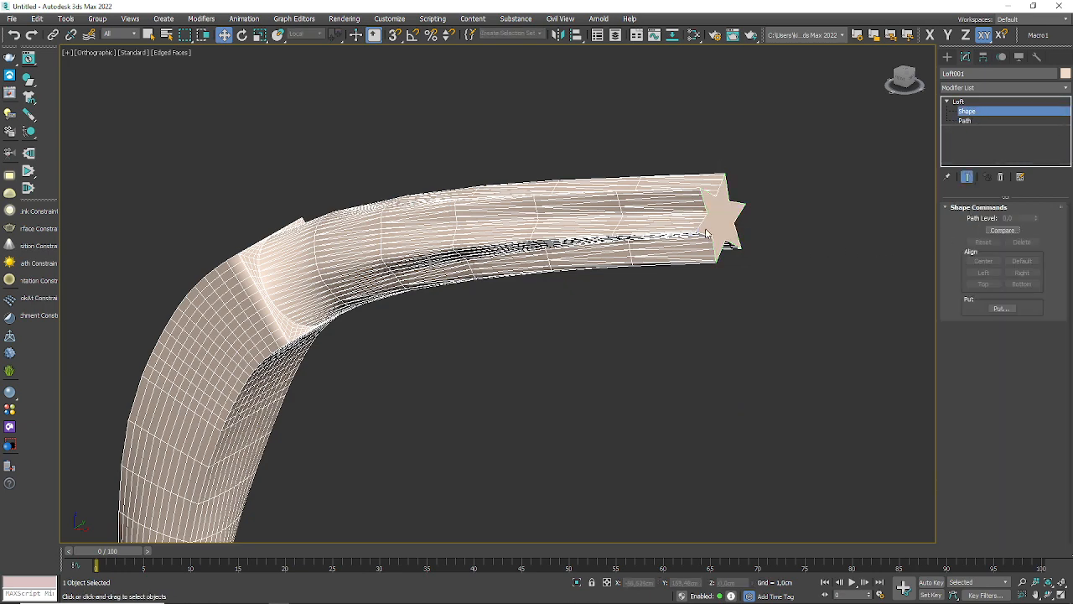
{"action": "middle_click_drag", "start_coordinate": [254, 309], "coordinate": [300, 200]}
{"action": "middle_click_drag", "start_coordinate": [287, 281], "coordinate": [321, 163]}
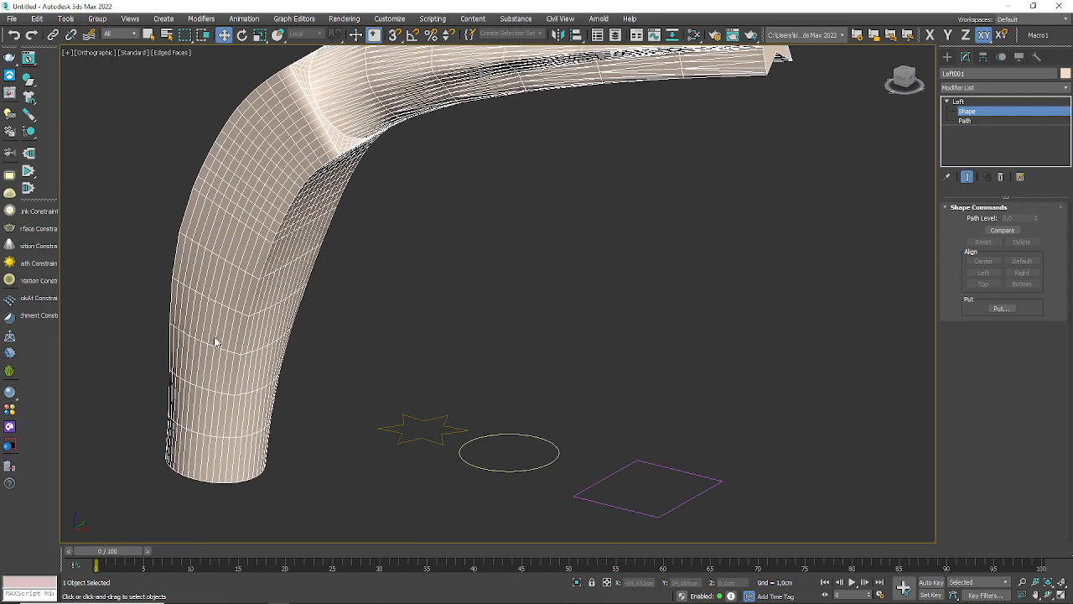
{"action": "left_click", "coordinate": [260, 233]}
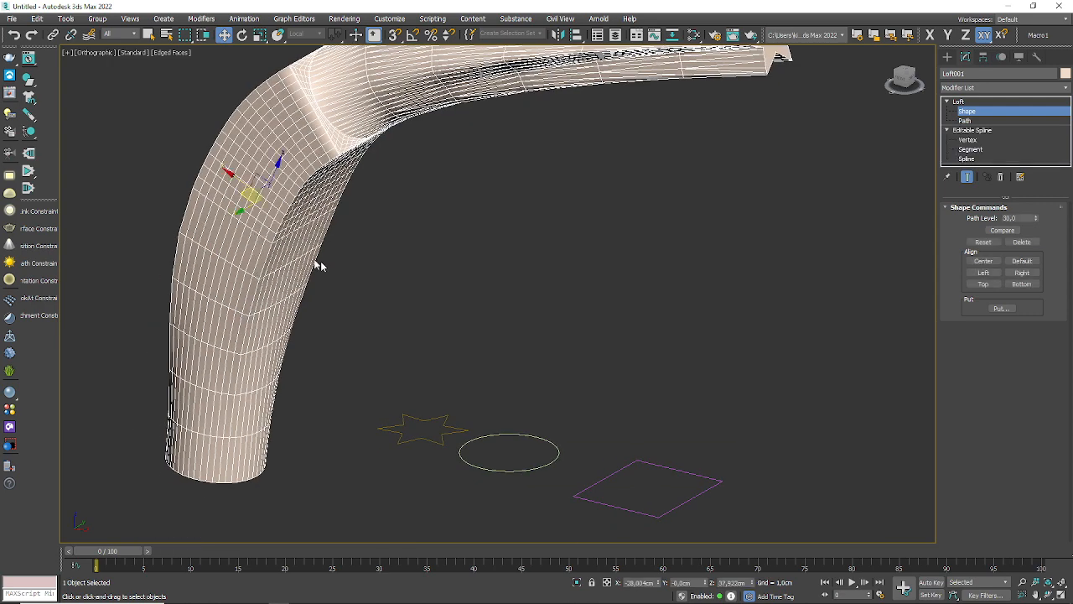
{"action": "left_click", "coordinate": [243, 35]}
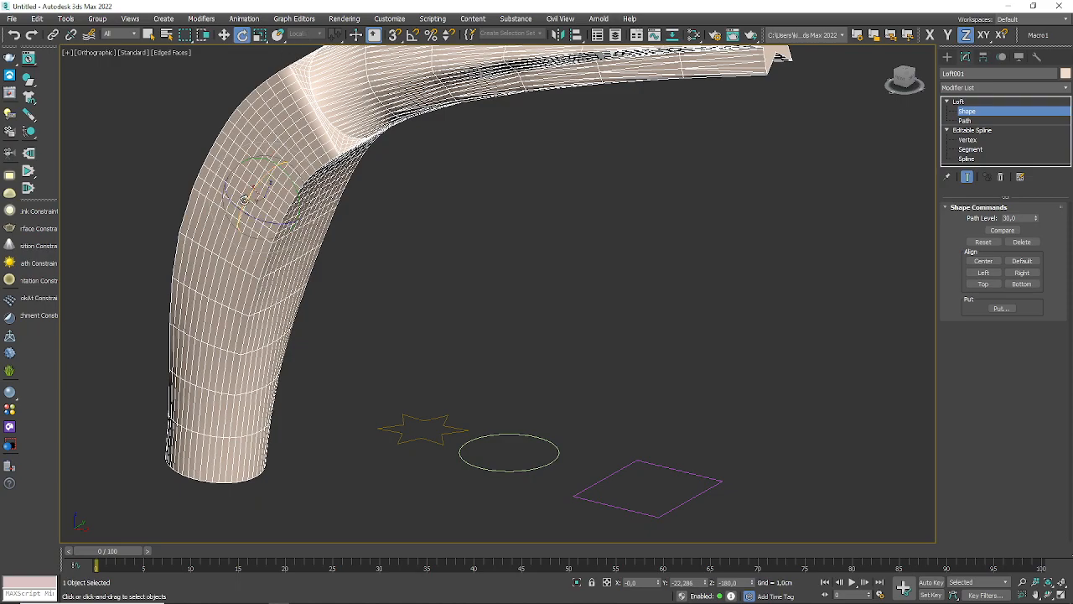
{"action": "left_click_drag", "start_coordinate": [233, 203], "coordinate": [234, 263]}
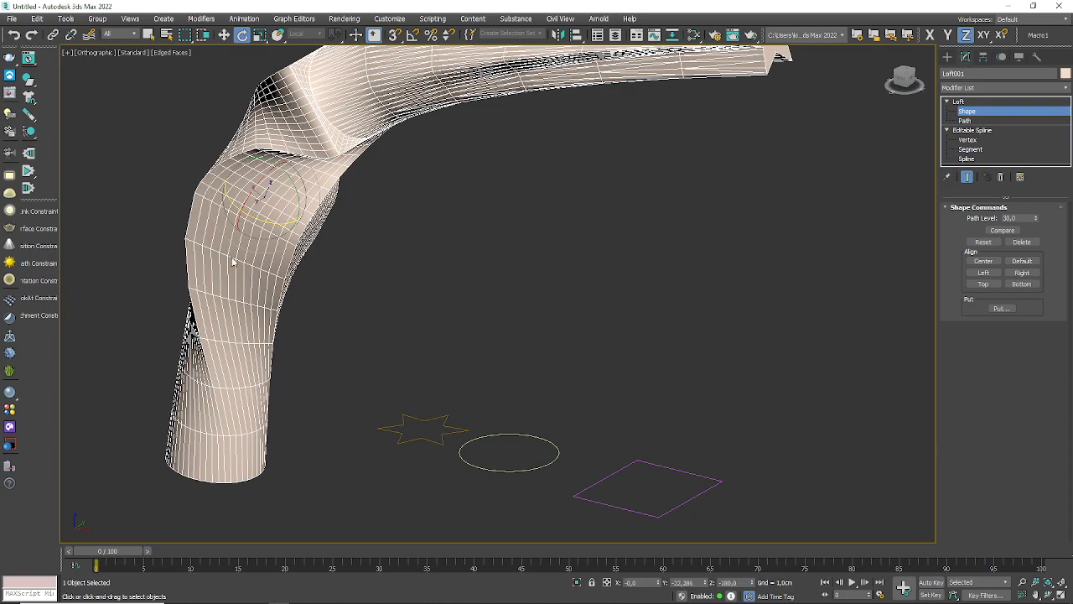
{"action": "middle_click_drag", "start_coordinate": [339, 301], "coordinate": [460, 342], "text": "alt"}
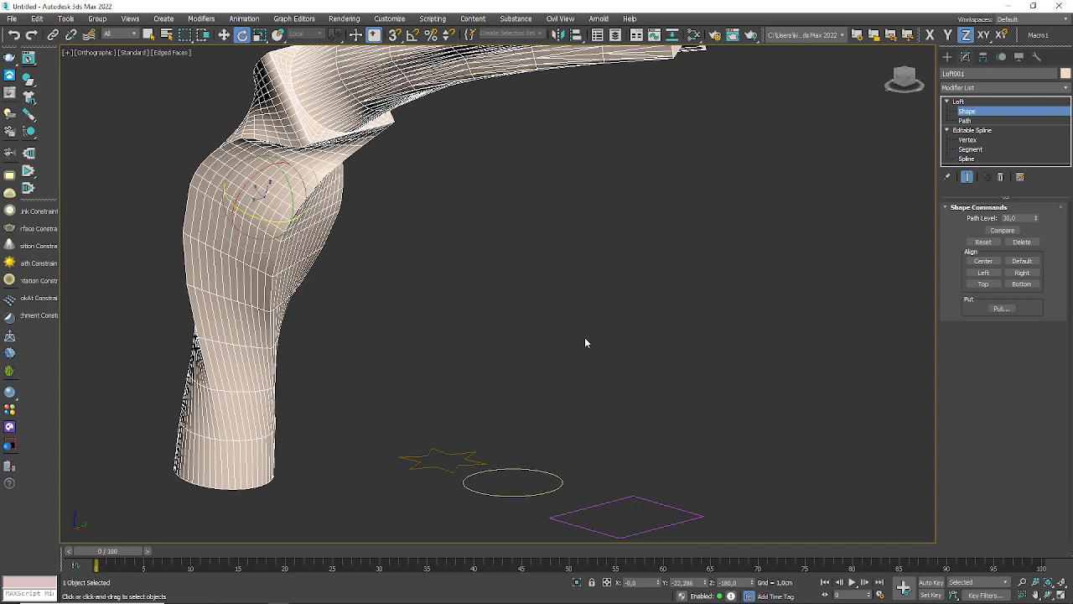
Step: Move the cross-section at path level 30 sideways off the path, and align it back to the path's center
{"action": "left_click", "coordinate": [224, 35]}
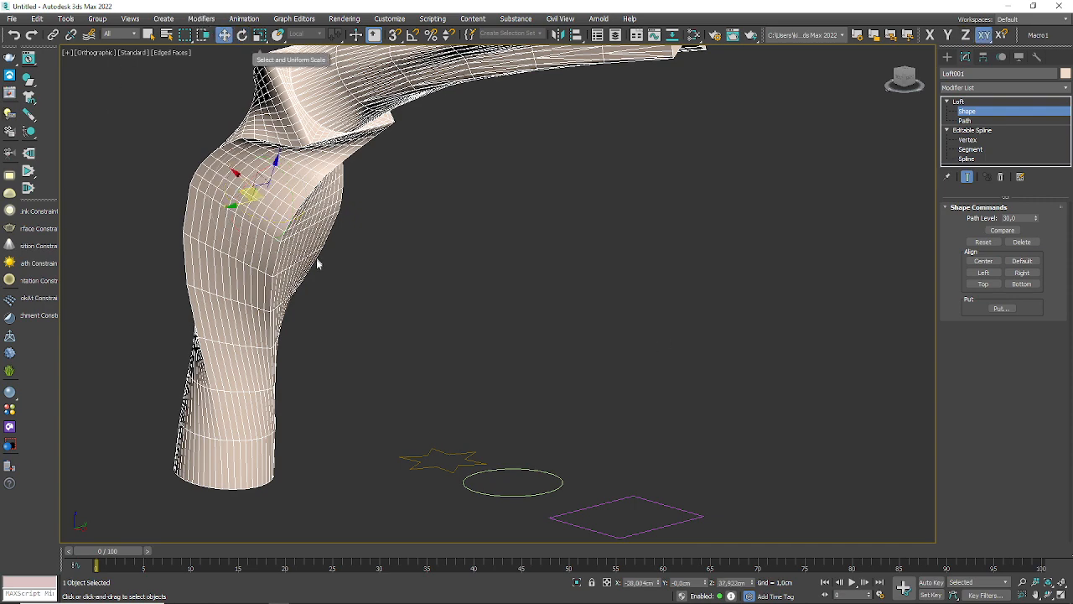
{"action": "left_click_drag", "start_coordinate": [241, 192], "coordinate": [122, 200]}
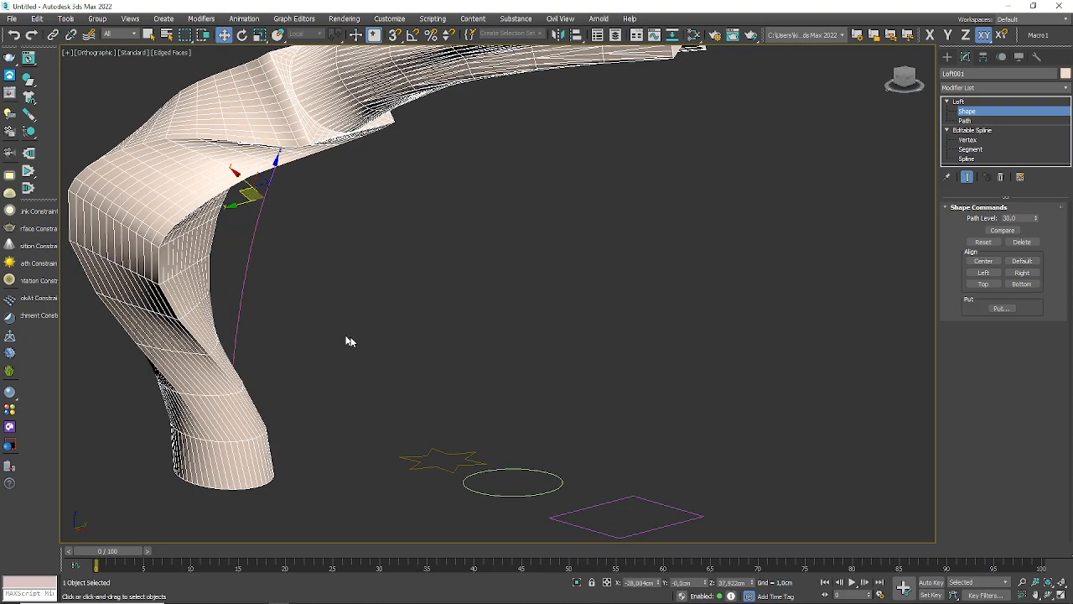
{"action": "mouse_move", "coordinate": [351, 341]}
{"action": "middle_mouse_down", "text": "alt"}
{"action": "mouse_move", "coordinate": [312, 338]}
{"action": "mouse_move", "coordinate": [257, 290]}
{"action": "mouse_move", "coordinate": [286, 365]}
{"action": "mouse_move", "coordinate": [567, 294]}
{"action": "mouse_move", "coordinate": [486, 378]}
{"action": "mouse_move", "coordinate": [423, 396]}
{"action": "mouse_move", "coordinate": [366, 367]}
{"action": "mouse_move", "coordinate": [361, 328]}
{"action": "middle_mouse_up", "text": "alt"}
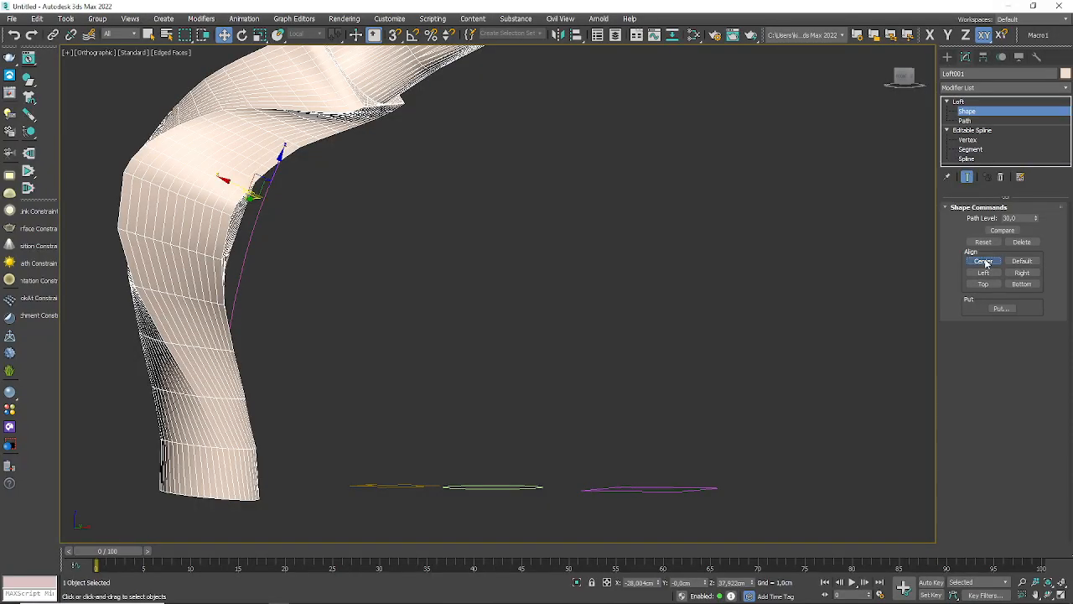
{"action": "left_click", "coordinate": [986, 263]}
{"action": "middle_click_drag", "start_coordinate": [364, 219], "coordinate": [302, 313], "text": "alt"}
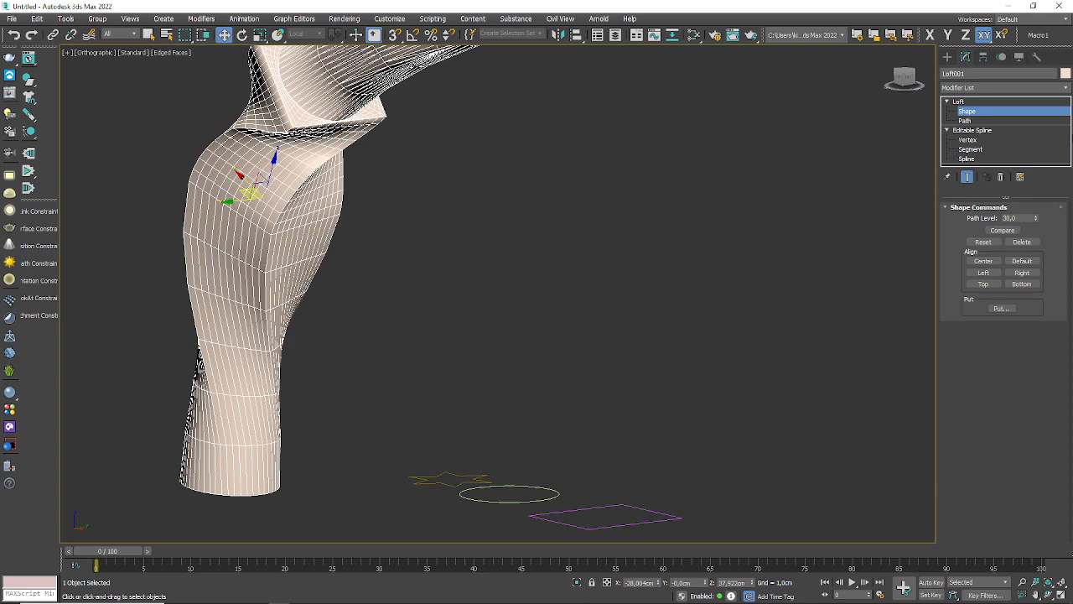
Step: Apply a Scale deformation to the whole loft, lowering the curve's end point to about 13 to taper the star end
{"action": "left_click", "coordinate": [977, 111]}
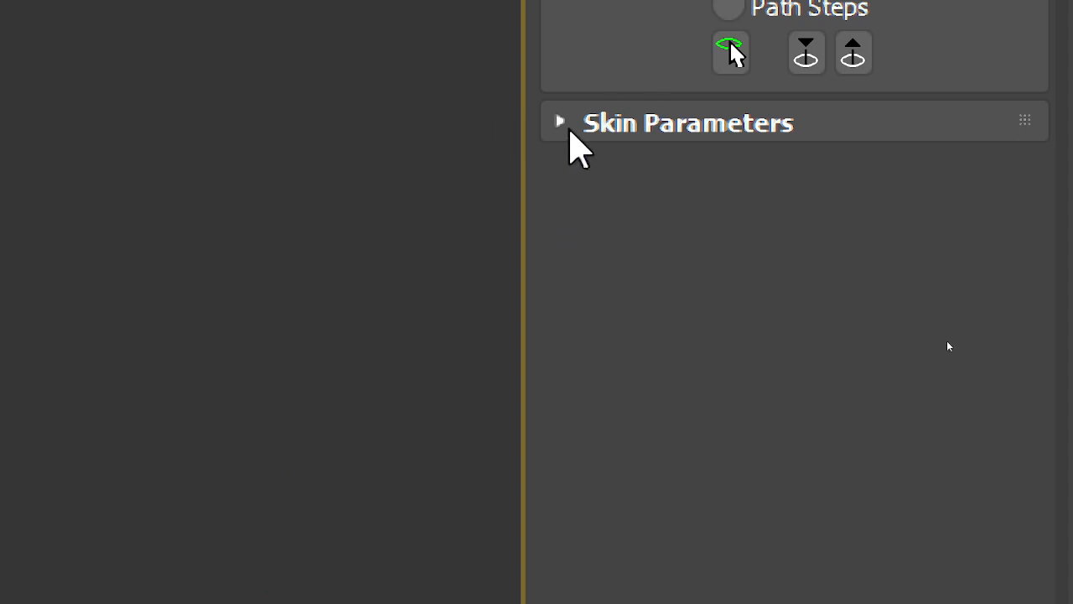
{"action": "left_click", "coordinate": [569, 126]}
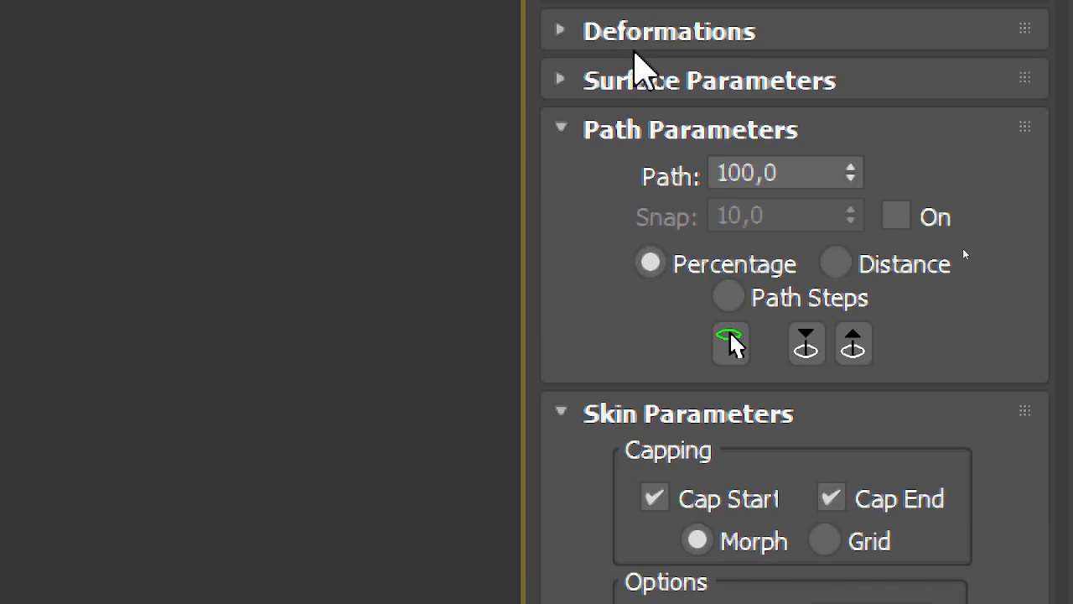
{"action": "left_click", "coordinate": [567, 416]}
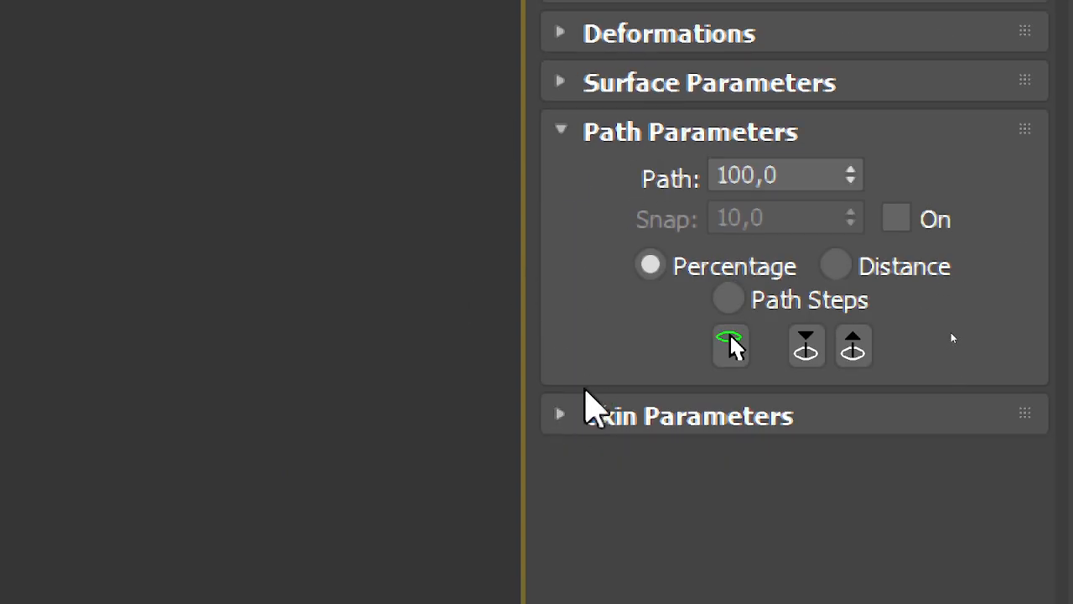
{"action": "left_click", "coordinate": [560, 32]}
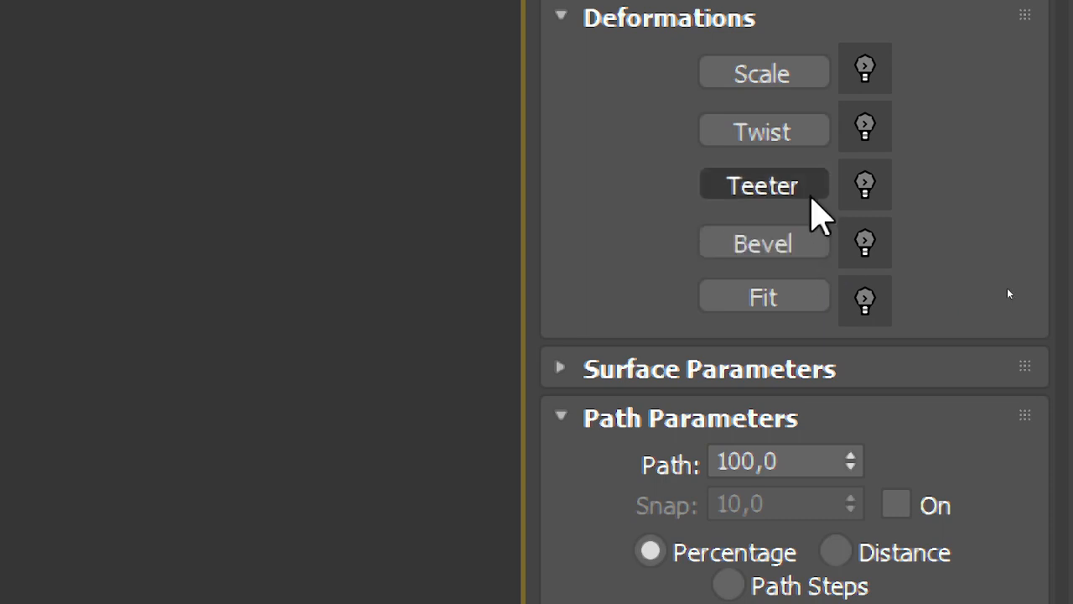
{"action": "left_click", "coordinate": [746, 79]}
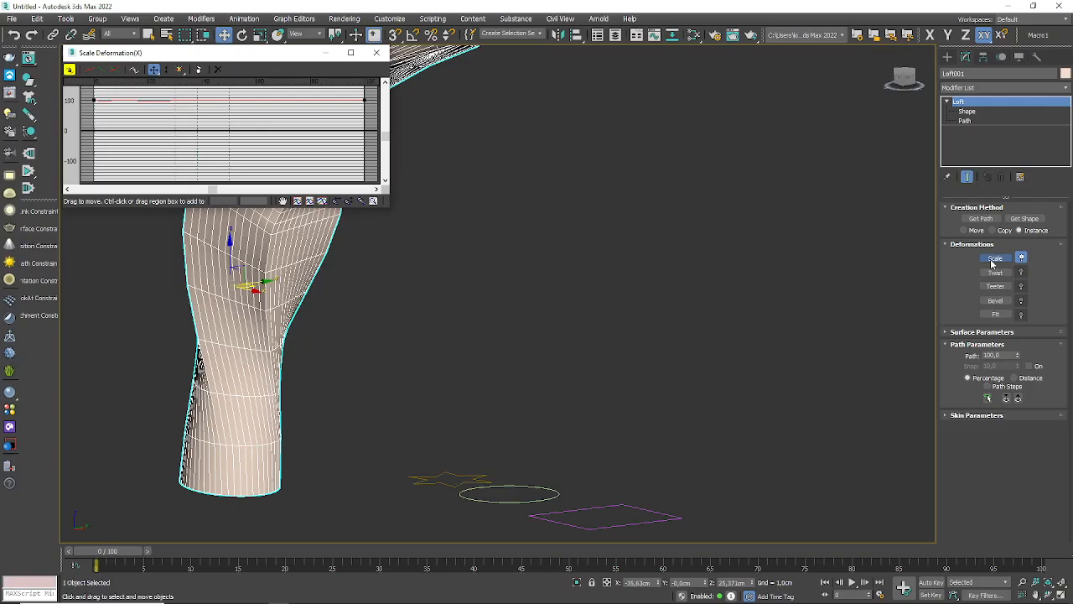
{"action": "left_click_drag", "start_coordinate": [283, 56], "coordinate": [624, 273]}
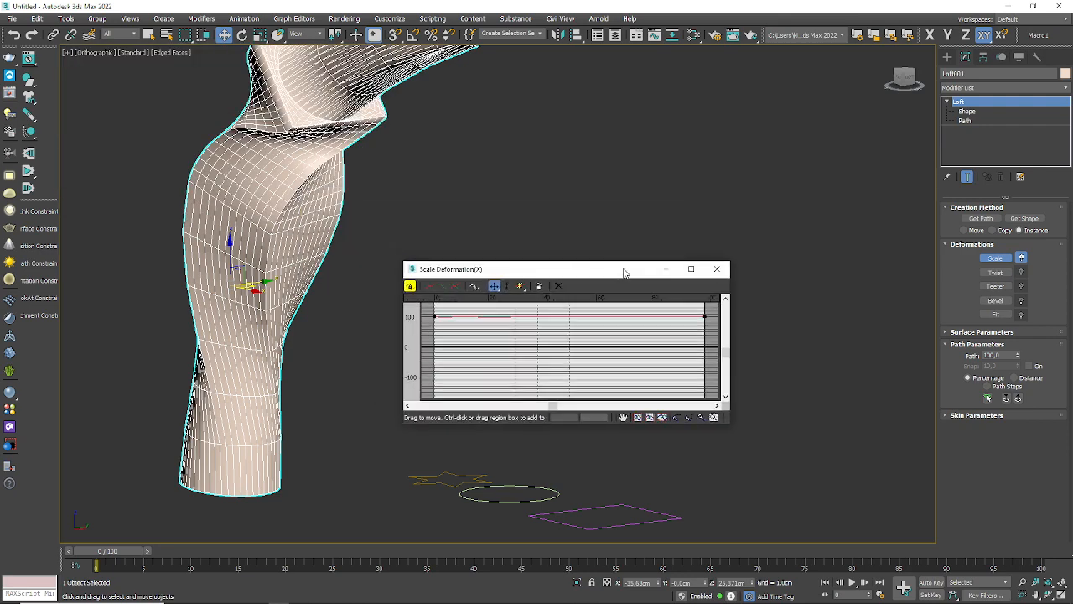
{"action": "scroll", "coordinate": [347, 281], "scroll_direction": "down", "scroll_amount": 4}
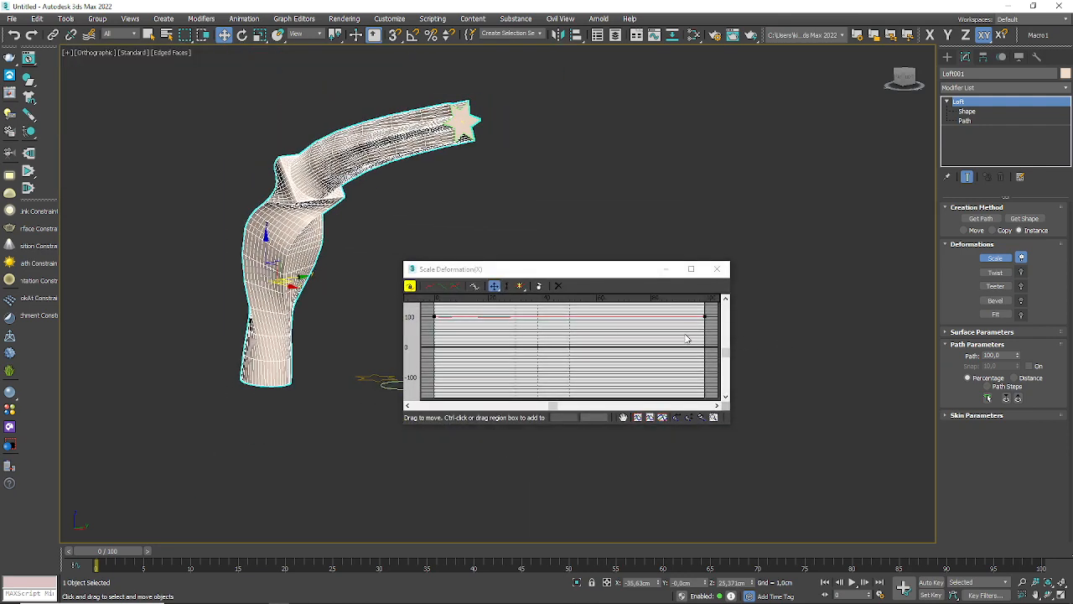
{"action": "left_click_drag", "start_coordinate": [704, 317], "coordinate": [704, 343]}
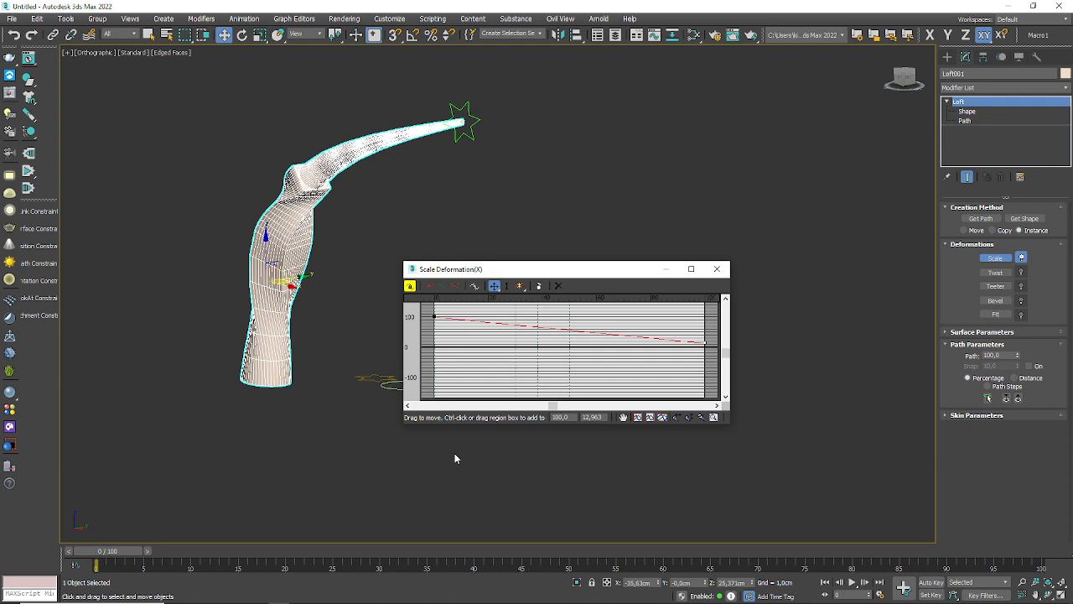
{"action": "left_click", "coordinate": [714, 270]}
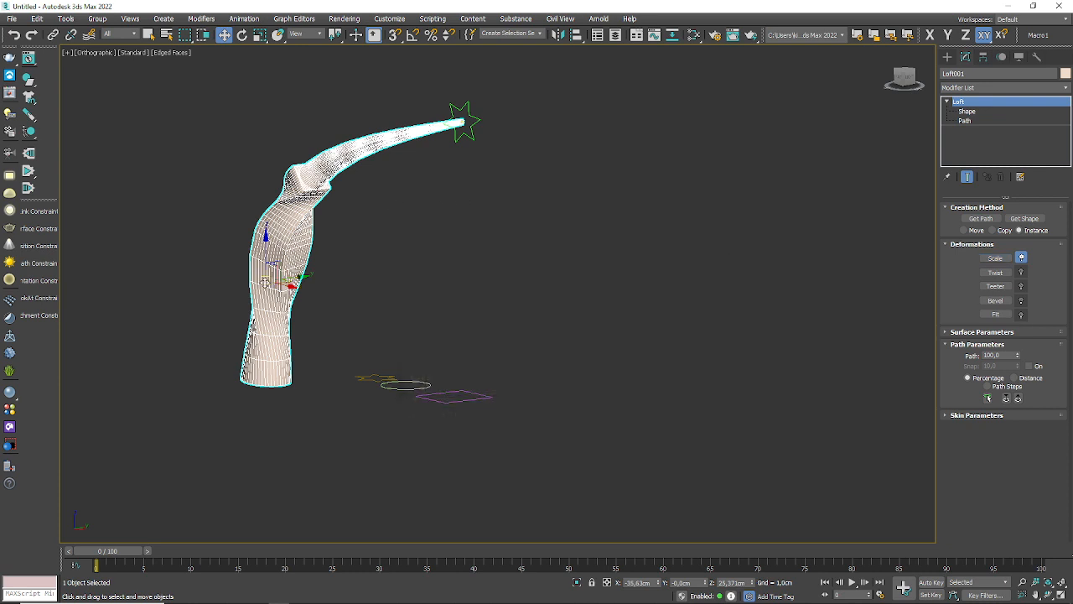
Step: Return from shape level to the whole loft and delete the tapered loft object
{"action": "left_click", "coordinate": [962, 110]}
{"action": "left_click", "coordinate": [385, 241]}
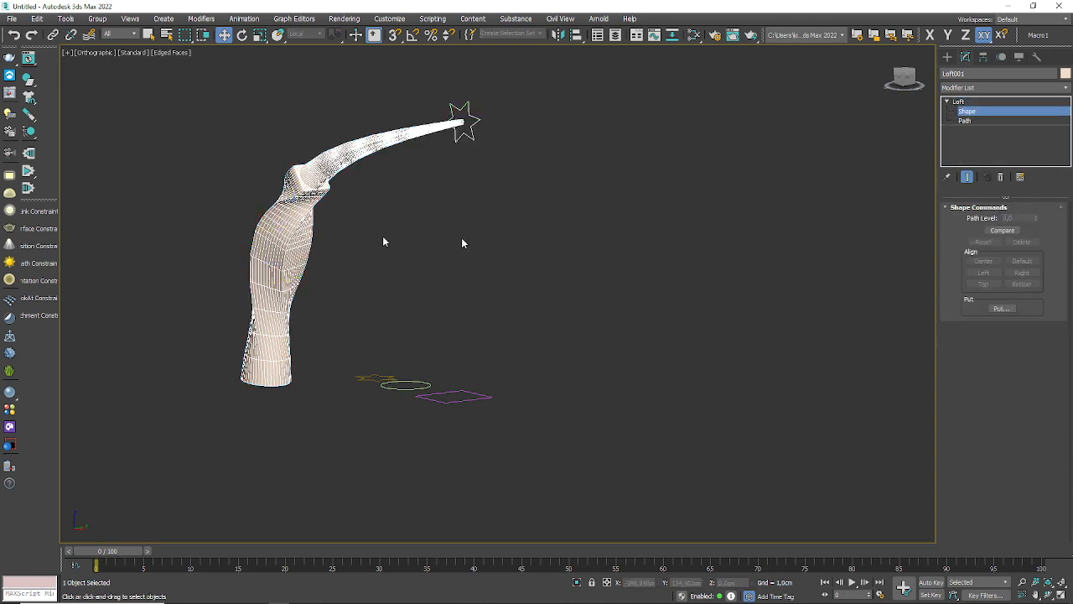
{"action": "right_click", "coordinate": [407, 274]}
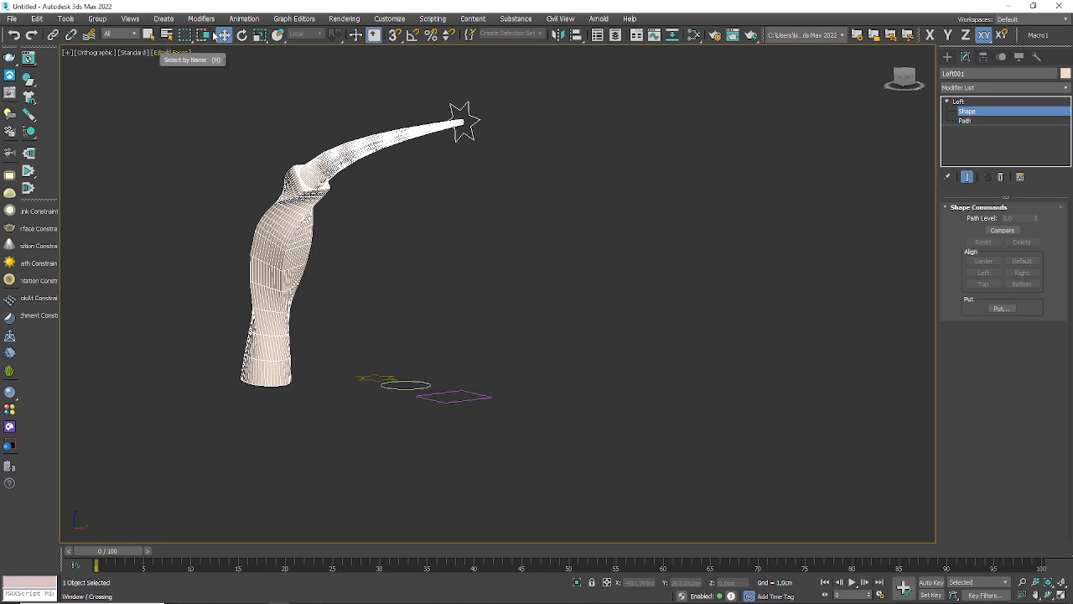
{"action": "left_click", "coordinate": [959, 102]}
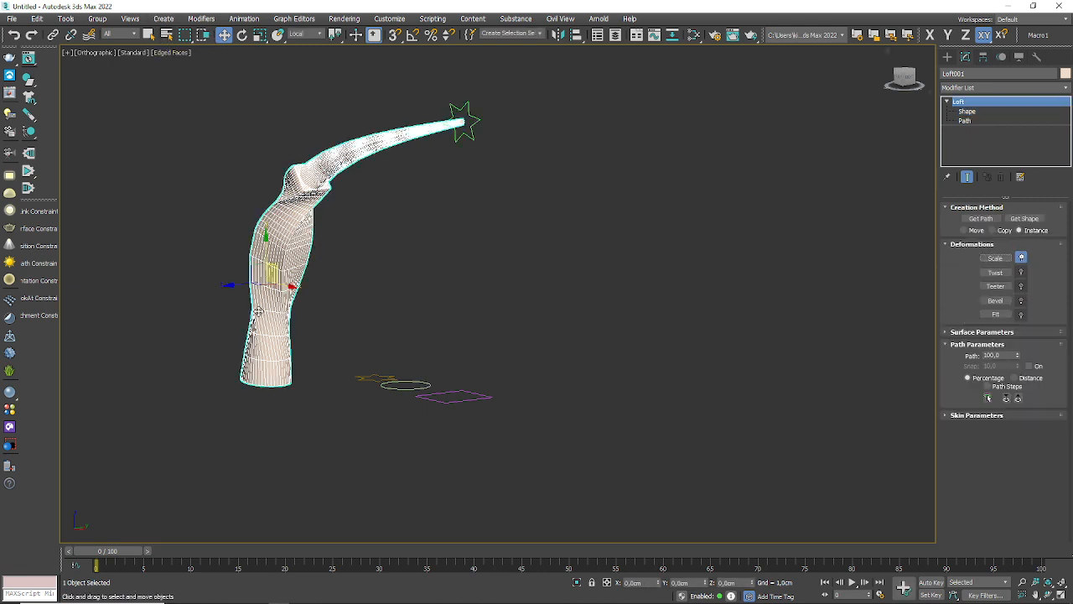
{"action": "left_click", "coordinate": [382, 309]}
{"action": "left_click", "coordinate": [291, 282]}
{"action": "key", "text": "Delete"}
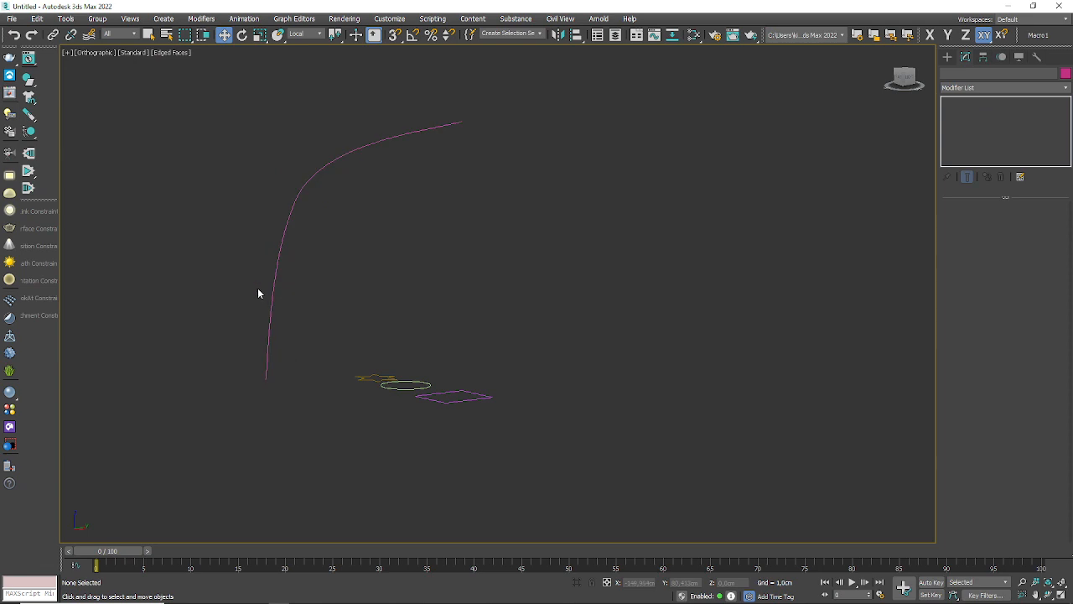
Step: Create a new Loft compound object on the curved path line, using the circle spline as its shape
{"action": "left_click", "coordinate": [273, 295]}
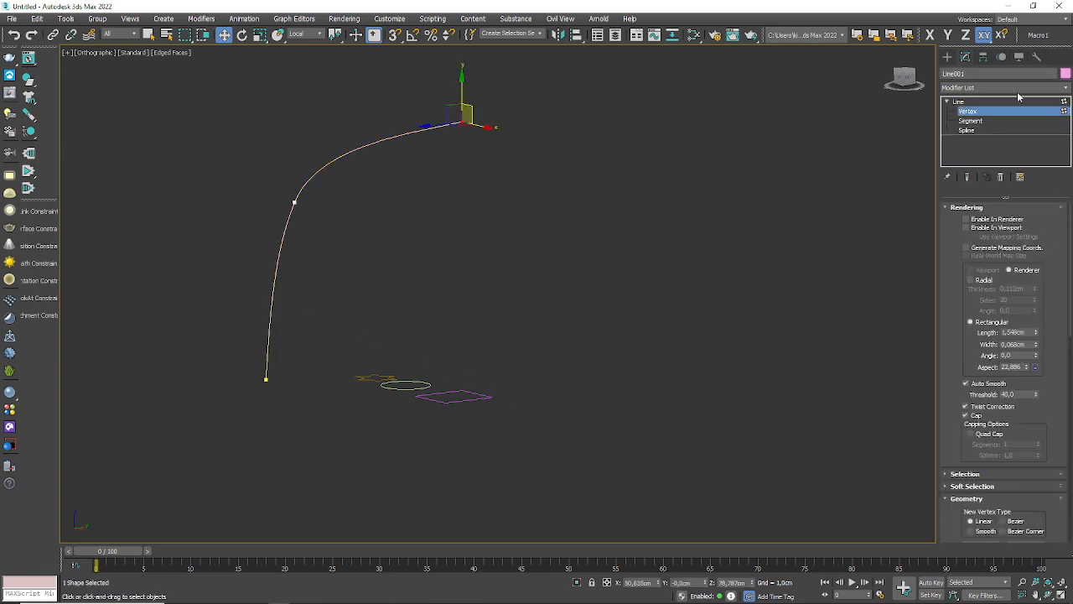
{"action": "left_click", "coordinate": [947, 56]}
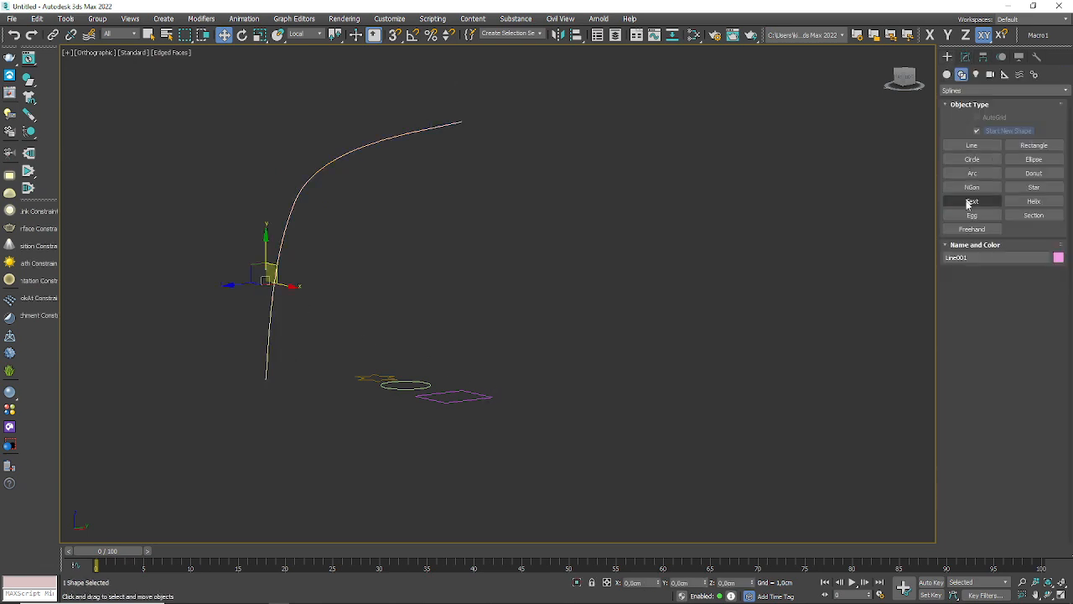
{"action": "left_click", "coordinate": [948, 74]}
{"action": "left_click", "coordinate": [1034, 173]}
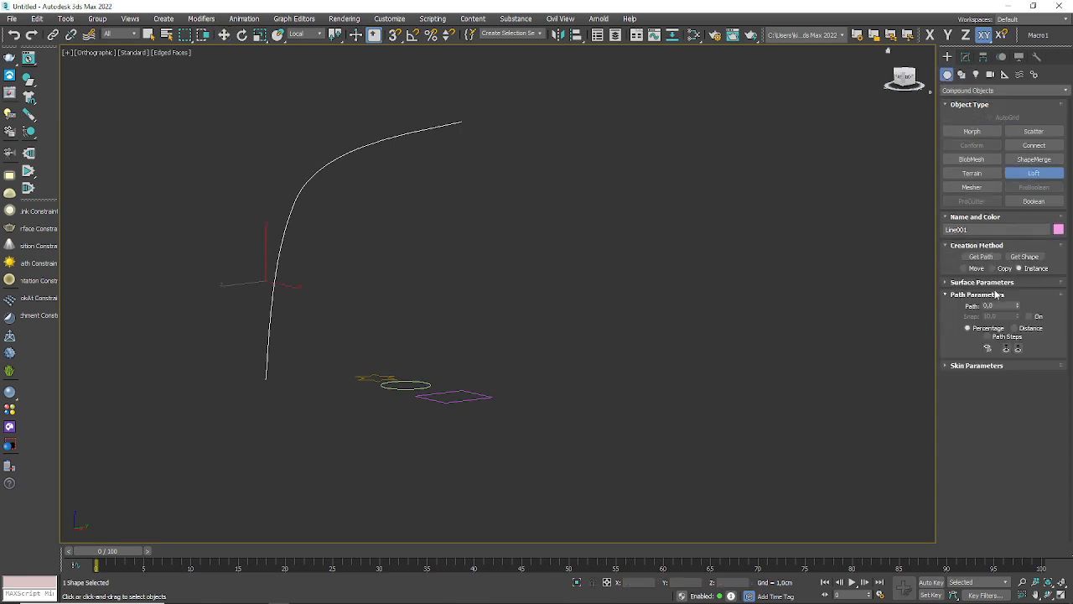
{"action": "left_click", "coordinate": [1026, 257]}
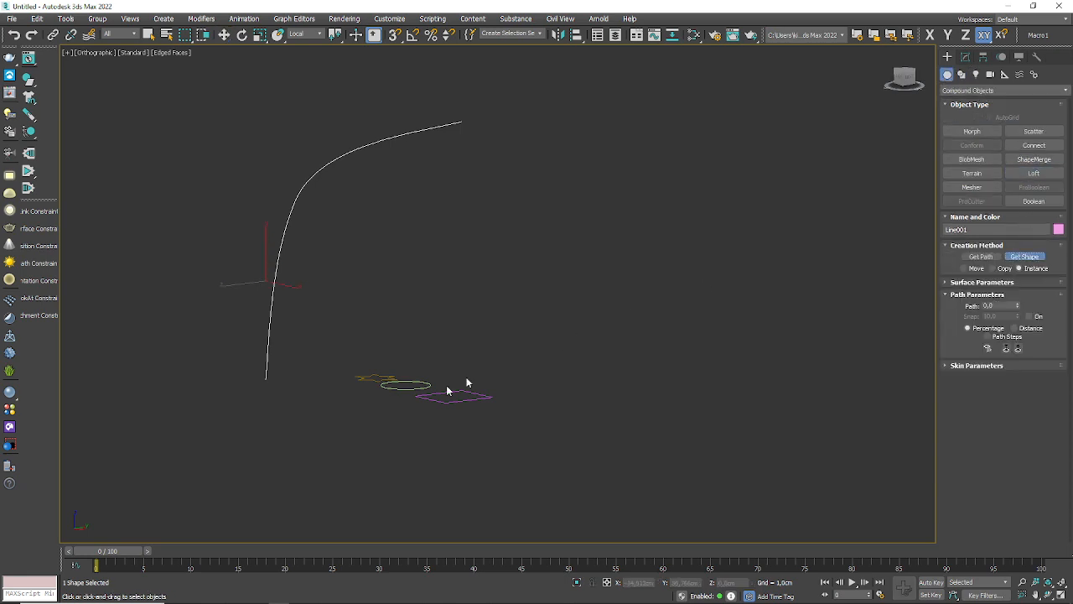
{"action": "left_click", "coordinate": [404, 389]}
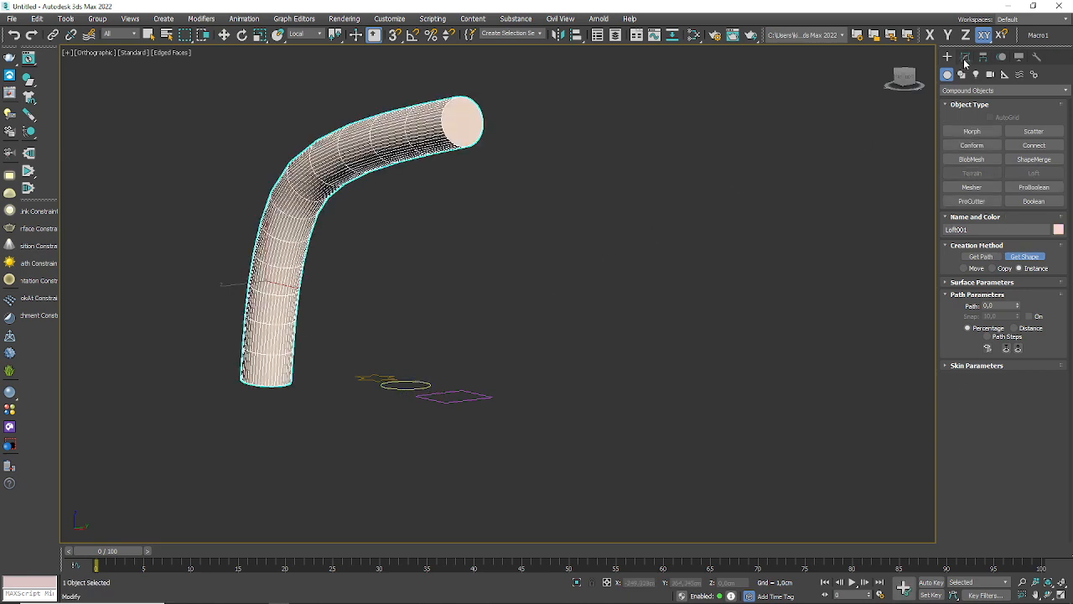
Step: Open the Scale deformation graph for the new circular loft and display its Y axis curve
{"action": "left_click", "coordinate": [965, 57]}
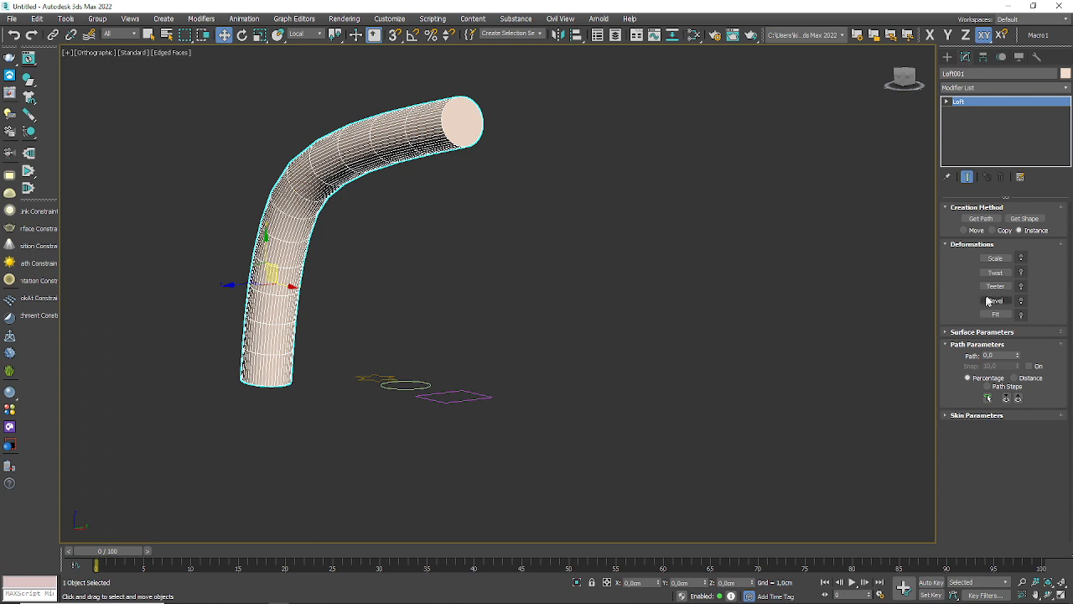
{"action": "left_click", "coordinate": [995, 258]}
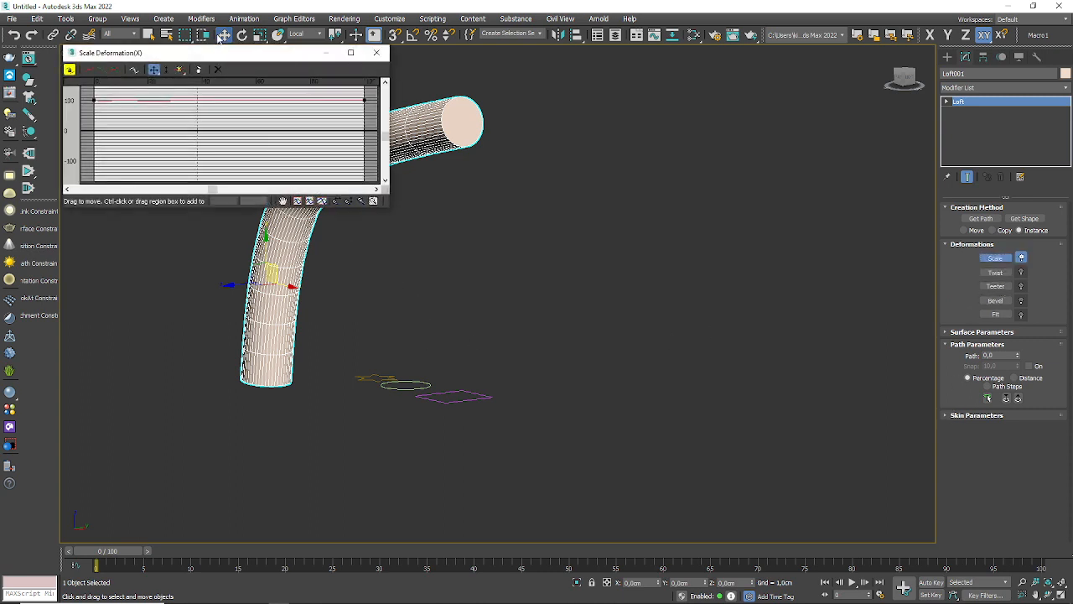
{"action": "left_click_drag", "start_coordinate": [229, 56], "coordinate": [519, 180]}
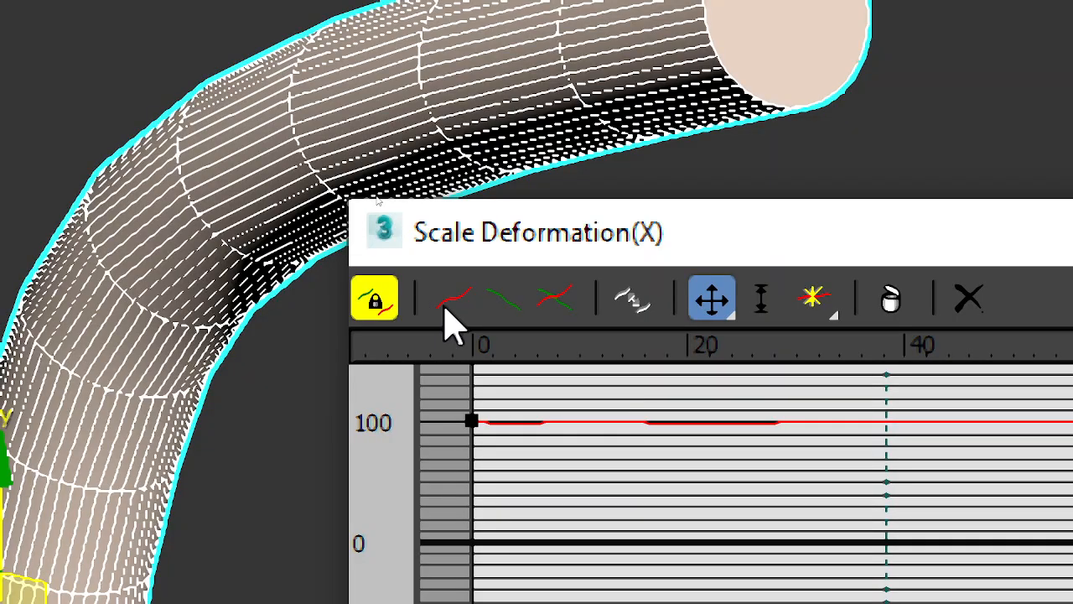
{"action": "left_click", "coordinate": [499, 303]}
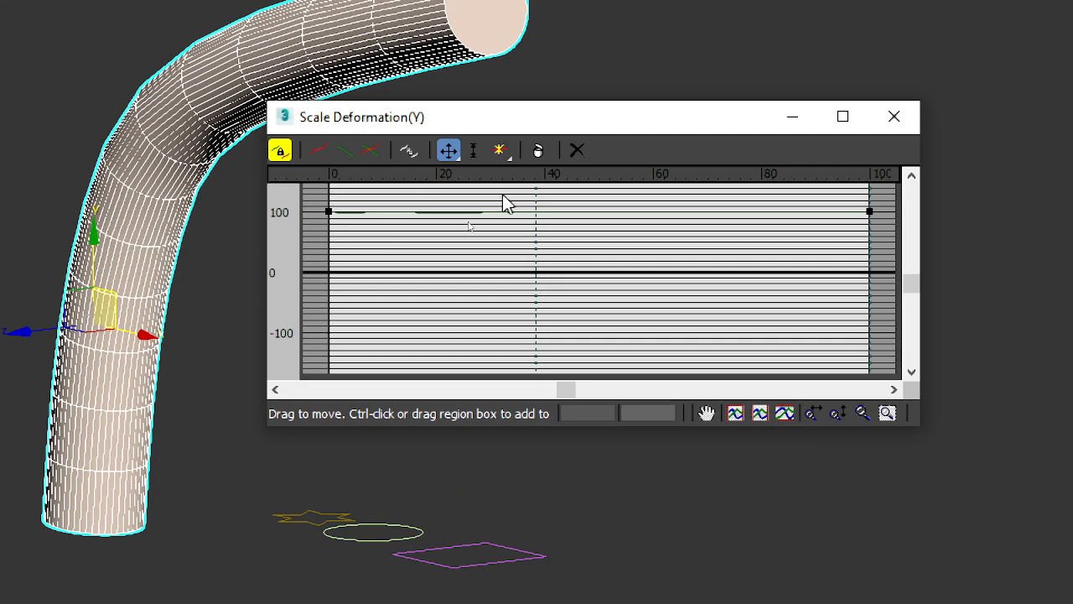
Step: Insert five control points on the scale curve at about 17, 27, 37, 53 and 65 percent along the path
{"action": "left_click", "coordinate": [500, 149]}
{"action": "left_click", "coordinate": [420, 212]}
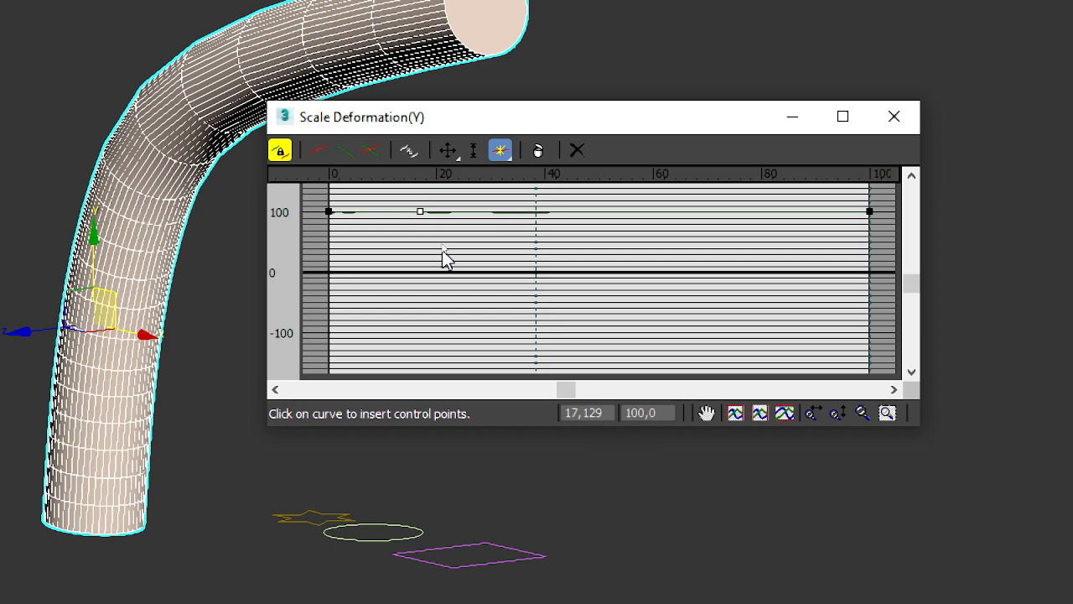
{"action": "left_click", "coordinate": [475, 211]}
{"action": "left_click", "coordinate": [529, 212]}
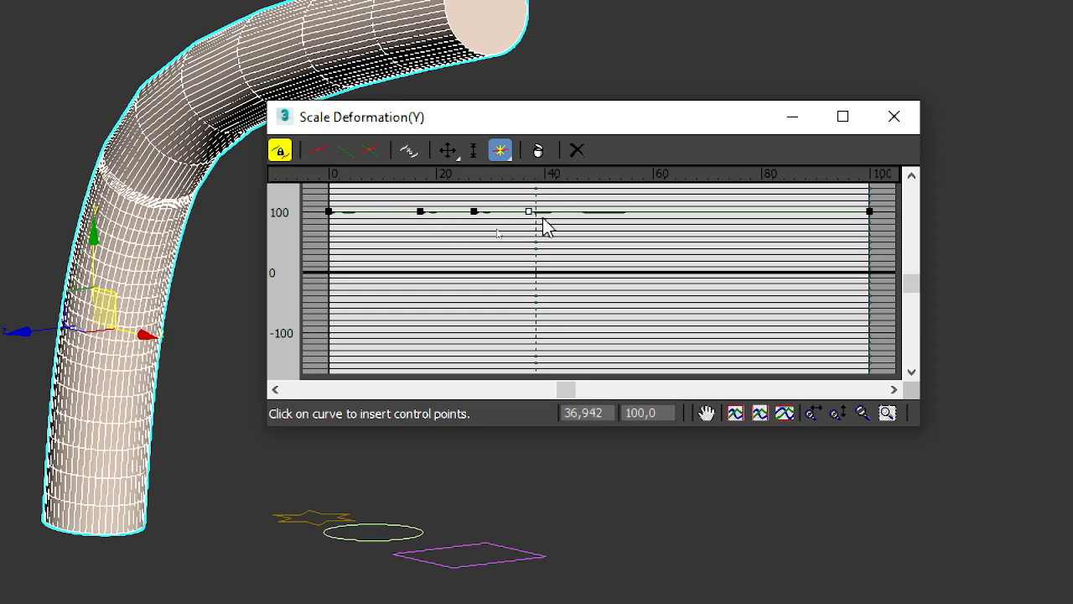
{"action": "left_click", "coordinate": [617, 211]}
{"action": "left_click", "coordinate": [678, 211]}
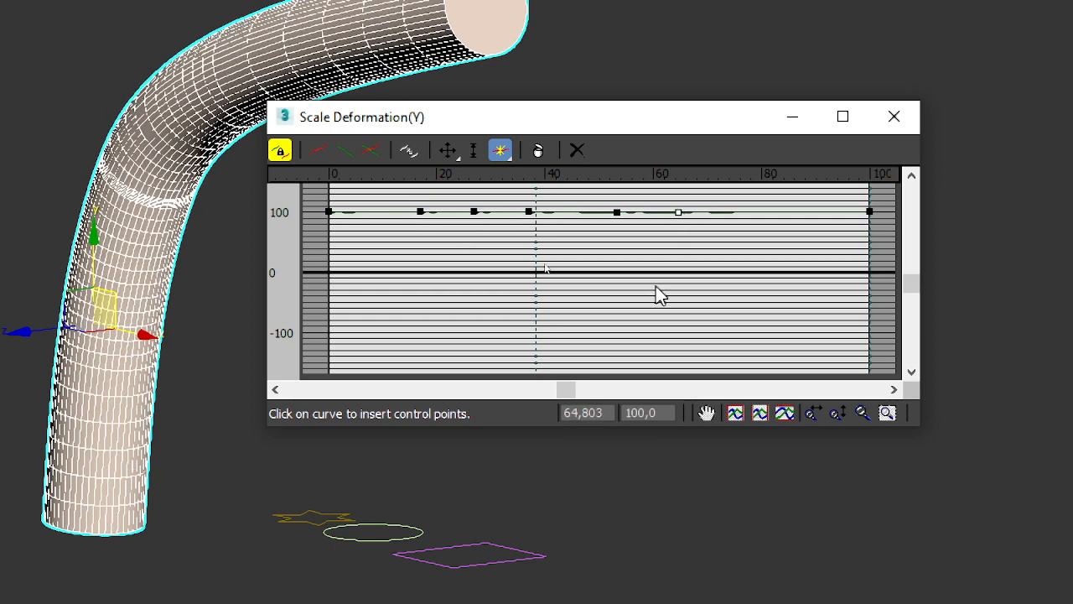
Step: Lower three scale curve control points to about 40 percent at 18, about 47 percent at 42 and about 52 percent at 64 along the path
{"action": "left_click", "coordinate": [448, 150]}
{"action": "left_click_drag", "start_coordinate": [424, 217], "coordinate": [424, 248]}
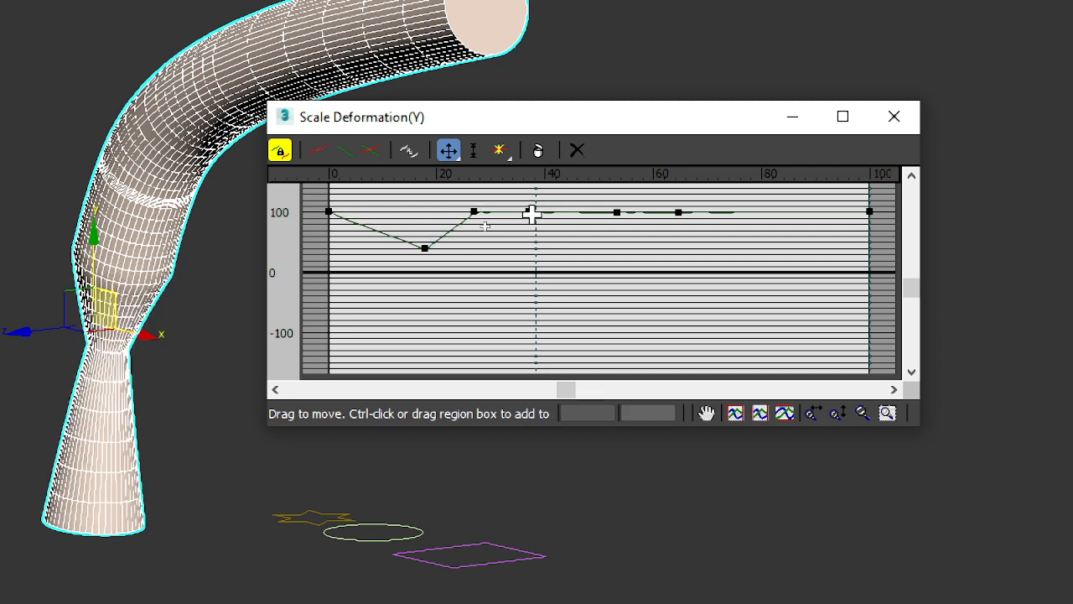
{"action": "left_click_drag", "start_coordinate": [530, 212], "coordinate": [557, 243]}
{"action": "left_click_drag", "start_coordinate": [681, 215], "coordinate": [679, 243]}
Step: Insert another control point between the 64 percent point and the path's end, moving it to about 67 along the path and 117 percent scale
{"action": "left_click", "coordinate": [500, 150]}
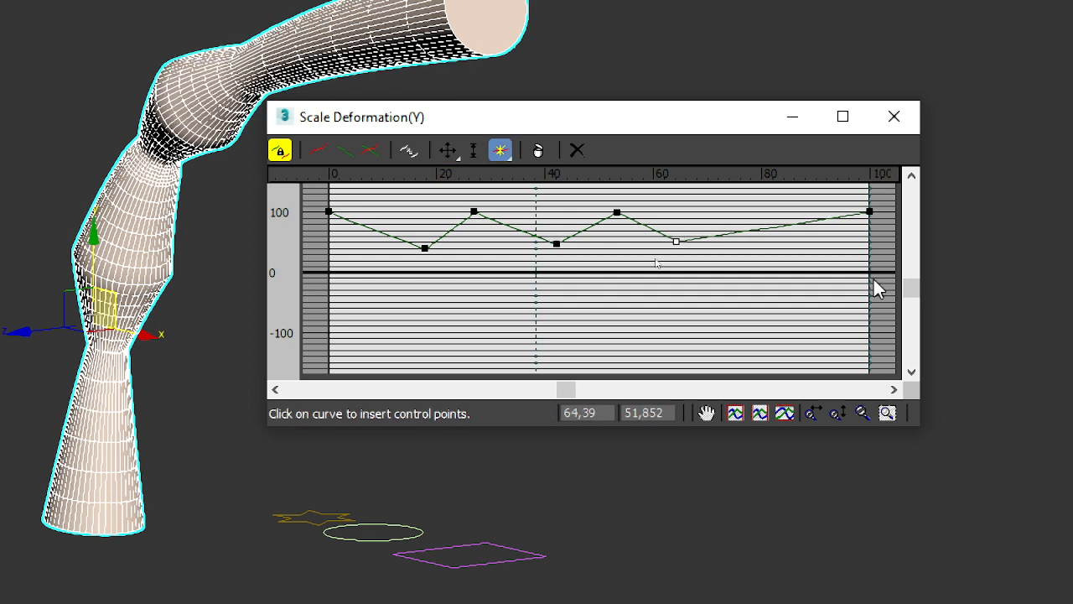
{"action": "left_click", "coordinate": [767, 227]}
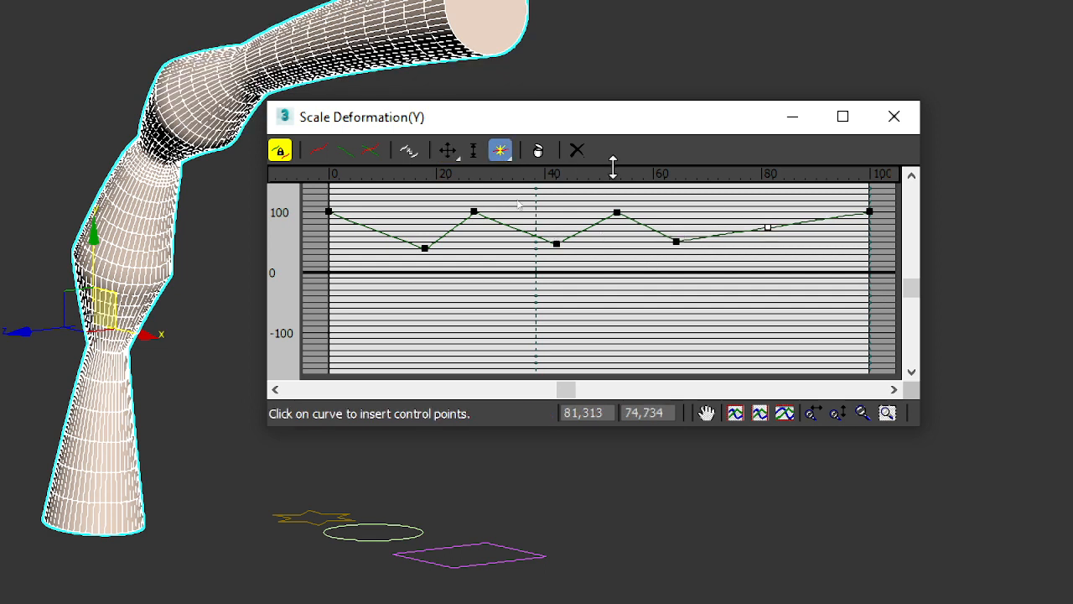
{"action": "left_click", "coordinate": [447, 150]}
{"action": "left_click_drag", "start_coordinate": [763, 225], "coordinate": [692, 201]}
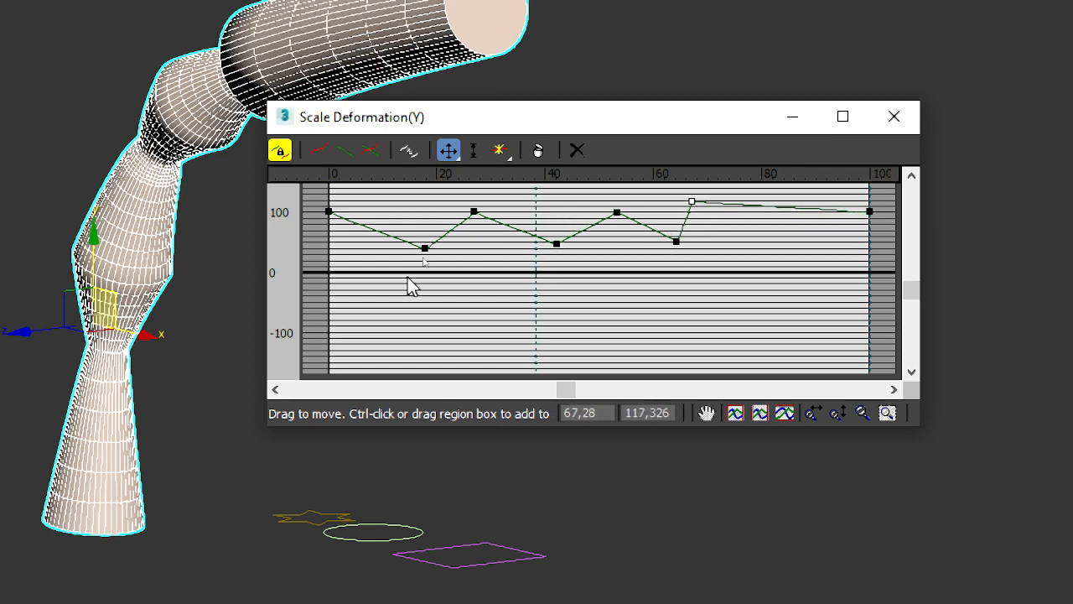
Step: Convert all six interior control points of the scale curve to smooth Bezier points
{"action": "left_click_drag", "start_coordinate": [407, 283], "coordinate": [747, 197]}
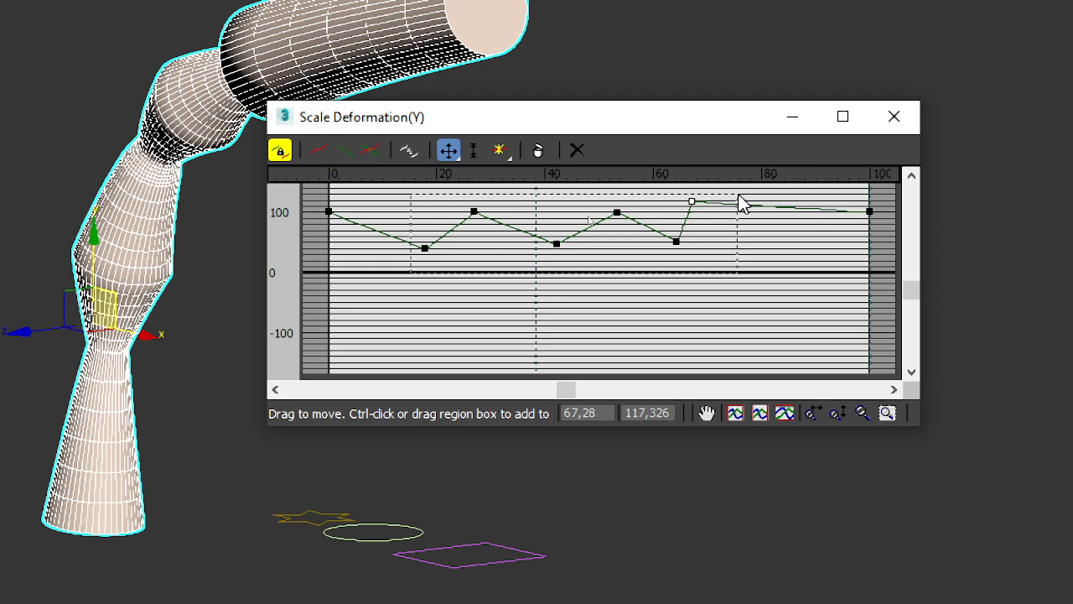
{"action": "right_click", "coordinate": [683, 238]}
{"action": "left_click", "coordinate": [738, 304]}
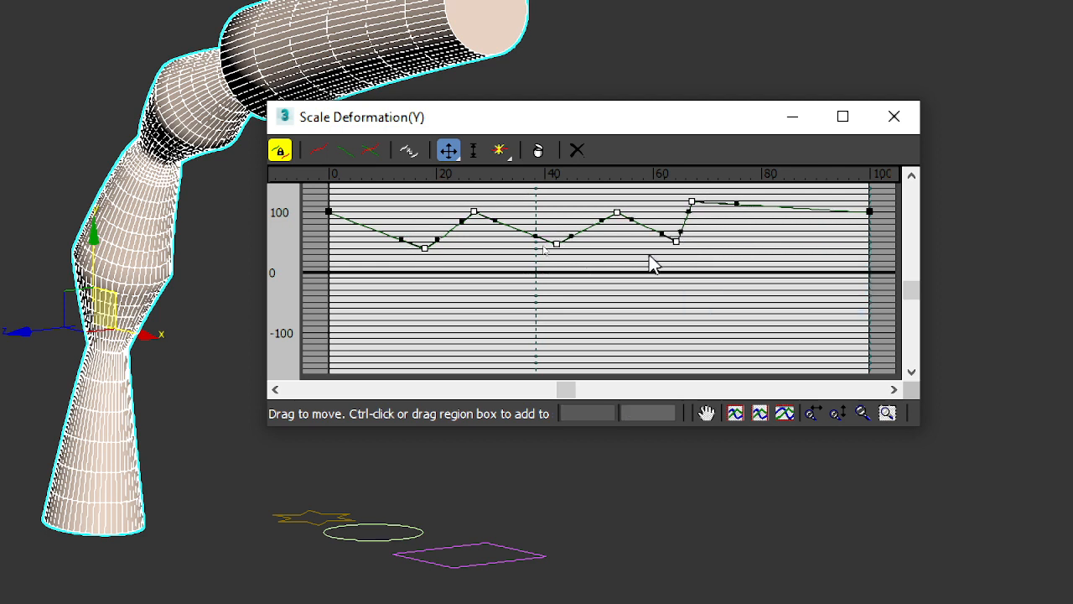
{"action": "right_click", "coordinate": [677, 240]}
{"action": "left_click", "coordinate": [729, 278]}
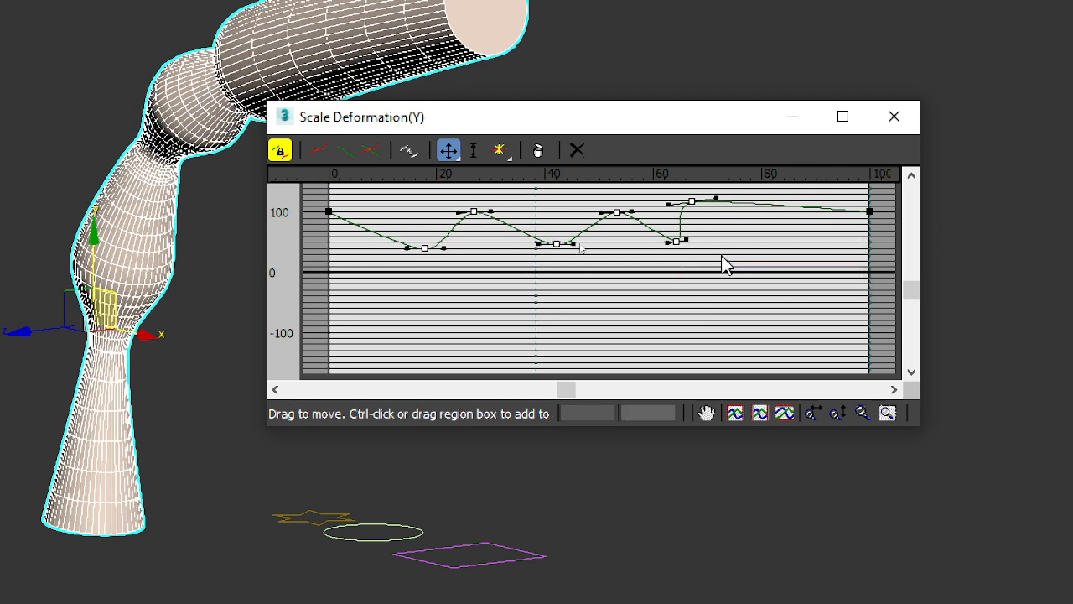
Step: Tilt and lengthen the Bezier handles of the control point at about 64 percent along the path, then close the deformation graph
{"action": "left_click", "coordinate": [719, 247]}
{"action": "left_click", "coordinate": [678, 242]}
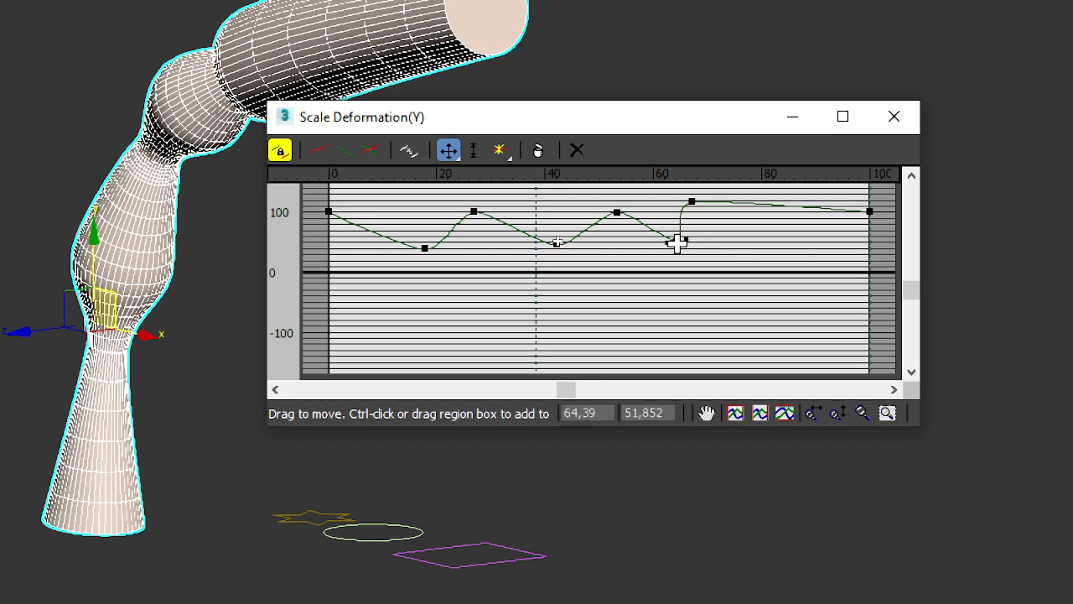
{"action": "left_click_drag", "start_coordinate": [664, 248], "coordinate": [654, 254]}
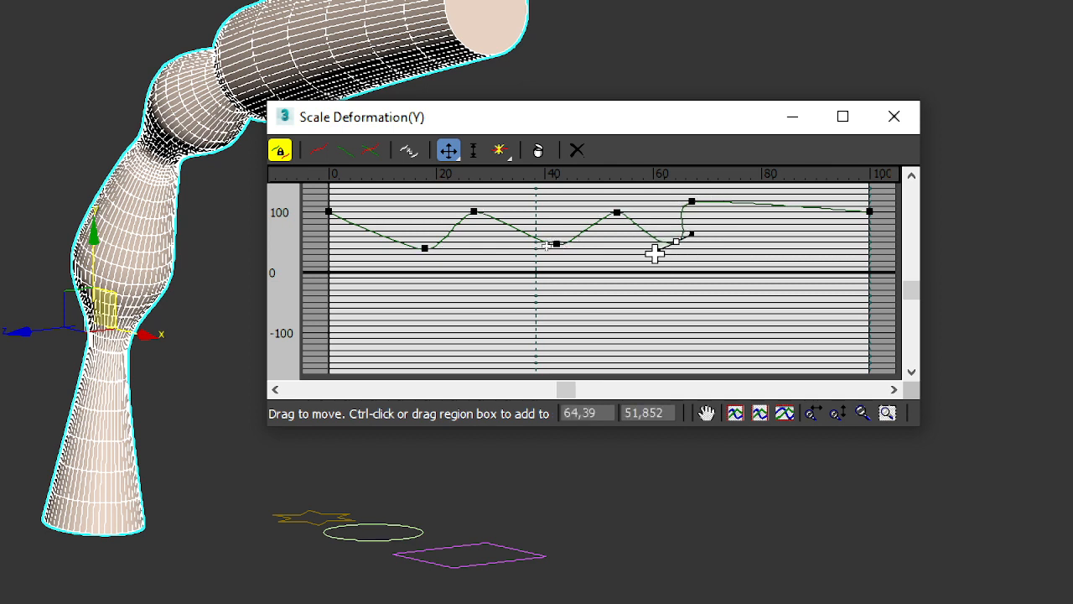
{"action": "left_click", "coordinate": [894, 117]}
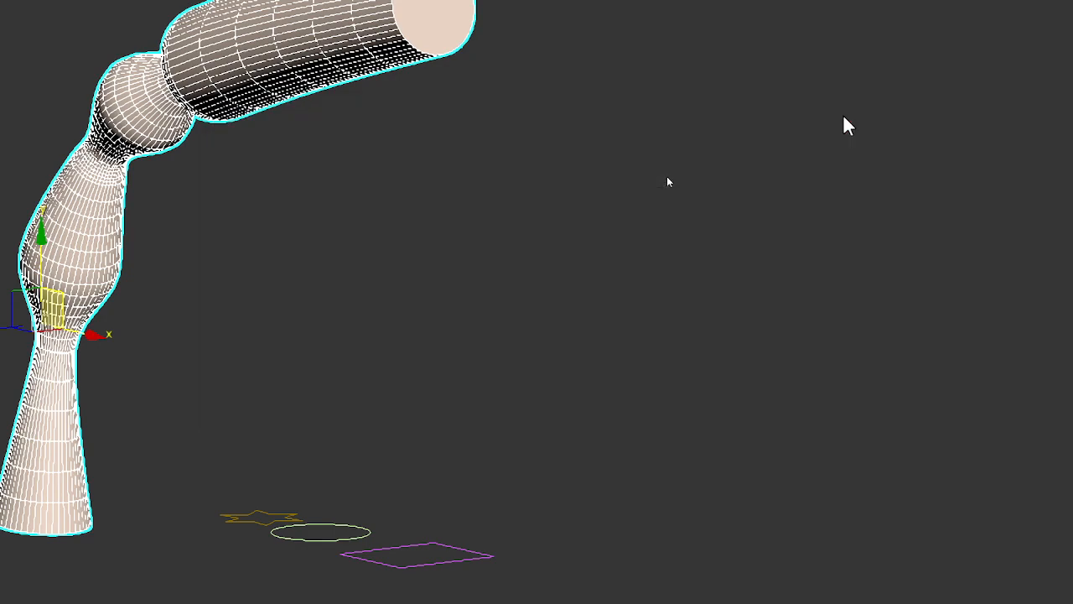
Step: Examine the scaled loft's bulges and narrowings from several angles
{"action": "scroll", "coordinate": [222, 198], "scroll_direction": "up", "scroll_amount": 3}
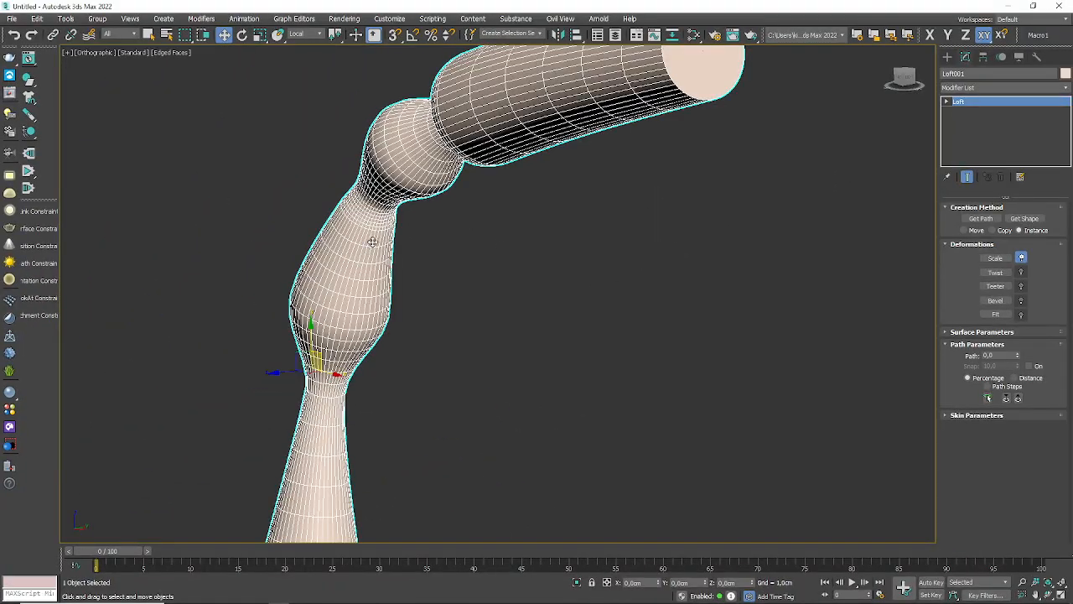
{"action": "middle_click_drag", "start_coordinate": [373, 241], "coordinate": [542, 334], "text": "alt"}
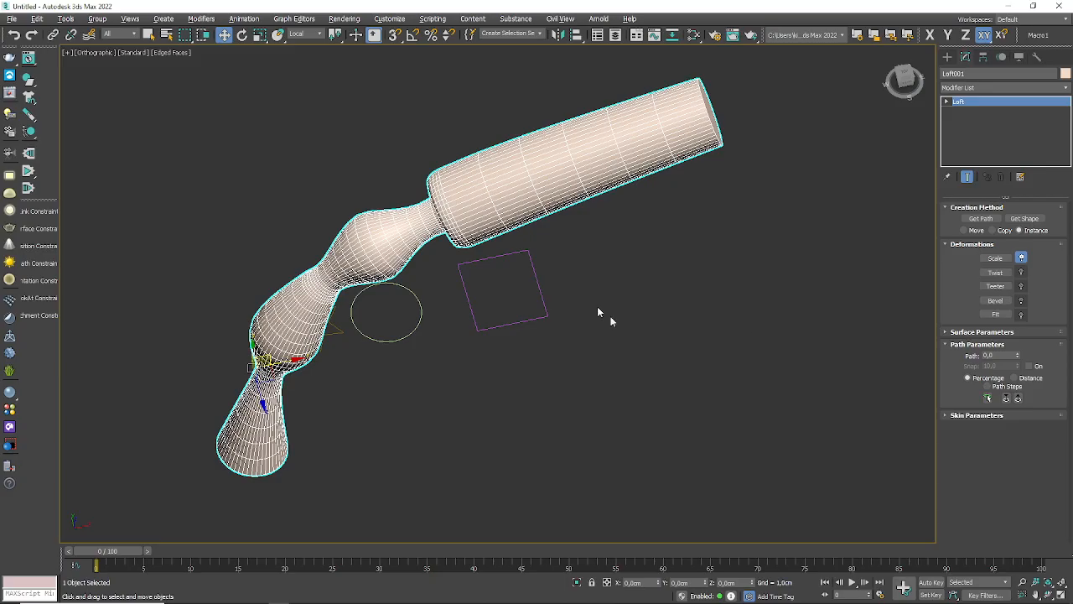
{"action": "middle_click_drag", "start_coordinate": [537, 353], "coordinate": [430, 283], "text": "alt"}
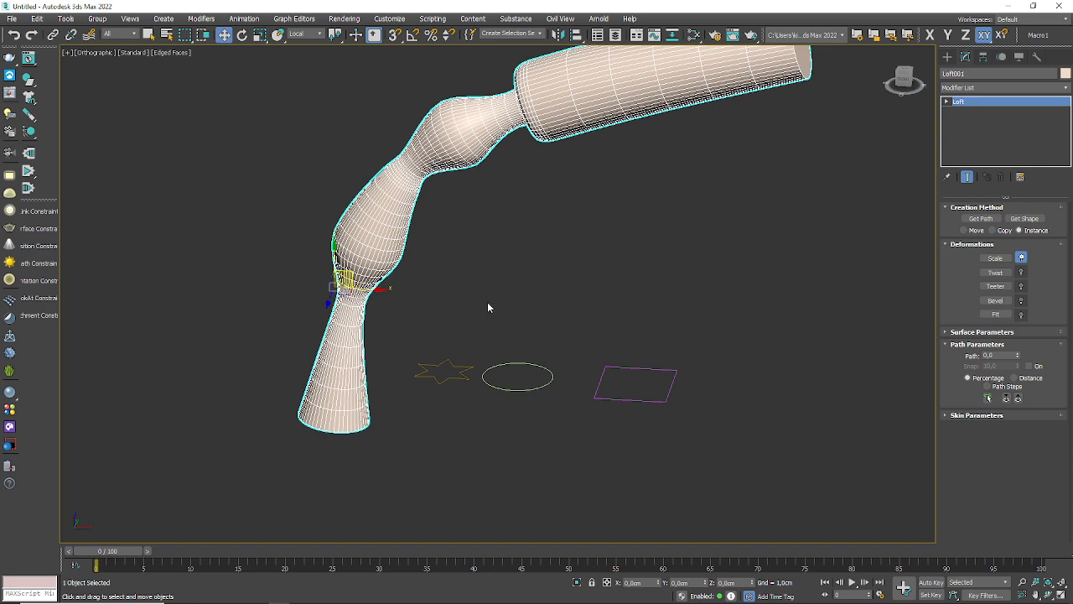
{"action": "scroll", "coordinate": [434, 255], "scroll_direction": "up", "scroll_amount": 3}
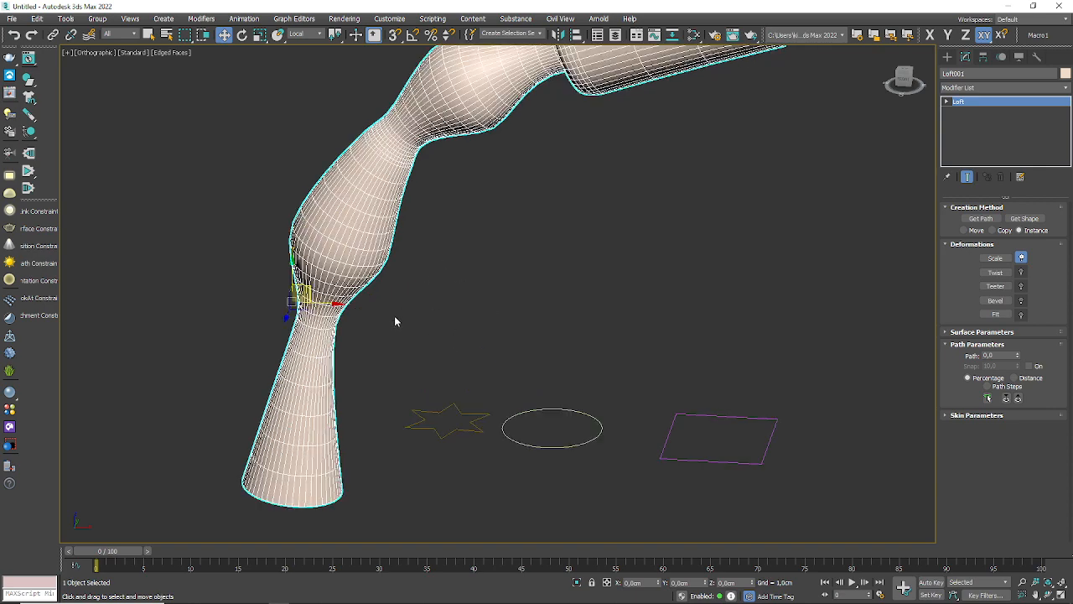
{"action": "scroll", "coordinate": [395, 322], "scroll_direction": "down", "scroll_amount": 3}
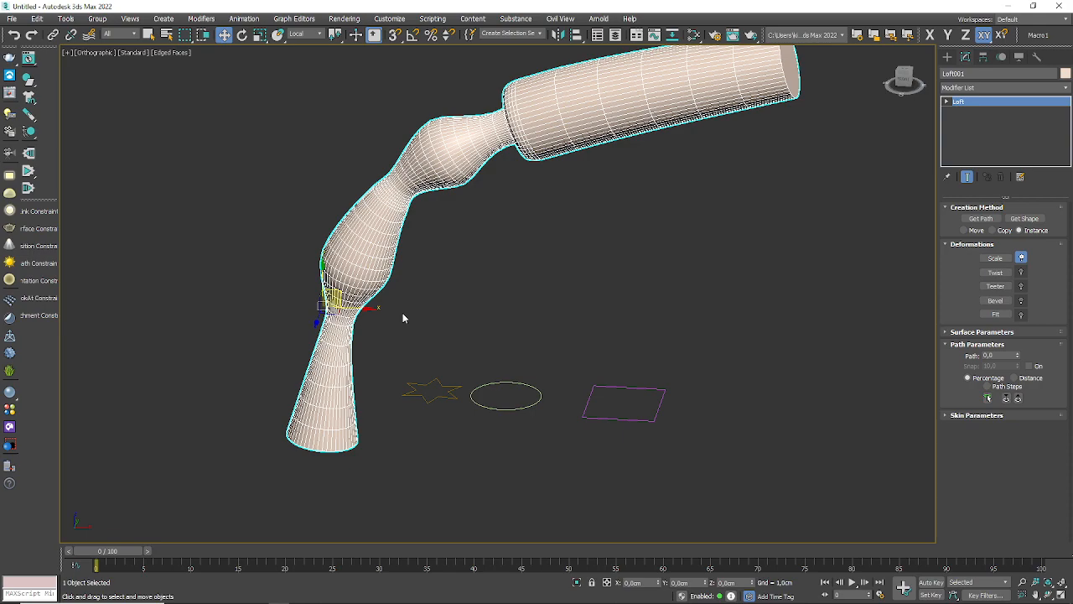
{"action": "mouse_move", "coordinate": [402, 318]}
{"action": "middle_mouse_down", "text": "alt"}
{"action": "mouse_move", "coordinate": [475, 343]}
{"action": "mouse_move", "coordinate": [473, 257]}
{"action": "mouse_move", "coordinate": [427, 299]}
{"action": "mouse_move", "coordinate": [425, 335]}
{"action": "mouse_move", "coordinate": [421, 323]}
{"action": "middle_mouse_up", "text": "alt"}
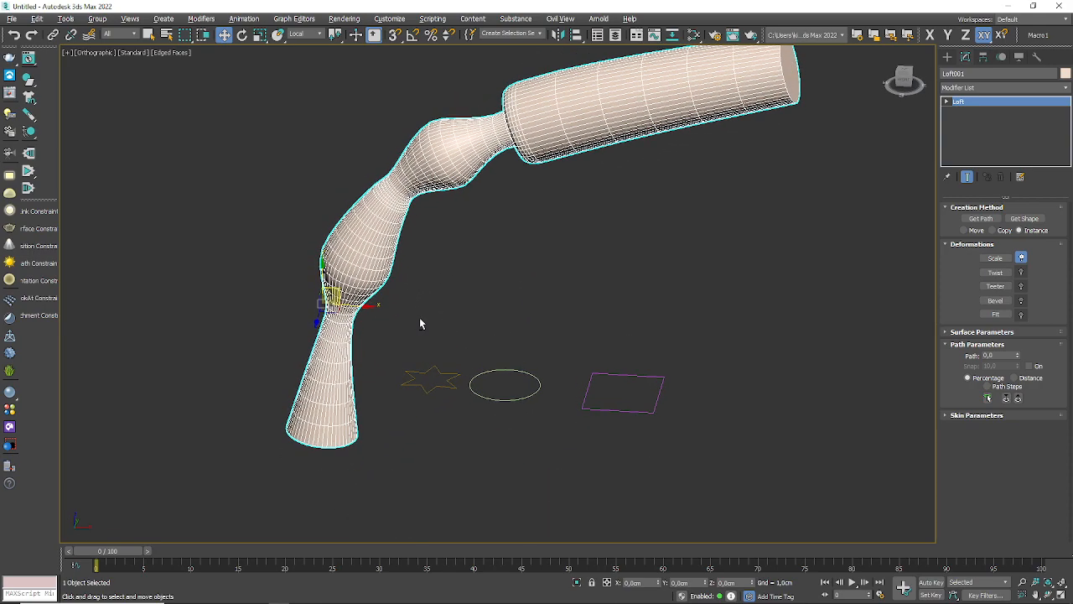
{"action": "middle_click_drag", "start_coordinate": [512, 289], "coordinate": [419, 369], "text": "alt"}
Step: Reopen the loft's Scale deformation graph, turn off symmetrical axes and display the X axis curve
{"action": "left_click", "coordinate": [995, 258]}
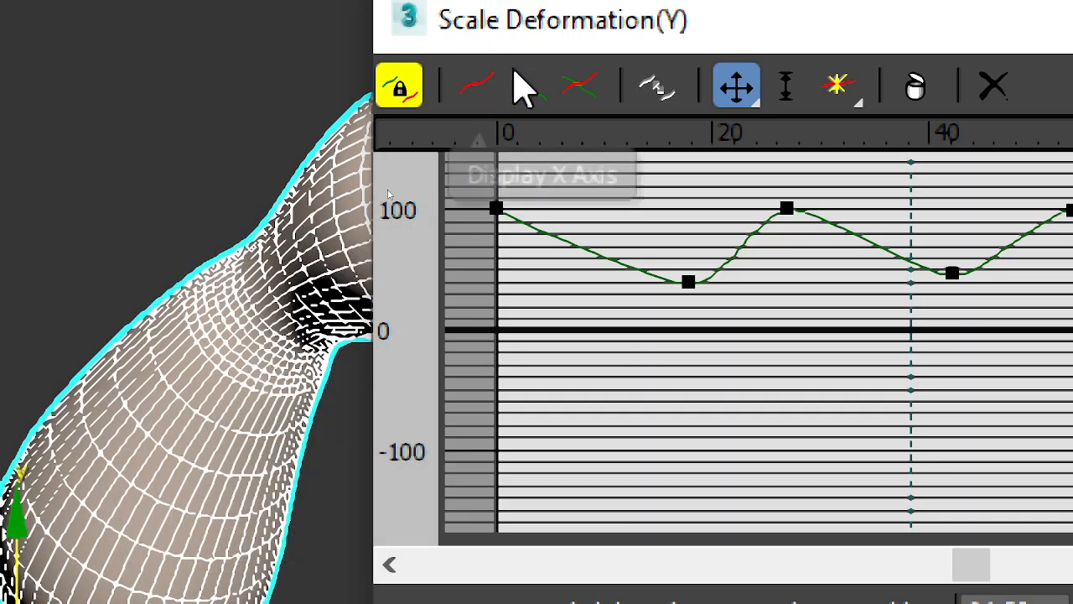
{"action": "left_click", "coordinate": [398, 102]}
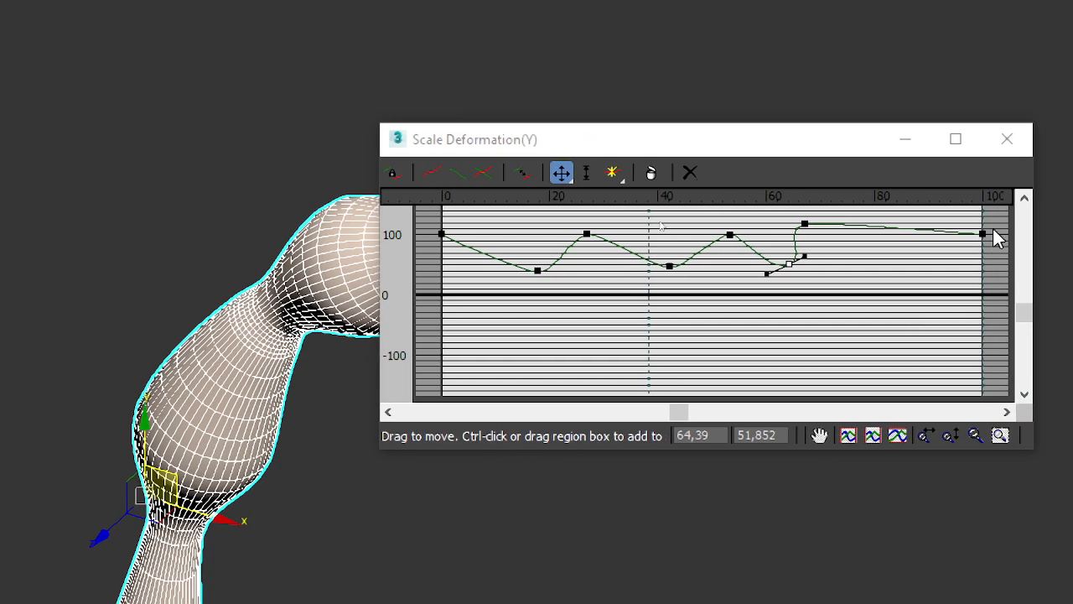
{"action": "left_click_drag", "start_coordinate": [998, 222], "coordinate": [427, 354]}
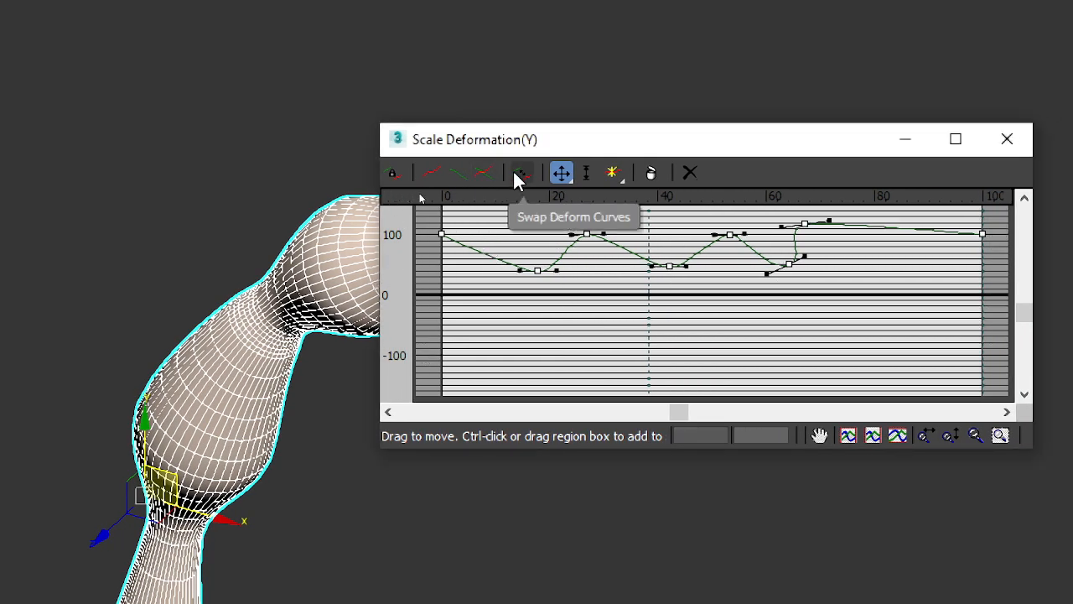
{"action": "left_click", "coordinate": [432, 173]}
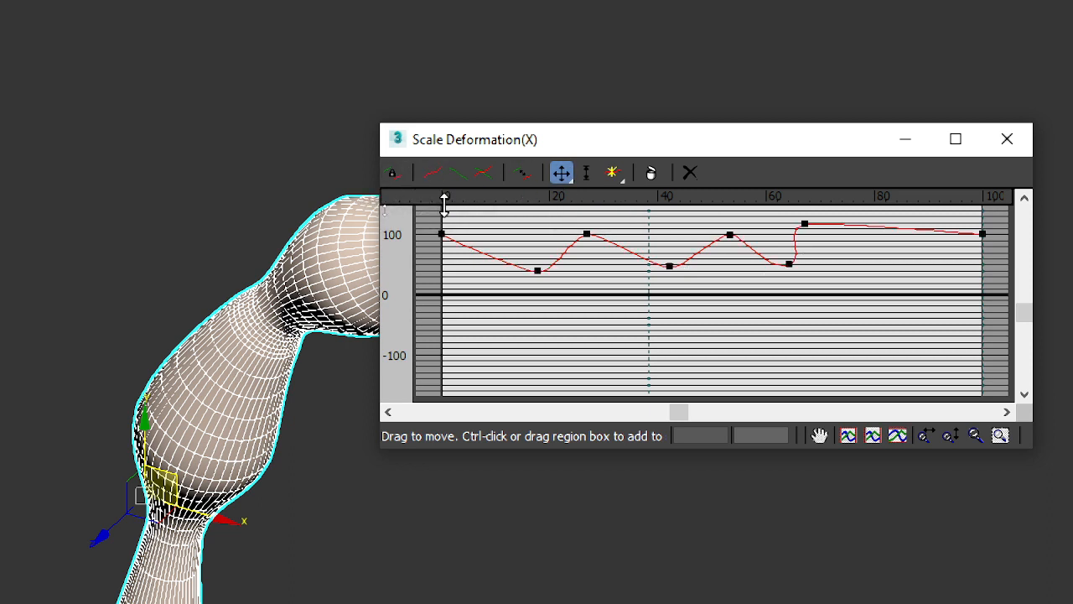
Step: Delete the six interior control points from the X axis scale curve, compare it with the Y axis curve and close the graph
{"action": "left_click_drag", "start_coordinate": [519, 286], "coordinate": [863, 211]}
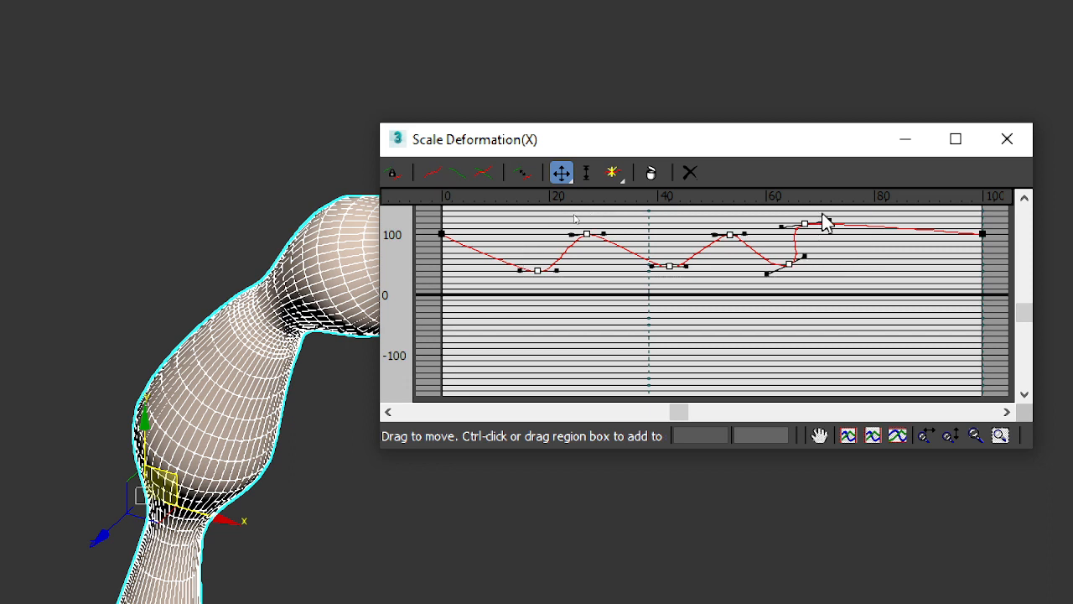
{"action": "left_click", "coordinate": [654, 171]}
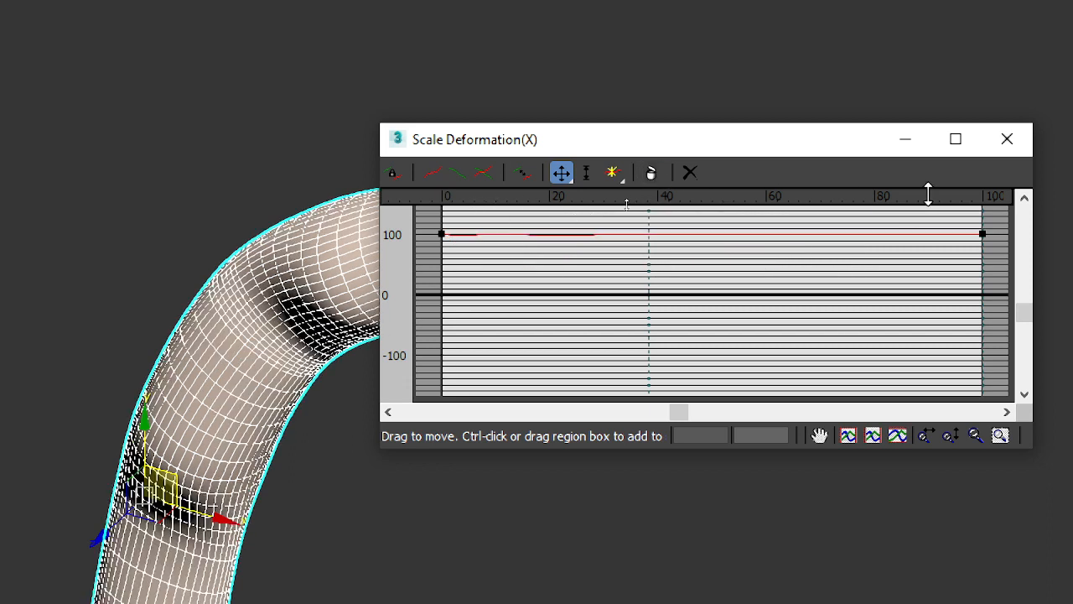
{"action": "left_click", "coordinate": [460, 176]}
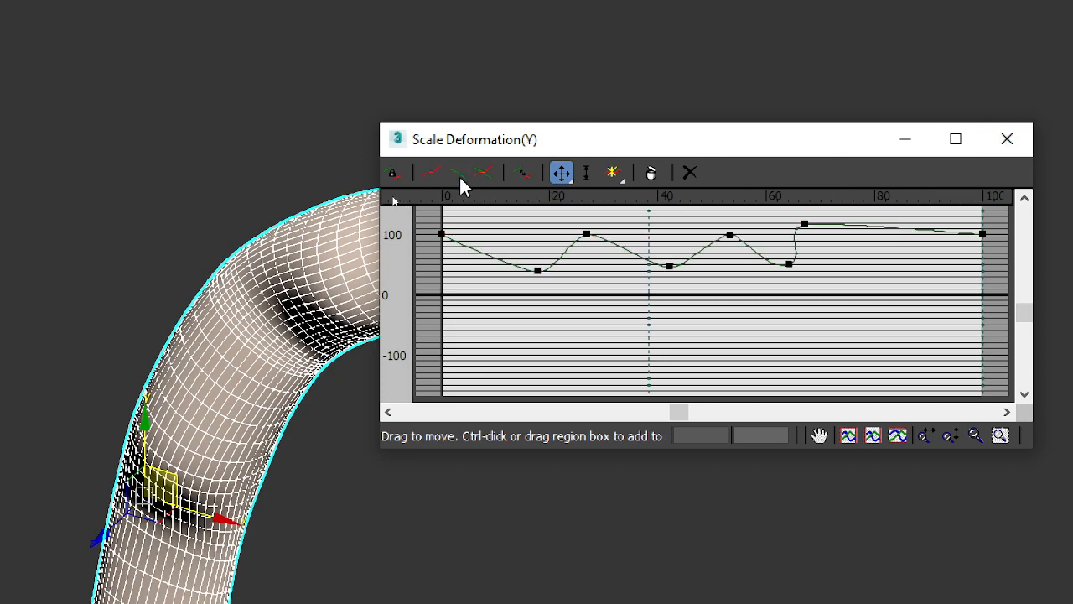
{"action": "left_click", "coordinate": [438, 174]}
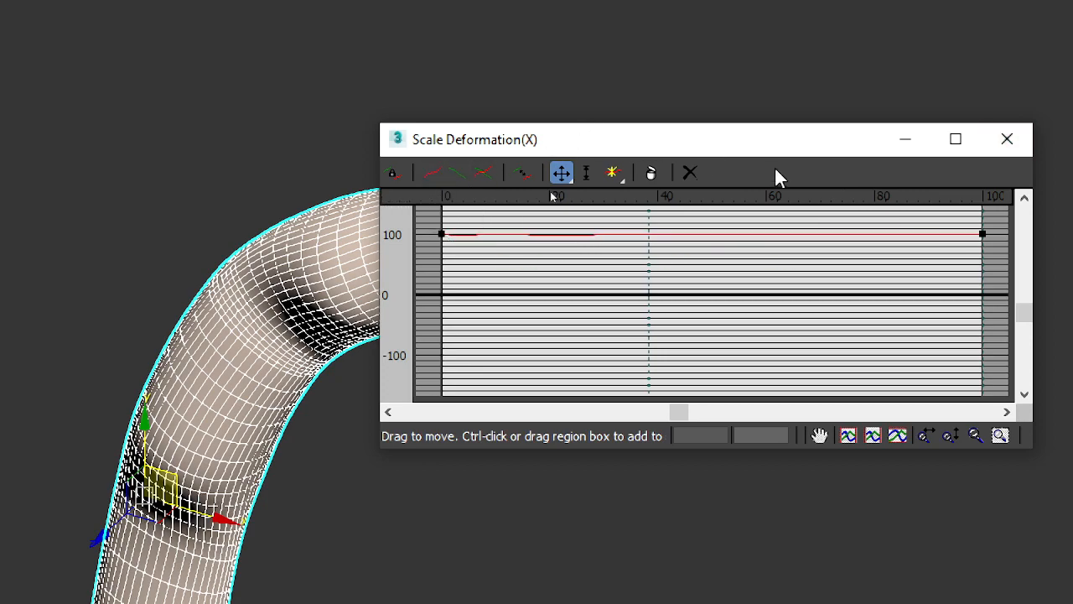
{"action": "left_click", "coordinate": [1007, 138]}
Step: Examine the loft from the front, side and above to compare its deformation along each axis
{"action": "scroll", "coordinate": [393, 290], "scroll_direction": "up", "scroll_amount": 3}
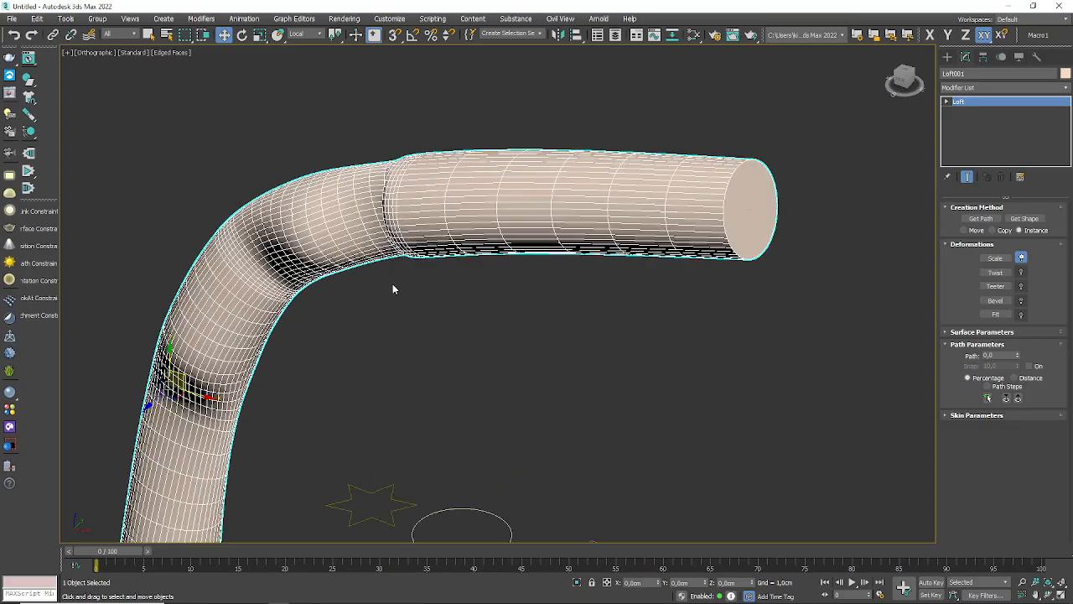
{"action": "middle_click_drag", "start_coordinate": [393, 288], "coordinate": [464, 247], "text": "alt"}
{"action": "scroll", "coordinate": [334, 361], "scroll_direction": "down", "scroll_amount": 5}
{"action": "scroll", "coordinate": [404, 294], "scroll_direction": "up", "scroll_amount": 4}
{"action": "middle_click_drag", "start_coordinate": [396, 298], "coordinate": [509, 209]}
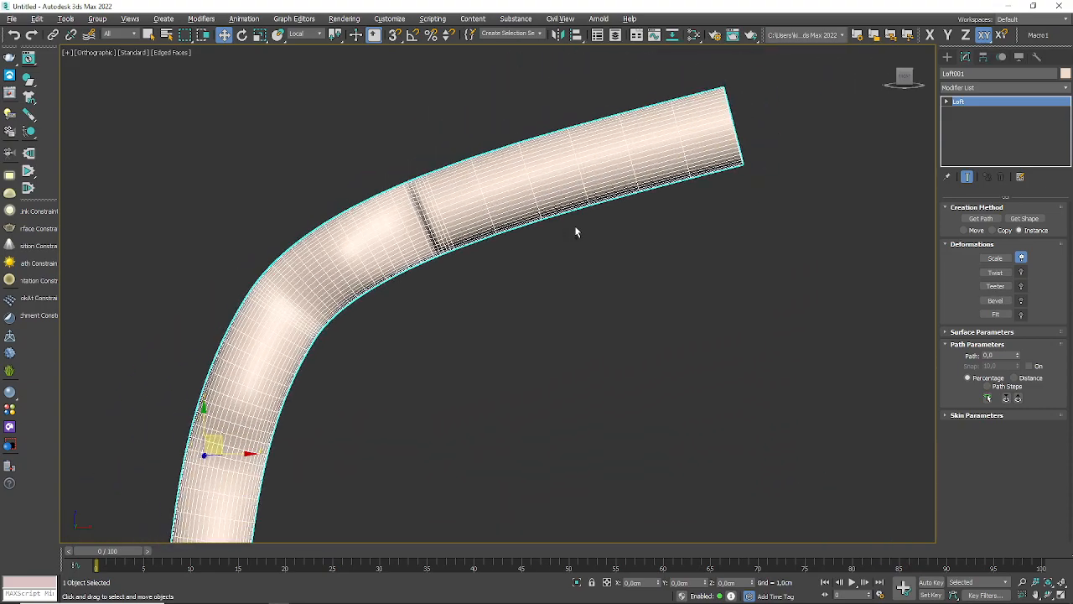
{"action": "middle_click_drag", "start_coordinate": [576, 232], "coordinate": [524, 241], "text": "alt"}
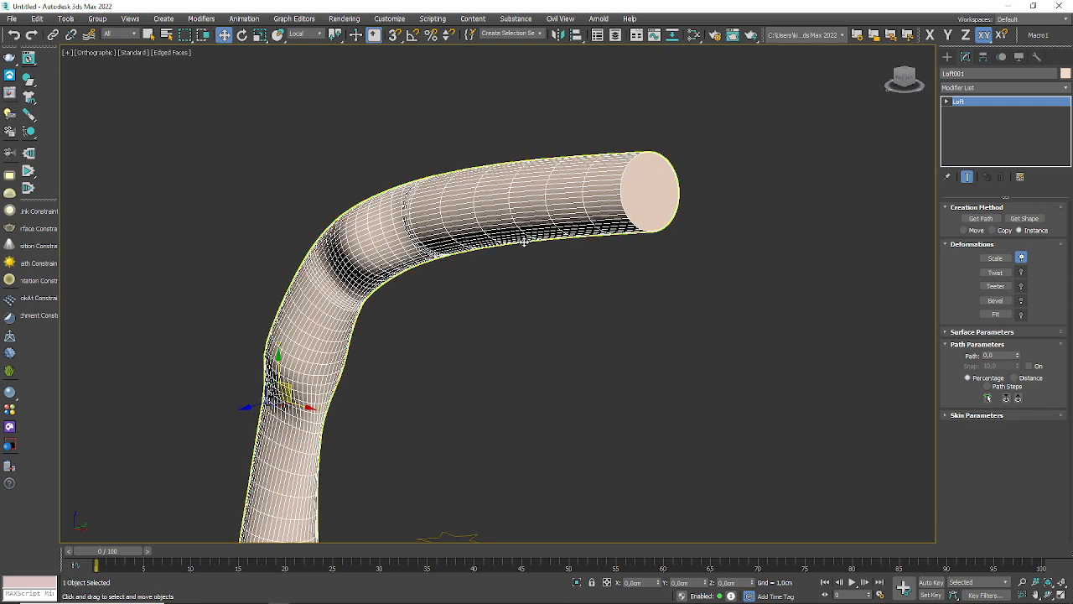
{"action": "scroll", "coordinate": [524, 241], "scroll_direction": "down", "scroll_amount": 3}
{"action": "middle_click_drag", "start_coordinate": [523, 305], "coordinate": [520, 346], "text": "alt"}
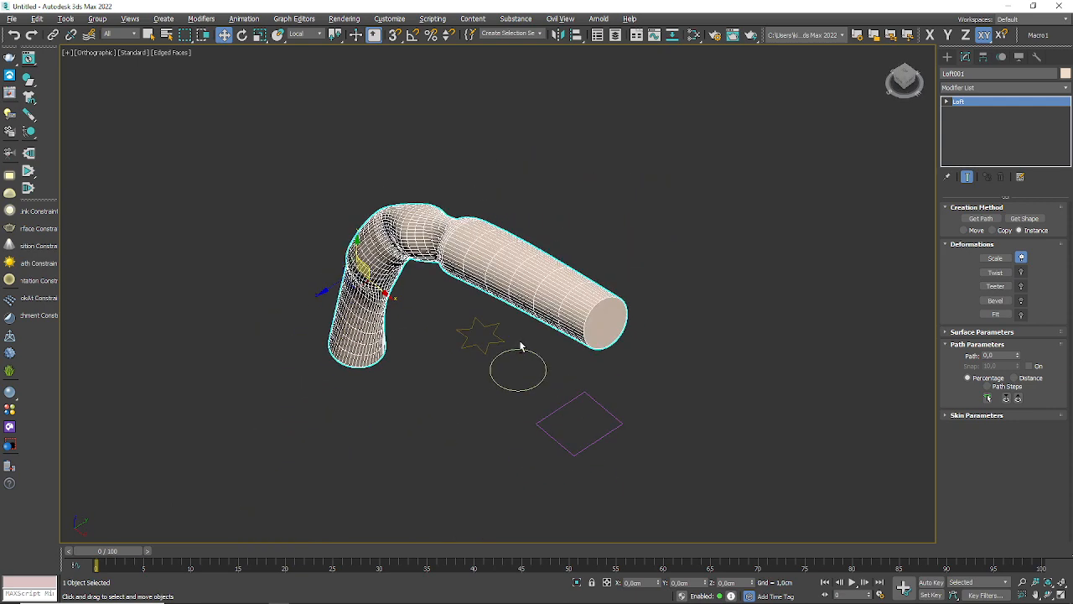
{"action": "scroll", "coordinate": [671, 284], "scroll_direction": "up", "scroll_amount": 2}
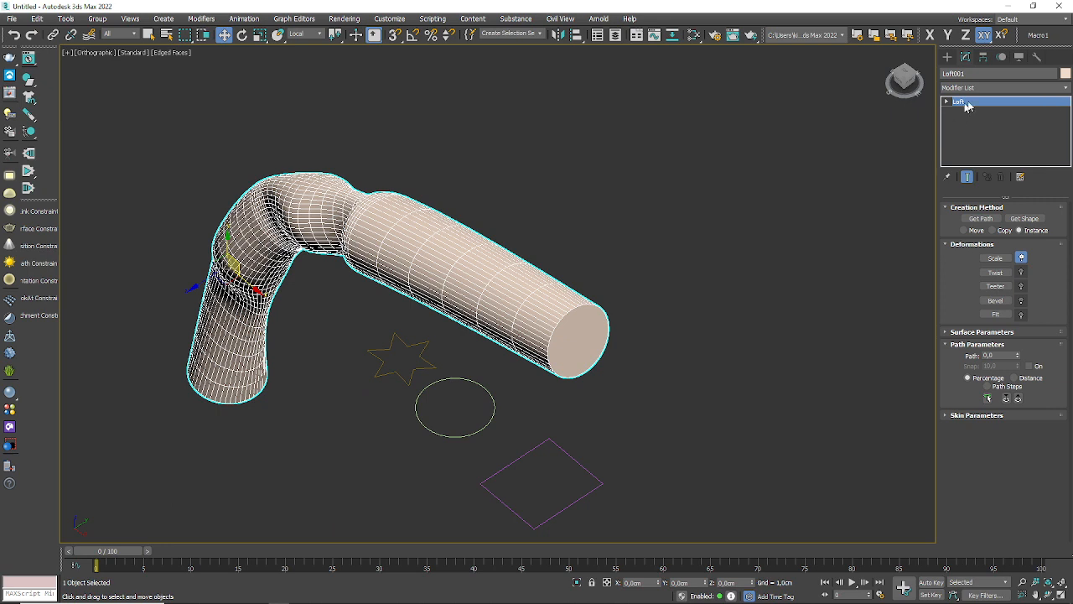
{"action": "left_click", "coordinate": [972, 104]}
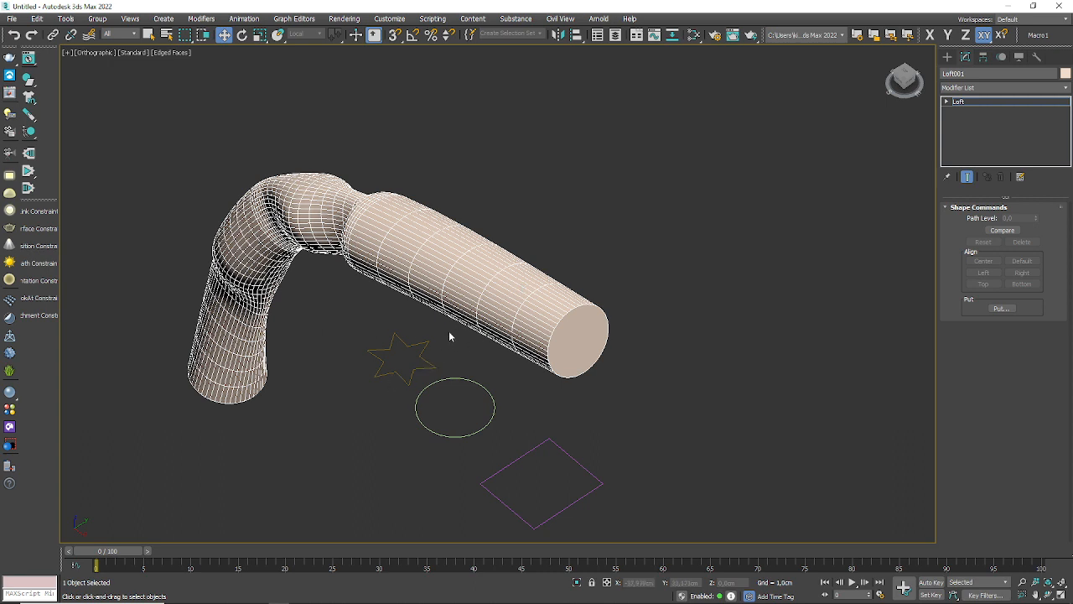
{"action": "right_click", "coordinate": [436, 260]}
{"action": "left_click", "coordinate": [946, 101]}
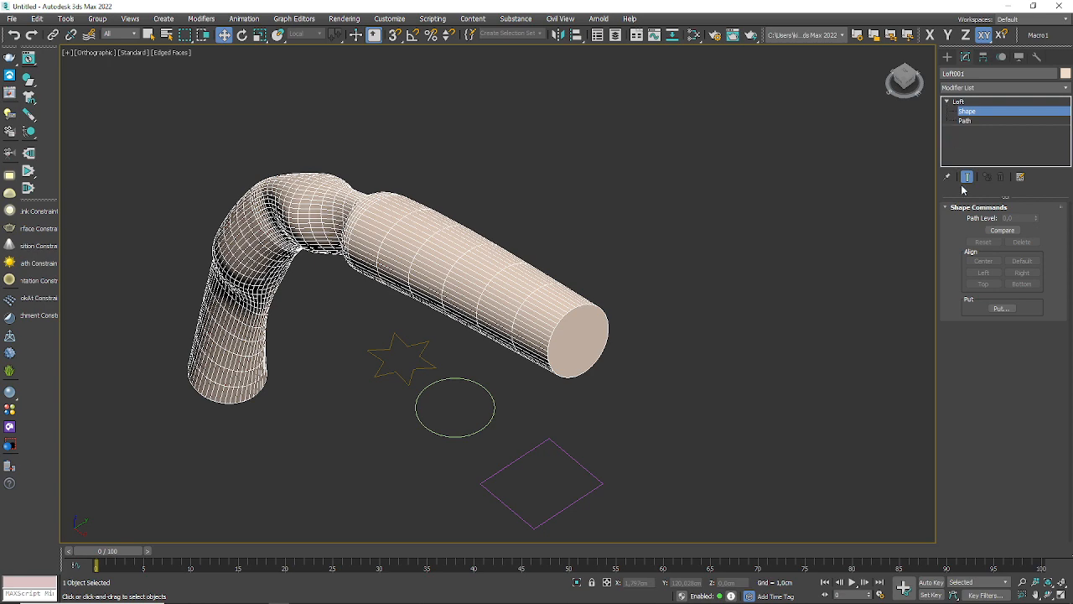
{"action": "left_click", "coordinate": [969, 112]}
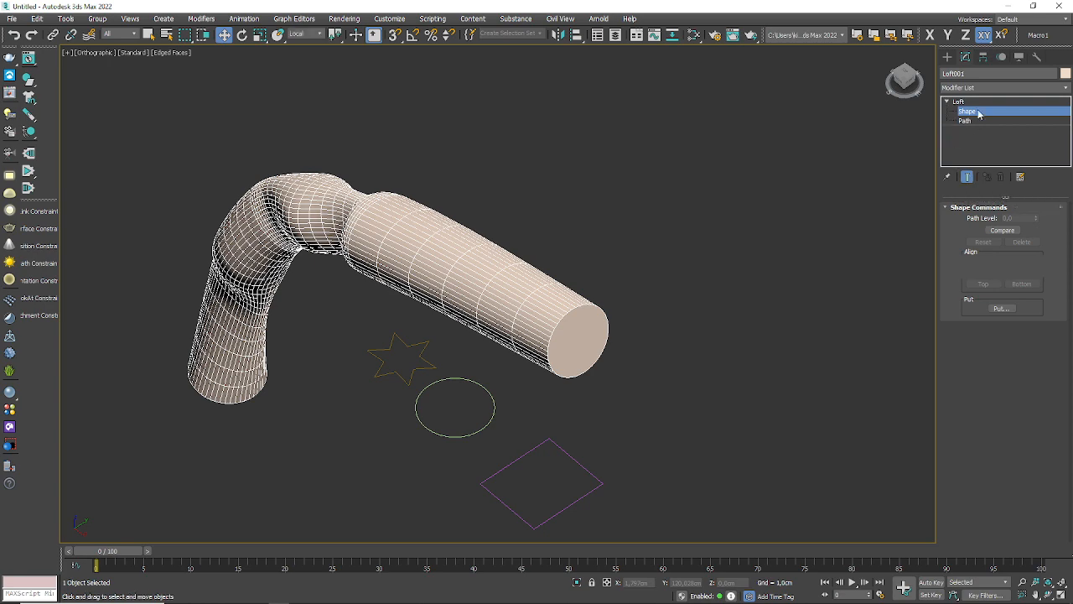
Step: Delete the loft object and the remaining path, star, circle and rectangle splines to empty the scene
{"action": "left_click", "coordinate": [640, 179]}
{"action": "left_click", "coordinate": [446, 294]}
{"action": "key", "text": "Delete"}
{"action": "scroll", "coordinate": [445, 294], "scroll_direction": "down", "scroll_amount": 4}
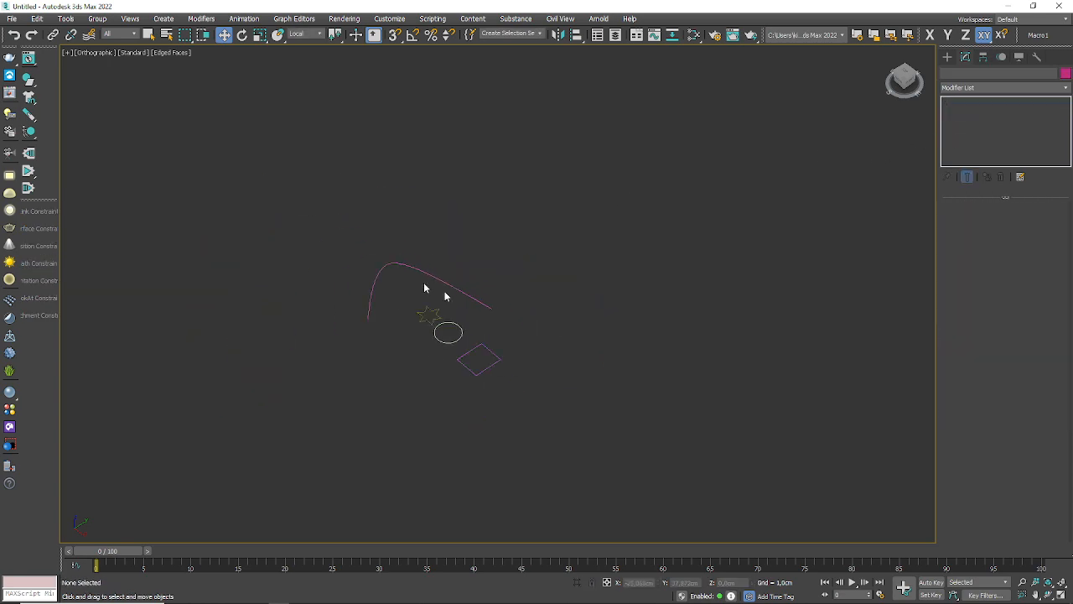
{"action": "left_click_drag", "start_coordinate": [724, 473], "coordinate": [724, 473]}
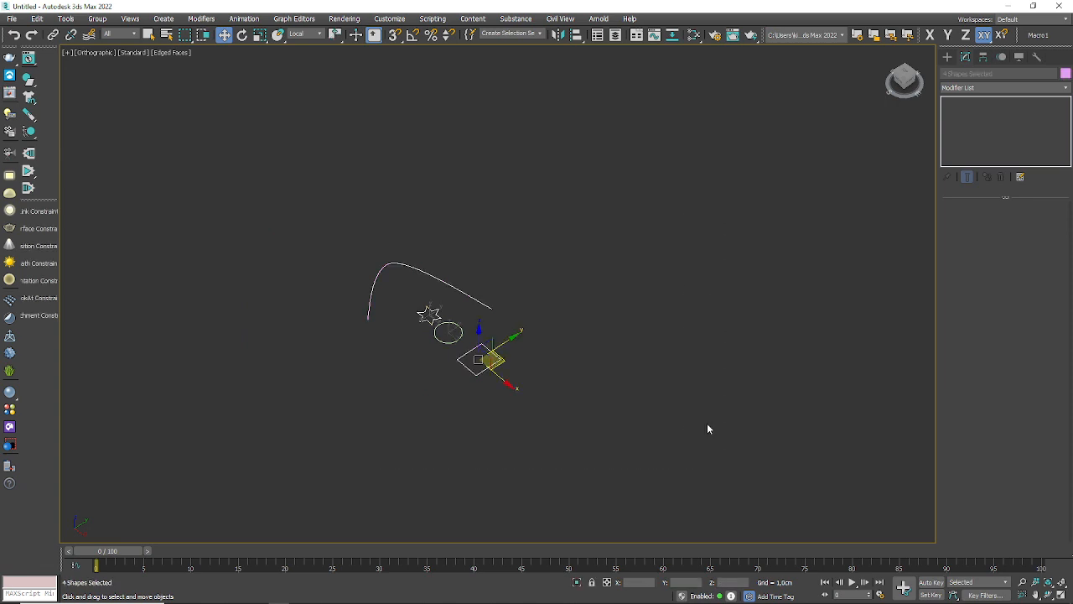
{"action": "key", "text": "Delete"}
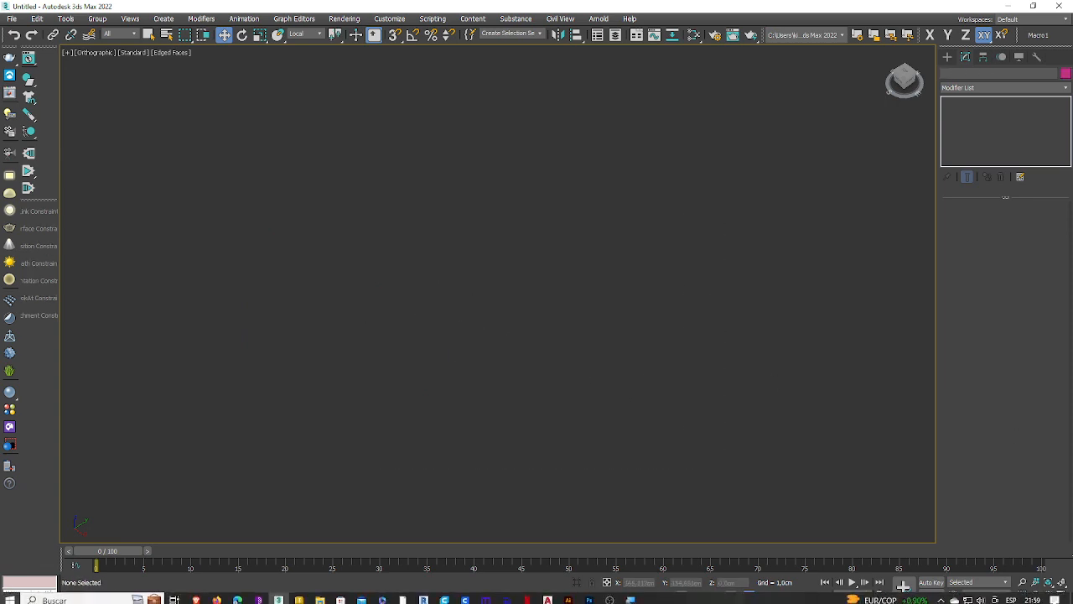
Step: Restore the four-viewport layout and set the upper-right viewport to the Top view
{"action": "left_click", "coordinate": [1062, 582]}
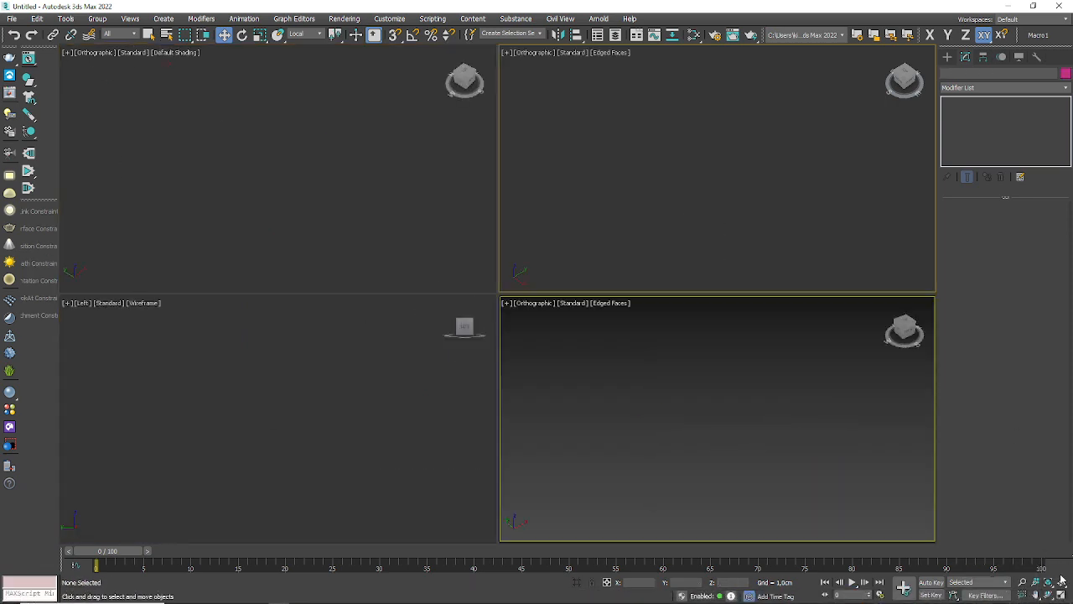
{"action": "key", "text": "t"}
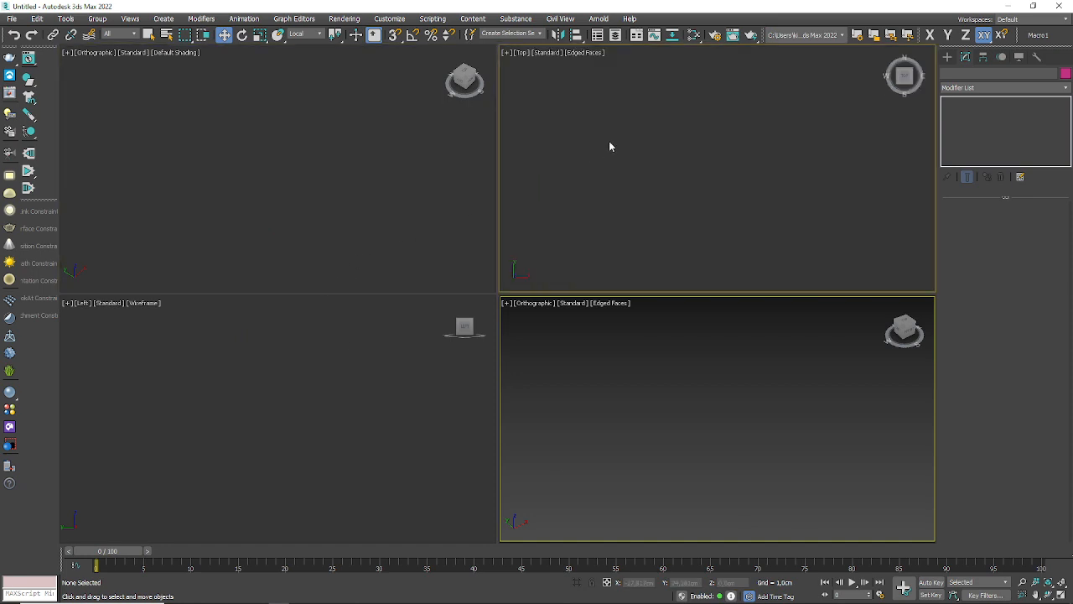
Step: Set the upper-right viewport to the Front view and the lower-left viewport to the Left view
{"action": "key", "text": "t"}
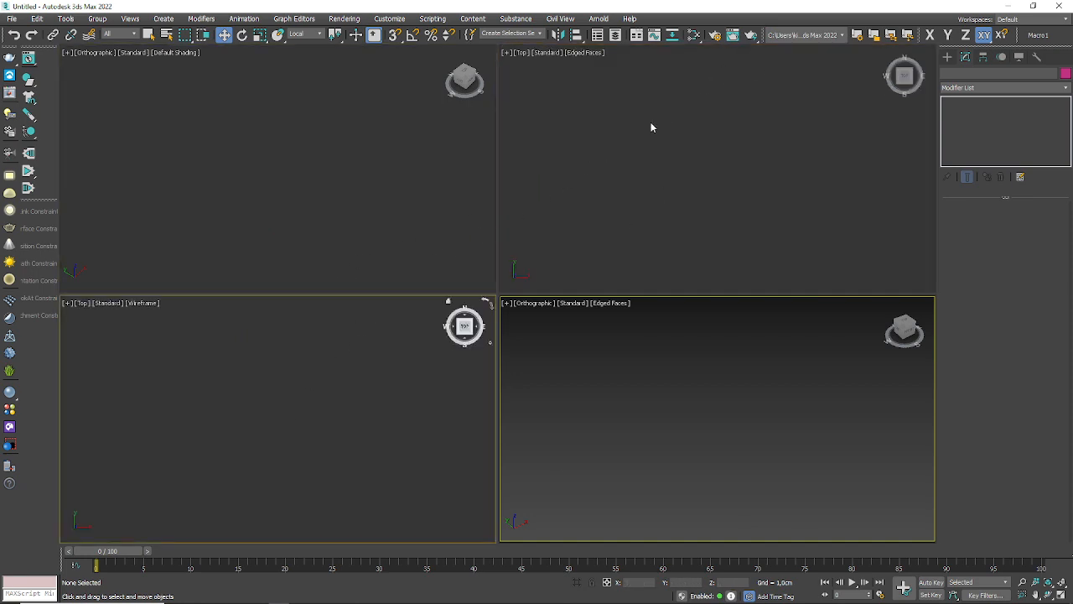
{"action": "key", "text": "f"}
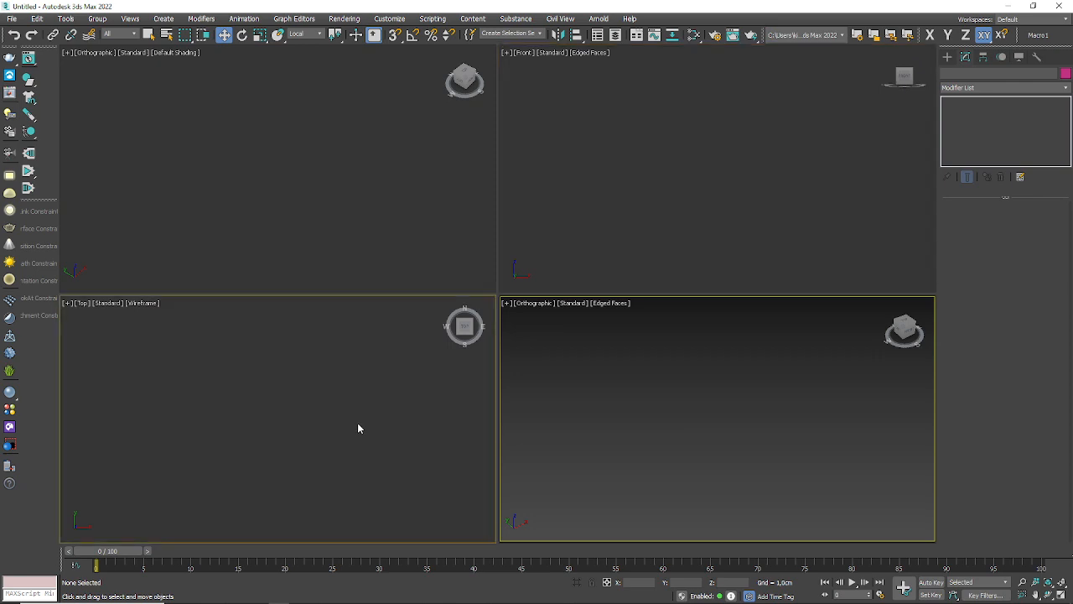
{"action": "key", "text": "l"}
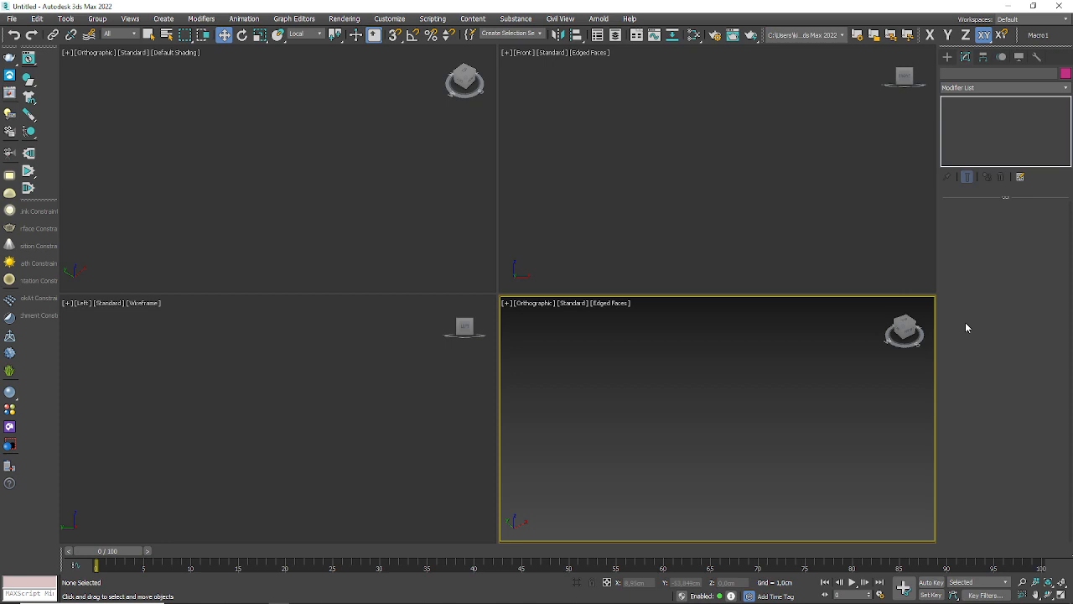
Step: Draw a five-point open vase profile line in the Front viewport, with an S-curved side and a short straight horizontal base
{"action": "left_click", "coordinate": [948, 57]}
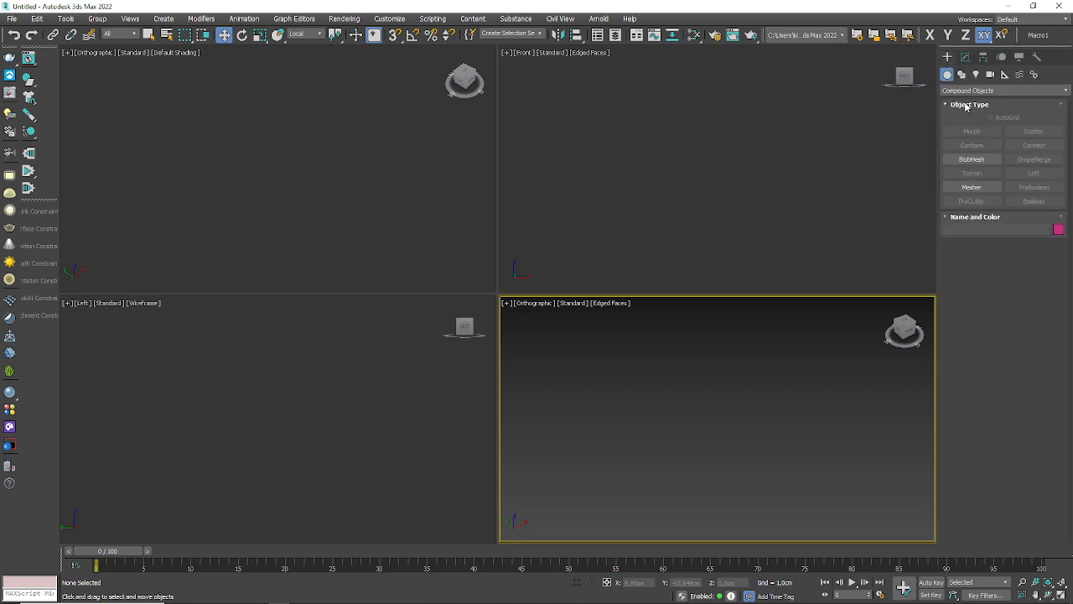
{"action": "left_click", "coordinate": [972, 74]}
{"action": "left_click", "coordinate": [964, 75]}
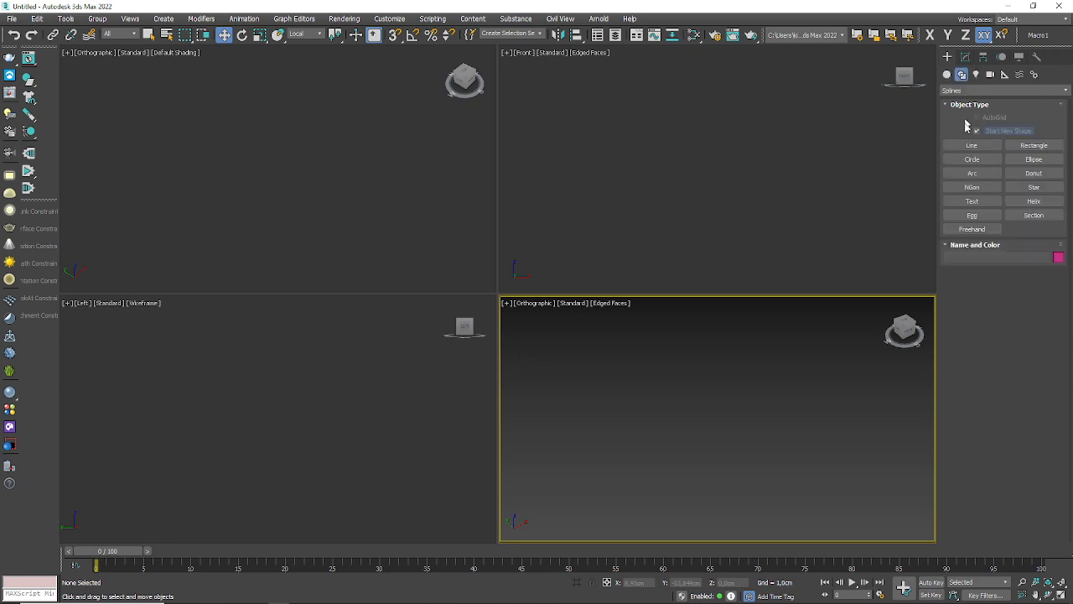
{"action": "left_click", "coordinate": [971, 145]}
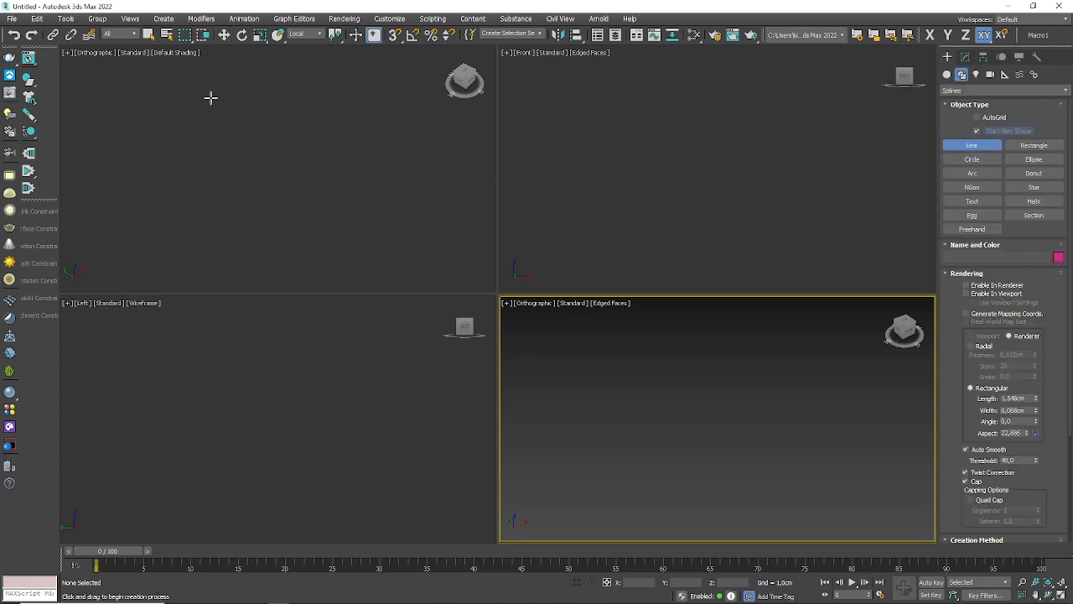
{"action": "left_click", "coordinate": [640, 68]}
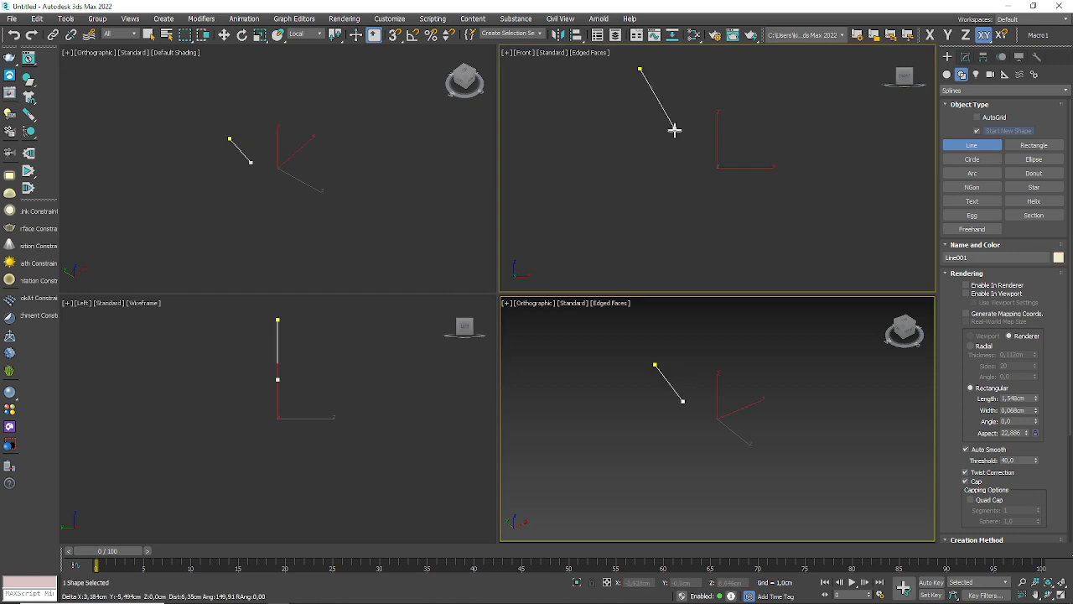
{"action": "left_click", "coordinate": [676, 130]}
{"action": "left_click", "coordinate": [638, 208]}
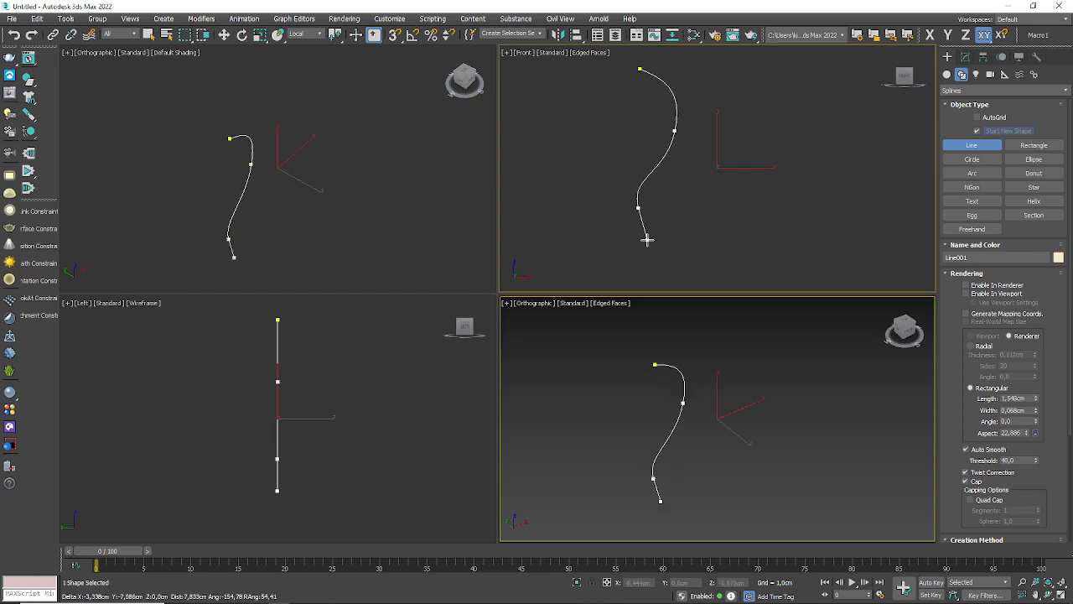
{"action": "left_click", "coordinate": [668, 277]}
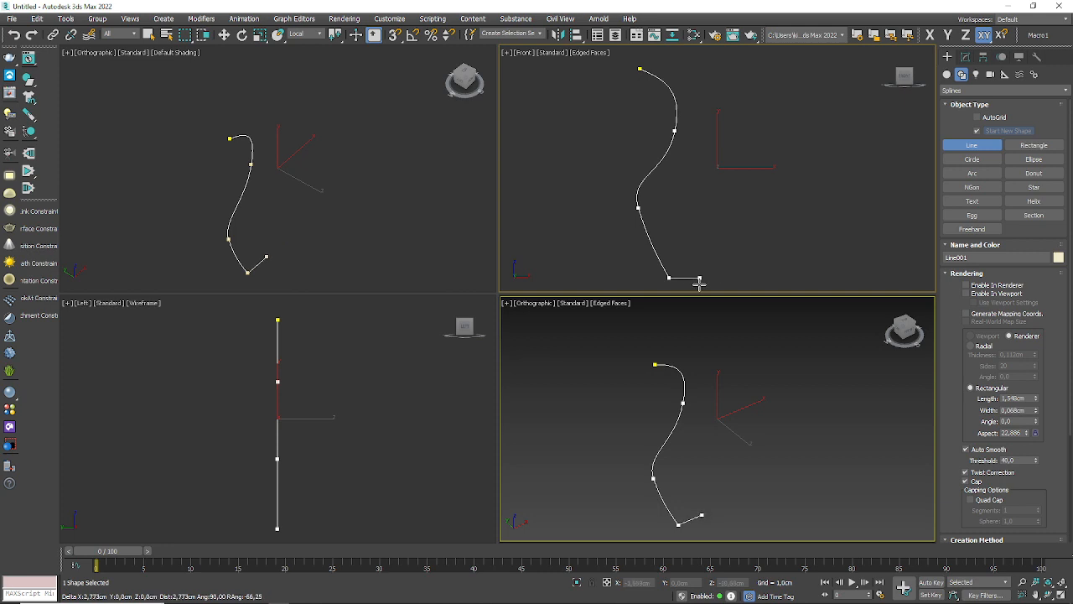
{"action": "left_click", "coordinate": [698, 278]}
{"action": "right_click", "coordinate": [712, 269]}
{"action": "scroll", "coordinate": [620, 238], "scroll_direction": "up", "scroll_amount": 2}
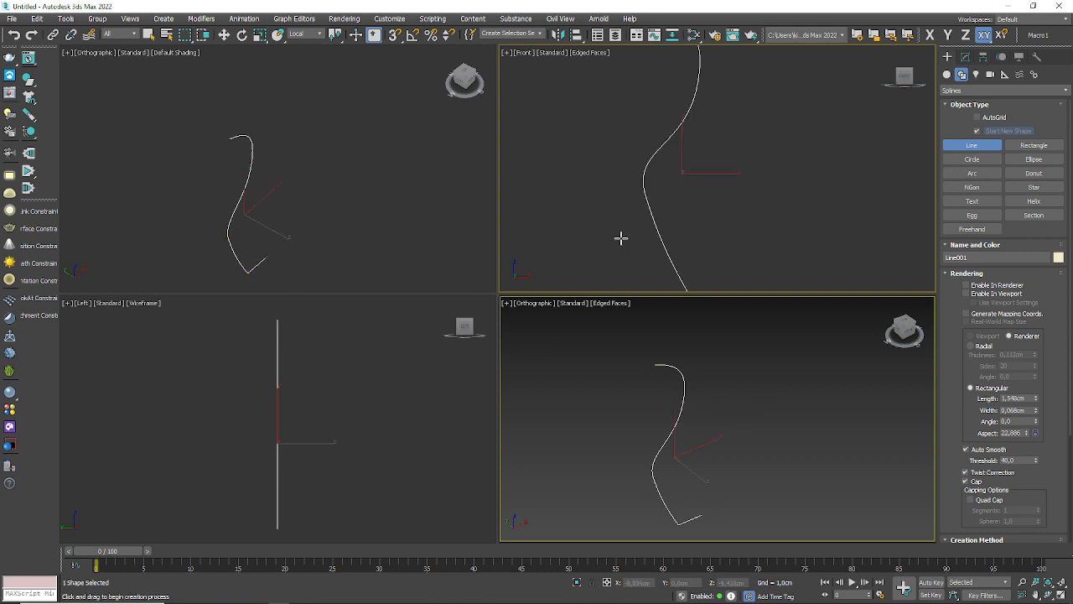
{"action": "scroll", "coordinate": [621, 238], "scroll_direction": "down", "scroll_amount": 2}
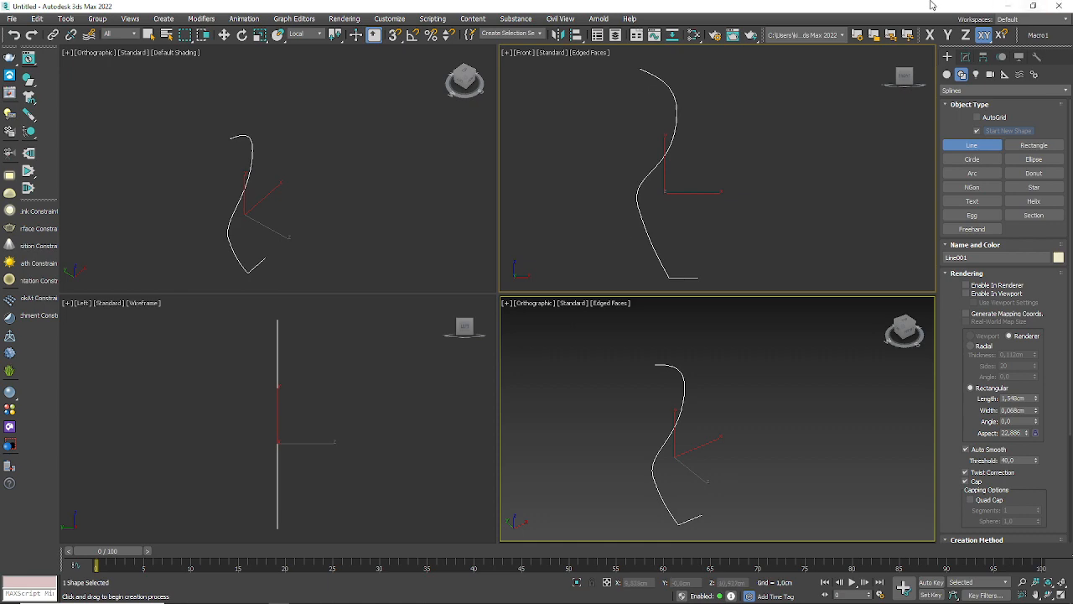
Step: Apply a Lathe modifier to the profile line and view the revolved shape in the orthographic viewport
{"action": "left_click", "coordinate": [965, 58]}
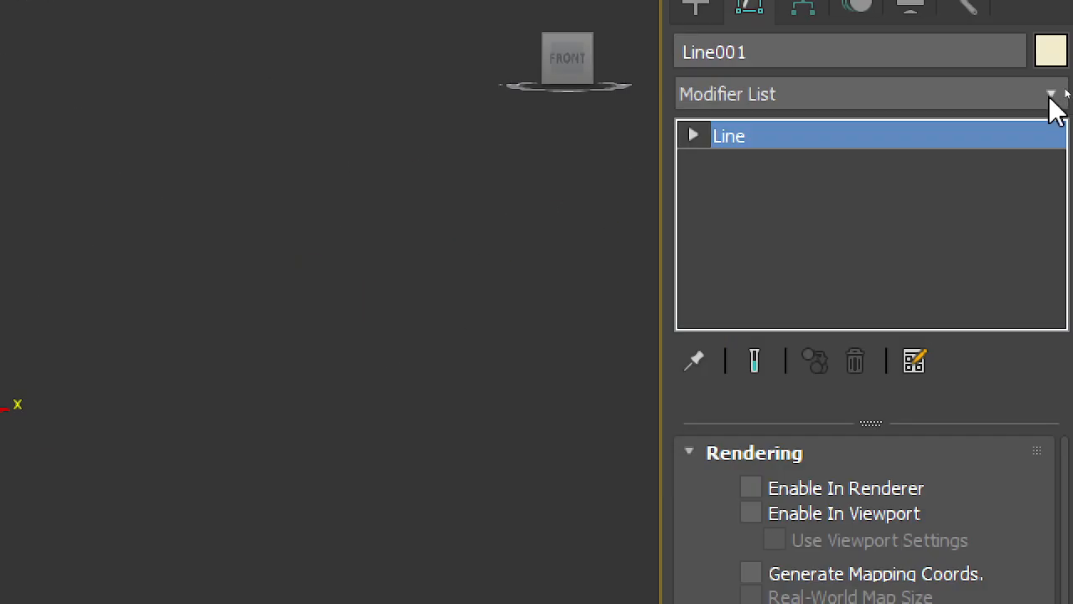
{"action": "left_click", "coordinate": [1065, 87]}
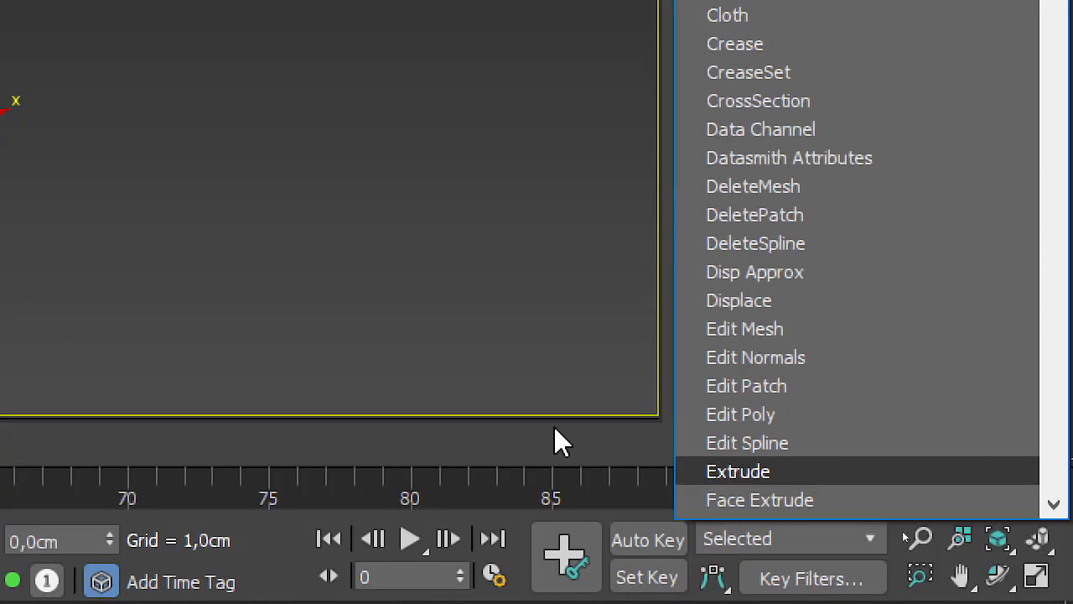
{"action": "scroll", "coordinate": [940, 236], "scroll_direction": "down", "scroll_amount": 1}
{"action": "scroll", "coordinate": [940, 237], "scroll_direction": "down", "scroll_amount": 5}
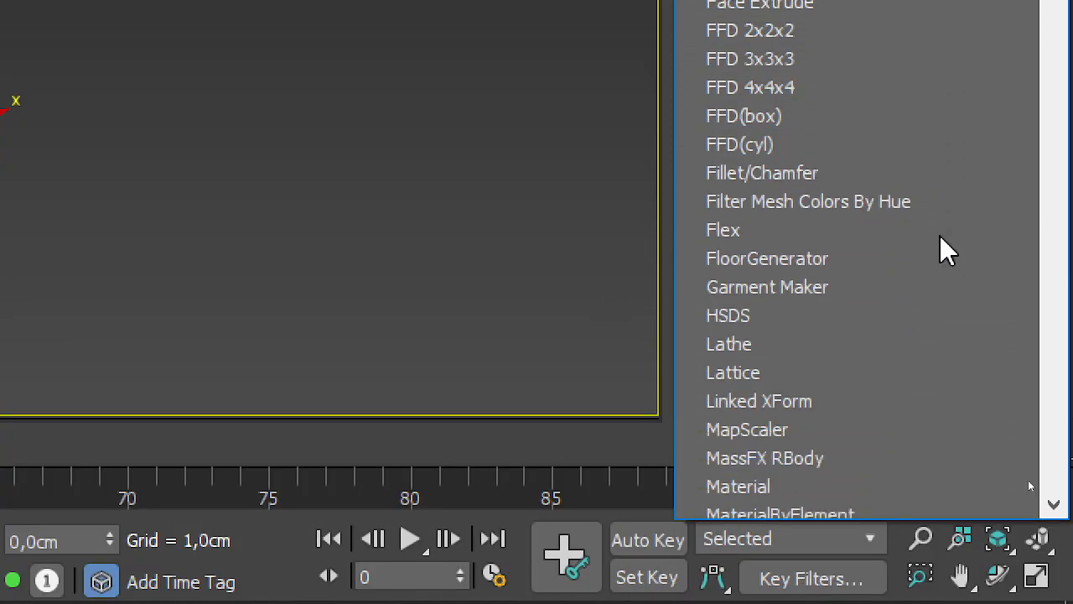
{"action": "left_click", "coordinate": [731, 344]}
{"action": "scroll", "coordinate": [738, 318], "scroll_direction": "down", "scroll_amount": 3}
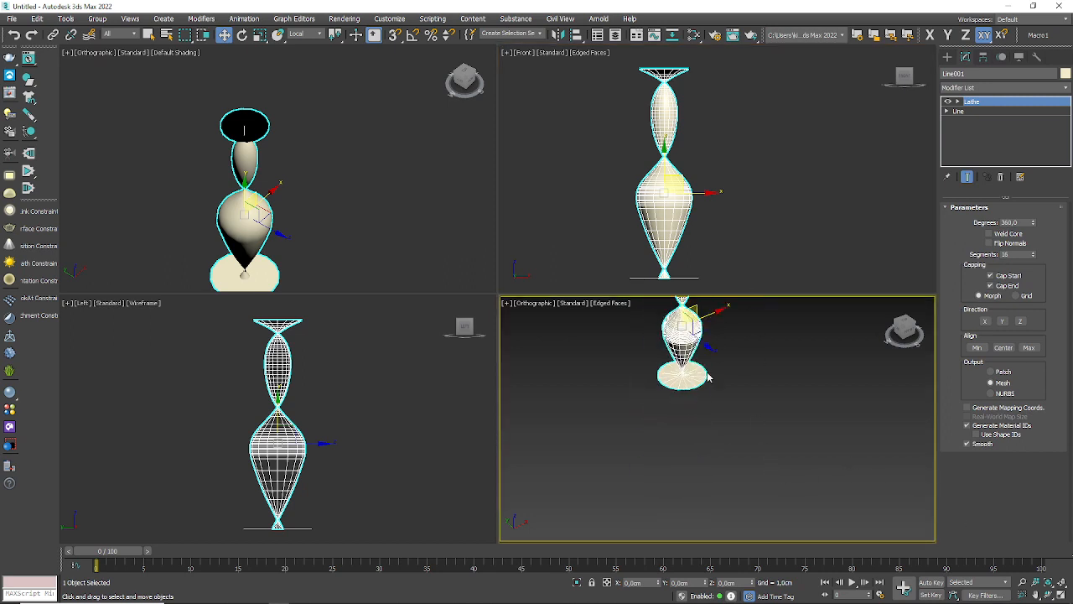
{"action": "middle_click_drag", "start_coordinate": [709, 378], "coordinate": [752, 445]}
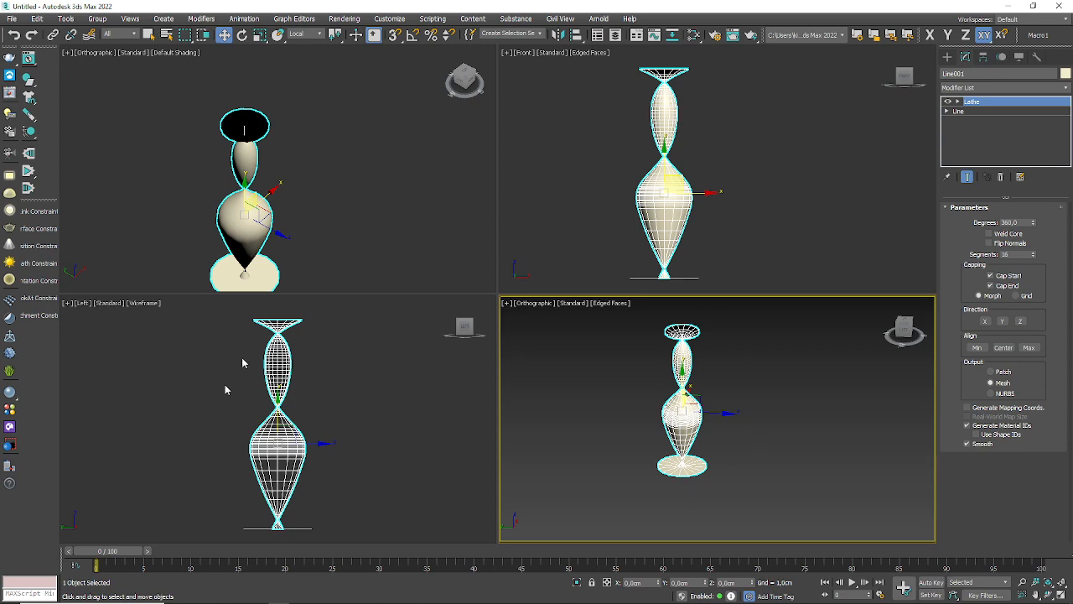
Step: Switch to the Jitsi Meet browser window and mute the microphone
{"action": "key", "text": "alt+Tab"}
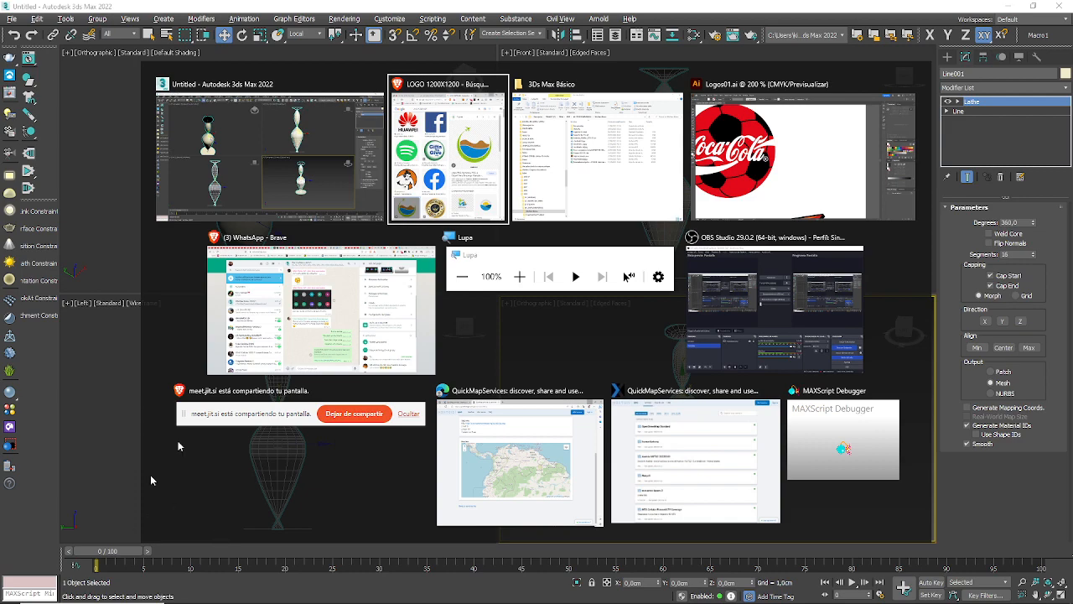
{"action": "left_click", "coordinate": [485, 202]}
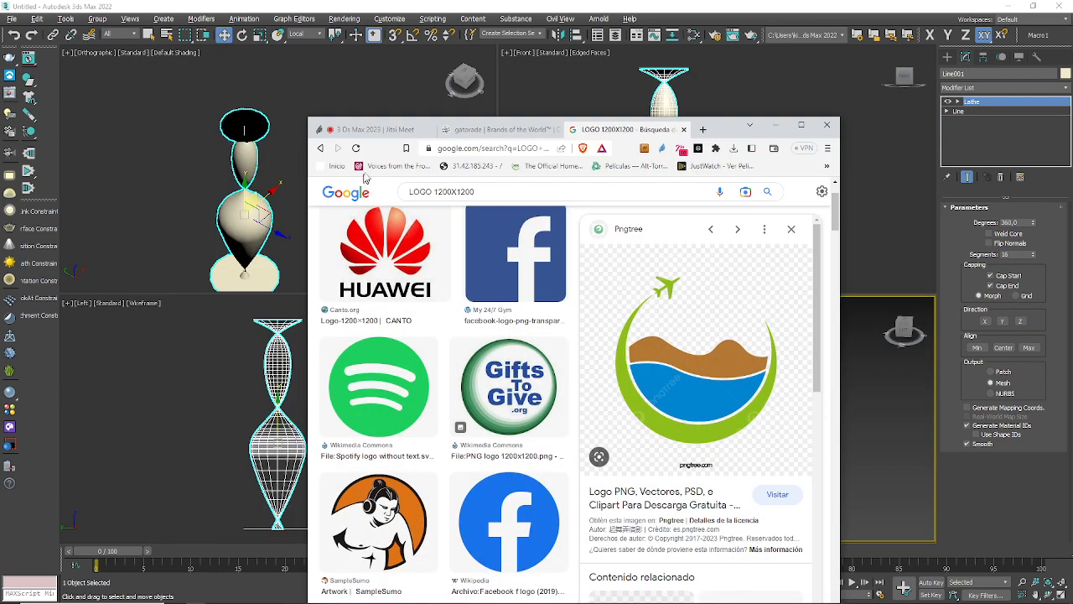
{"action": "left_click", "coordinate": [374, 131]}
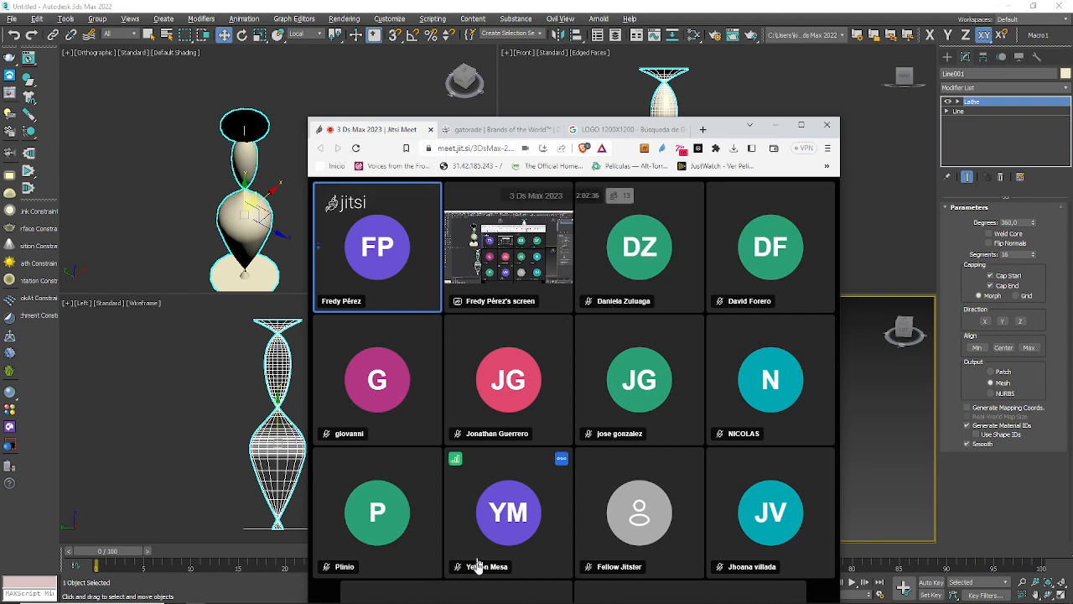
{"action": "left_click_drag", "start_coordinate": [799, 126], "coordinate": [719, 9]}
{"action": "left_click", "coordinate": [371, 580]}
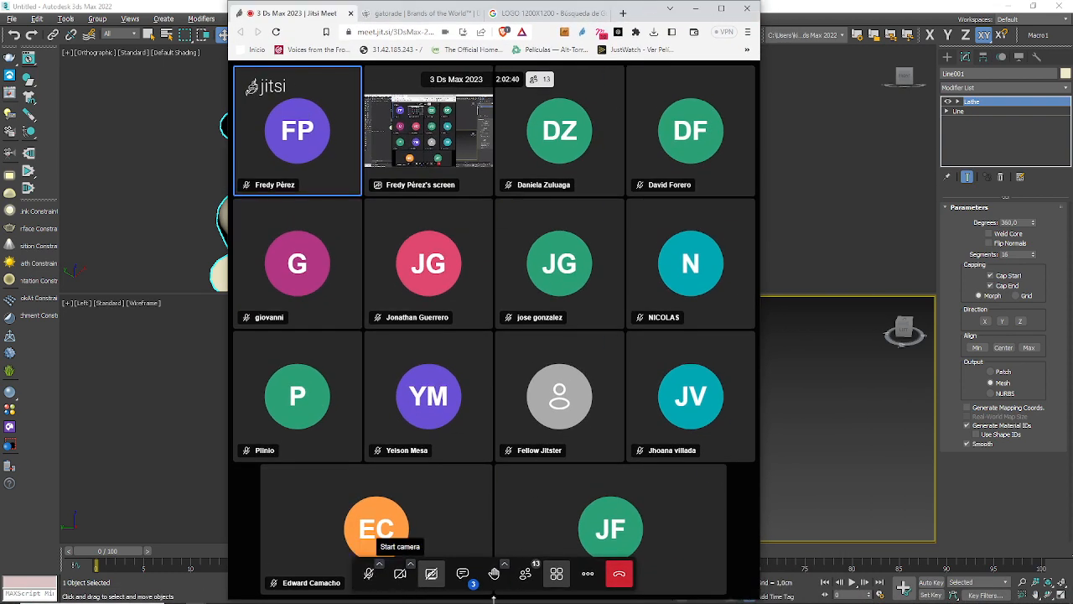
Step: Switch to OBS Studio to reach its recording controls, and return to 3ds Max
{"action": "key", "text": "alt+Tab"}
{"action": "key", "text": "Tab"}
{"action": "key", "text": "Tab"}
{"action": "key", "text": "Tab"}
{"action": "key", "text": "Tab"}
{"action": "key", "text": "Tab"}
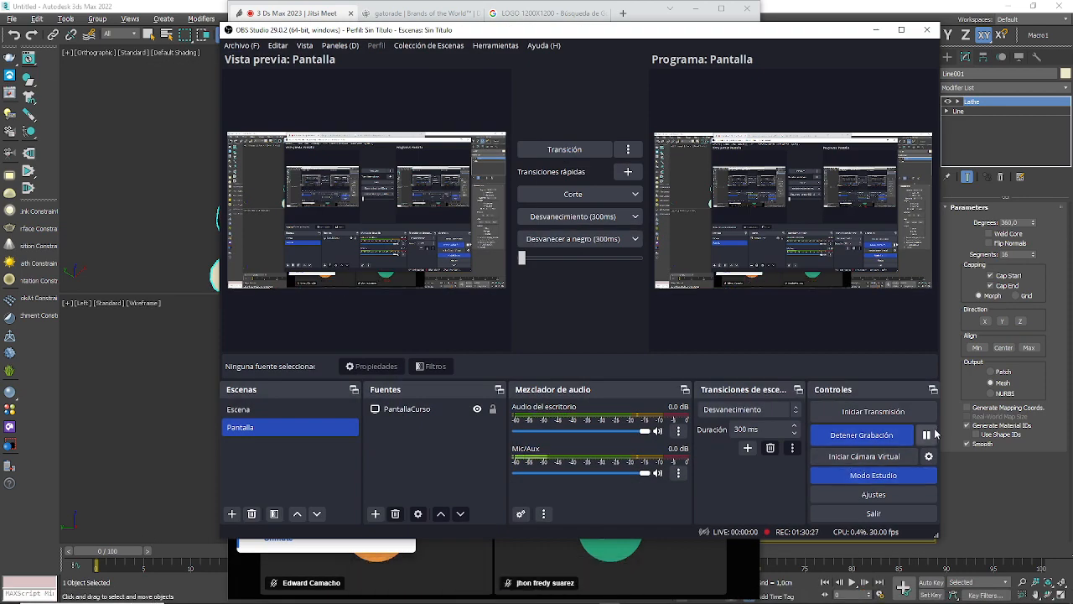
{"action": "left_click", "coordinate": [127, 408]}
Step: Switch to the Jitsi meeting to unmute the microphone and return to 3ds Max
{"action": "key", "text": "alt+Tab"}
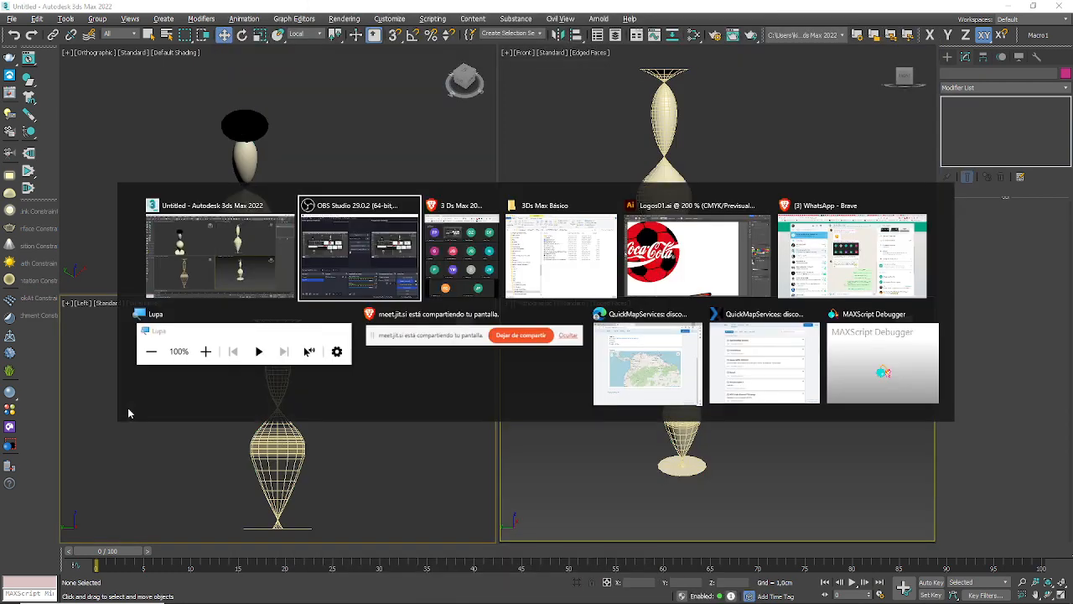
{"action": "key", "text": "Tab"}
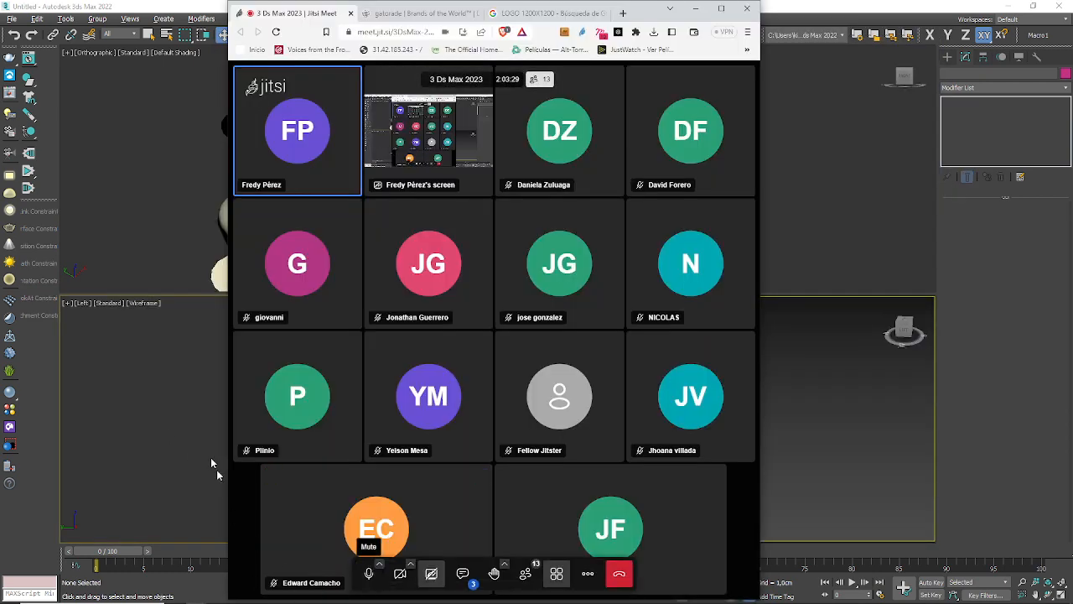
{"action": "left_click", "coordinate": [198, 237]}
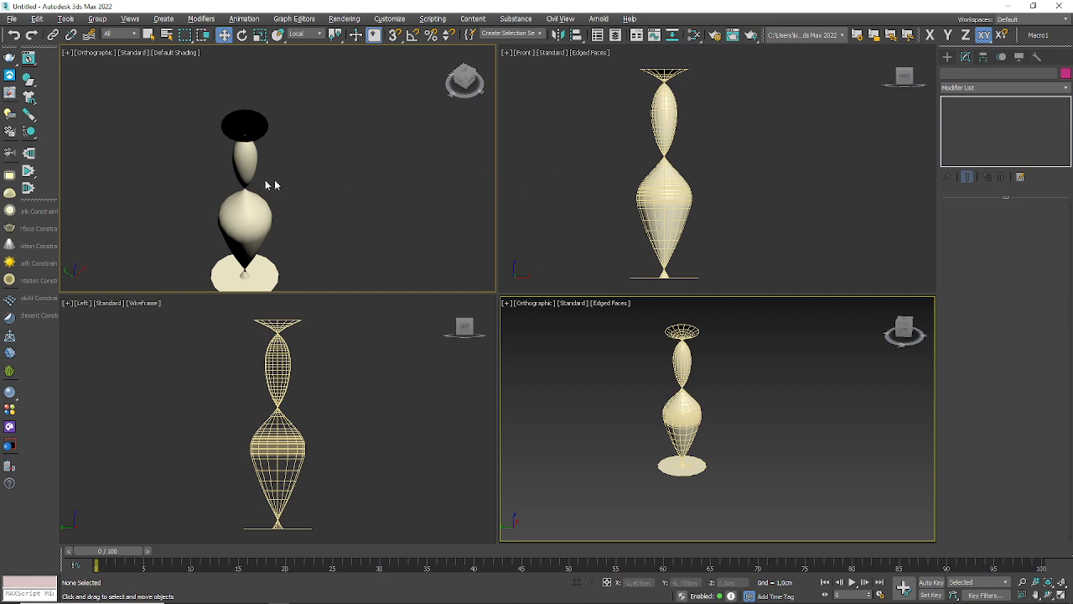
Step: Select the lathed object and maximize the Front viewport
{"action": "left_click", "coordinate": [665, 204]}
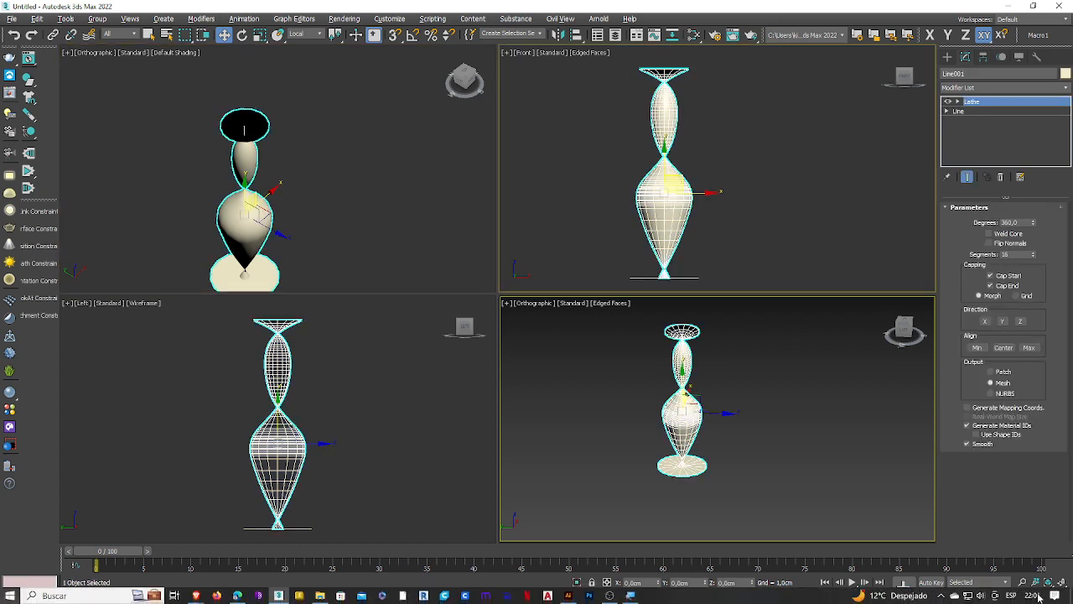
{"action": "left_click", "coordinate": [1061, 594]}
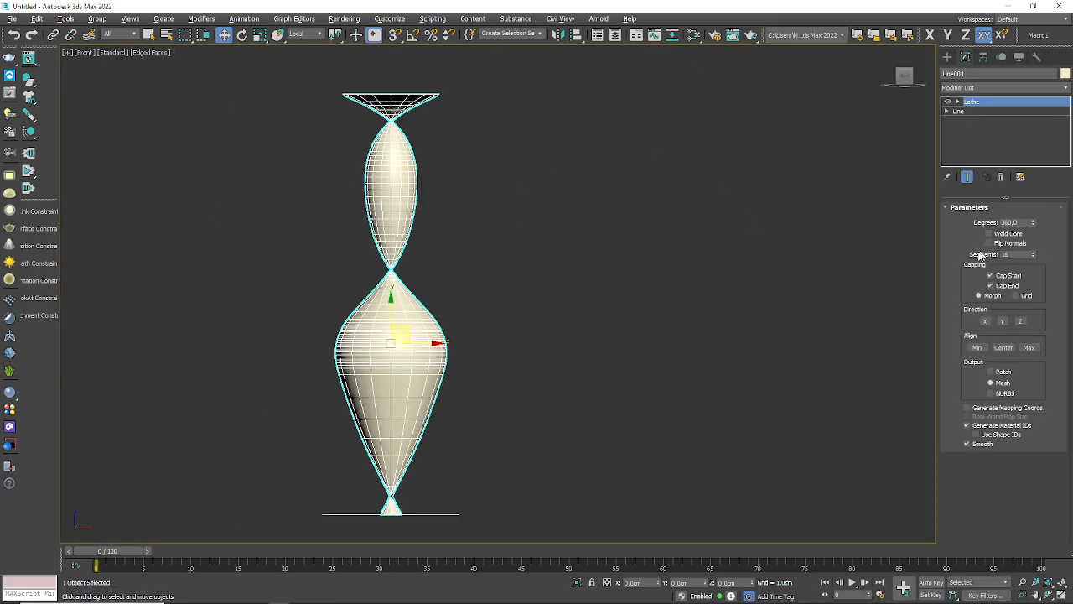
{"action": "middle_click_drag", "start_coordinate": [537, 247], "coordinate": [559, 243]}
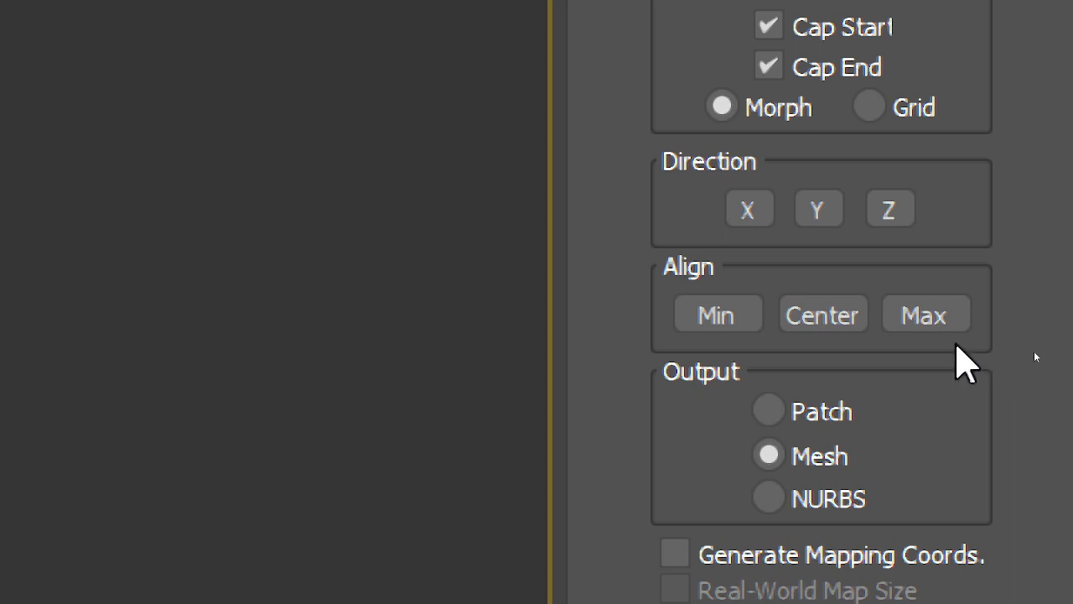
Step: Try the Min alignment for the lathe axis, inspect the shape and switch the alignment back to Center
{"action": "left_click", "coordinate": [786, 312]}
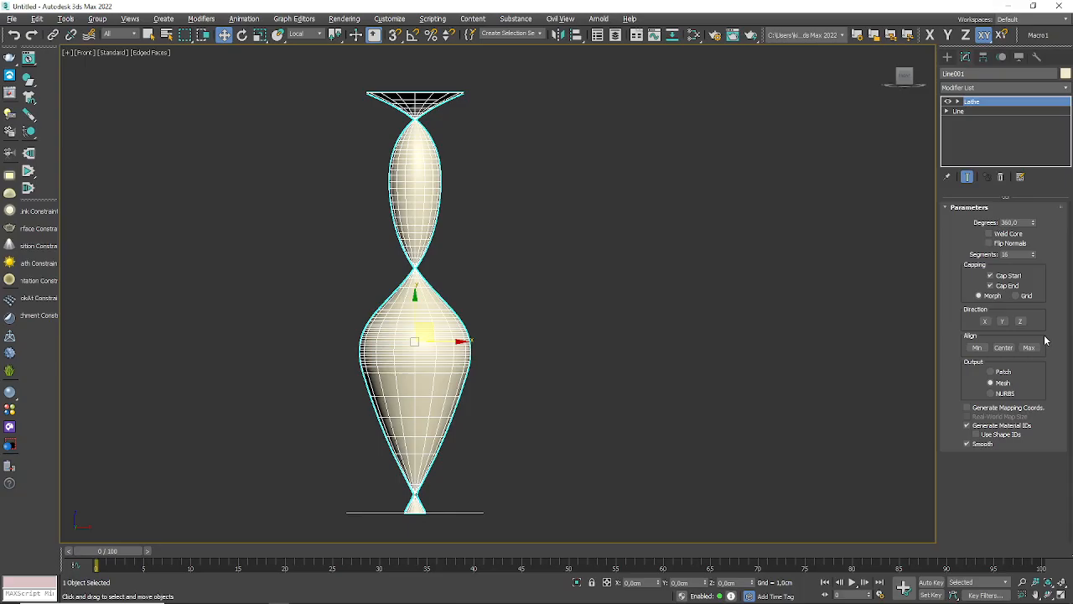
{"action": "left_click", "coordinate": [978, 349]}
{"action": "middle_click_drag", "start_coordinate": [484, 334], "coordinate": [734, 265]}
{"action": "middle_click_drag", "start_coordinate": [682, 375], "coordinate": [736, 382], "text": "alt"}
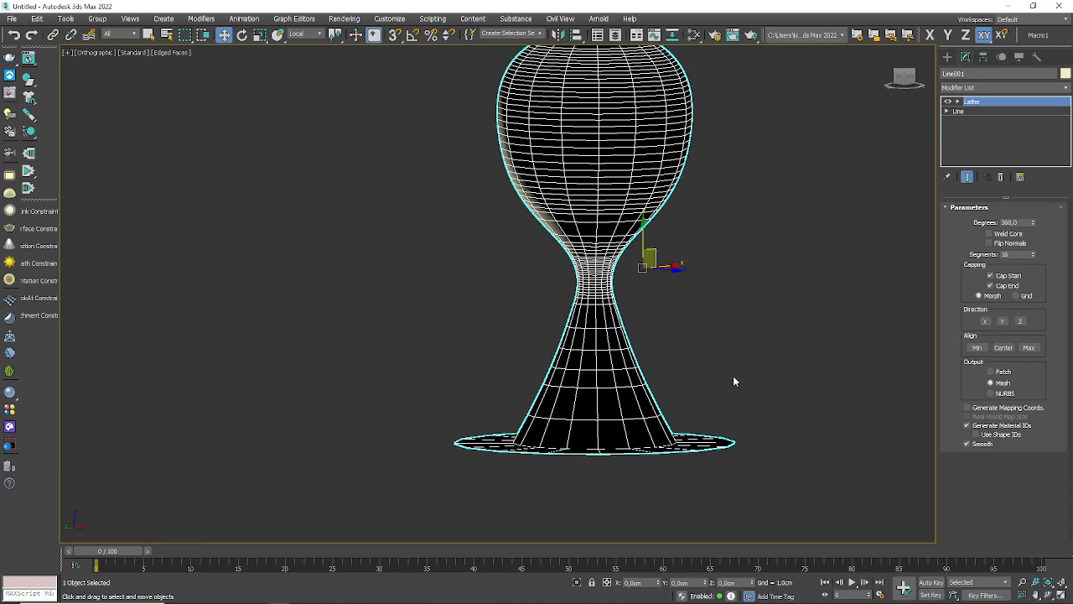
{"action": "middle_click_drag", "start_coordinate": [734, 379], "coordinate": [703, 367], "text": "alt"}
{"action": "left_click", "coordinate": [1007, 348]}
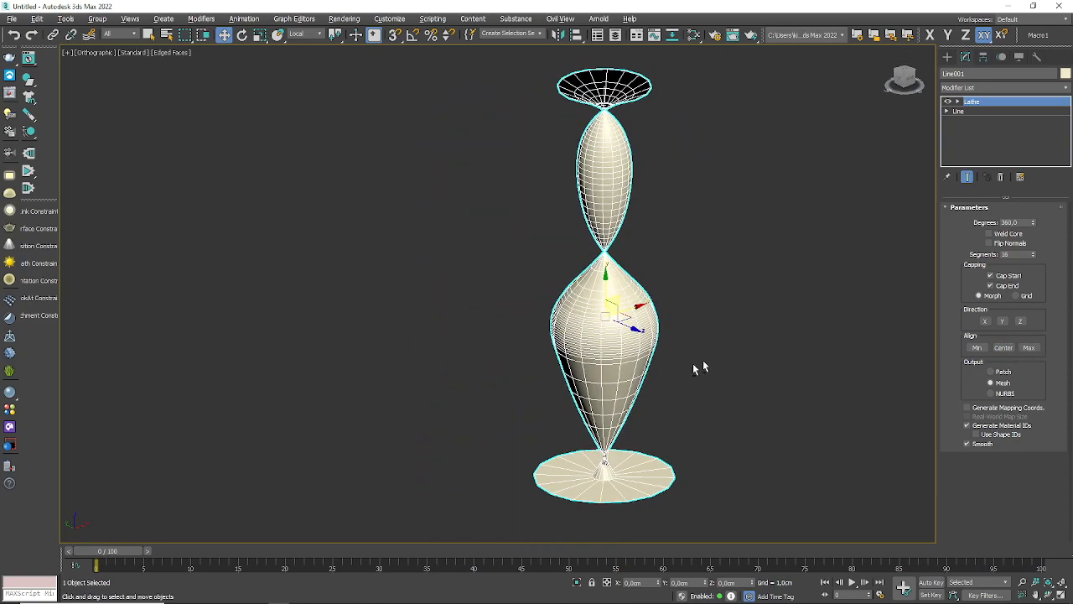
Step: Align the lathe axis to Max and inspect the vase from above and from the side
{"action": "left_click", "coordinate": [1030, 347]}
{"action": "middle_click_drag", "start_coordinate": [781, 358], "coordinate": [613, 377], "text": "alt"}
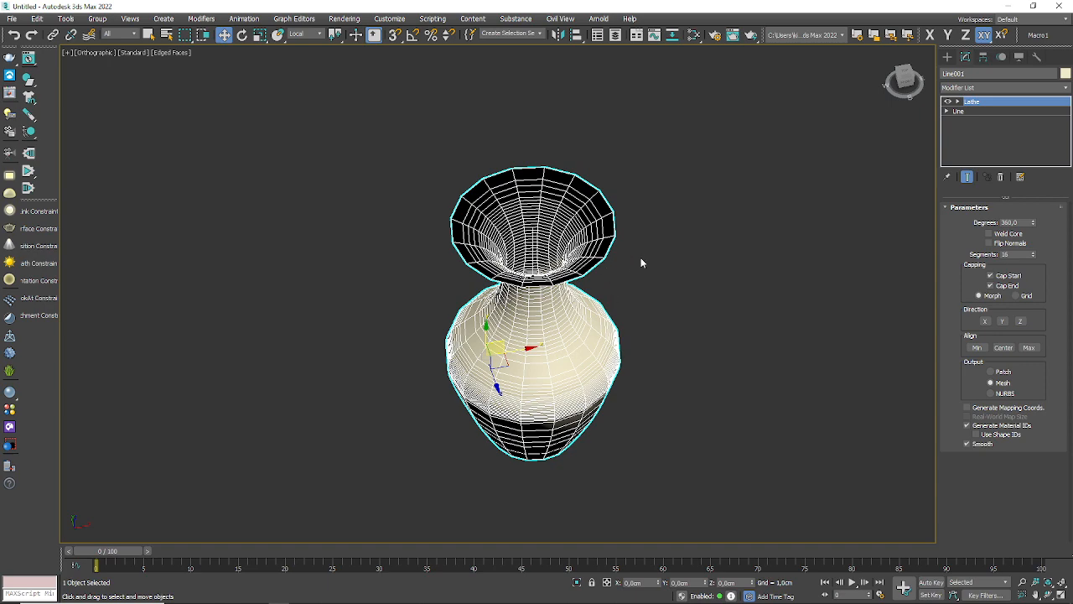
{"action": "scroll", "coordinate": [579, 180], "scroll_direction": "up", "scroll_amount": 5}
{"action": "scroll", "coordinate": [553, 221], "scroll_direction": "down", "scroll_amount": 4}
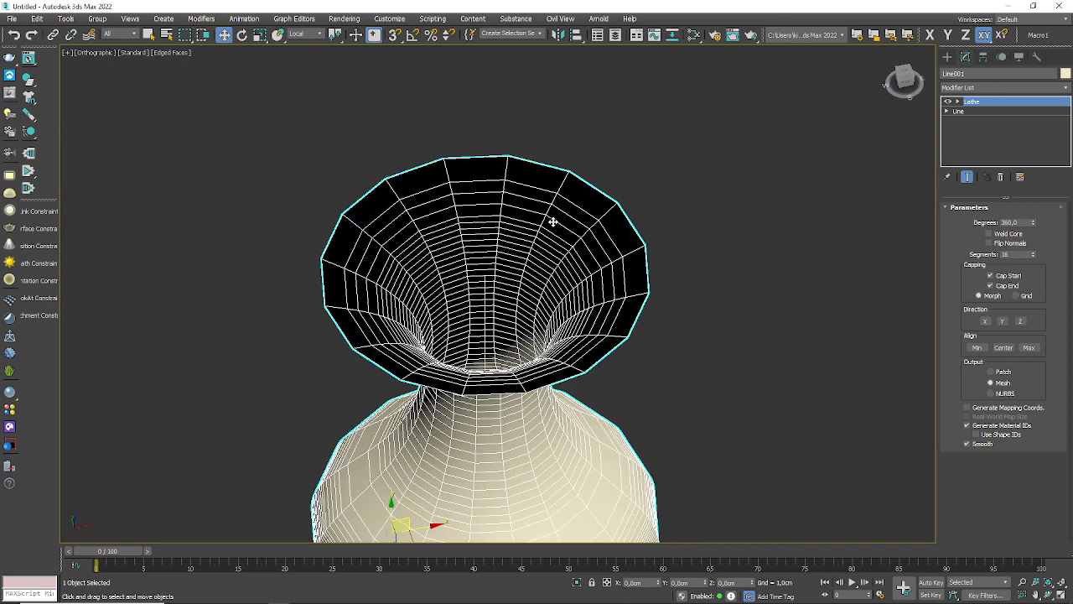
{"action": "middle_click_drag", "start_coordinate": [654, 385], "coordinate": [633, 281]}
{"action": "scroll", "coordinate": [638, 305], "scroll_direction": "down", "scroll_amount": 4}
{"action": "middle_click_drag", "start_coordinate": [630, 344], "coordinate": [638, 287], "text": "alt"}
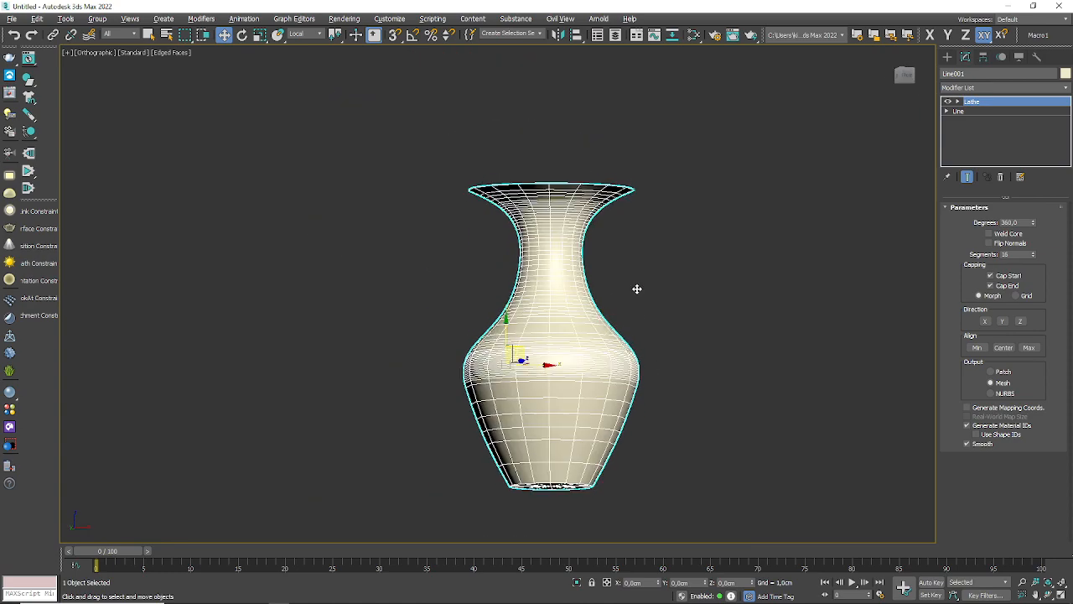
Step: Render the vase from the current side view, close the rendered frame and look into the vase from above
{"action": "left_click", "coordinate": [749, 36]}
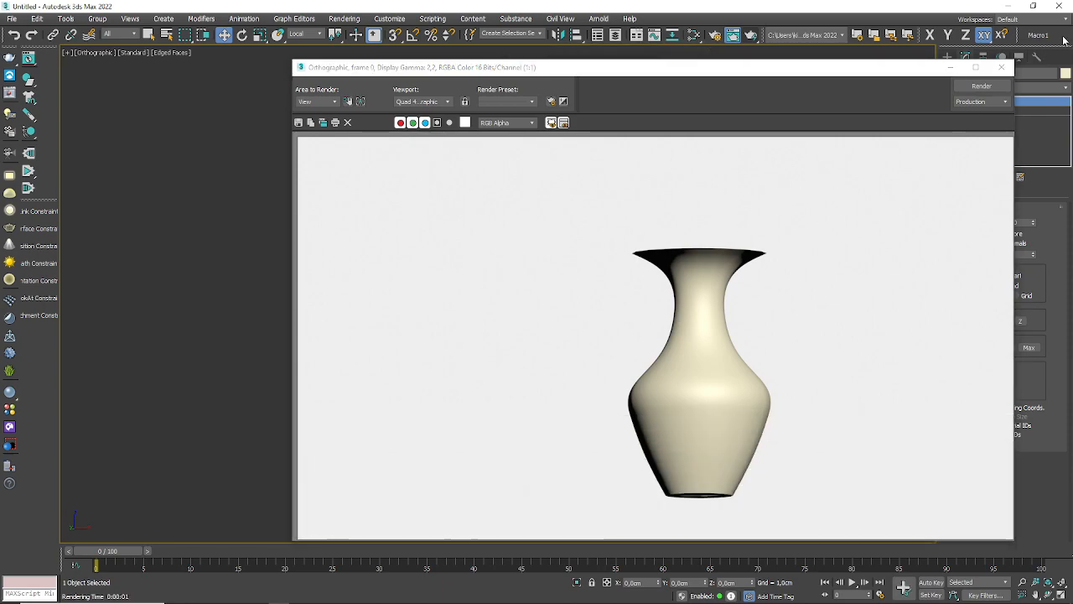
{"action": "left_click", "coordinate": [1002, 68]}
{"action": "middle_click_drag", "start_coordinate": [554, 402], "coordinate": [555, 370], "text": "alt"}
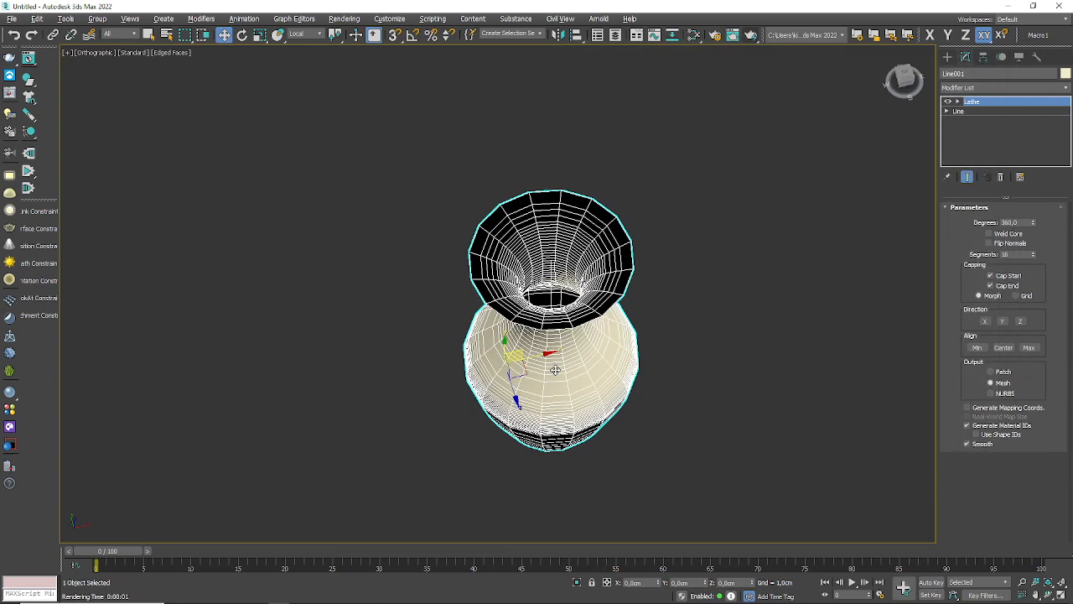
Step: Render a close view into the vase's mouth, close the rendered frame and inspect the vase from the side and from above
{"action": "scroll", "coordinate": [570, 279], "scroll_direction": "up", "scroll_amount": 4}
{"action": "middle_click_drag", "start_coordinate": [566, 291], "coordinate": [546, 221]}
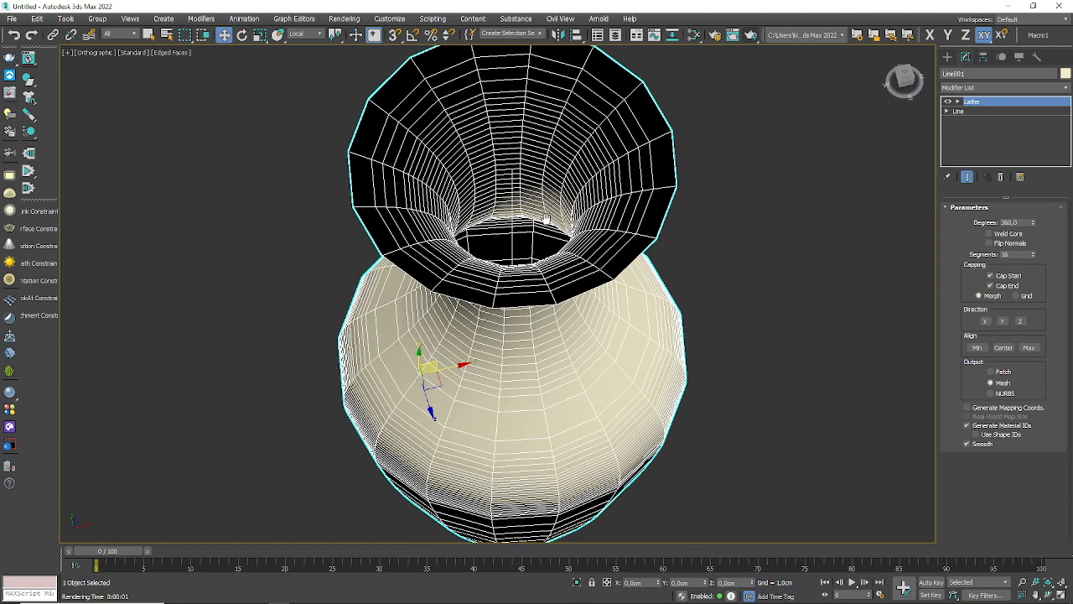
{"action": "left_click", "coordinate": [733, 35]}
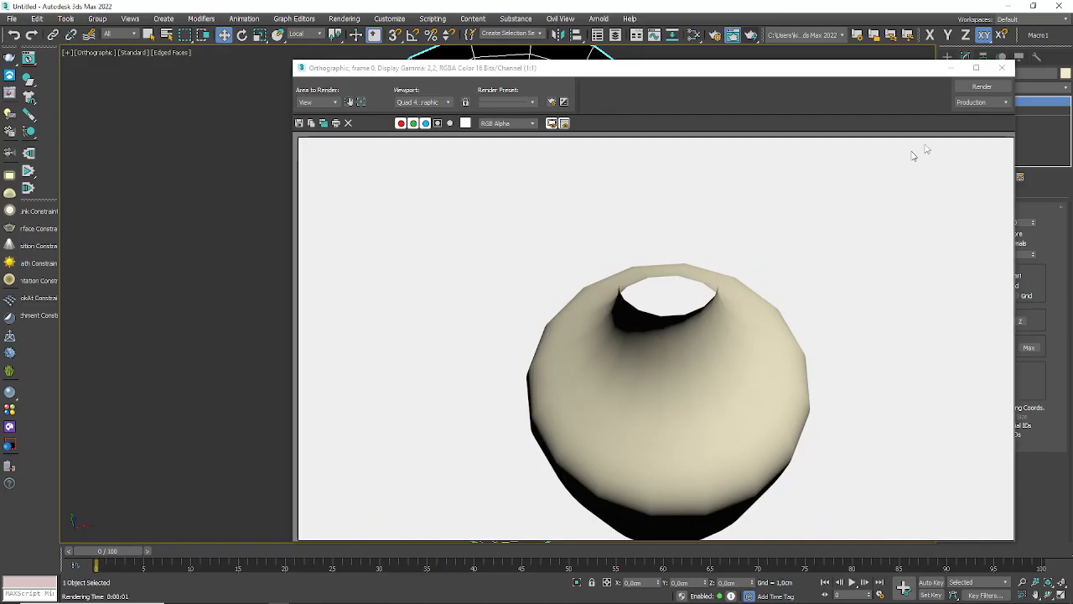
{"action": "left_click", "coordinate": [1002, 69]}
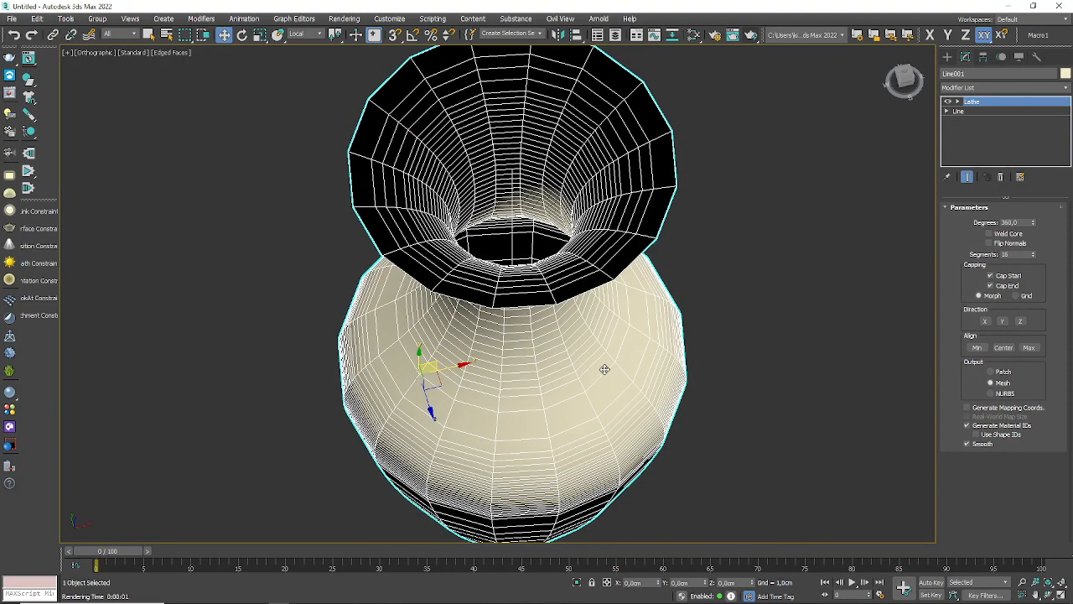
{"action": "middle_click_drag", "start_coordinate": [605, 369], "coordinate": [499, 308], "text": "alt"}
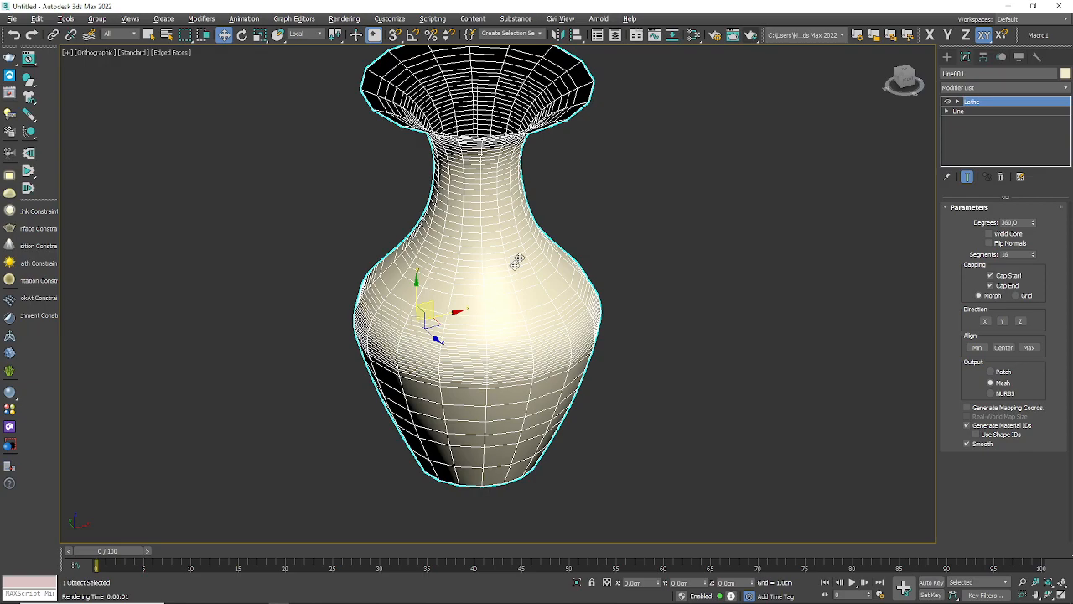
{"action": "middle_click_drag", "start_coordinate": [549, 223], "coordinate": [506, 298], "text": "alt"}
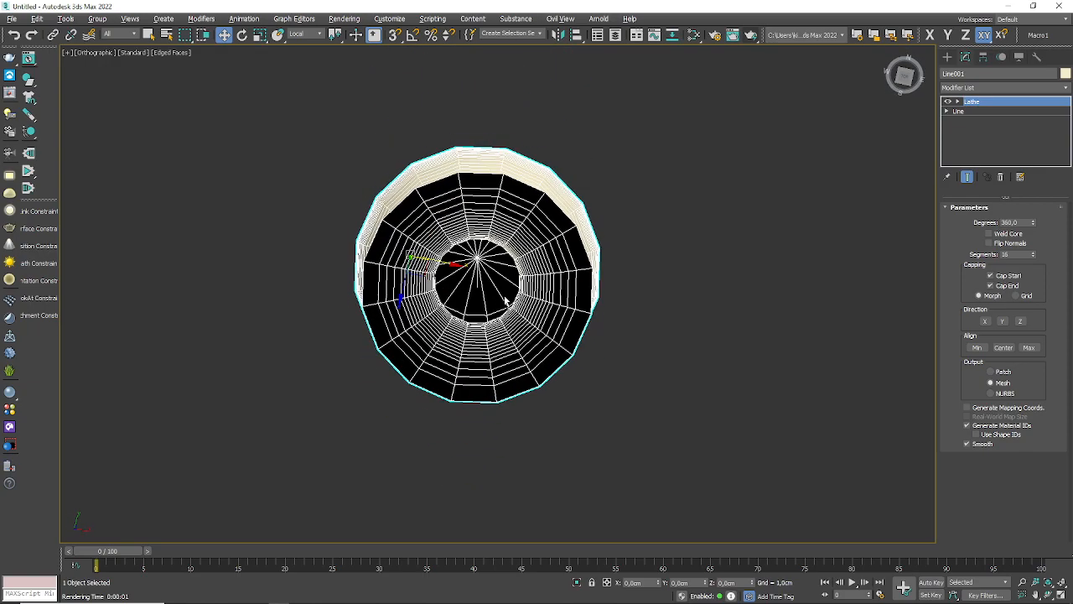
{"action": "scroll", "coordinate": [464, 212], "scroll_direction": "up", "scroll_amount": 5}
{"action": "scroll", "coordinate": [466, 288], "scroll_direction": "down", "scroll_amount": 5}
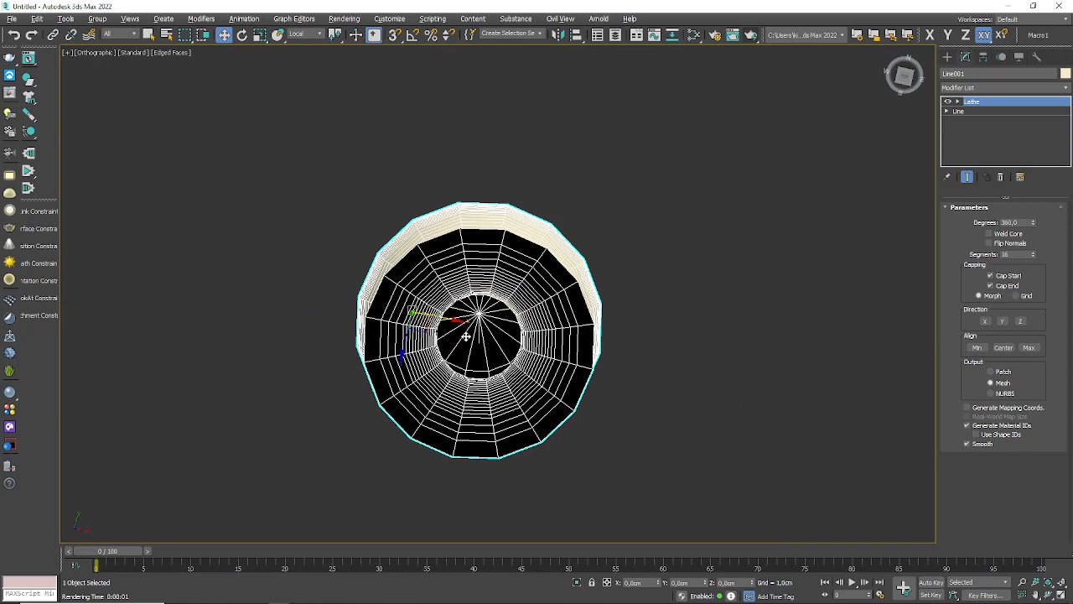
{"action": "middle_click_drag", "start_coordinate": [466, 335], "coordinate": [498, 240], "text": "alt"}
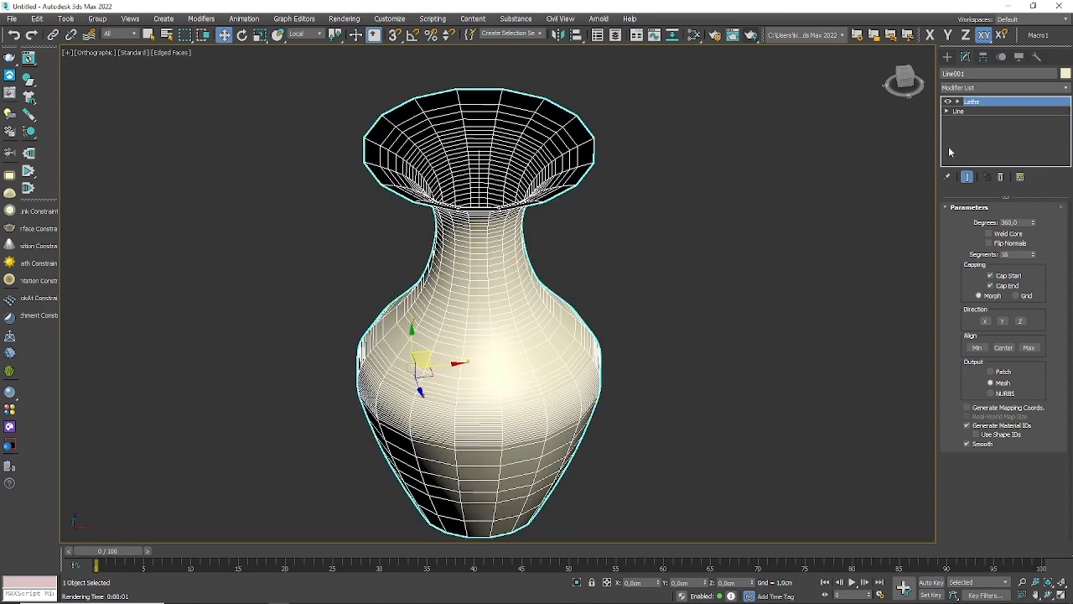
Step: Go back to the base Line at Spline sub-object level and select the whole profile spline
{"action": "left_click", "coordinate": [973, 114]}
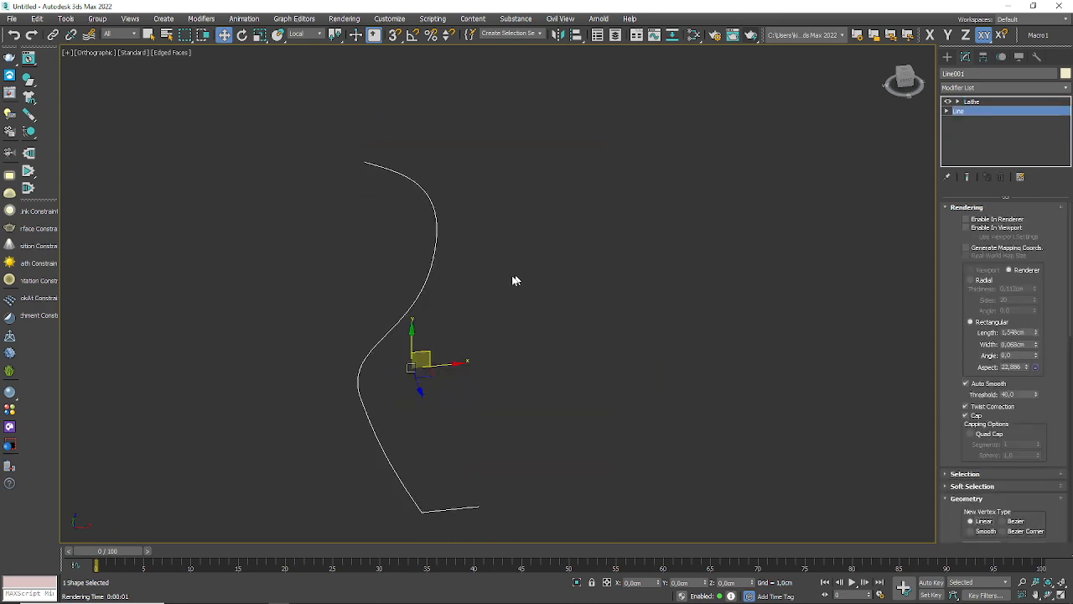
{"action": "middle_click_drag", "start_coordinate": [388, 416], "coordinate": [381, 367]}
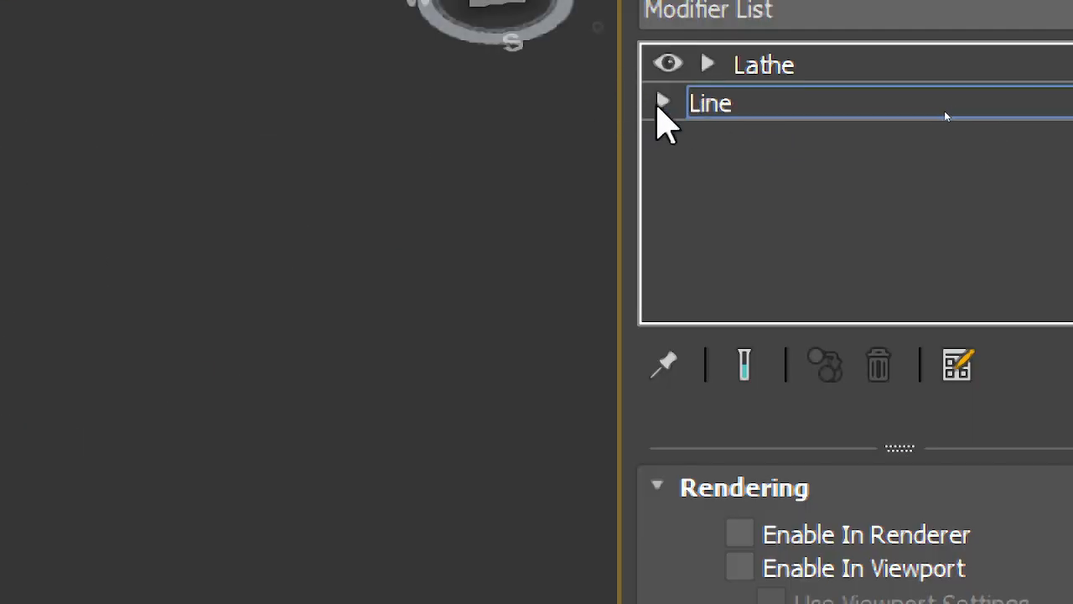
{"action": "left_click", "coordinate": [662, 102]}
{"action": "left_click", "coordinate": [730, 222]}
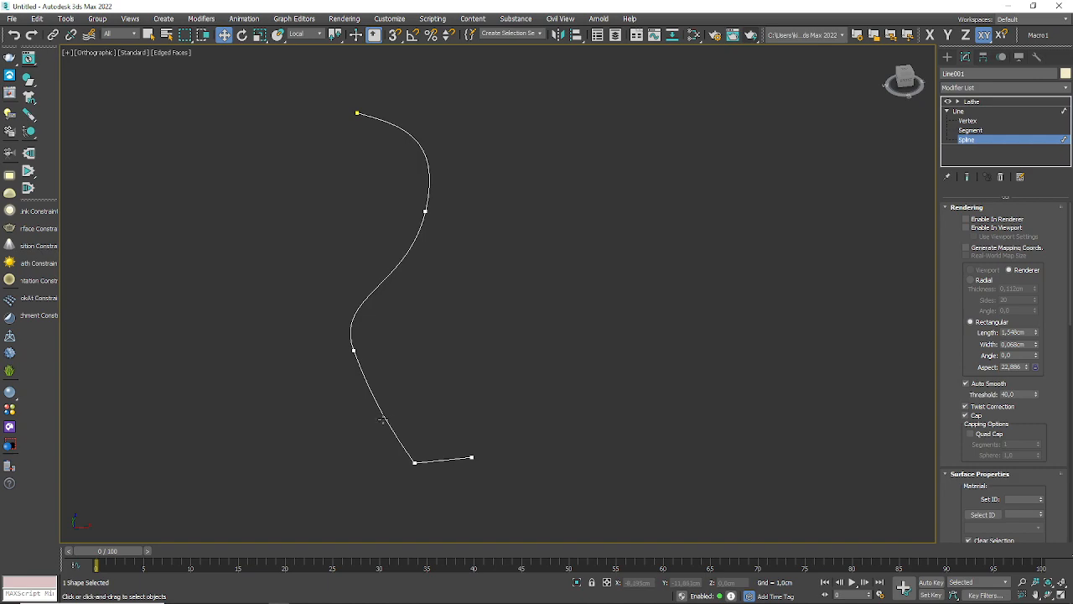
{"action": "left_click", "coordinate": [382, 420]}
{"action": "scroll", "coordinate": [437, 444], "scroll_direction": "up", "scroll_amount": 2}
{"action": "scroll", "coordinate": [460, 393], "scroll_direction": "down", "scroll_amount": 2}
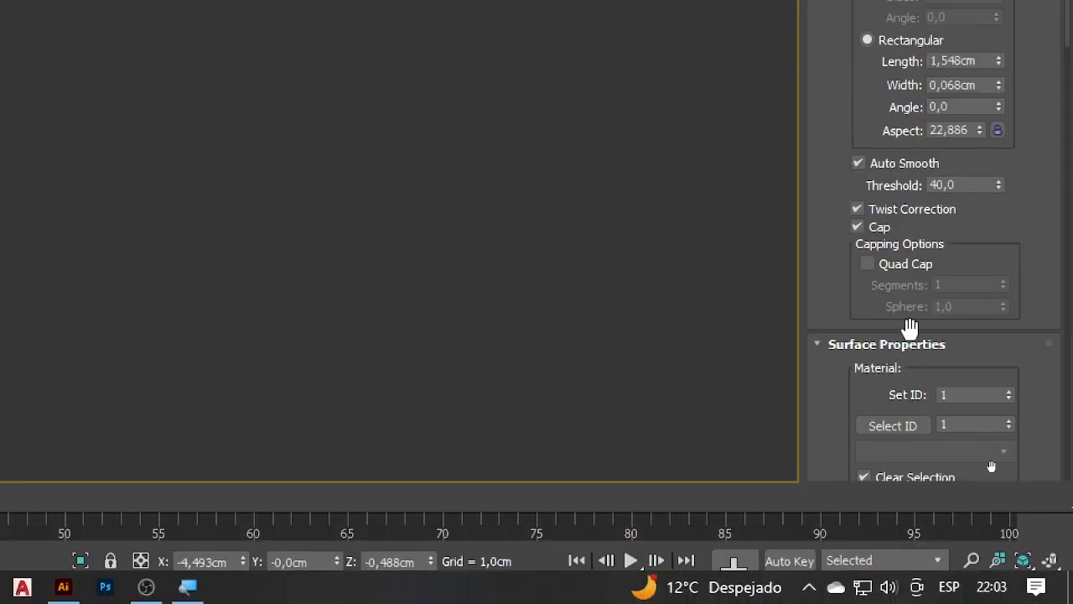
Step: Apply a thin Outline to the profile spline to give it wall thickness and check both ends of the doubled profile
{"action": "left_click_drag", "start_coordinate": [840, 289], "coordinate": [854, 39]}
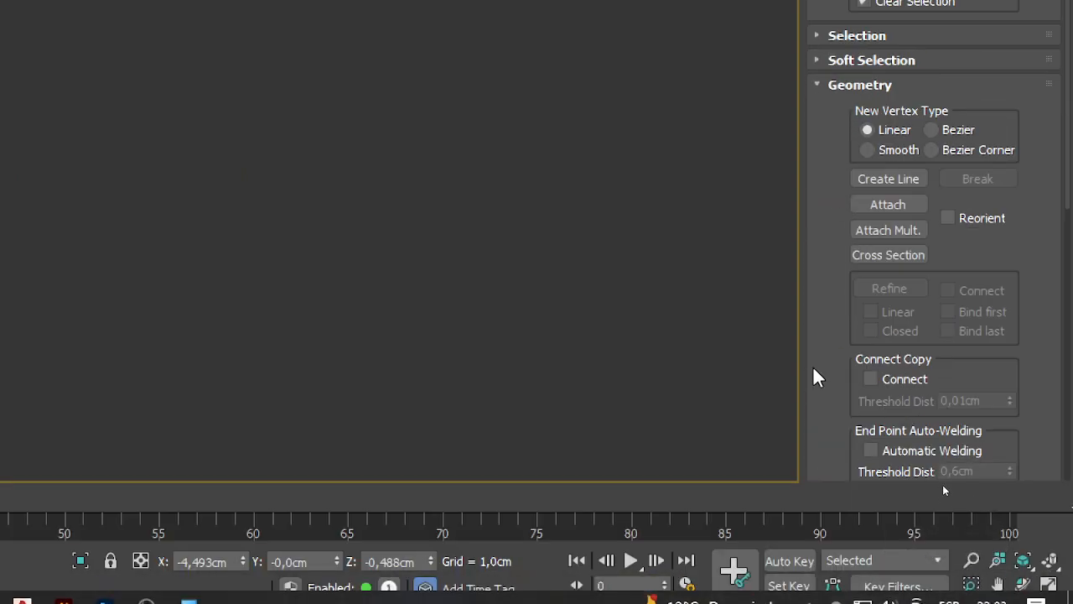
{"action": "left_click_drag", "start_coordinate": [843, 290], "coordinate": [845, 45]}
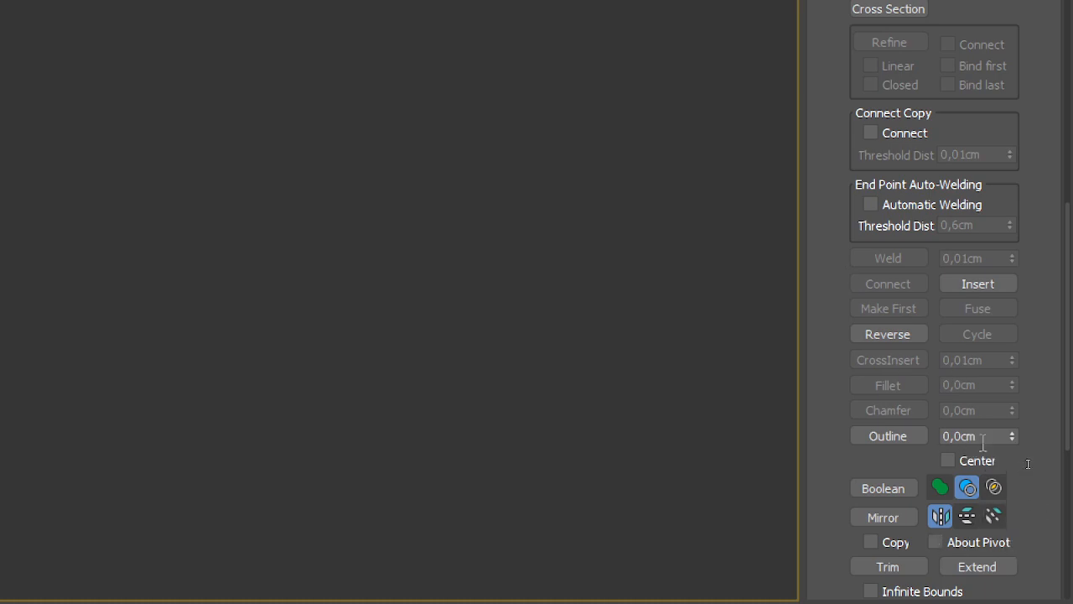
{"action": "left_click_drag", "start_coordinate": [1045, 458], "coordinate": [1045, 461]}
{"action": "scroll", "coordinate": [514, 463], "scroll_direction": "up", "scroll_amount": 10}
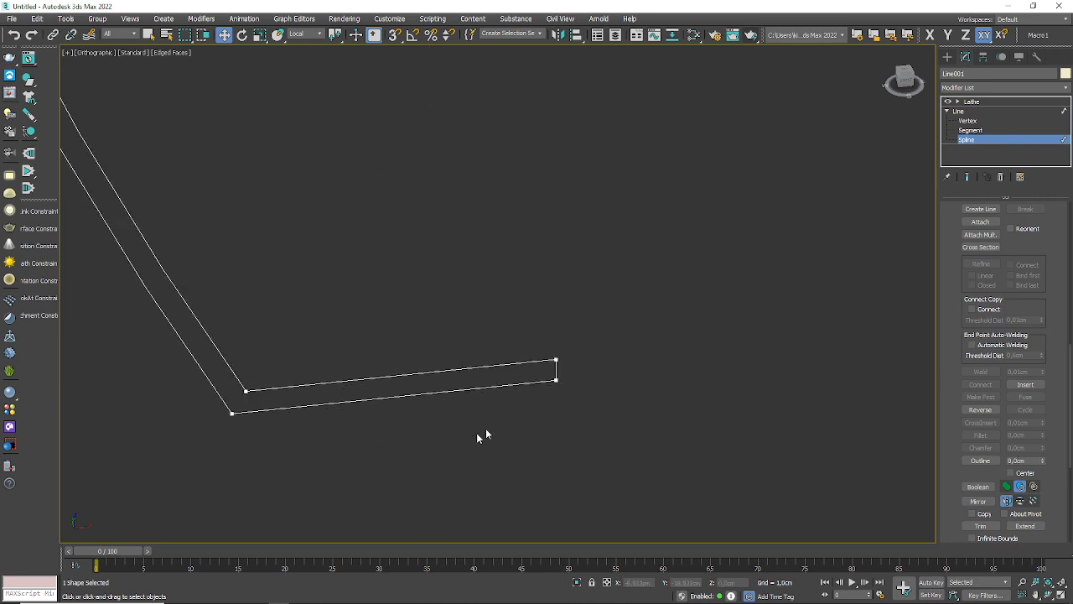
{"action": "scroll", "coordinate": [568, 417], "scroll_direction": "down", "scroll_amount": 8}
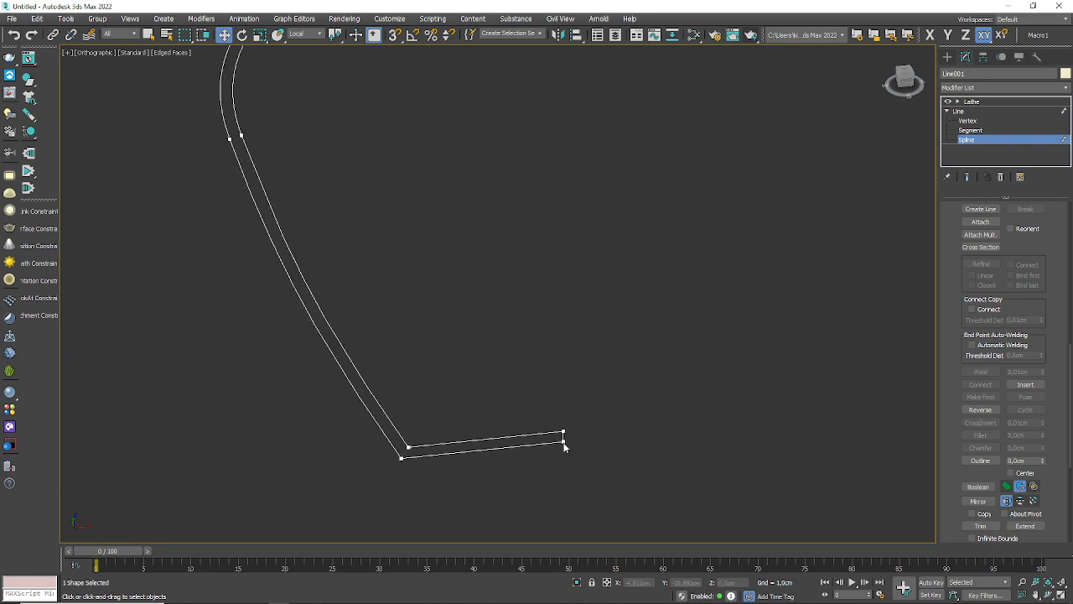
{"action": "scroll", "coordinate": [483, 201], "scroll_direction": "up", "scroll_amount": 7}
{"action": "scroll", "coordinate": [495, 229], "scroll_direction": "down", "scroll_amount": 6}
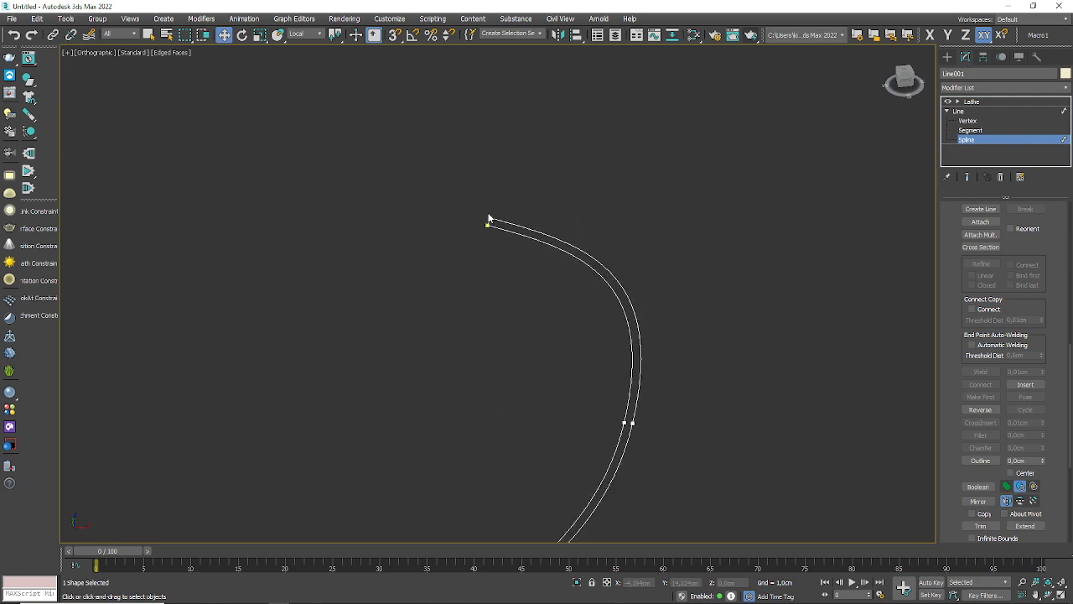
Step: Leave the Spline level, return to the Lathe modifier and inspect the thickened vase's rim and body from several sides
{"action": "left_click", "coordinate": [983, 114]}
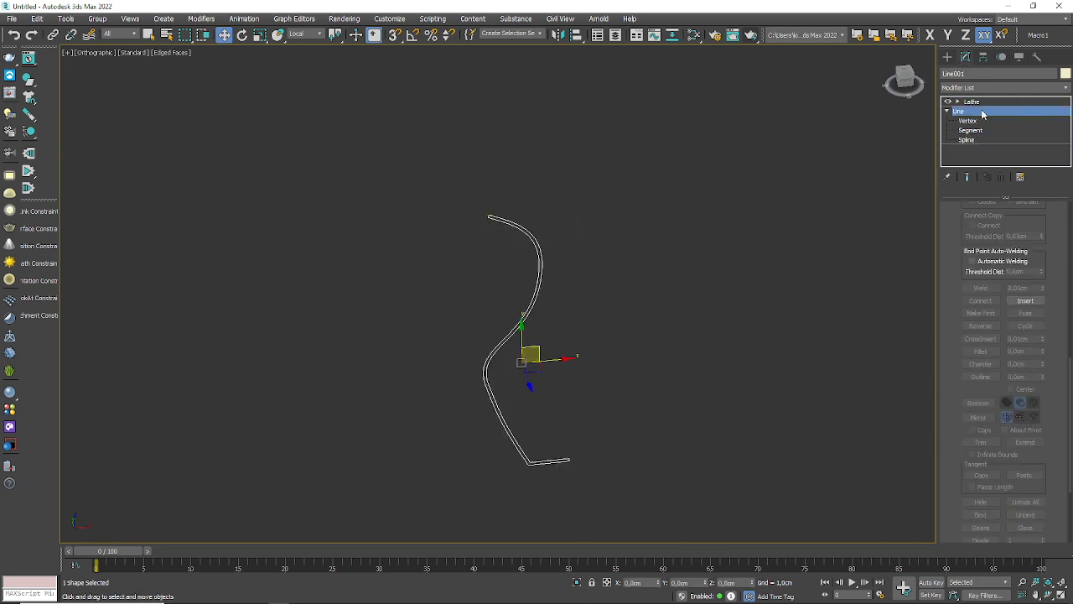
{"action": "left_click", "coordinate": [973, 101]}
{"action": "scroll", "coordinate": [568, 327], "scroll_direction": "up", "scroll_amount": 4}
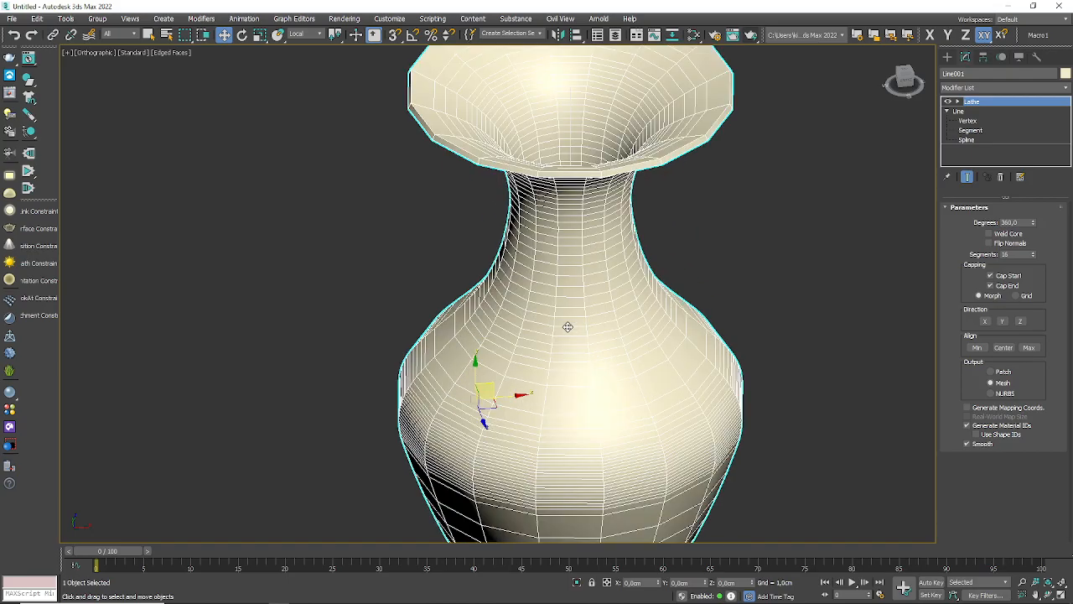
{"action": "middle_click_drag", "start_coordinate": [622, 420], "coordinate": [687, 403], "text": "alt"}
{"action": "scroll", "coordinate": [535, 355], "scroll_direction": "down", "scroll_amount": 5}
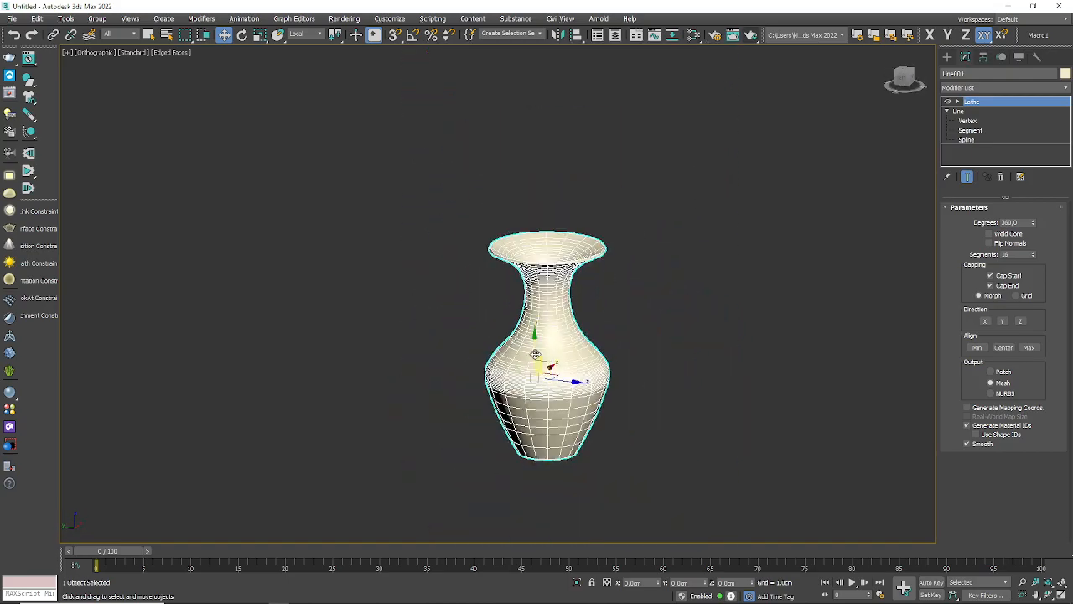
{"action": "middle_click_drag", "start_coordinate": [593, 393], "coordinate": [459, 389]}
{"action": "scroll", "coordinate": [402, 403], "scroll_direction": "up", "scroll_amount": 5}
{"action": "scroll", "coordinate": [401, 404], "scroll_direction": "down", "scroll_amount": 4}
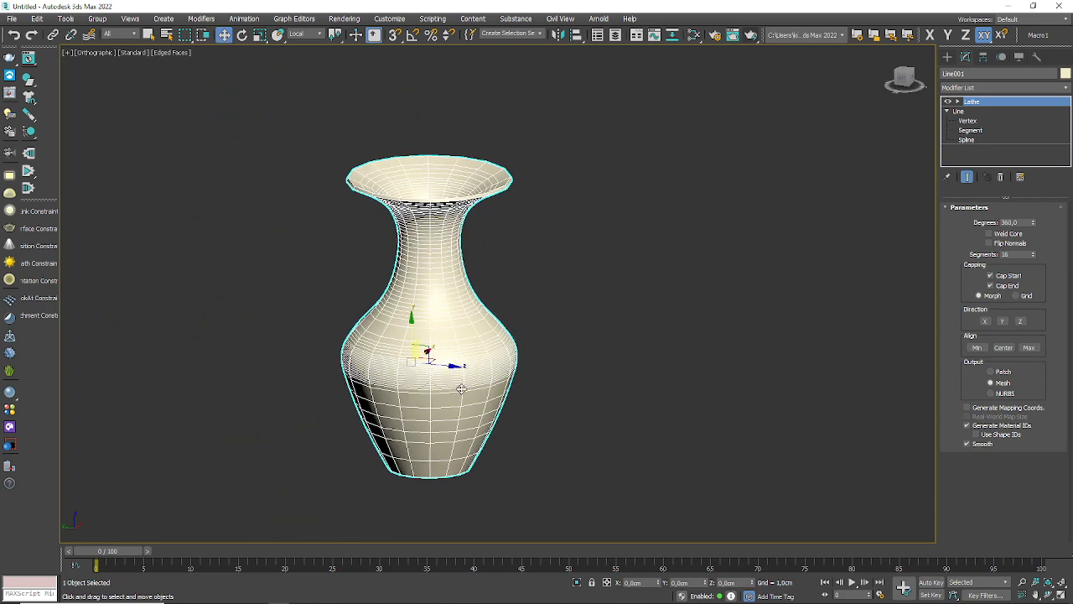
{"action": "scroll", "coordinate": [454, 200], "scroll_direction": "up", "scroll_amount": 5}
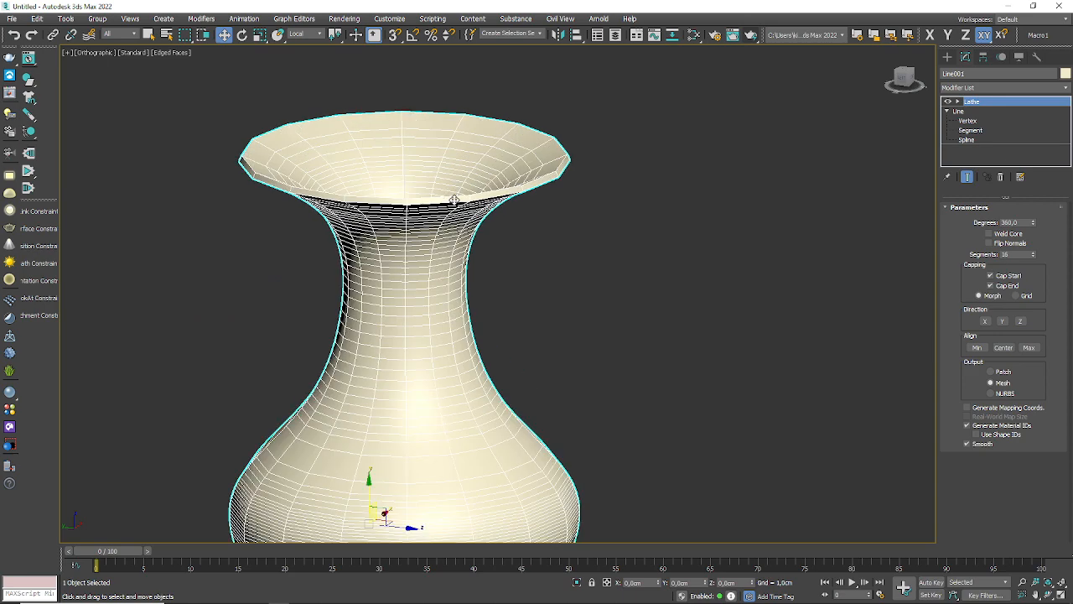
{"action": "scroll", "coordinate": [453, 202], "scroll_direction": "down", "scroll_amount": 3}
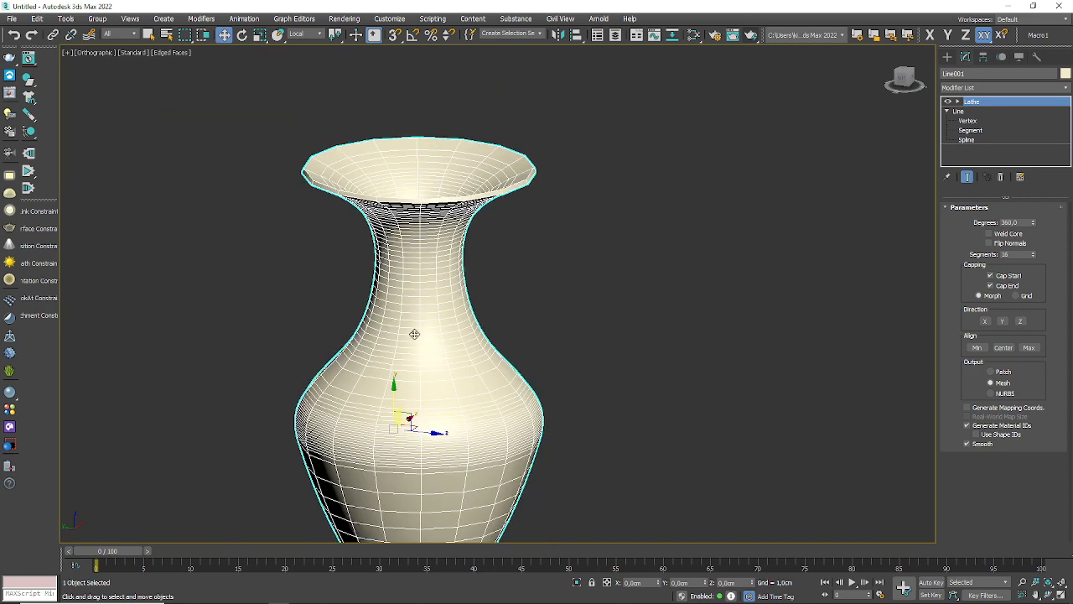
Step: Render a close-up of the underside of the vase to check its base shading, and close the rendered frame
{"action": "middle_click_drag", "start_coordinate": [432, 462], "coordinate": [532, 336]}
{"action": "scroll", "coordinate": [503, 473], "scroll_direction": "up", "scroll_amount": 8}
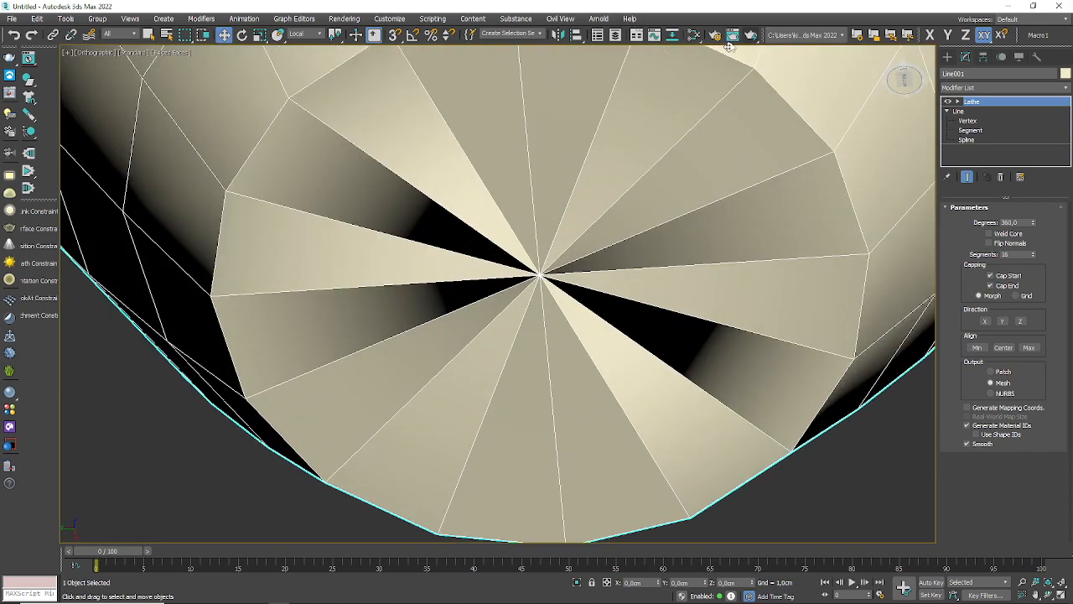
{"action": "left_click", "coordinate": [751, 34]}
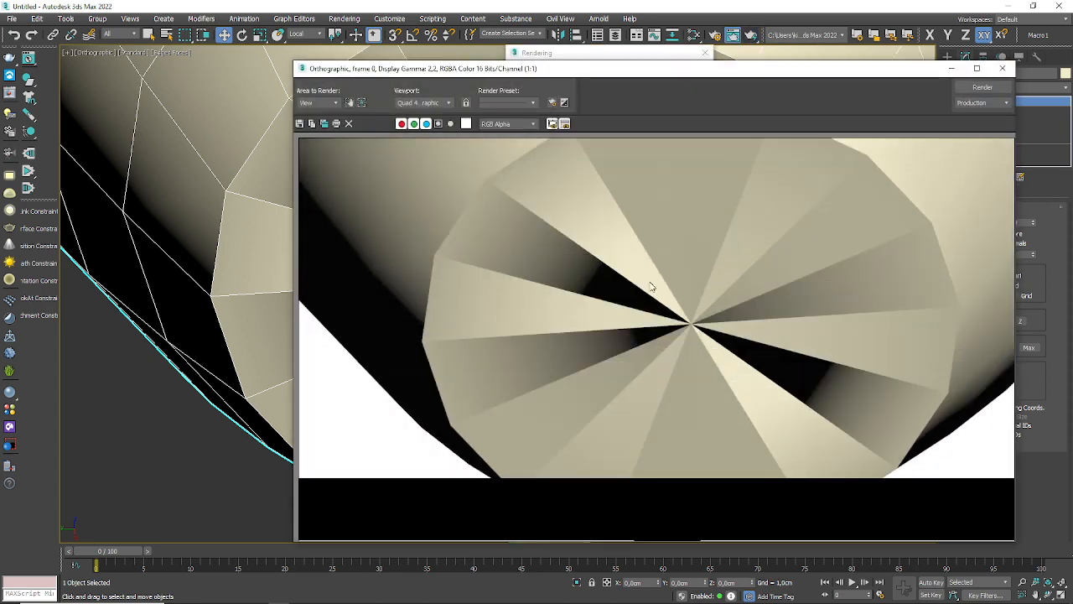
{"action": "left_click", "coordinate": [1003, 68]}
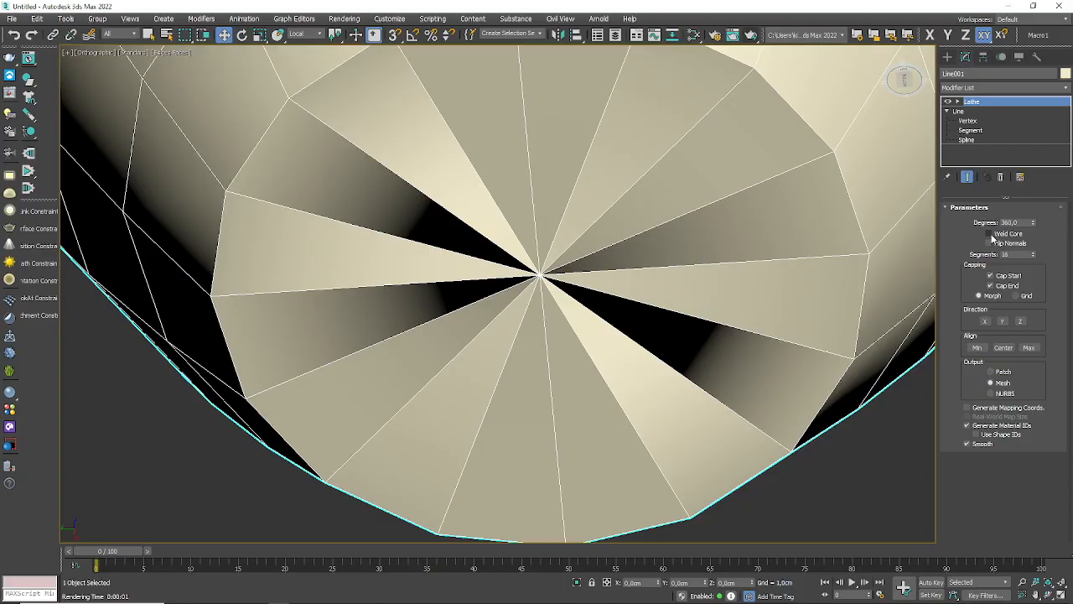
Step: Enable Weld Core on the lathe, render the whole vase from above and close the rendered frame
{"action": "left_click", "coordinate": [990, 235]}
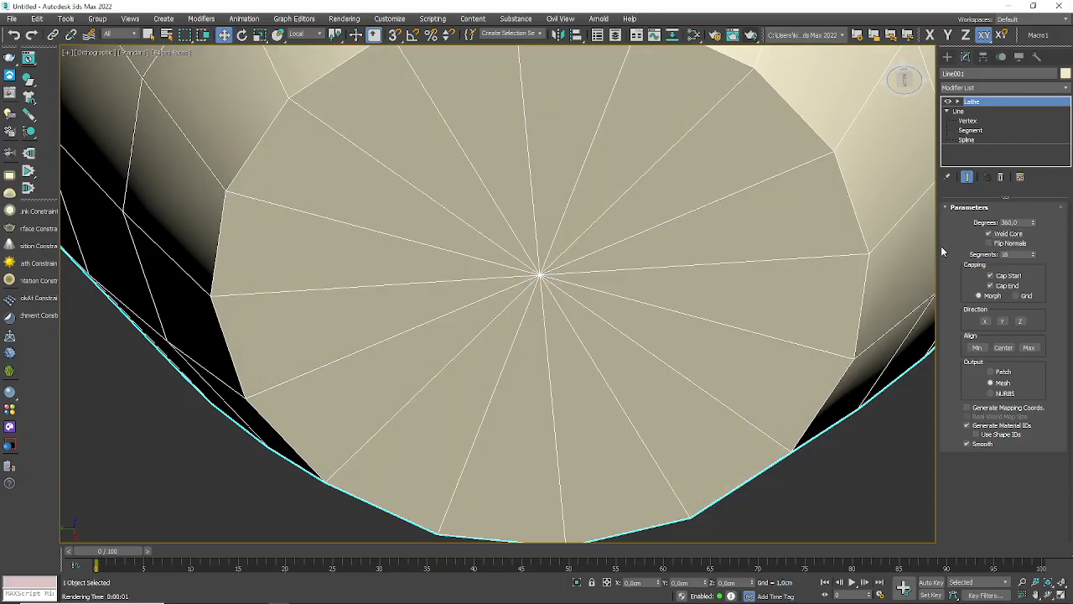
{"action": "scroll", "coordinate": [618, 276], "scroll_direction": "down", "scroll_amount": 3}
{"action": "middle_click_drag", "start_coordinate": [611, 240], "coordinate": [669, 273], "text": "alt"}
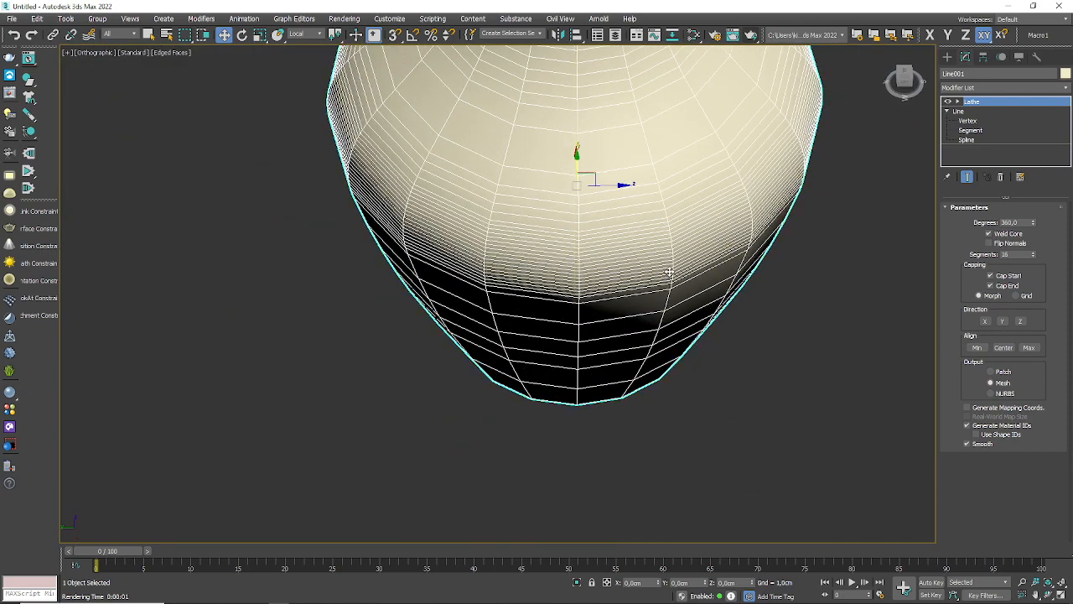
{"action": "scroll", "coordinate": [568, 410], "scroll_direction": "down", "scroll_amount": 5}
{"action": "middle_click_drag", "start_coordinate": [637, 385], "coordinate": [571, 499]}
{"action": "scroll", "coordinate": [716, 264], "scroll_direction": "down", "scroll_amount": 2}
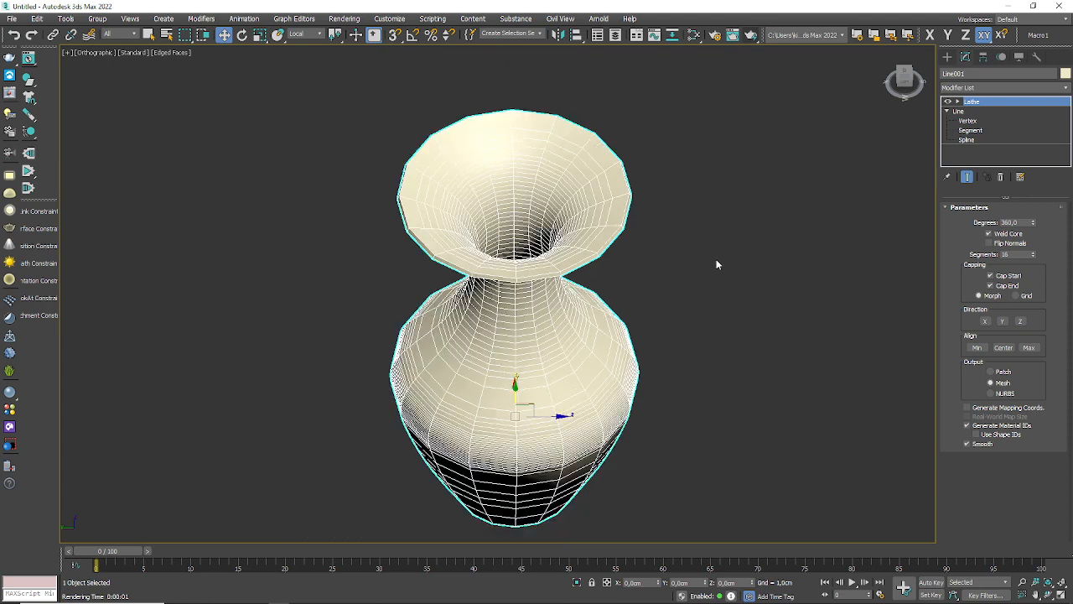
{"action": "left_click", "coordinate": [751, 35]}
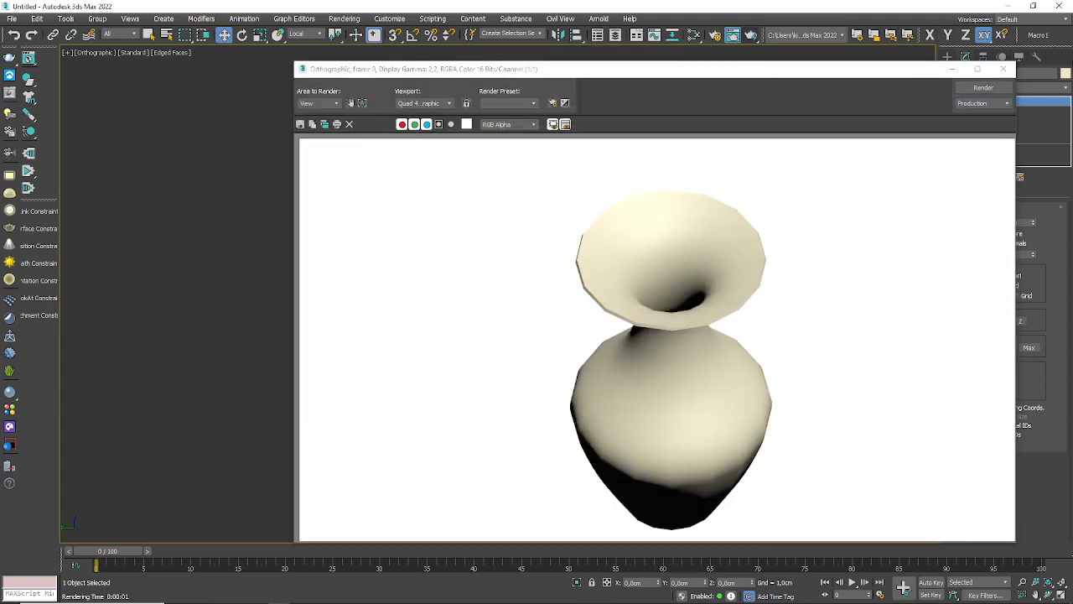
{"action": "left_click", "coordinate": [1003, 69]}
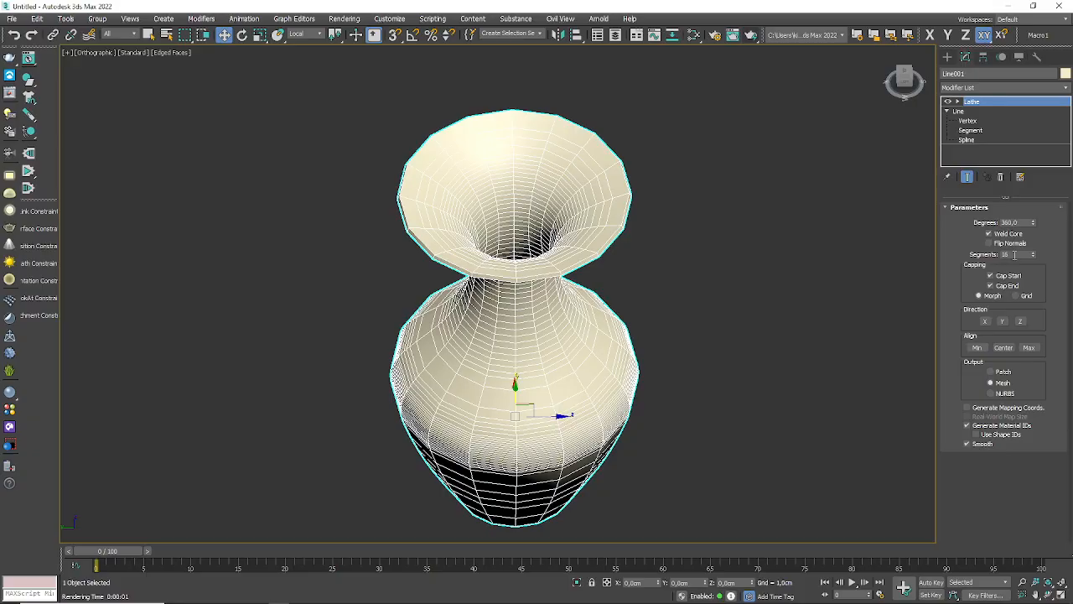
Step: Set the lathe segments to 60, render the smoother vase and close the rendered frame
{"action": "left_click_drag", "start_coordinate": [1016, 255], "coordinate": [768, 224]}
{"action": "type", "text": "60"}
{"action": "key", "text": "Return"}
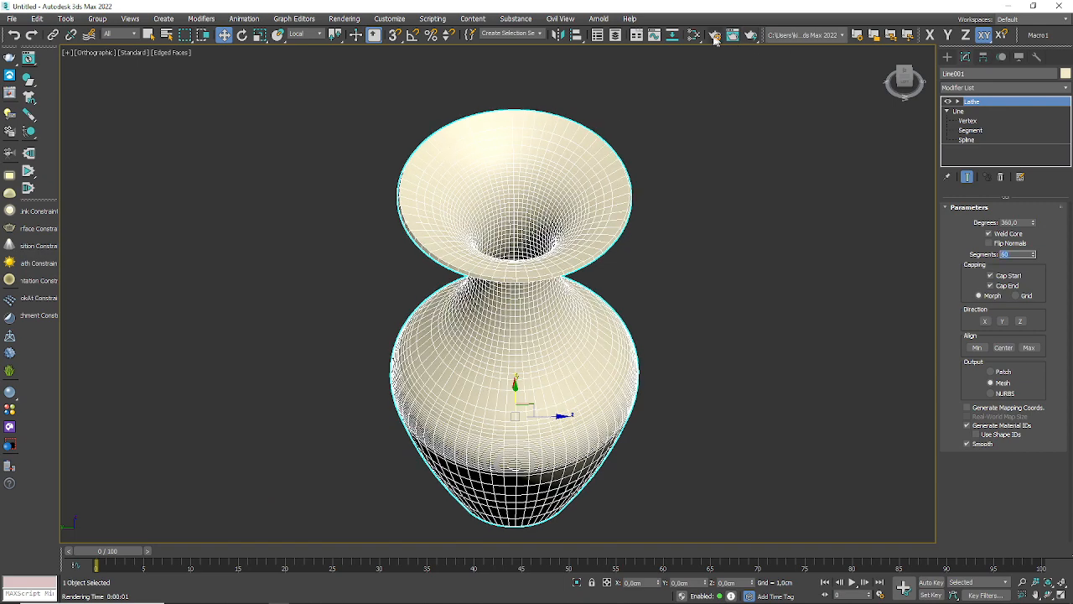
{"action": "left_click", "coordinate": [750, 34]}
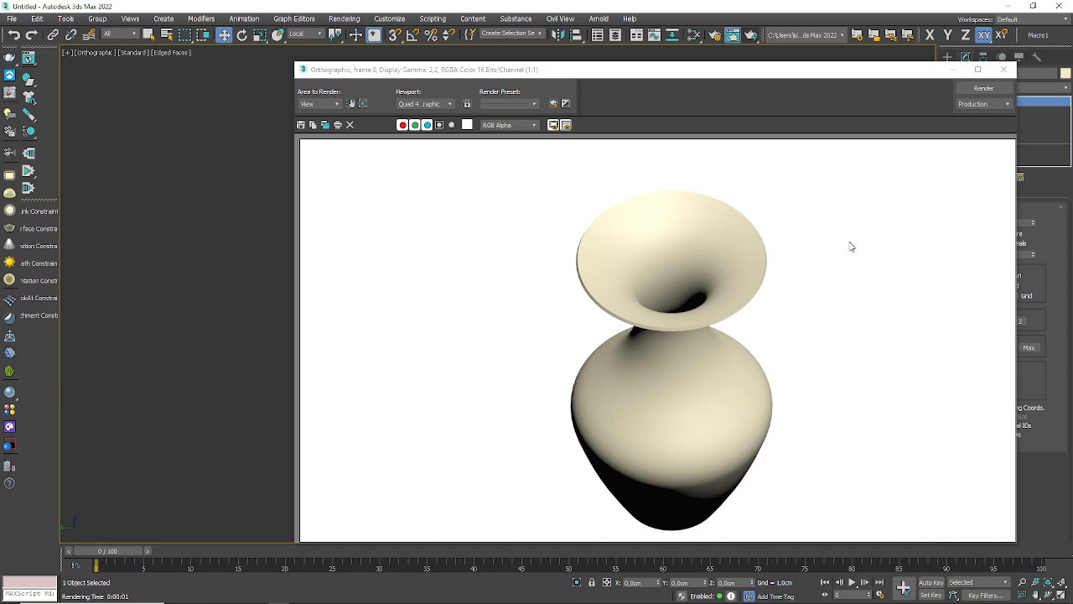
{"action": "left_click", "coordinate": [1010, 67]}
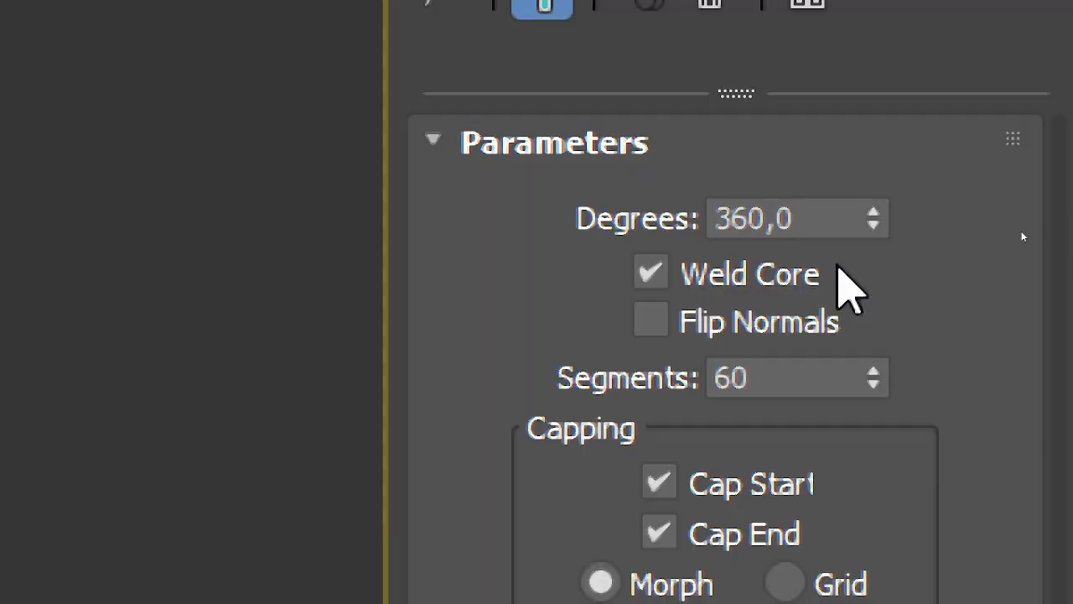
Step: Set the lathe degrees to 180, render the halved vase from its open side and close the rendered frame
{"action": "double_click", "coordinate": [796, 218]}
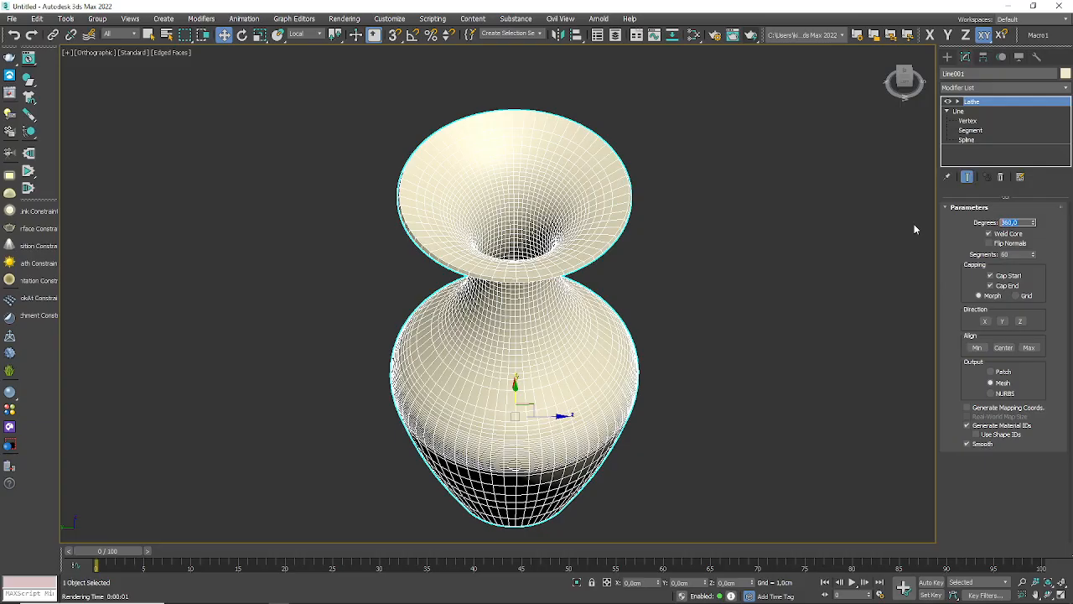
{"action": "type", "text": "180"}
{"action": "key", "text": "Return"}
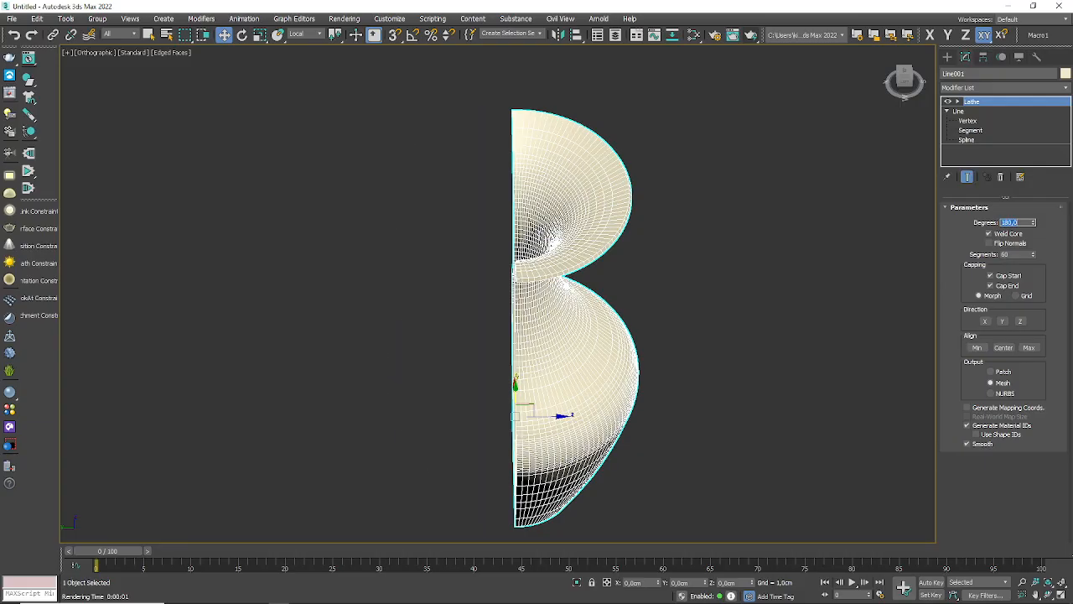
{"action": "middle_click_drag", "start_coordinate": [452, 406], "coordinate": [486, 328], "text": "alt"}
{"action": "scroll", "coordinate": [529, 388], "scroll_direction": "down", "scroll_amount": 3}
{"action": "scroll", "coordinate": [487, 328], "scroll_direction": "up", "scroll_amount": 3}
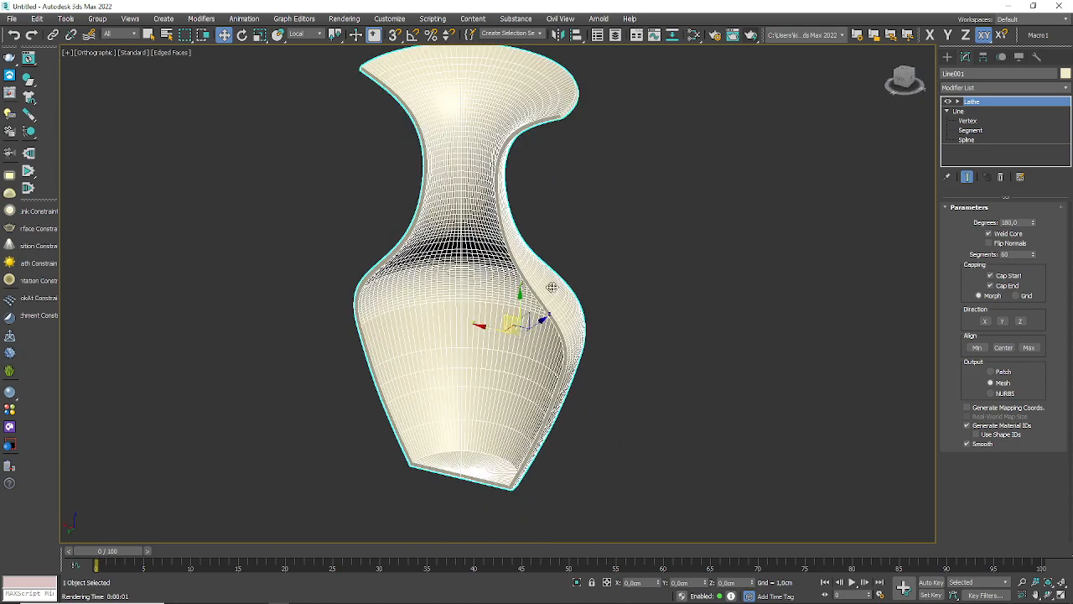
{"action": "middle_click_drag", "start_coordinate": [461, 238], "coordinate": [474, 257]}
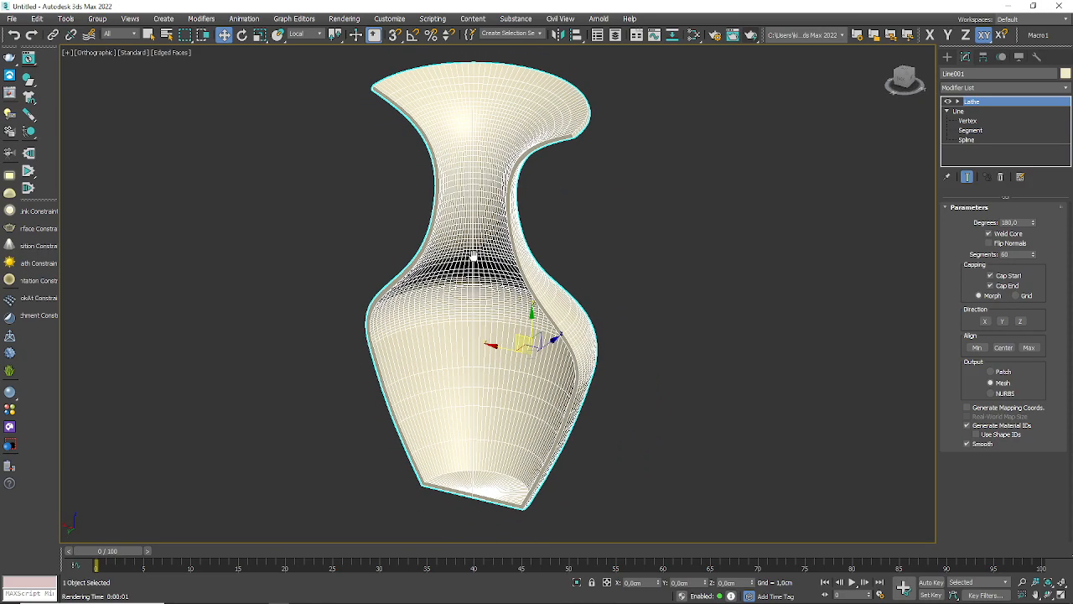
{"action": "left_click", "coordinate": [751, 34]}
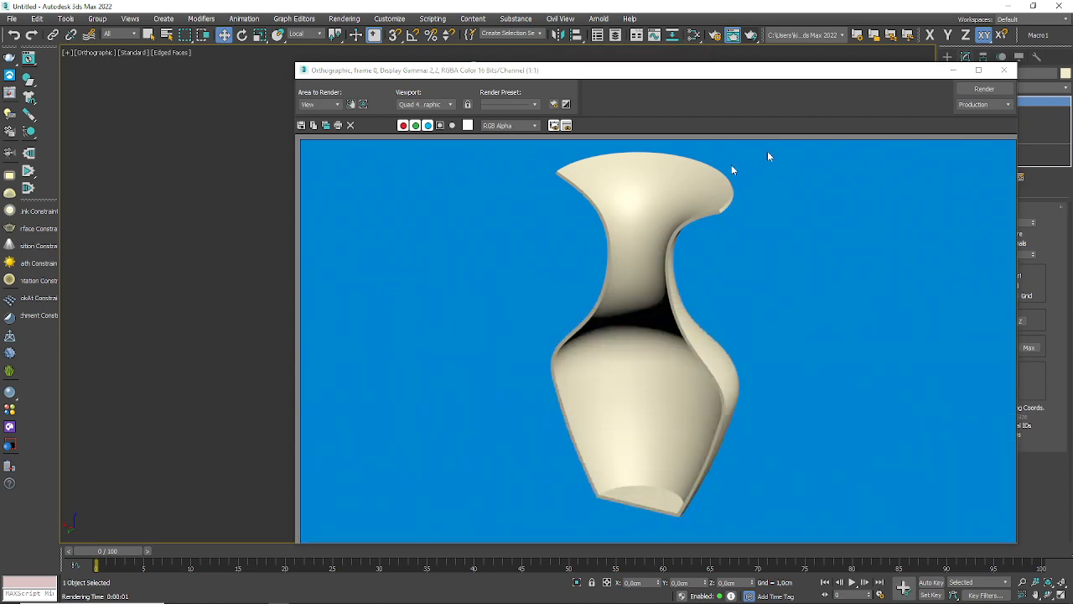
{"action": "left_click", "coordinate": [1004, 70]}
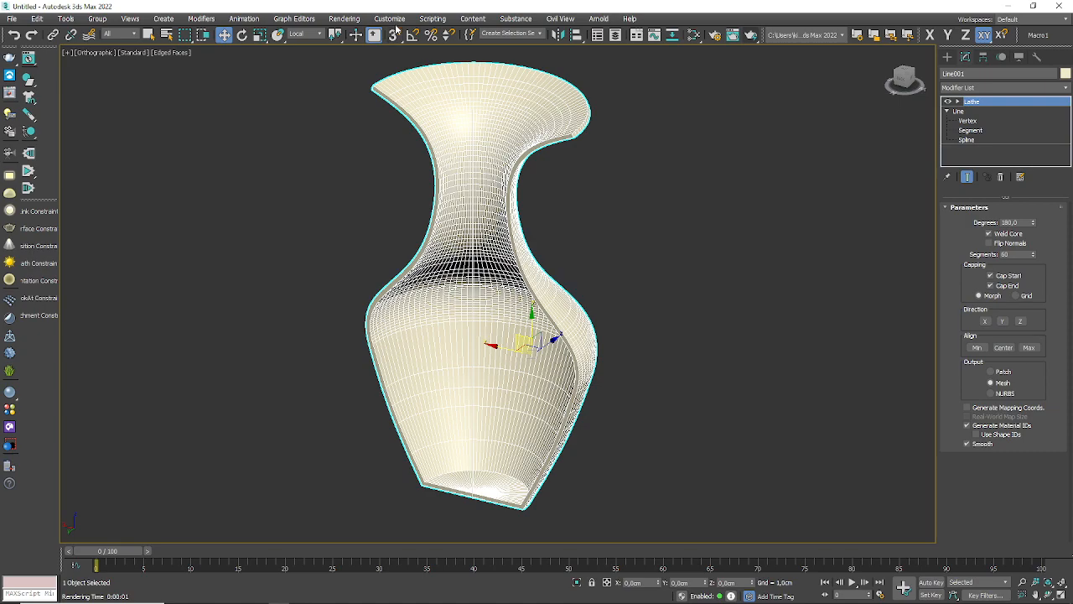
Step: Turn off Use Map for the environment background, render the halved vase again and close the rendered frame
{"action": "key", "text": "8"}
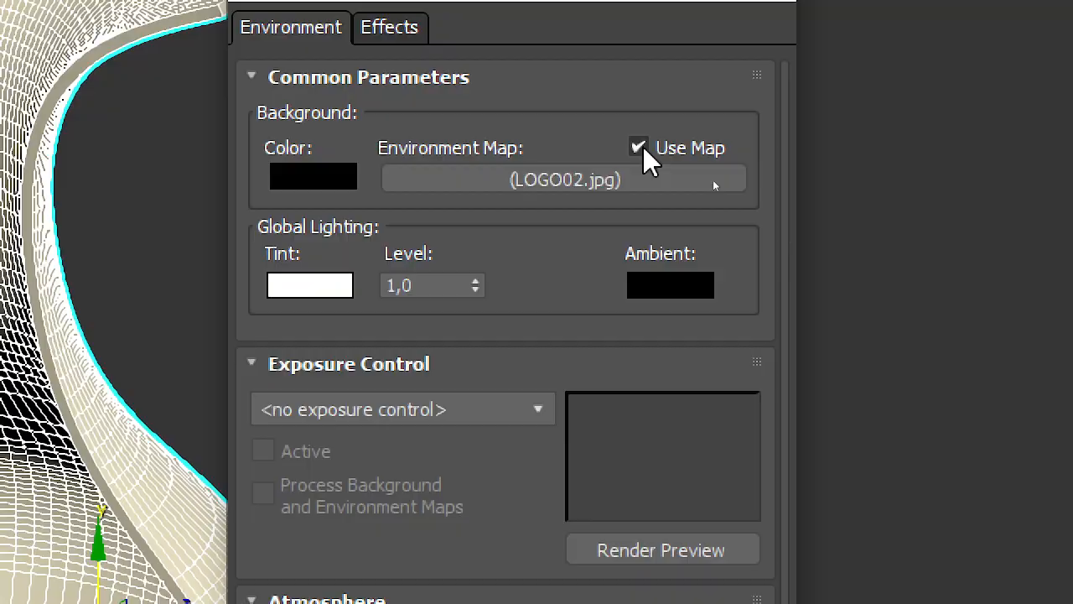
{"action": "left_click", "coordinate": [713, 182]}
{"action": "left_click", "coordinate": [752, 125]}
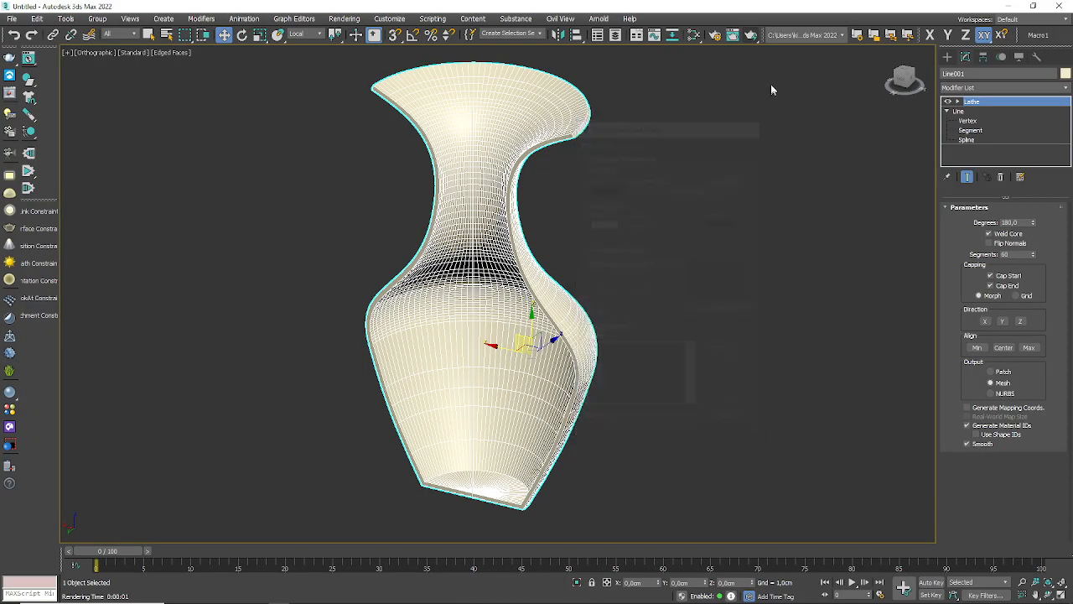
{"action": "left_click", "coordinate": [750, 34]}
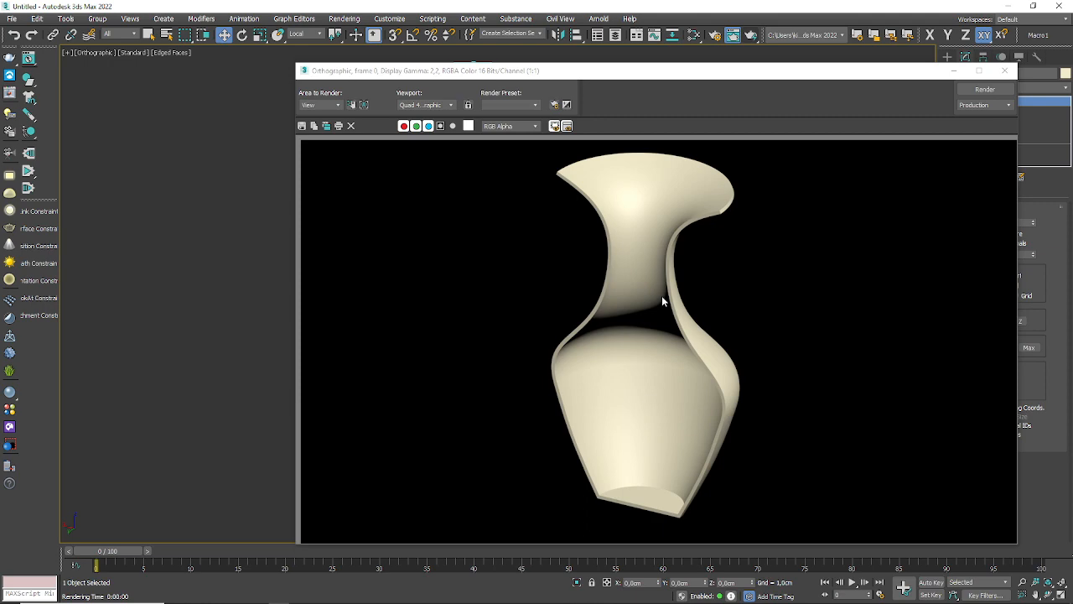
{"action": "left_click", "coordinate": [1005, 70]}
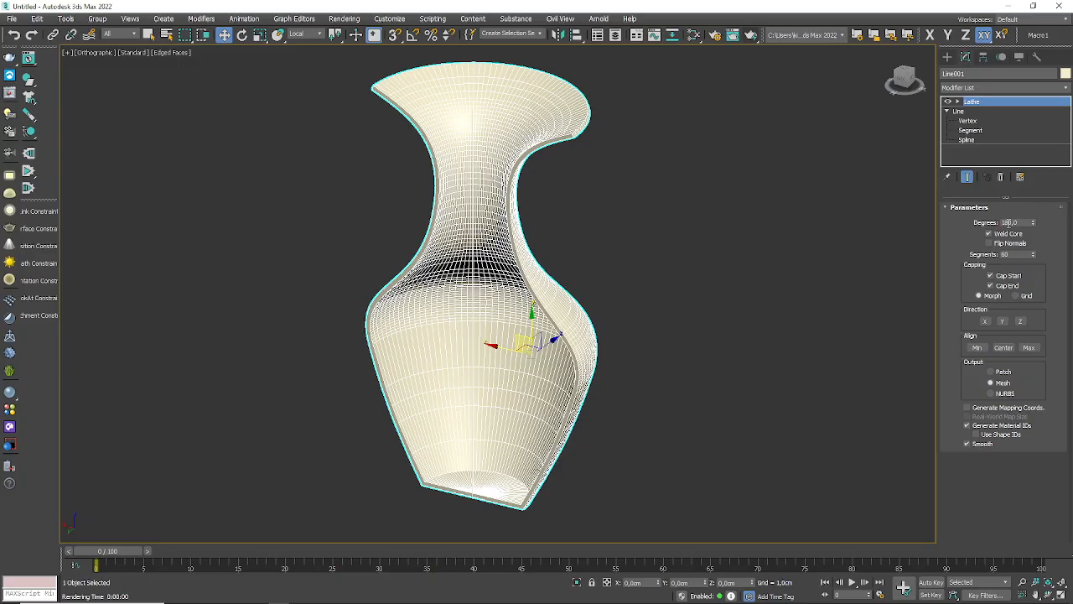
Step: Set the lathe degrees to 360 to complete the vase's revolution
{"action": "double_click", "coordinate": [1009, 222]}
{"action": "type", "text": "360"}
{"action": "key", "text": "Return"}
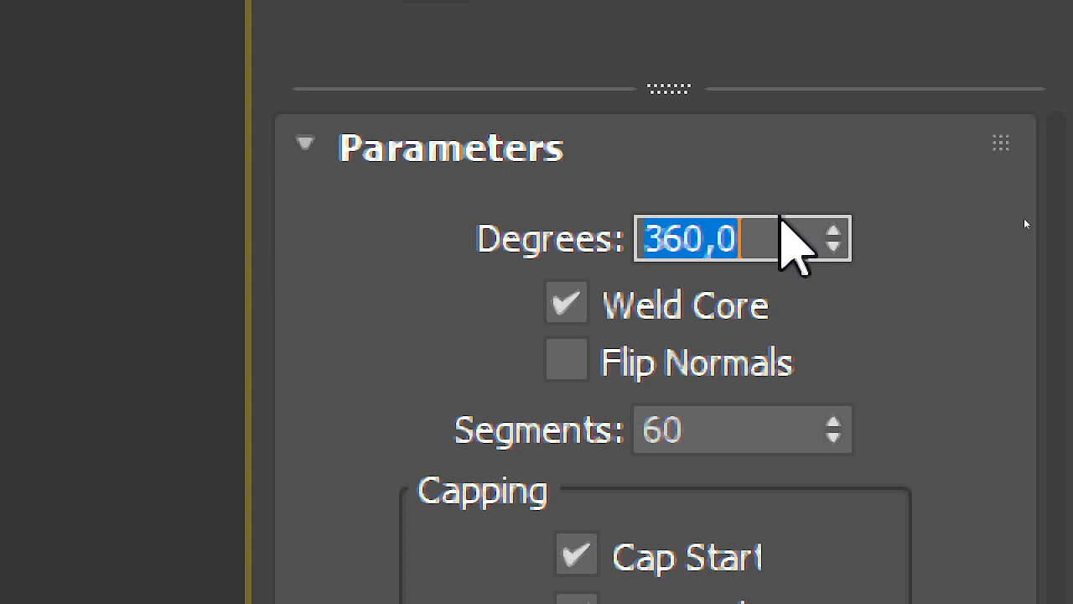
Step: Turn the lathe's Weld Core option off and on again, and view the whole vase from the side and above
{"action": "left_click", "coordinate": [568, 305]}
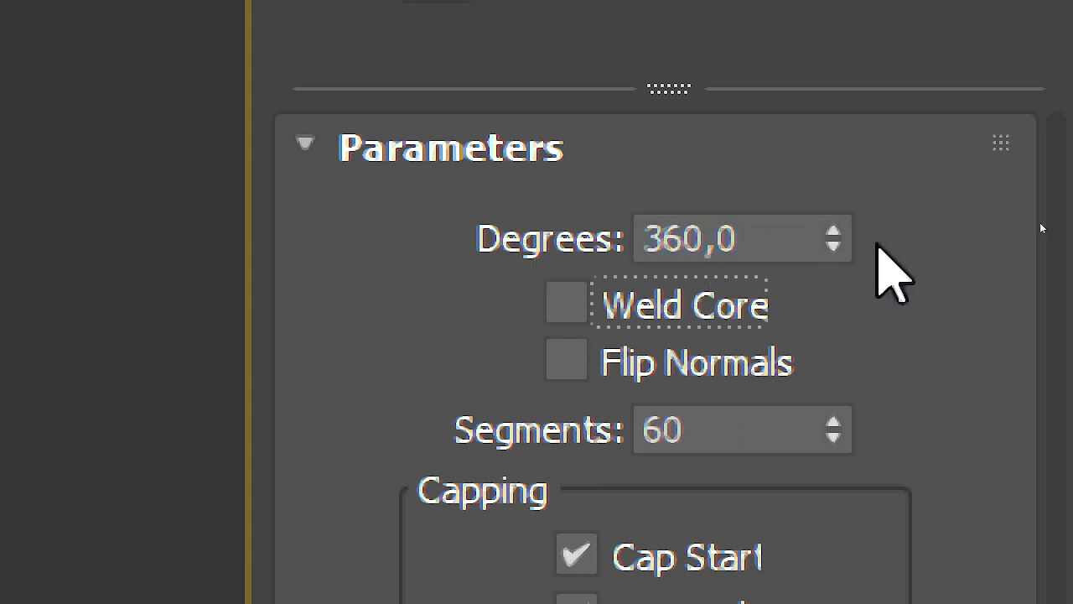
{"action": "left_click", "coordinate": [832, 228]}
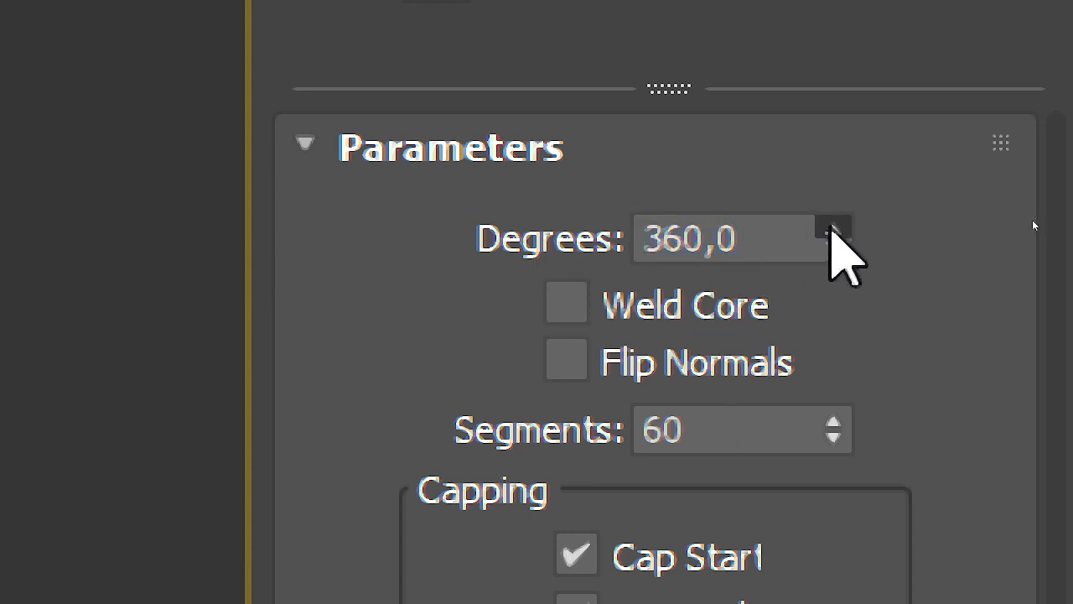
{"action": "left_click", "coordinate": [568, 305]}
{"action": "left_click_drag", "start_coordinate": [781, 240], "coordinate": [621, 209]}
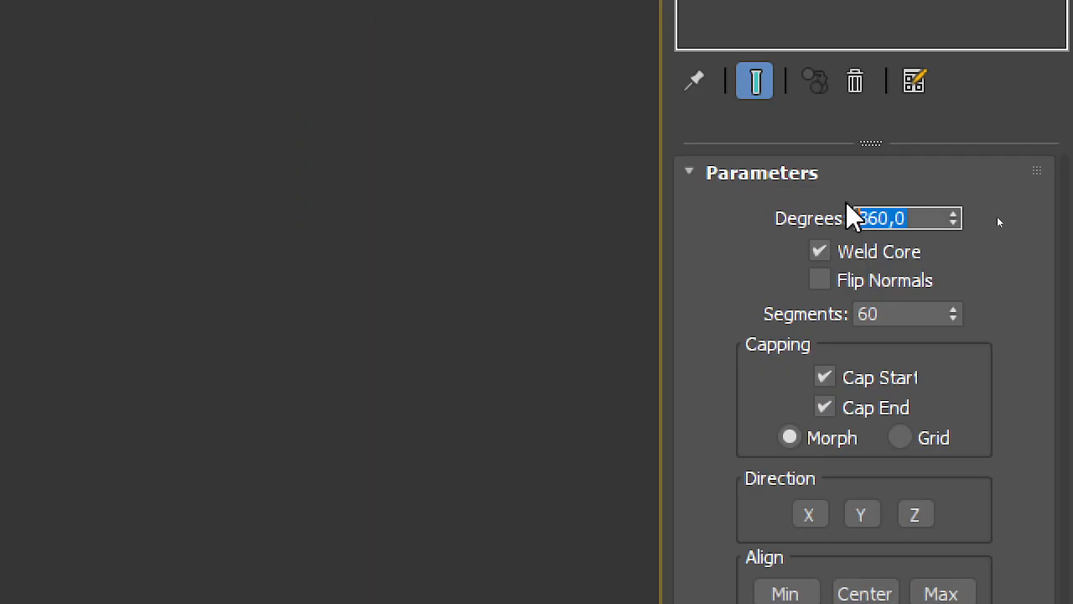
{"action": "middle_click_drag", "start_coordinate": [597, 335], "coordinate": [587, 288]}
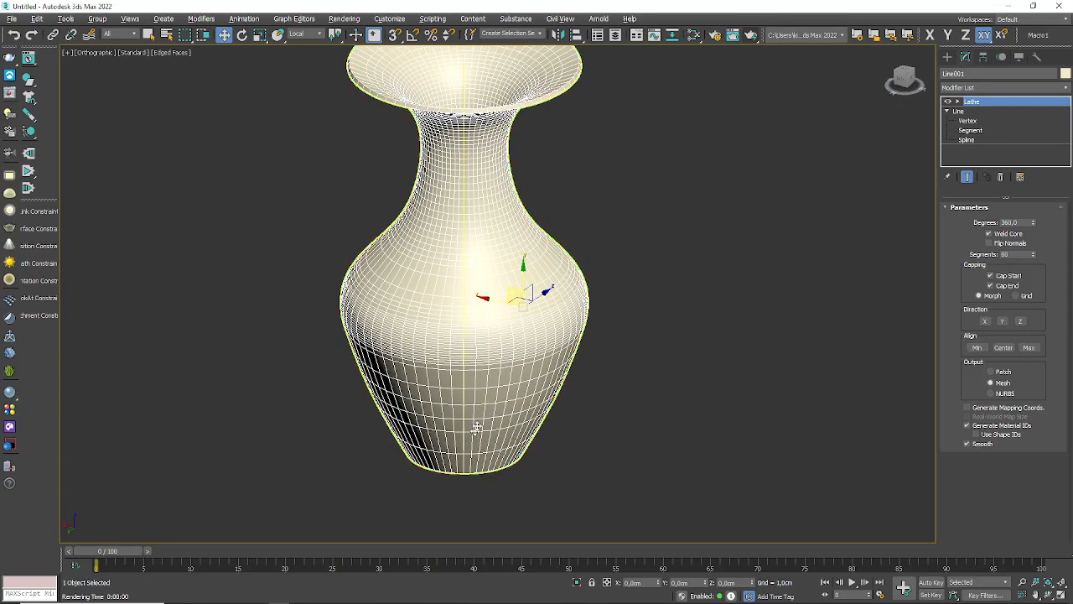
{"action": "middle_click_drag", "start_coordinate": [476, 428], "coordinate": [563, 319], "text": "alt"}
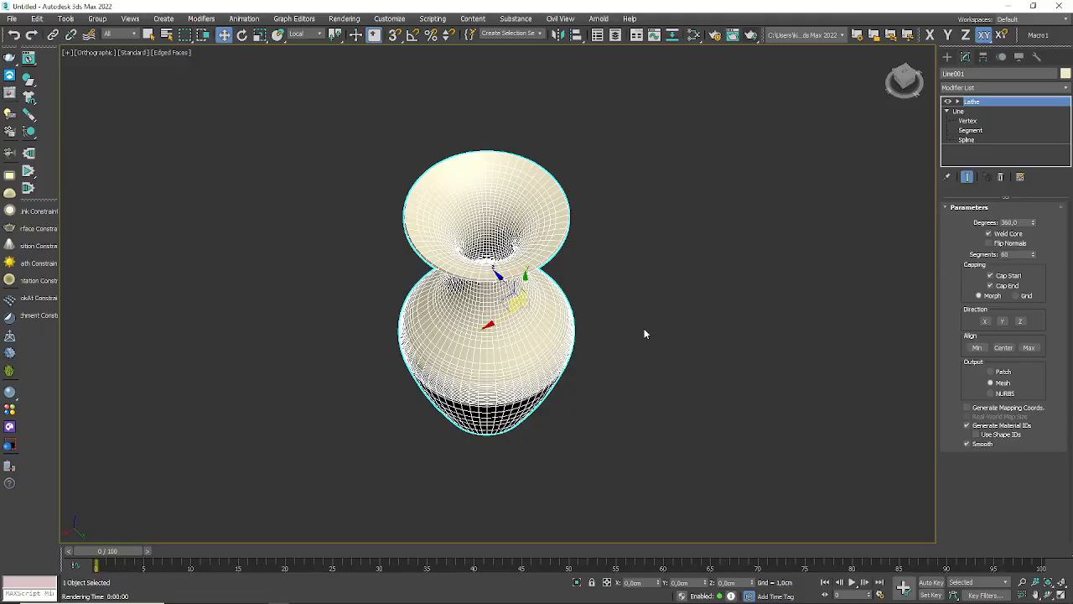
Step: Switch to the Jitsi Meet call in the browser and raise the system volume to 82
{"action": "key", "text": "alt+Tab"}
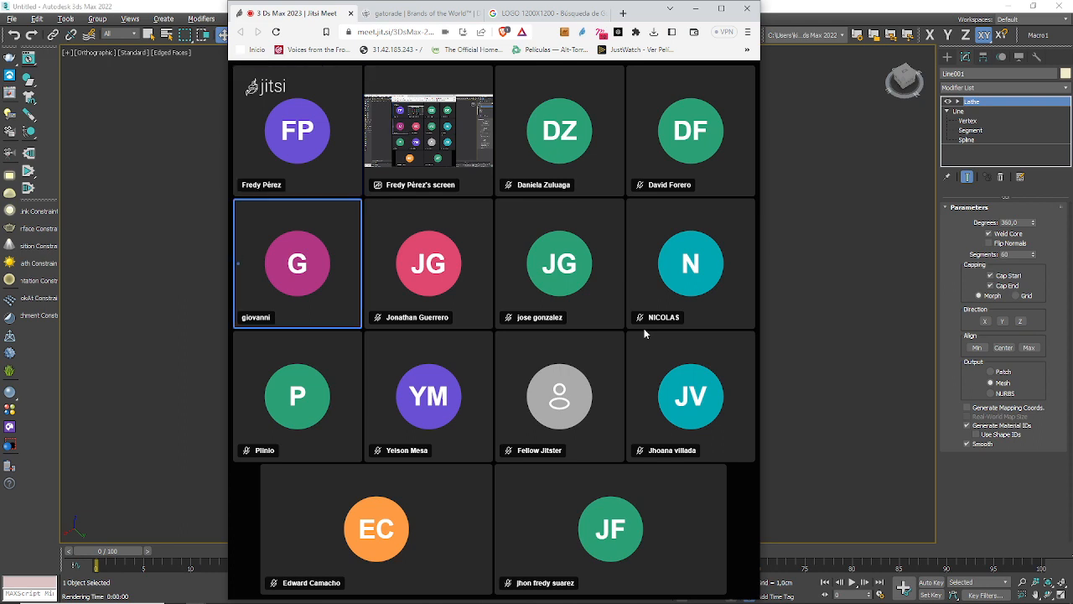
{"action": "key", "text": "XF86AudioRaiseVolume"}
{"action": "key", "text": "XF86AudioRaiseVolume"}
{"action": "key", "text": "XF86AudioRaiseVolume"}
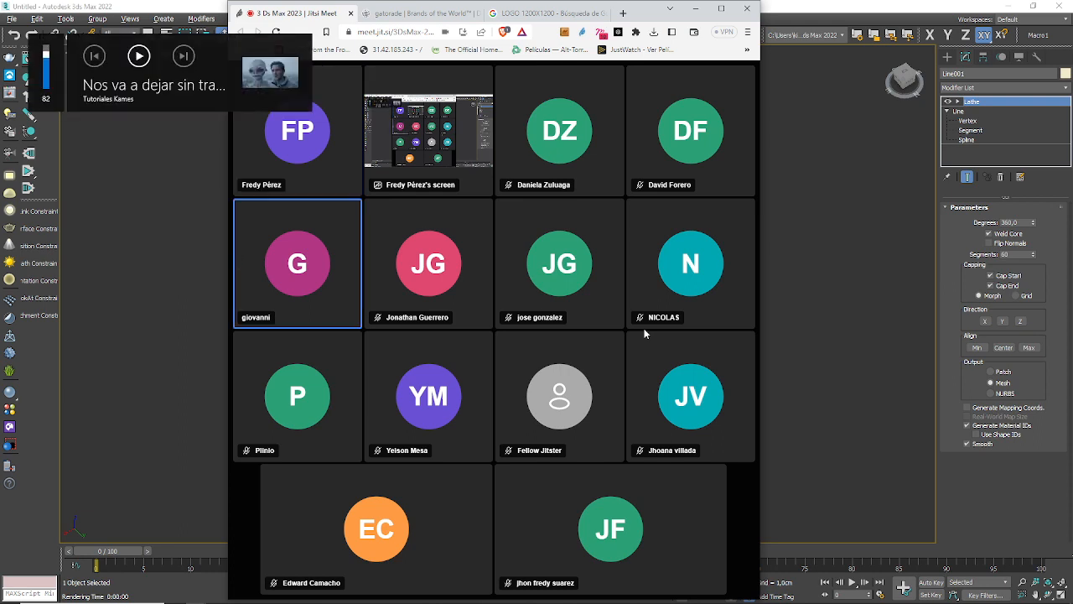